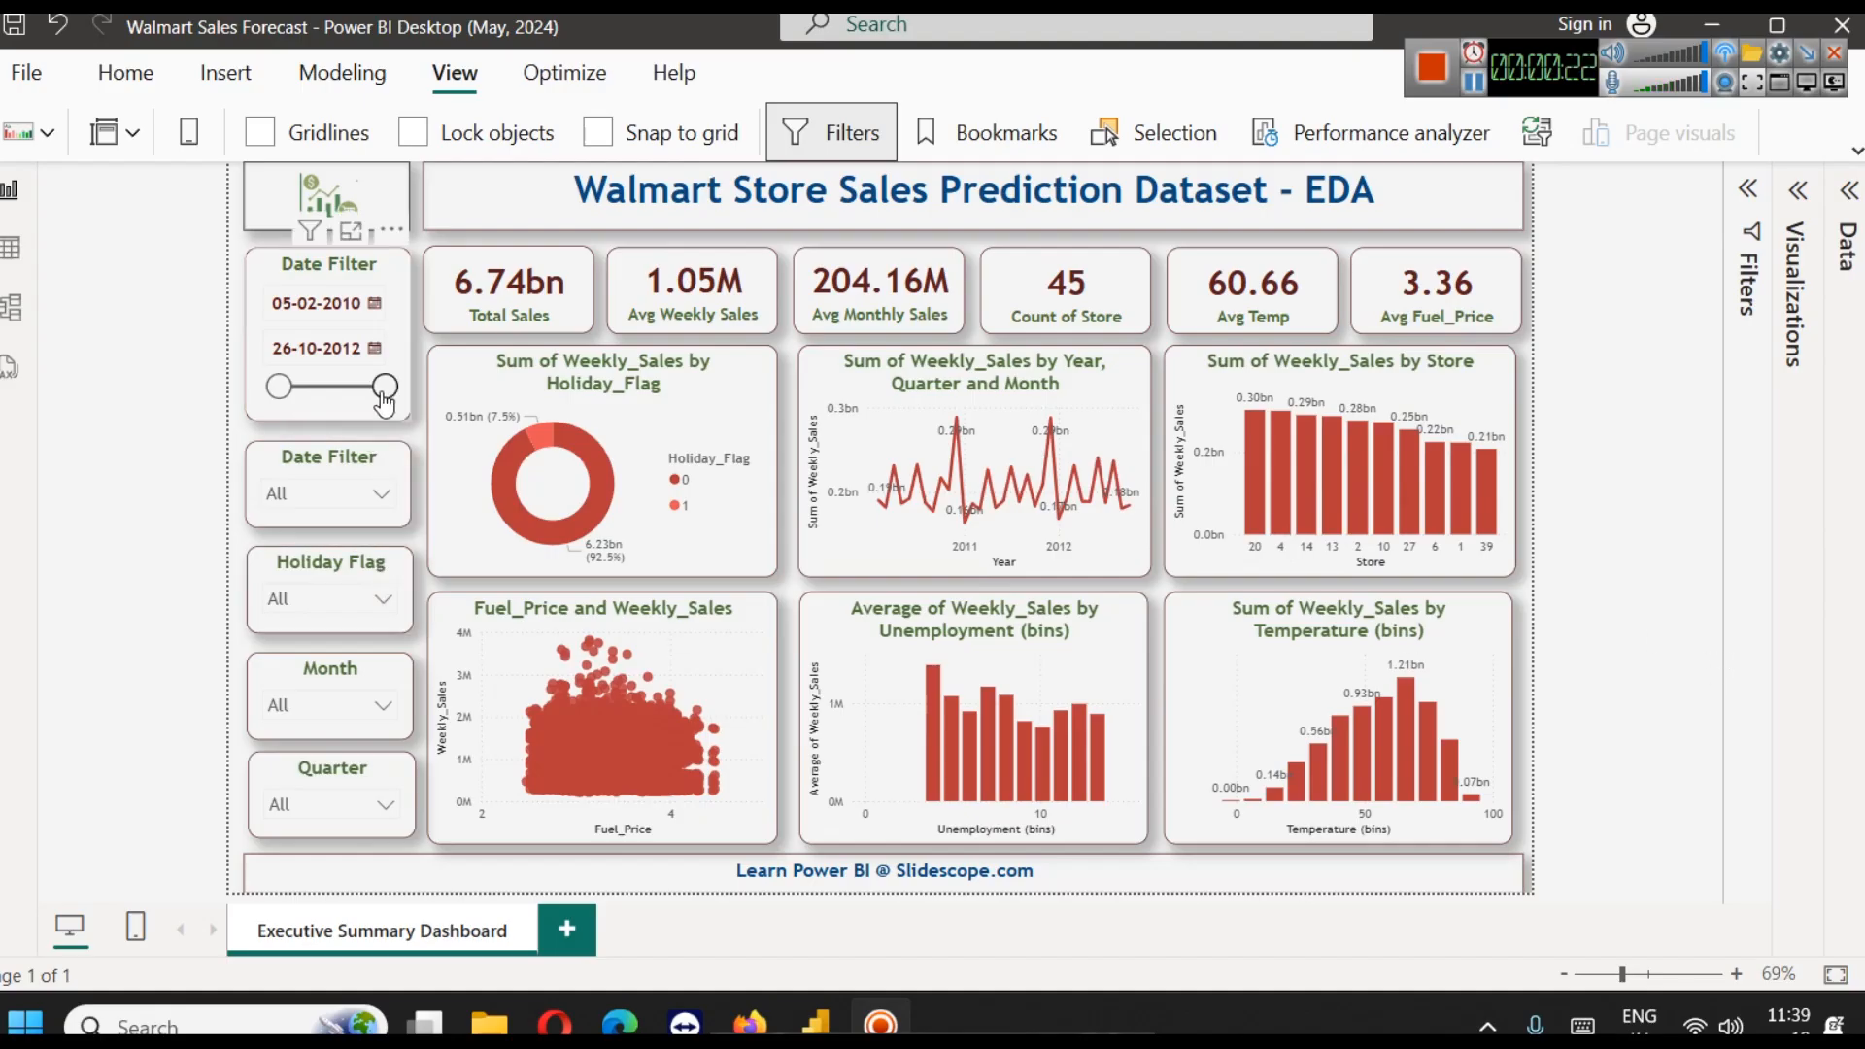
Try the date range slicer with an end date of 19-09-2011 and the year filter with 2010, restoring each one
left_click_drag(385, 388, 339, 398)
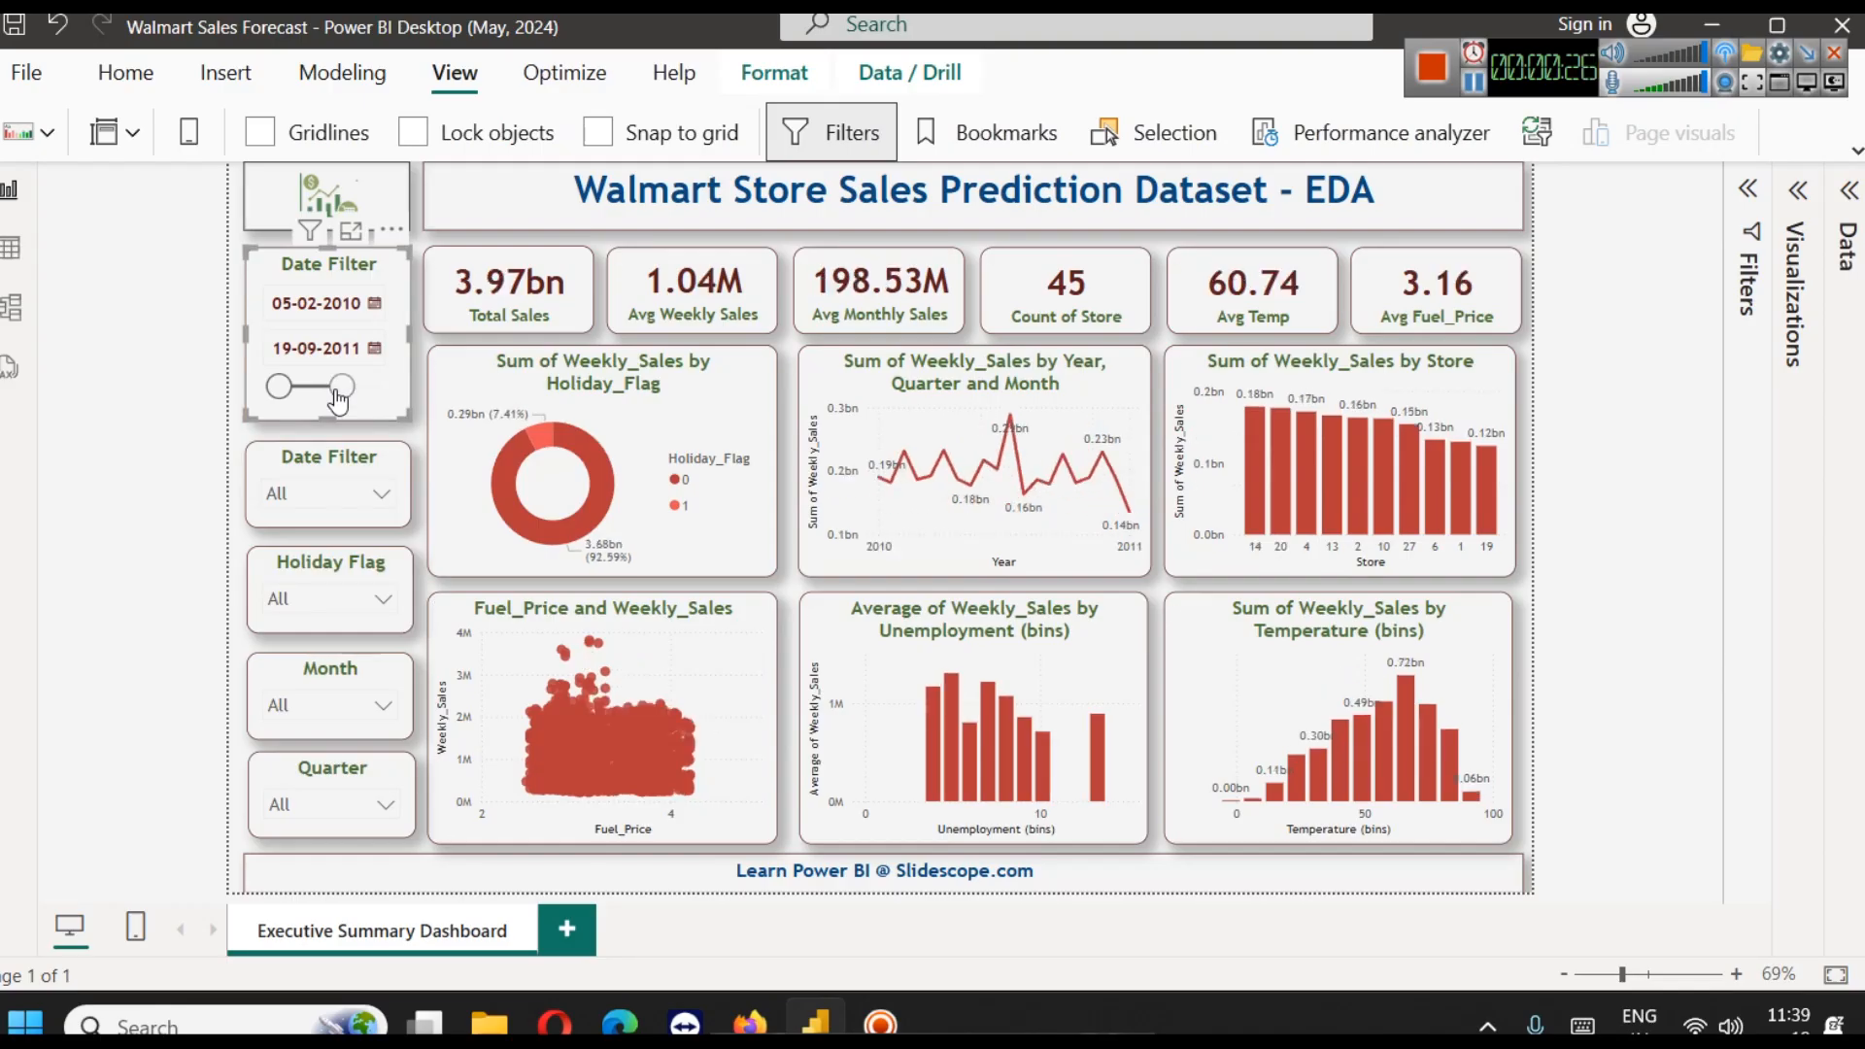
left_click_drag(339, 398, 422, 399)
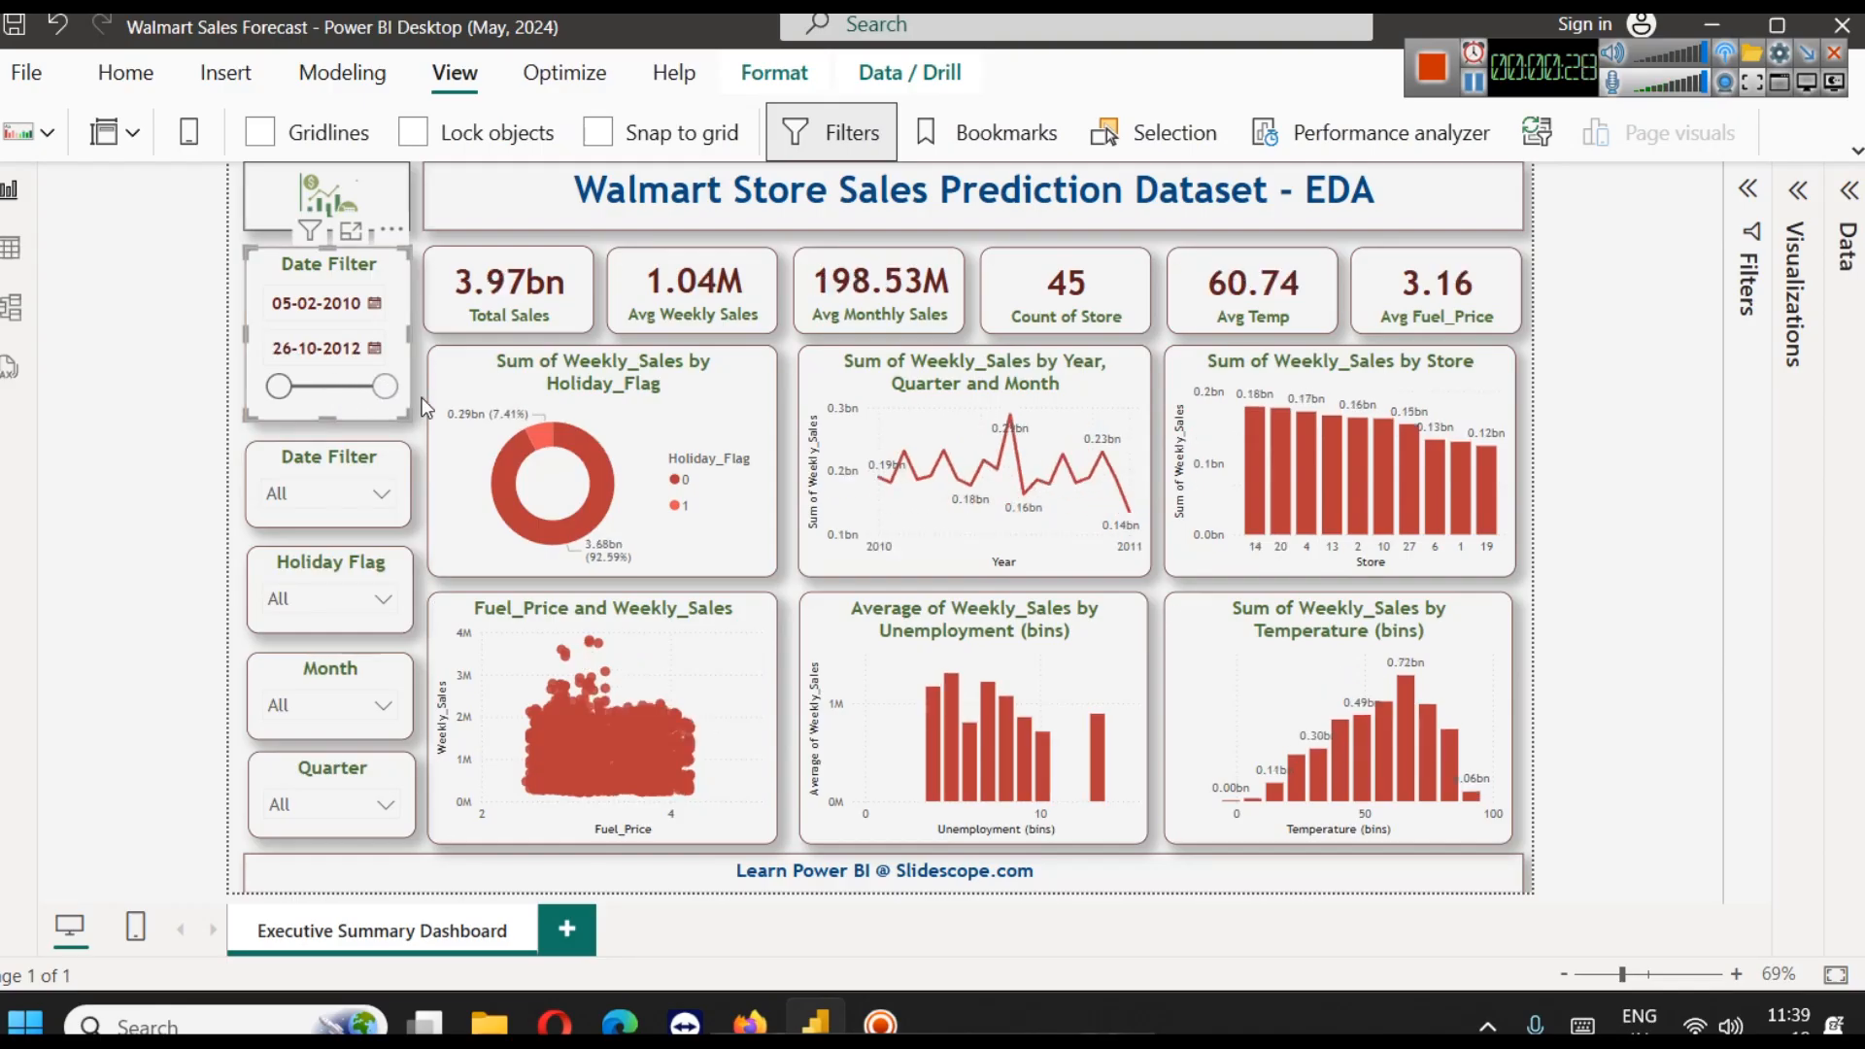
left_click(323, 495)
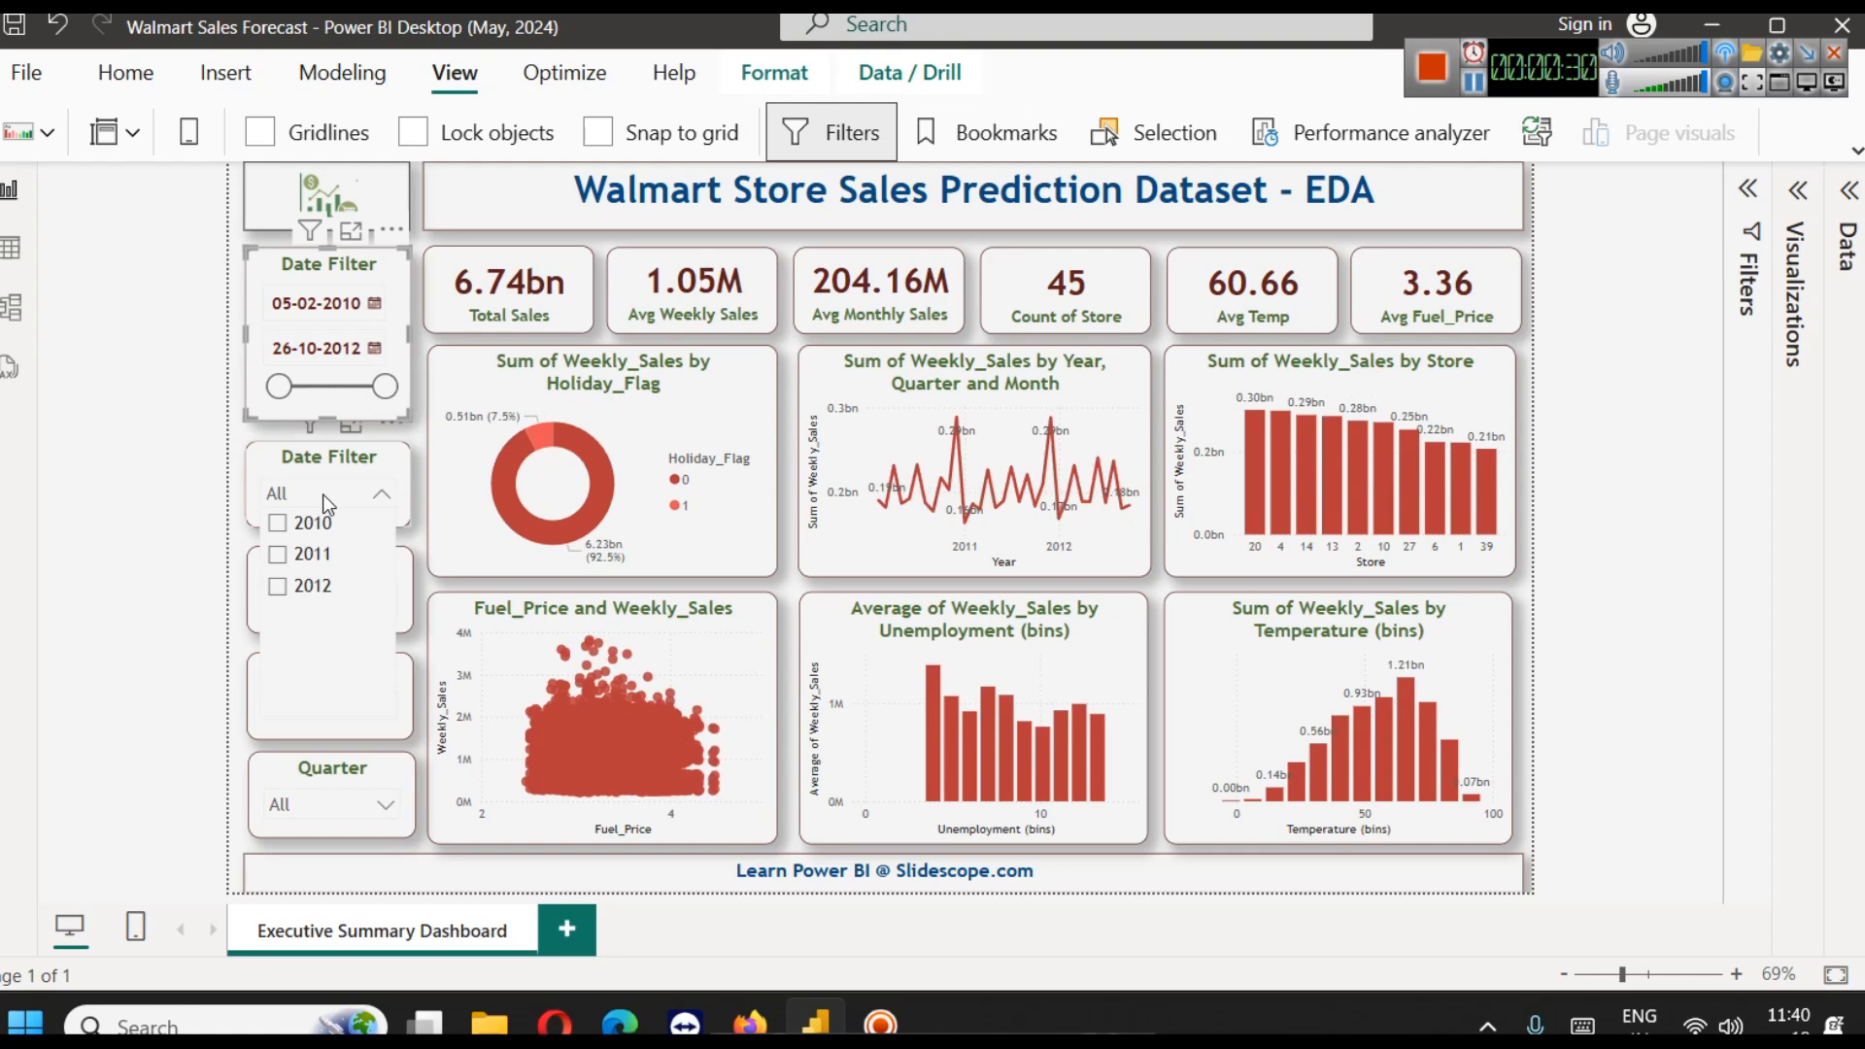
left_click(315, 524)
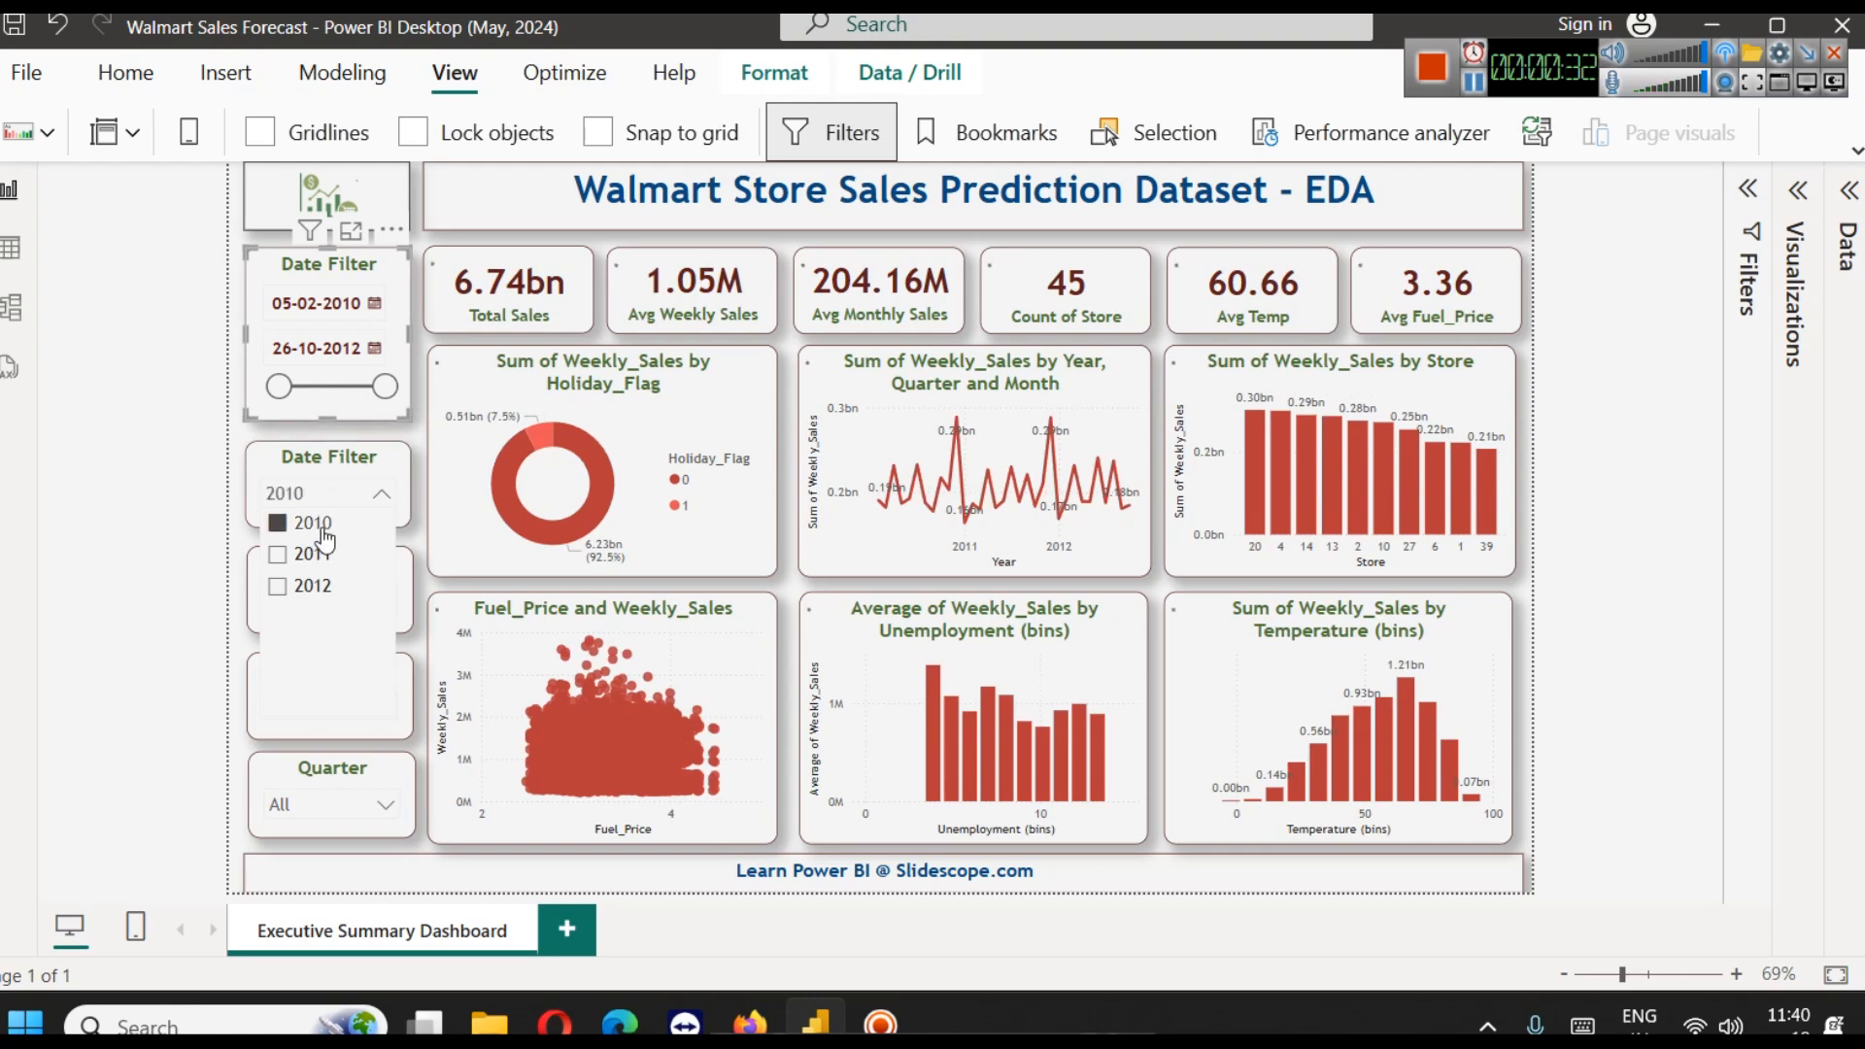
left_click(313, 524)
left_click(339, 497)
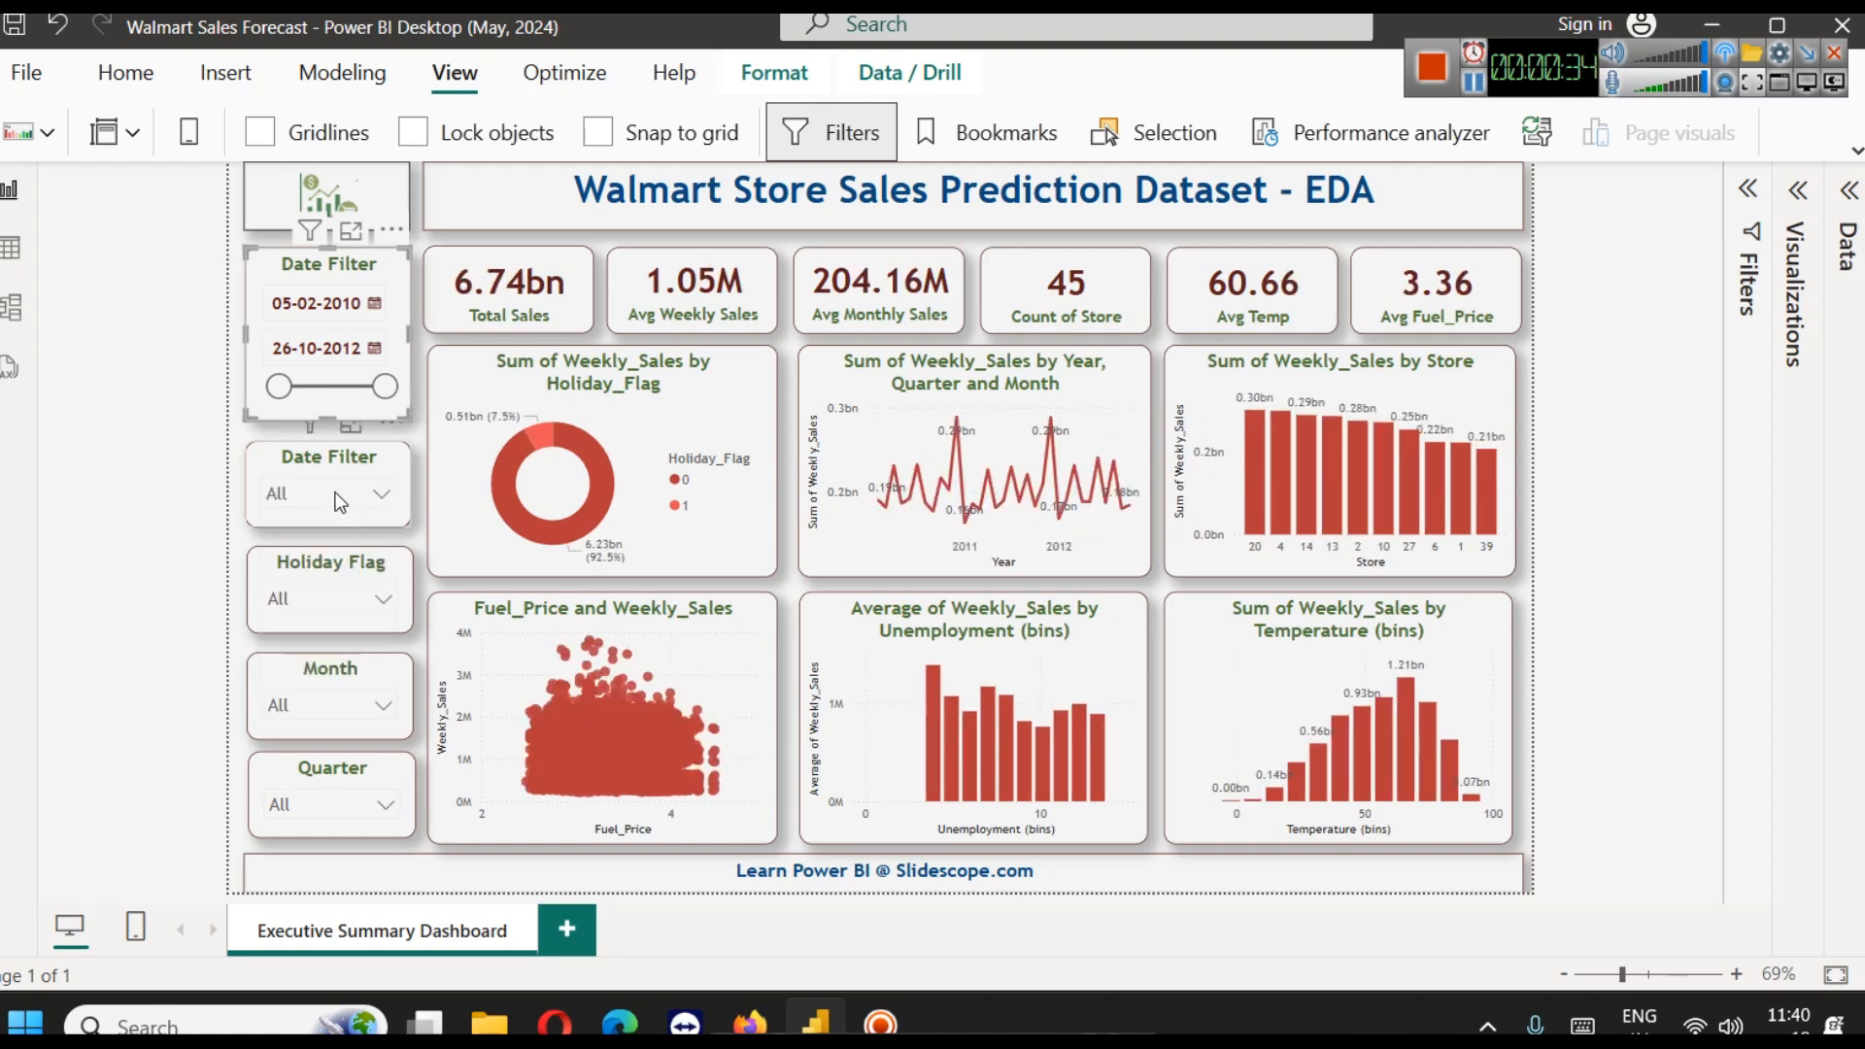
Look at the Month and Quarter slicers without filtering the report by them
left_click(316, 700)
left_click(317, 699)
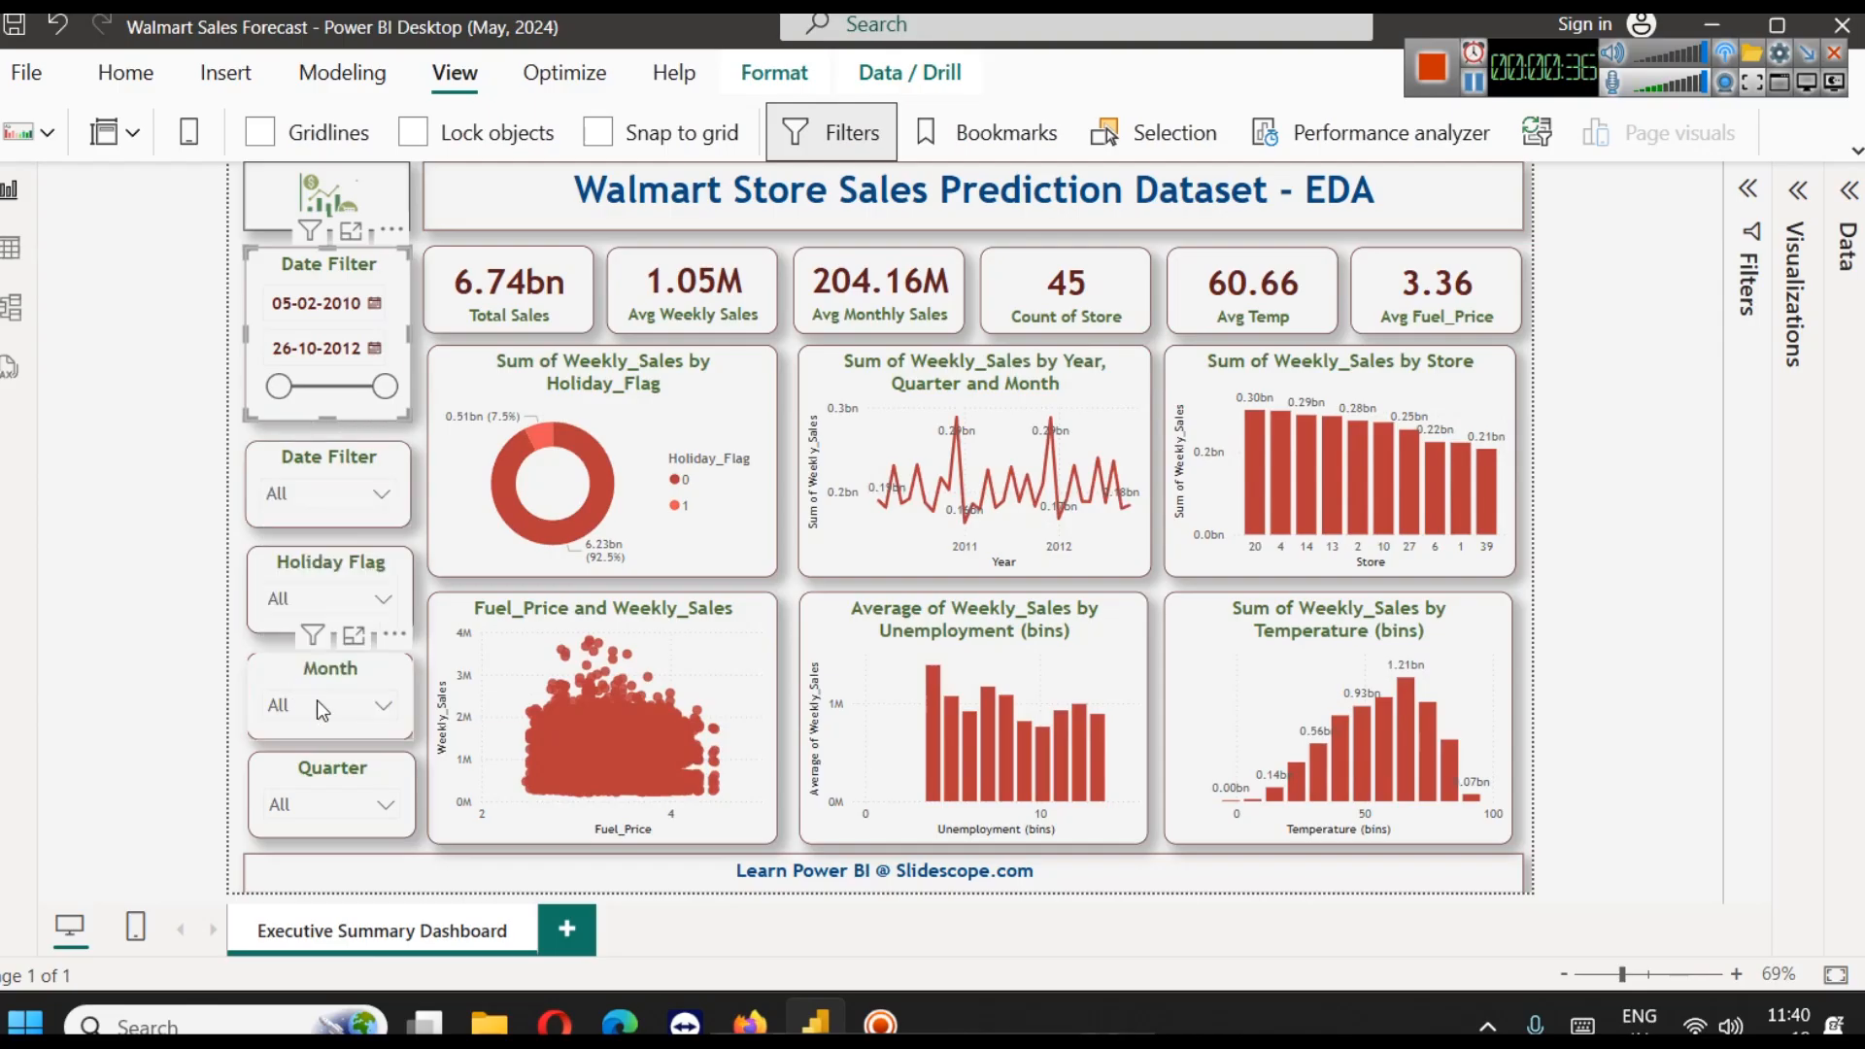
left_click(316, 814)
left_click(299, 783)
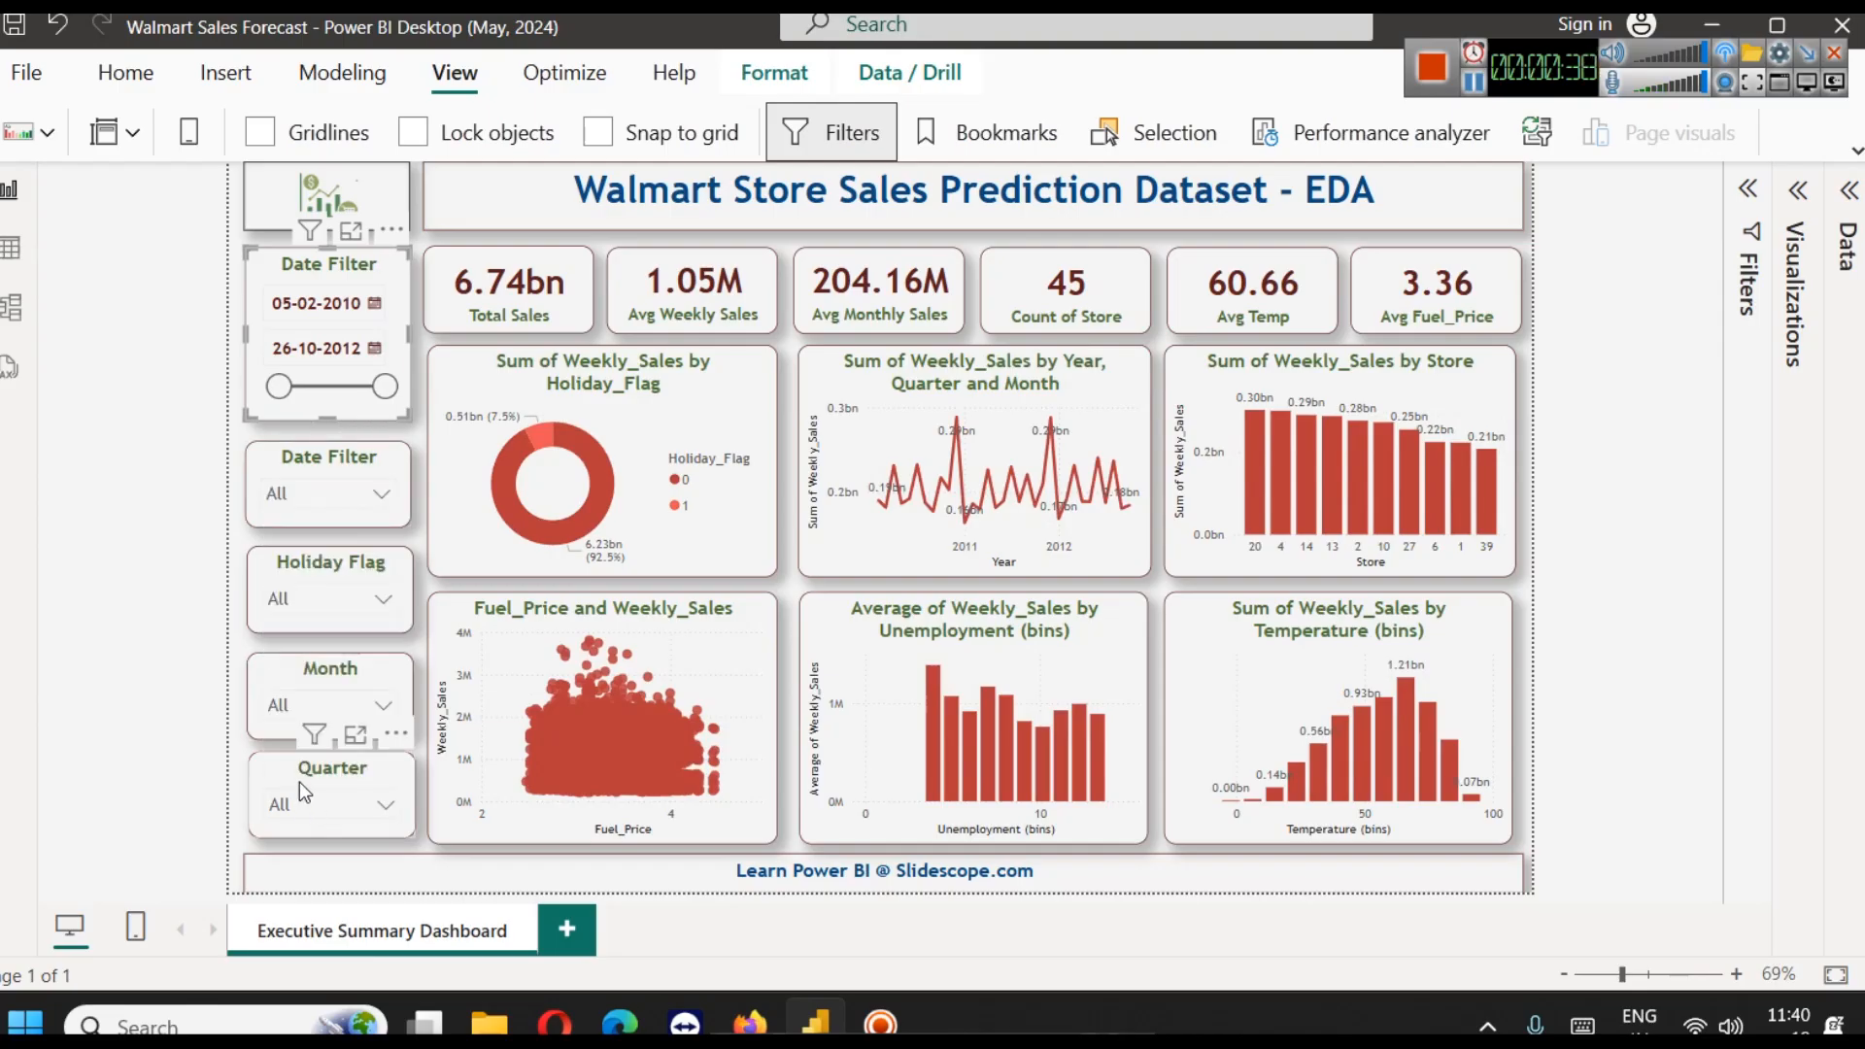
Filter the dashboard by Holiday Flag 1, clear that filter and close its list
left_click(307, 600)
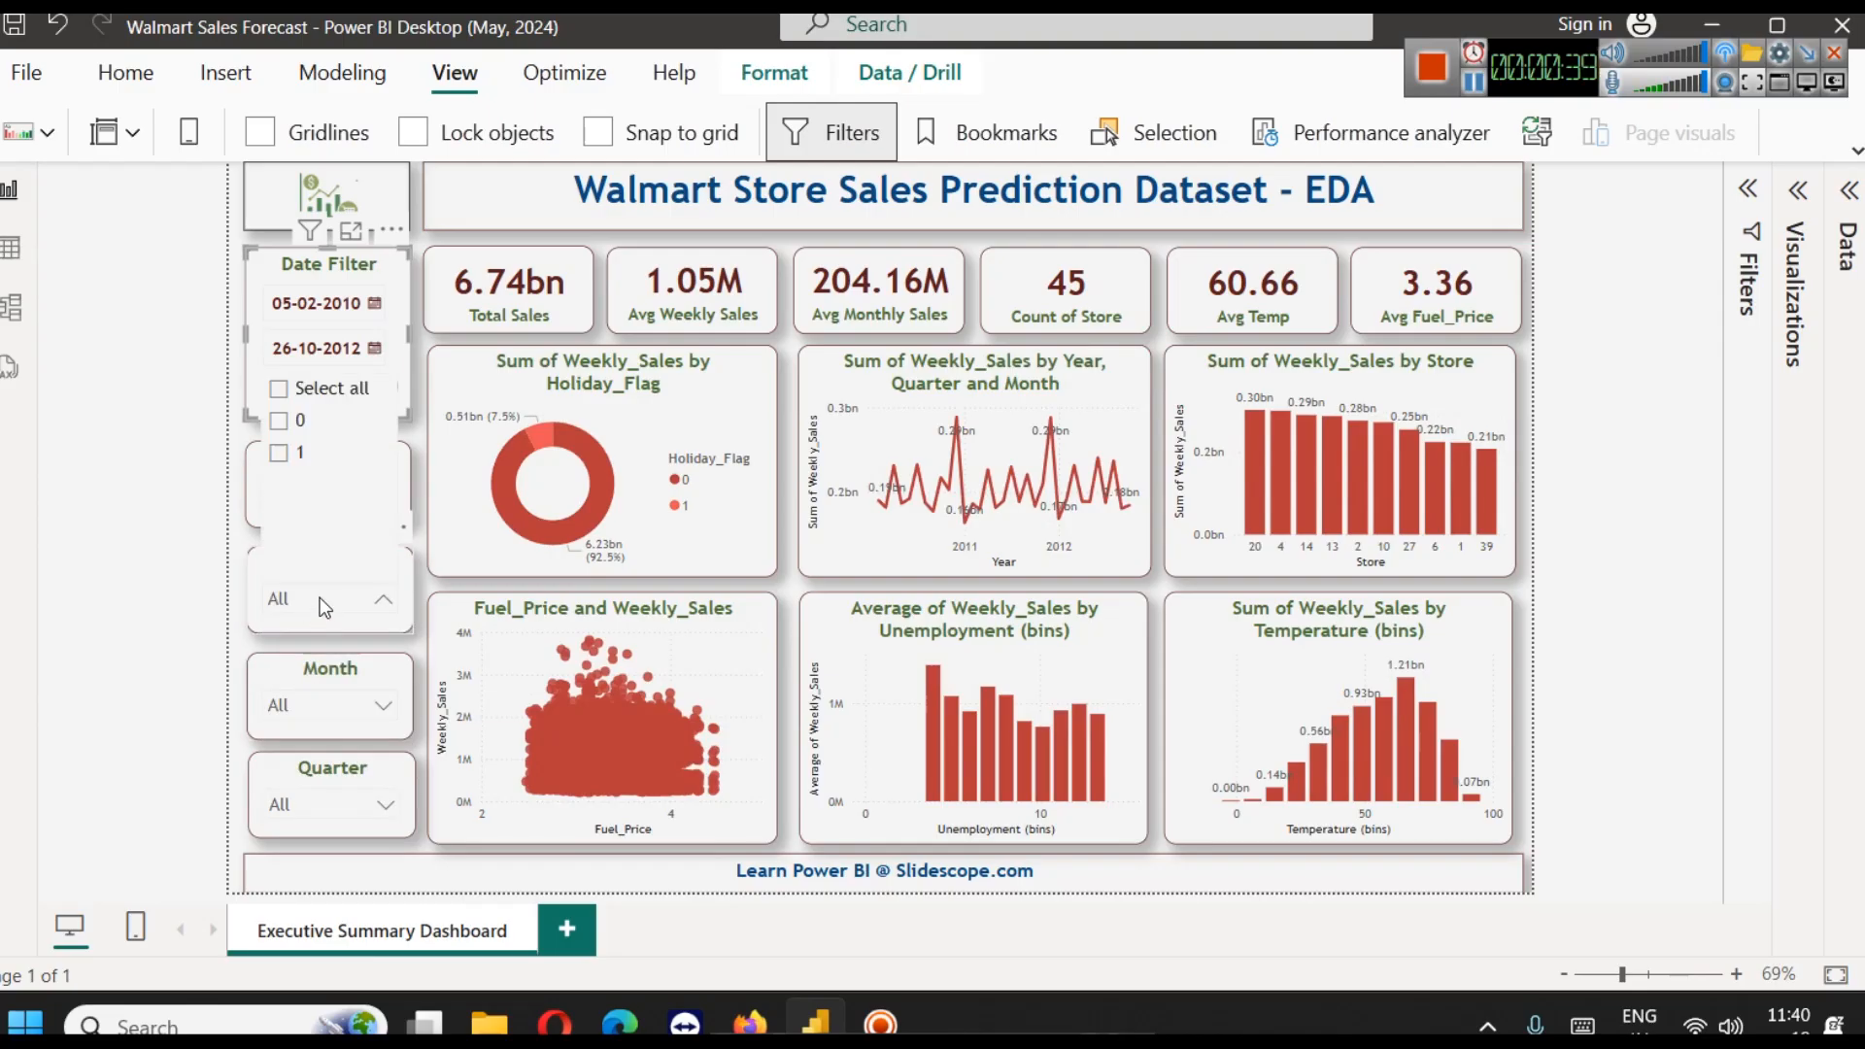
left_click(288, 463)
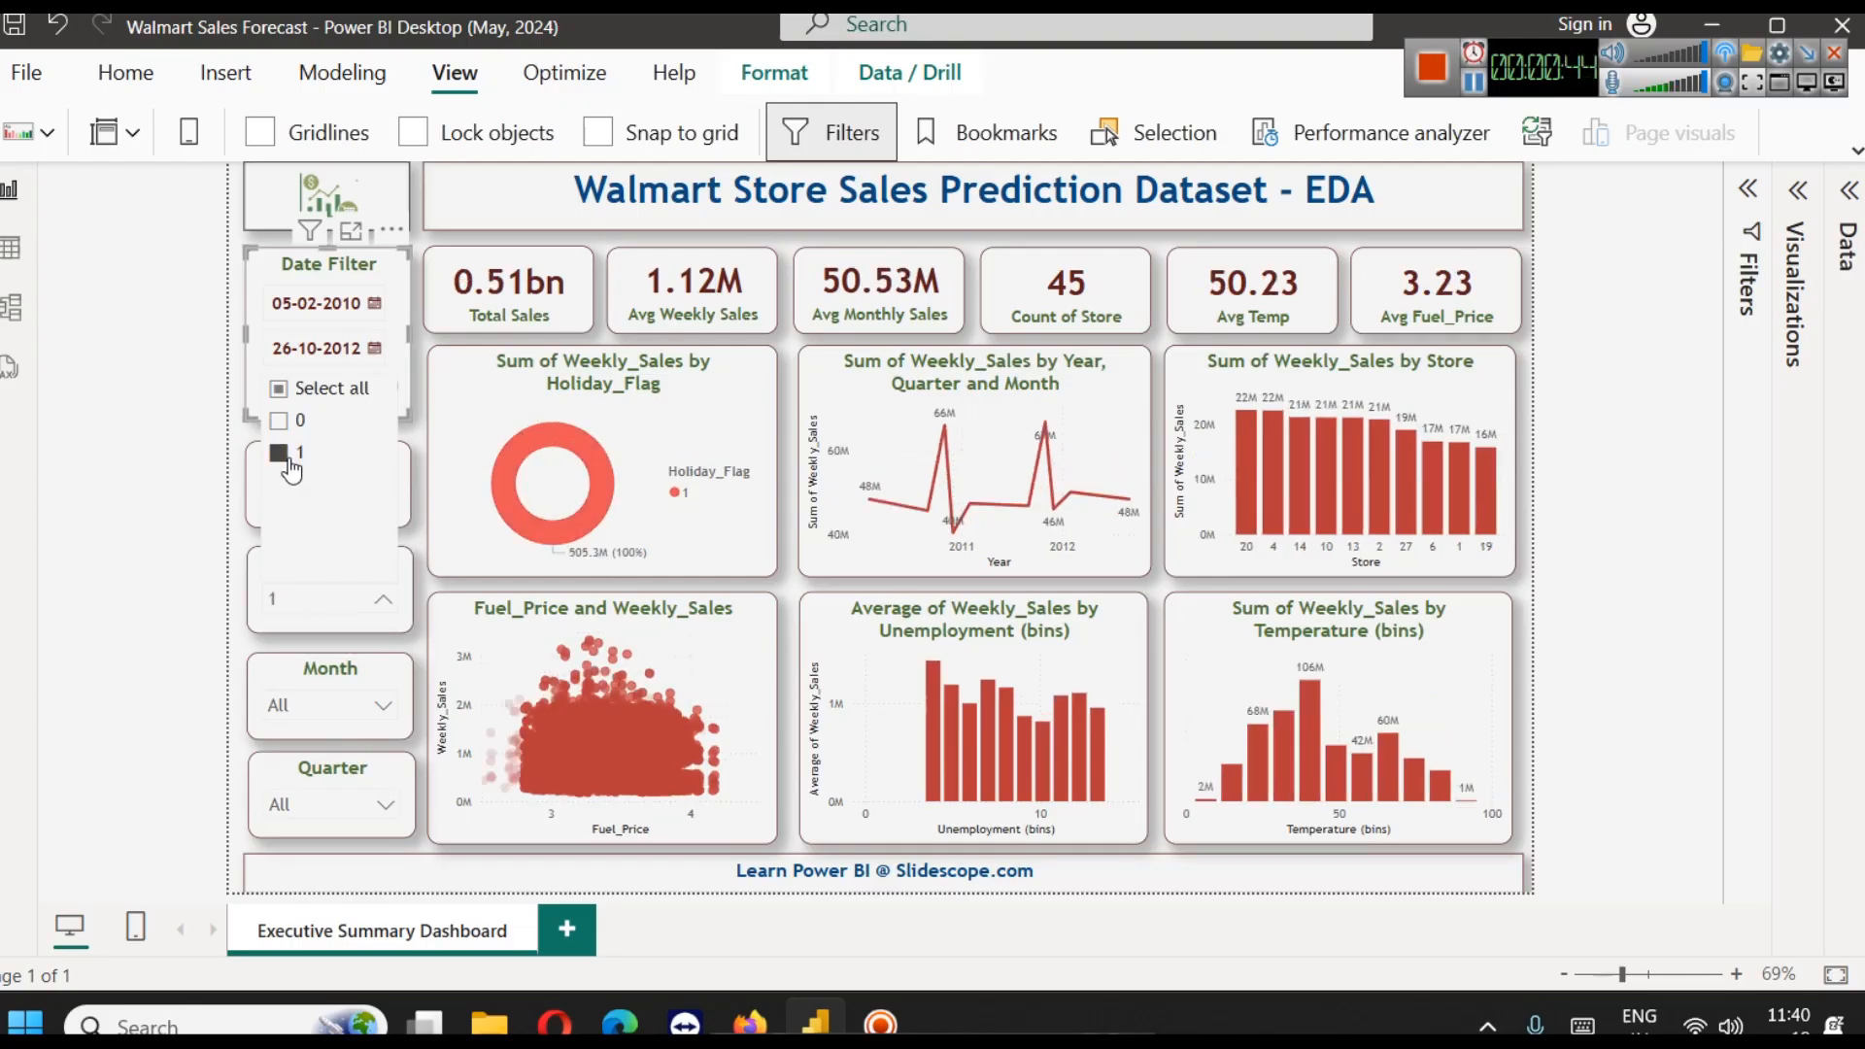
left_click(288, 464)
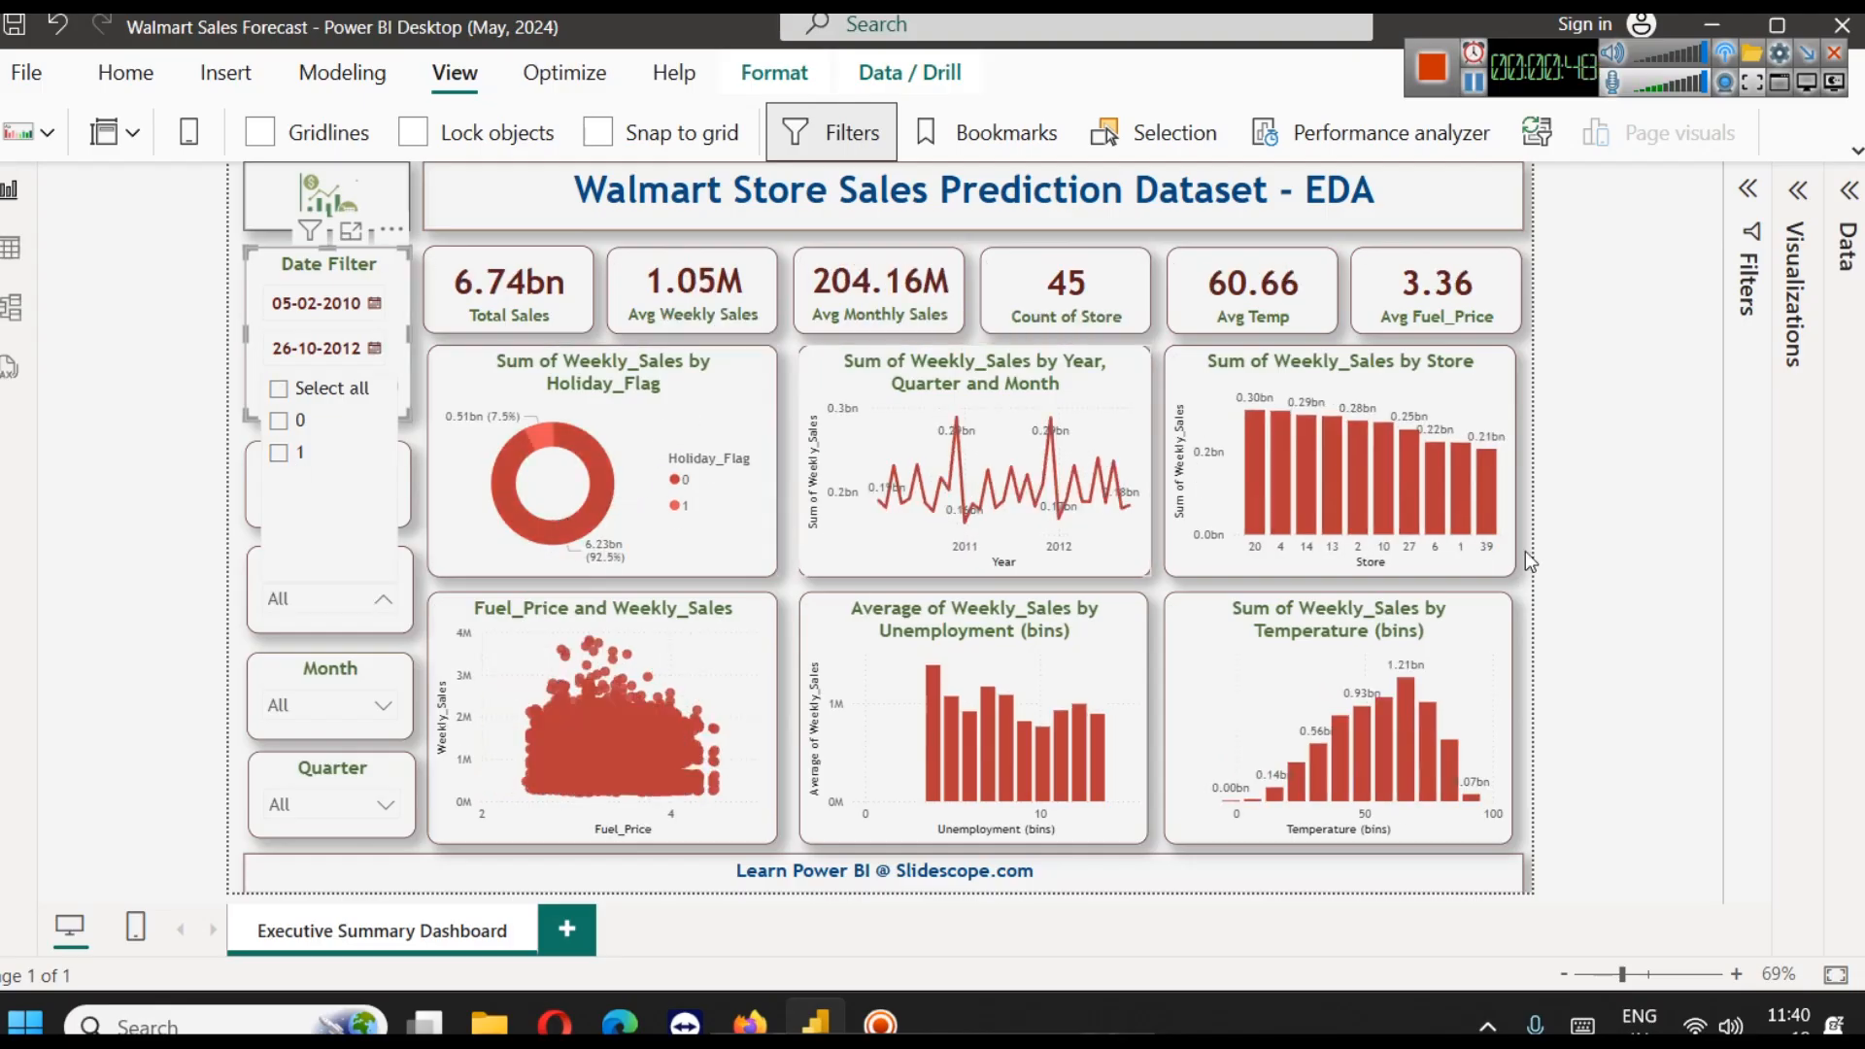
left_click(1684, 445)
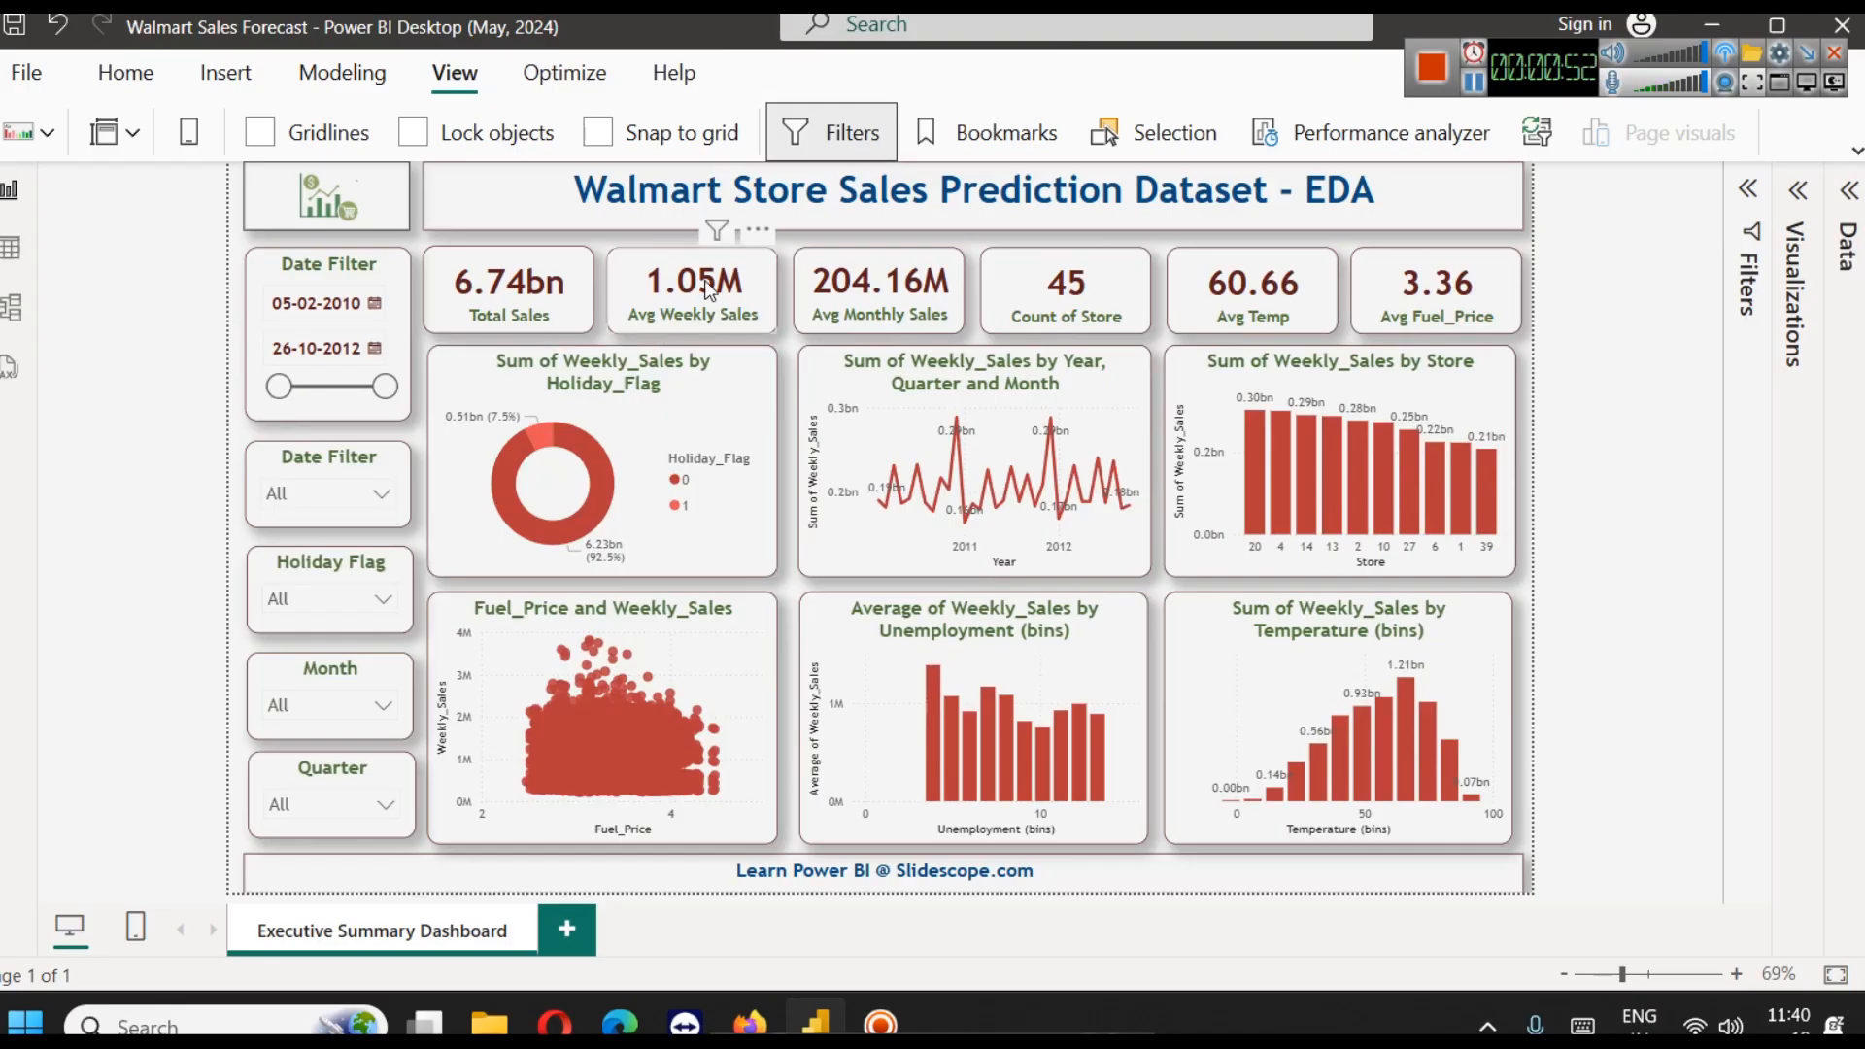
Show the Walmart table's fields and inspect the Average_Monthly_Sales measure and the Temperature and Unemployment bins
left_click(1849, 520)
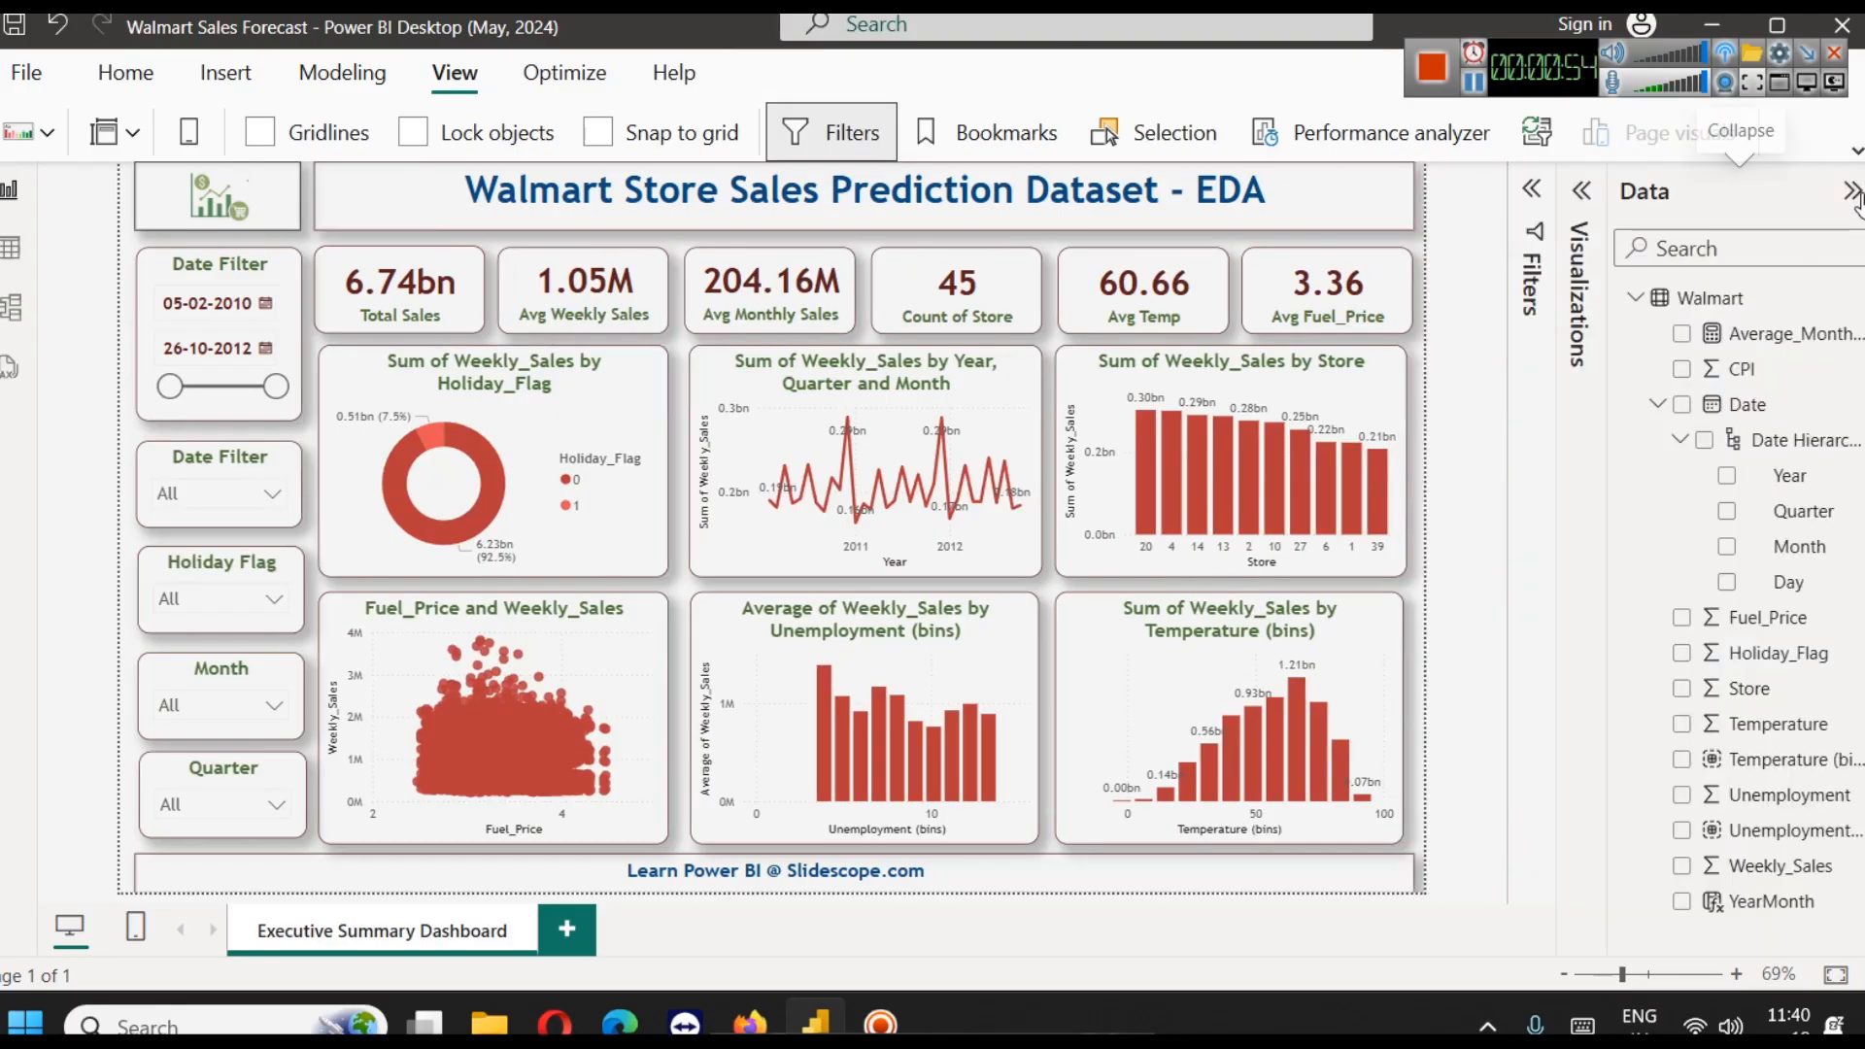
left_click(1658, 404)
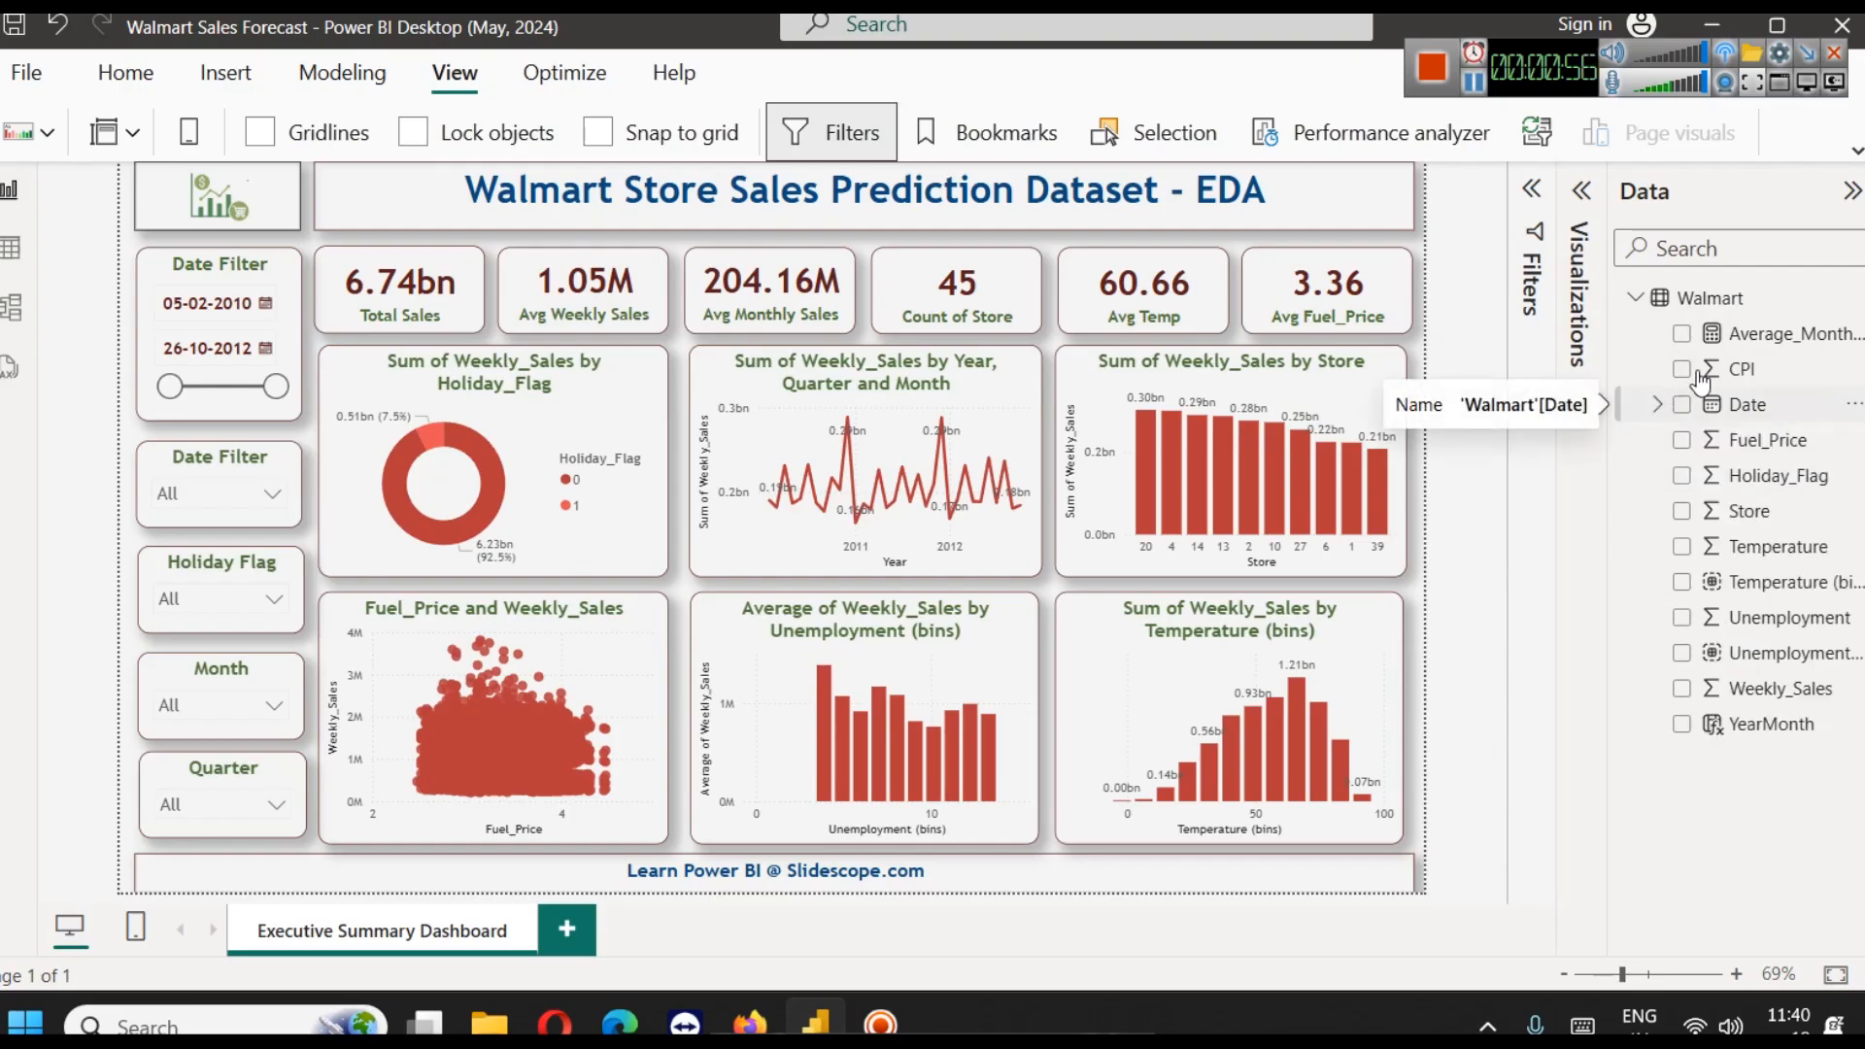
left_click(1738, 342)
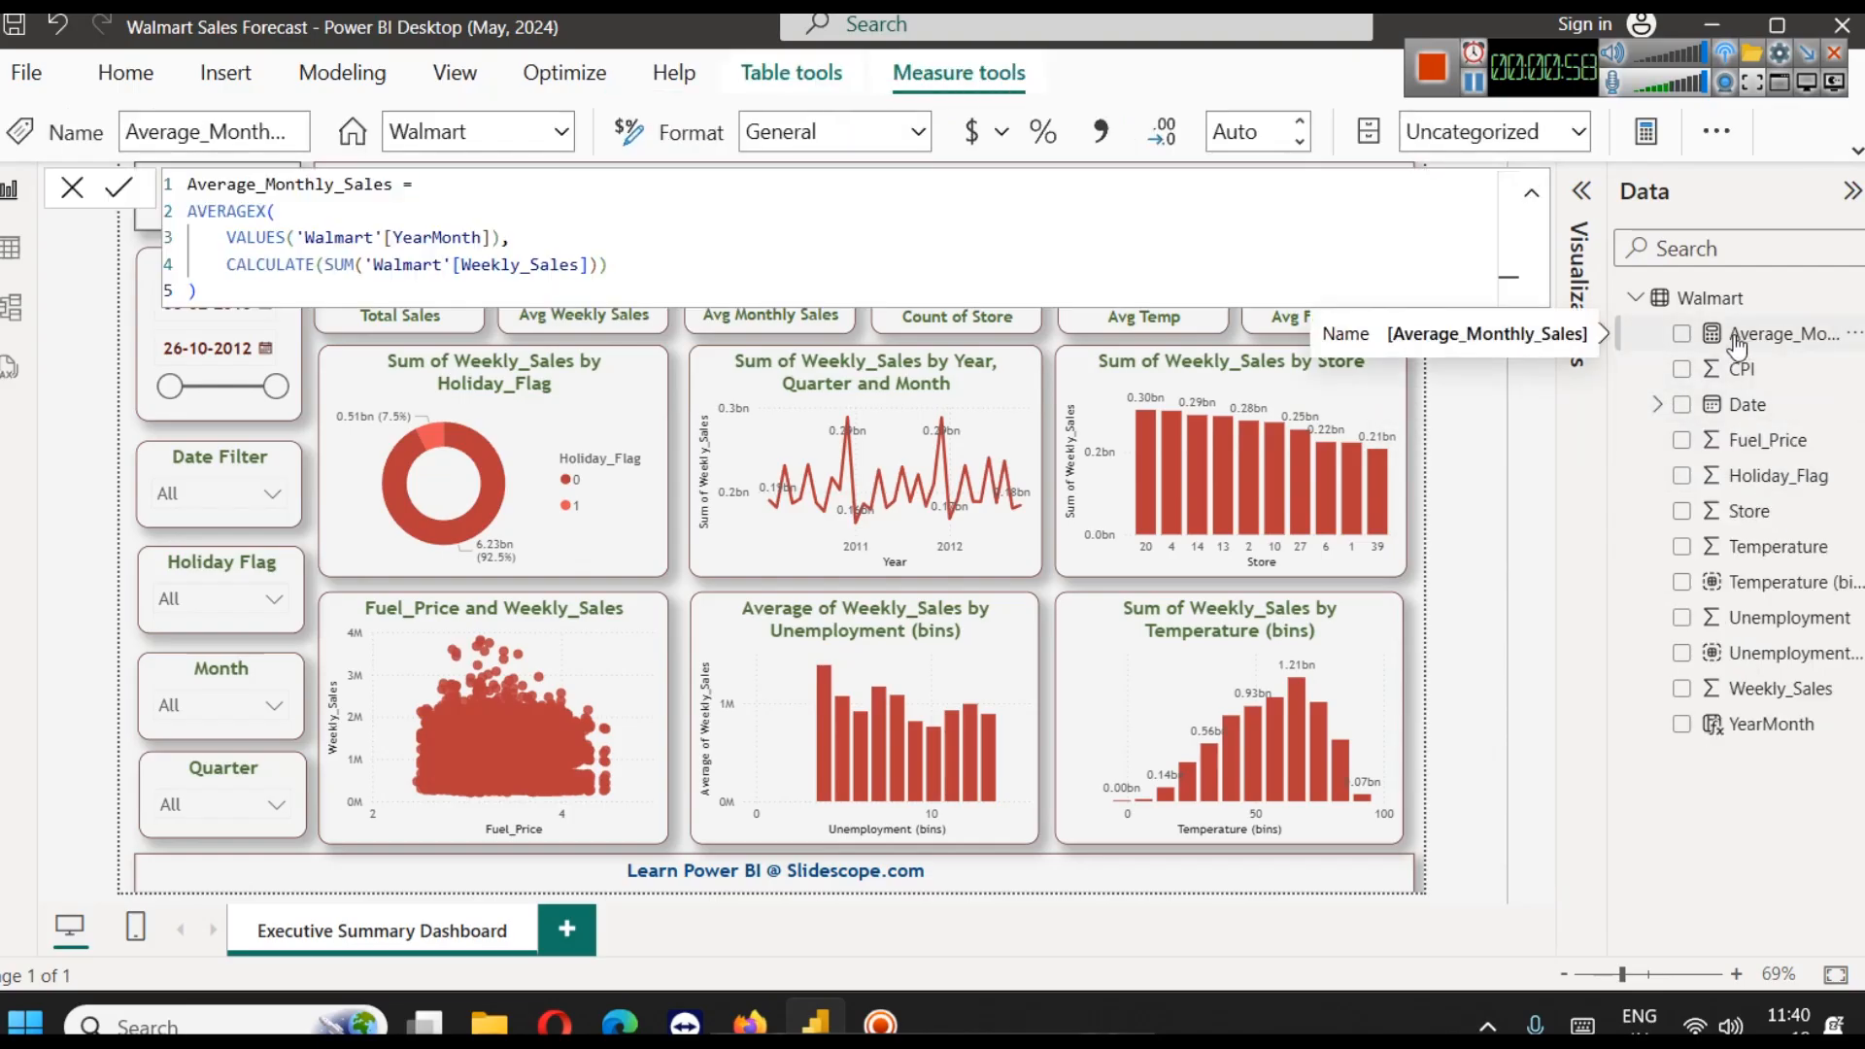
left_click(1747, 583)
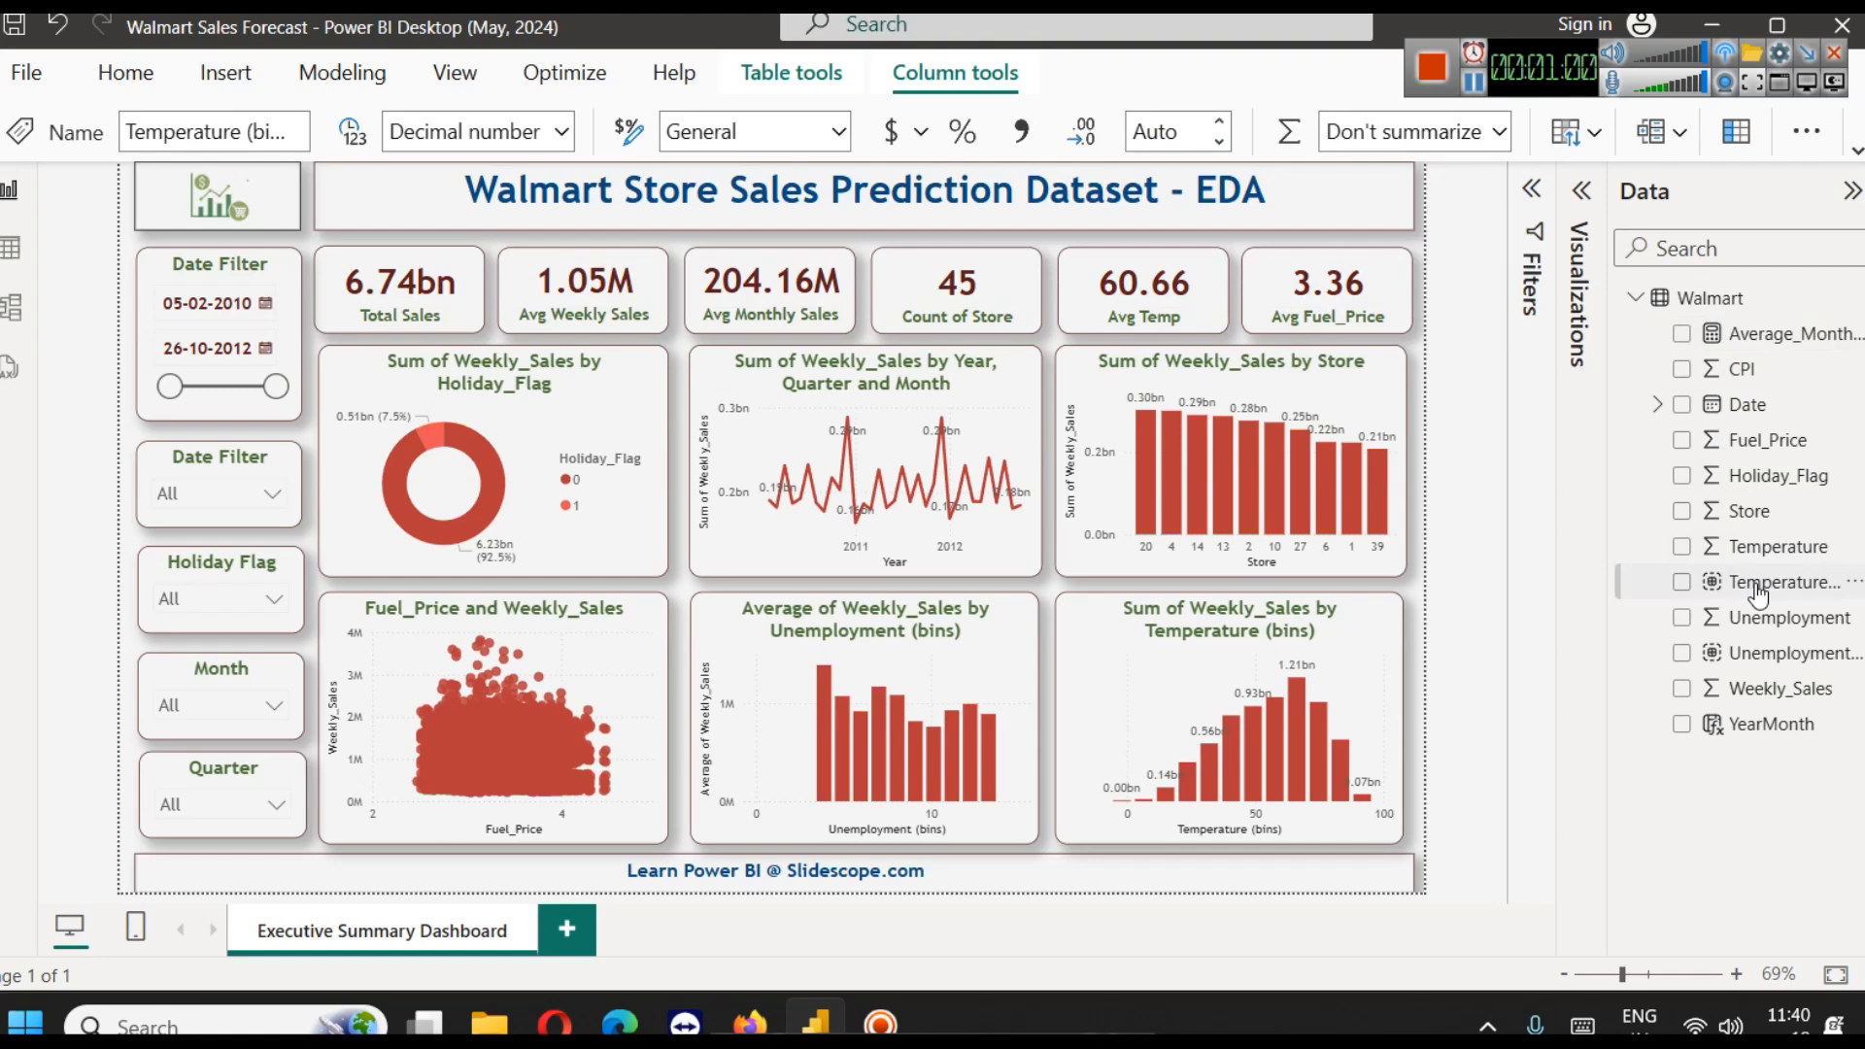
left_click(1761, 663)
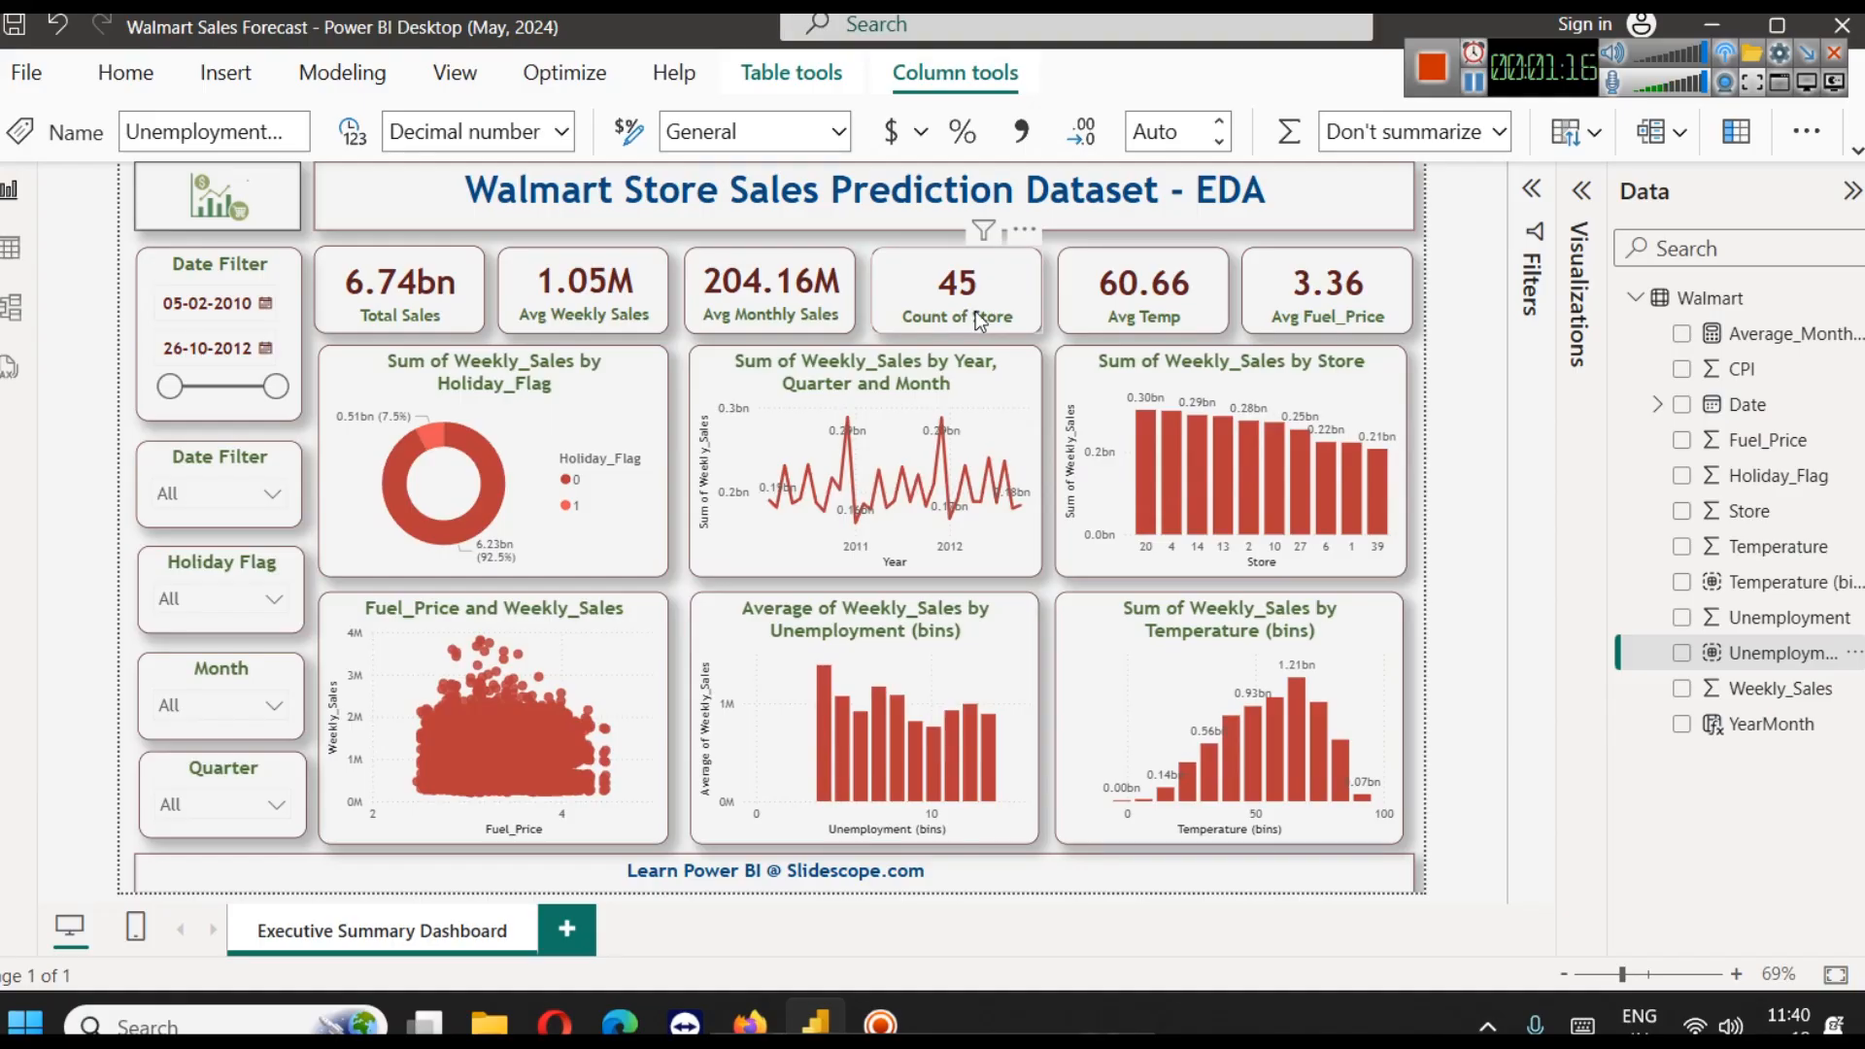
Expand the weekly sales line chart from month down to day level, including one drill back up, and deselect it
mouse_move(1244, 493)
mouse_move(1145, 428)
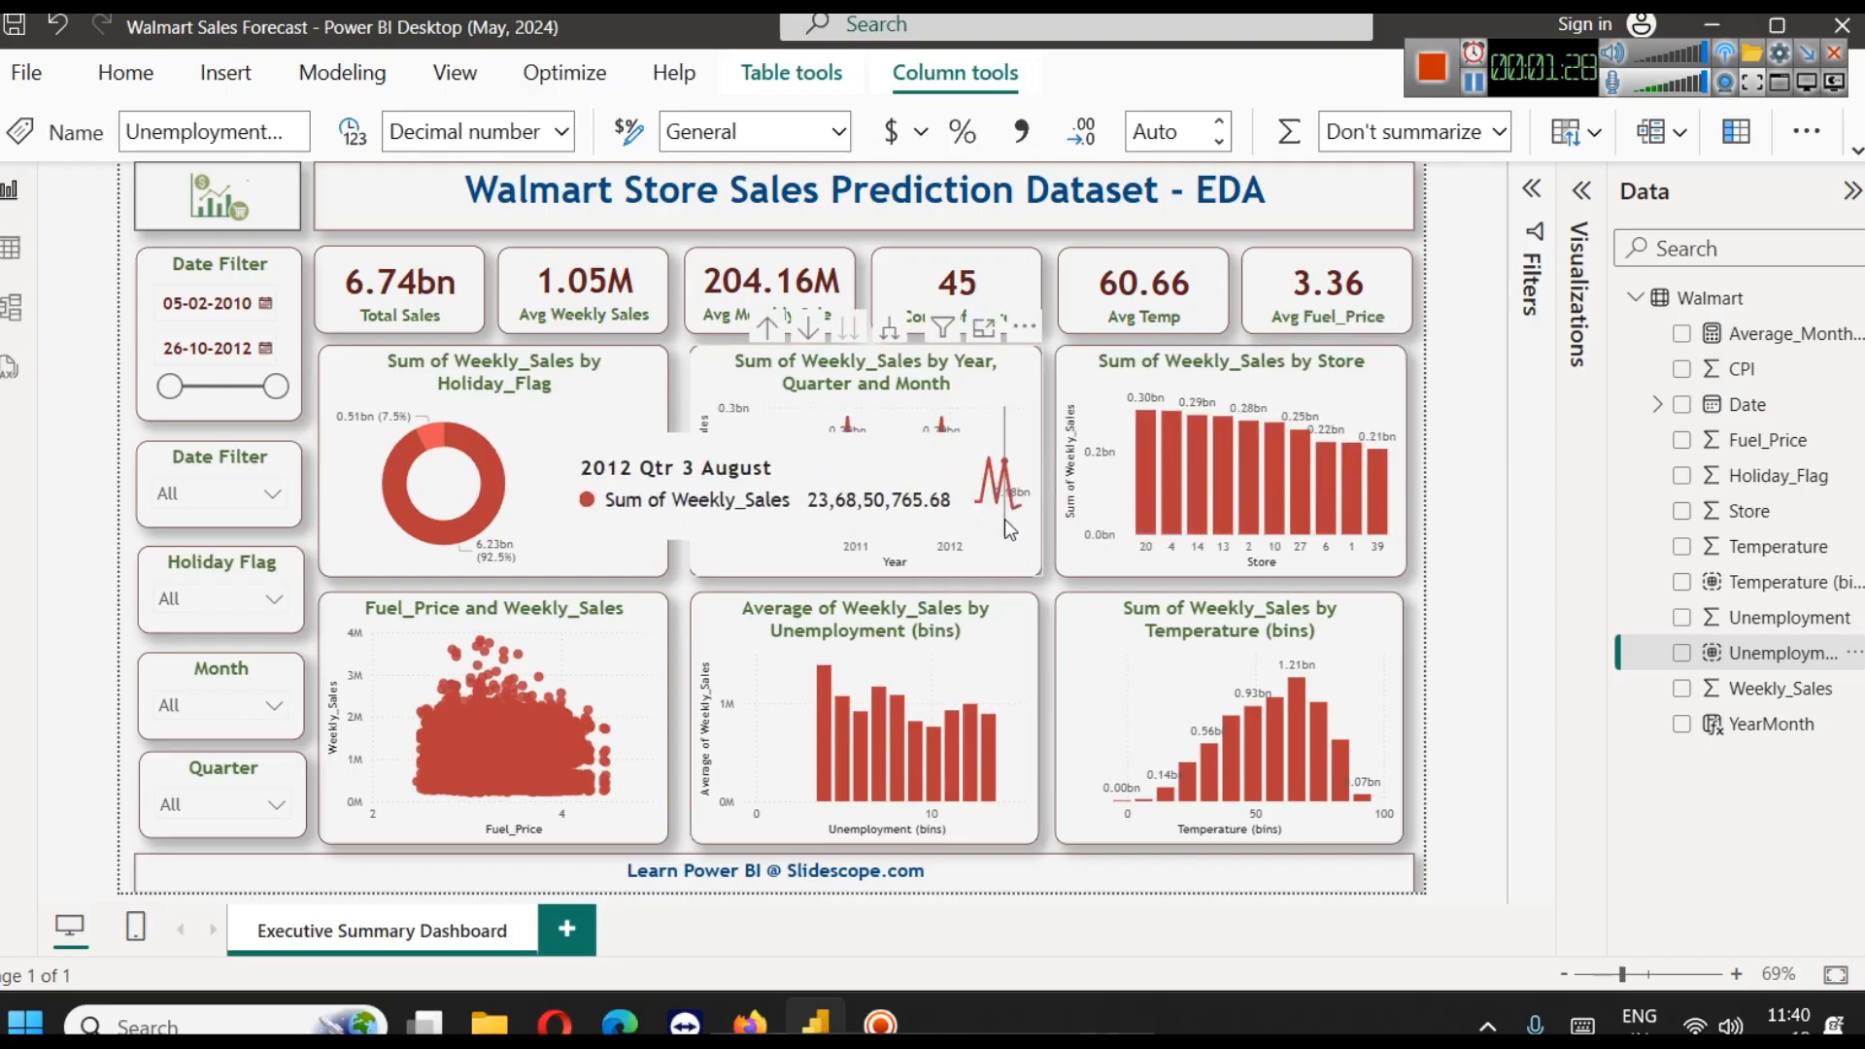
left_click(890, 335)
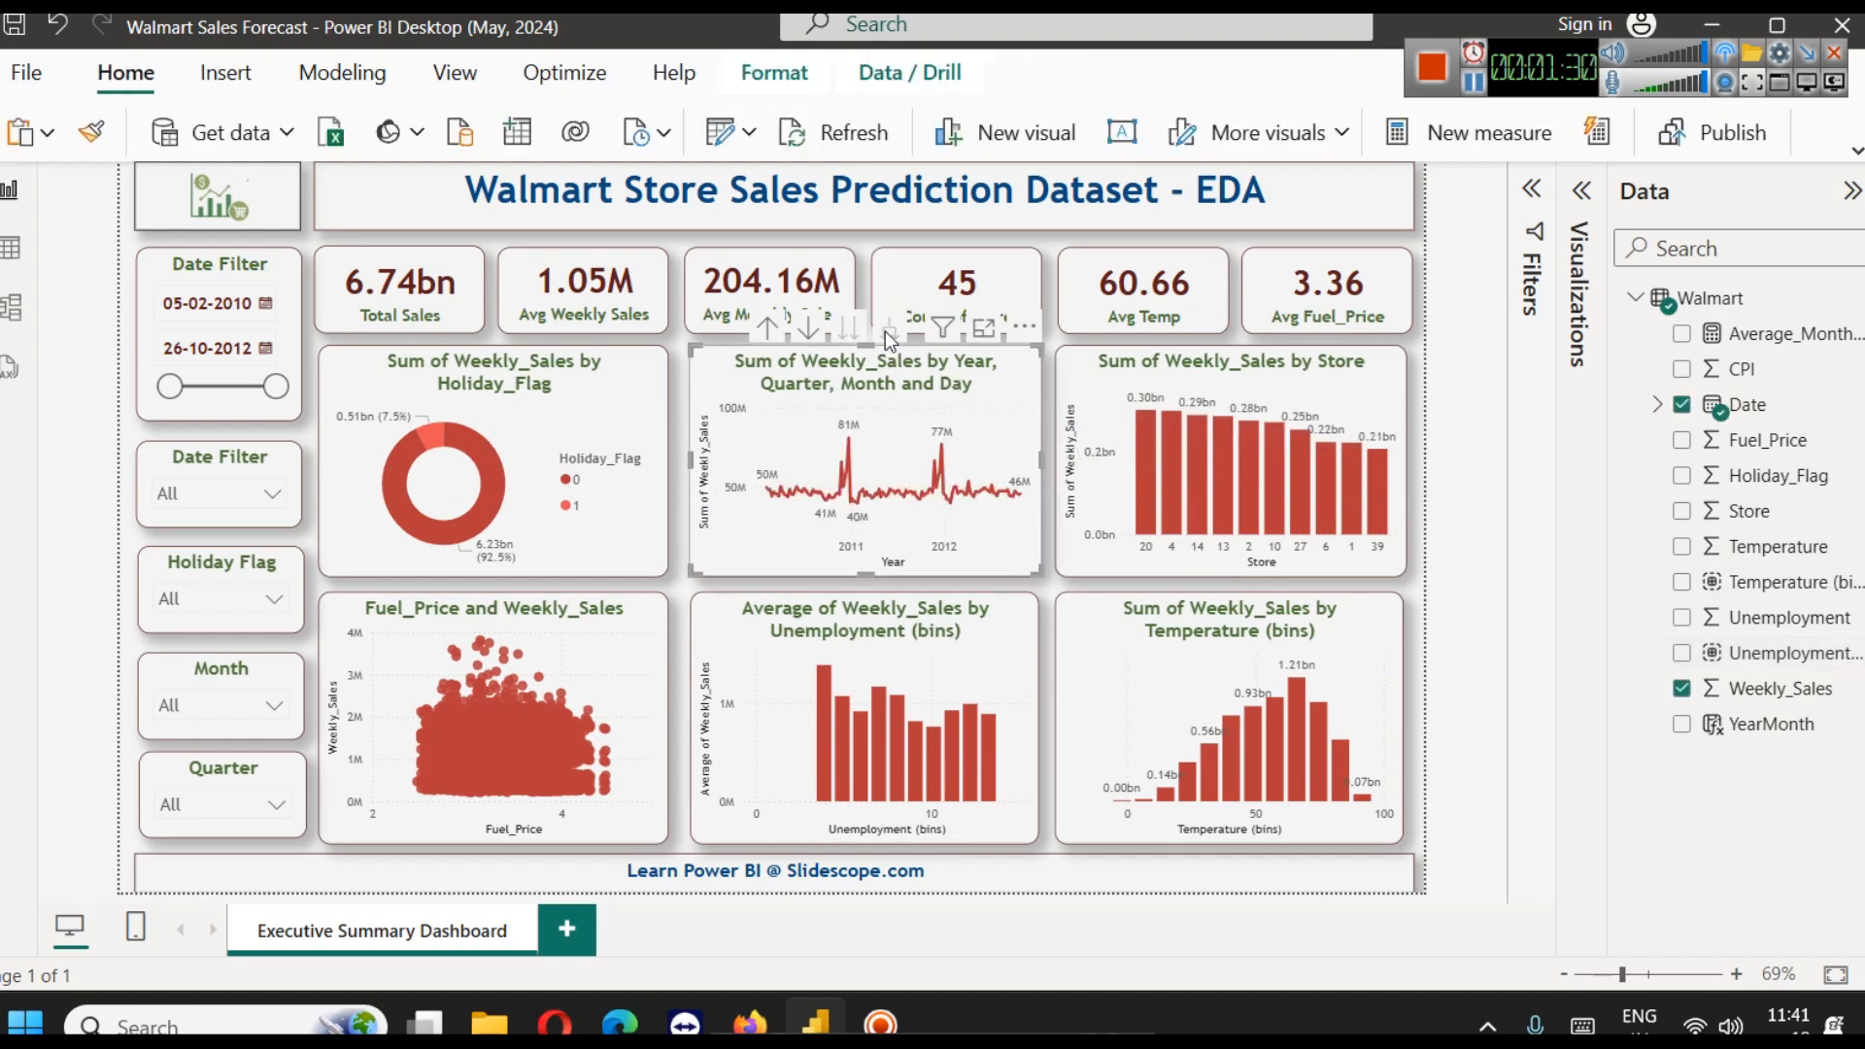
left_click(765, 330)
mouse_move(879, 418)
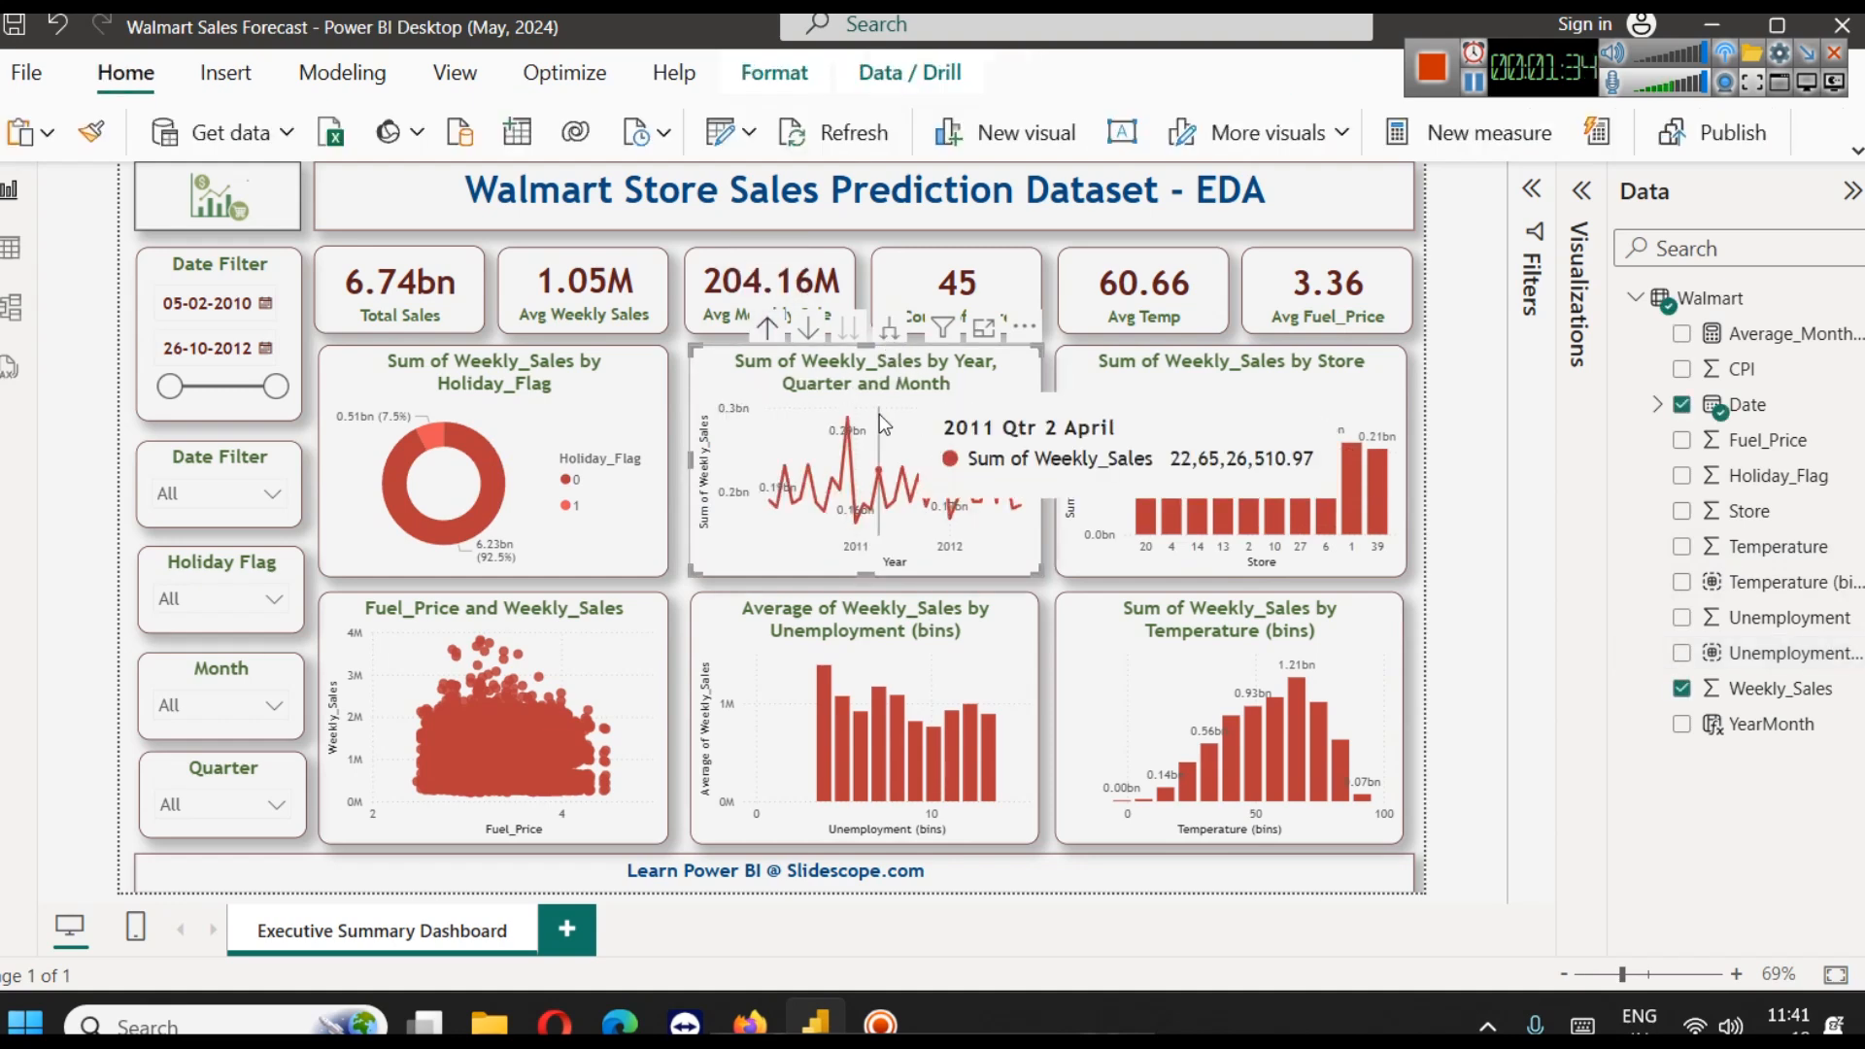
left_click(888, 336)
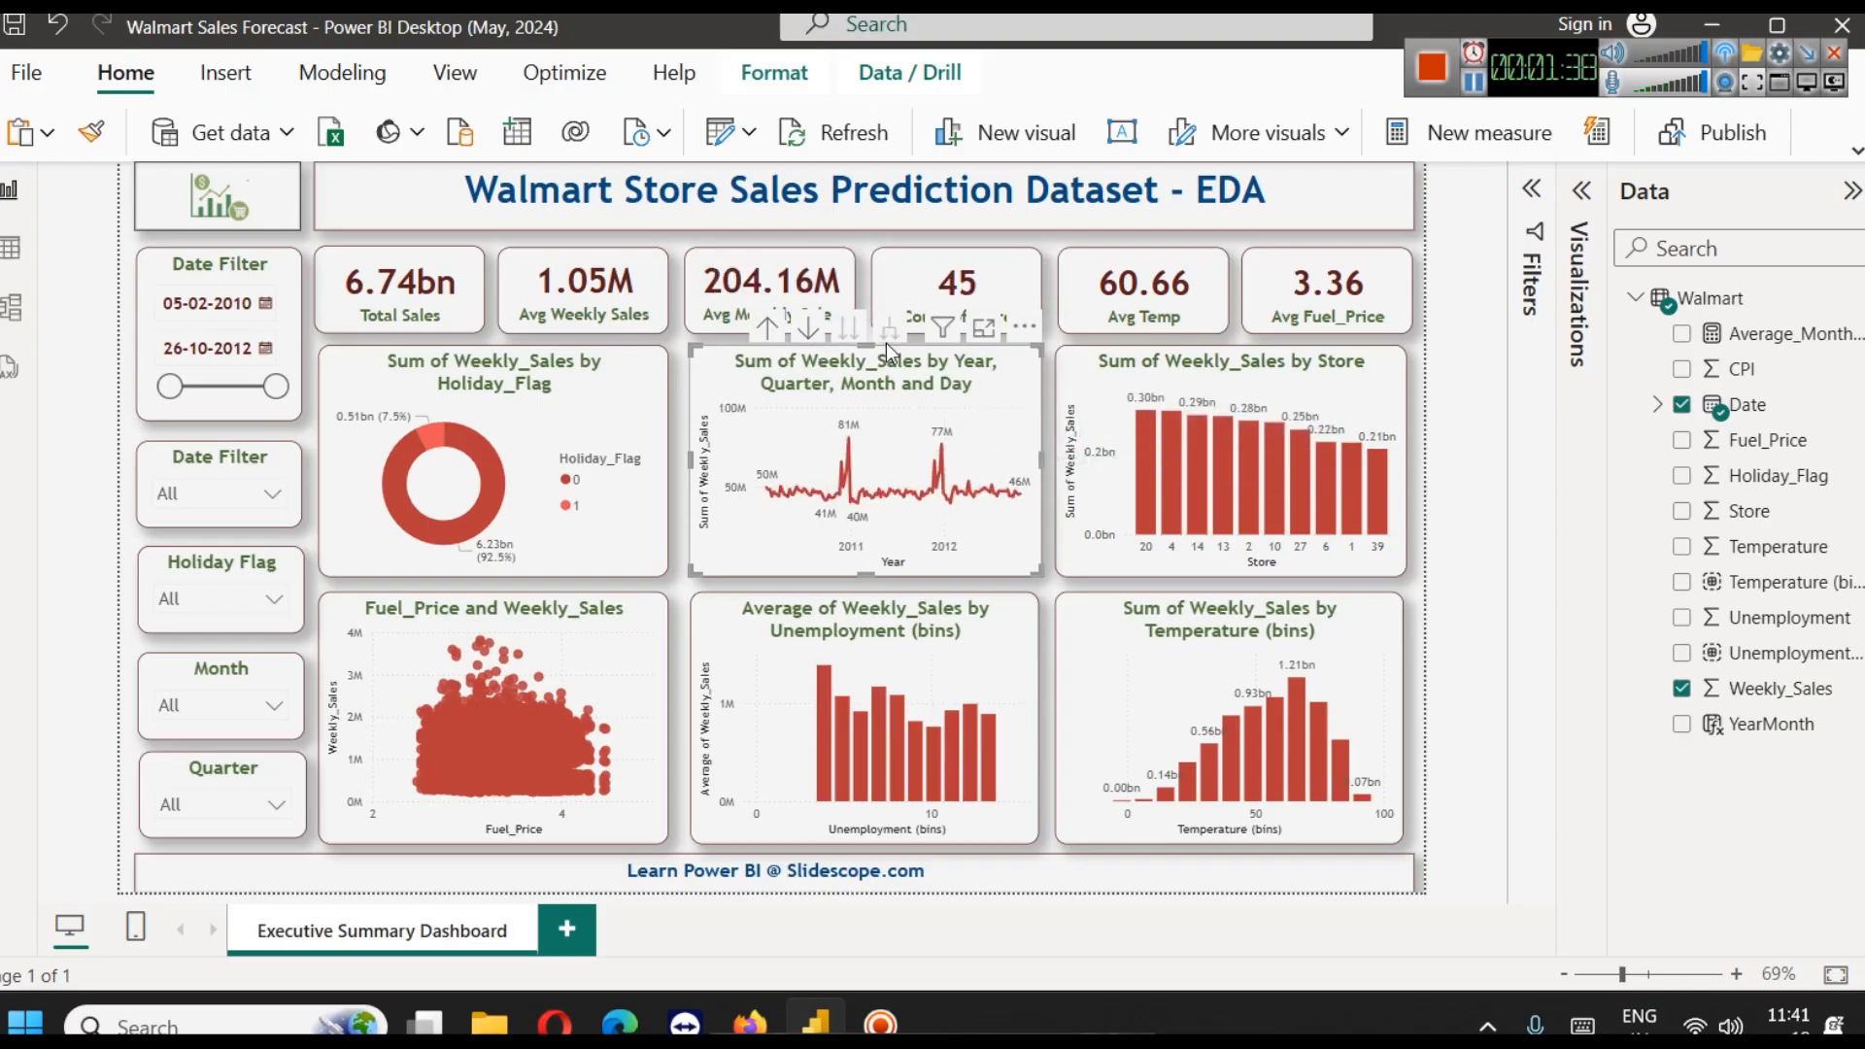
left_click(1494, 474)
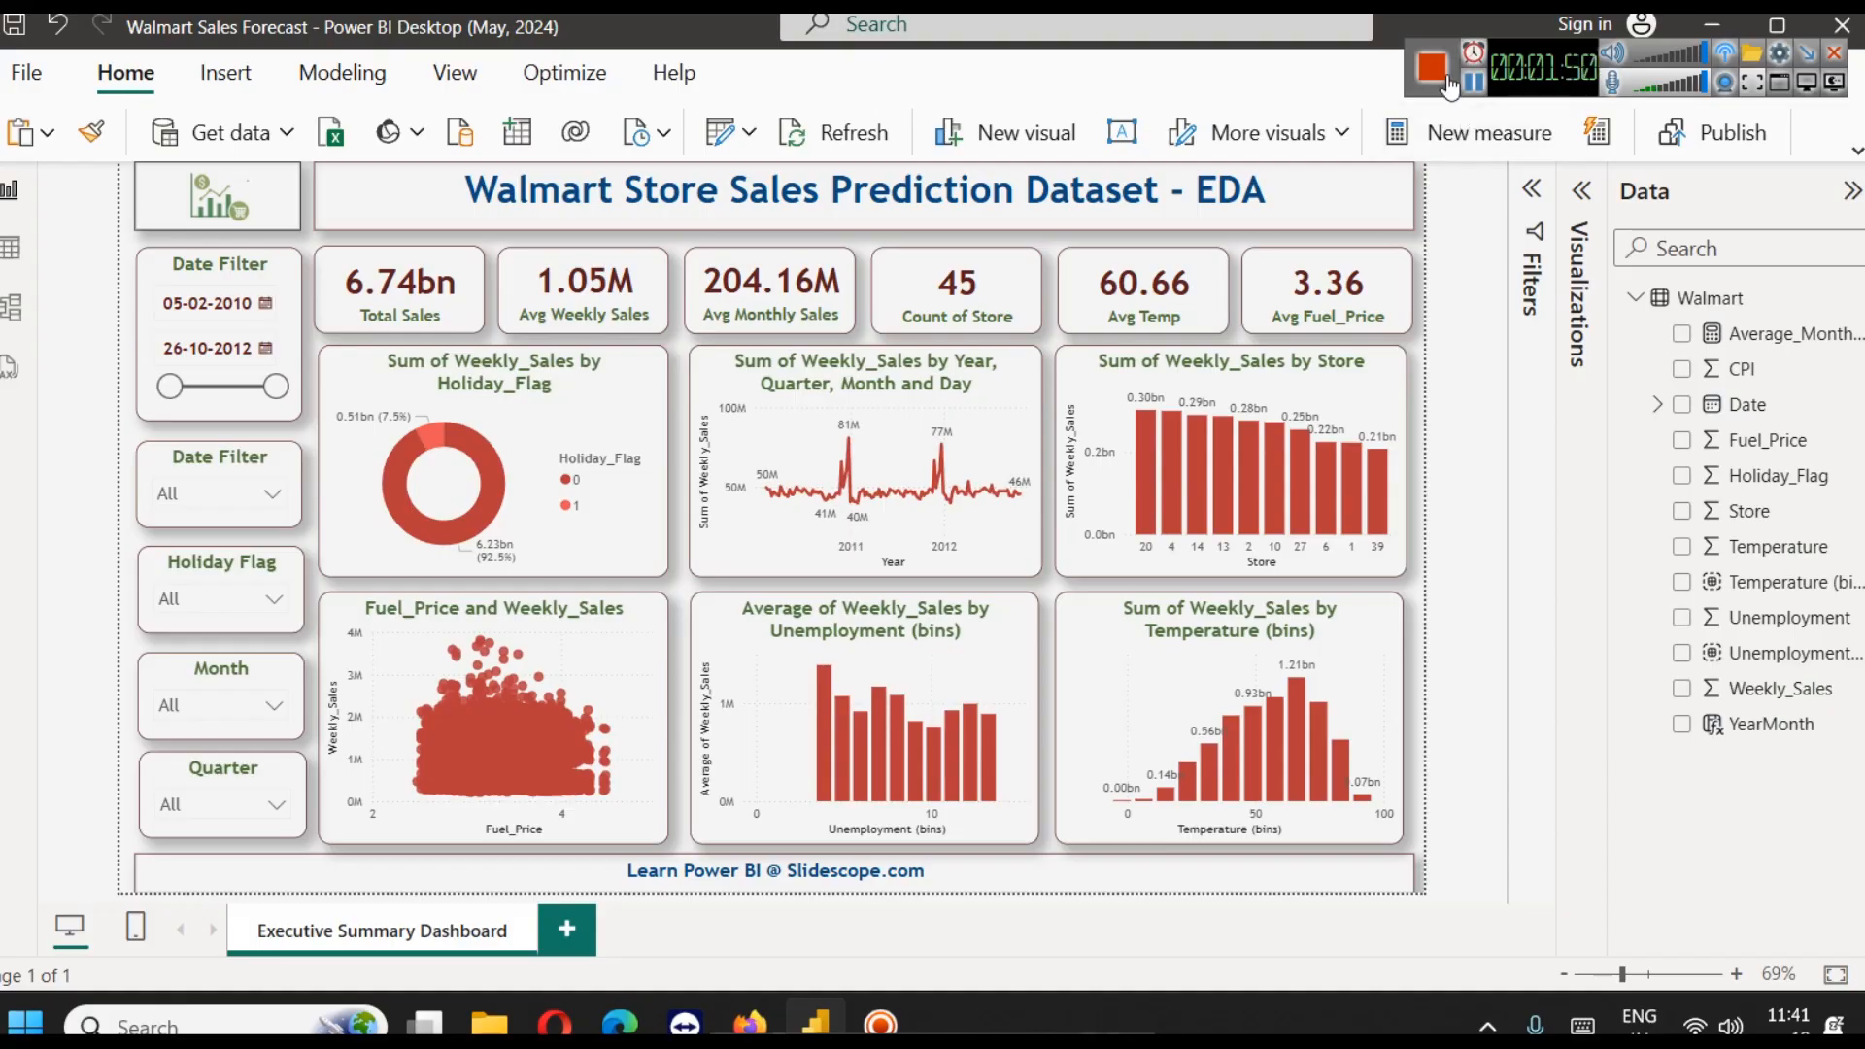
Switch to the Walmart Dataset page on Kaggle and read the field descriptions of Walmart.csv
left_click(1434, 68)
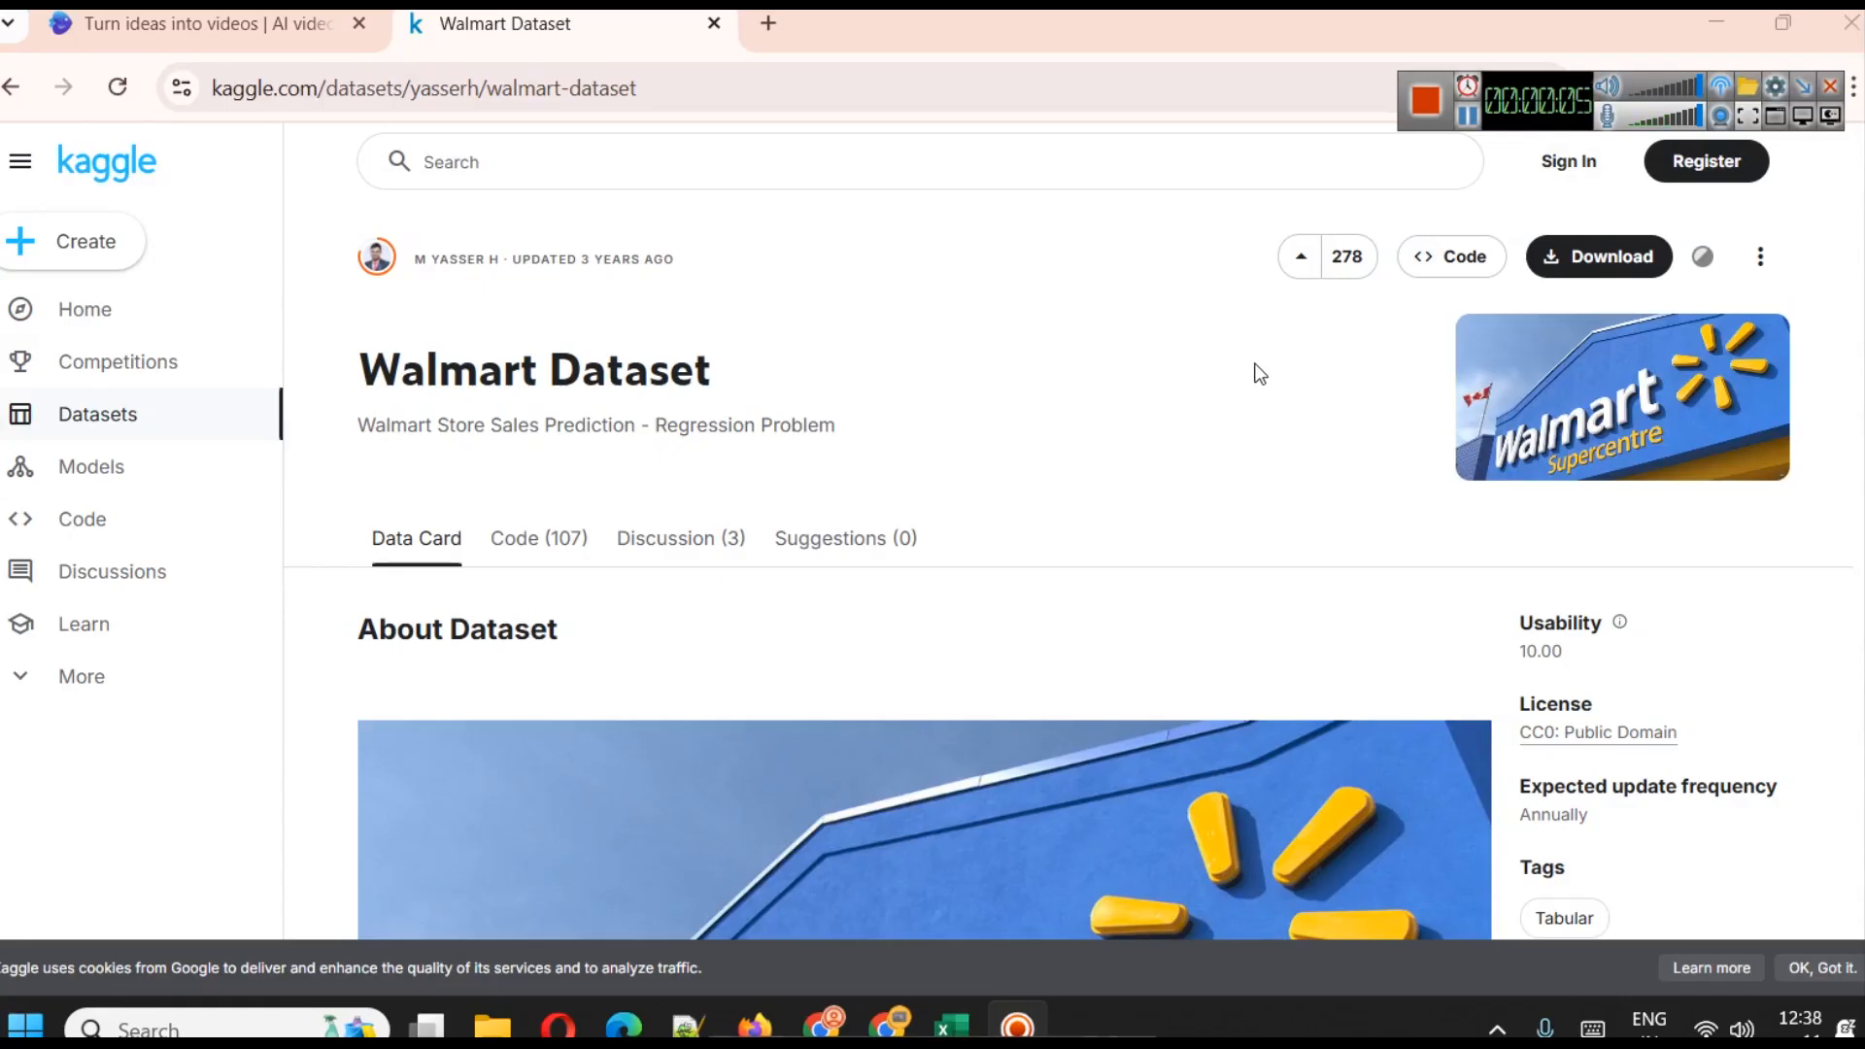
scroll(1096, 393, "down", 8)
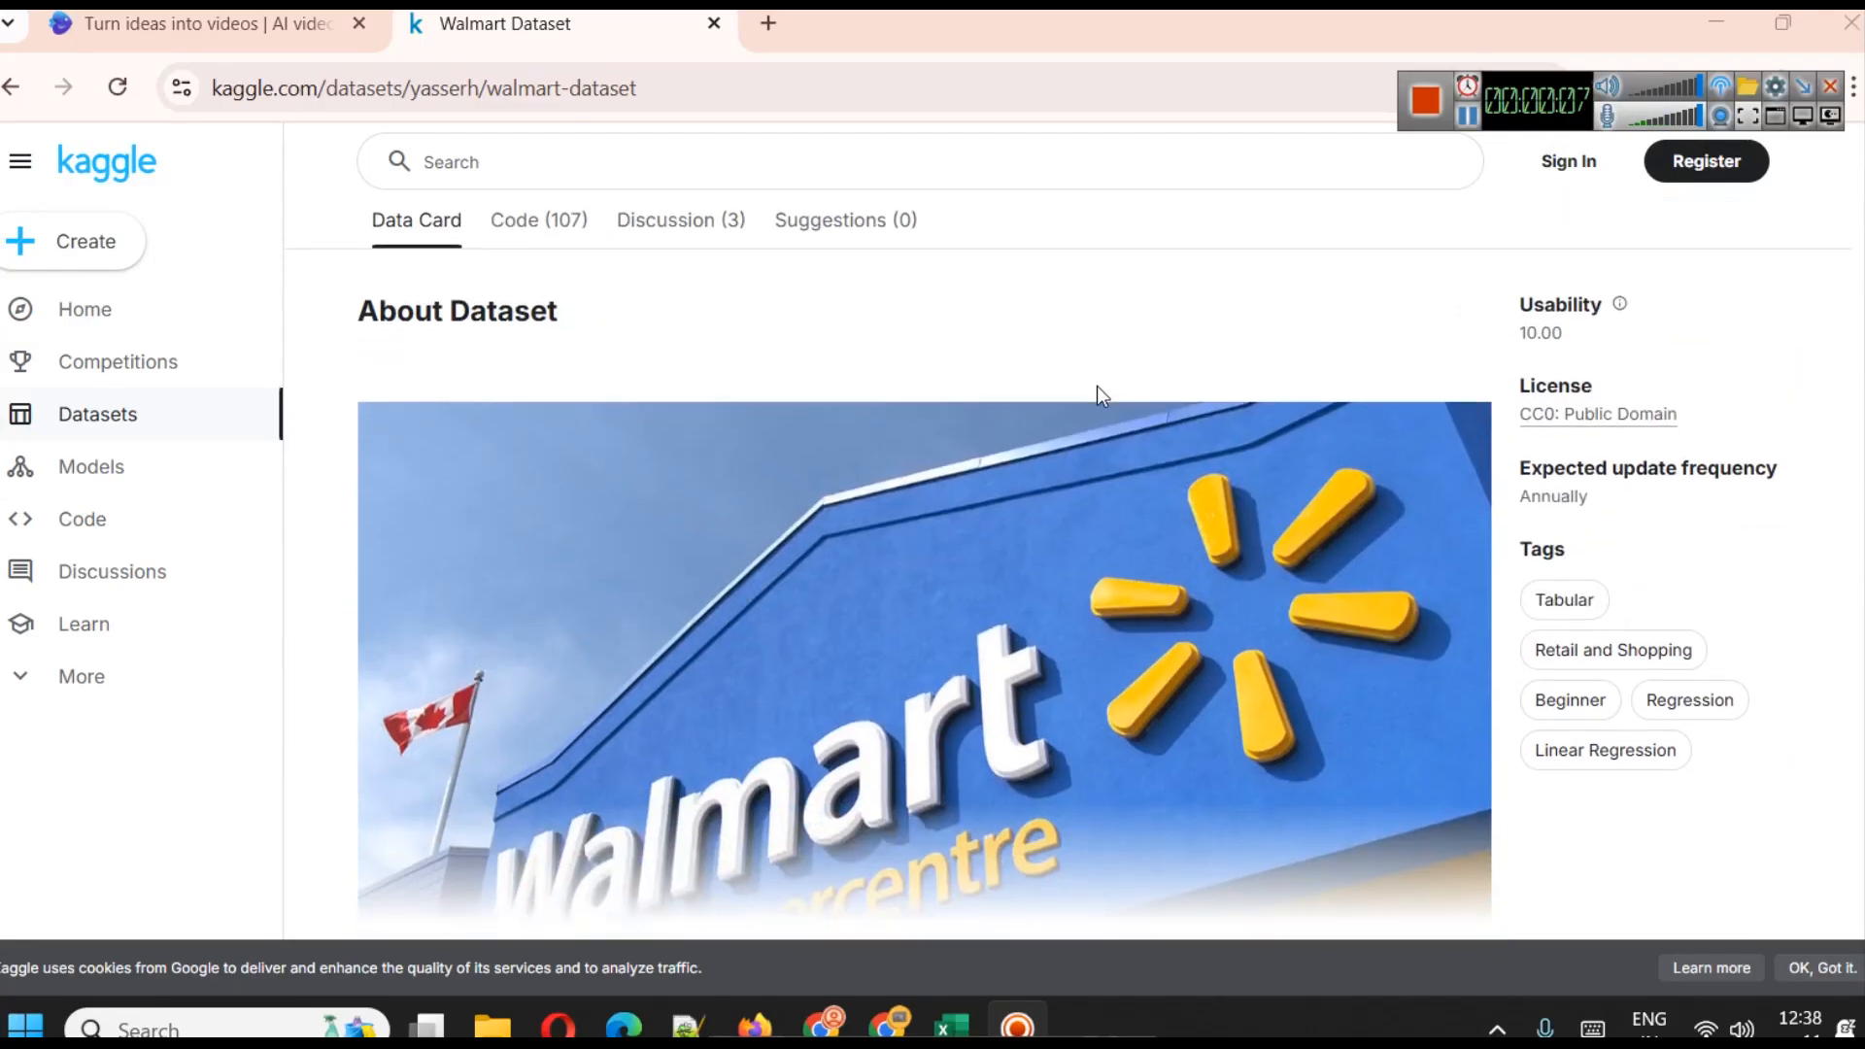
scroll(1094, 393, "down", 2)
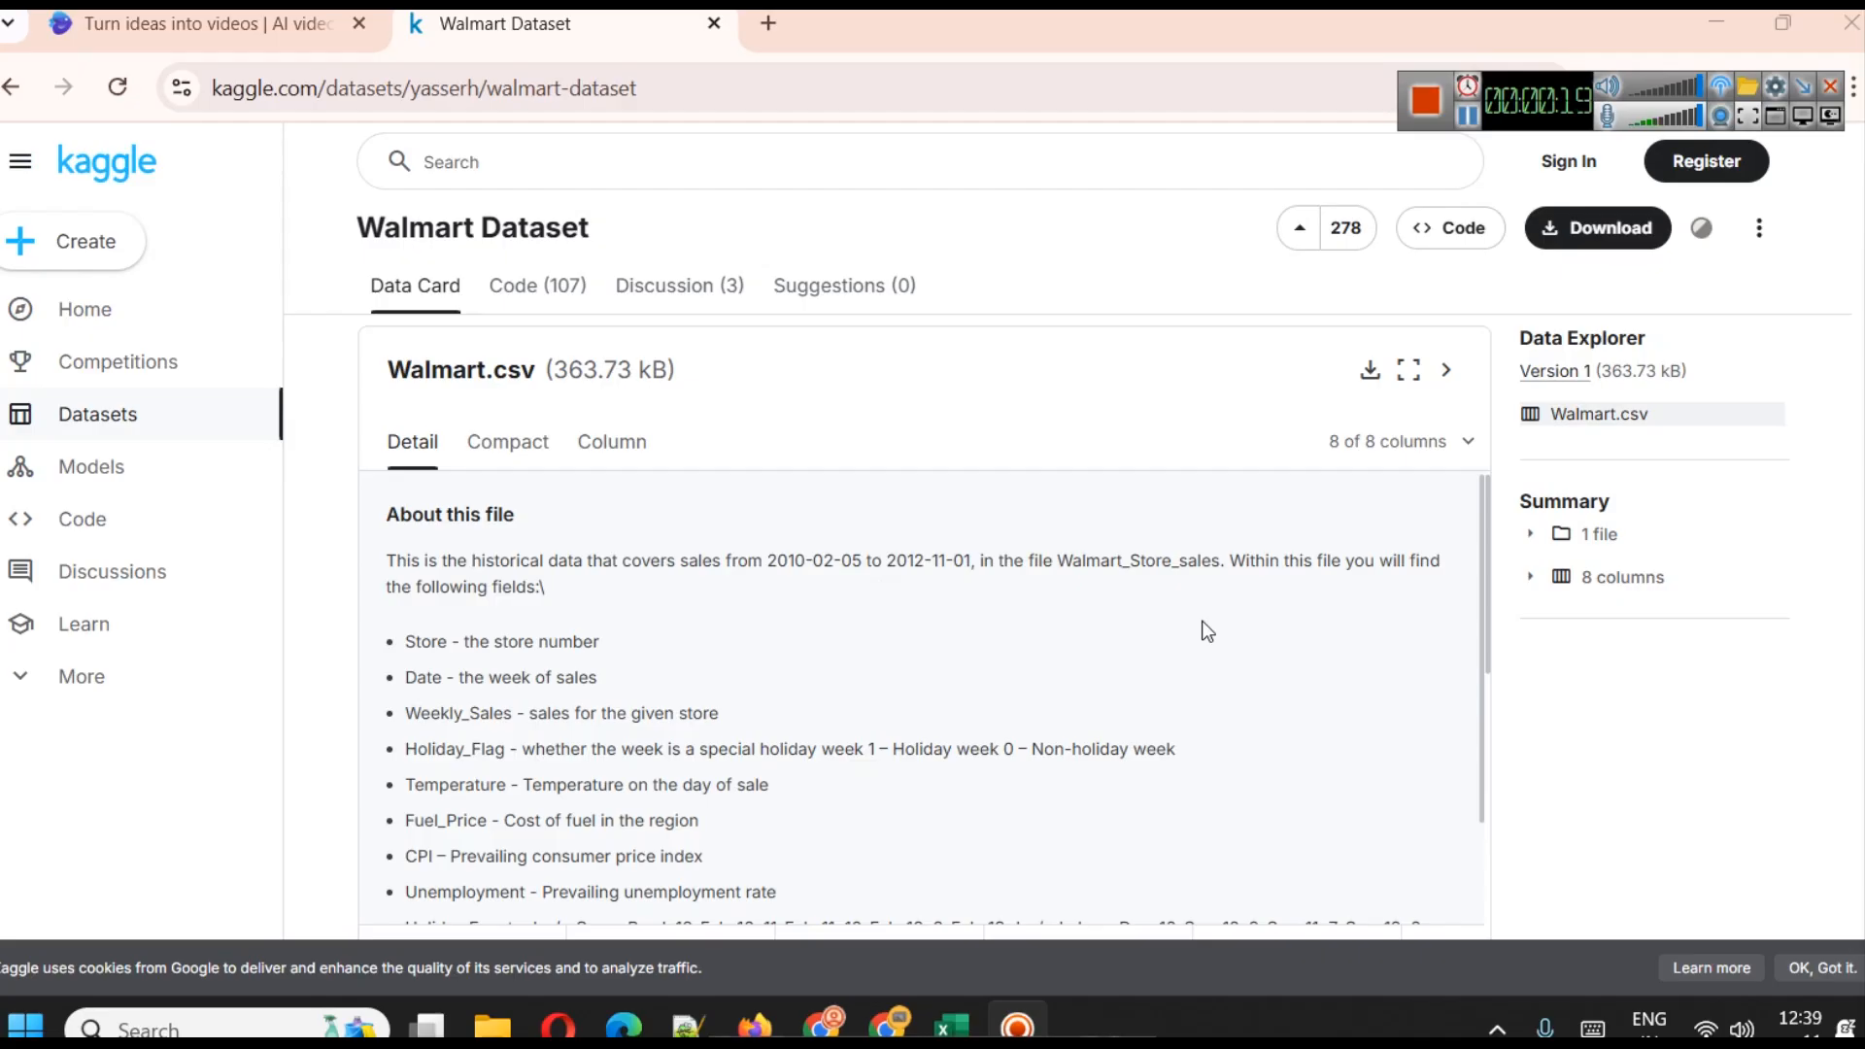
scroll(954, 652, "down", 2)
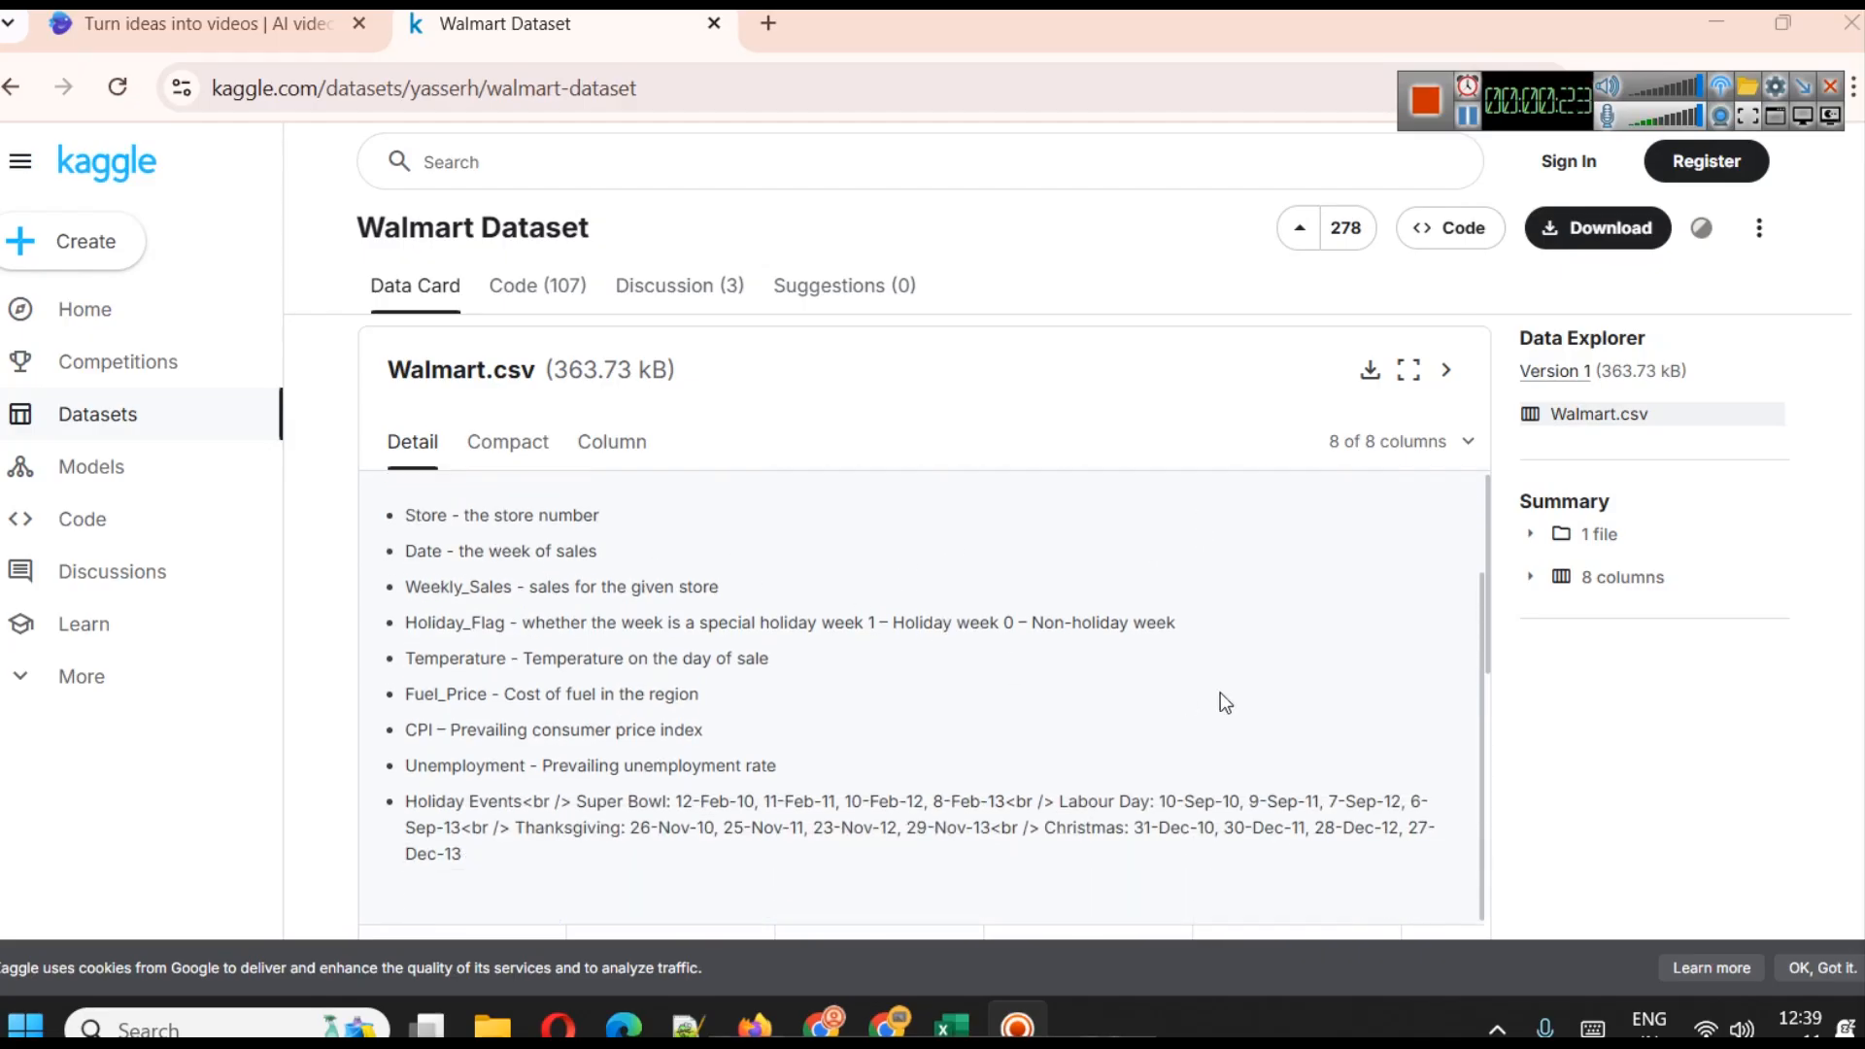
Switch to Walmart.xls in Excel and widen the Holiday_Flag, Temperature and Fuel_Price columns, checking the Kaggle field descriptions in between
left_click(961, 1017)
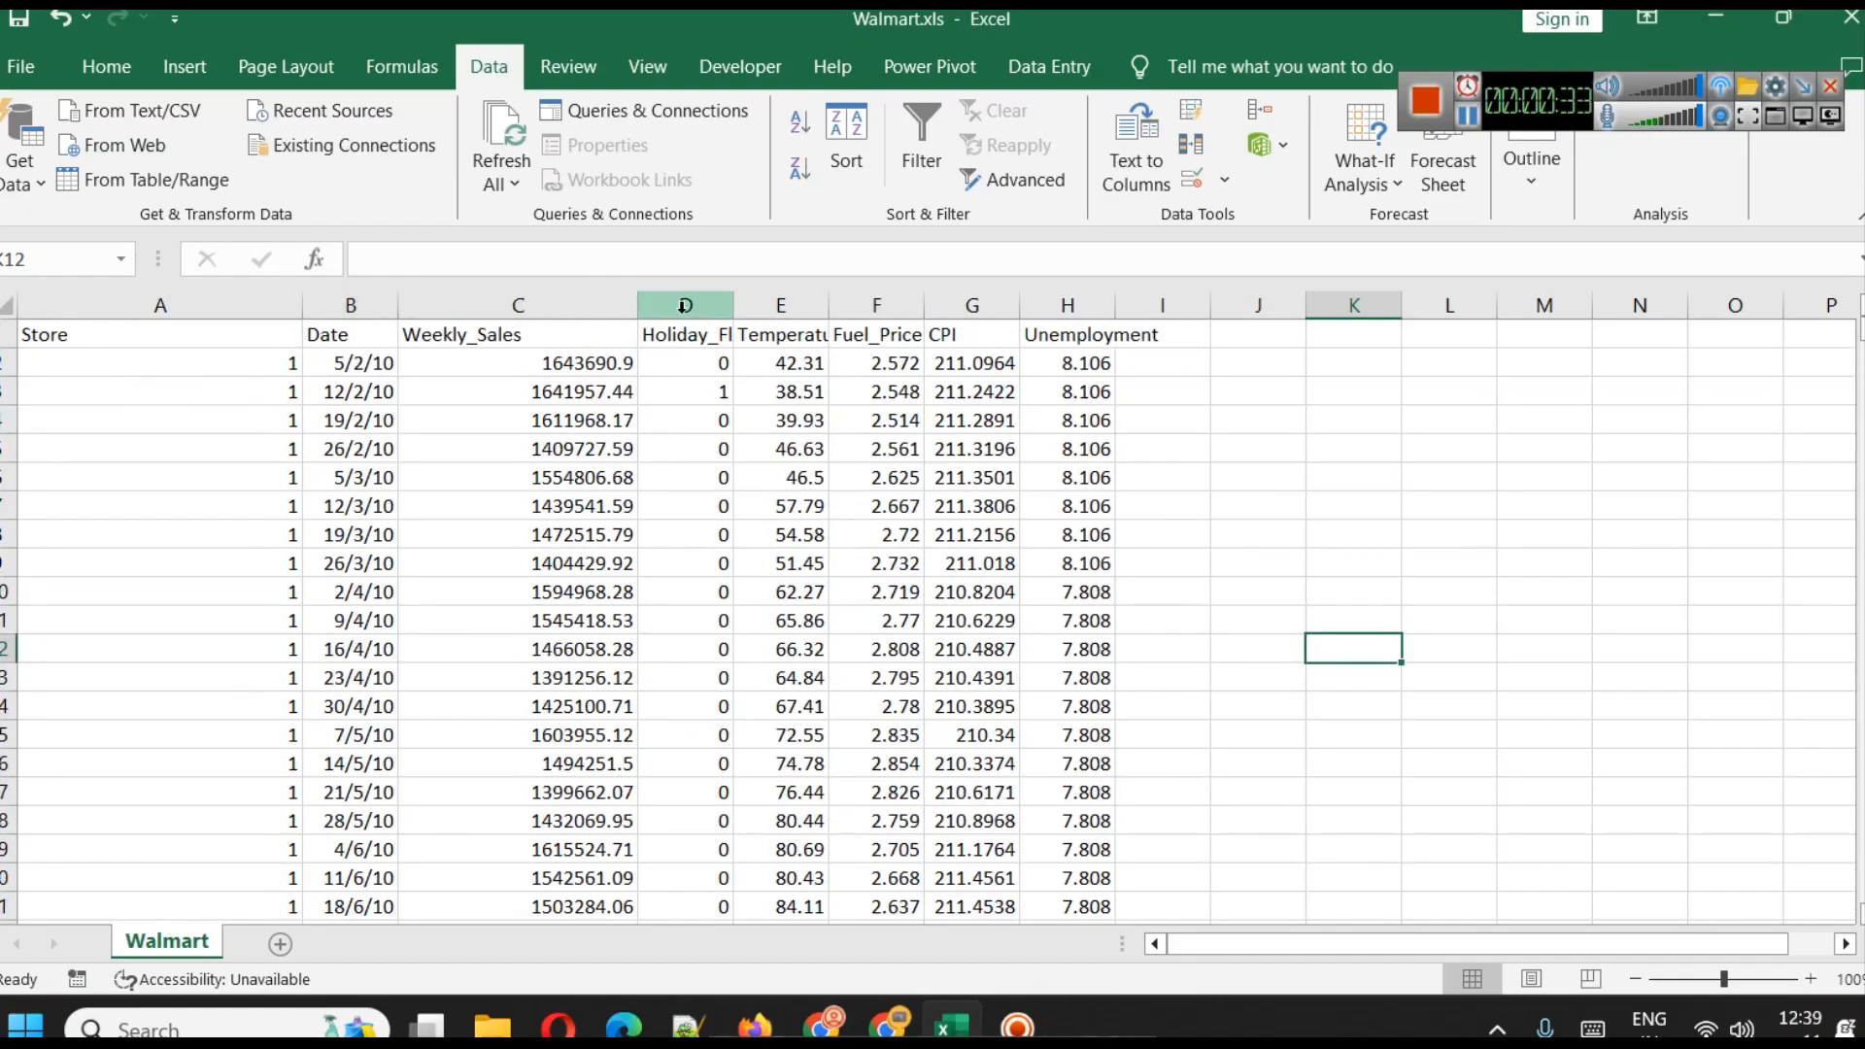
left_click_drag(735, 305, 813, 309)
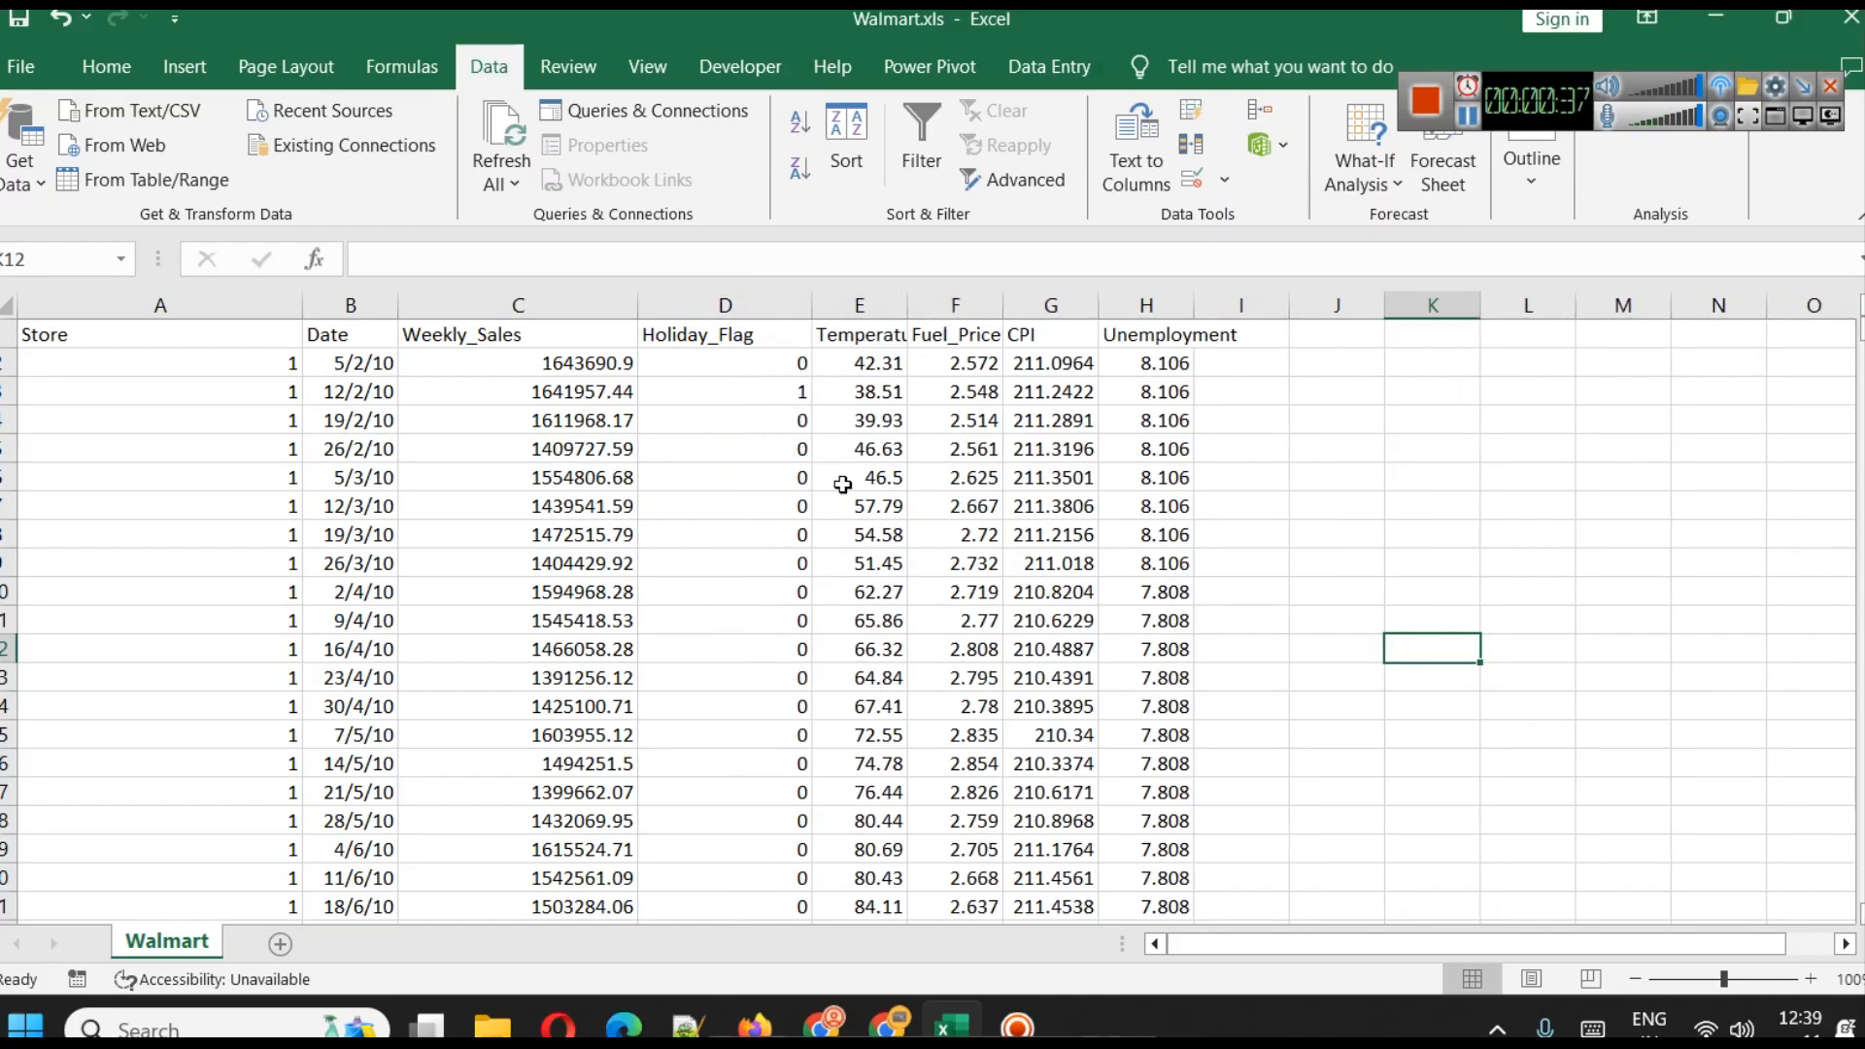
left_click(842, 1003)
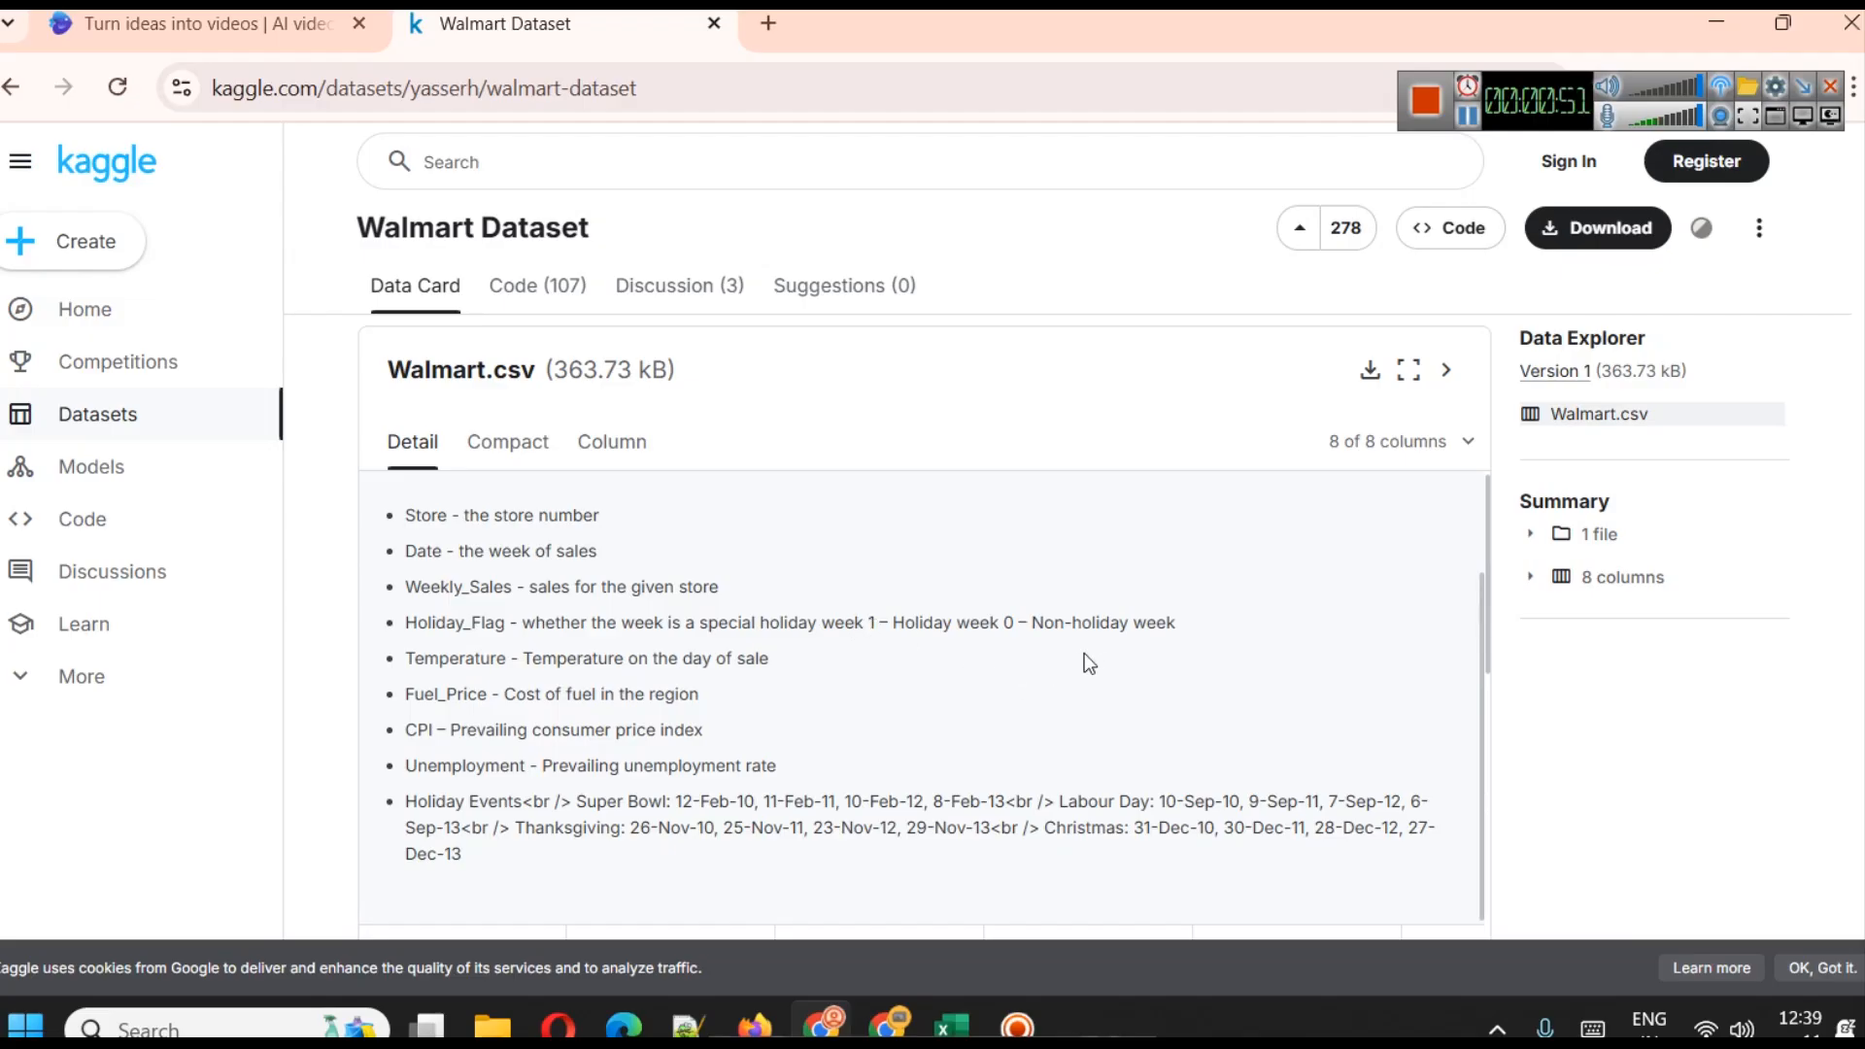
left_click(947, 1020)
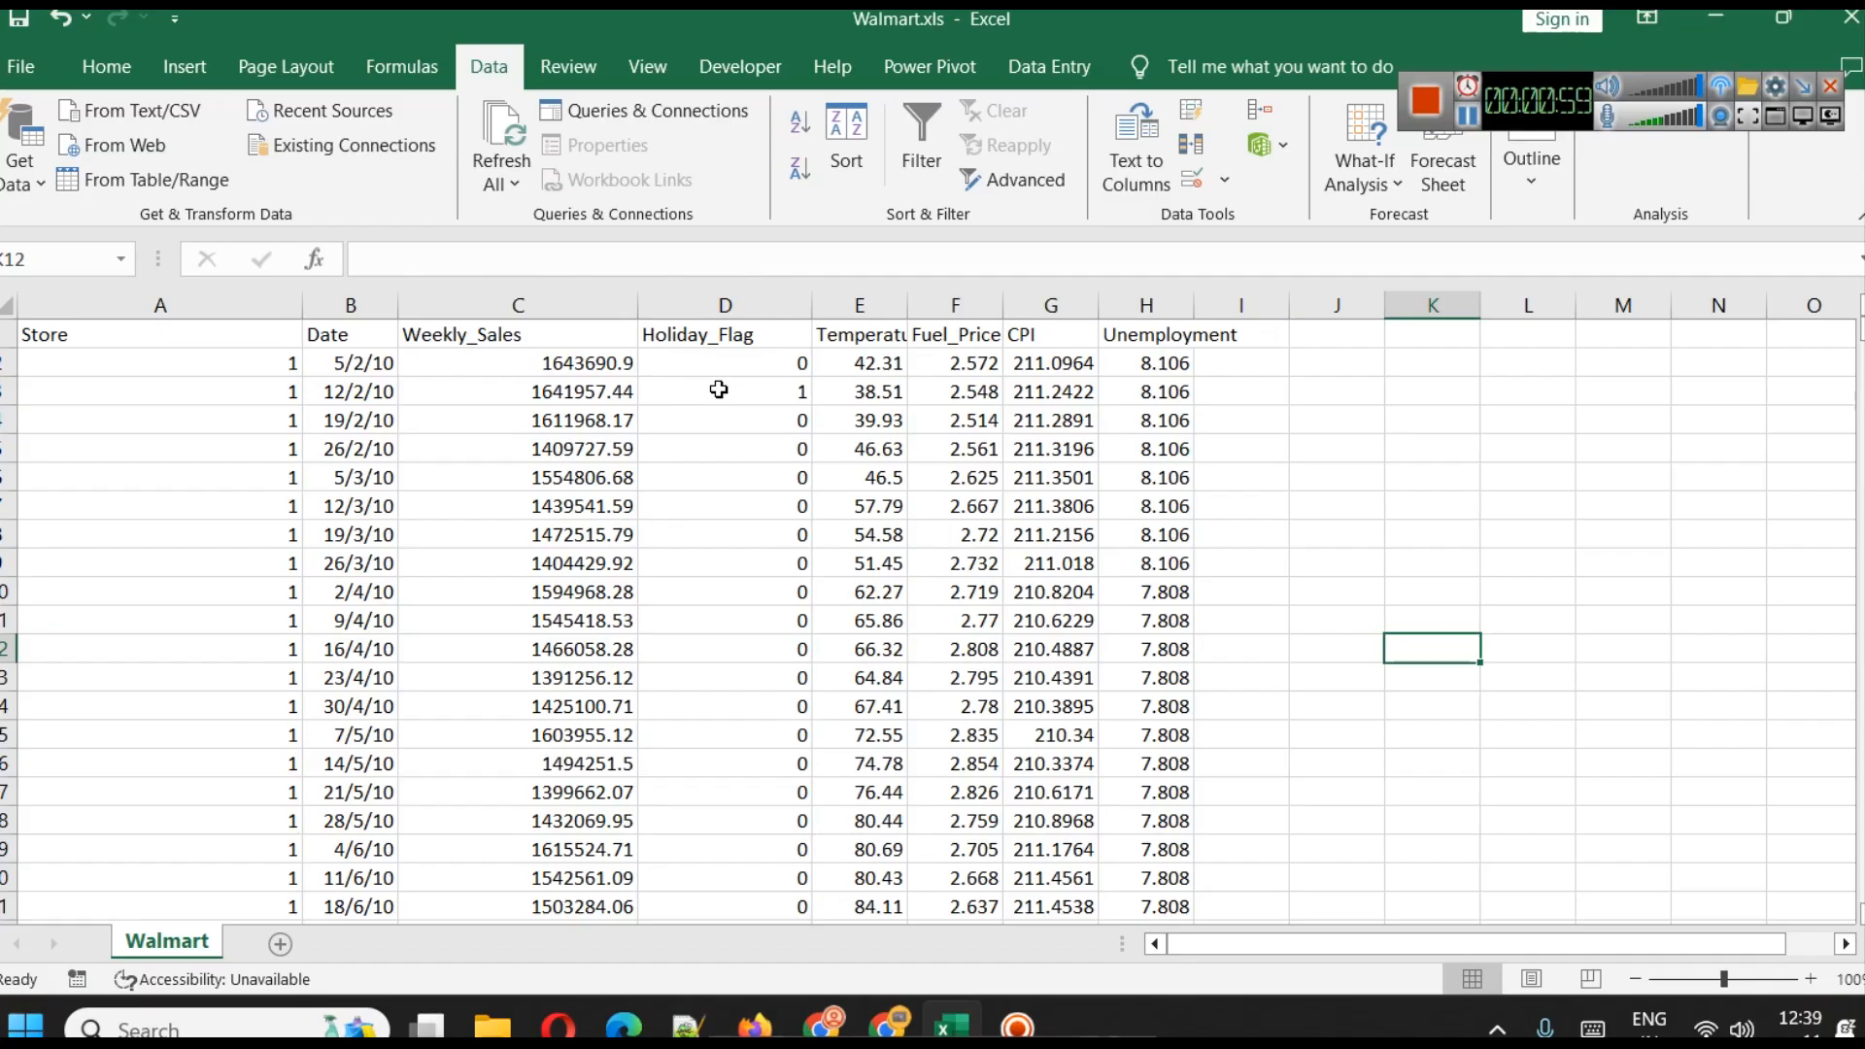
double_click(911, 307)
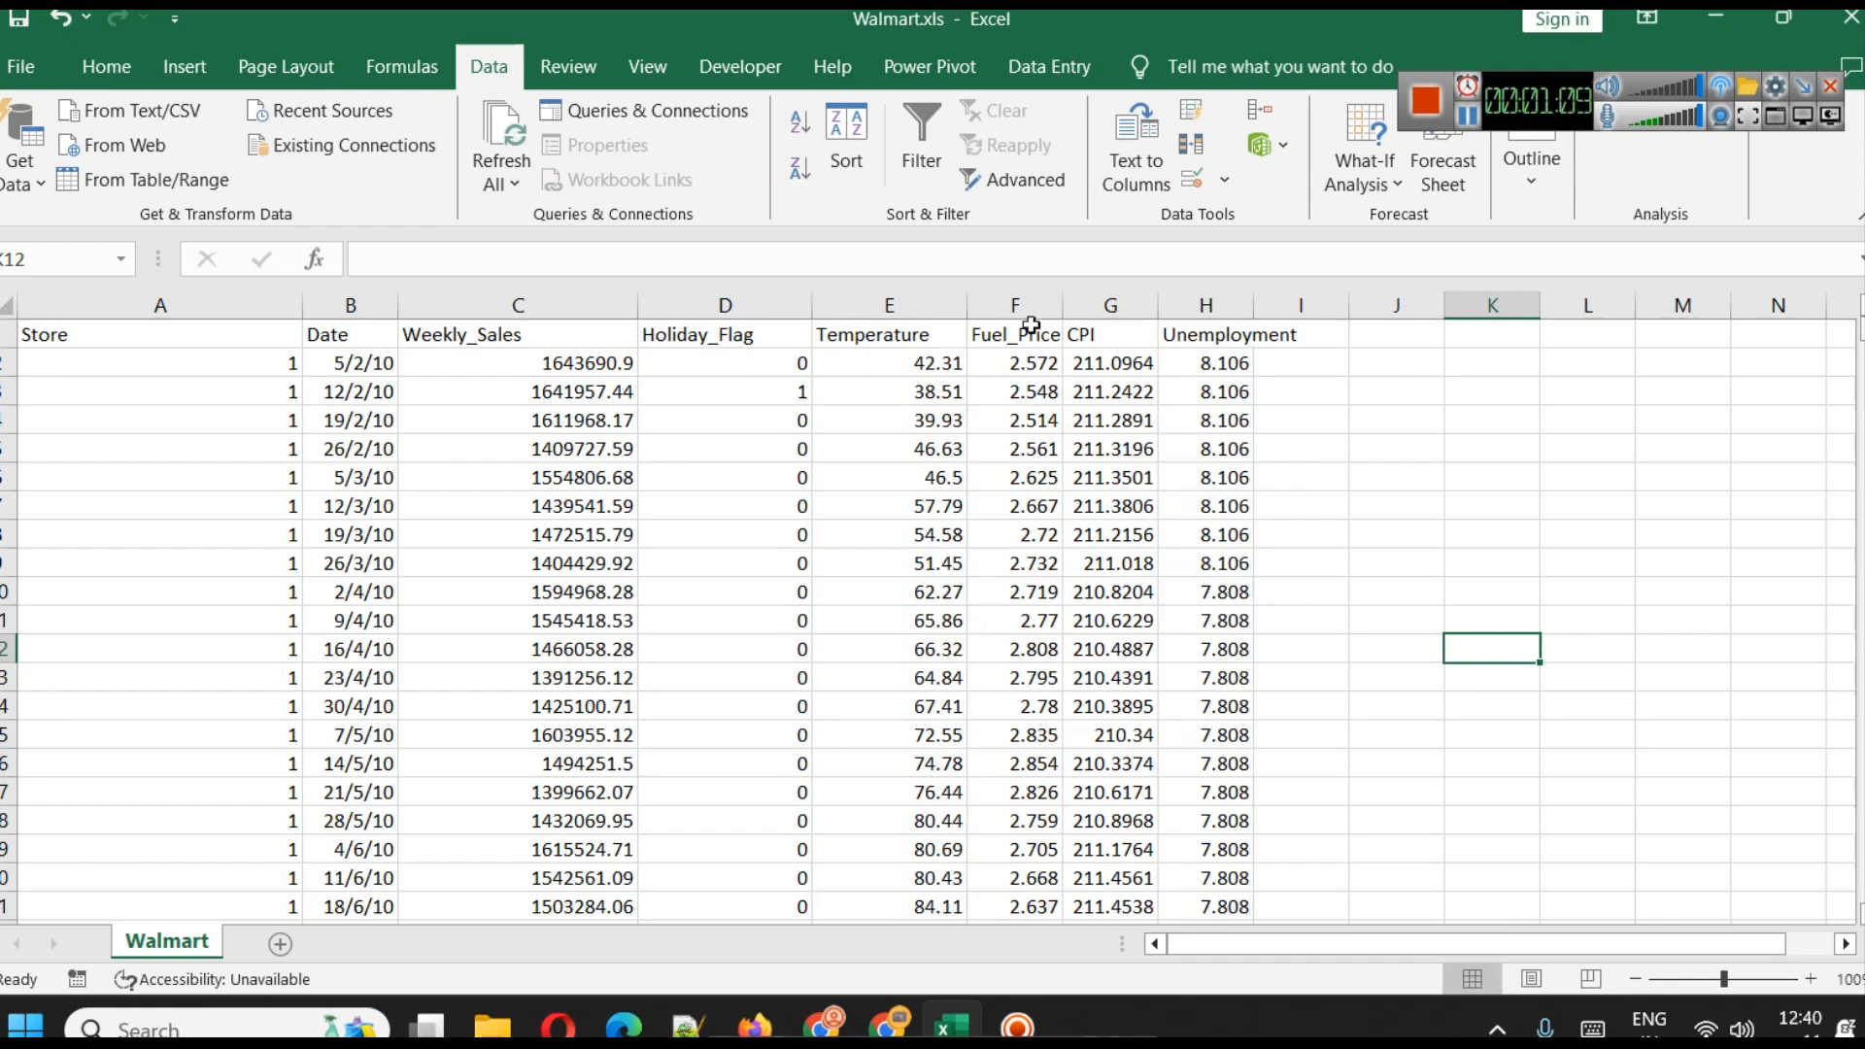
left_click_drag(1064, 305, 1107, 307)
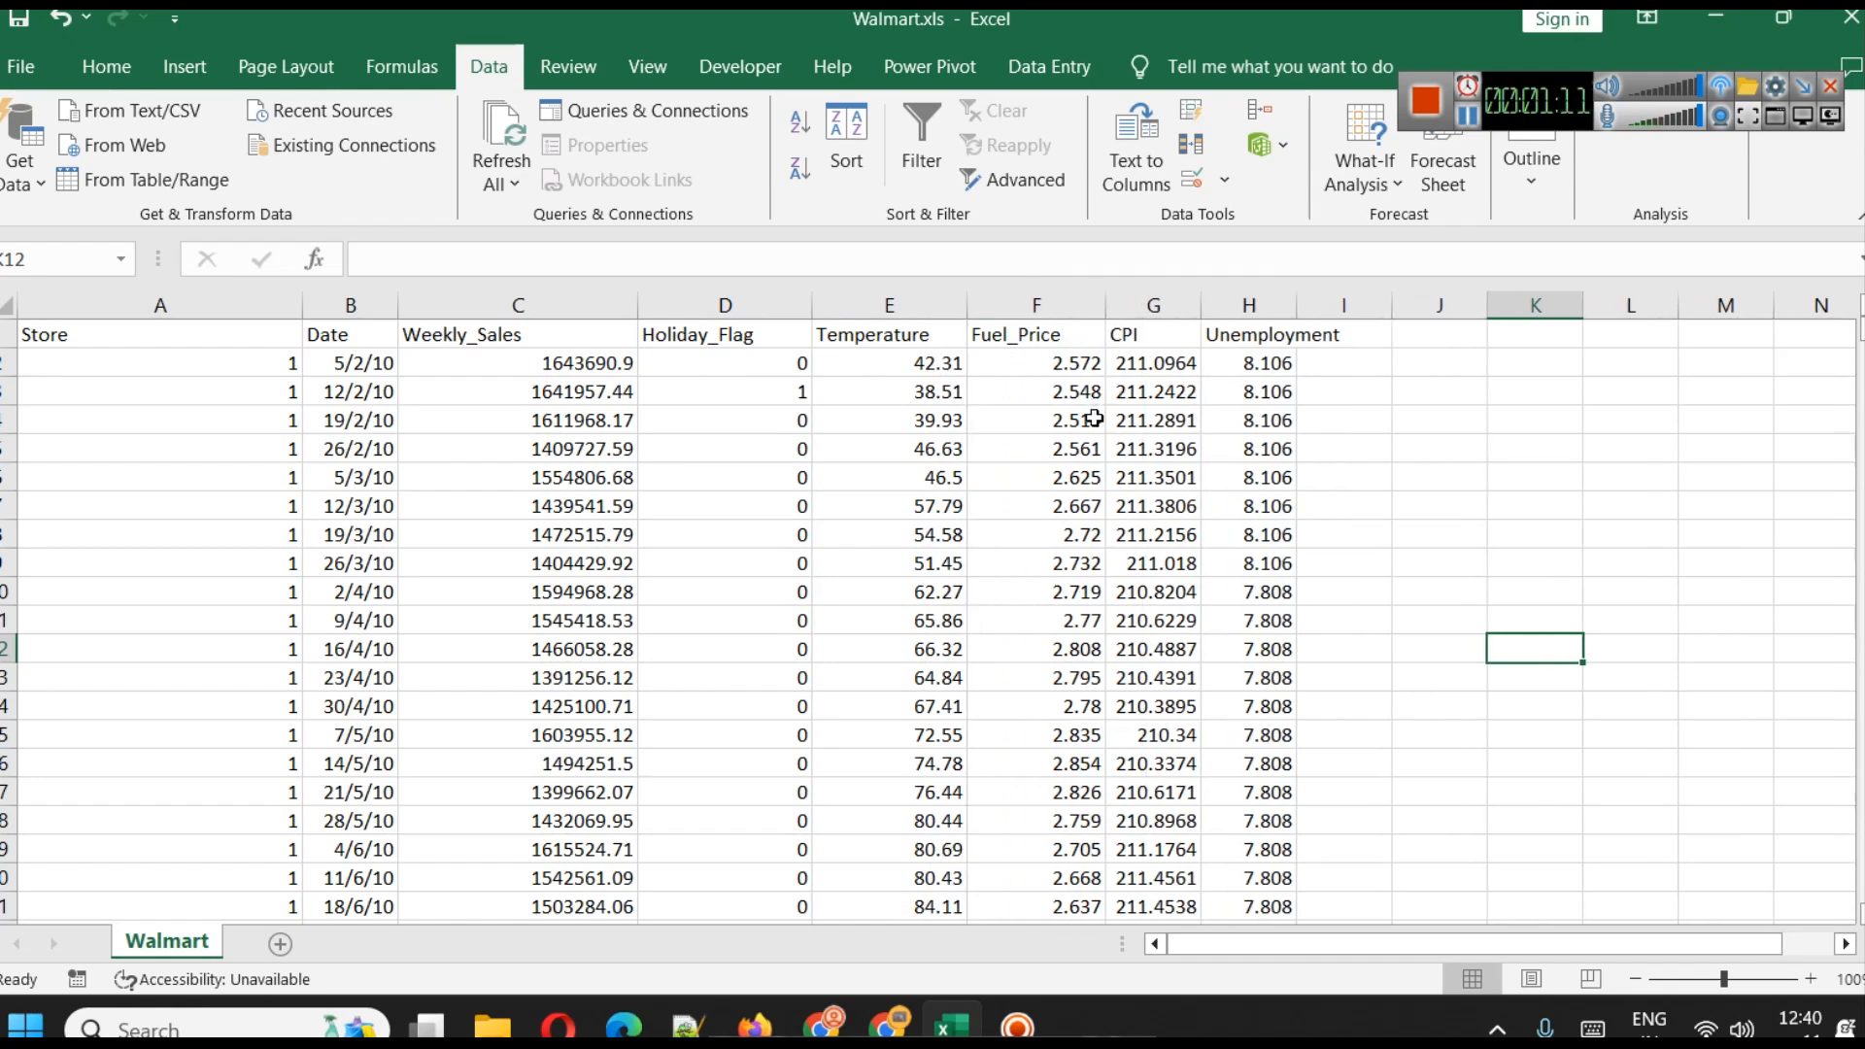
Compare the Kaggle descriptions with the workbook's Unemployment column, and examine the holiday events and column previews on Kaggle
left_click(841, 1018)
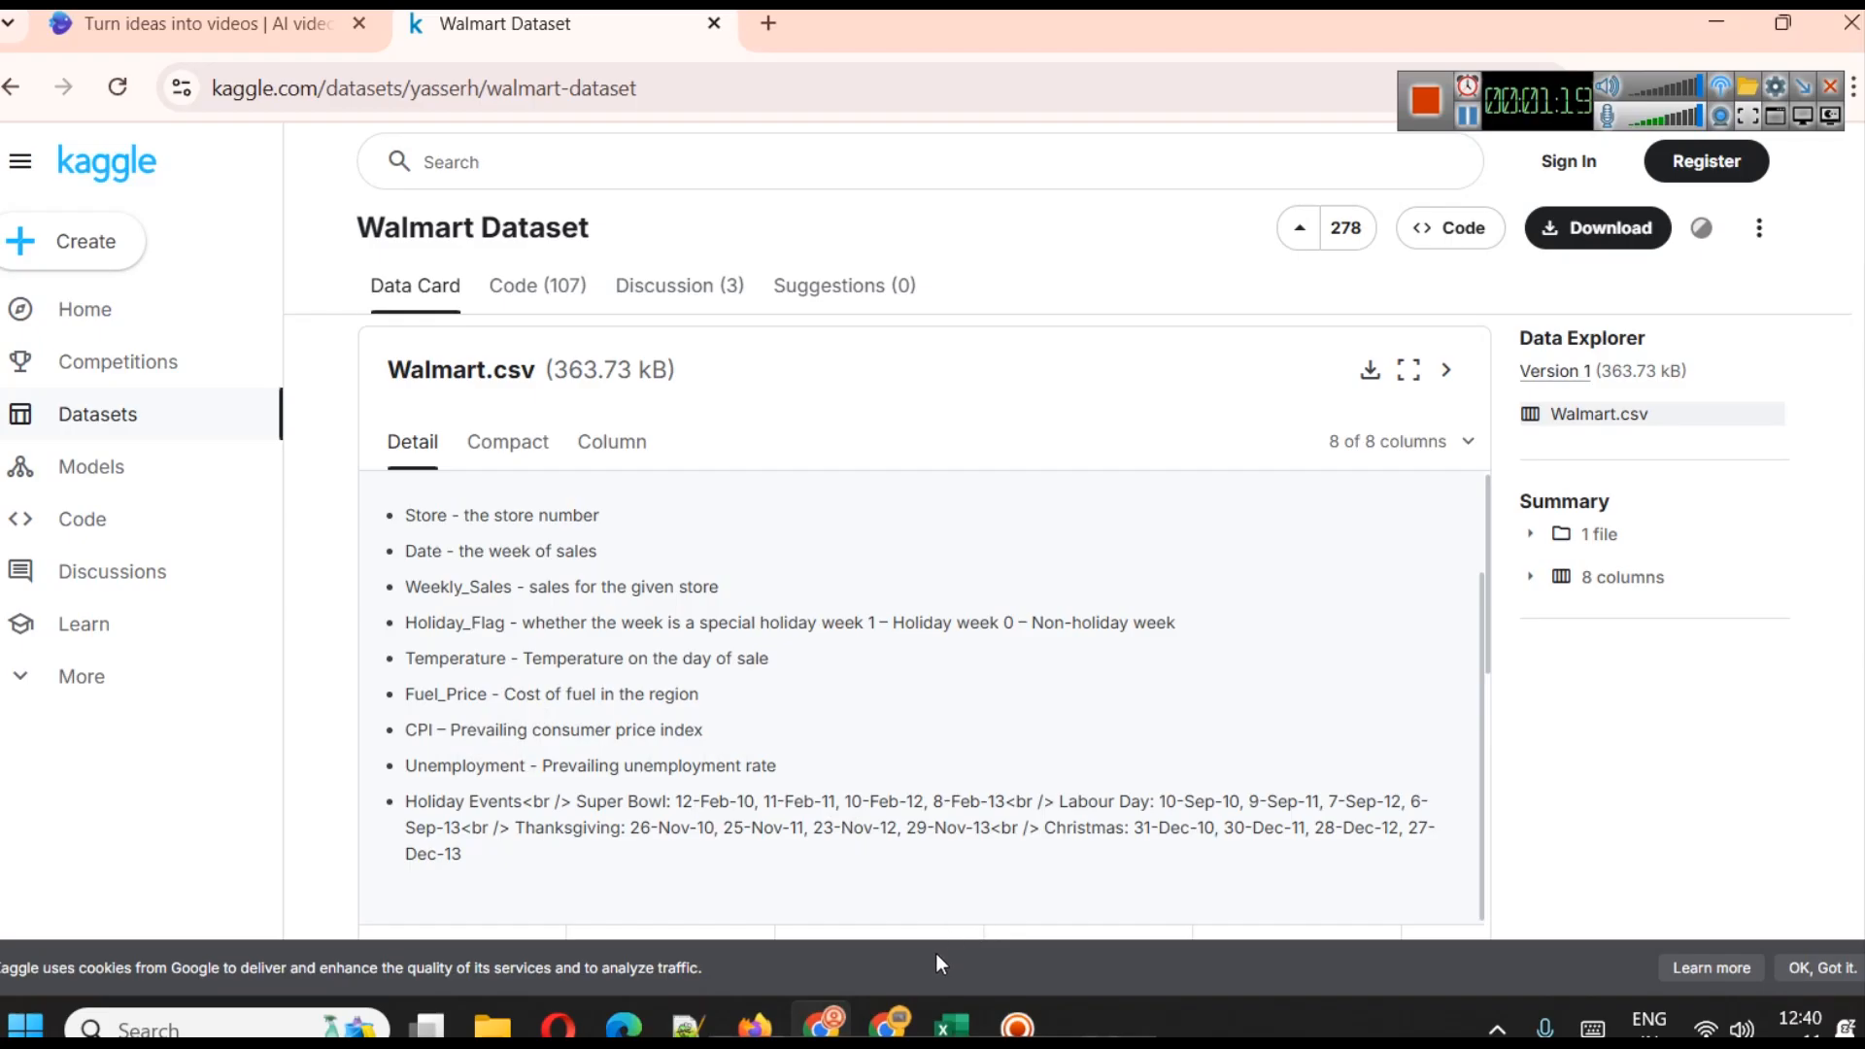
left_click(953, 1024)
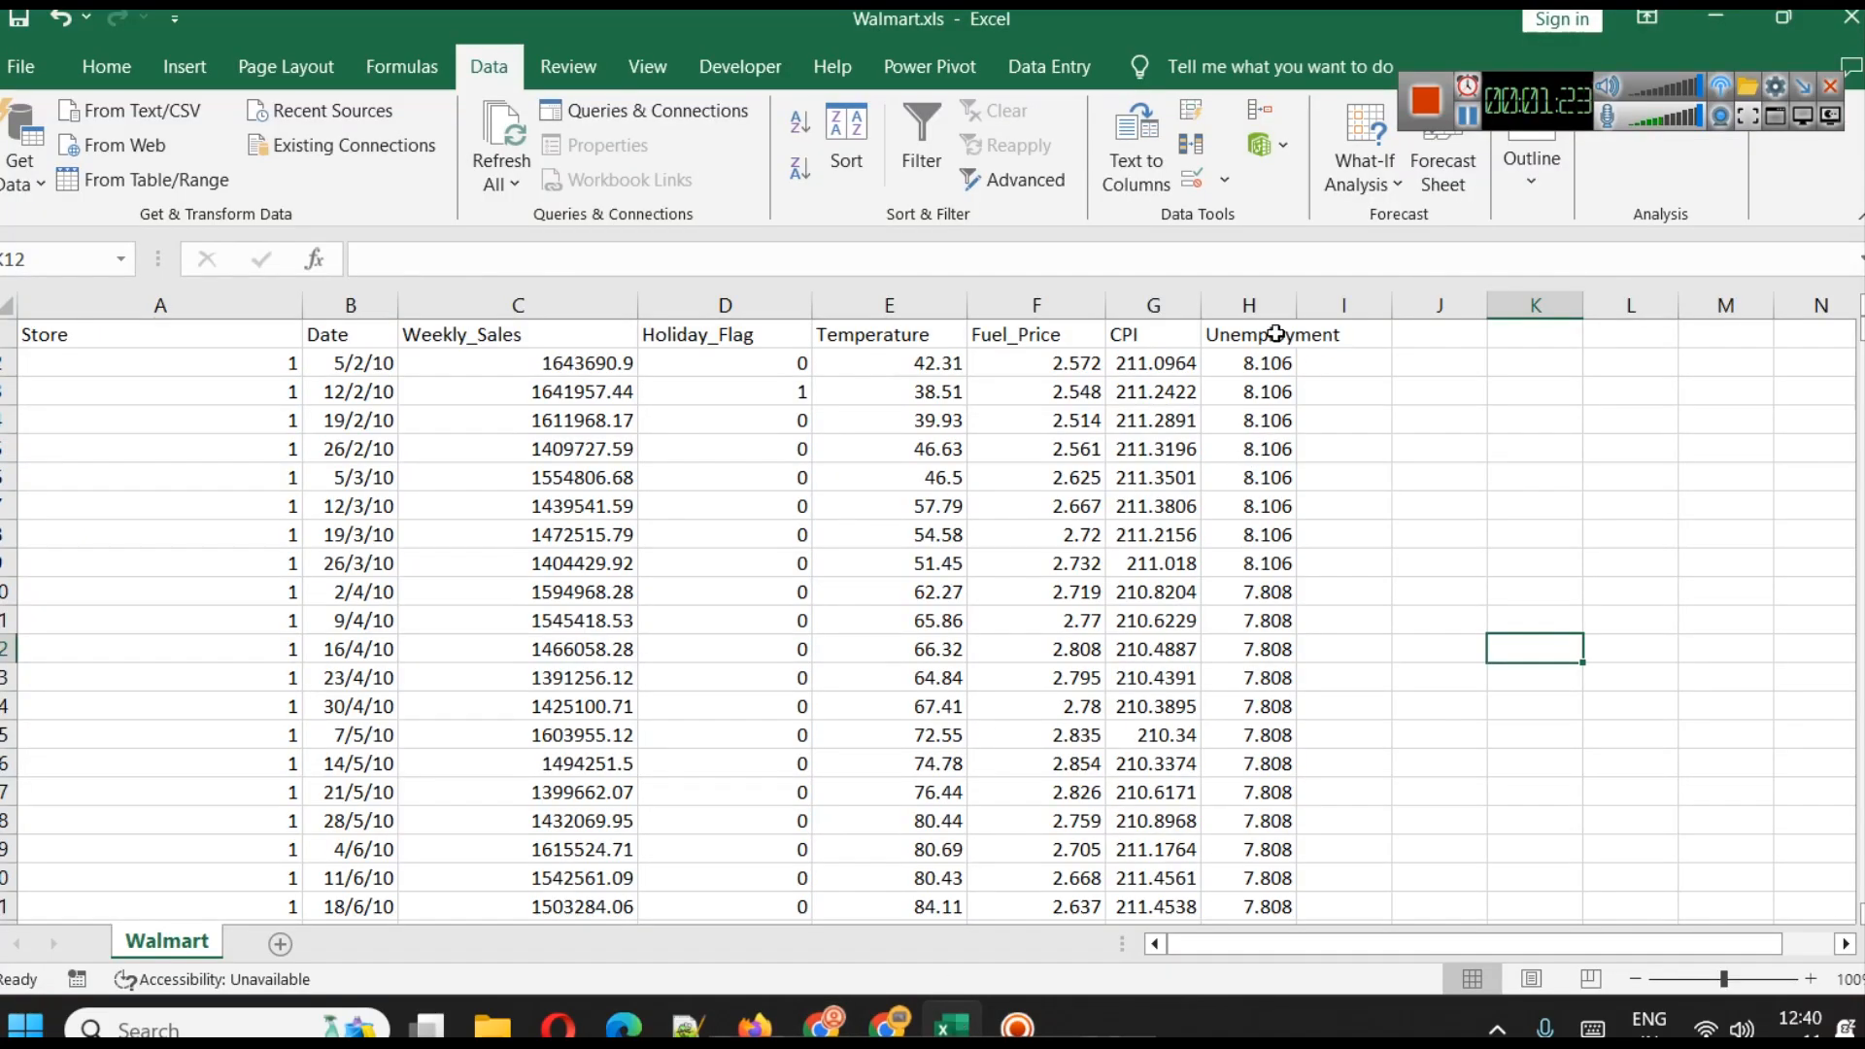
left_click(824, 1025)
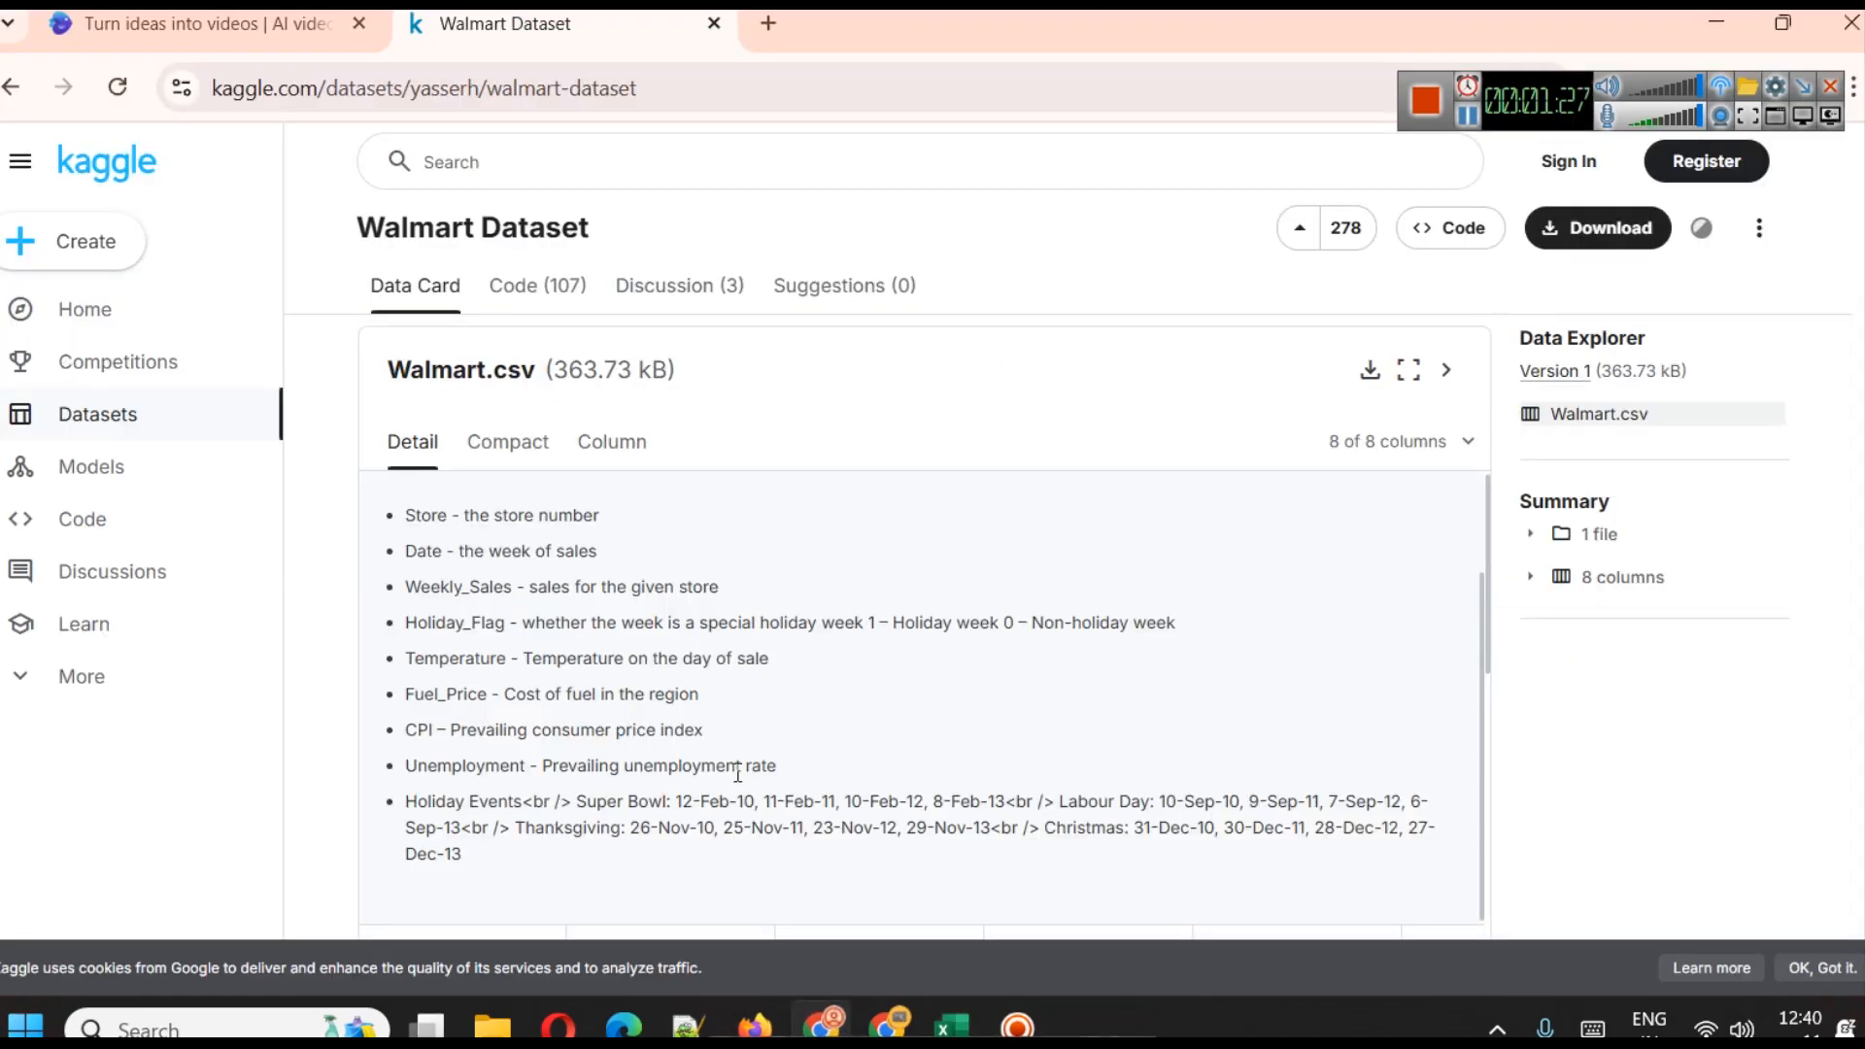
scroll(855, 762, "down", 2)
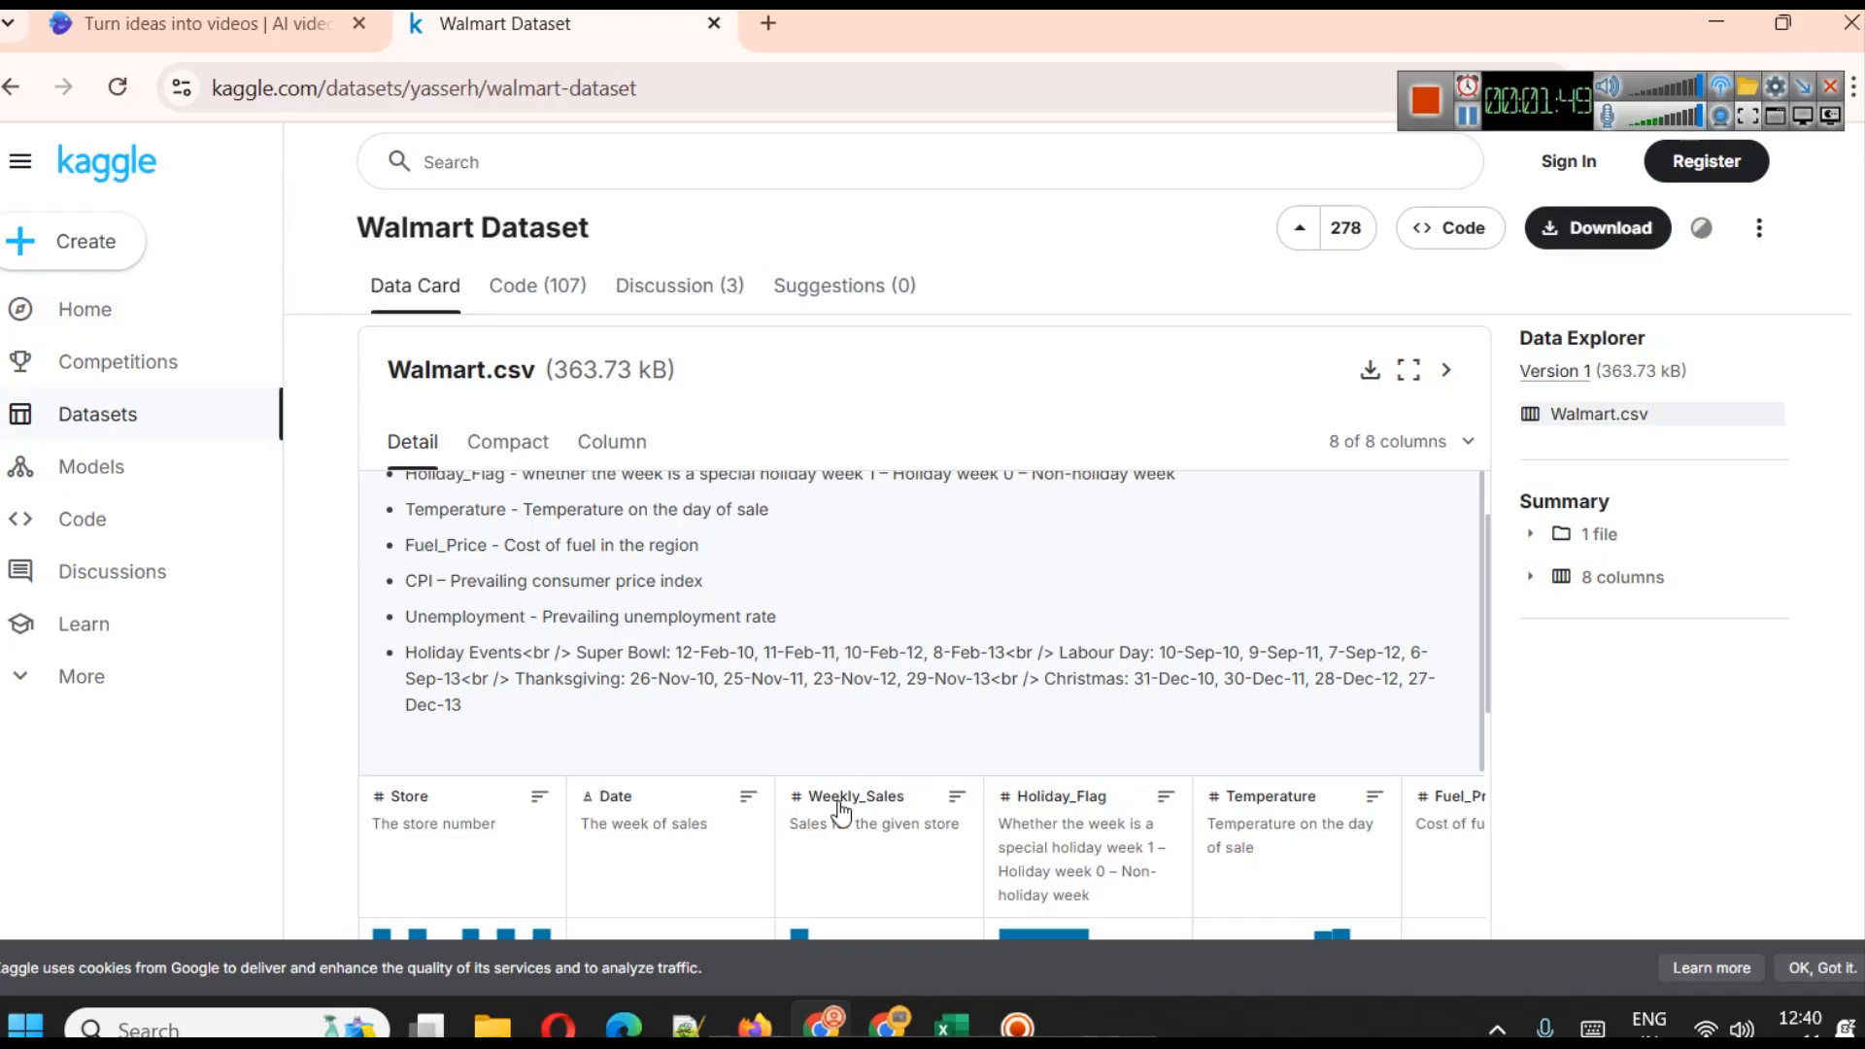
Look at the walmart sales folder in File Explorer, return to Excel and accept opening Walmart.xls
left_click(950, 1026)
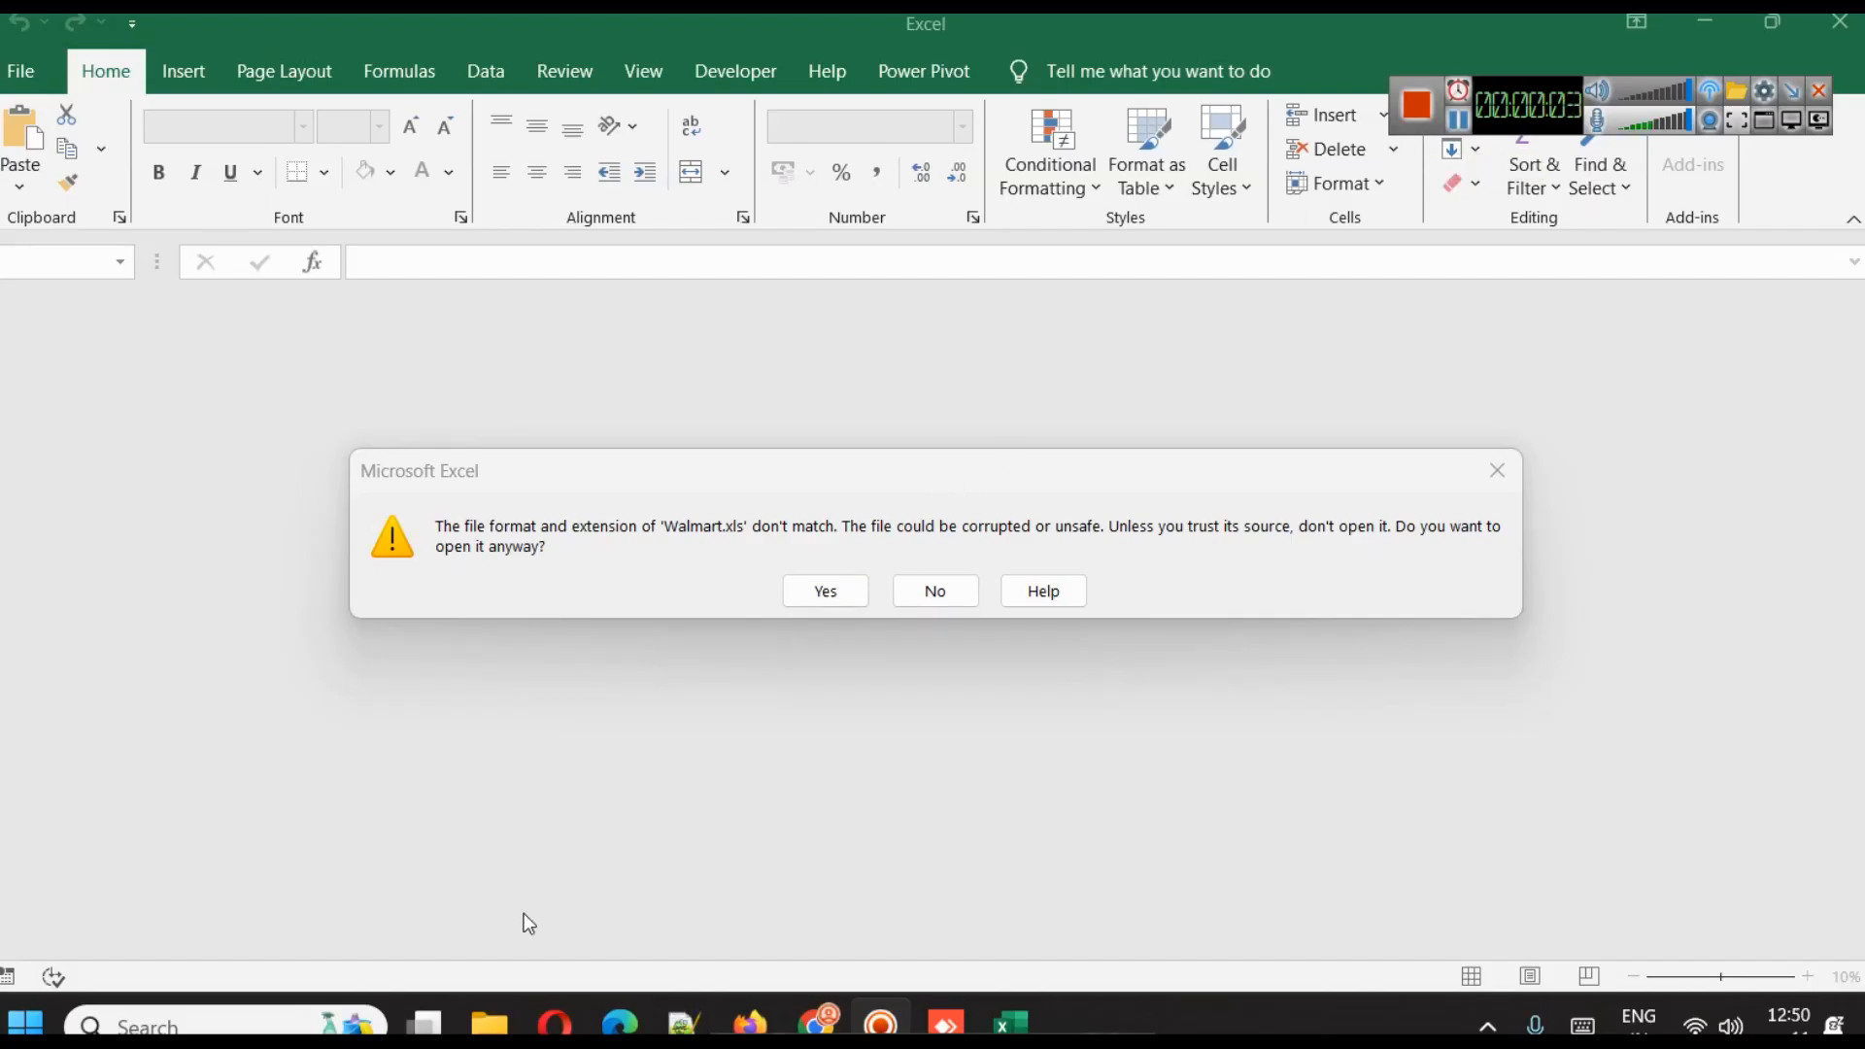
mouse_move(489, 1024)
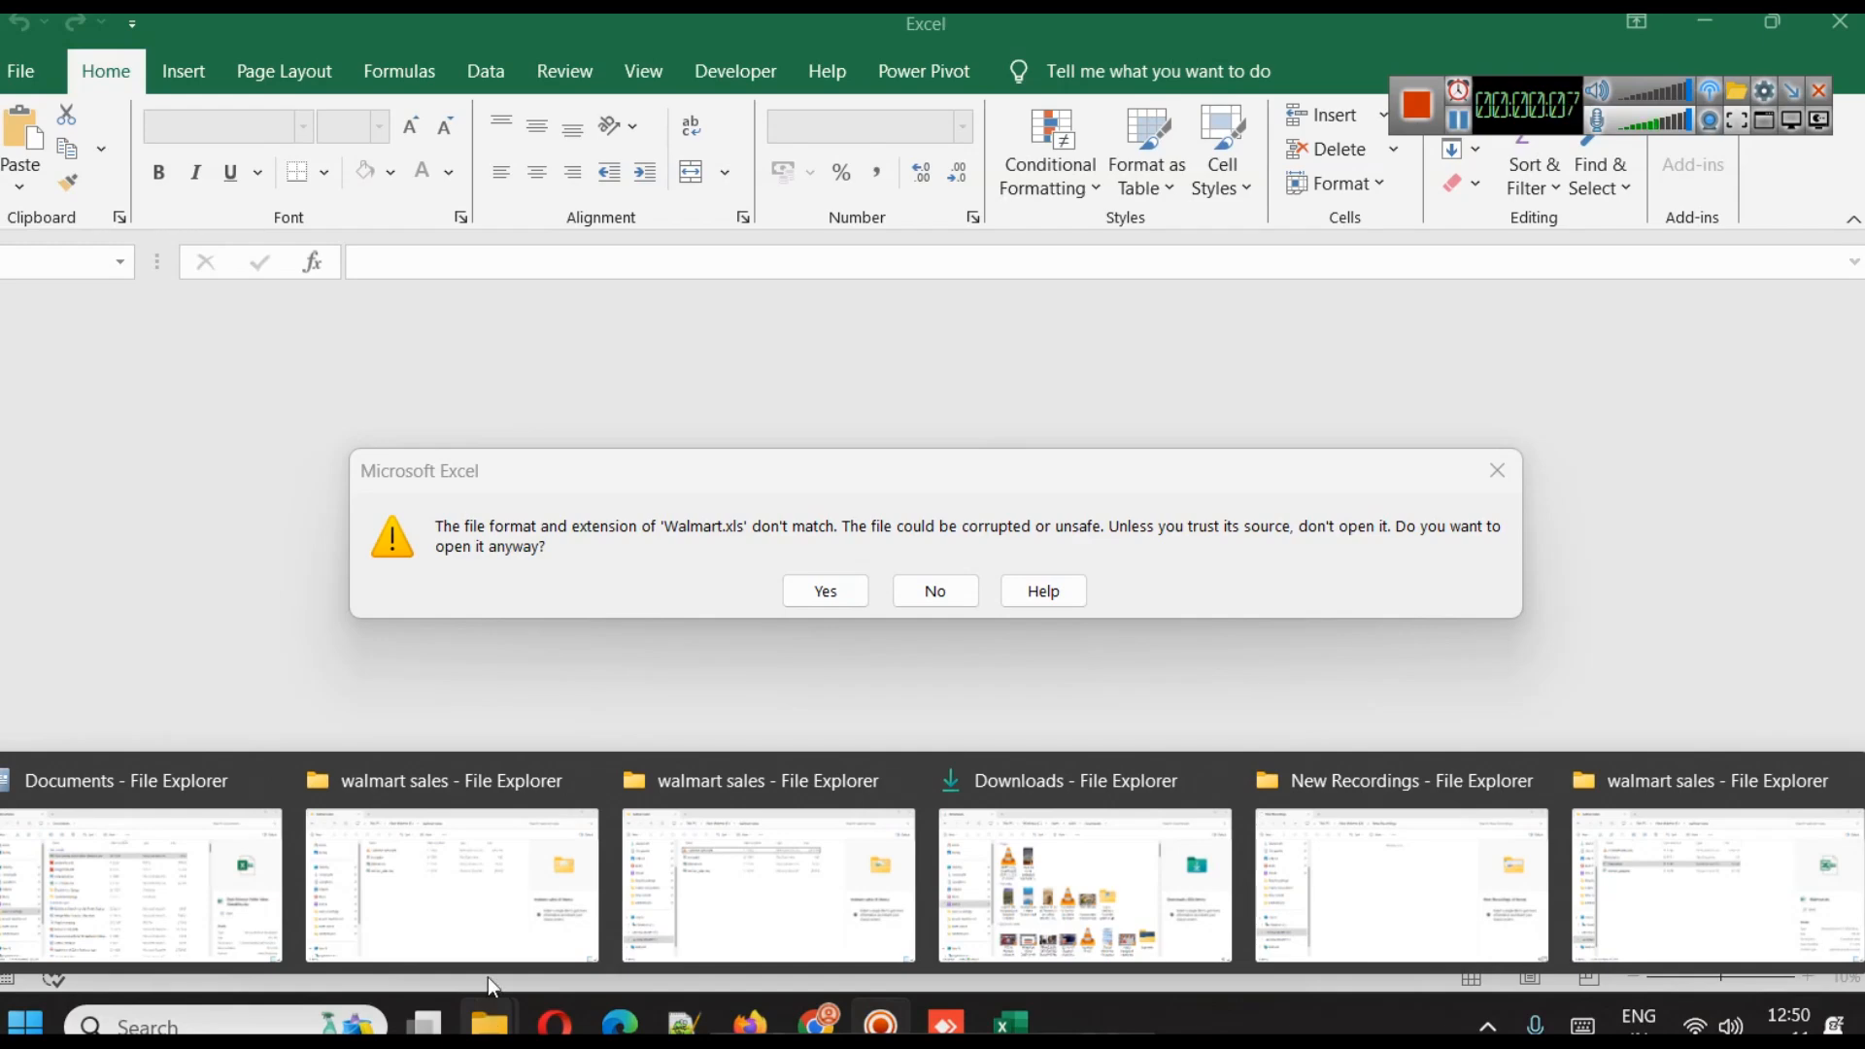
left_click(510, 896)
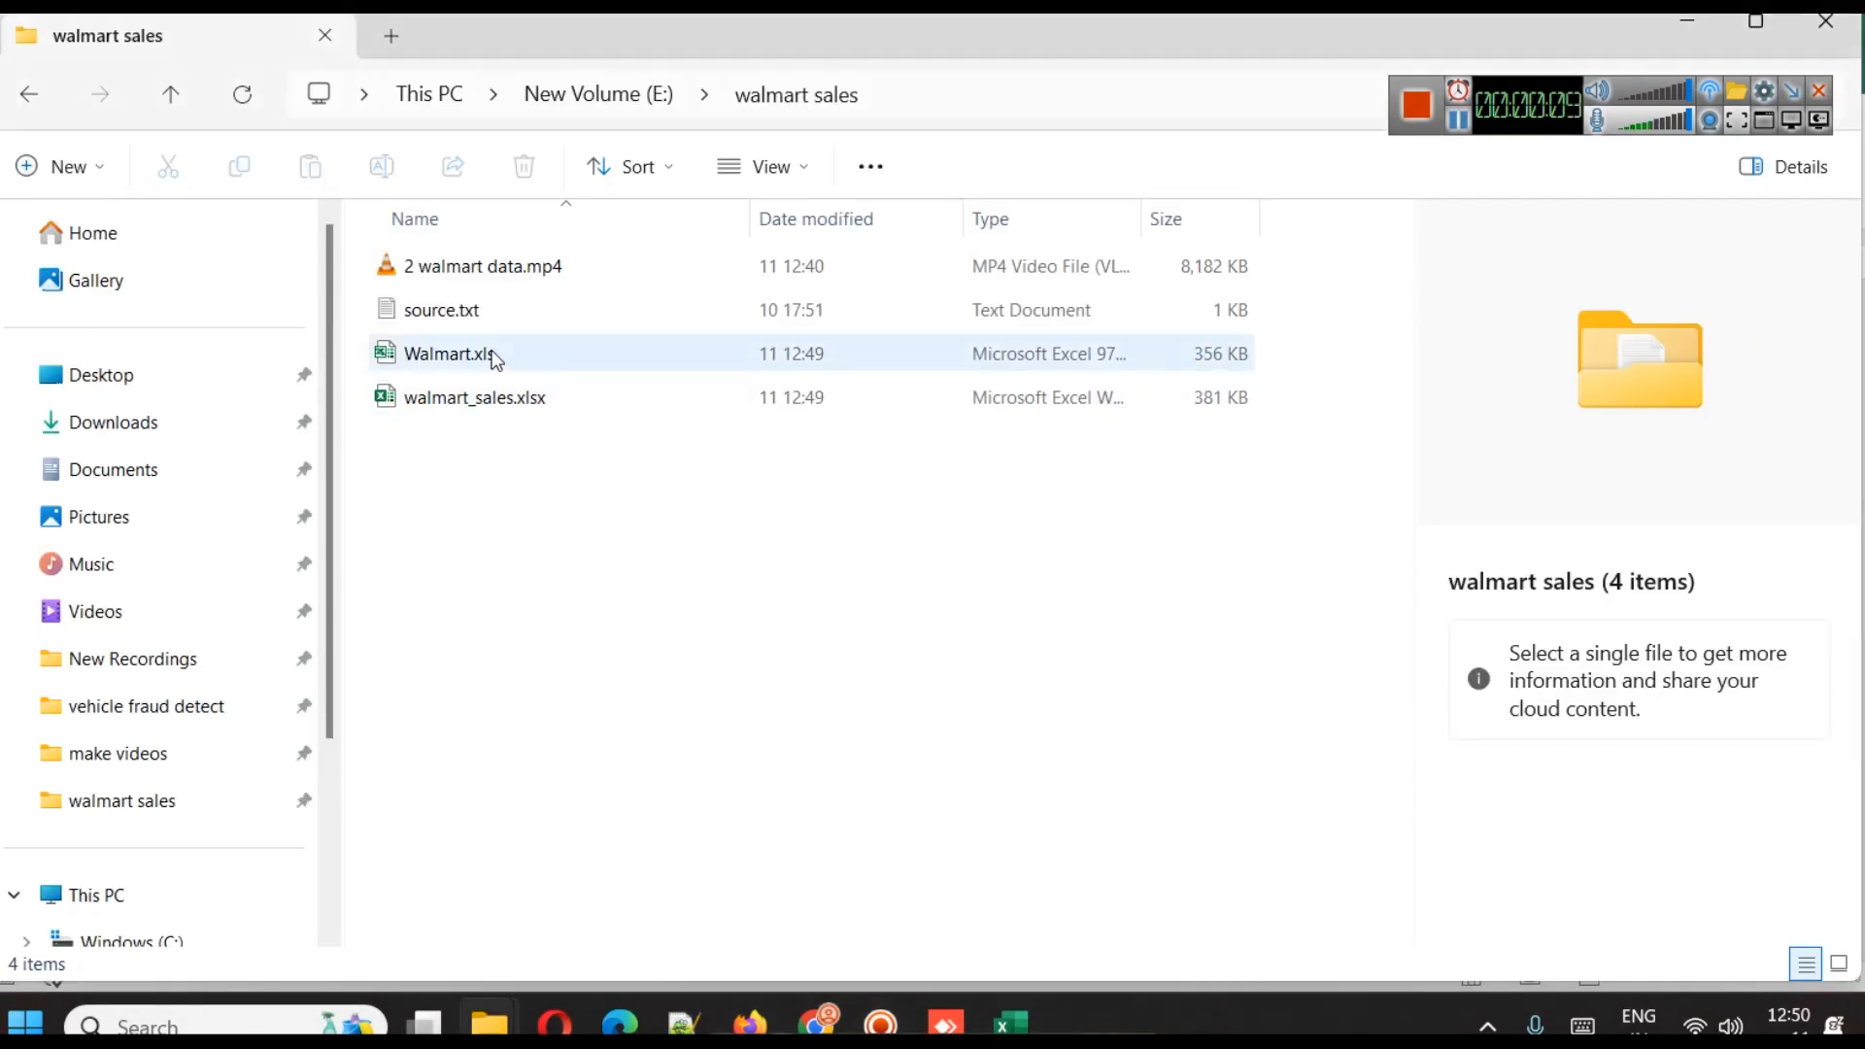
left_click(998, 1020)
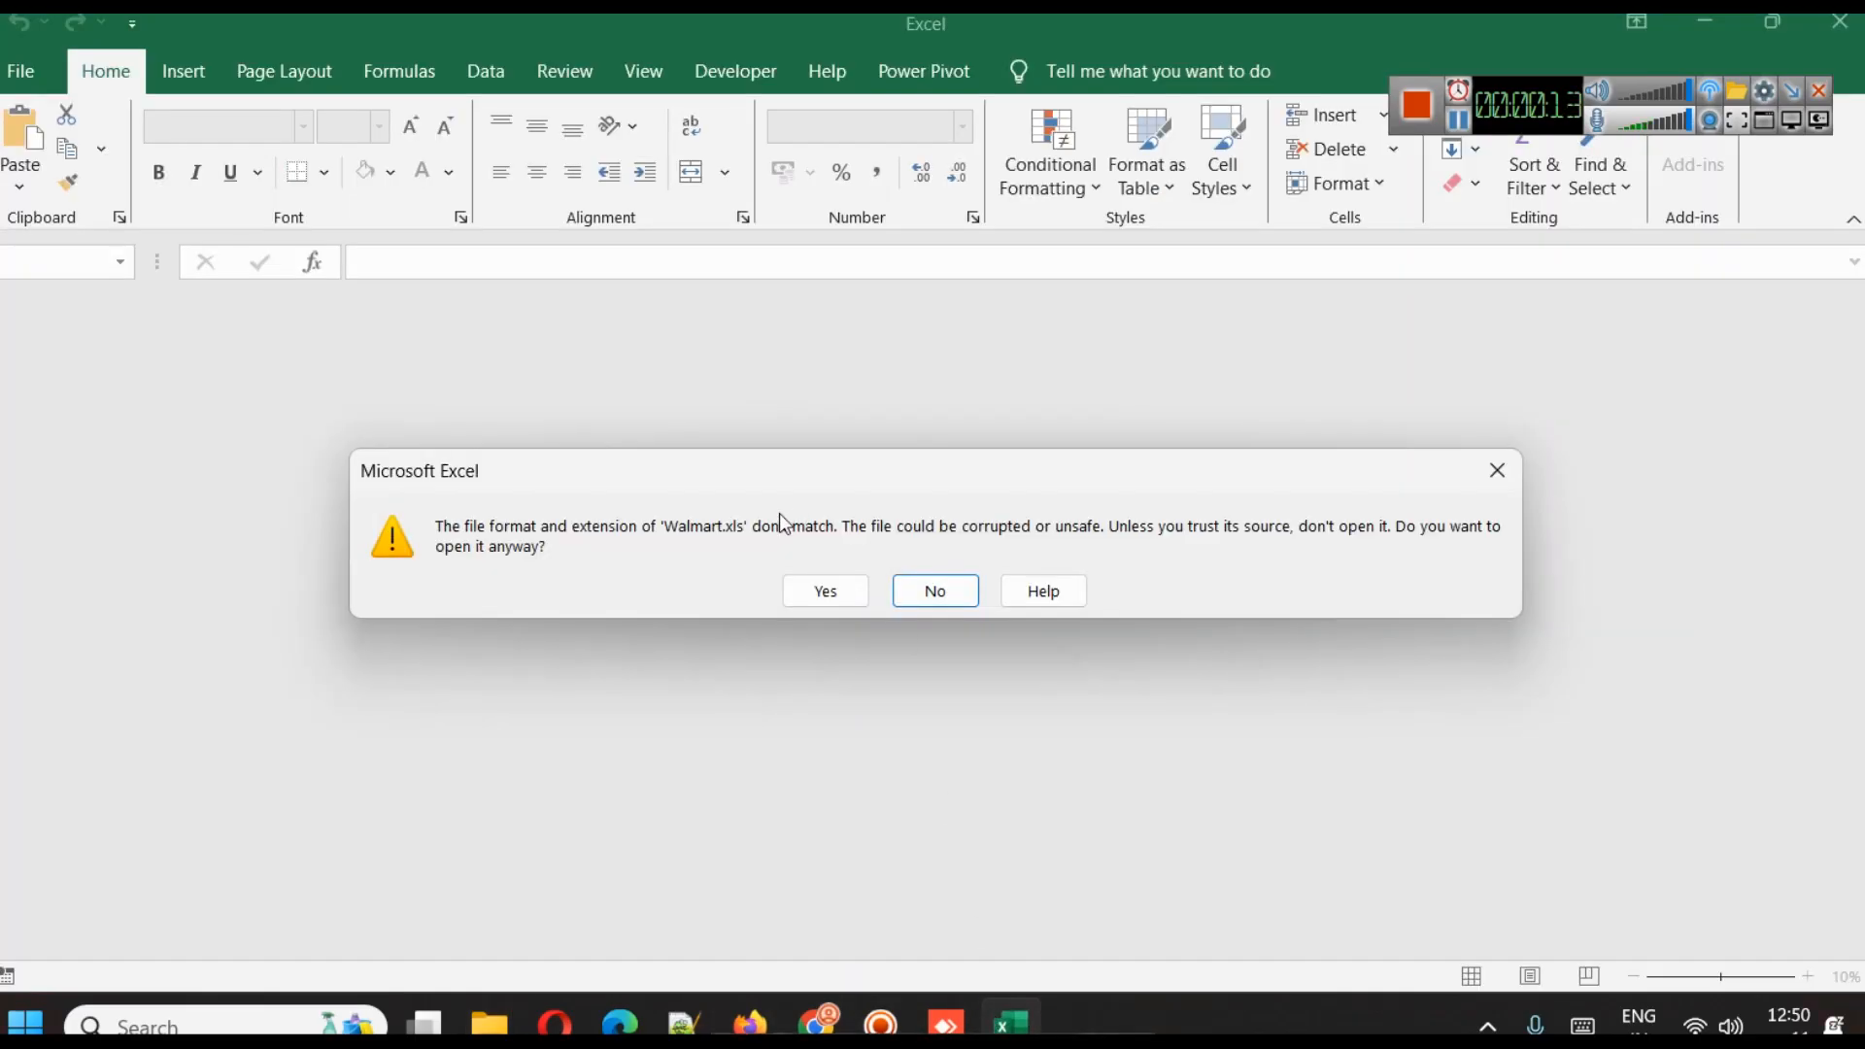
left_click(831, 590)
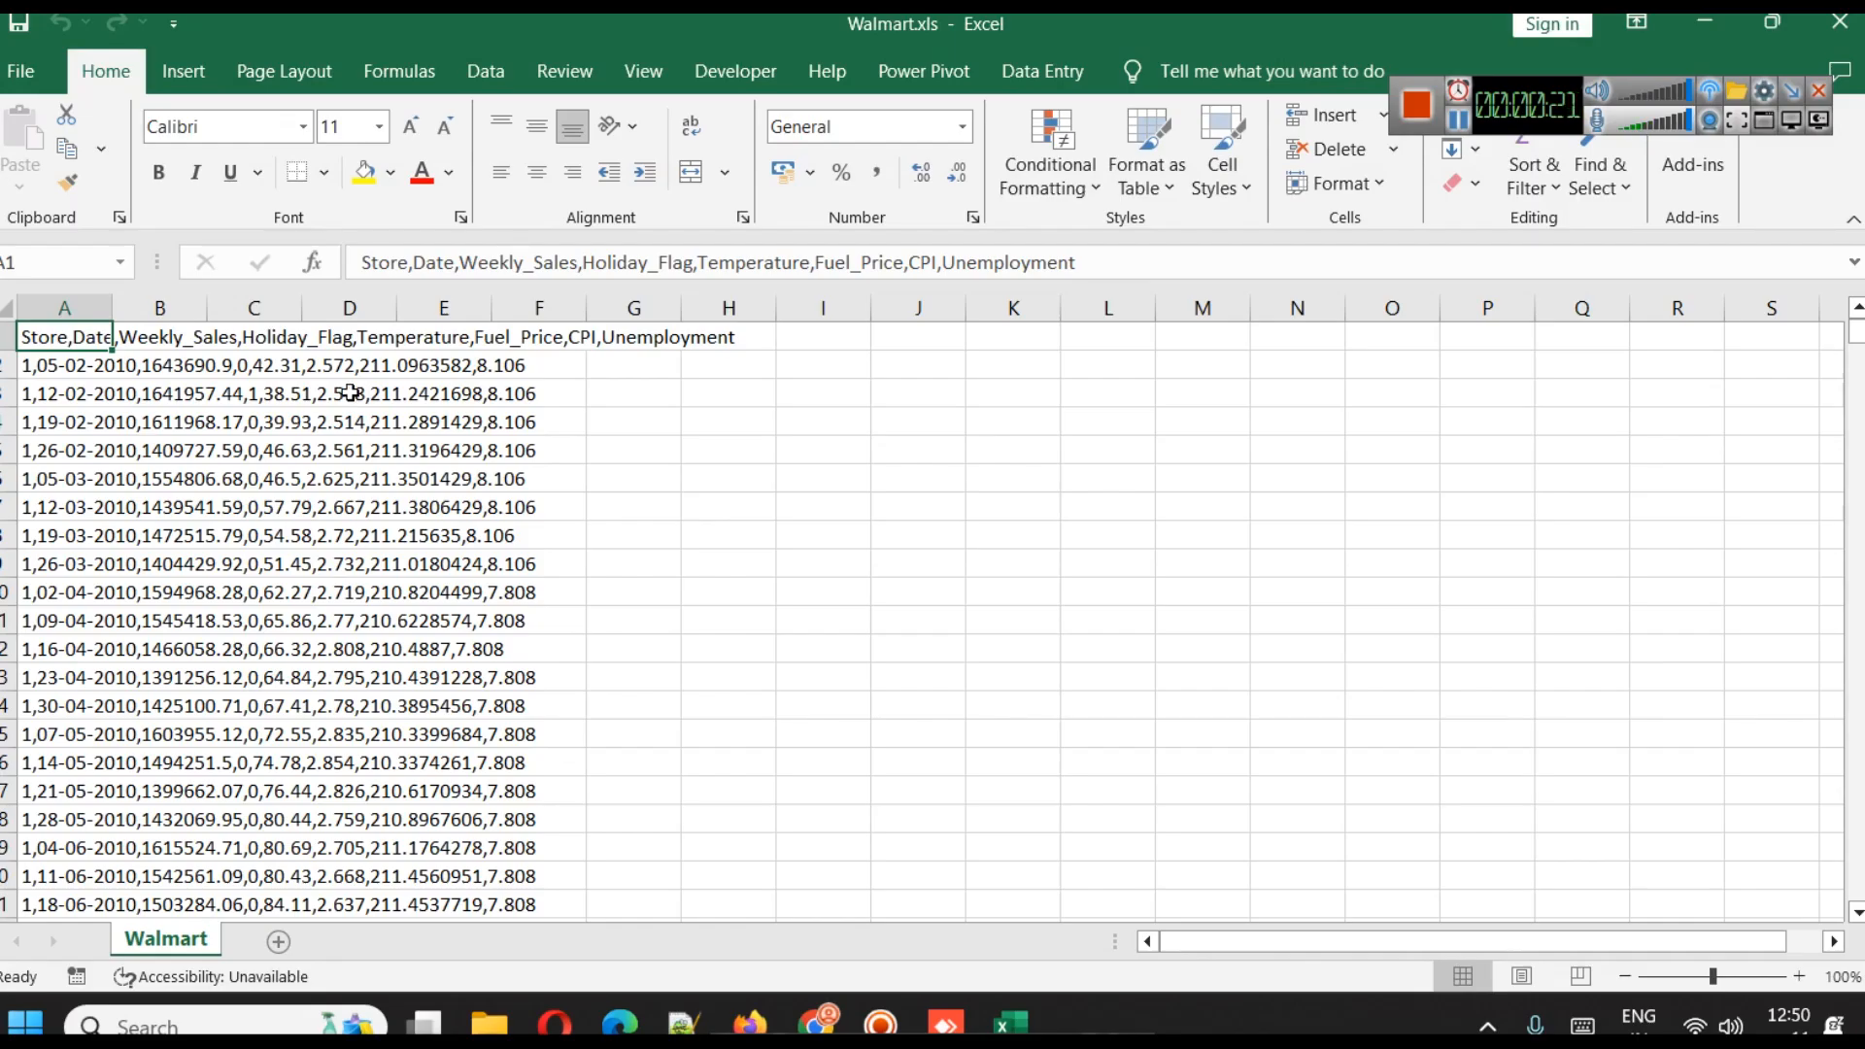
Split column A's text into separate columns with comma as the only delimiter, and fit the widths of the Store and Weekly_Sales columns
left_click(66, 301)
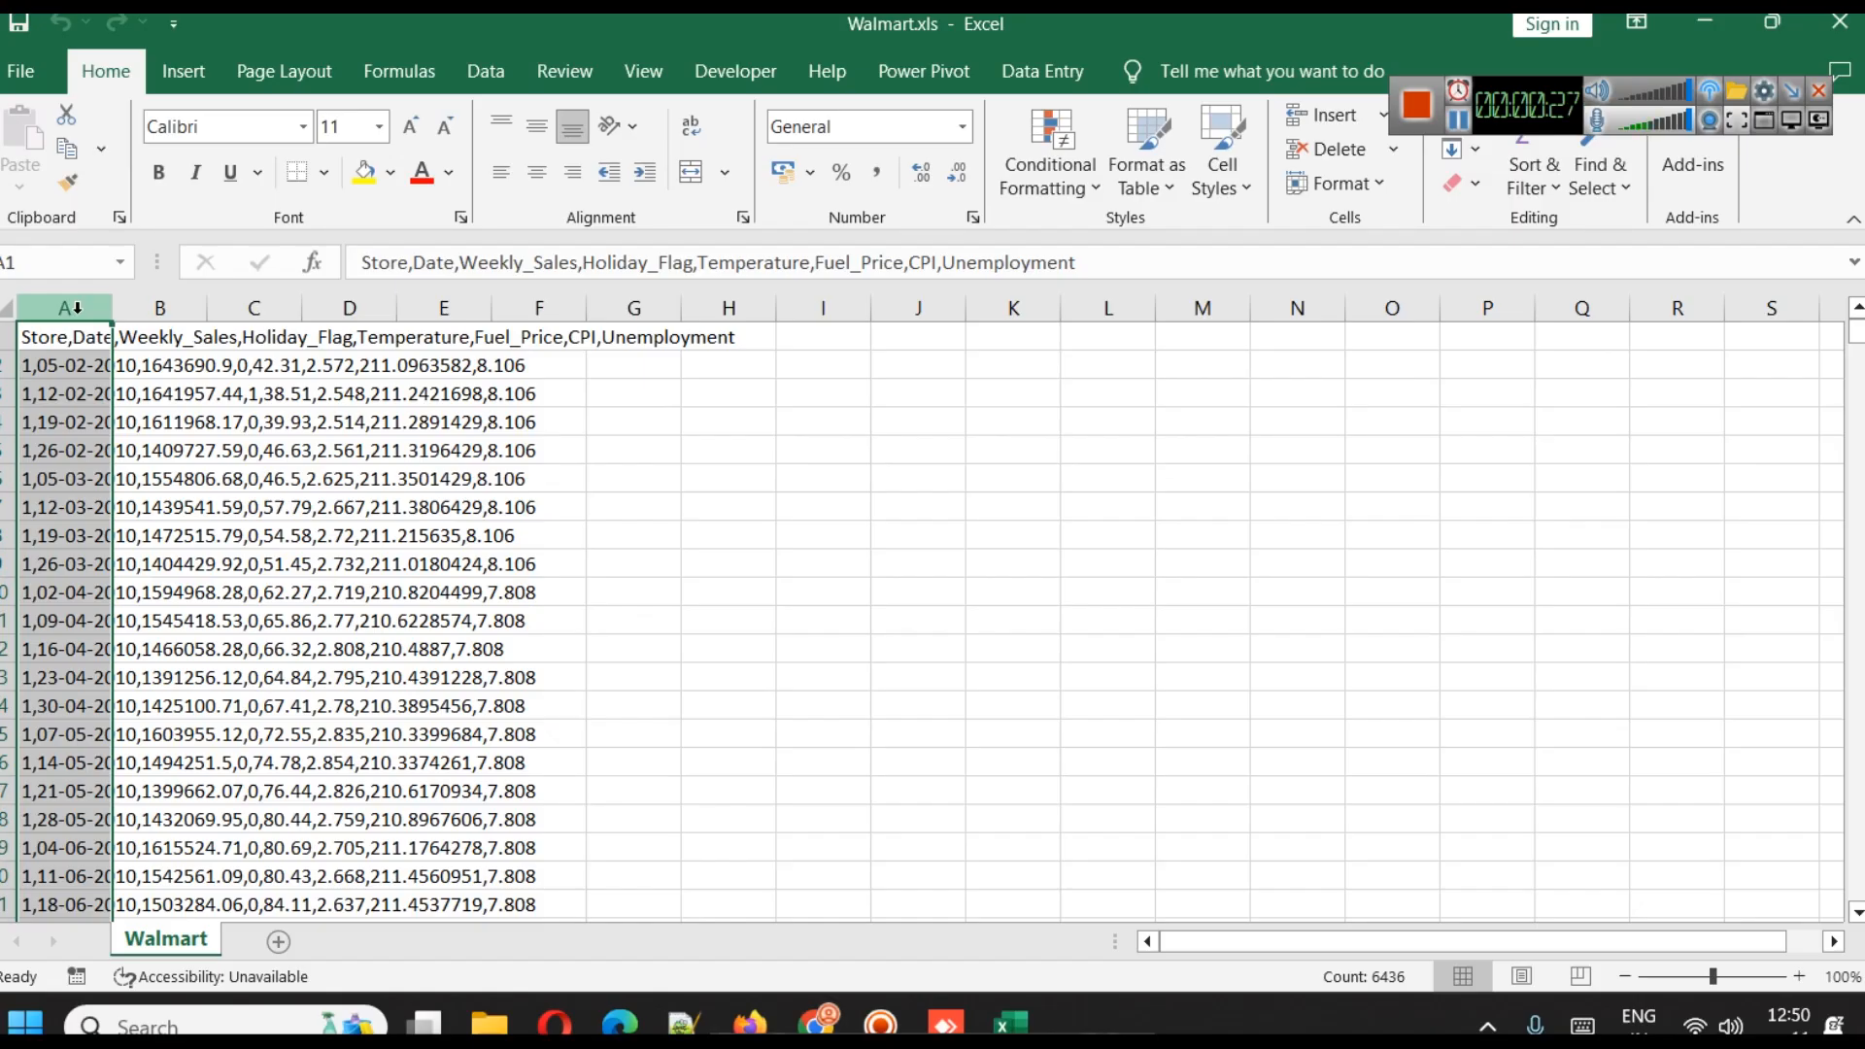
left_click_drag(113, 307, 771, 408)
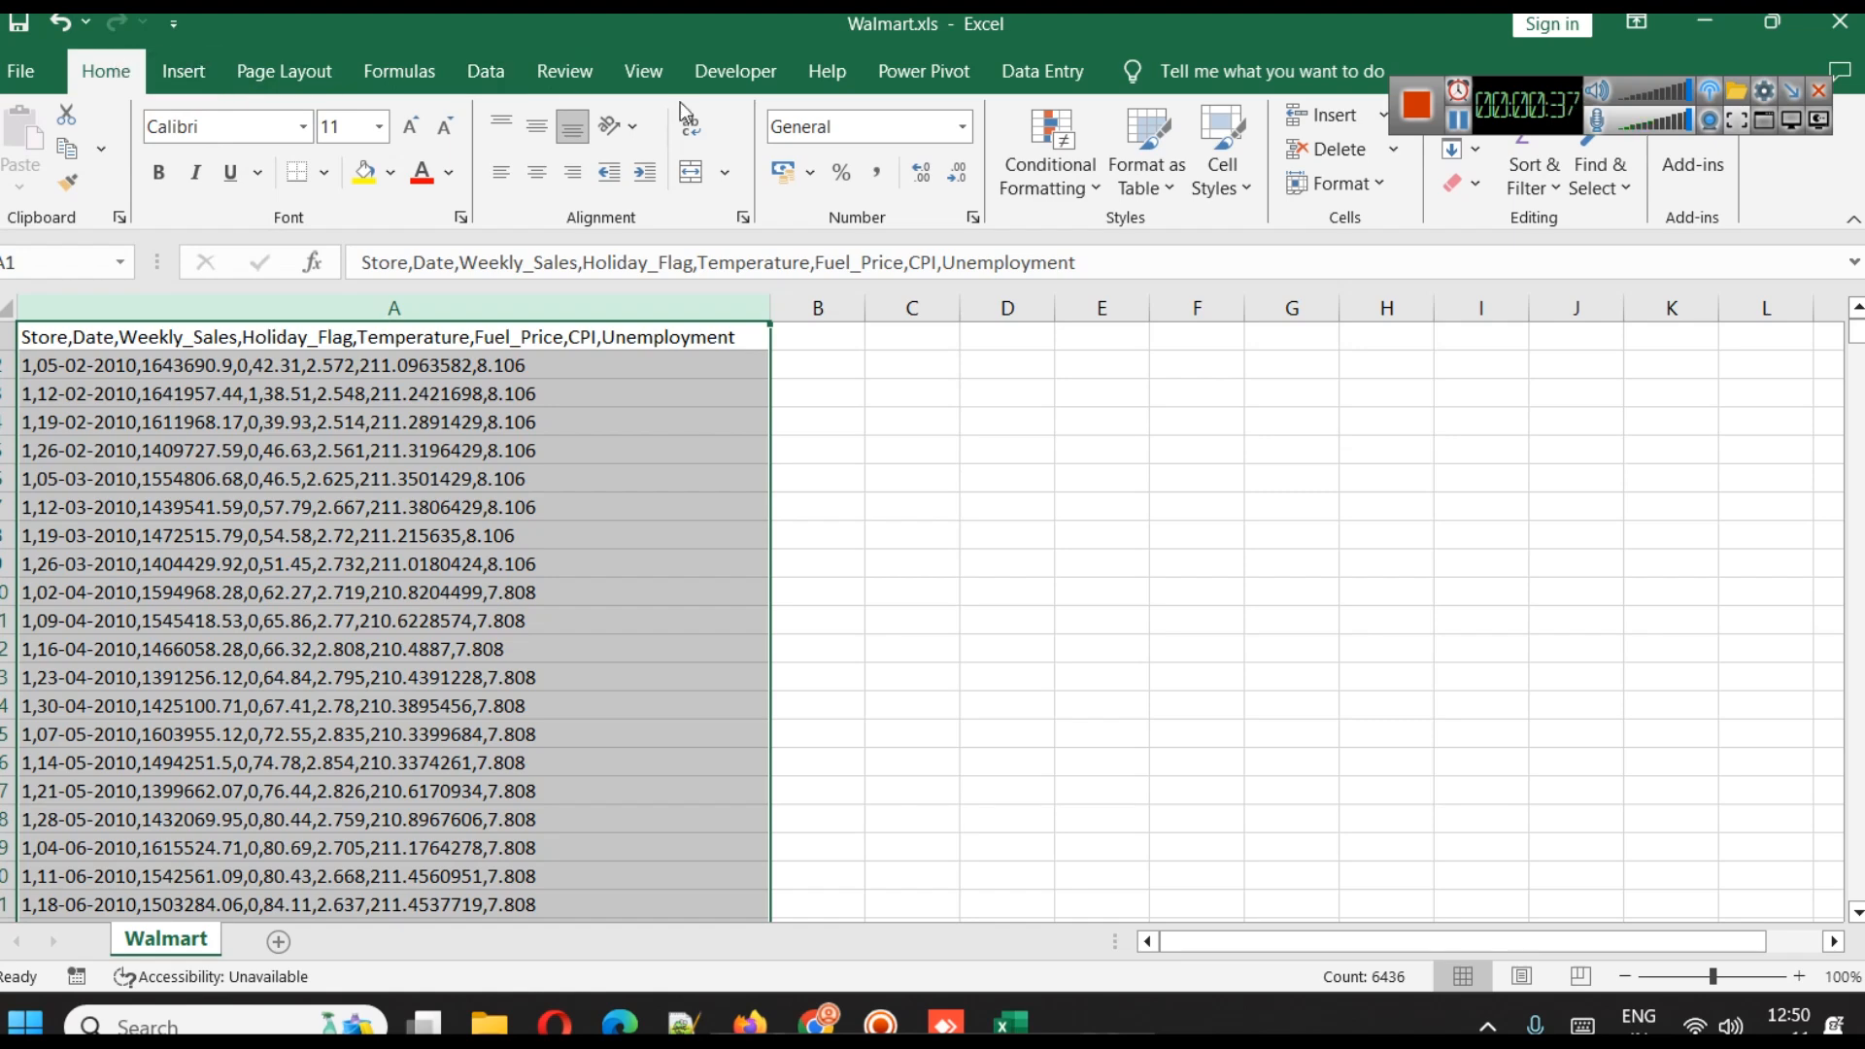
left_click(495, 75)
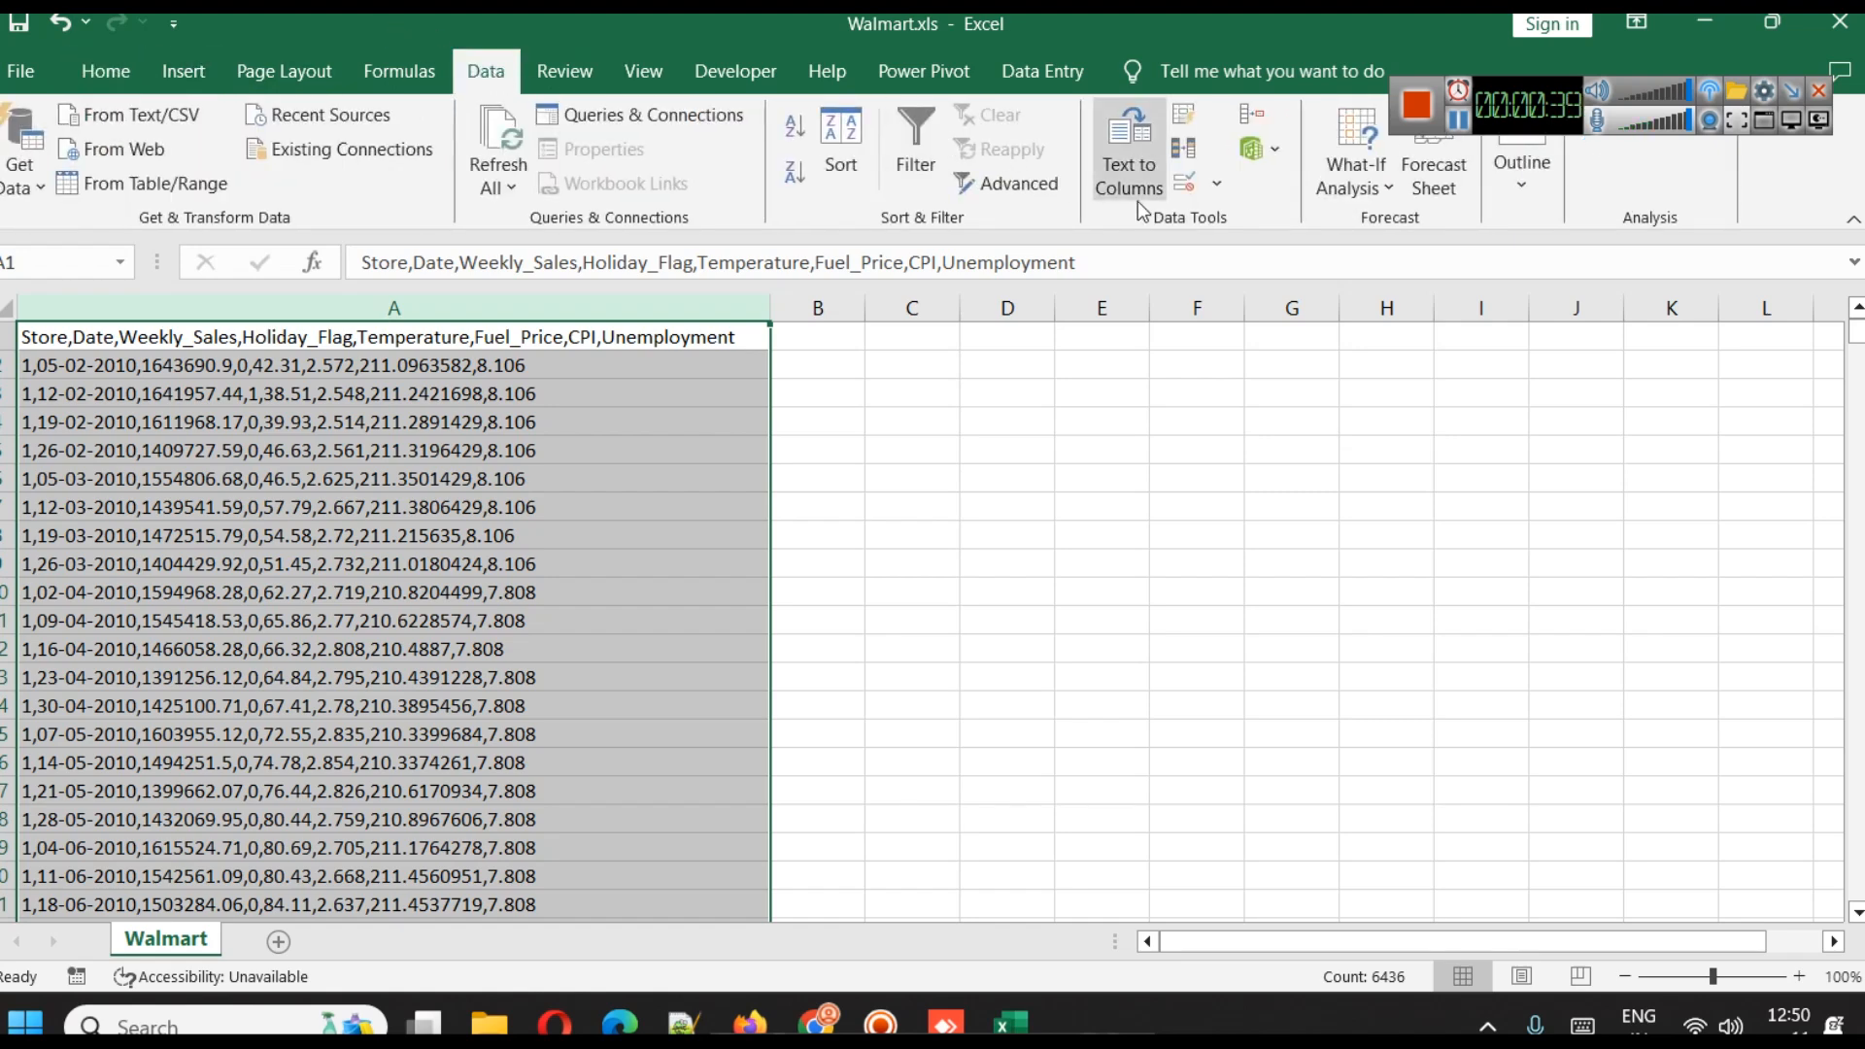
left_click(1133, 173)
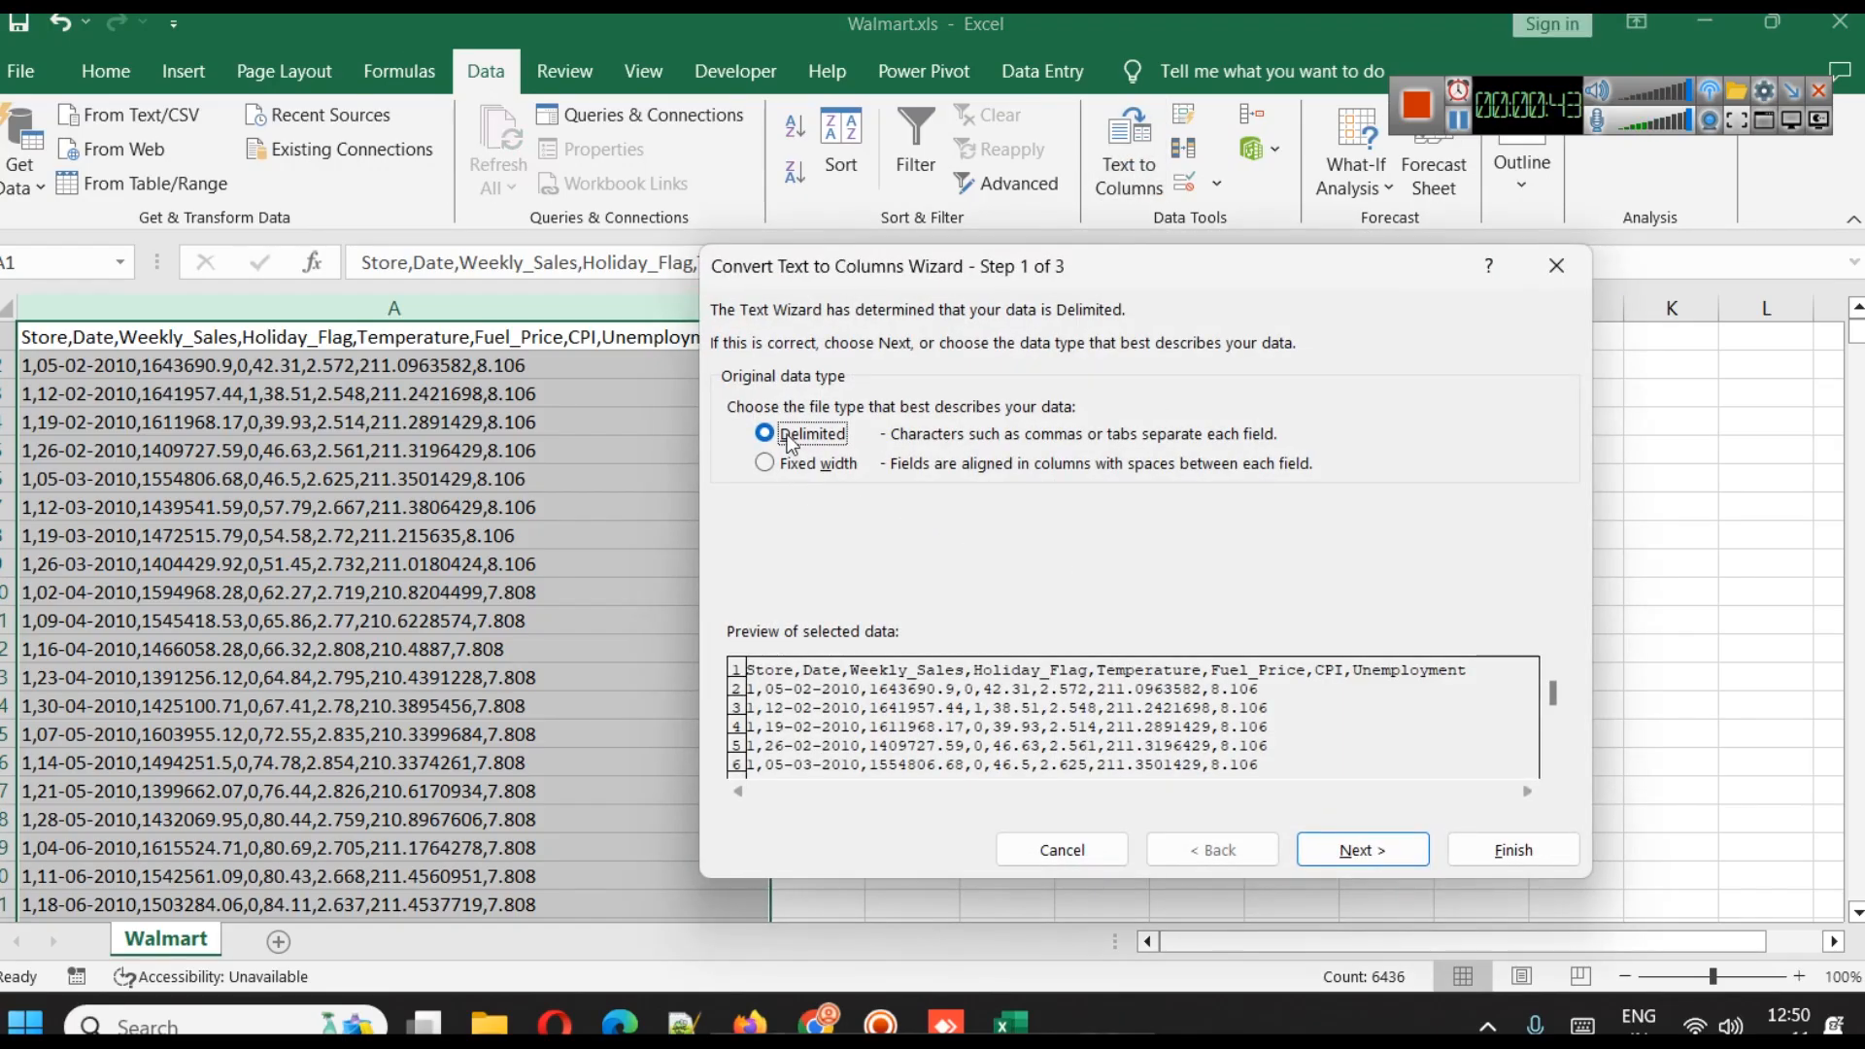
left_click(1360, 851)
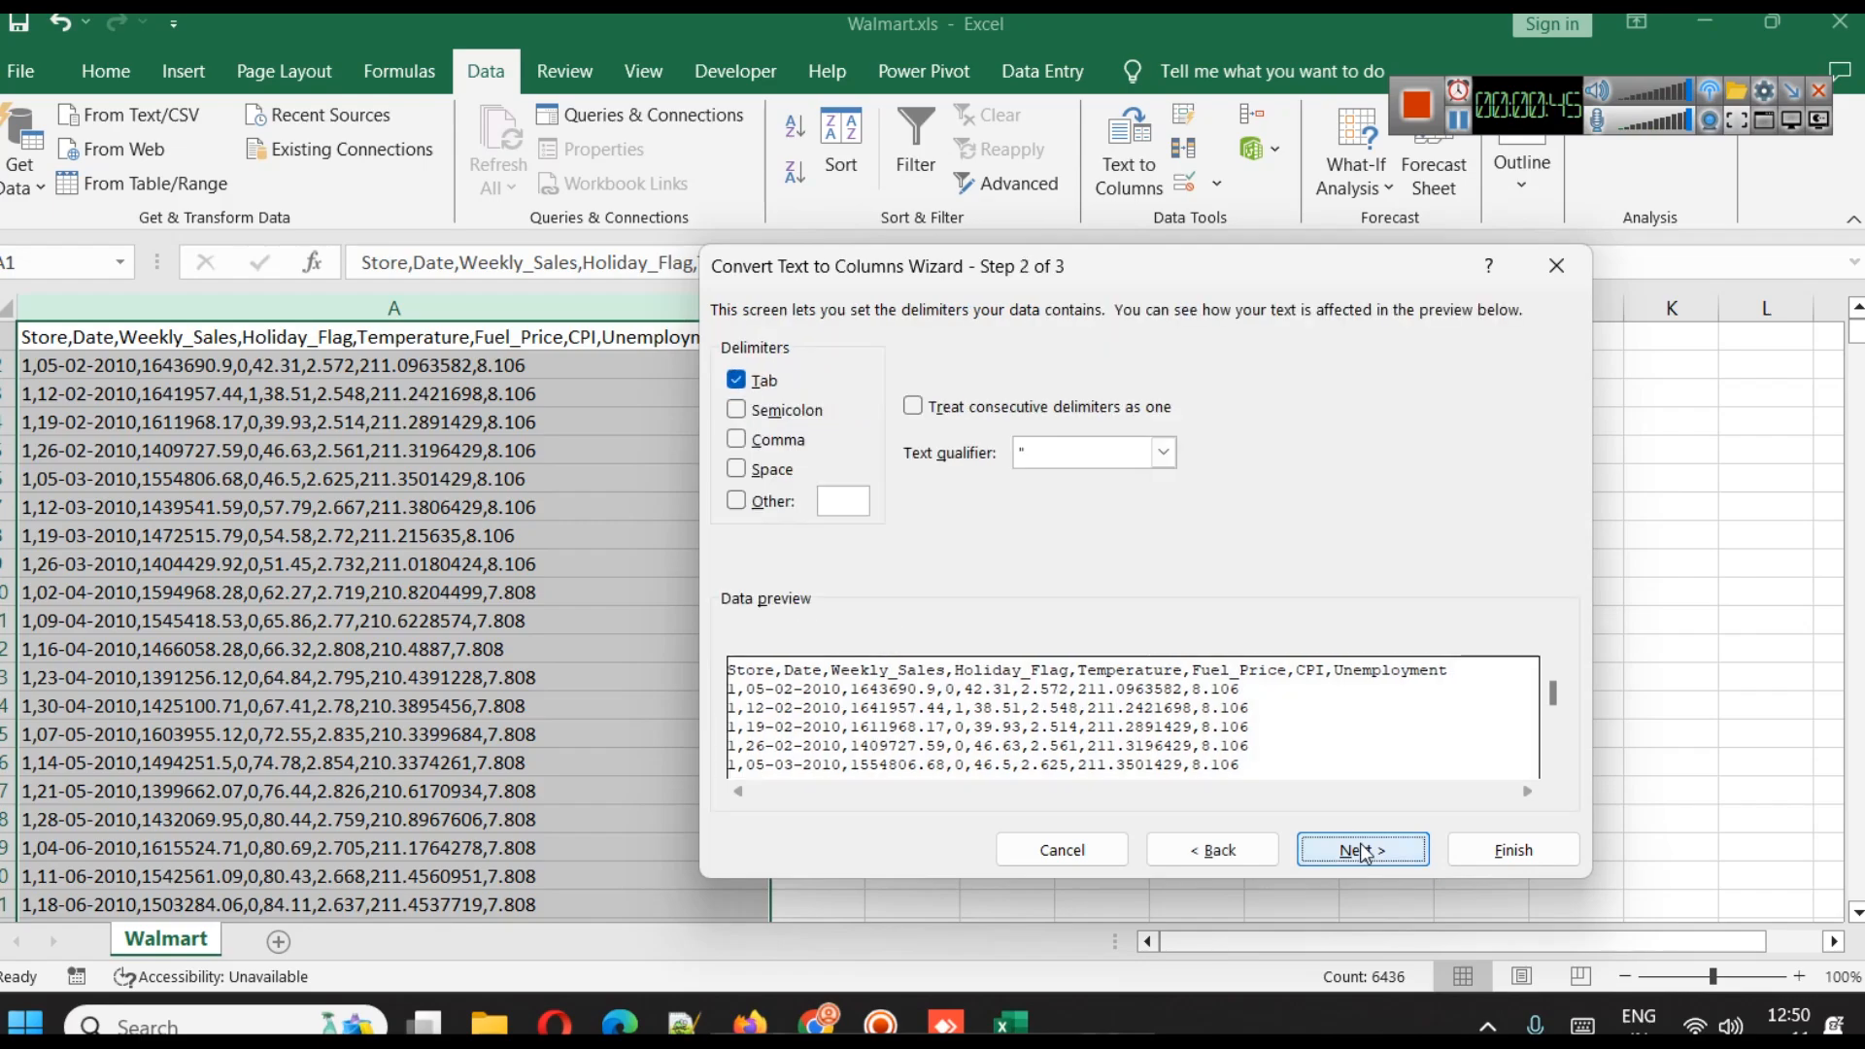
left_click(768, 440)
left_click(763, 380)
left_click(1354, 853)
left_click(1469, 852)
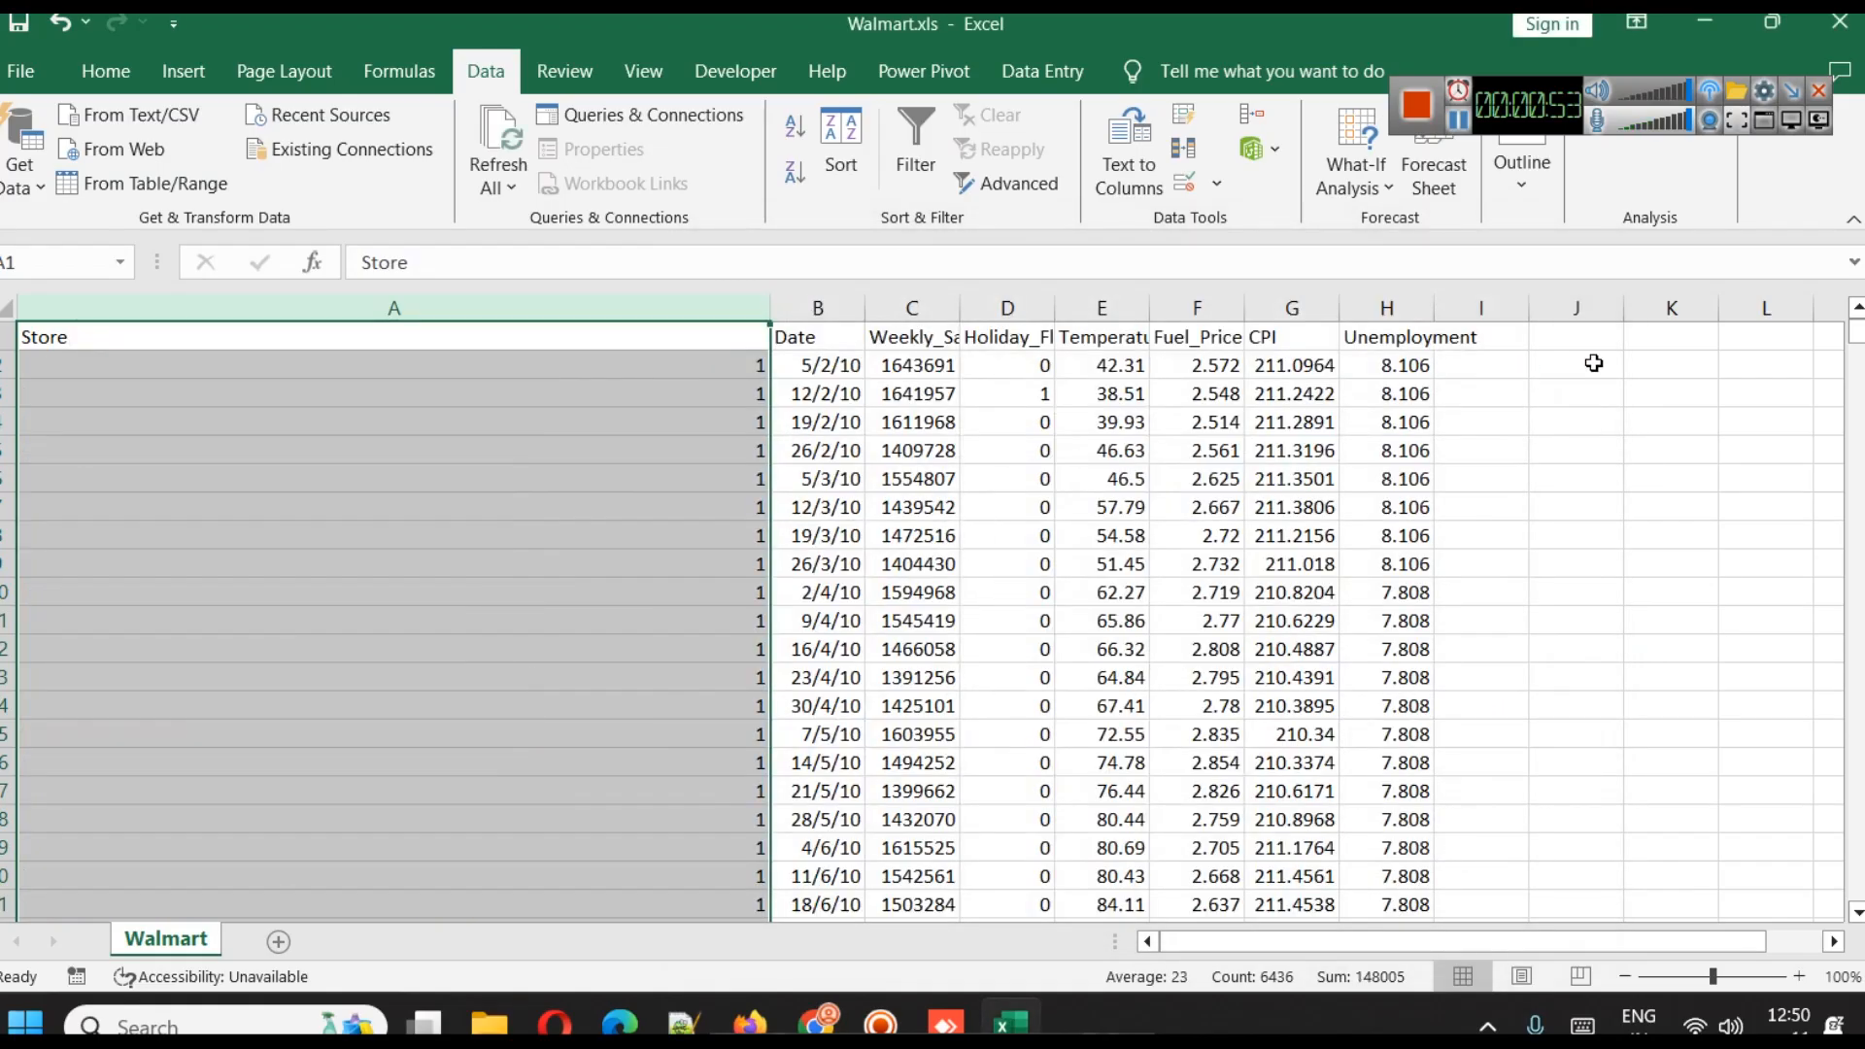
left_click_drag(770, 308, 335, 308)
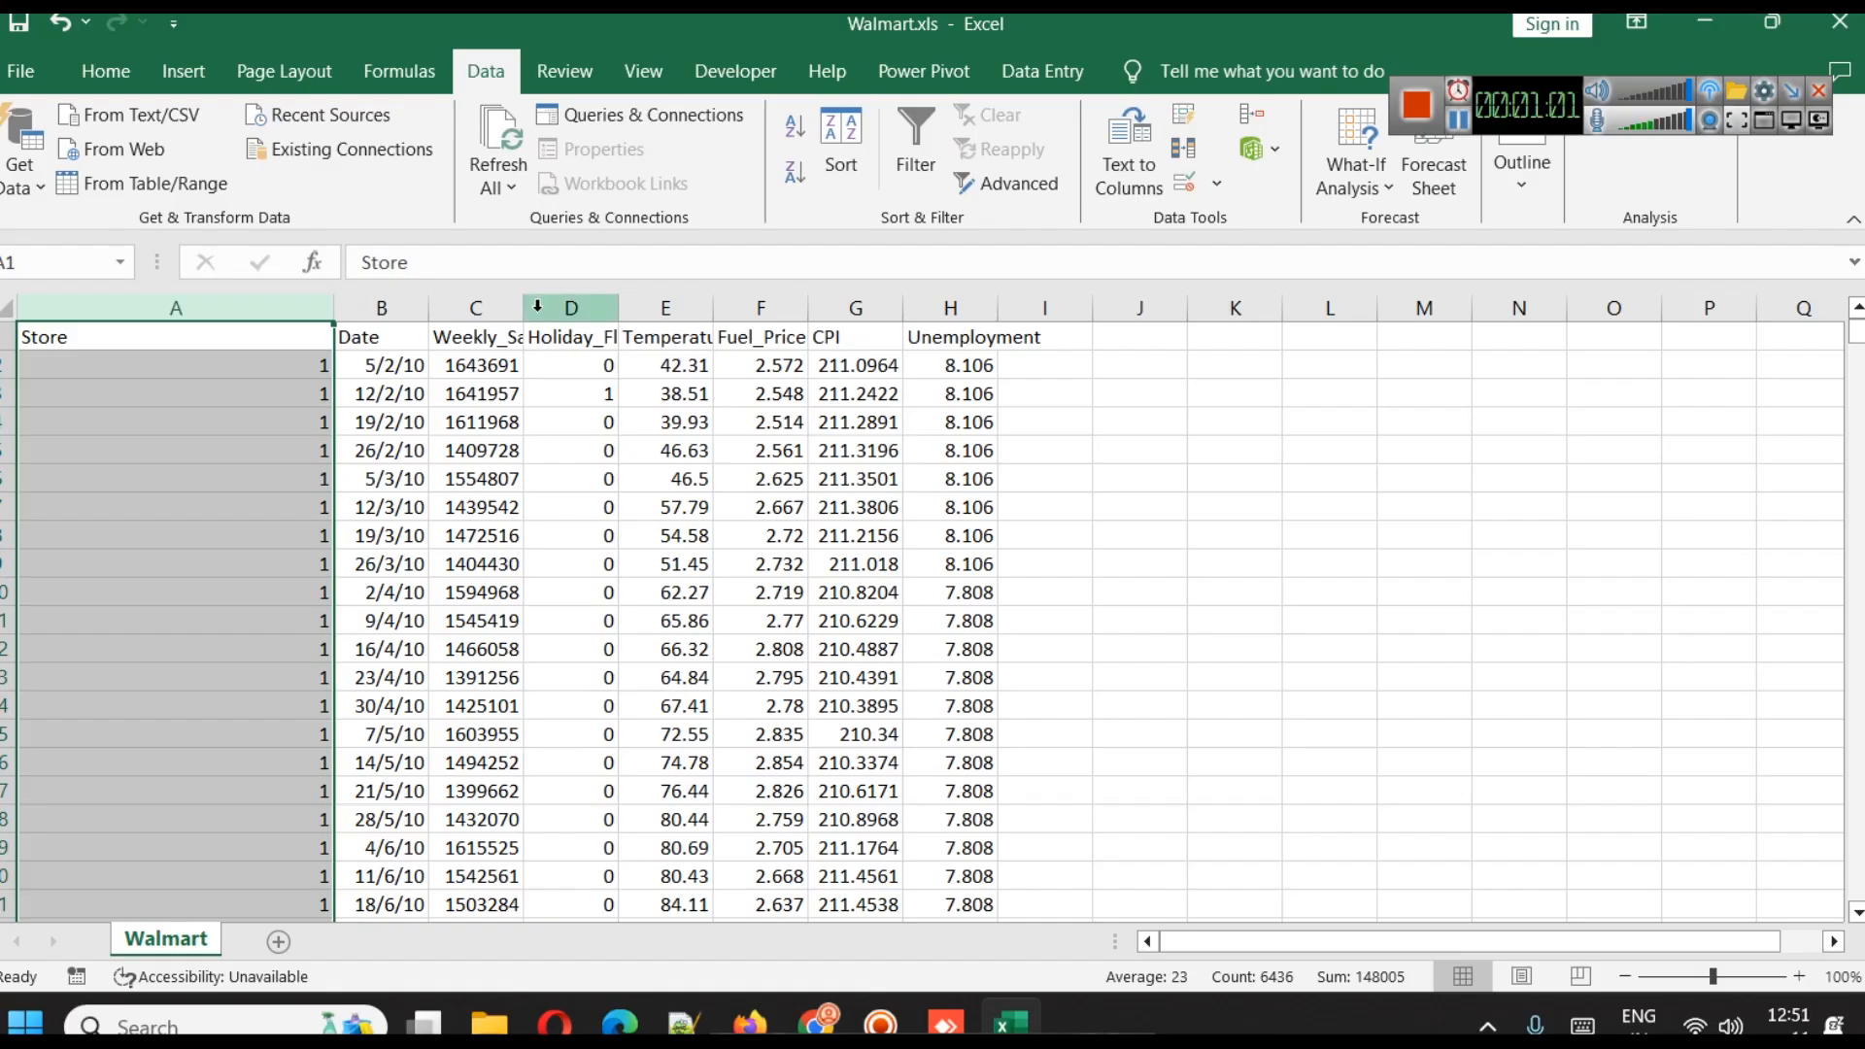
left_click_drag(524, 308, 619, 308)
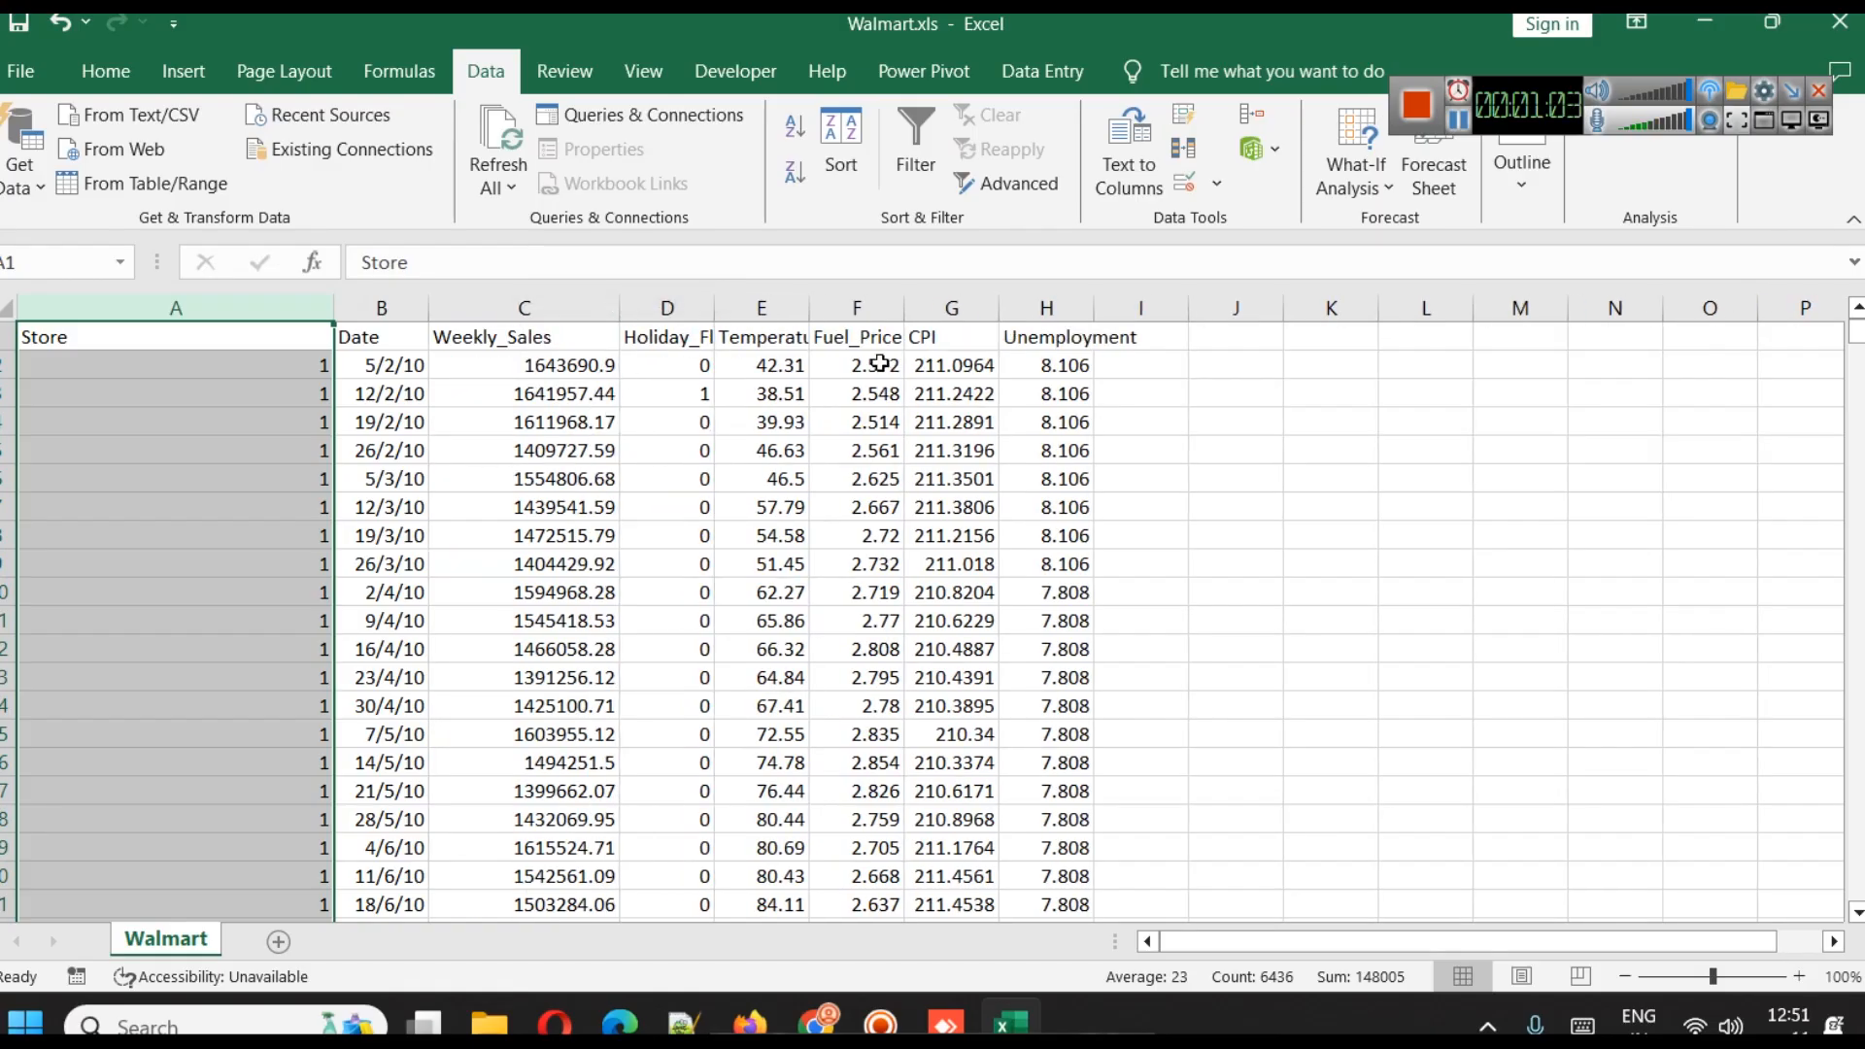
left_click(39, 75)
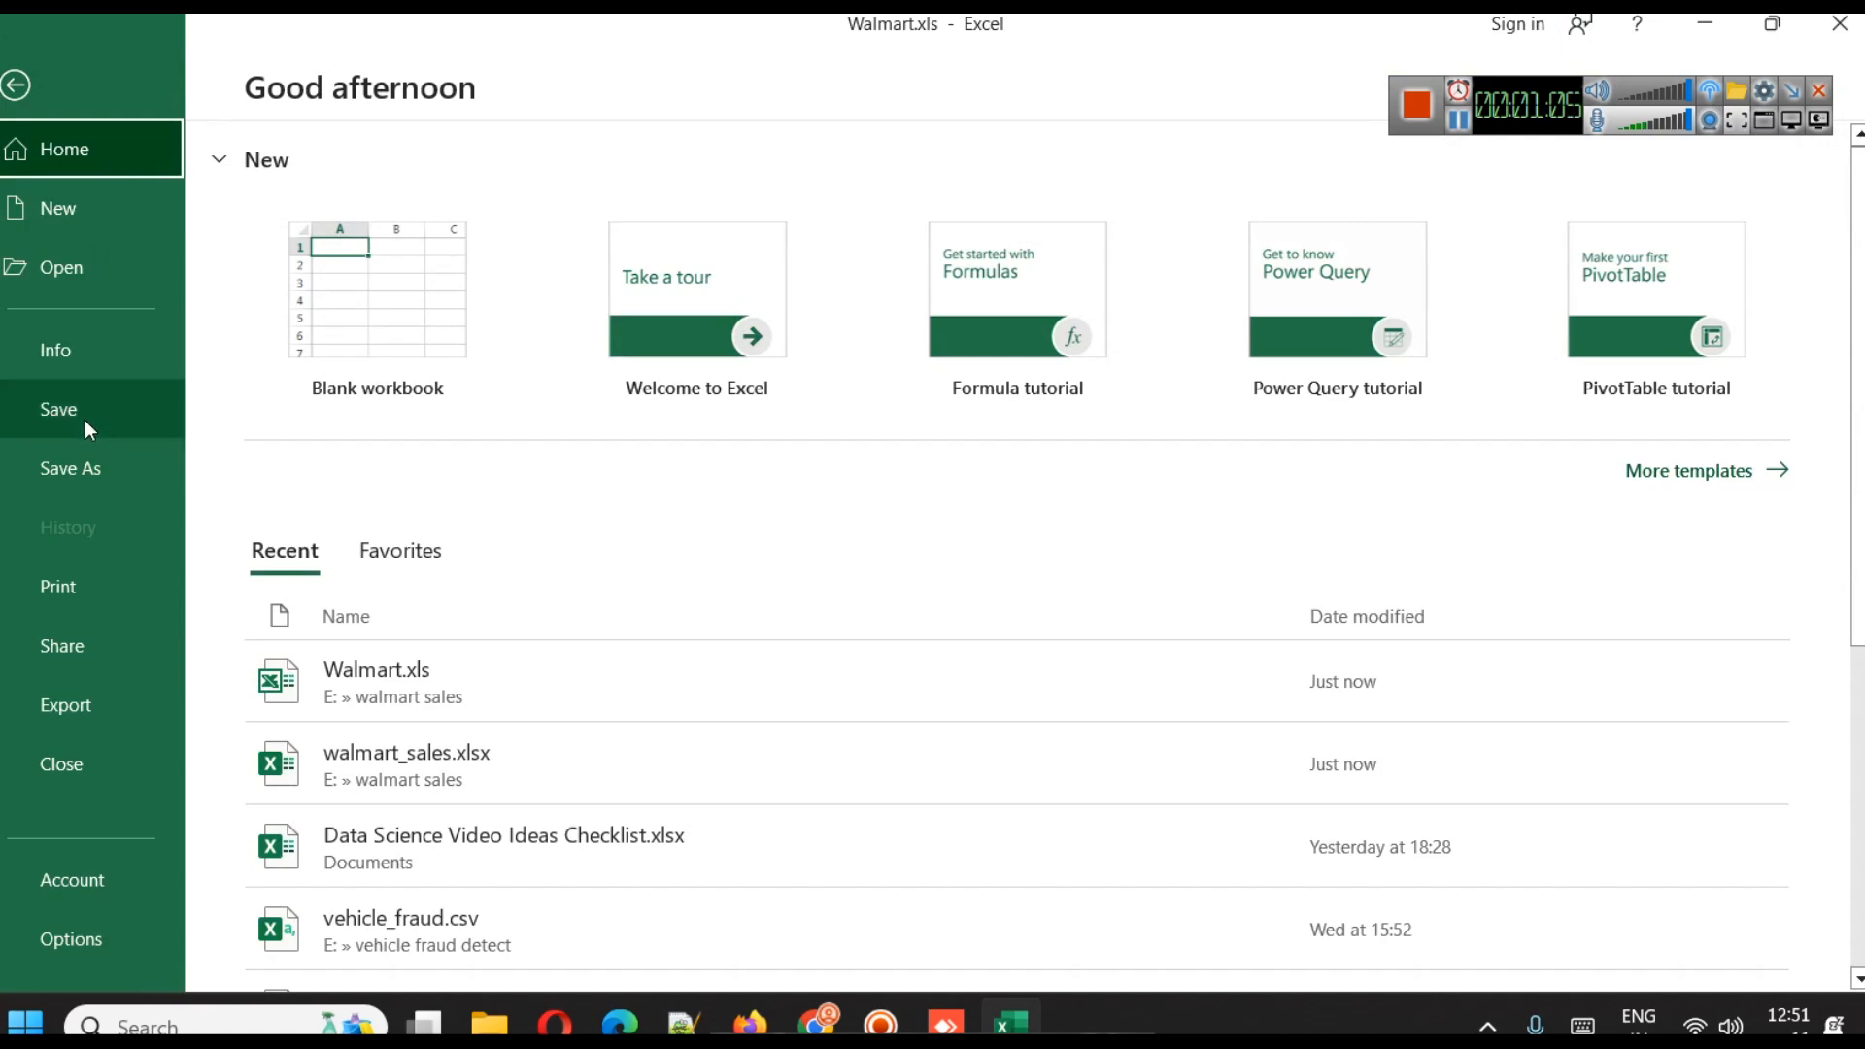
left_click(101, 458)
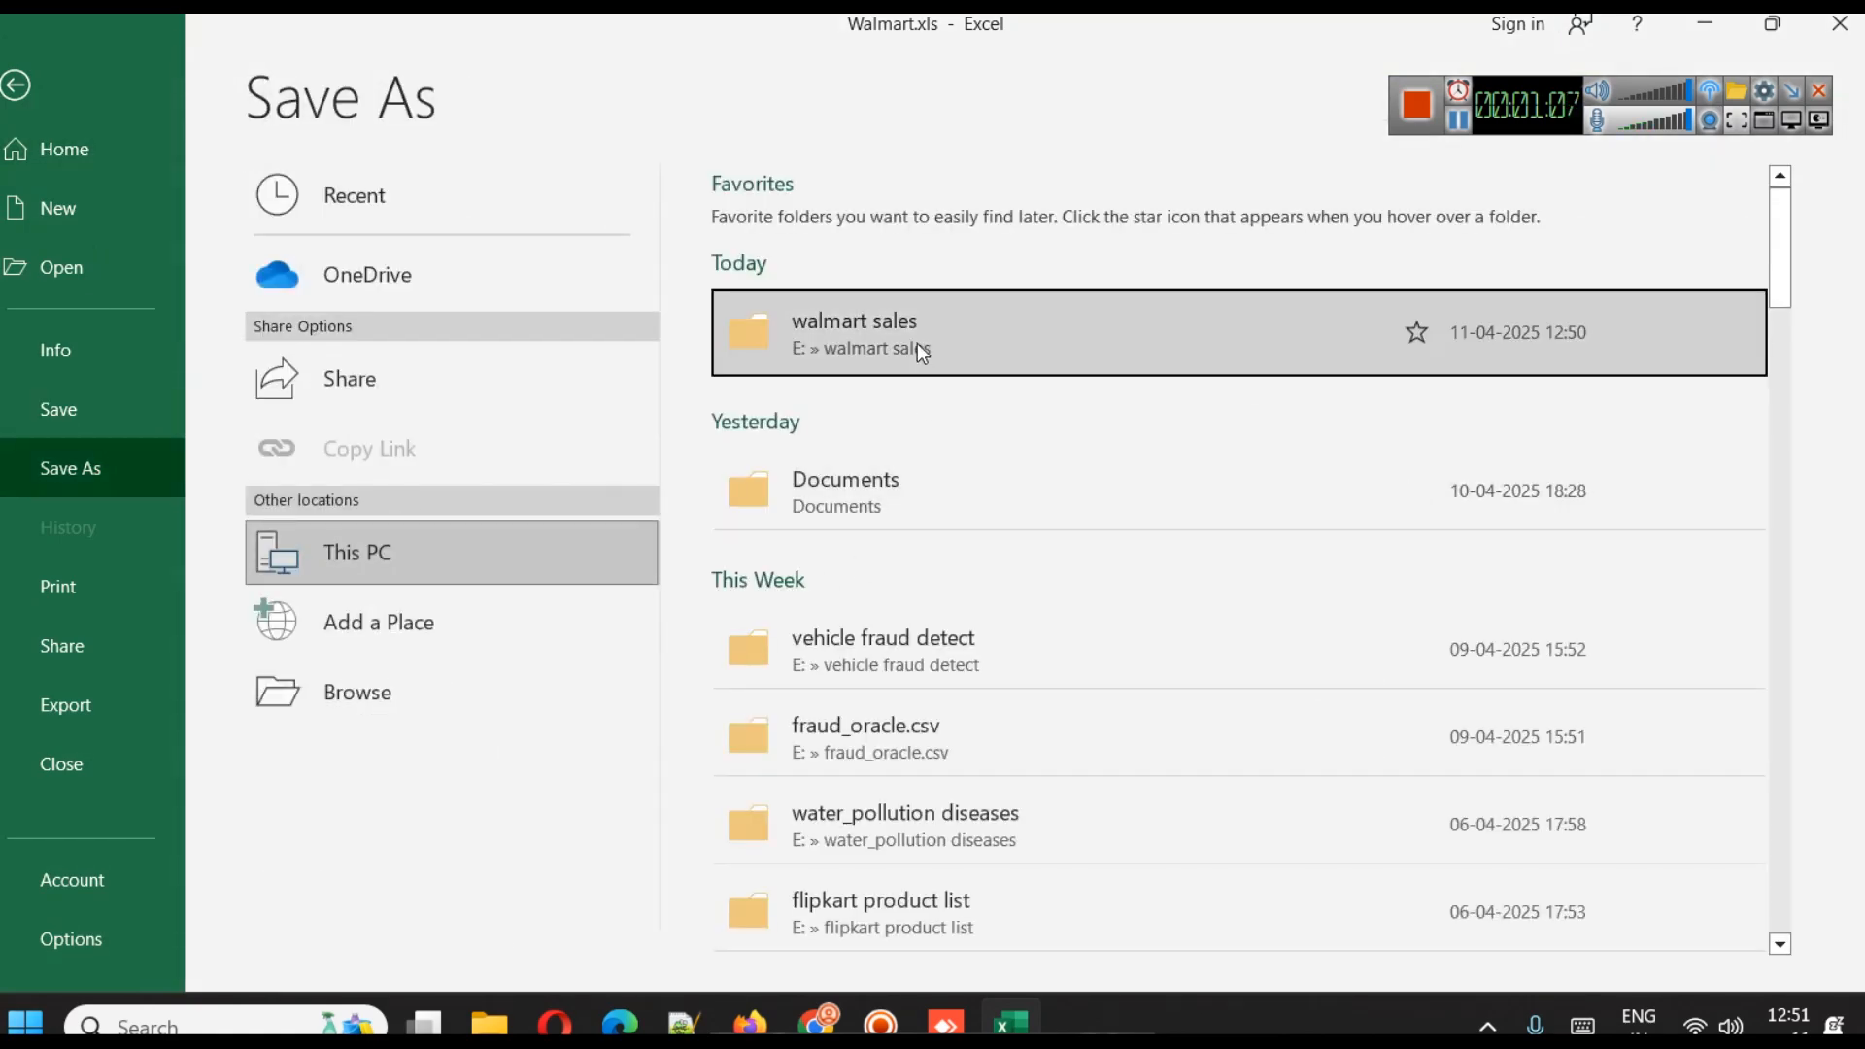
left_click(919, 345)
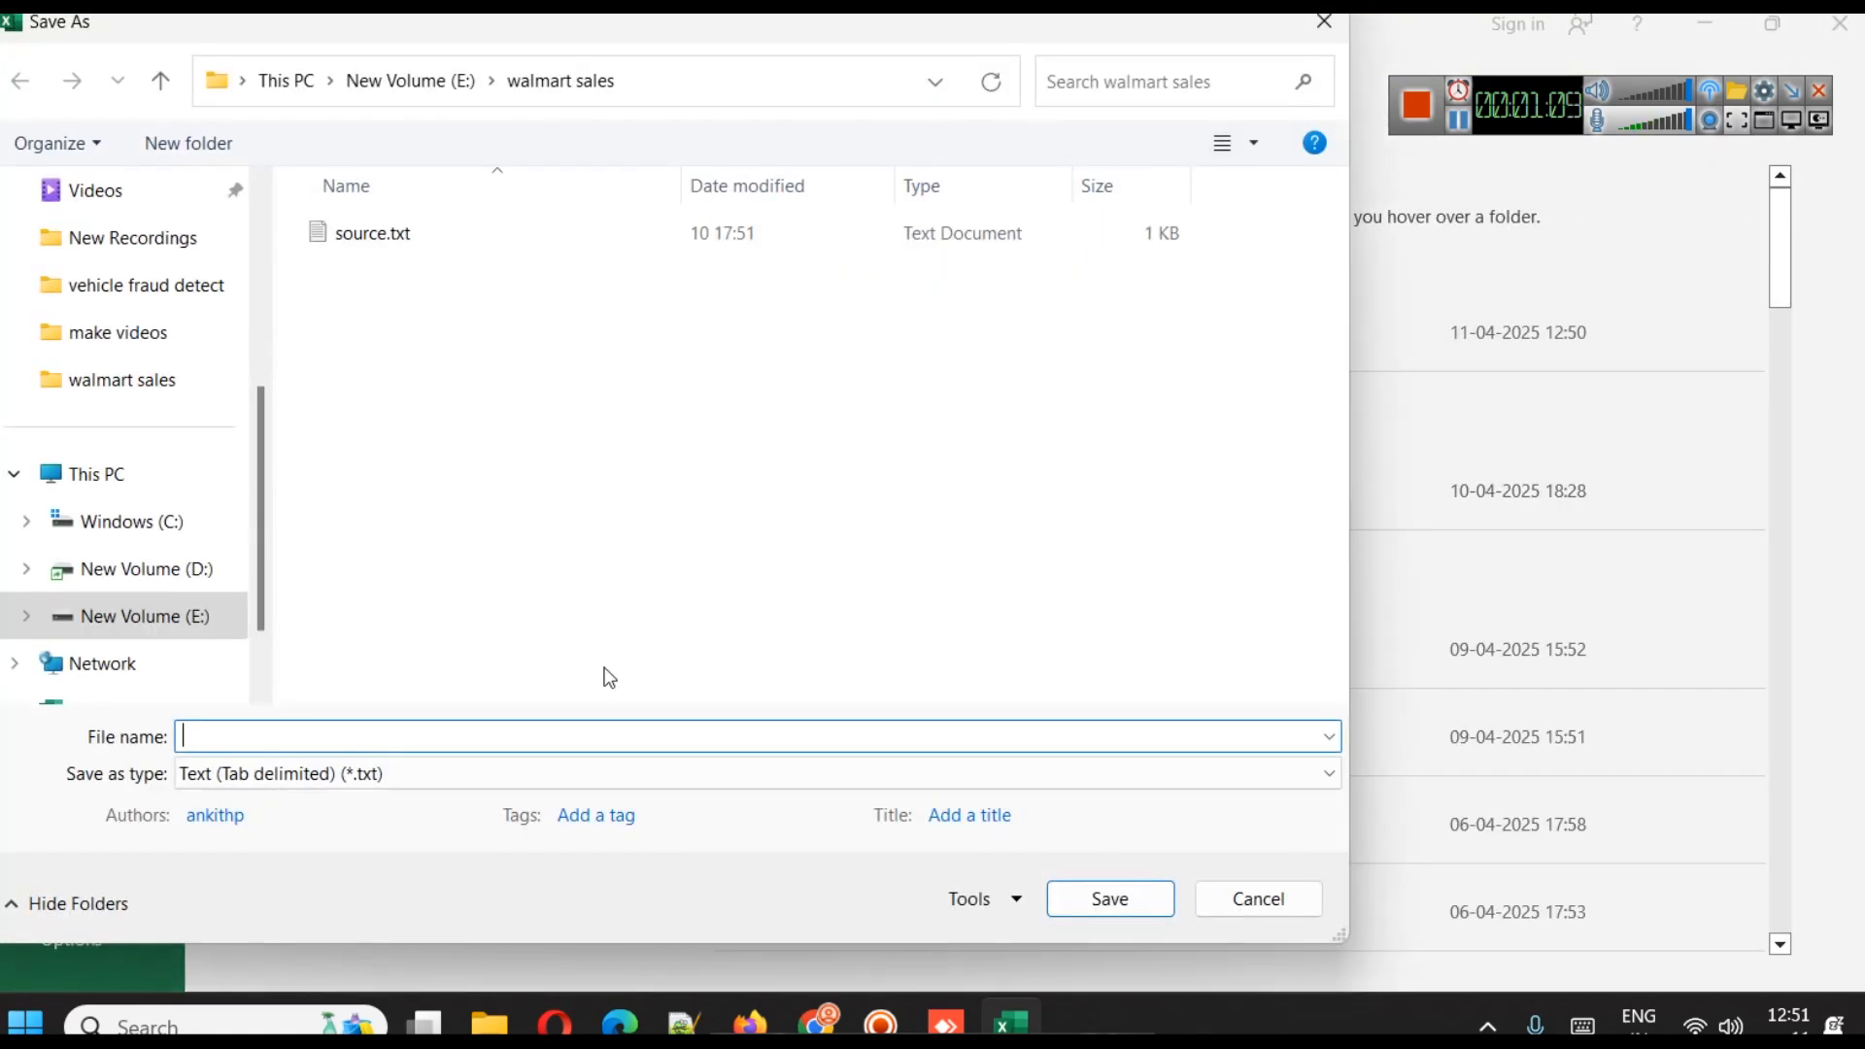
left_click(491, 777)
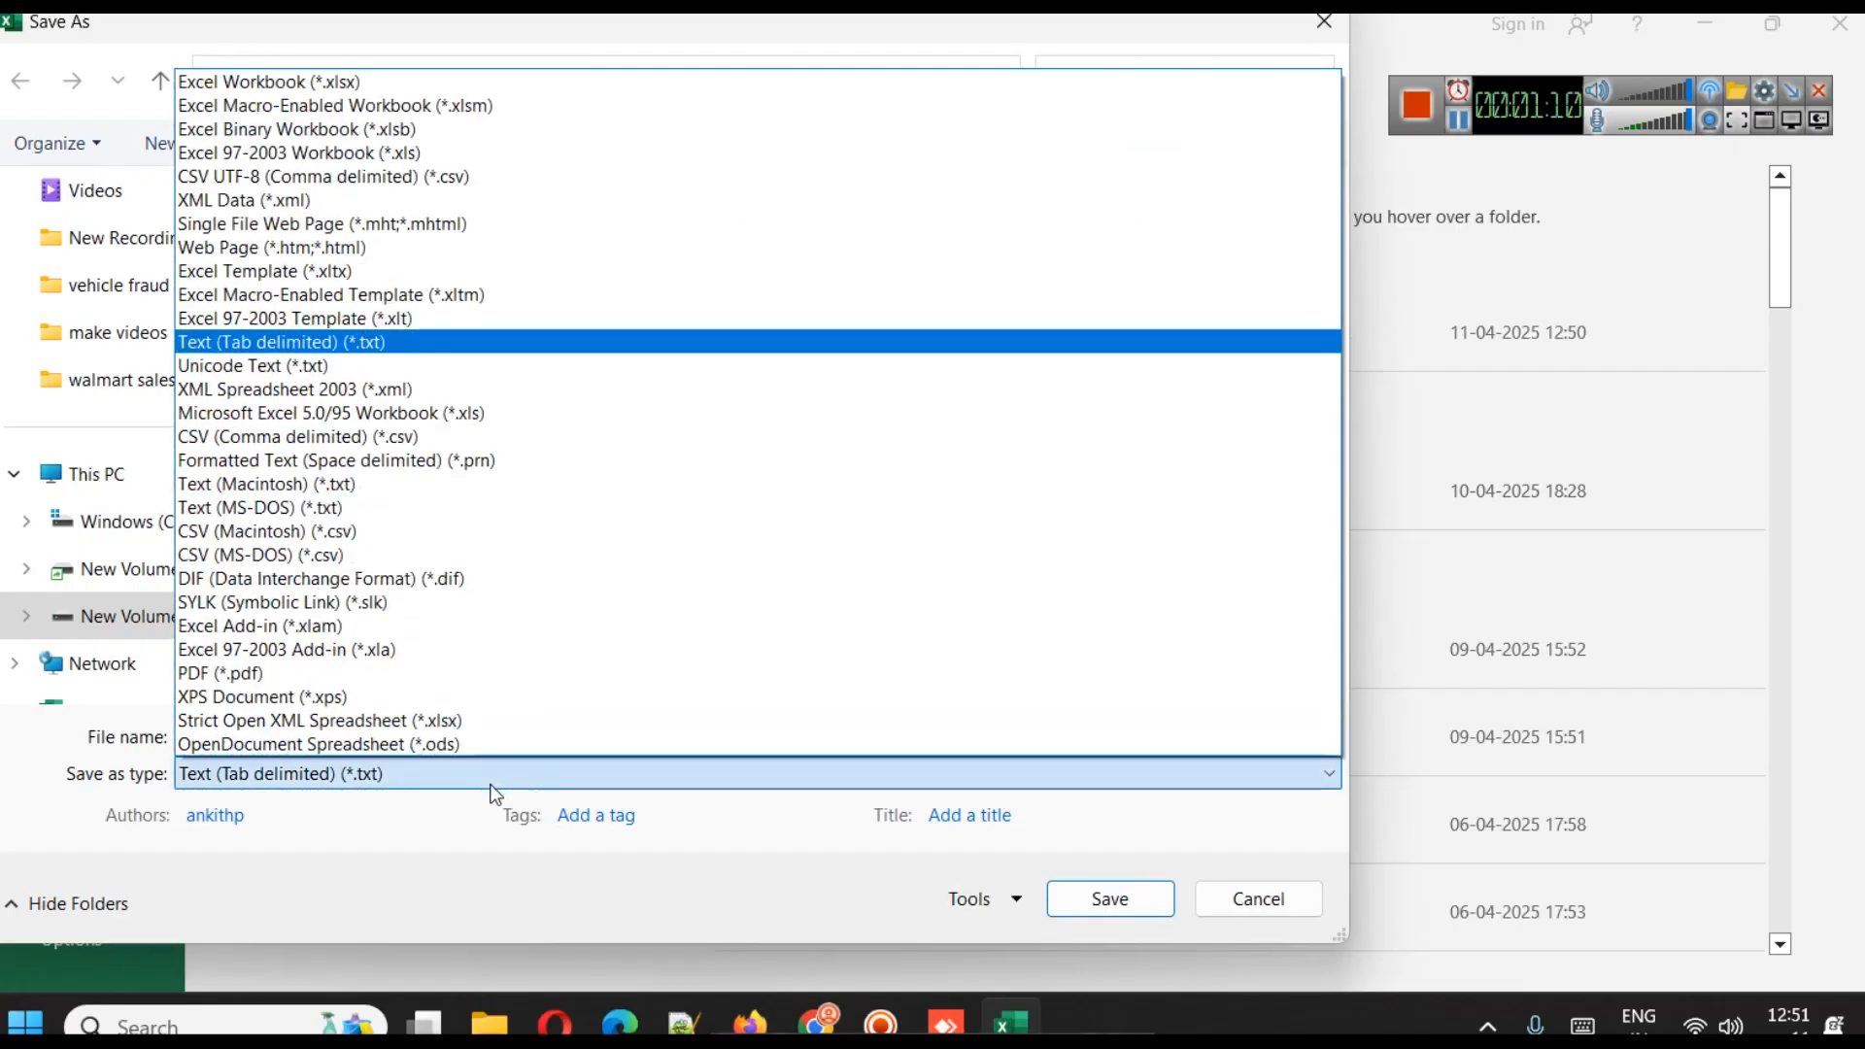
left_click(395, 85)
left_click(436, 736)
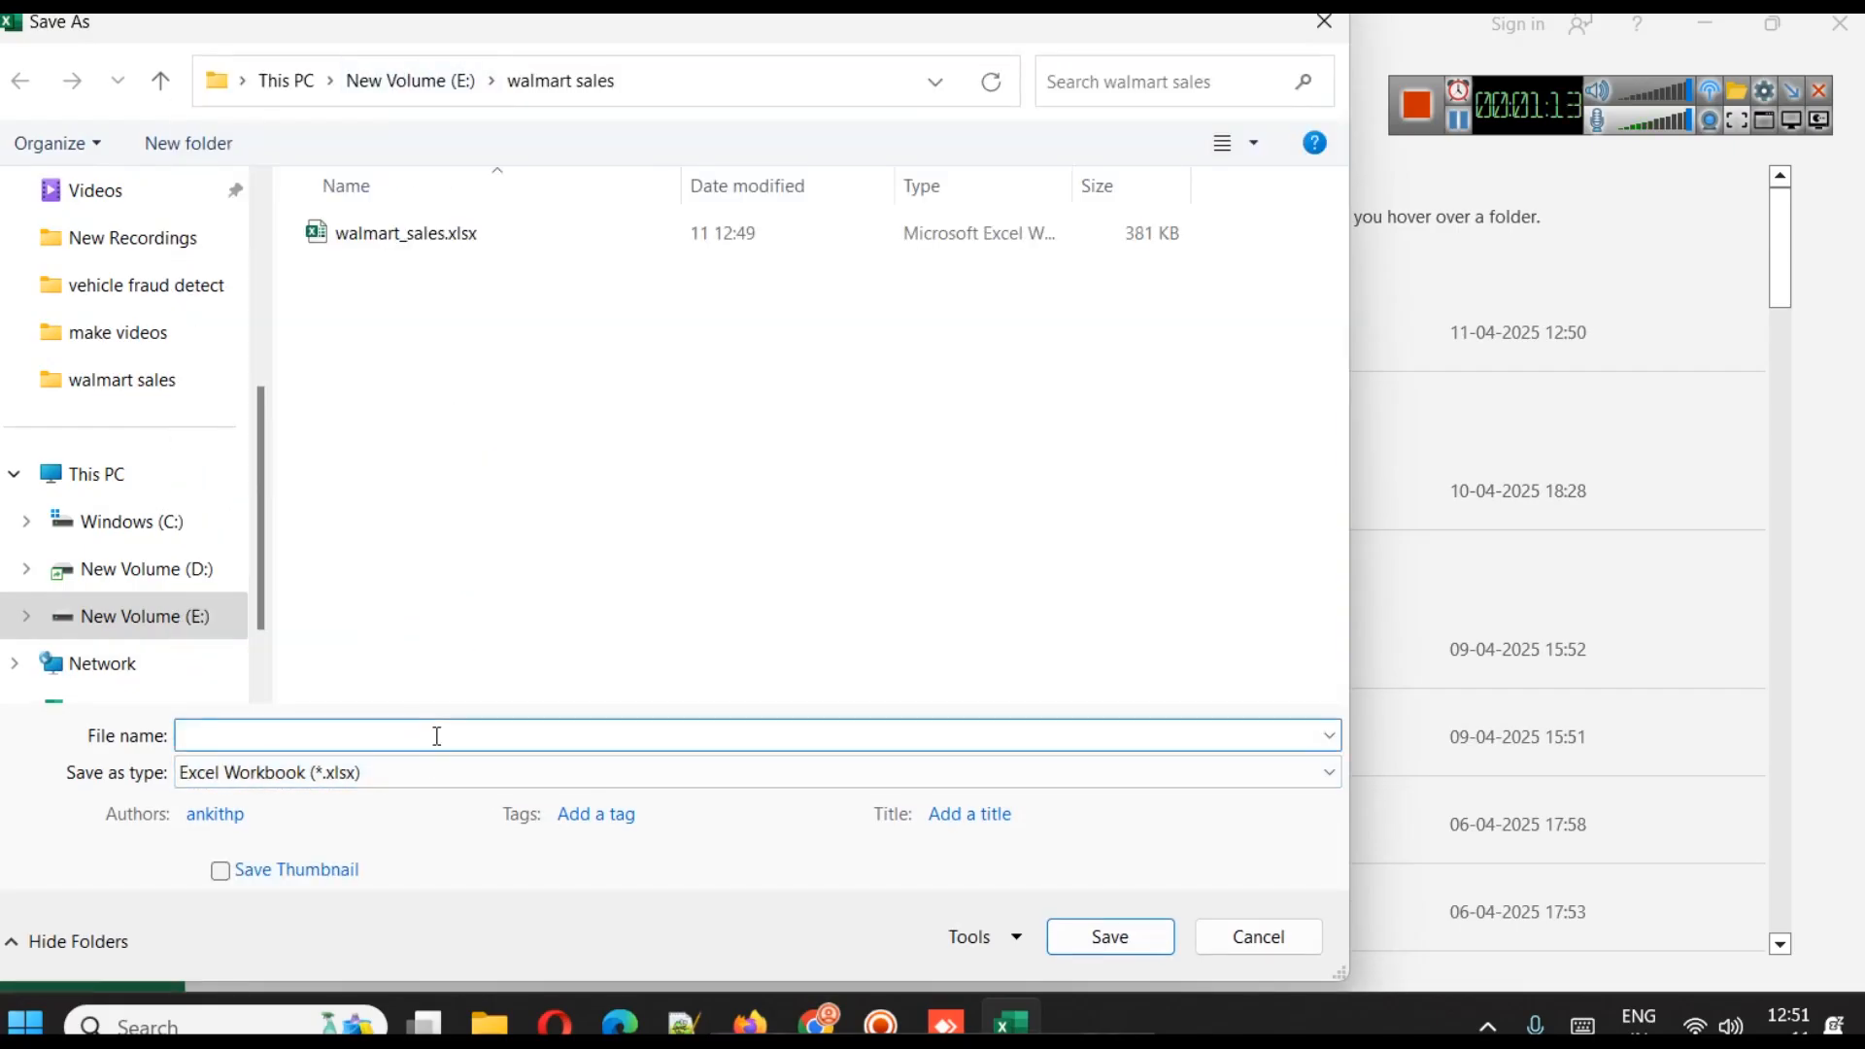
key("alt+Tab")
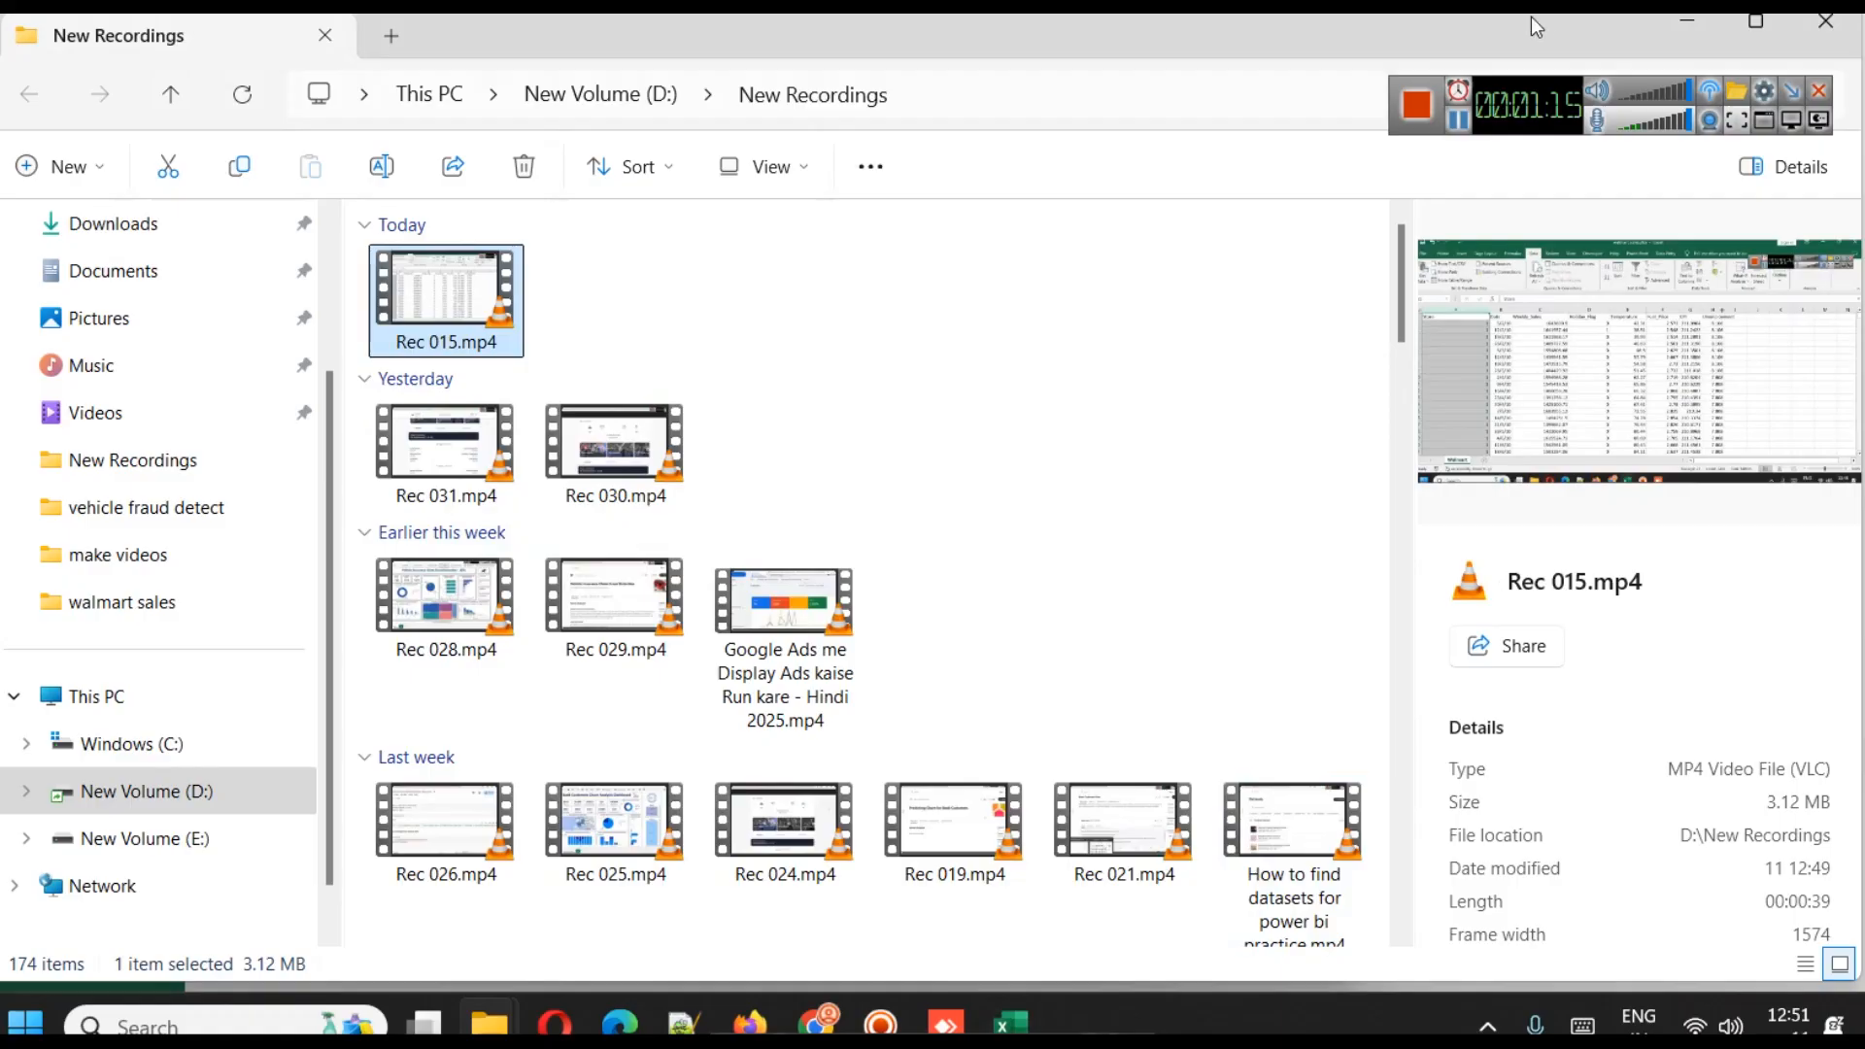
key("alt+Tab")
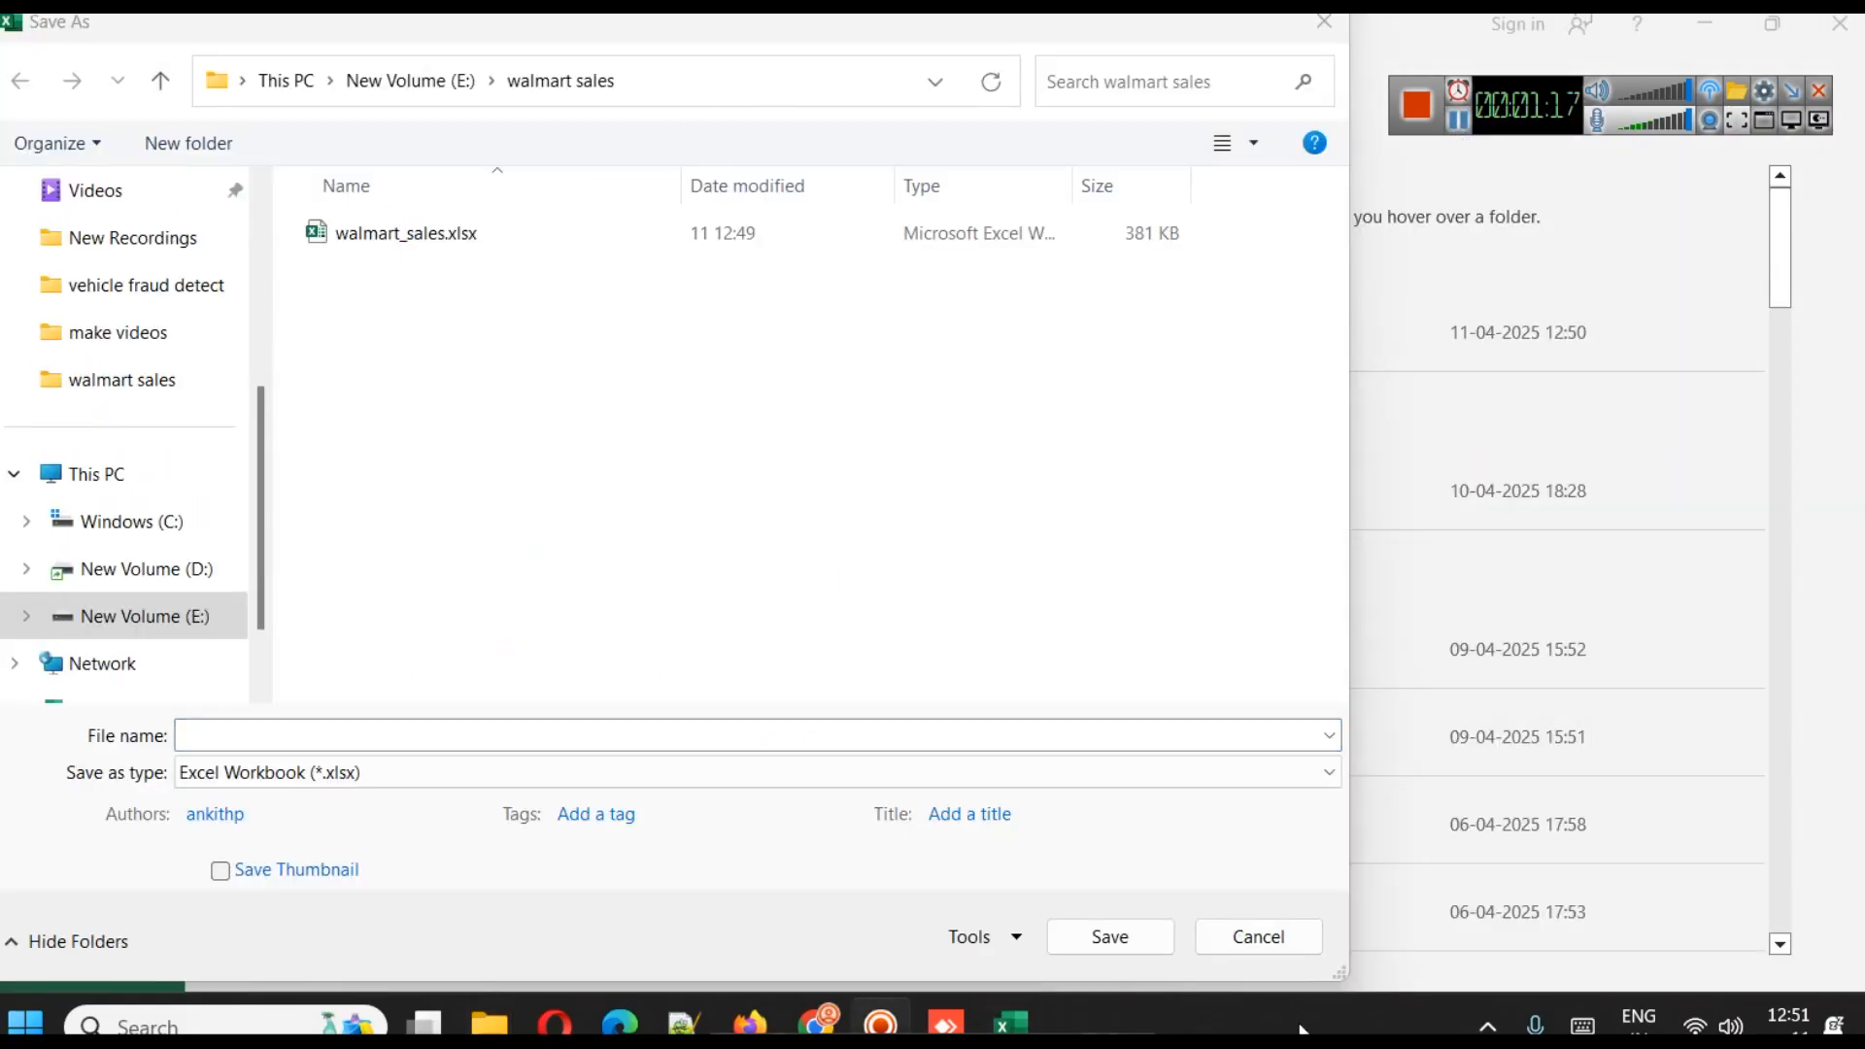
left_click(1257, 952)
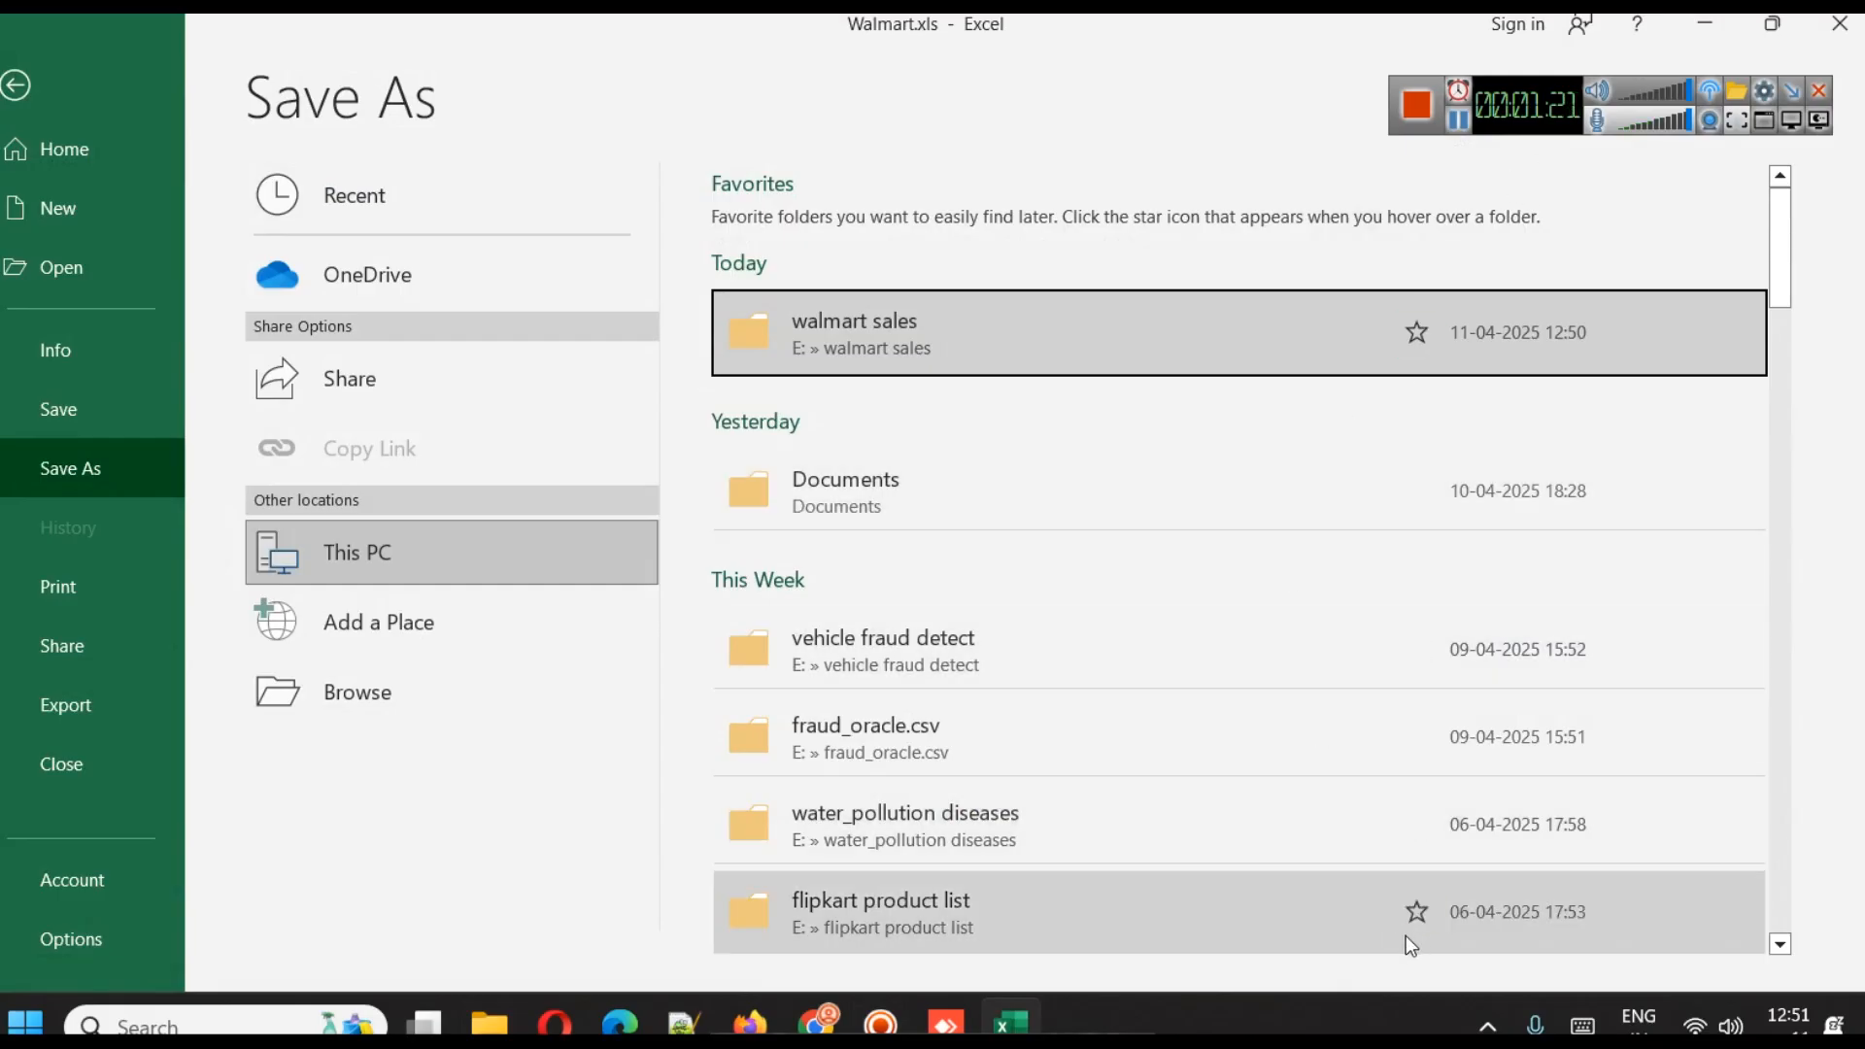
left_click(818, 1022)
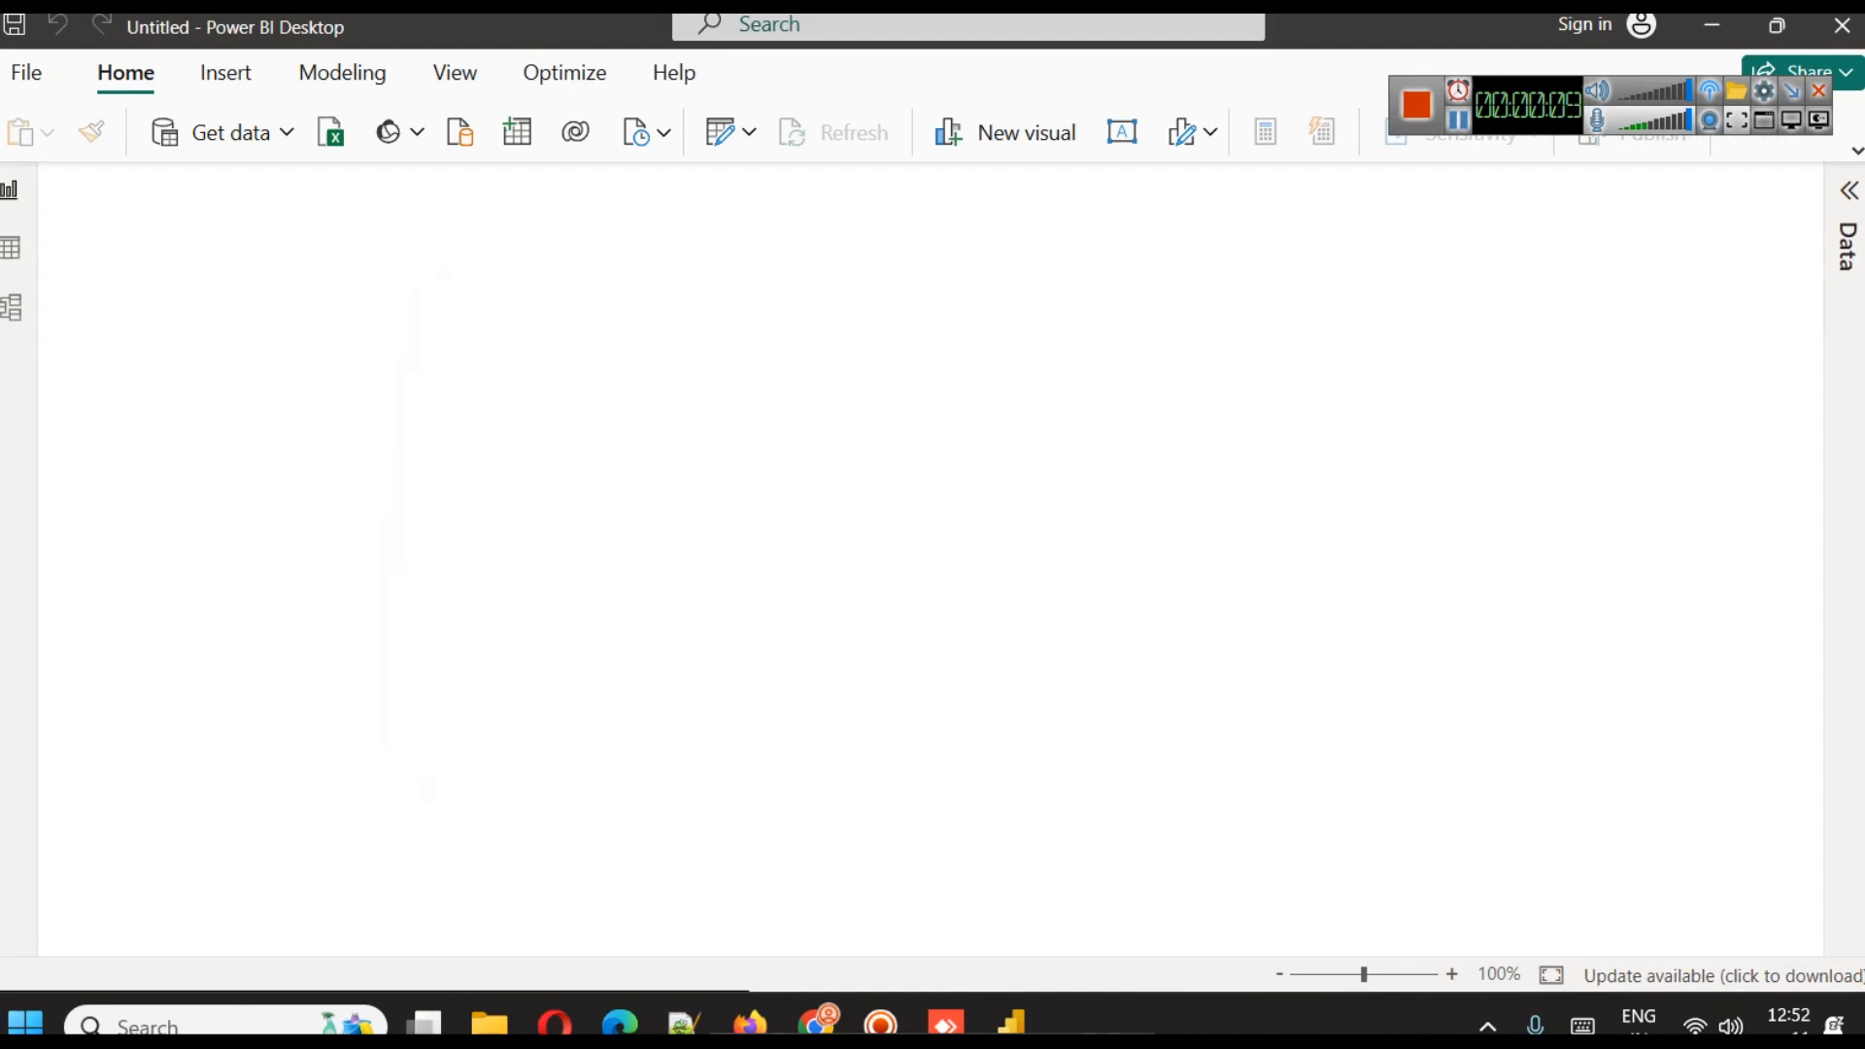
Switch to Power BI Desktop and dismiss its start screen to reach the blank report
left_click(1323, 653)
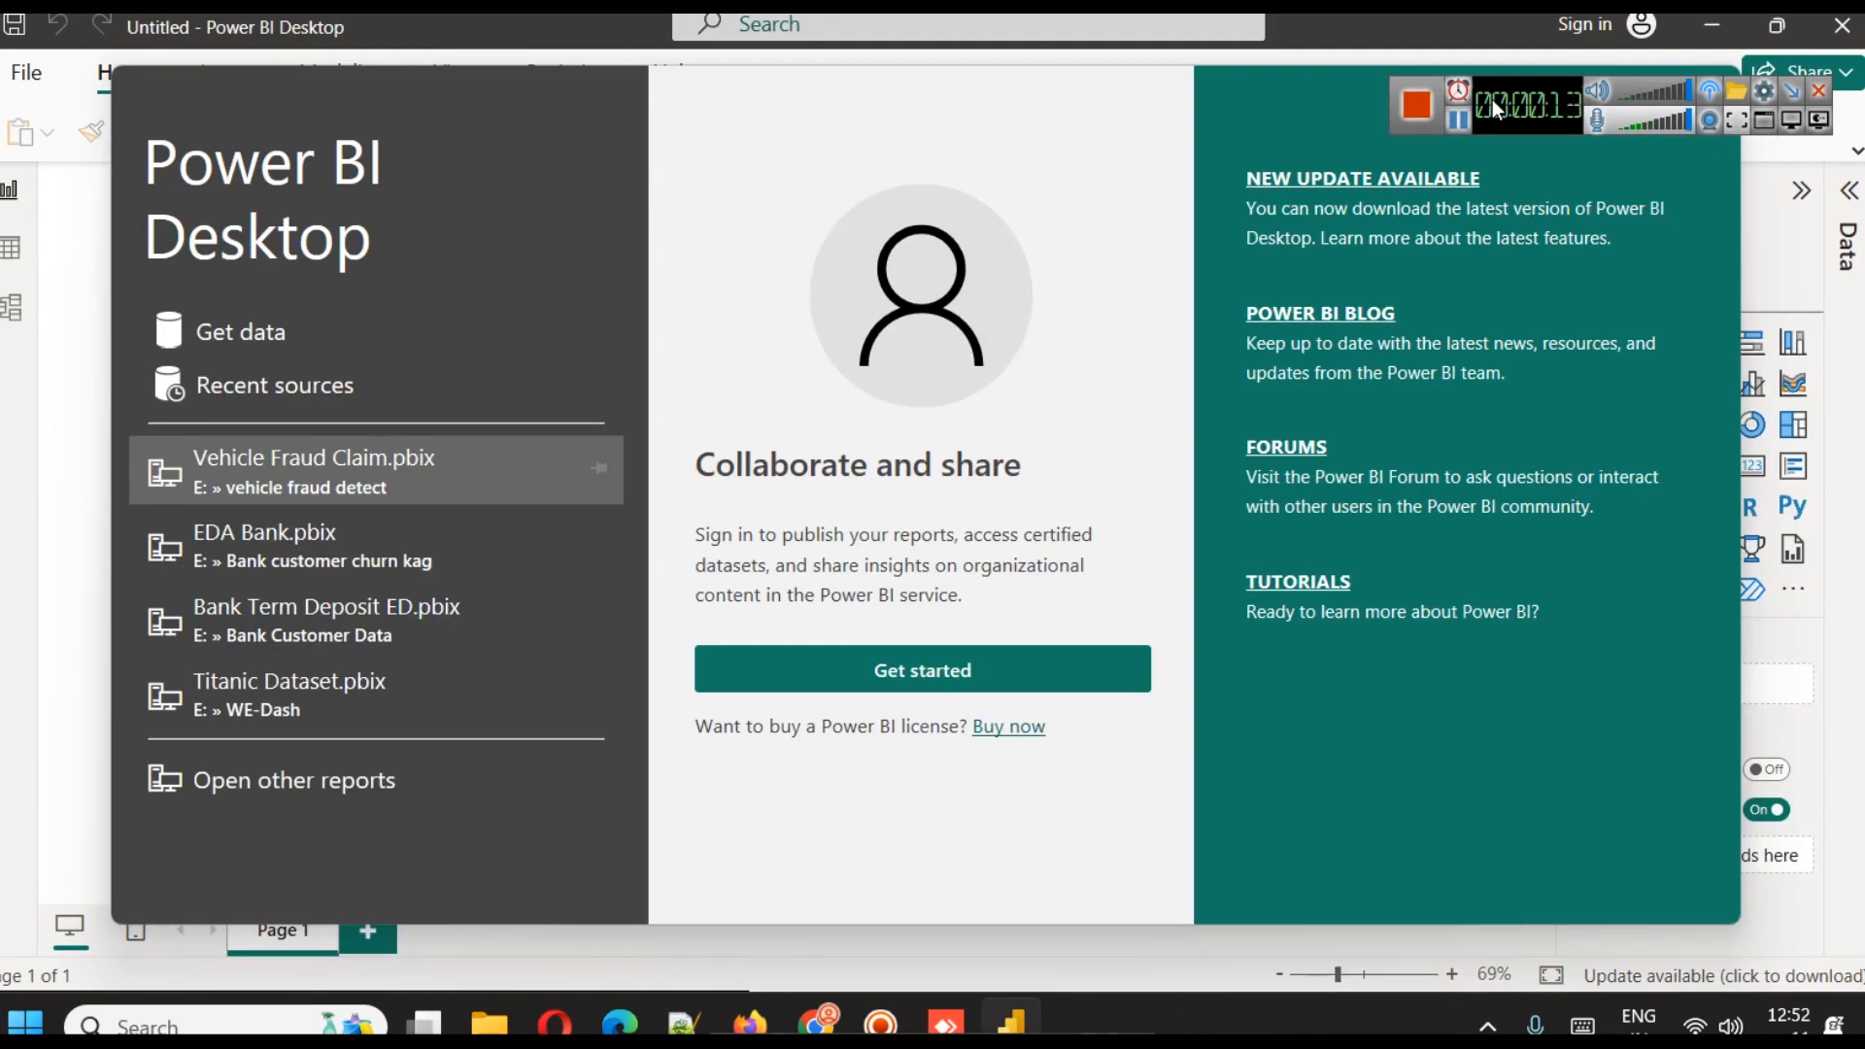
left_click_drag(1492, 99, 1498, 126)
left_click(1714, 86)
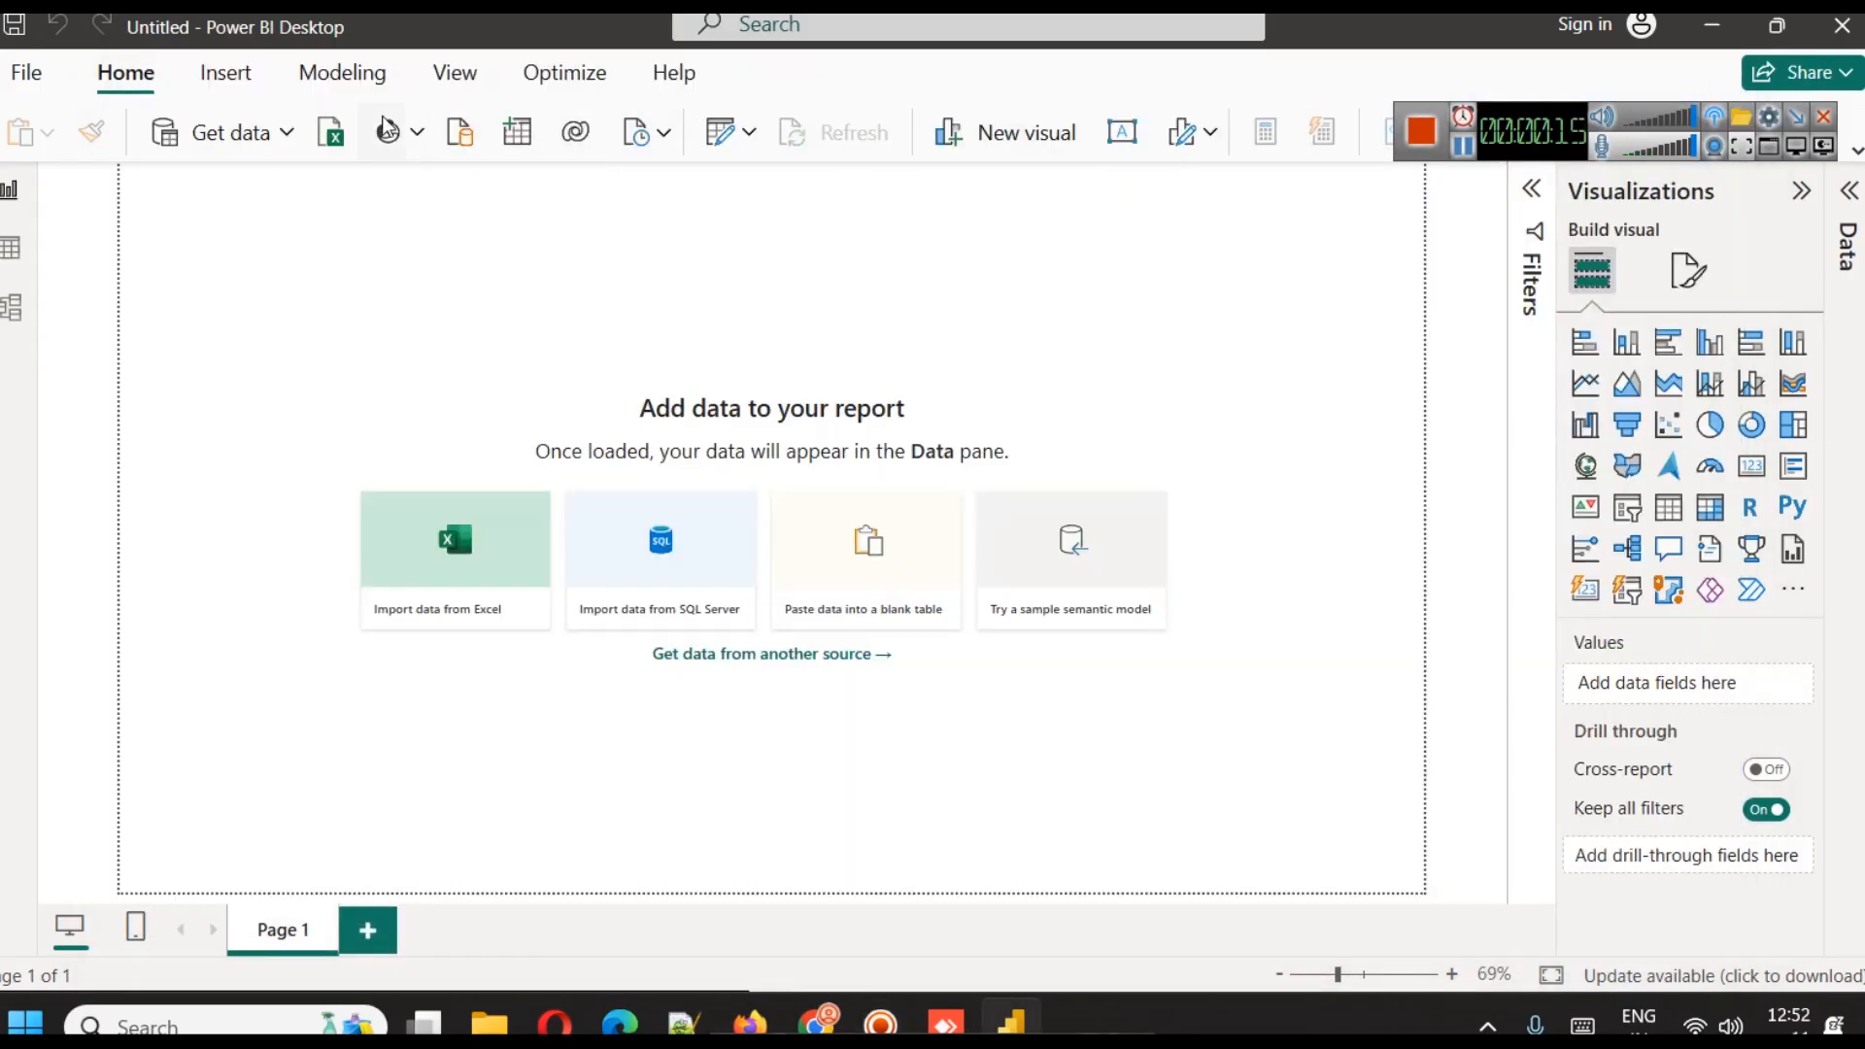
Connect to the Excel workbook walmart_sales.xlsx in the walmart sales folder on New Volume (E:) as the report's data source
left_click(273, 128)
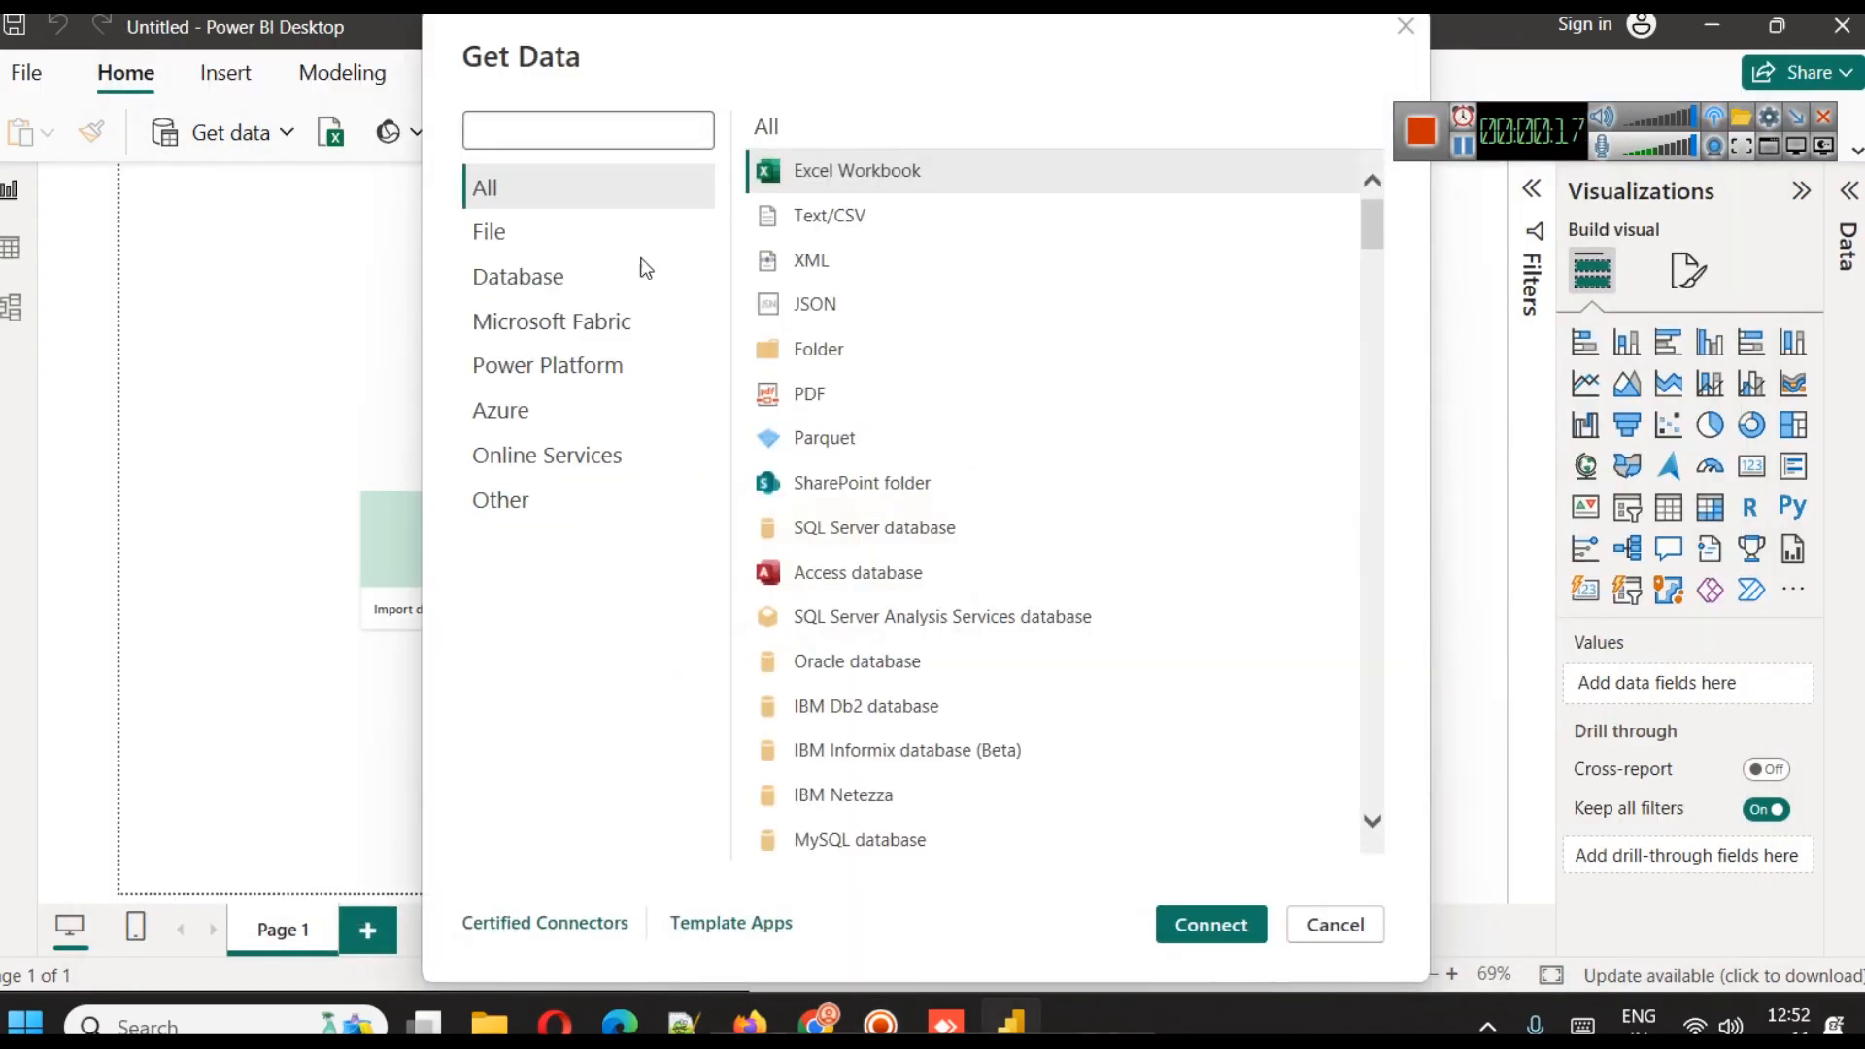
left_click(847, 173)
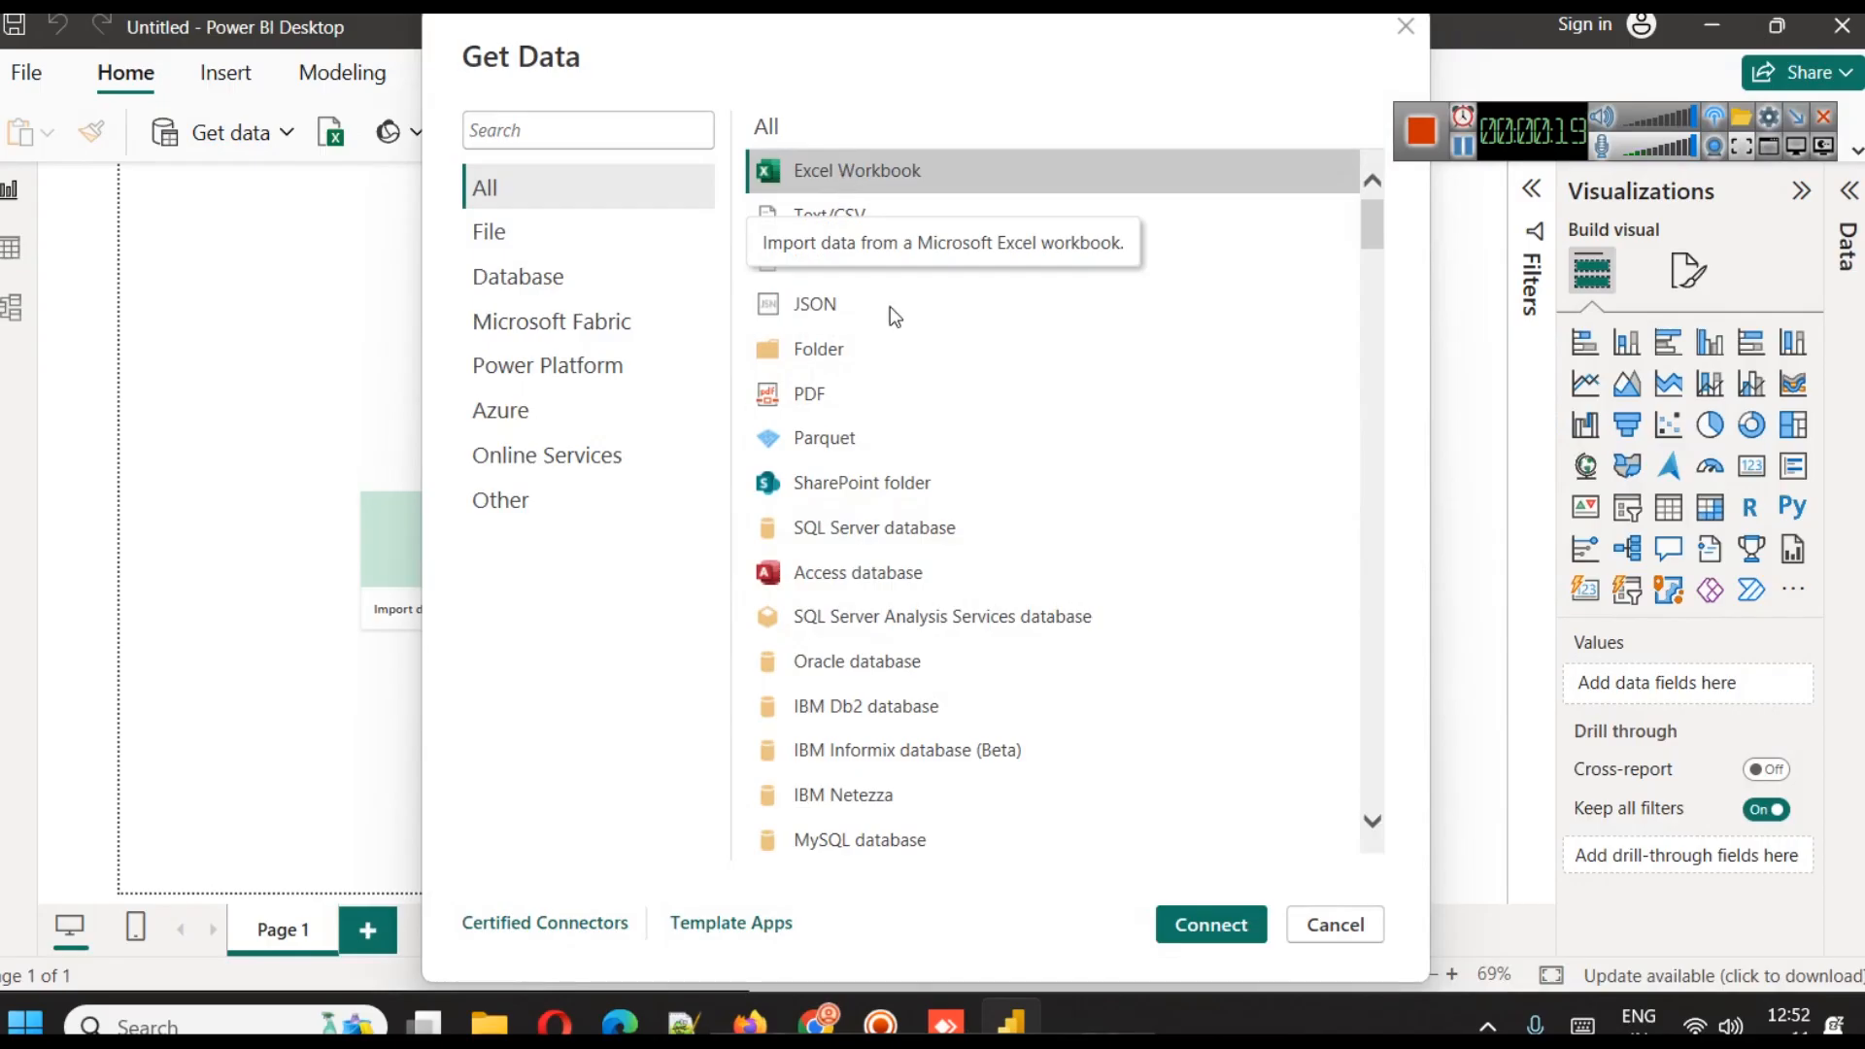
left_click(1244, 926)
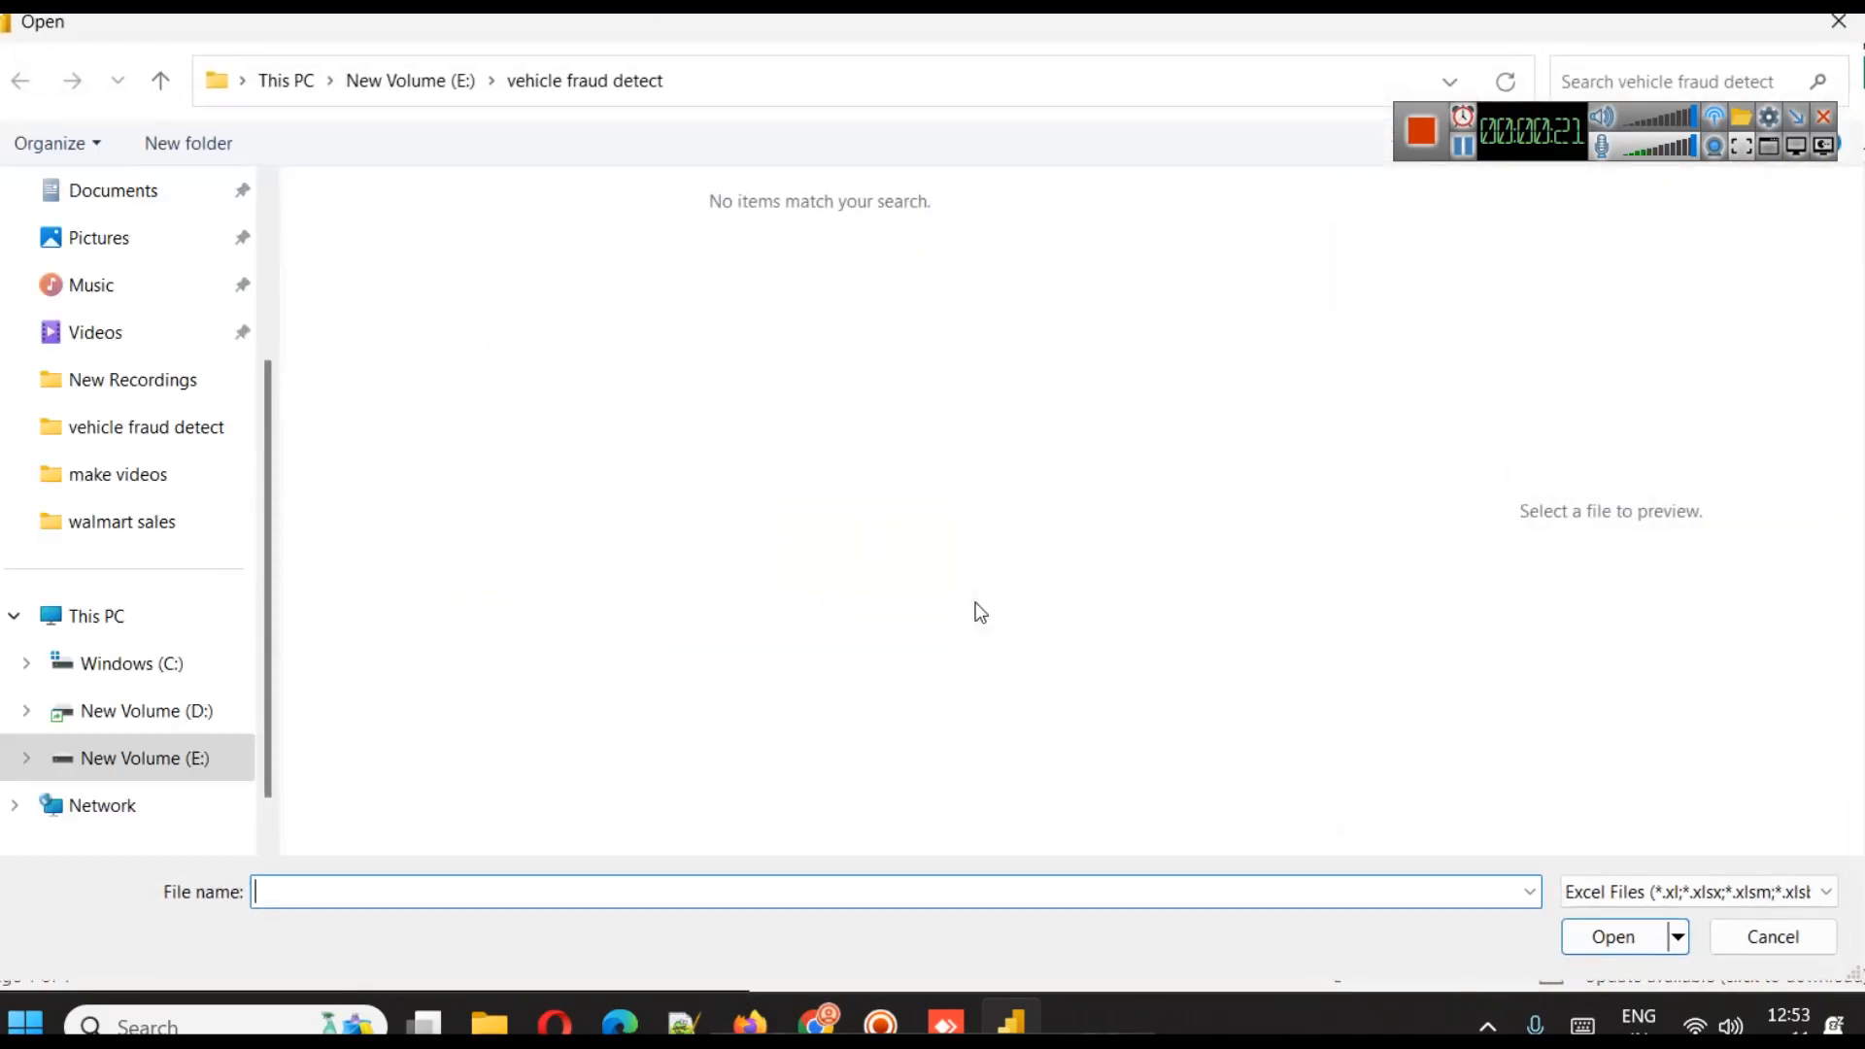
left_click(392, 81)
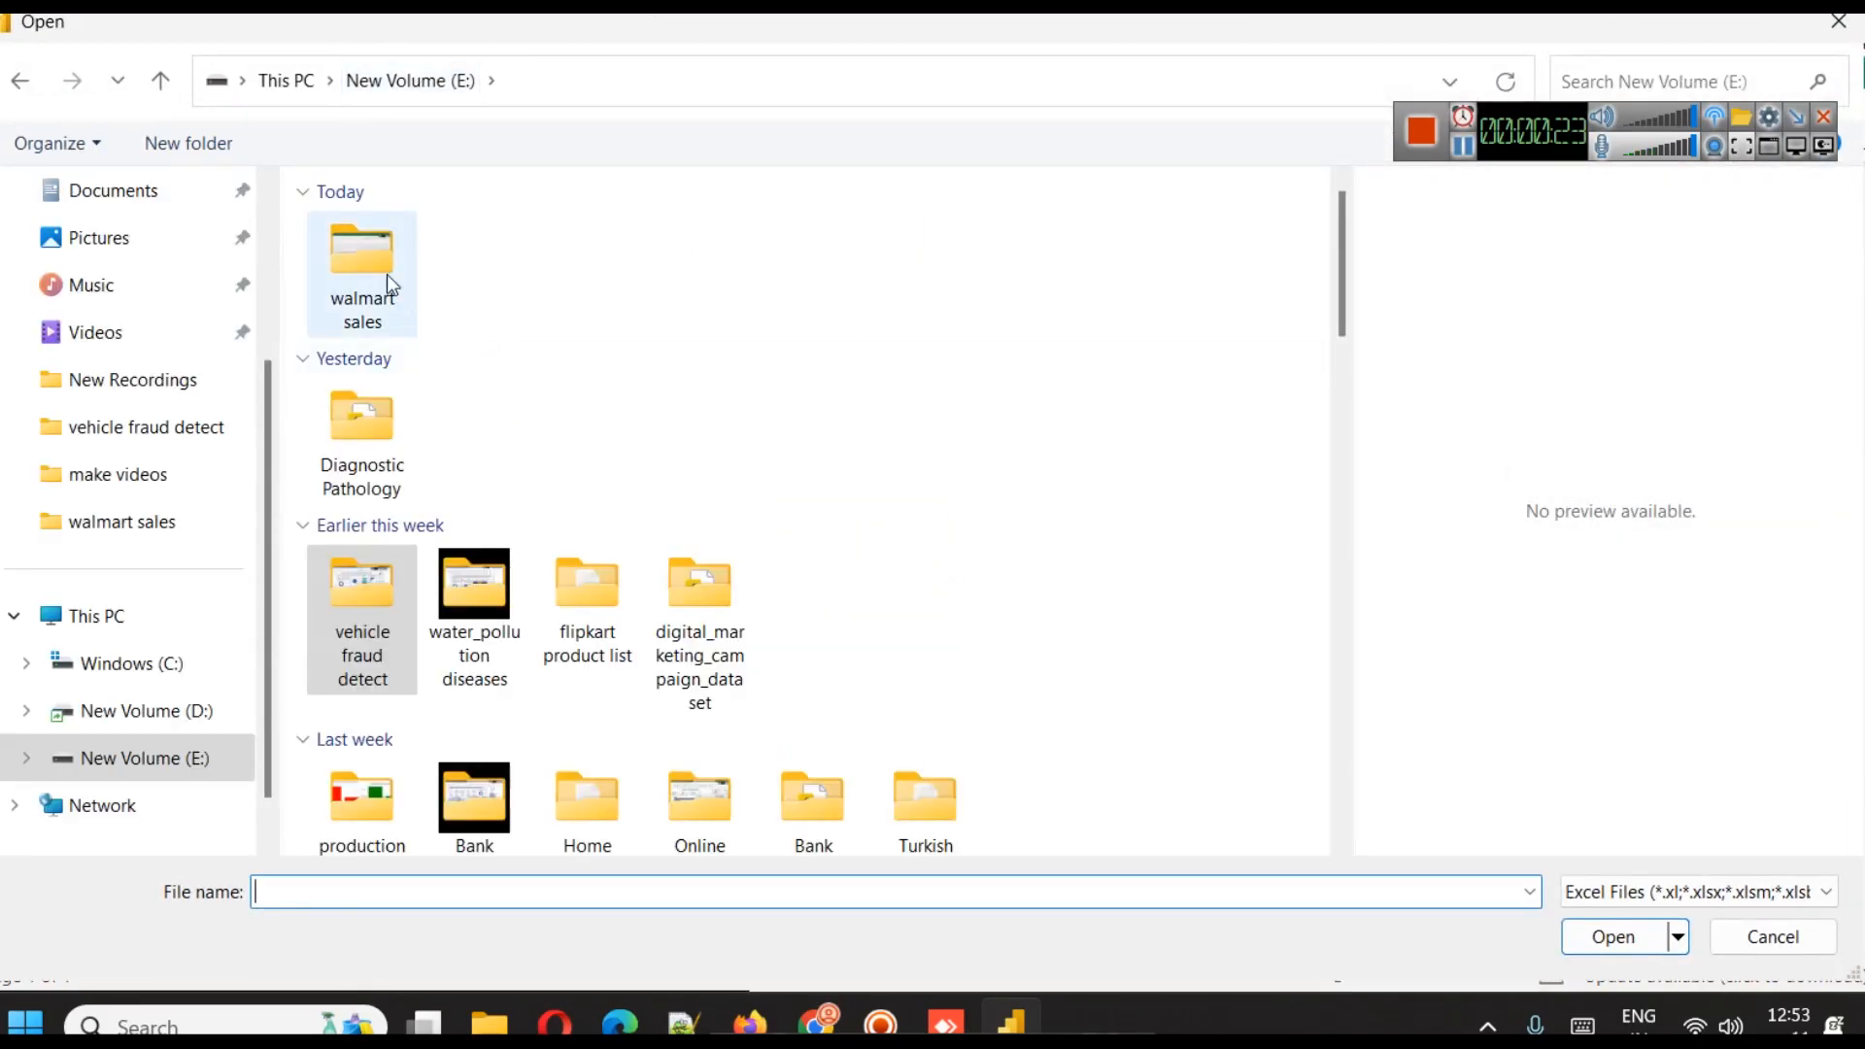
double_click(365, 254)
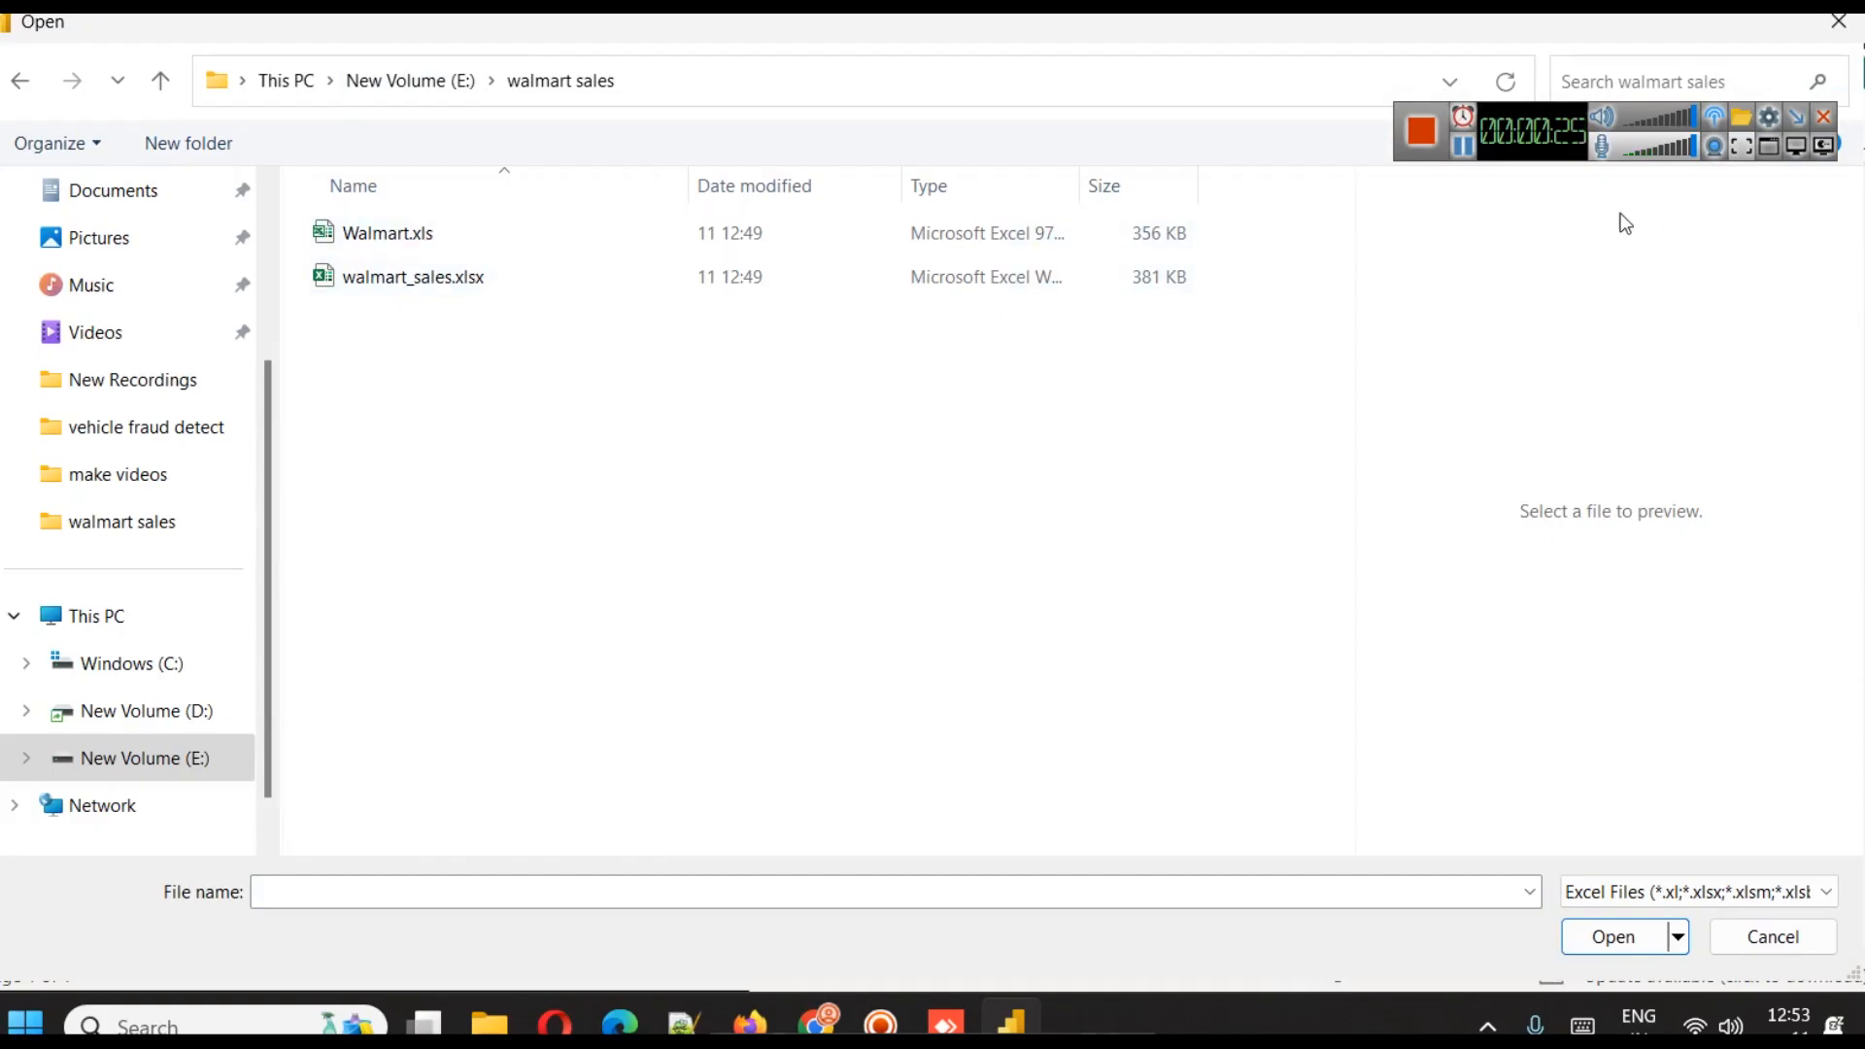
left_click(1469, 153)
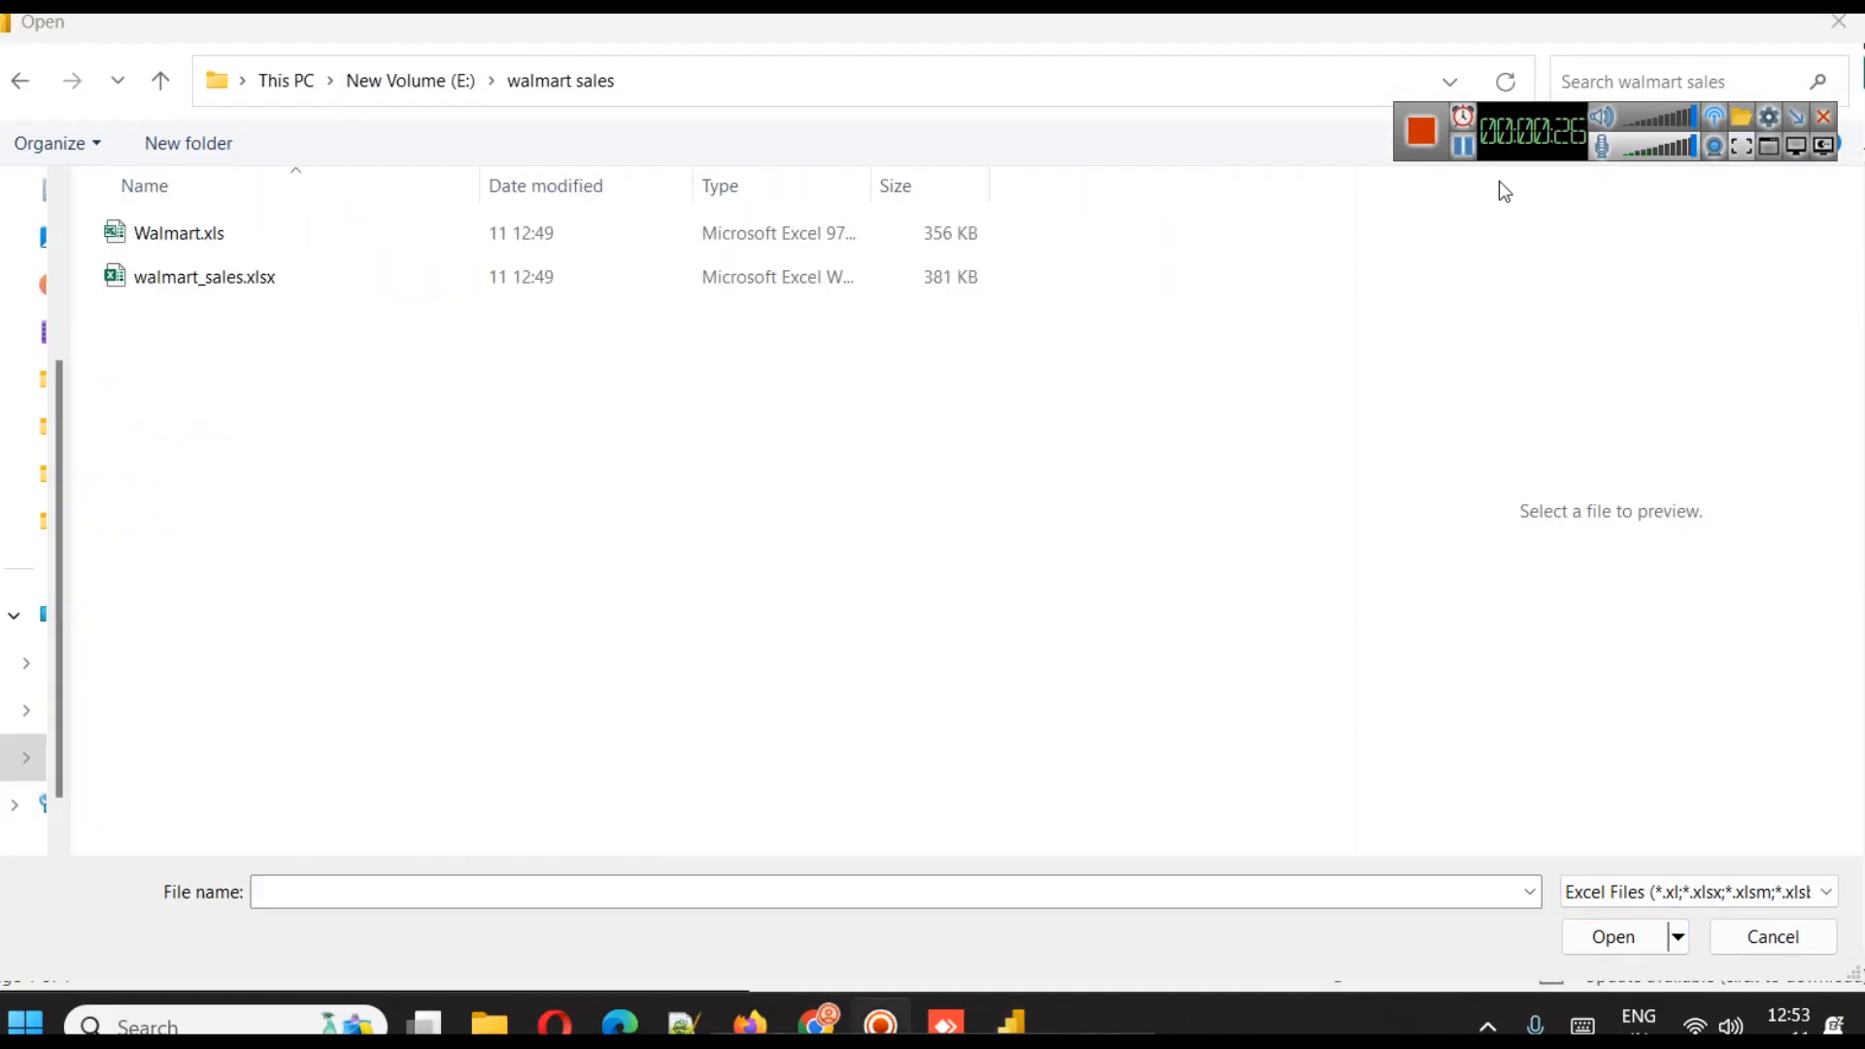
left_click(257, 279)
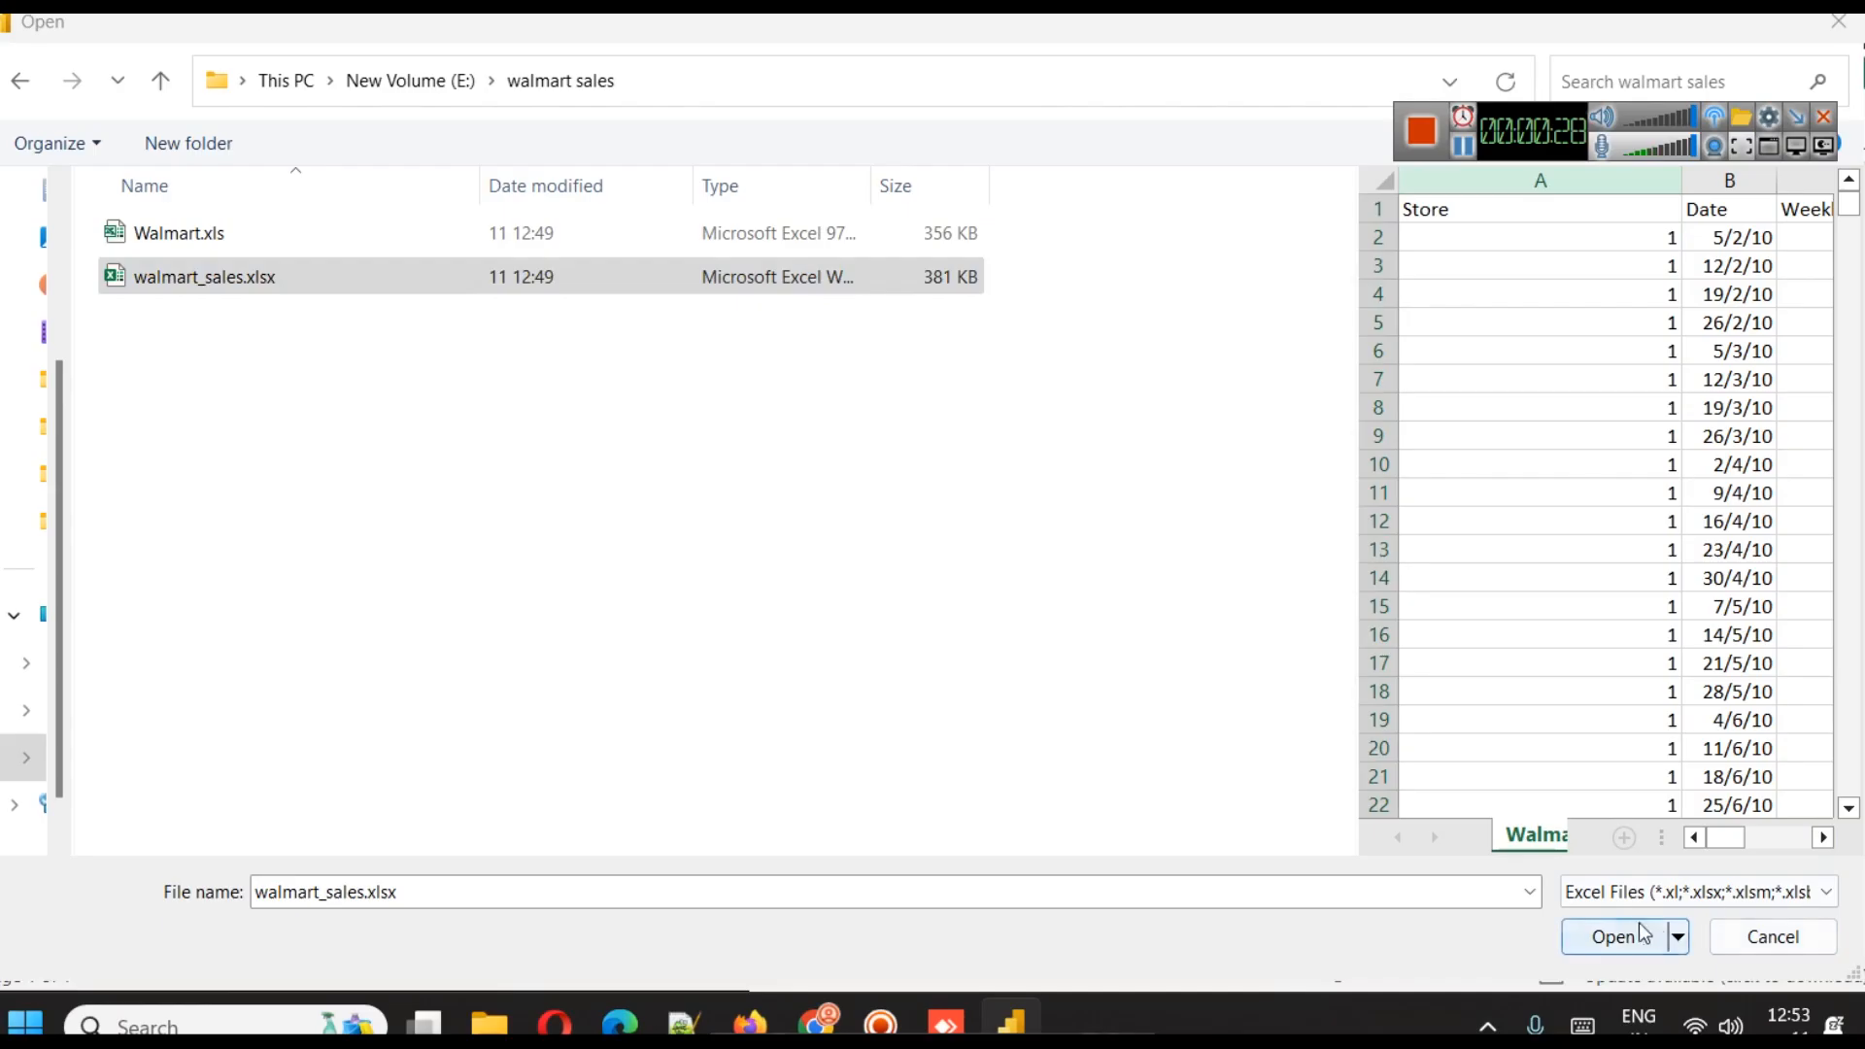
left_click(1613, 936)
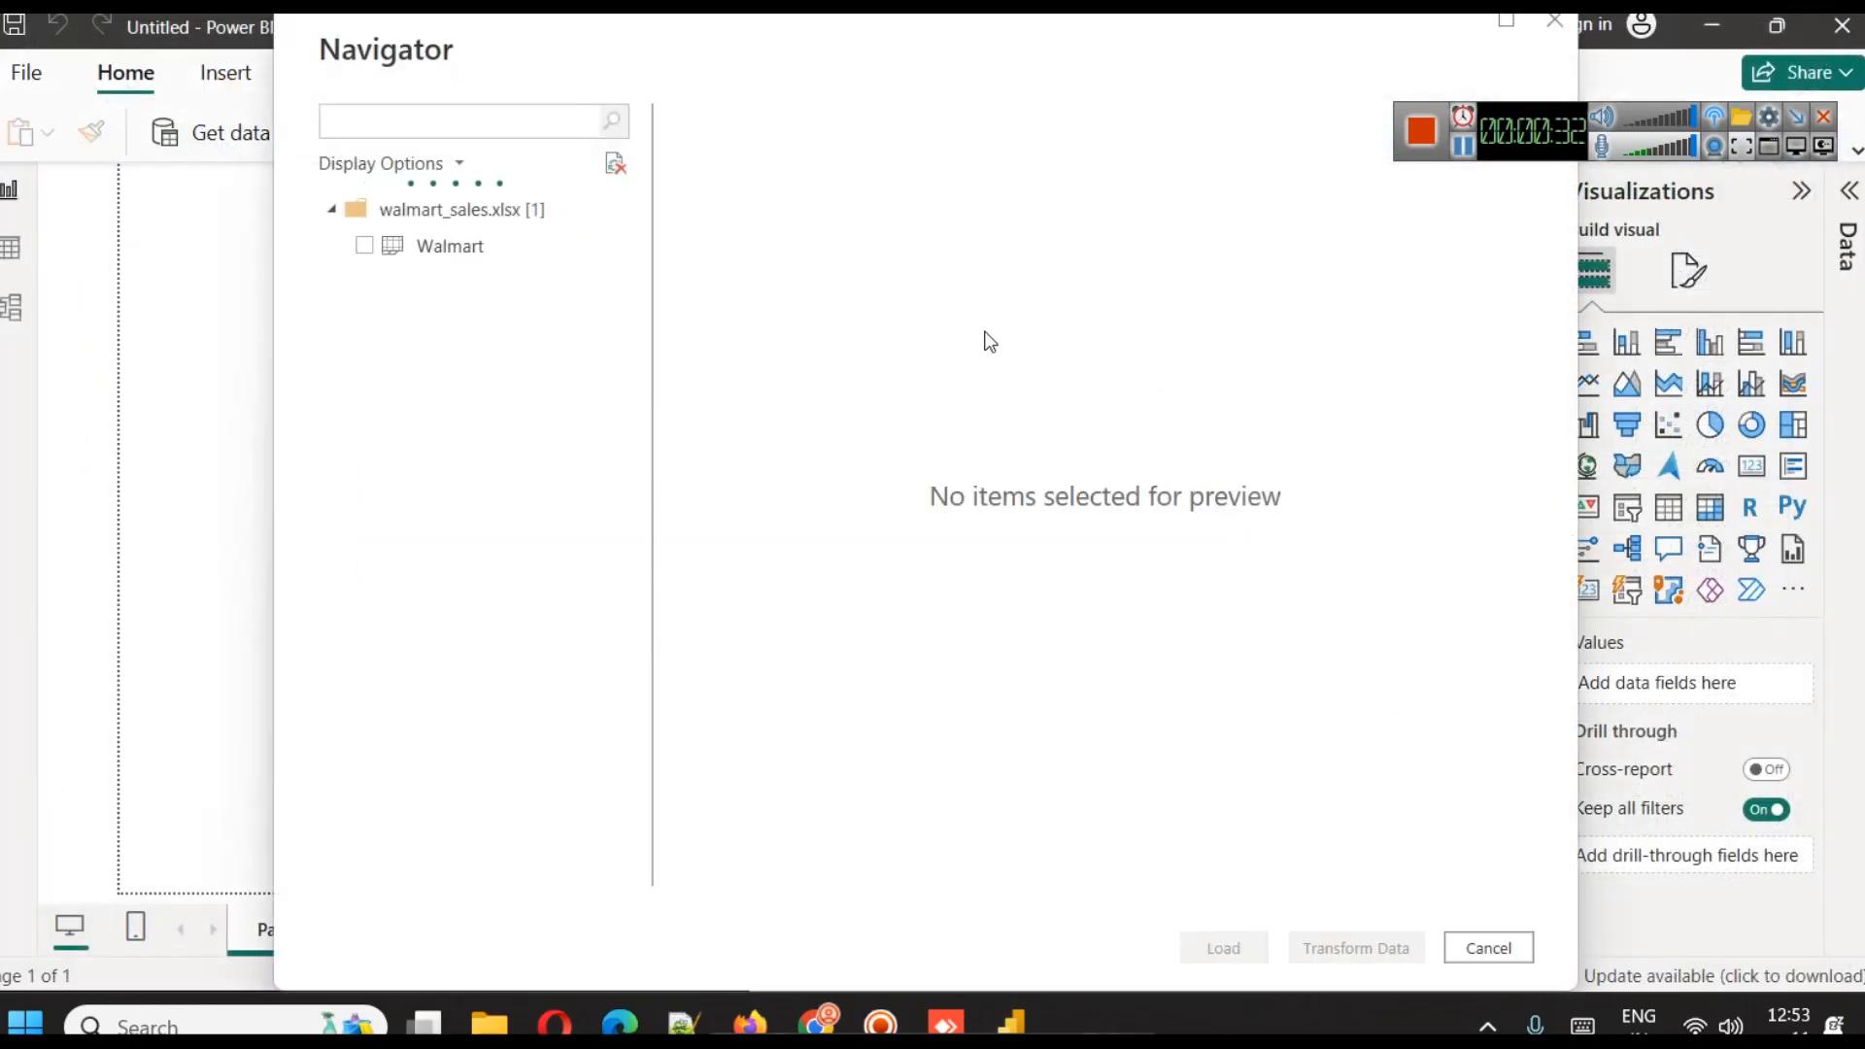
Preview all columns of the Walmart sheet and load it into the report
left_click(364, 246)
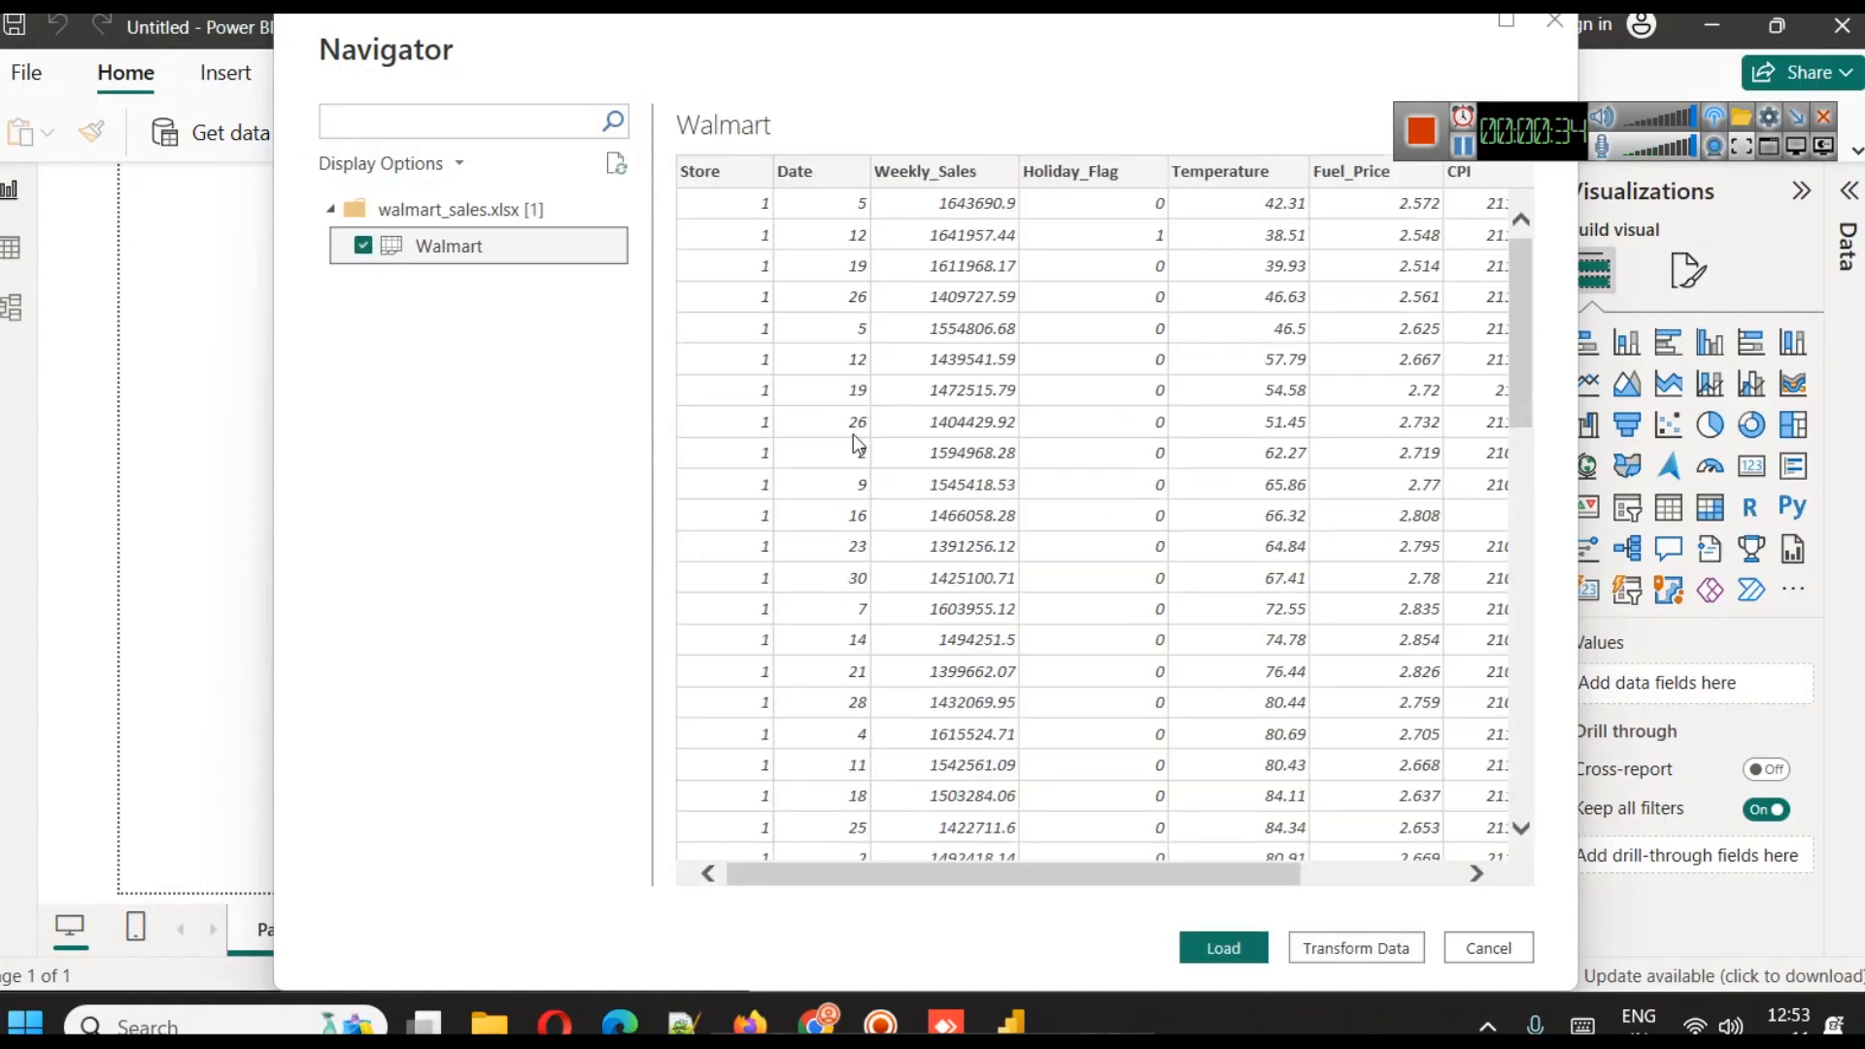
left_click_drag(1525, 136, 1527, 78)
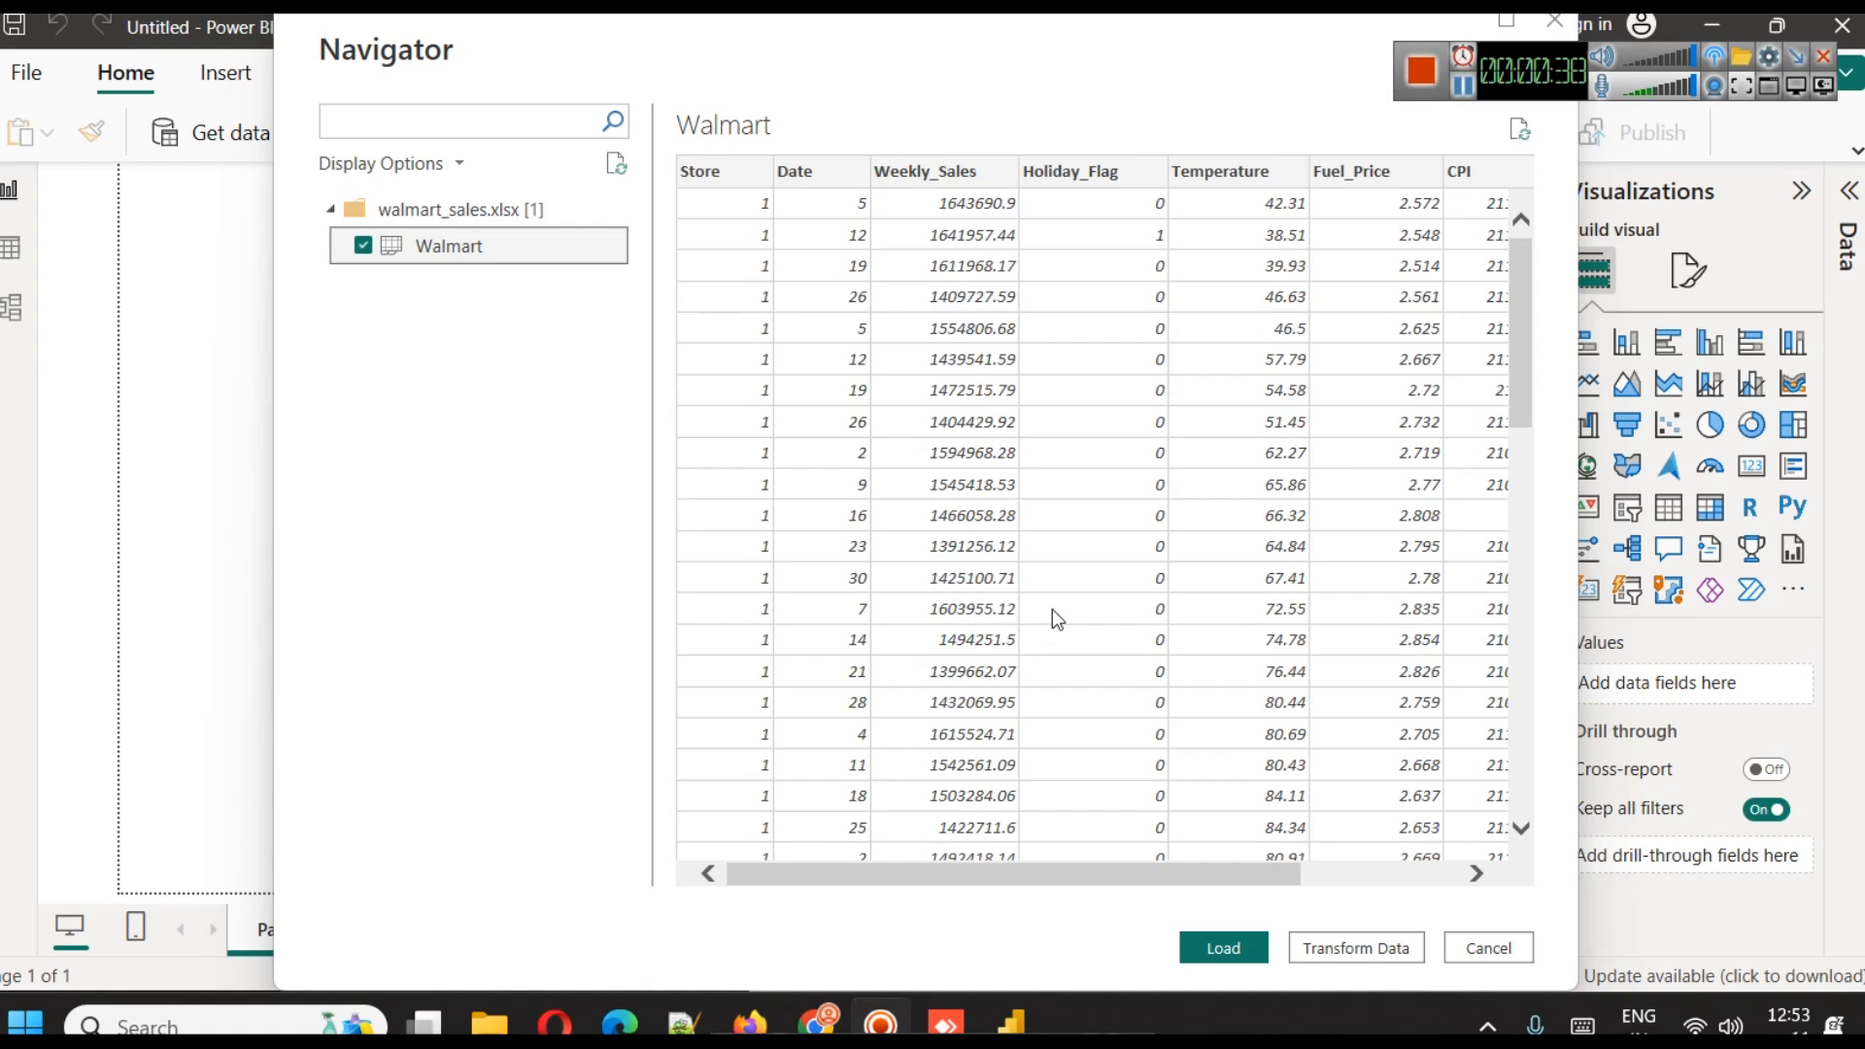
left_click_drag(1012, 873, 1343, 858)
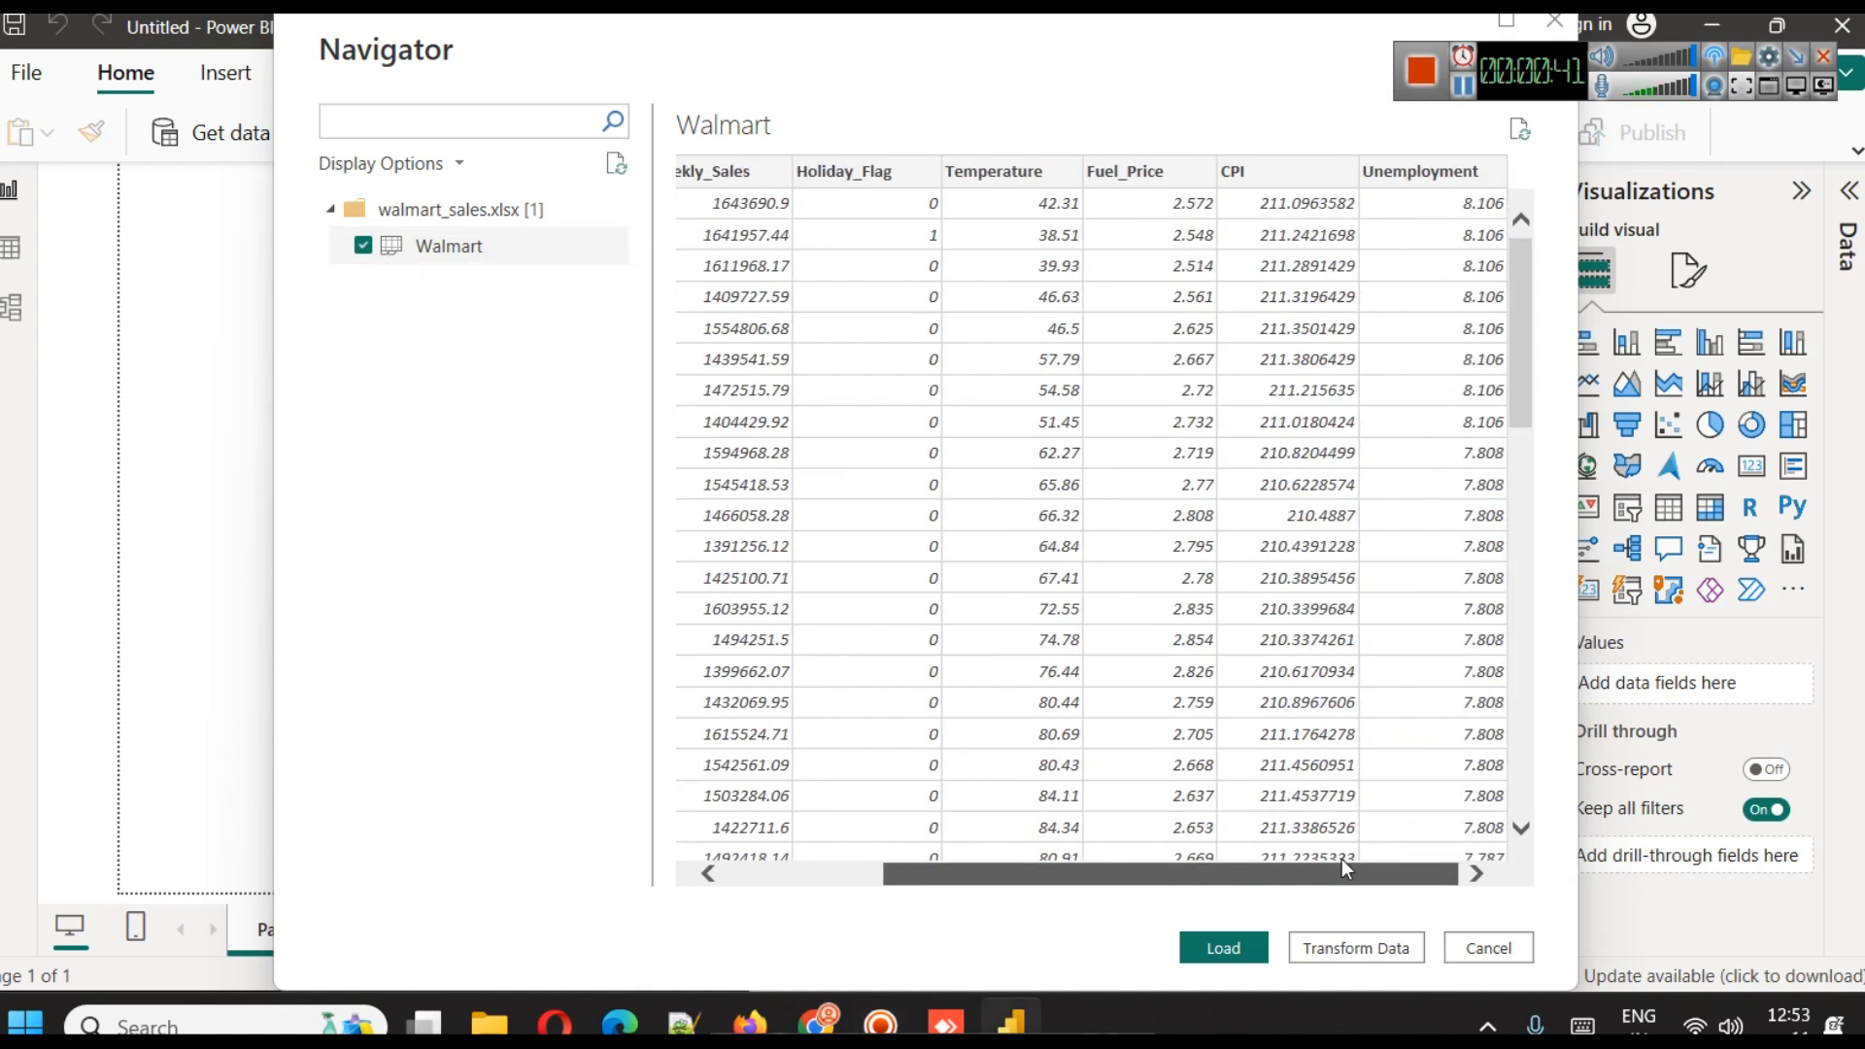
left_click(1232, 944)
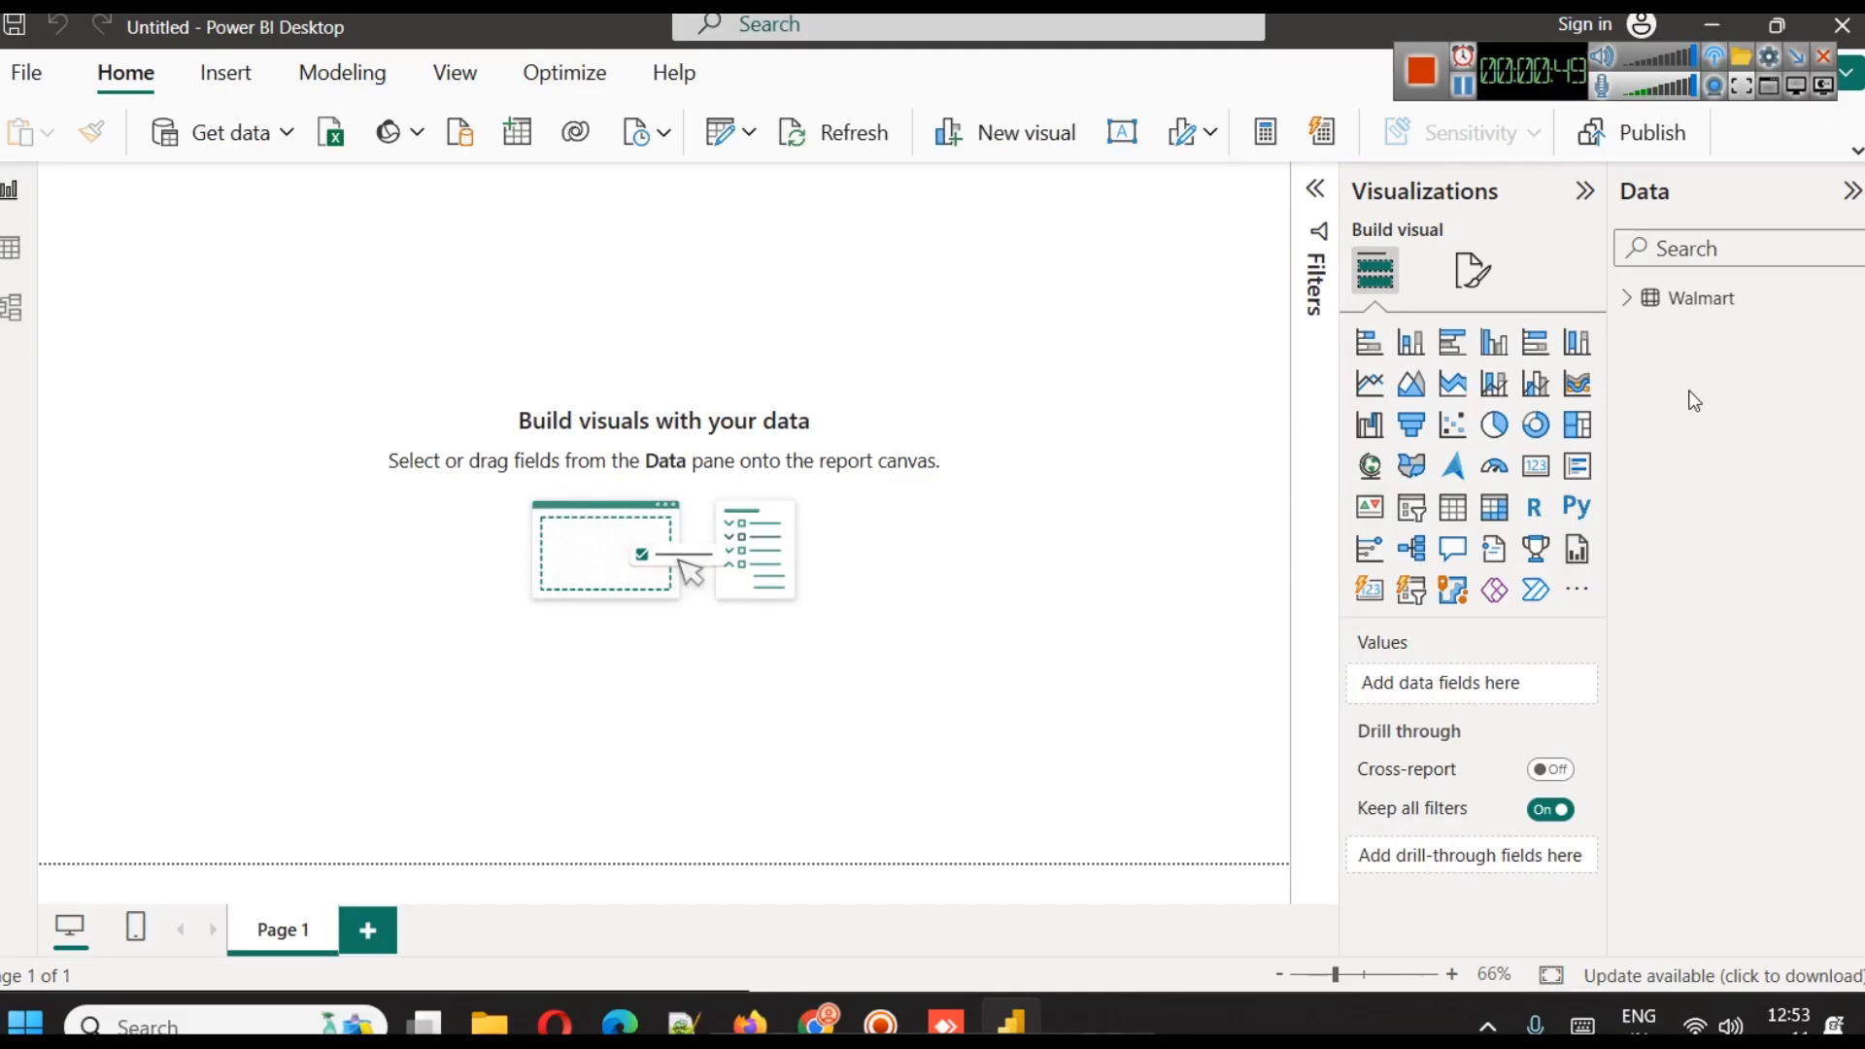
Expand the Walmart table's fields, then insert a text box and resize it into a wide, shallow banner along the page's upper edge
left_click(1623, 307)
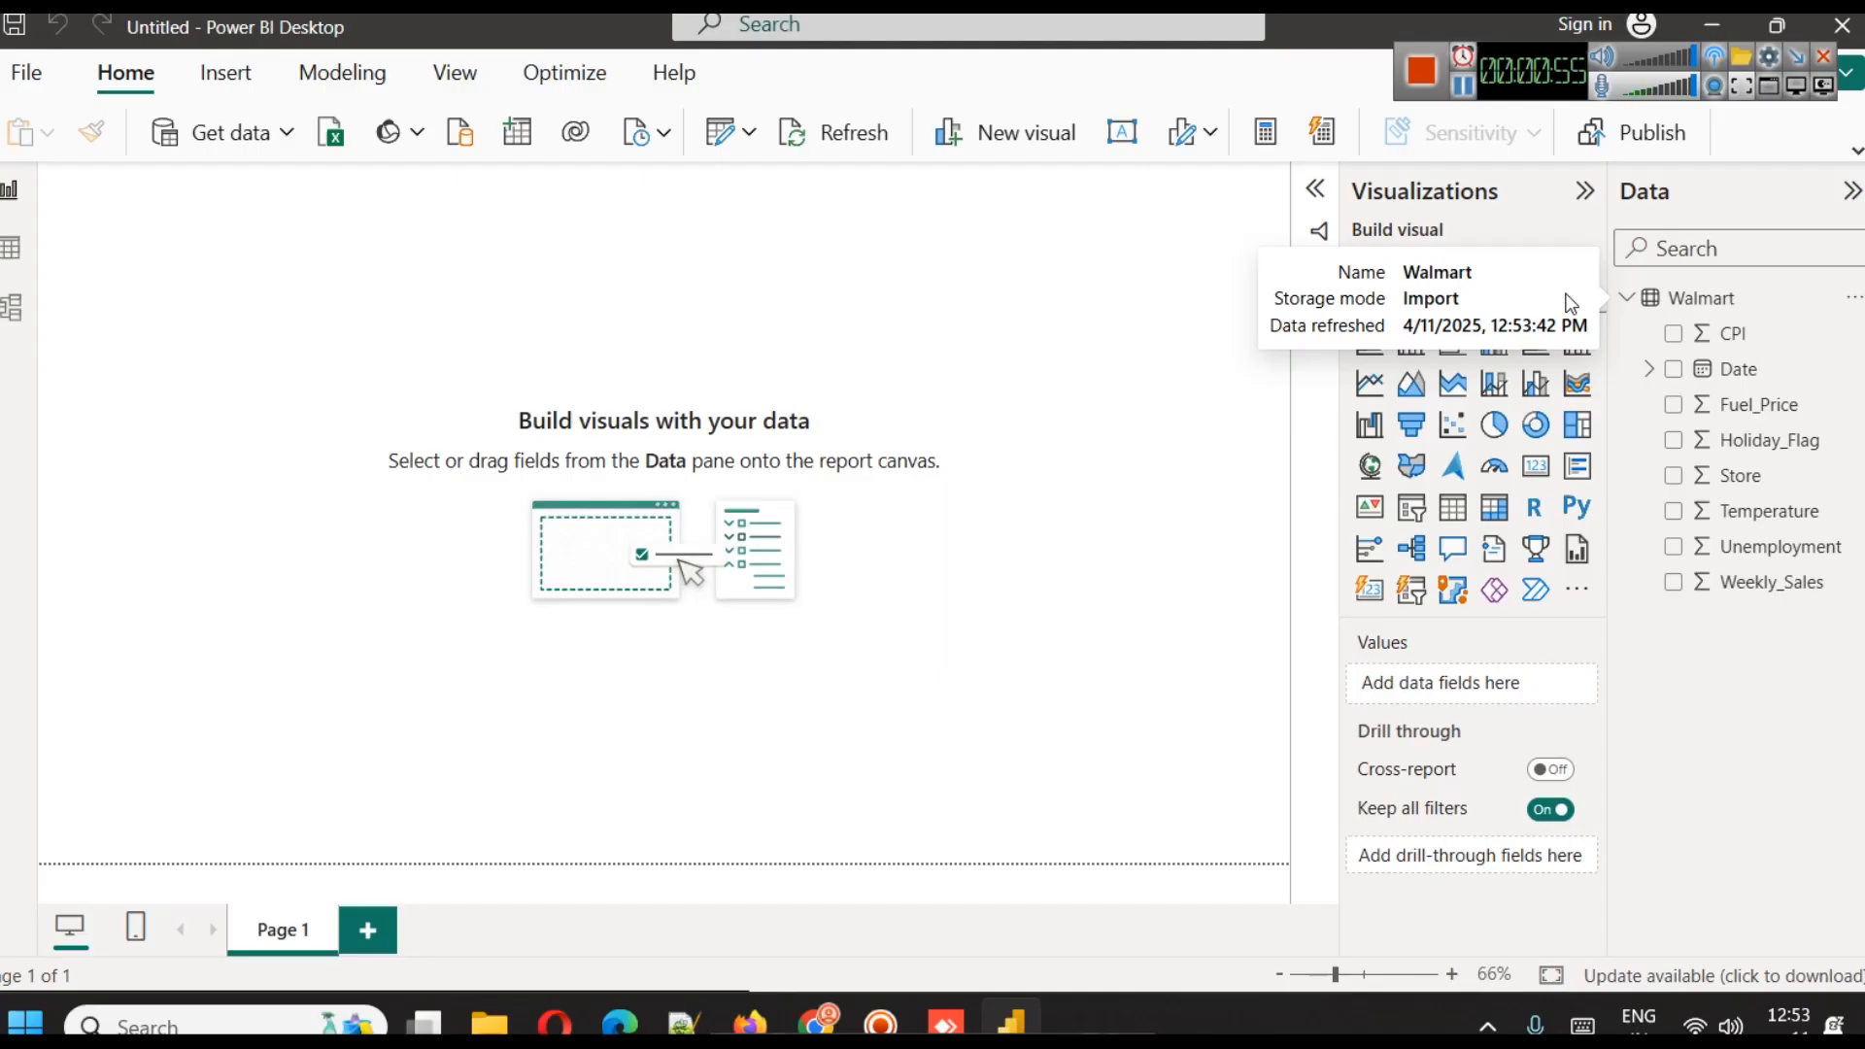
left_click(1855, 155)
left_click(199, 76)
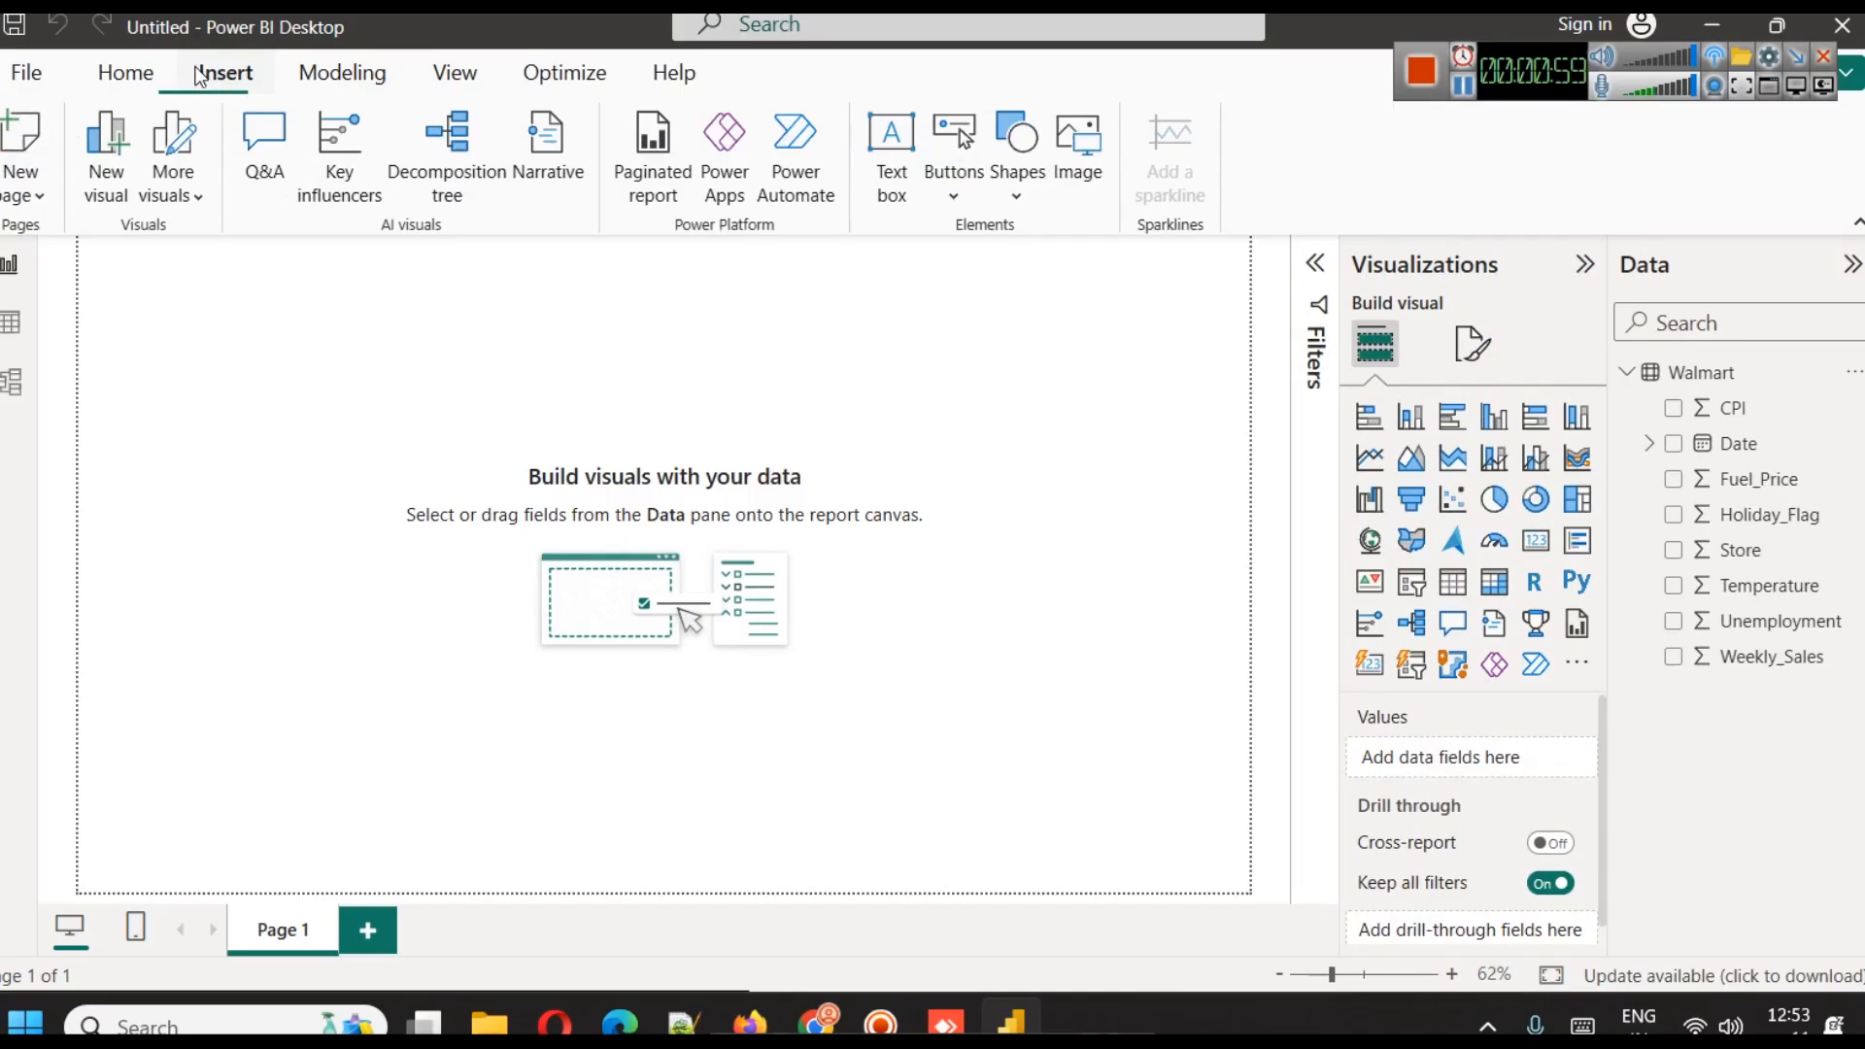
left_click(890, 199)
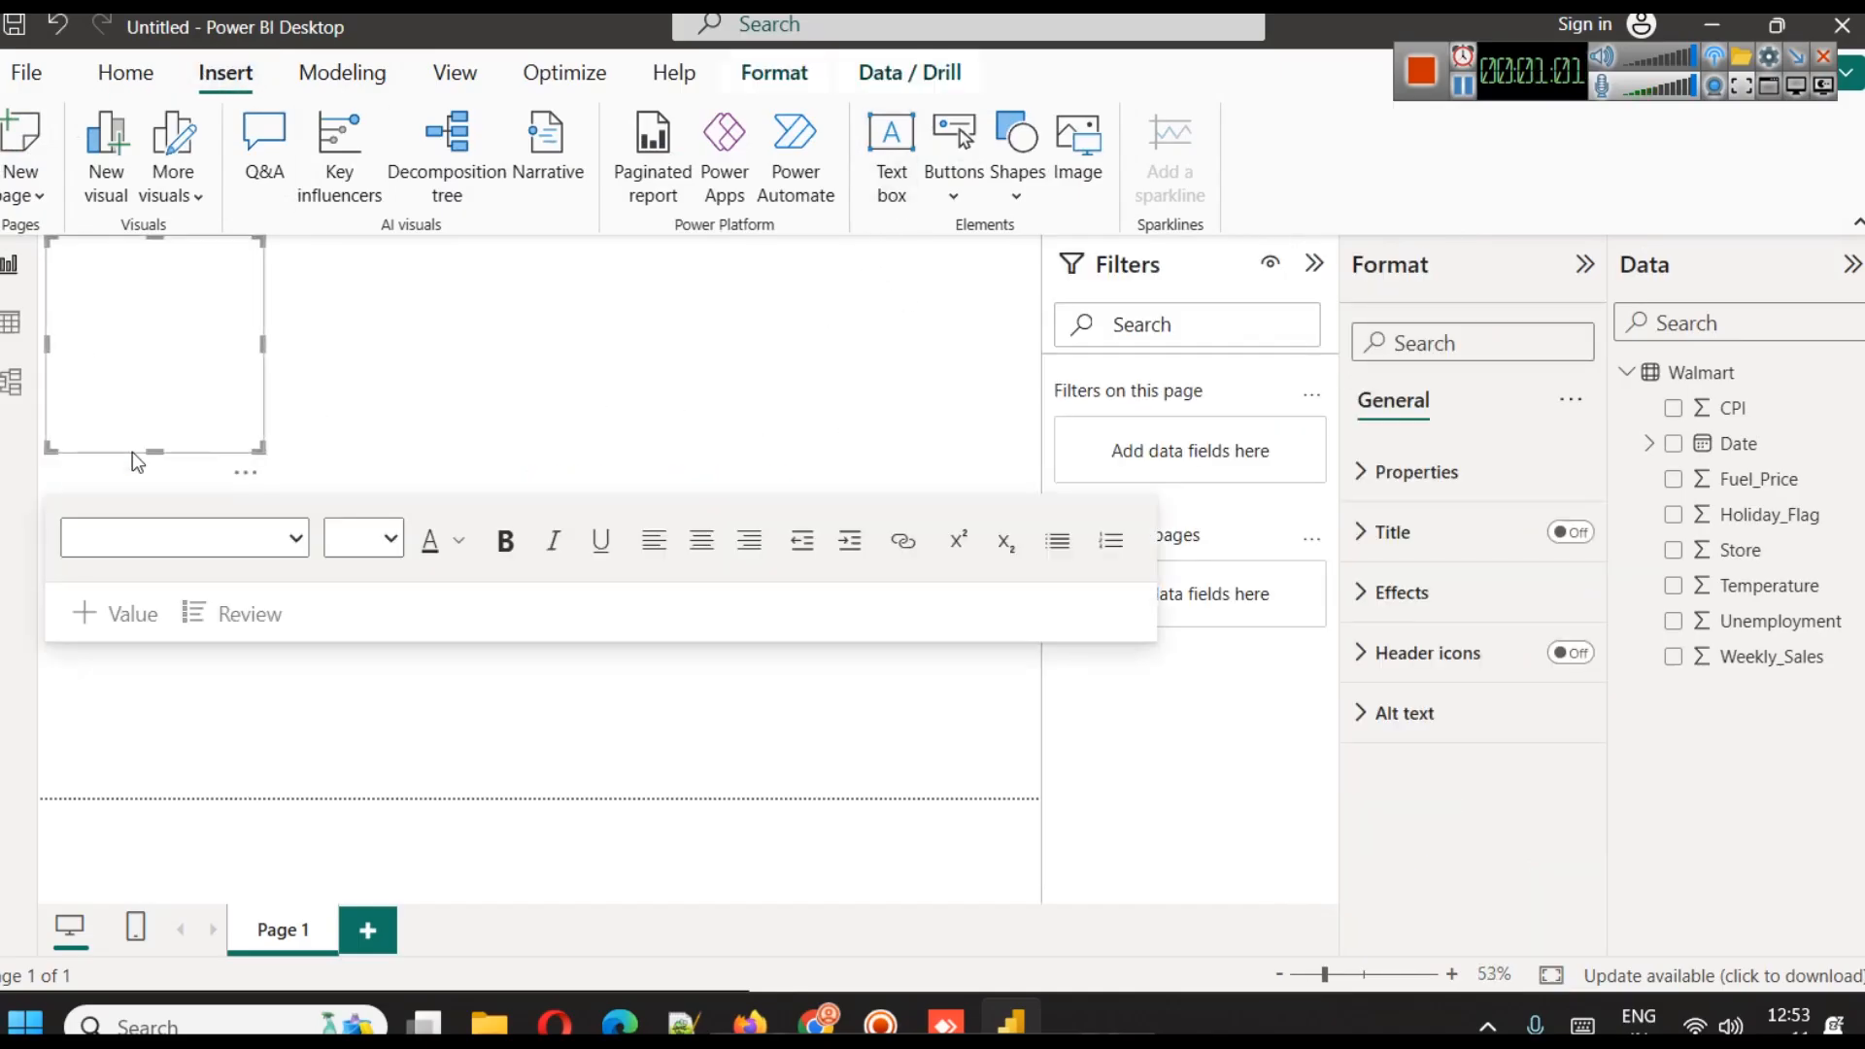
left_click_drag(154, 450, 180, 313)
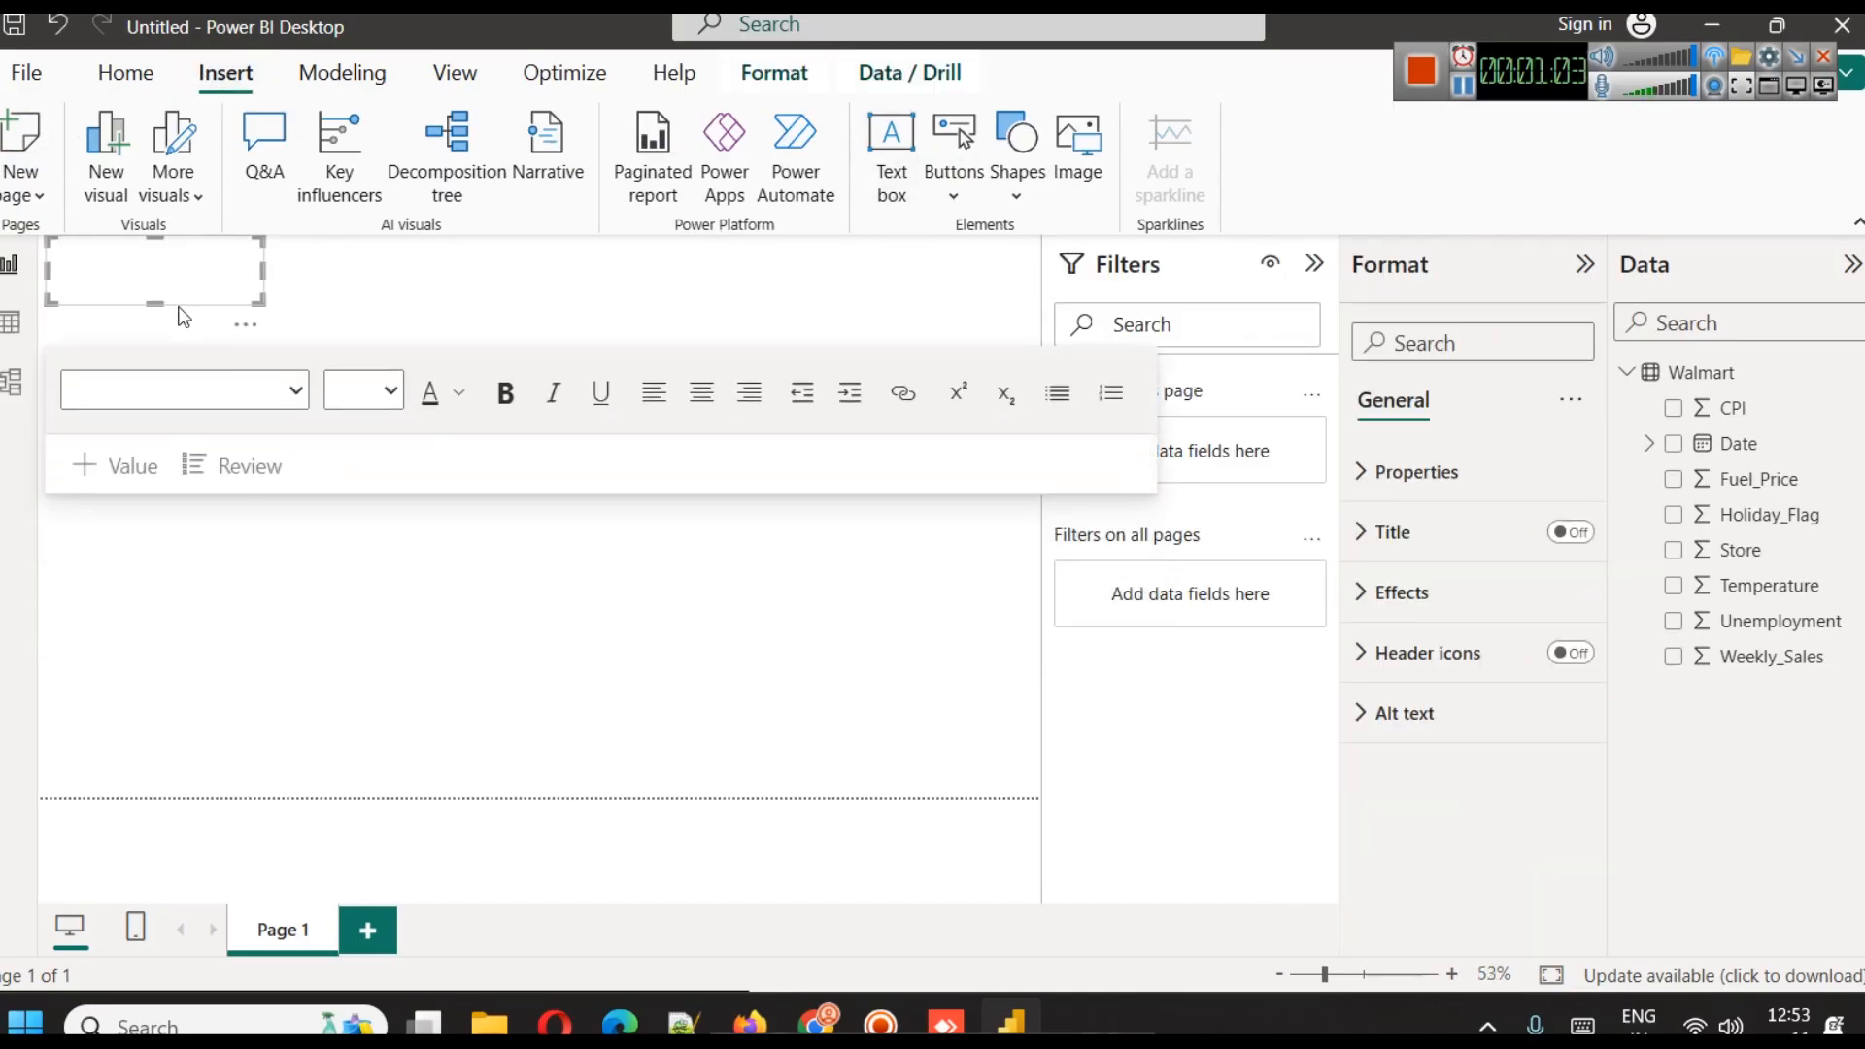
left_click_drag(265, 271, 865, 358)
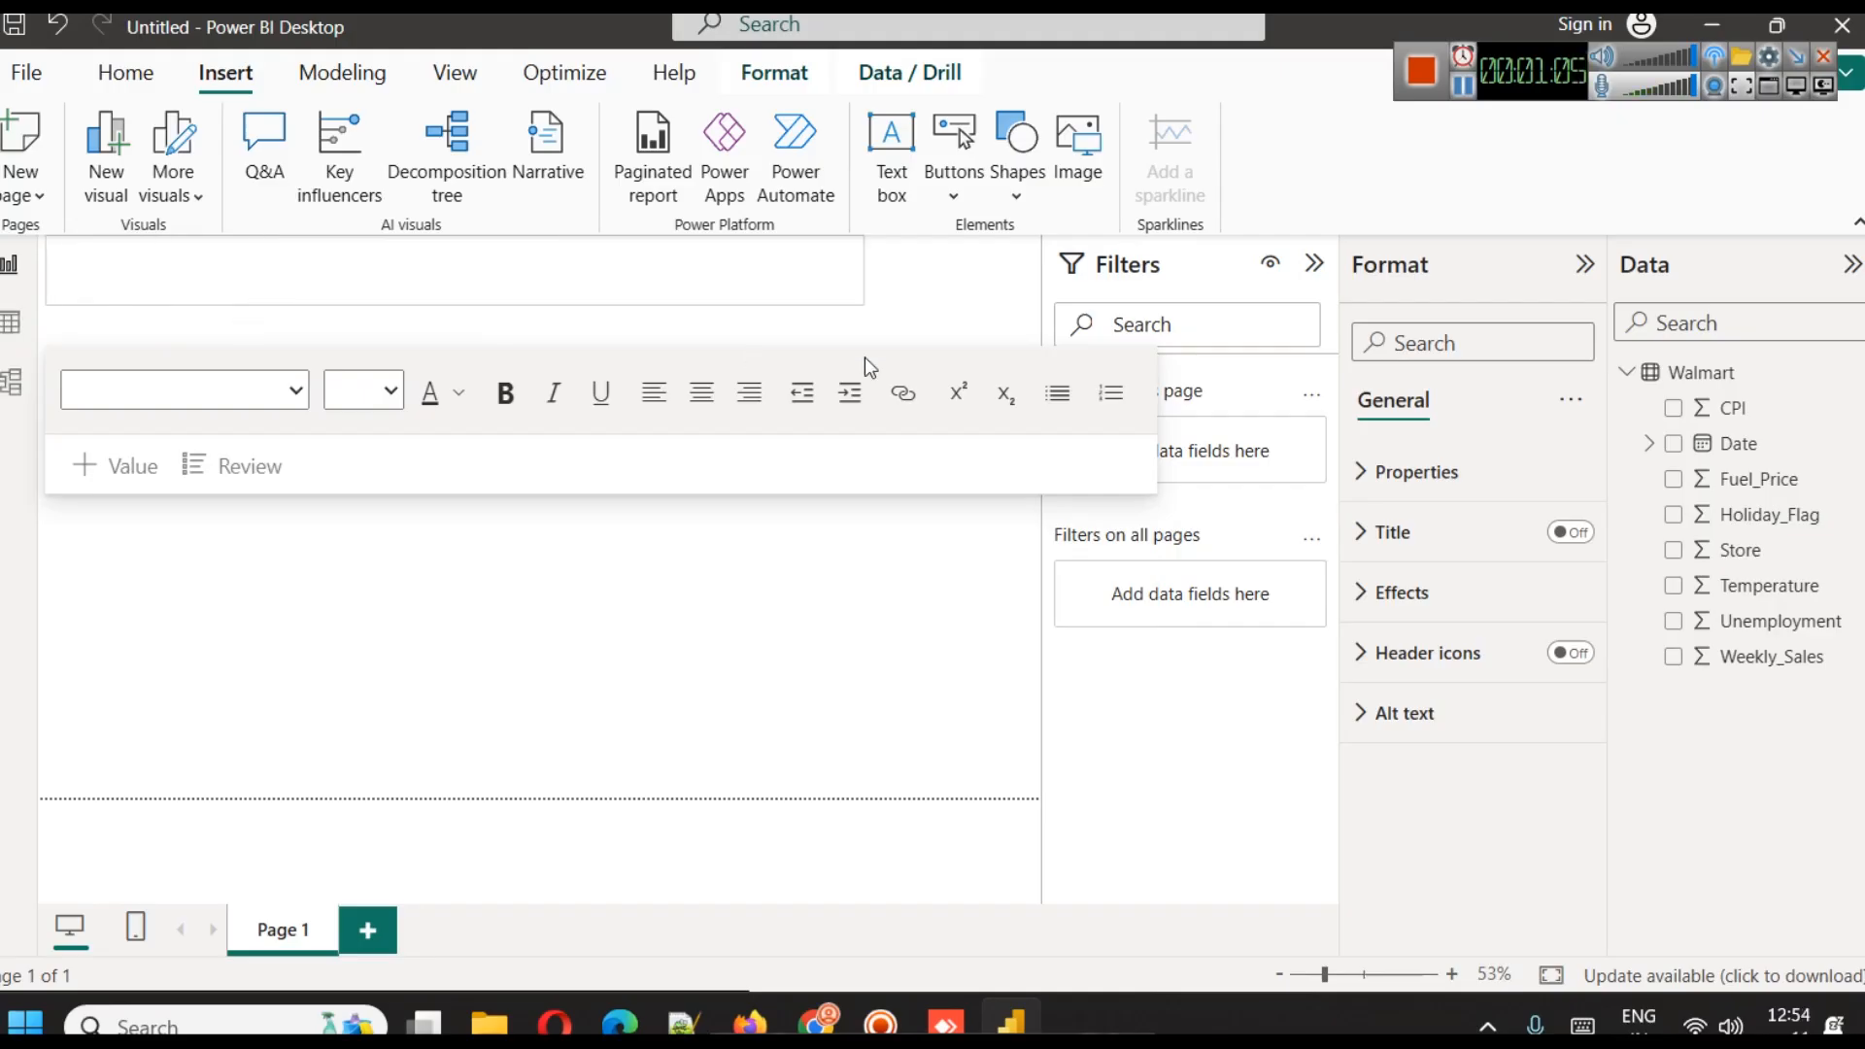
left_click(711, 319)
left_click(707, 294)
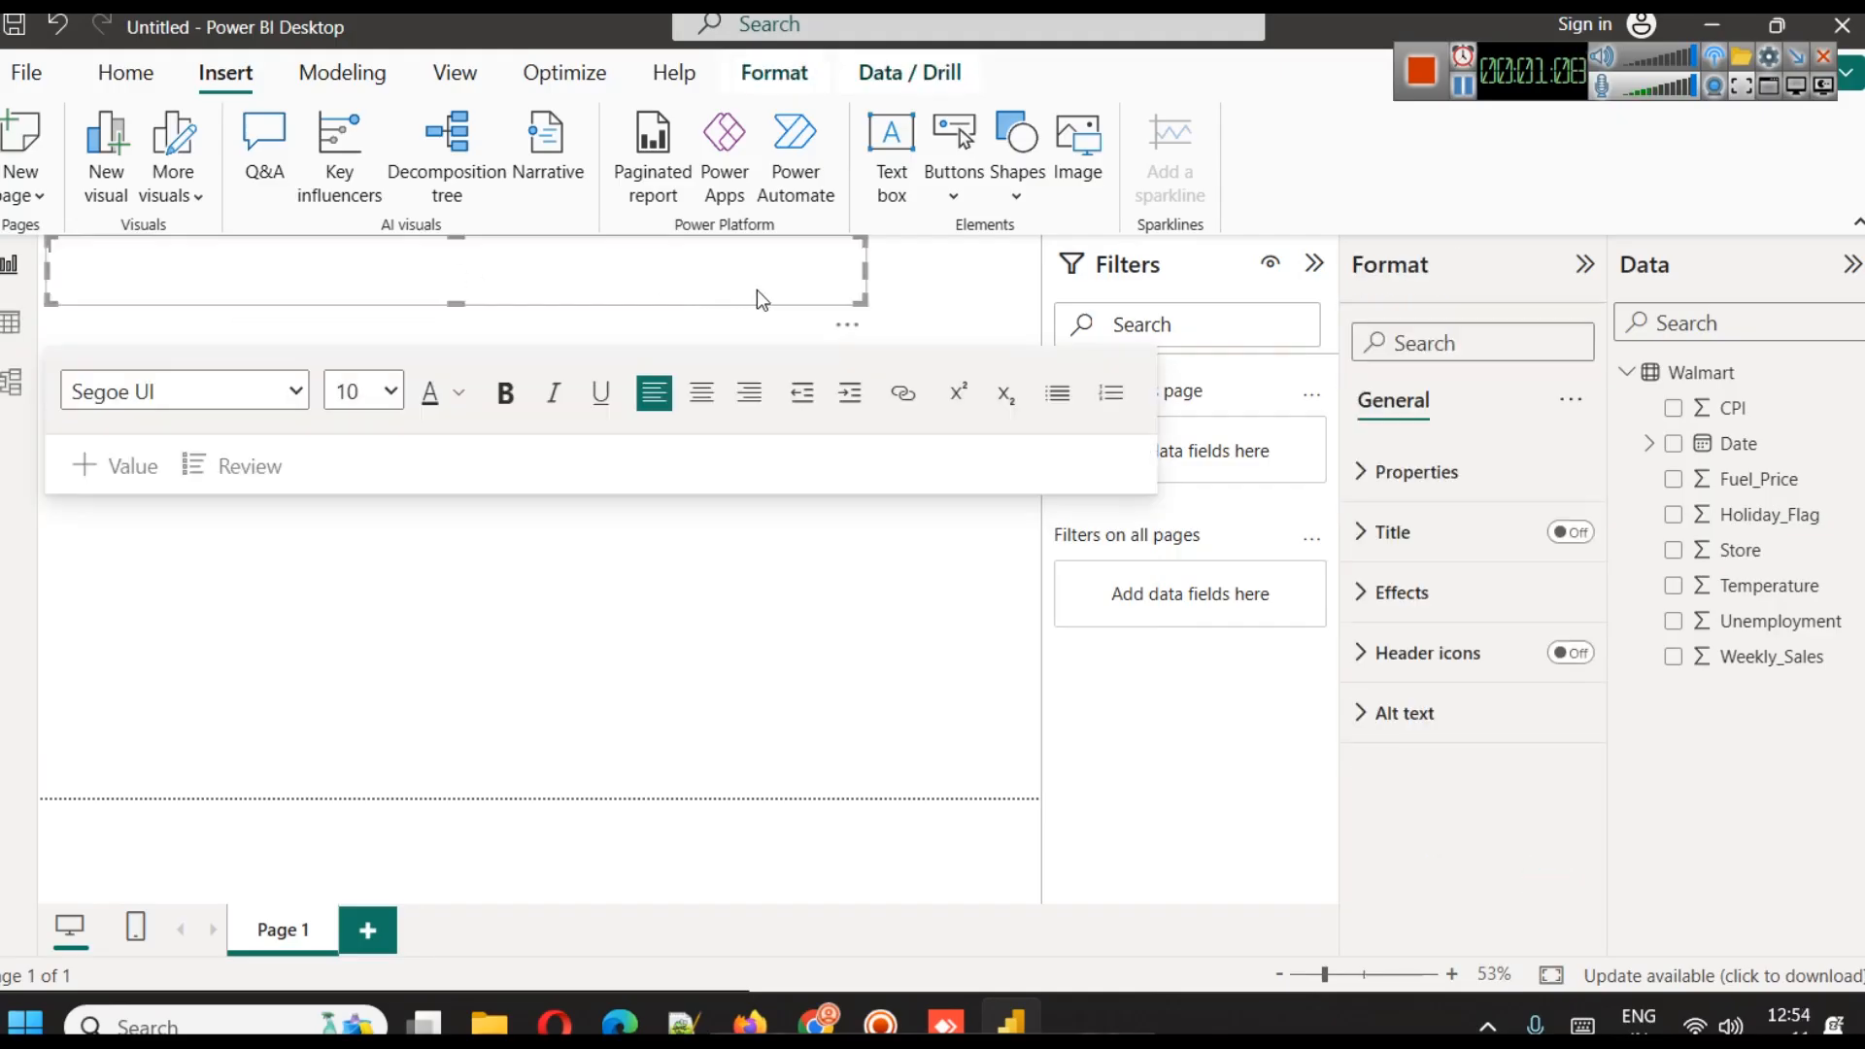
left_click(918, 299)
left_click(824, 471)
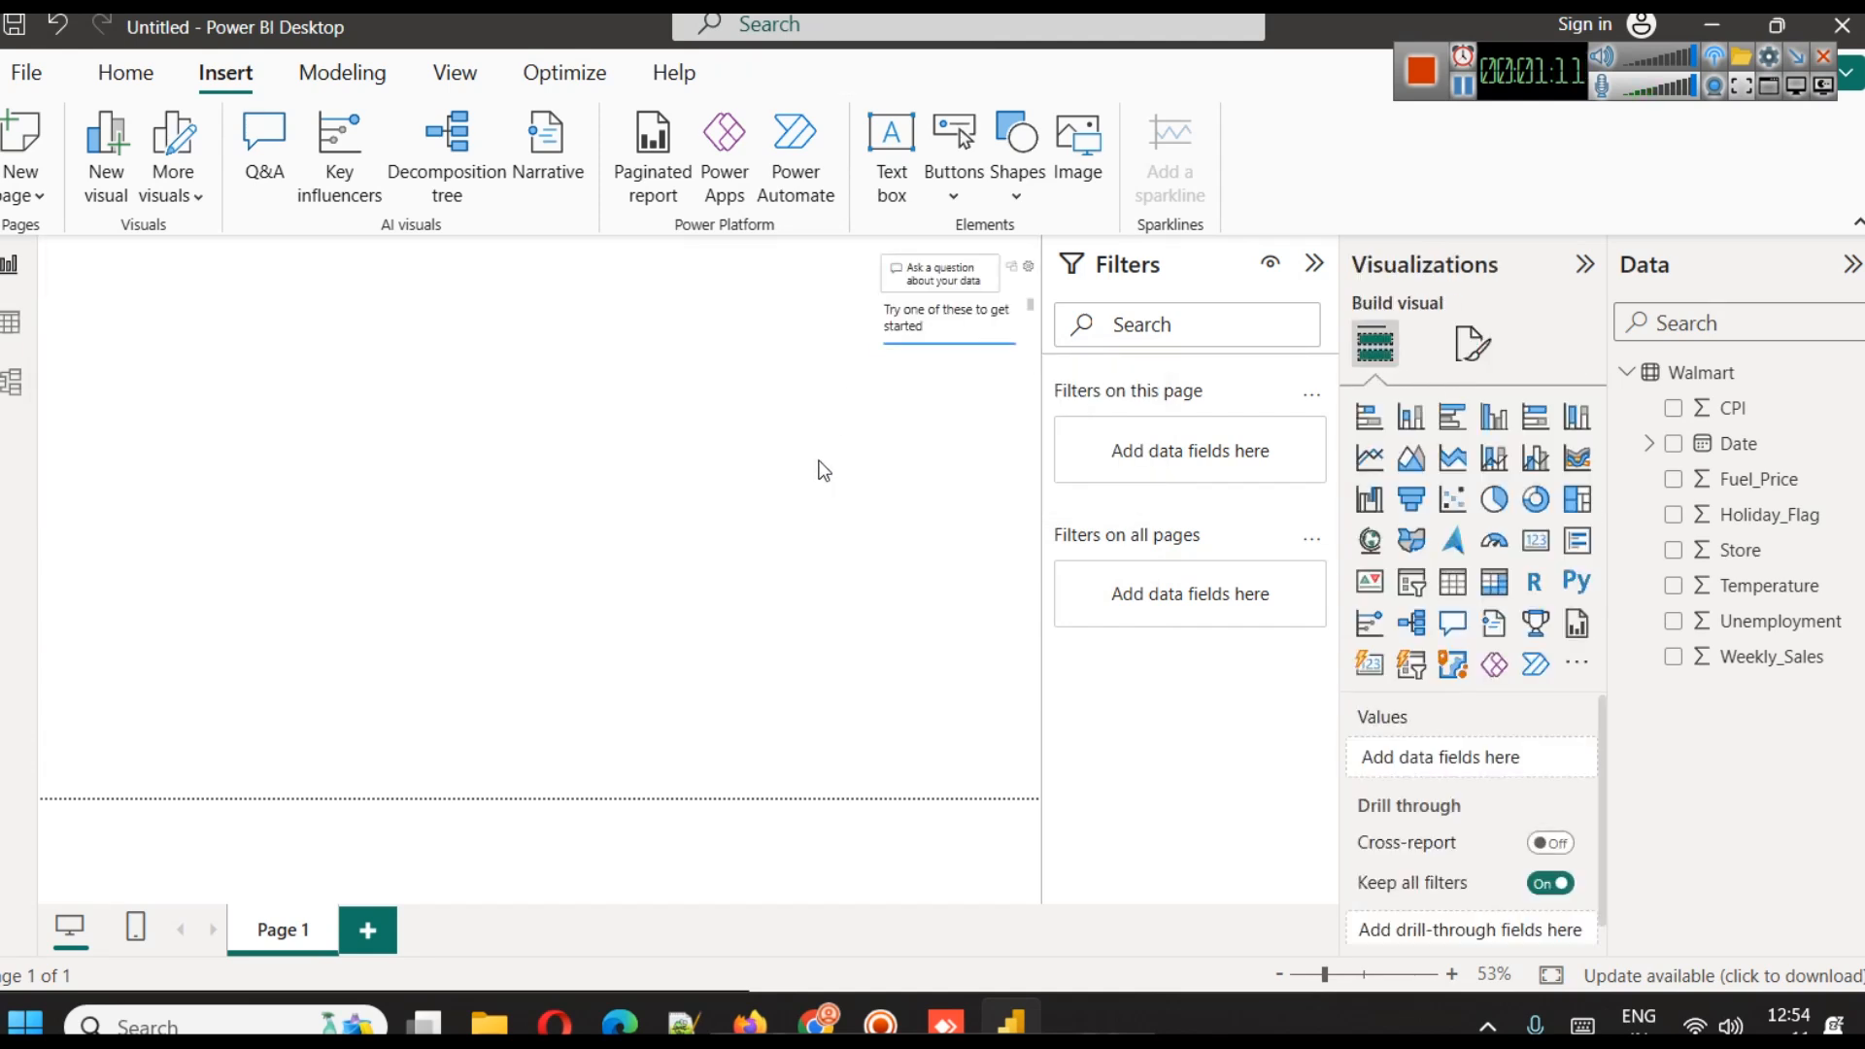
key("ctrl+z")
key("ctrl+z")
Move the empty text box to the page's upper-right corner and collapse the Filters pane
left_click(738, 312)
left_click(808, 305)
left_click_drag(831, 318, 999, 306)
left_click(1293, 266)
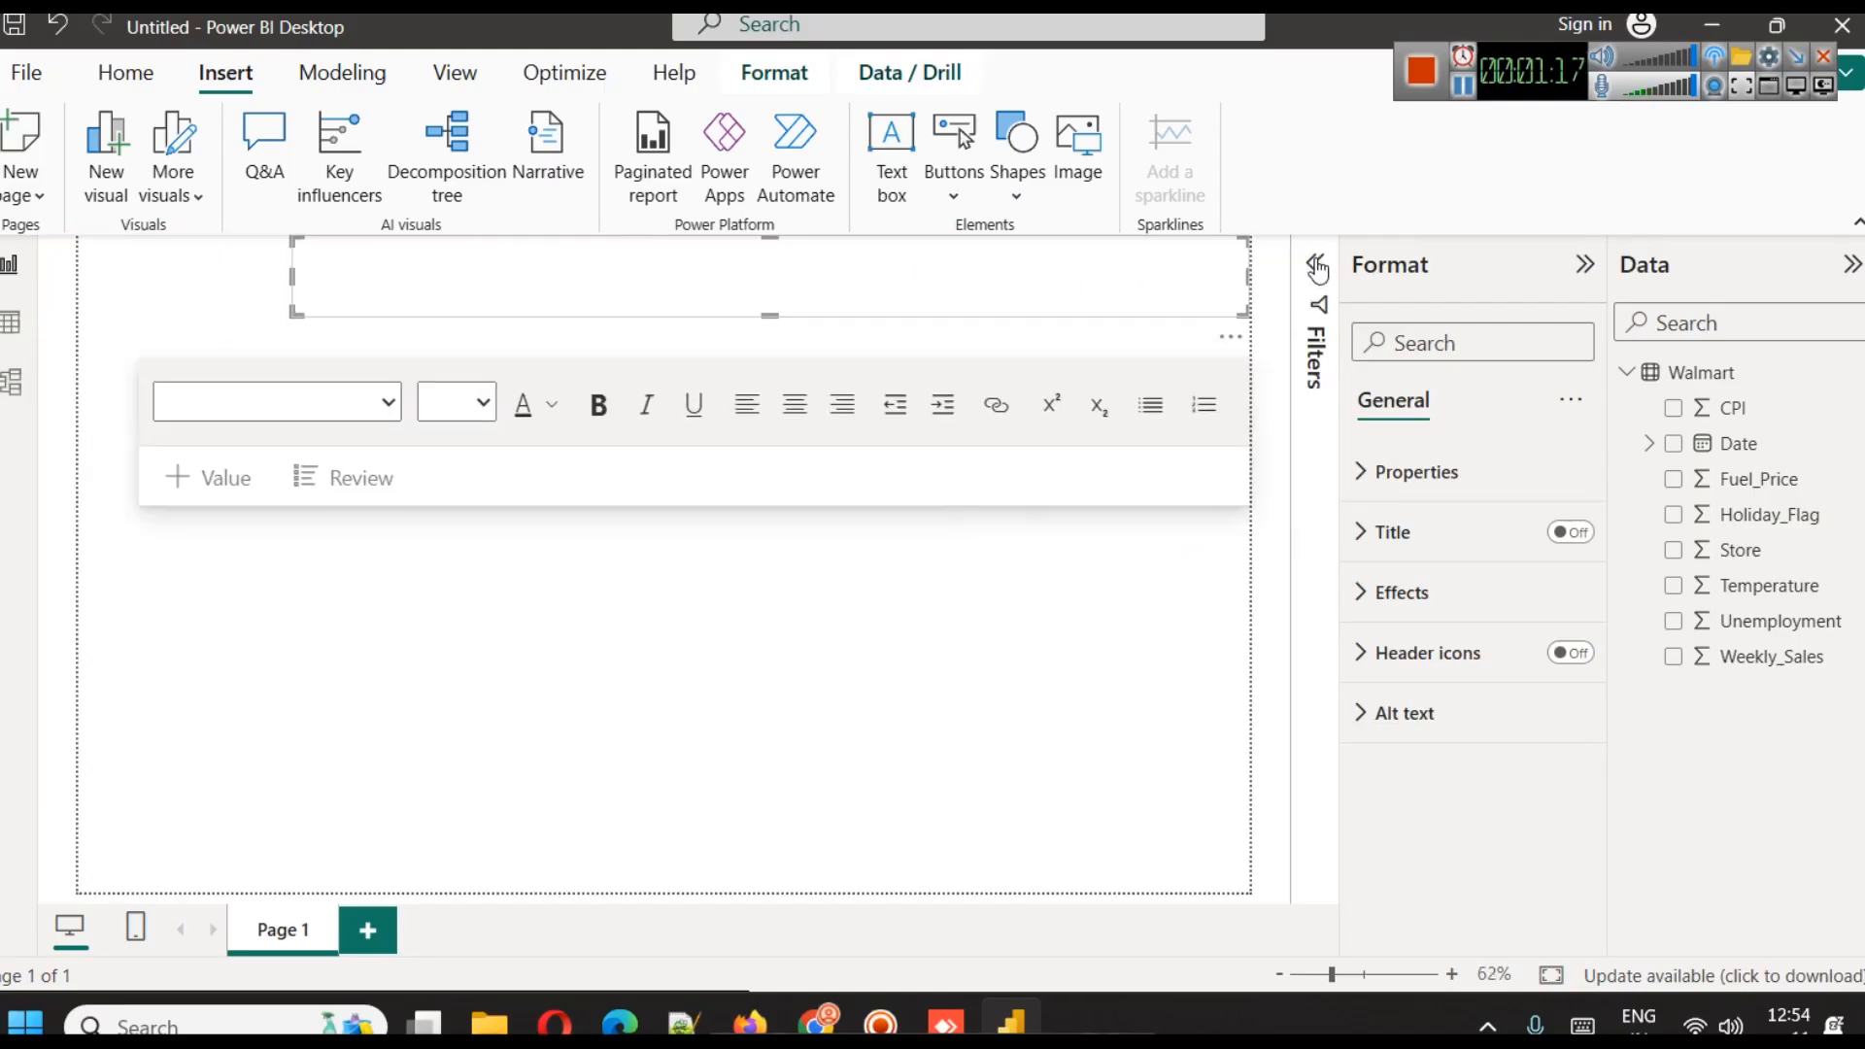
left_click(742, 280)
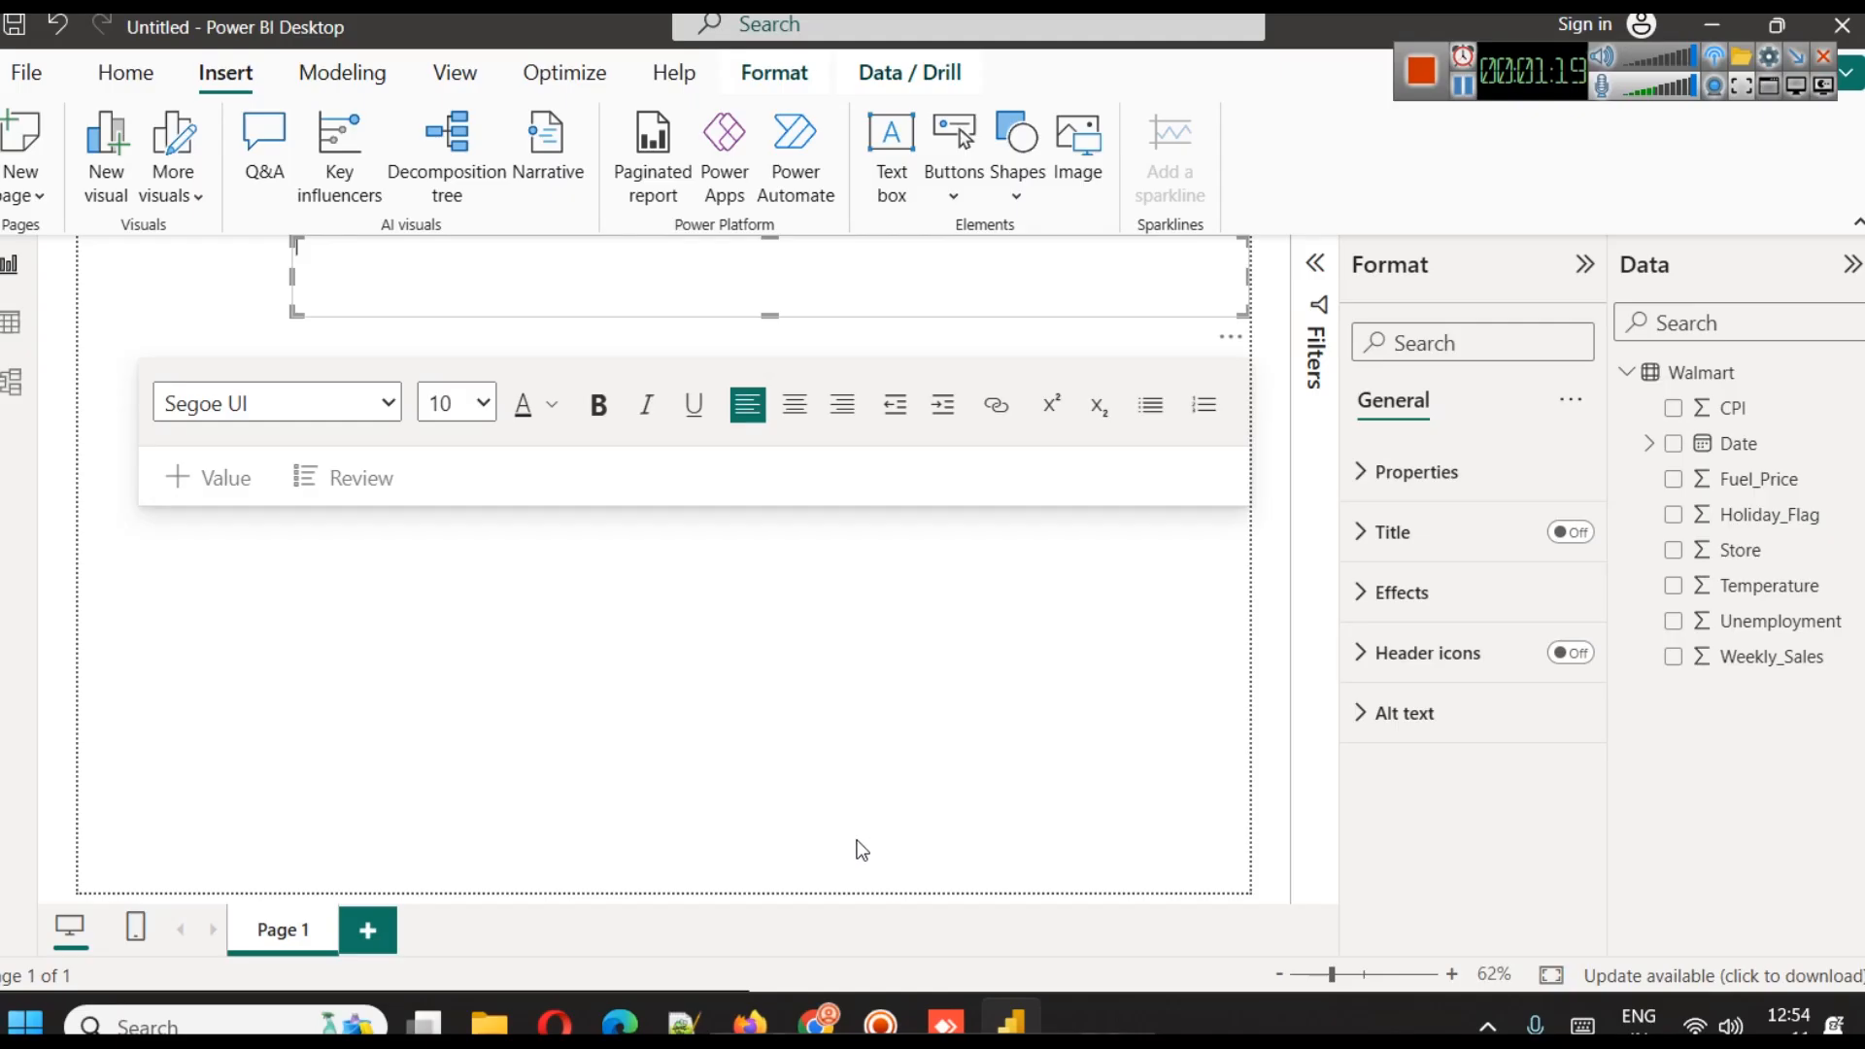
Switch to Chrome and copy the subtitle "Walmart Store Sales Prediction - Regression Problem" from the Kaggle dataset page
left_click(807, 971)
scroll(707, 582, "up", 5)
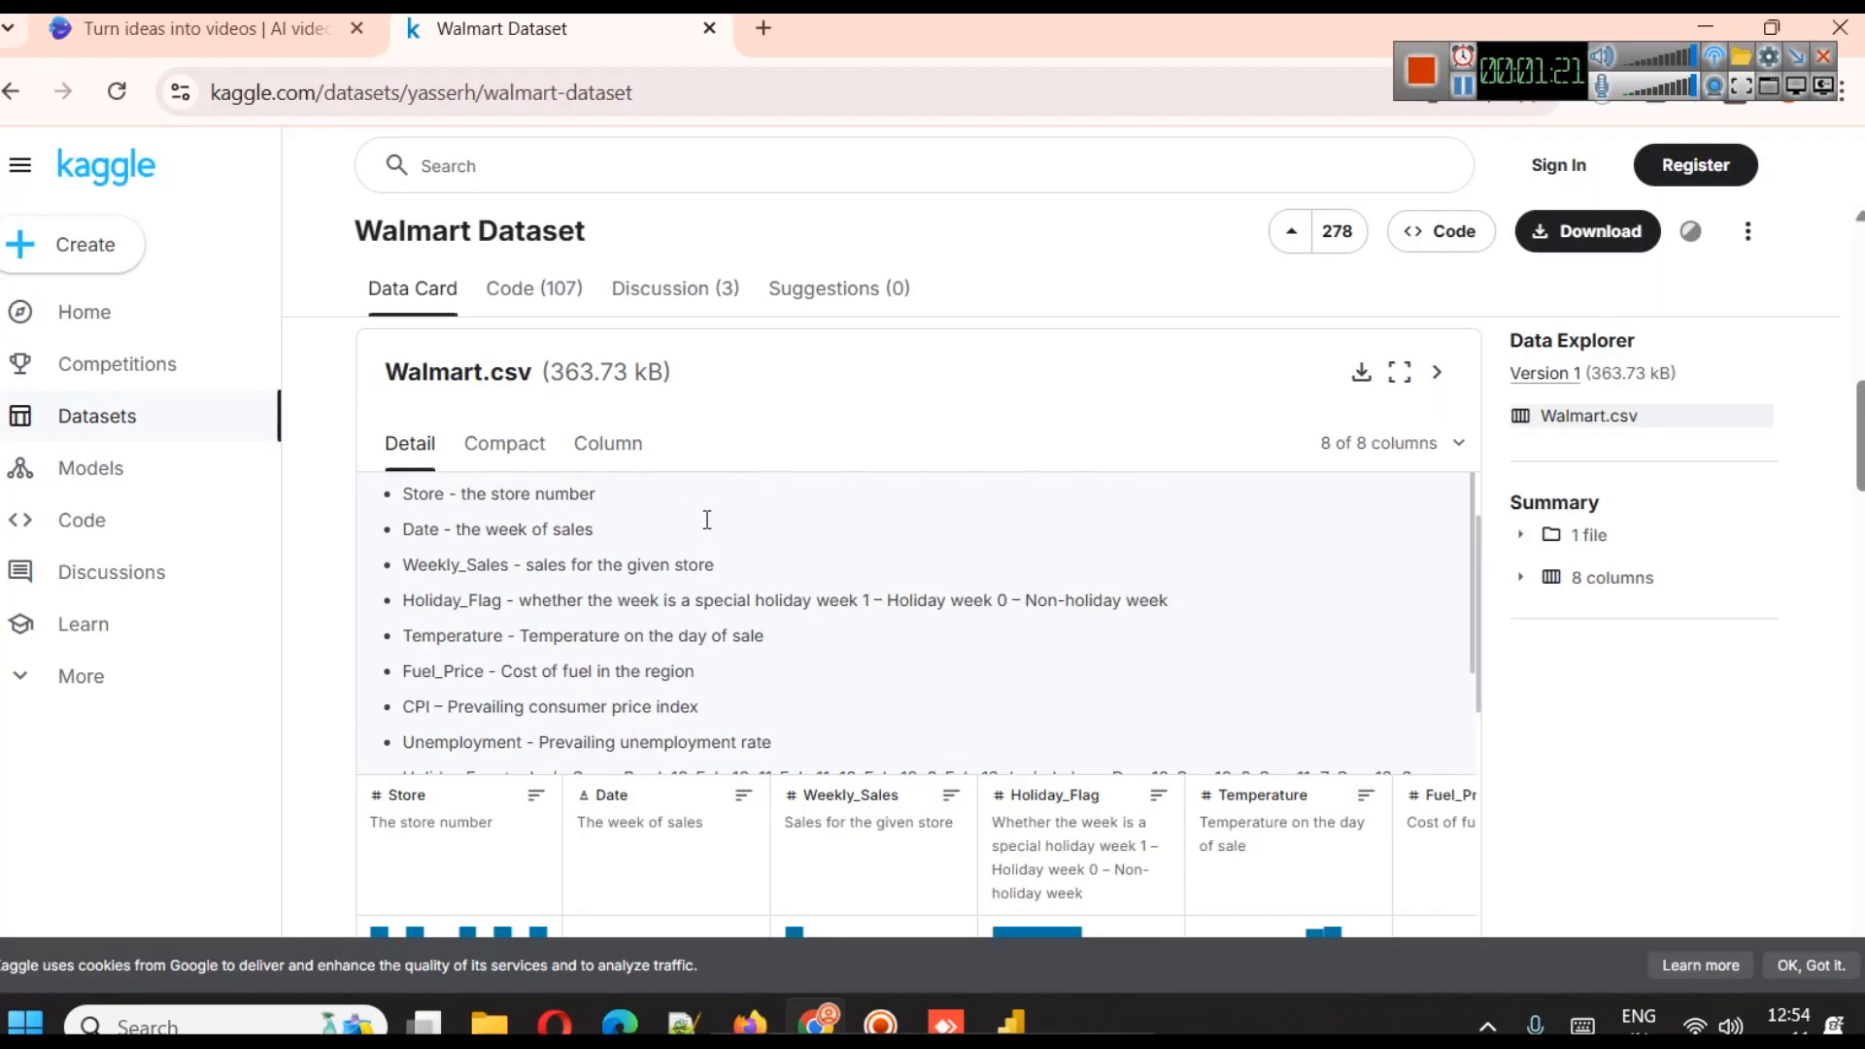
scroll(1112, 437, "up", 10)
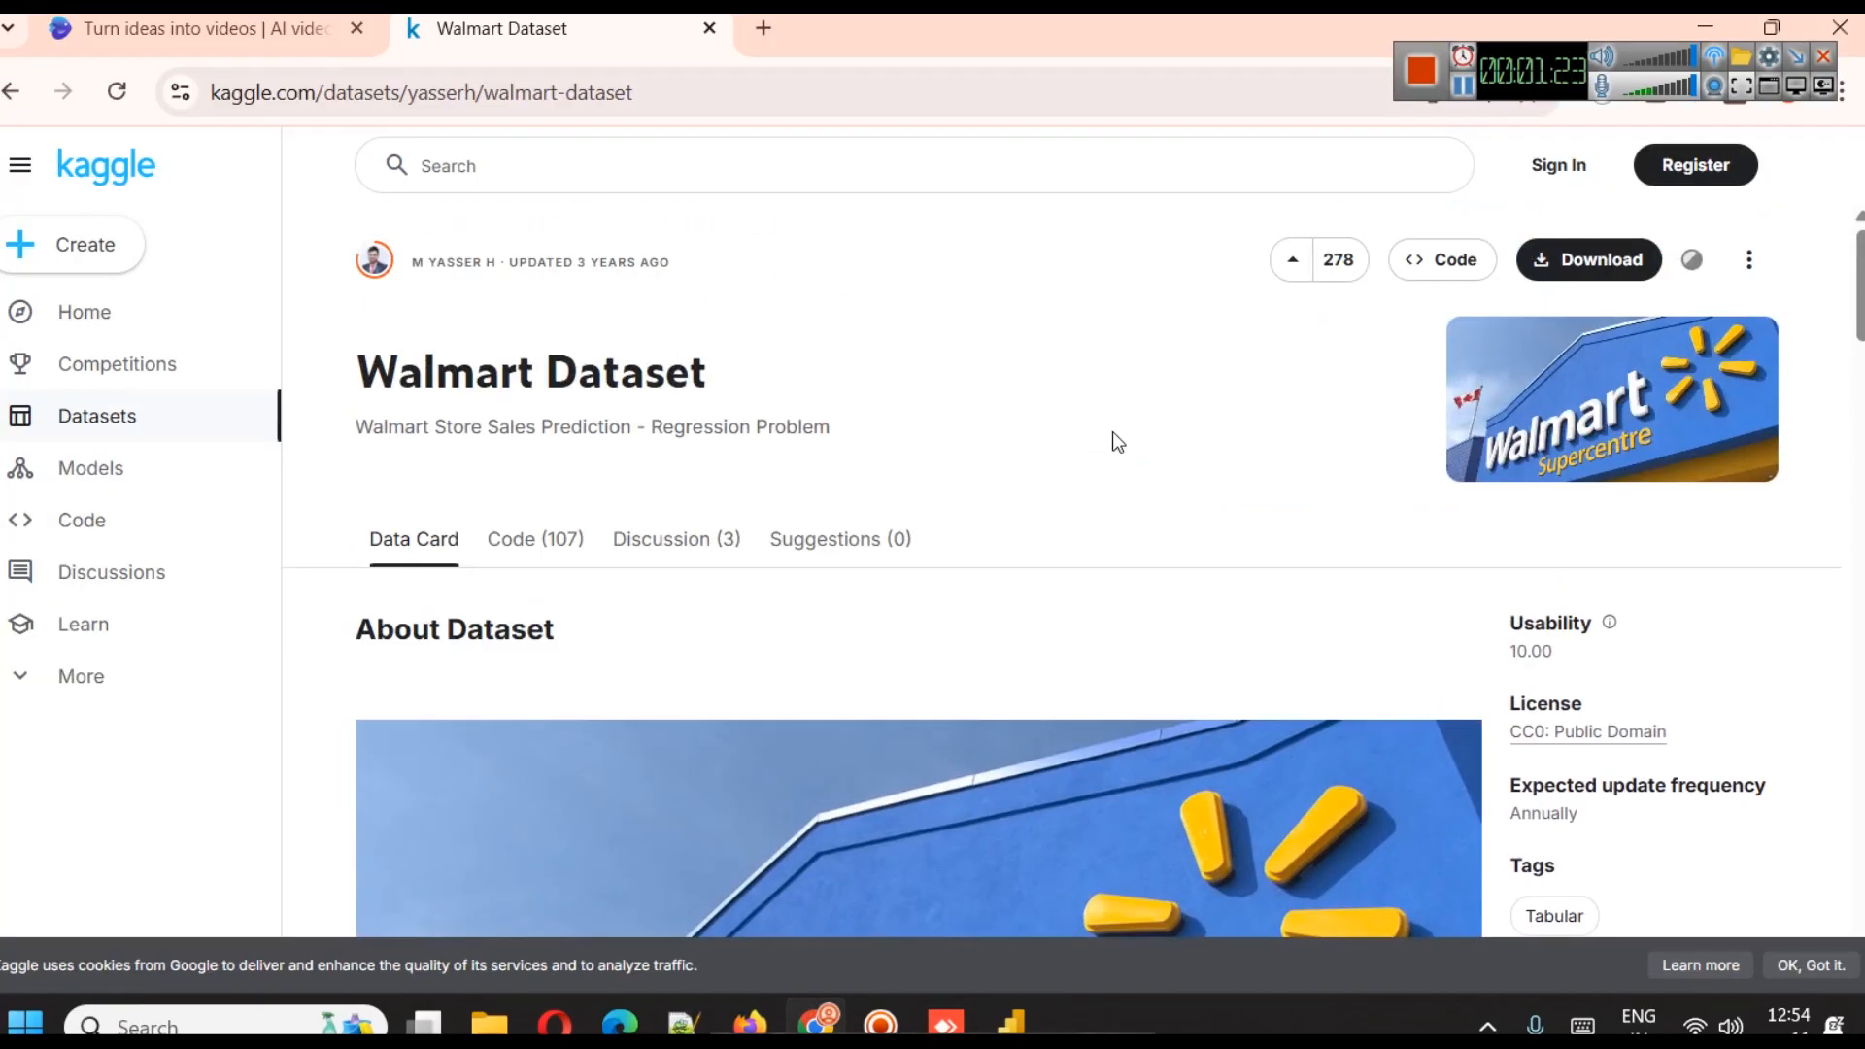
left_click_drag(358, 425, 758, 463)
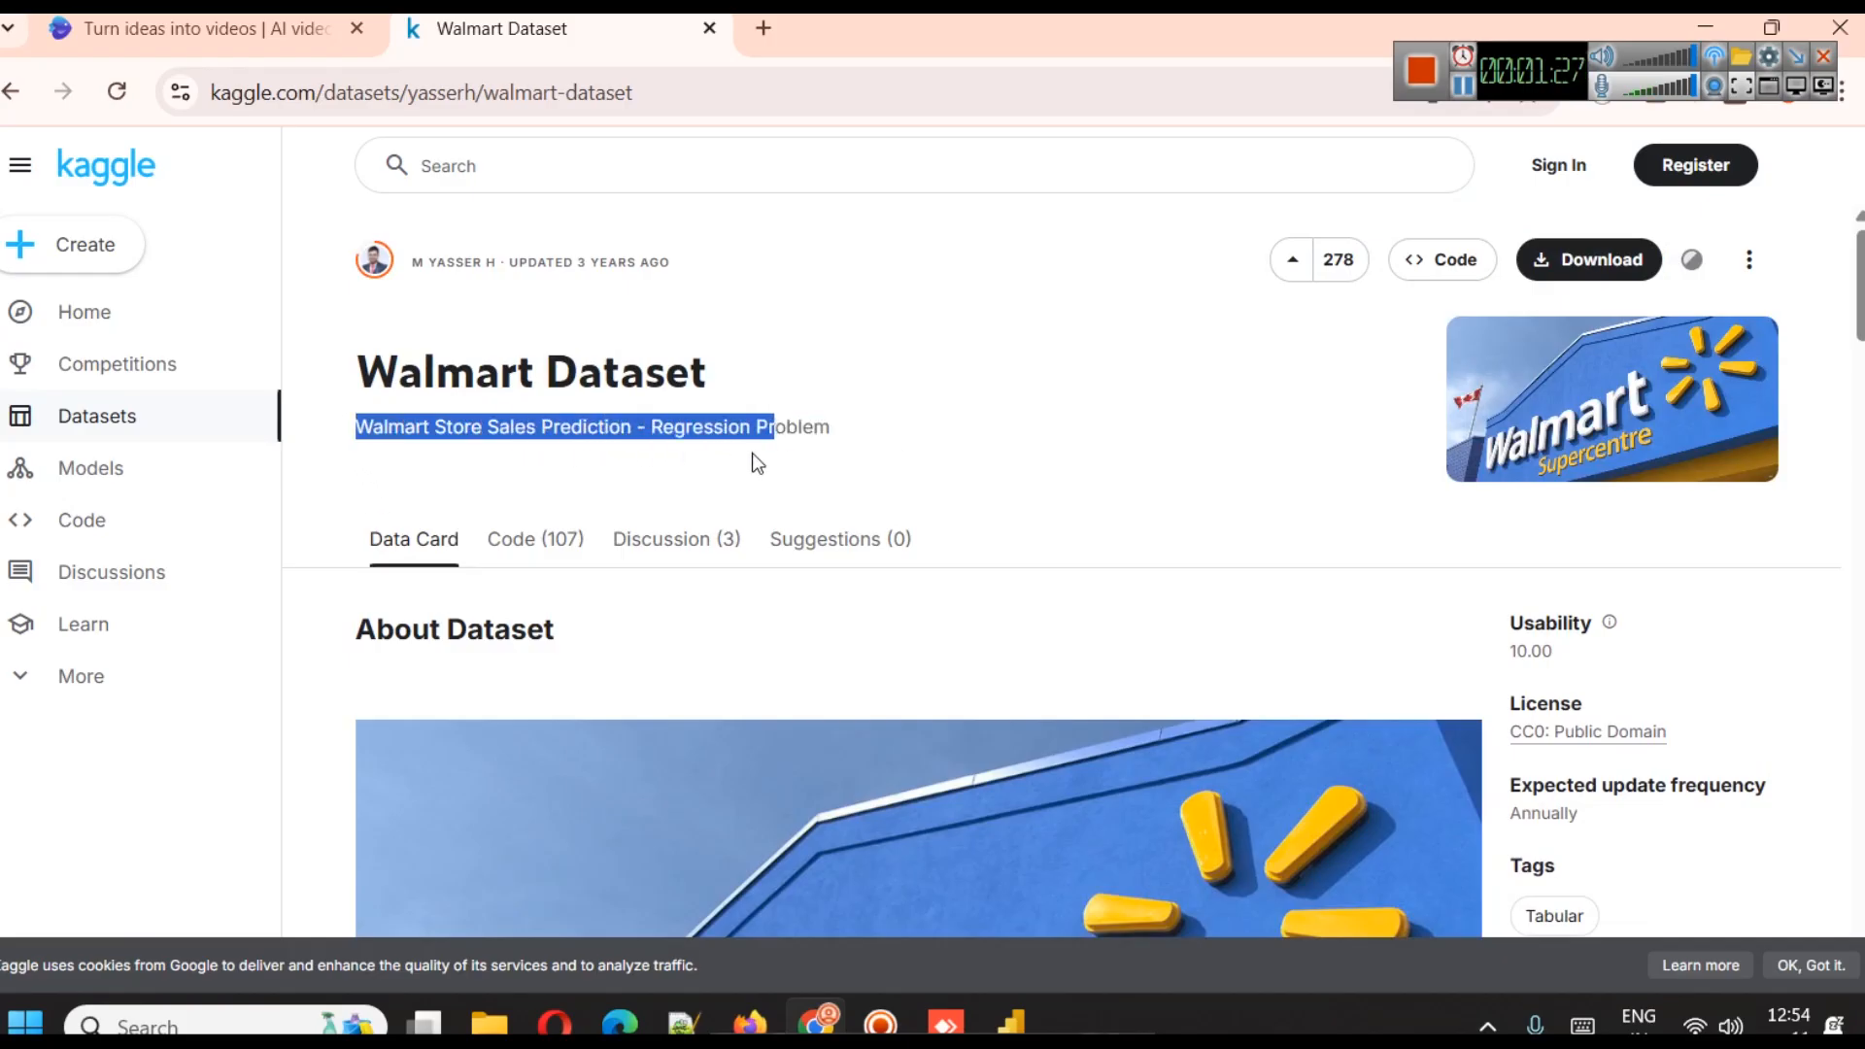
left_click_drag(758, 457, 834, 436)
key("ctrl+c")
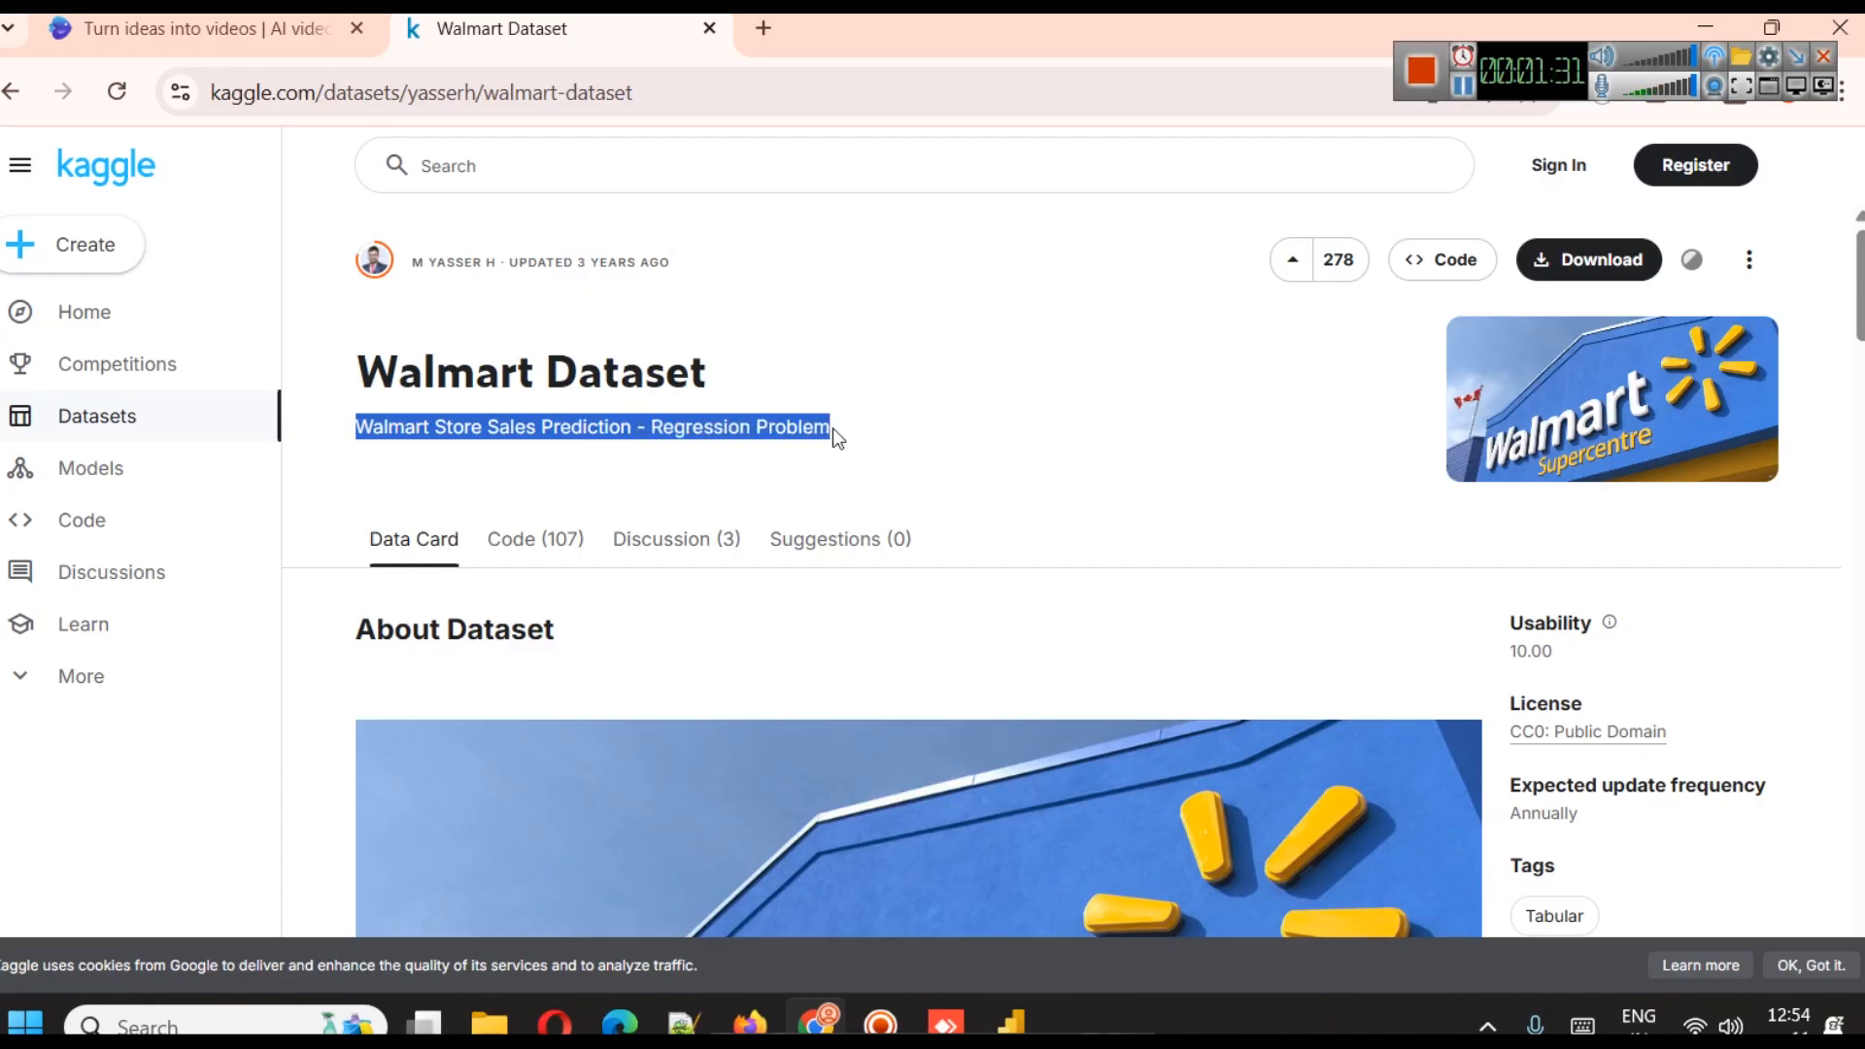
Switch back to Power BI Desktop and paste the copied Kaggle subtitle into the text box
left_click(1012, 1022)
left_click(540, 284)
key("ctrl+v")
key("ctrl+a")
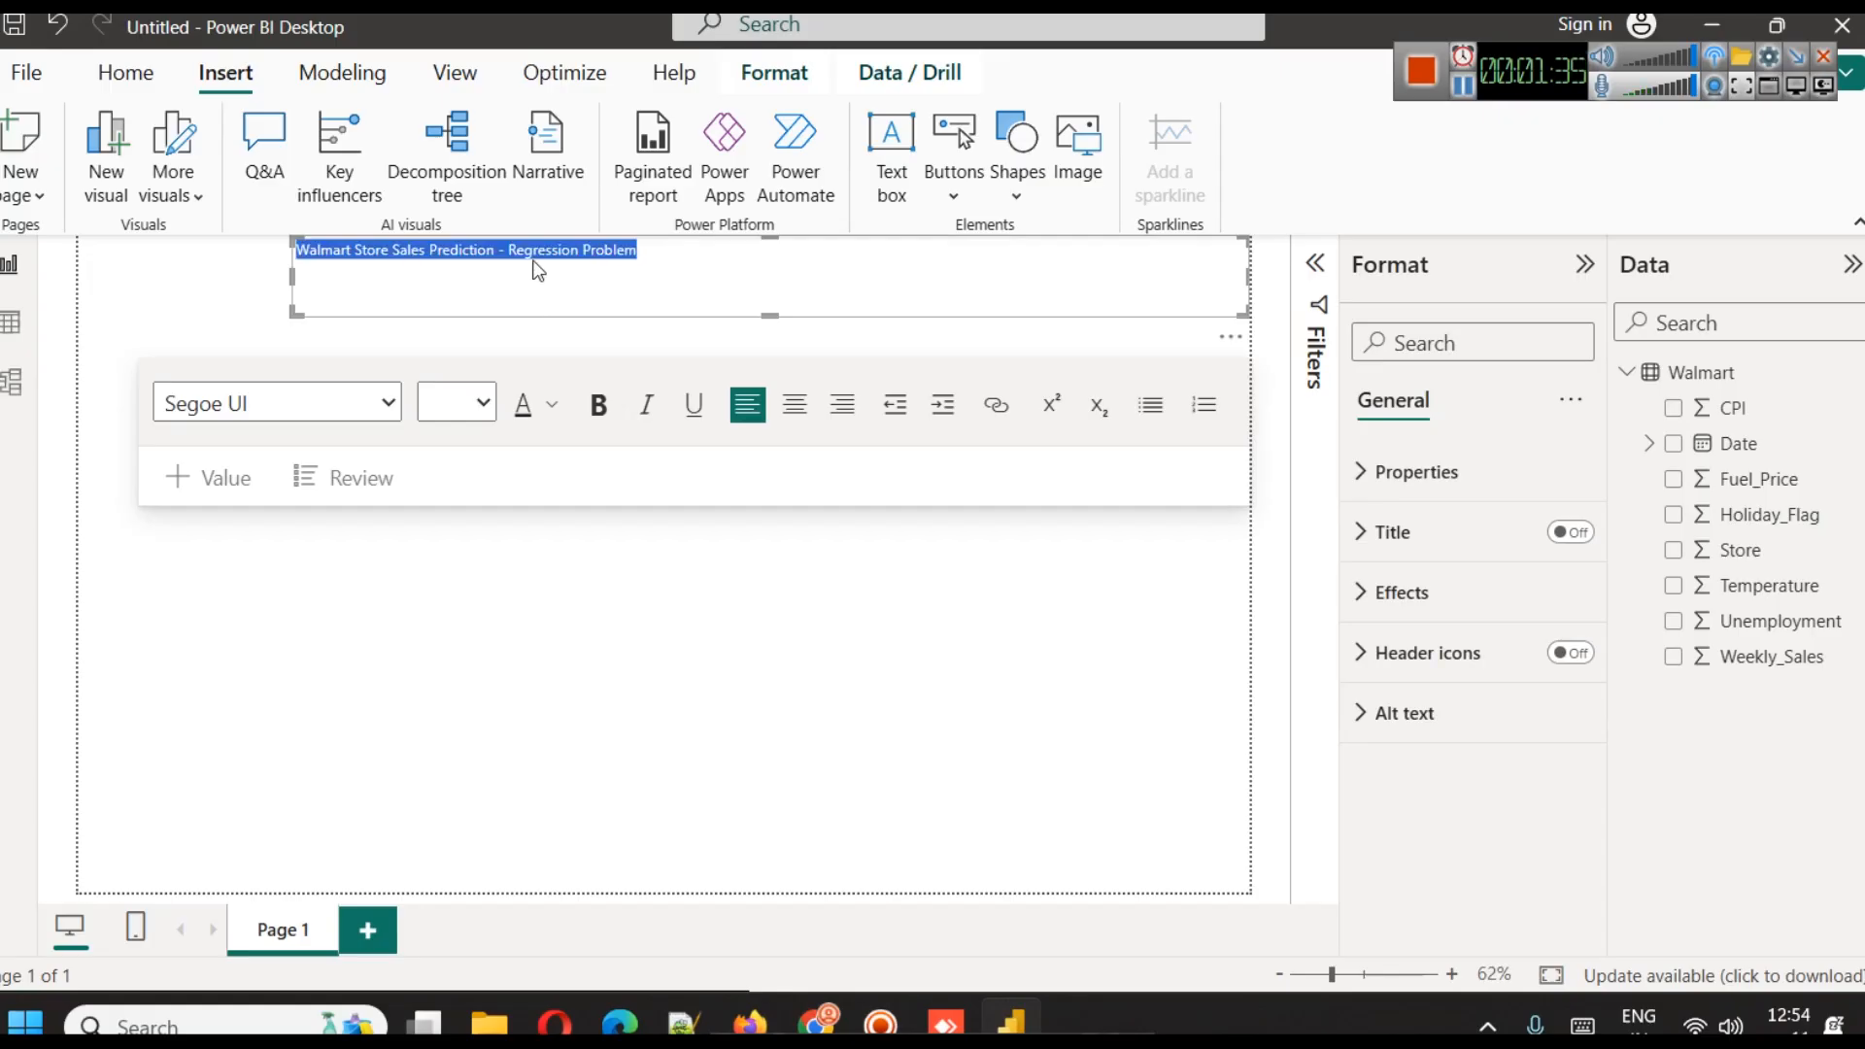
left_click(540, 277)
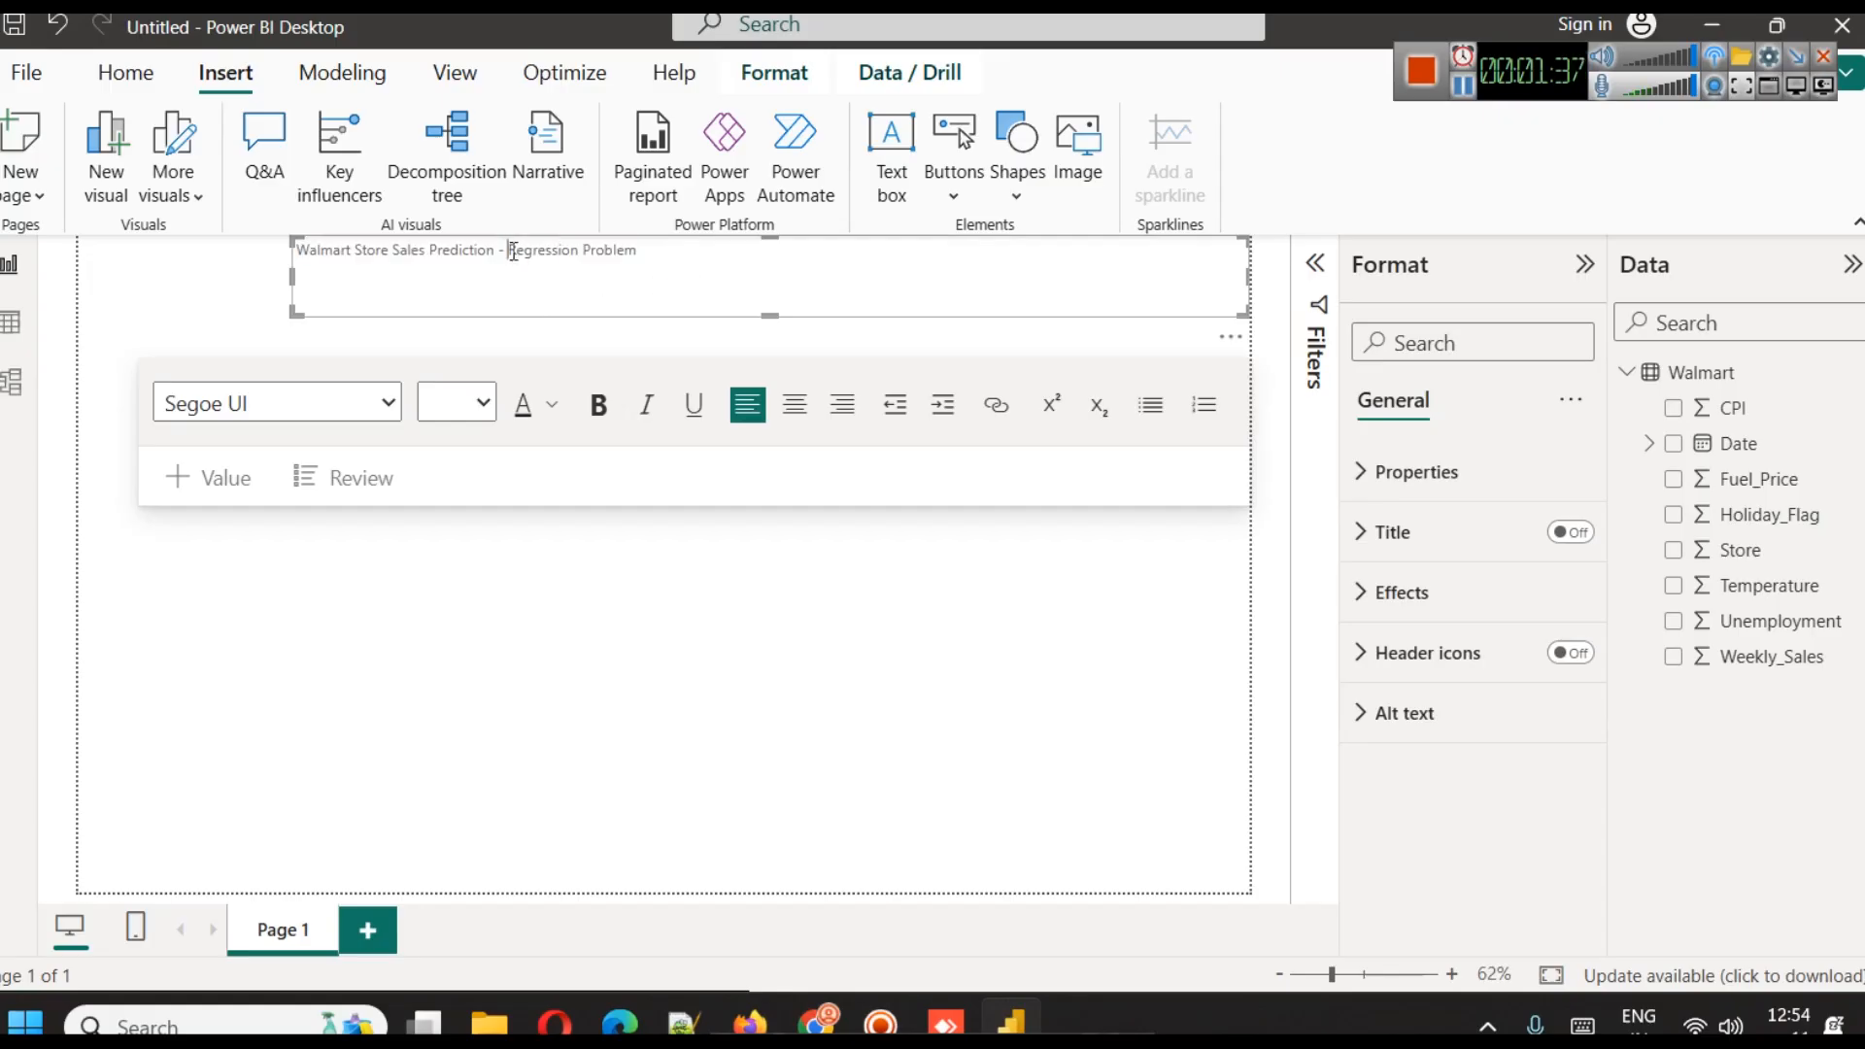
Edit the text box wording to "Walmart Store Sales Prediction Dataset - EDA"
left_click_drag(507, 250, 788, 304)
key("BackSpace")
type("D")
key("BackSpace")
key("BackSpace")
type("Dataset")
Format the whole title text at size 28, bold and centred
key("ctrl+a")
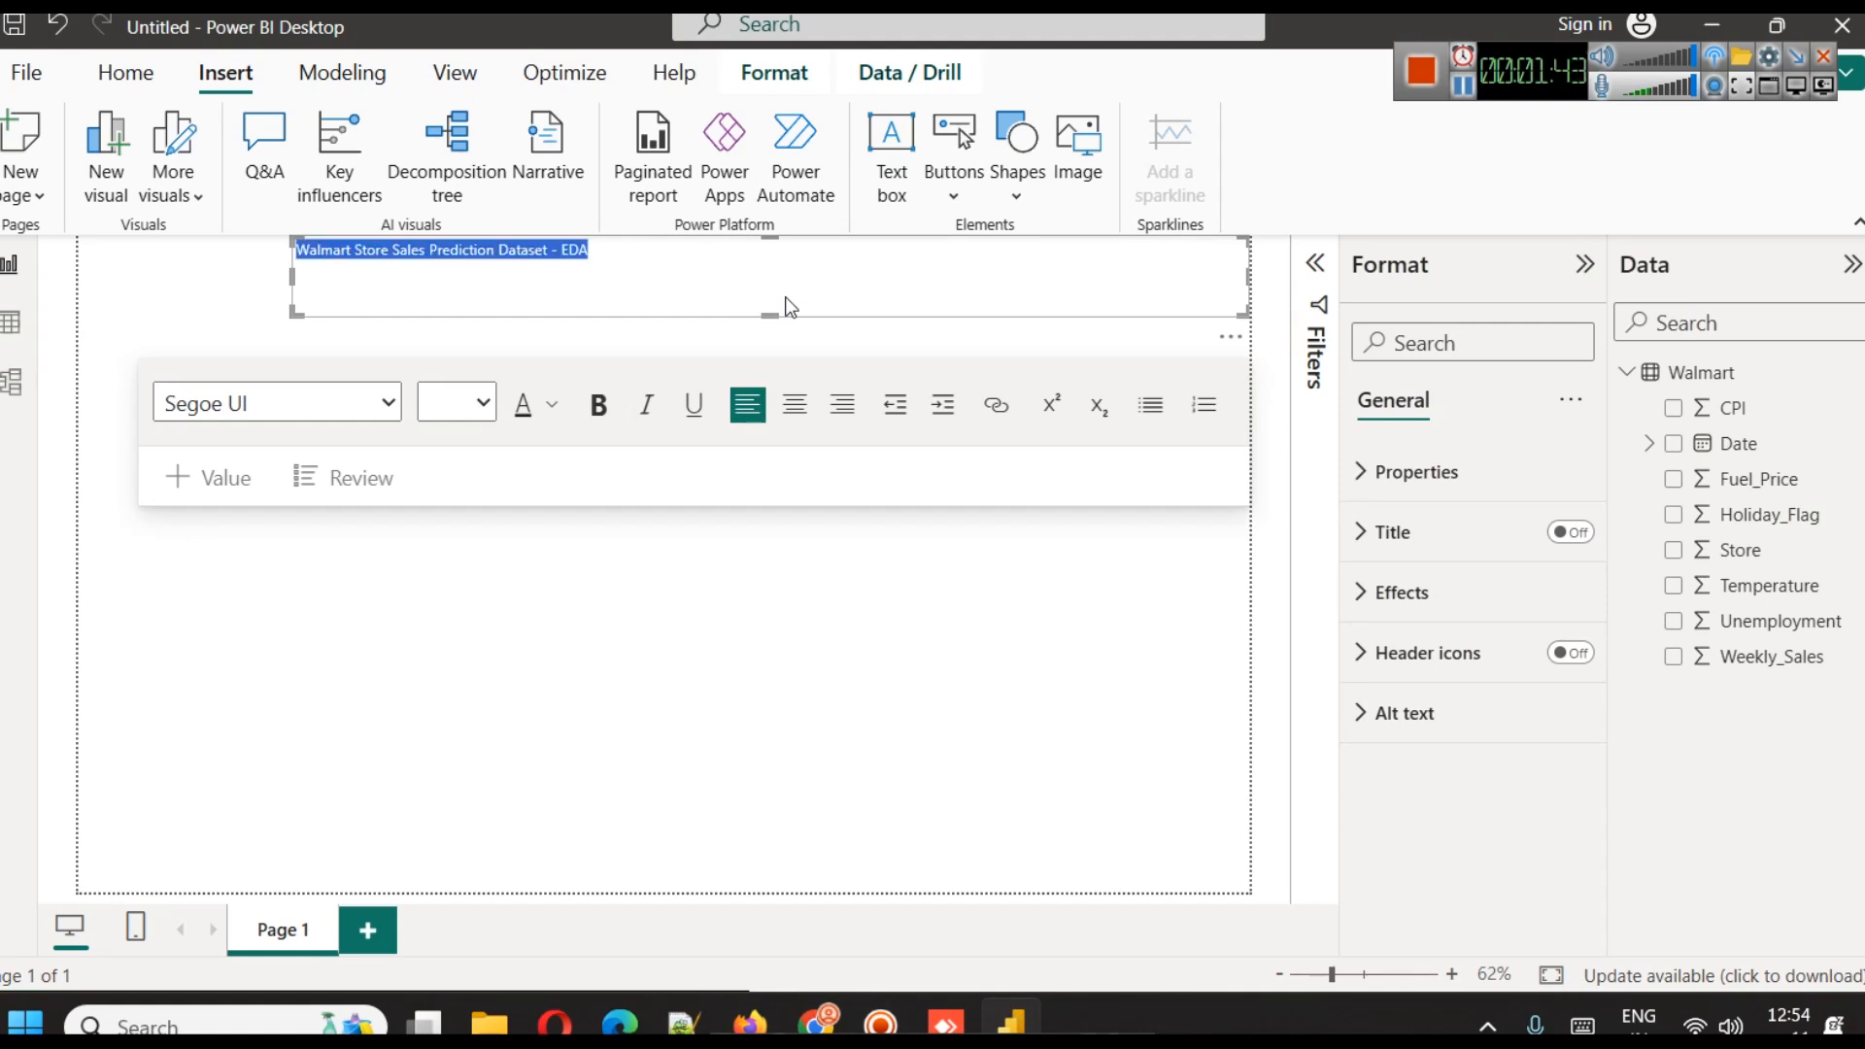
left_click(461, 402)
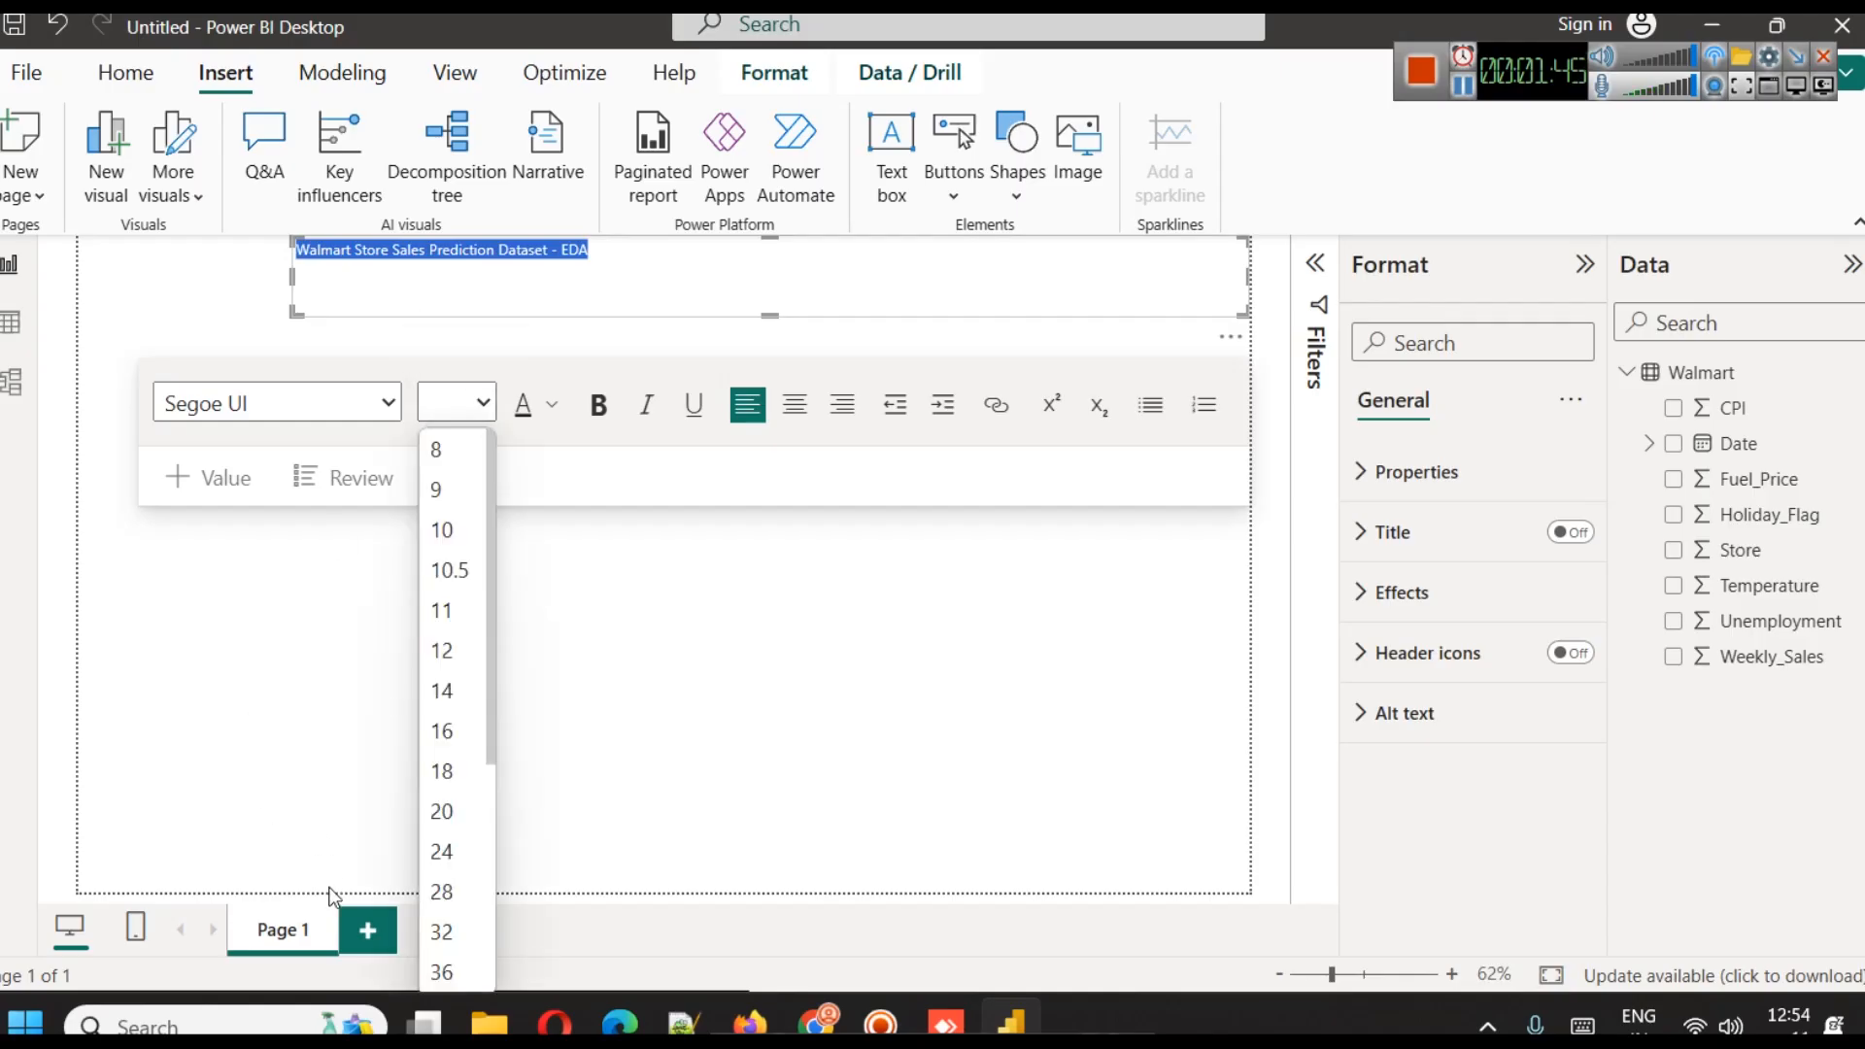
left_click(486, 906)
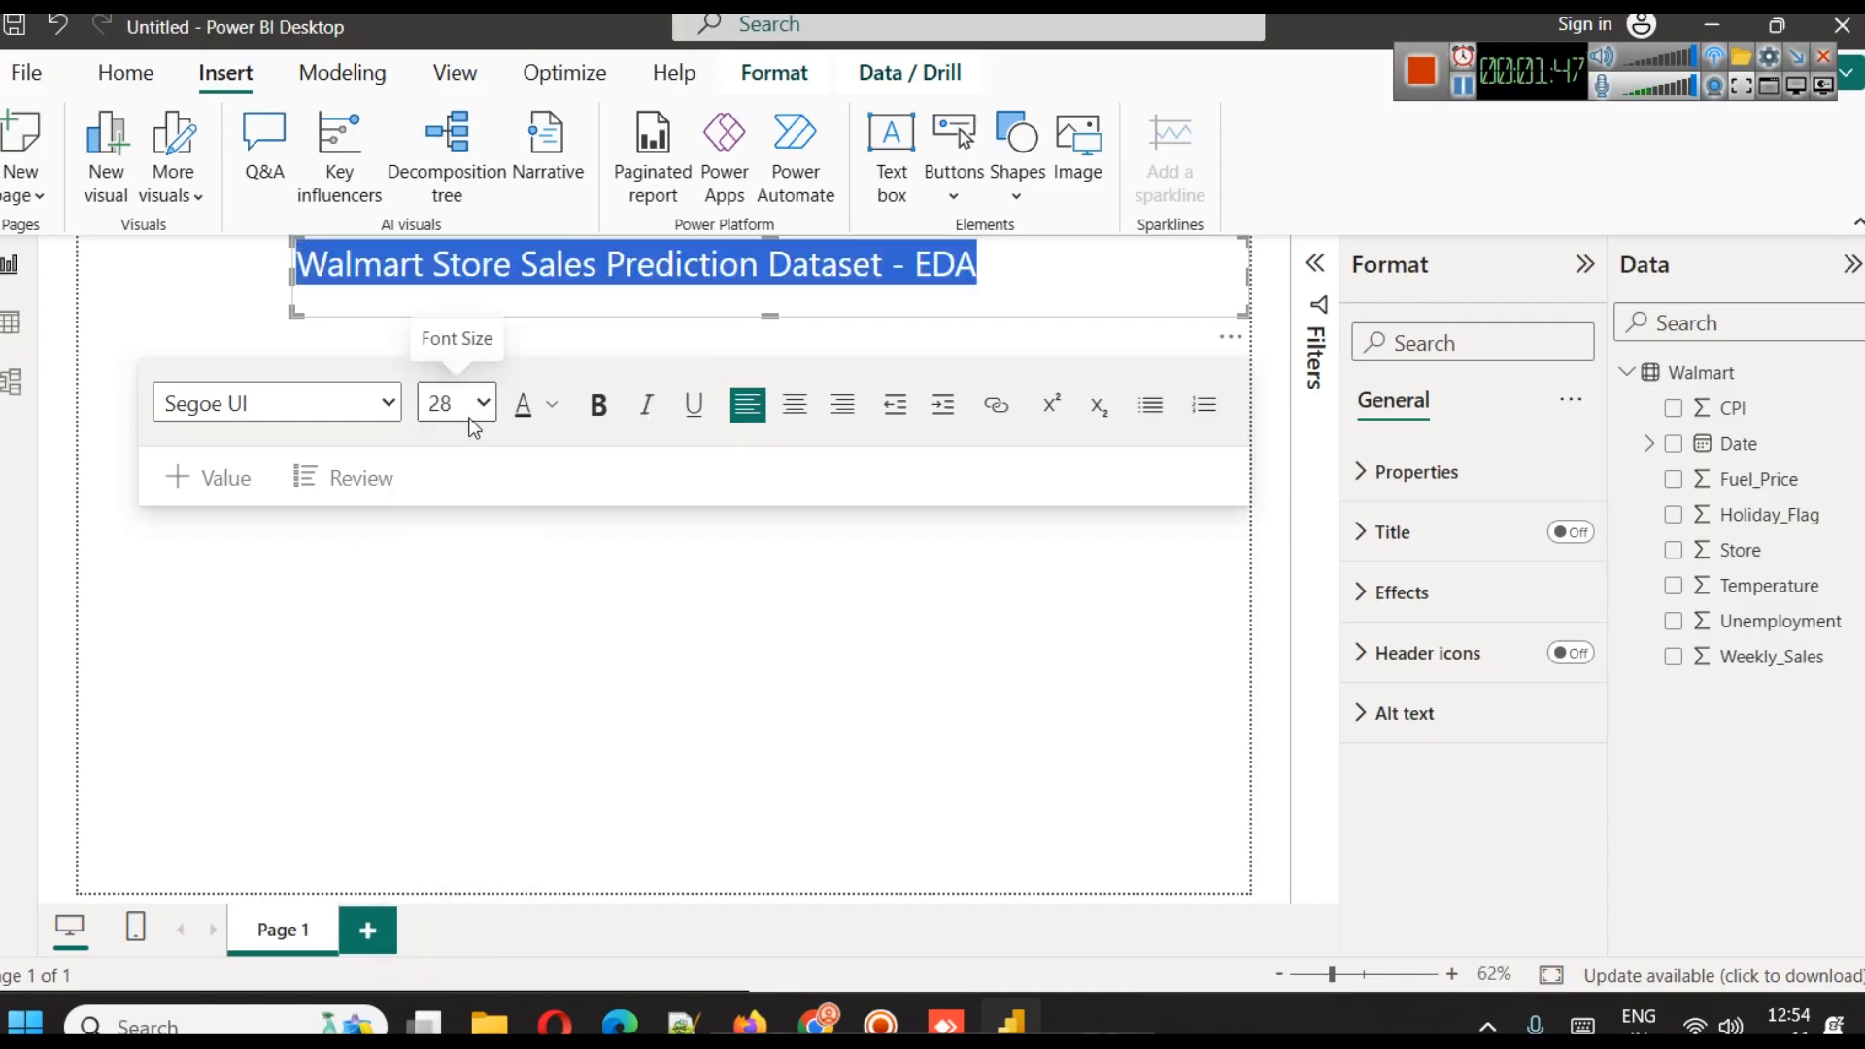
left_click(590, 410)
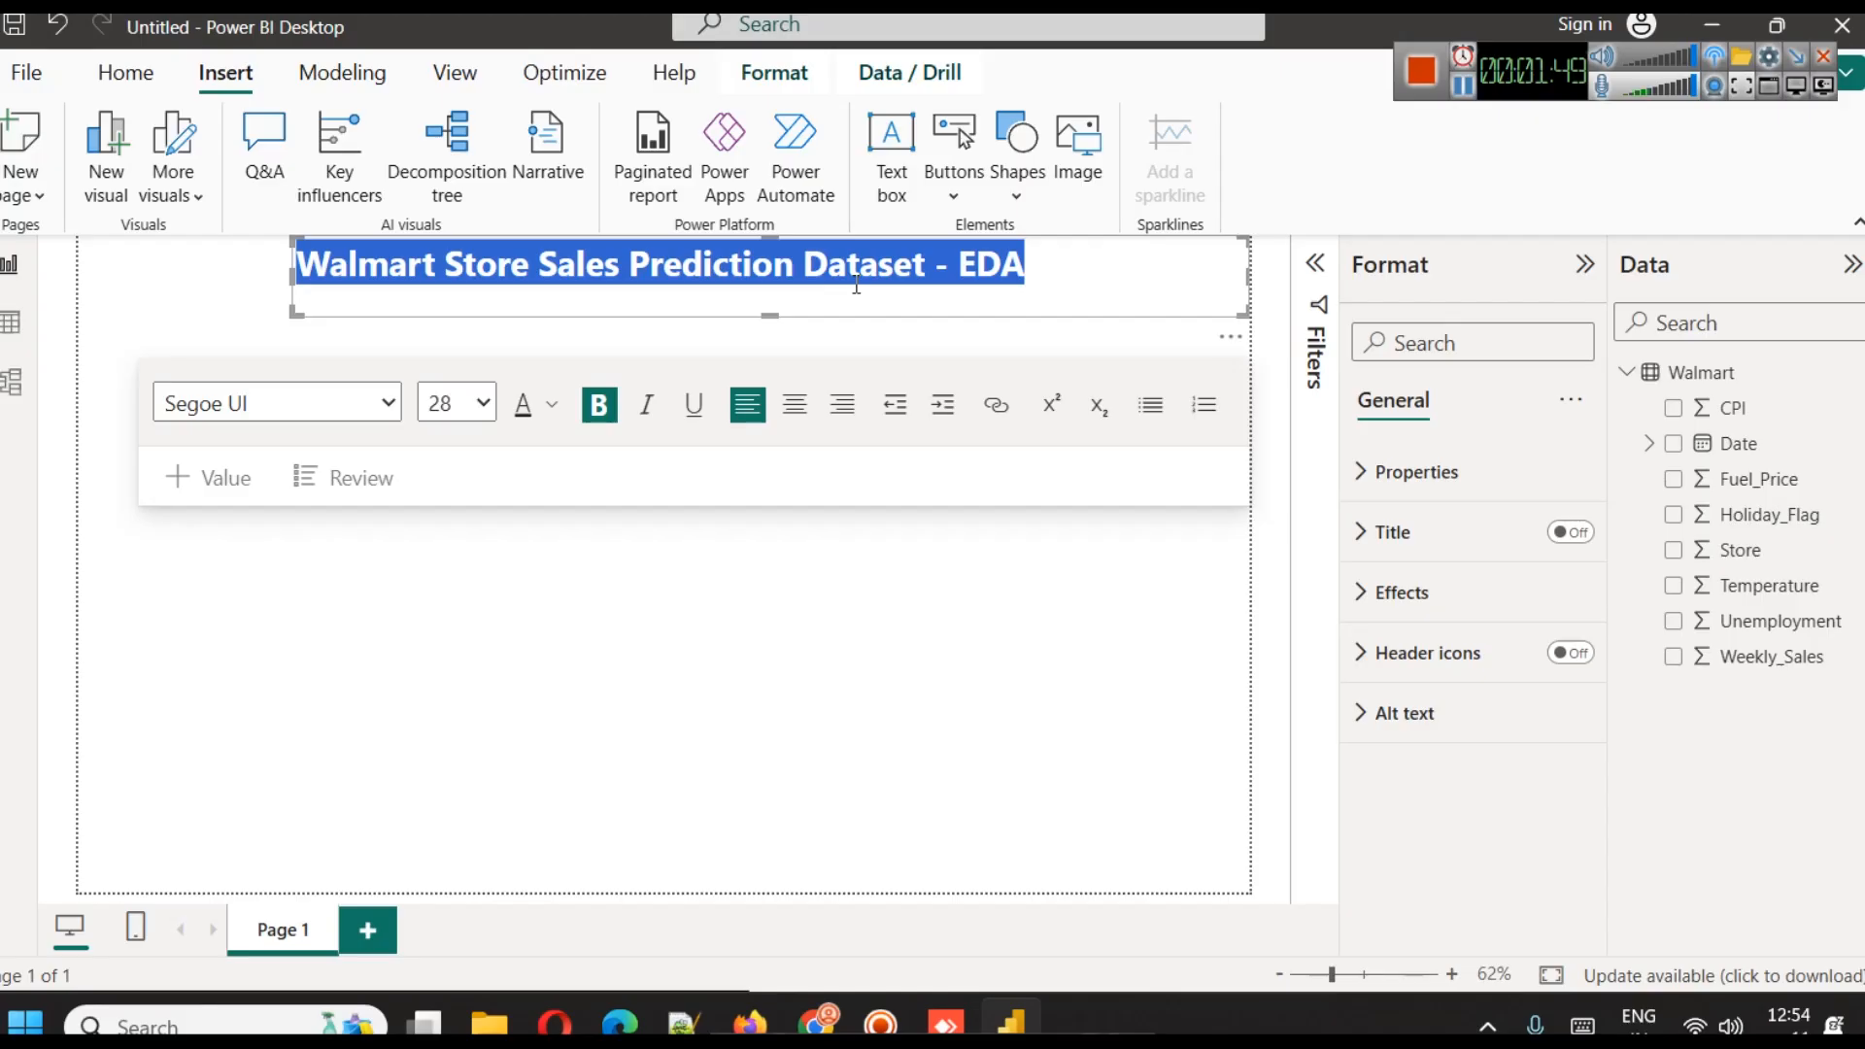
left_click(791, 403)
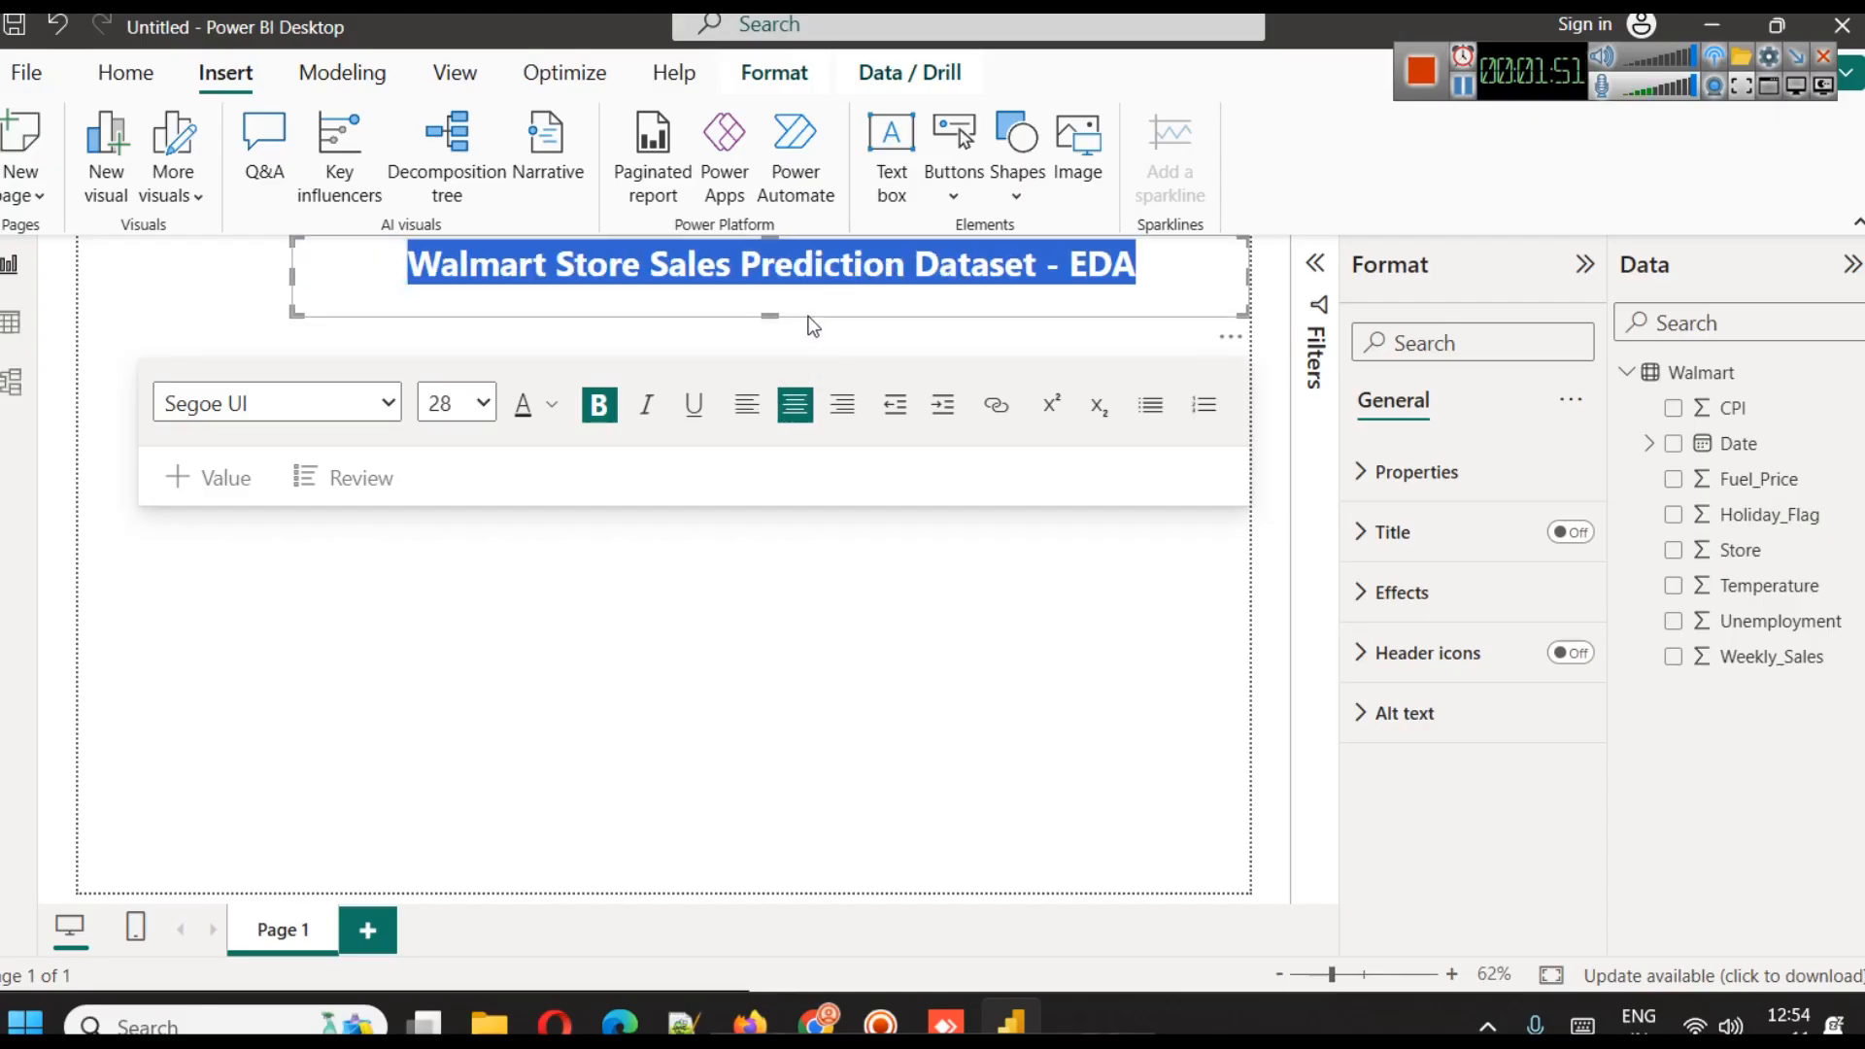
Reduce the title box's height to fit the text and colour the title dark blue
left_click(849, 758)
triple_click(1055, 271)
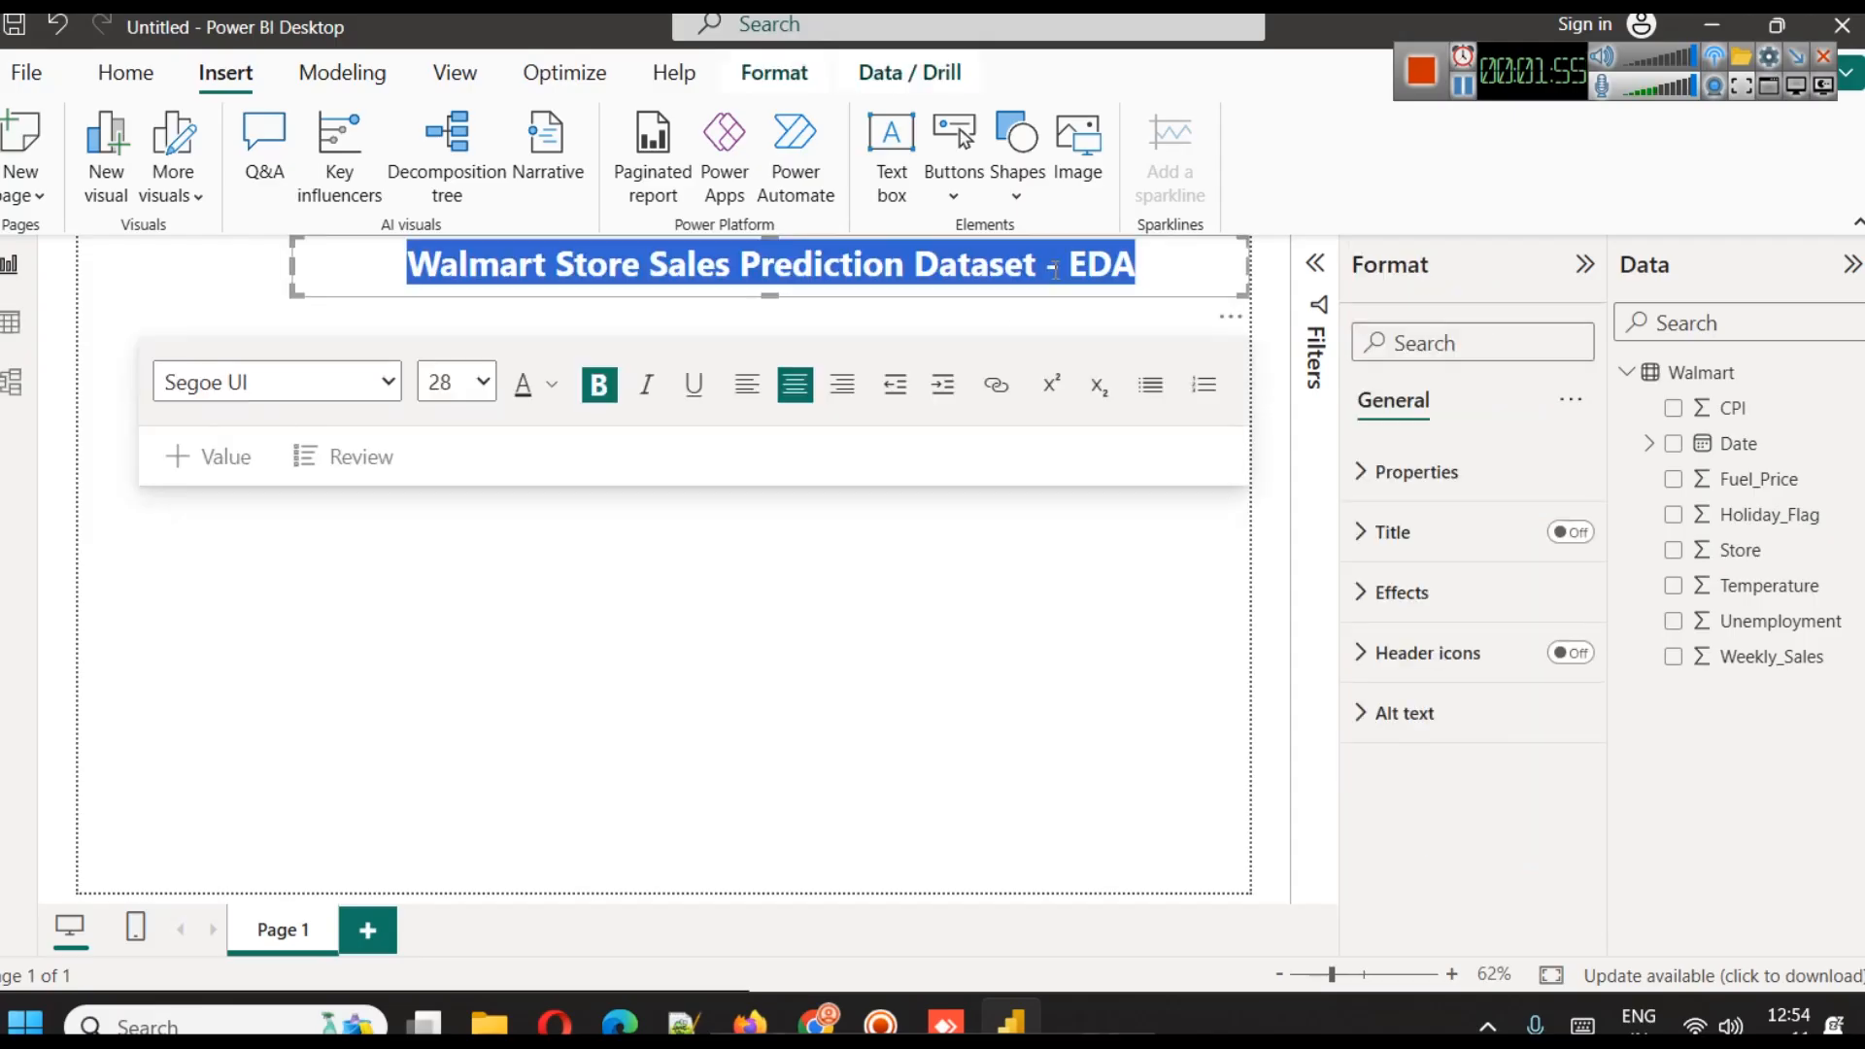
left_click(550, 385)
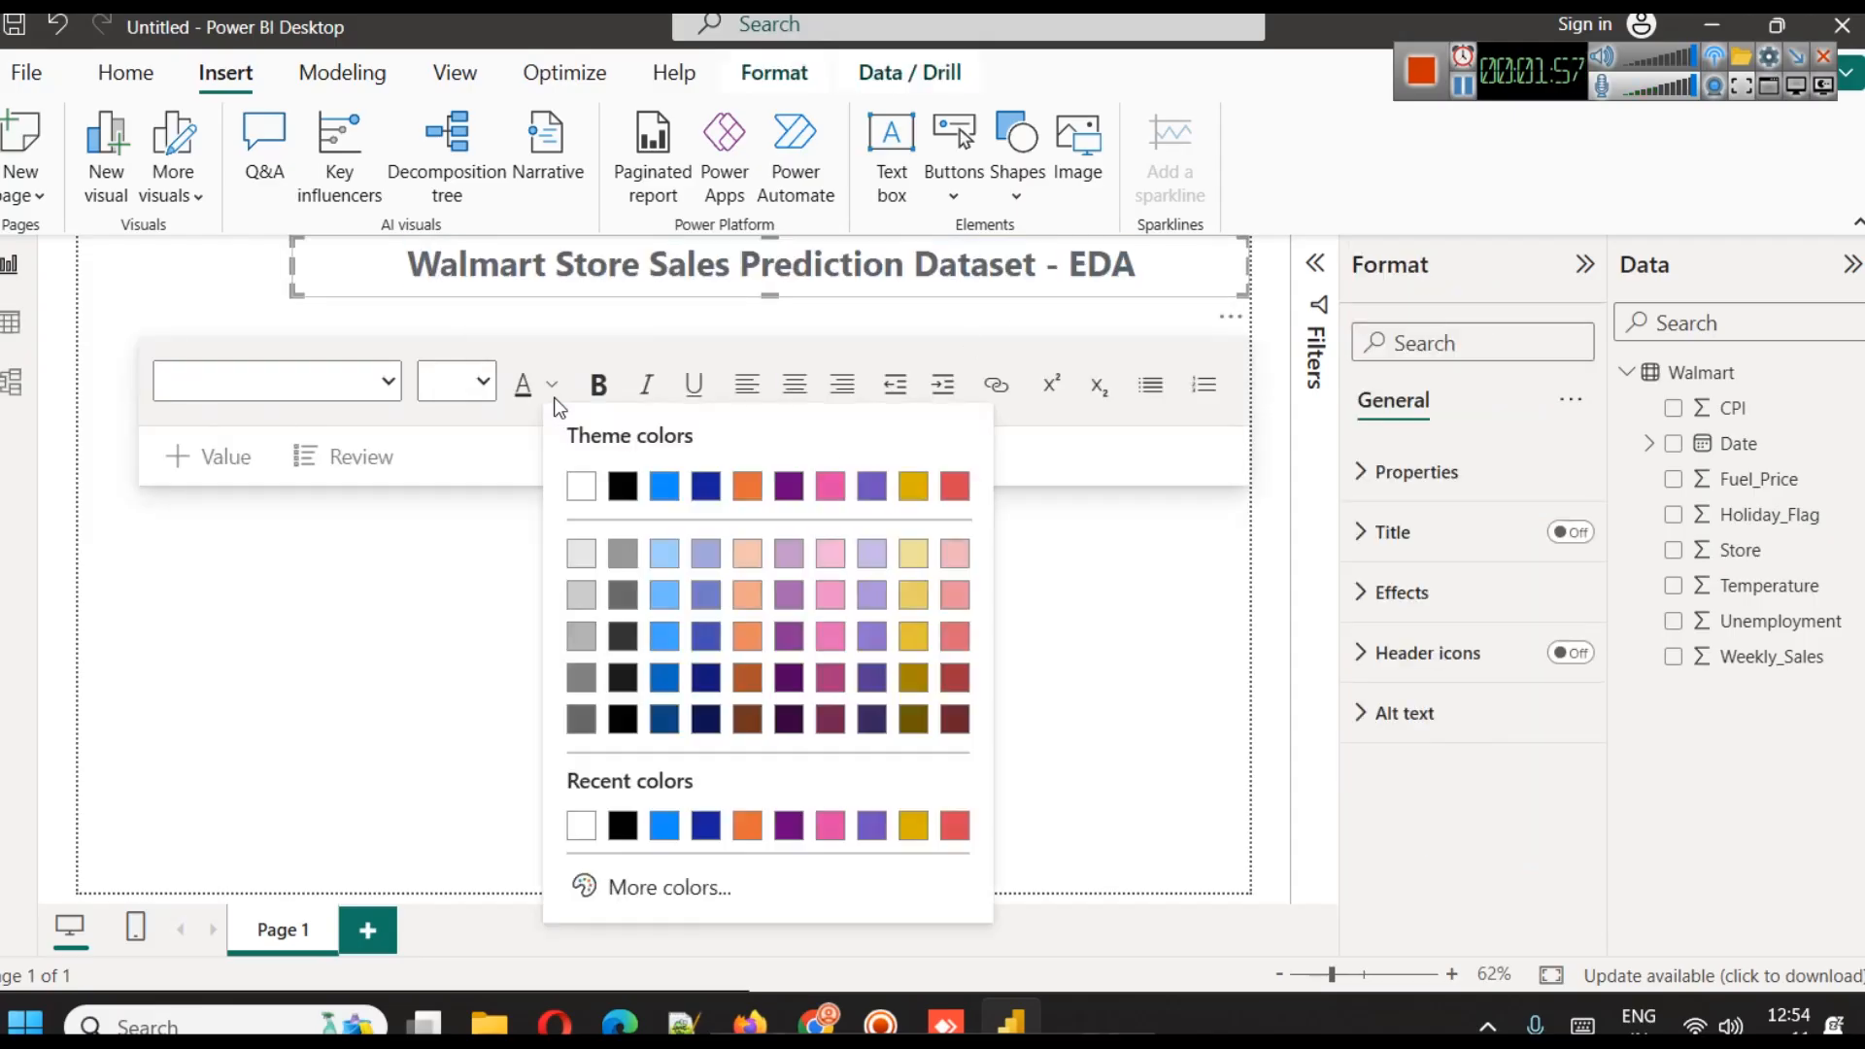
left_click(665, 722)
left_click(742, 595)
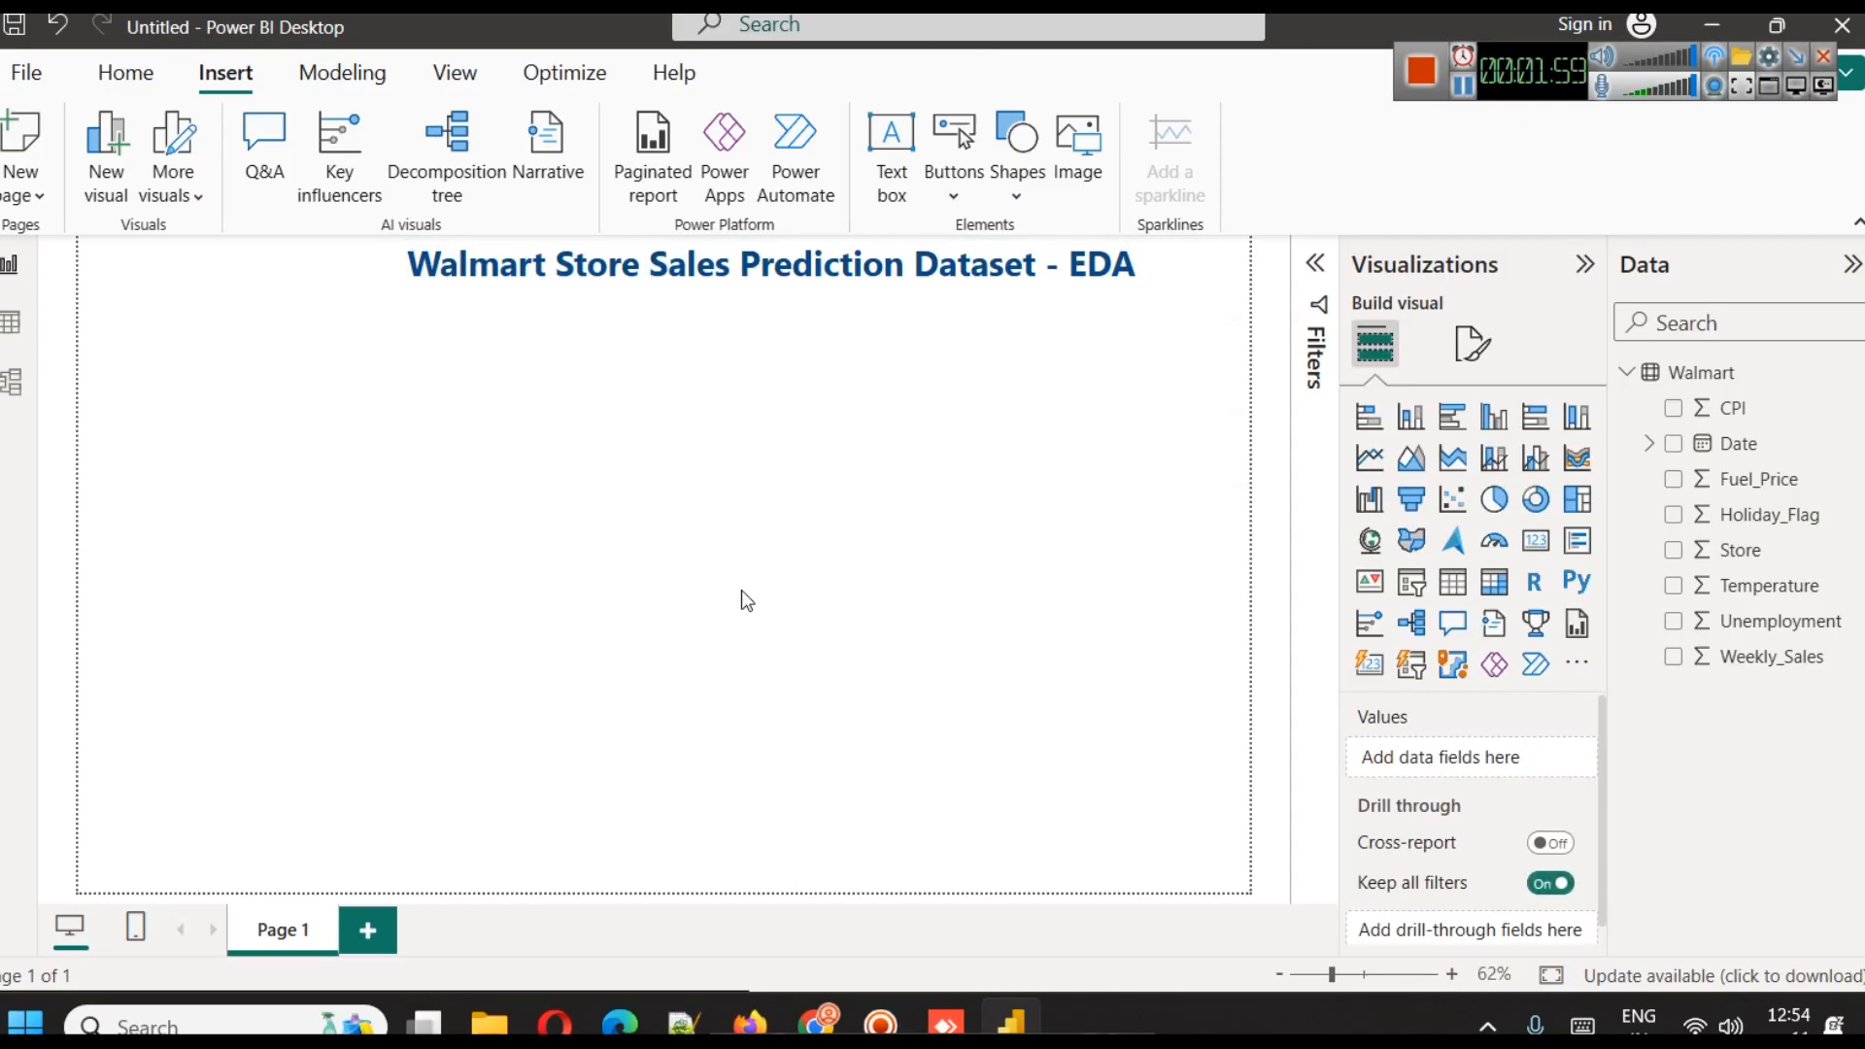
Turn on the shadow and visual border effects for the title box
left_click(1250, 266)
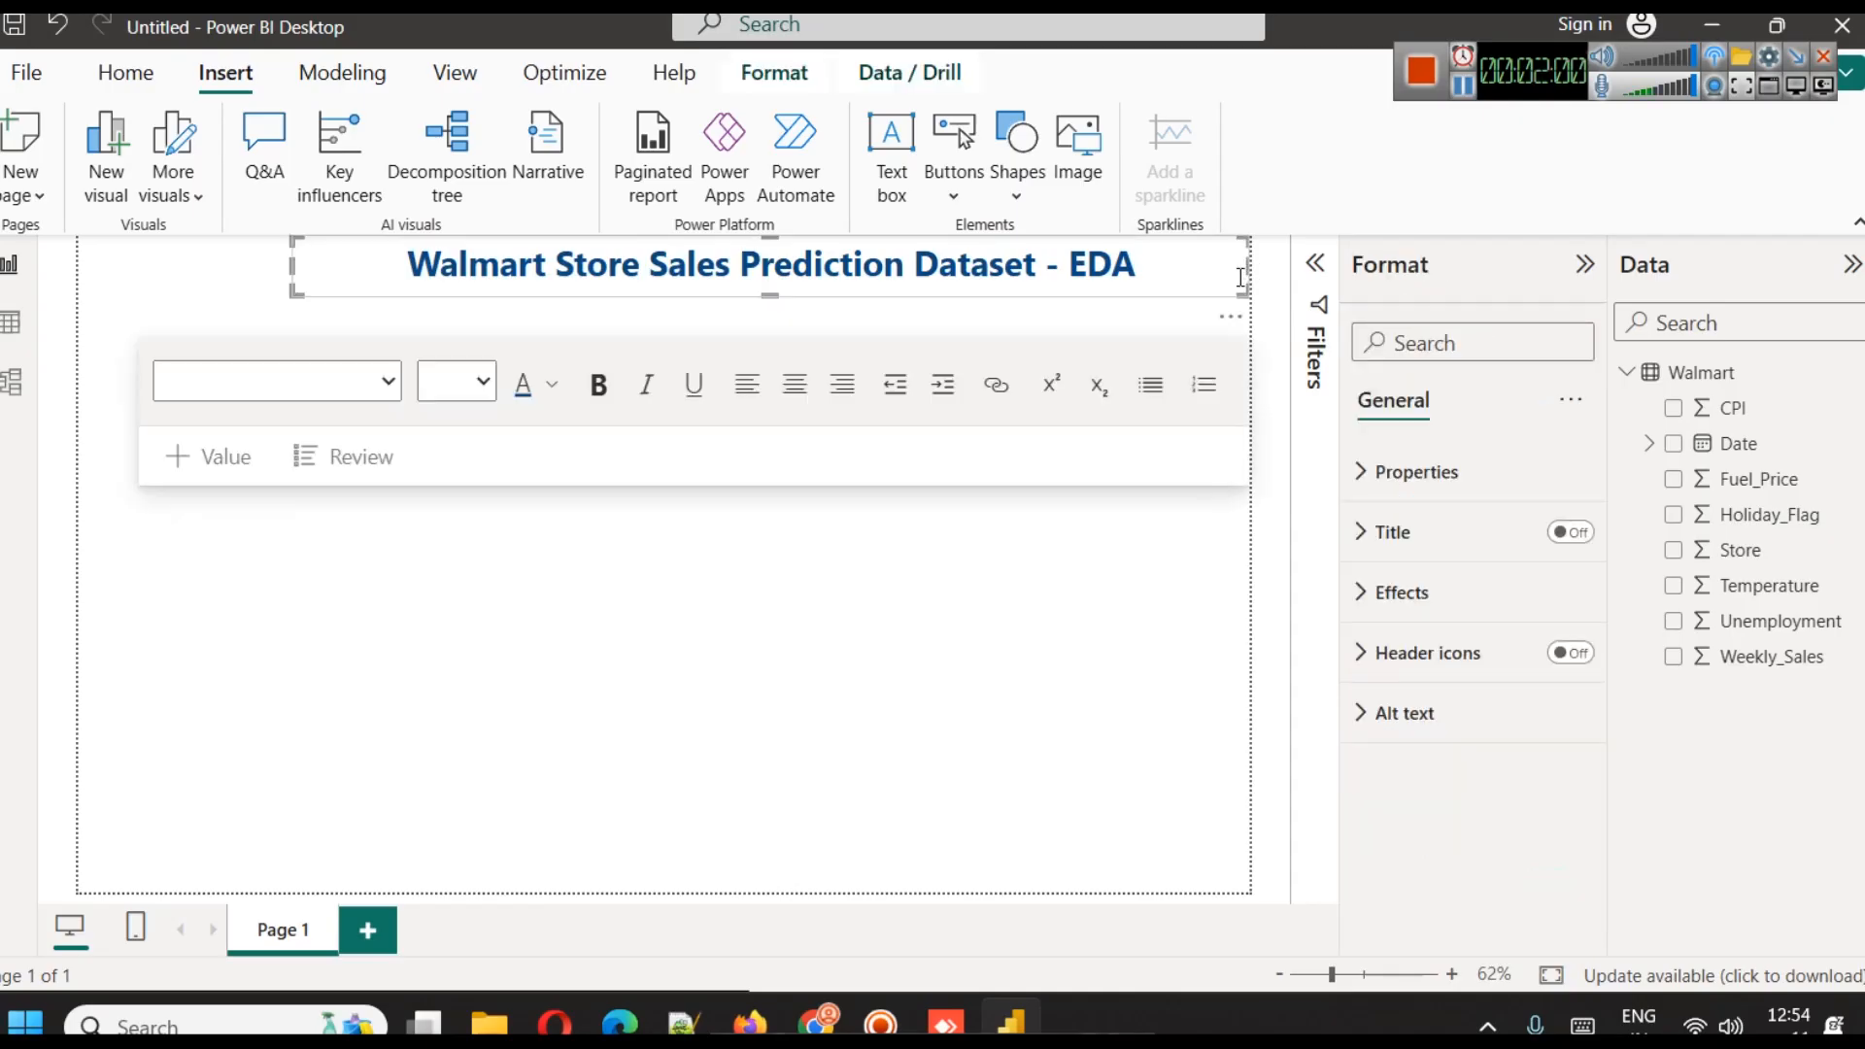
left_click(1416, 594)
scroll(1453, 680, "down", 3)
left_click(1556, 735)
left_click(1555, 665)
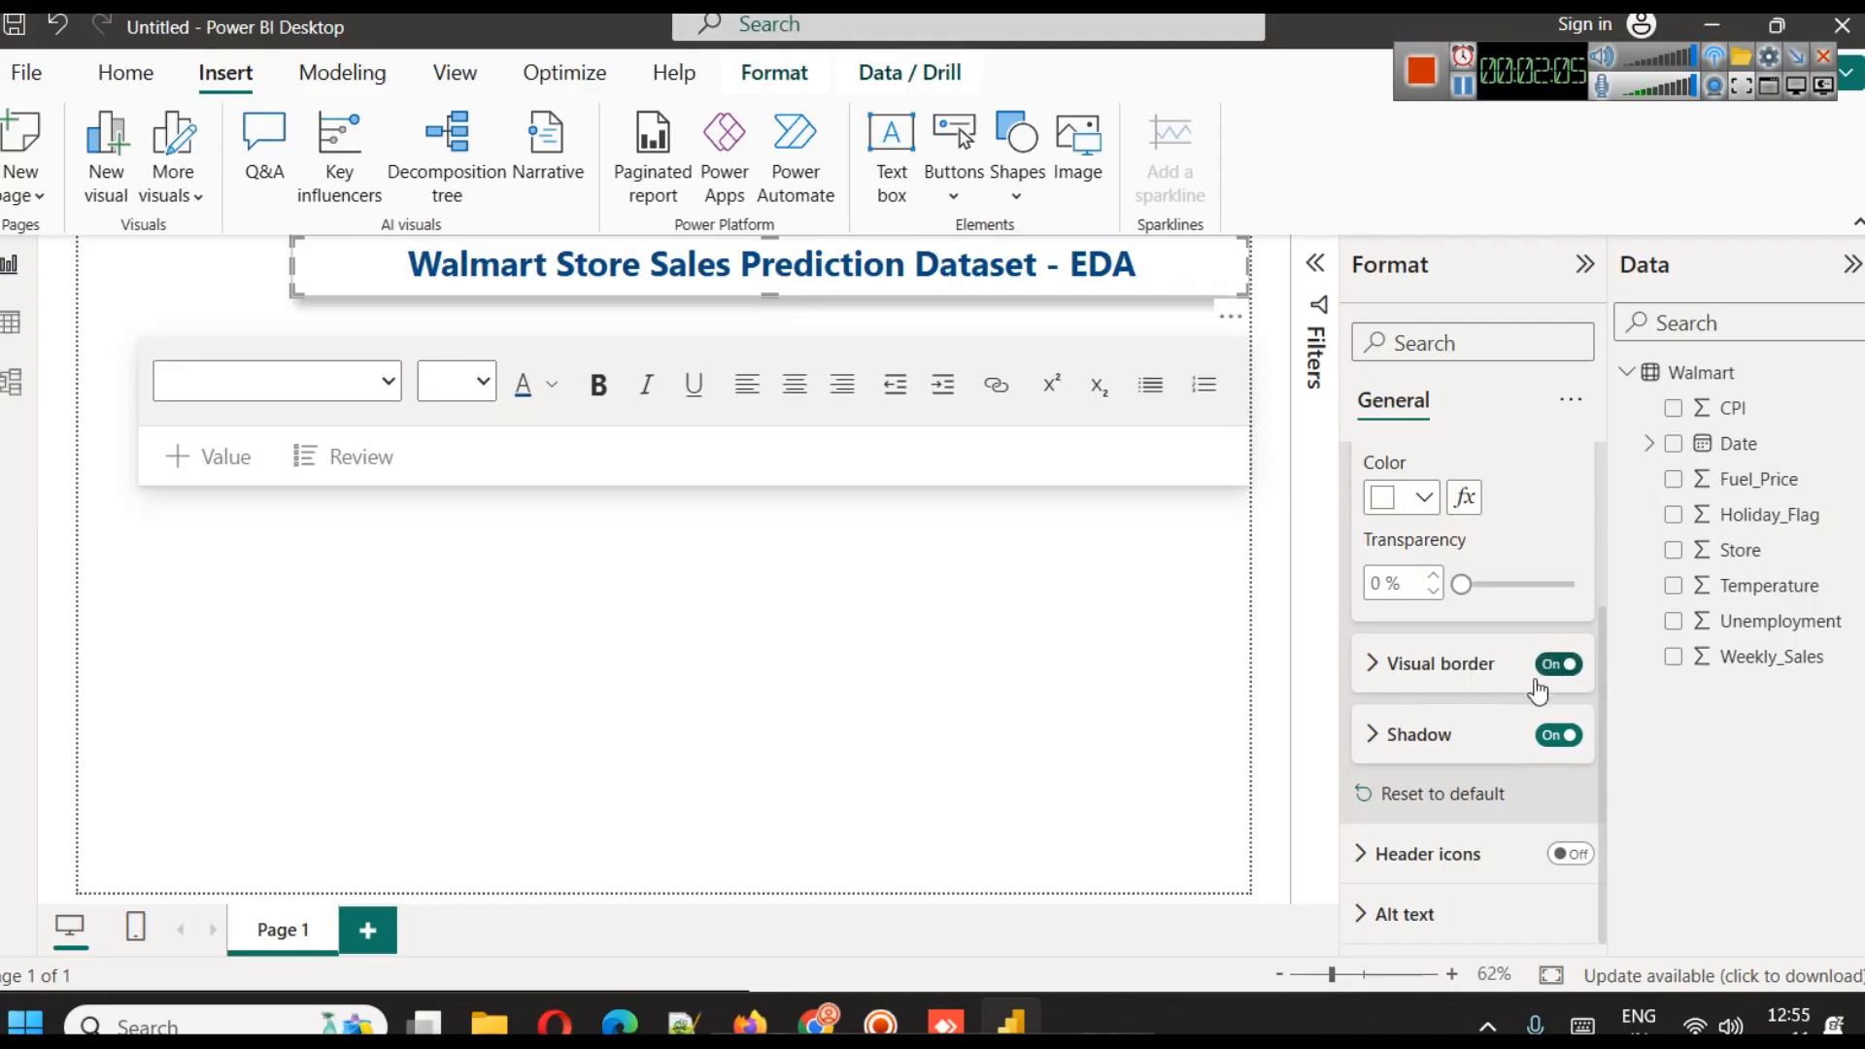
Set the title box's border colour to dark blue
left_click(1384, 668)
left_click(1404, 741)
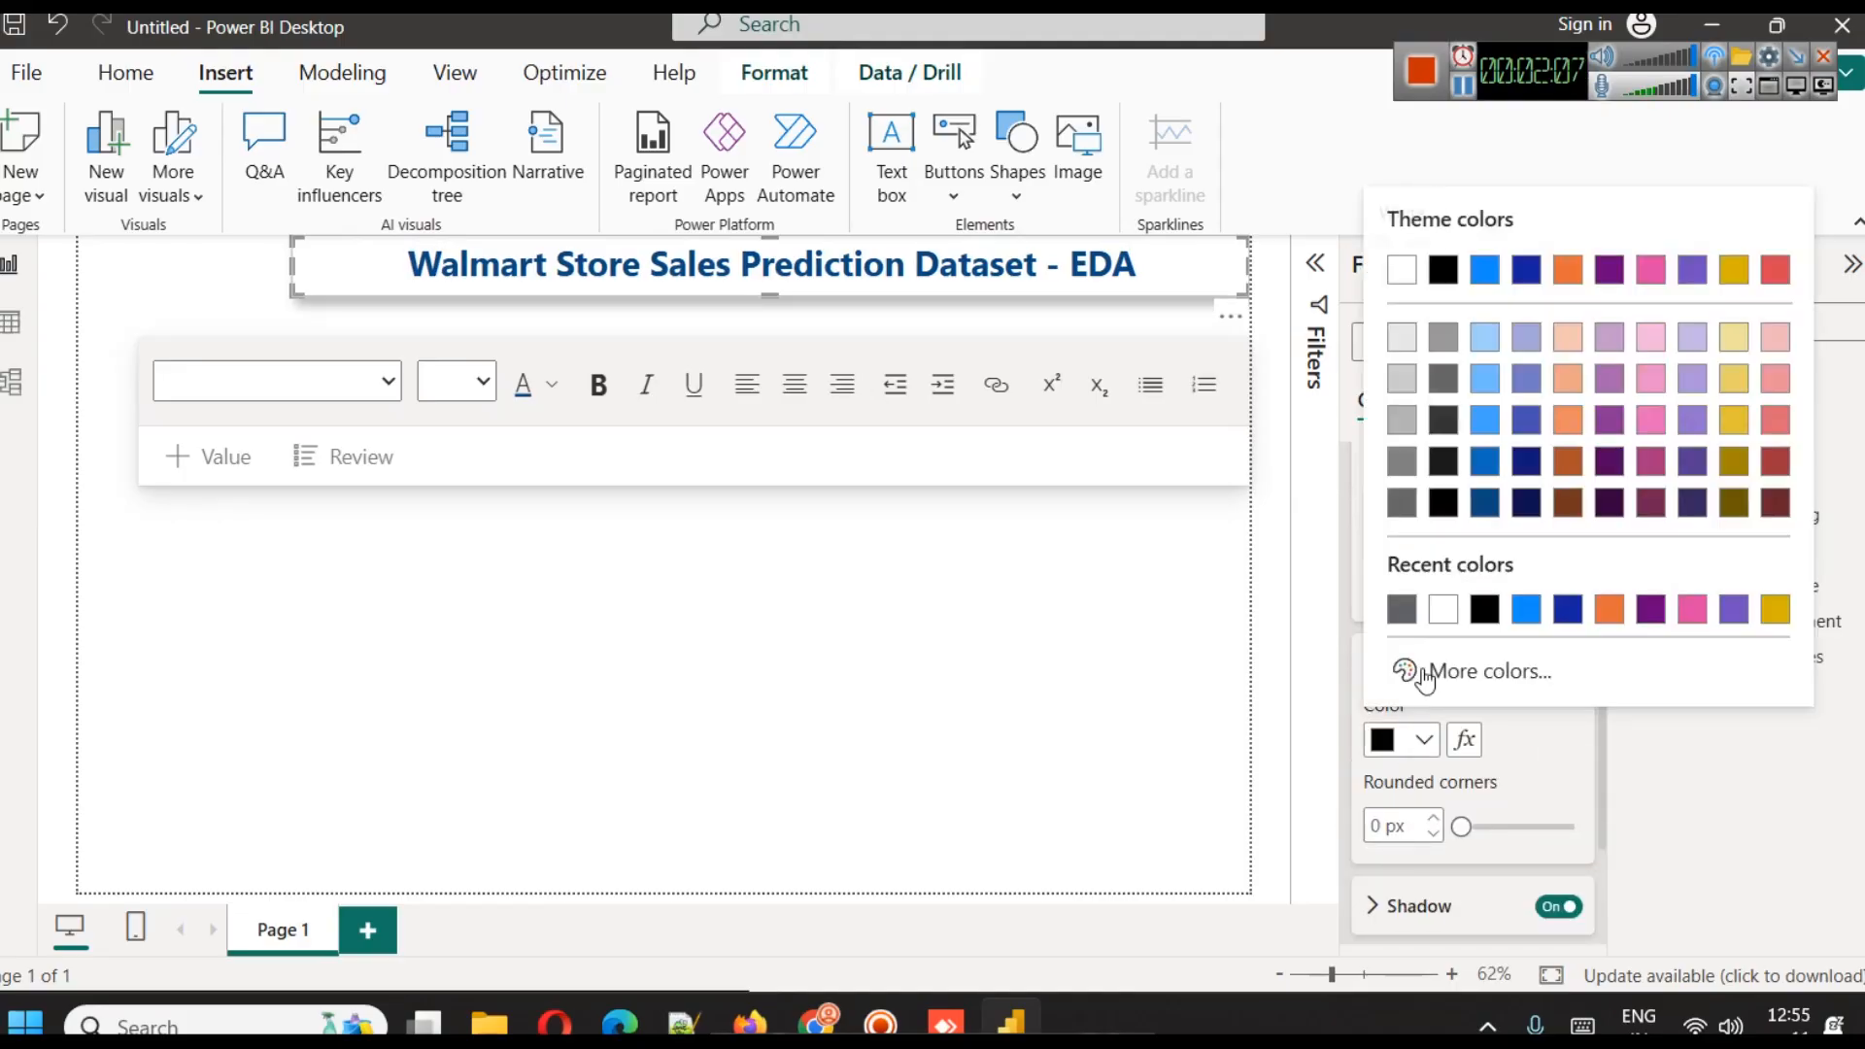
left_click(1478, 512)
left_click(1017, 647)
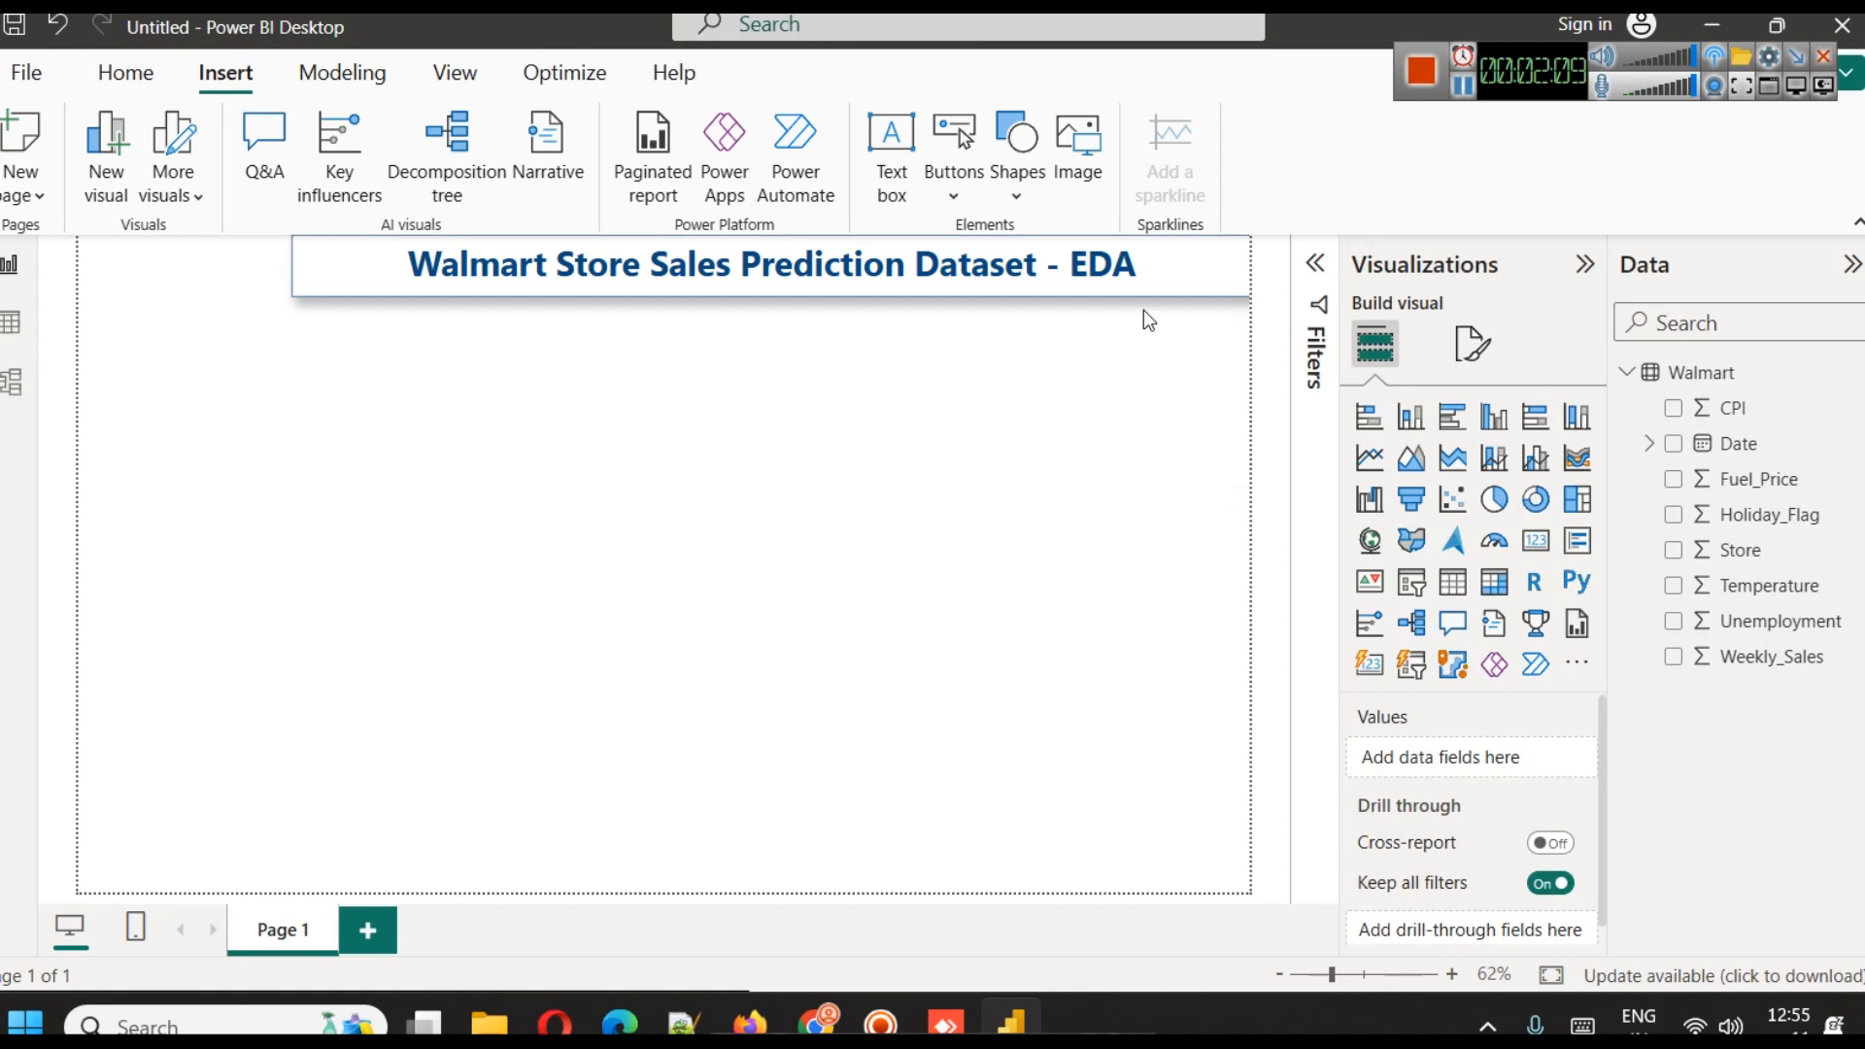
Narrow the title box slightly so its right edge clears the page boundary
left_click(1193, 290)
left_click_drag(1250, 265, 1239, 265)
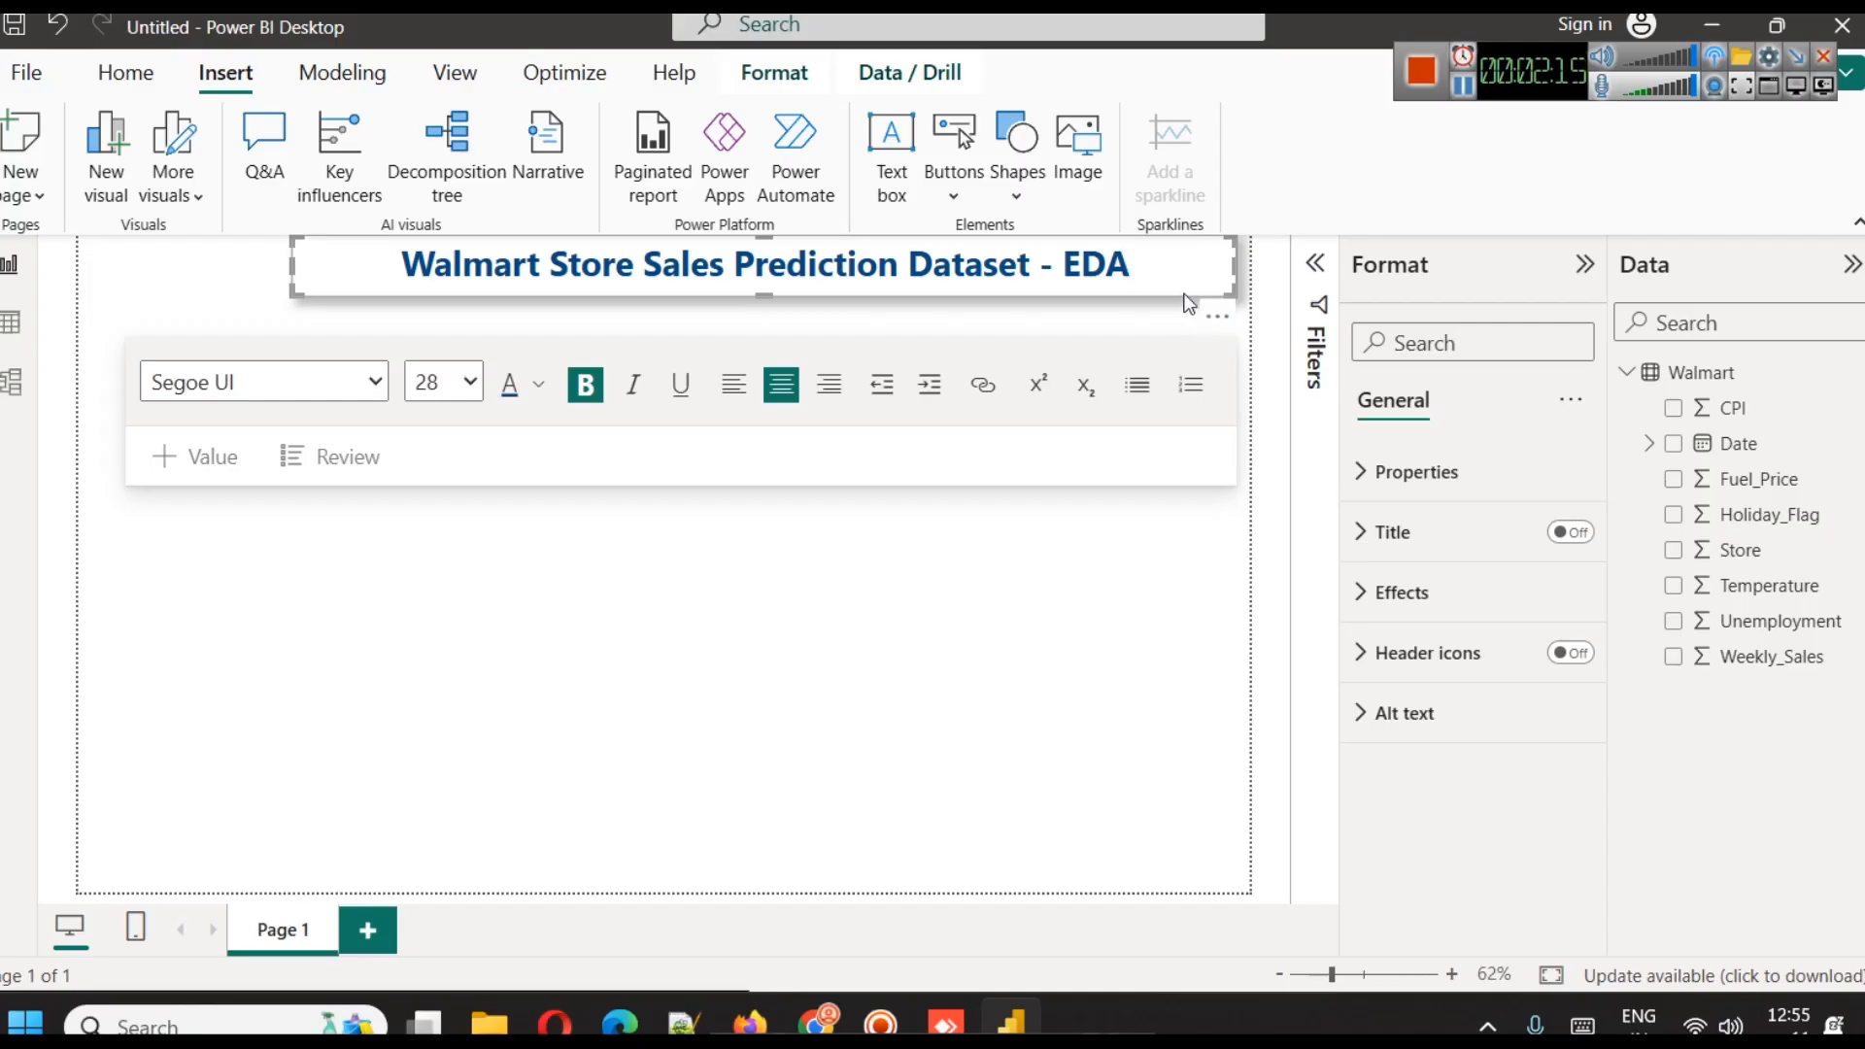
left_click(1027, 733)
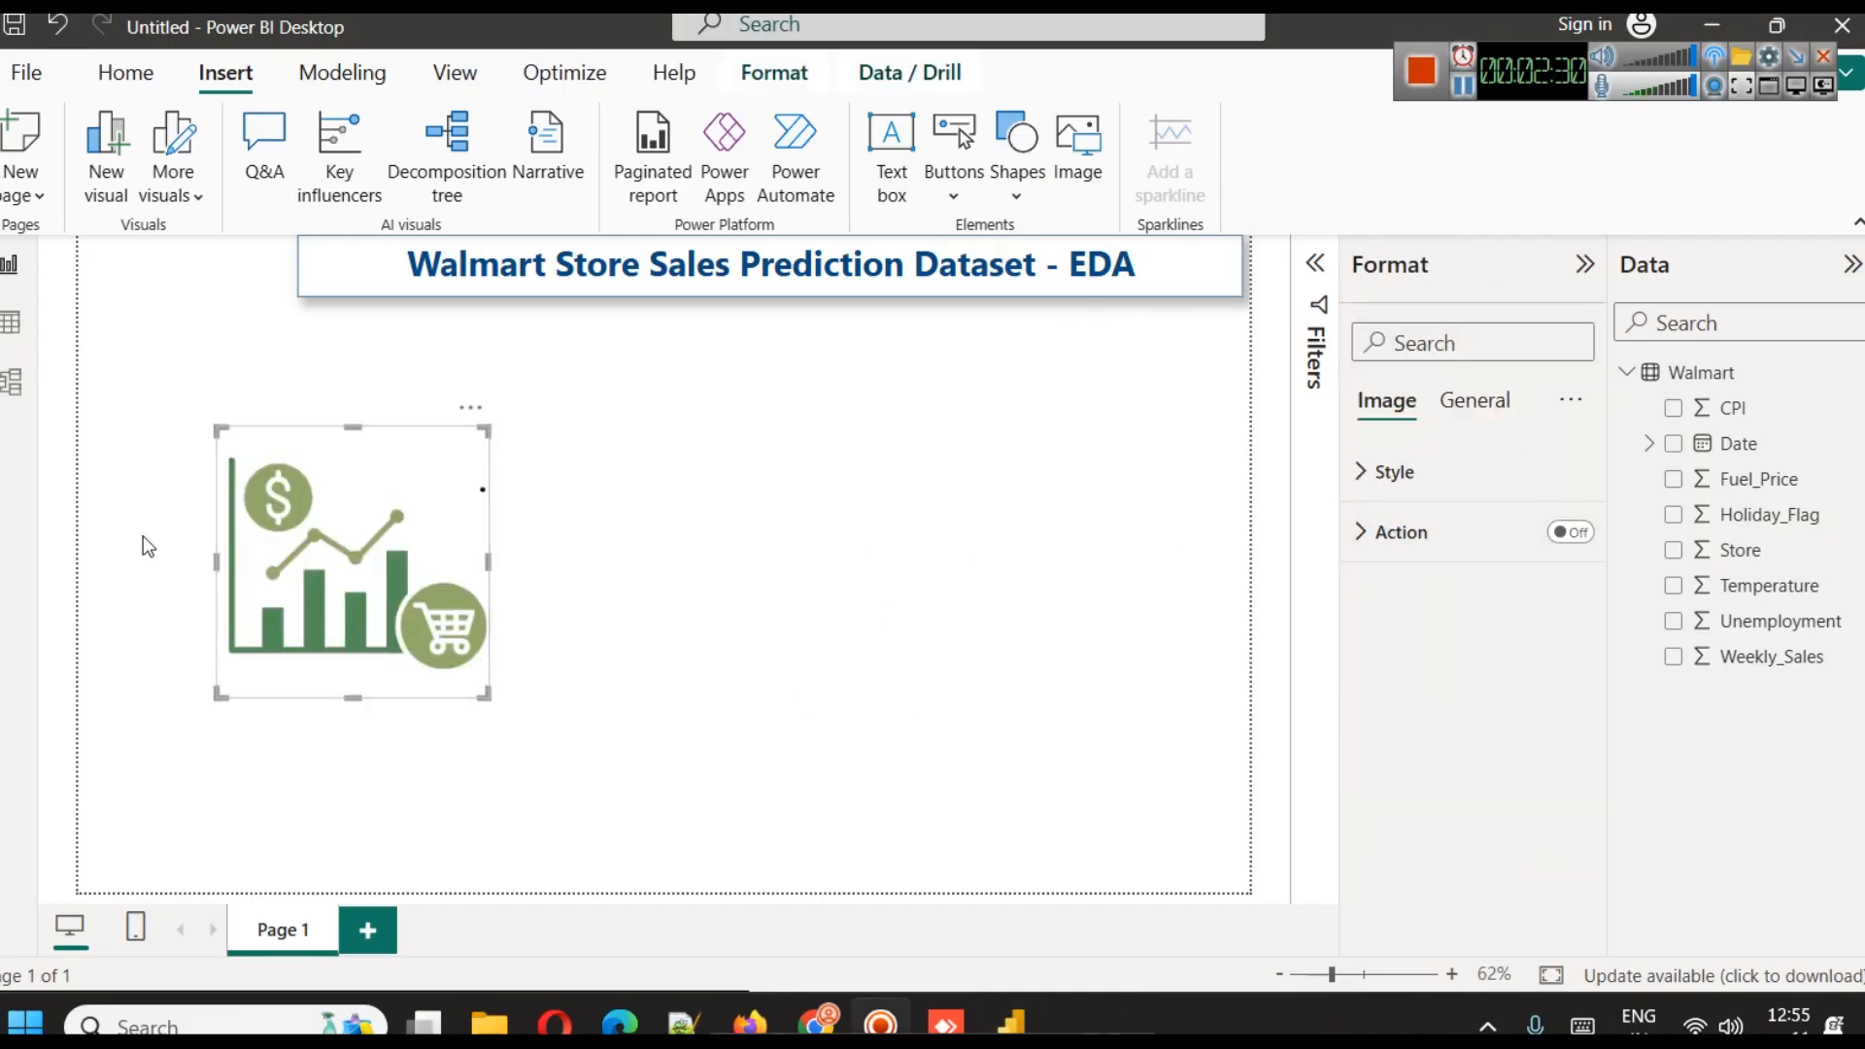
Shrink the sales chart picture to a small logo in the page's upper-left corner and extend the title box's left edge towards it
left_click_drag(351, 530, 219, 340)
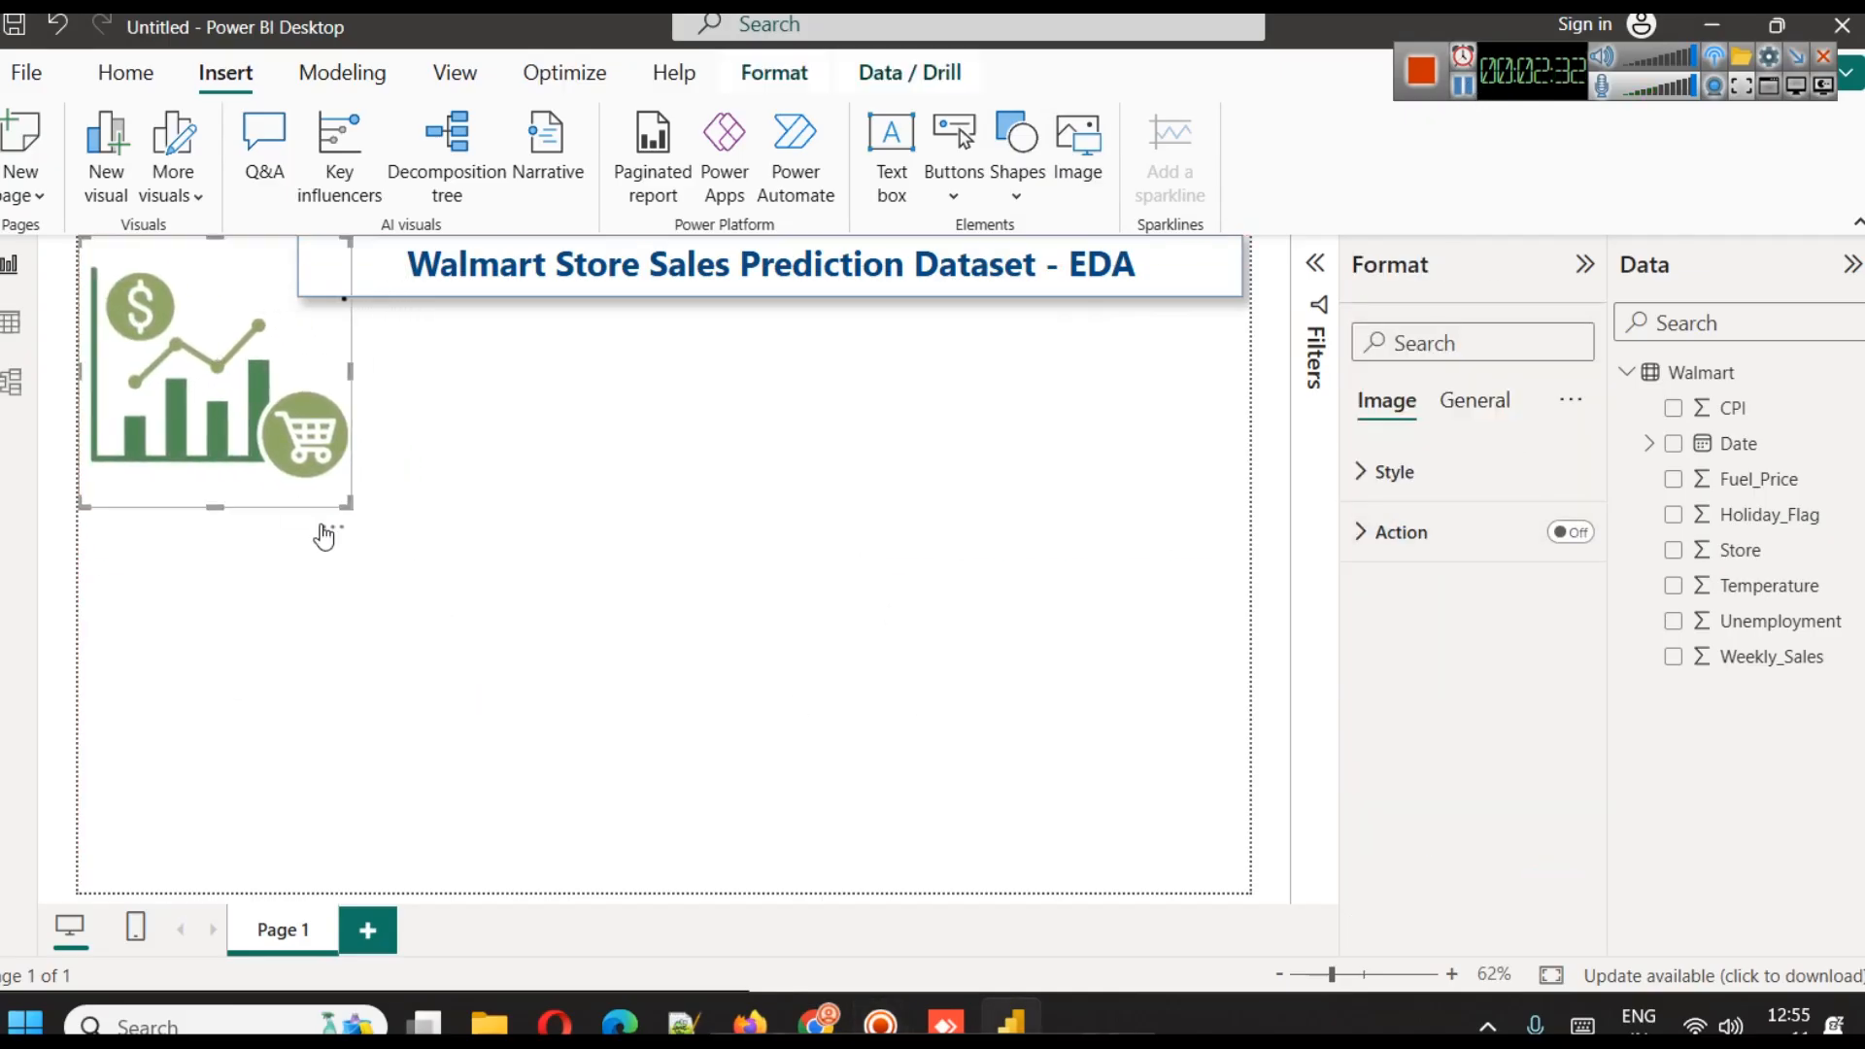
left_click_drag(354, 498, 167, 182)
left_click_drag(144, 268, 195, 265)
left_click(195, 355)
left_click(309, 275)
left_click_drag(301, 268, 130, 256)
Turn on the visual border and shadow effects for the sales chart logo
left_click(148, 254)
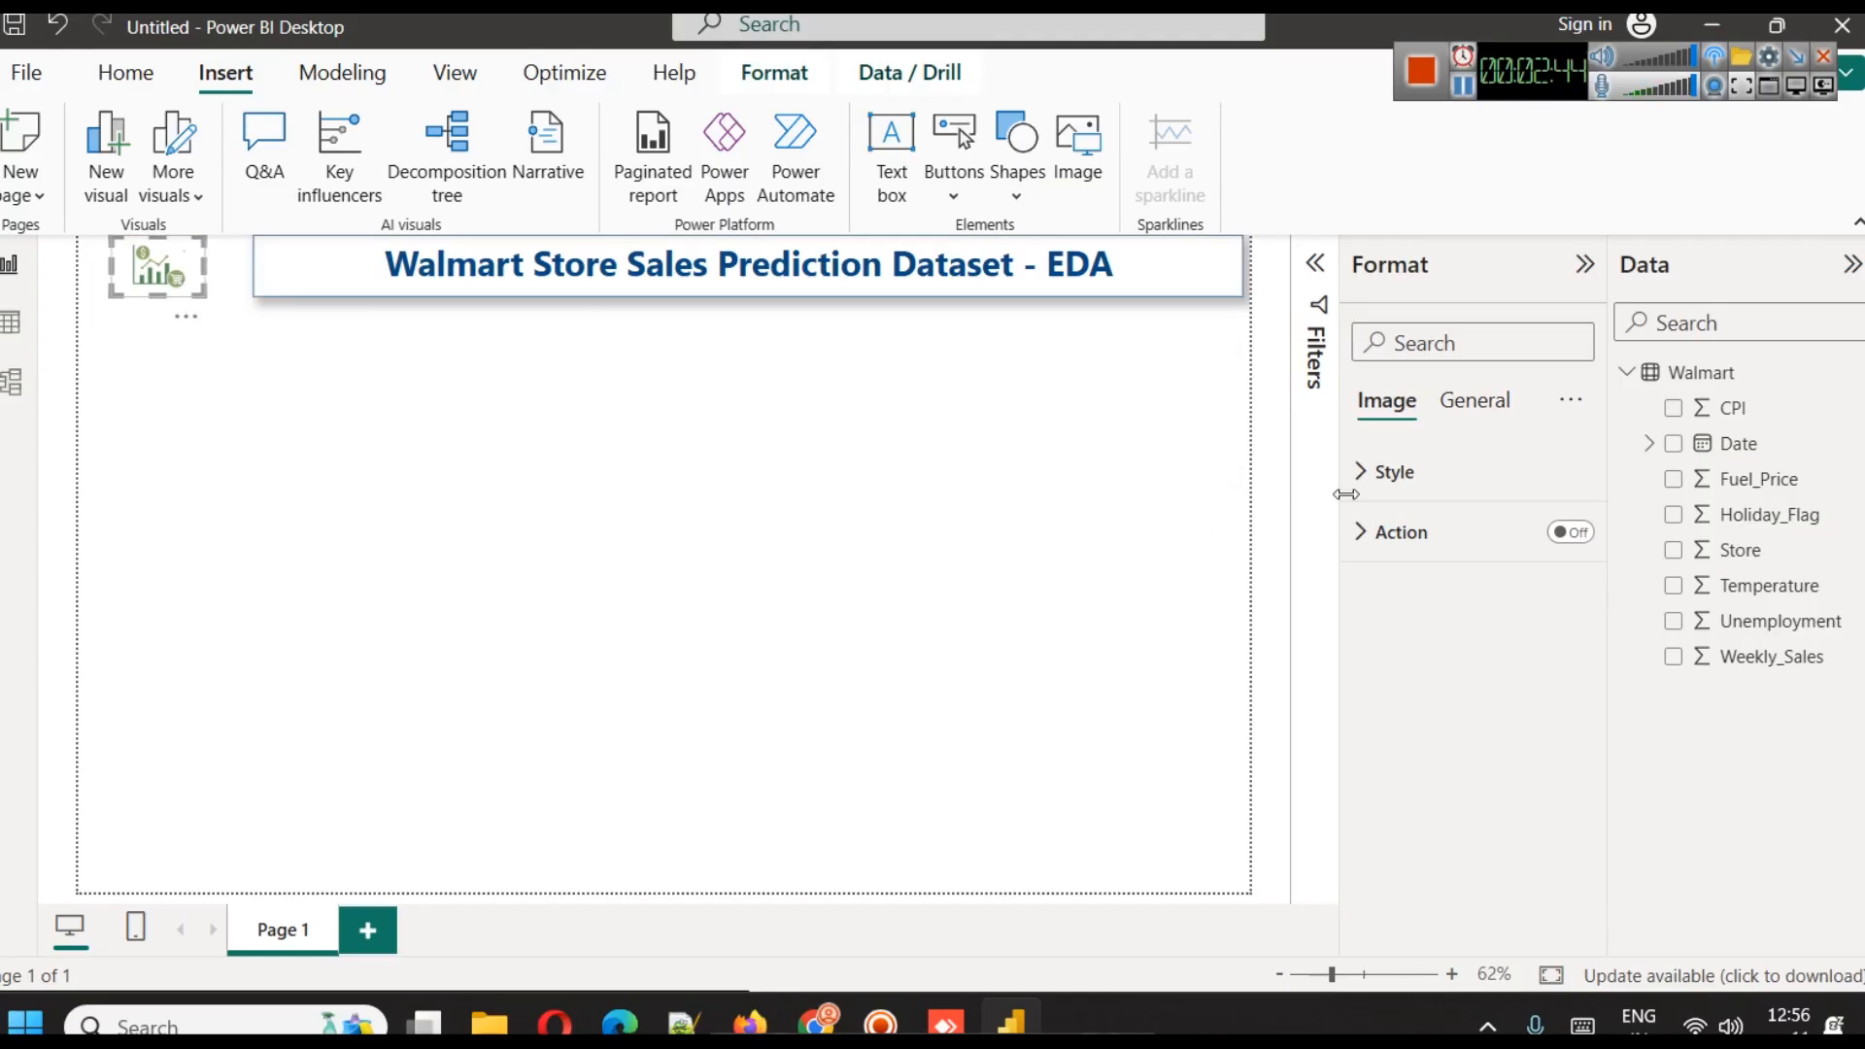
left_click(1372, 486)
left_click(1471, 402)
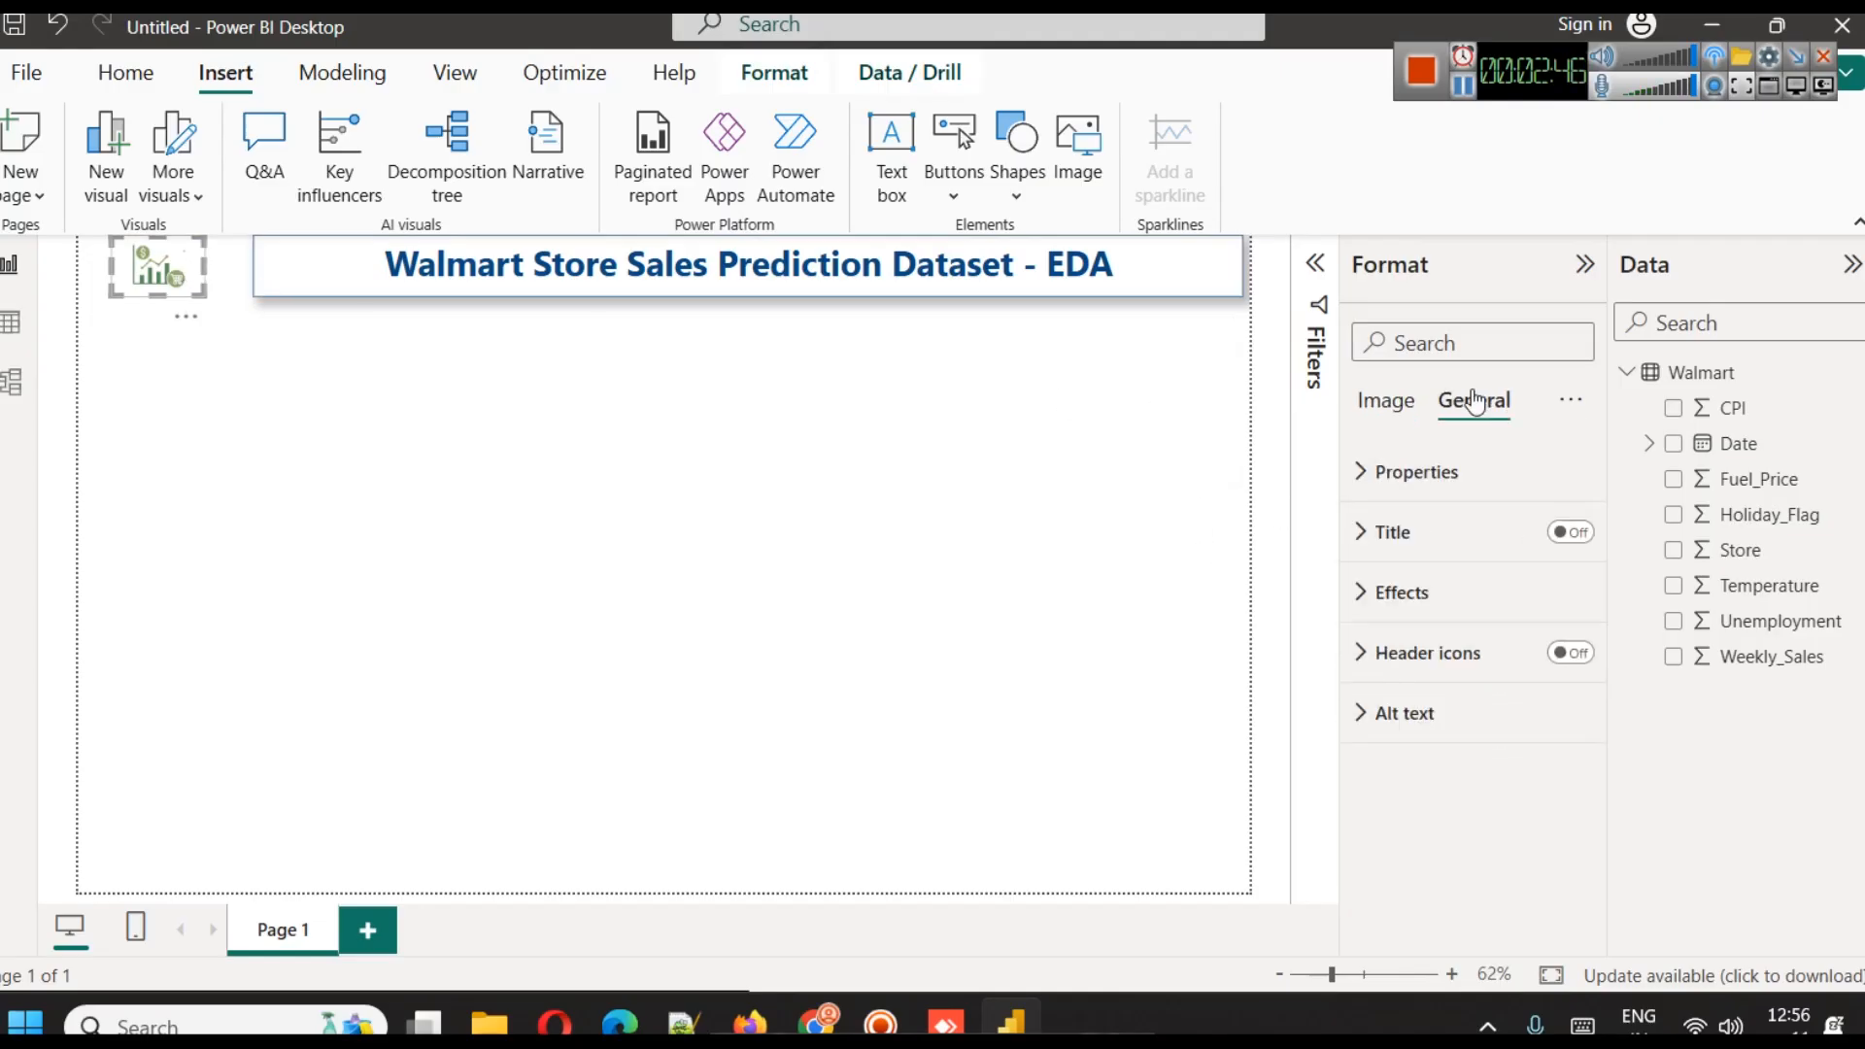
left_click(1449, 592)
scroll(1466, 667, "down", 2)
left_click(1552, 782)
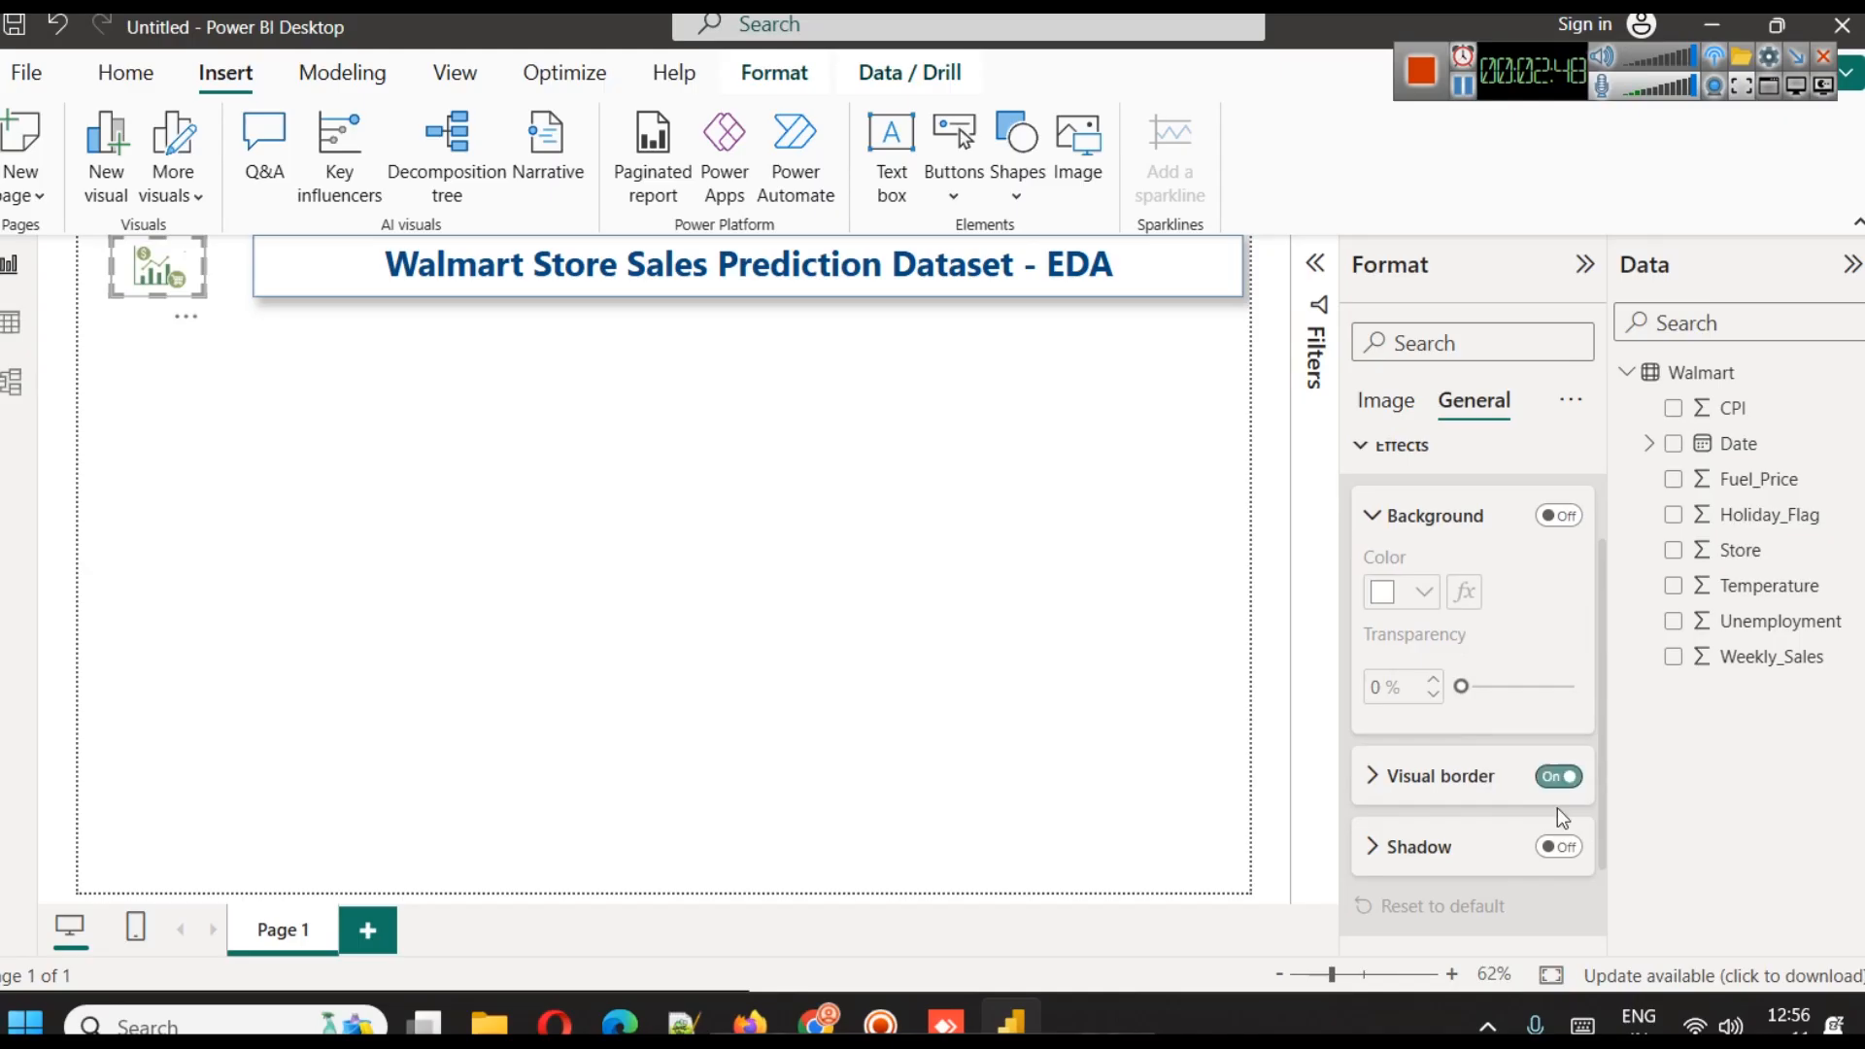
left_click(1560, 847)
left_click(472, 418)
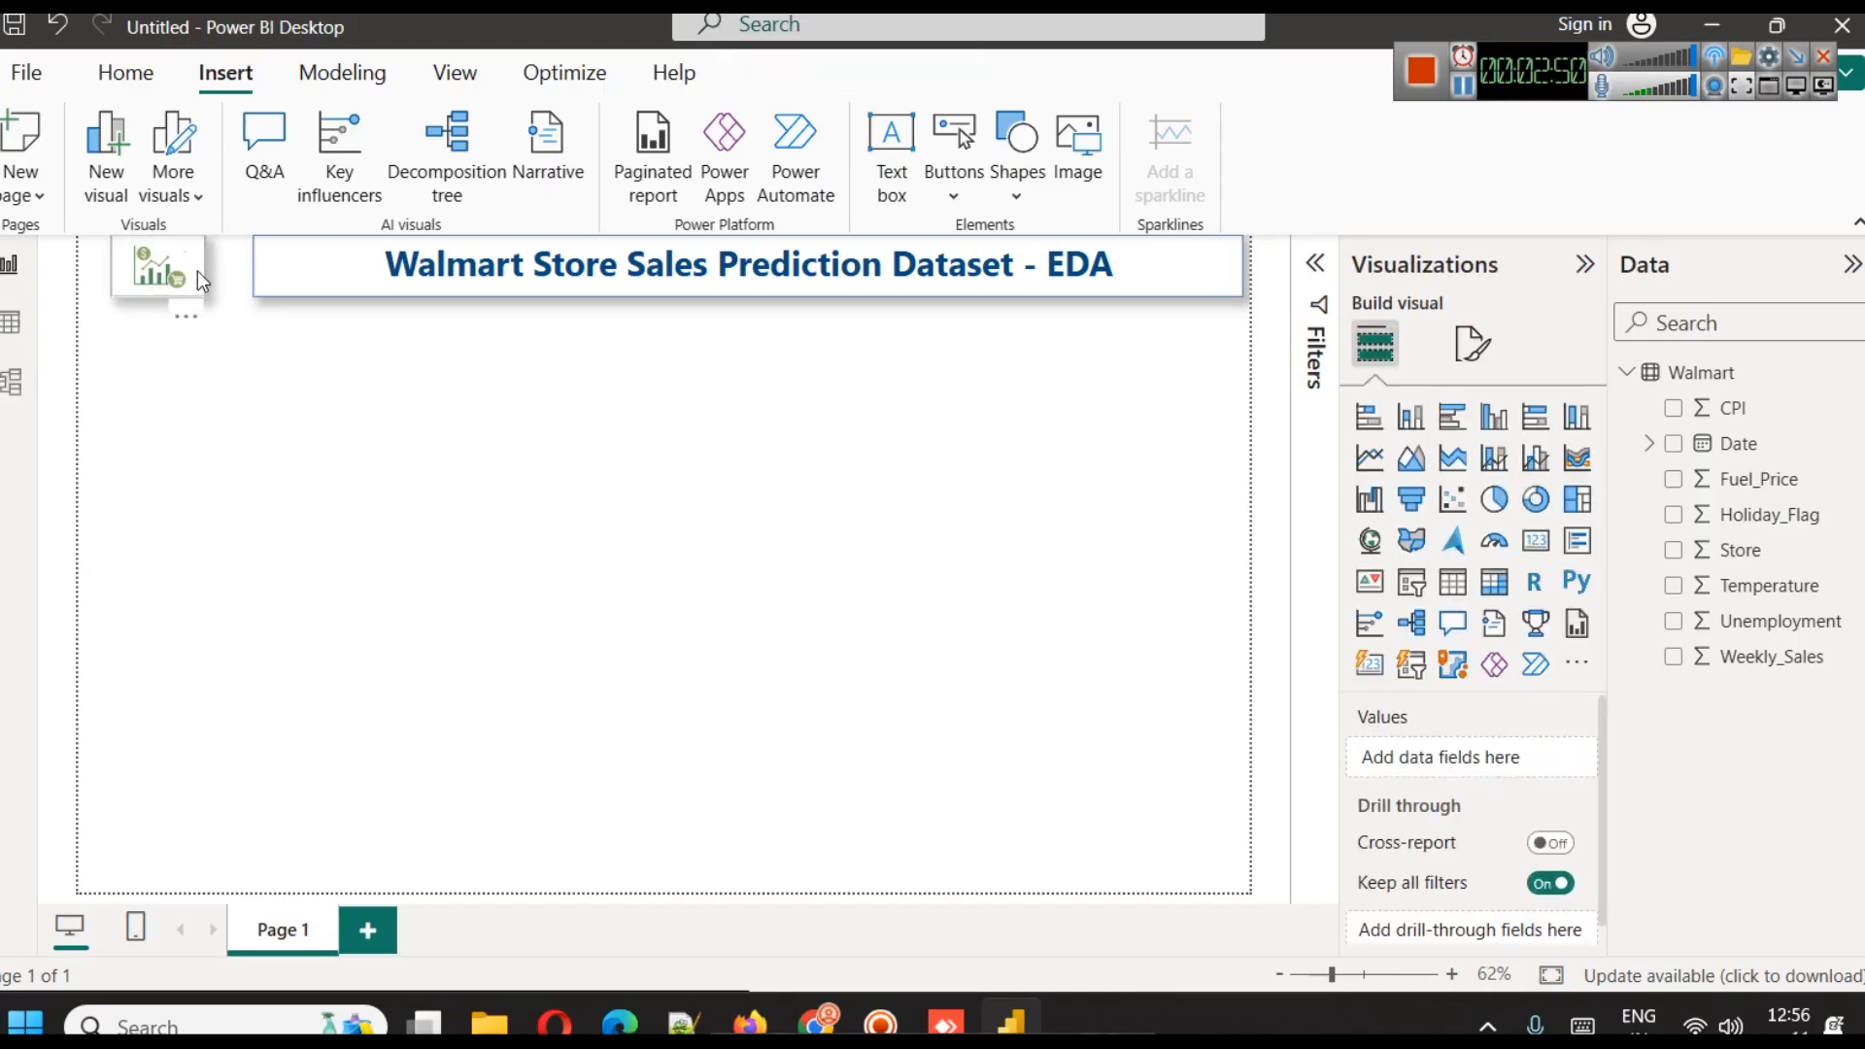
Widen the logo's frame on the side facing the title box
left_click(196, 271)
left_click_drag(210, 259, 228, 266)
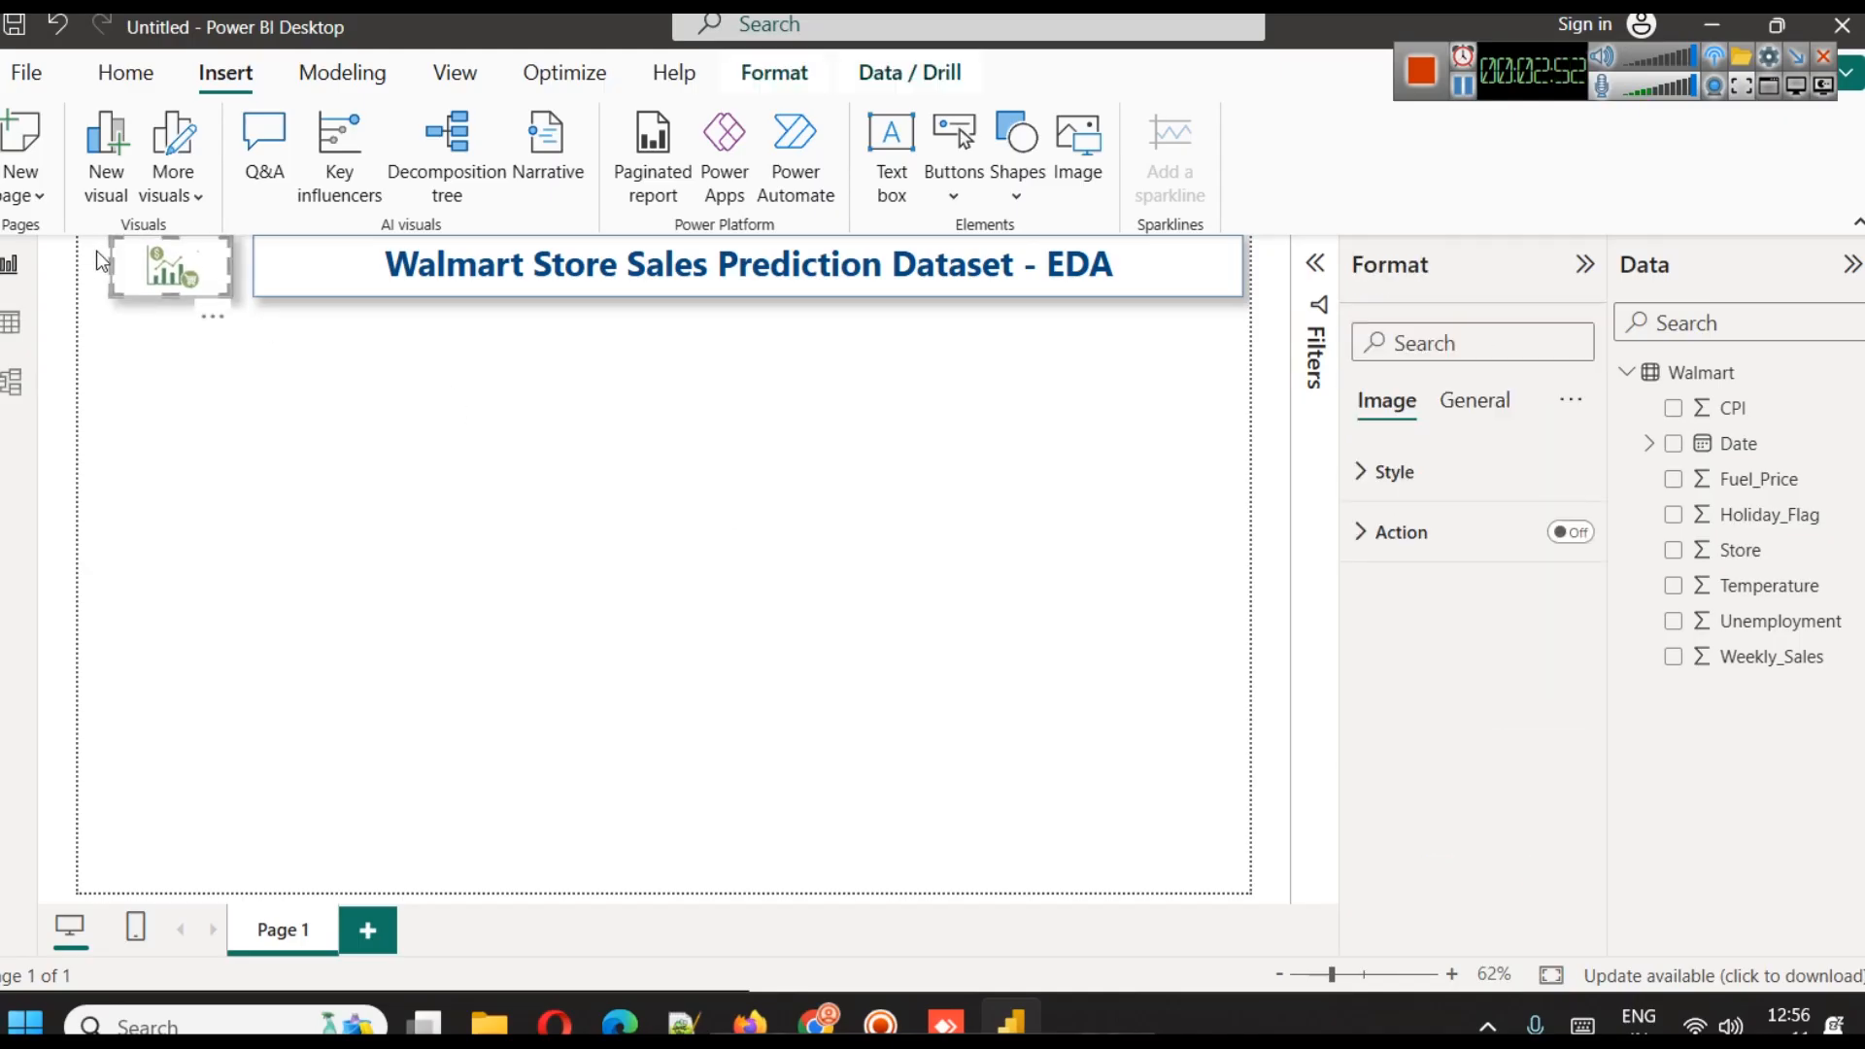
Widen the logo's frame on both sides, towards the page's left edge and towards the title box
left_click_drag(110, 263, 92, 263)
left_click(204, 416)
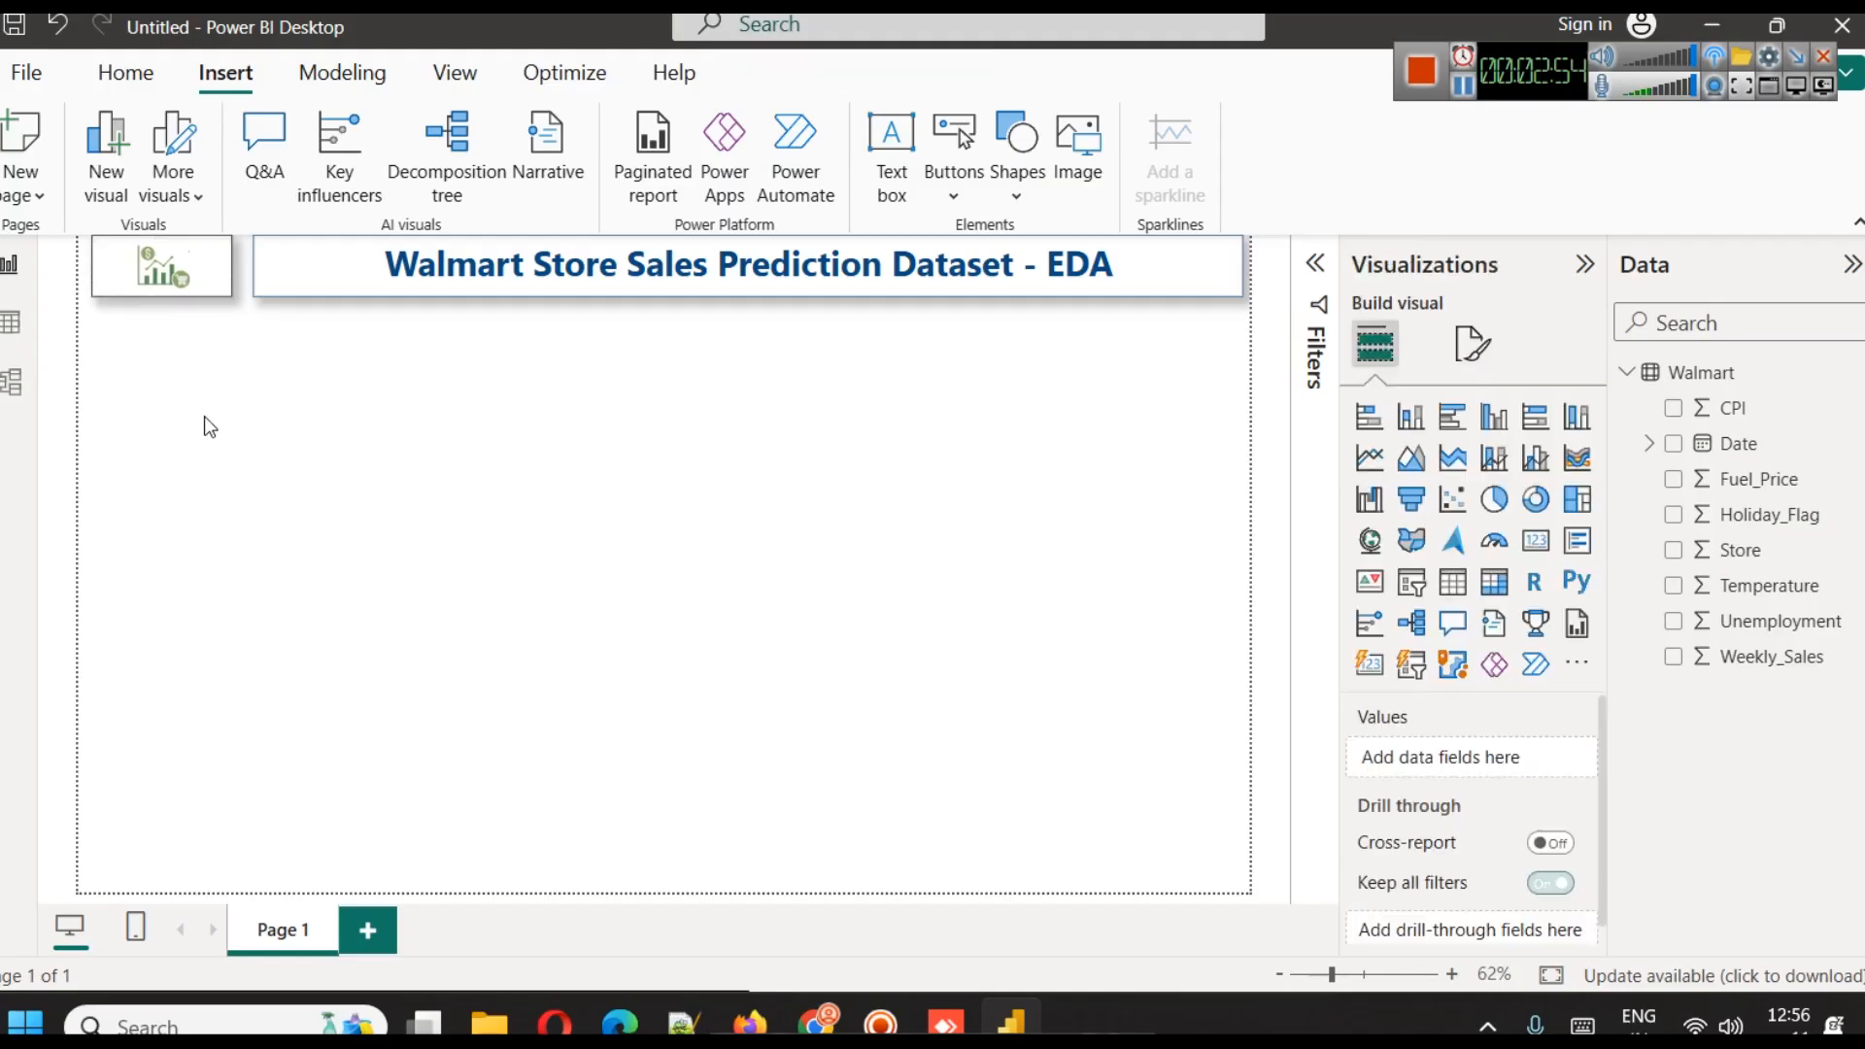
left_click(225, 261)
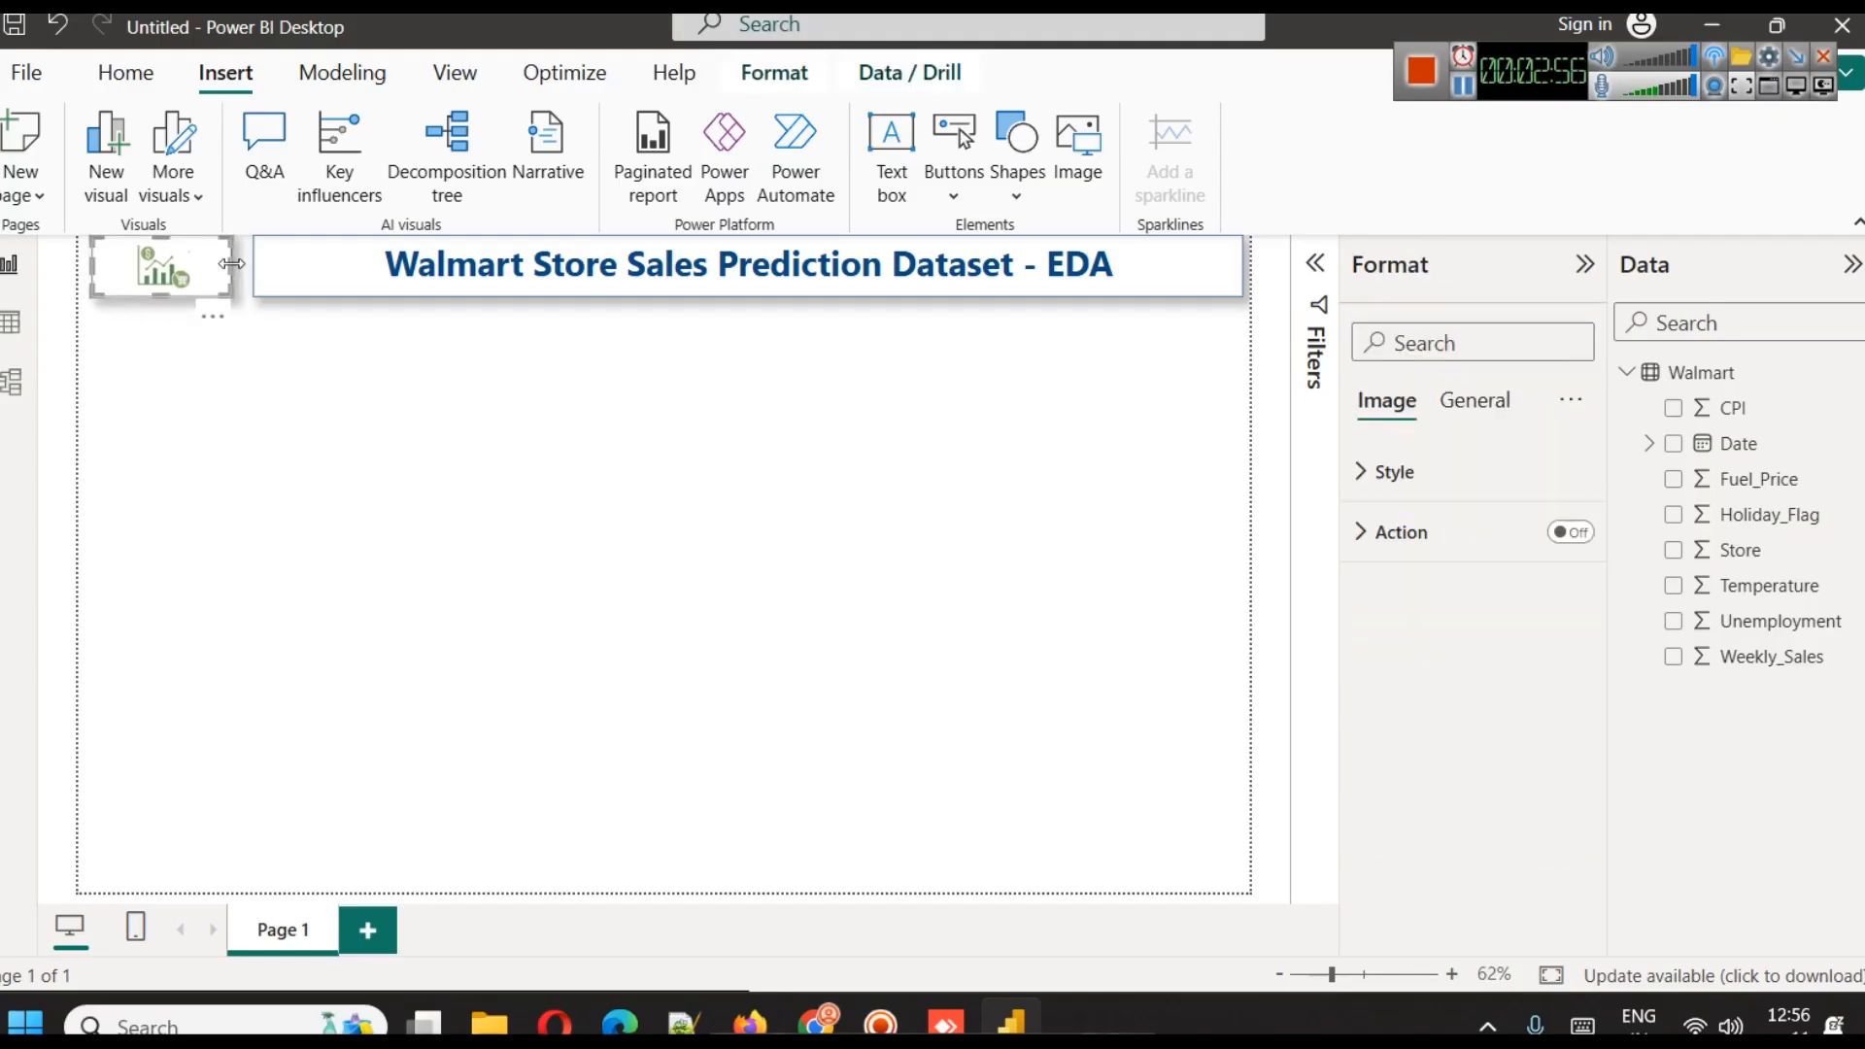
left_click_drag(235, 268, 241, 266)
left_click(127, 418)
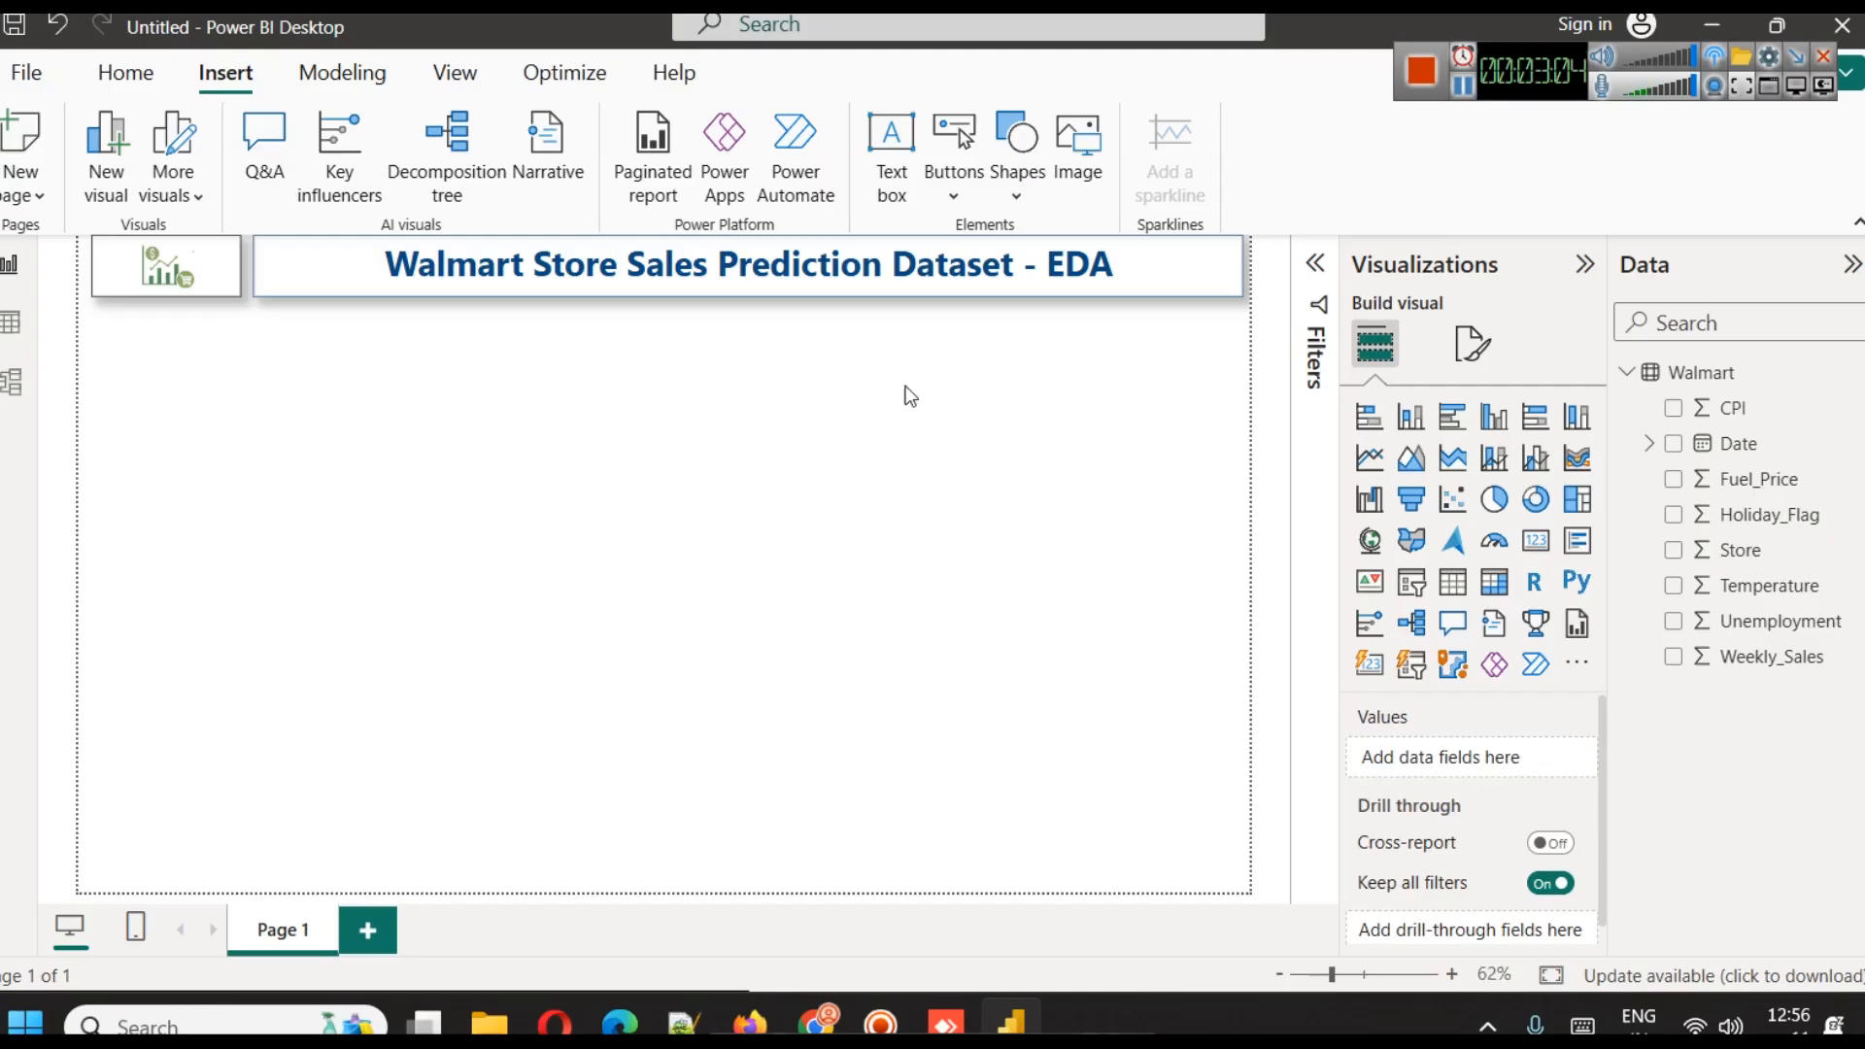
left_click(1464, 87)
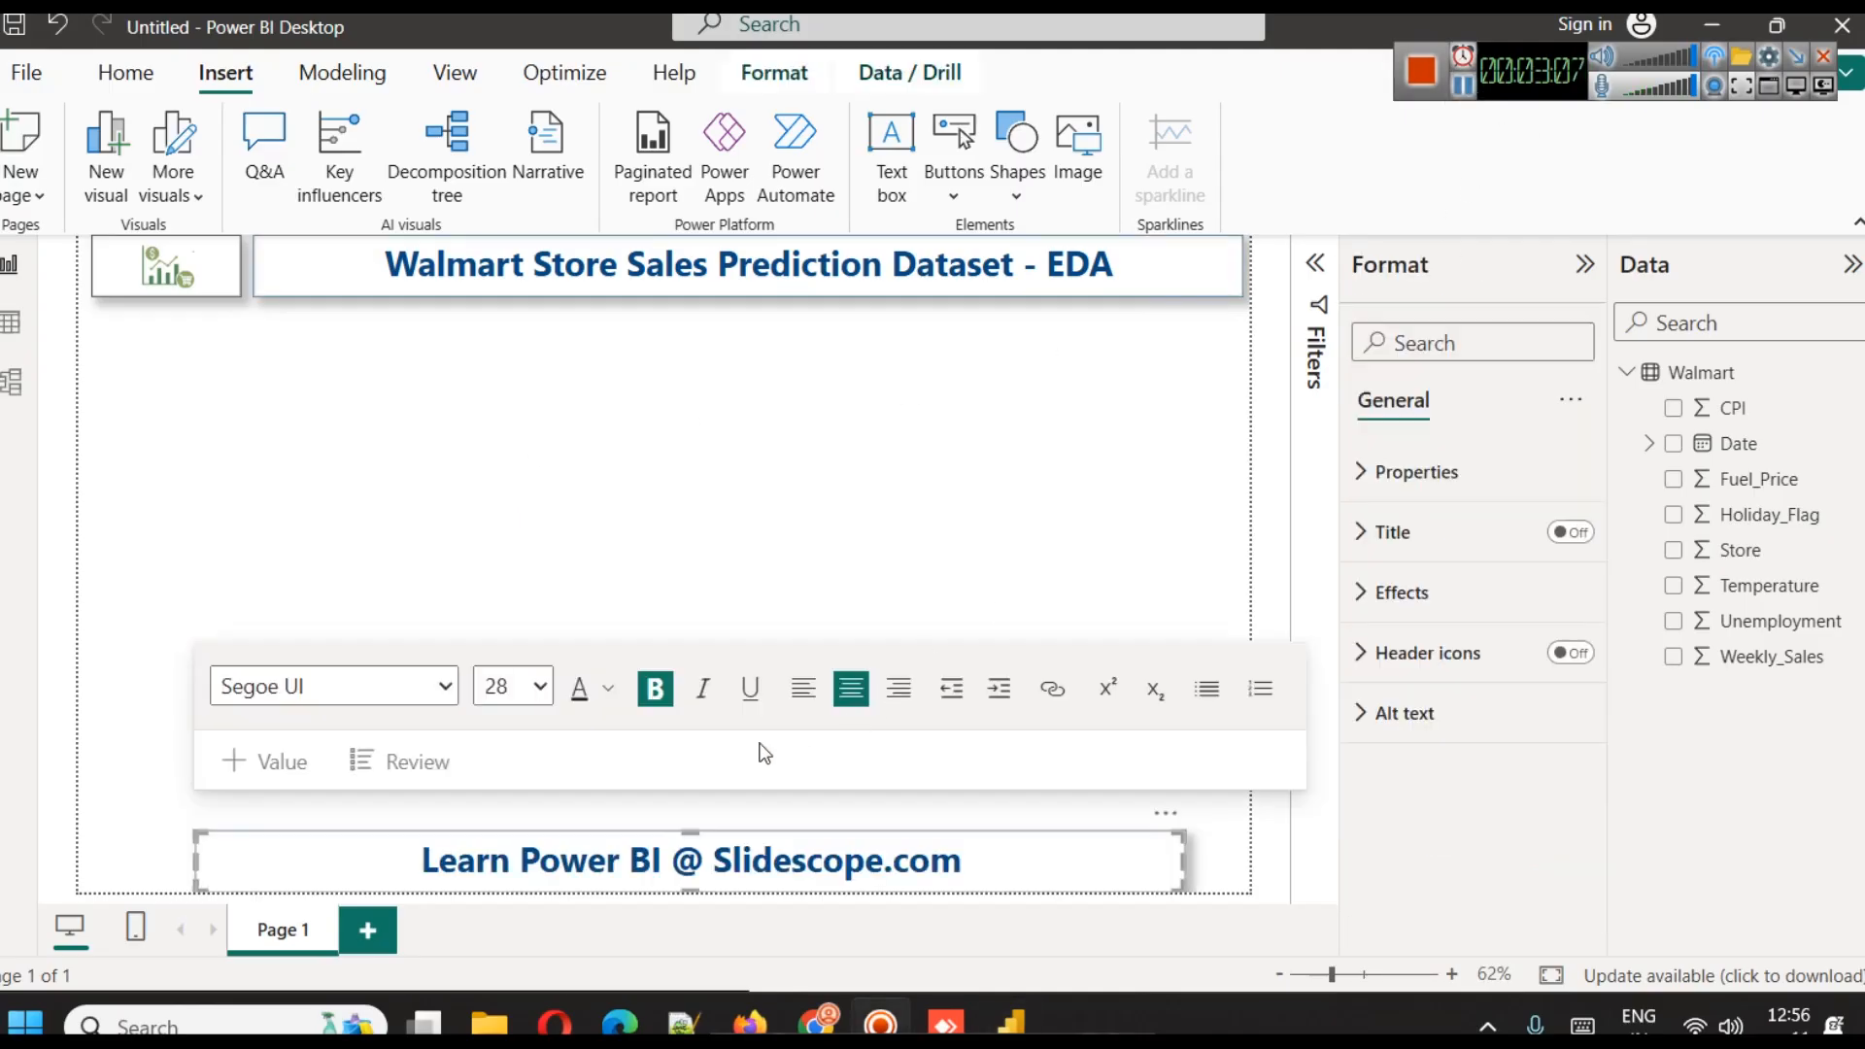
Set the font size of the footer text "Learn Power BI @ Slidescope.com" to 14
left_click(708, 863)
key("ctrl+a")
left_click(537, 687)
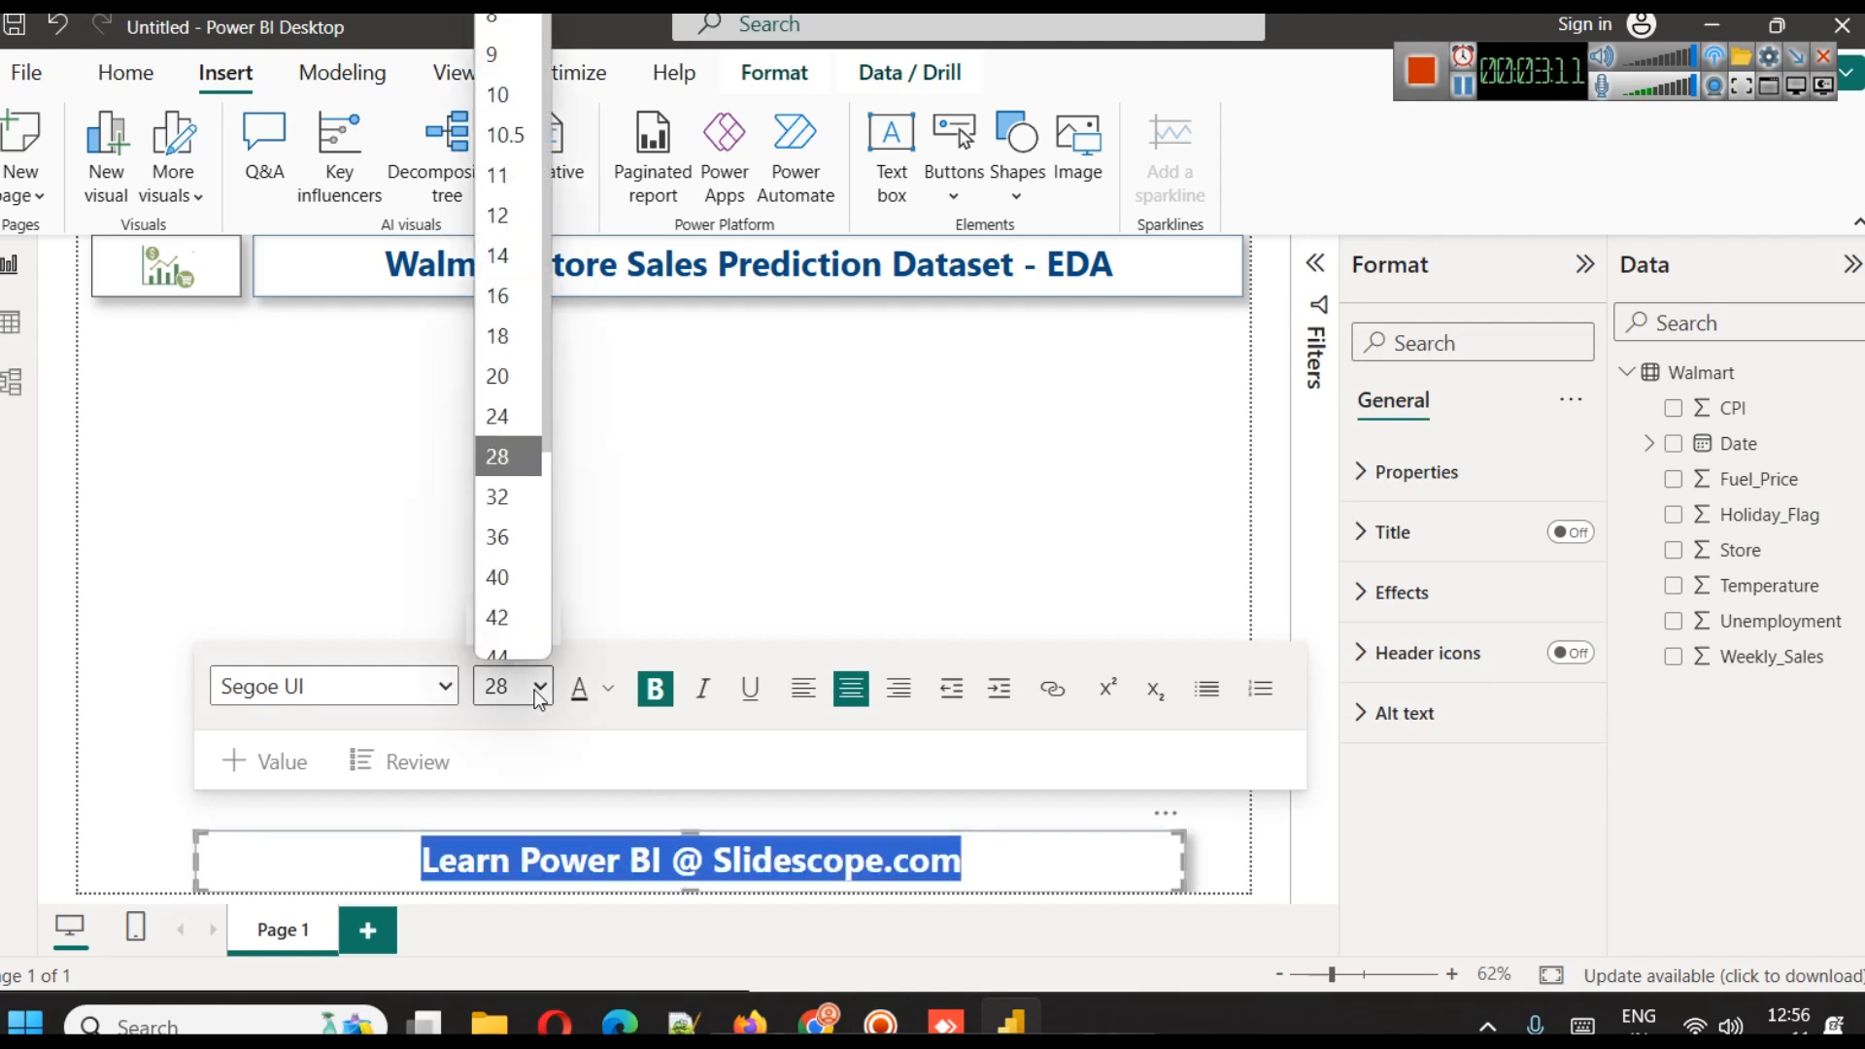
left_click(499, 239)
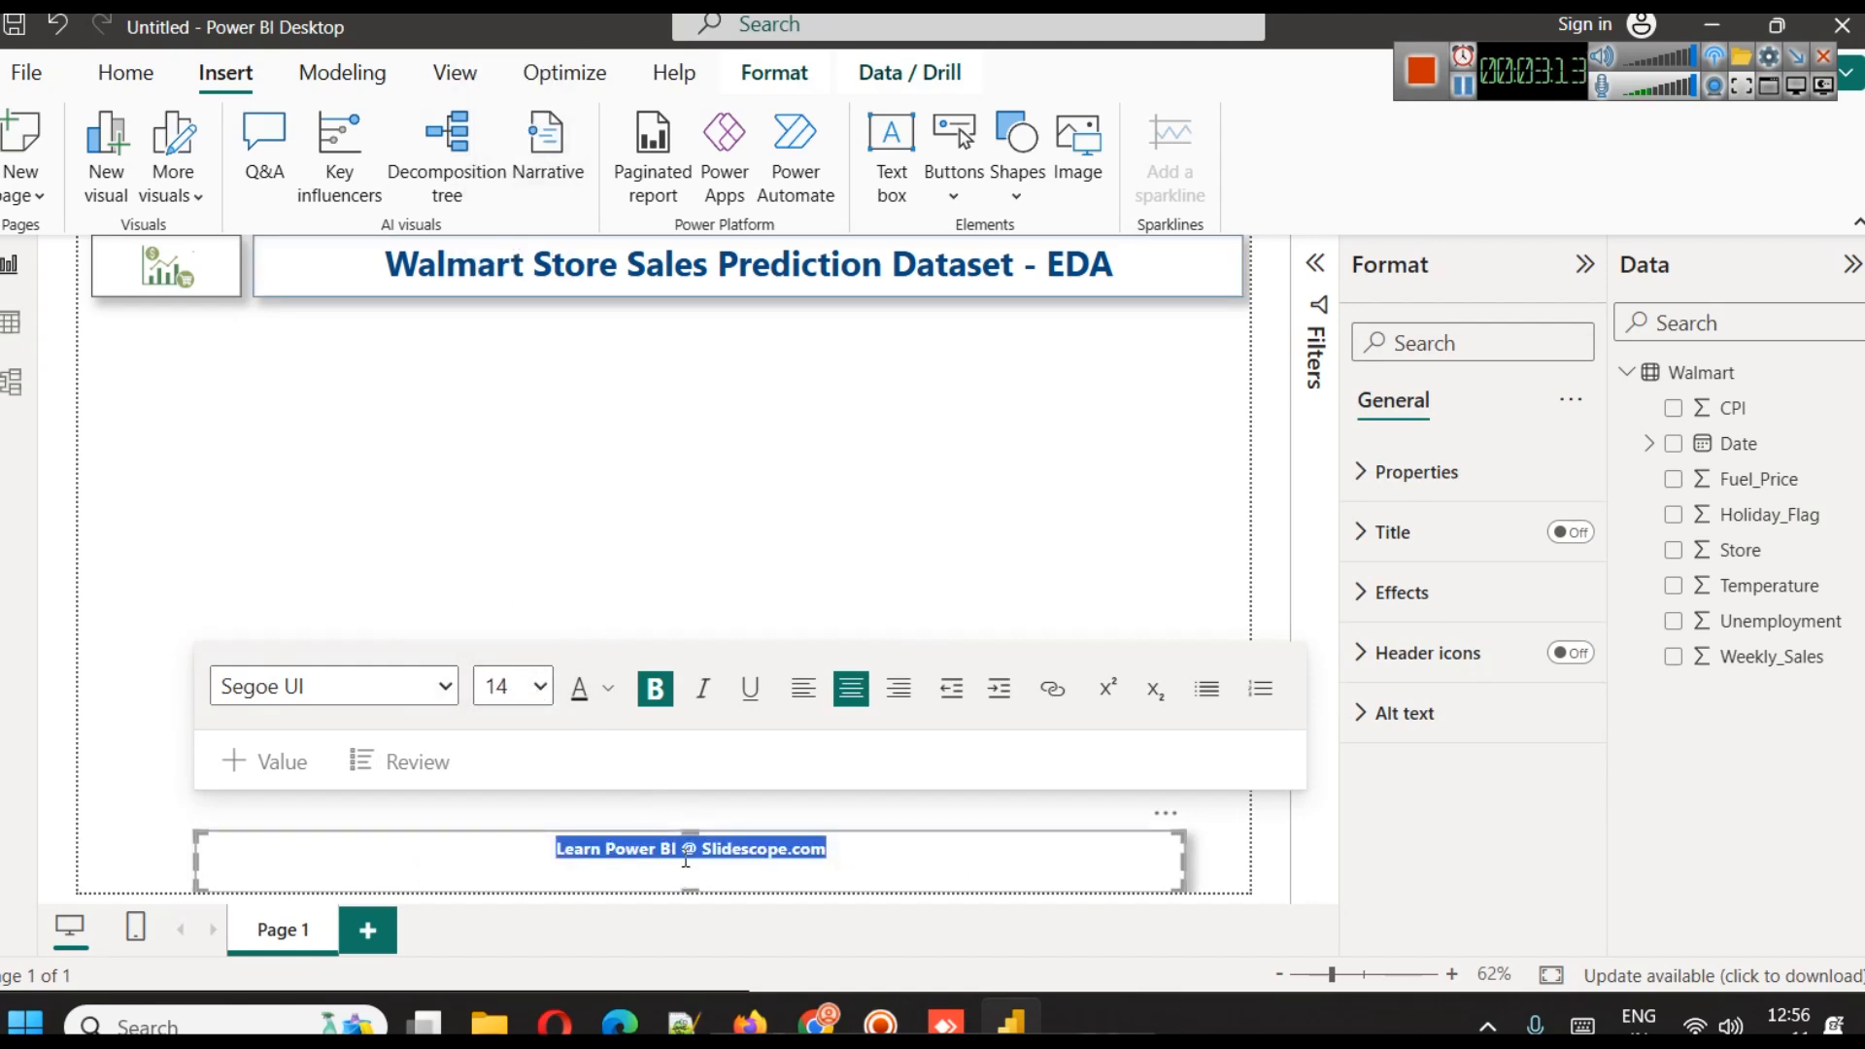
Reduce the footer text box to a thin strip and stretch it across the page to line up with the logo and title box edges
left_click_drag(690, 833, 688, 861)
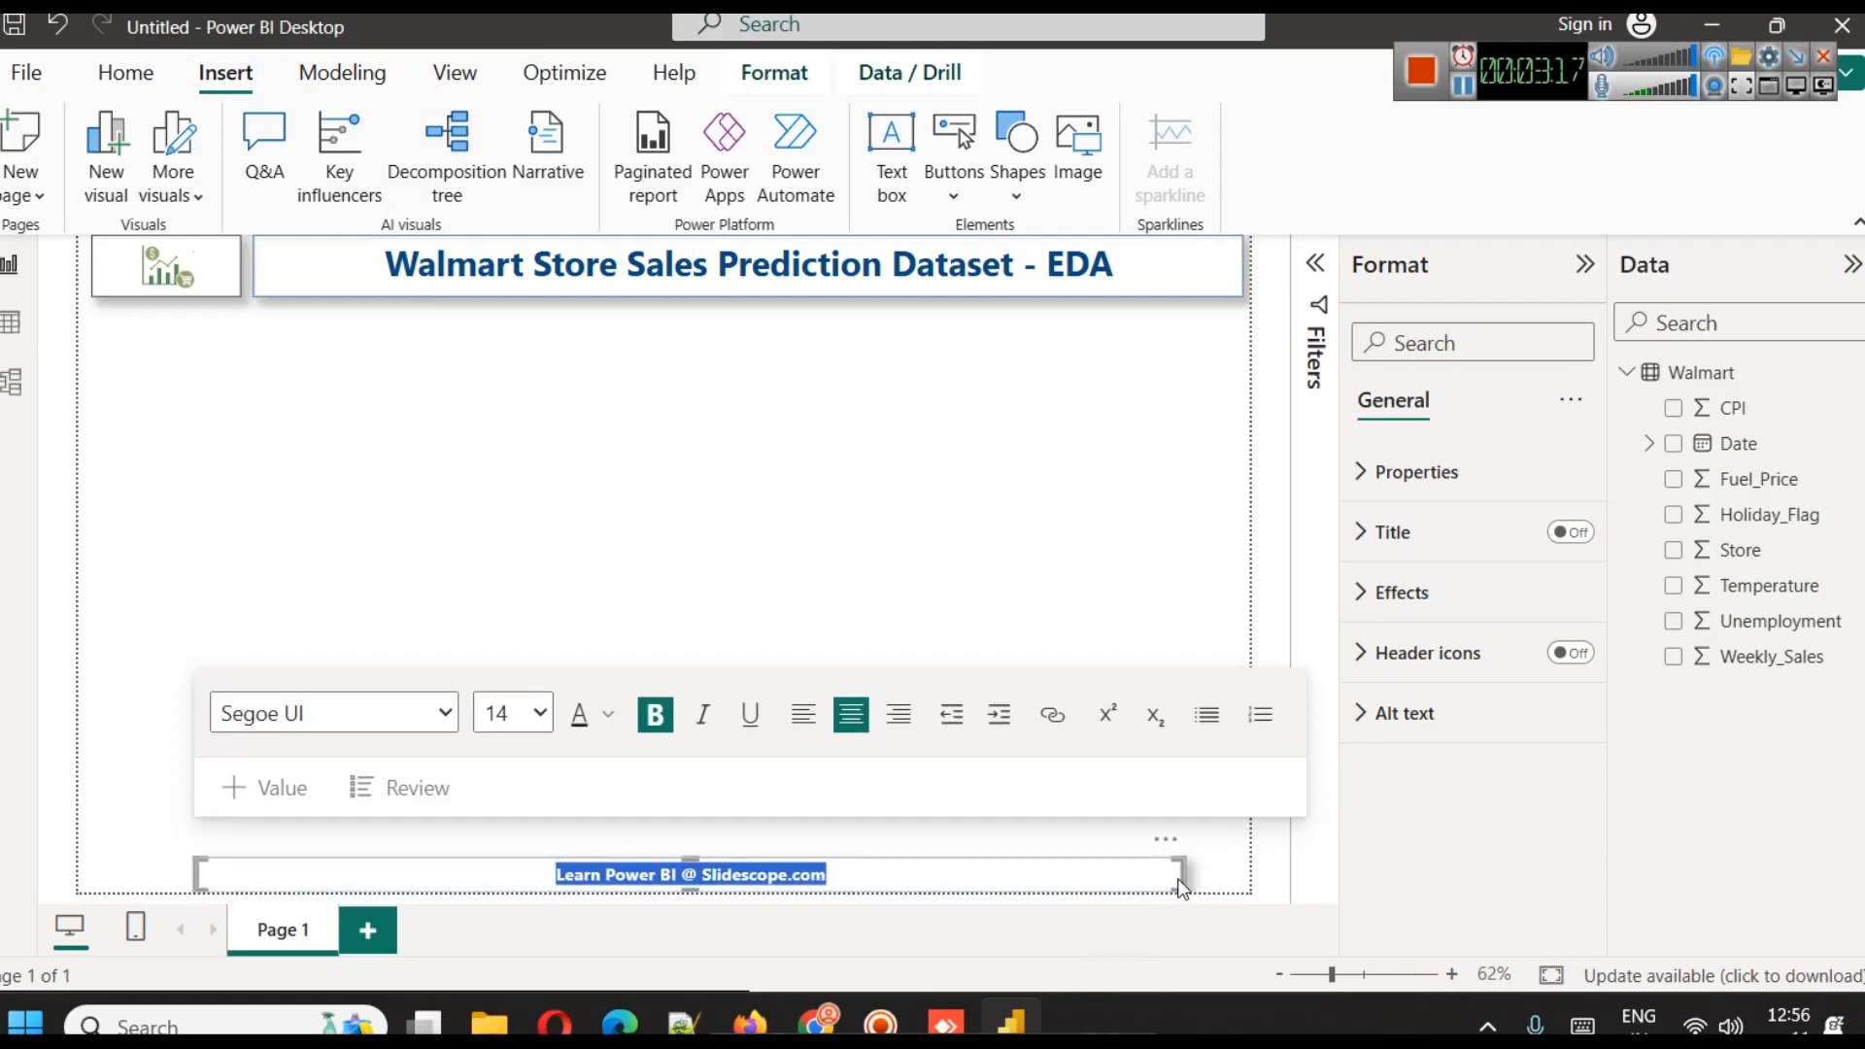
left_click_drag(1183, 876, 1245, 877)
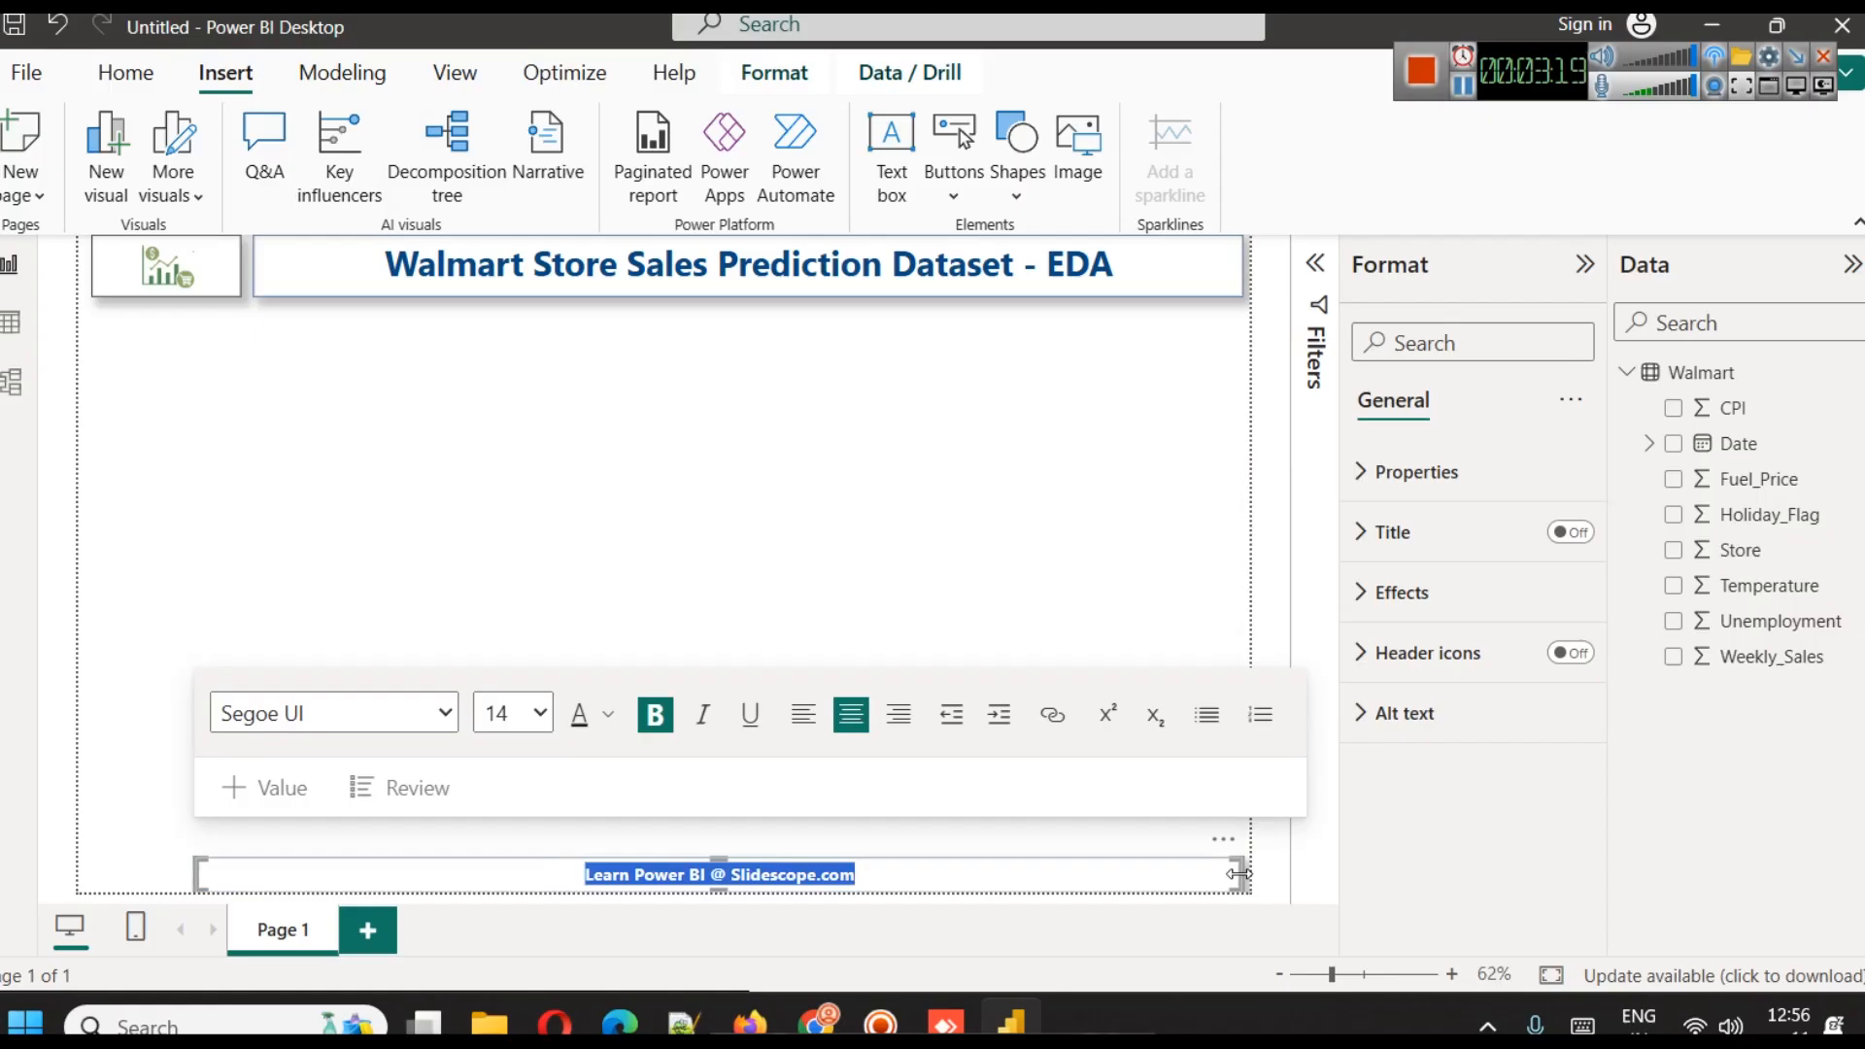
left_click_drag(200, 873, 95, 864)
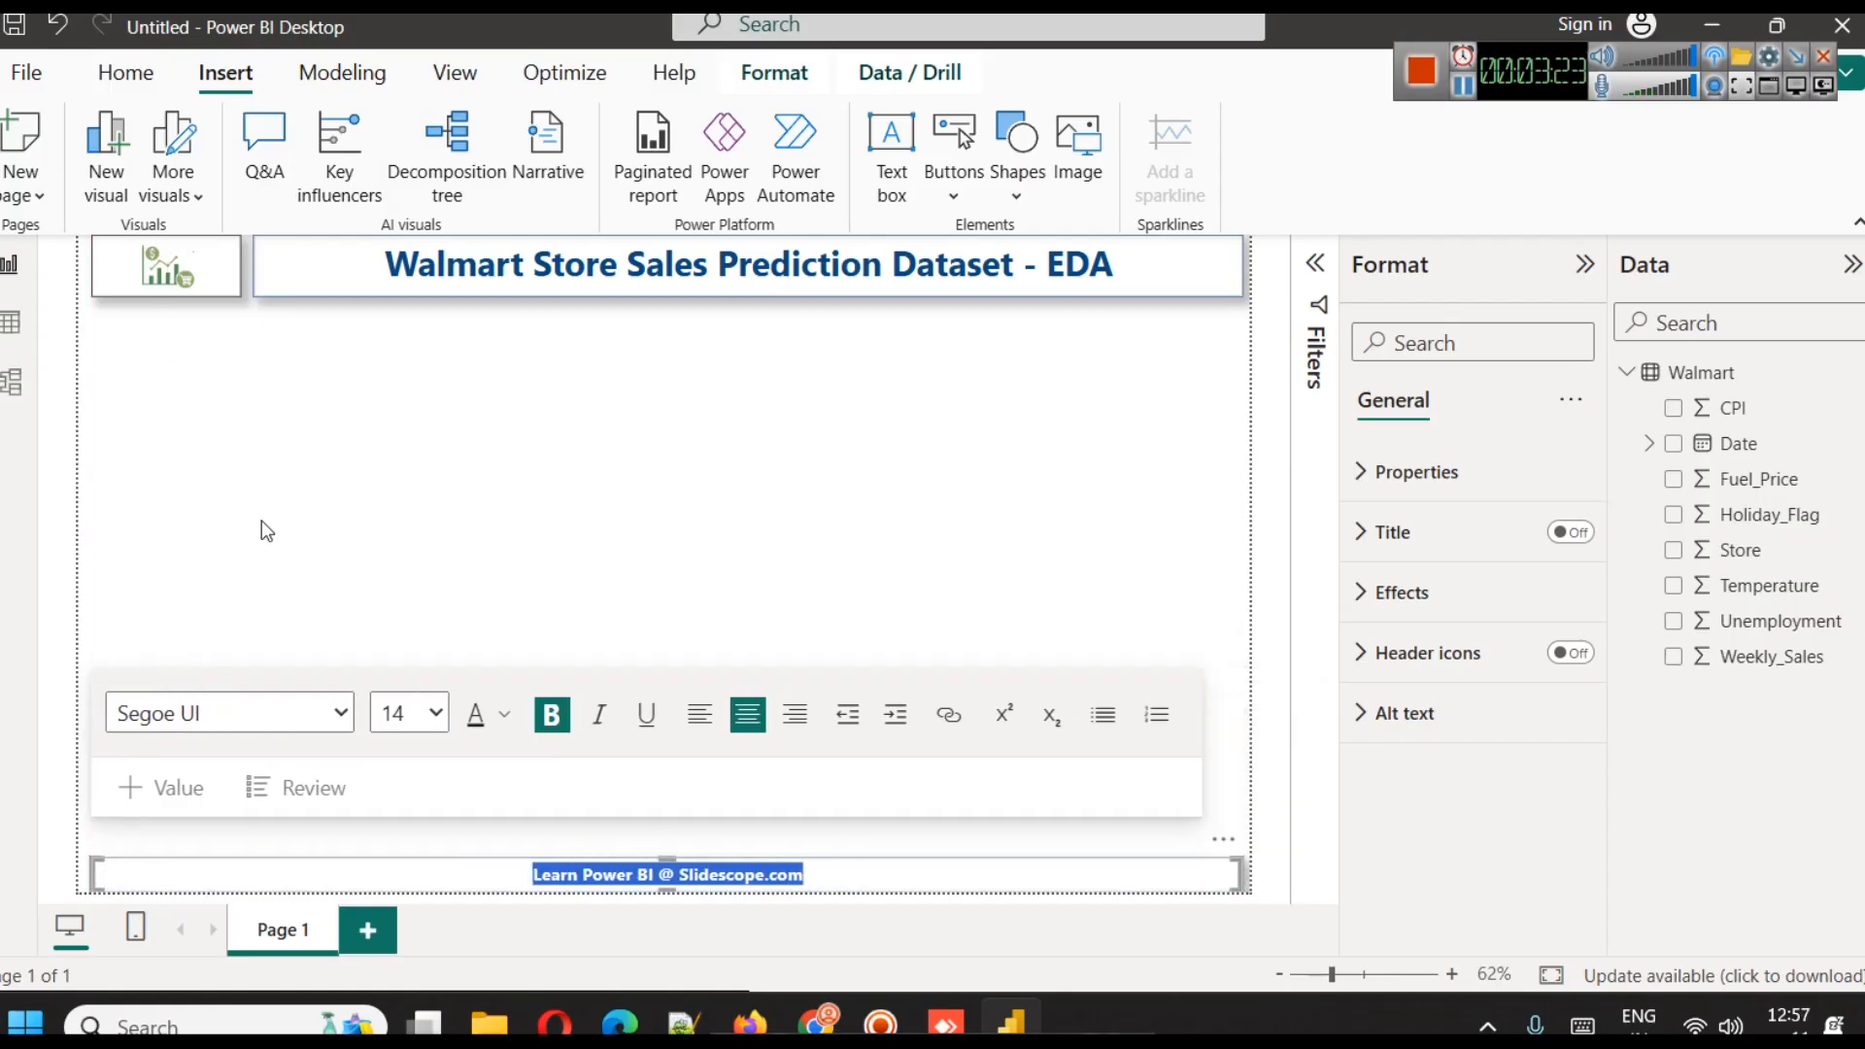
left_click(260, 521)
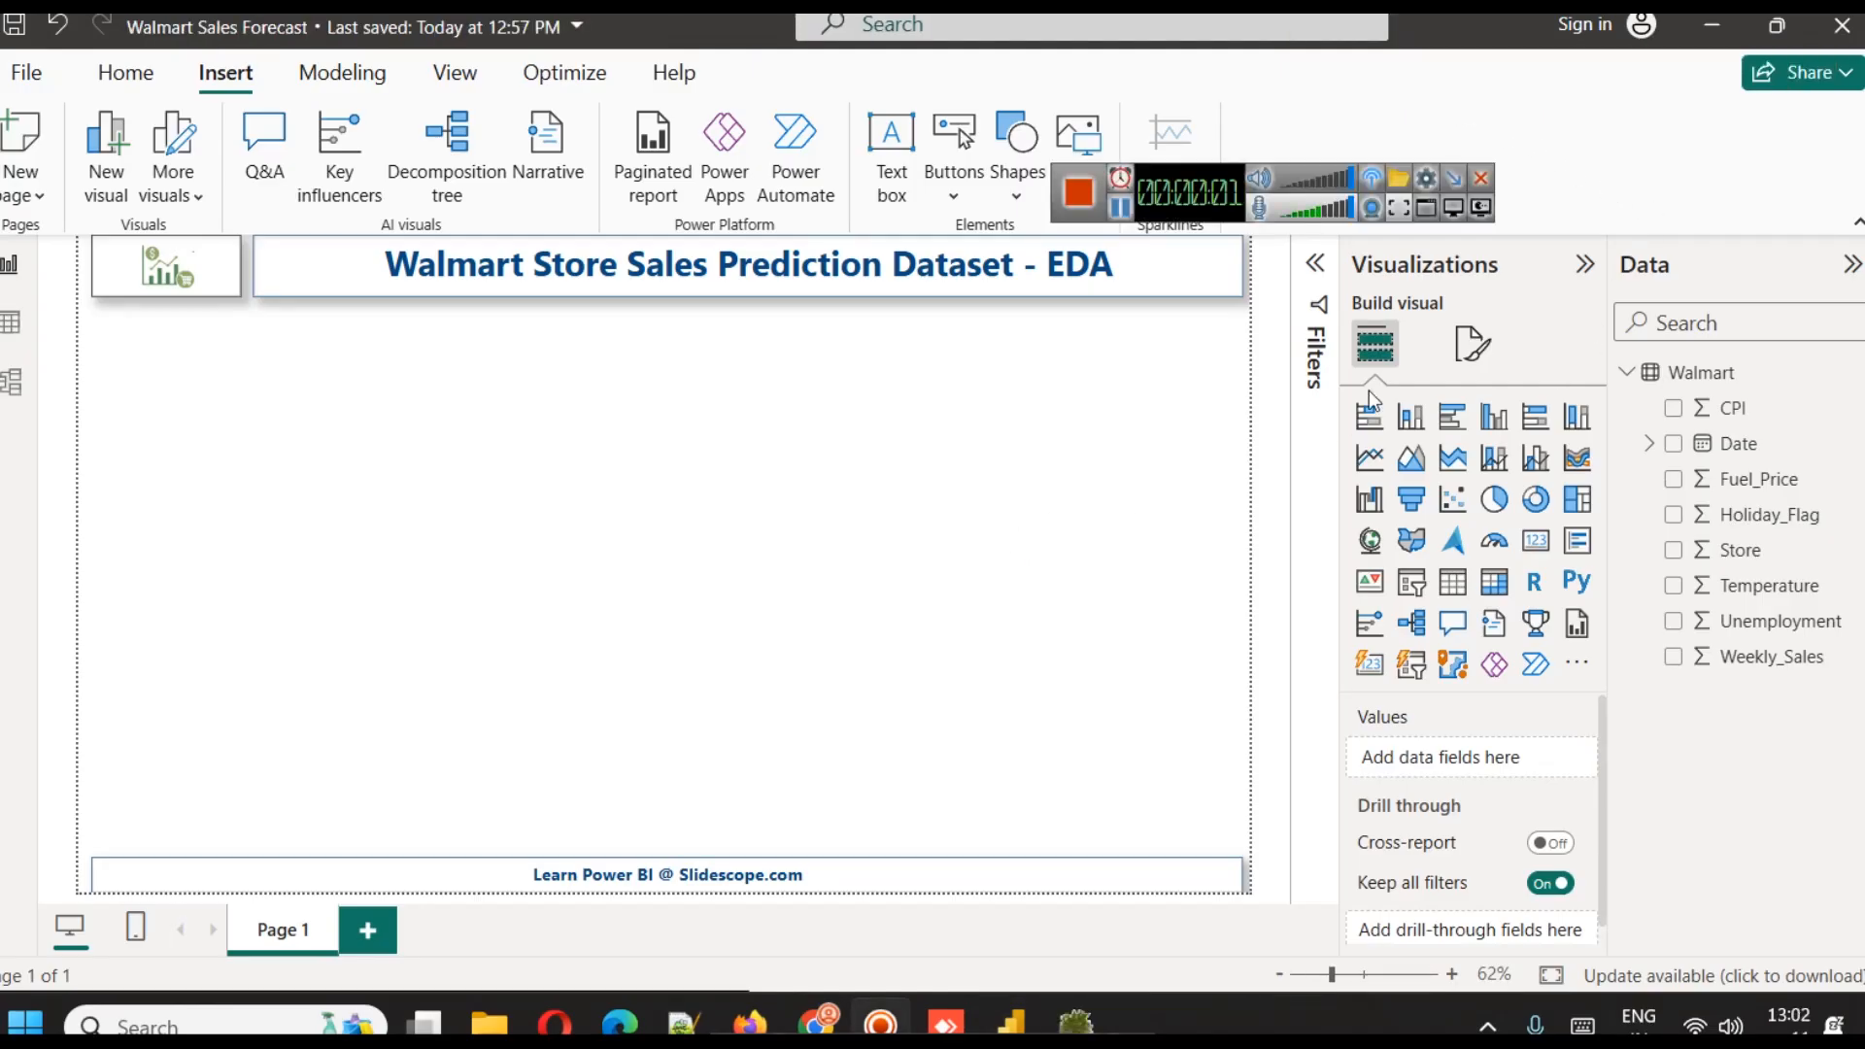
Collapse the ribbon, insert a Card visual and place it, shrunk to a small box, just beneath the start of the title box
left_click(1857, 222)
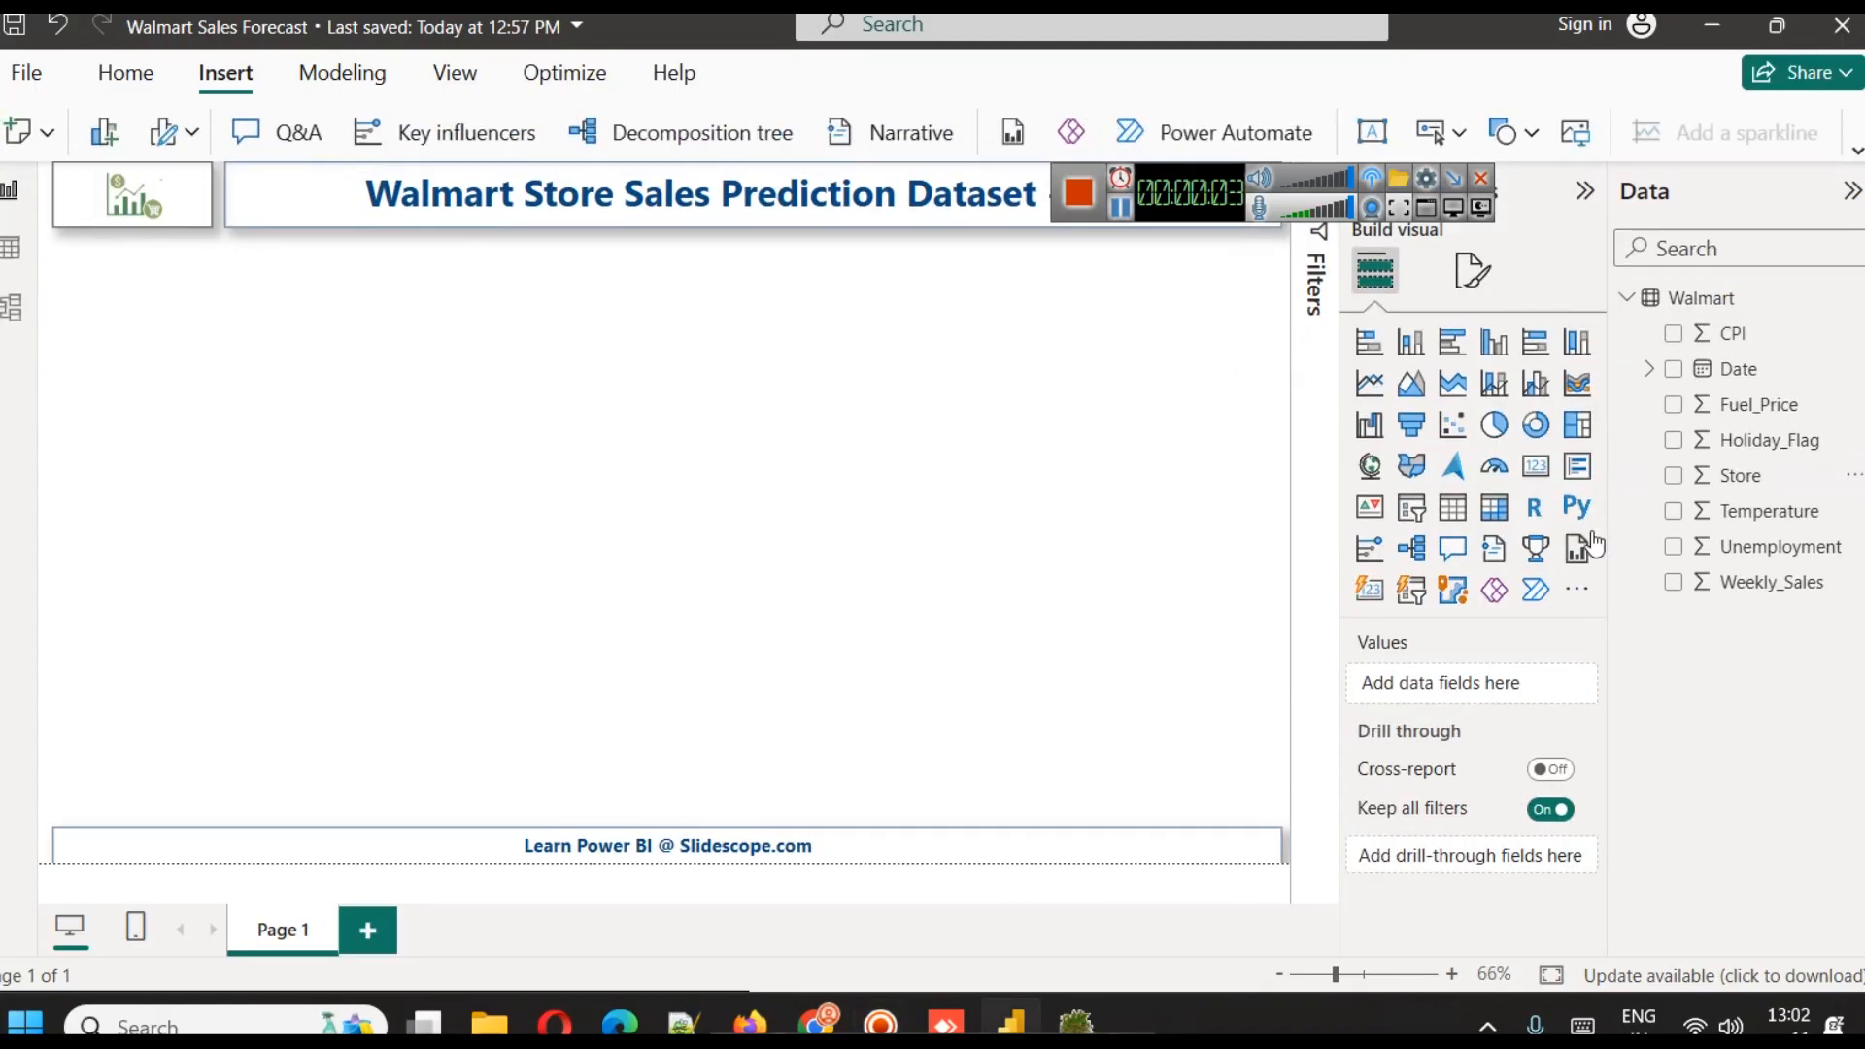
left_click(1547, 466)
left_click_drag(164, 407, 334, 319)
left_click_drag(305, 388, 305, 325)
left_click(392, 365)
left_click(283, 296)
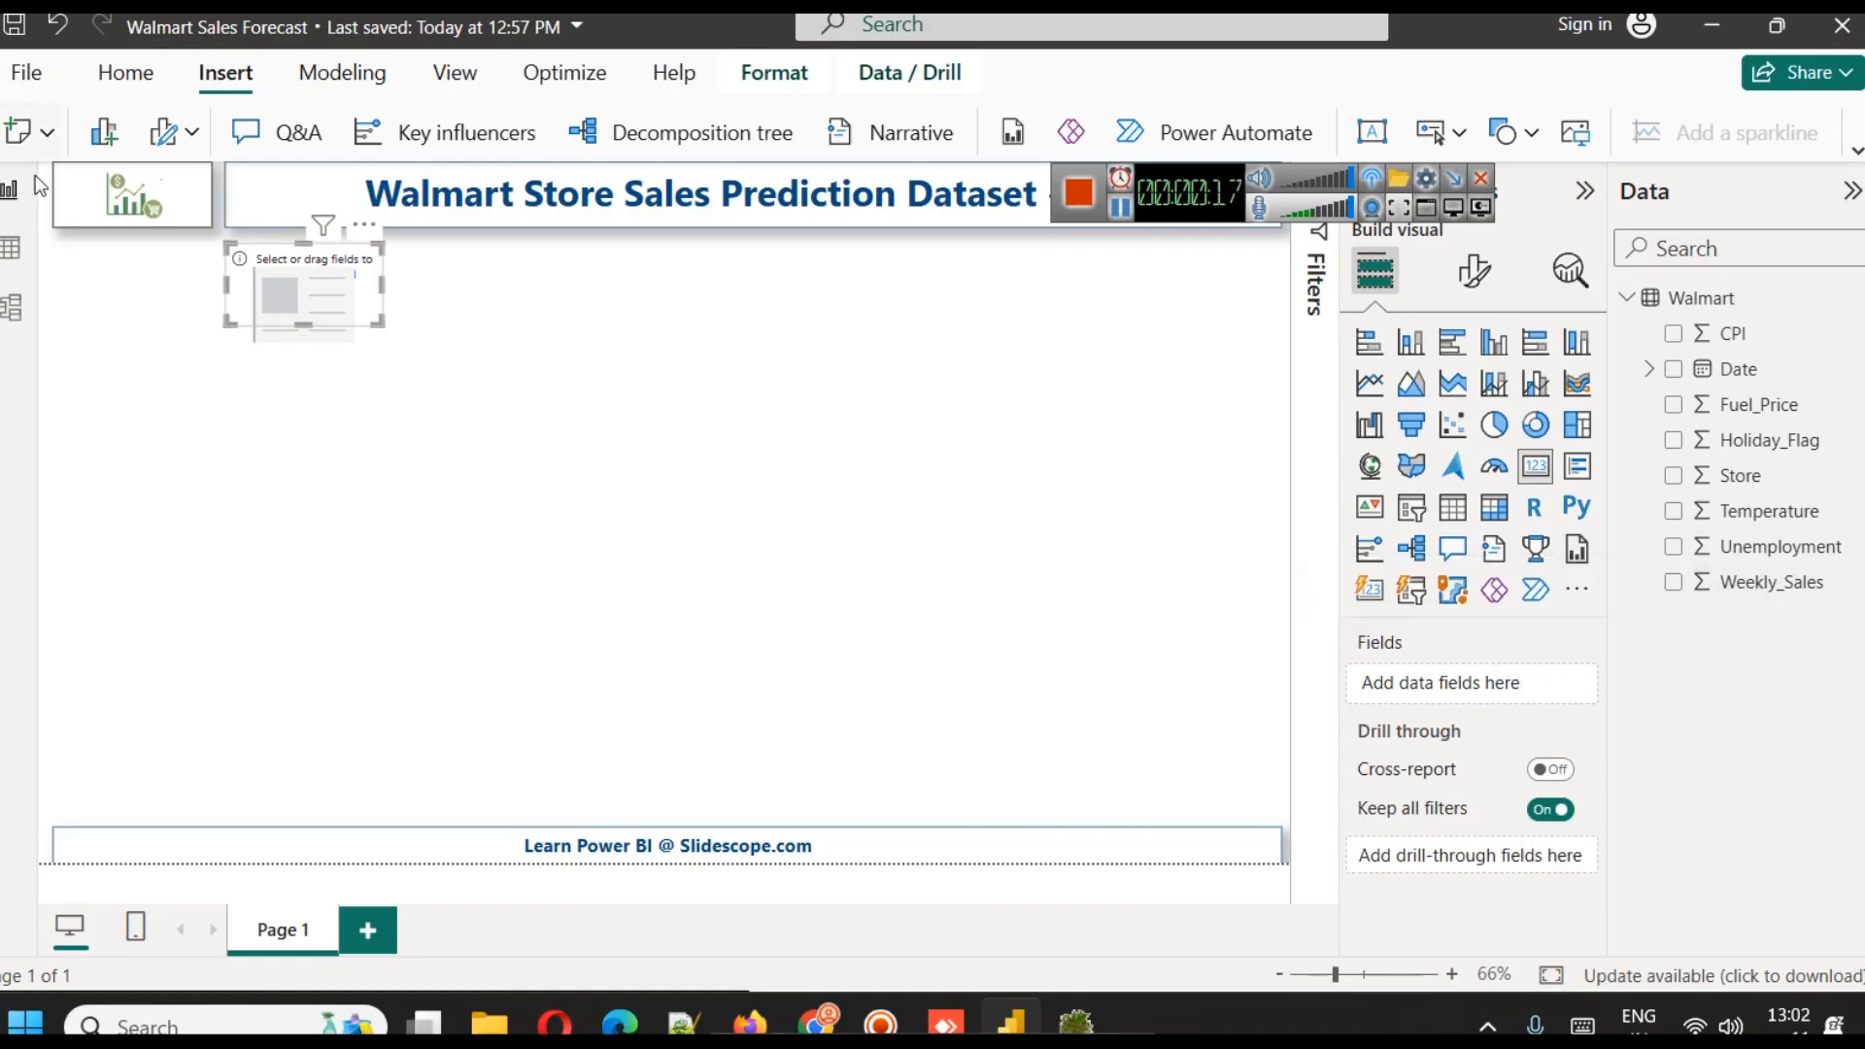
Review the Walmart table's data, and add the Weekly_Sales field to the empty card
left_click(10, 248)
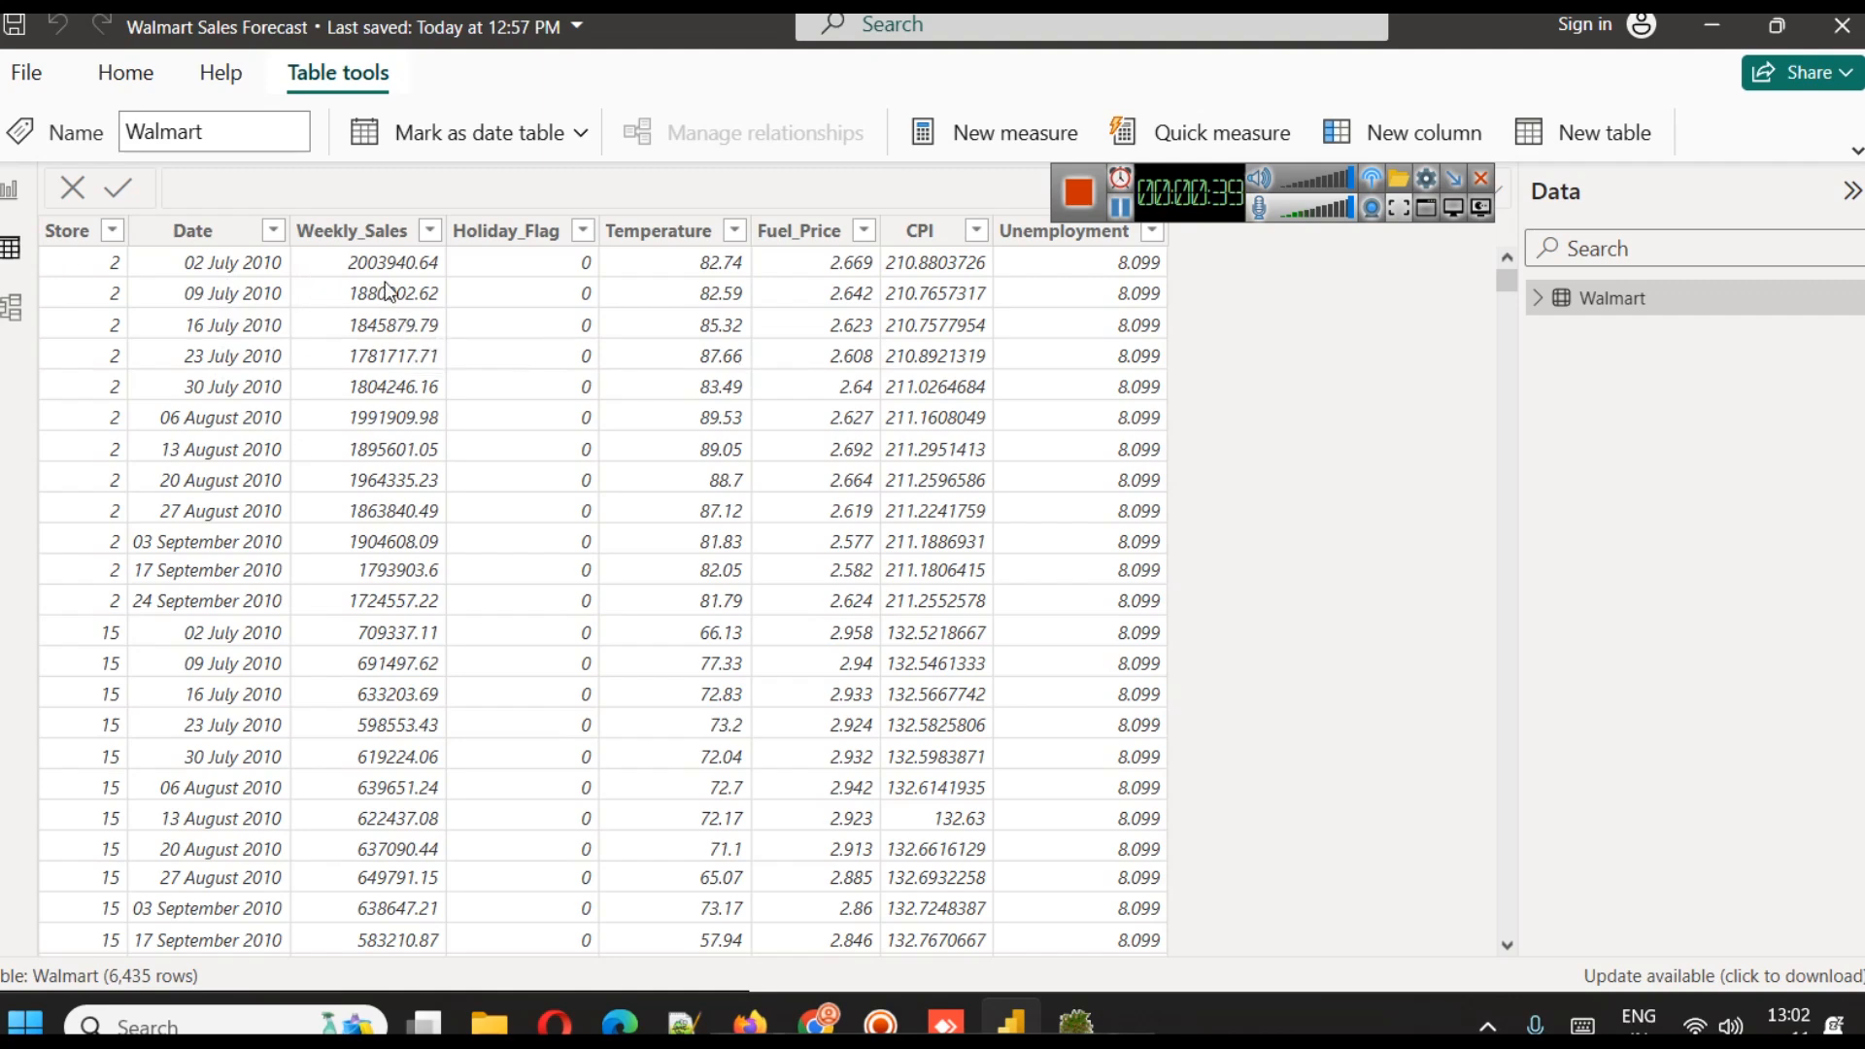
left_click(10, 191)
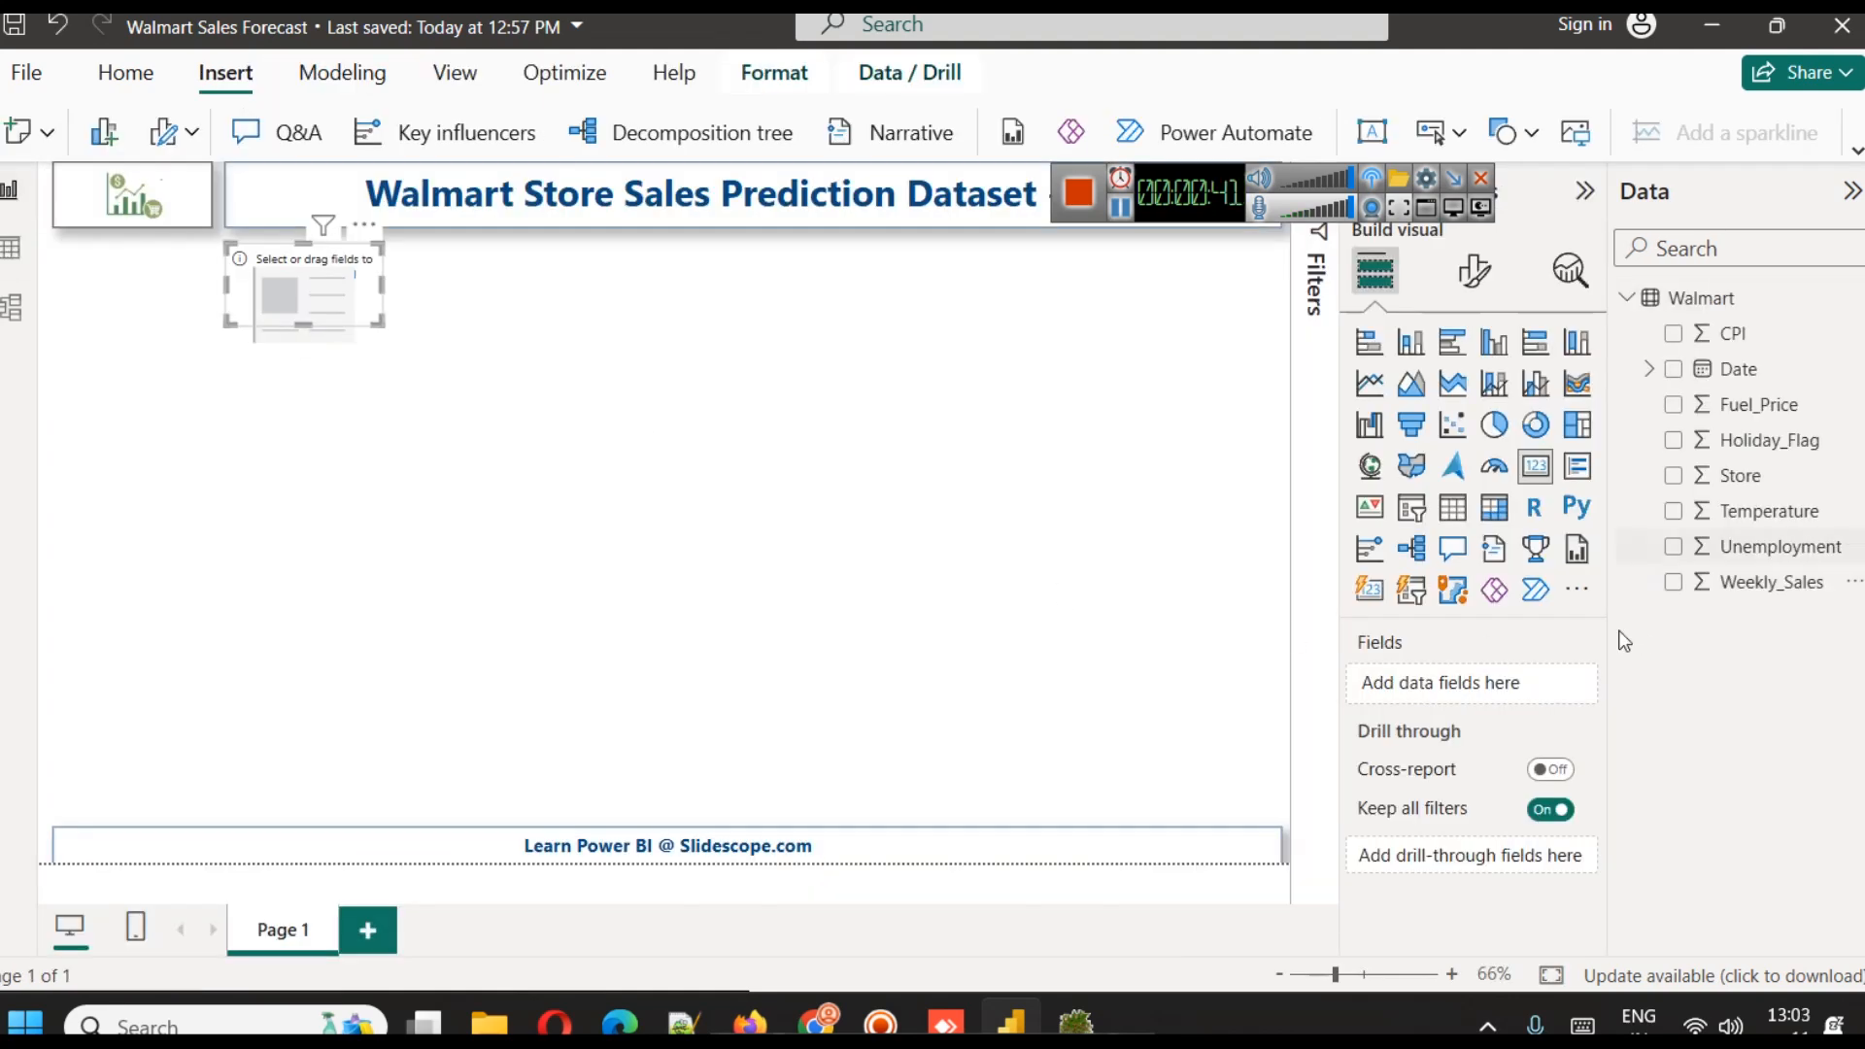
left_click_drag(1753, 586, 1512, 682)
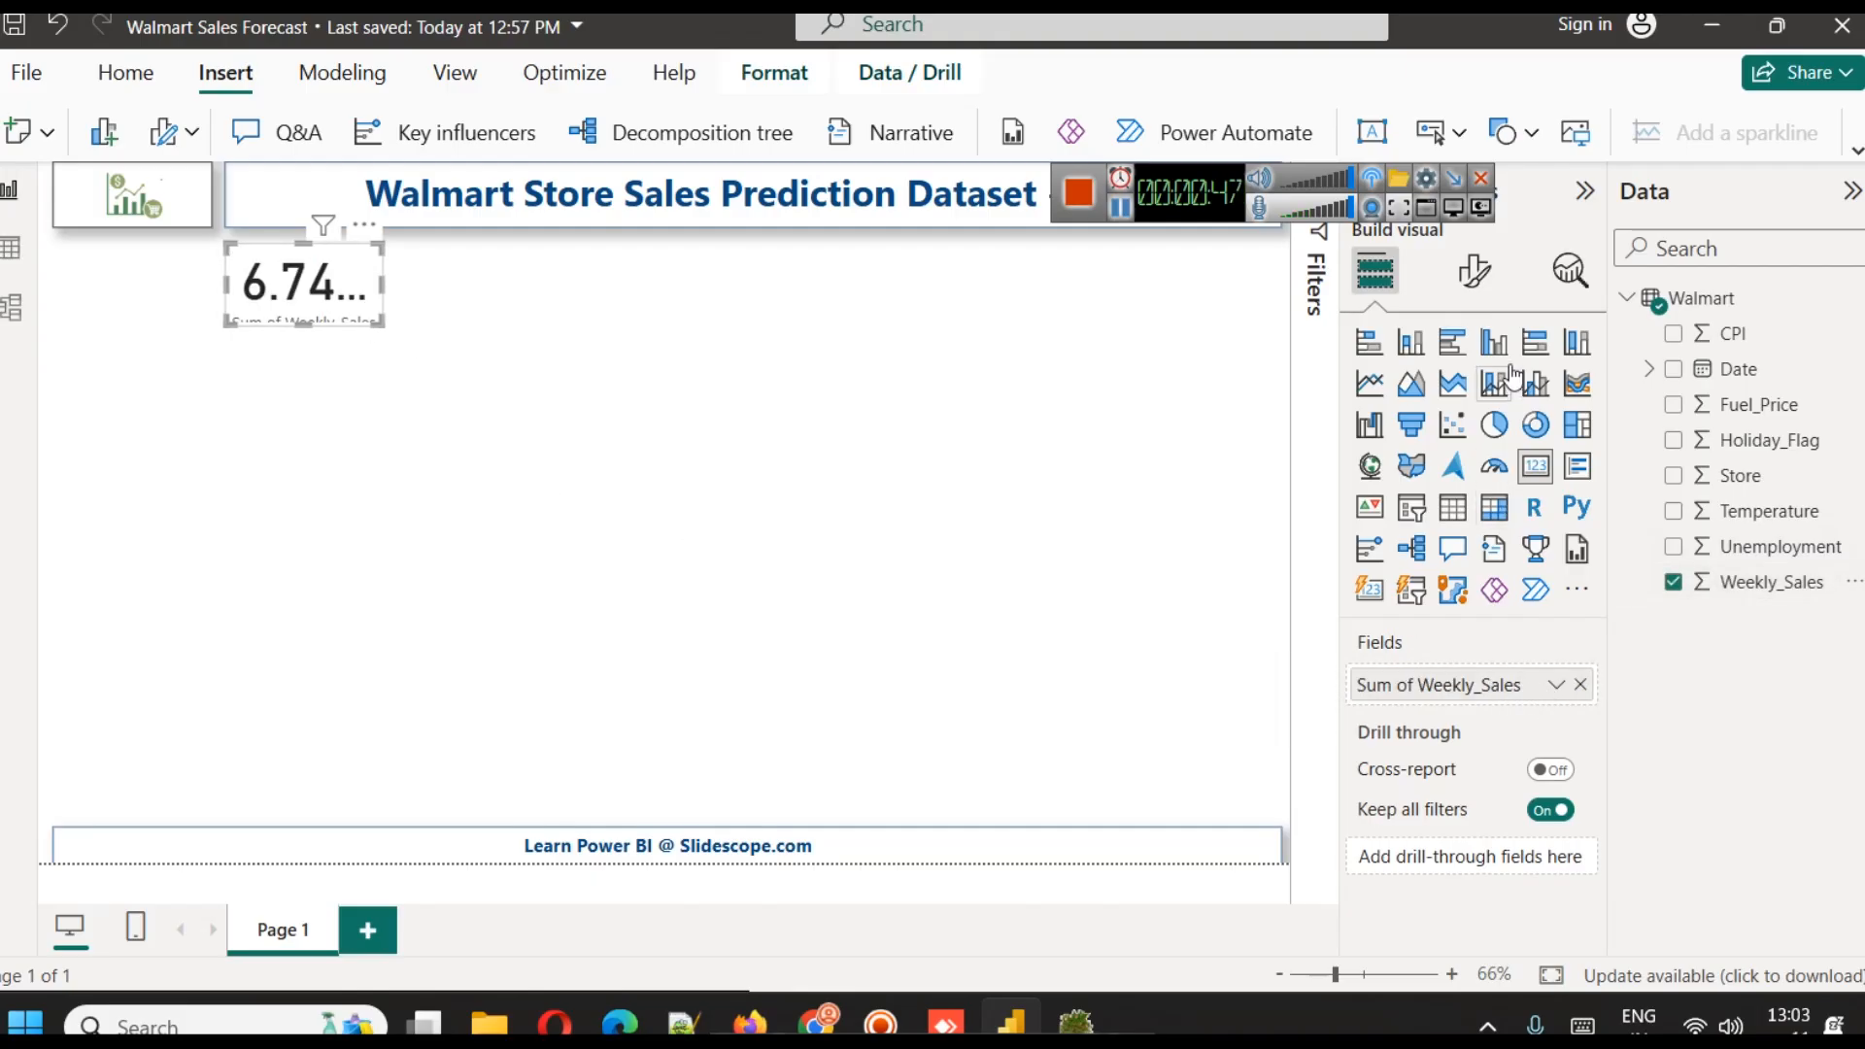
Set the font size of the card's callout value to 25
left_click(1473, 271)
left_click(1525, 470)
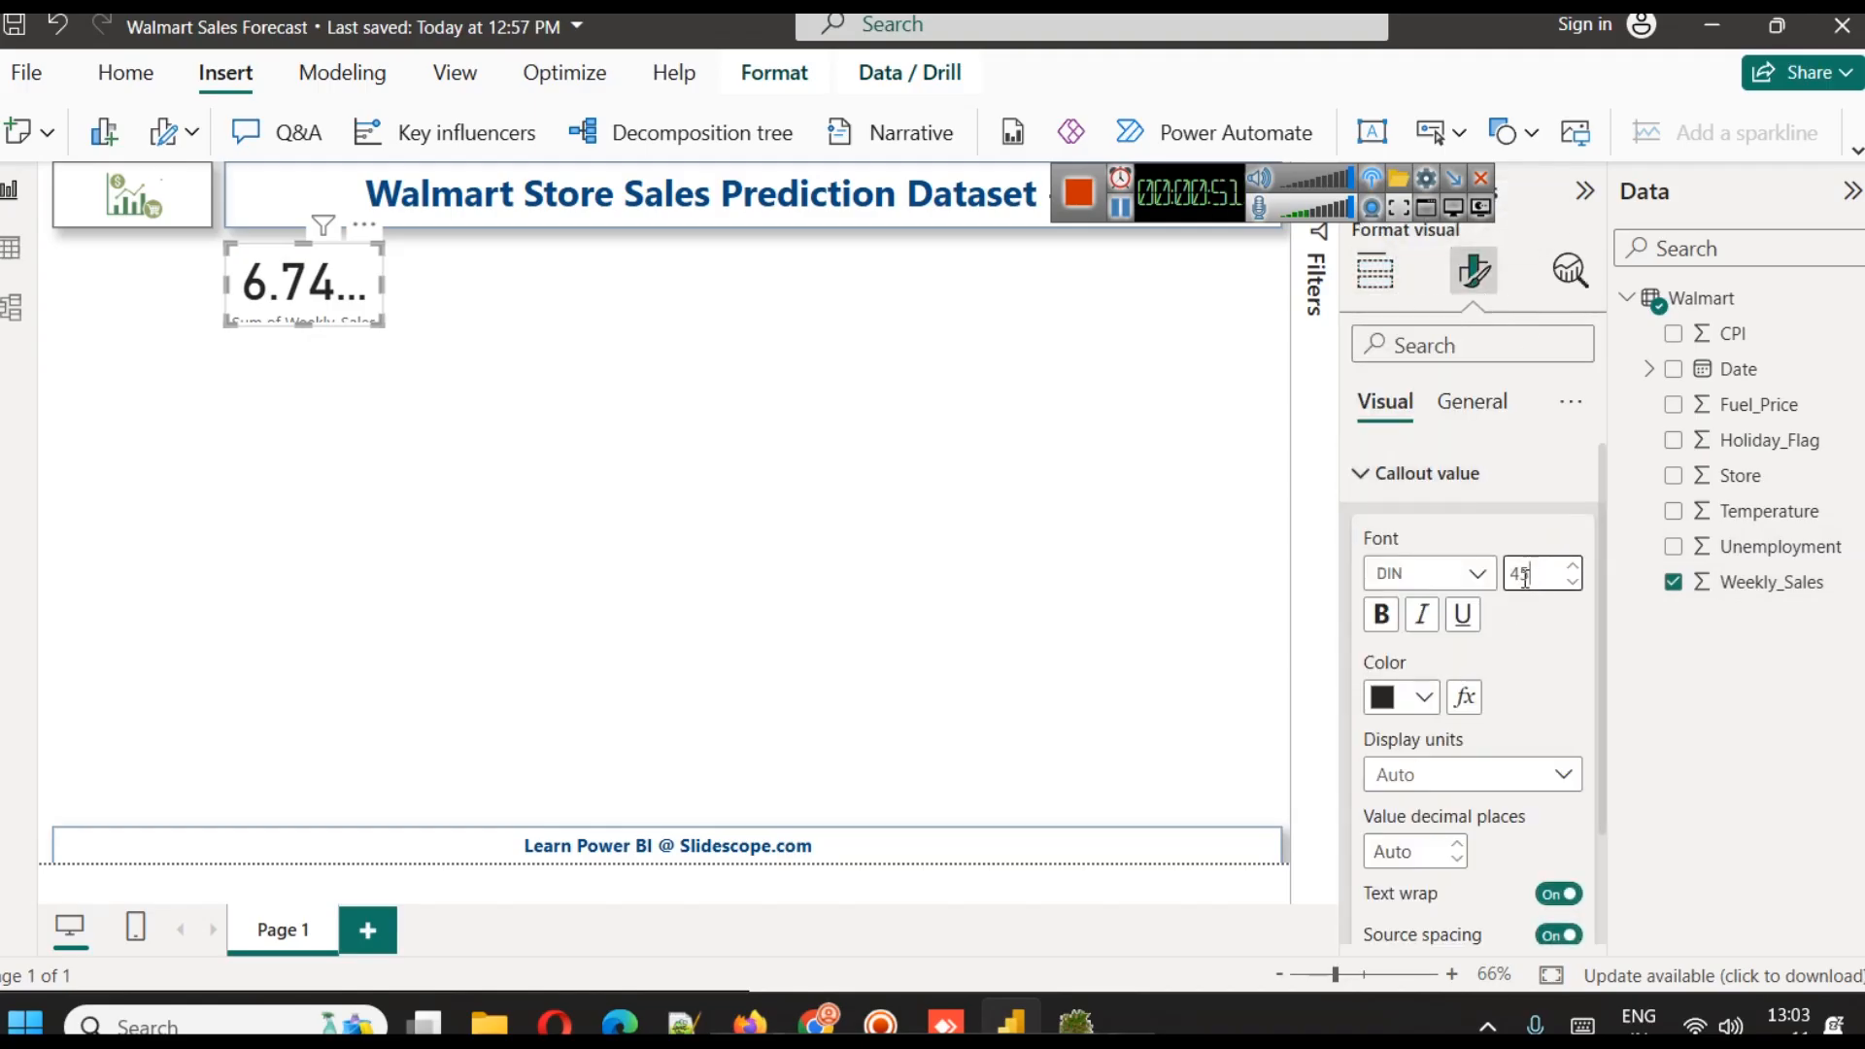
left_click(1525, 575)
type("255")
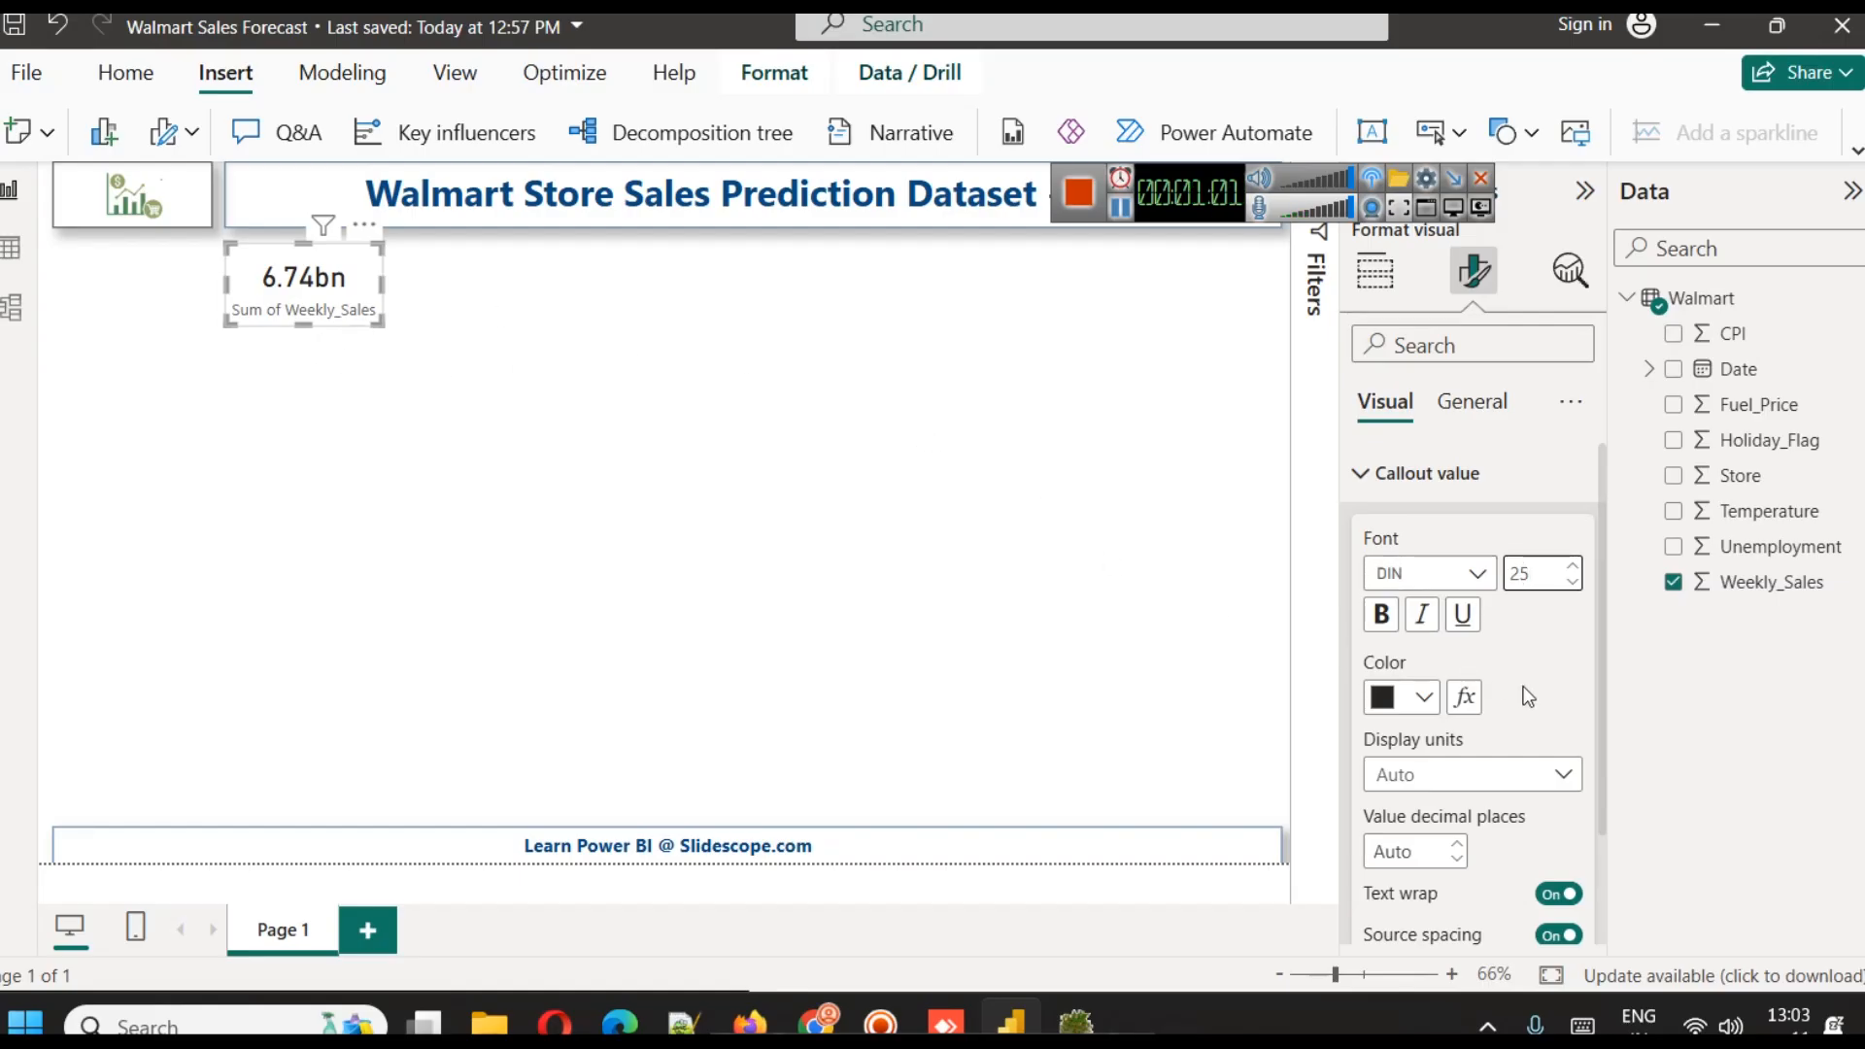
Try the callout value's display units as None with a widened card, and as Millions
left_click(1444, 777)
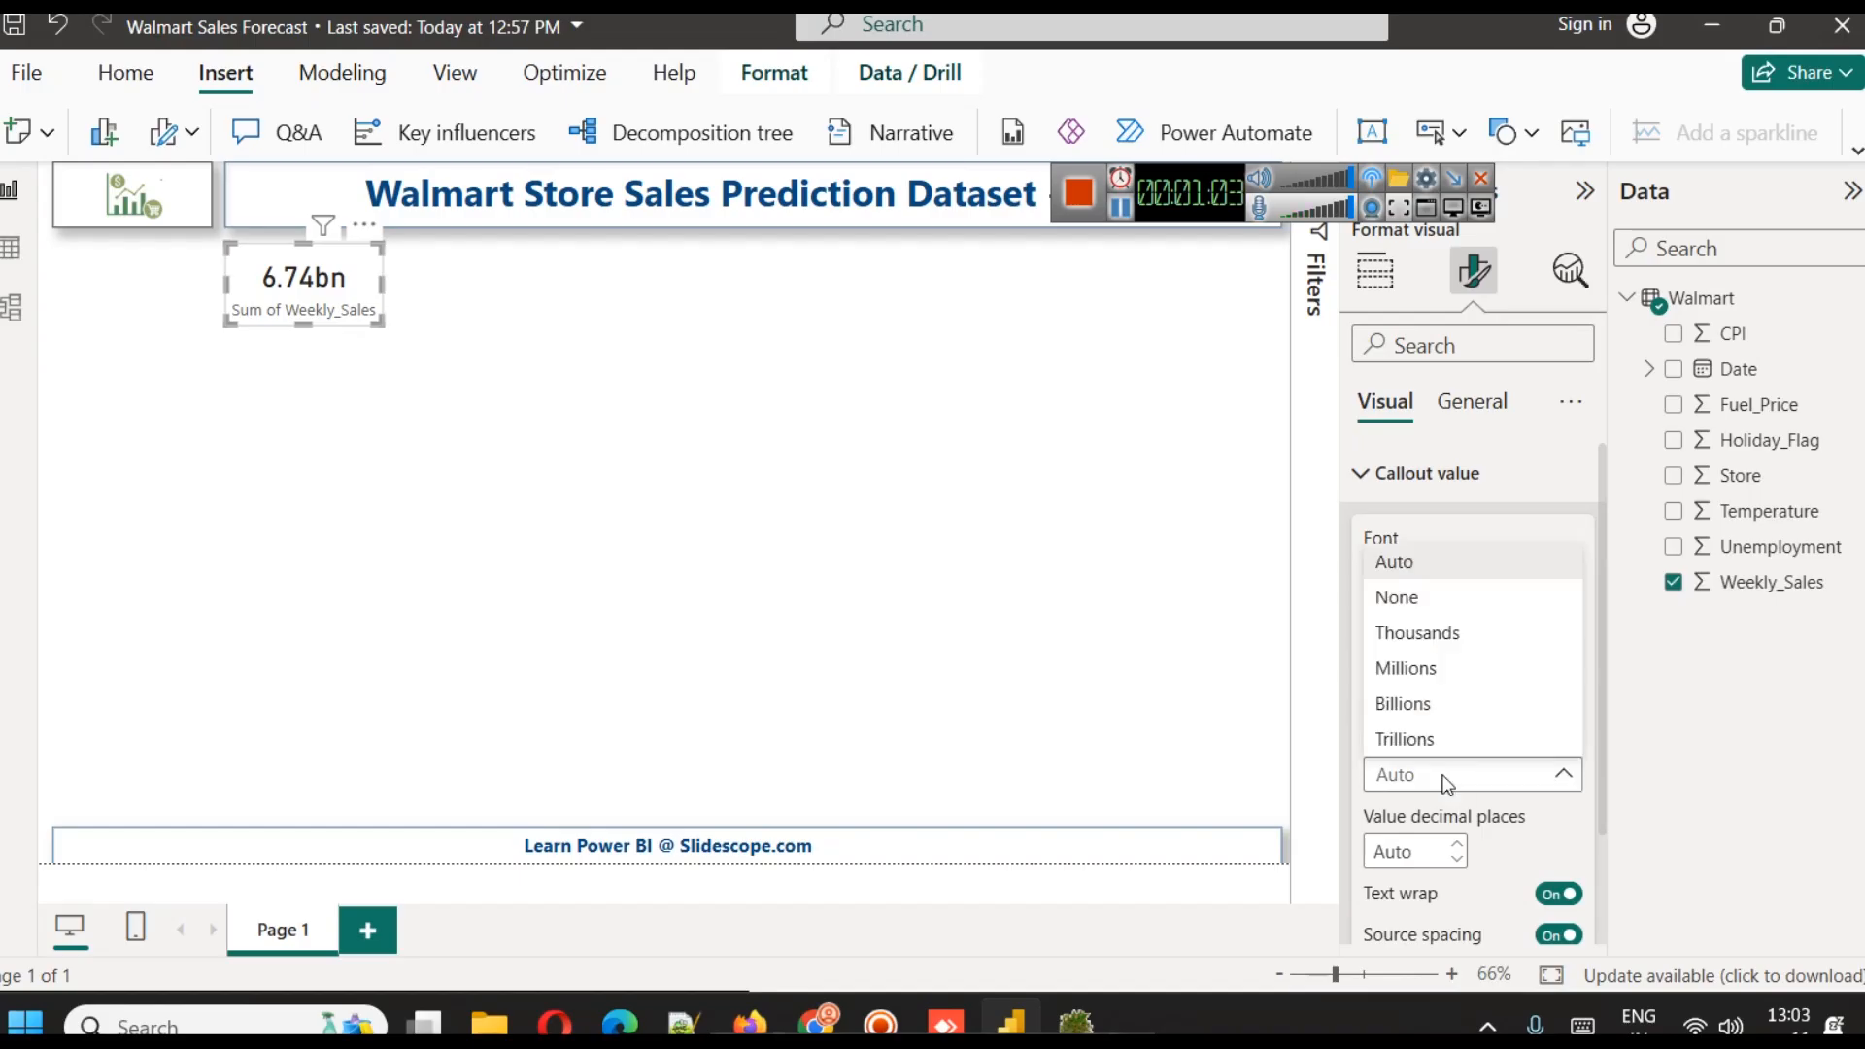
left_click(1440, 608)
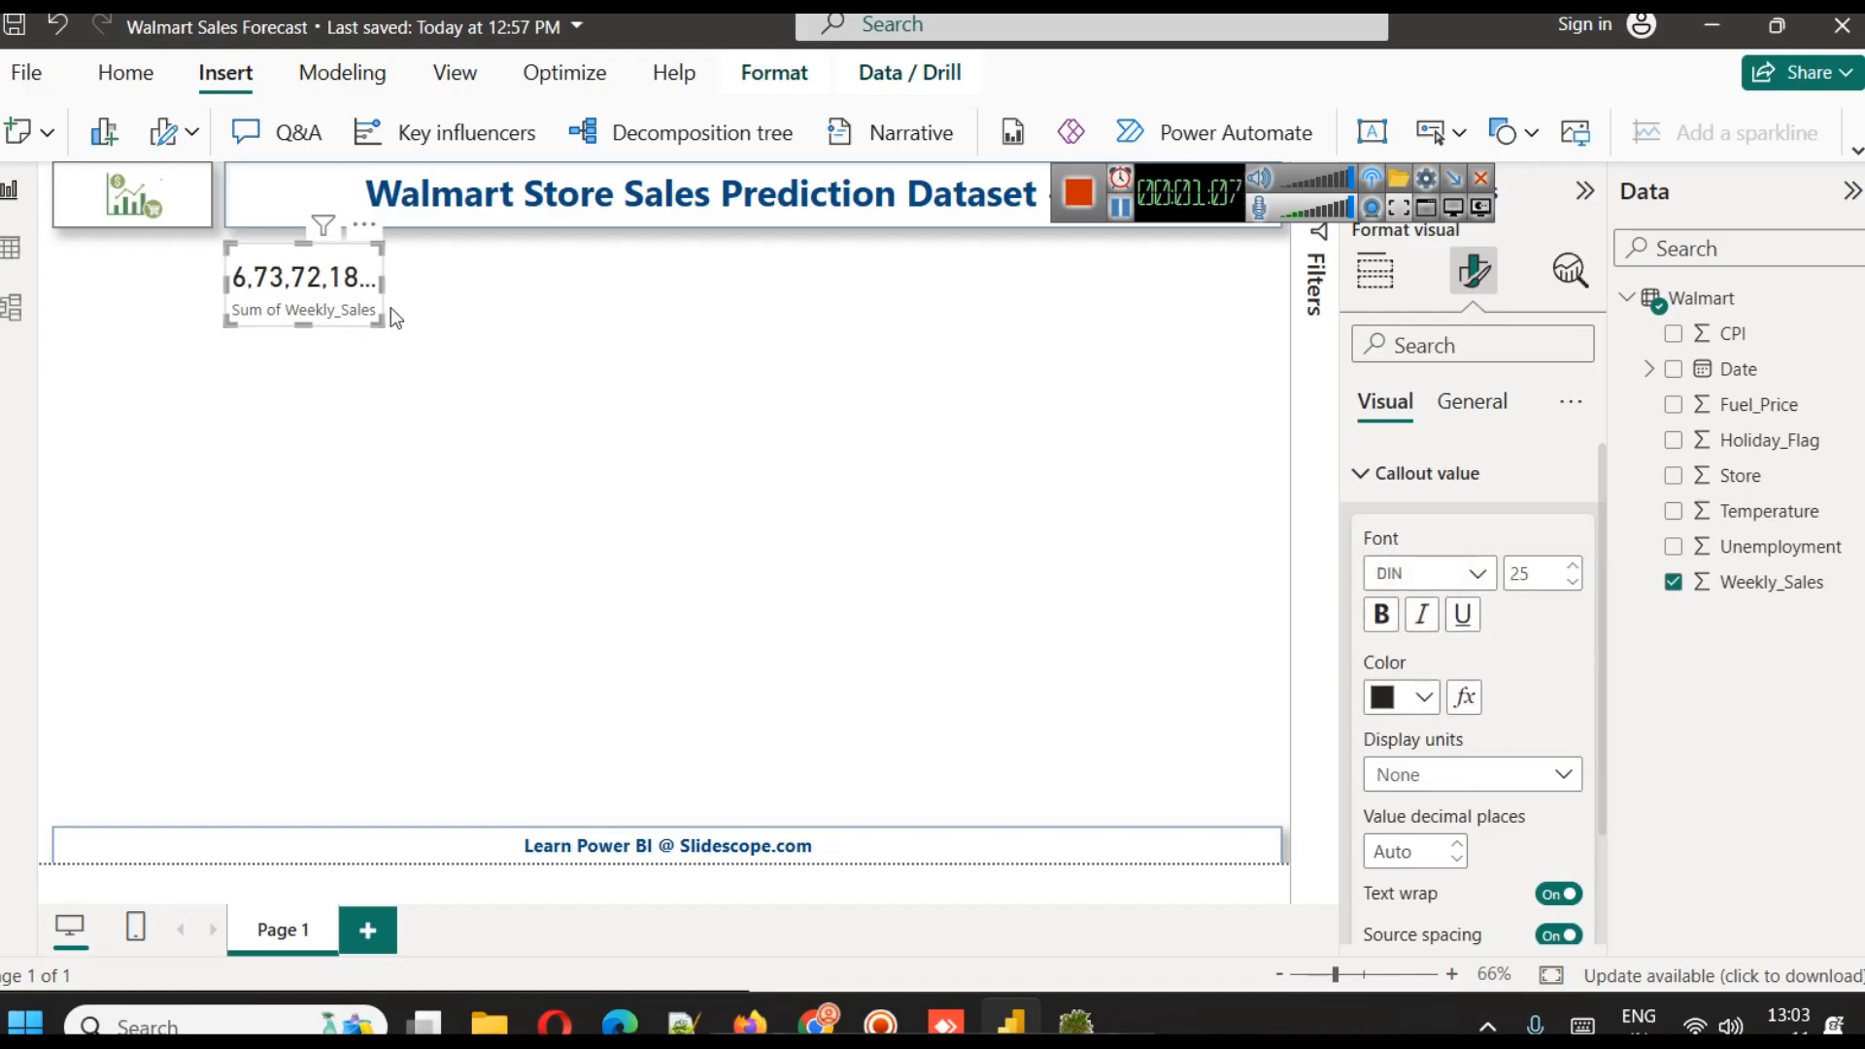
left_click_drag(382, 279, 520, 279)
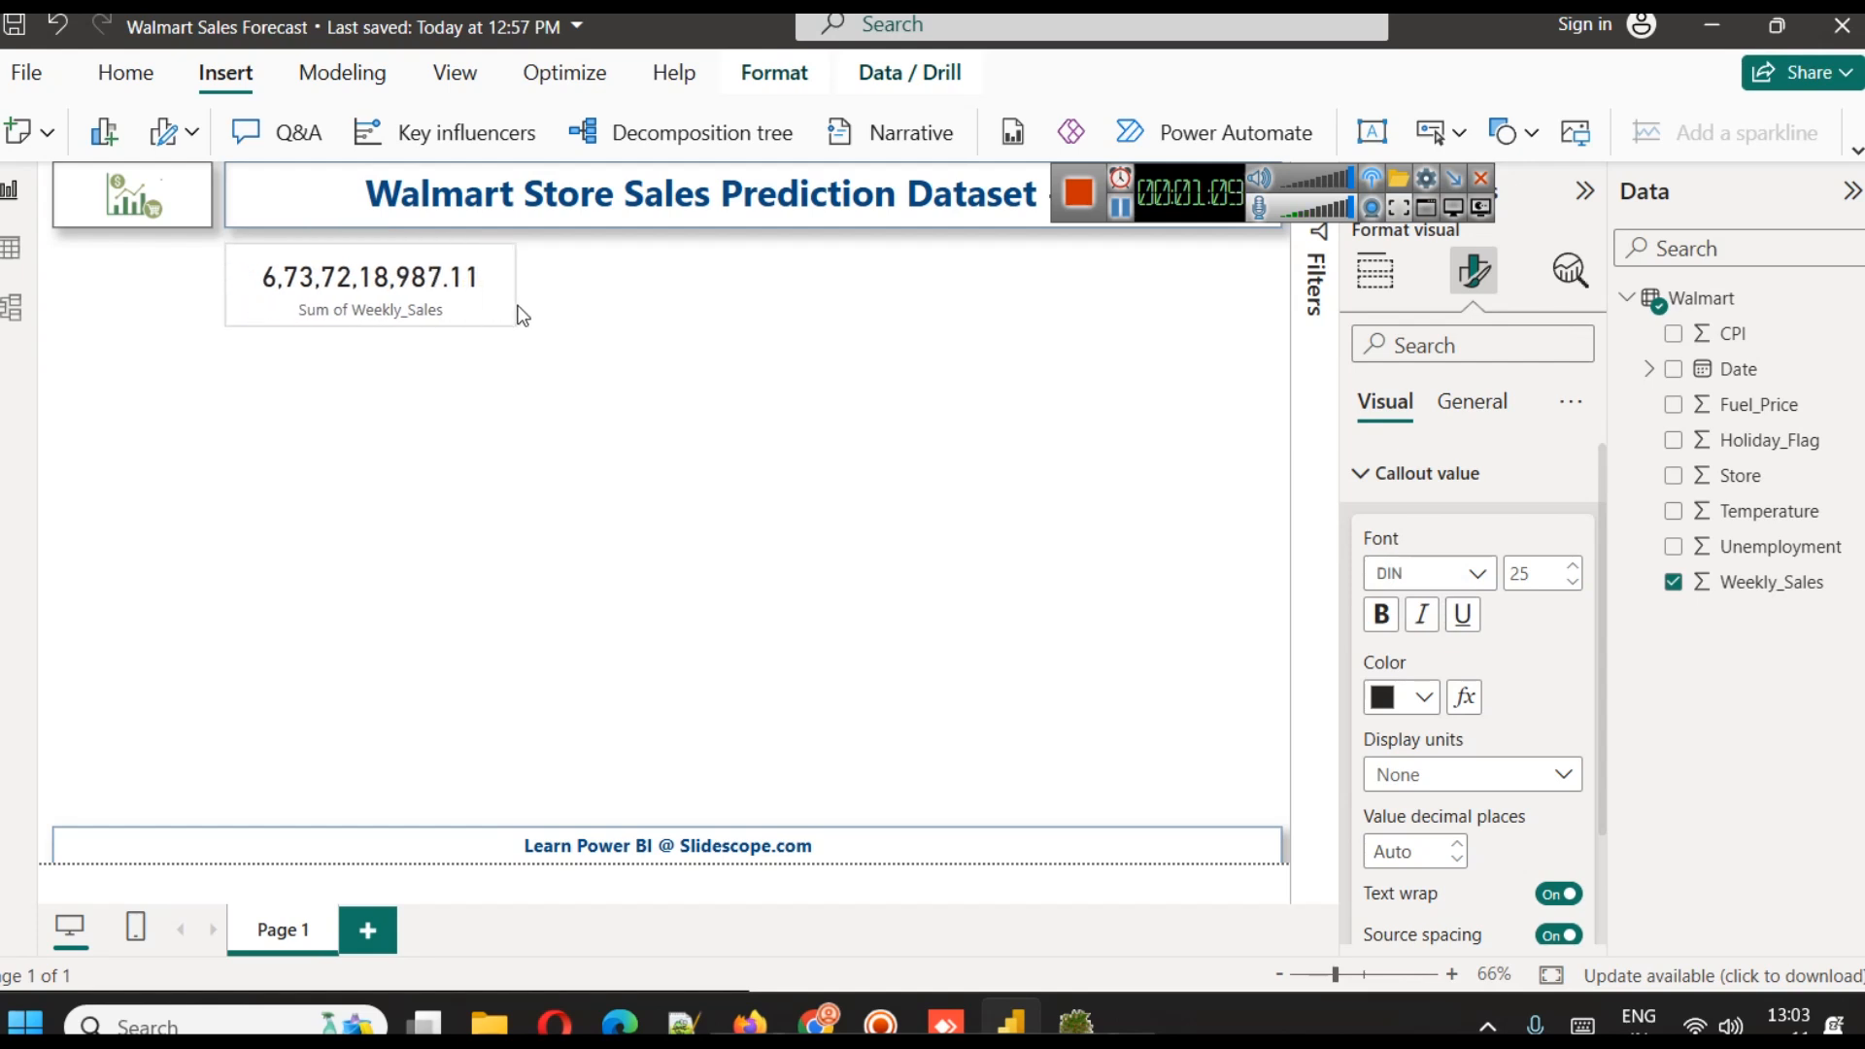
left_click(1415, 777)
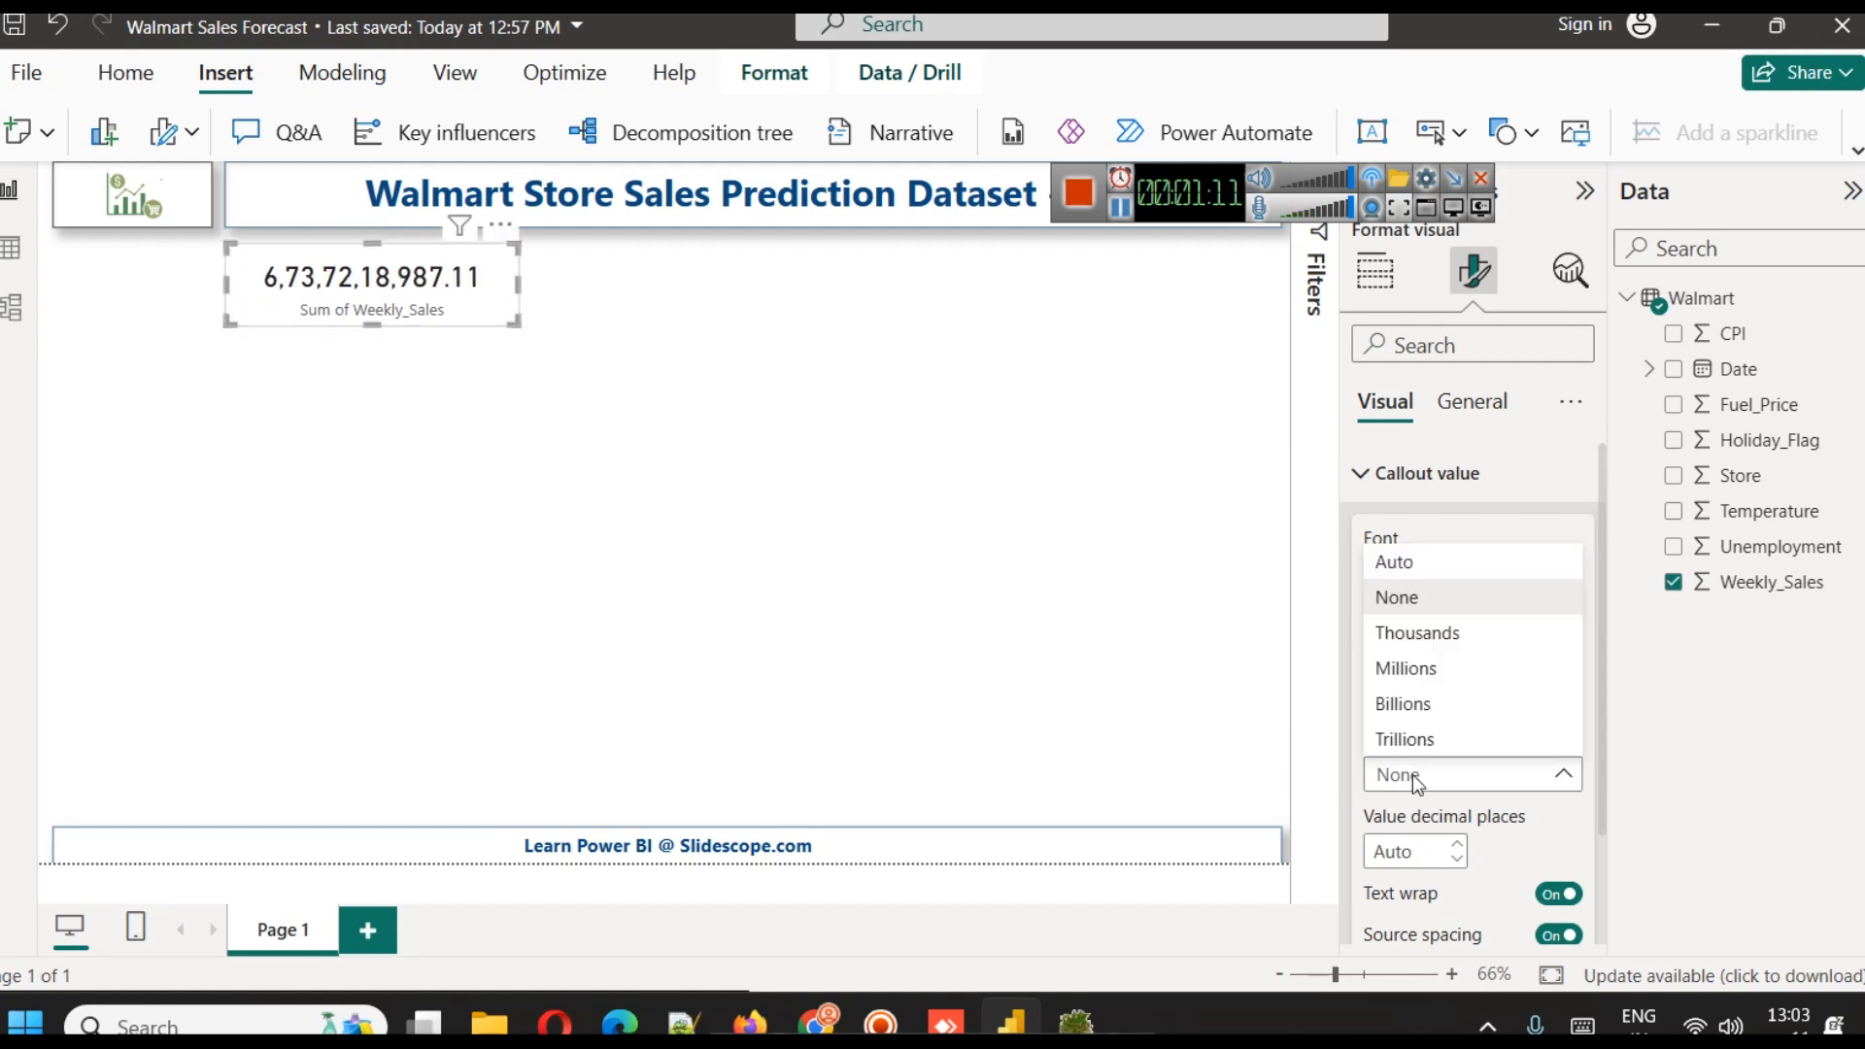
left_click(1425, 680)
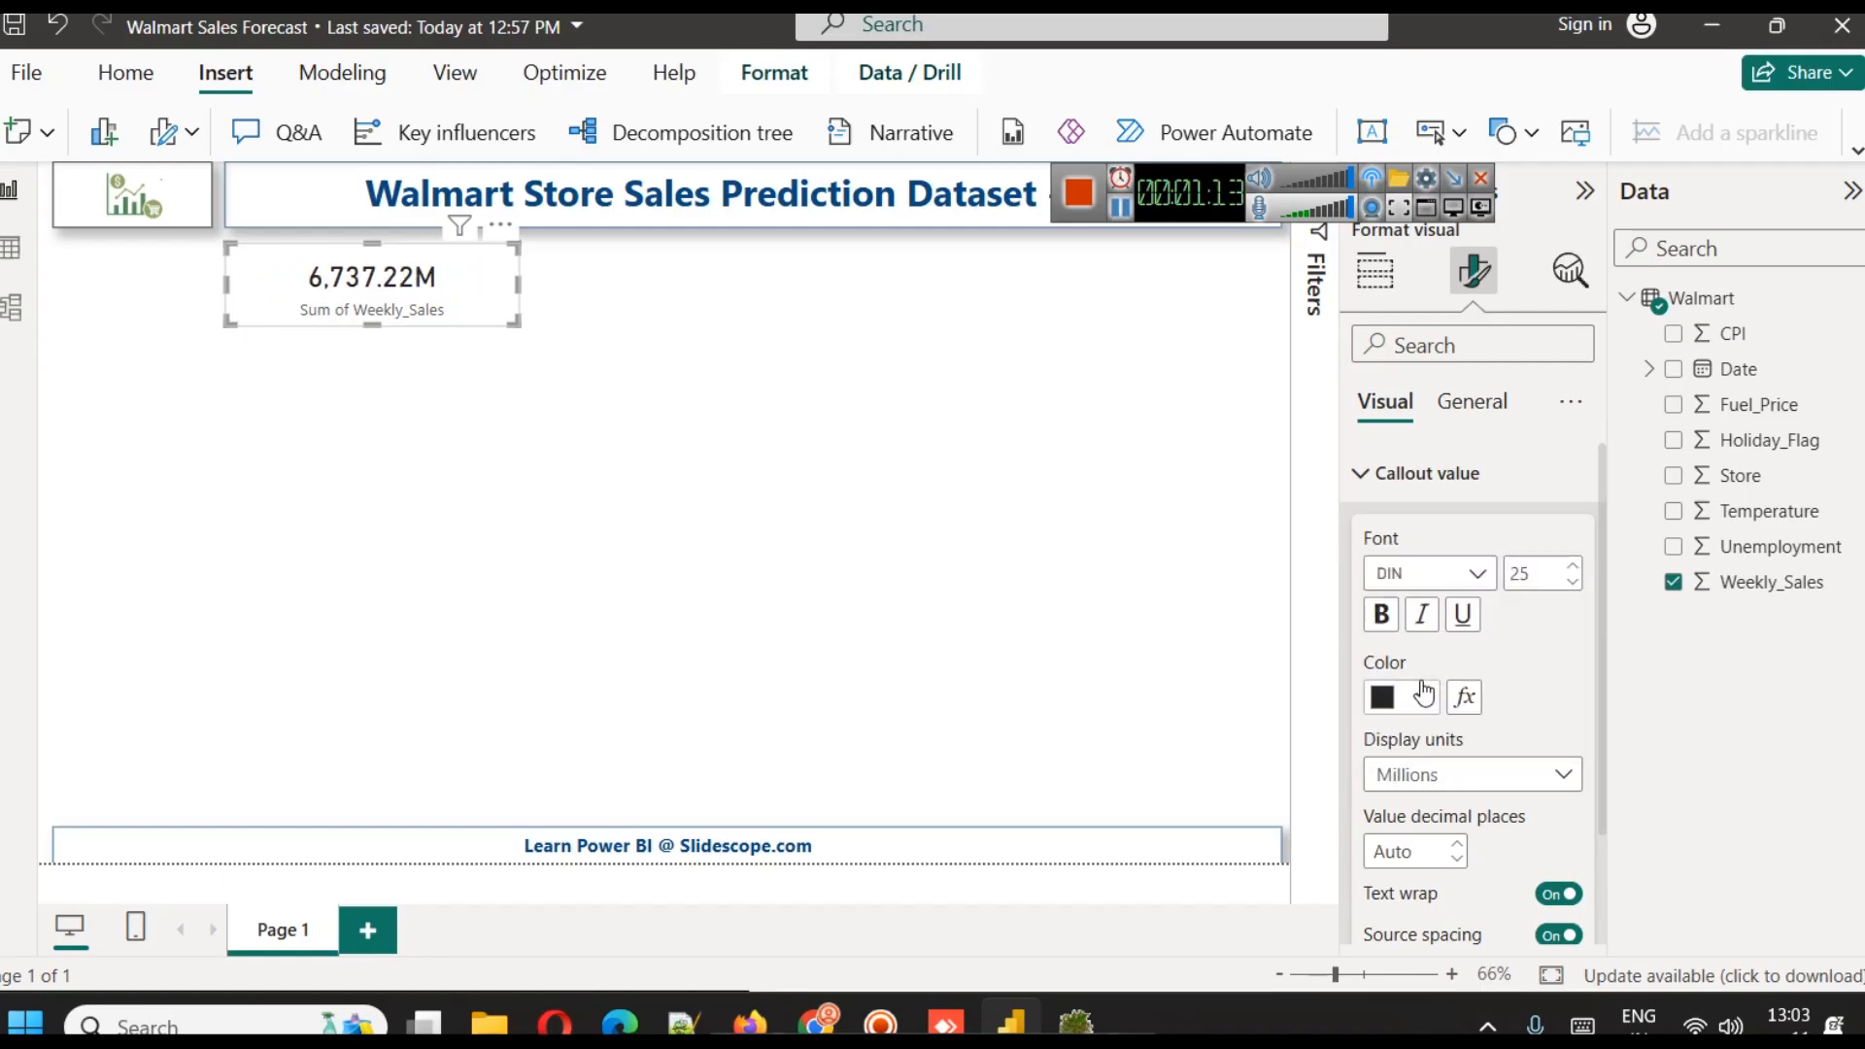
Set the callout value's display units to Billions and narrow the card to fit the shorter value
left_click(1434, 777)
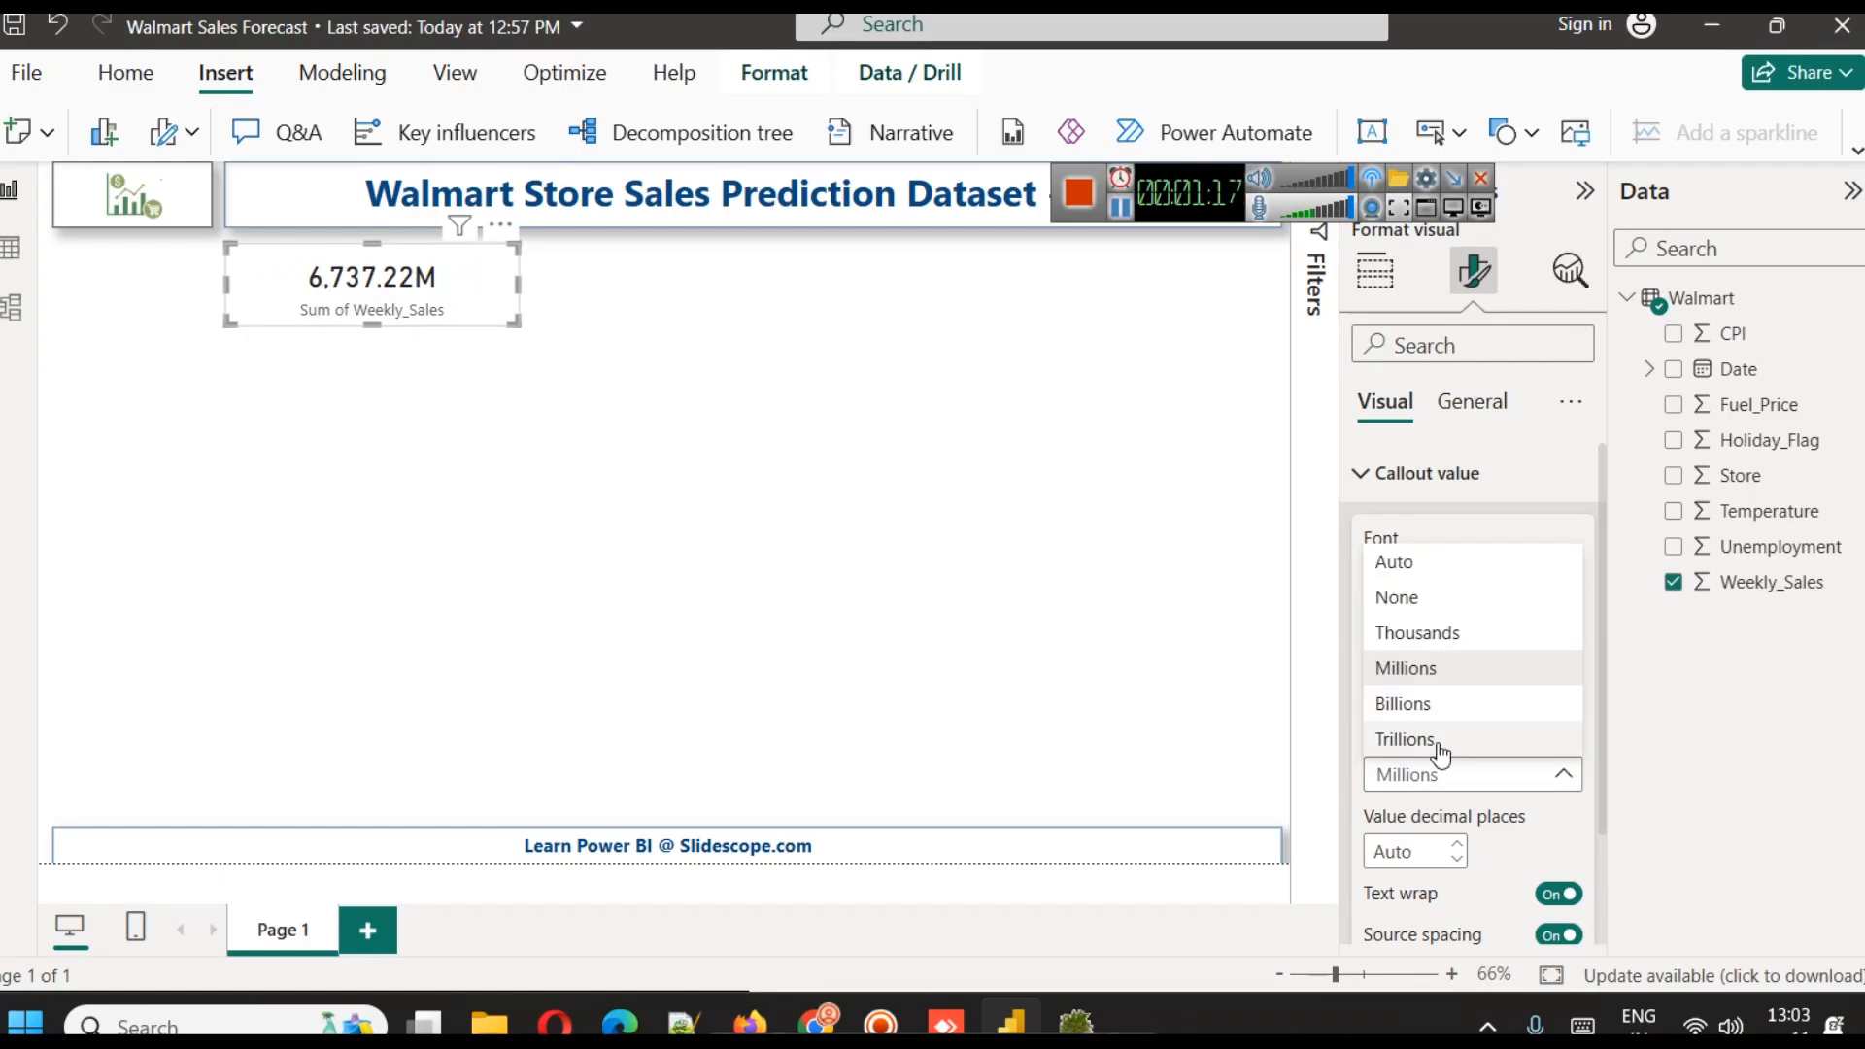
left_click(1449, 704)
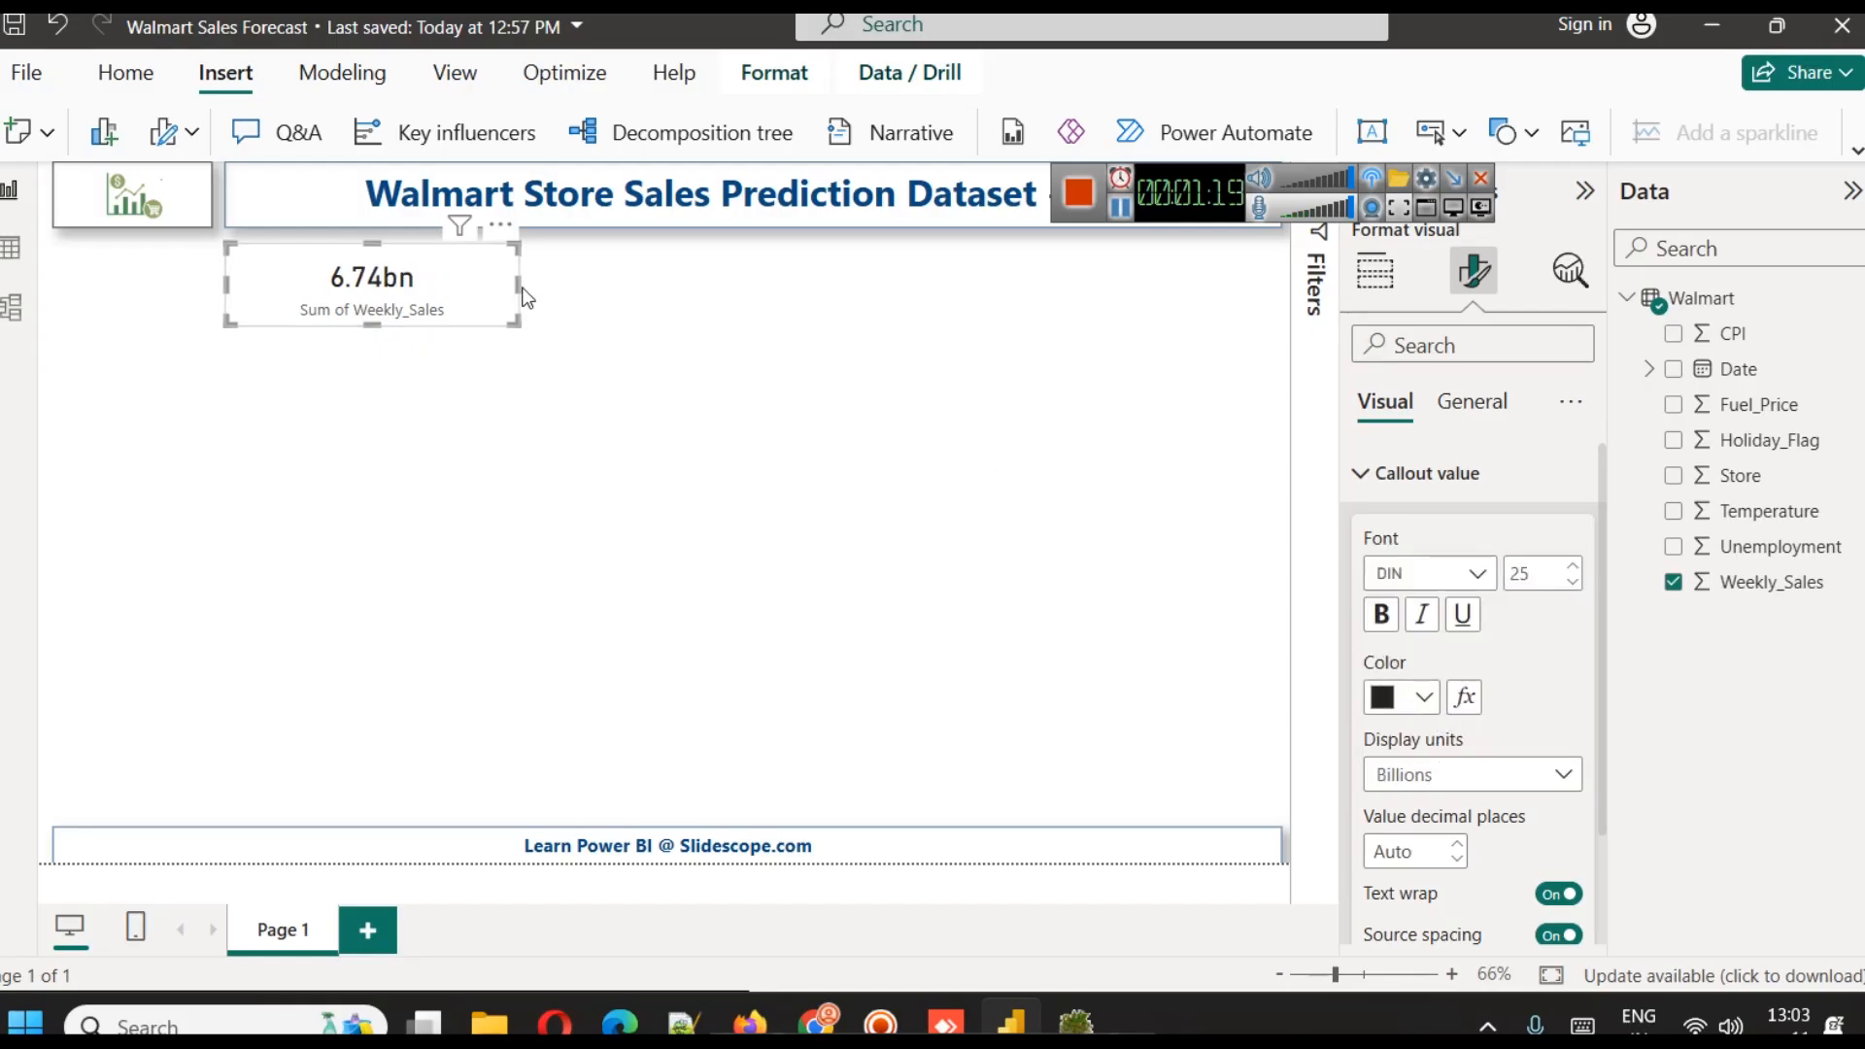
left_click_drag(525, 297, 409, 264)
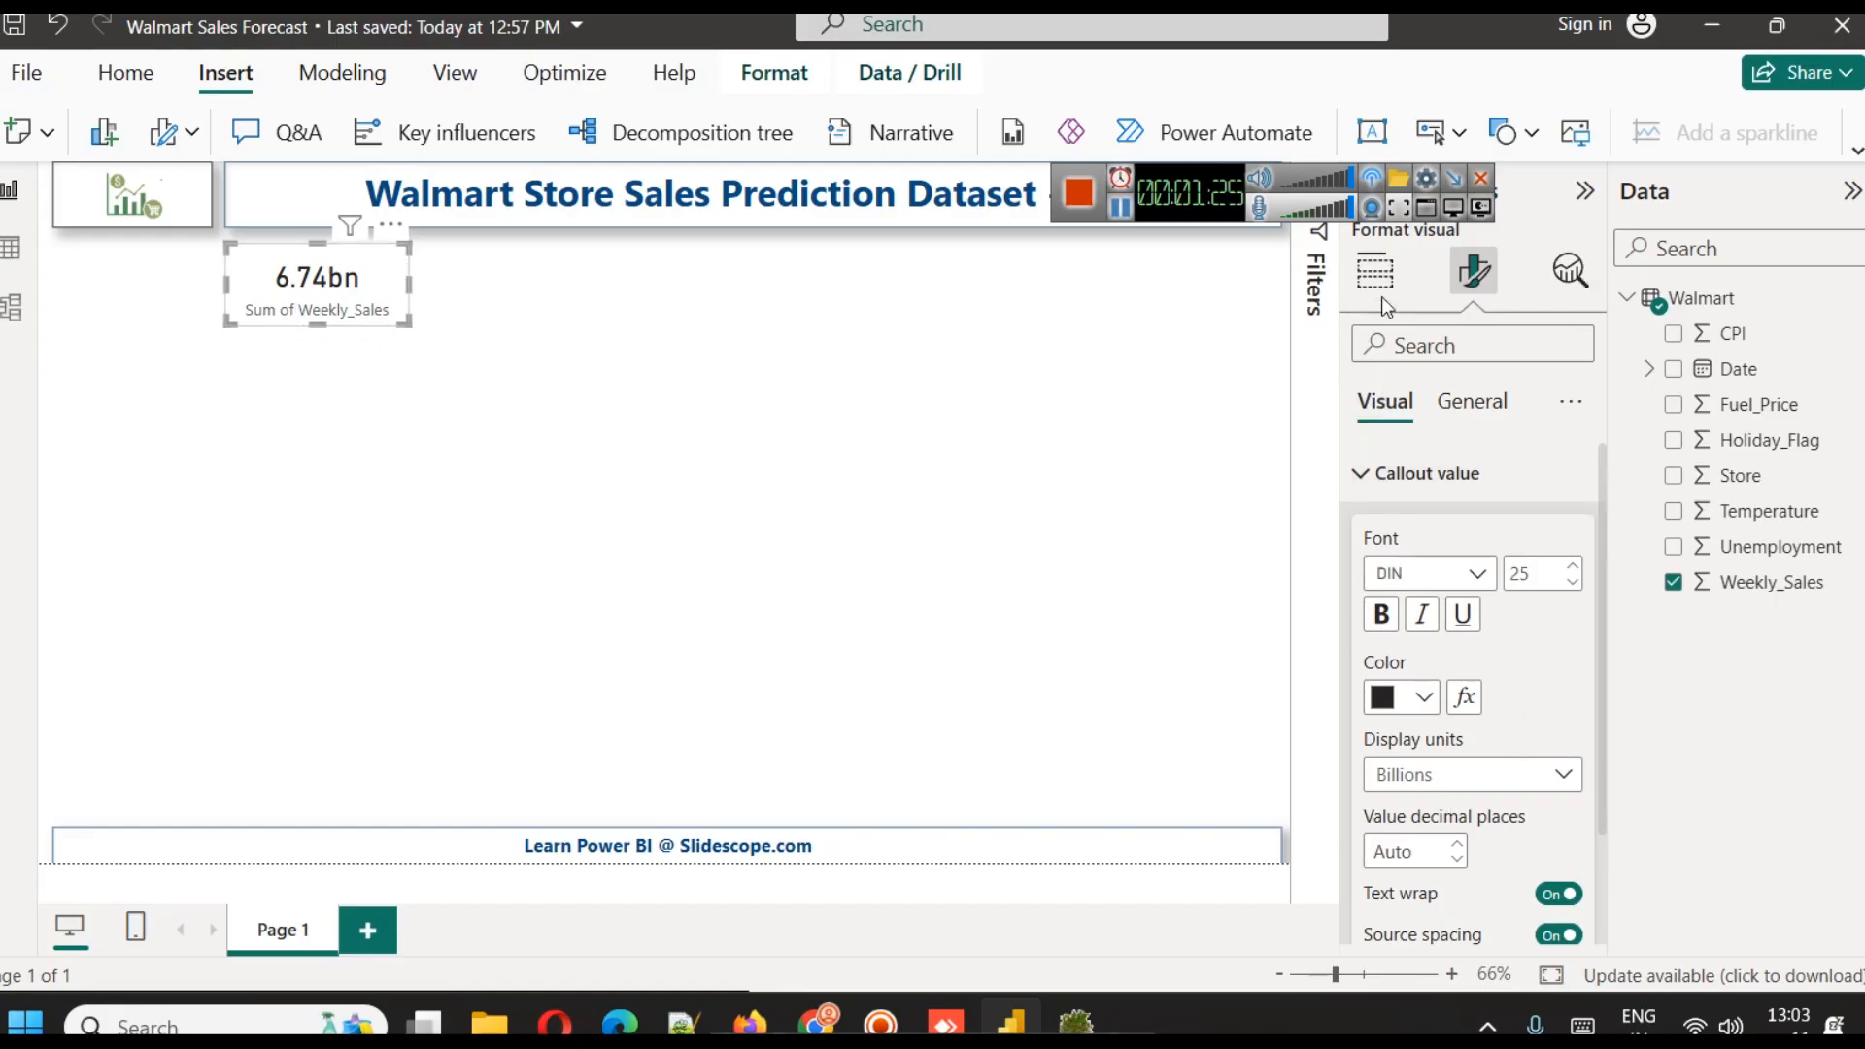
left_click(1387, 466)
left_click(1399, 544)
left_click(1399, 544)
Rename the card's Sum of Weekly_Sales field to "Total Sales" for this visual
left_click(1387, 292)
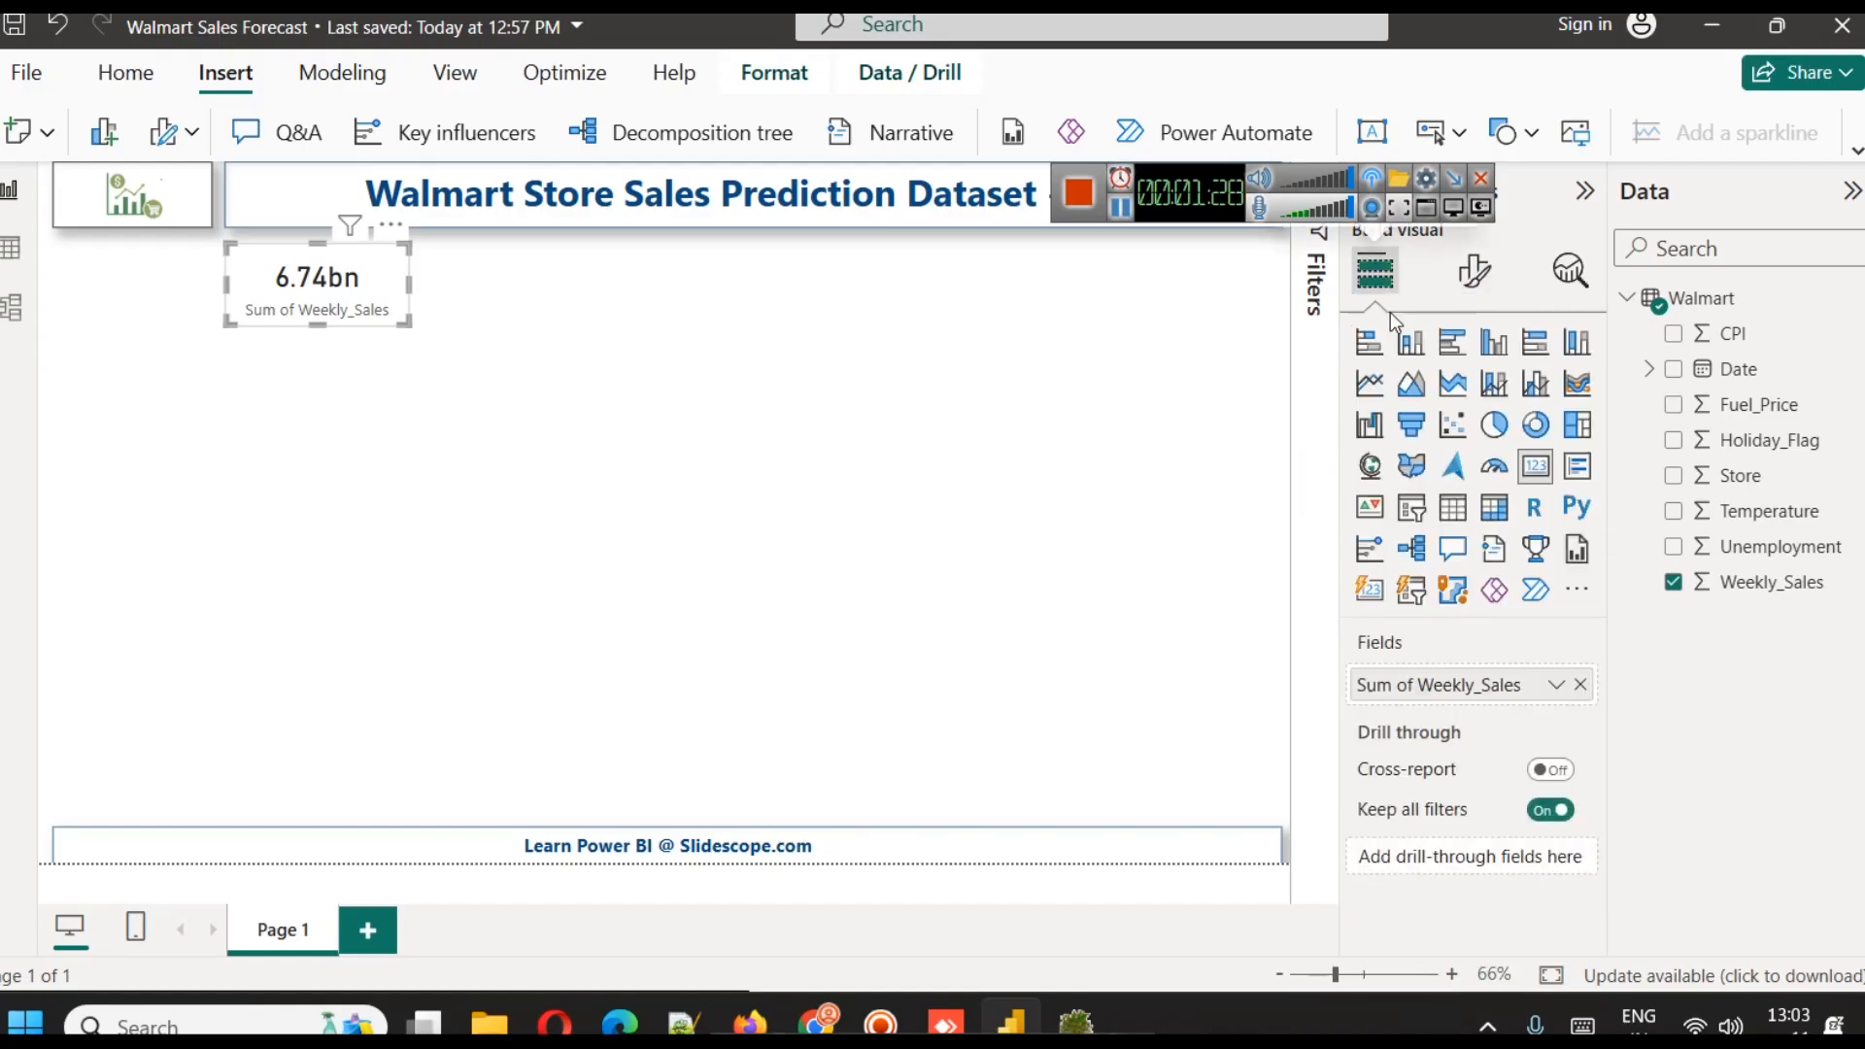
left_click(1557, 686)
left_click(1673, 286)
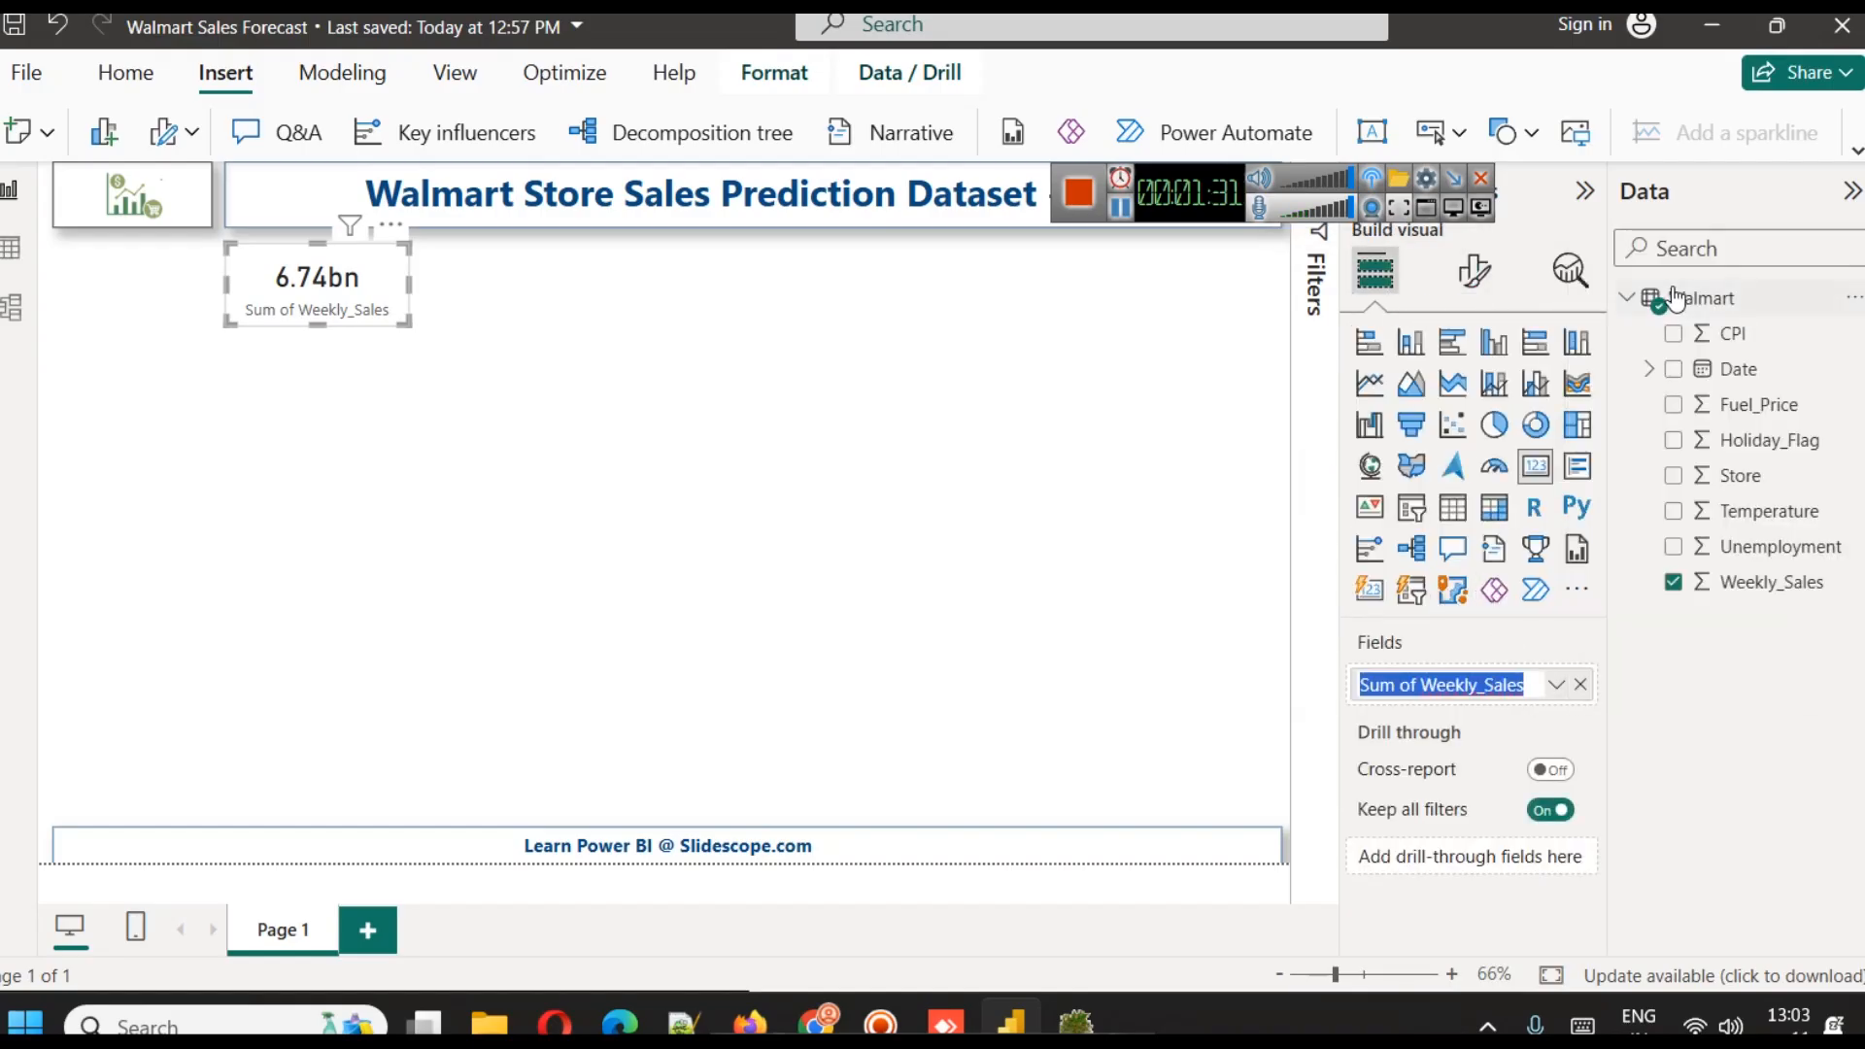
type("Total Sal")
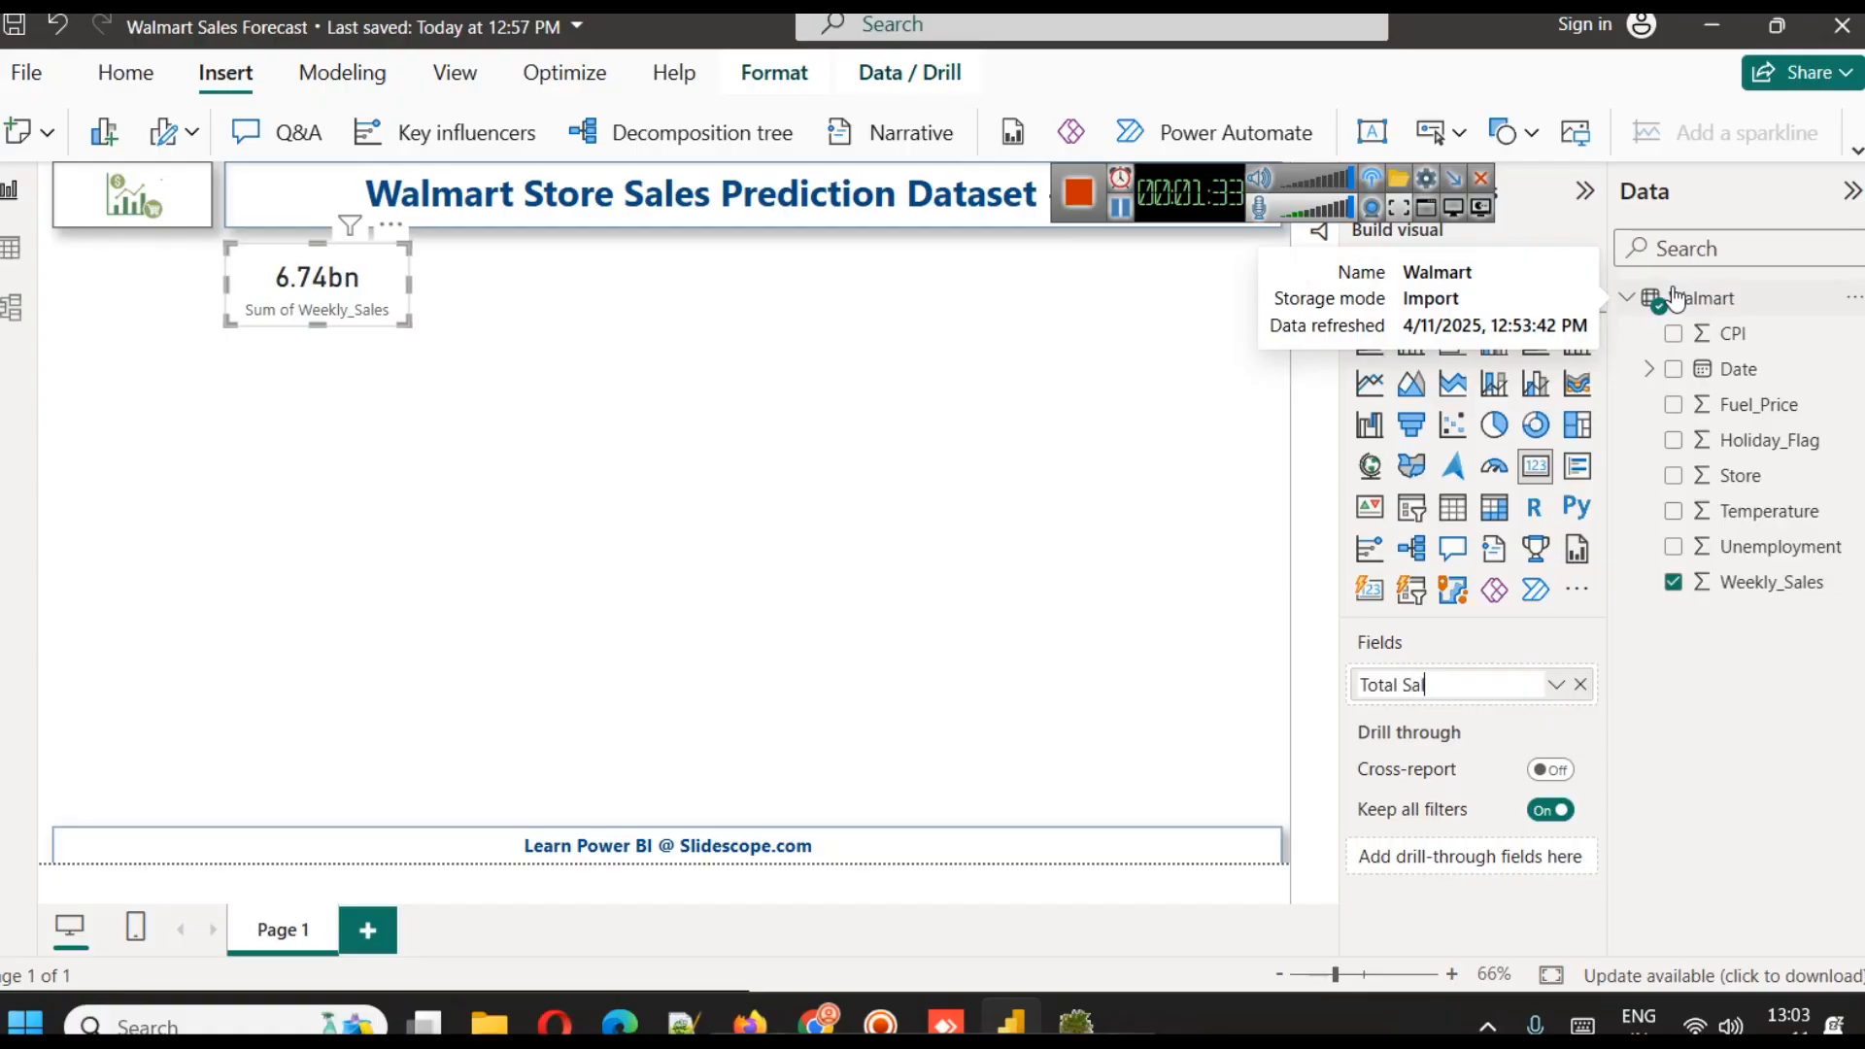
type("es")
key("Return")
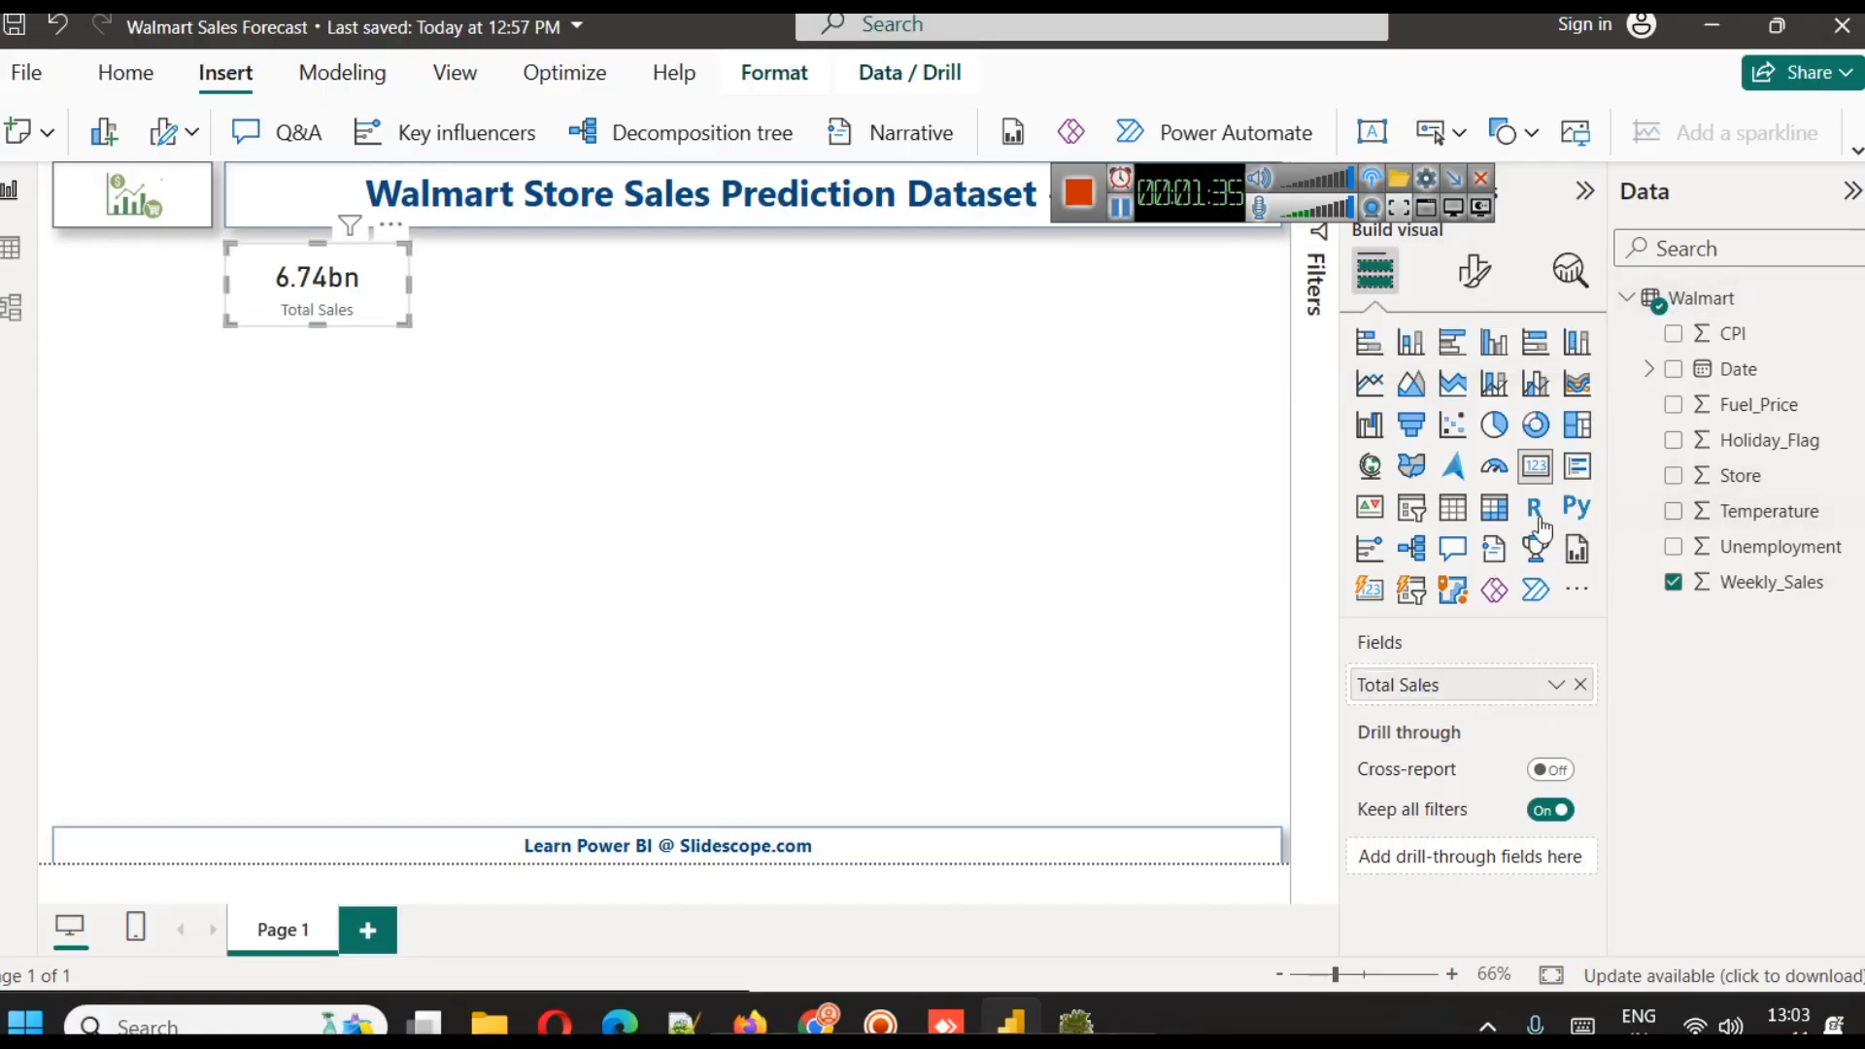
Format the card's category label in the darkest pink shade and make it bold
left_click(1473, 271)
left_click(1428, 537)
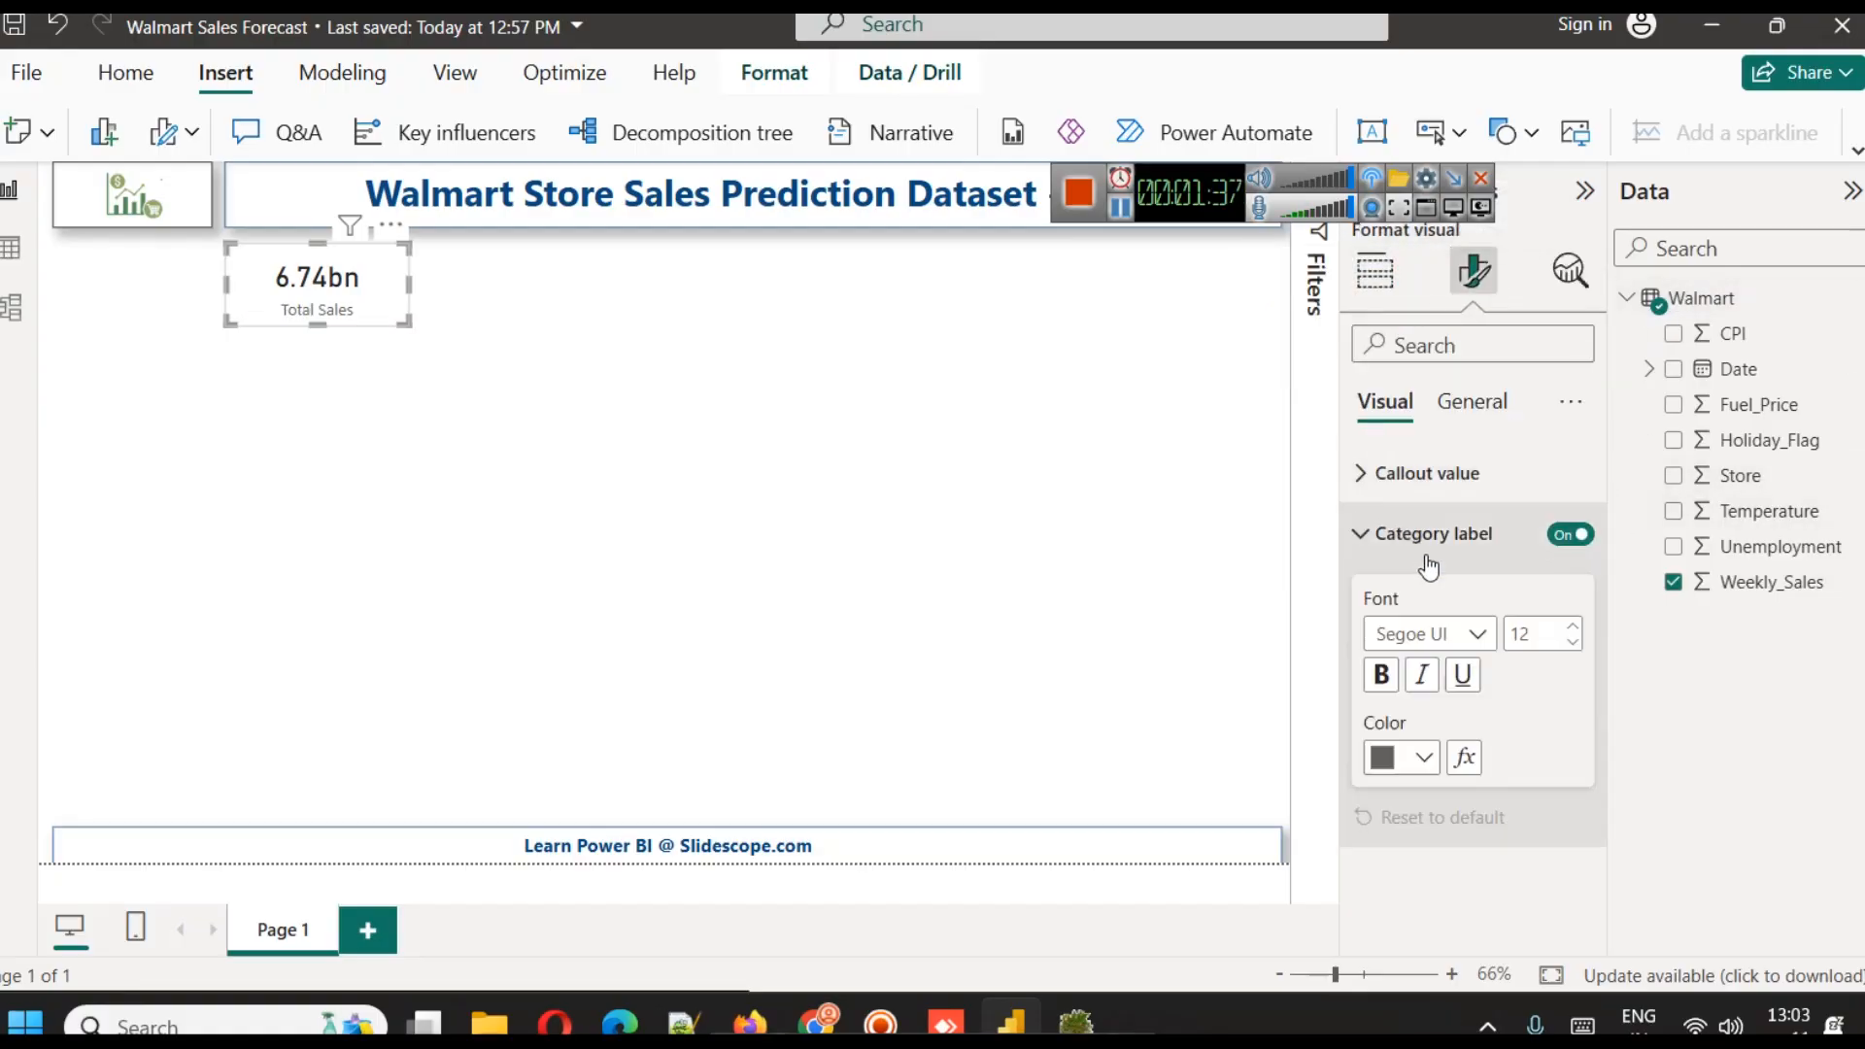
left_click(1402, 761)
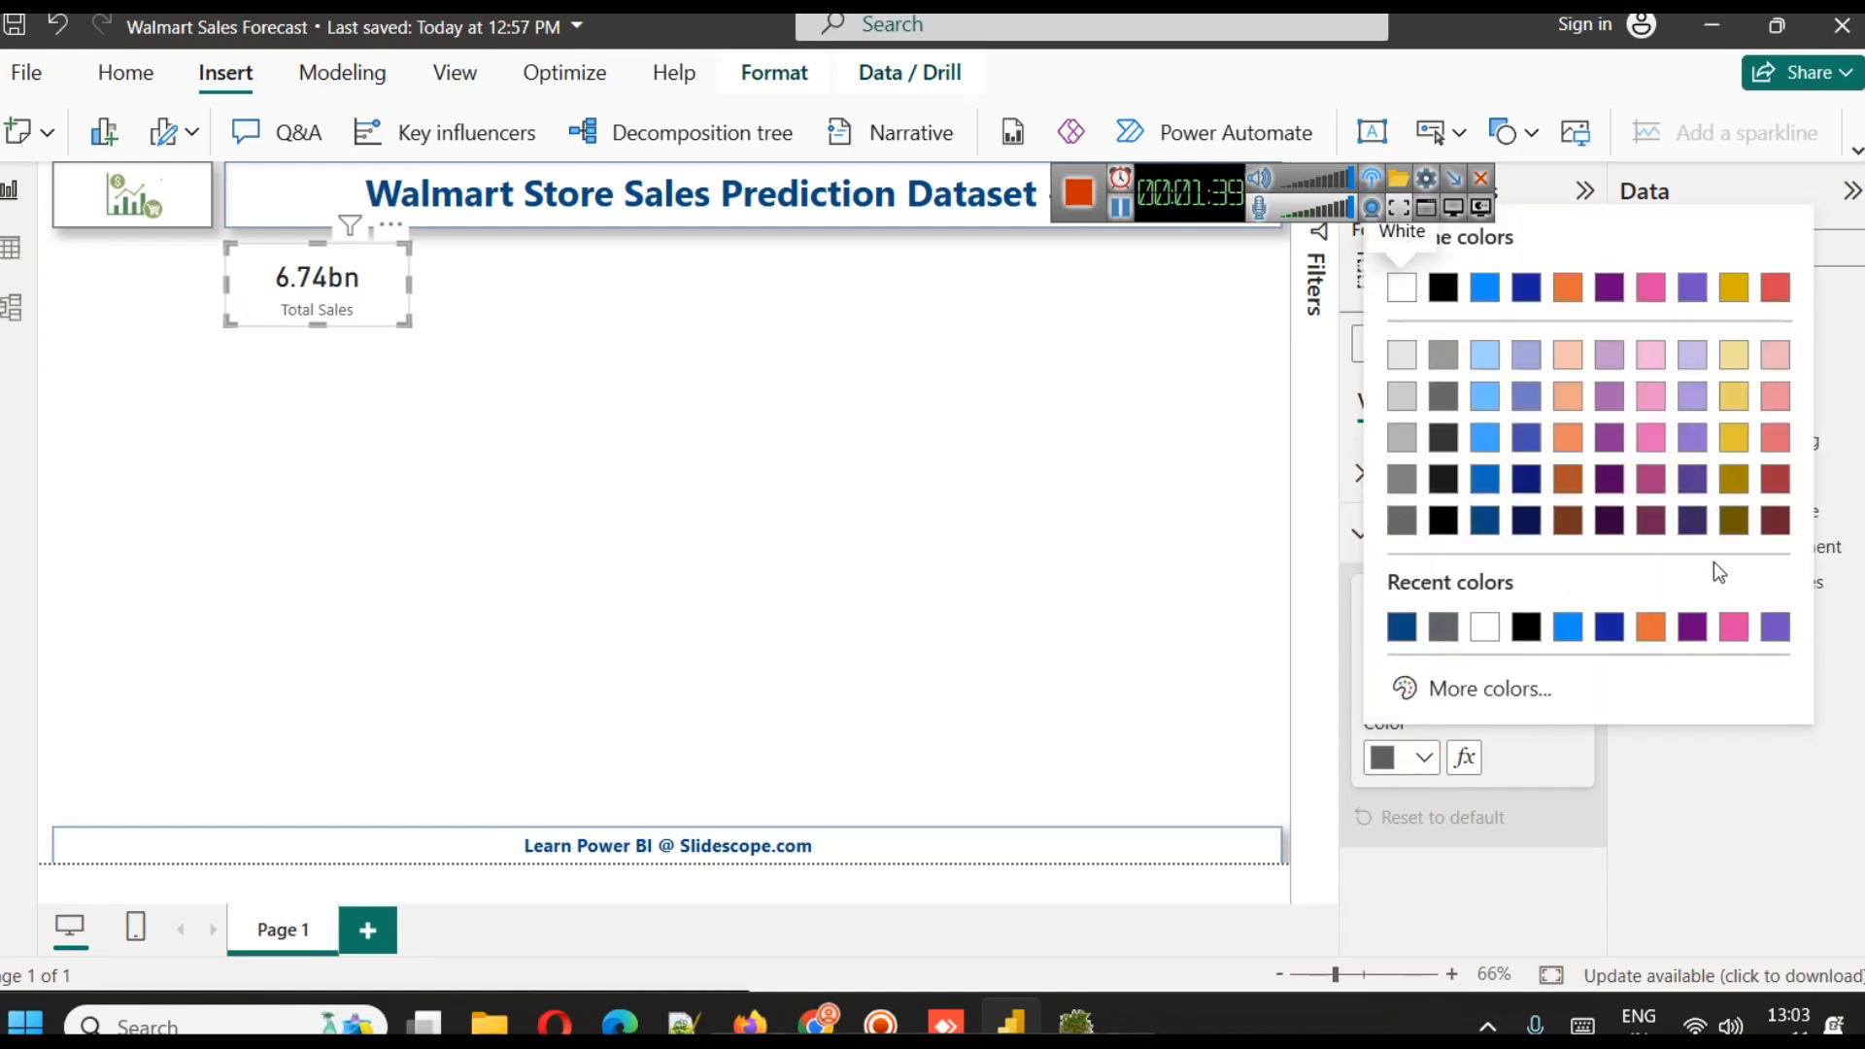
left_click(1652, 529)
left_click(1380, 674)
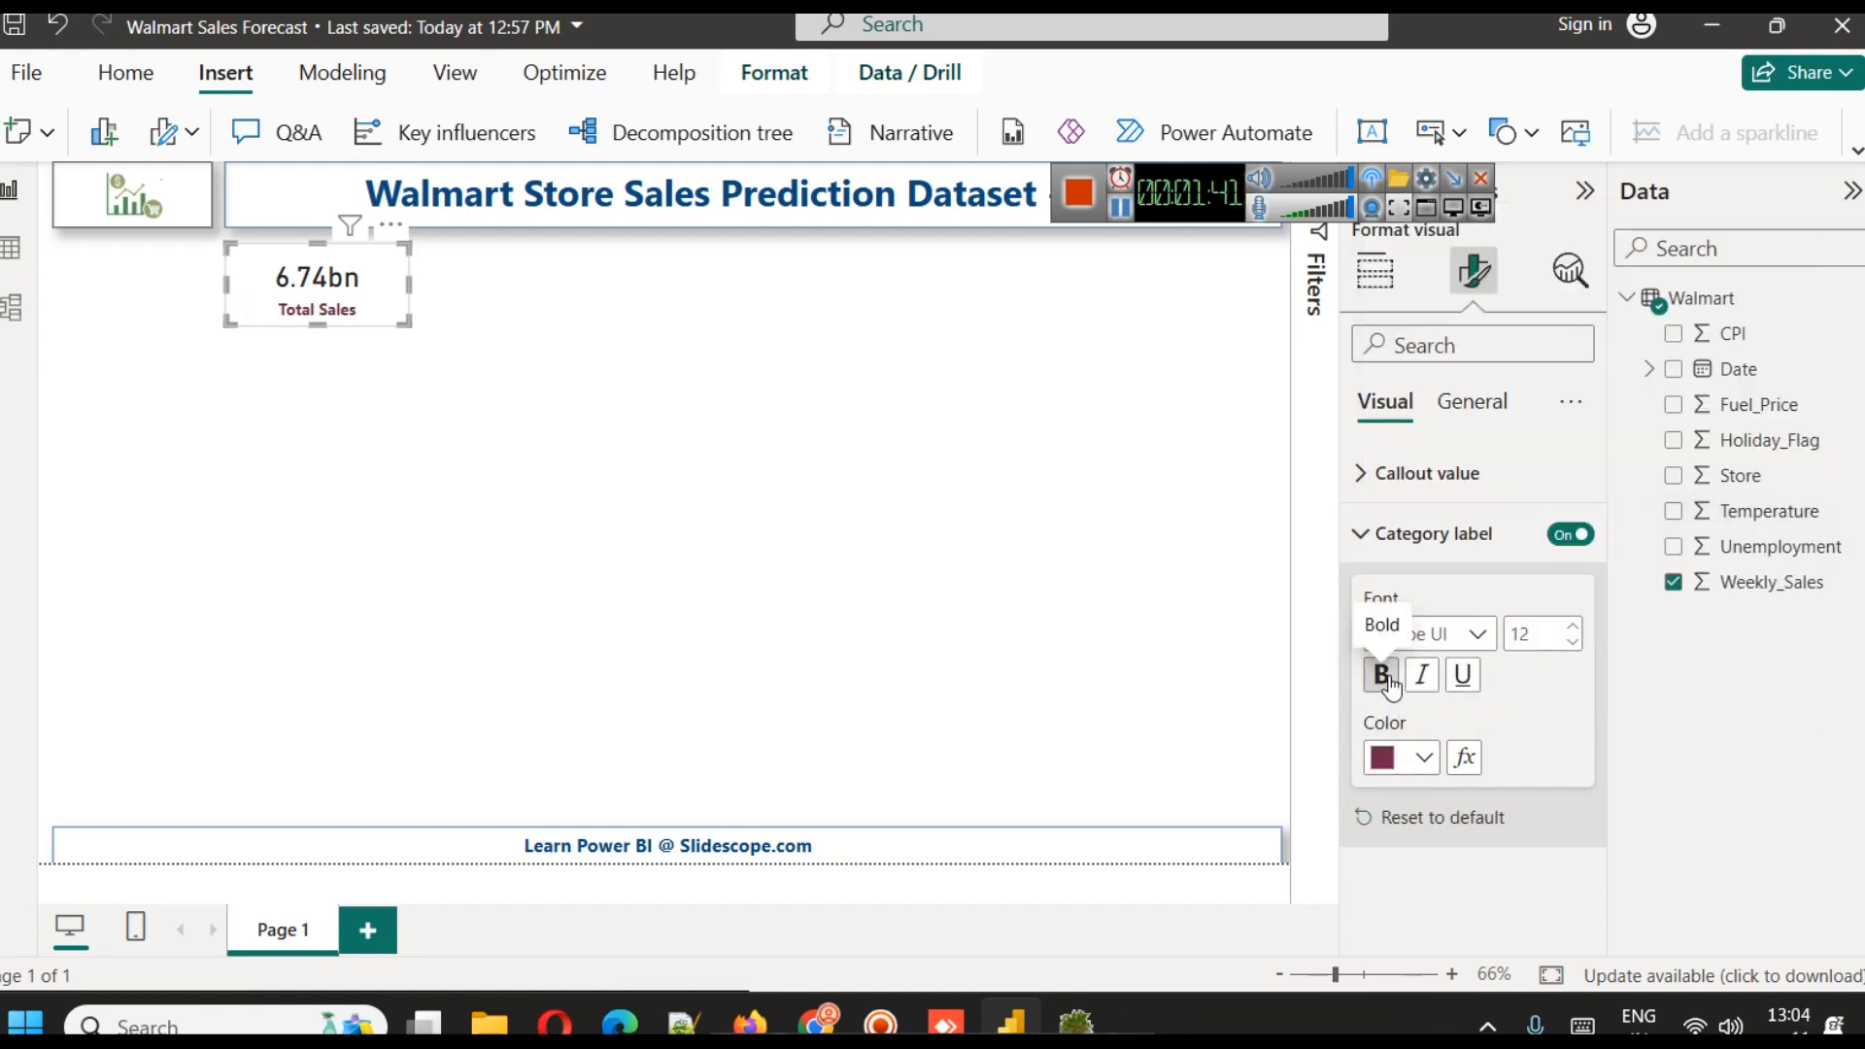
Format the card's callout value in the recently used dark blue and make it bold
left_click(1426, 474)
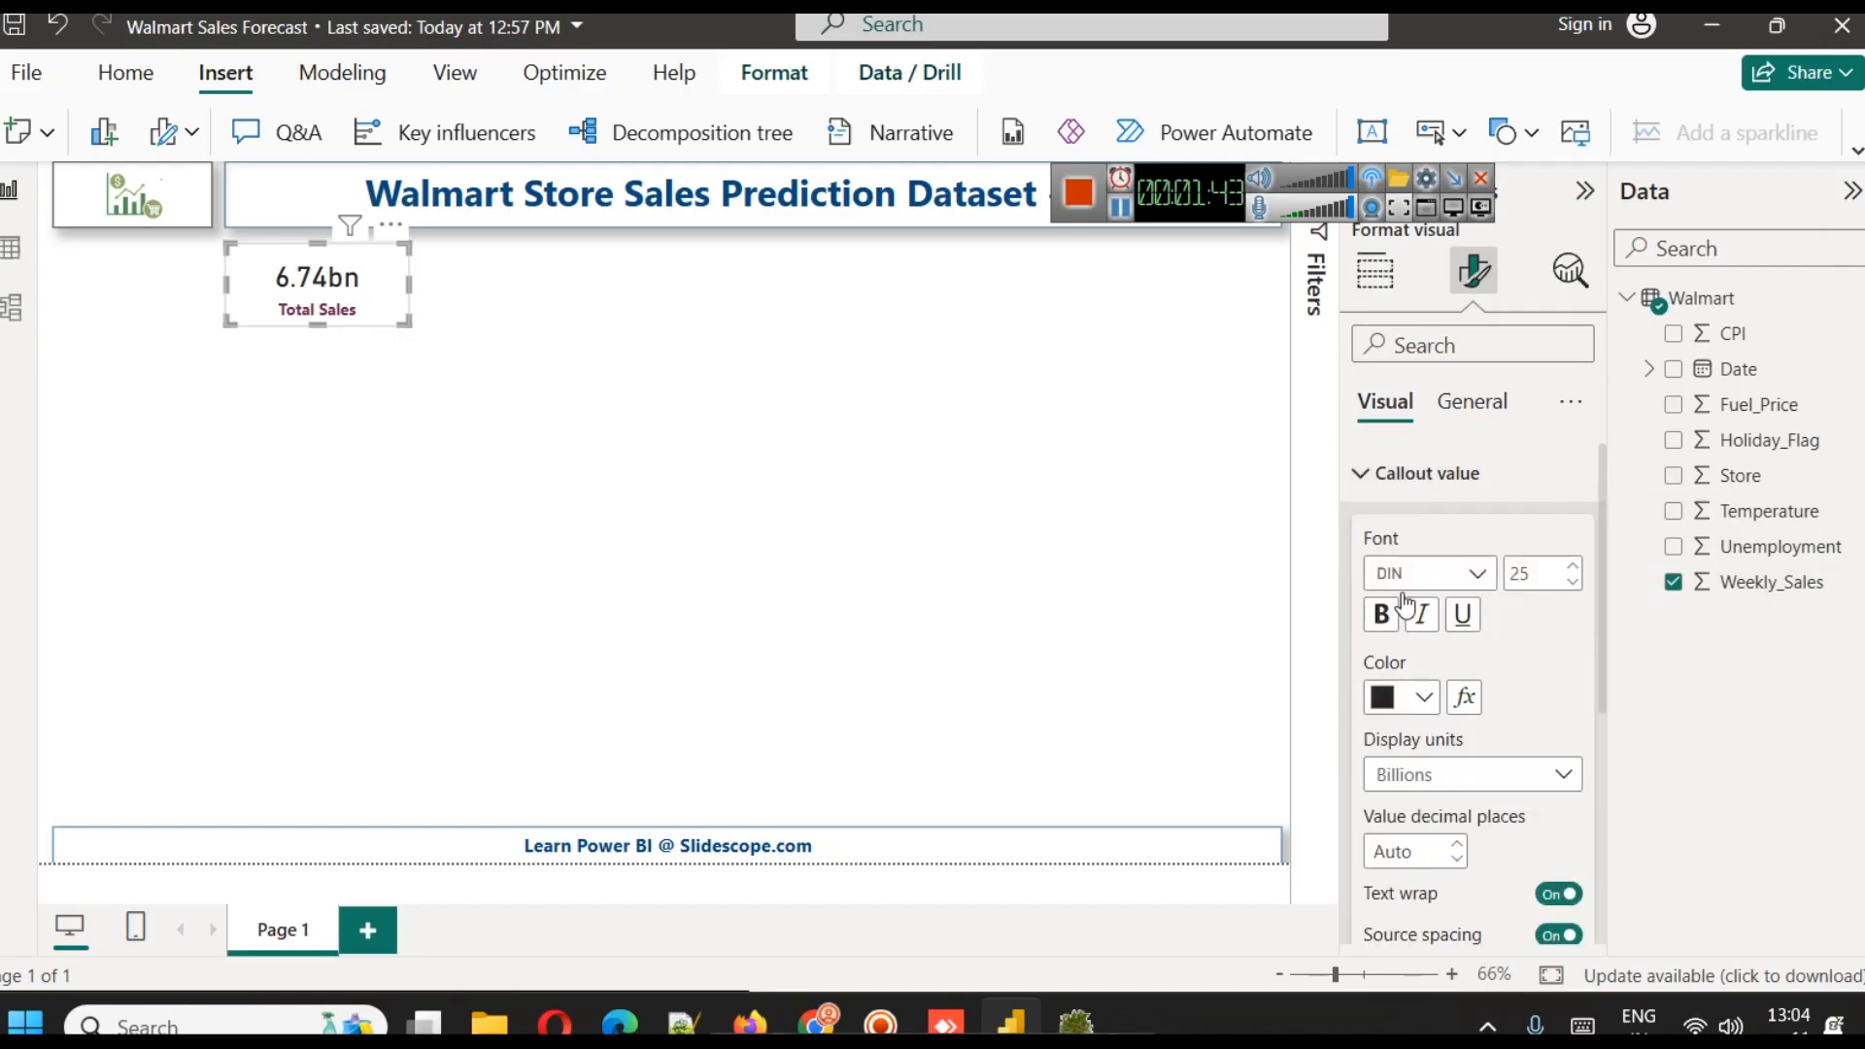
left_click(1396, 690)
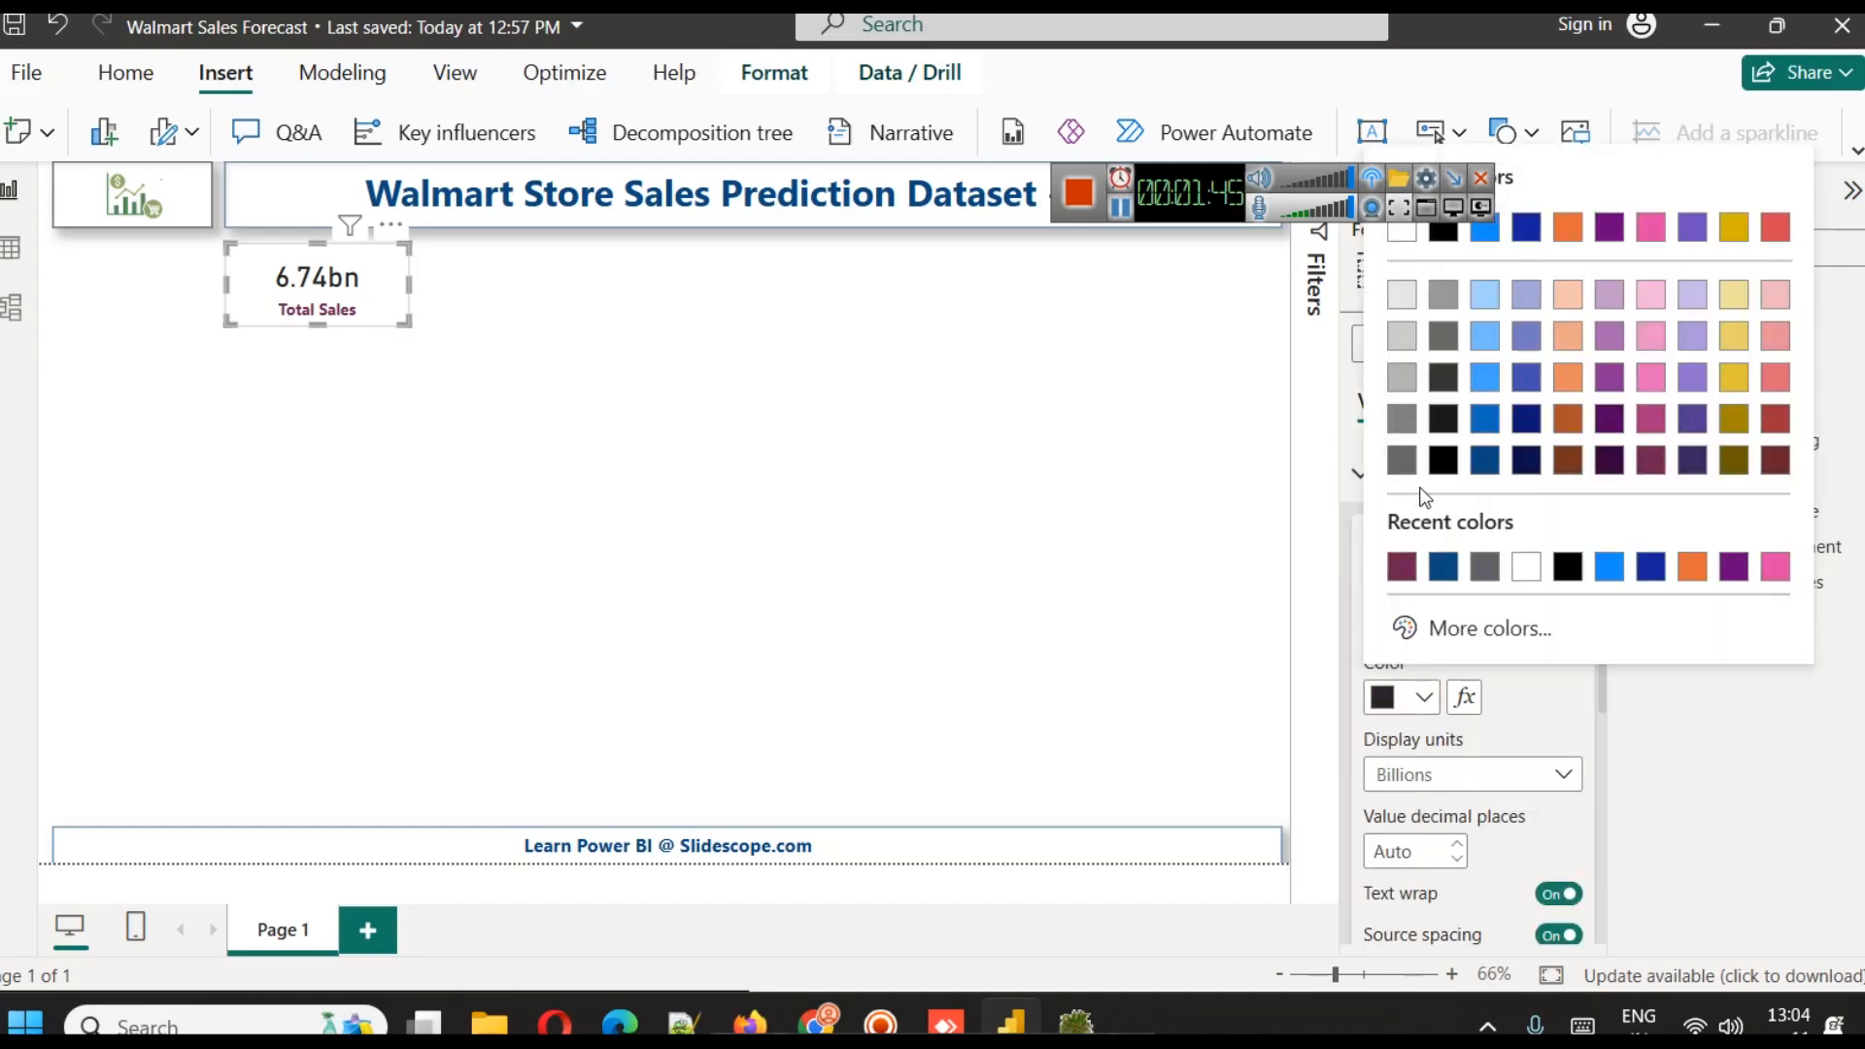
left_click(1443, 567)
left_click(1380, 614)
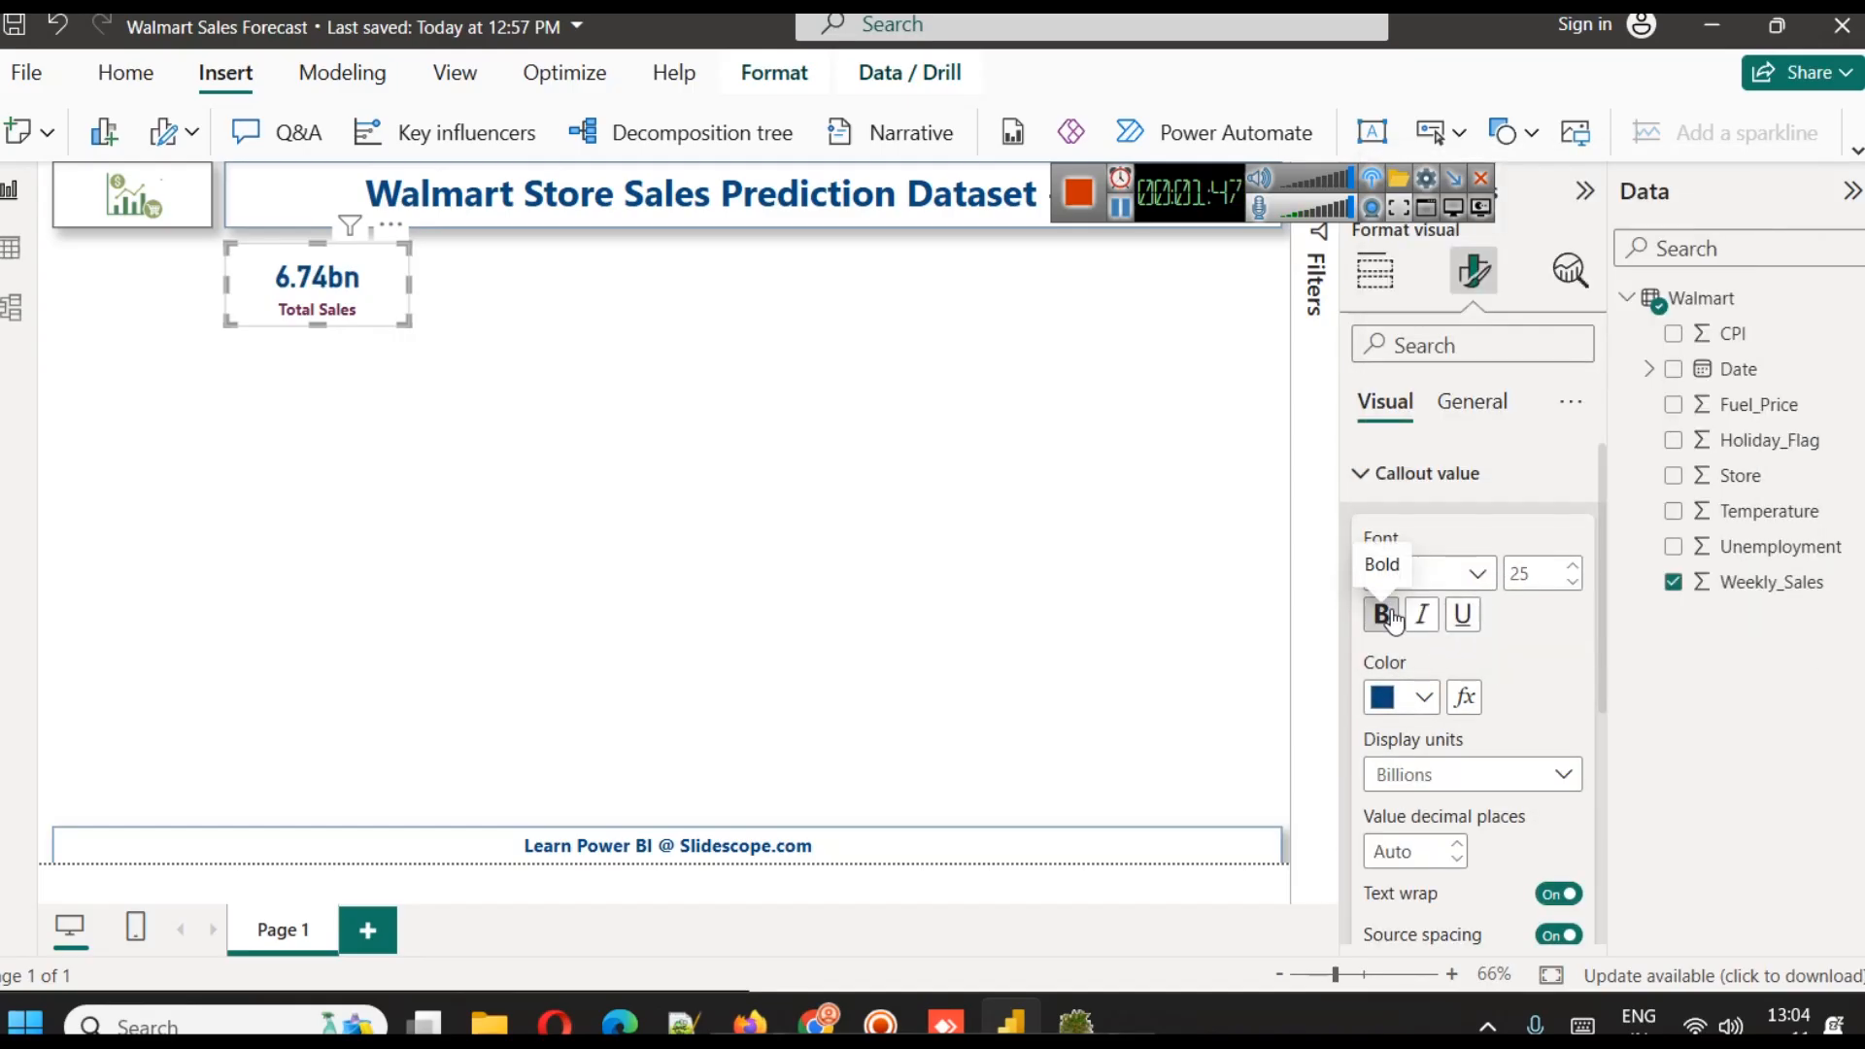
Narrow the Total Sales card slightly by moving its right edge inward
left_click_drag(408, 284, 391, 278)
left_click(394, 334)
left_click(374, 310)
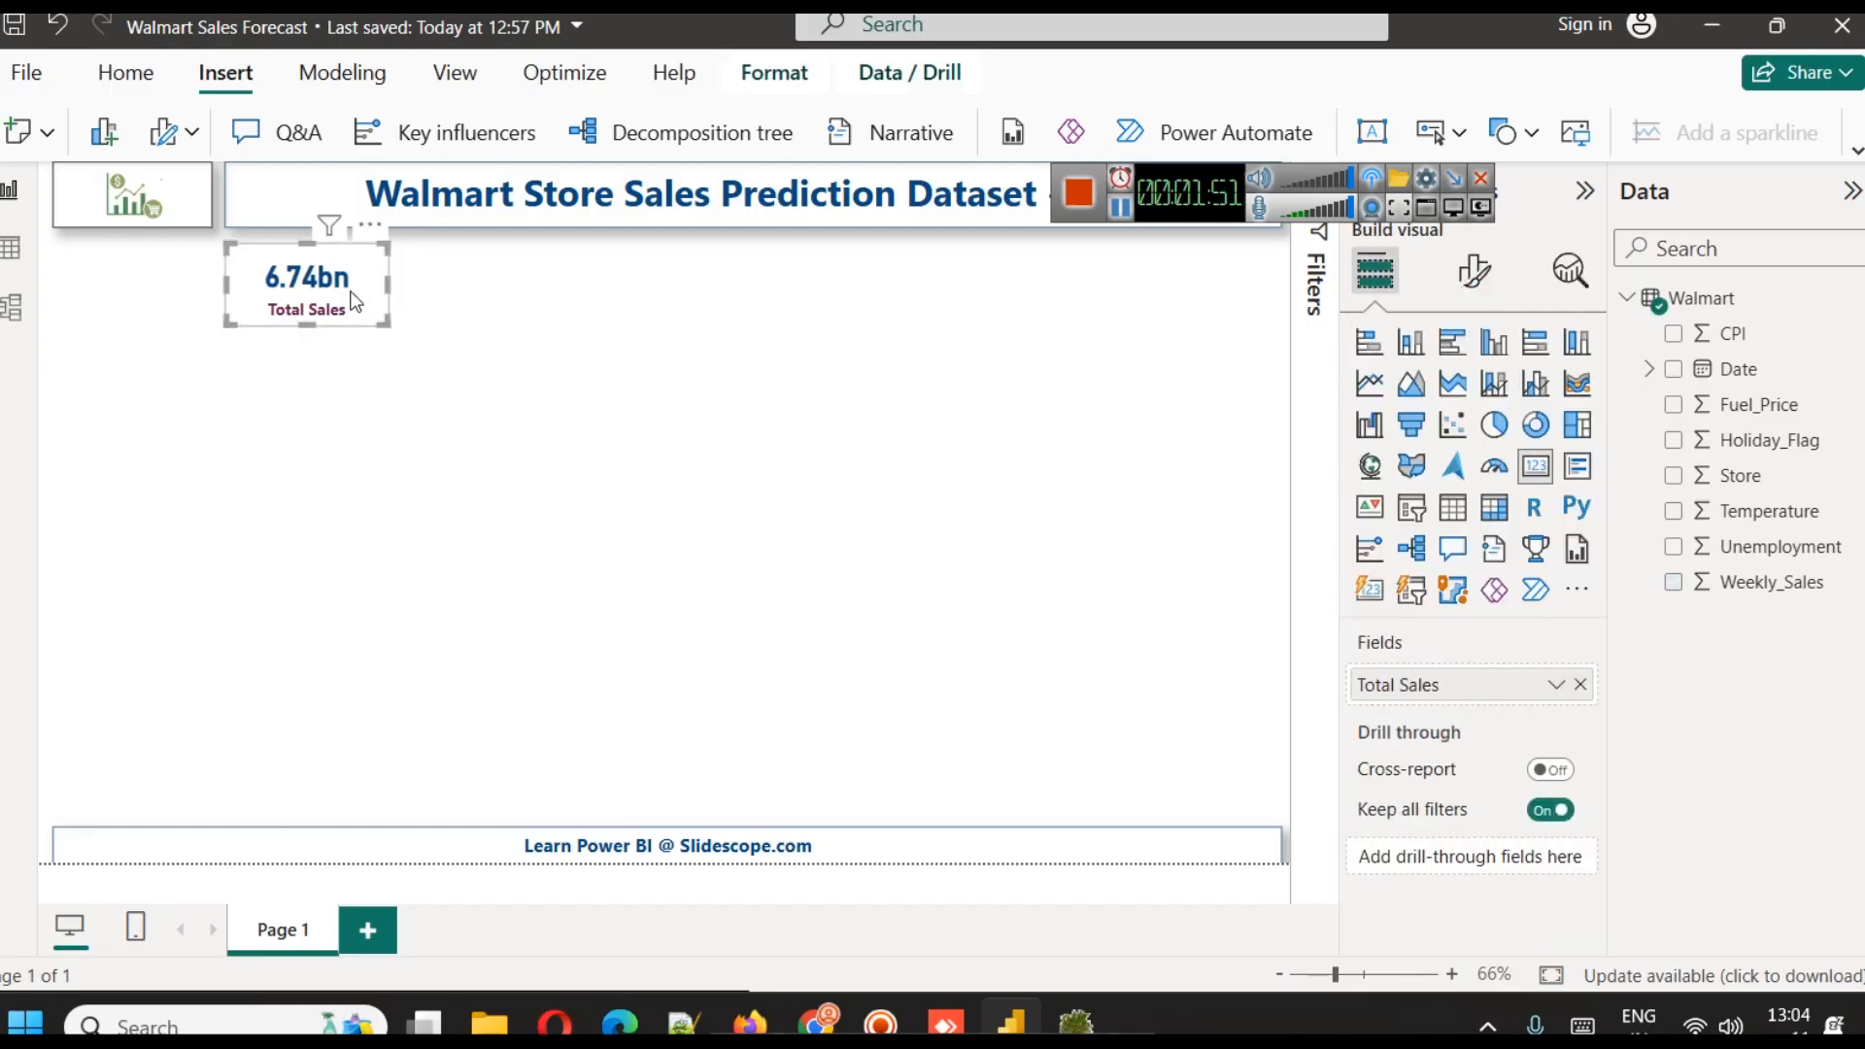
Turn on the shadow and the visual border for the Total Sales card
left_click(1486, 282)
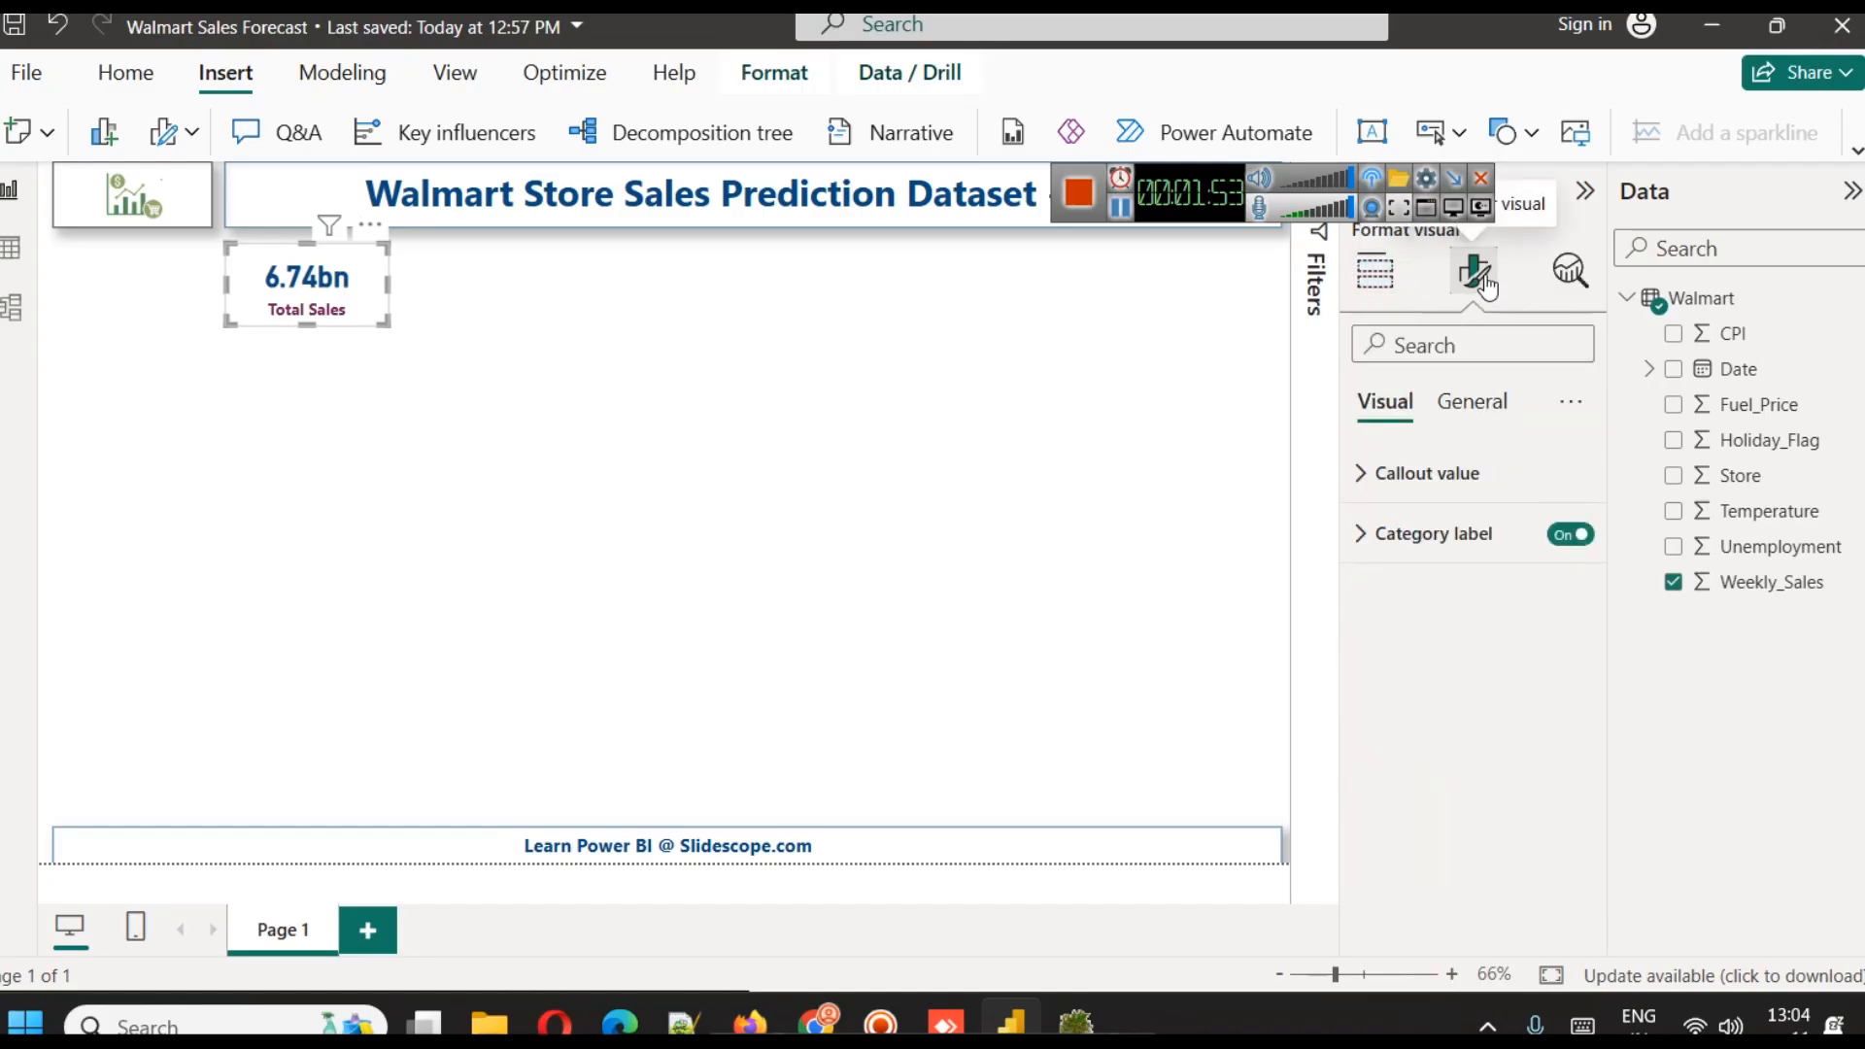
left_click_drag(1187, 188, 1472, 45)
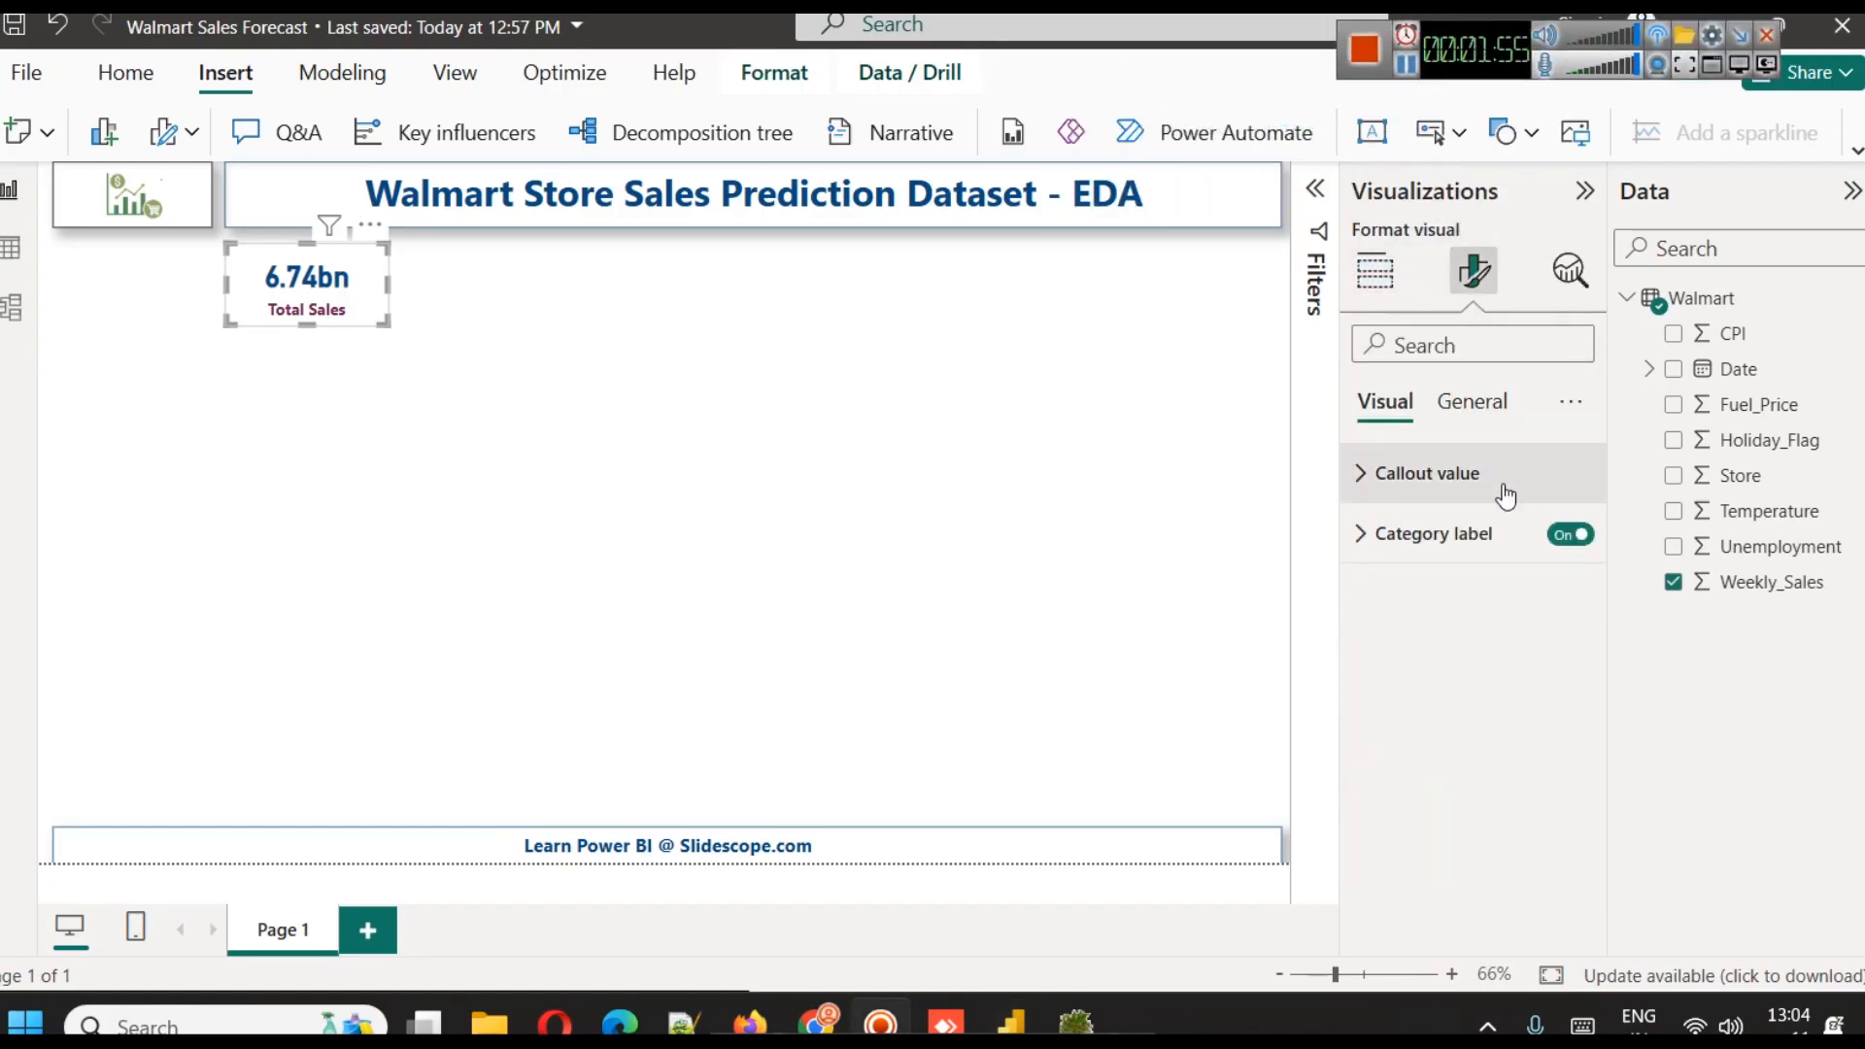
left_click(1470, 402)
left_click(1391, 592)
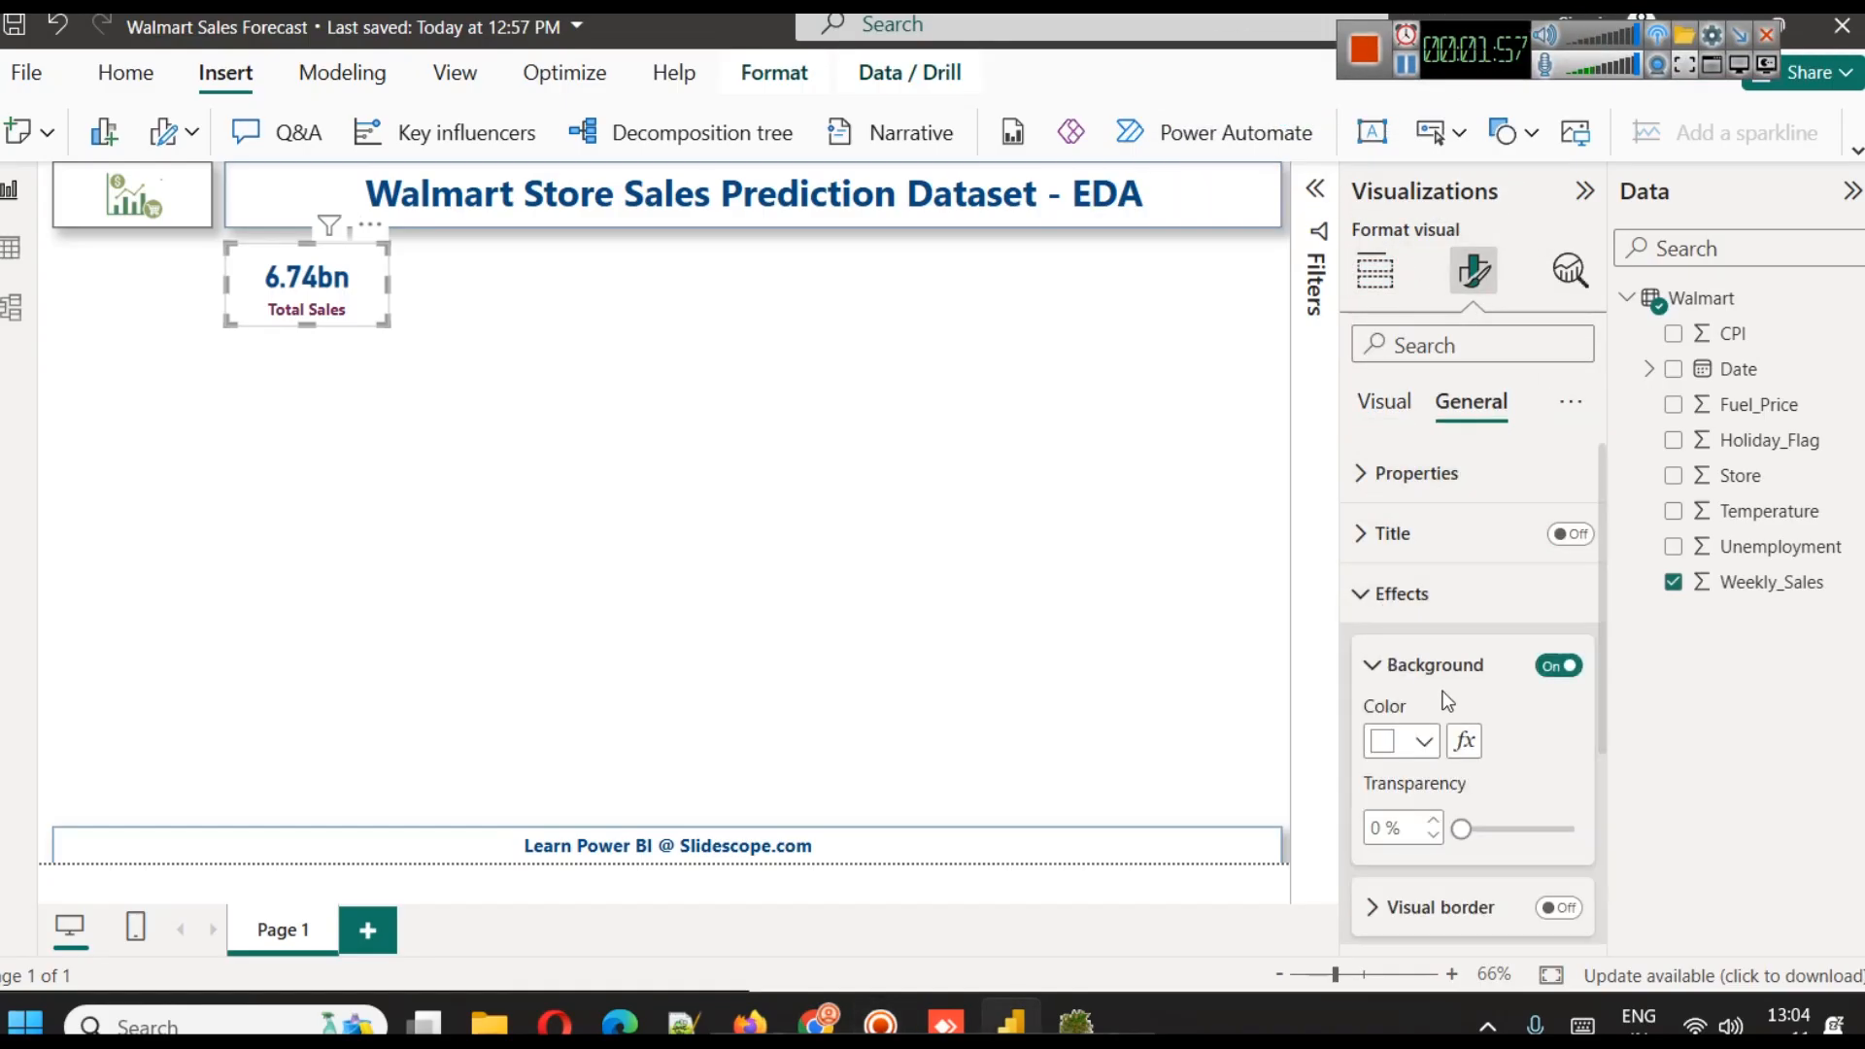
scroll(1450, 696, "down", 2)
left_click(1559, 831)
left_click(1558, 760)
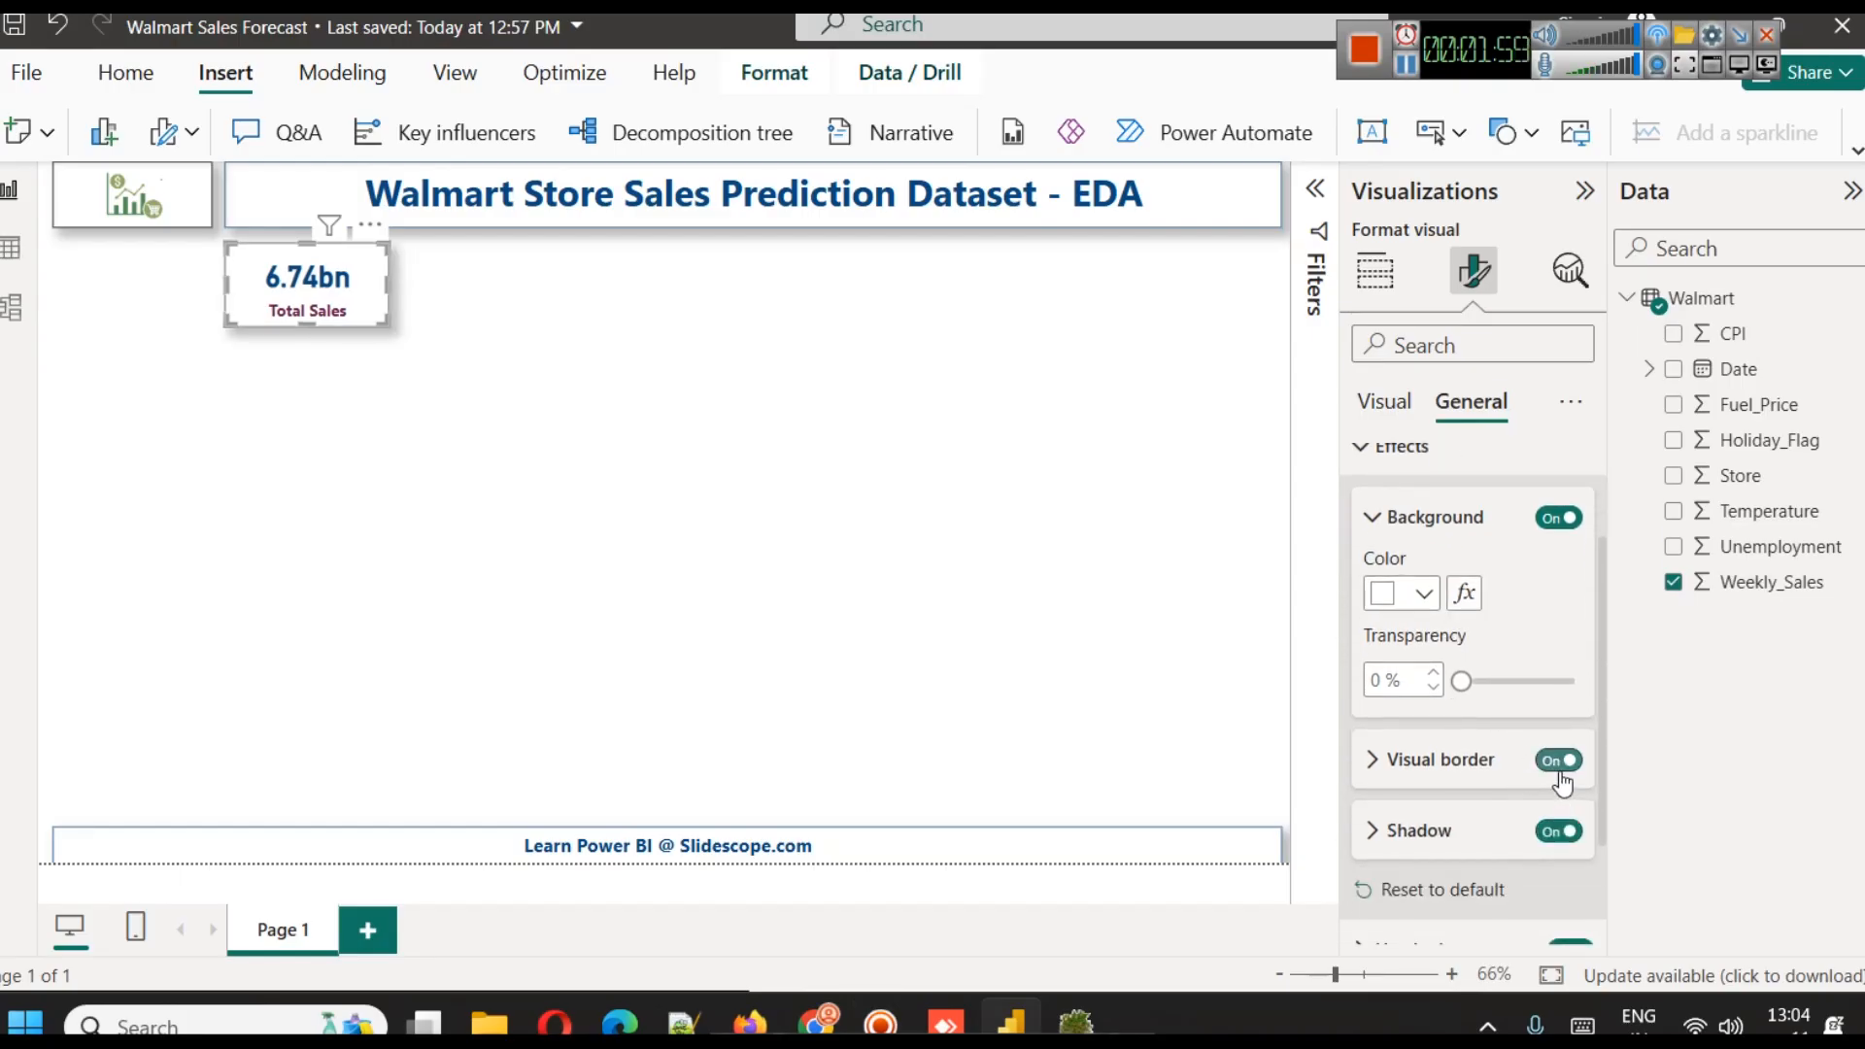
Set the Total Sales card's border color to dark blue and its rounded corners to 10 px
left_click(1414, 774)
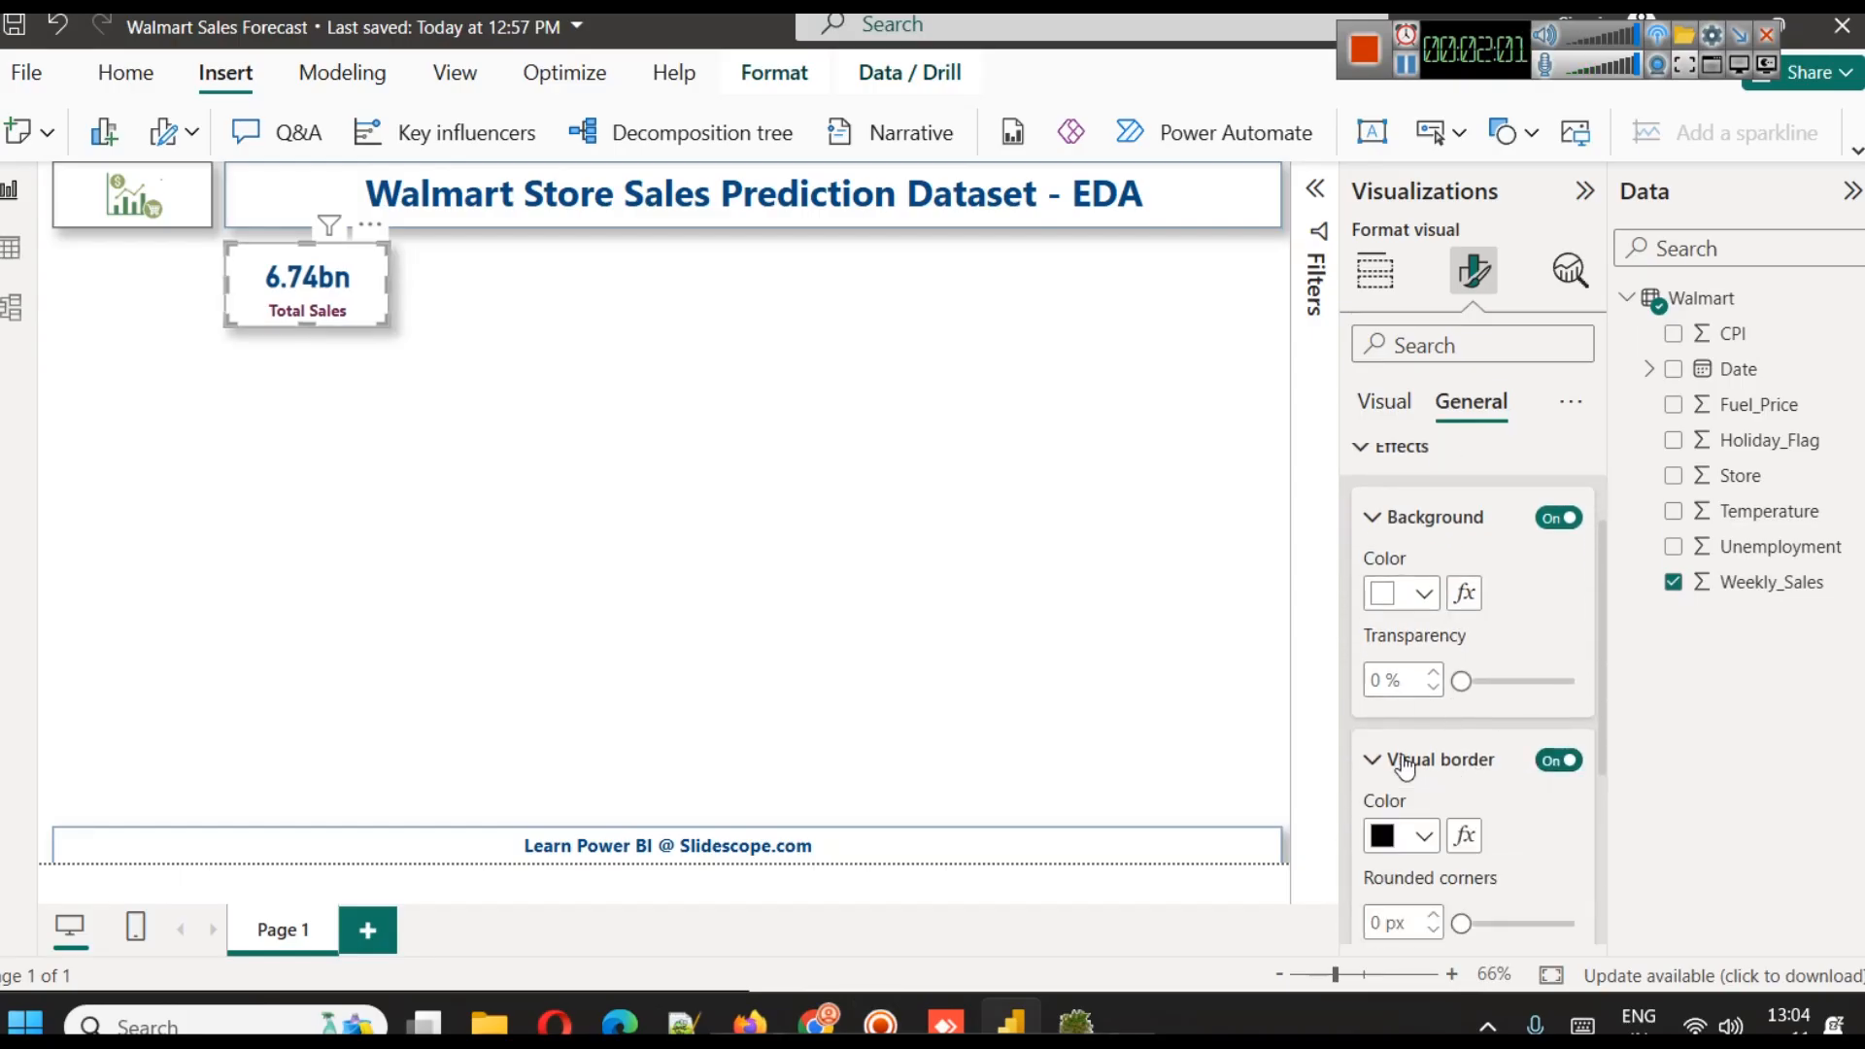
scroll(1409, 762, "down", 3)
left_click(1420, 541)
left_click(1402, 421)
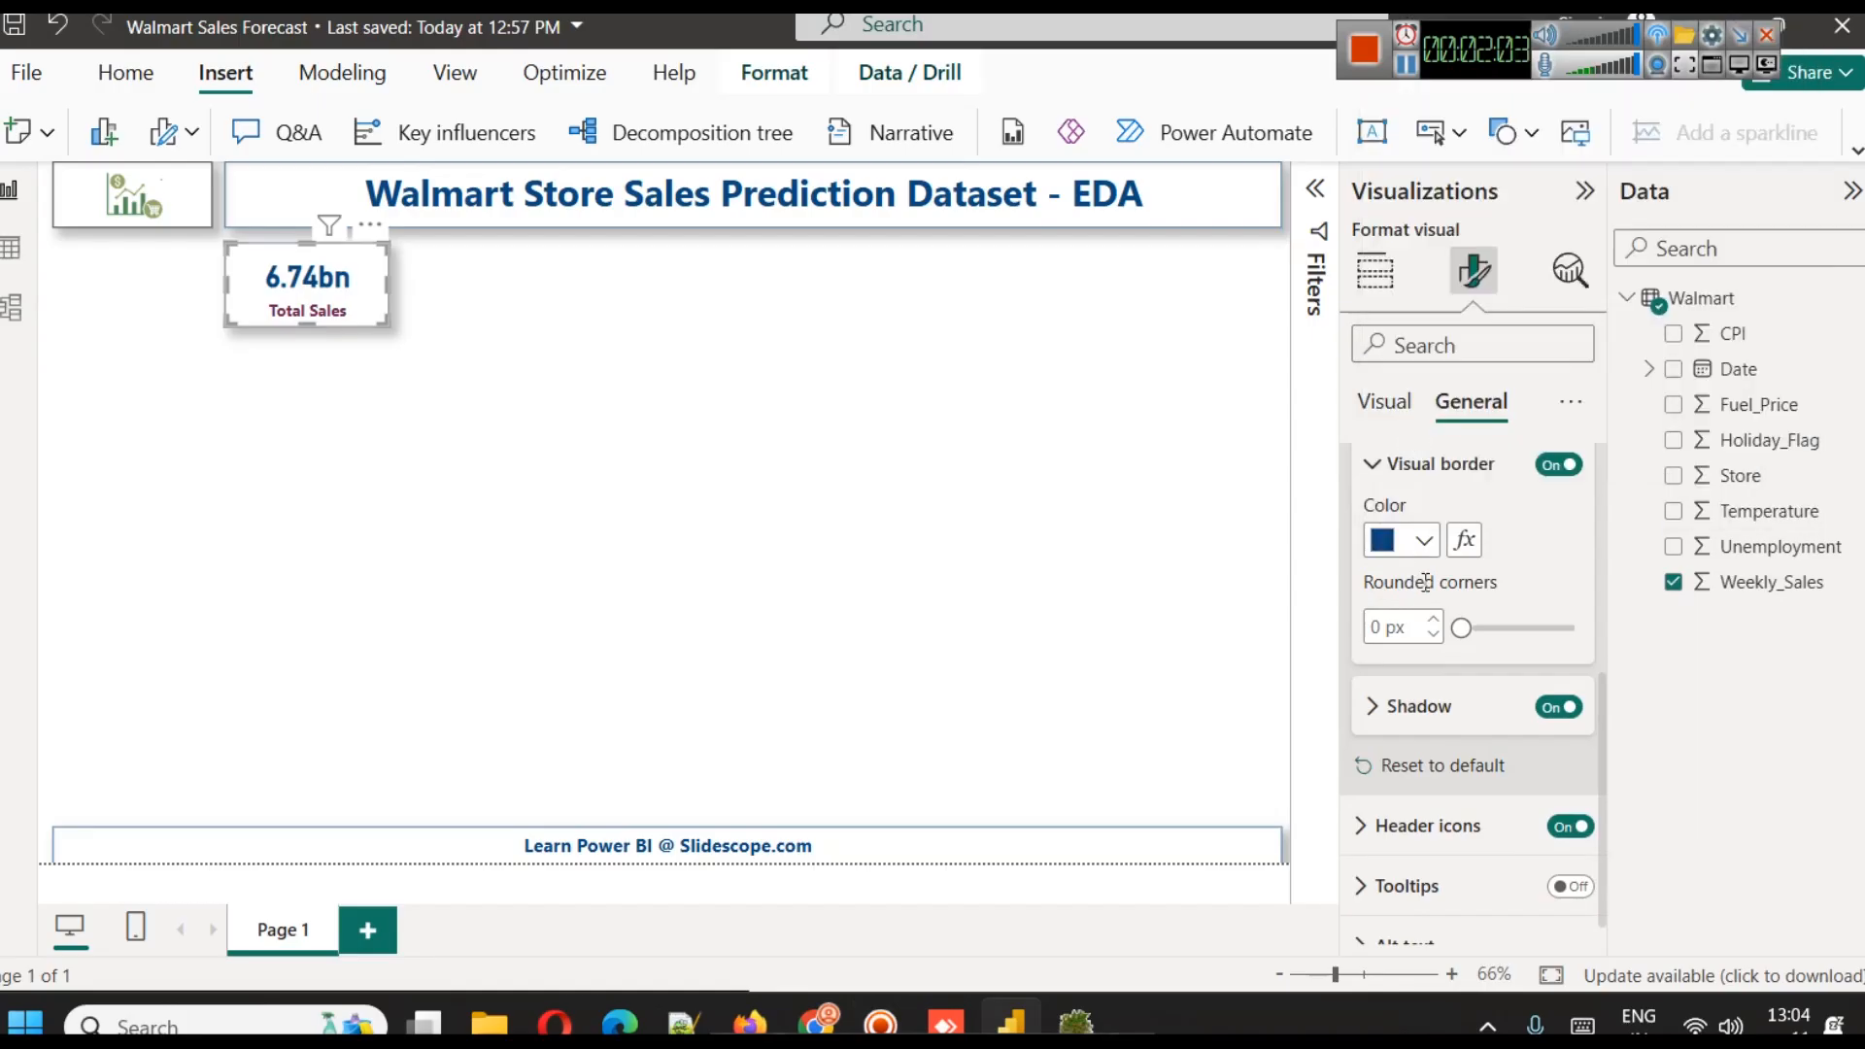
left_click(1375, 626)
type("10")
left_click(634, 488)
Duplicate the Total Sales card and place the copy beside it in the same row
left_click(331, 287)
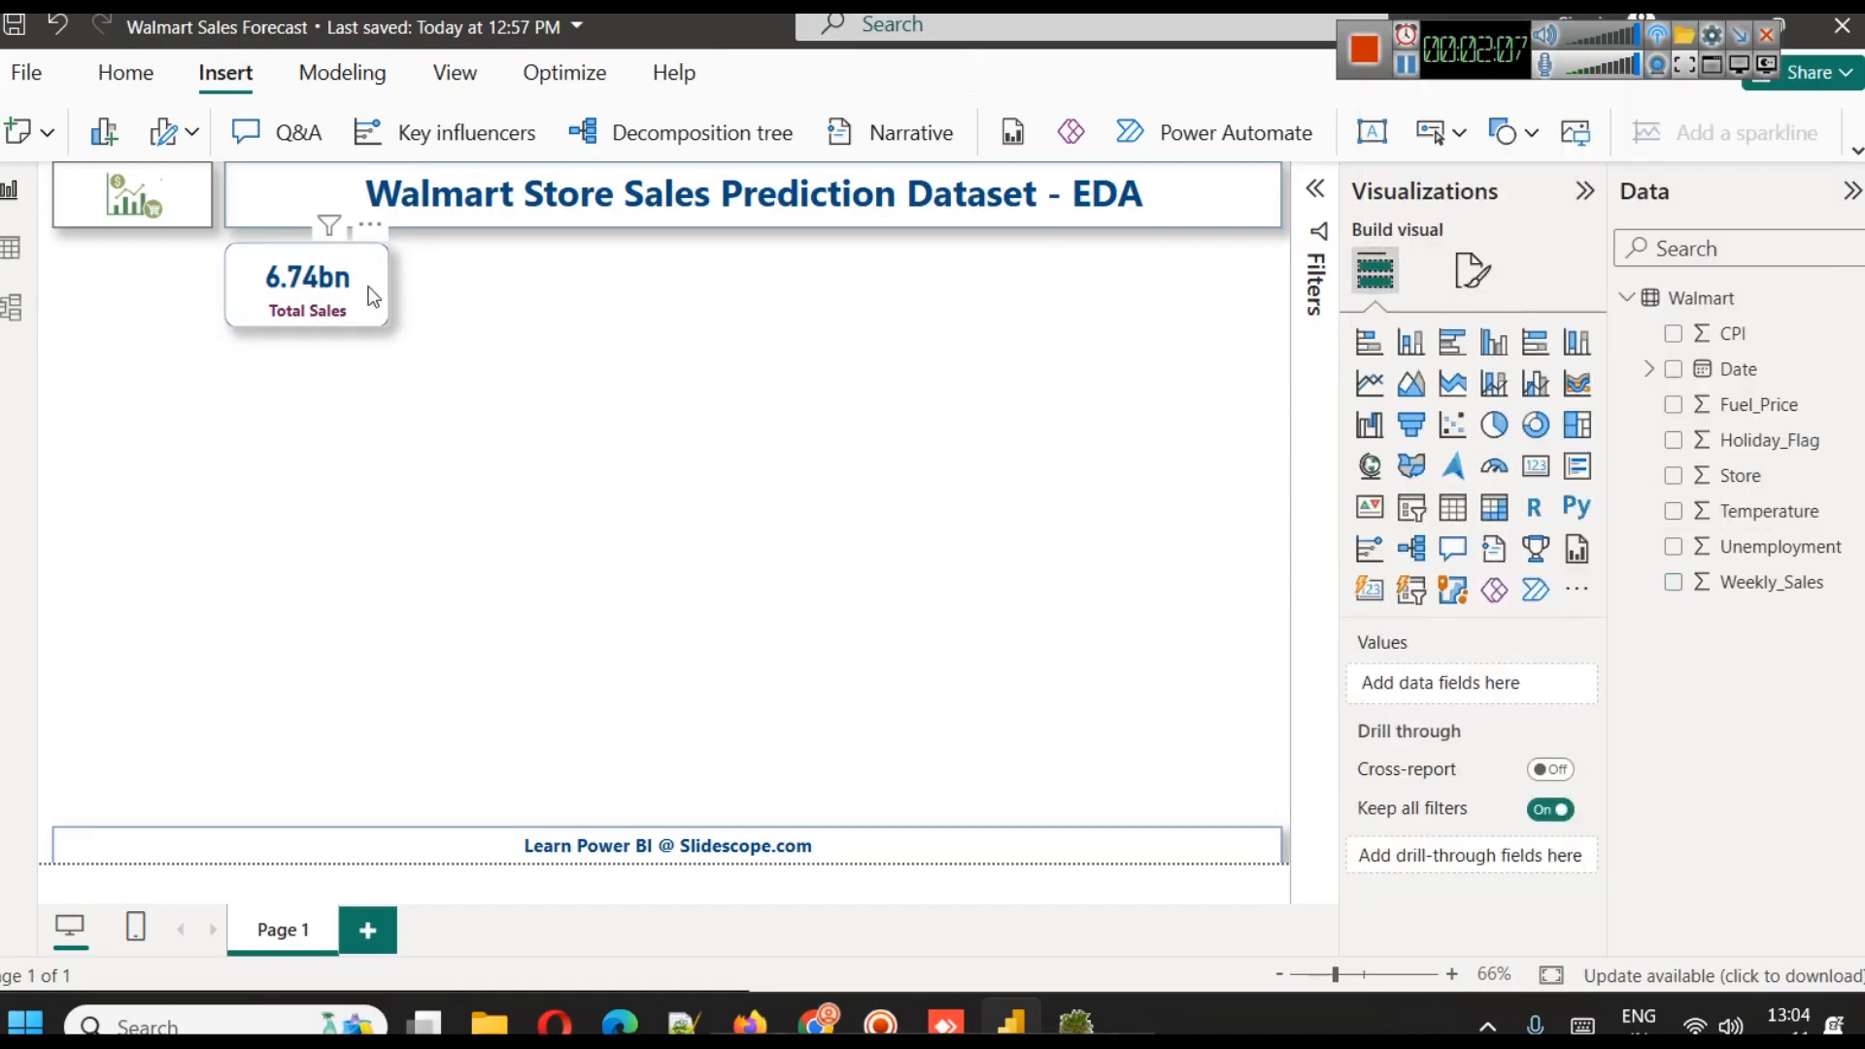
key("ctrl+c")
key("ctrl+v")
left_click_drag(338, 283, 503, 283)
left_click(359, 304)
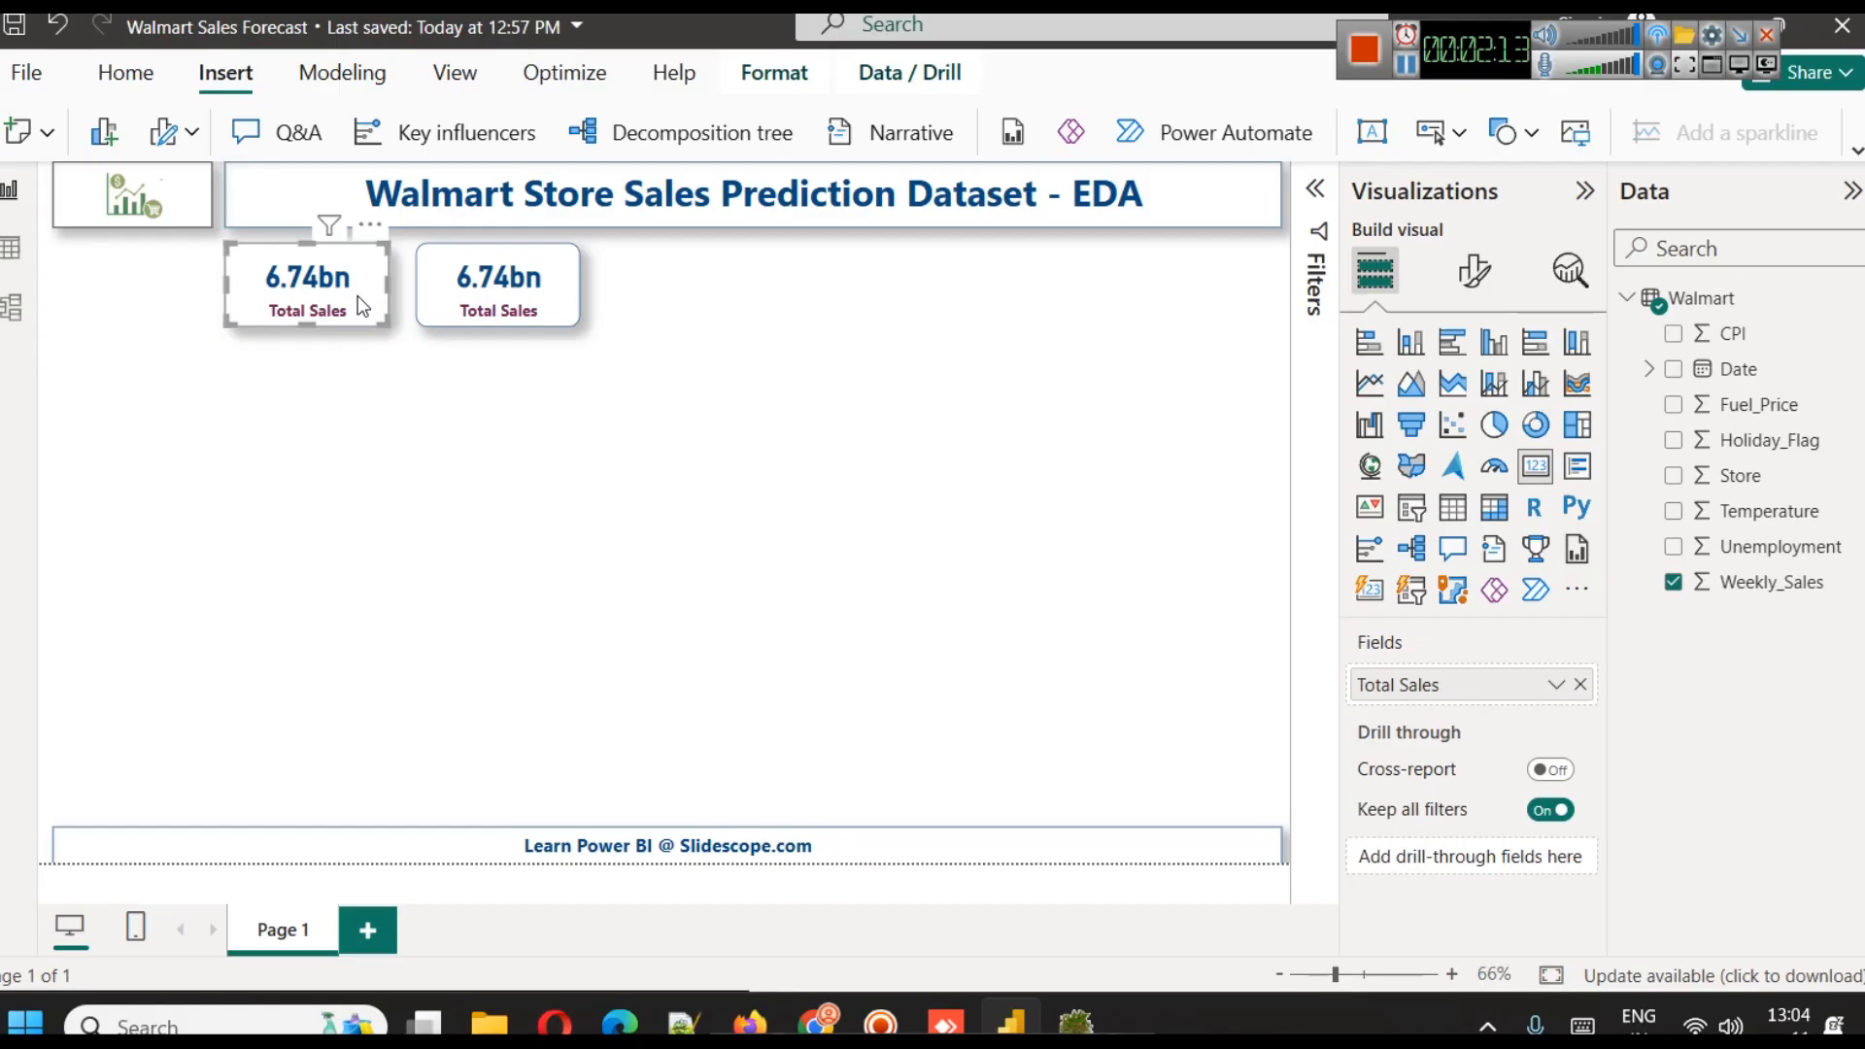
key("ctrl+v")
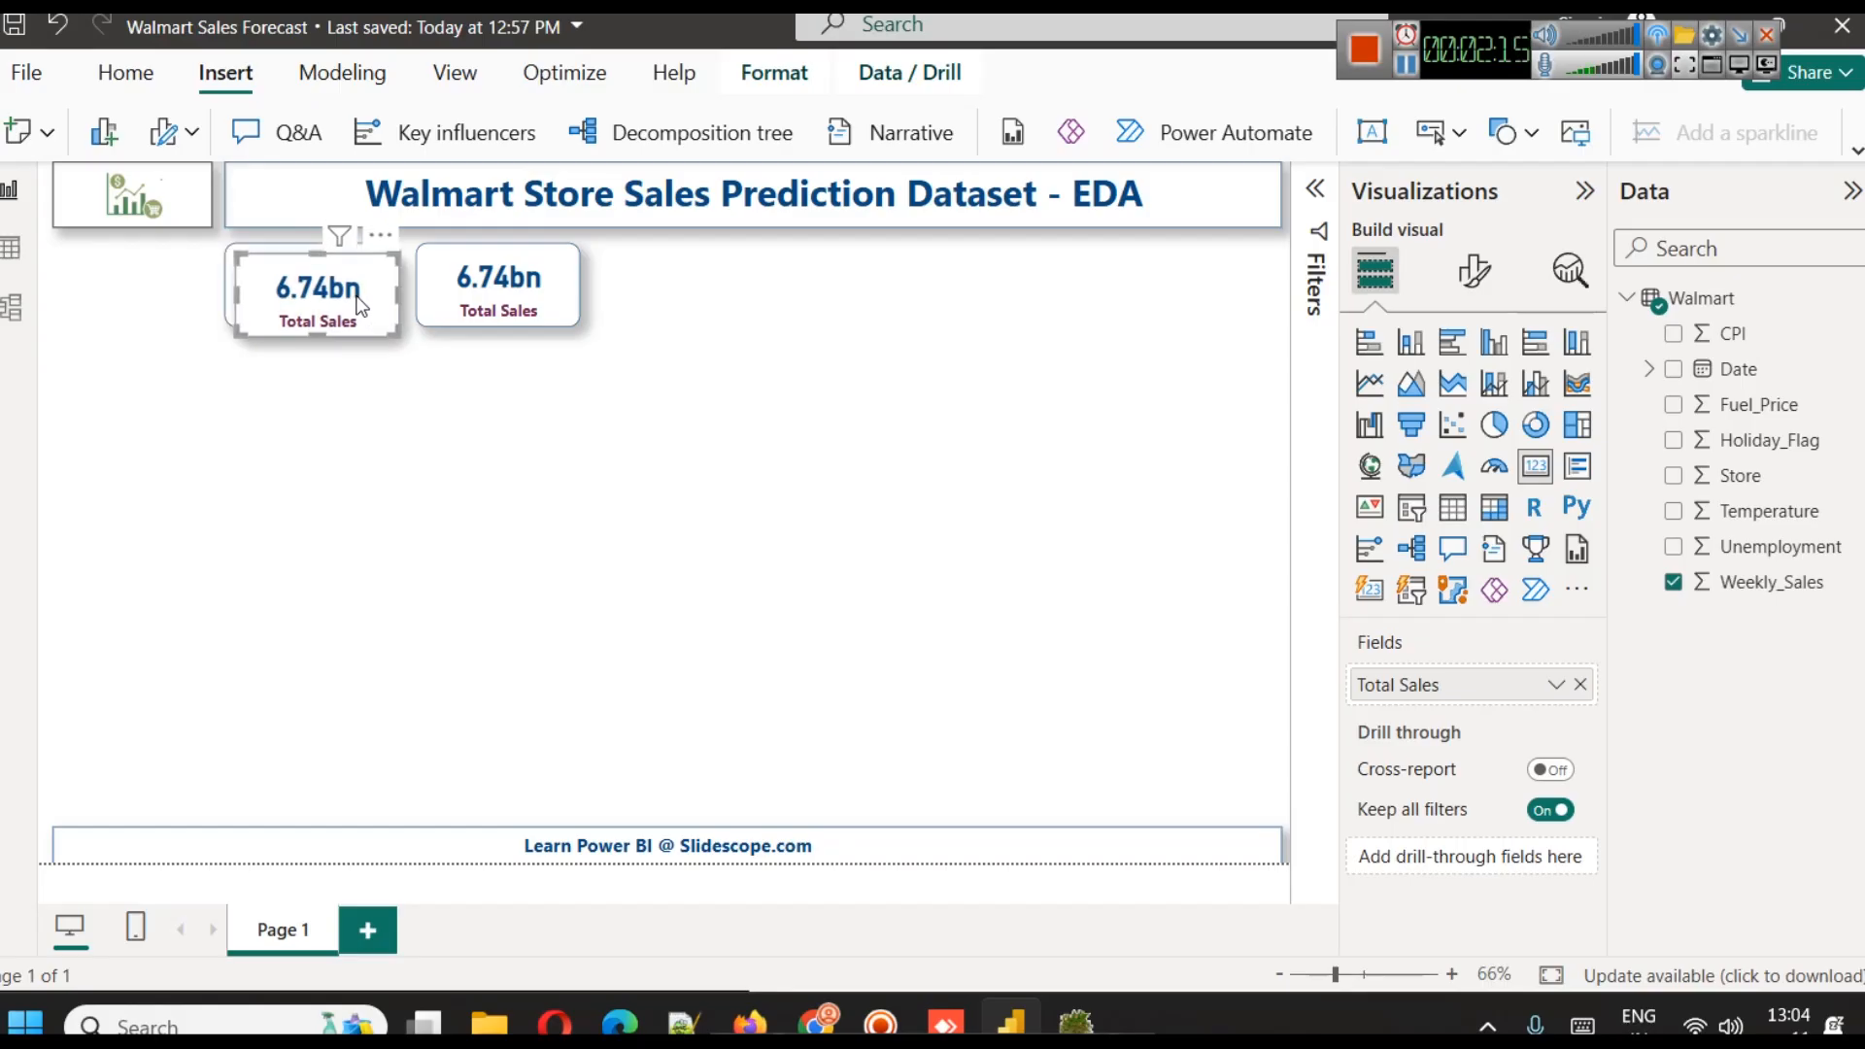
key("ctrl+z")
Change the aggregation of the copied card's Weekly_Sales field to Average
left_click(474, 304)
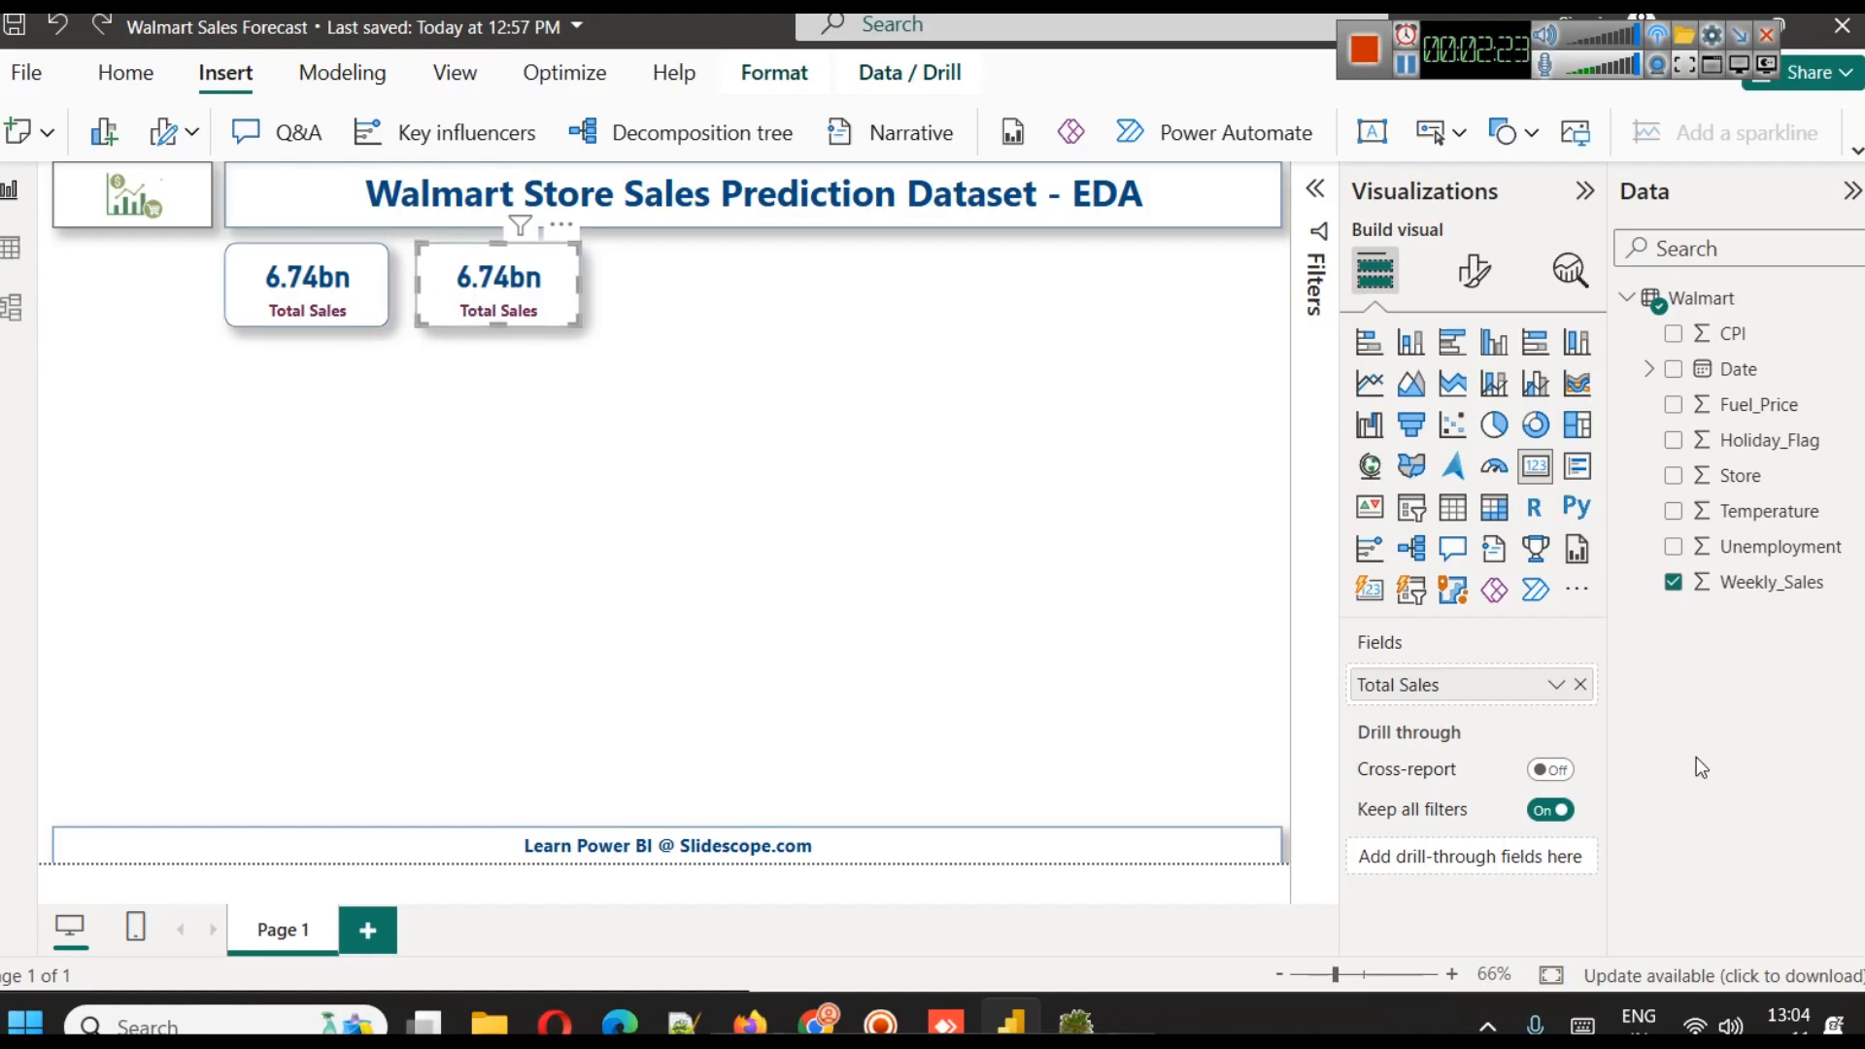
left_click(1555, 687)
left_click(1642, 391)
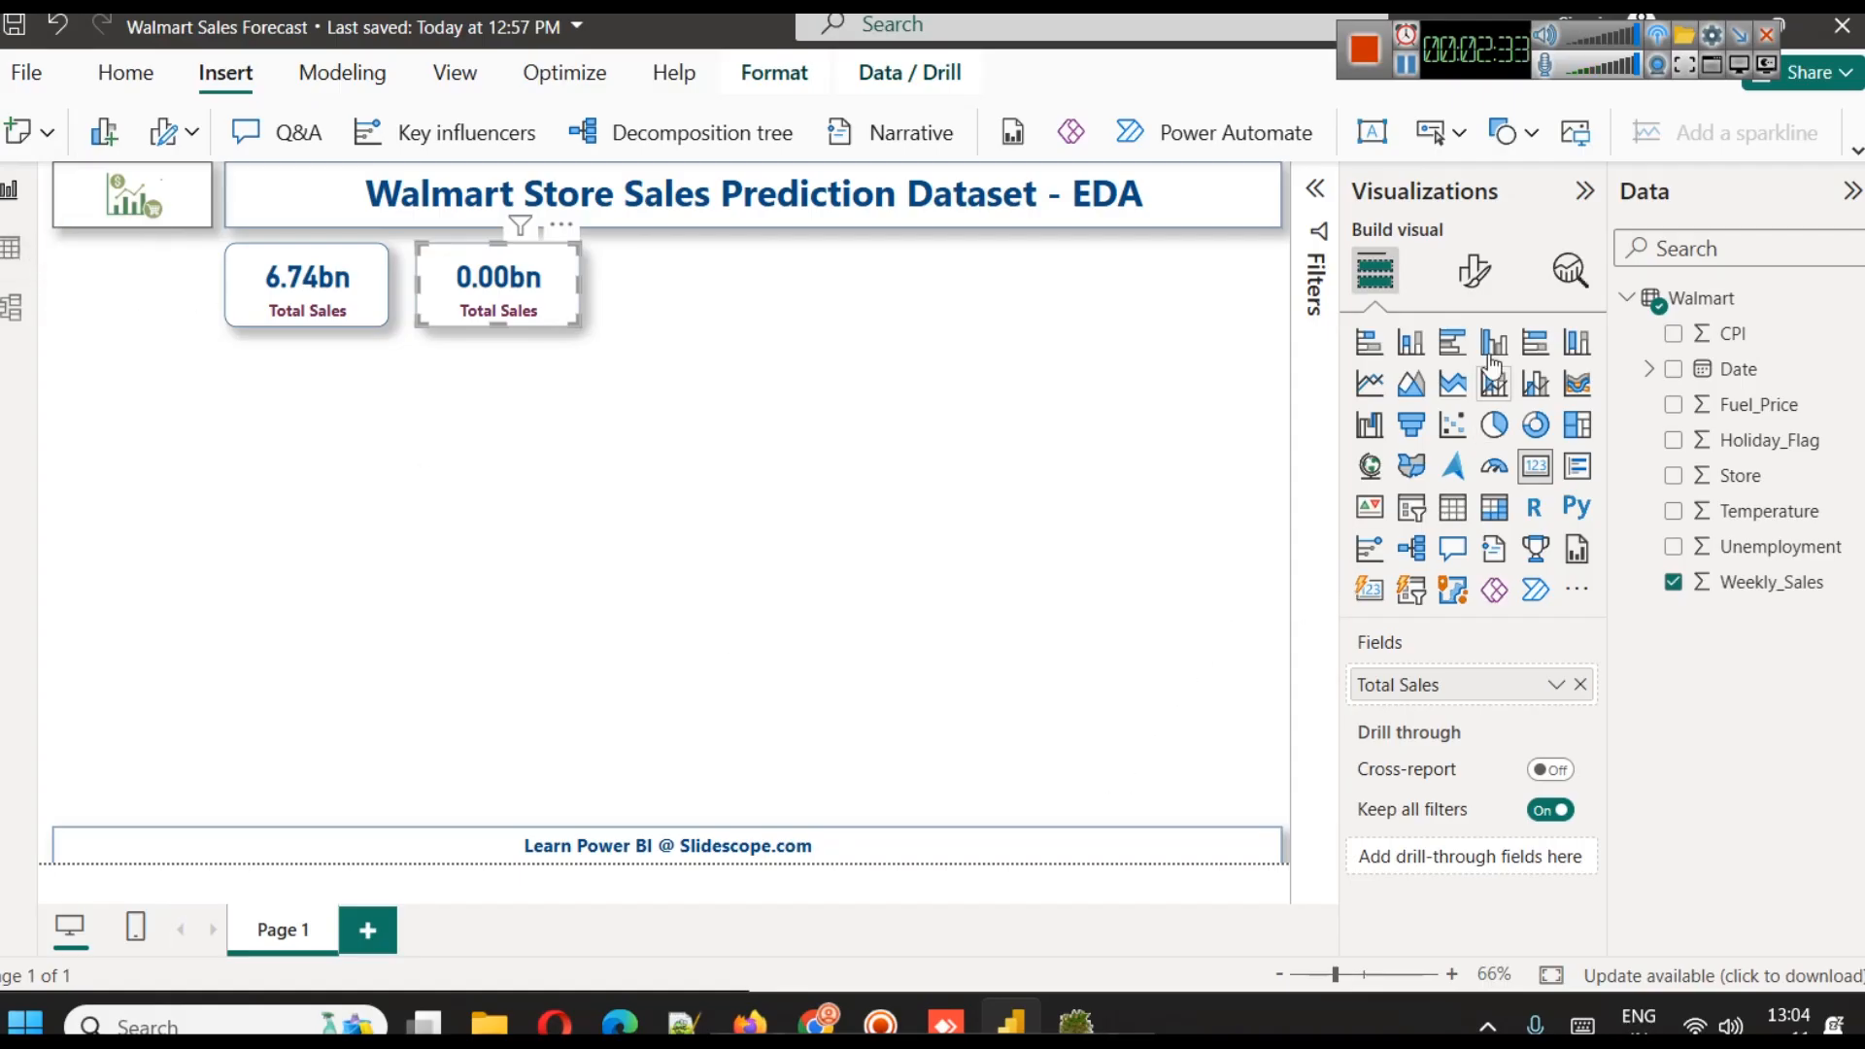
Set the display units of the copied card's callout value to Millions
left_click(1474, 271)
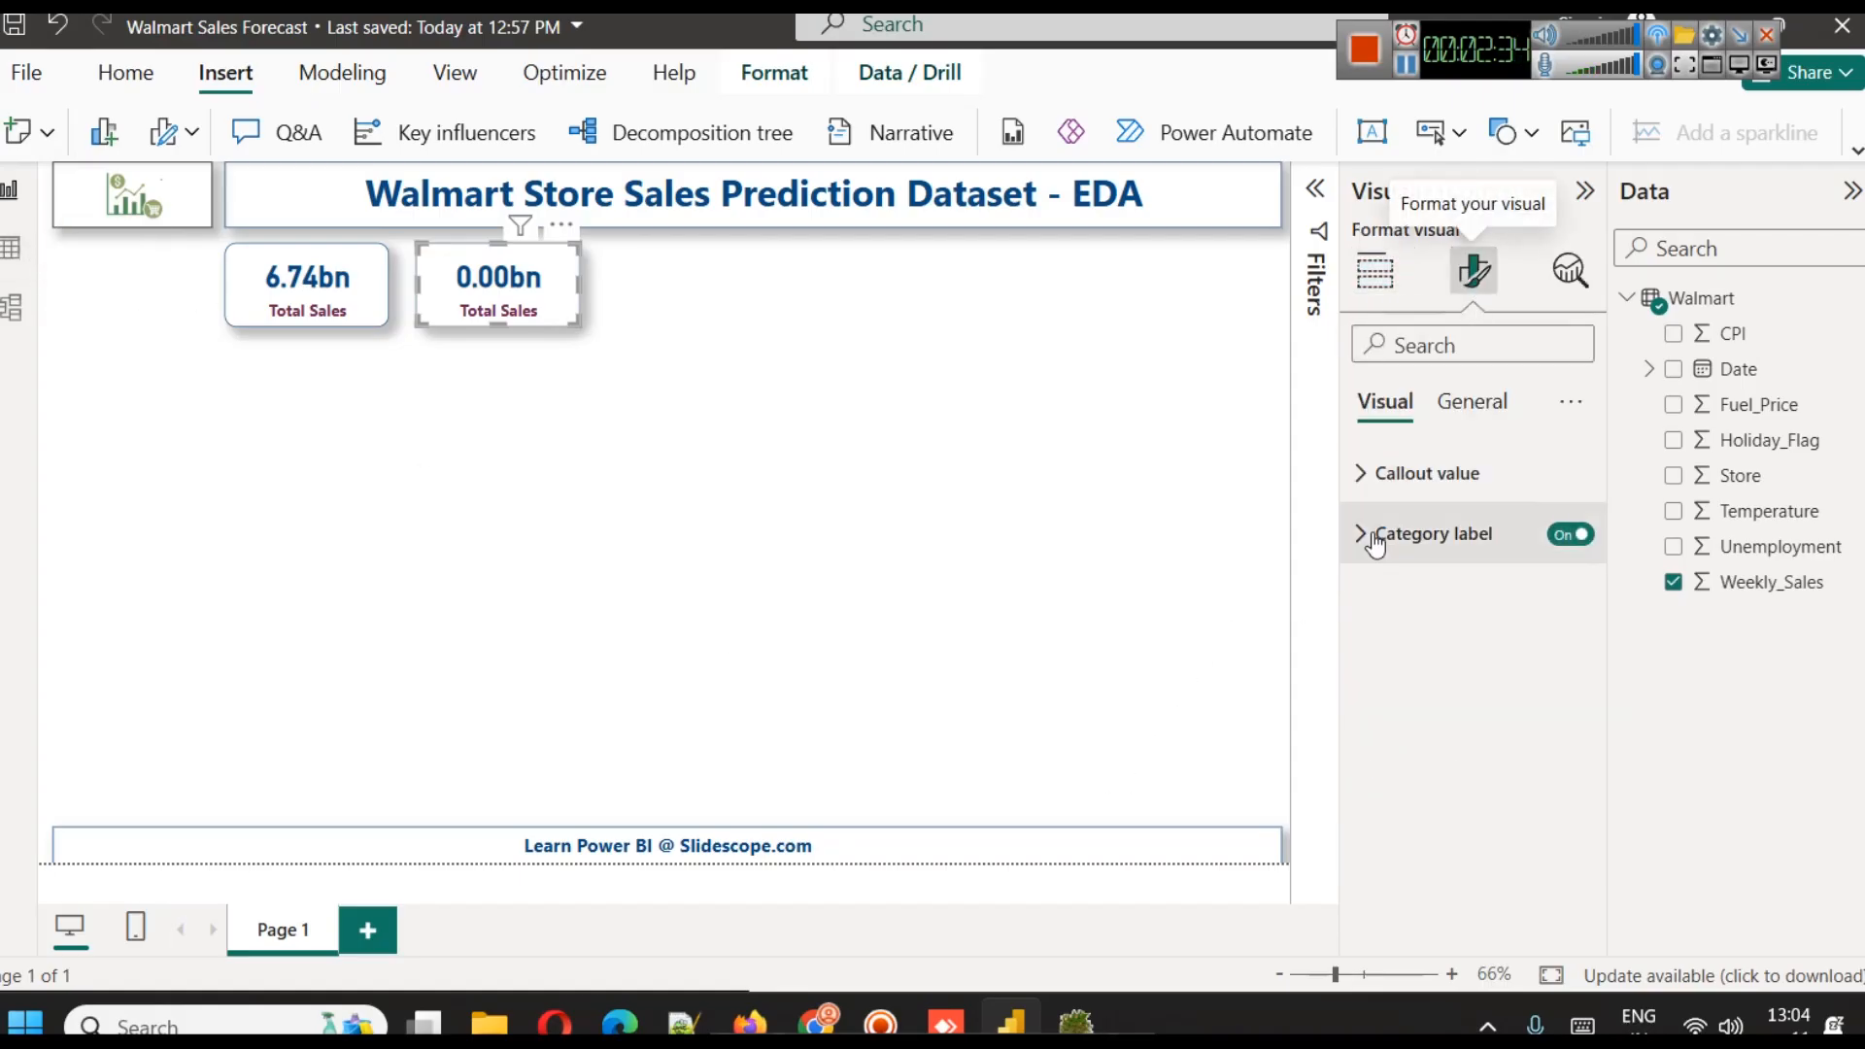
left_click(1440, 493)
left_click(1459, 775)
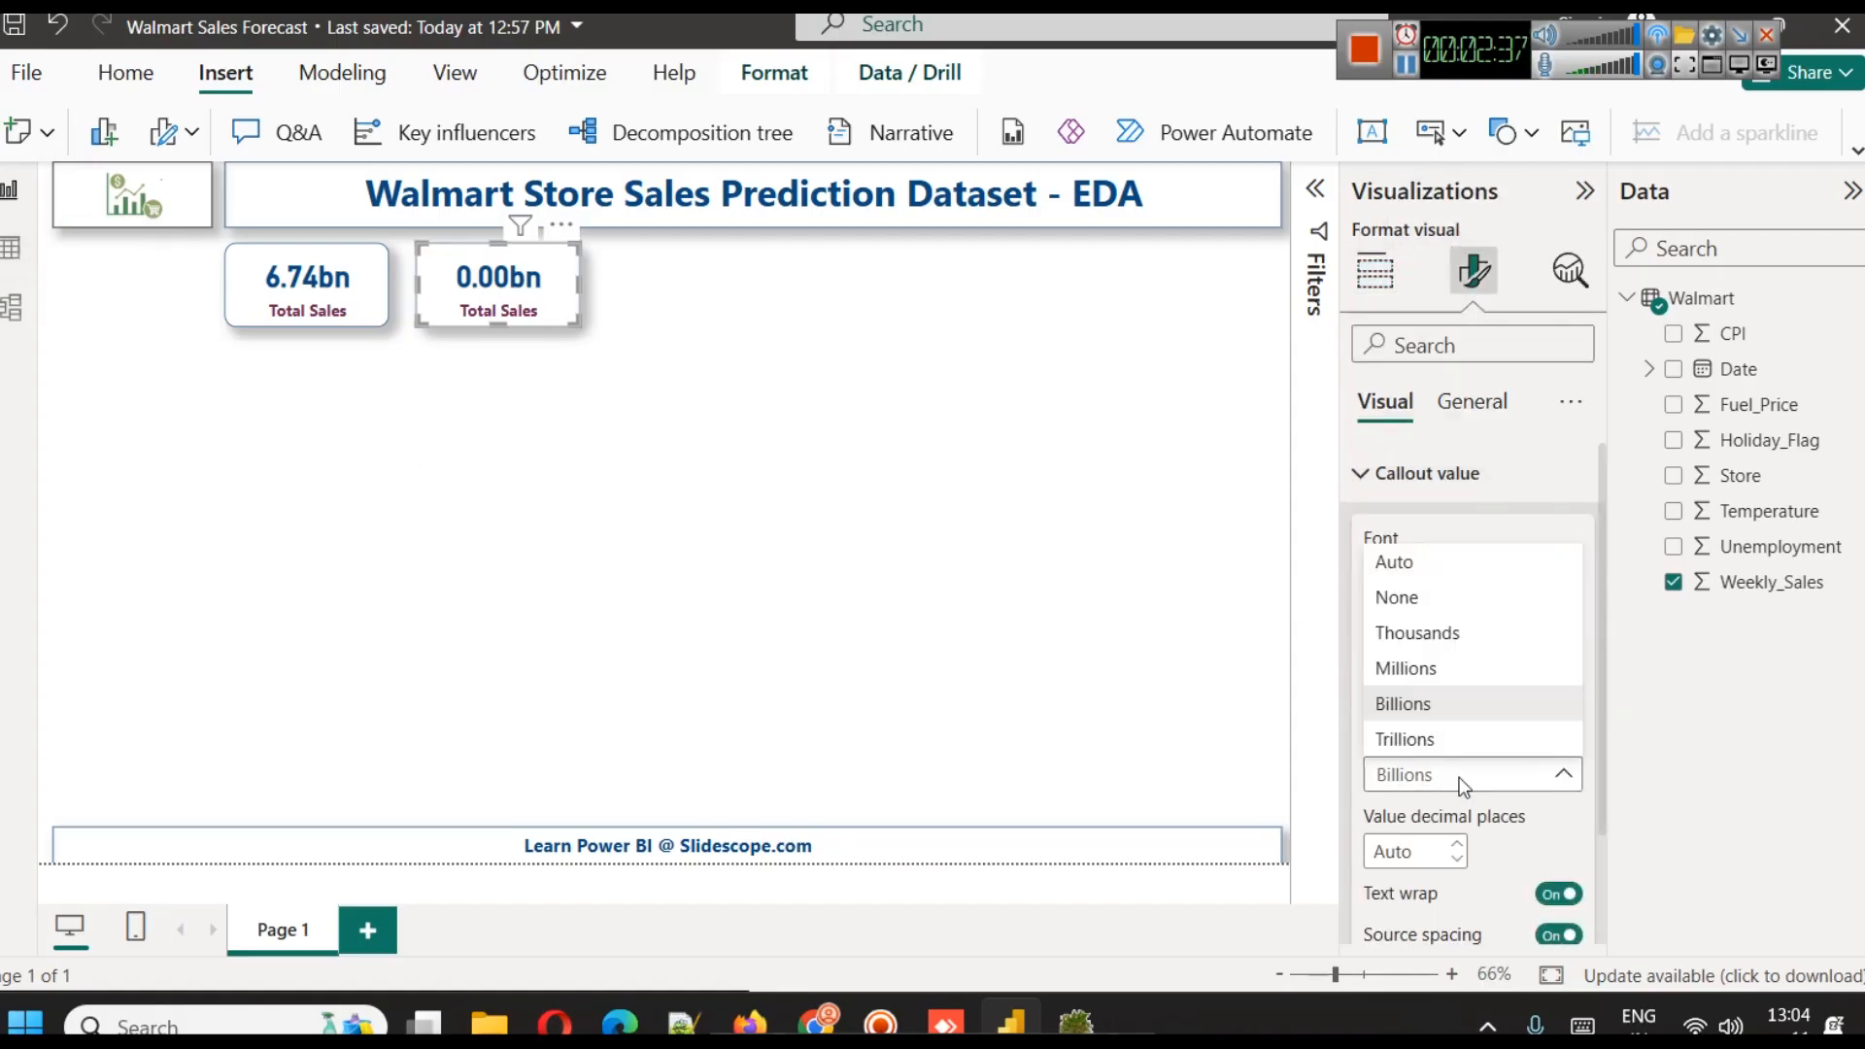
left_click(1413, 668)
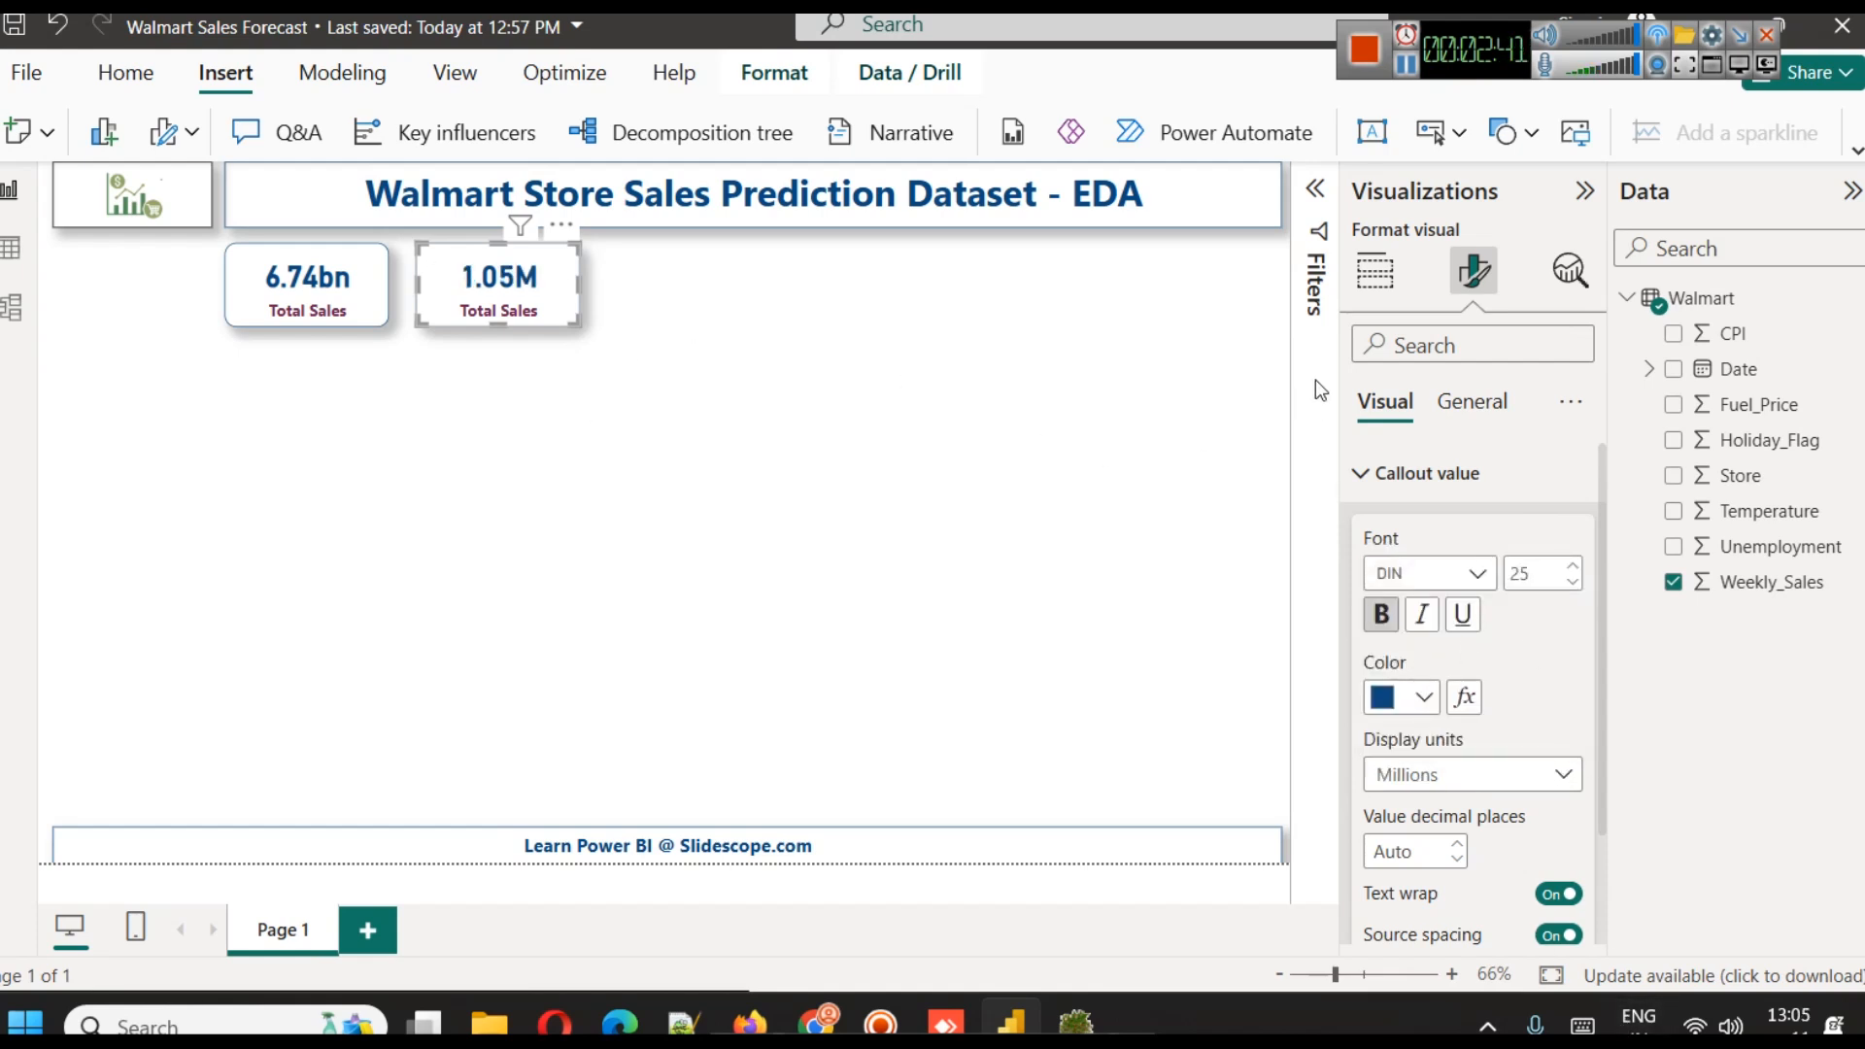
left_click(1389, 474)
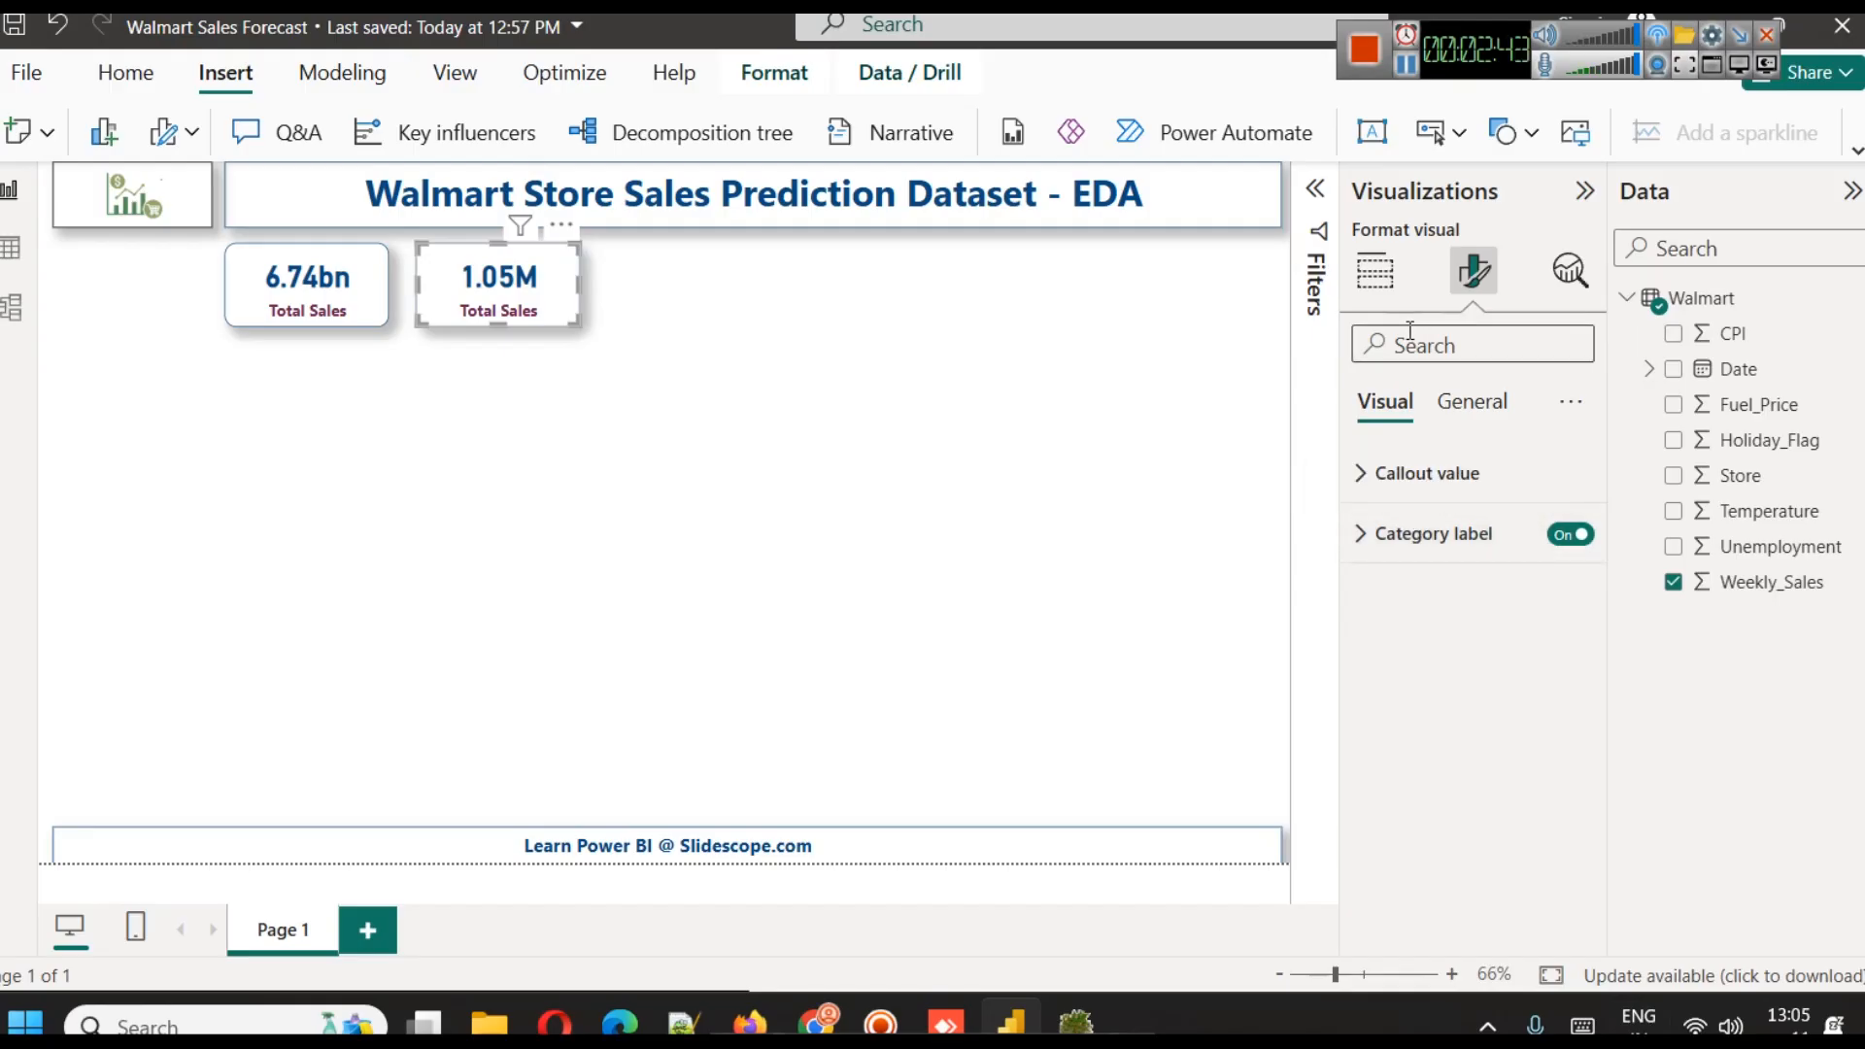
Rename the copied card's field to "Avg Weekly Sales" for this visual
left_click(1374, 271)
left_click(1558, 686)
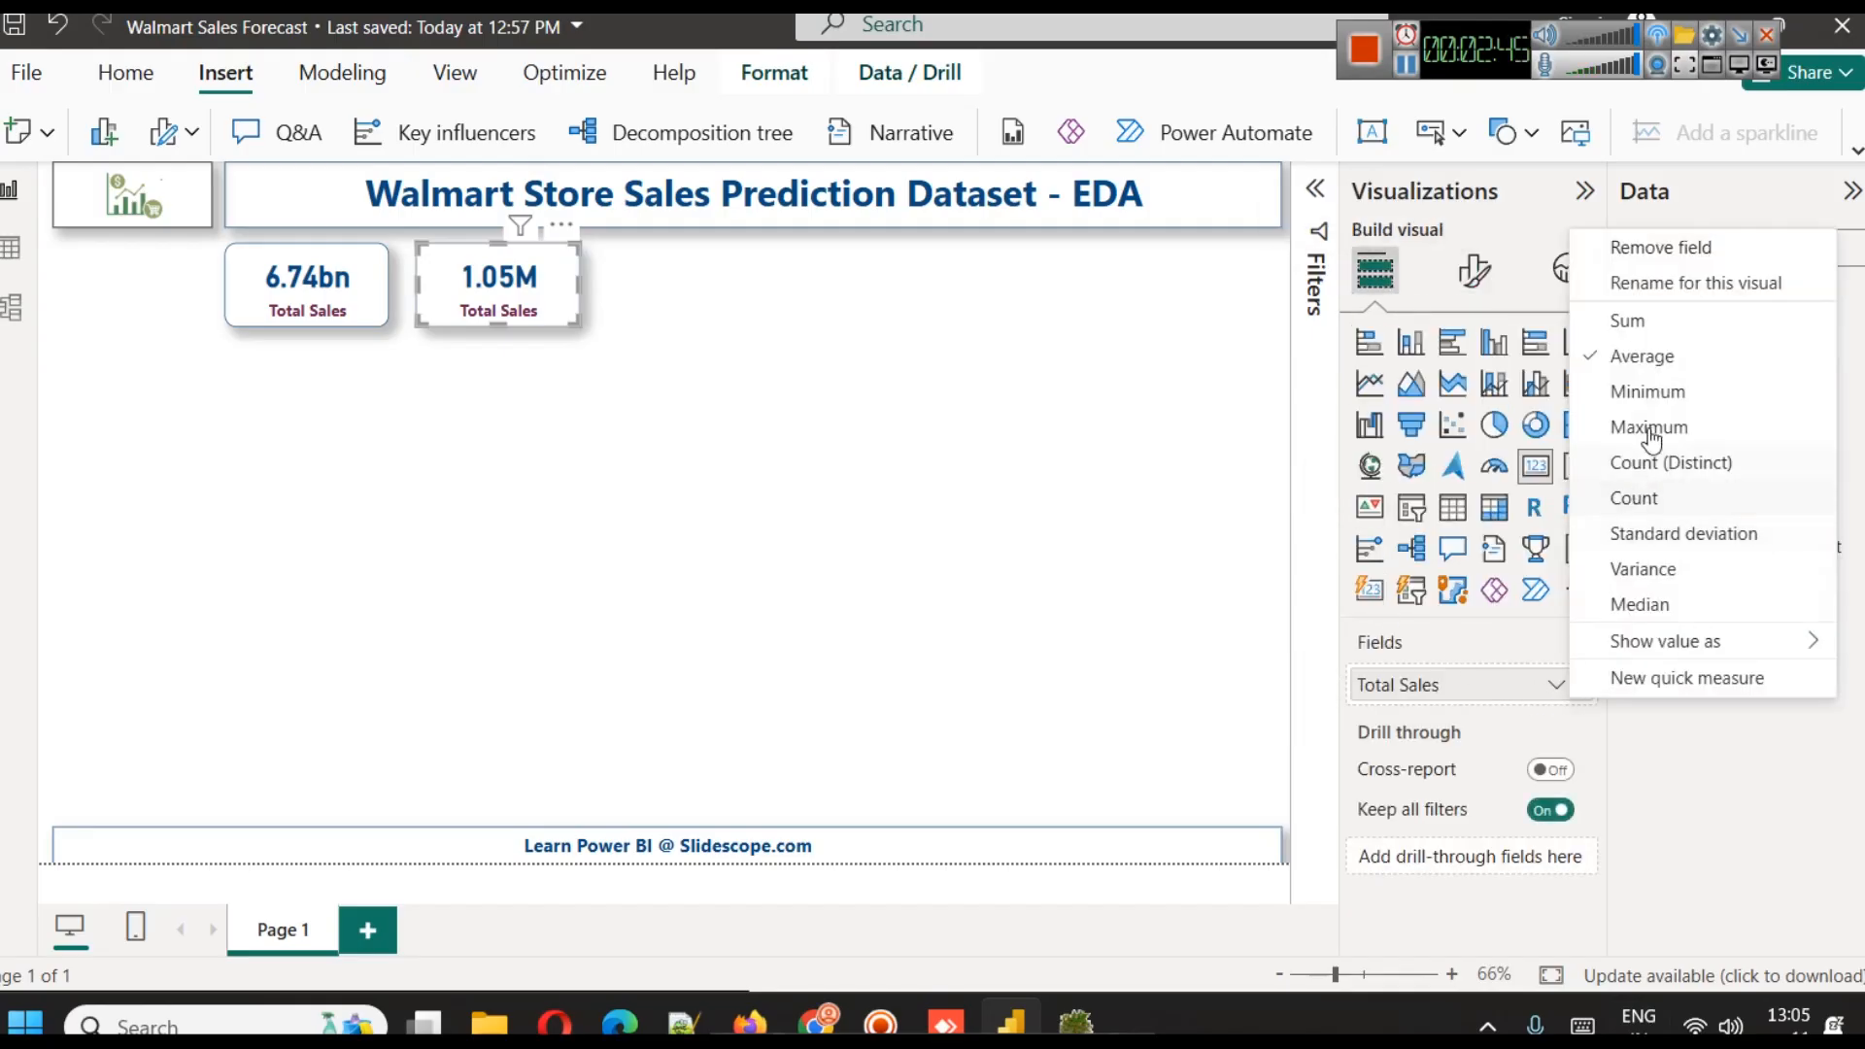
left_click(1665, 283)
key("Home")
type("Avg Weekly")
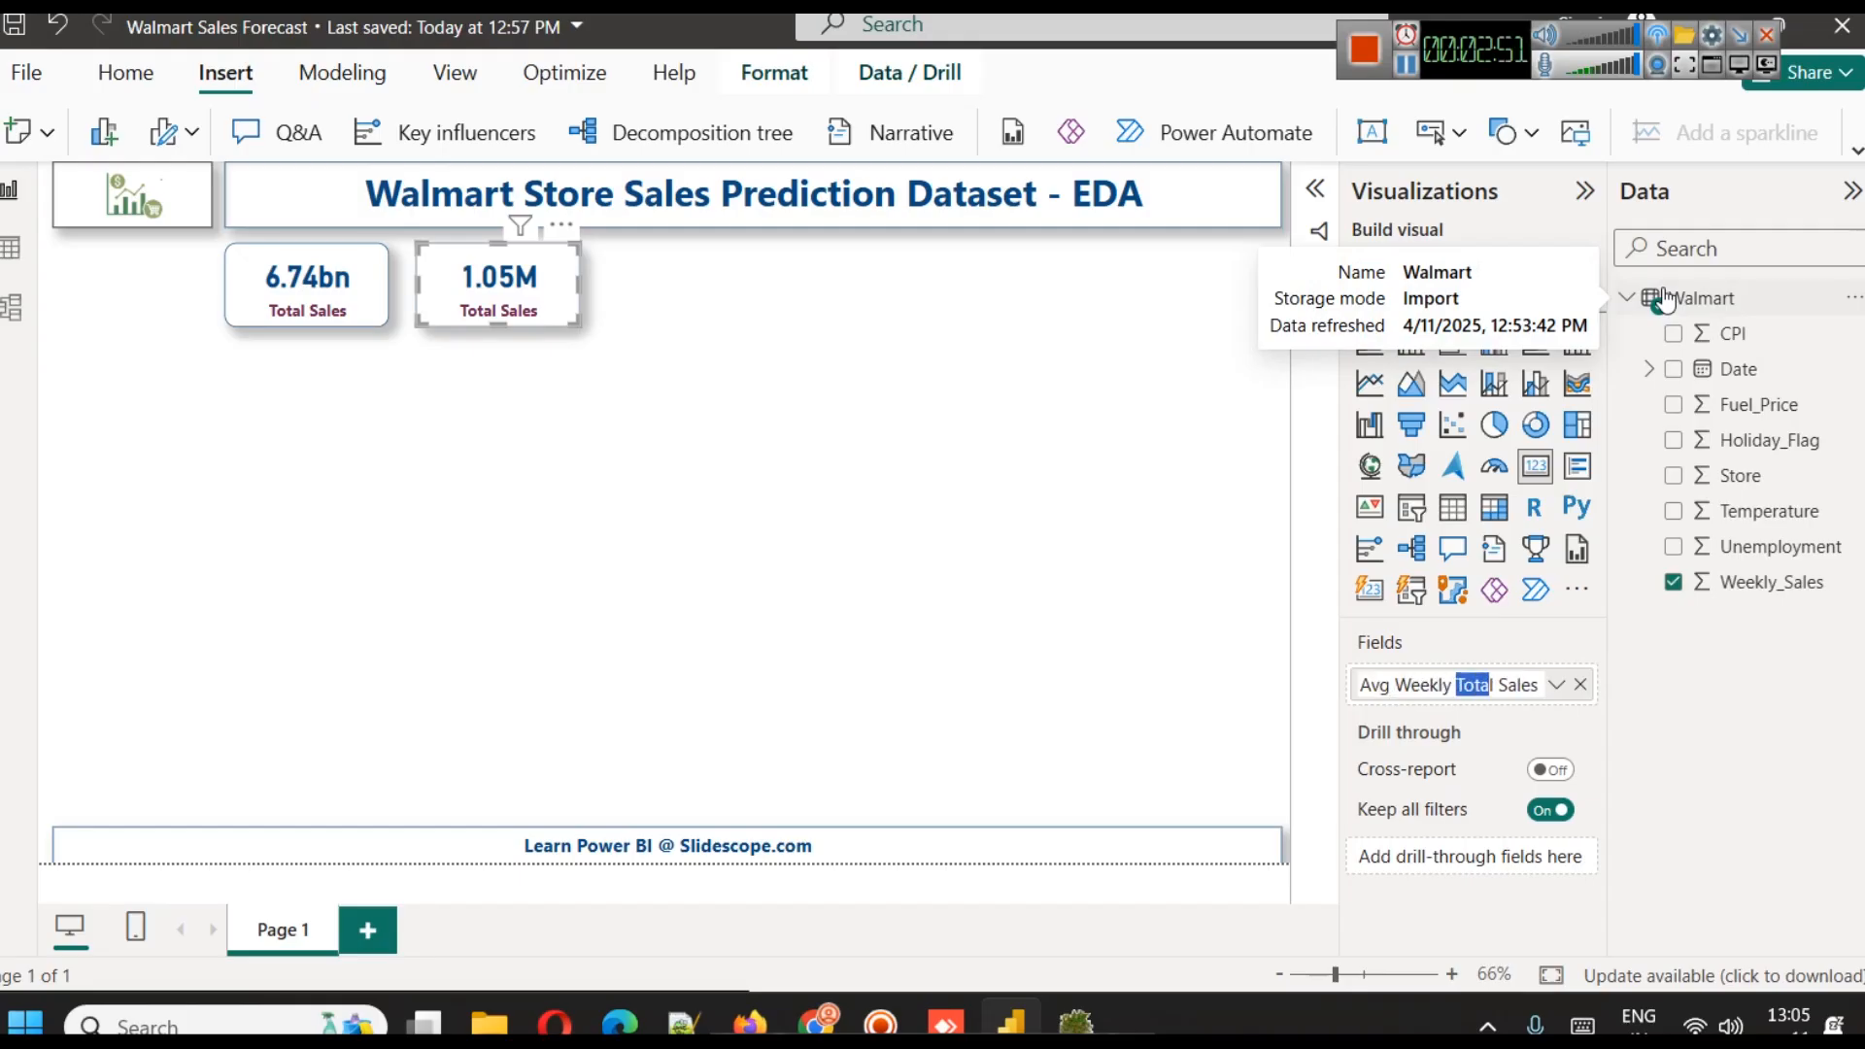
key("BackSpace")
key("Return")
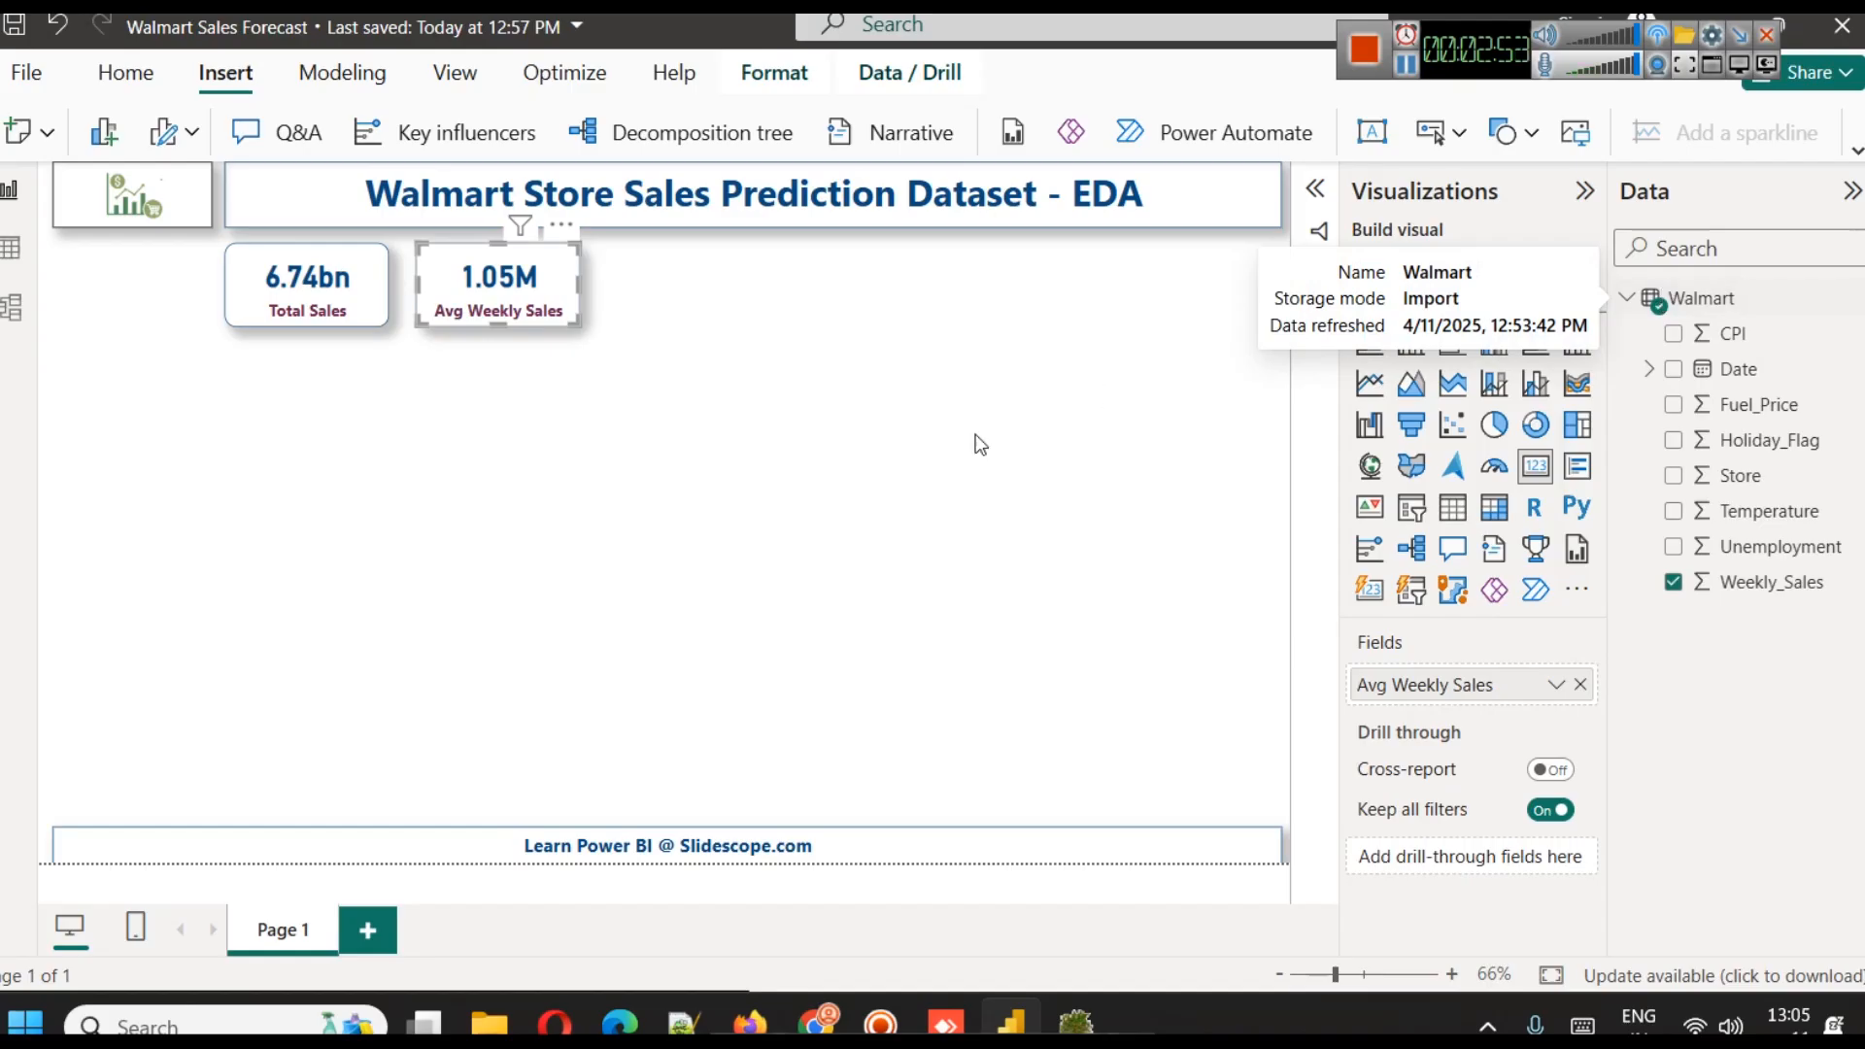
left_click(941, 442)
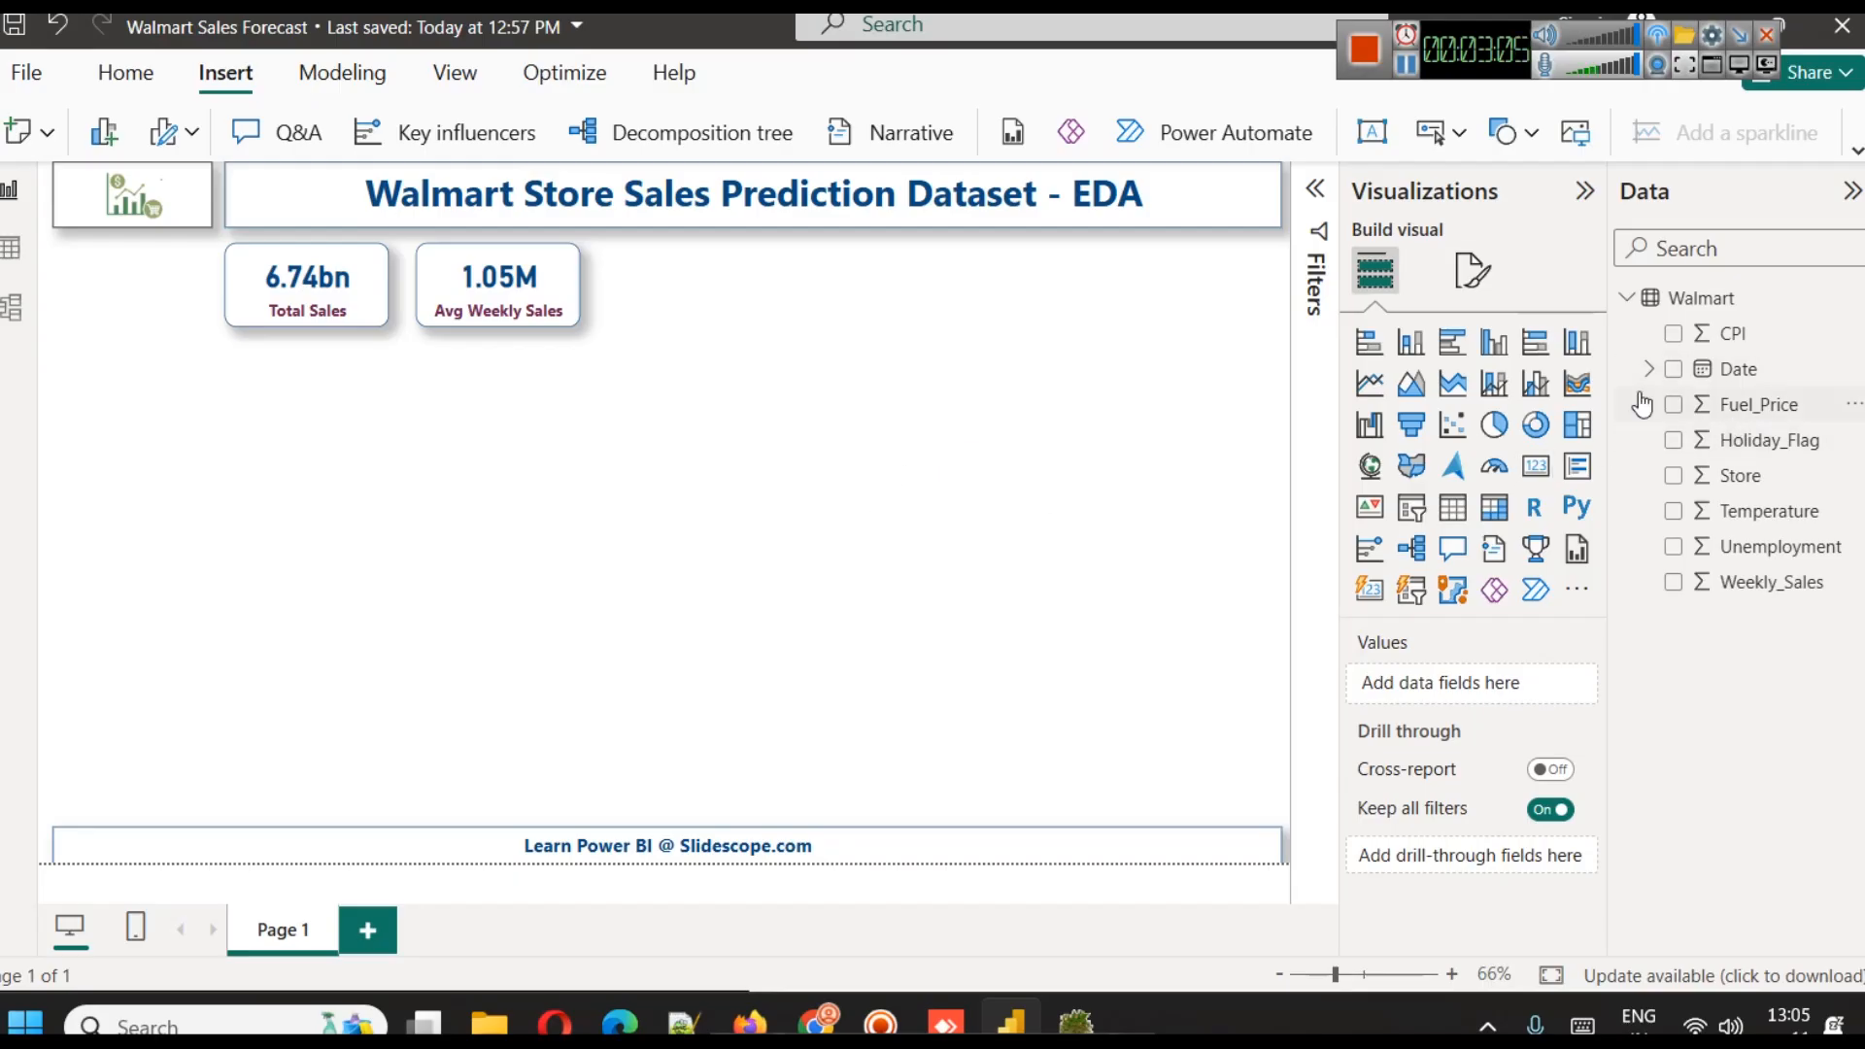
Add a slicer below the logo and assign the Date field to it
left_click(1650, 370)
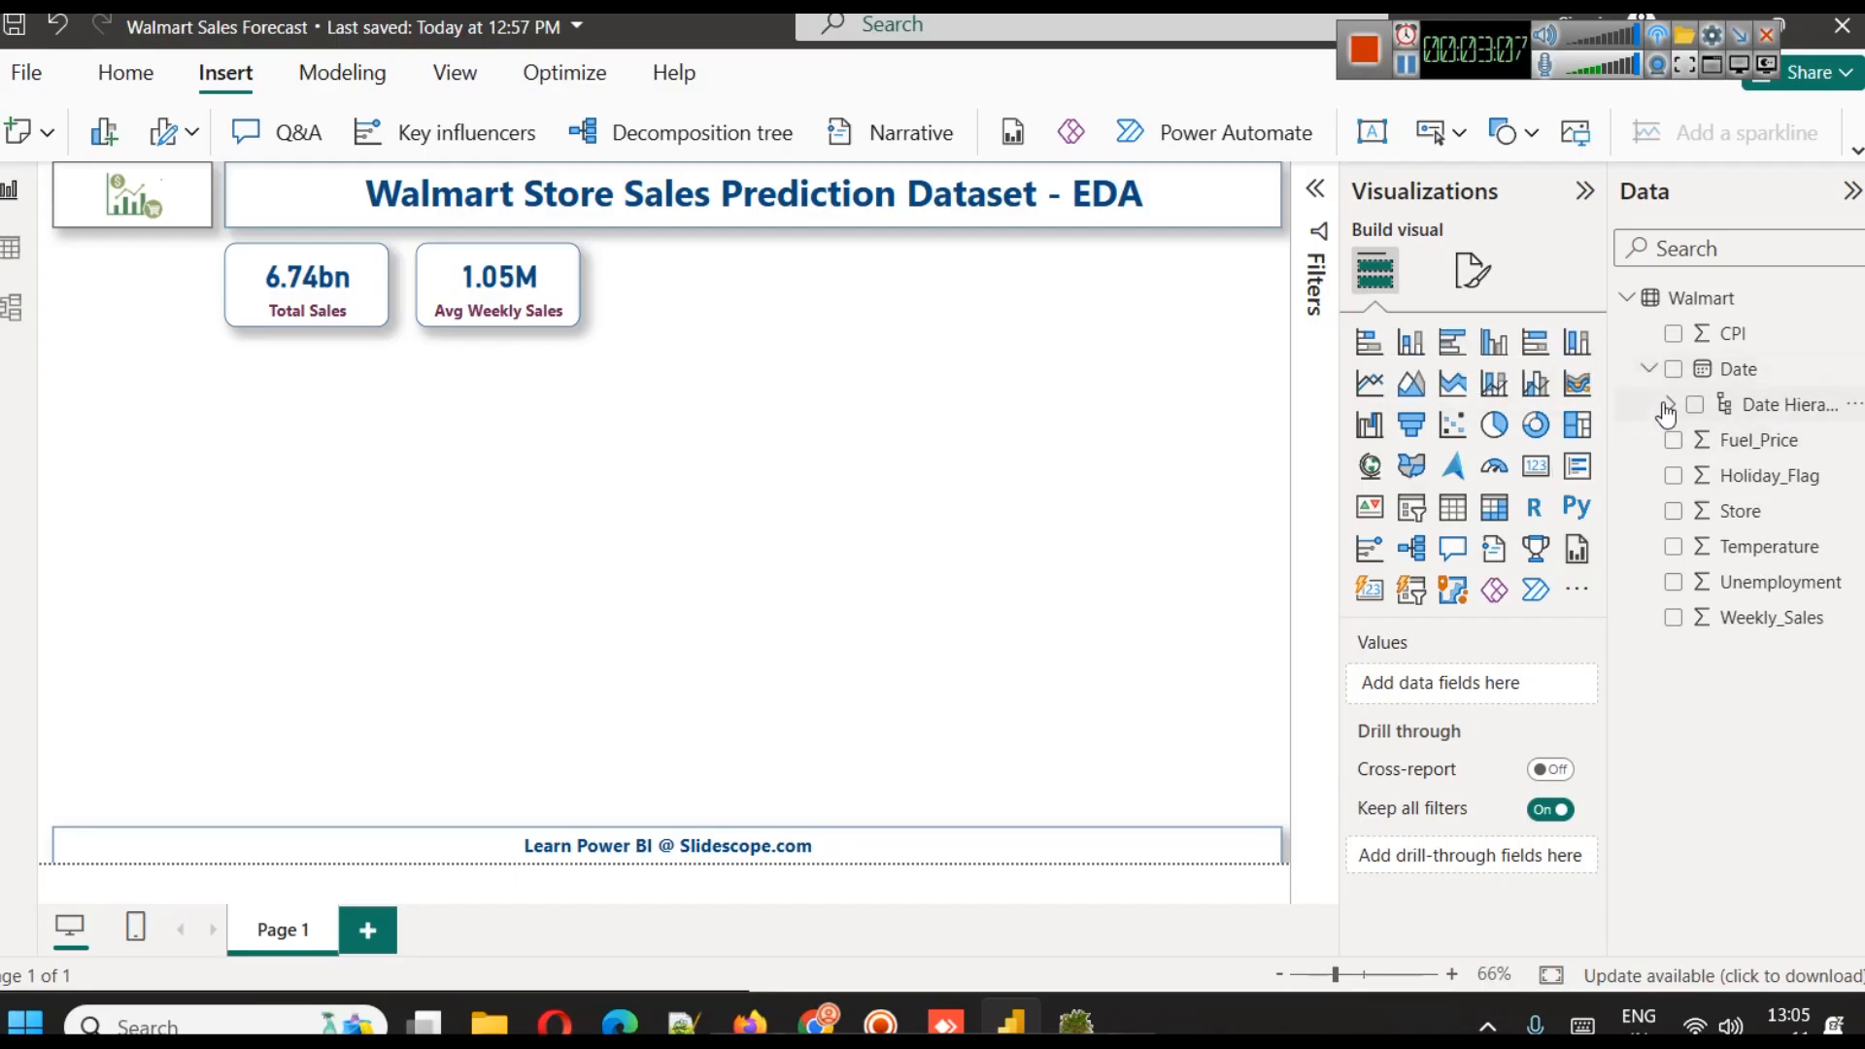
left_click(1669, 406)
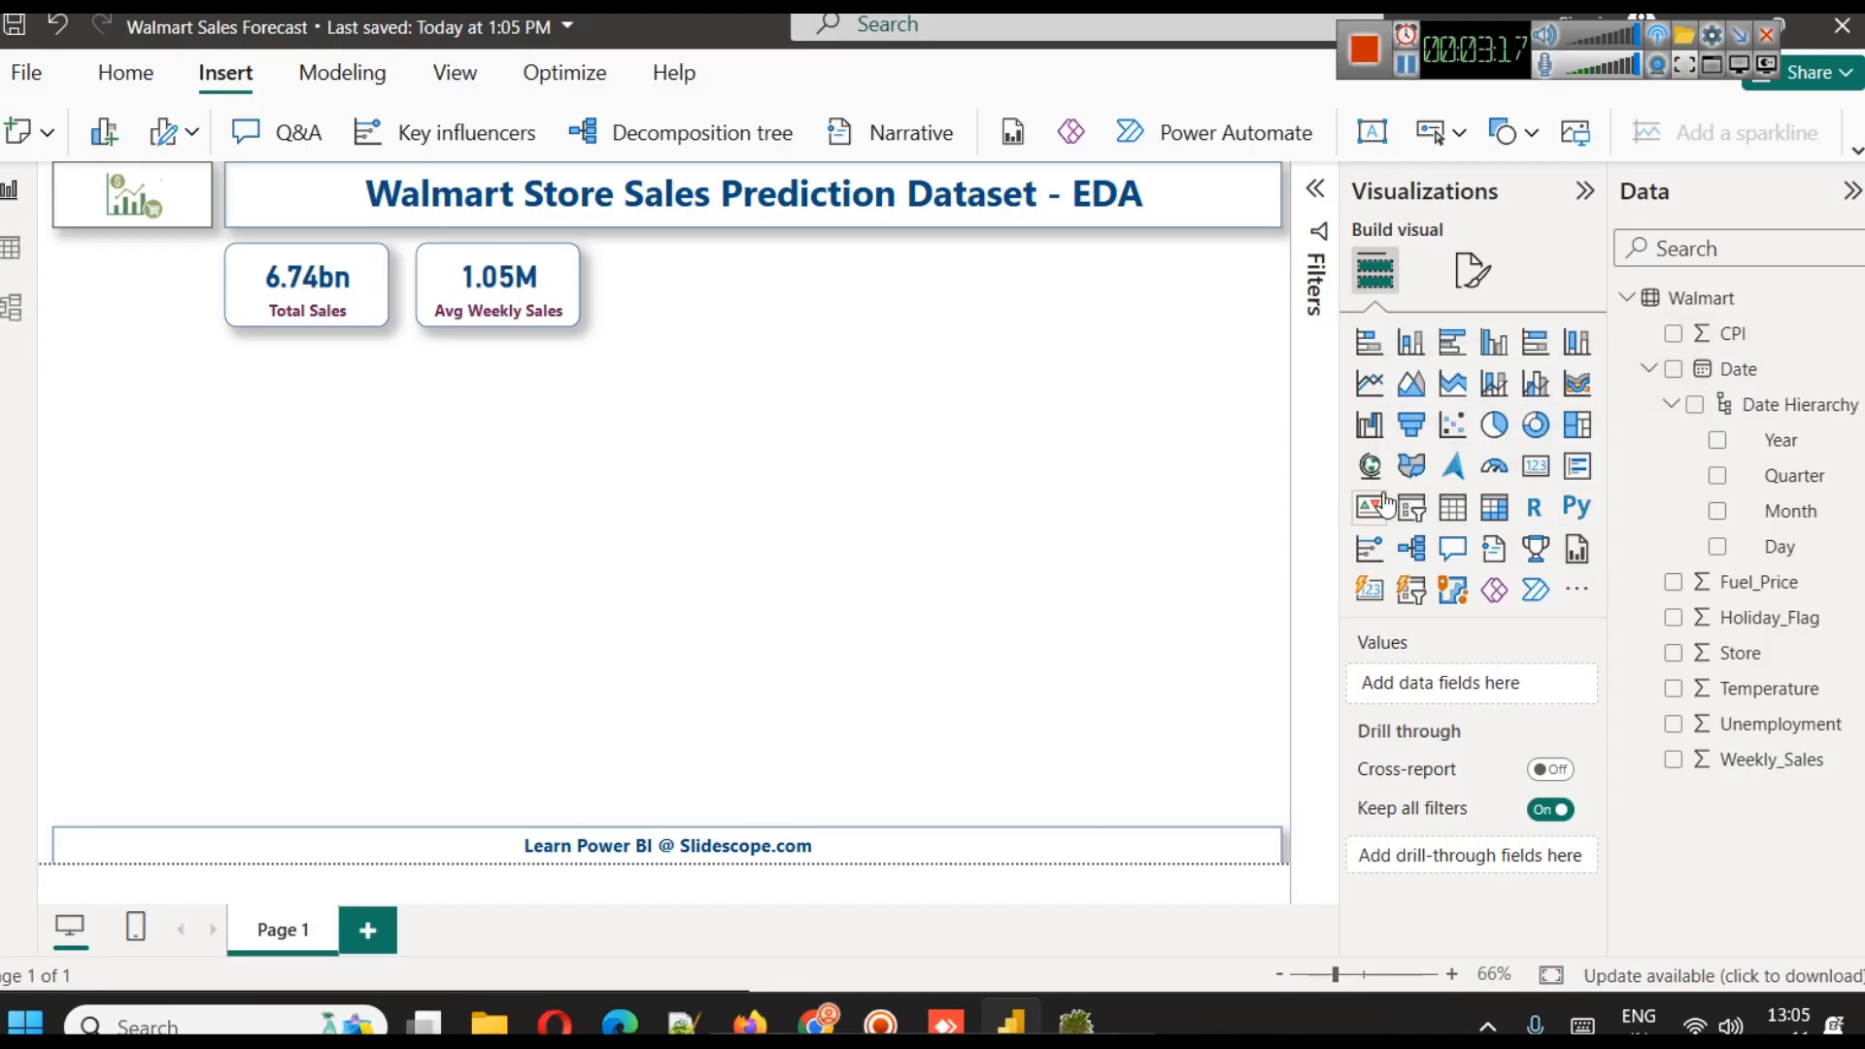
left_click(1410, 508)
left_click_drag(158, 525, 155, 329)
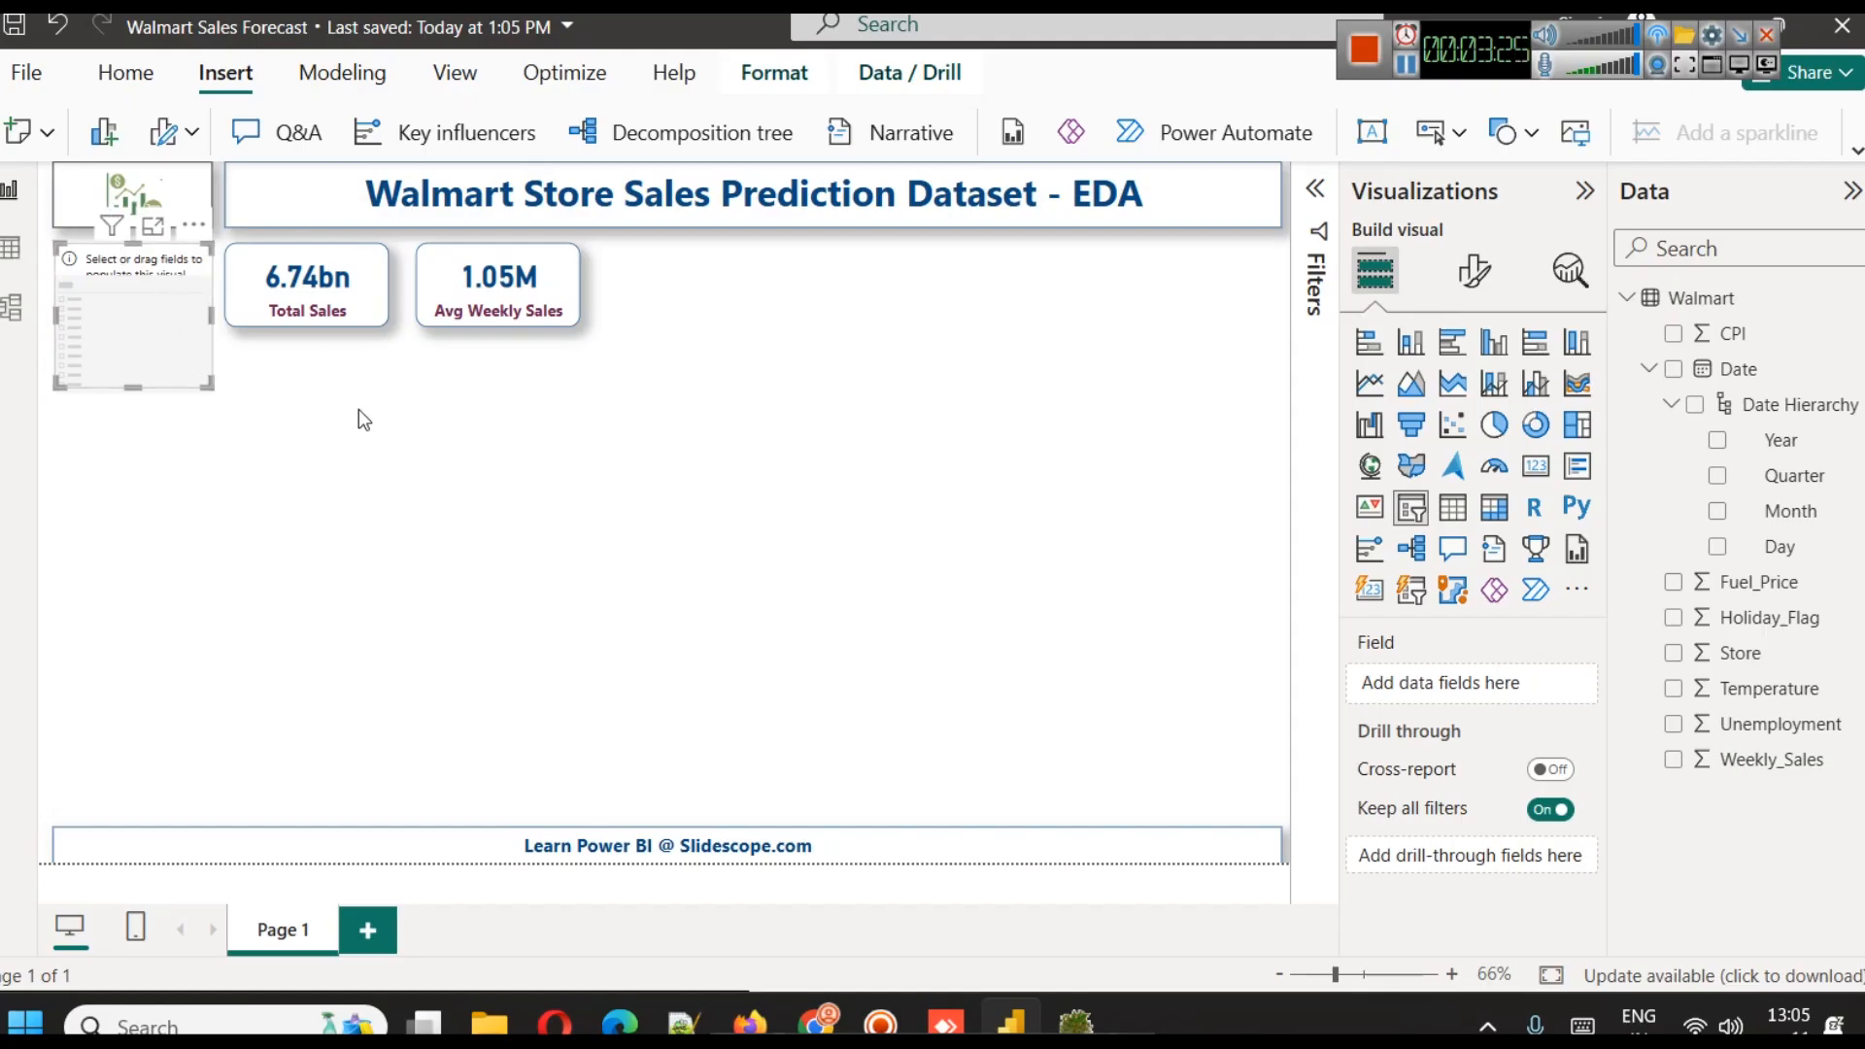
left_click_drag(1720, 371, 1516, 701)
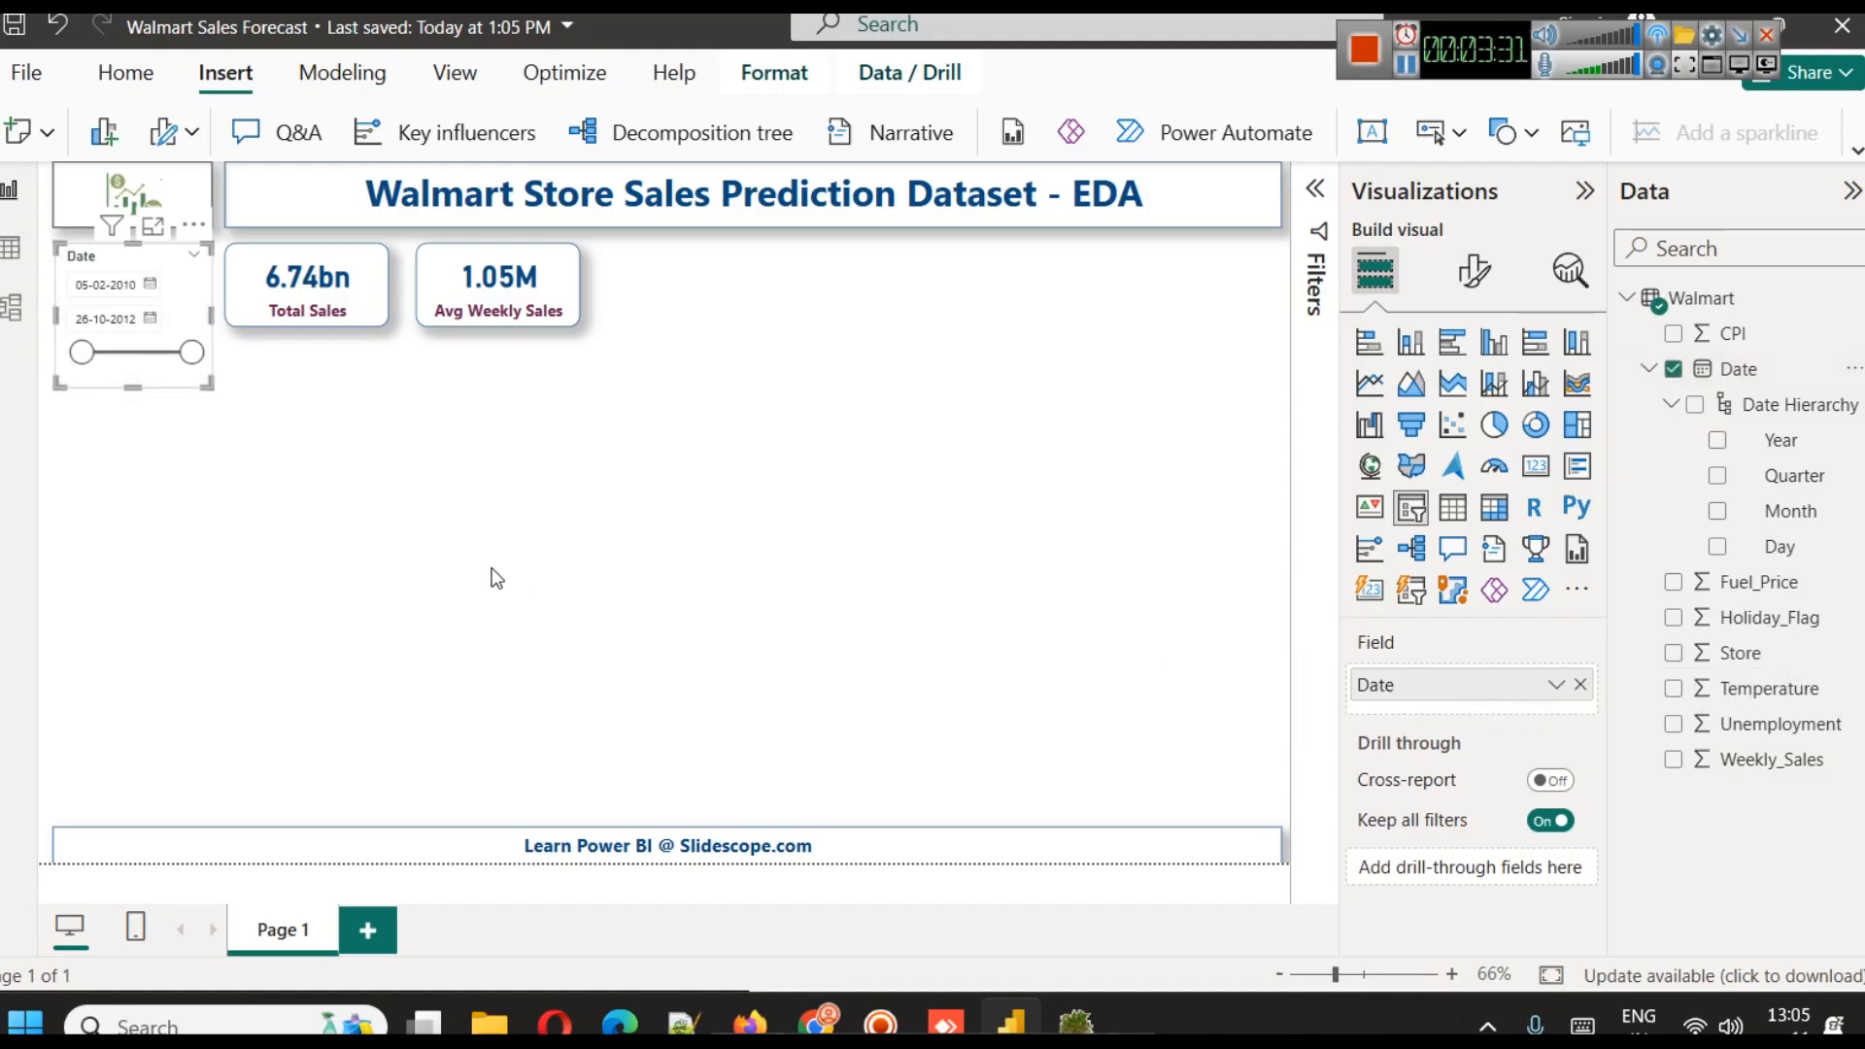
Test the date slicer with the range 10-02-2010 to 11-10-2012, and clear the selection
left_click(152, 285)
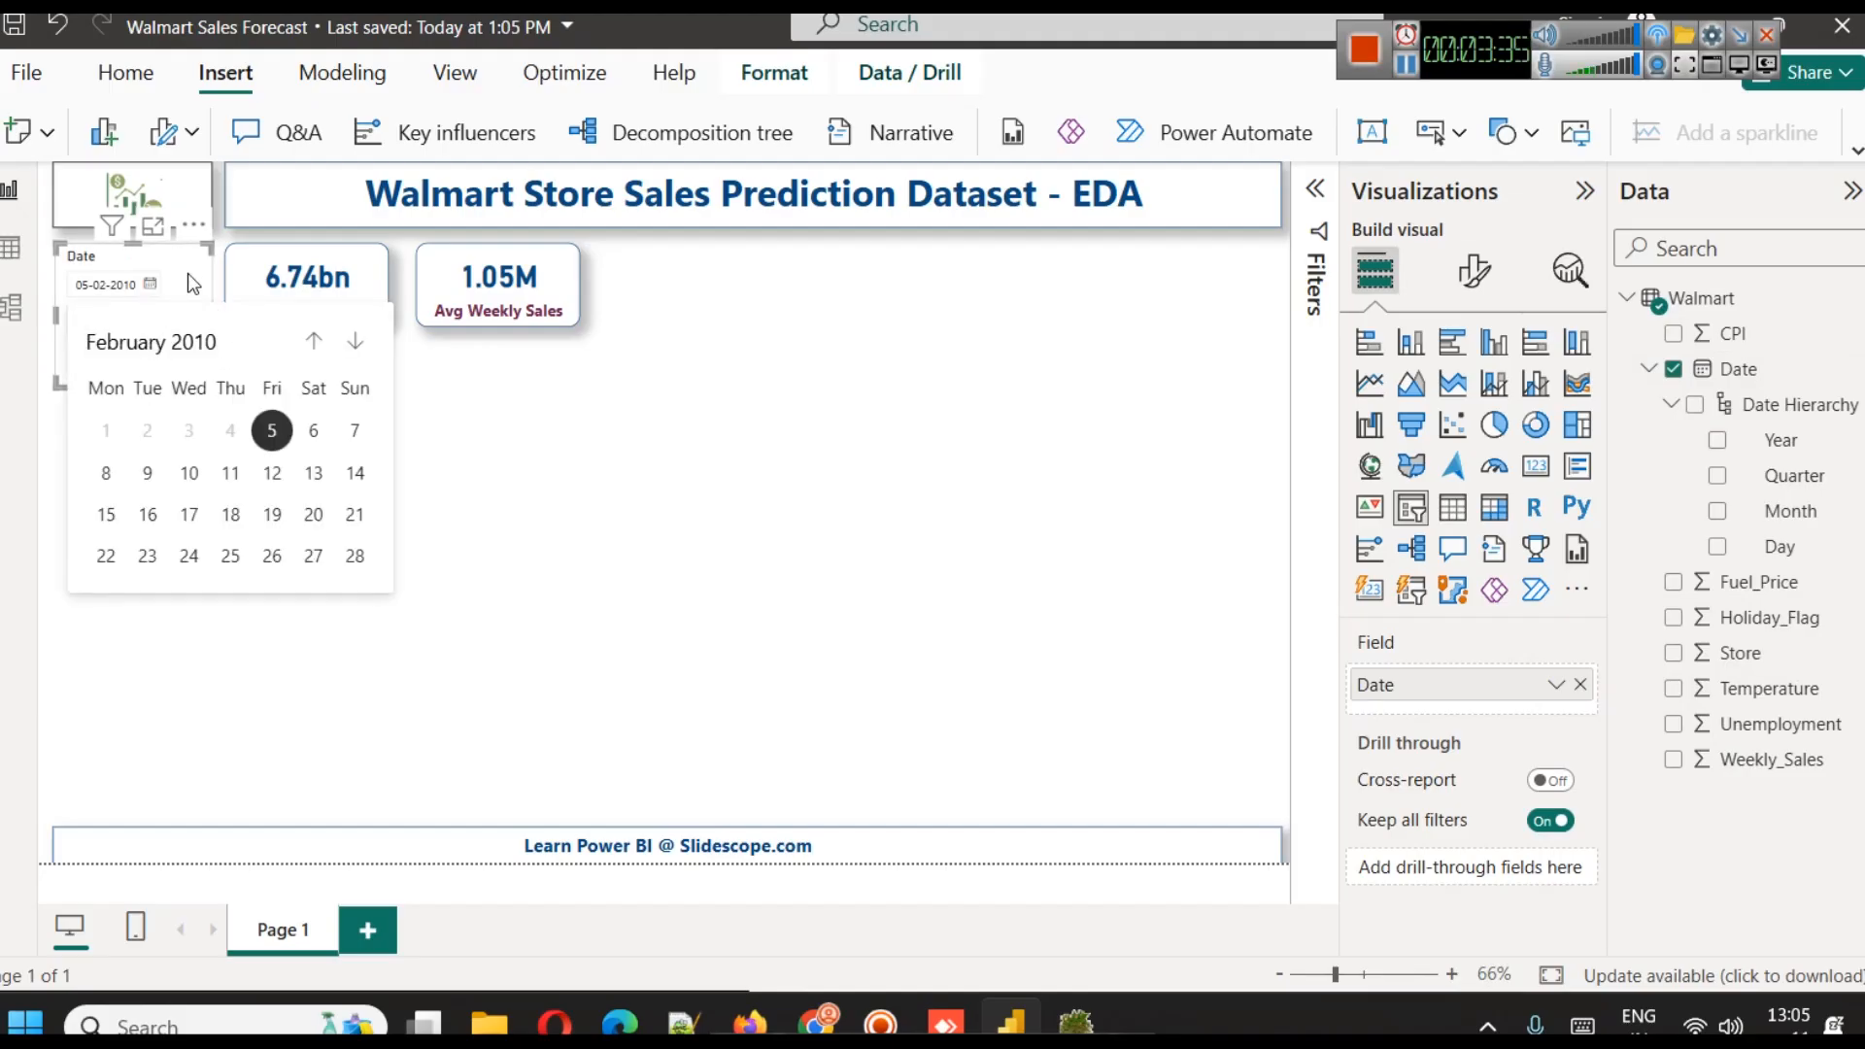
left_click(154, 285)
left_click(150, 286)
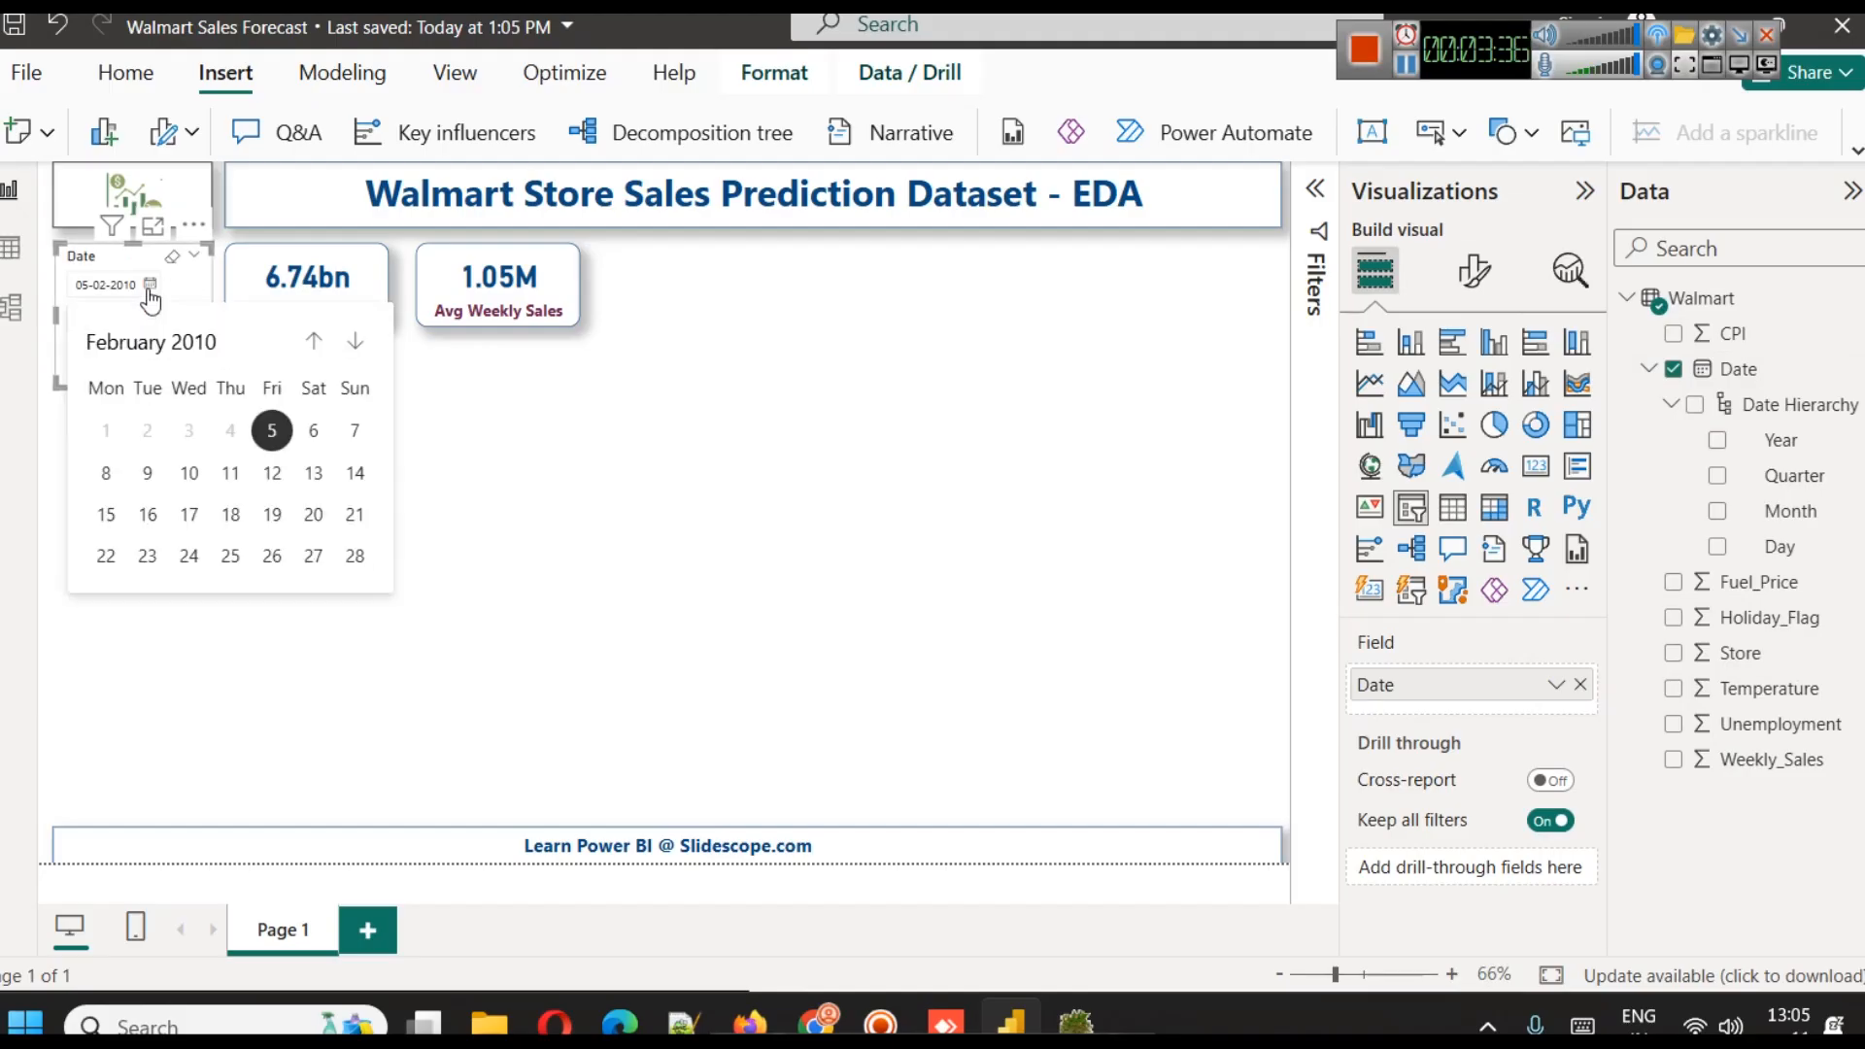
left_click(190, 473)
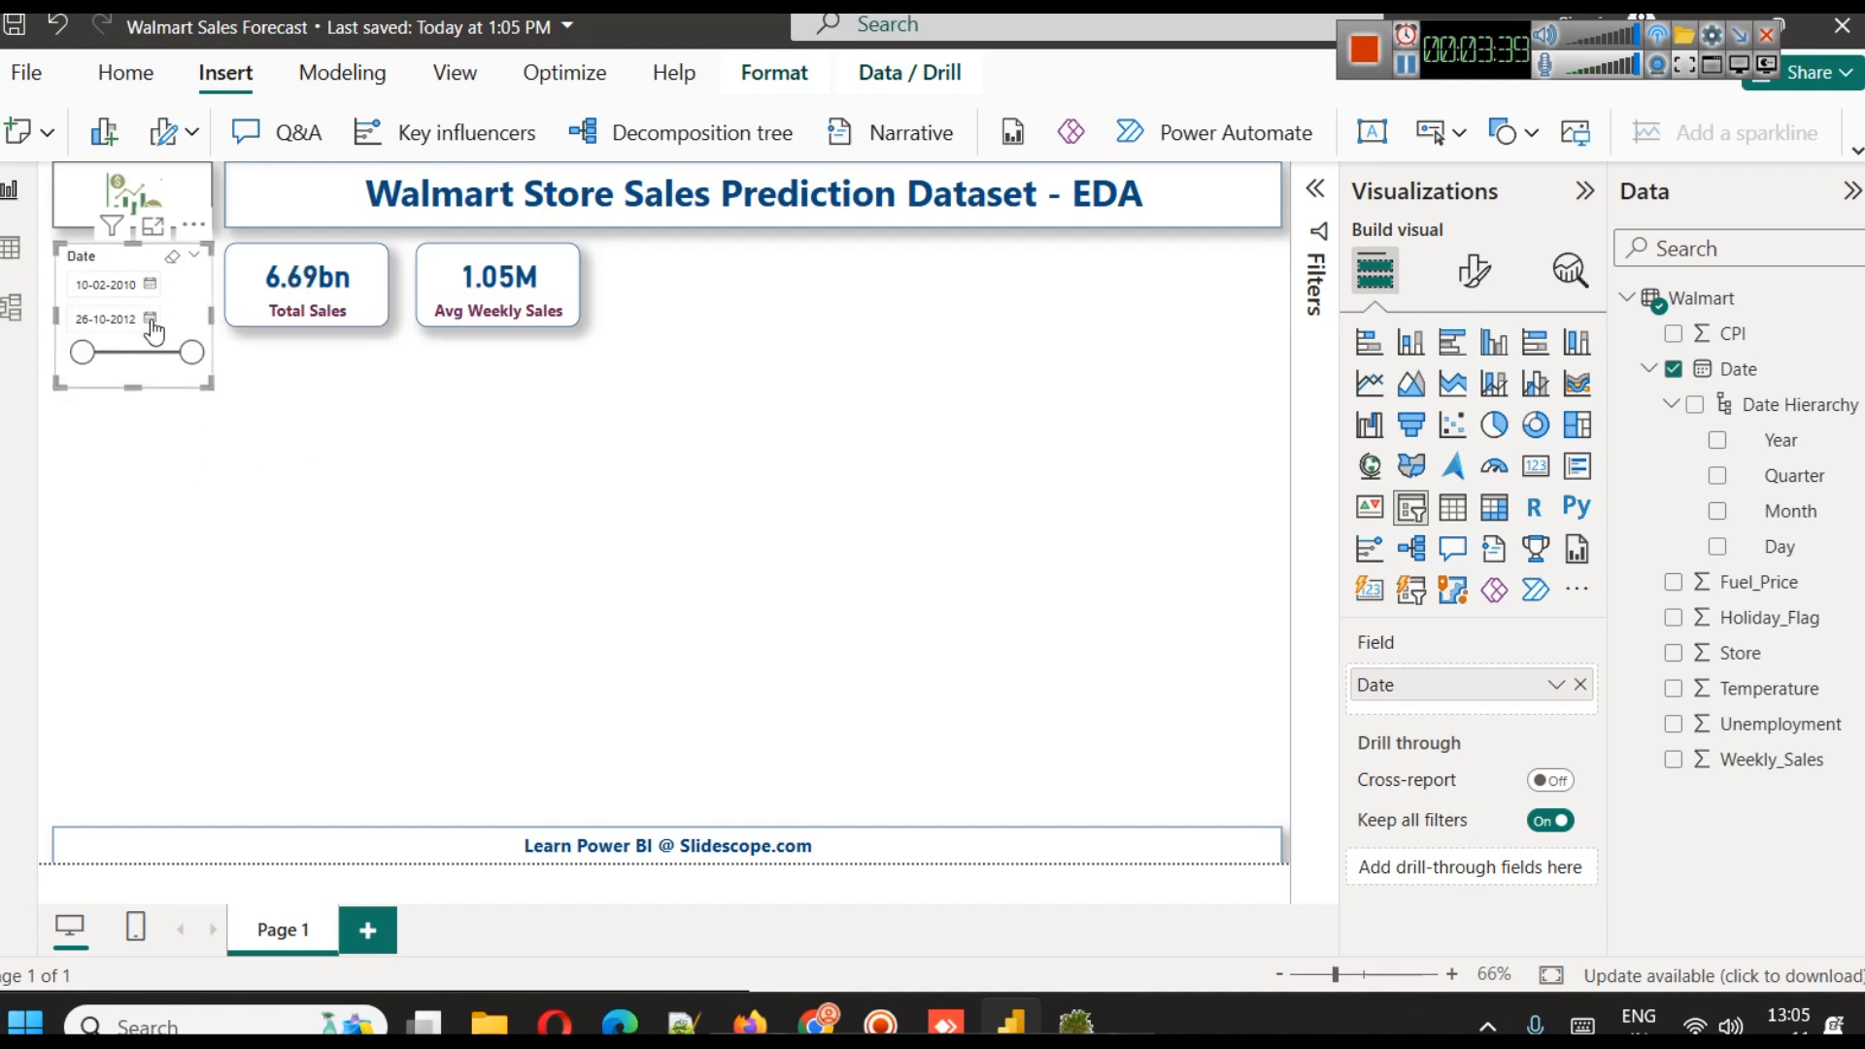
left_click(152, 321)
left_click(233, 504)
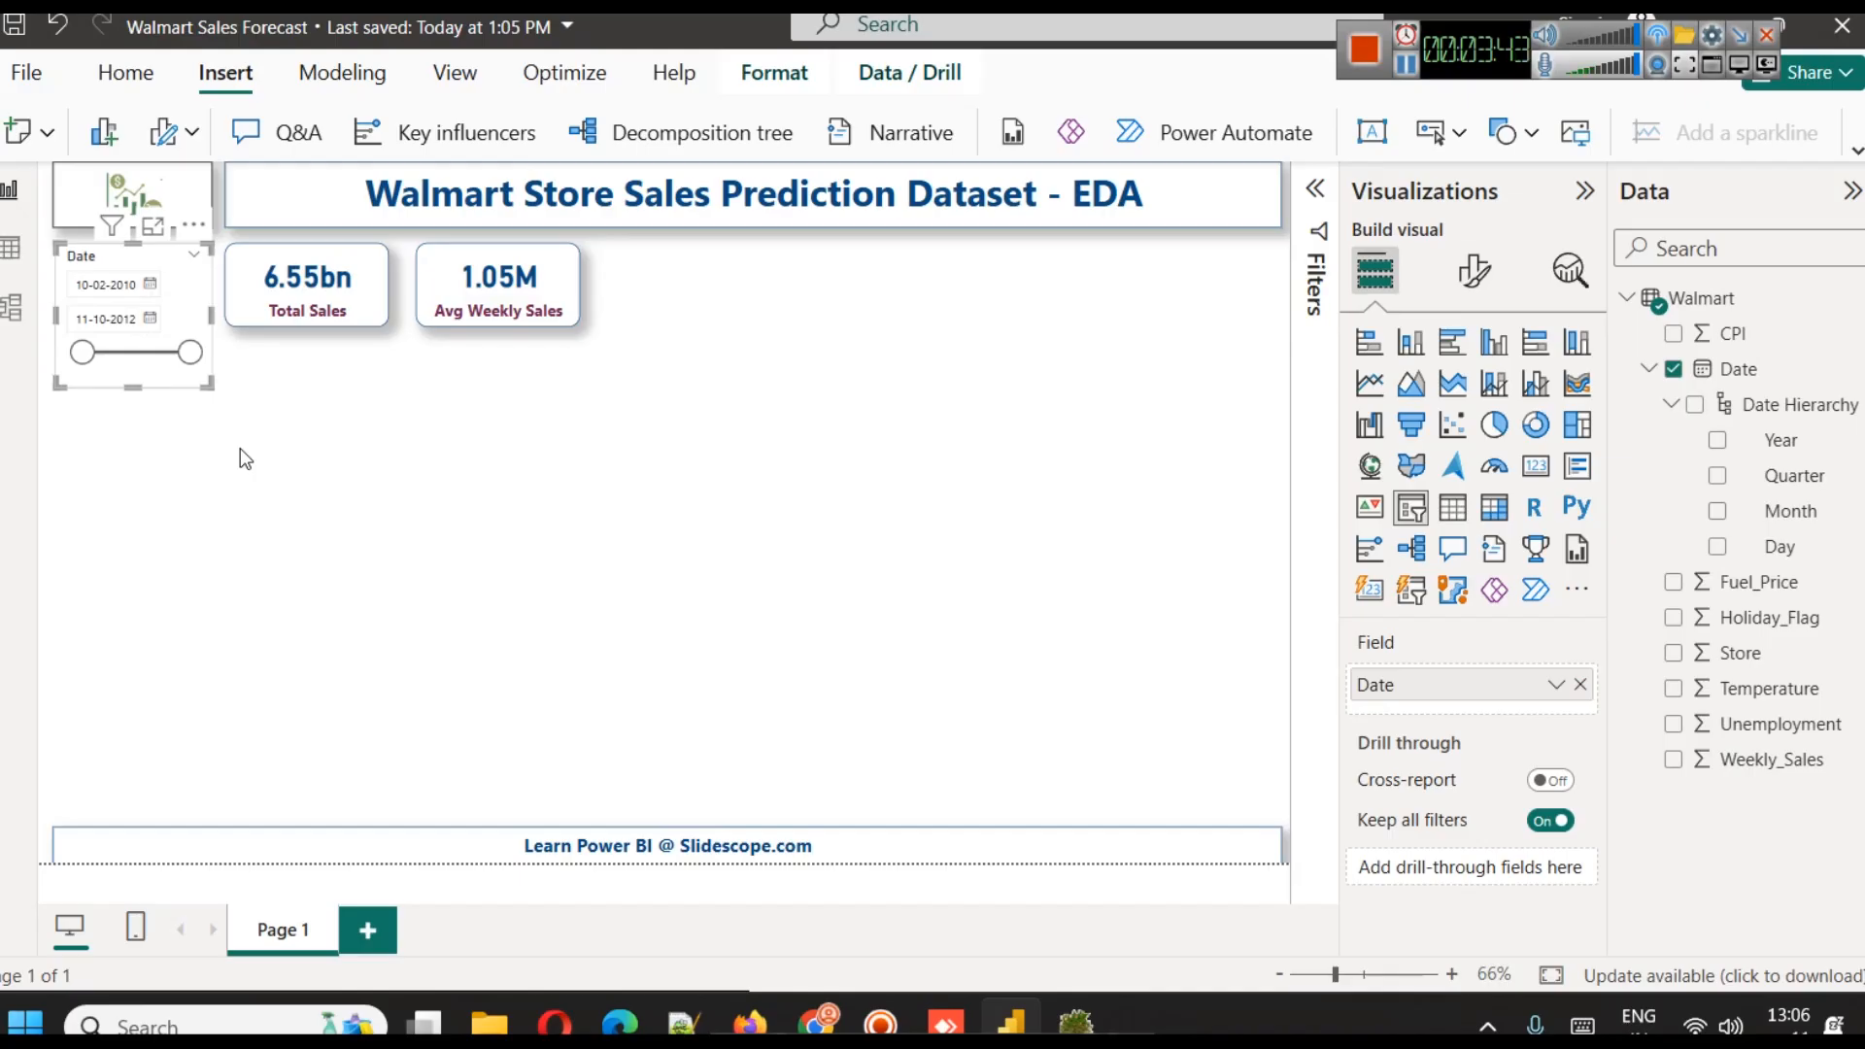
left_click(173, 258)
left_click(232, 525)
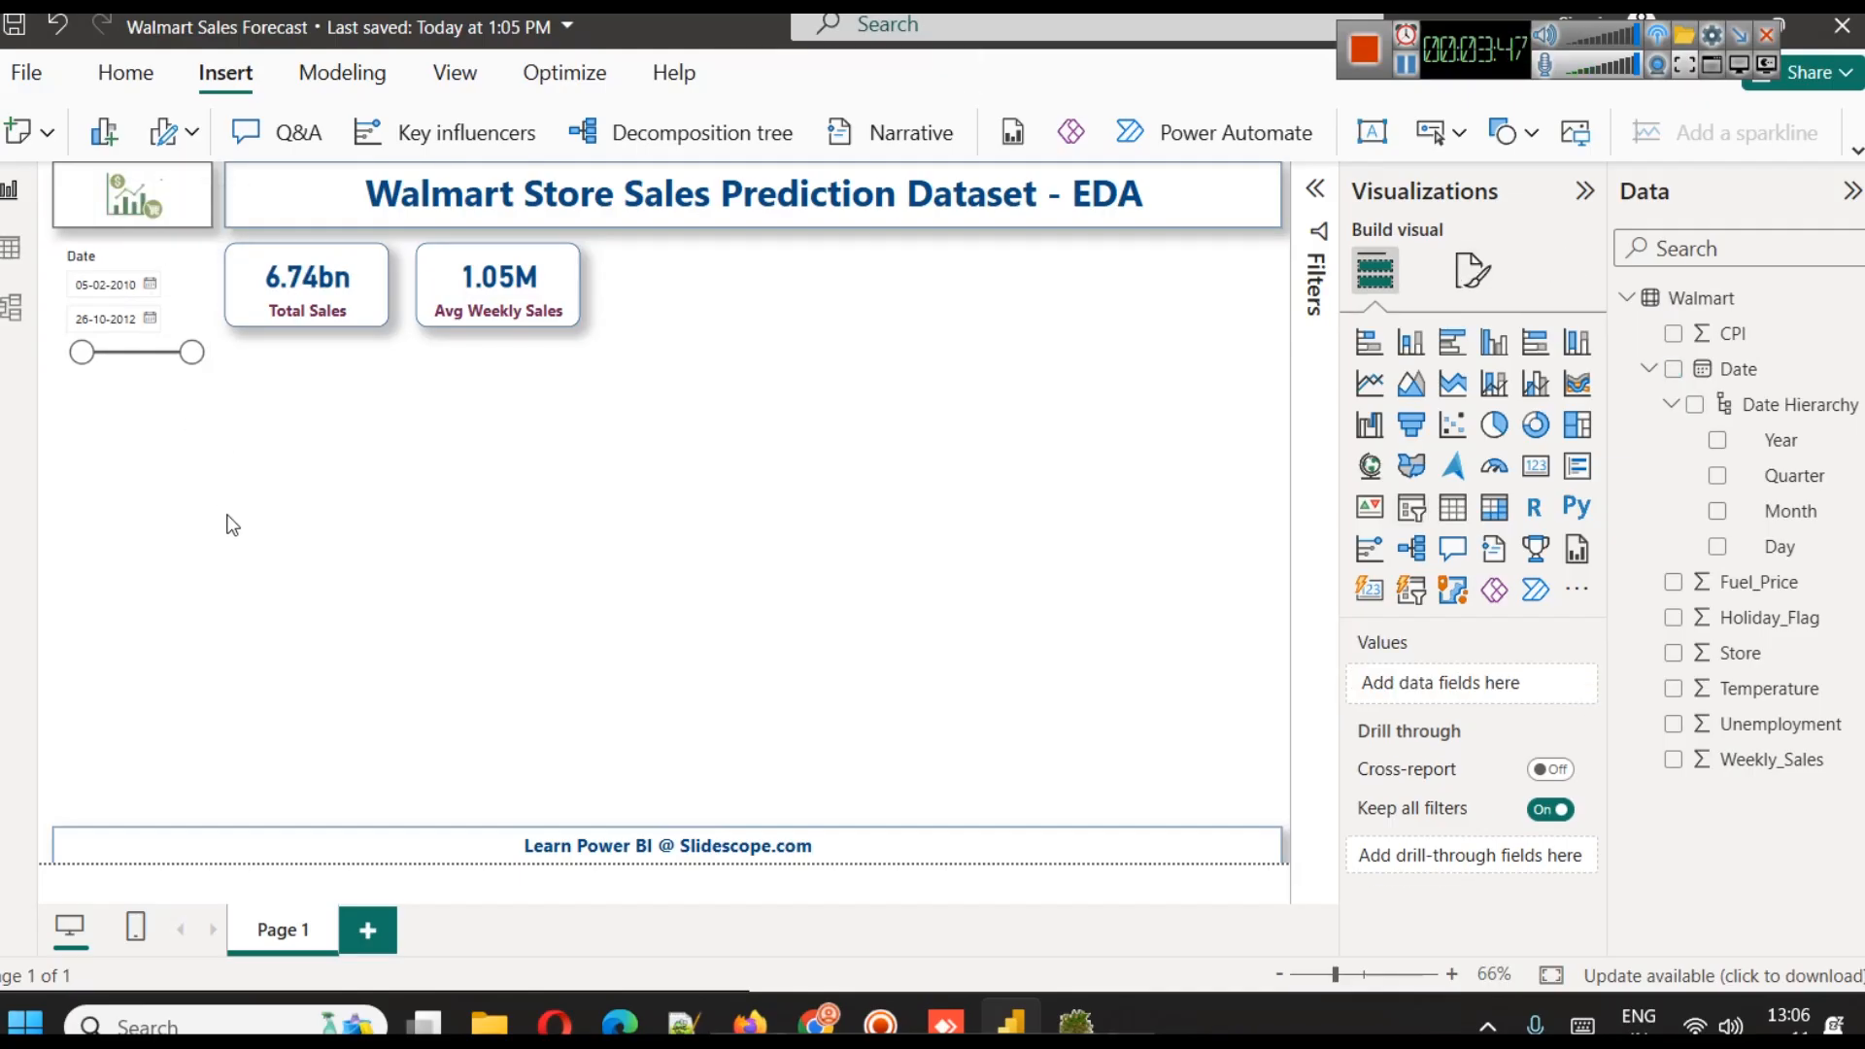
Copy the Total Sales card's formatting onto the date slicer with Format painter
left_click(189, 277)
left_click(294, 272)
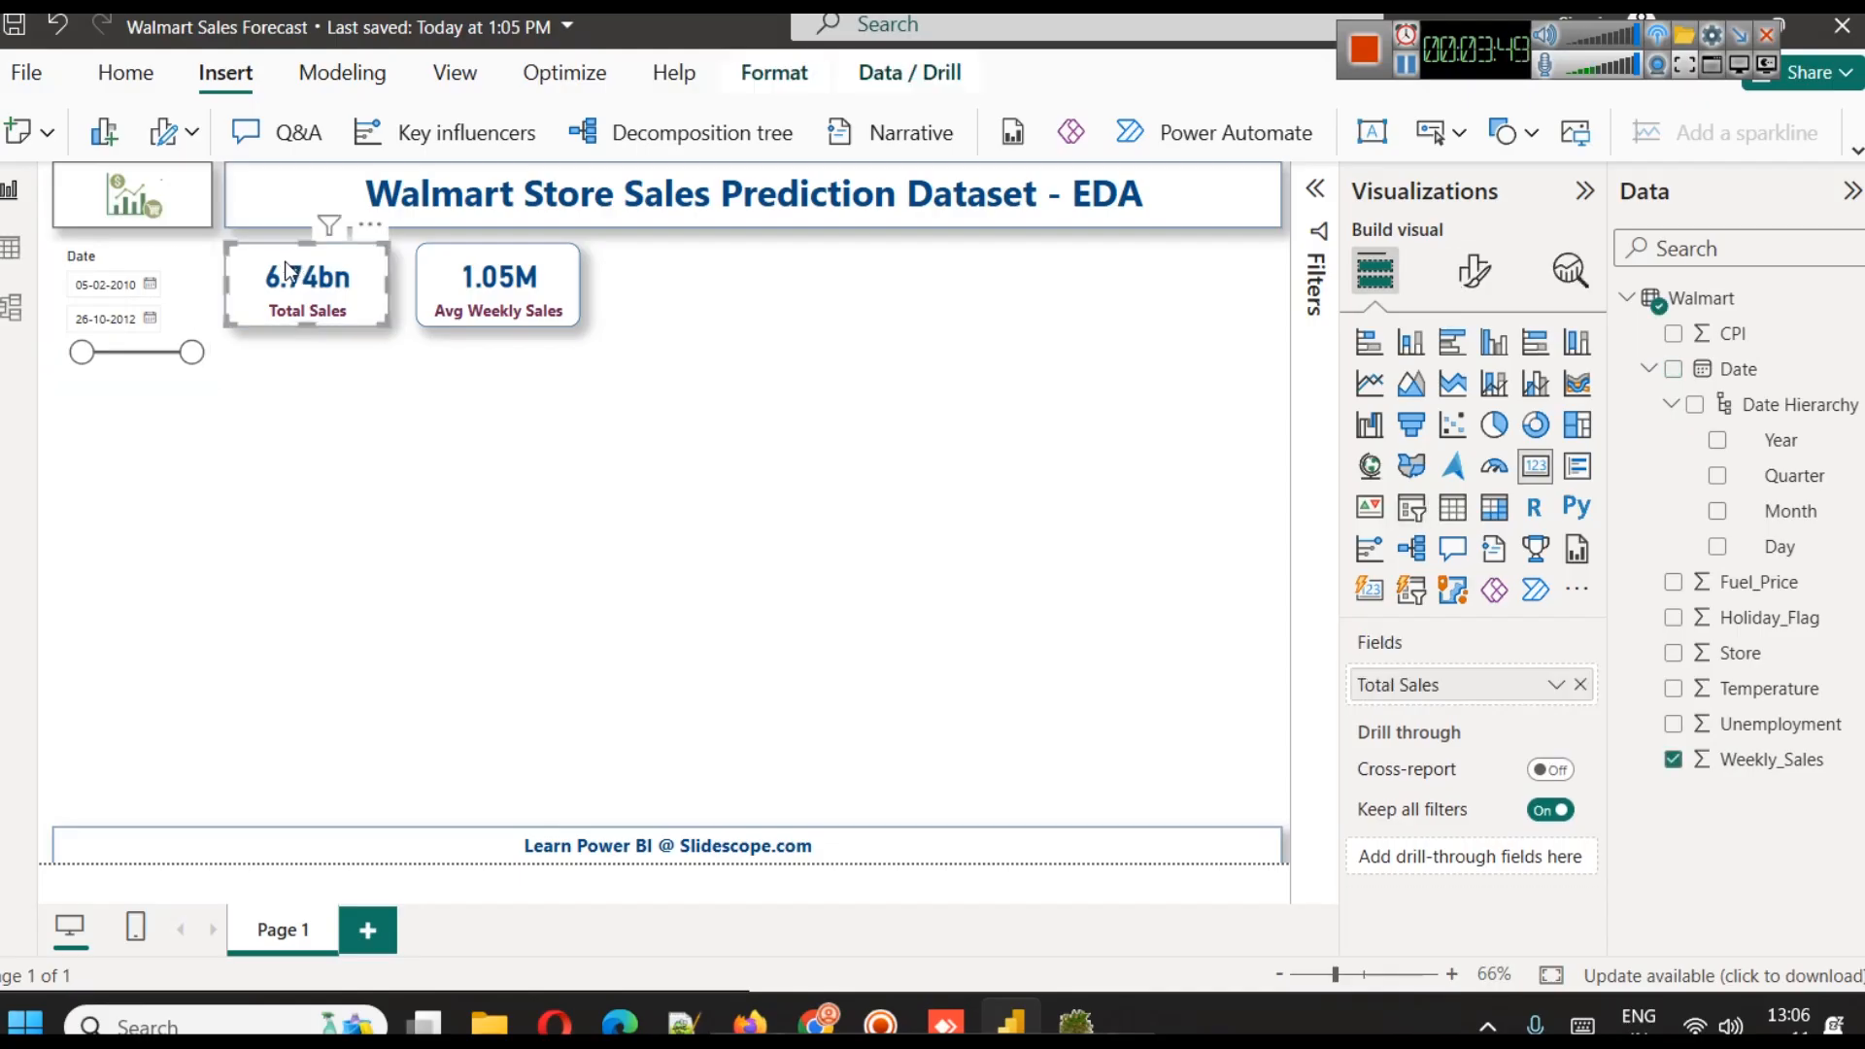
left_click(1857, 154)
left_click(125, 72)
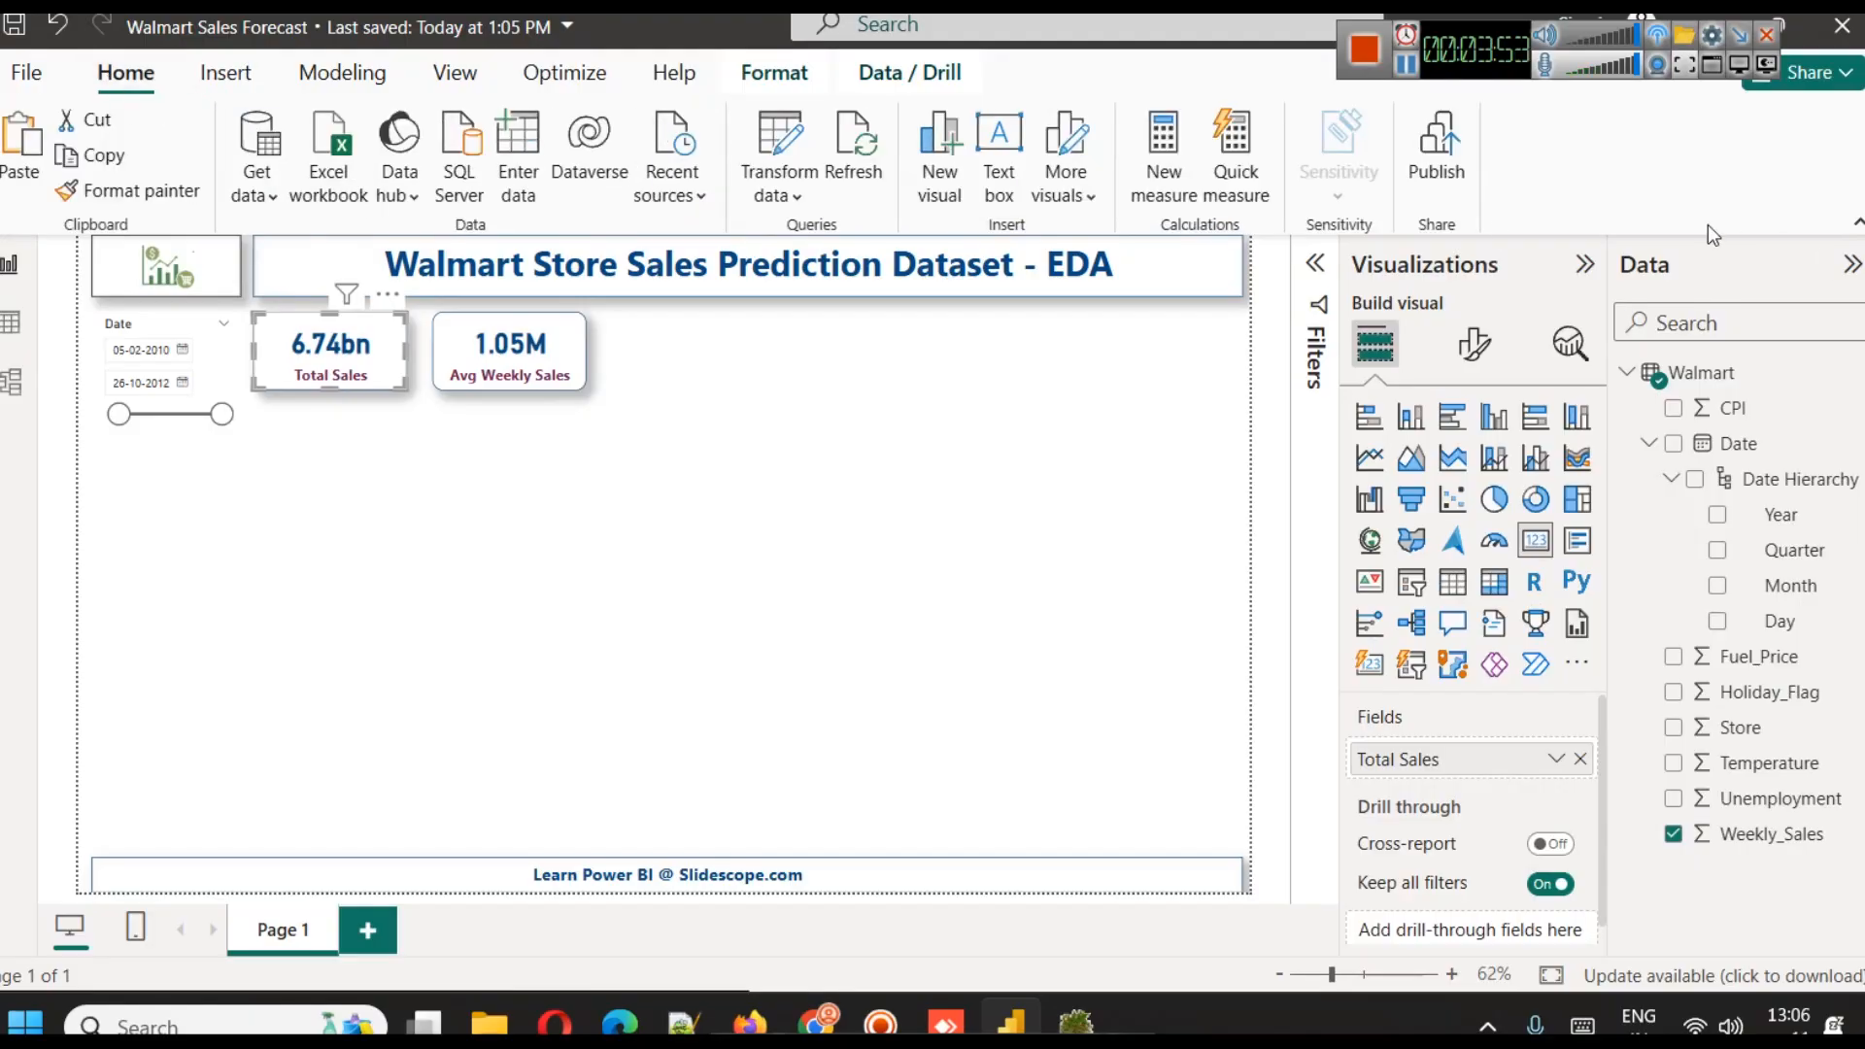
left_click(126, 190)
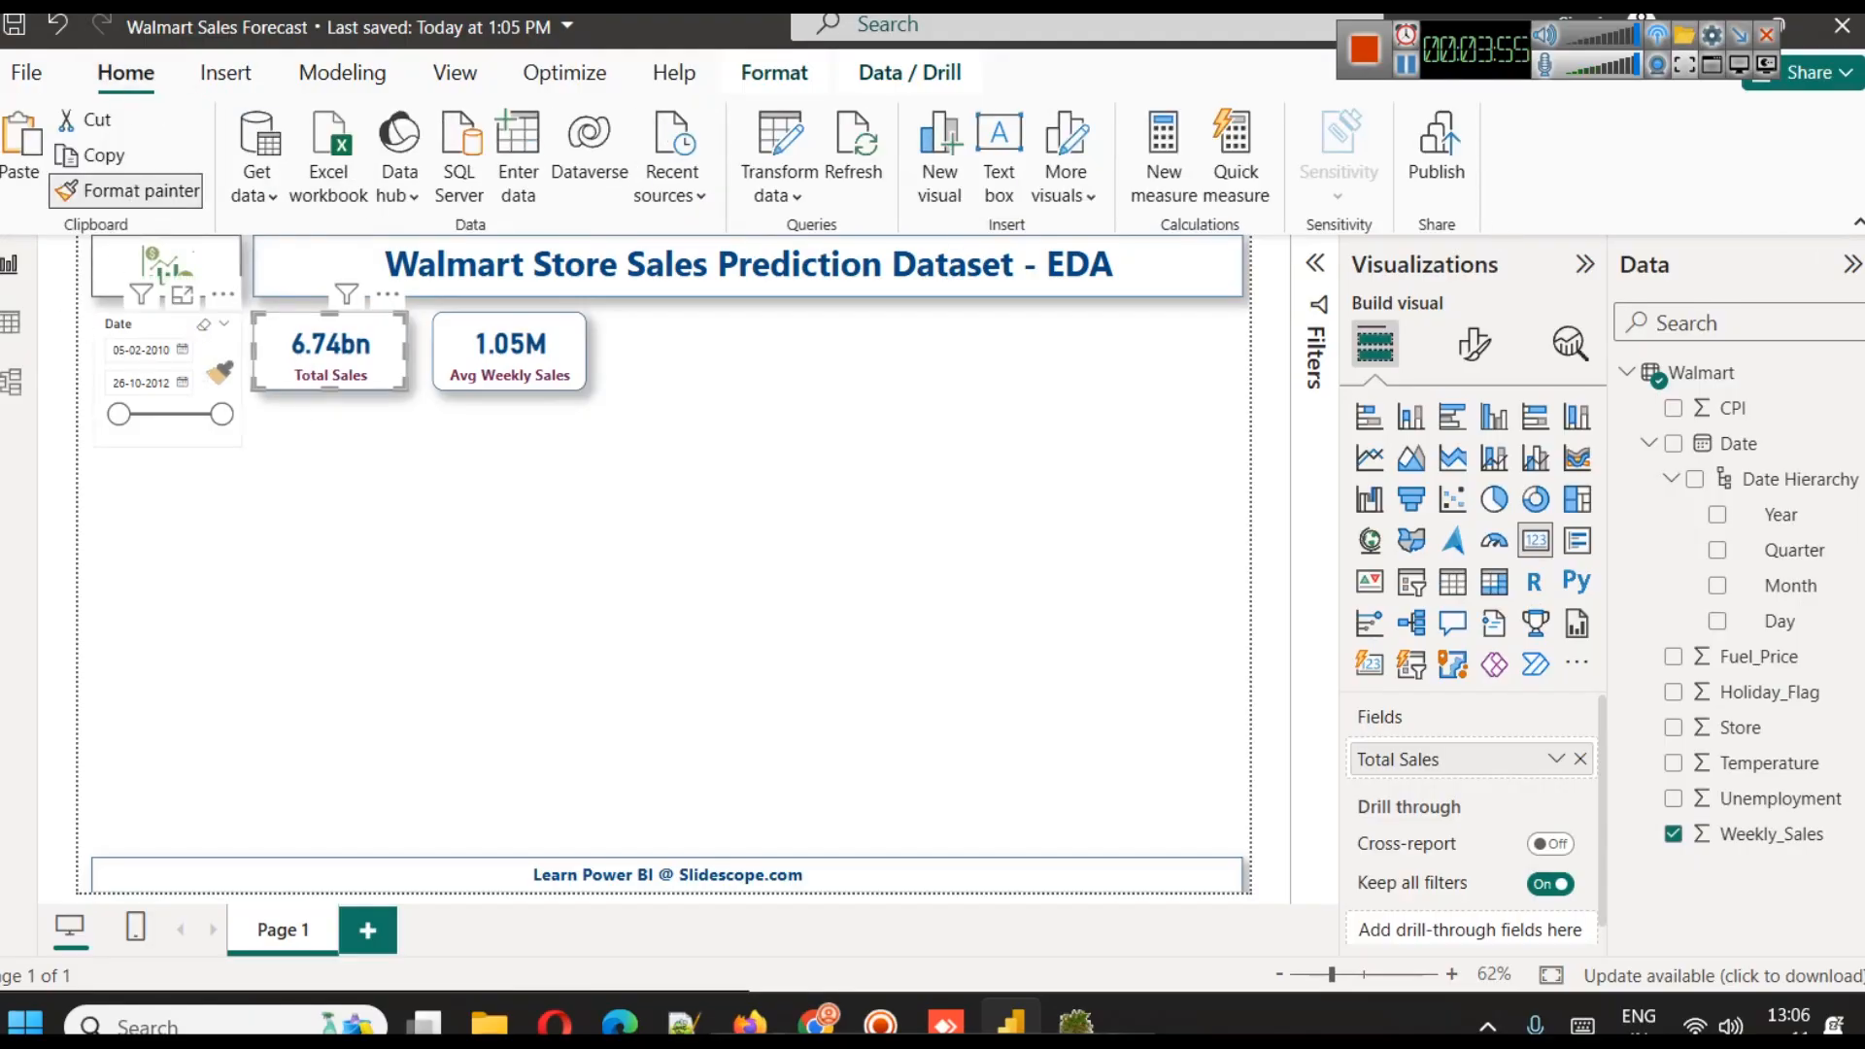
left_click(216, 368)
left_click(320, 443)
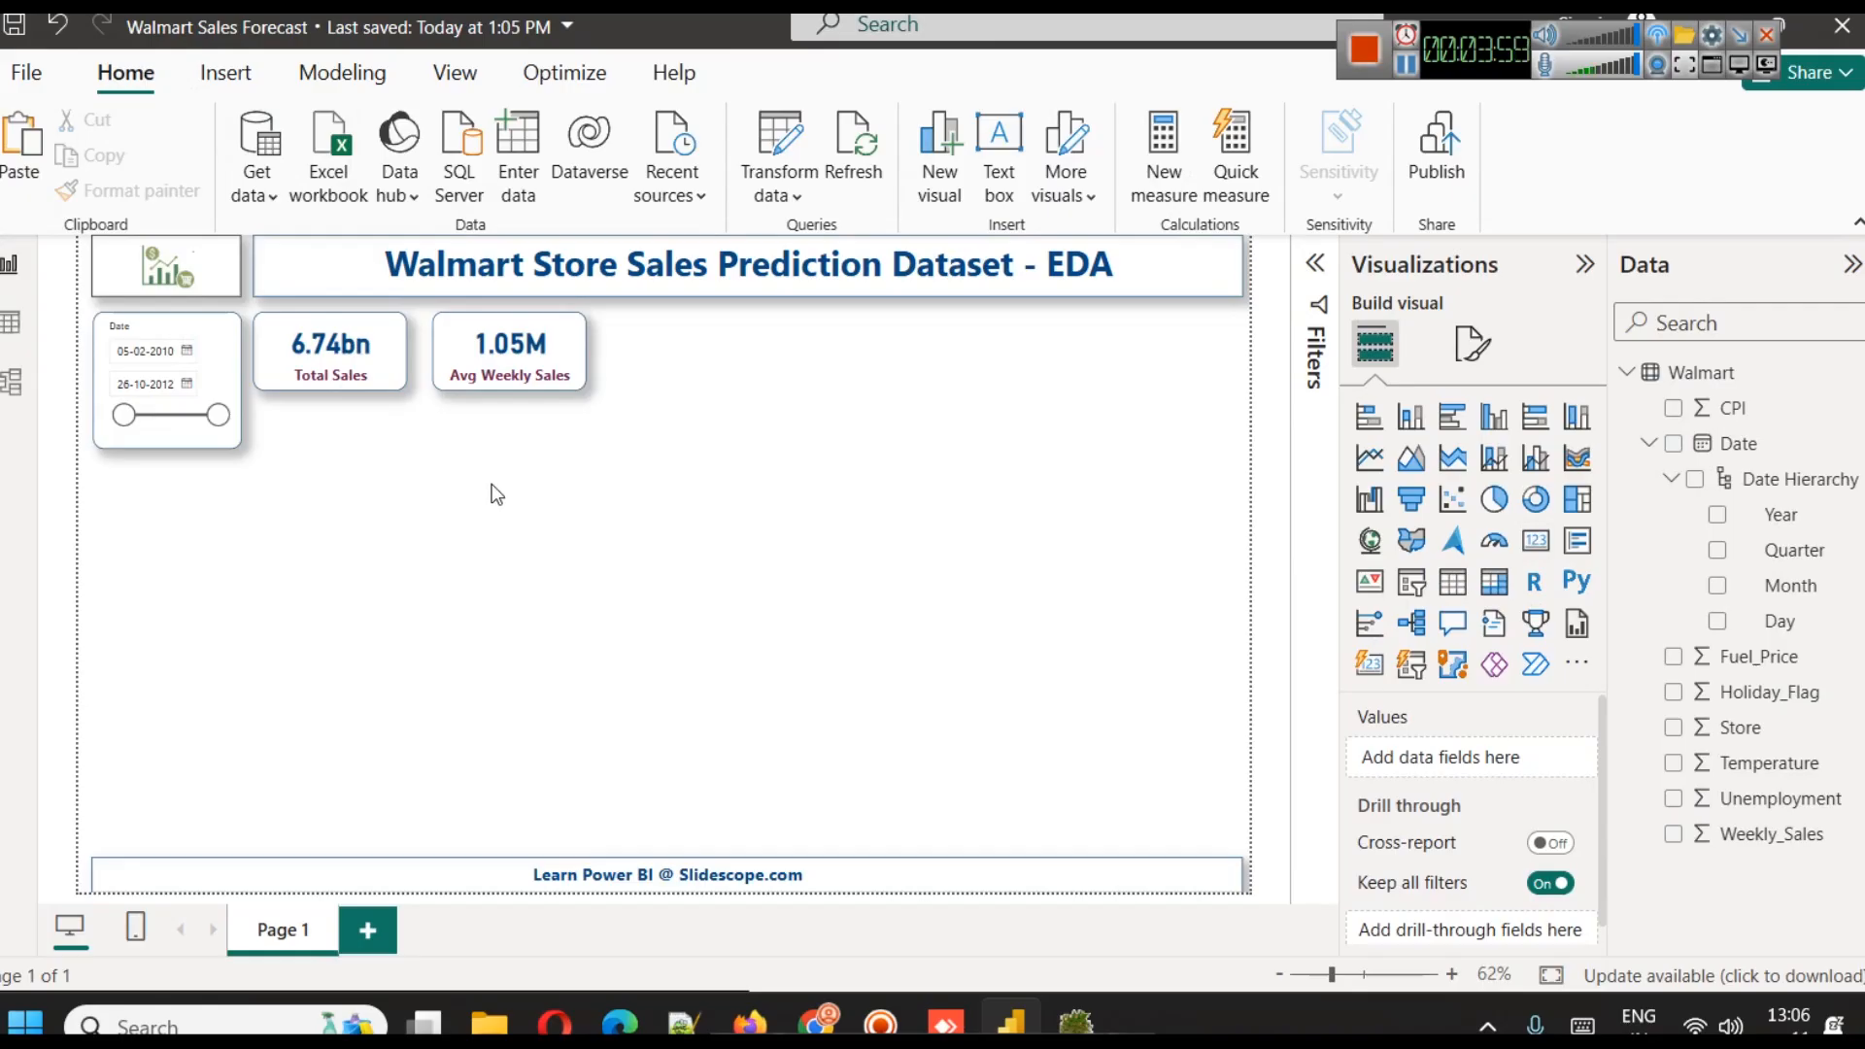
Set the date slicer's header text to font size 15 and make it bold
left_click(1473, 343)
left_click(230, 352)
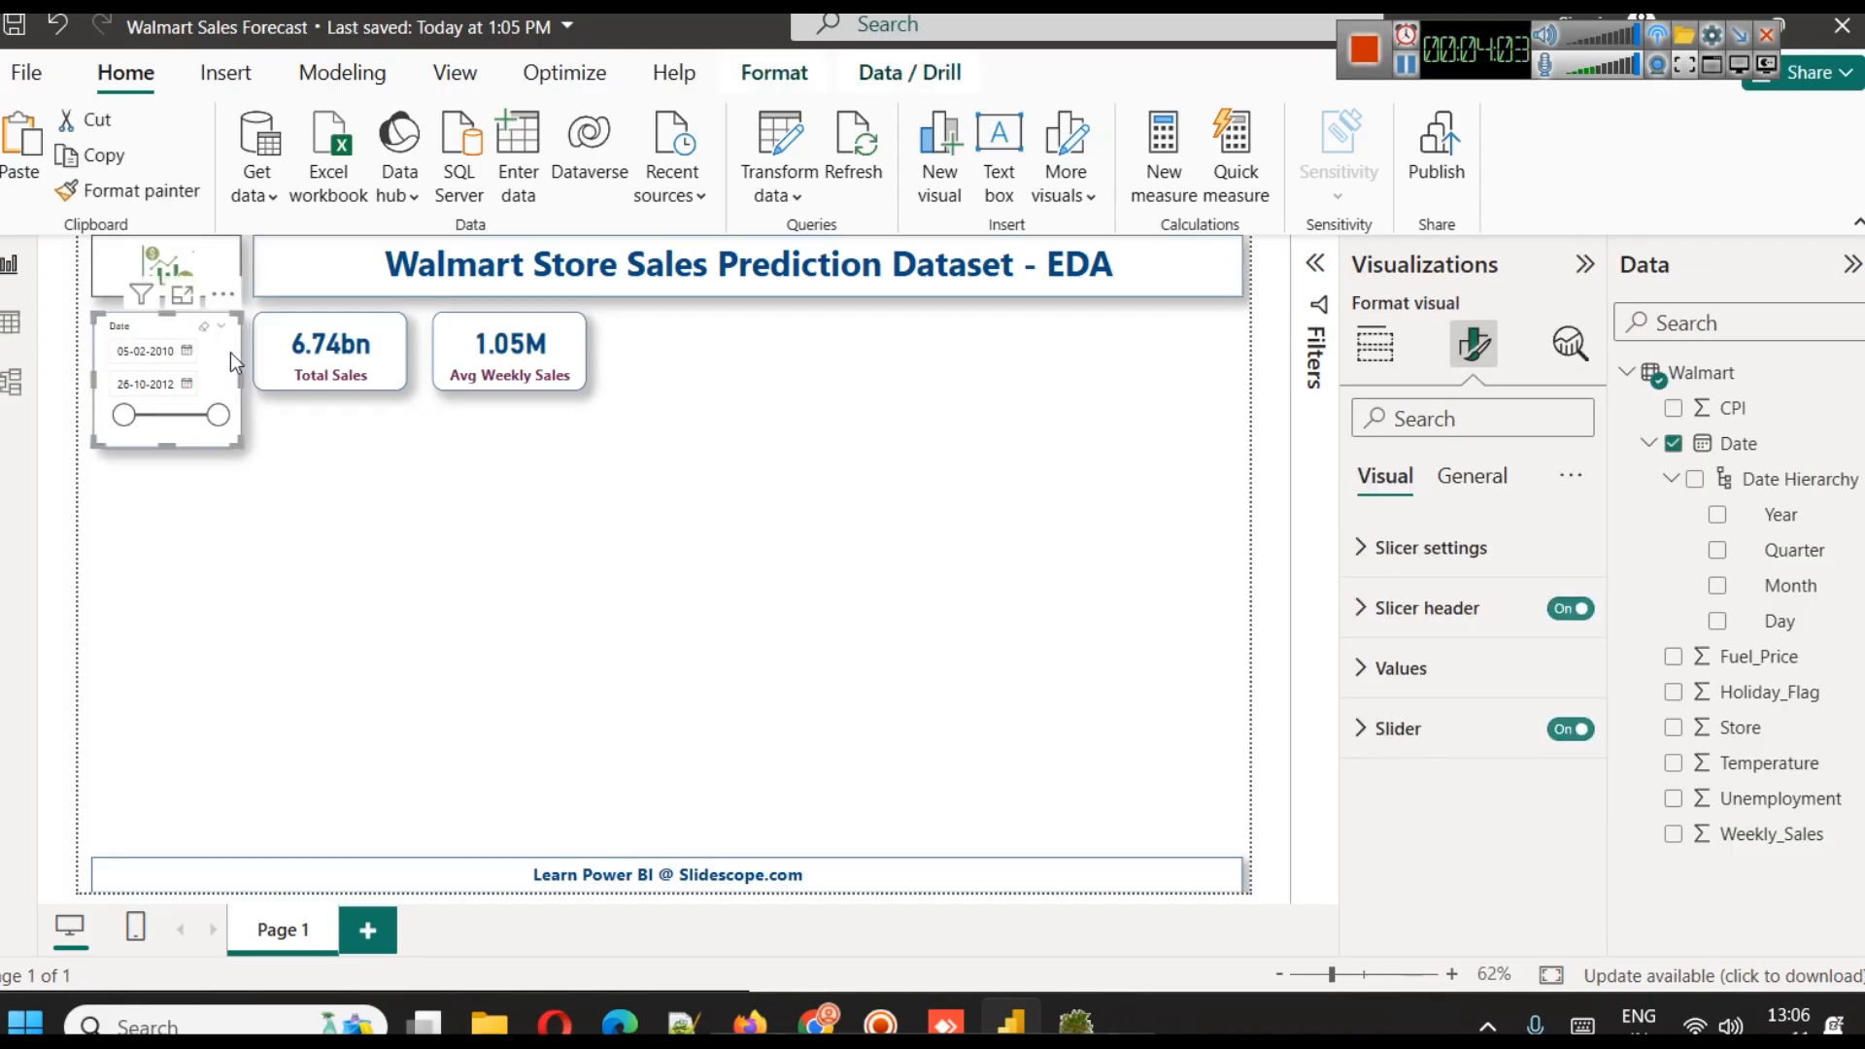
left_click(1466, 610)
scroll(1541, 725, "down", 3)
double_click(1580, 686)
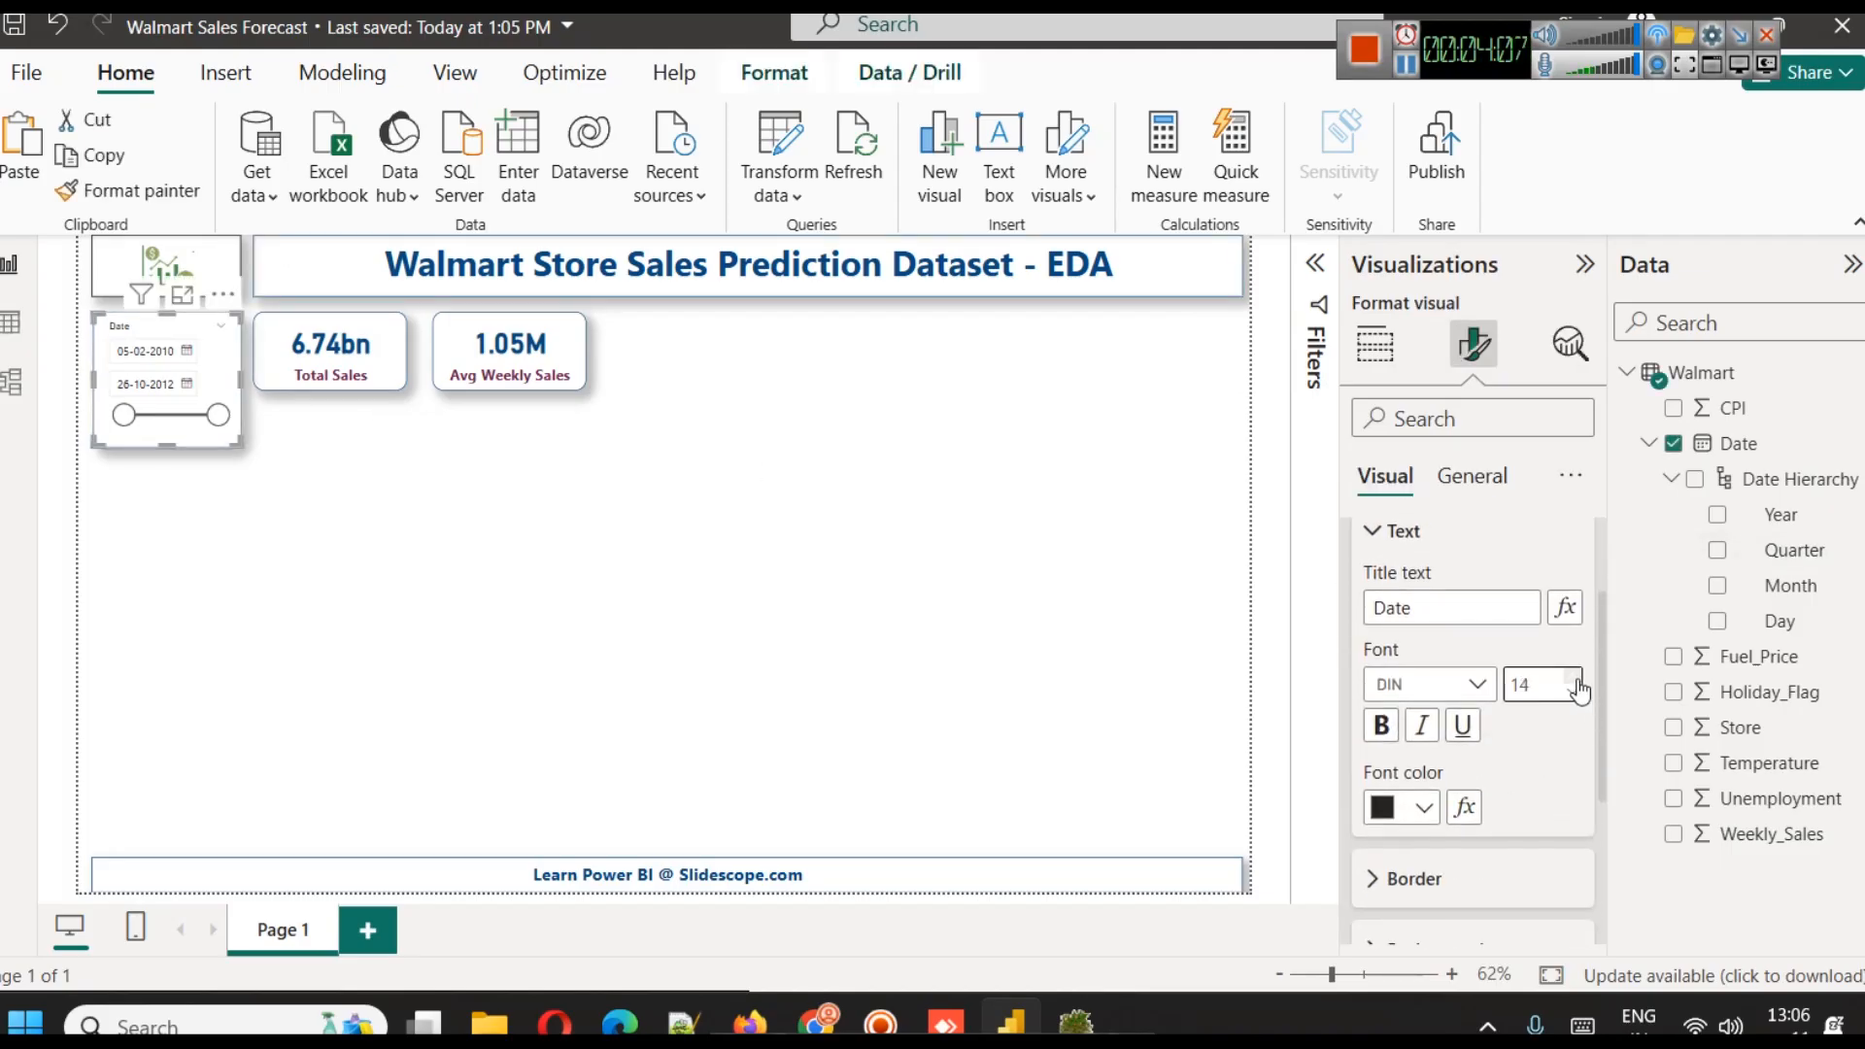
left_click(1380, 726)
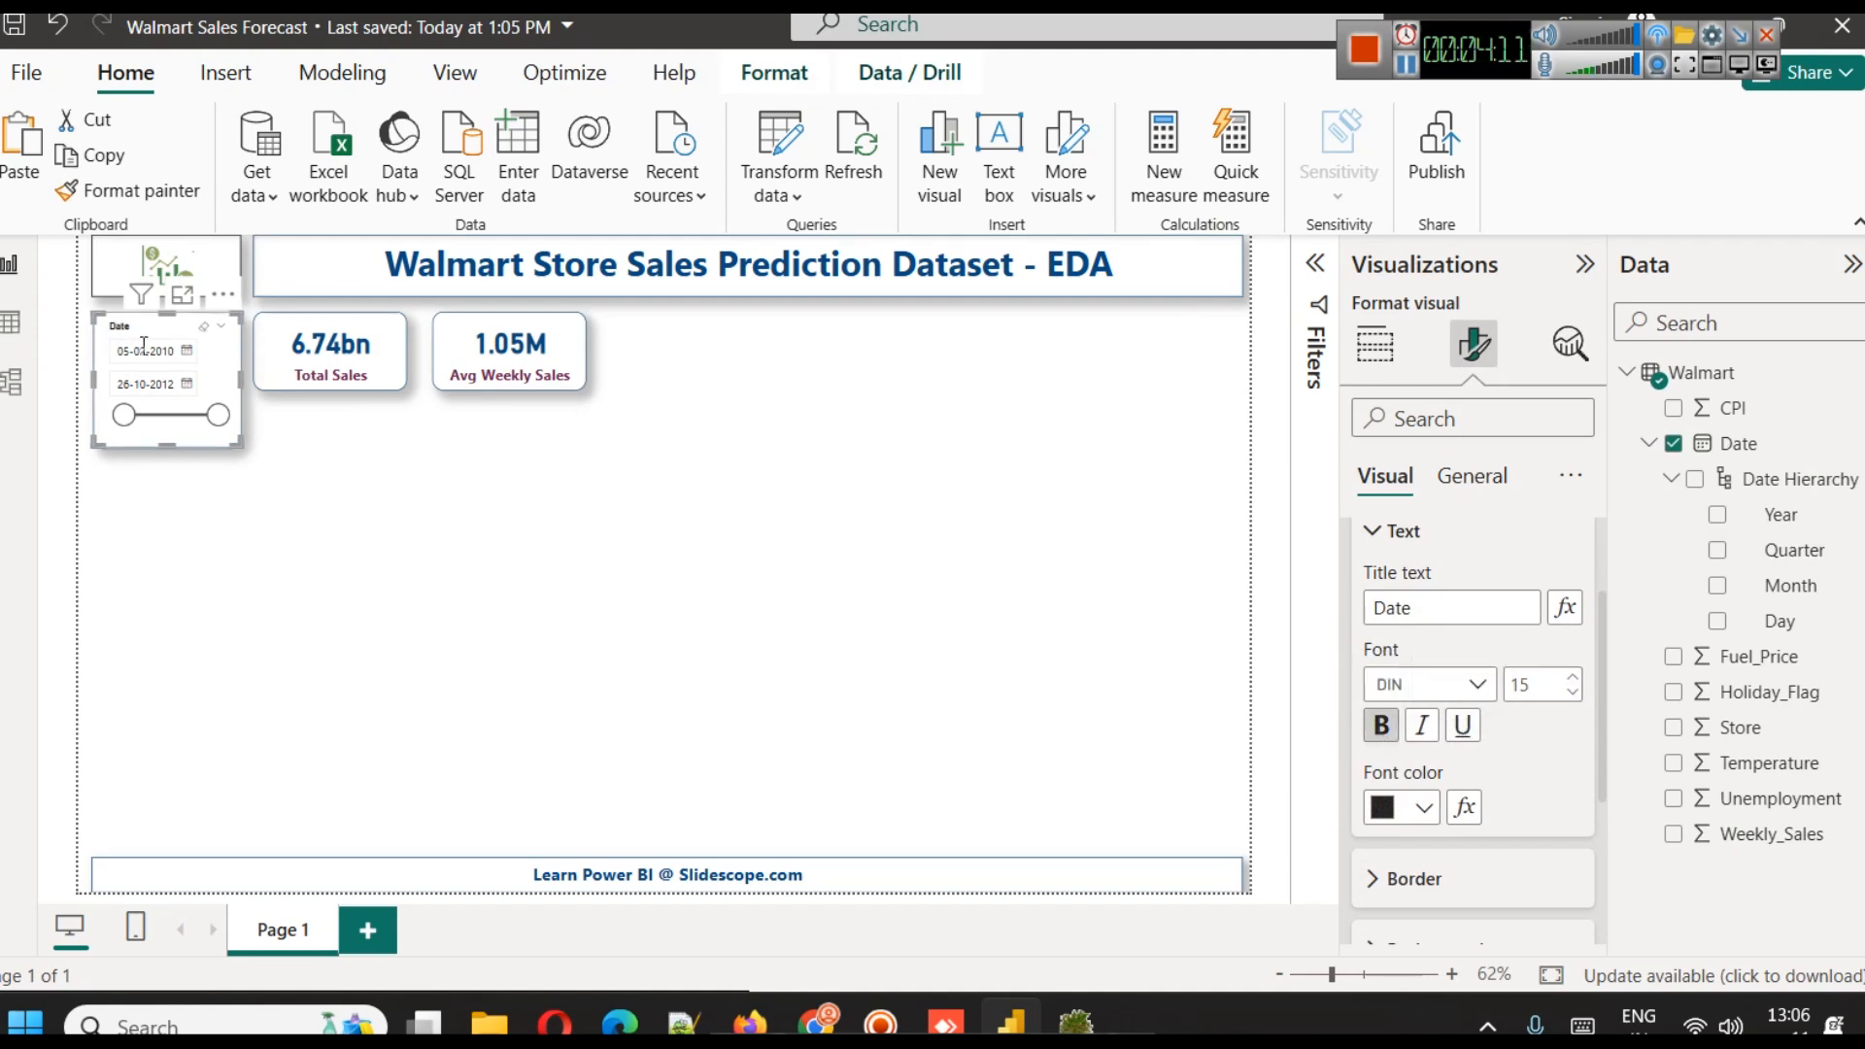
Turn off the date slicer's header
scroll(1482, 649, "up", 1)
scroll(1481, 649, "up", 1)
left_click(1570, 608)
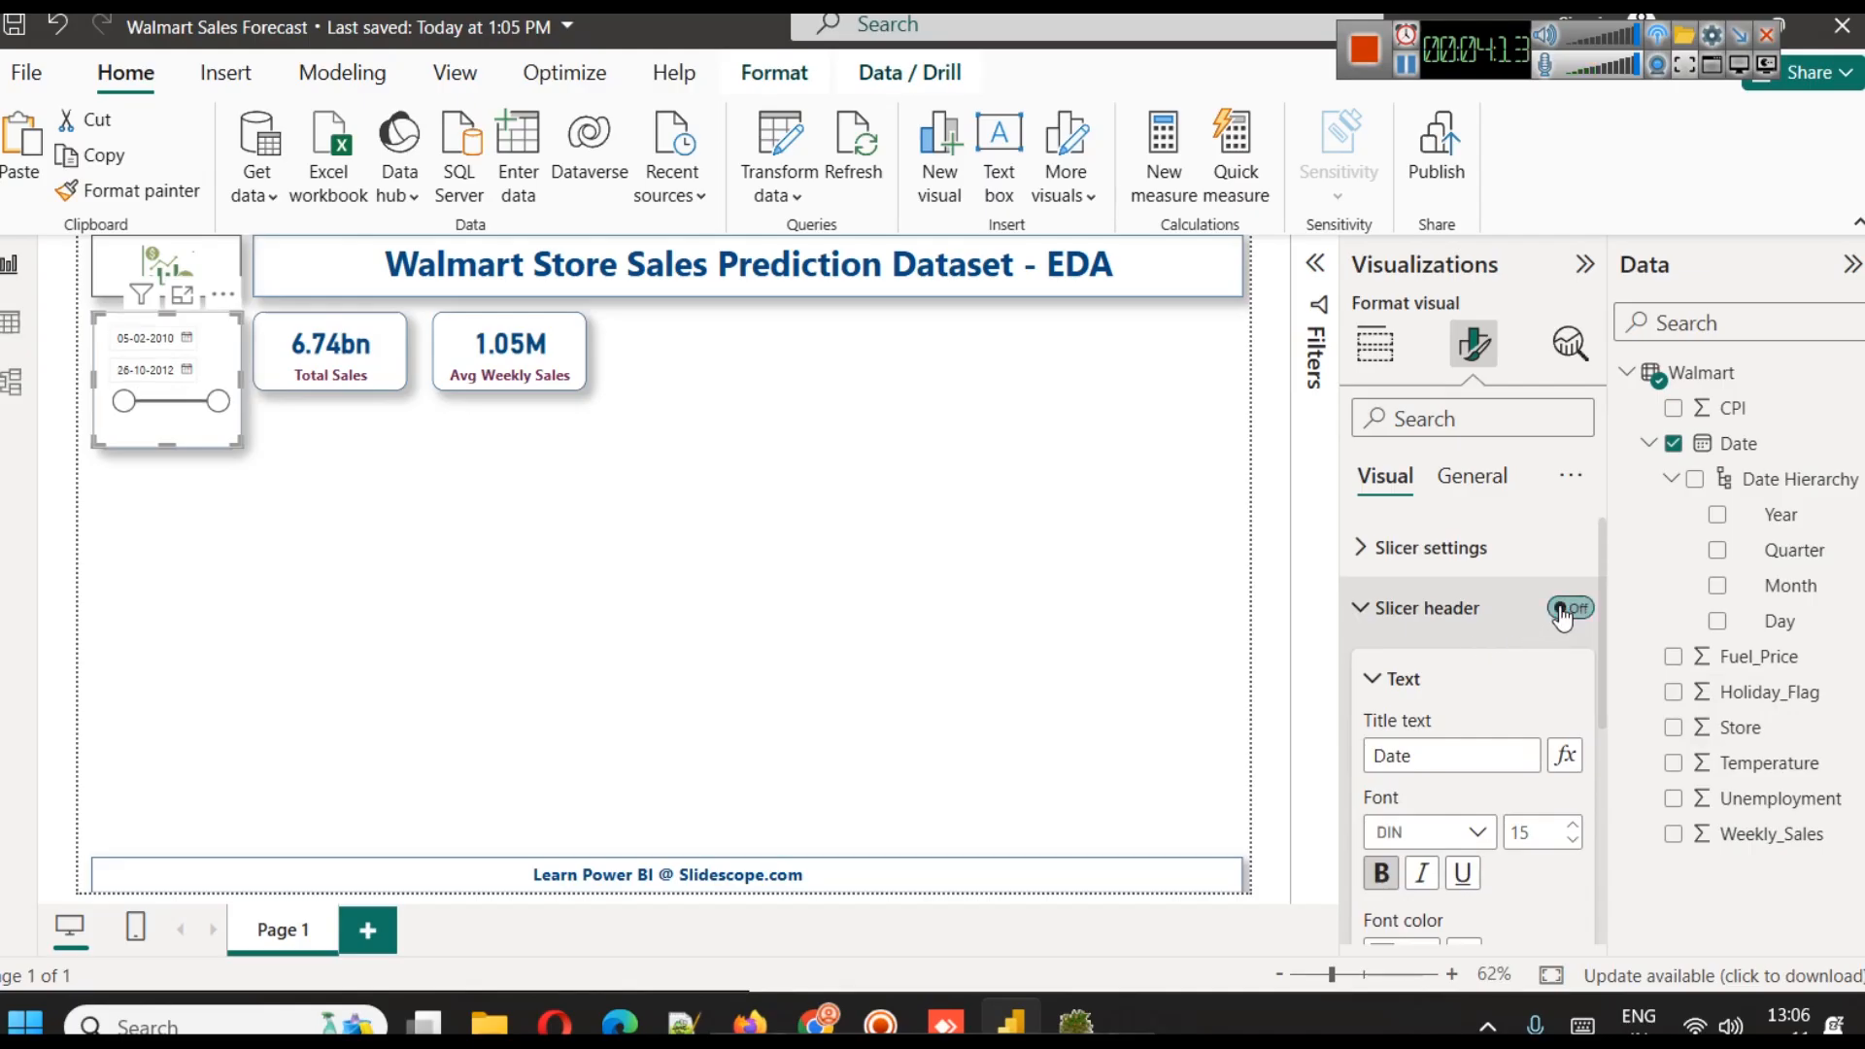
Turn on the date slicer's title and set its text to Date Filter
left_click(1472, 475)
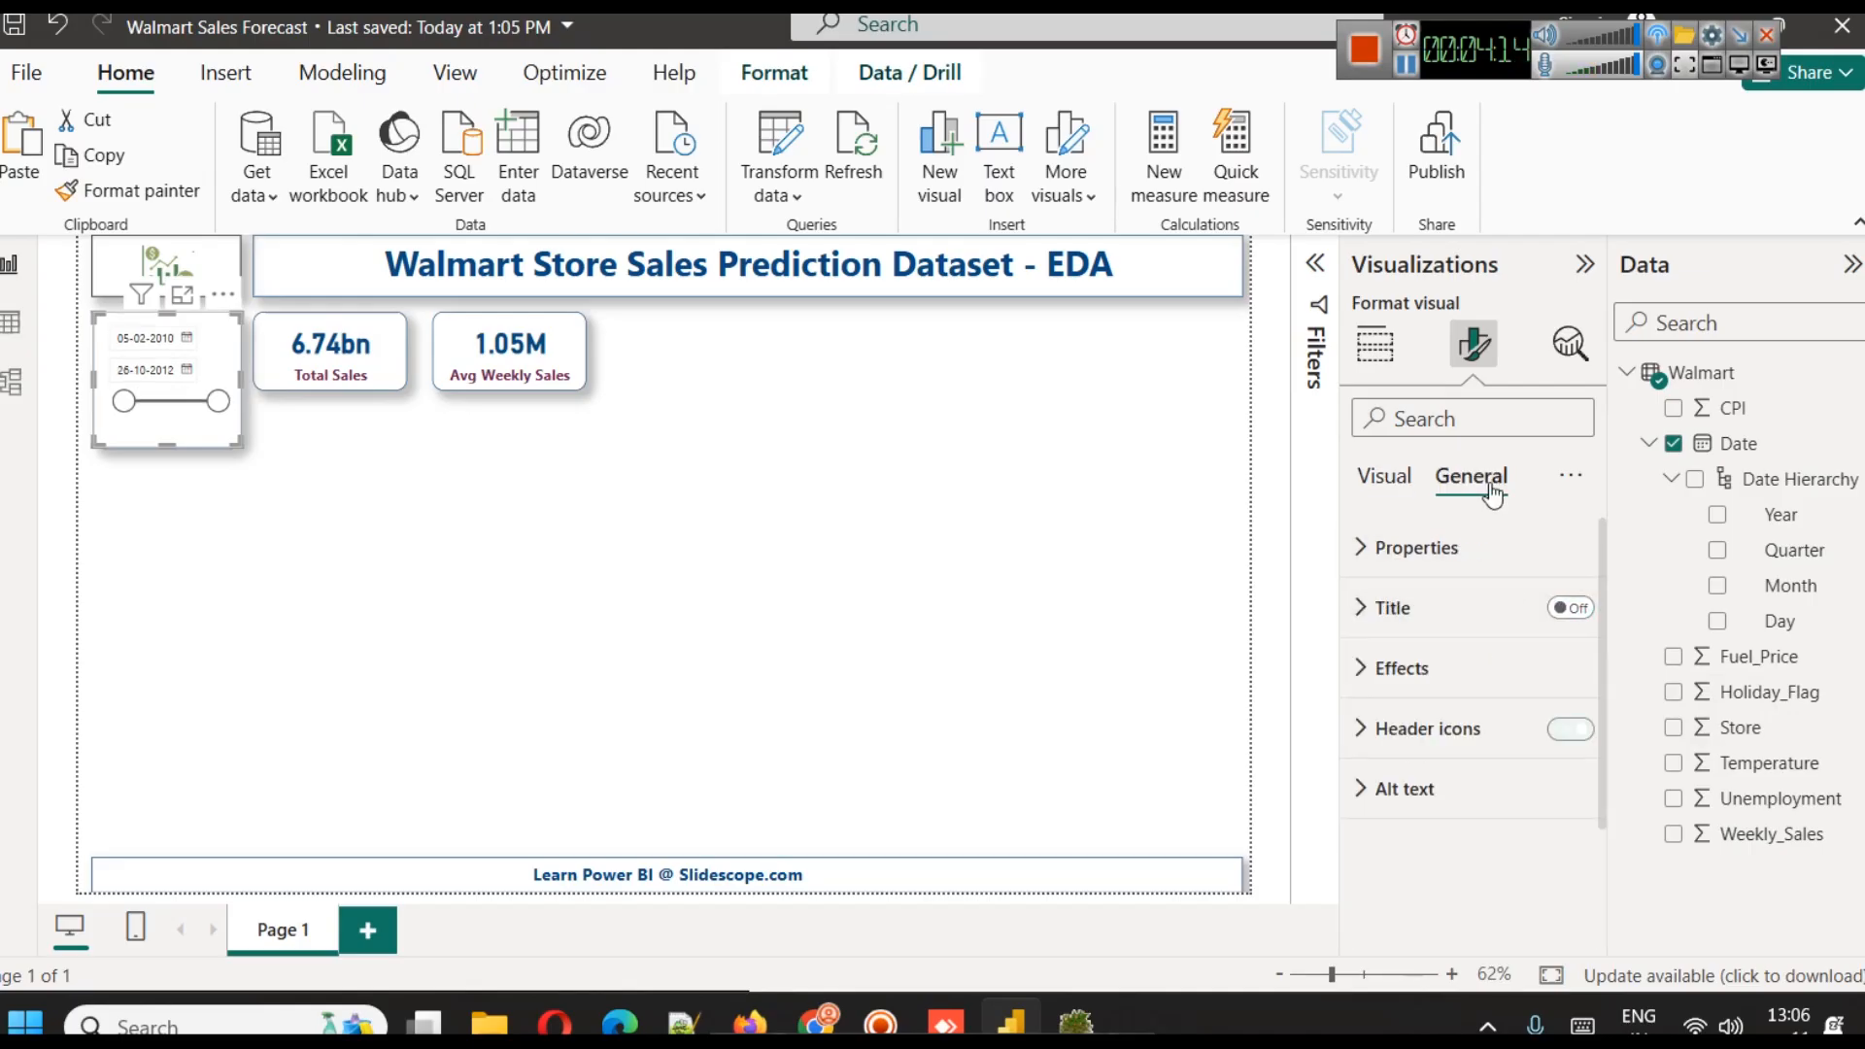
left_click(1570, 608)
left_click(1451, 612)
left_click(1424, 750)
type("Date Fi")
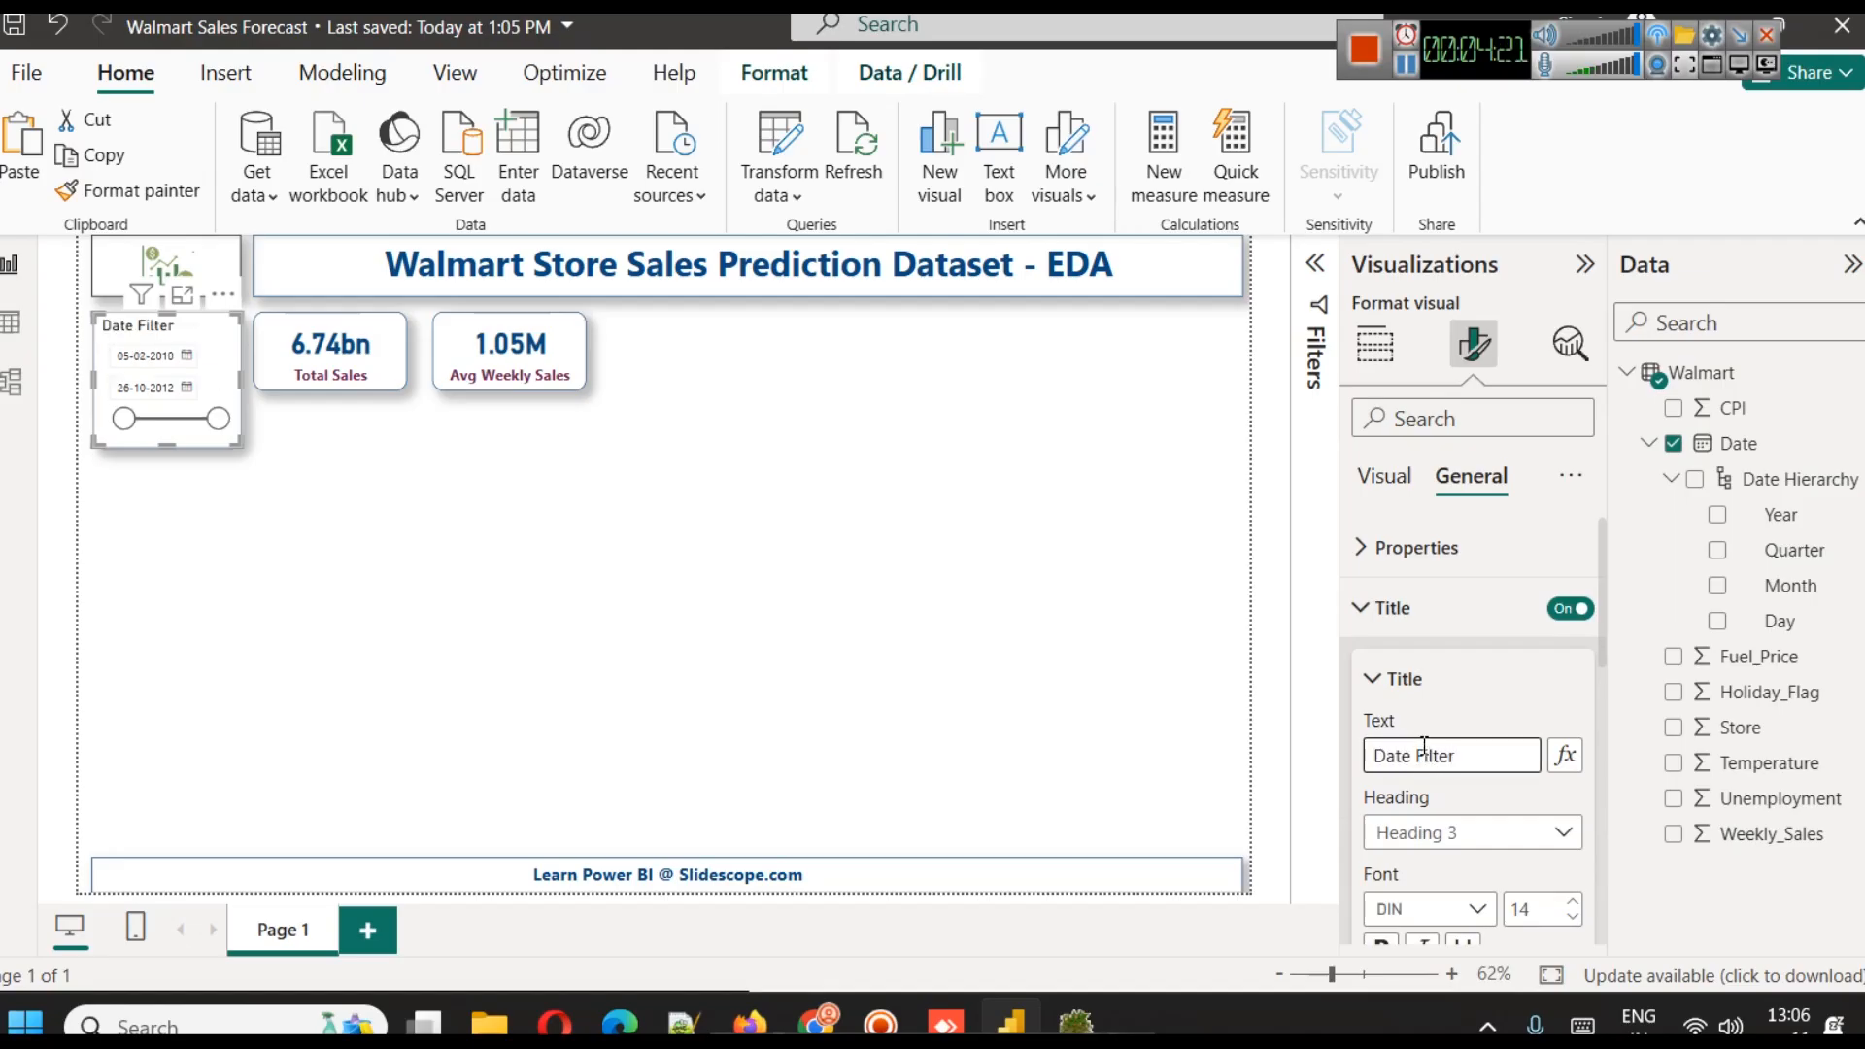
type("lter")
Format the slicer's Date Filter title in bold with the dark purple text color and center alignment
scroll(1541, 696, "down", 2)
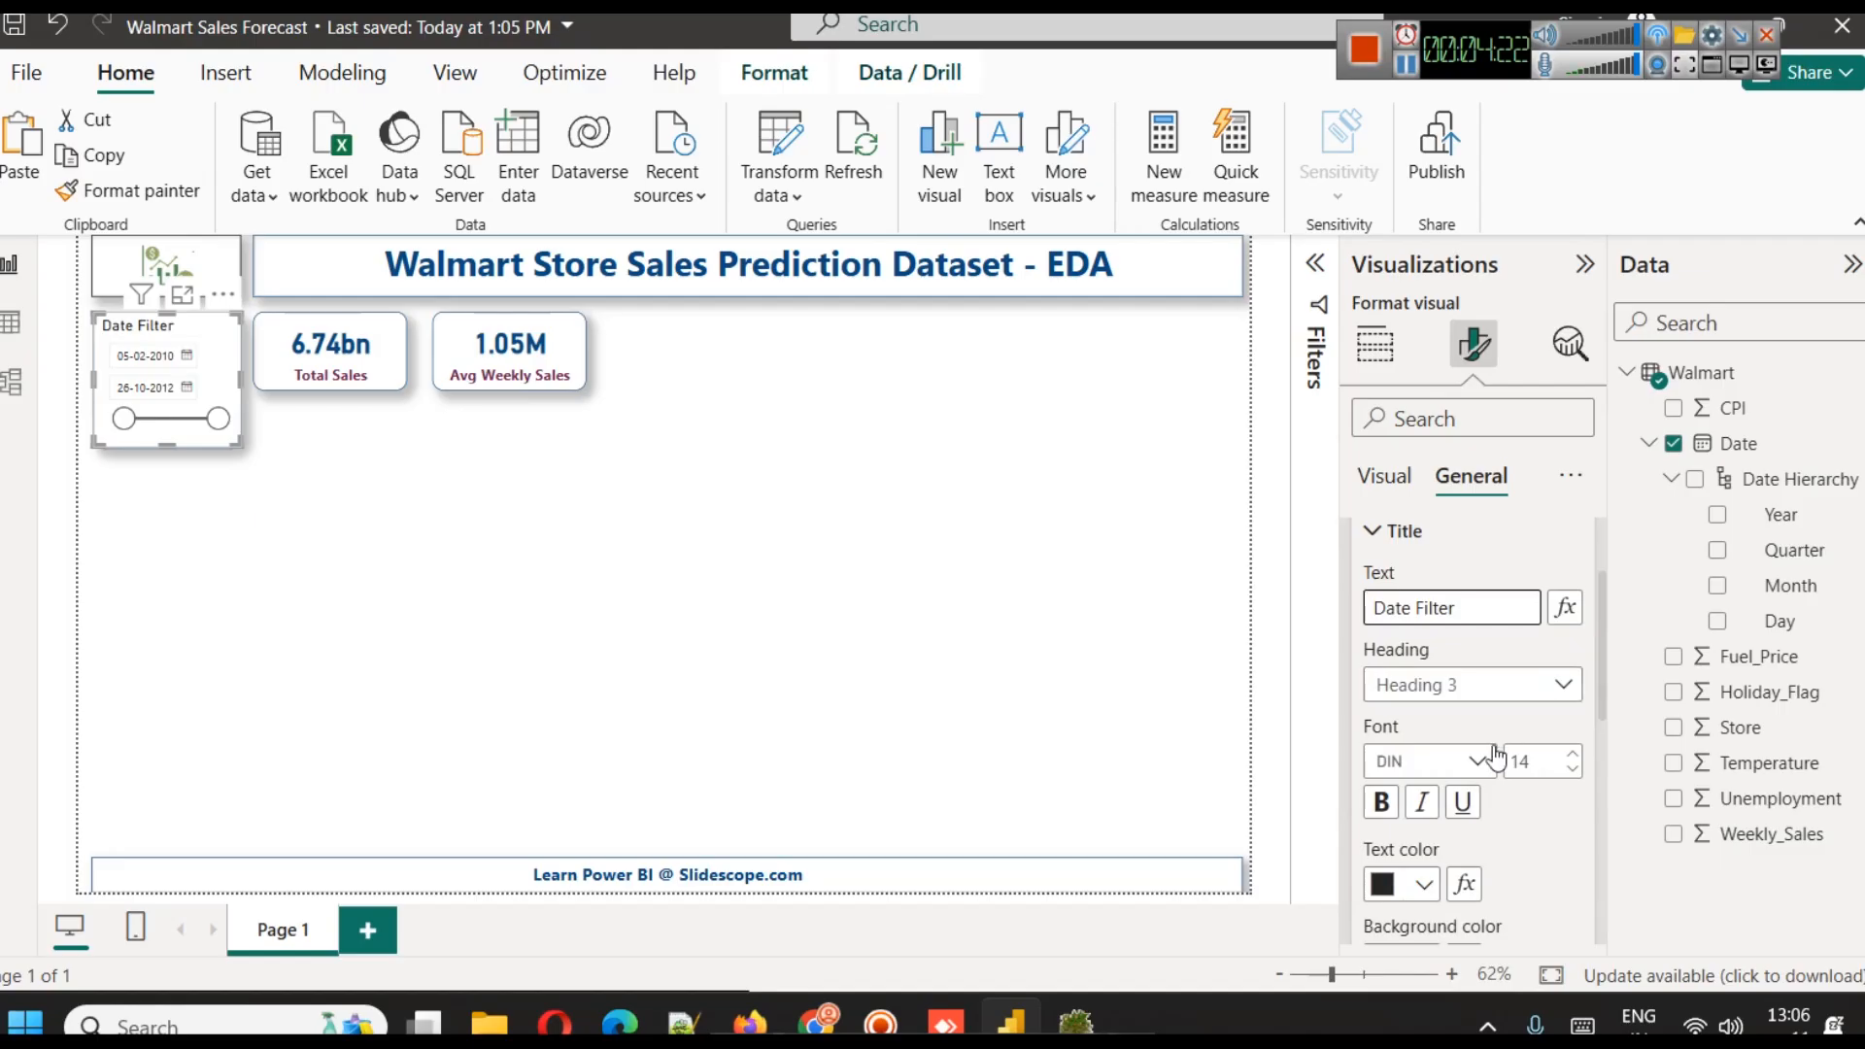
left_click(1424, 884)
left_click(1443, 755)
left_click(1380, 802)
scroll(1605, 767, "down", 3)
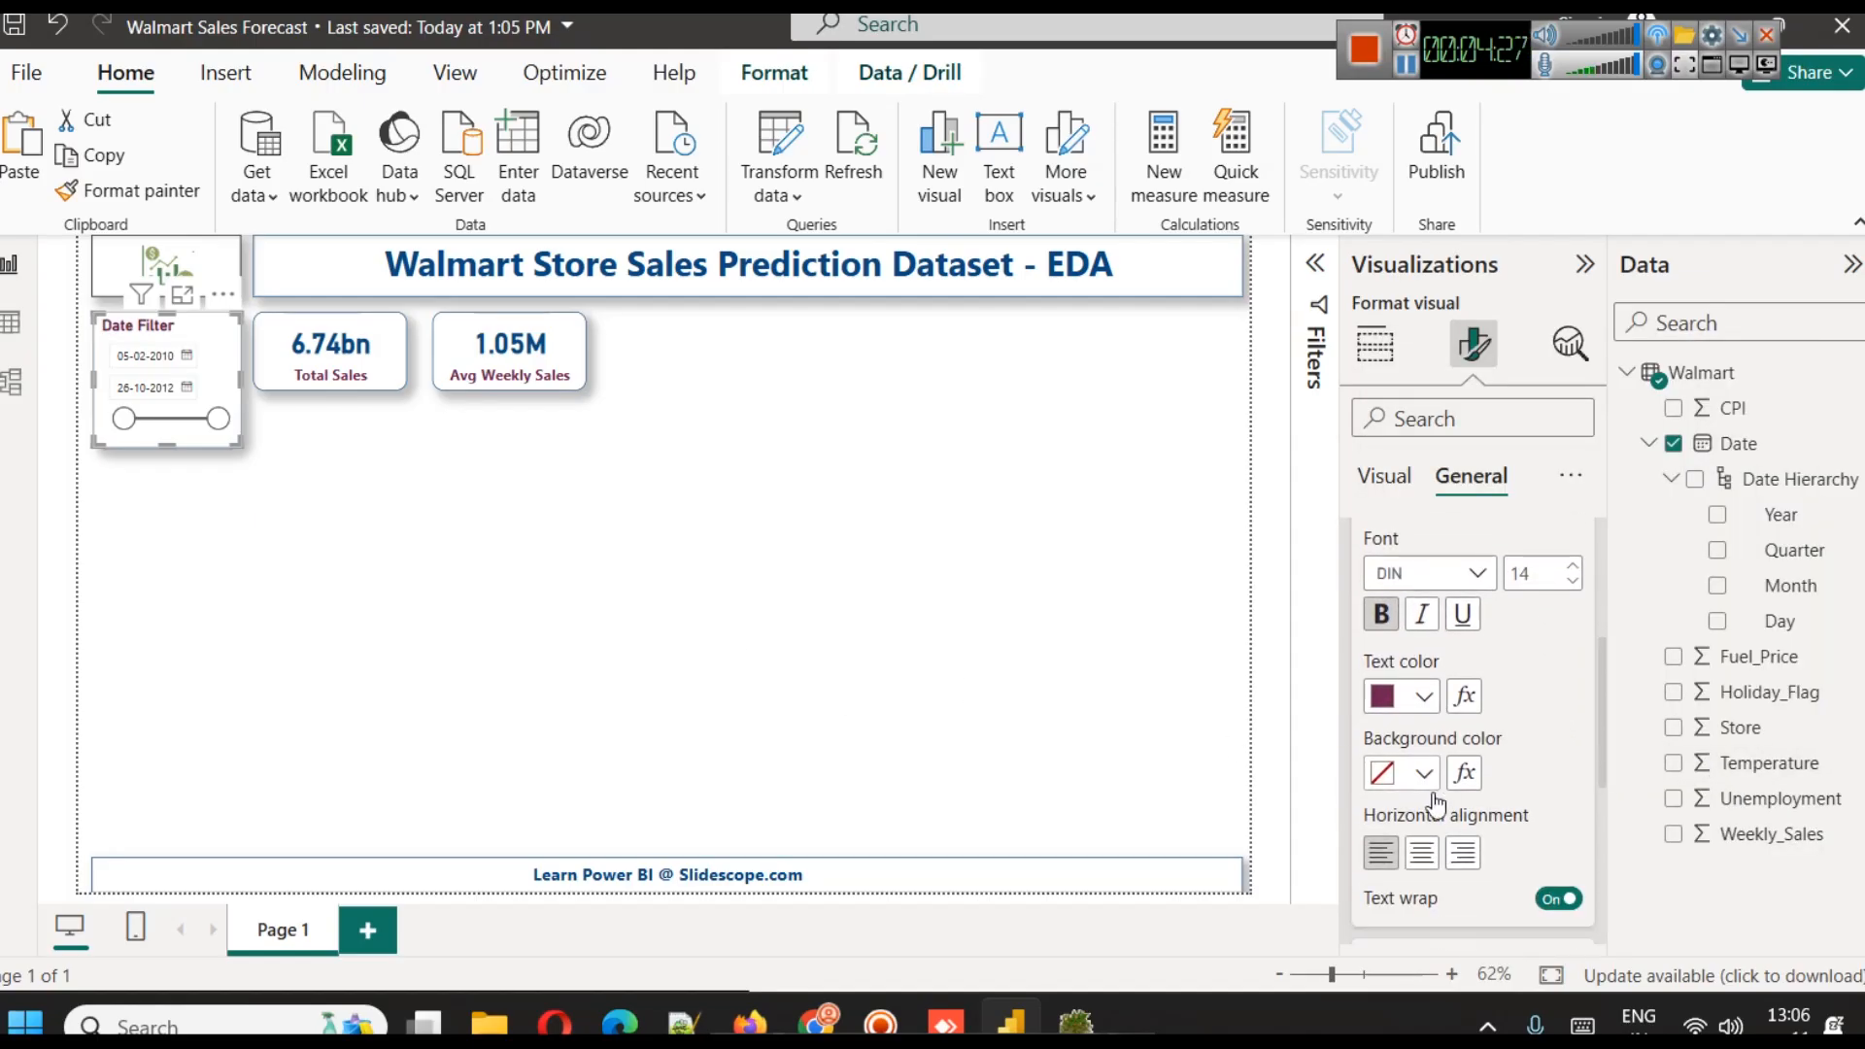
left_click(1421, 853)
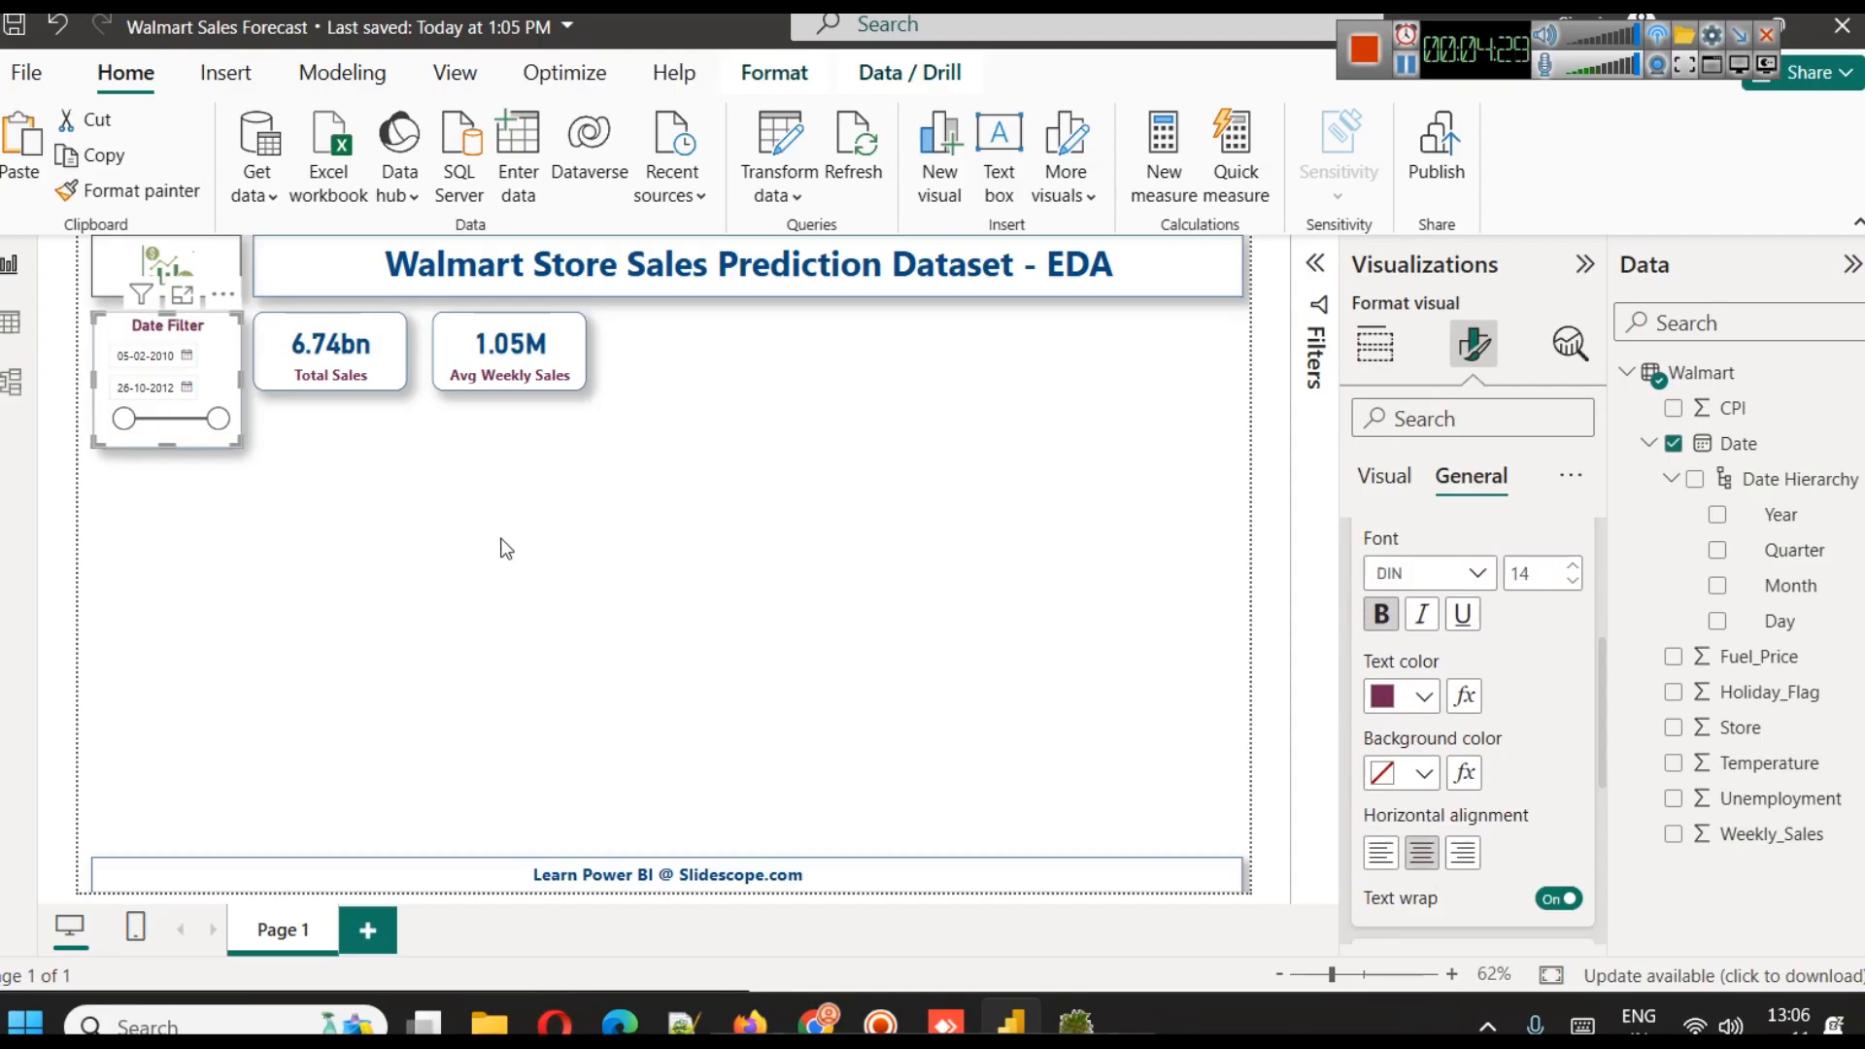
scroll(1383, 624, "up", 5)
left_click(1379, 604)
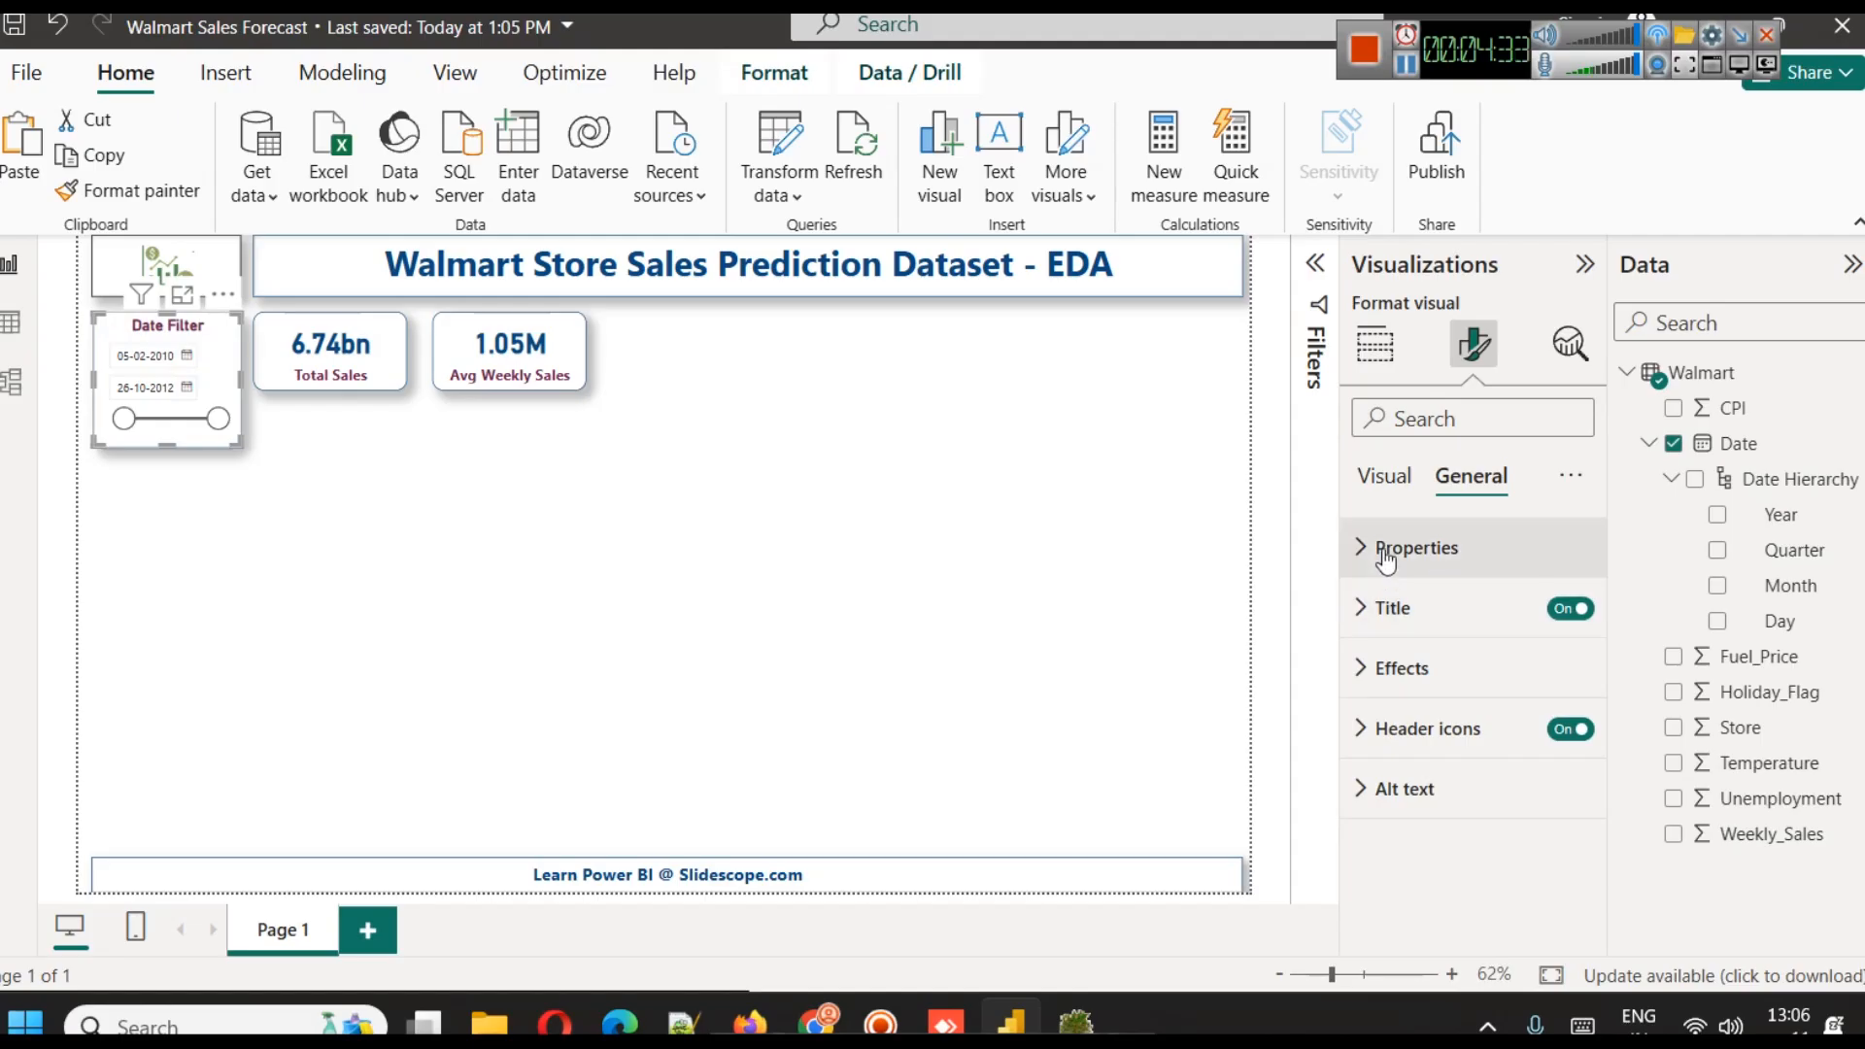
Set the date slicer's values to font size 12 and extend the slicer's lower edge slightly downward
left_click(1384, 476)
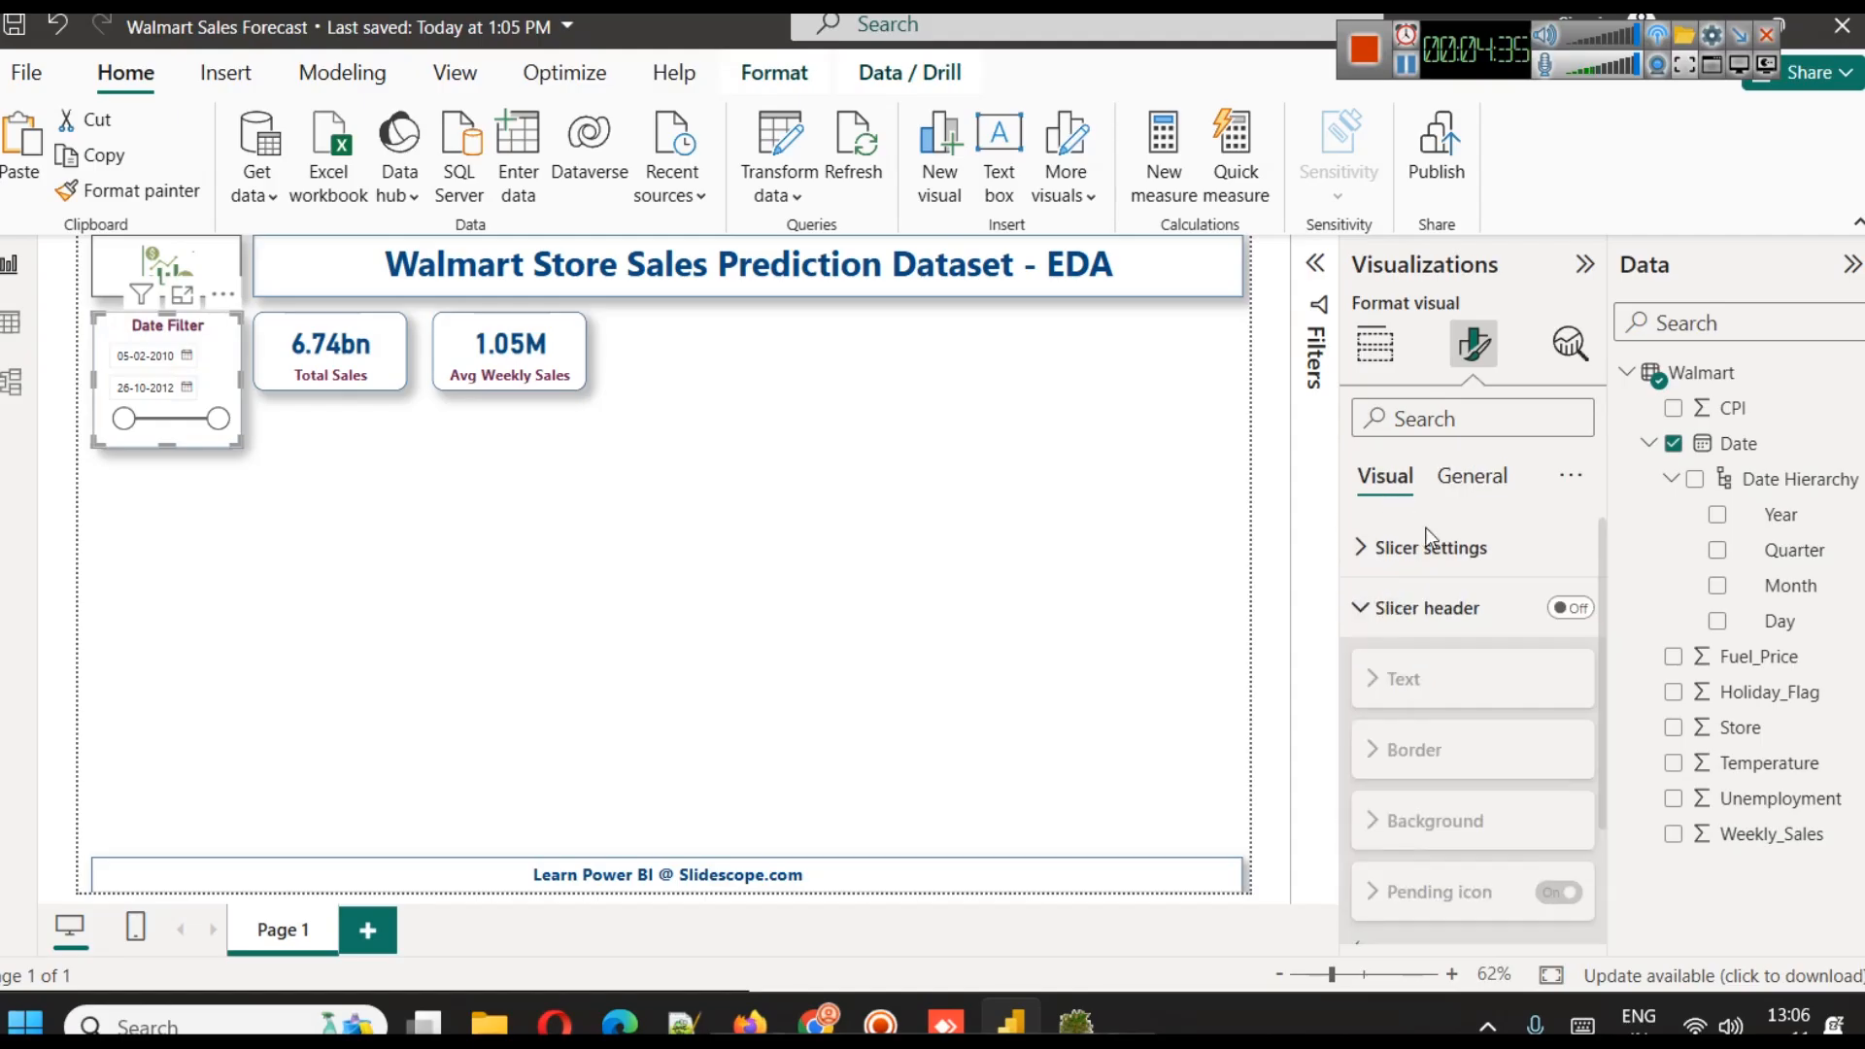
left_click(1428, 608)
left_click(1435, 668)
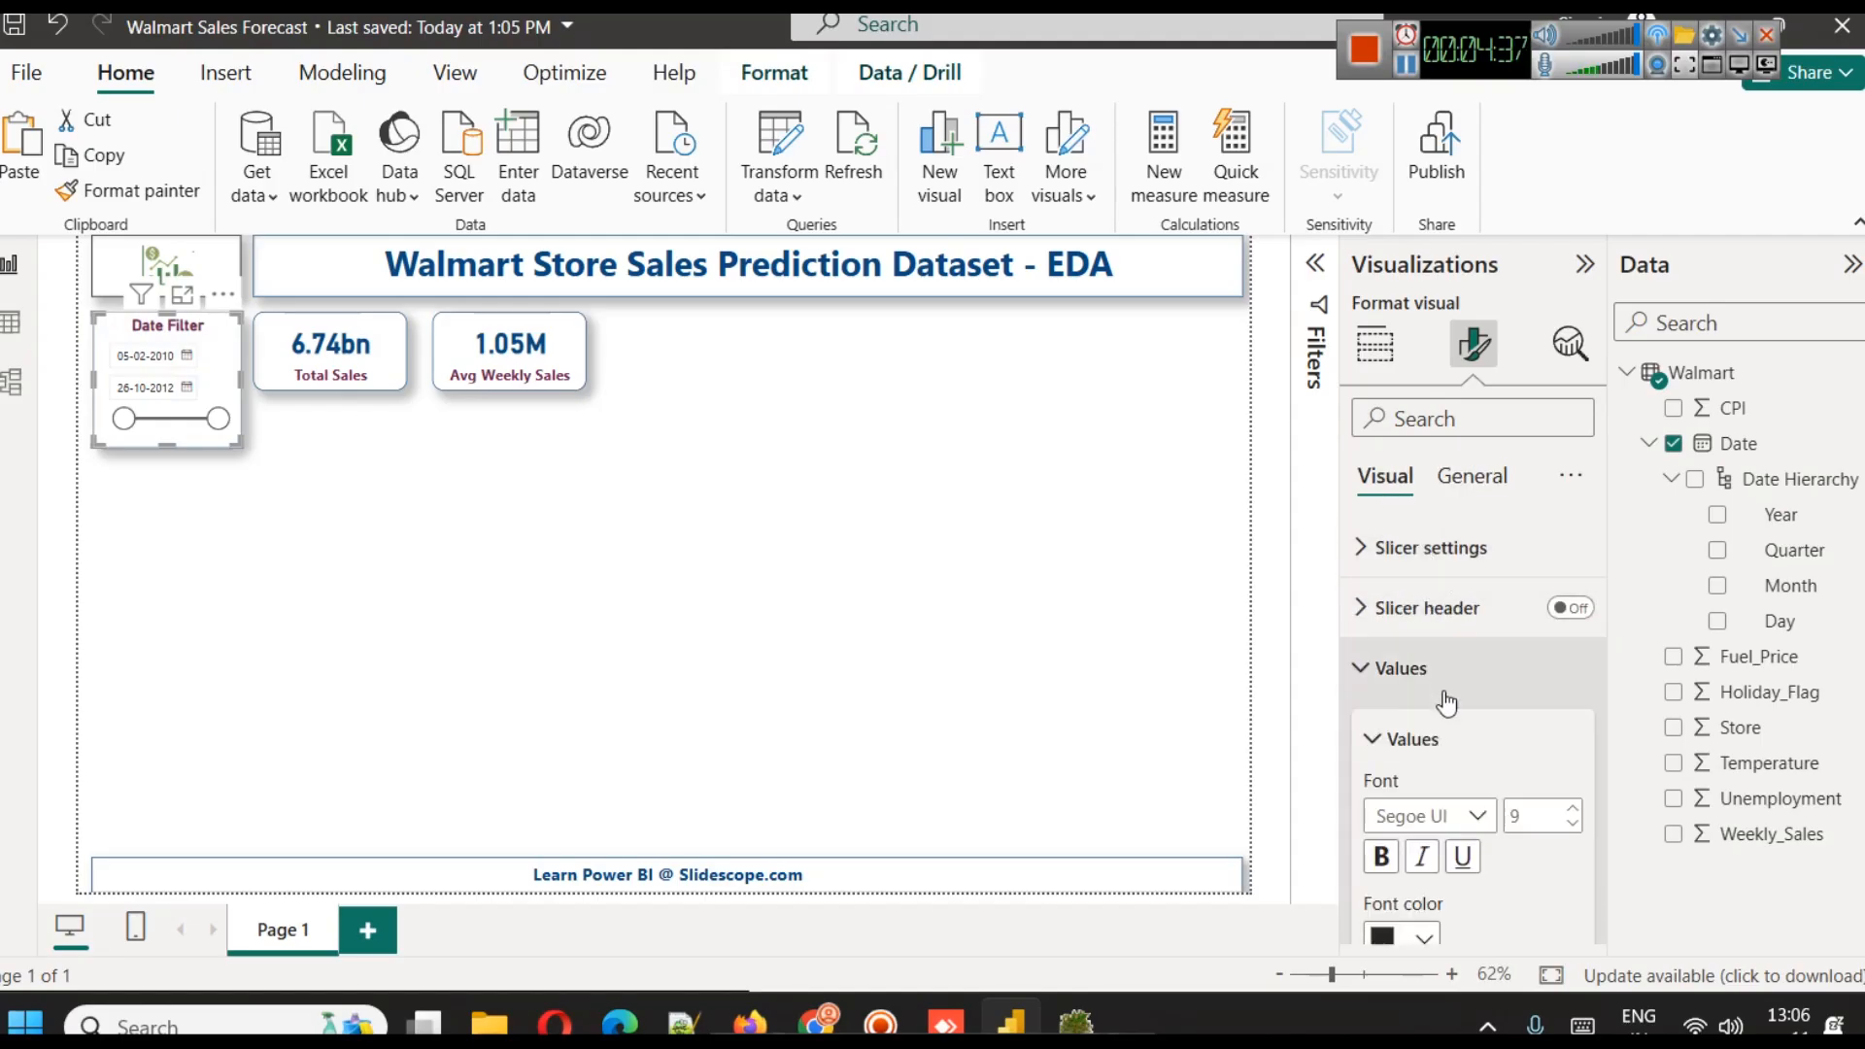
scroll(1498, 713, "down", 2)
left_click(1578, 665)
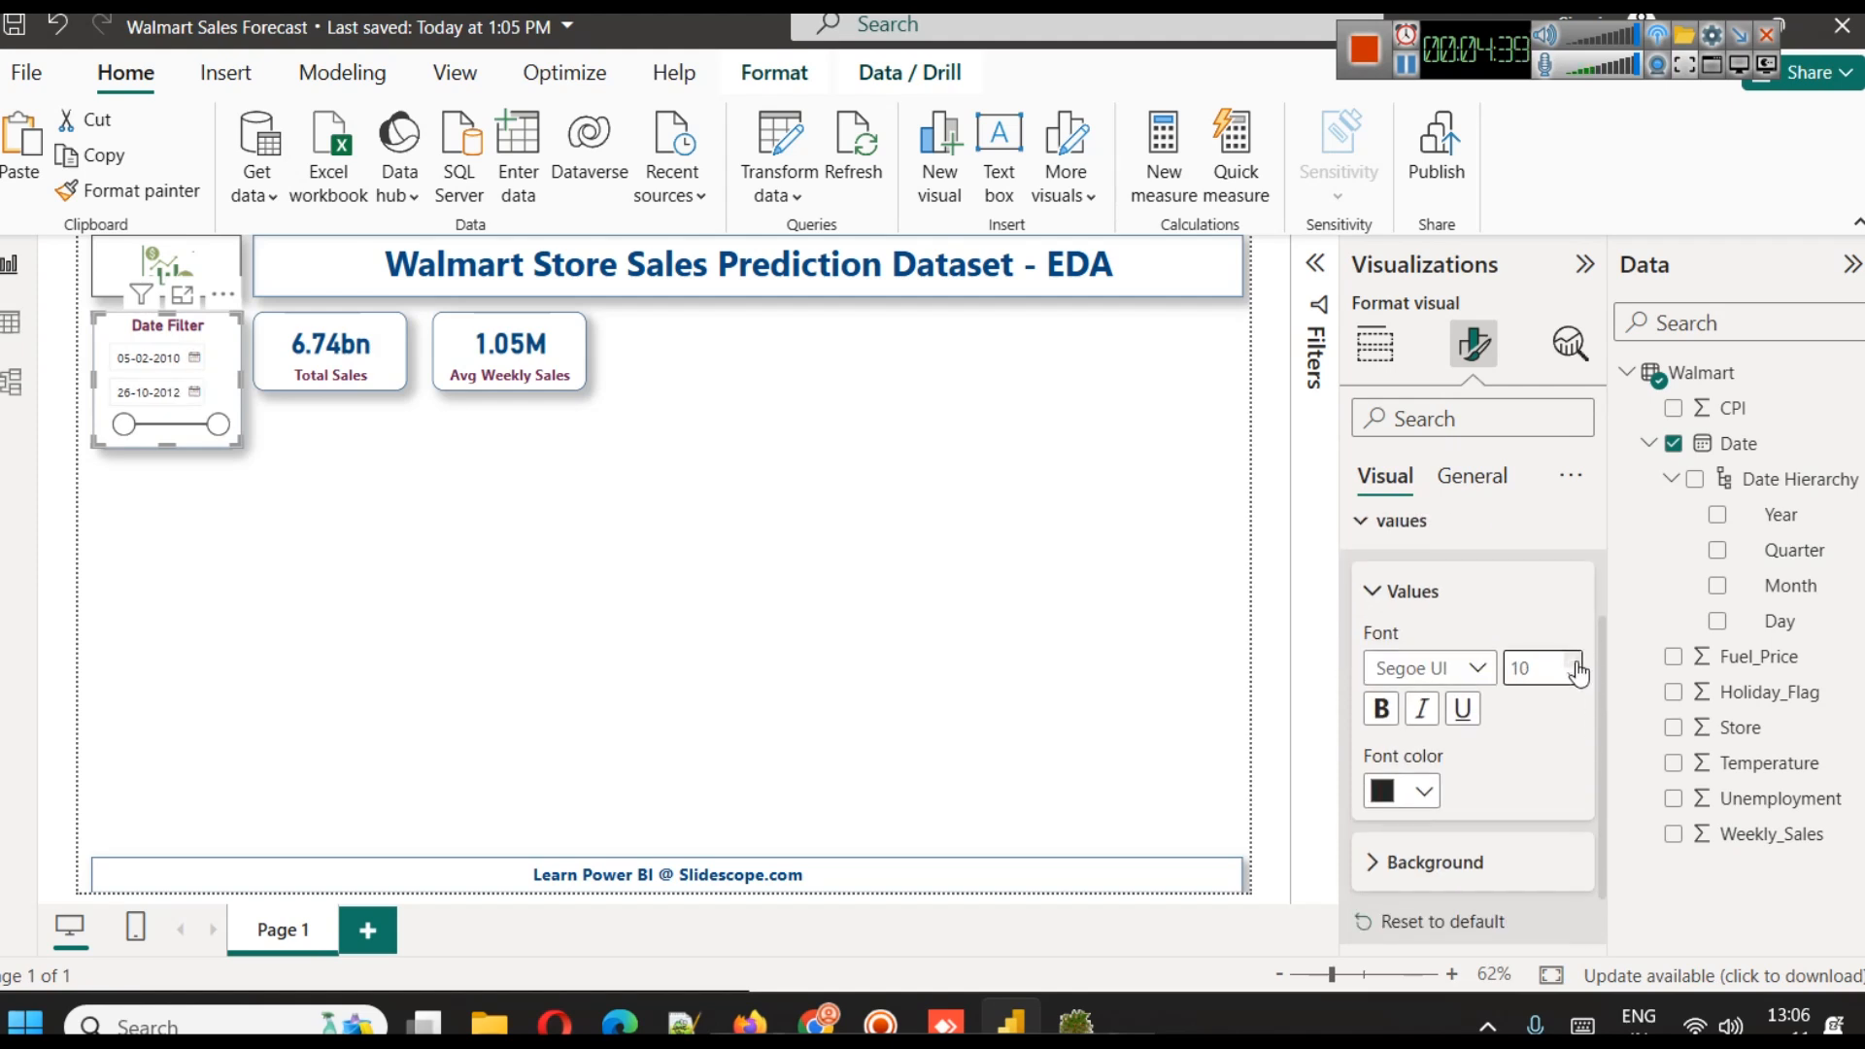
left_click(1578, 665)
left_click(1577, 664)
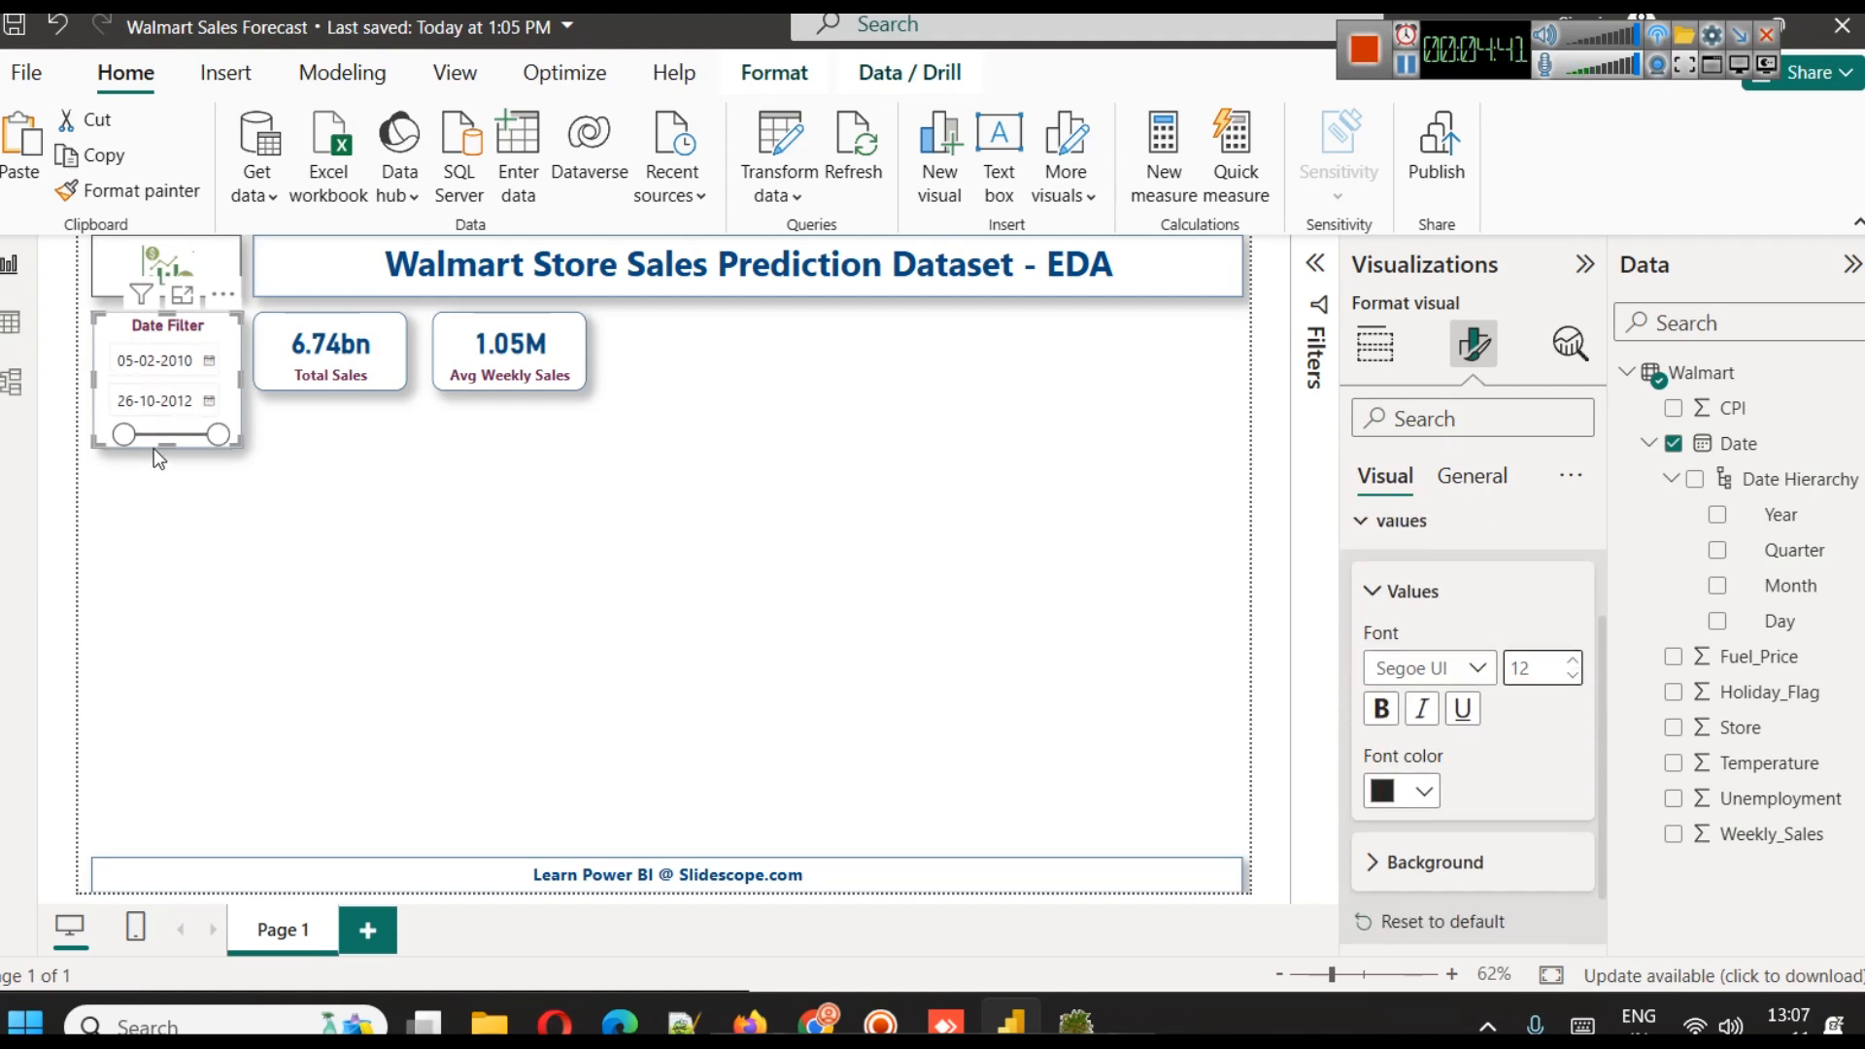
left_click_drag(167, 447, 167, 468)
left_click(362, 489)
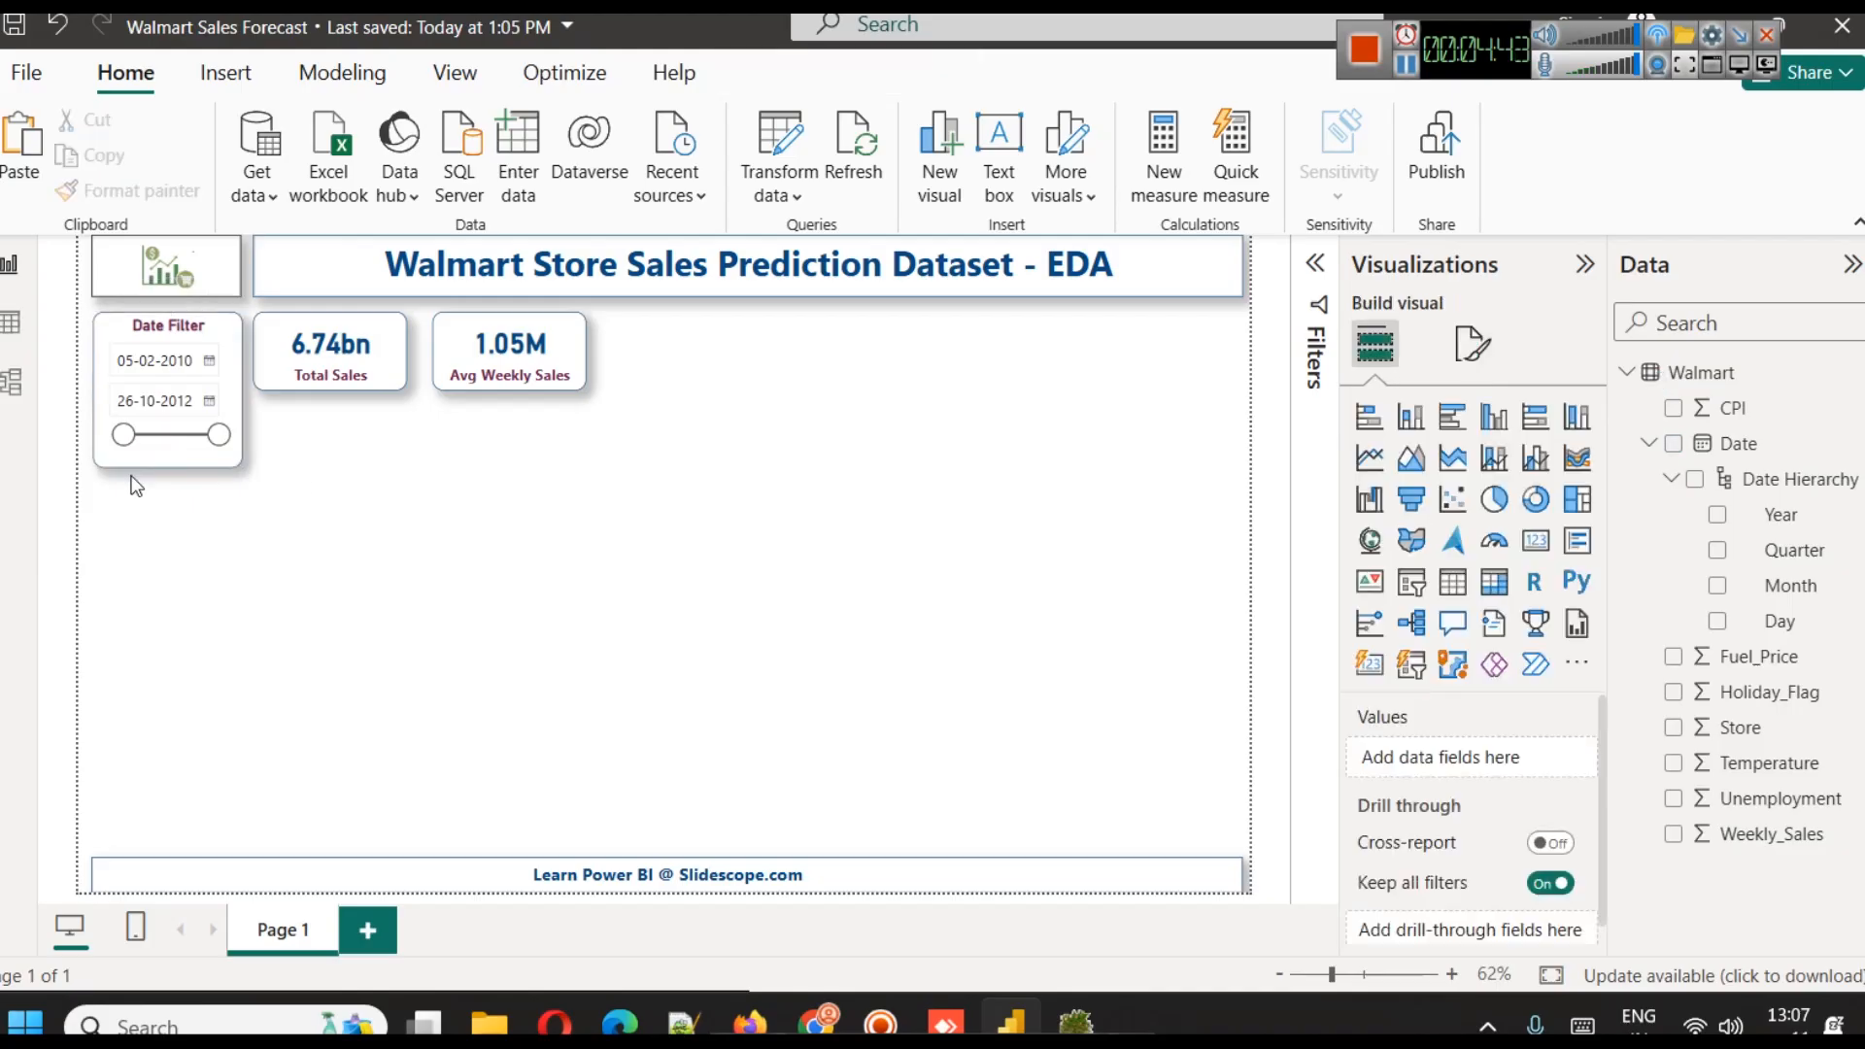
Make the date slicer's values bold with the dark blue font color
left_click(223, 377)
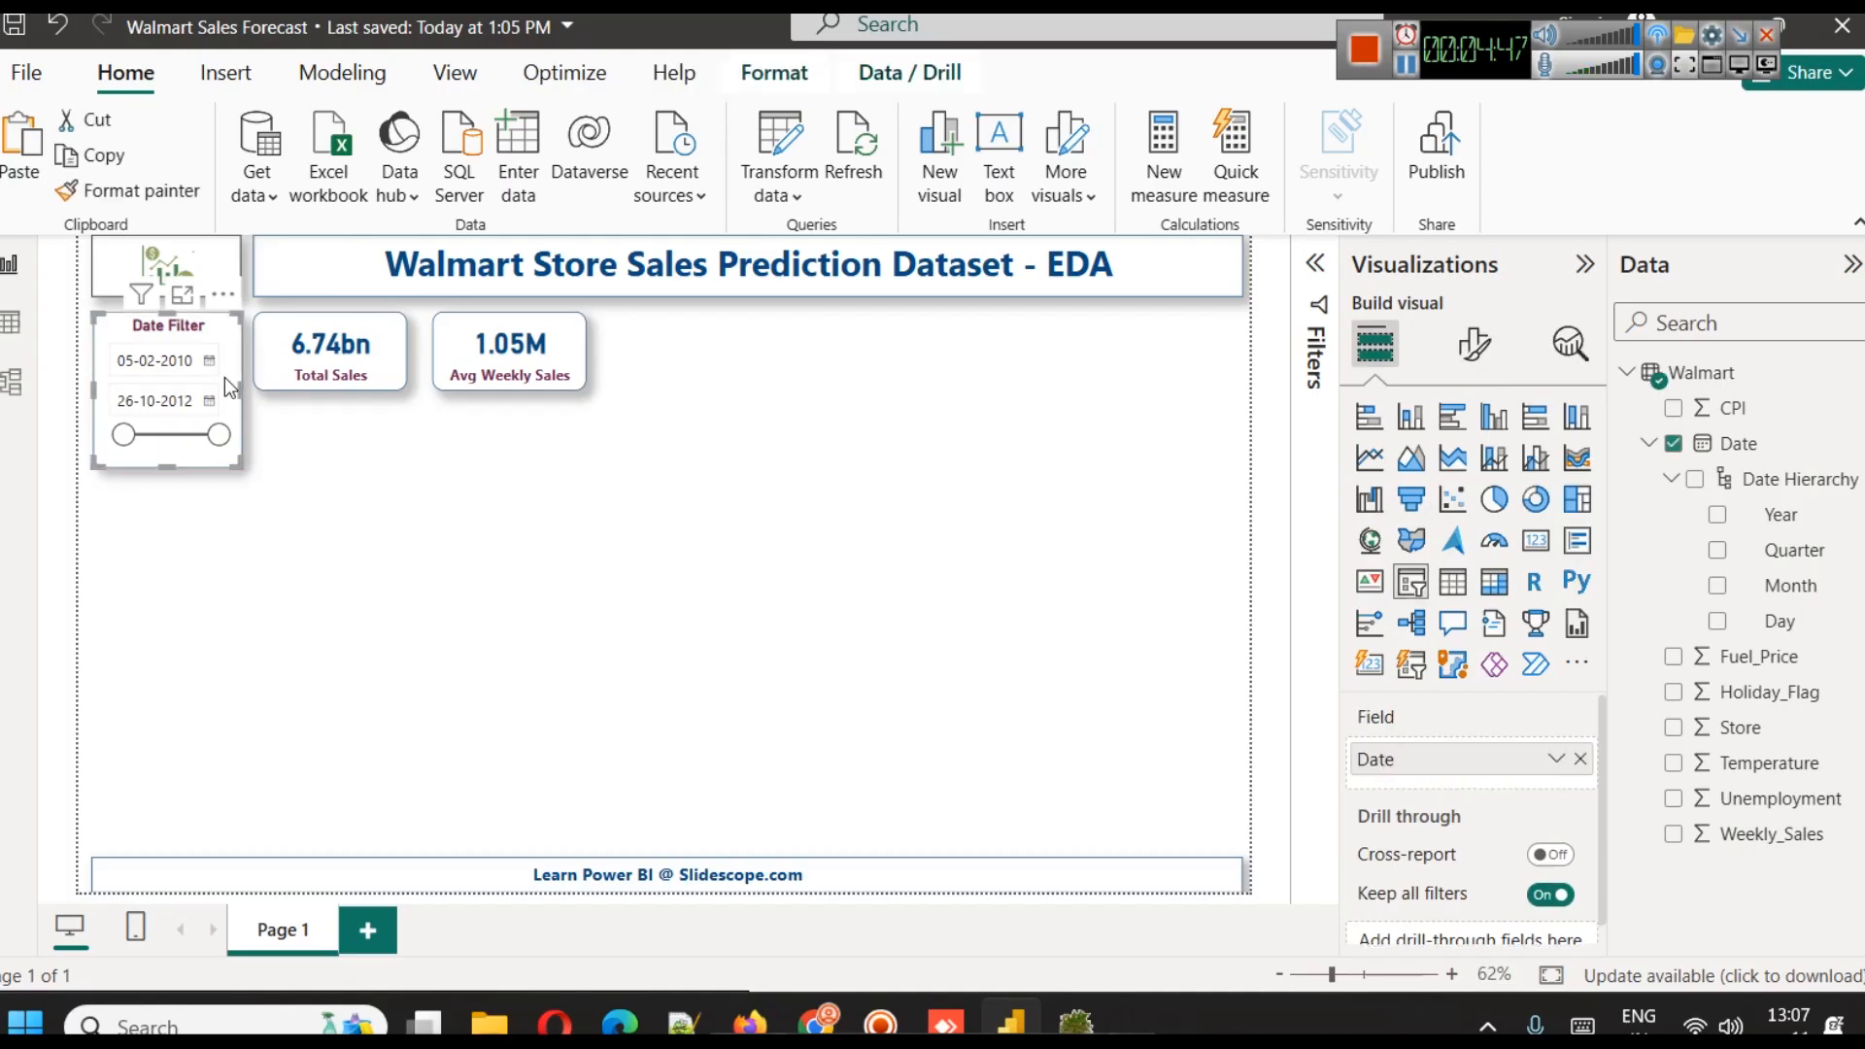
left_click(1474, 343)
left_click(1389, 663)
scroll(1508, 733, "down", 2)
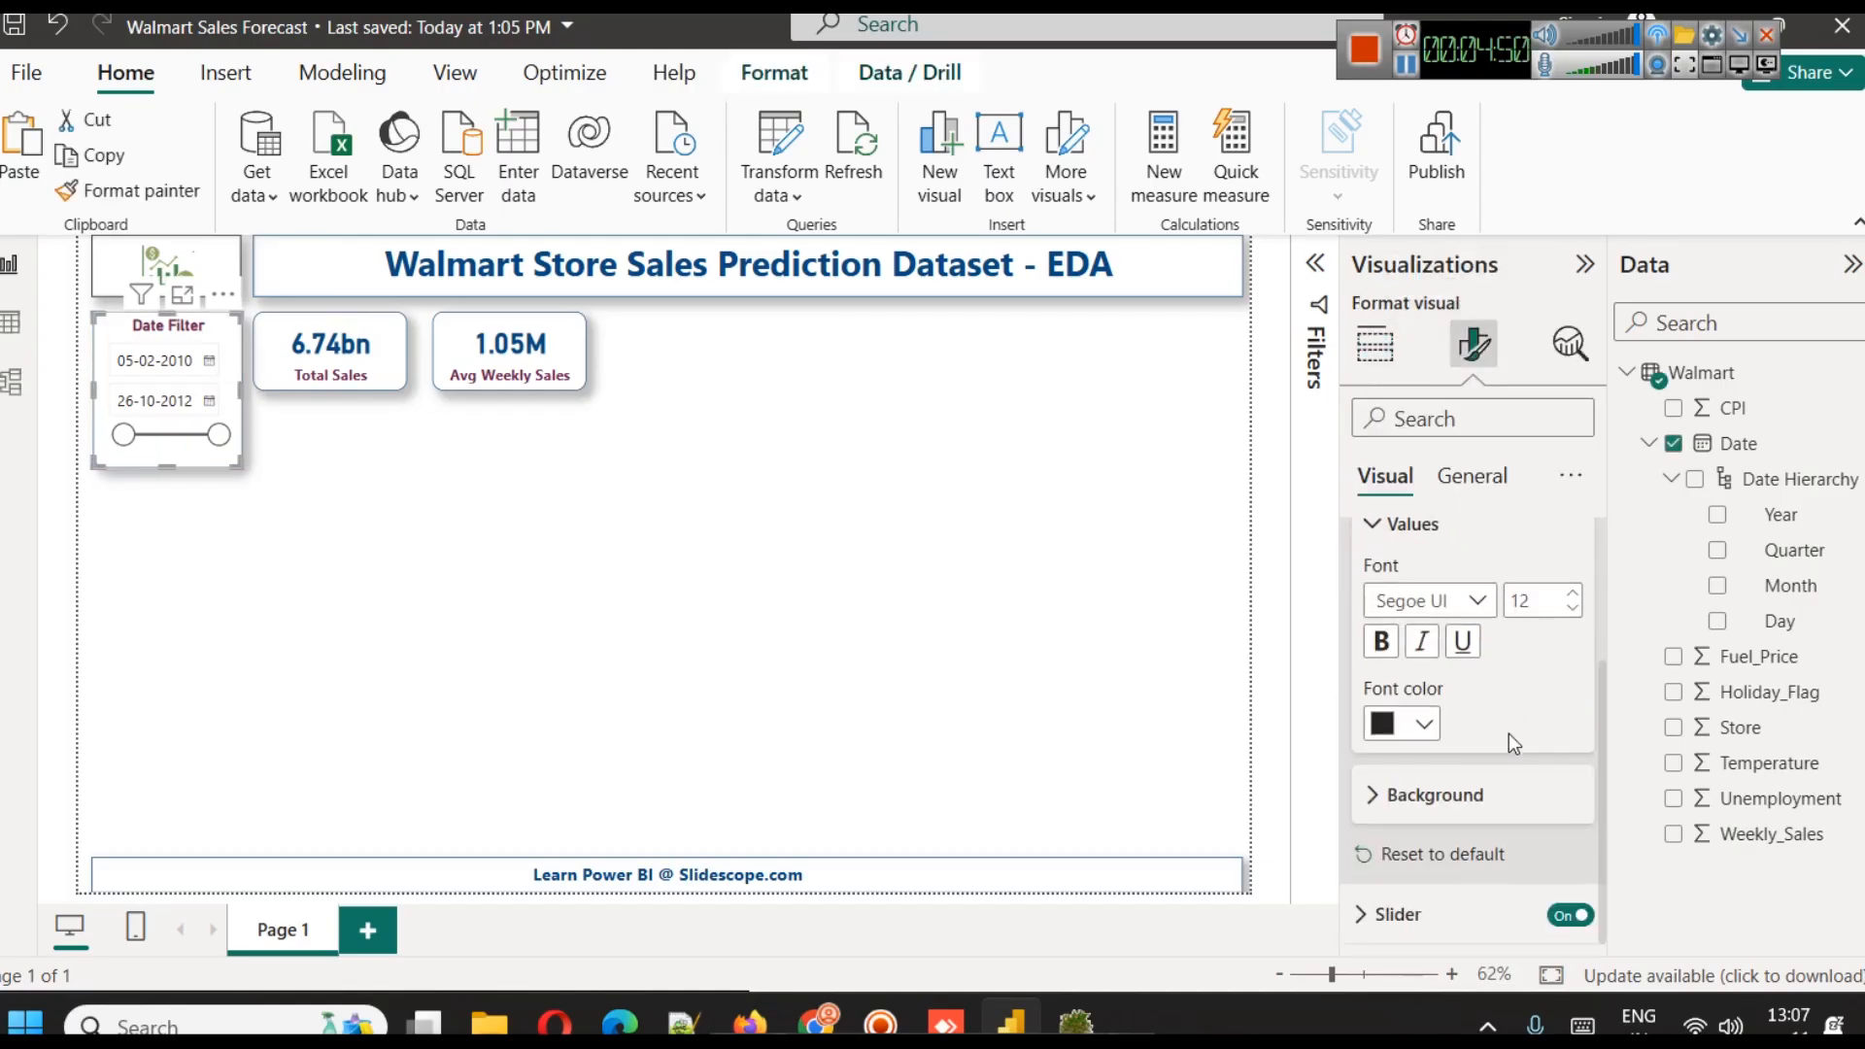
left_click(1422, 725)
left_click(1443, 595)
left_click(1387, 653)
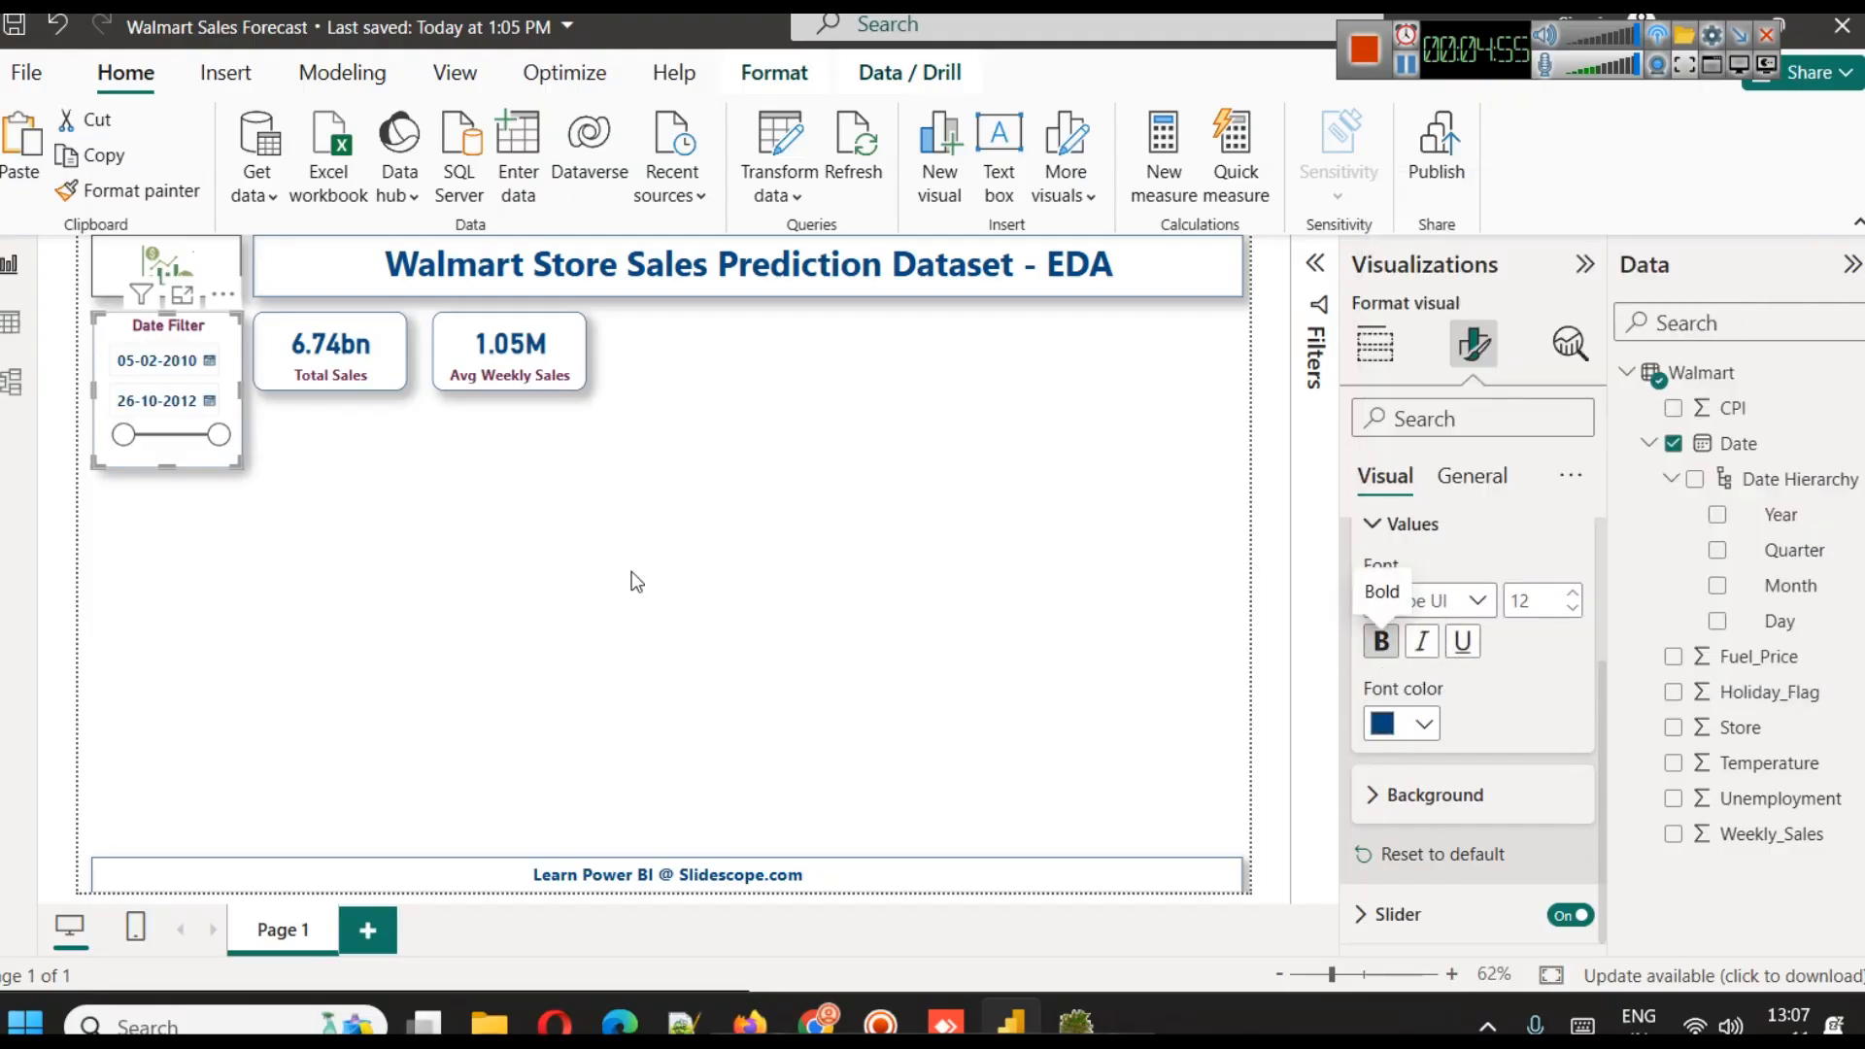
left_click(537, 564)
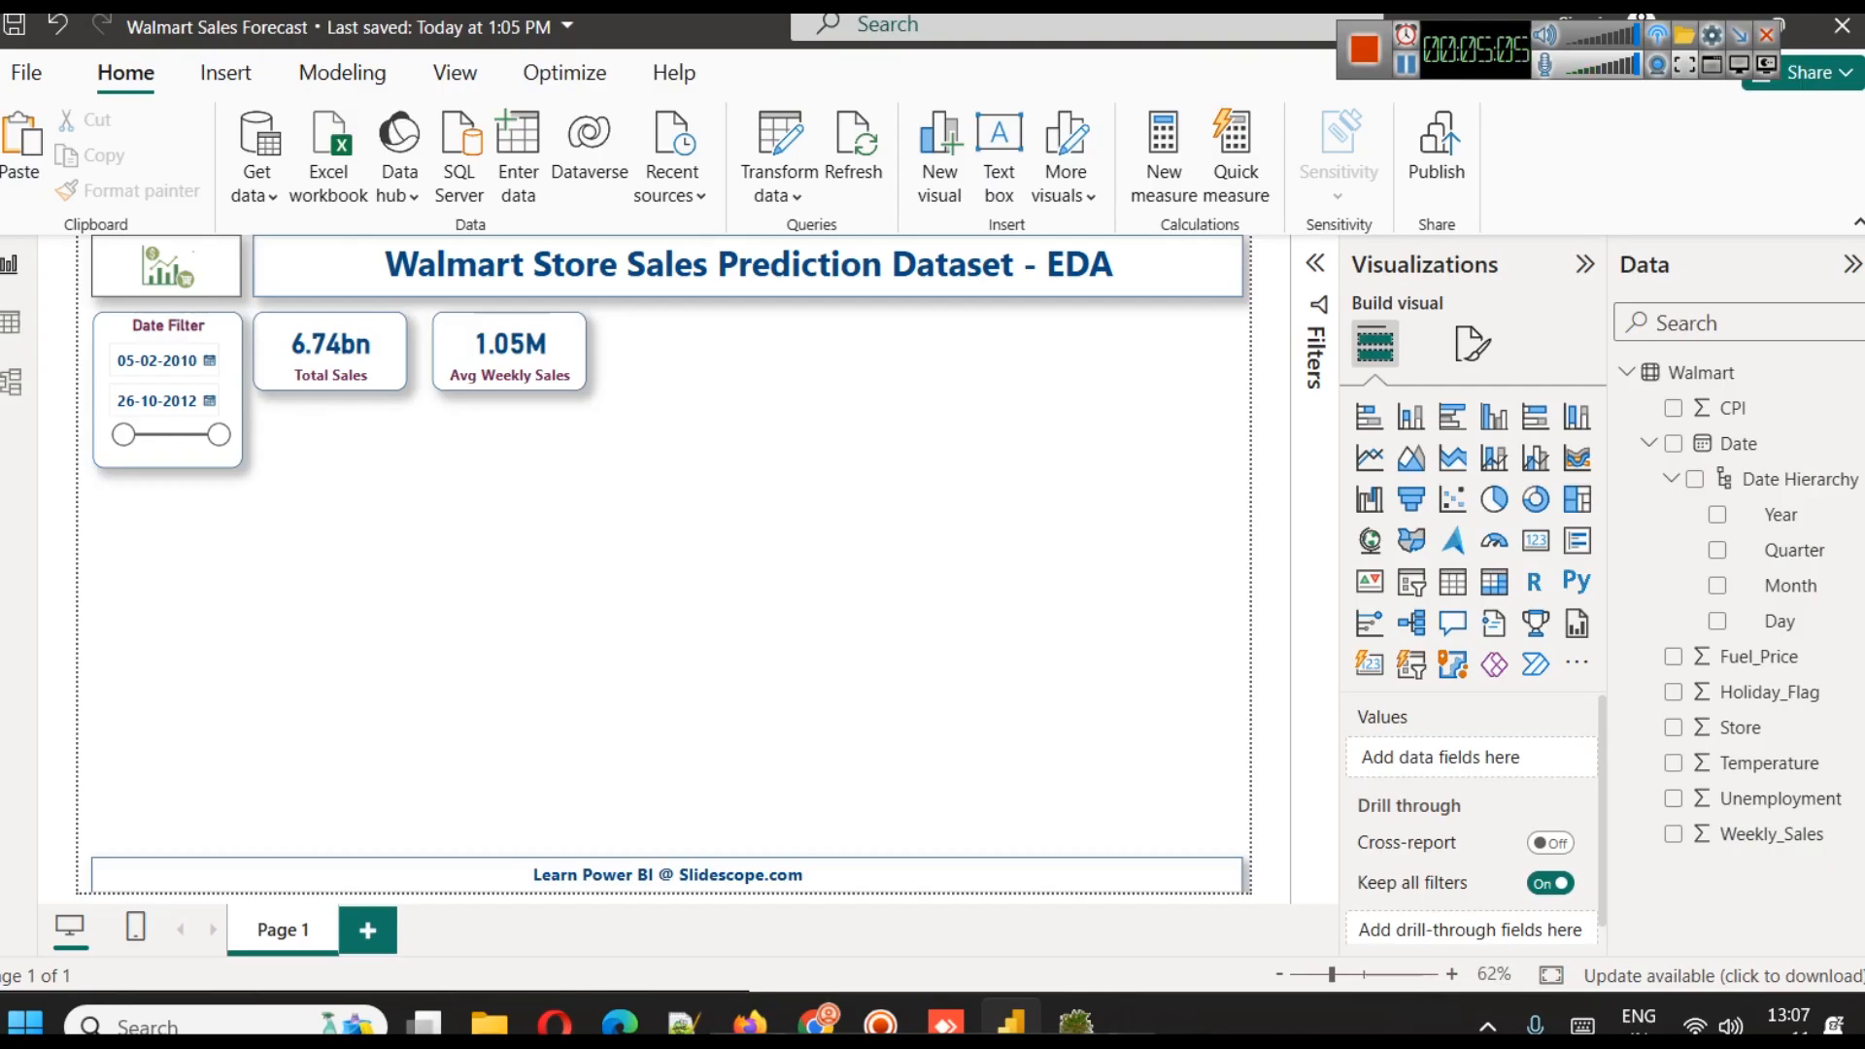
Add a calculated column to the Walmart table with the formula YearMonth = FORMAT([Date], "YYYY-MM")
left_click(1648, 444)
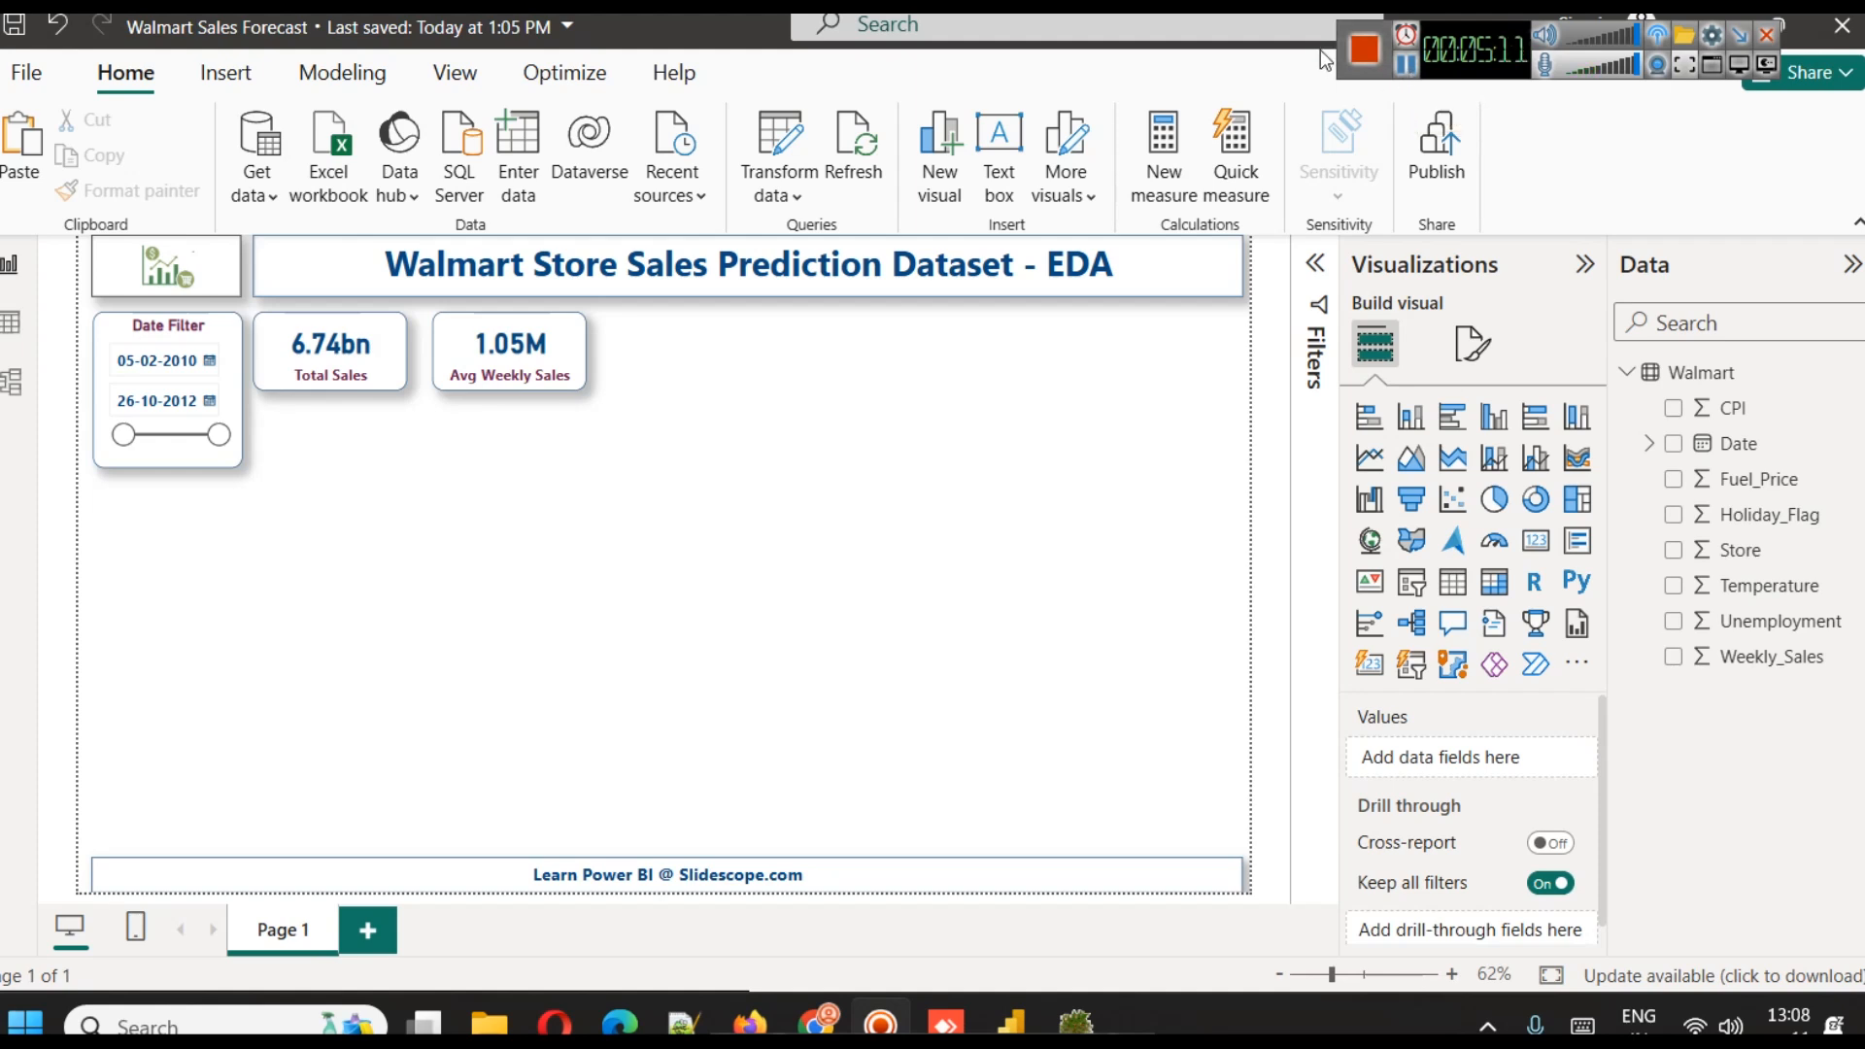
left_click(316, 87)
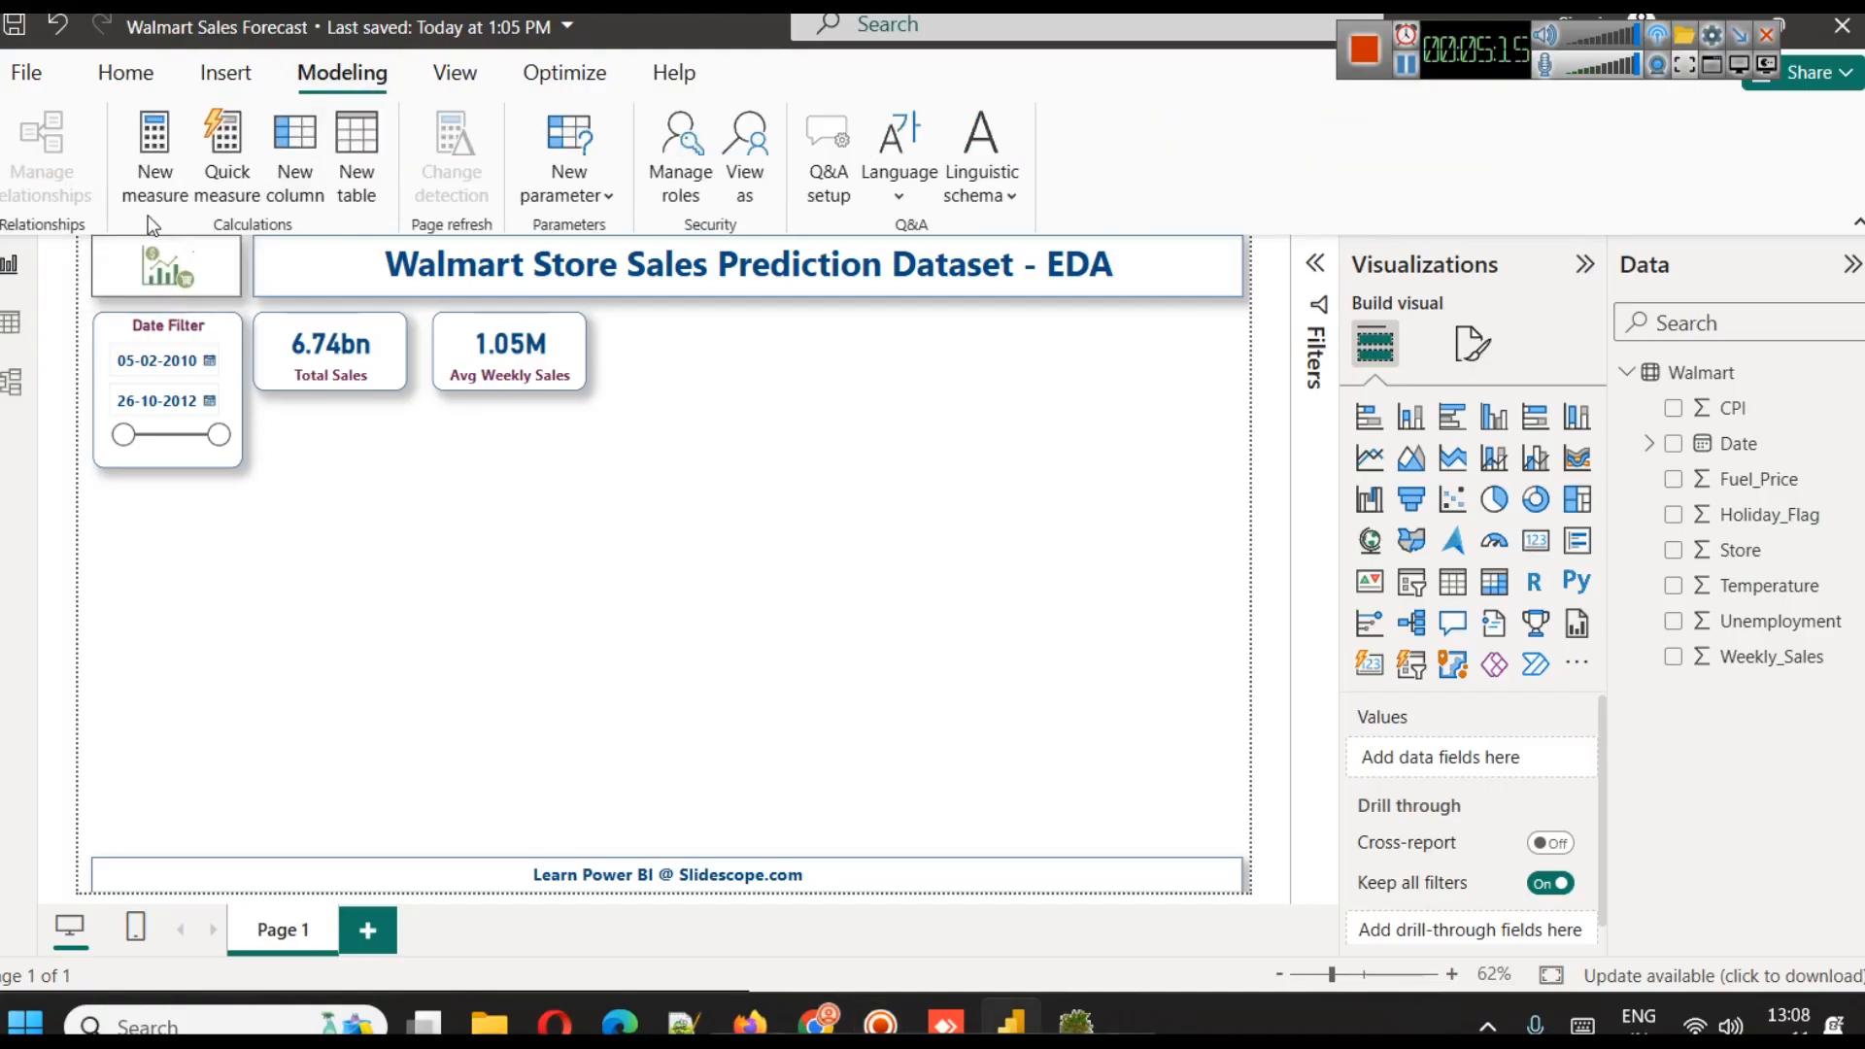
left_click(295, 182)
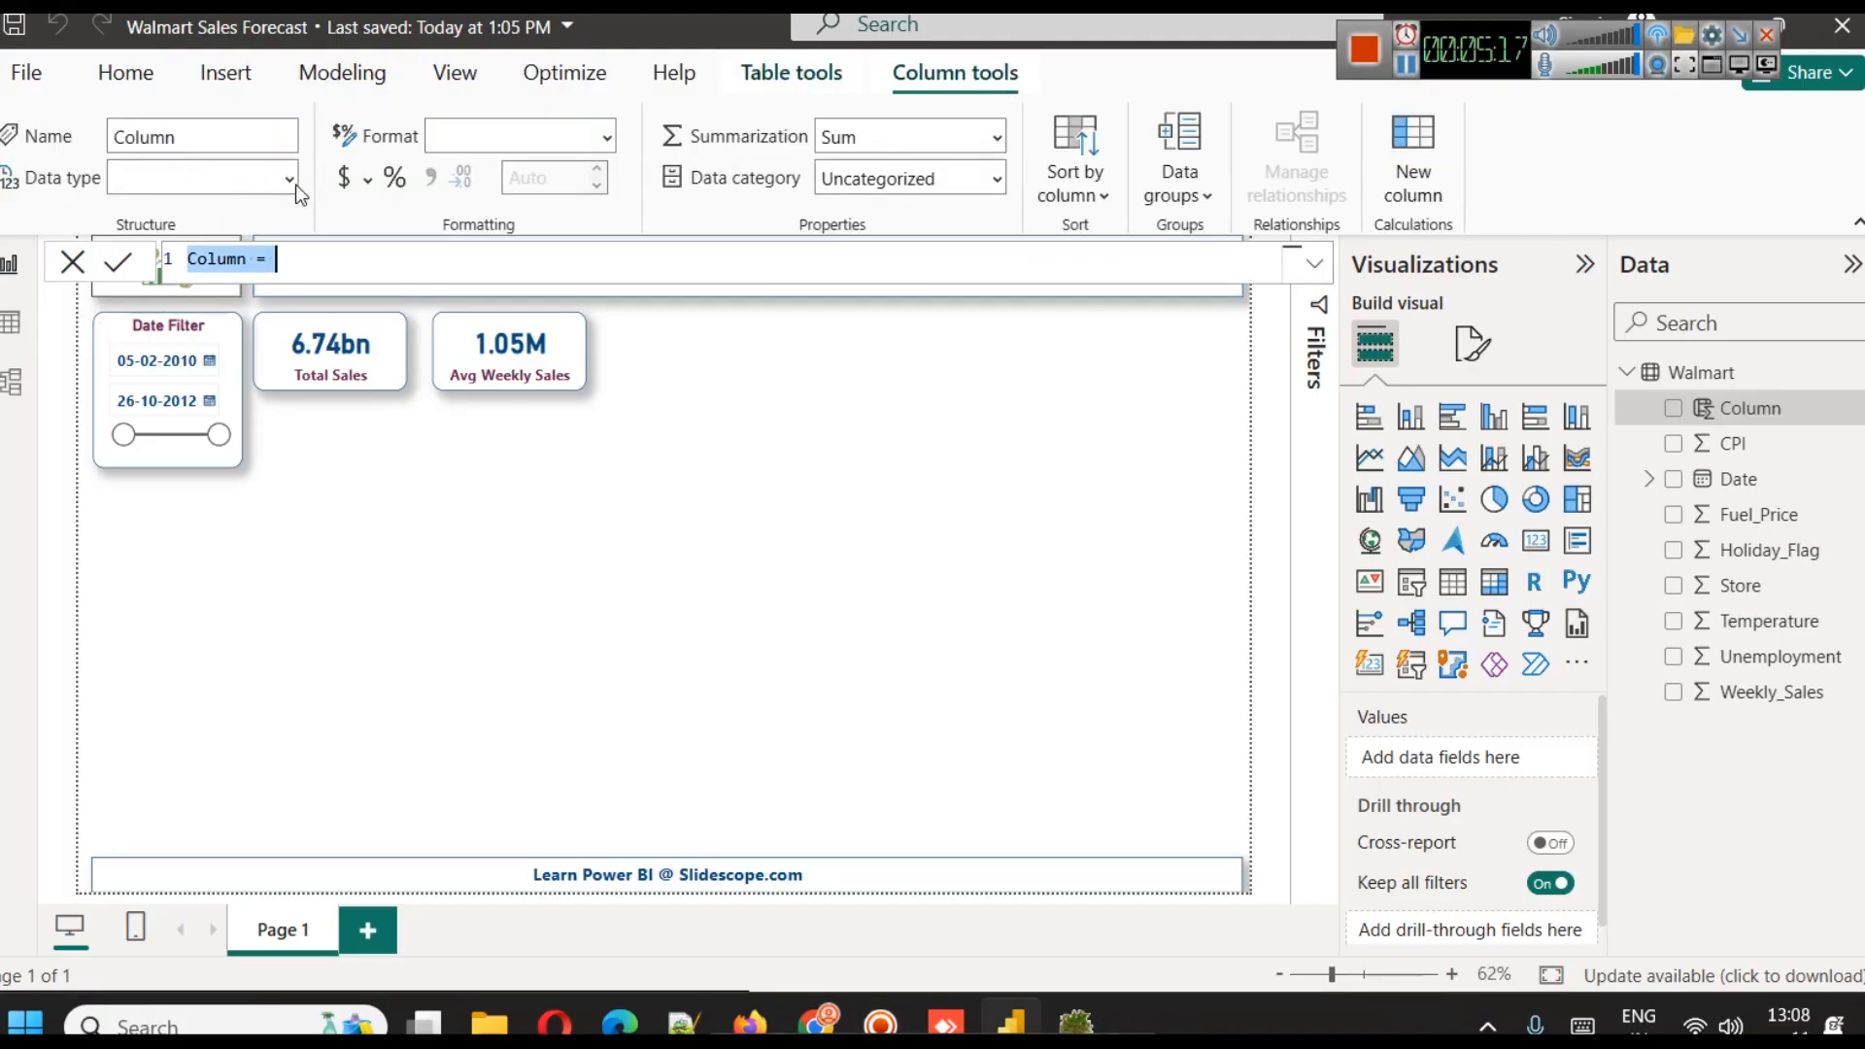
type("YearMonth = FORMAT([Date], \"YYYY-MM\")")
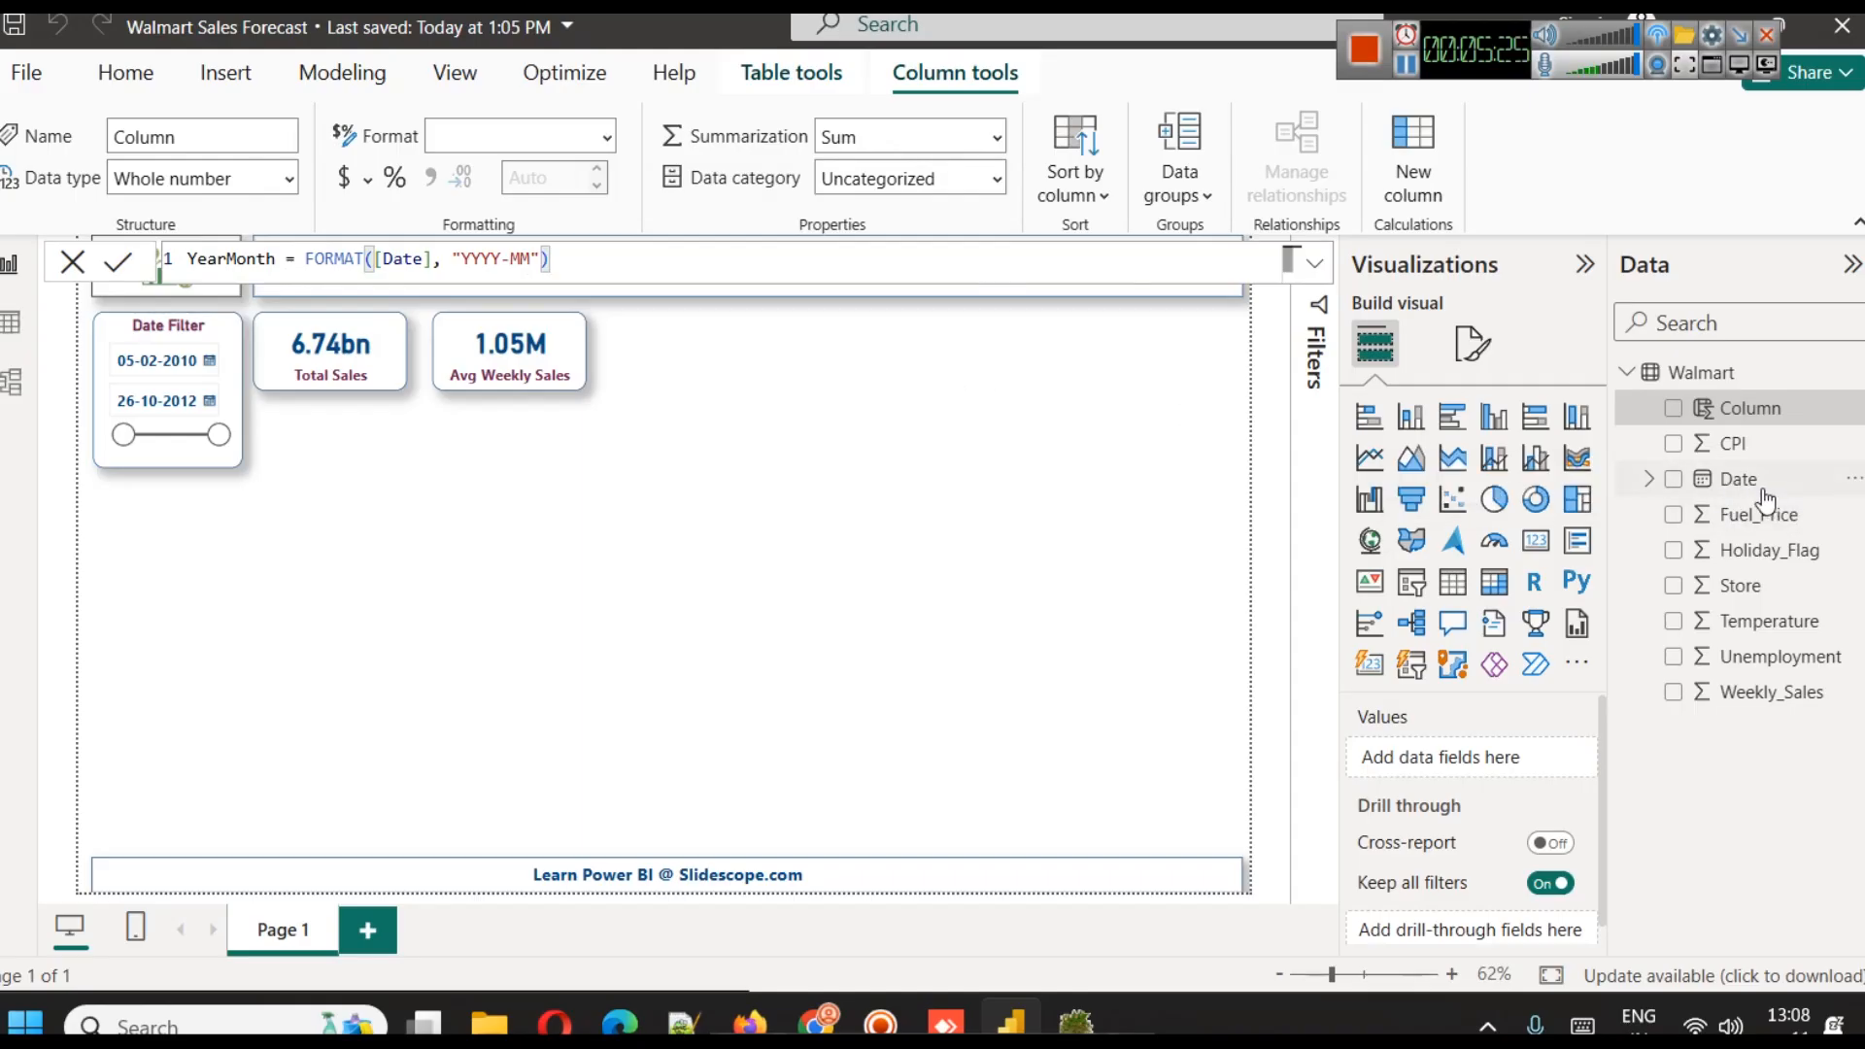
double_click(334, 258)
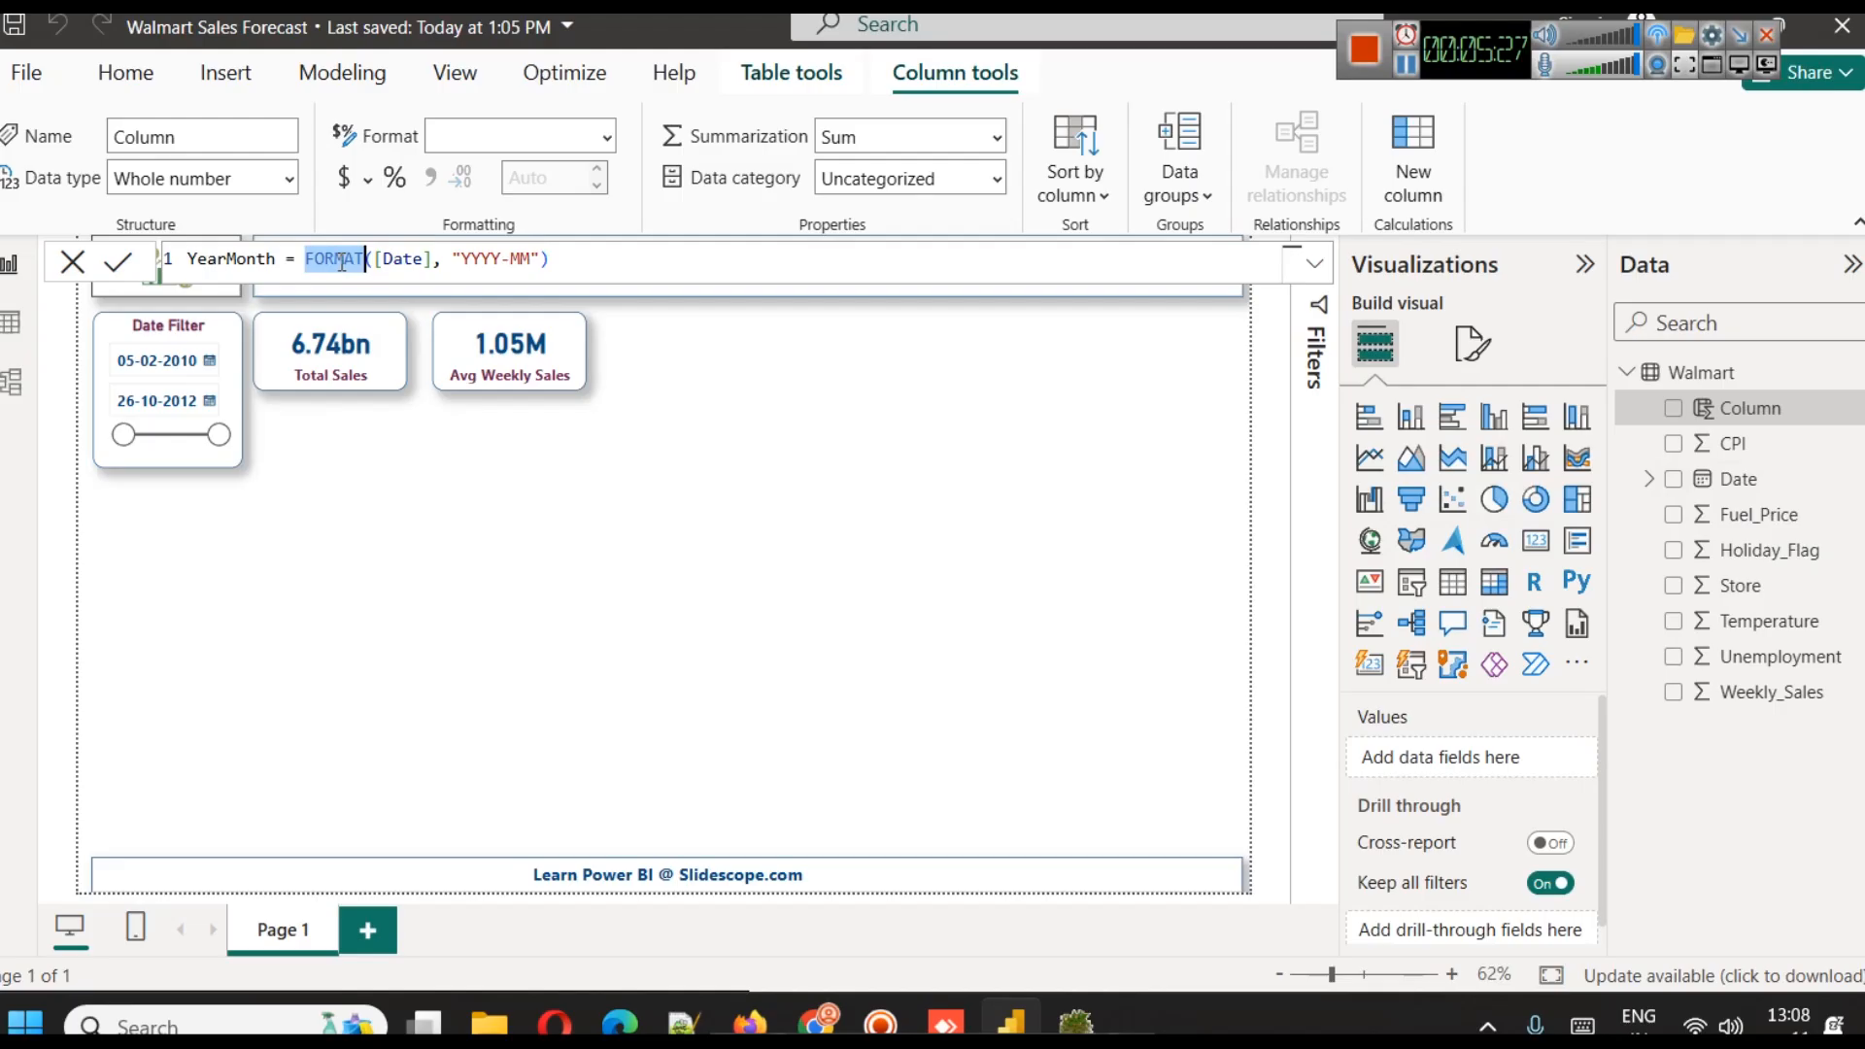
double_click(470, 256)
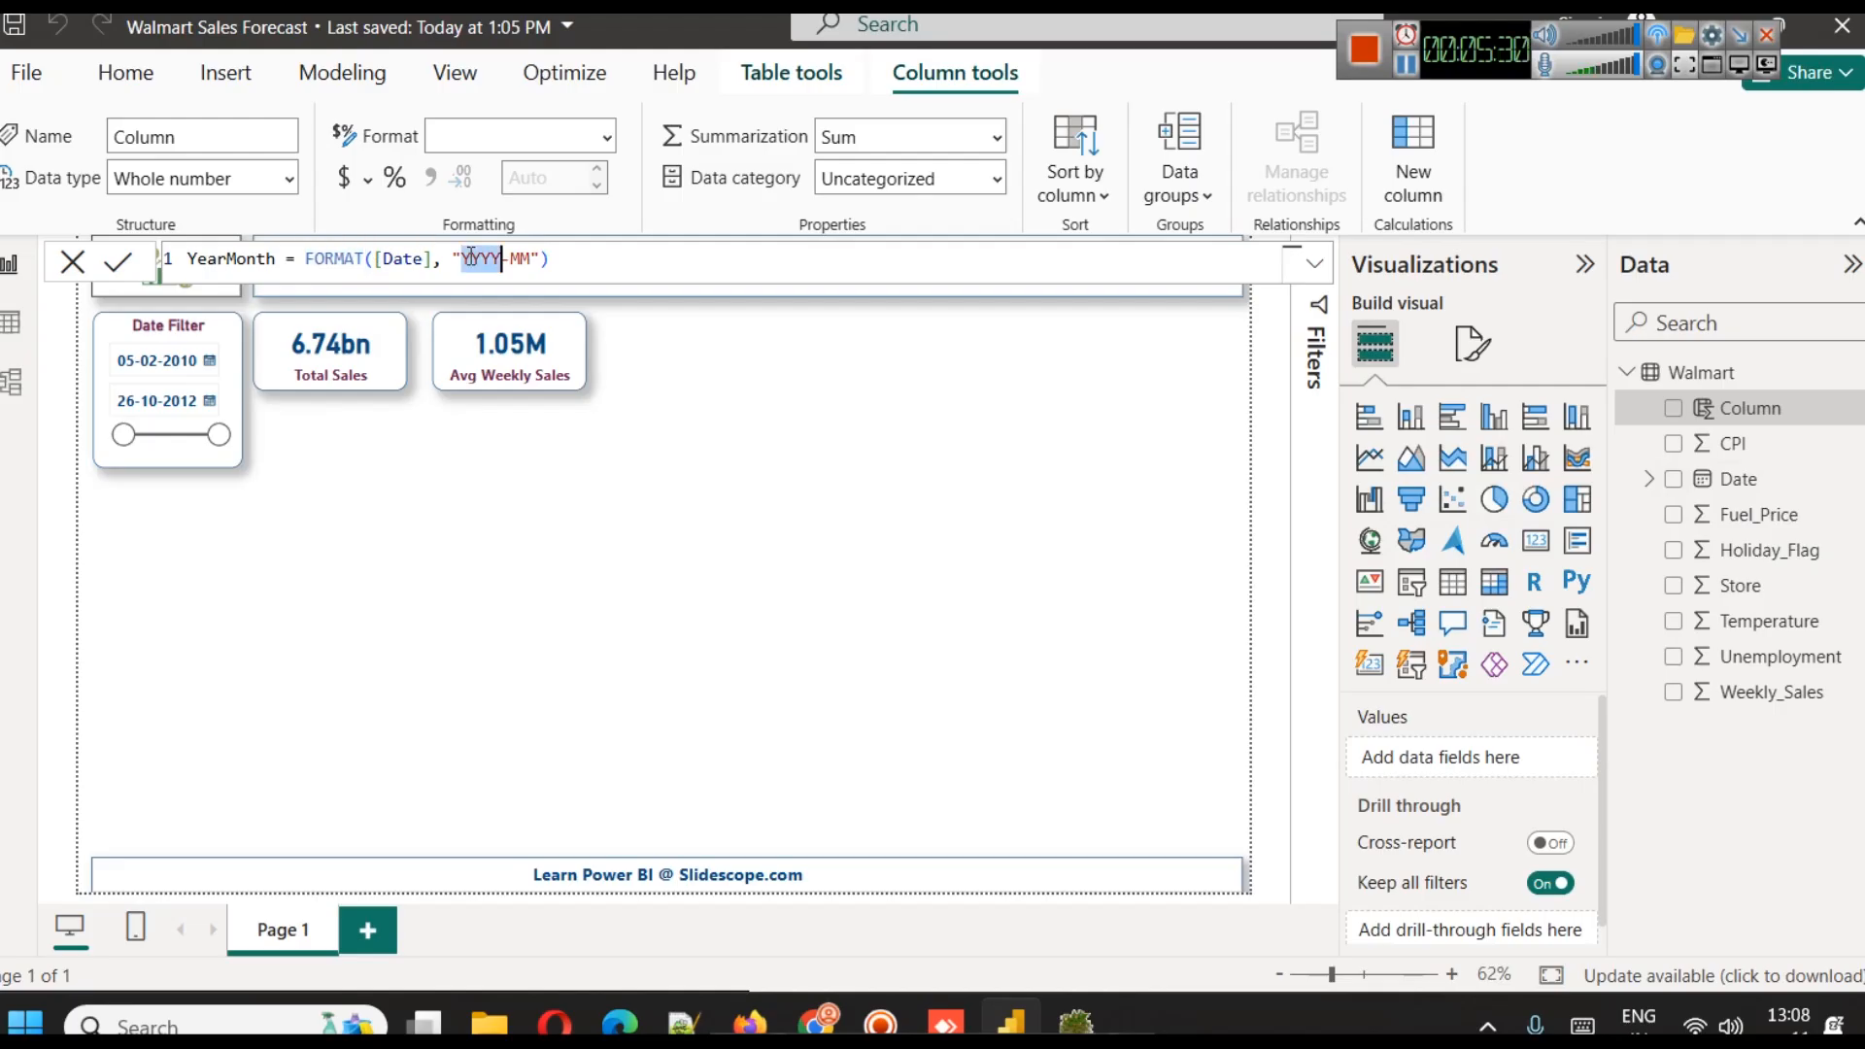
left_click(560, 262)
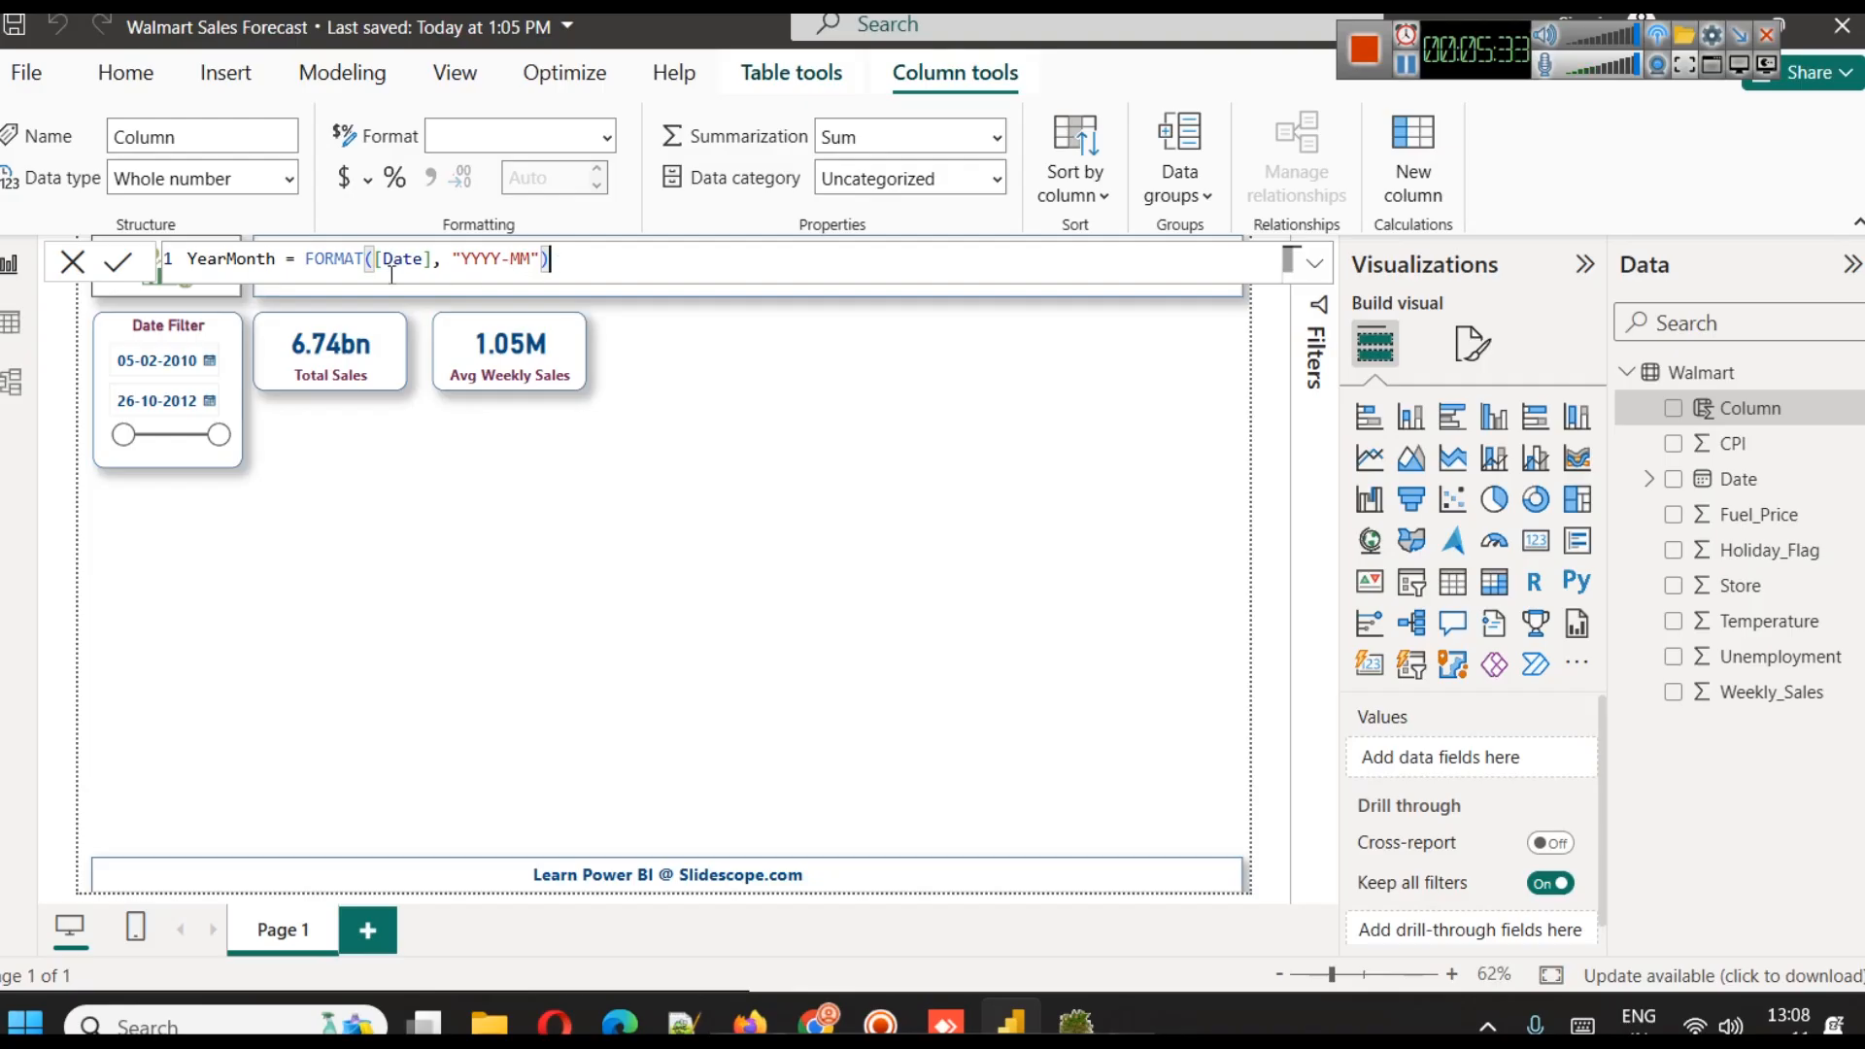
left_click(124, 270)
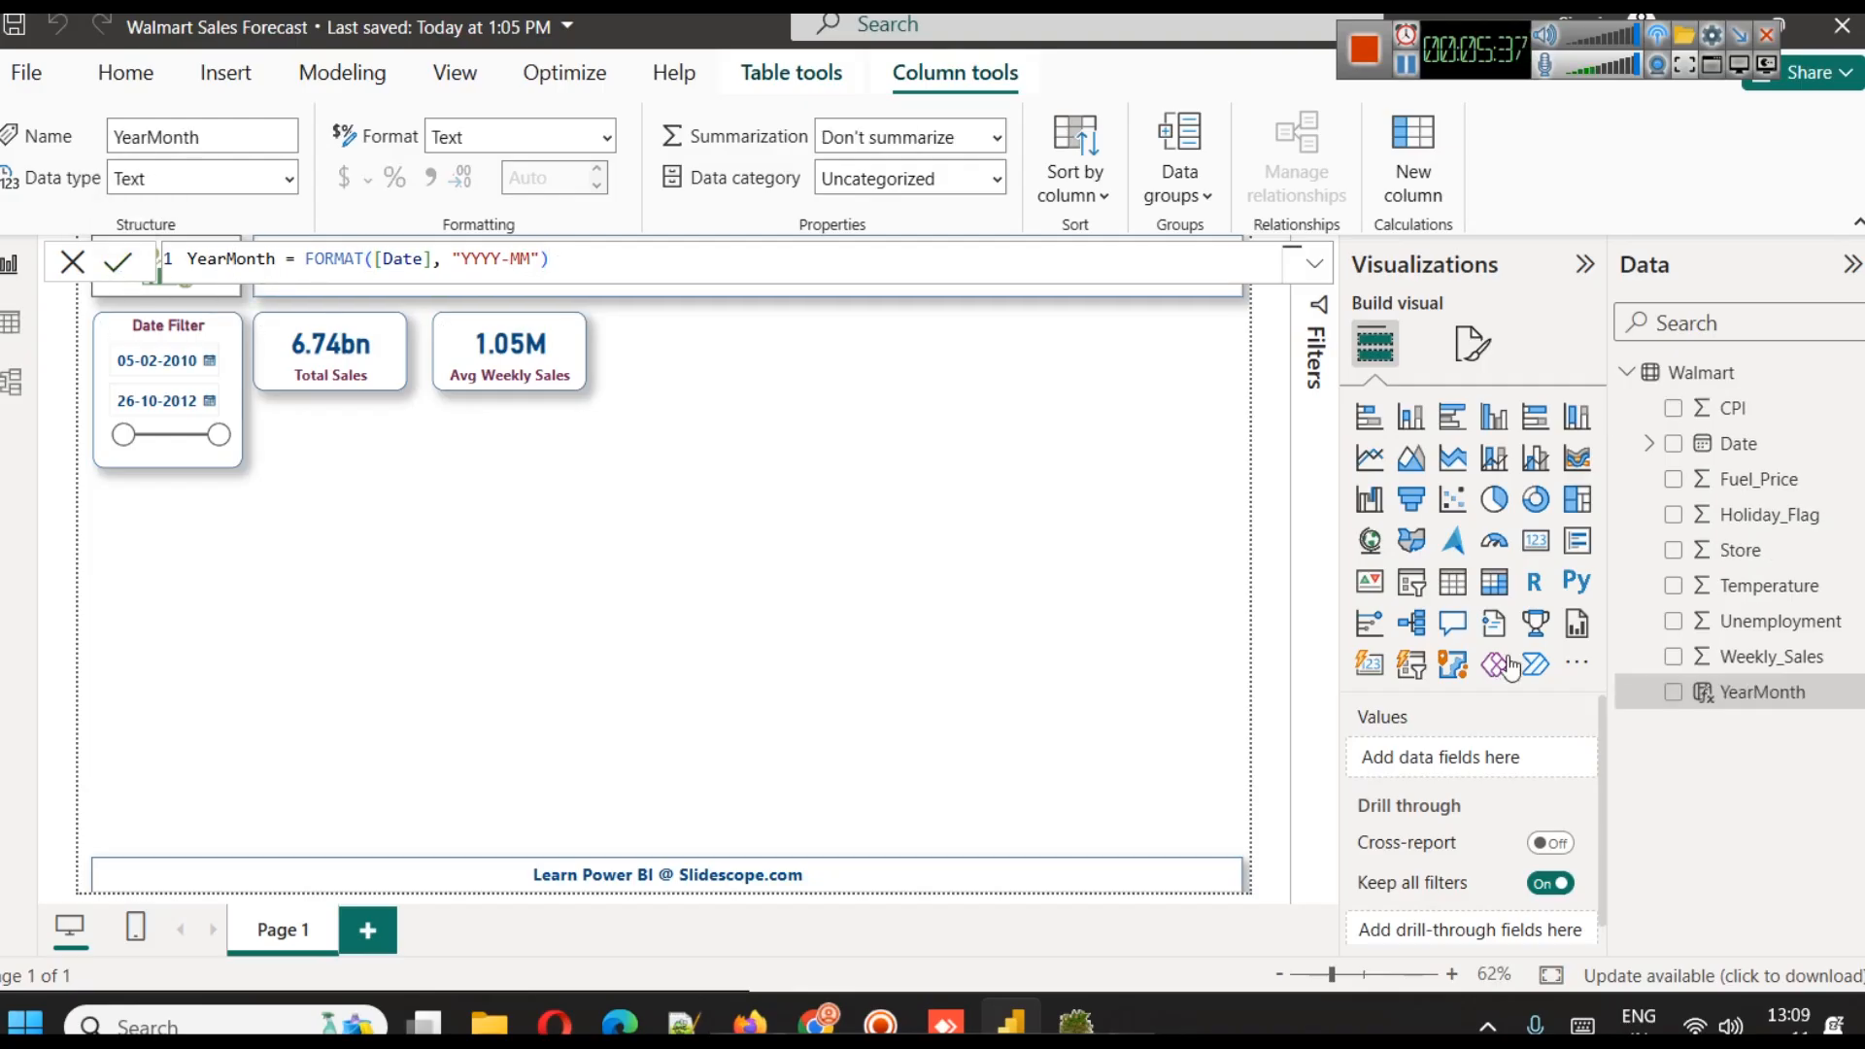
Check the YearMonth column's values in the Walmart table data and return to the report page
left_click(10, 322)
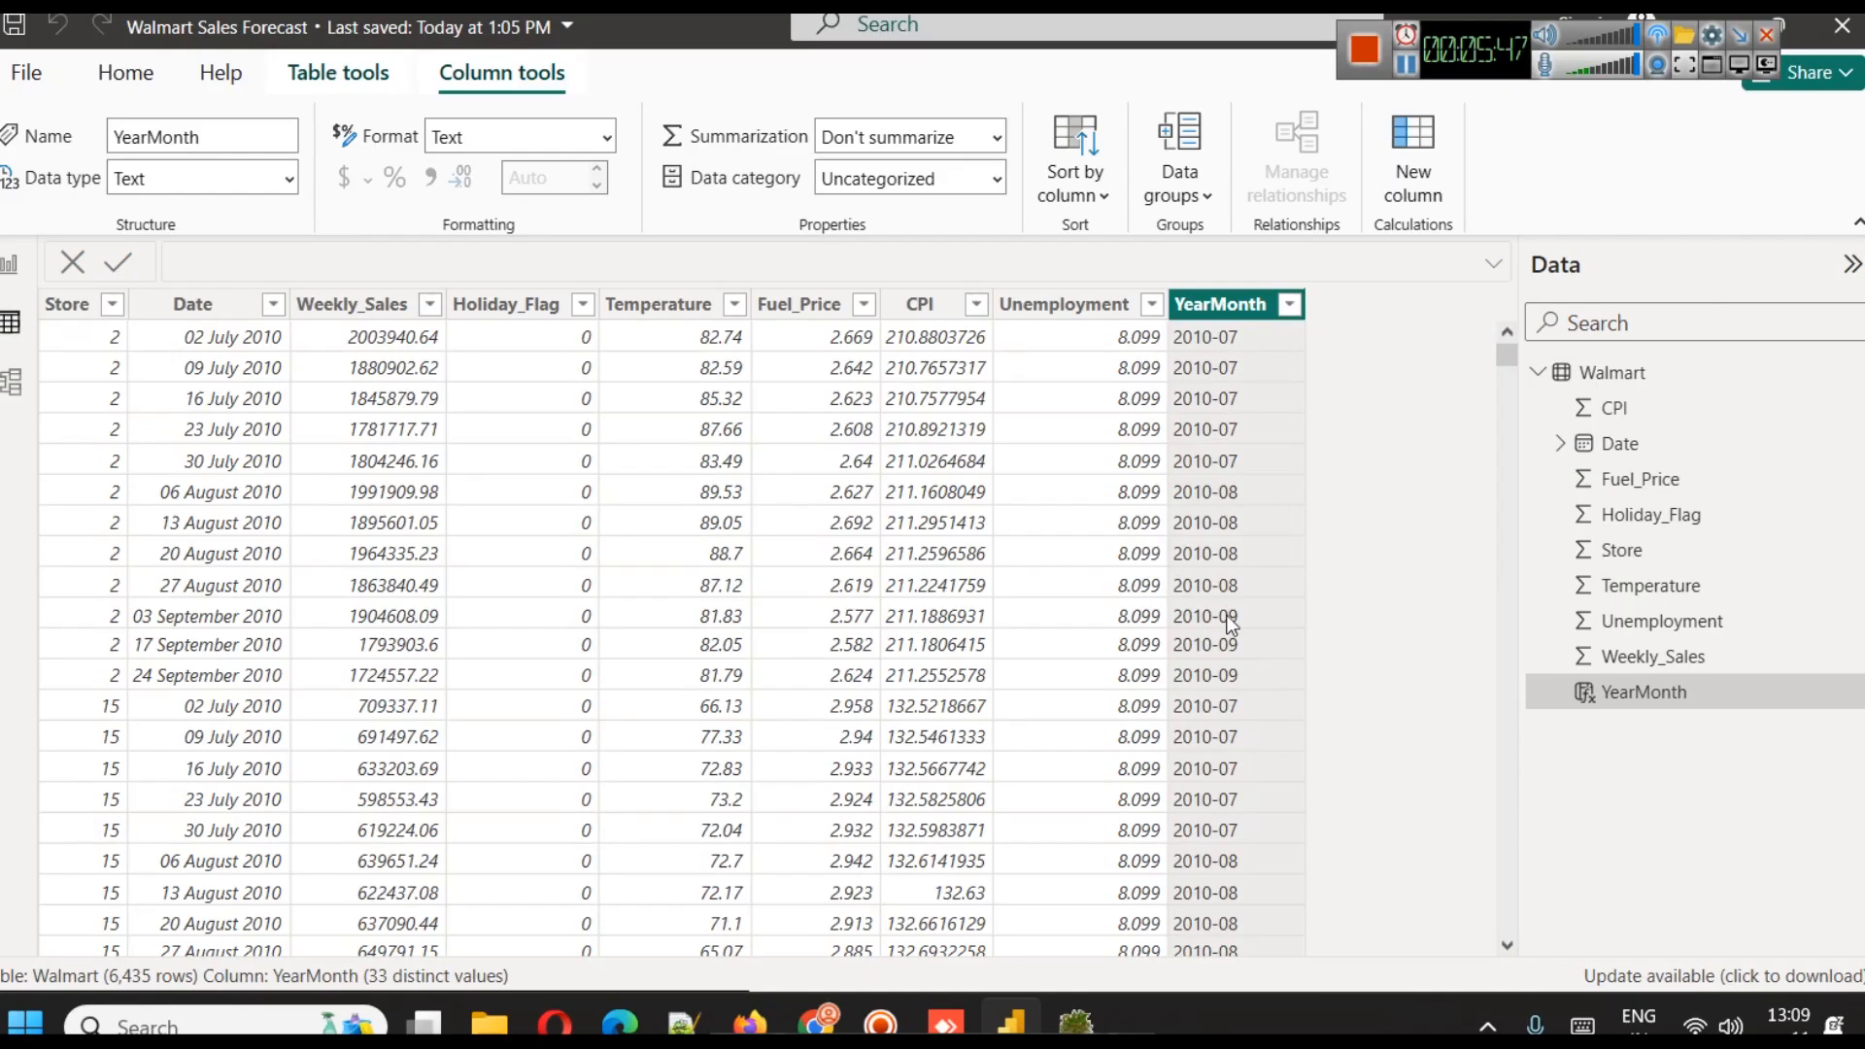
scroll(878, 523, "down", 4)
scroll(879, 523, "up", 5)
left_click(9, 263)
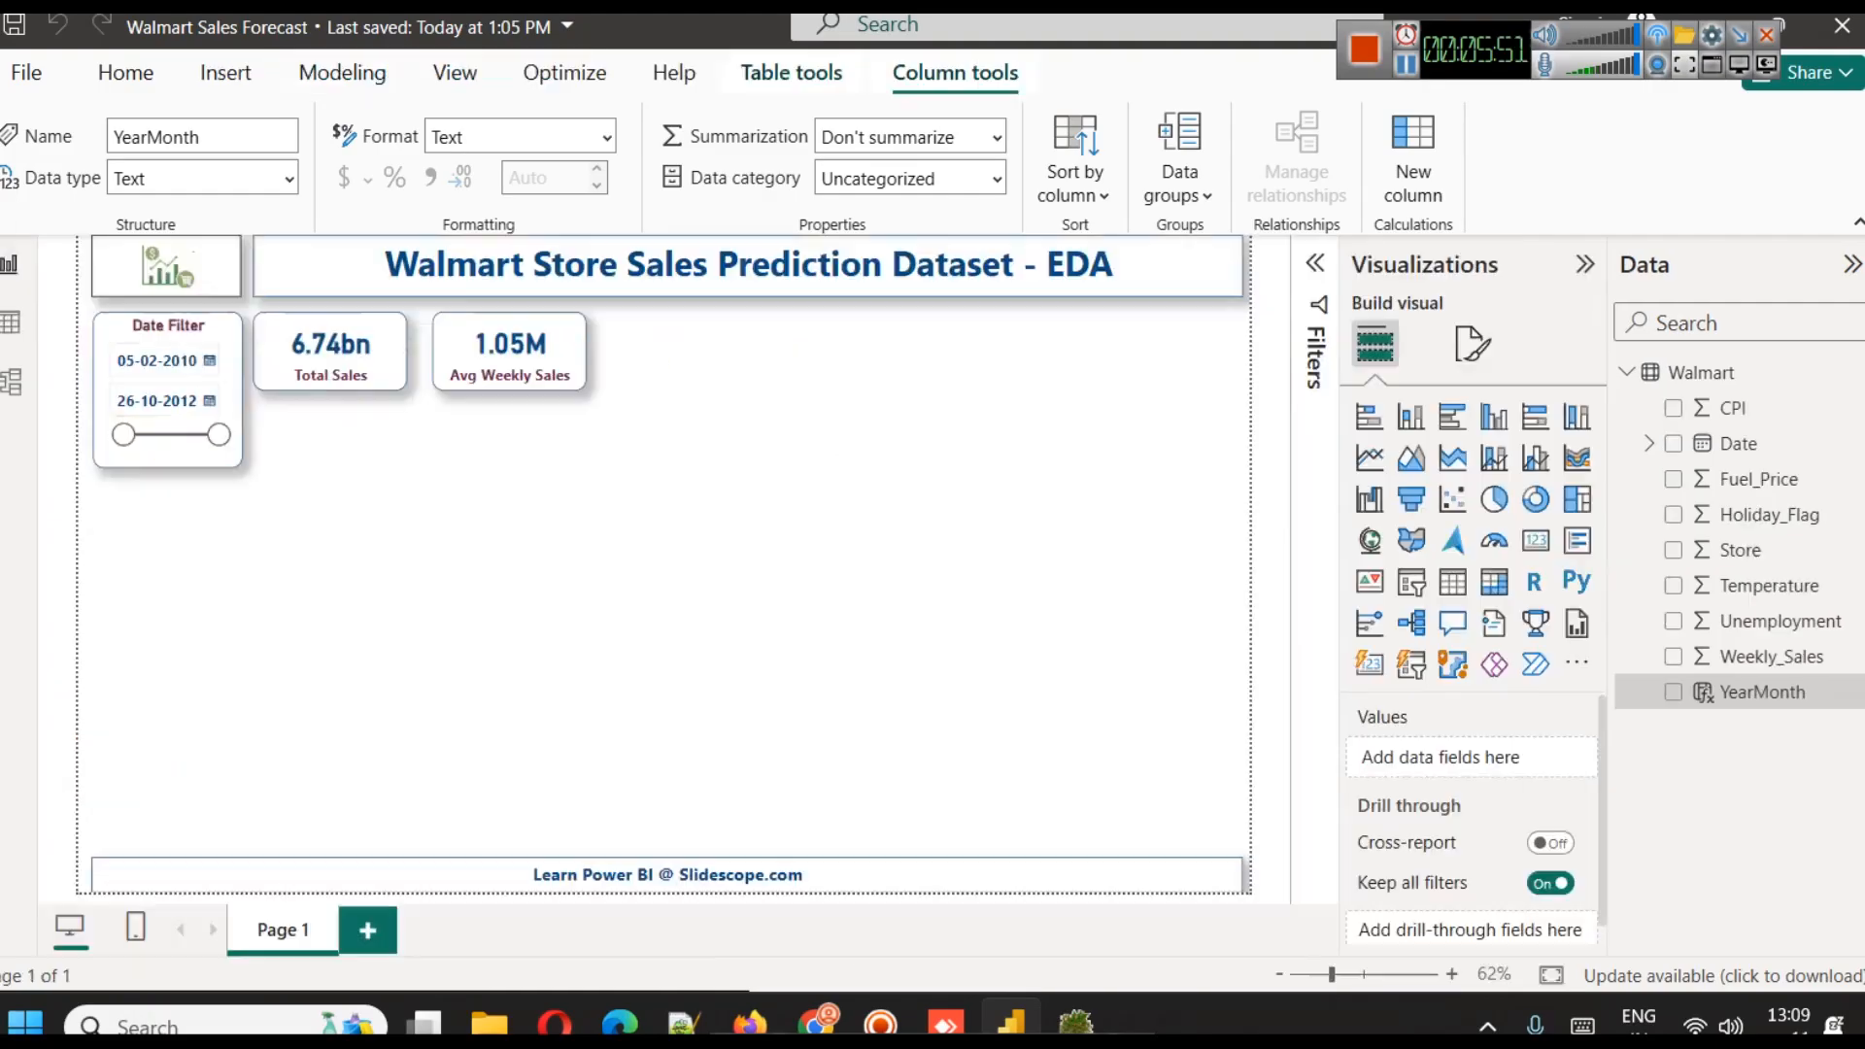
left_click(1411, 75)
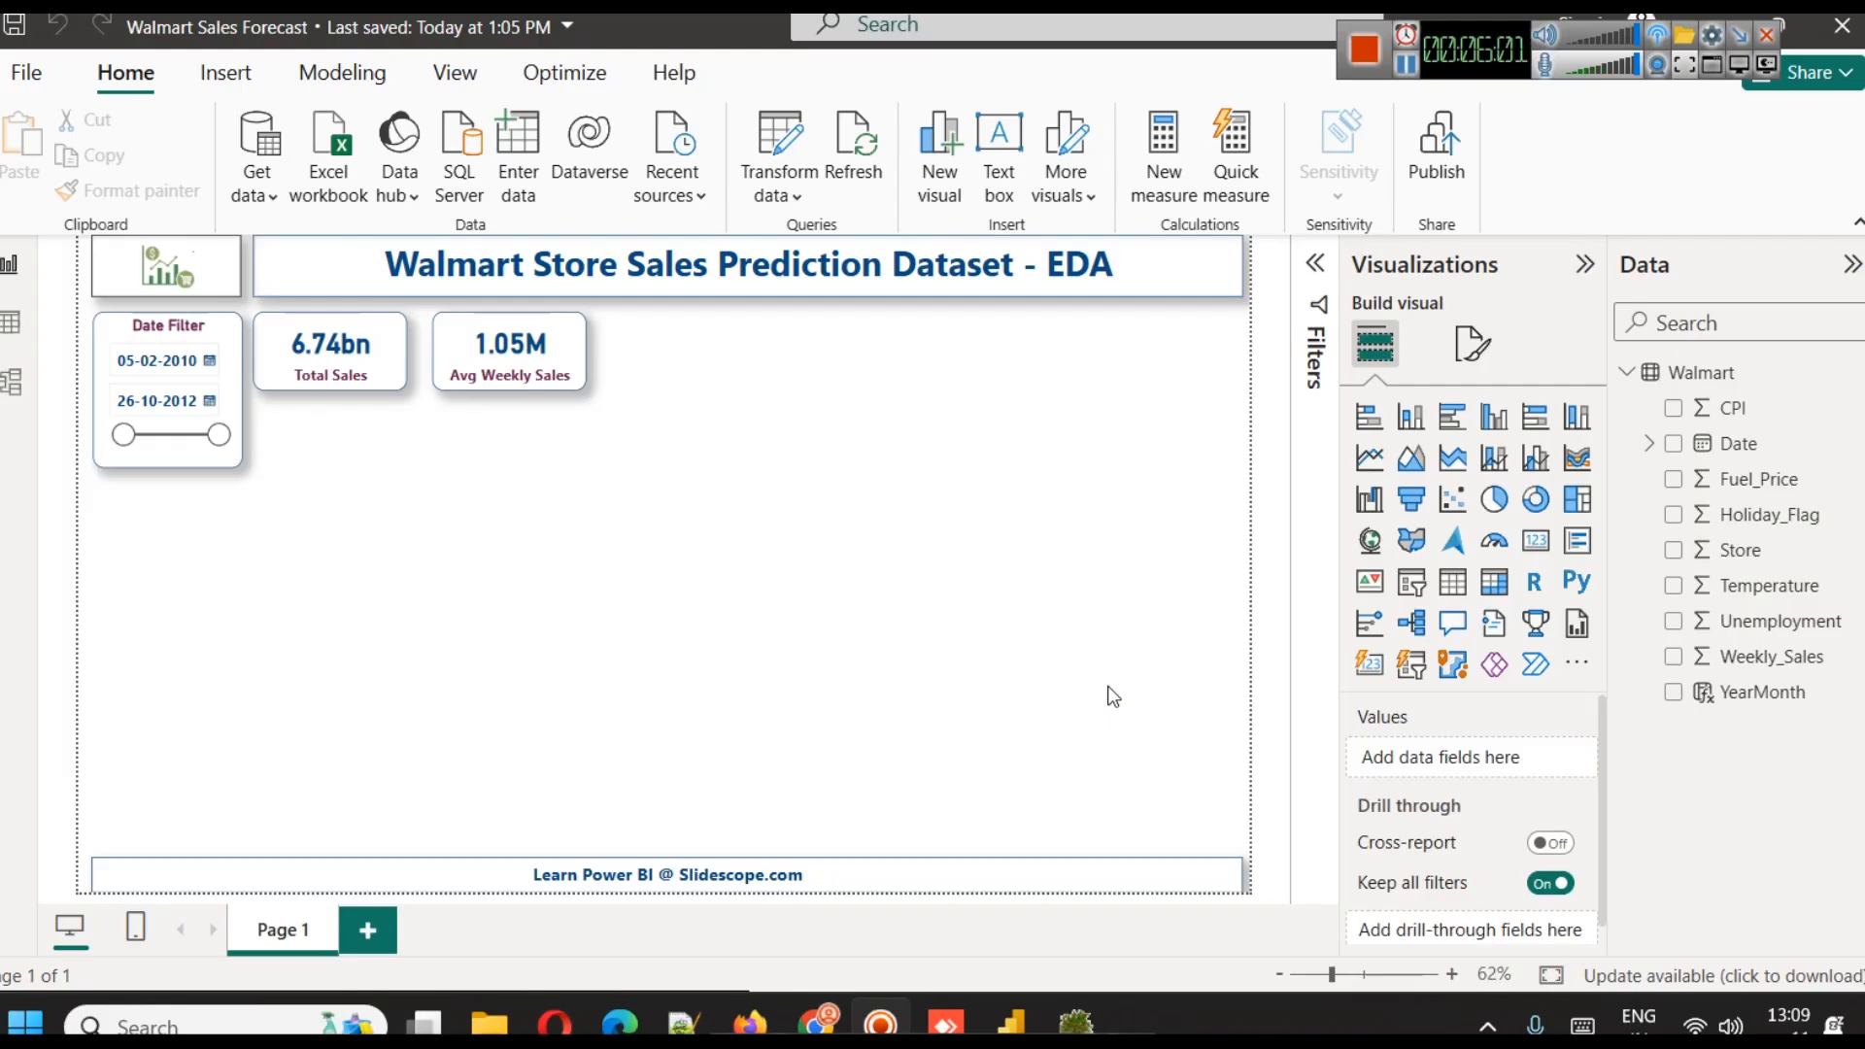
Start a new Average_Monthly_Sales measure with the copied AVERAGEX formula using YearMonth values and the sum of Weekly_Sales
left_click(309, 70)
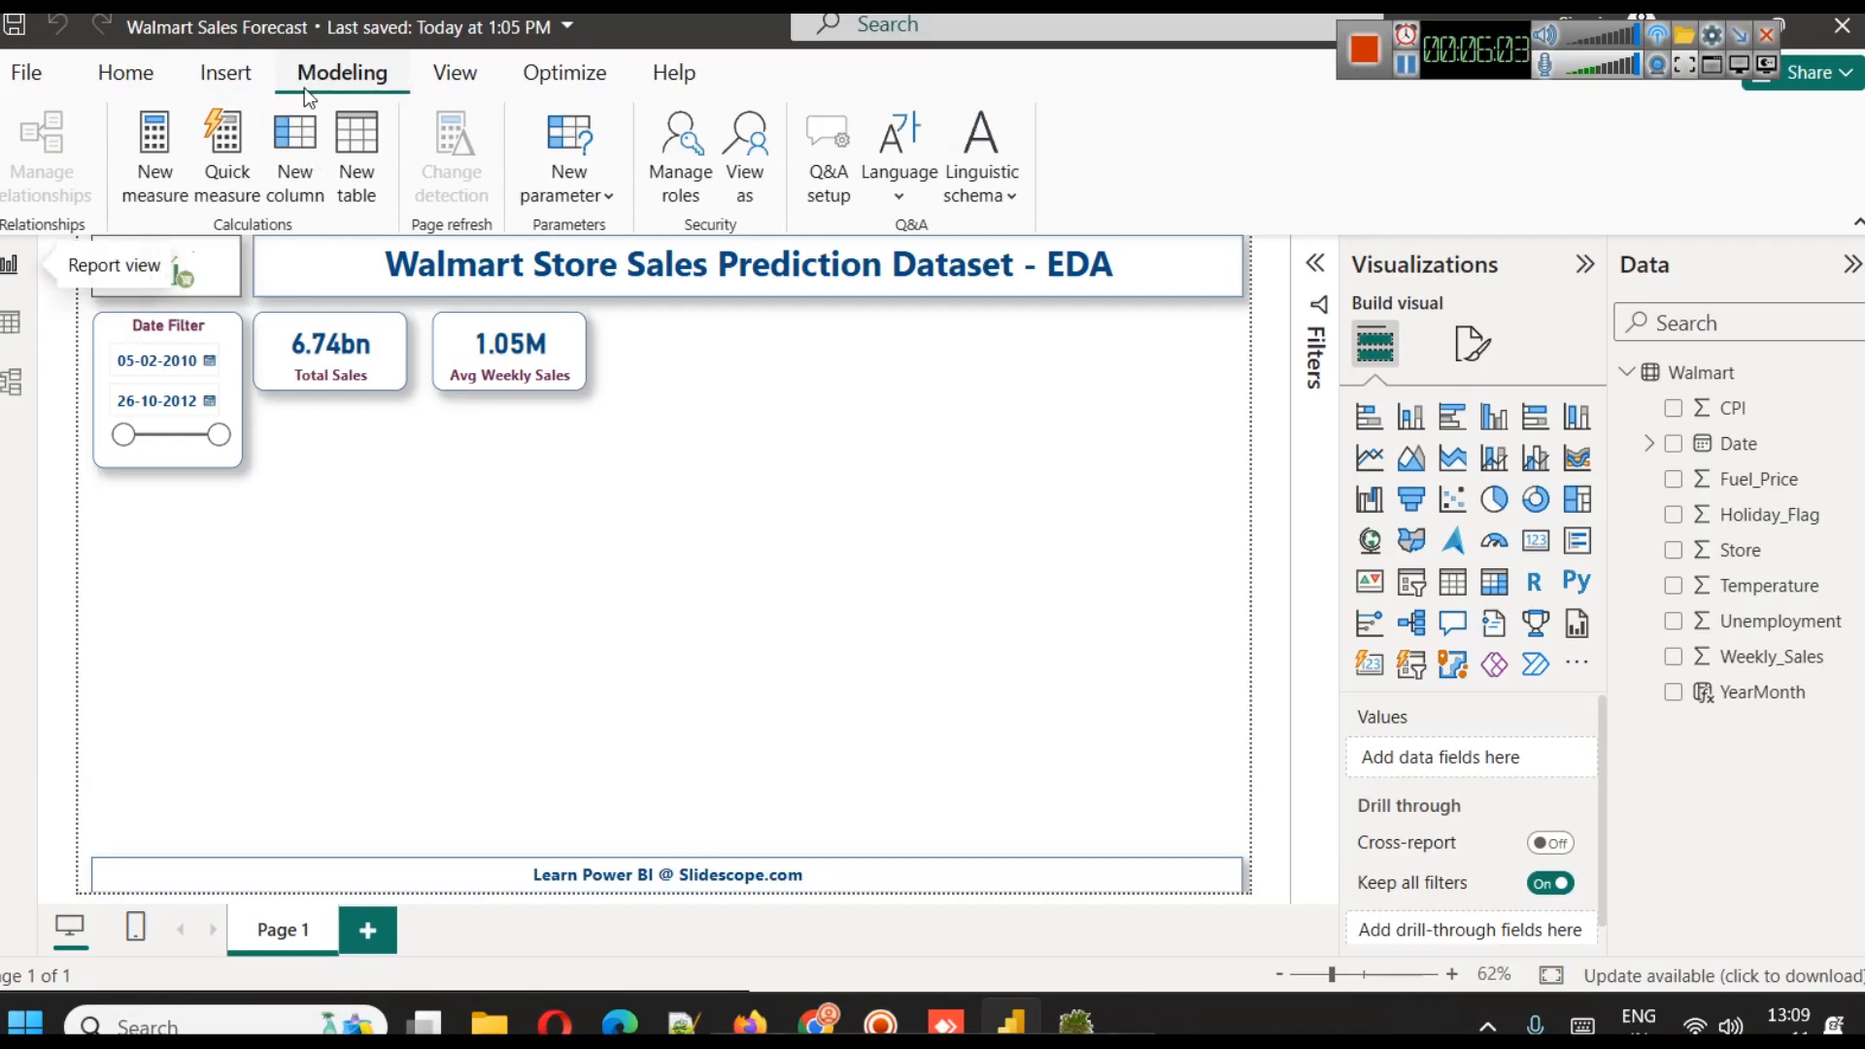
left_click(132, 179)
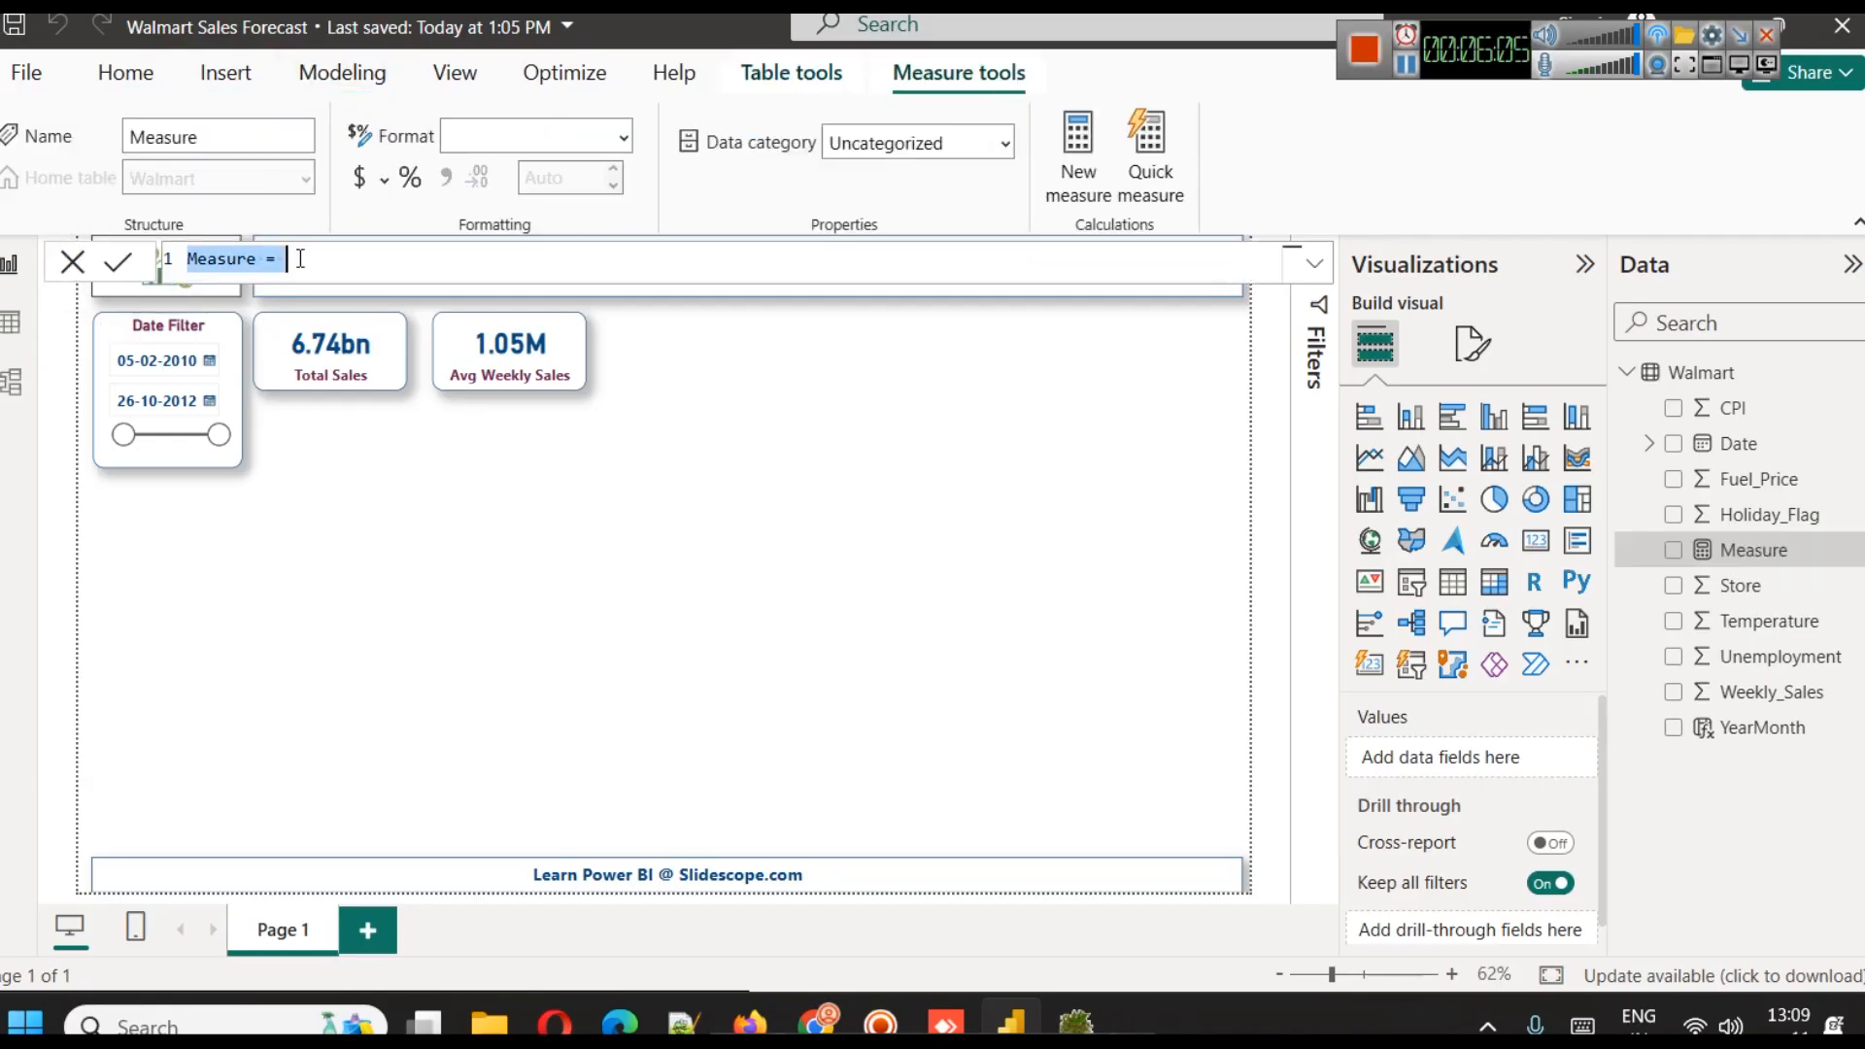
key("ctrl+a")
type("Average_Monthly_Sales = AVERAGEX(     VALUES('YourTableName'[YearMonth]),     CALCULATE(SUM('YourTableName'[Weekly_Sales])) )")
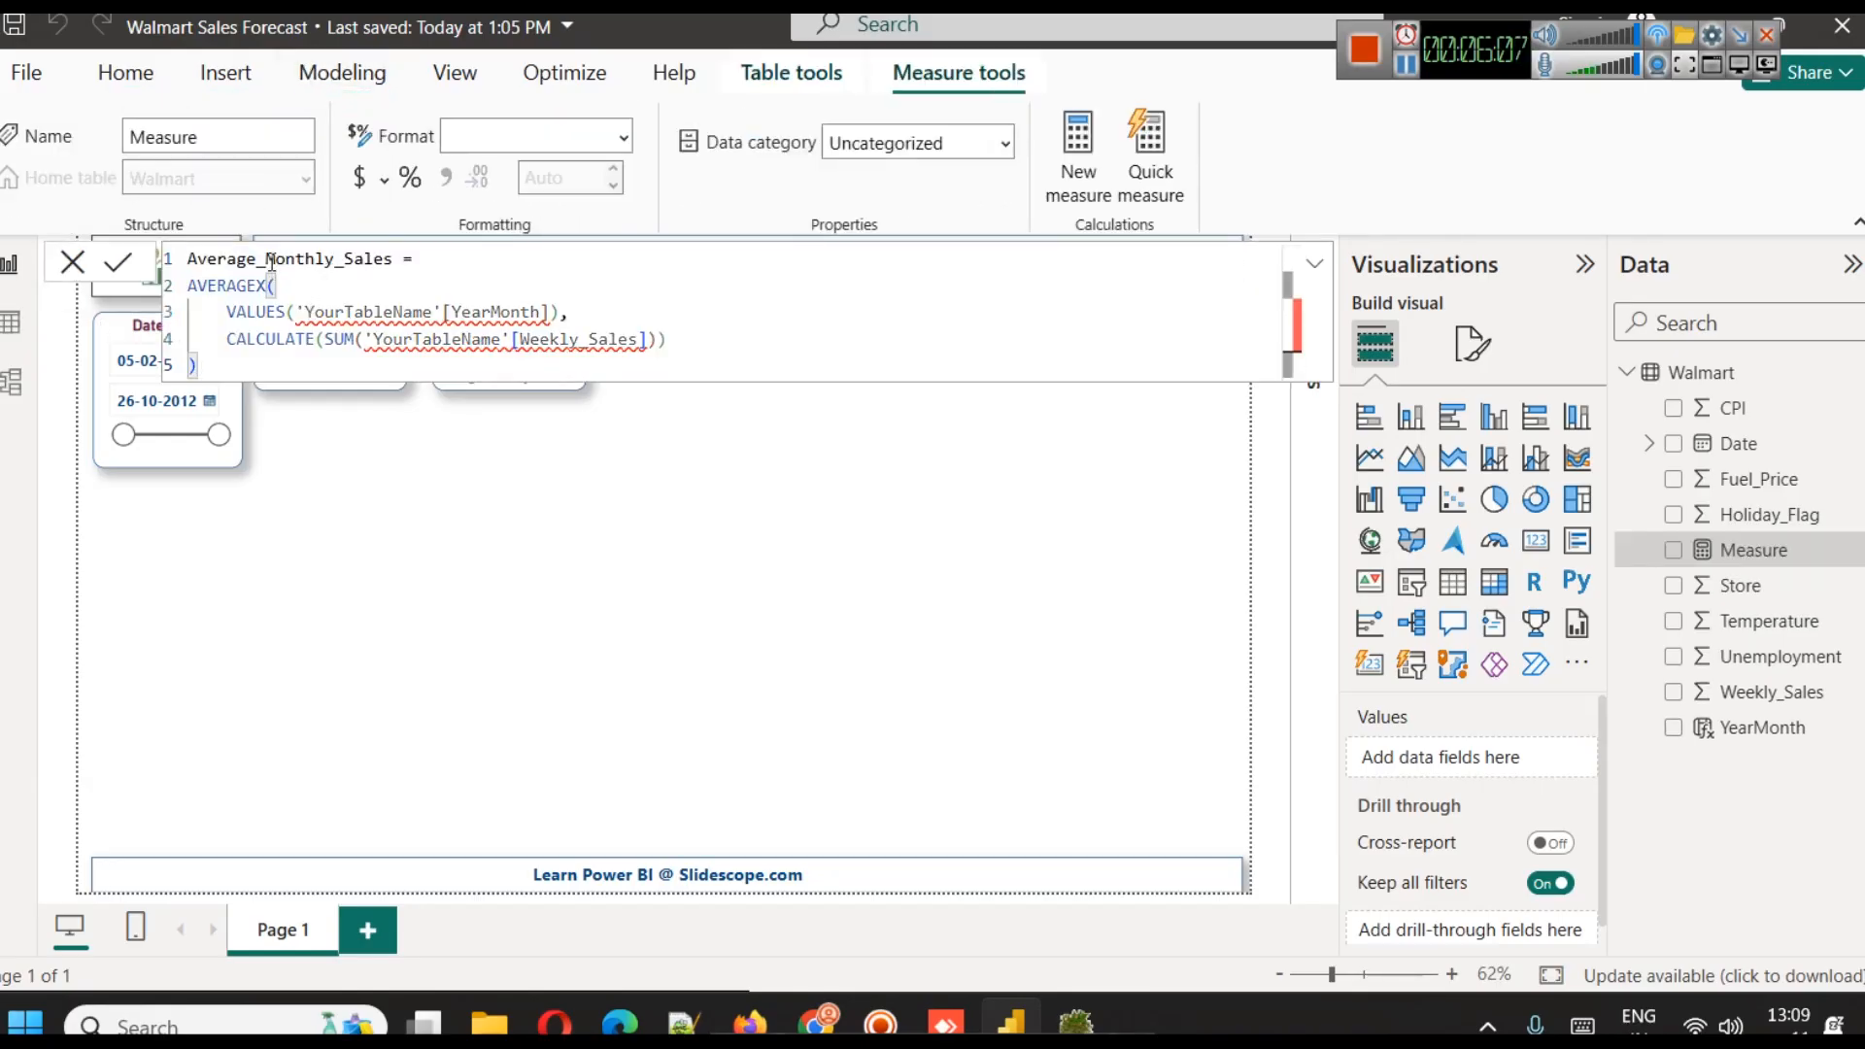
Replace both YourTableName placeholders in the Average_Monthly_Sales formula with Walmart and commit the measure
left_click(403, 312)
double_click(403, 312)
type("wa")
left_click(414, 345)
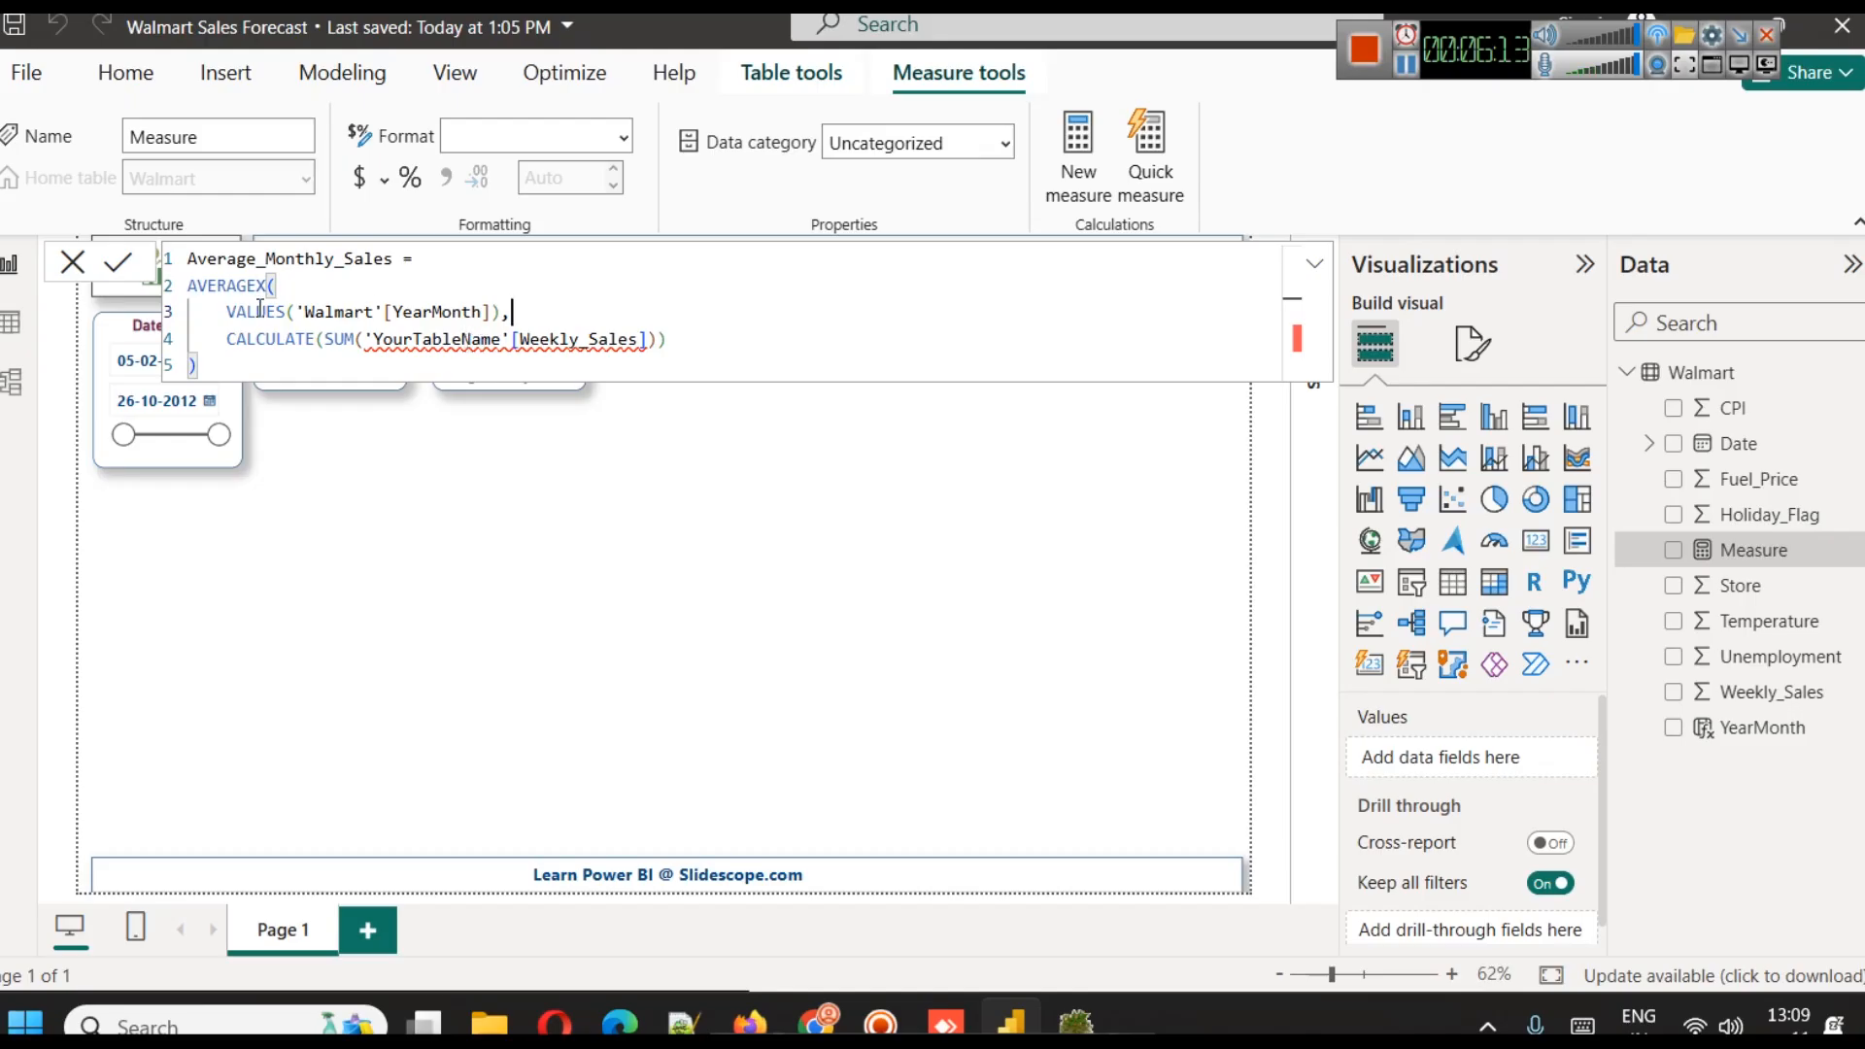
left_click(284, 288)
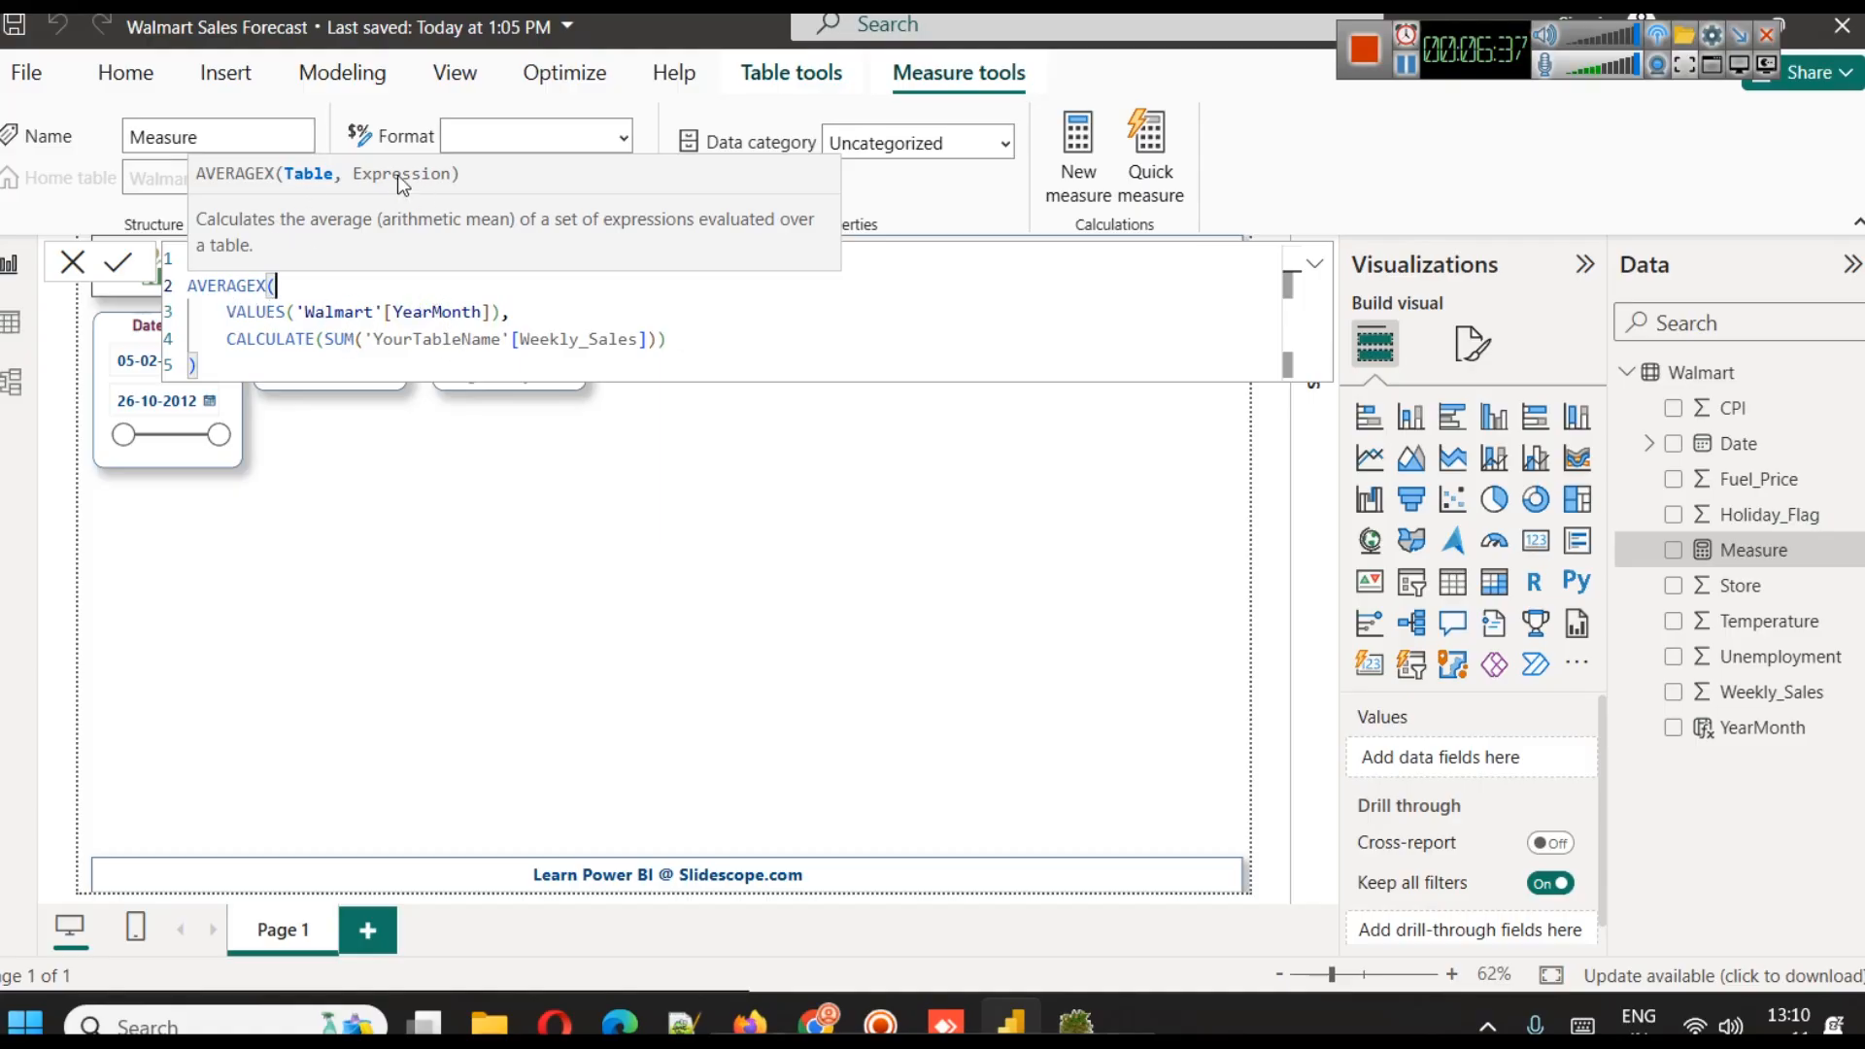
double_click(338, 312)
key("ctrl+c")
left_click(454, 337)
double_click(454, 337)
key("ctrl+v")
left_click(676, 335)
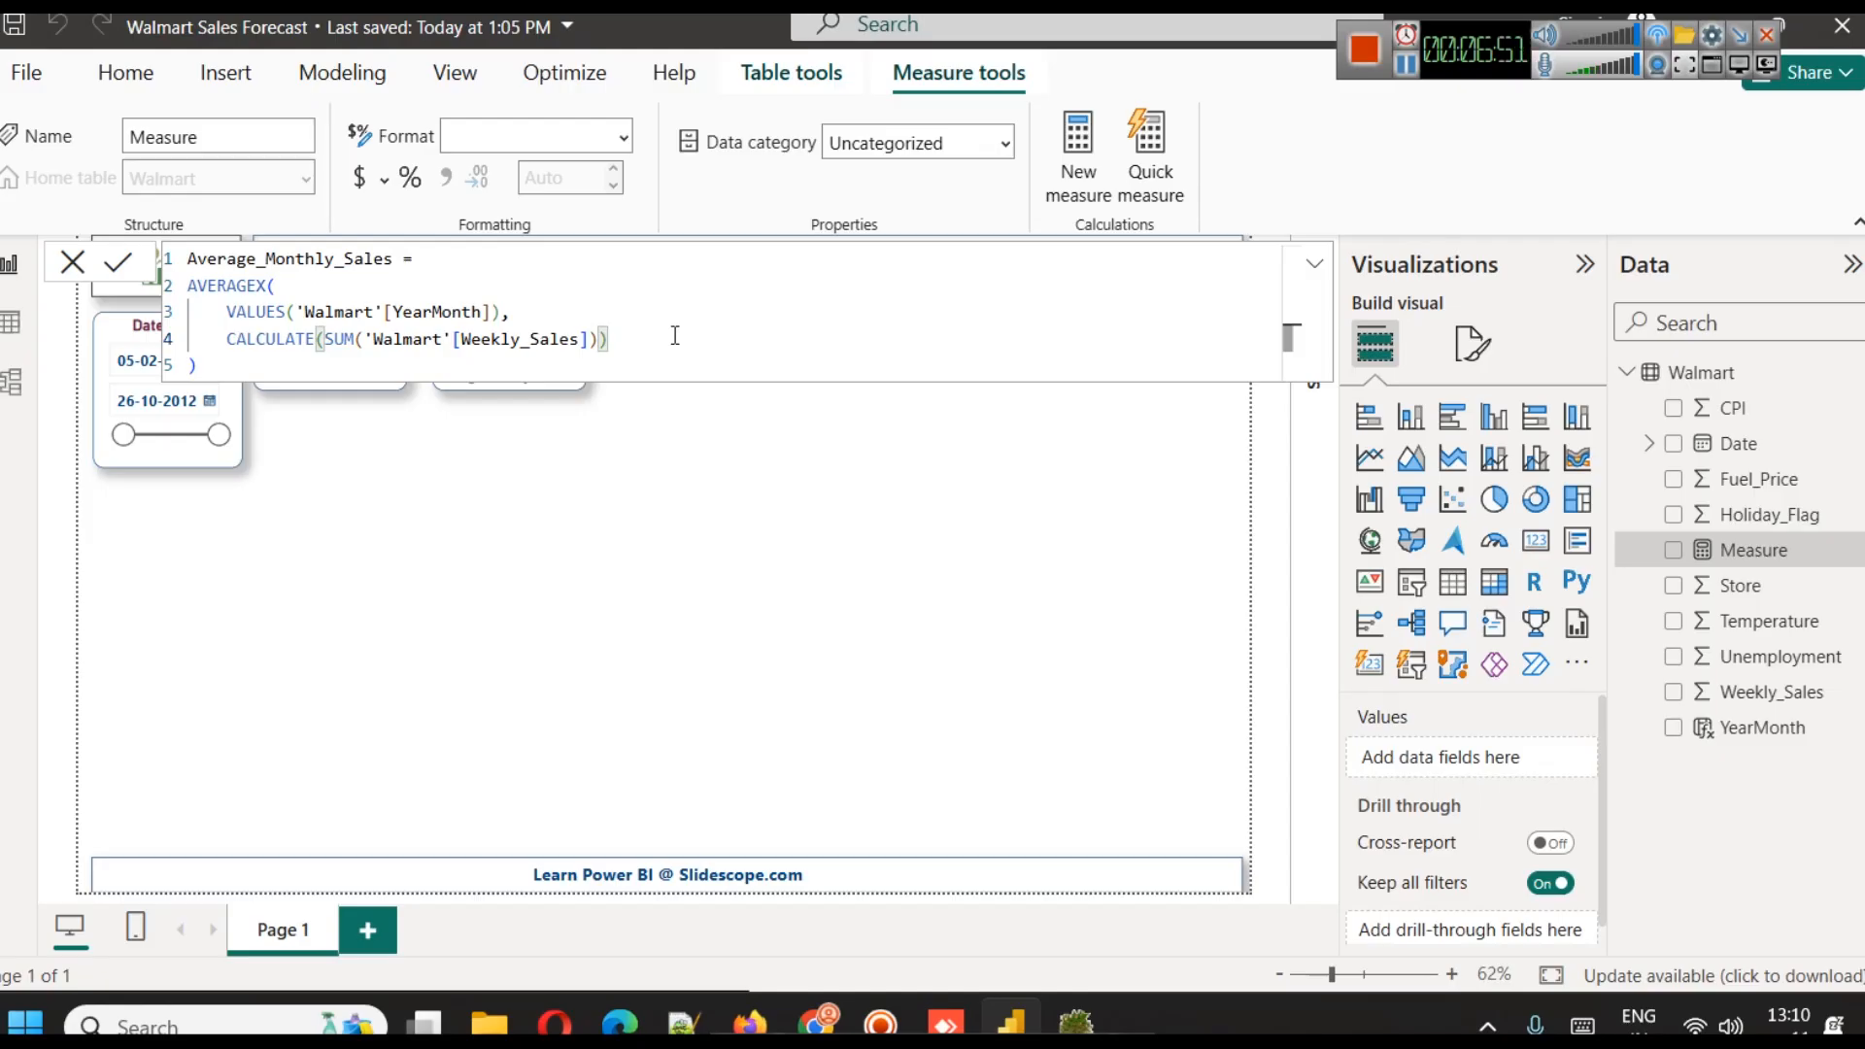
left_click(122, 272)
left_click(757, 539)
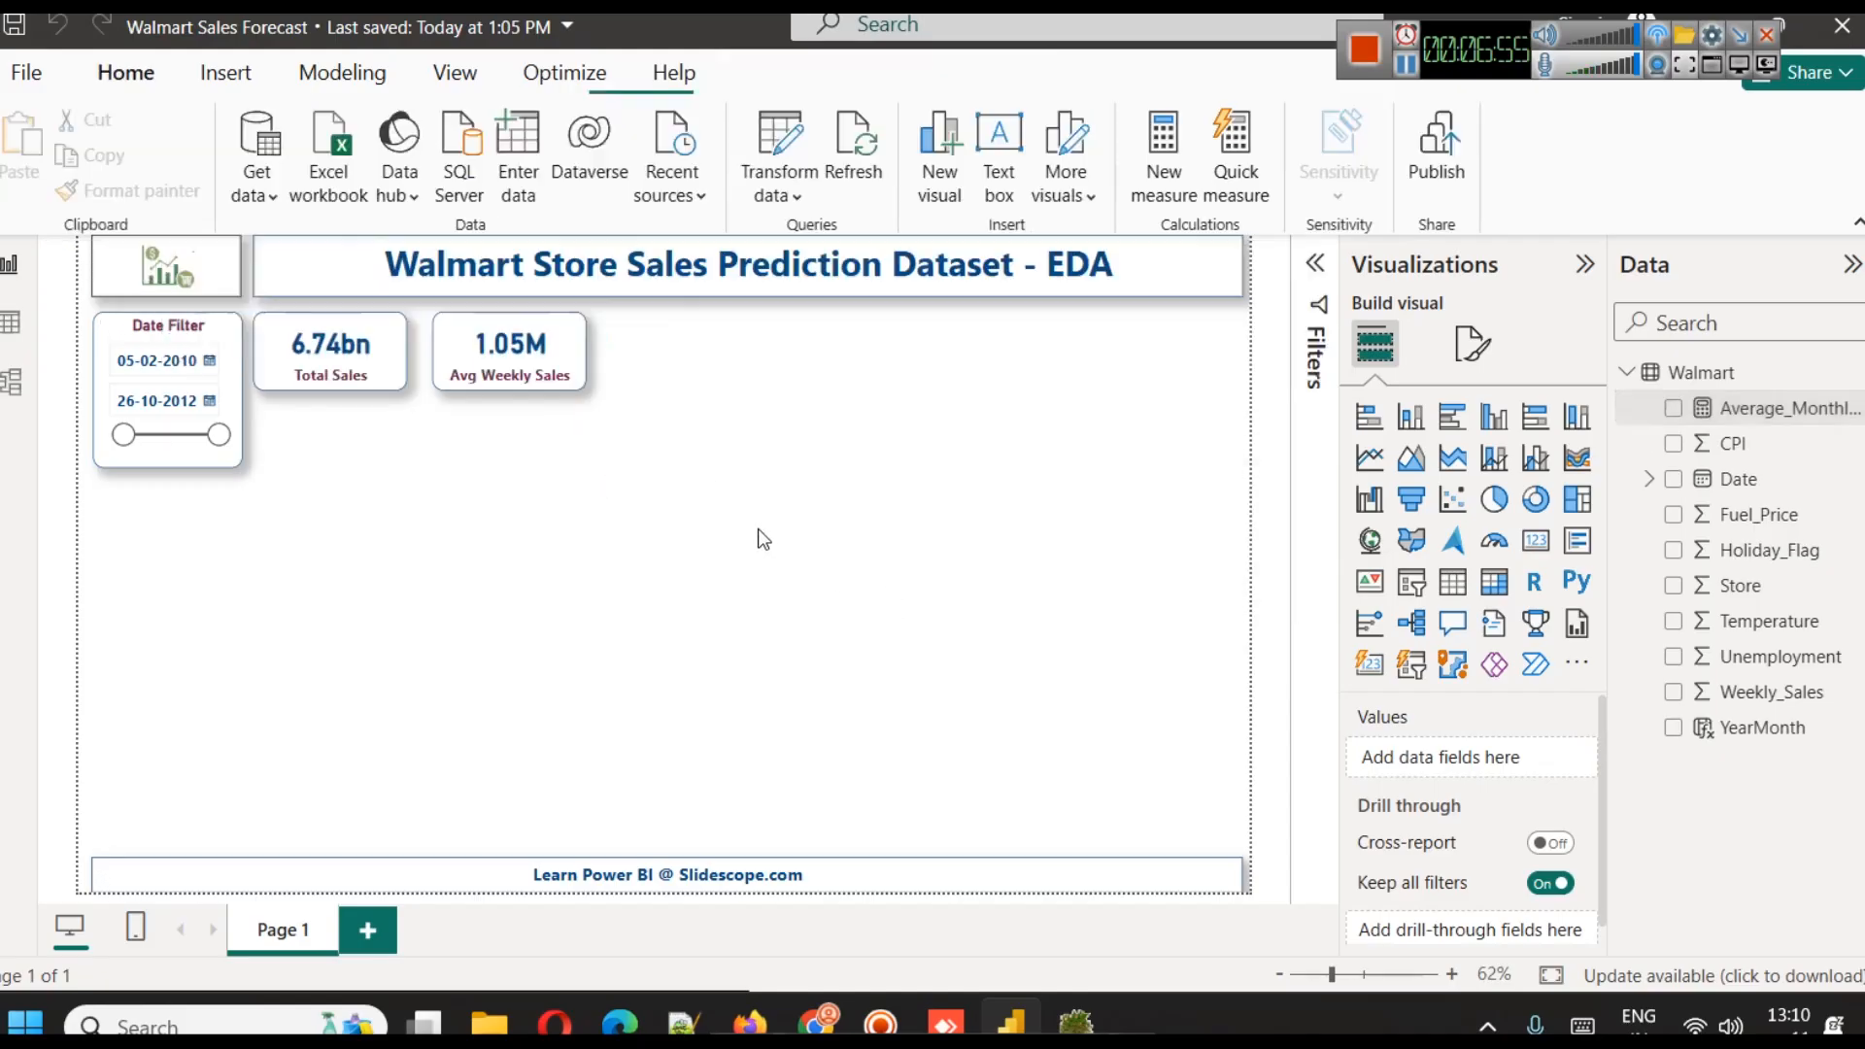
Duplicate the Avg Weekly Sales card and place the copy to the right of the original
left_click(470, 348)
key("ctrl+c")
key("ctrl+v")
left_click_drag(505, 352, 650, 343)
left_click(483, 352)
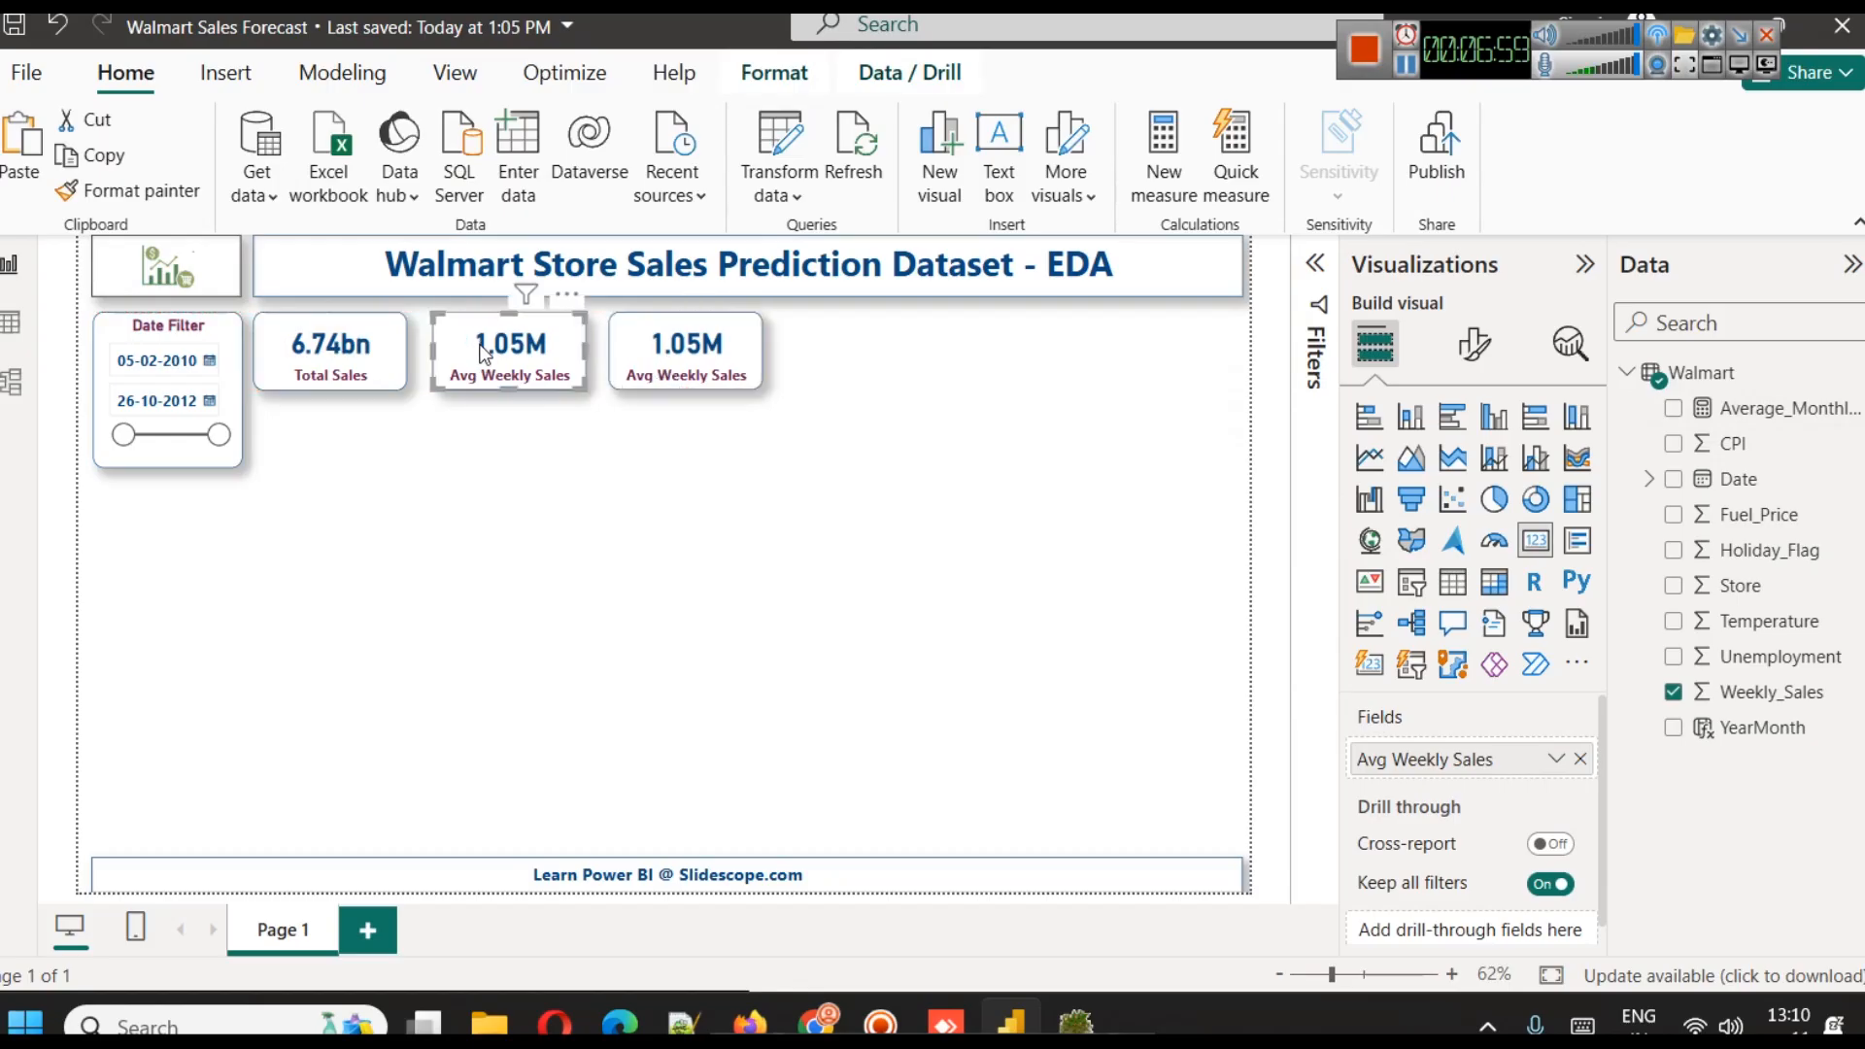
Replace the field on the copied Avg Weekly Sales card with the Average_Monthly_Sales measure
left_click(685, 357)
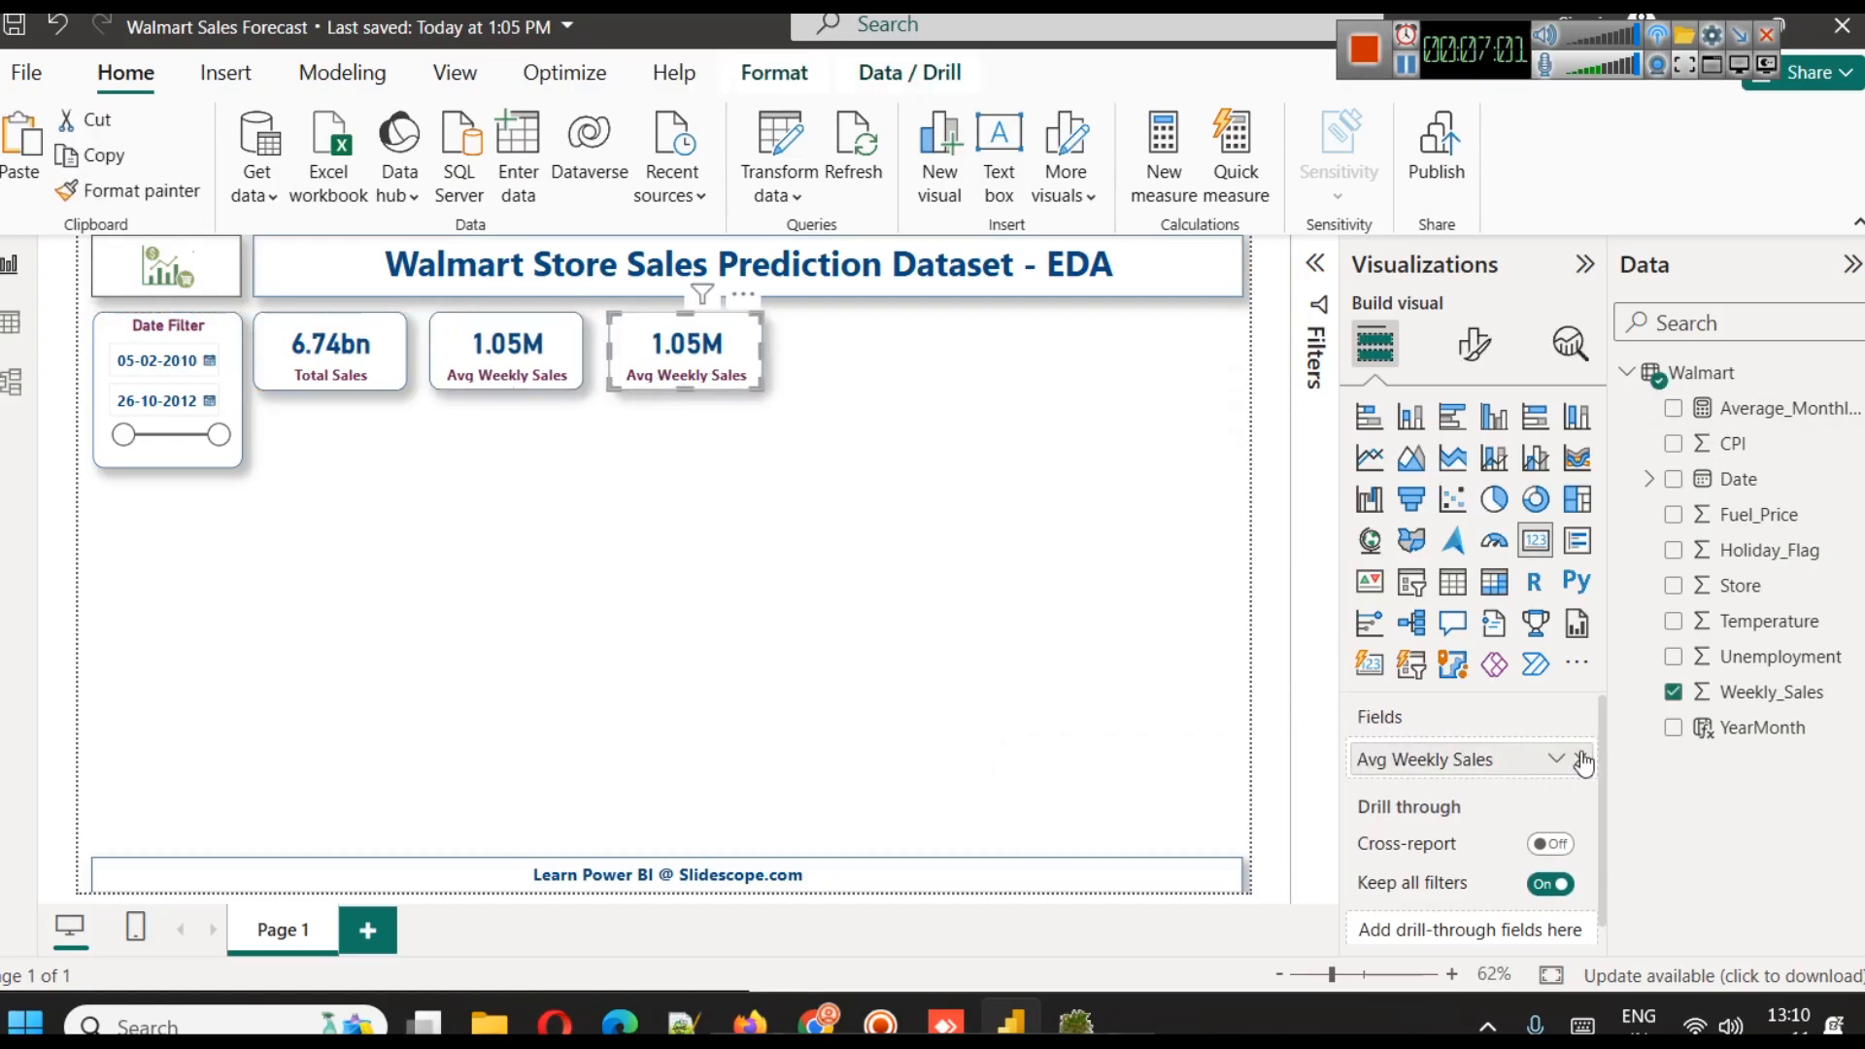
left_click(1583, 765)
left_click_drag(1807, 409, 1501, 757)
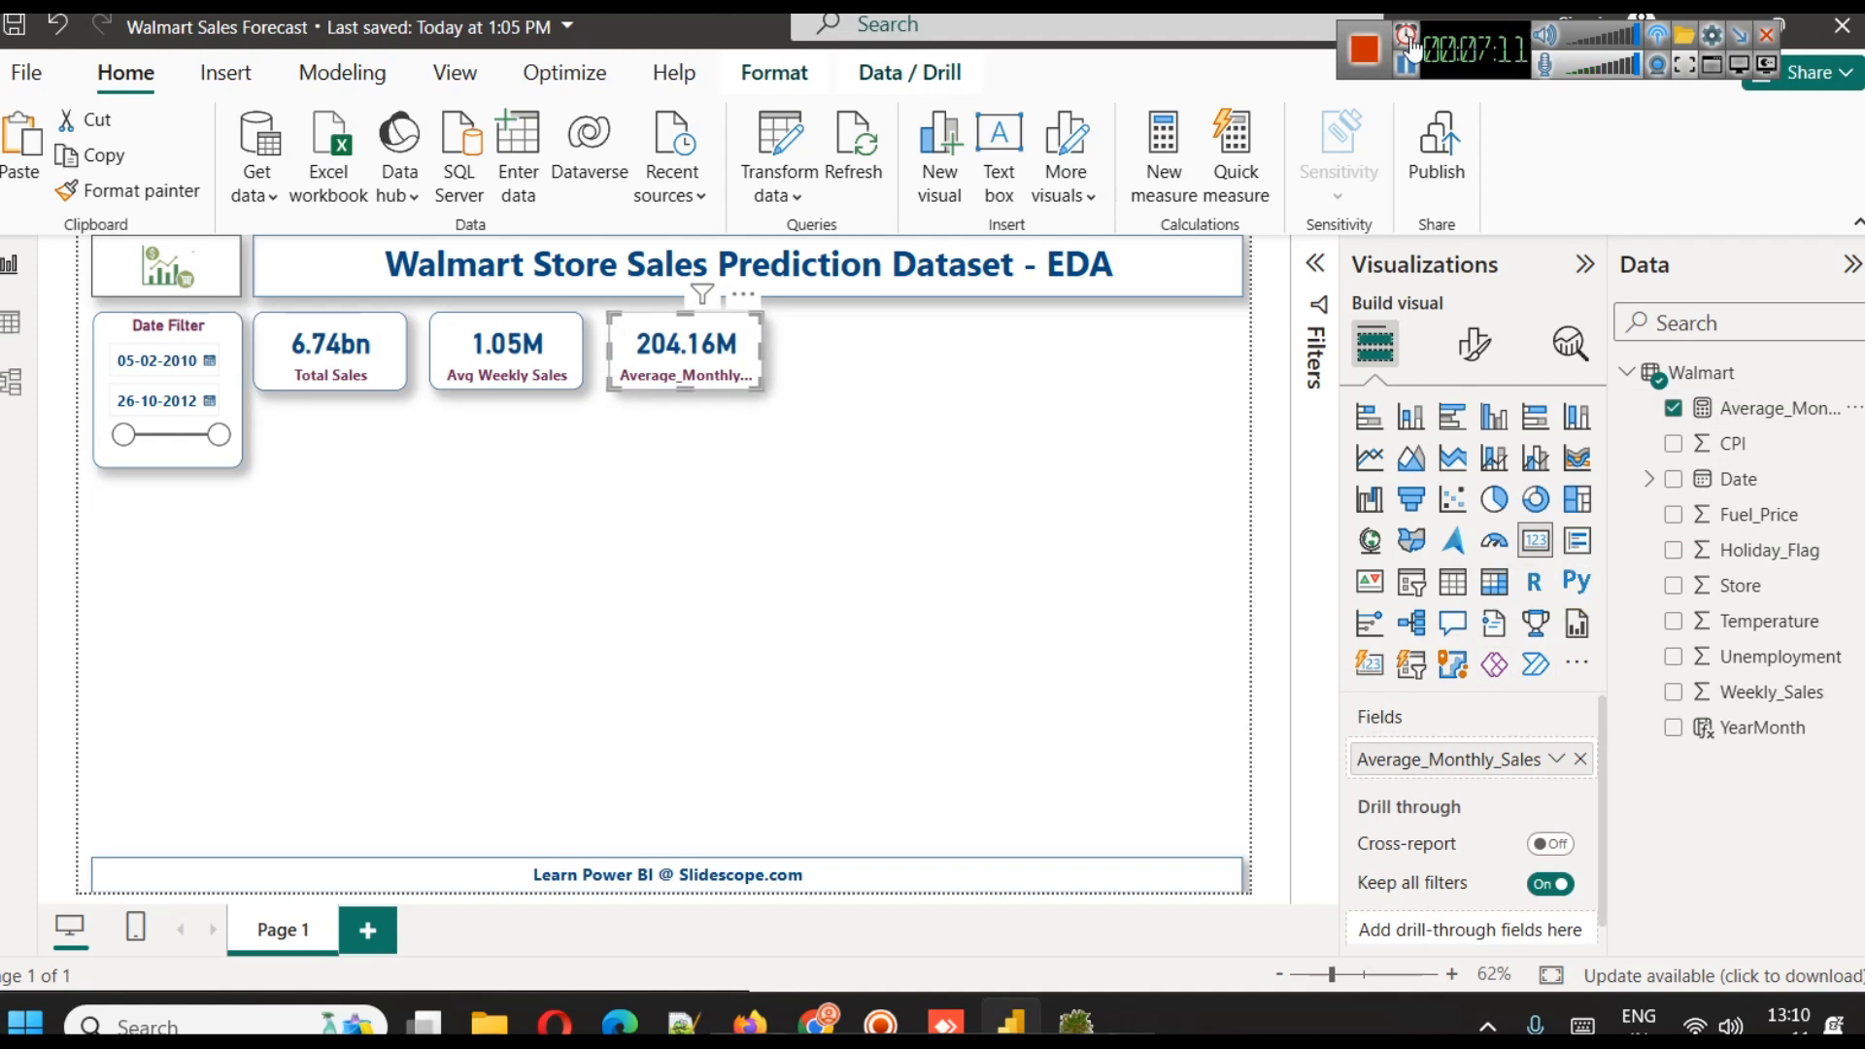
Rename the Average_Monthly_Sales field for this card as Avg Monthly Sales
left_click(1556, 759)
left_click(1678, 816)
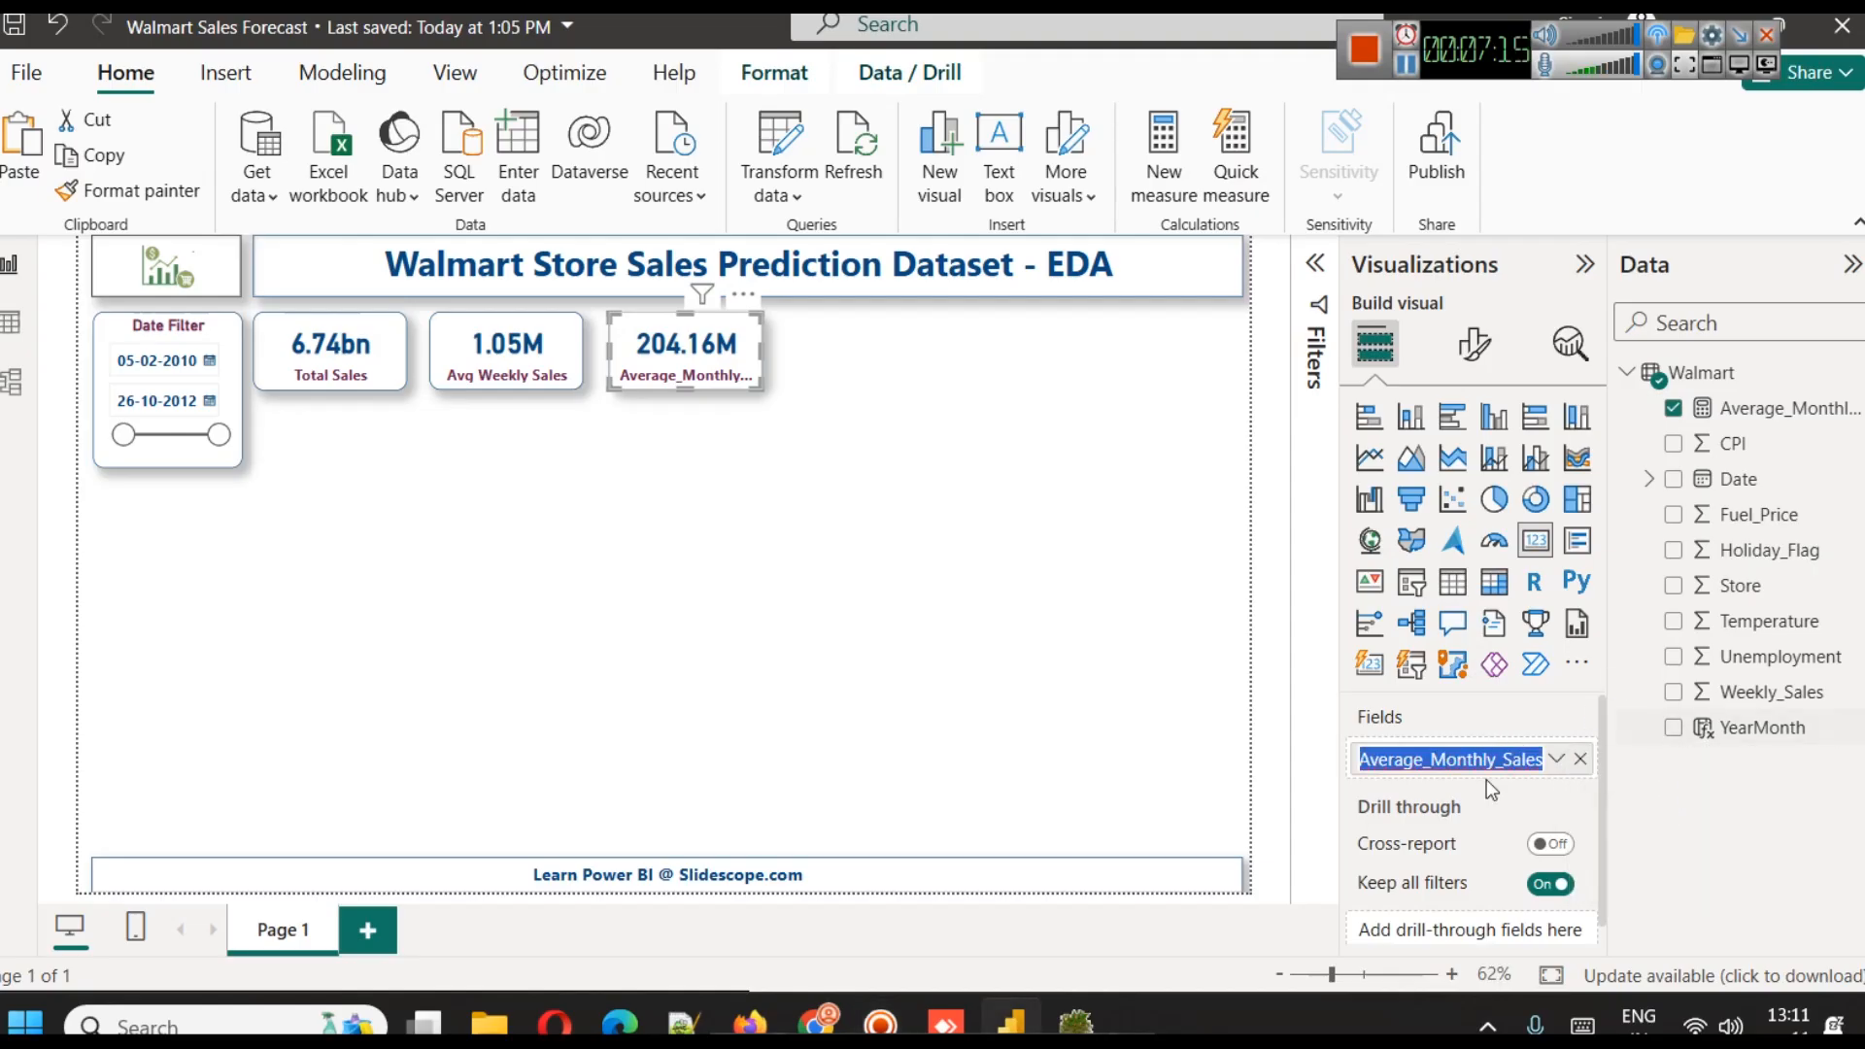
key("Home")
key("shift+Right")
key("shift+Right")
key("shift+Right")
key("shift+Right")
key("shift+Right")
type("g")
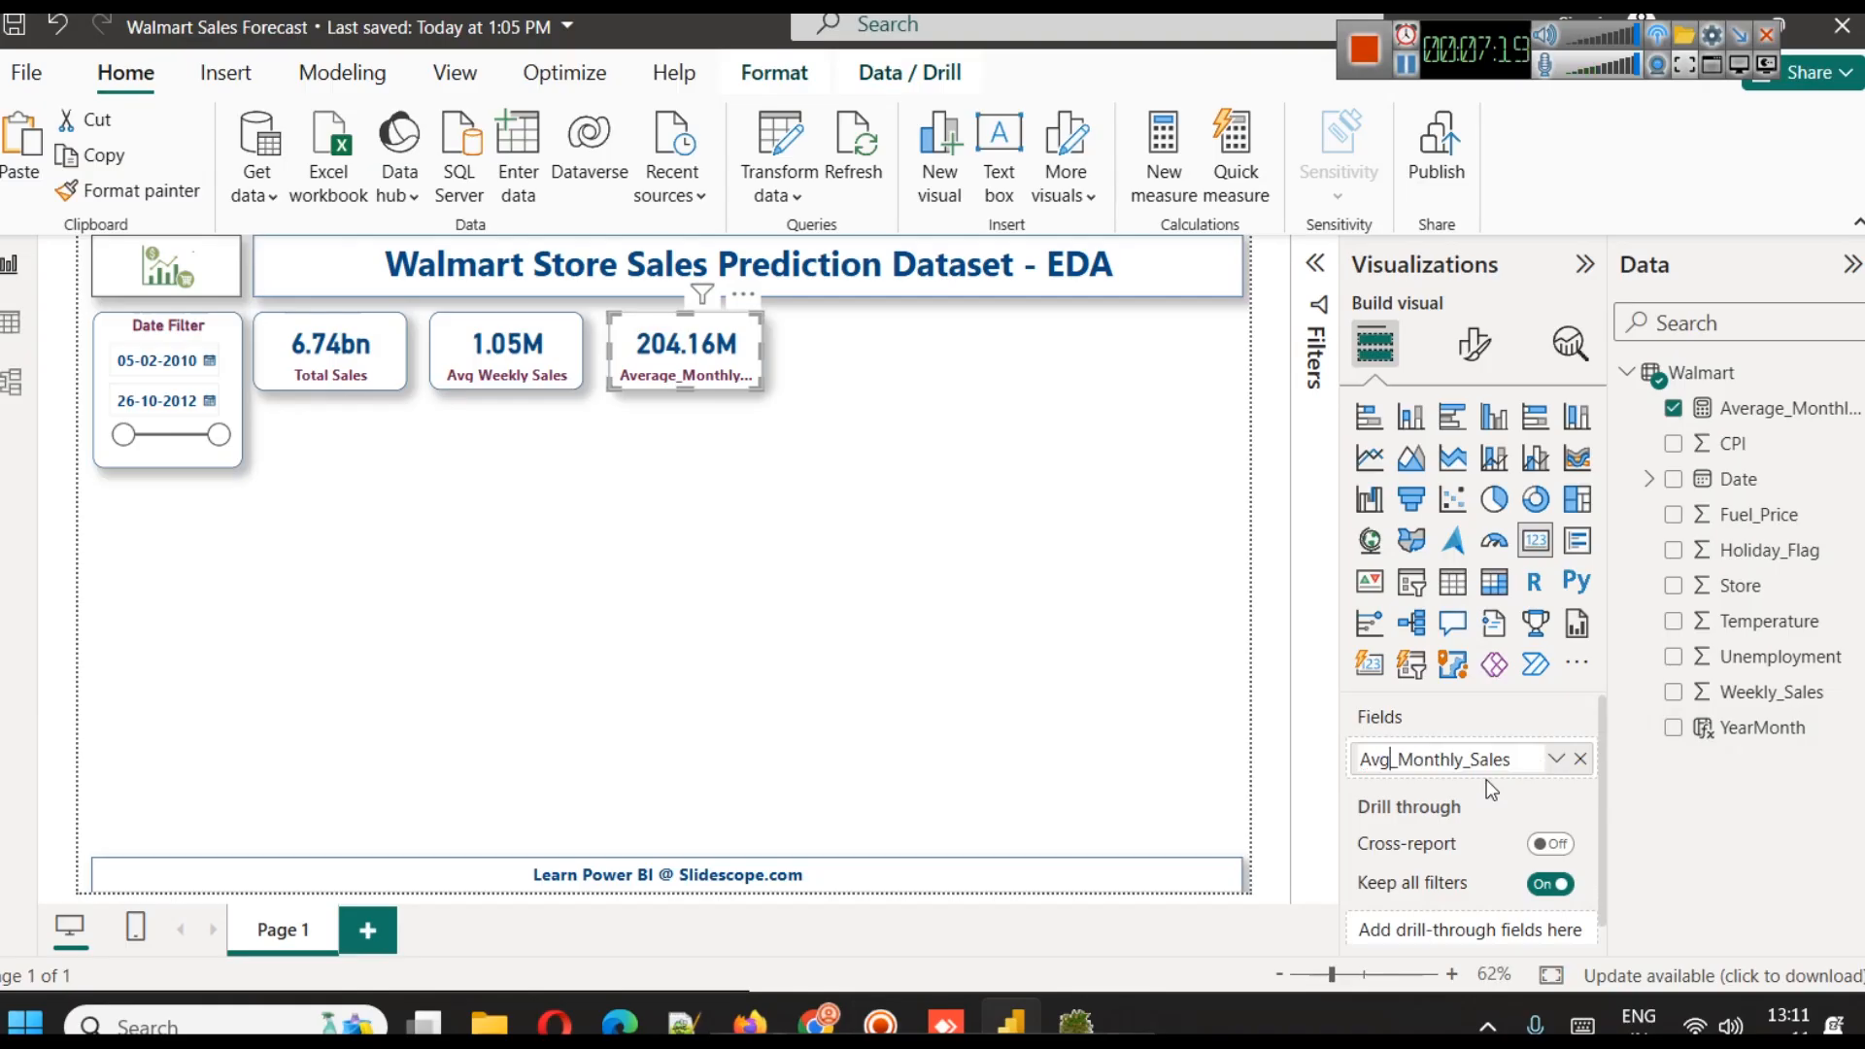
key("Right")
key("Right")
key("Right")
key("Right")
key("Right")
key("Right")
key("Right")
key("Right")
key("BackSpace")
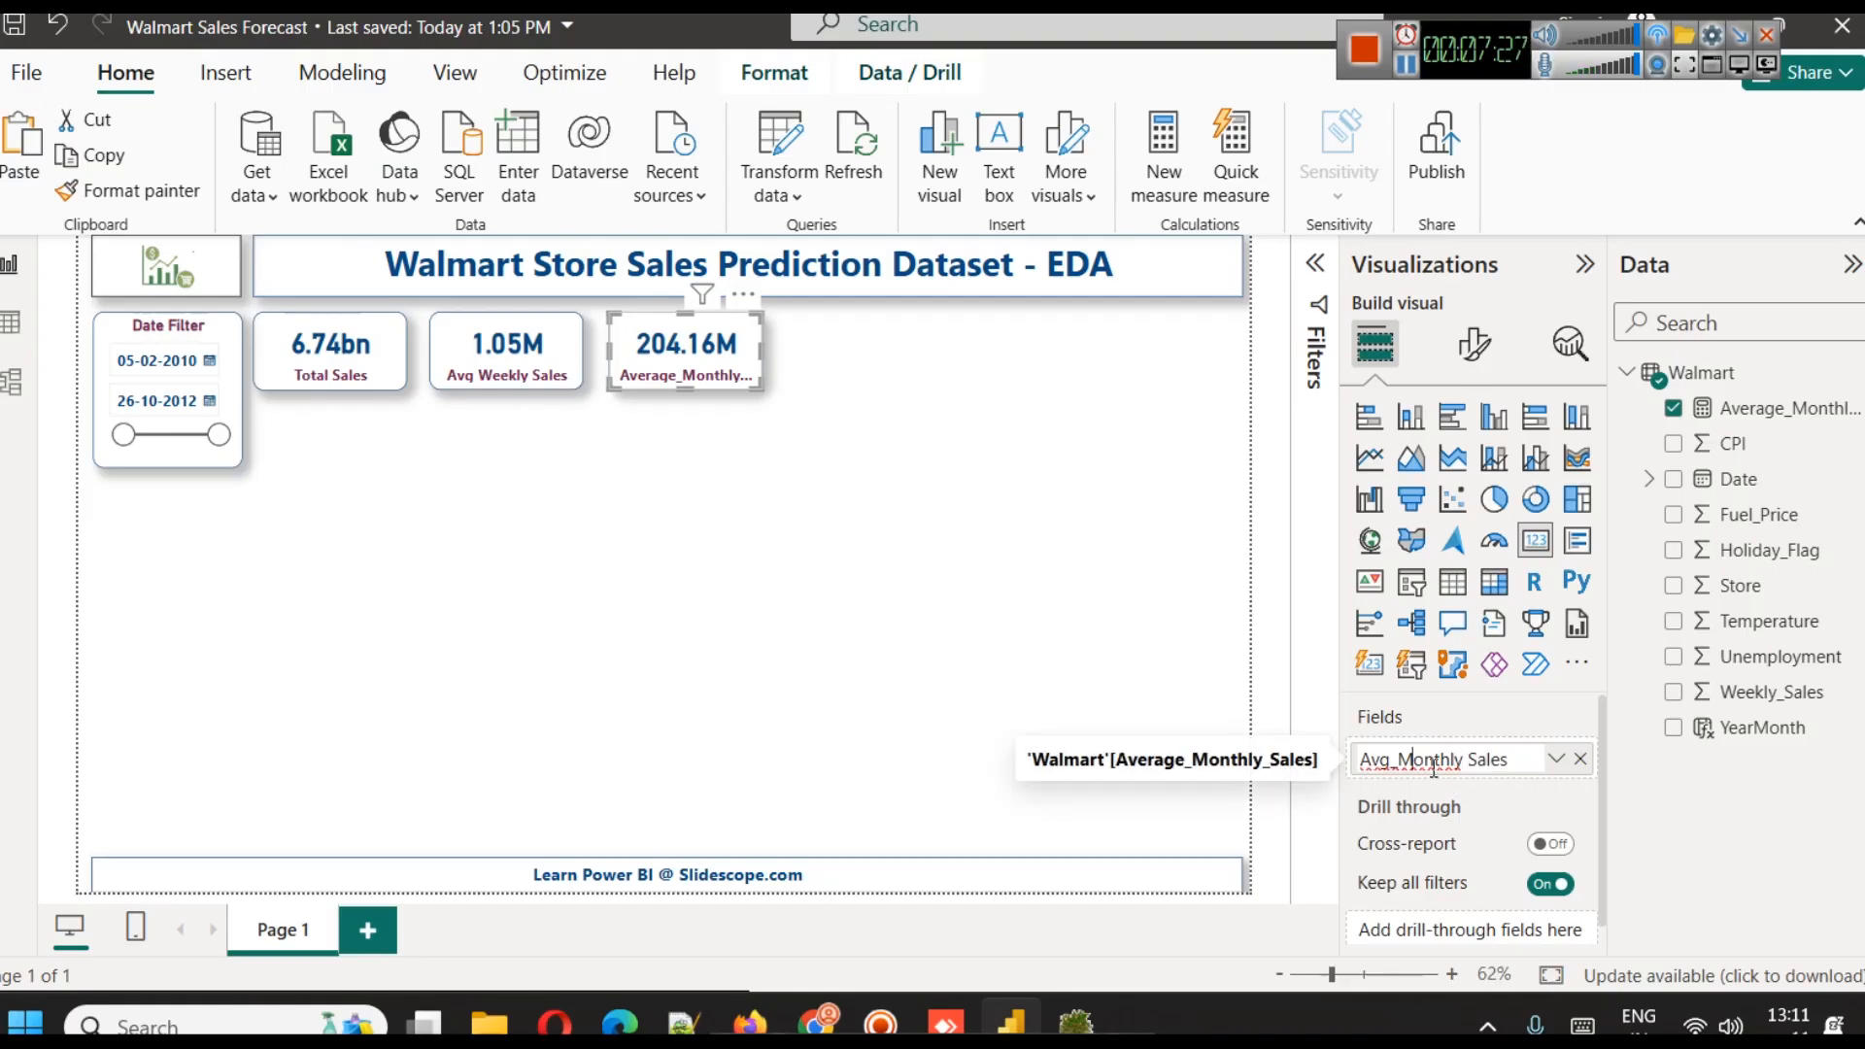
key("BackSpace")
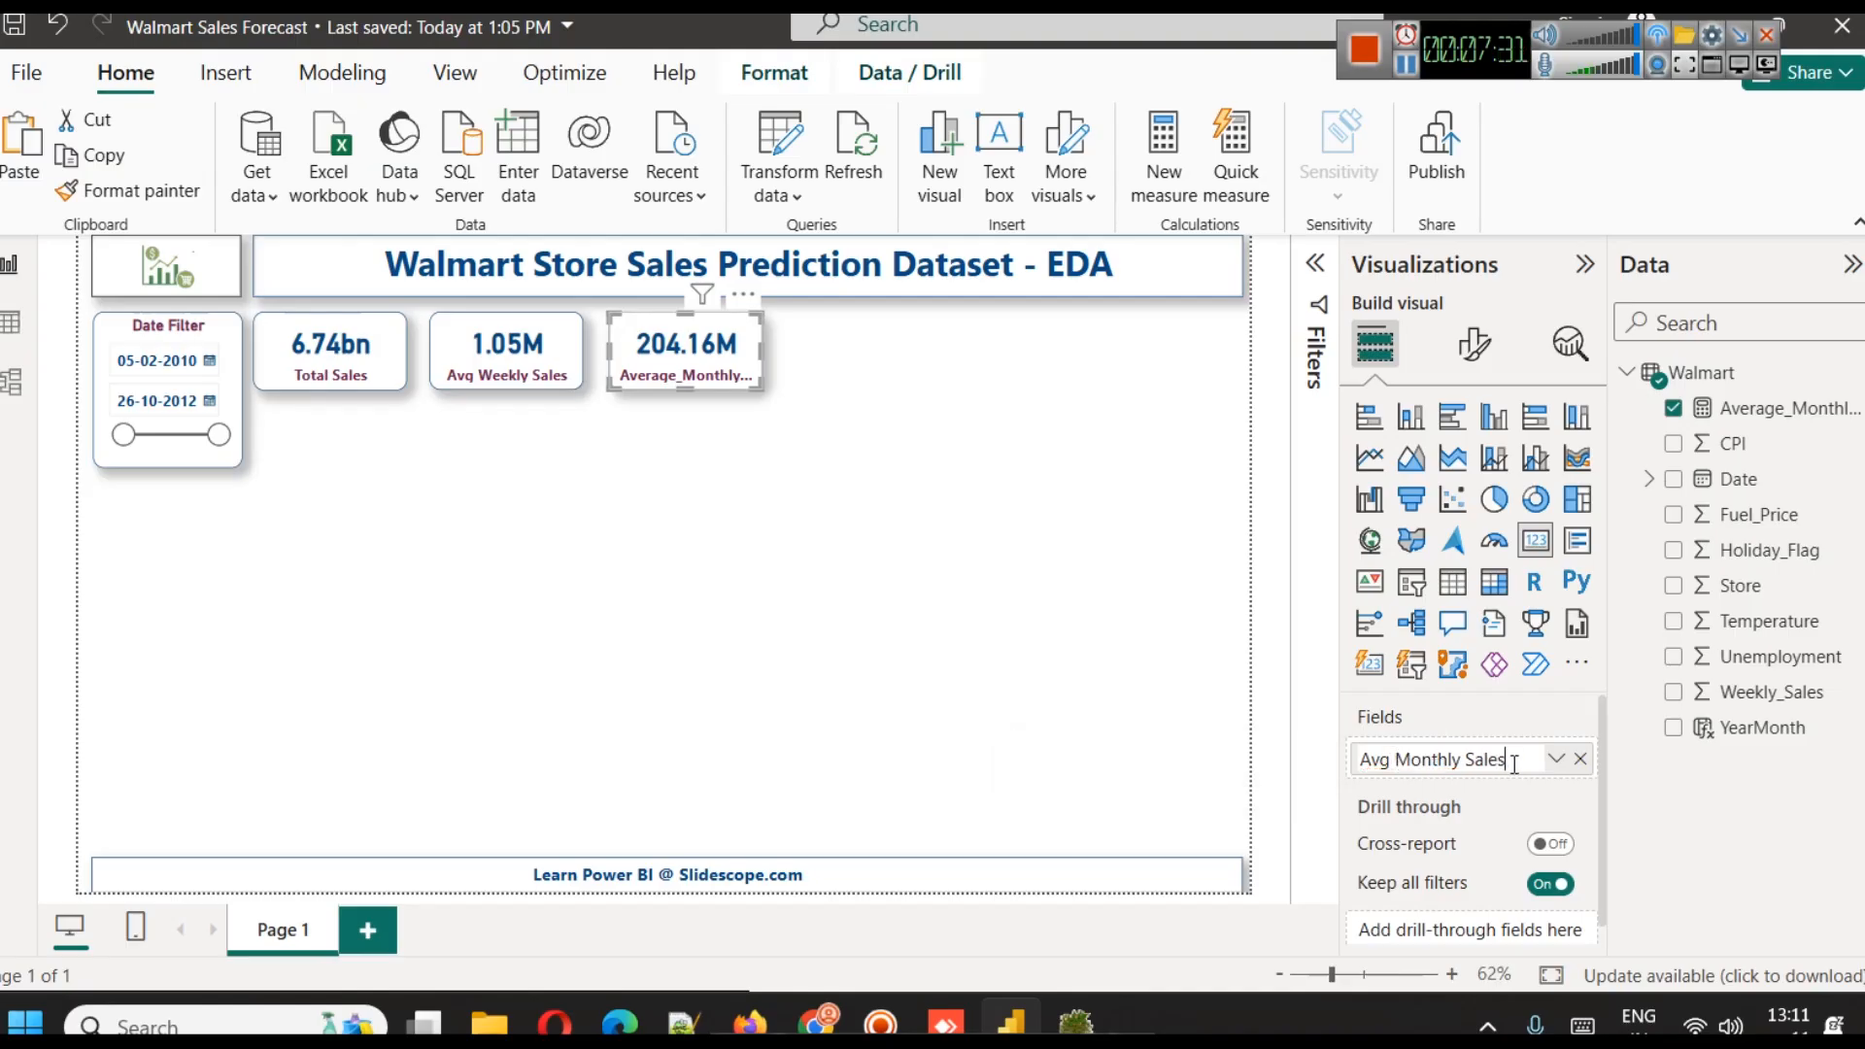
key("Return")
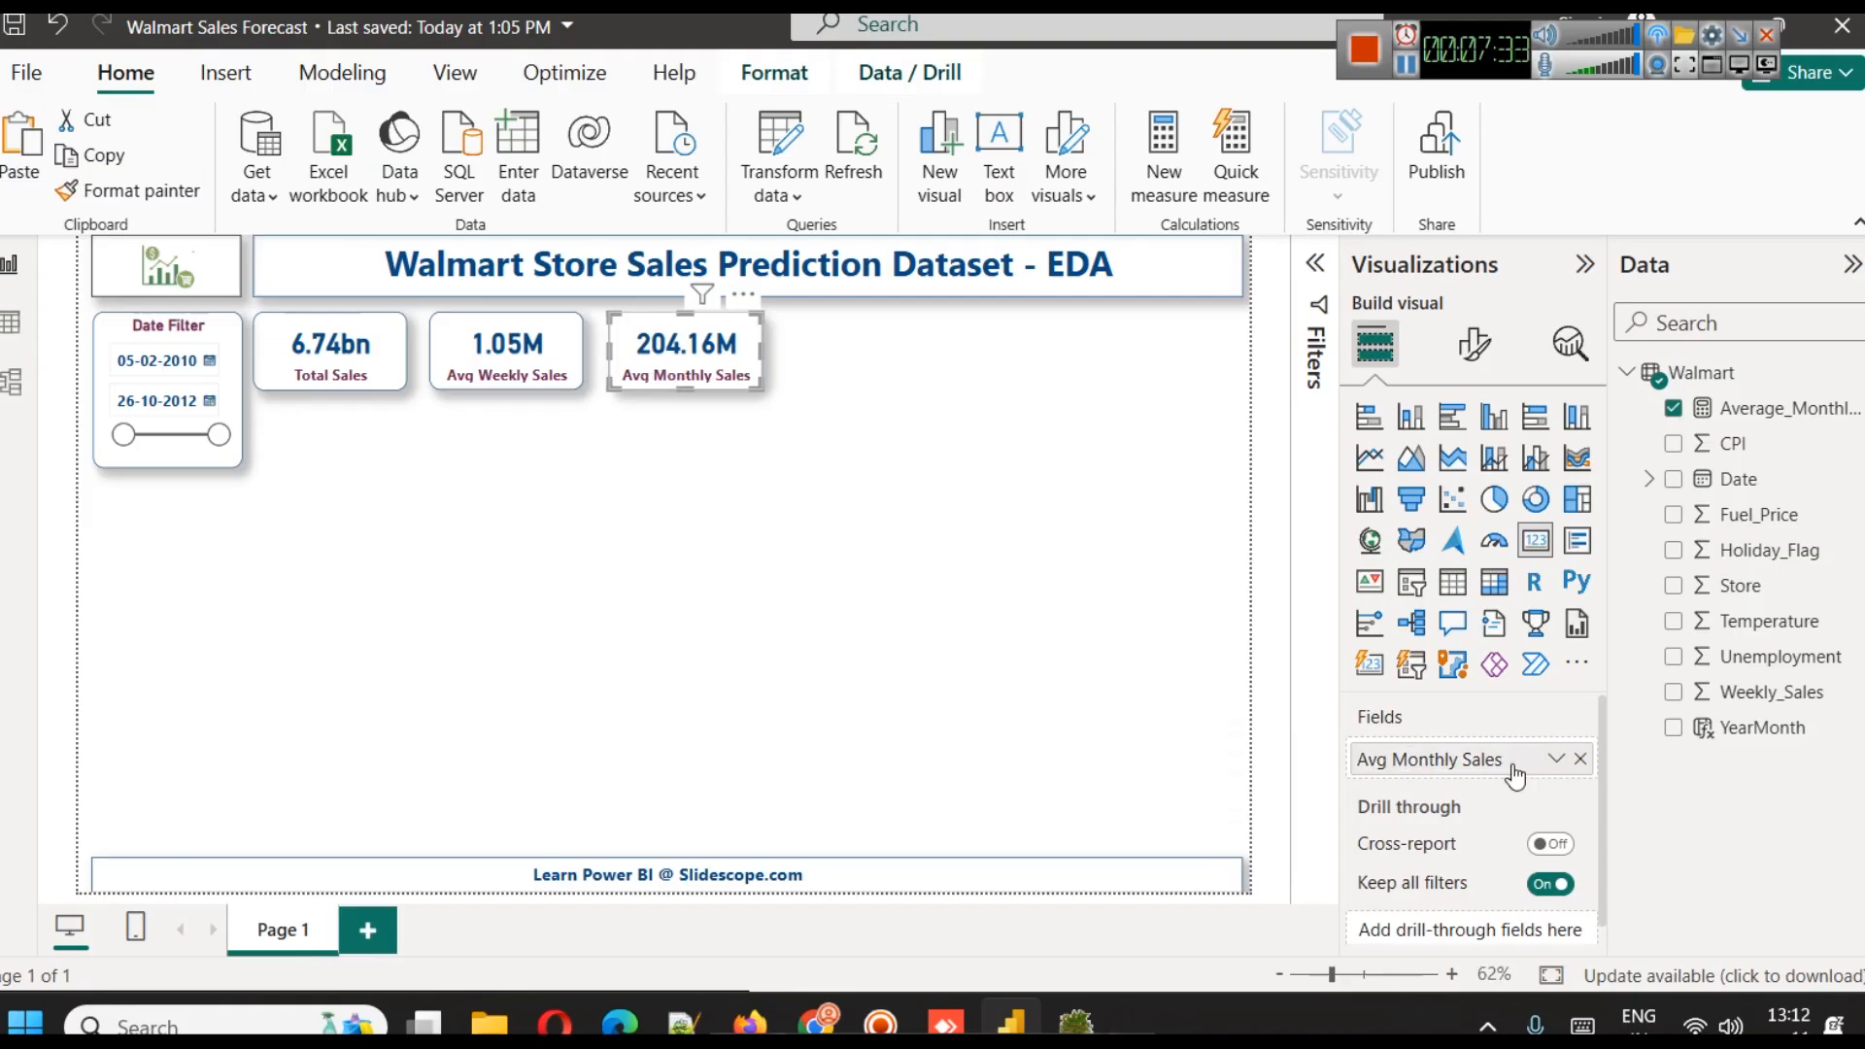
left_click(1020, 542)
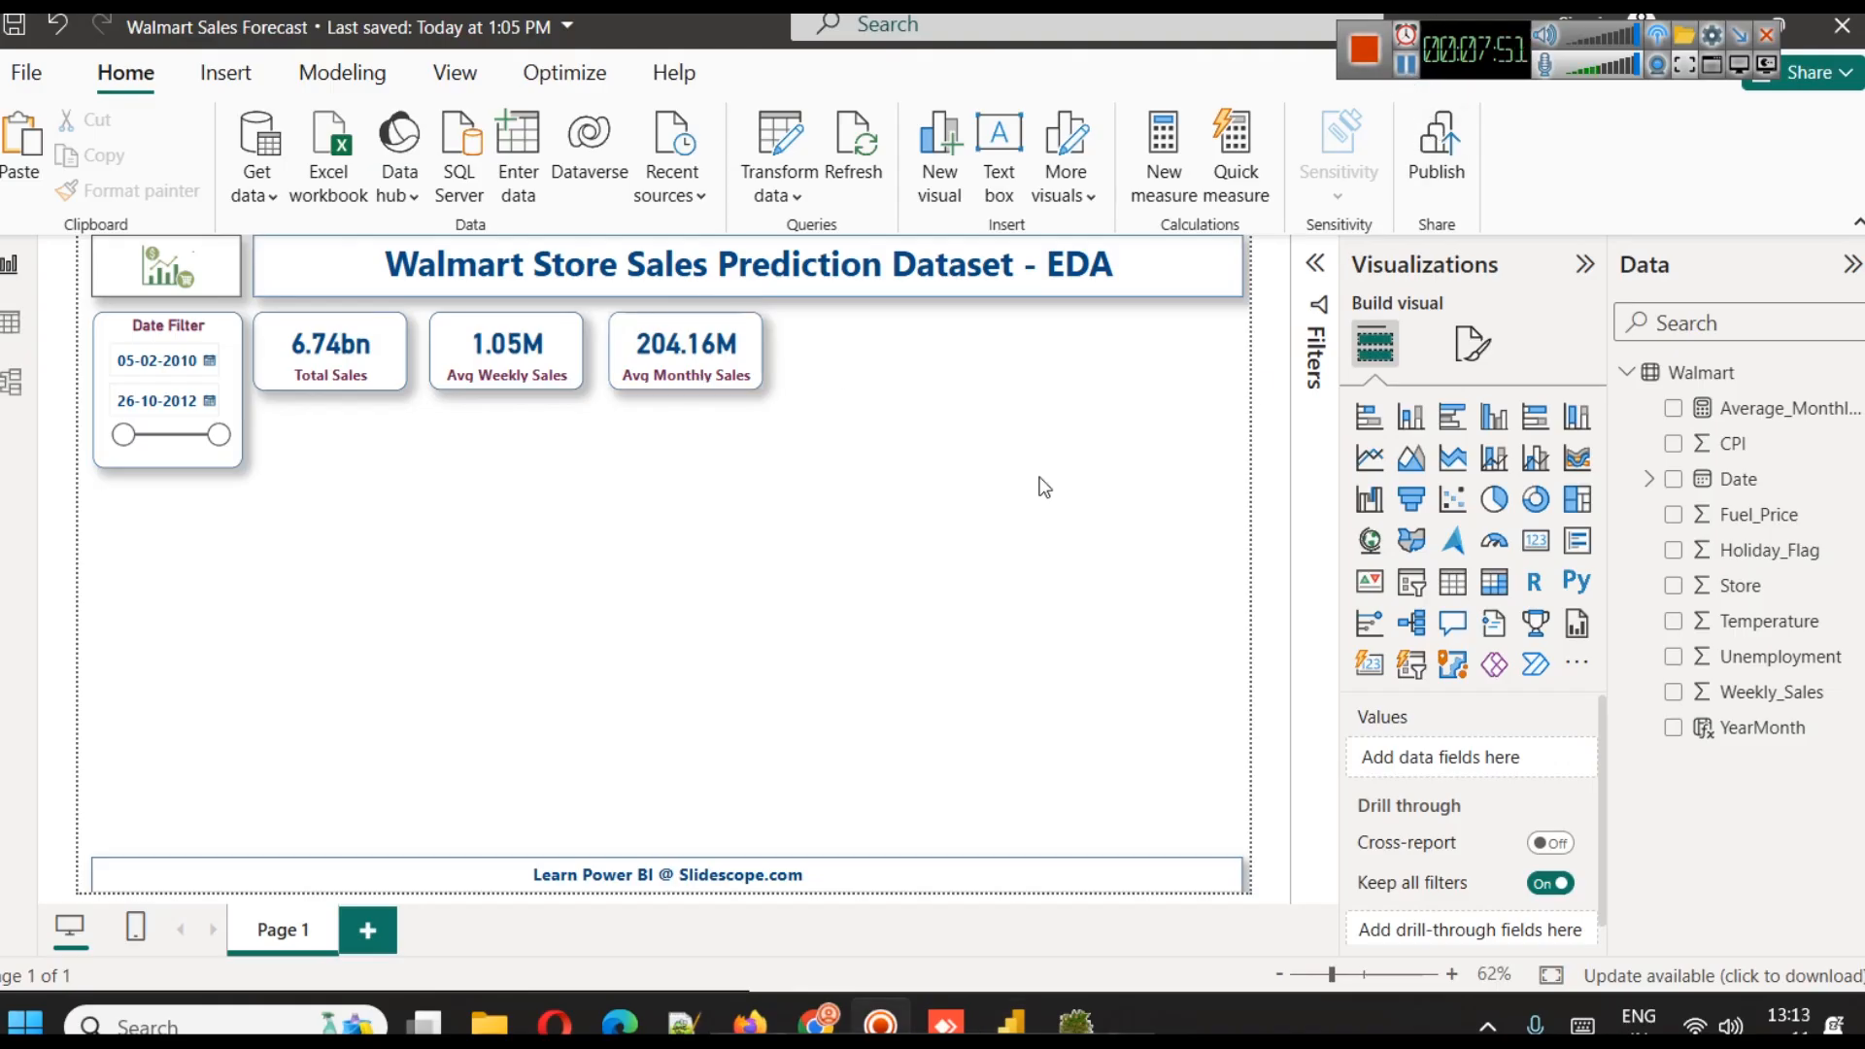
Duplicate the Avg Monthly Sales card and place the copy to the right of the original
left_click(677, 337)
key("ctrl+c")
key("ctrl+v")
left_click_drag(677, 337, 844, 335)
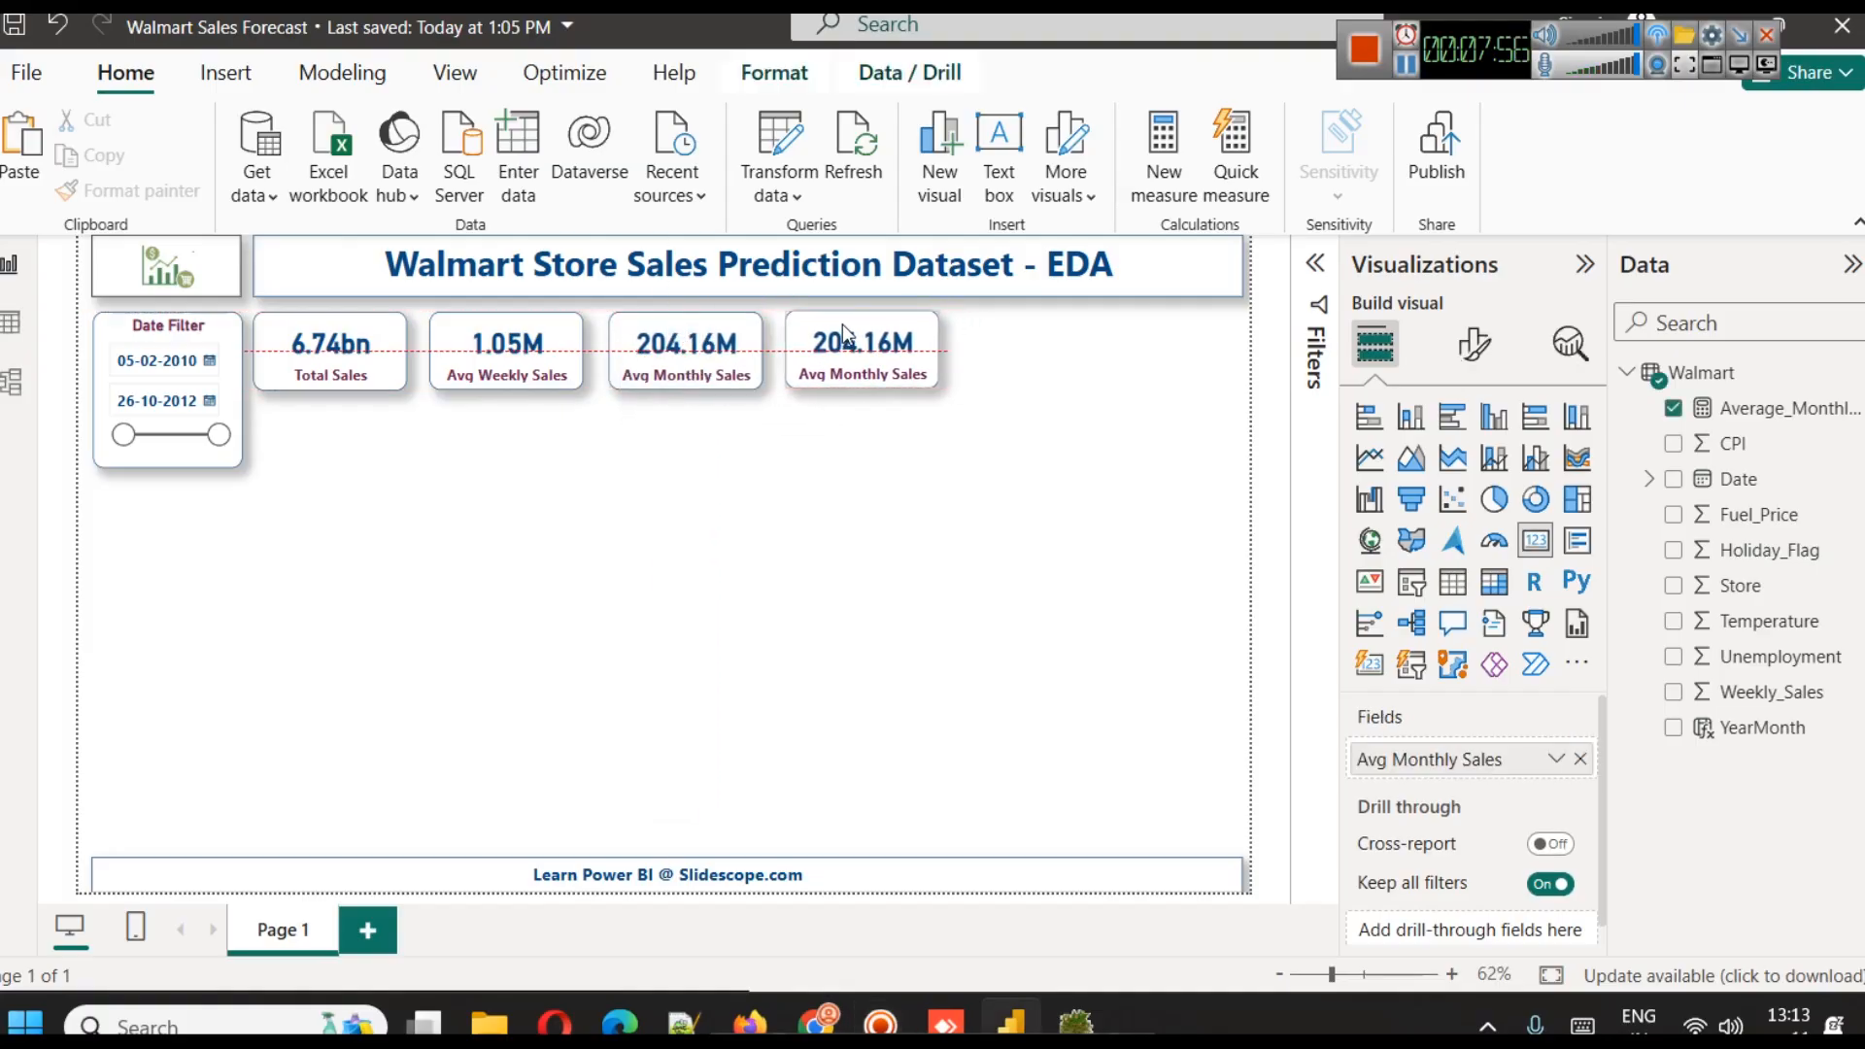
left_click(998, 440)
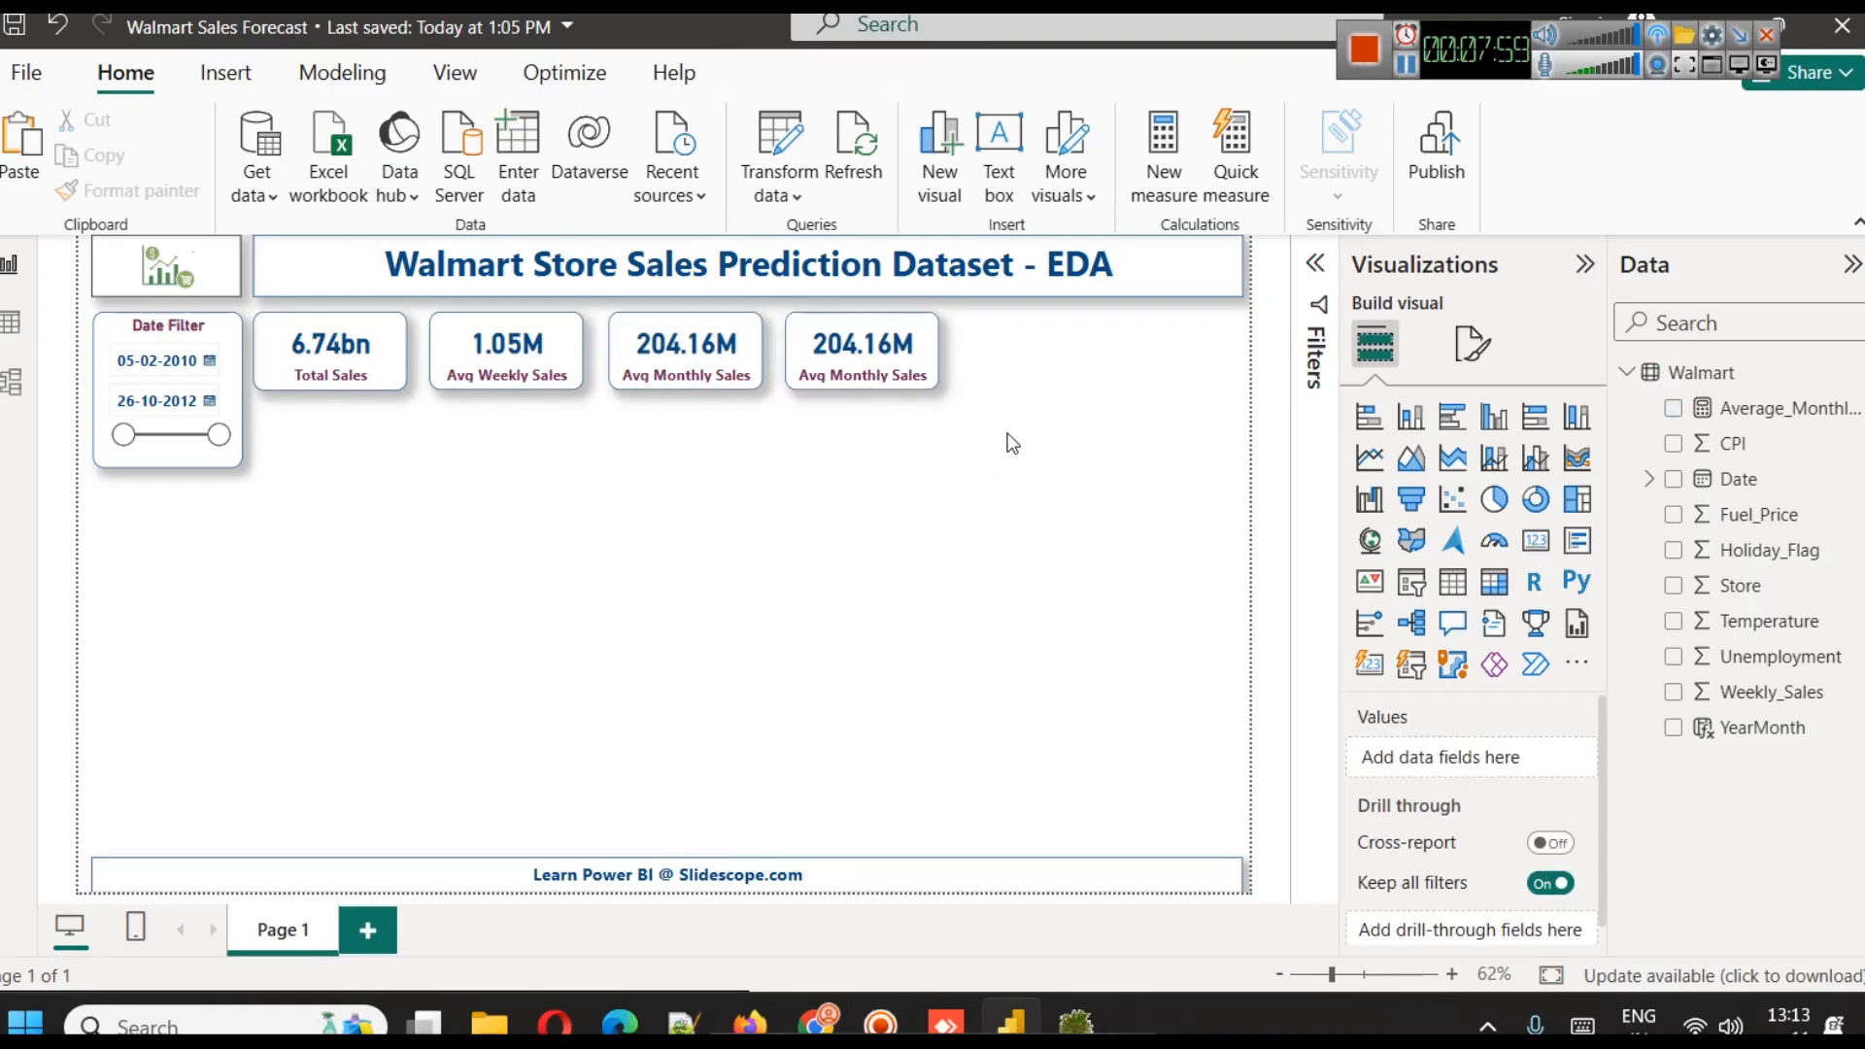
Examine the Store column's values in the Walmart table data and return to the report page
left_click(10, 323)
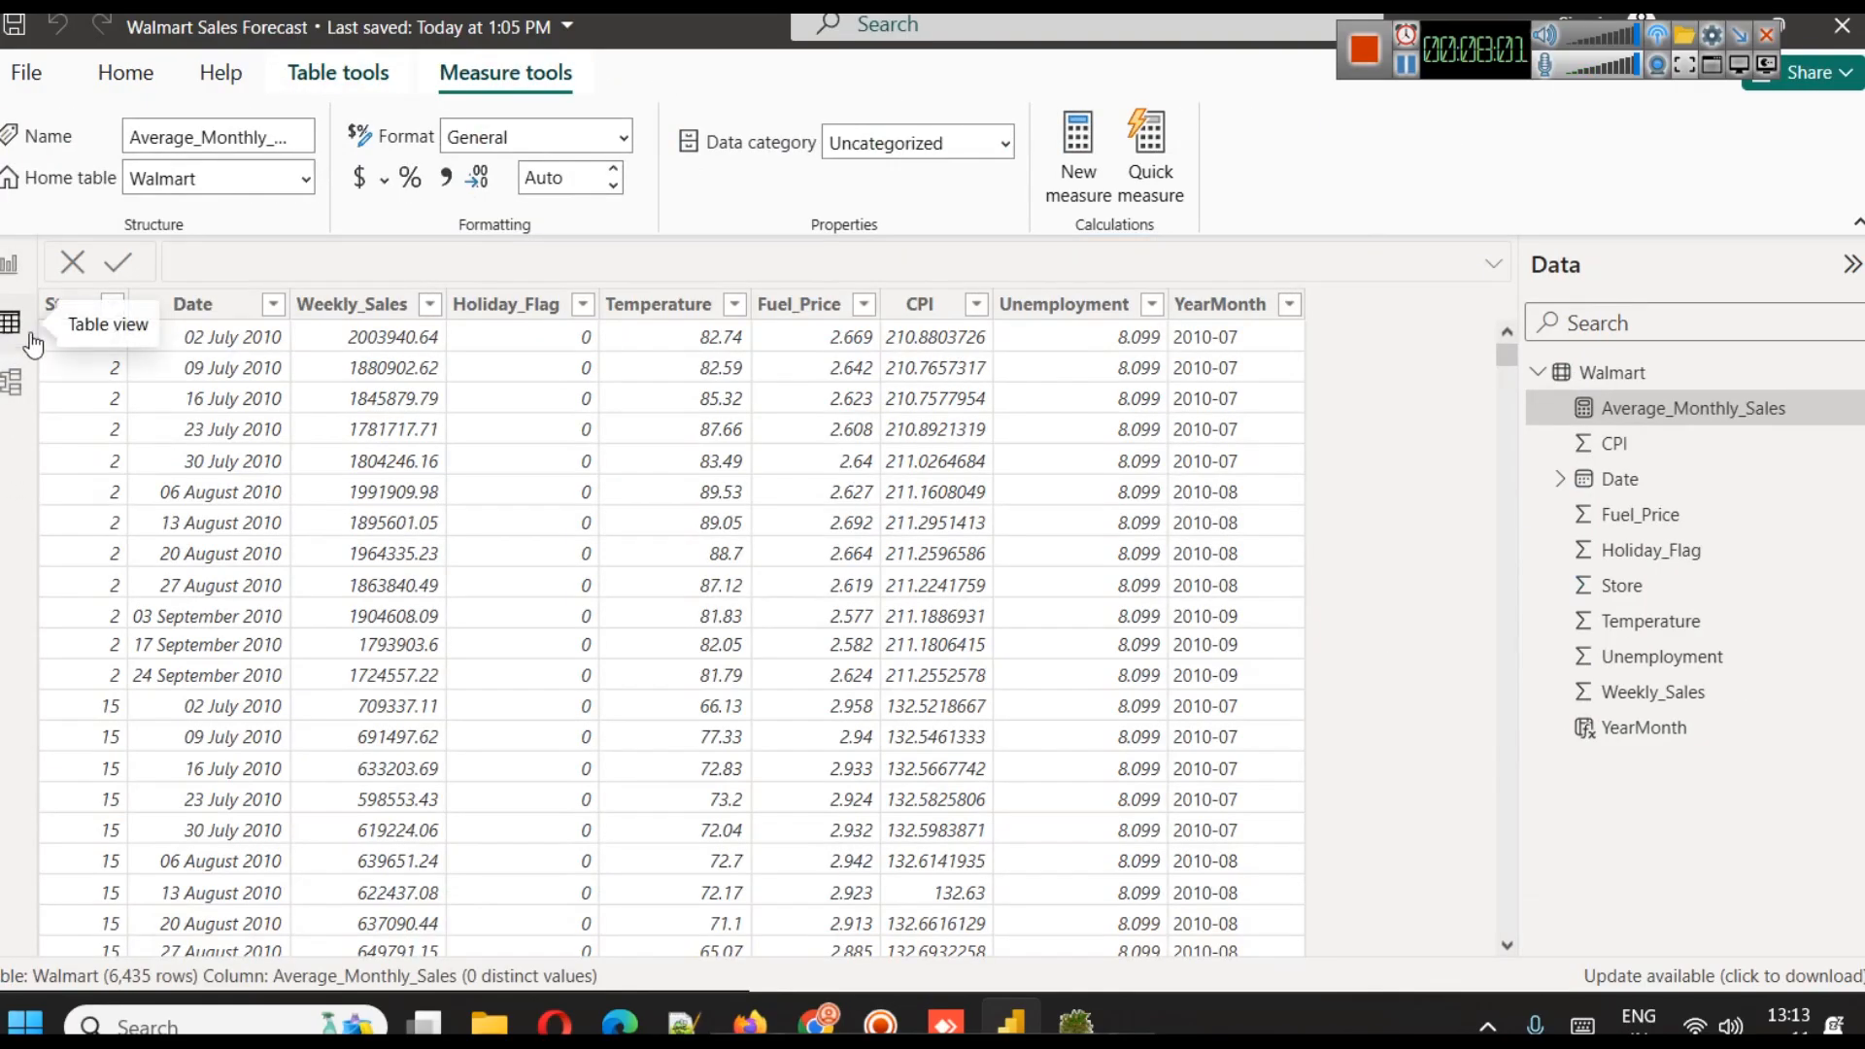
left_click(112, 304)
scroll(347, 475, "down", 2)
scroll(347, 473, "down", 5)
scroll(360, 466, "up", 8)
scroll(333, 521, "down", 8)
left_click(515, 956)
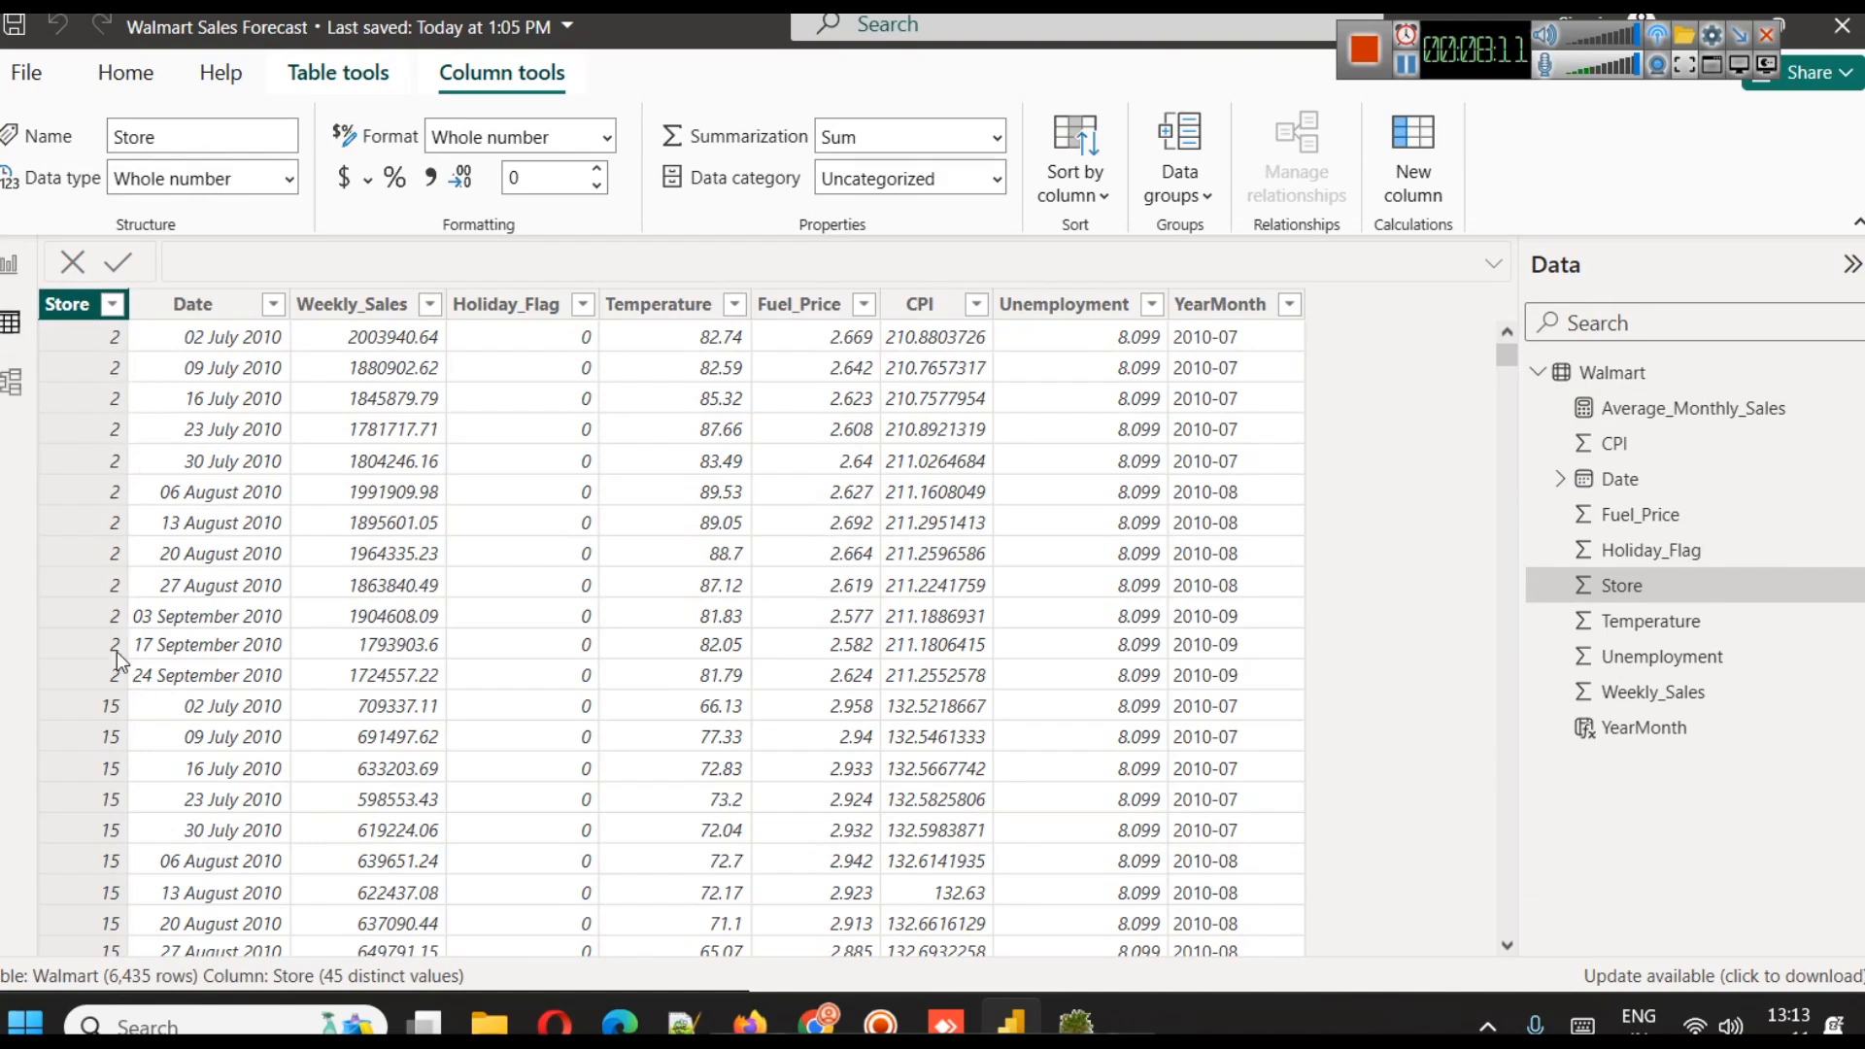
scroll(102, 544, "down", 14)
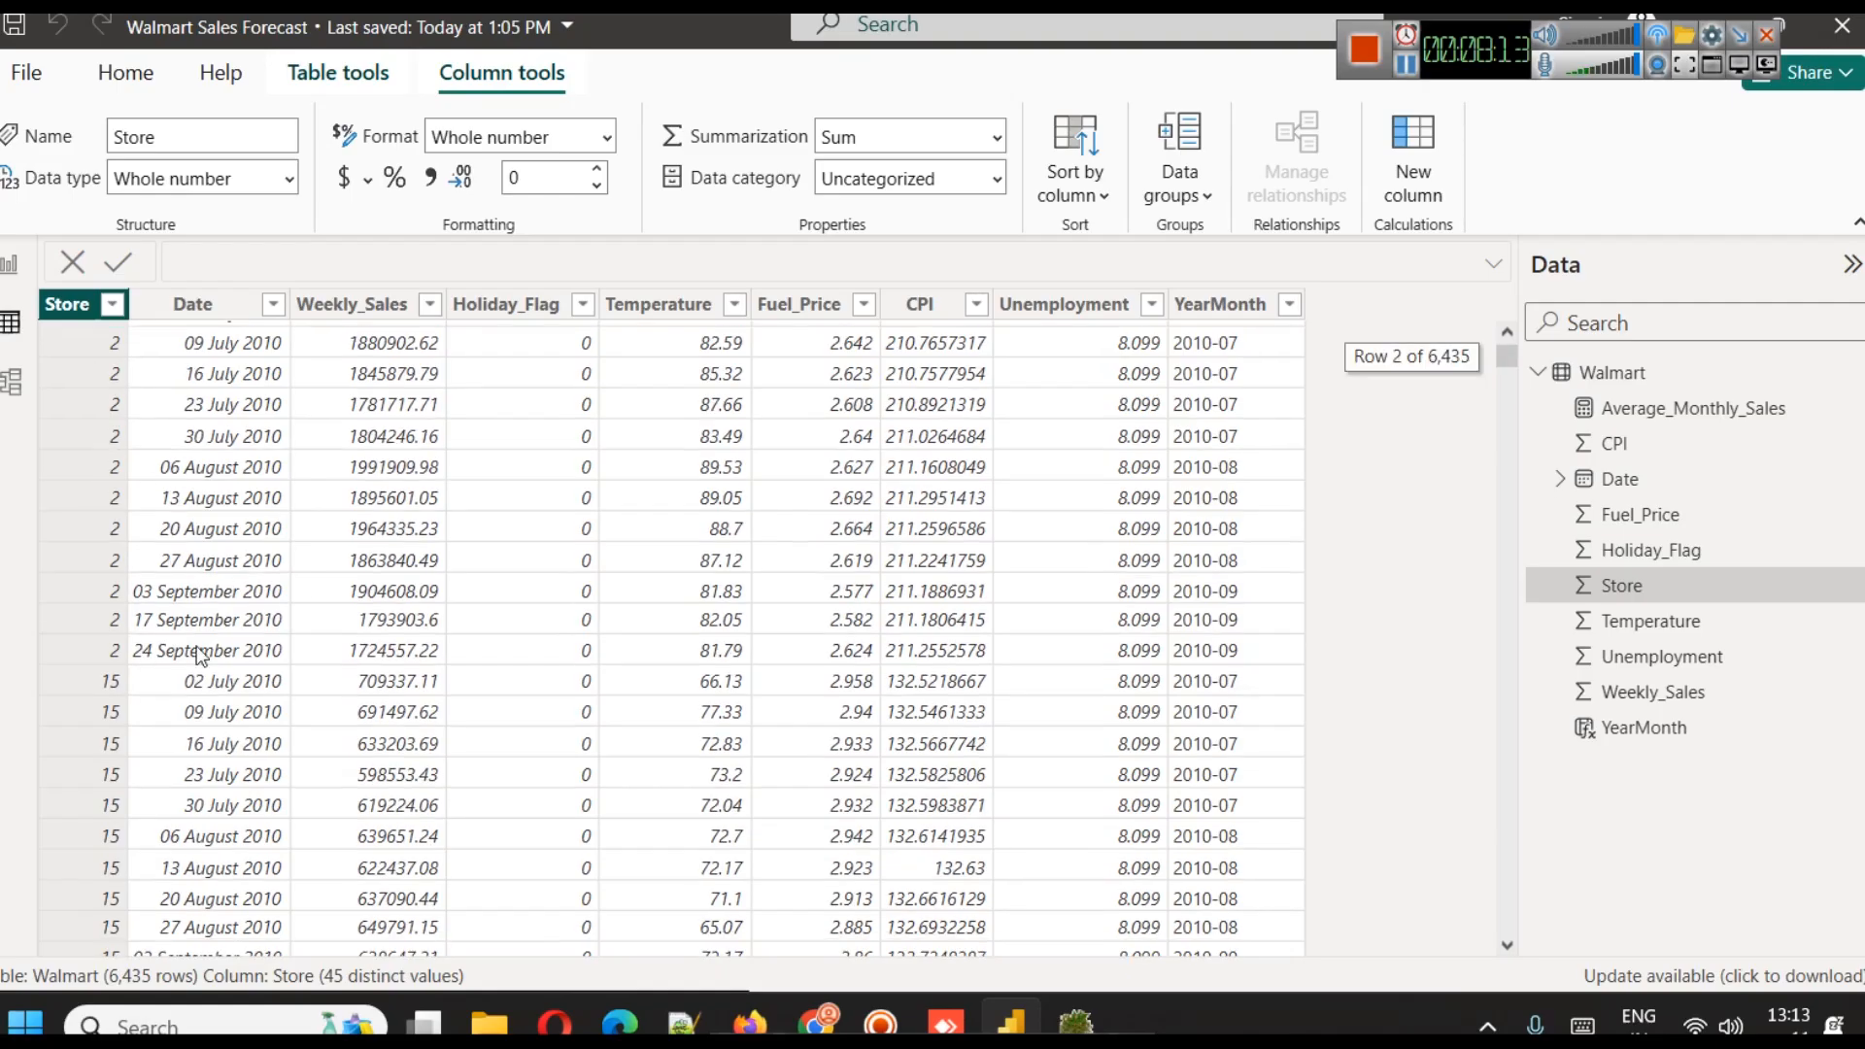
left_click(10, 264)
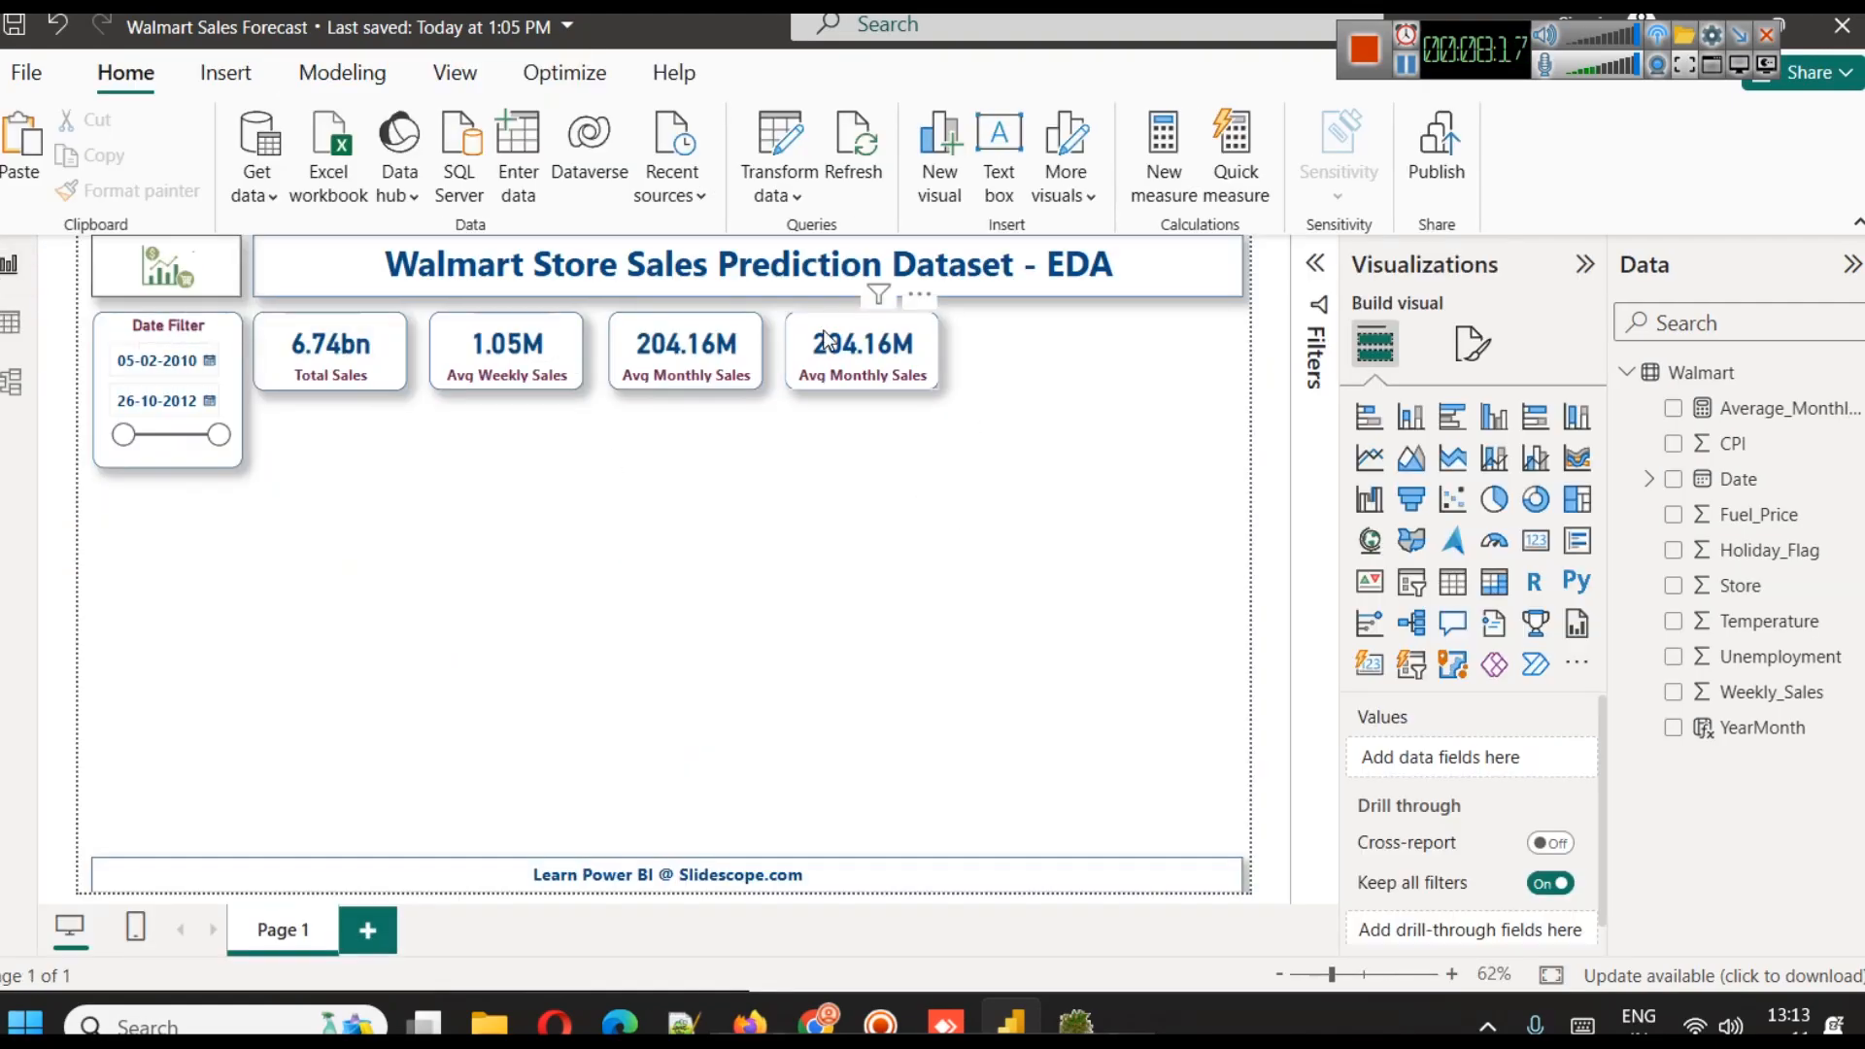
Replace the field on the rightmost KPI card with Store, summarized as Count (Distinct)
left_click(923, 374)
left_click(1579, 763)
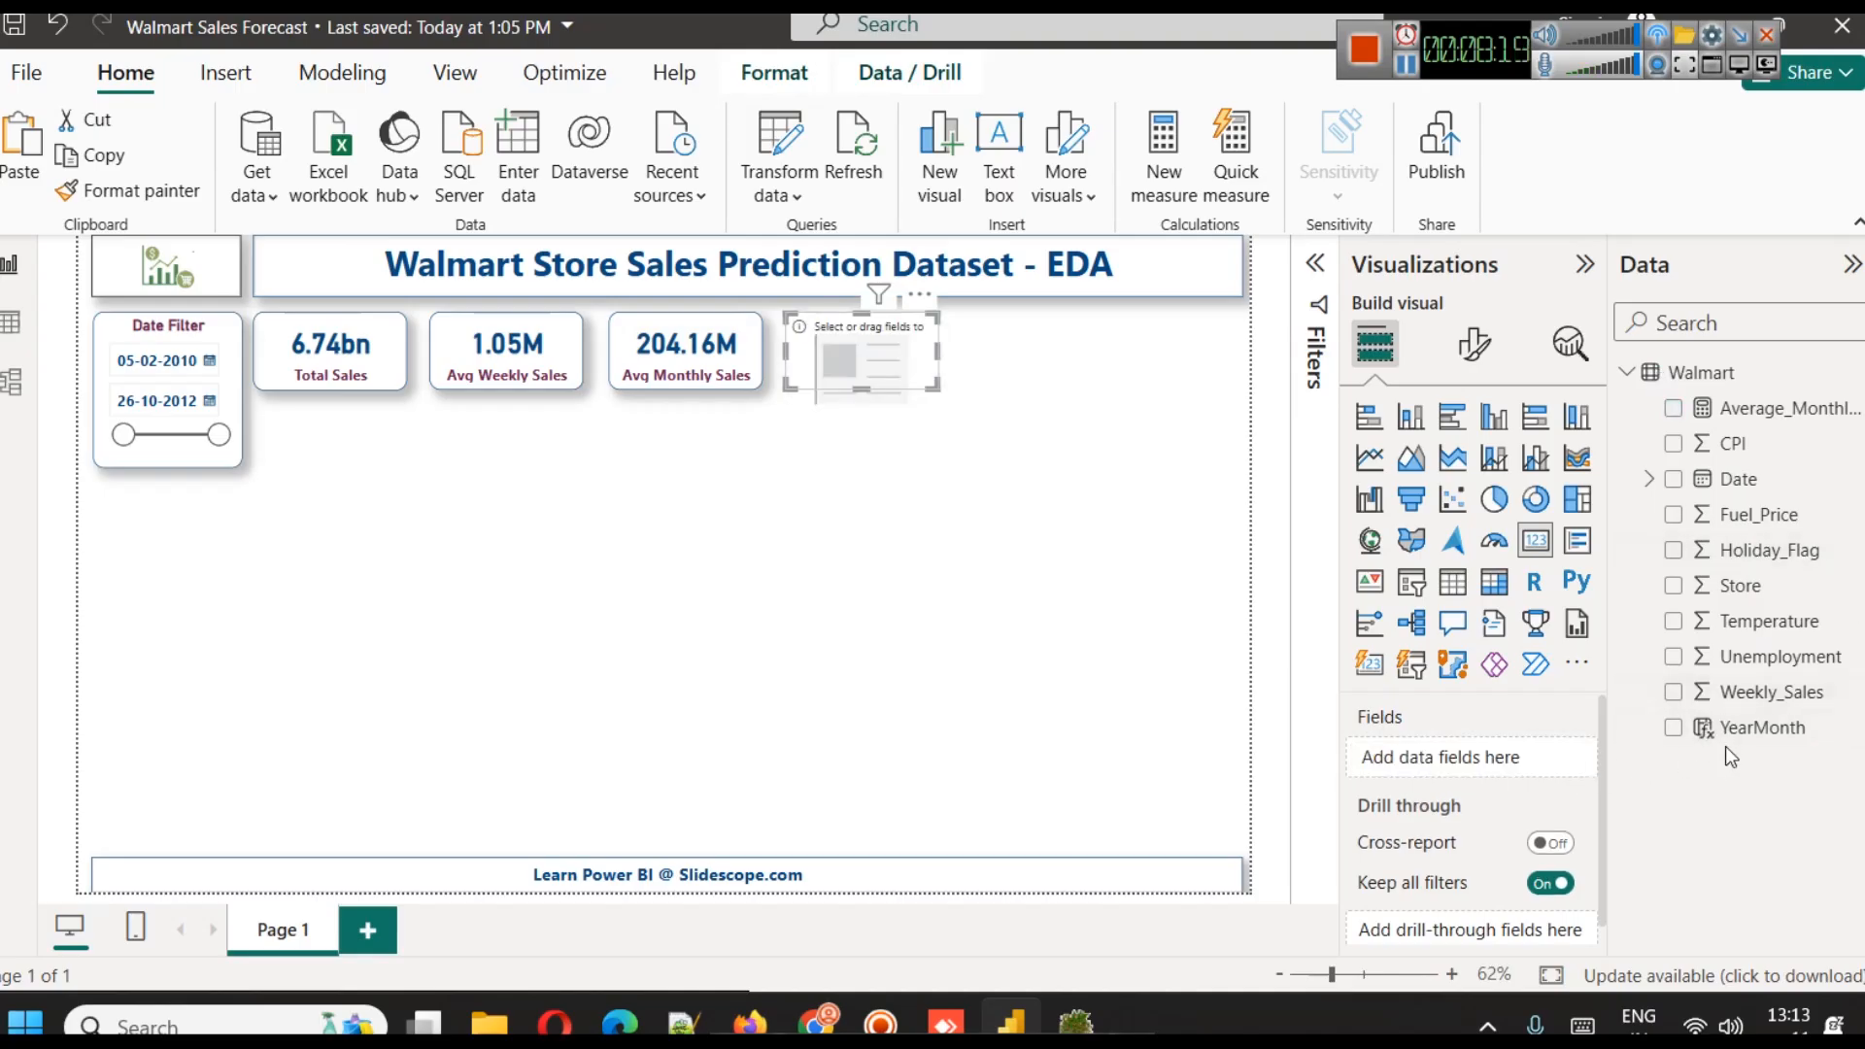
left_click_drag(1770, 586, 1491, 772)
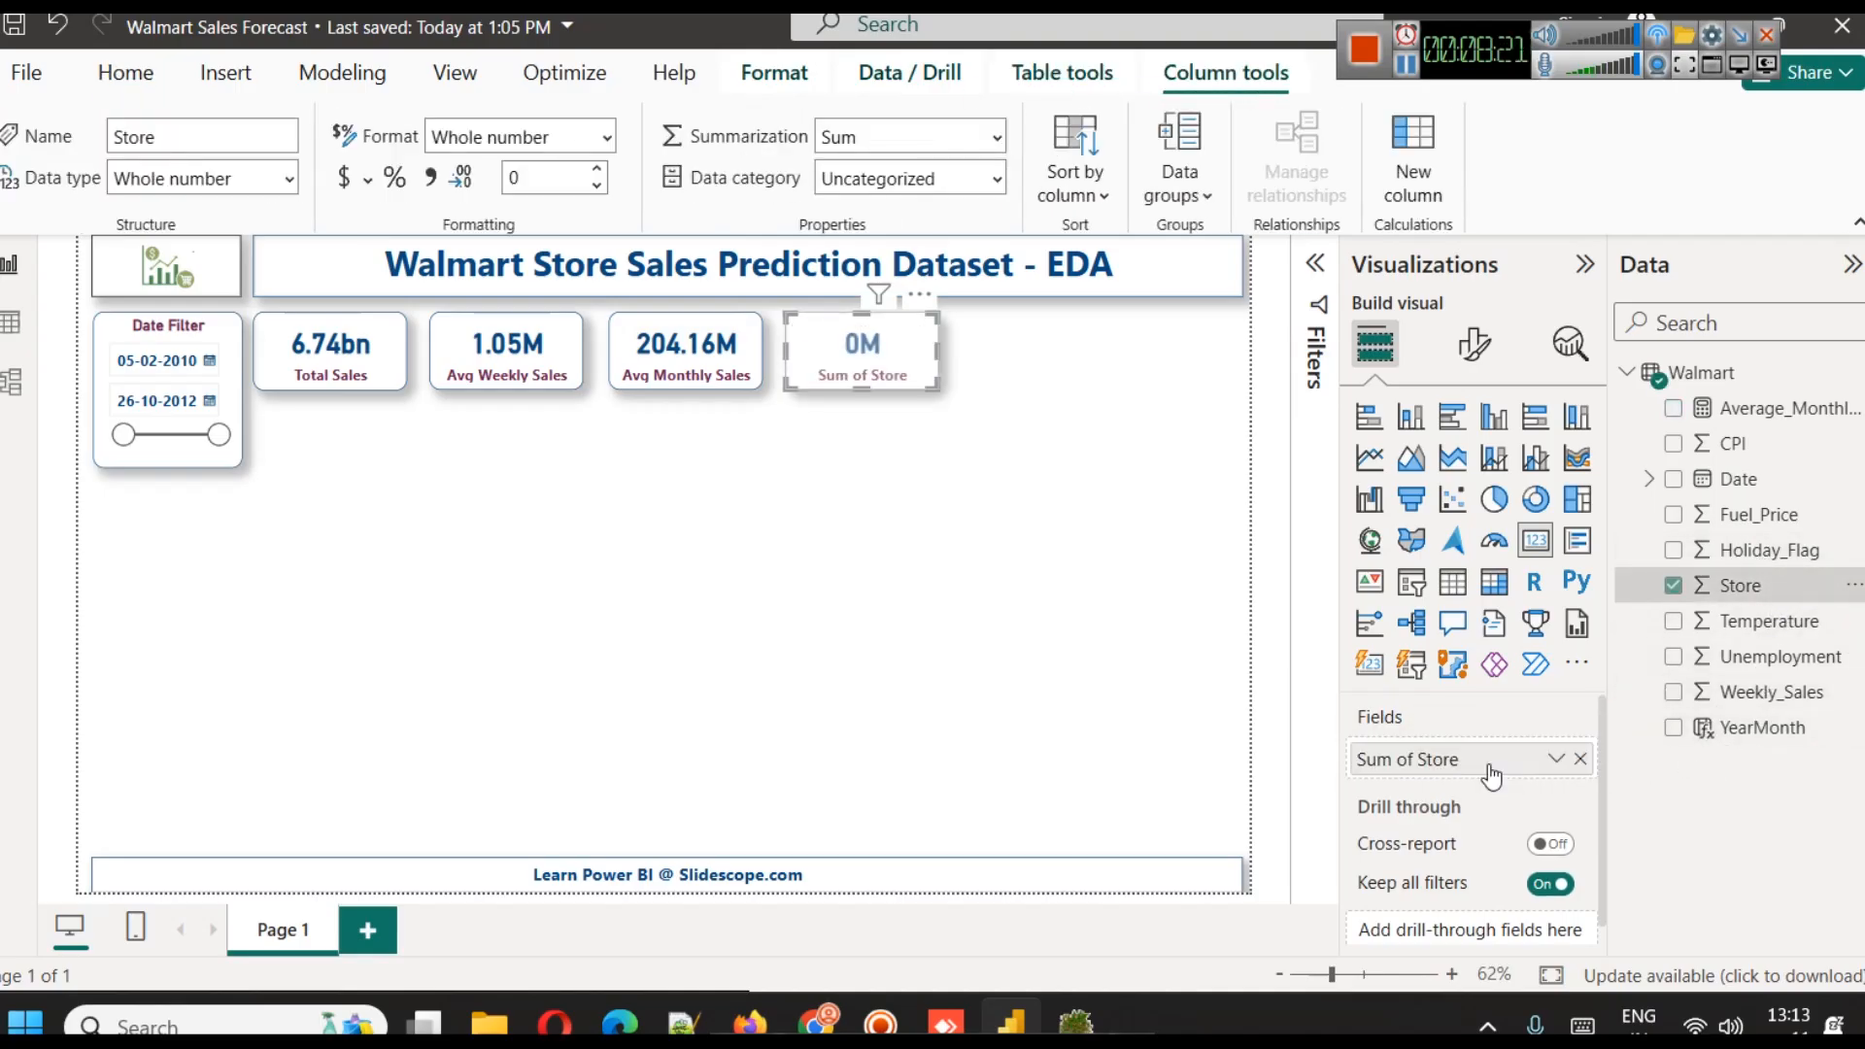
left_click(1553, 761)
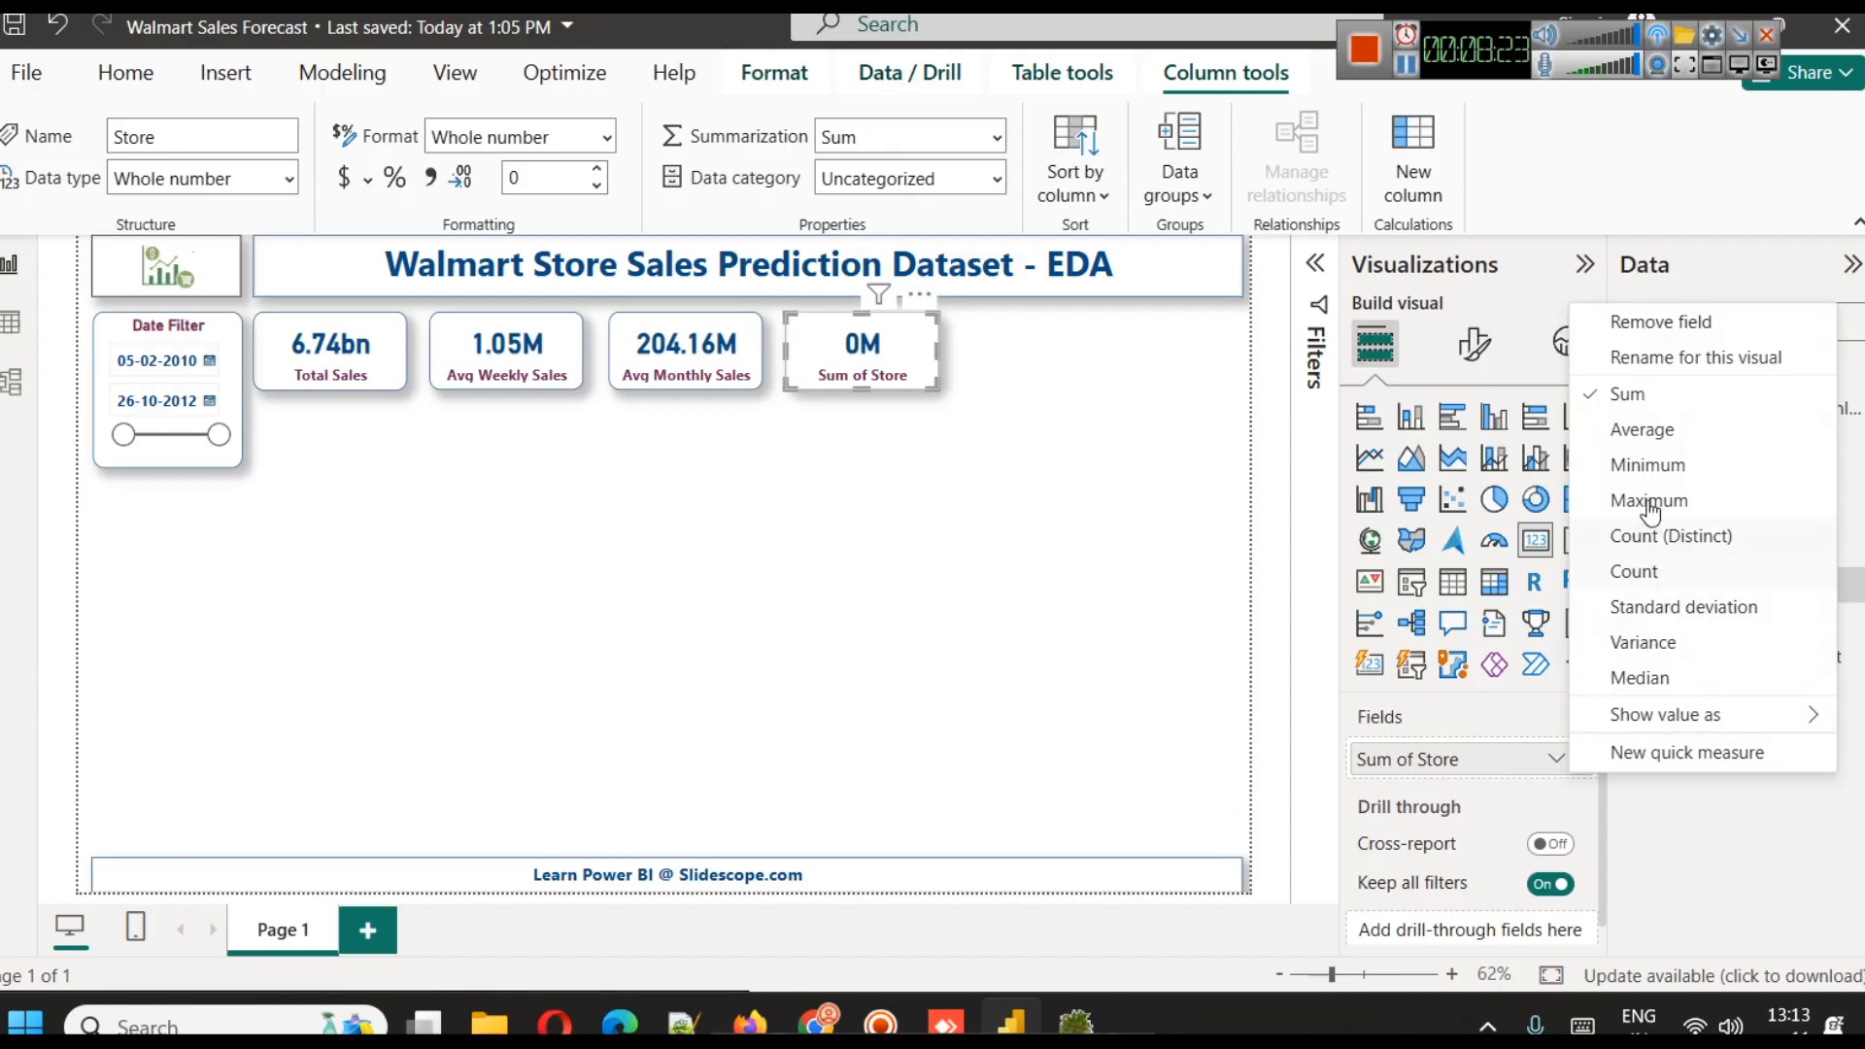
left_click(1663, 535)
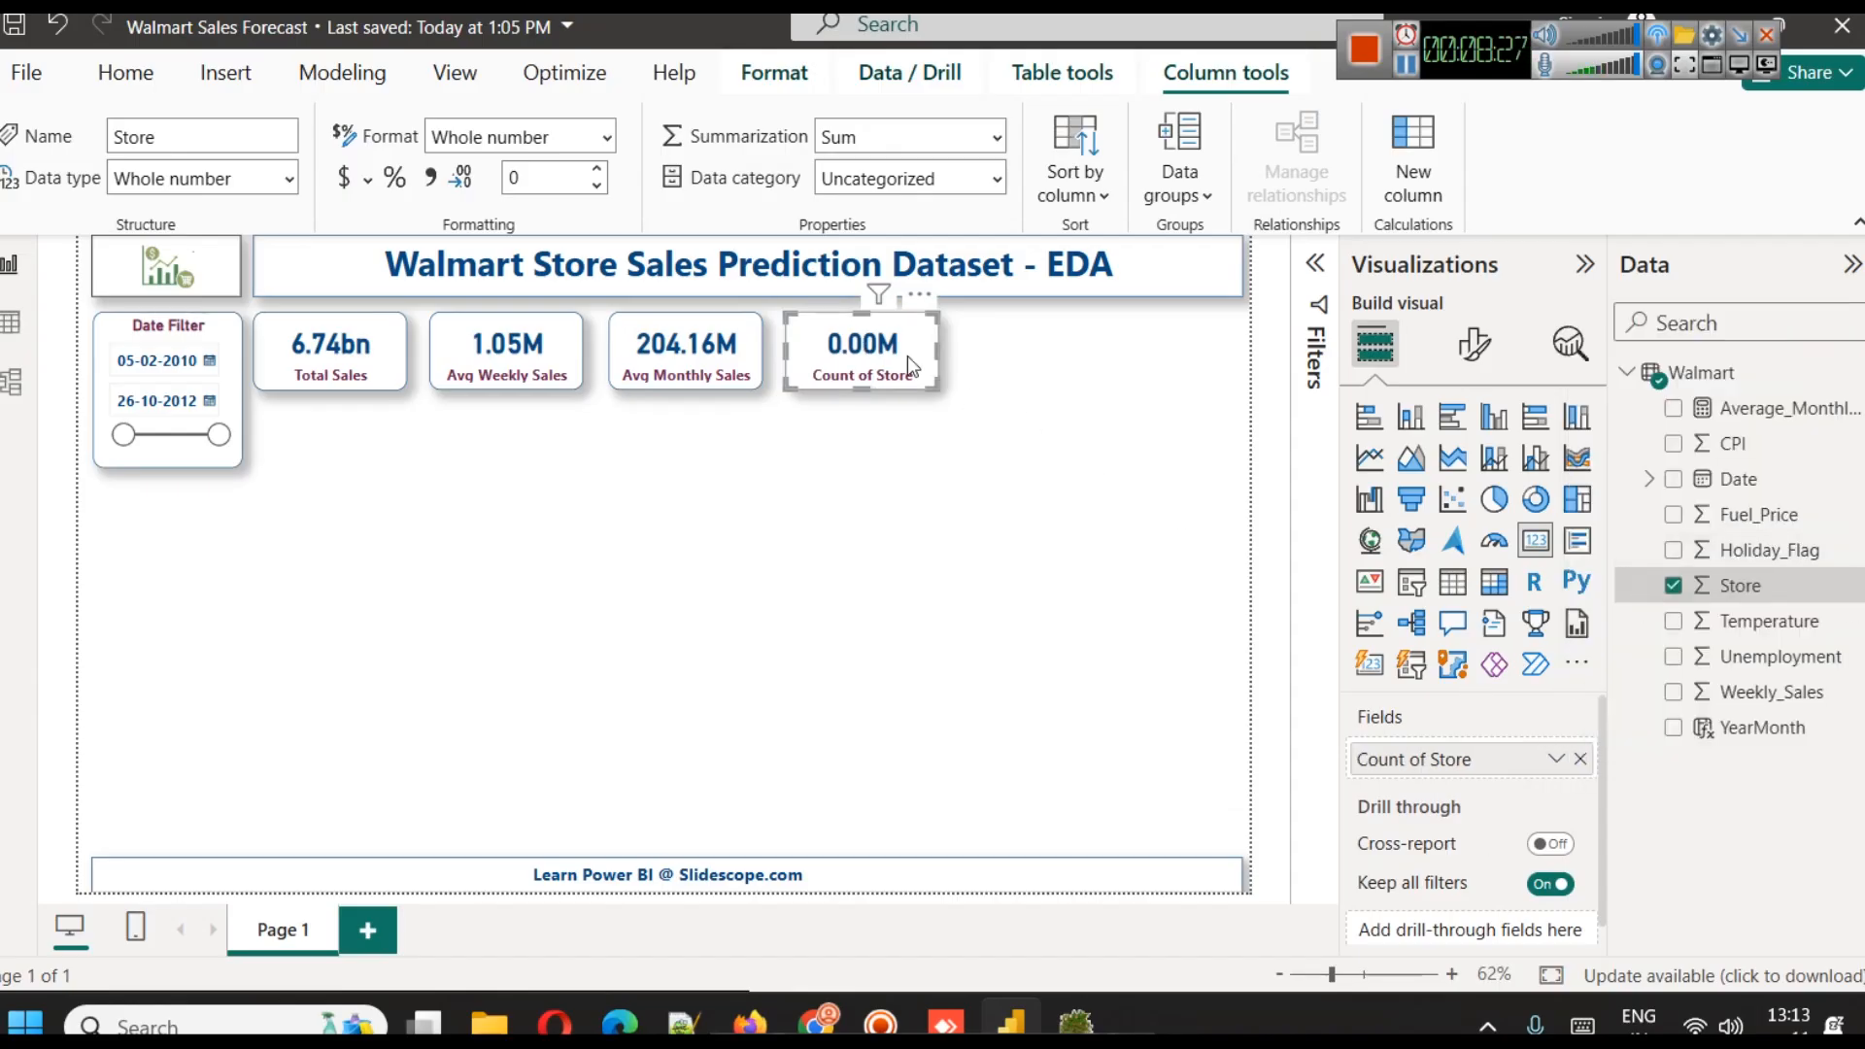
Set the callout value display units of the Count of Store card to Auto
left_click(1473, 343)
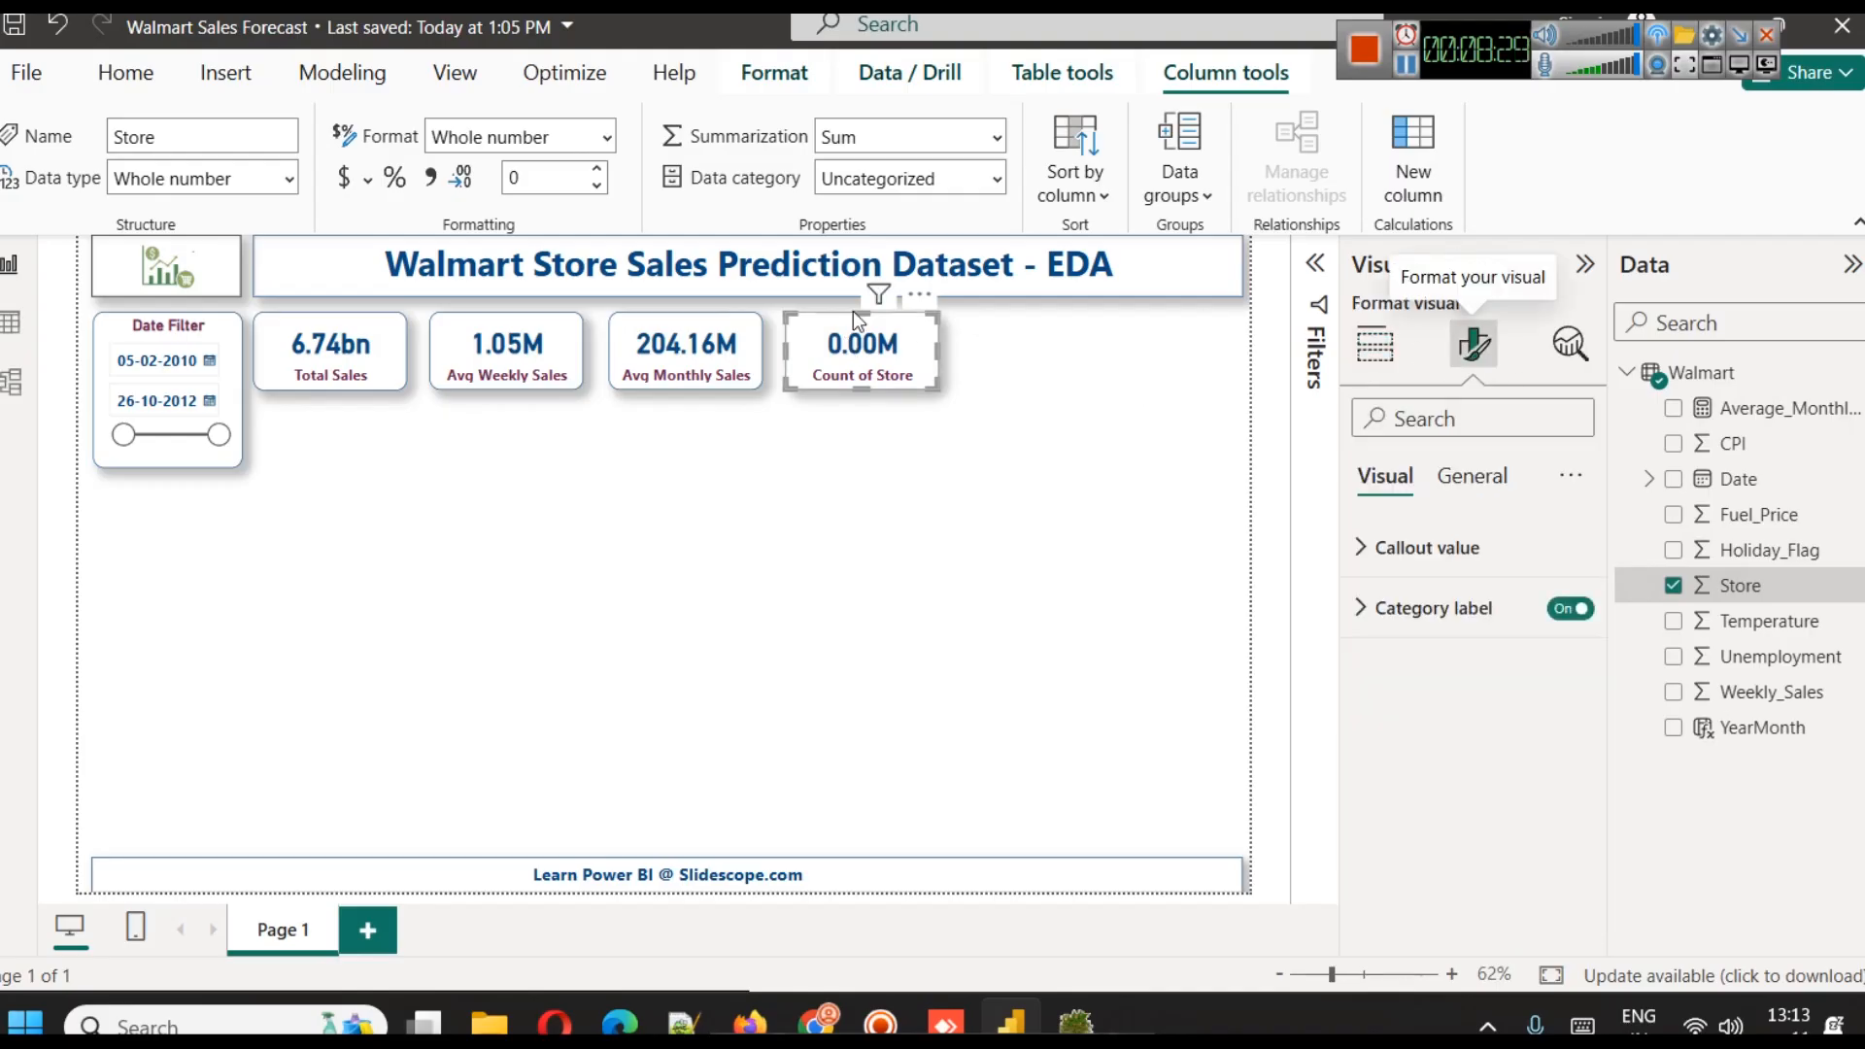
left_click(1363, 547)
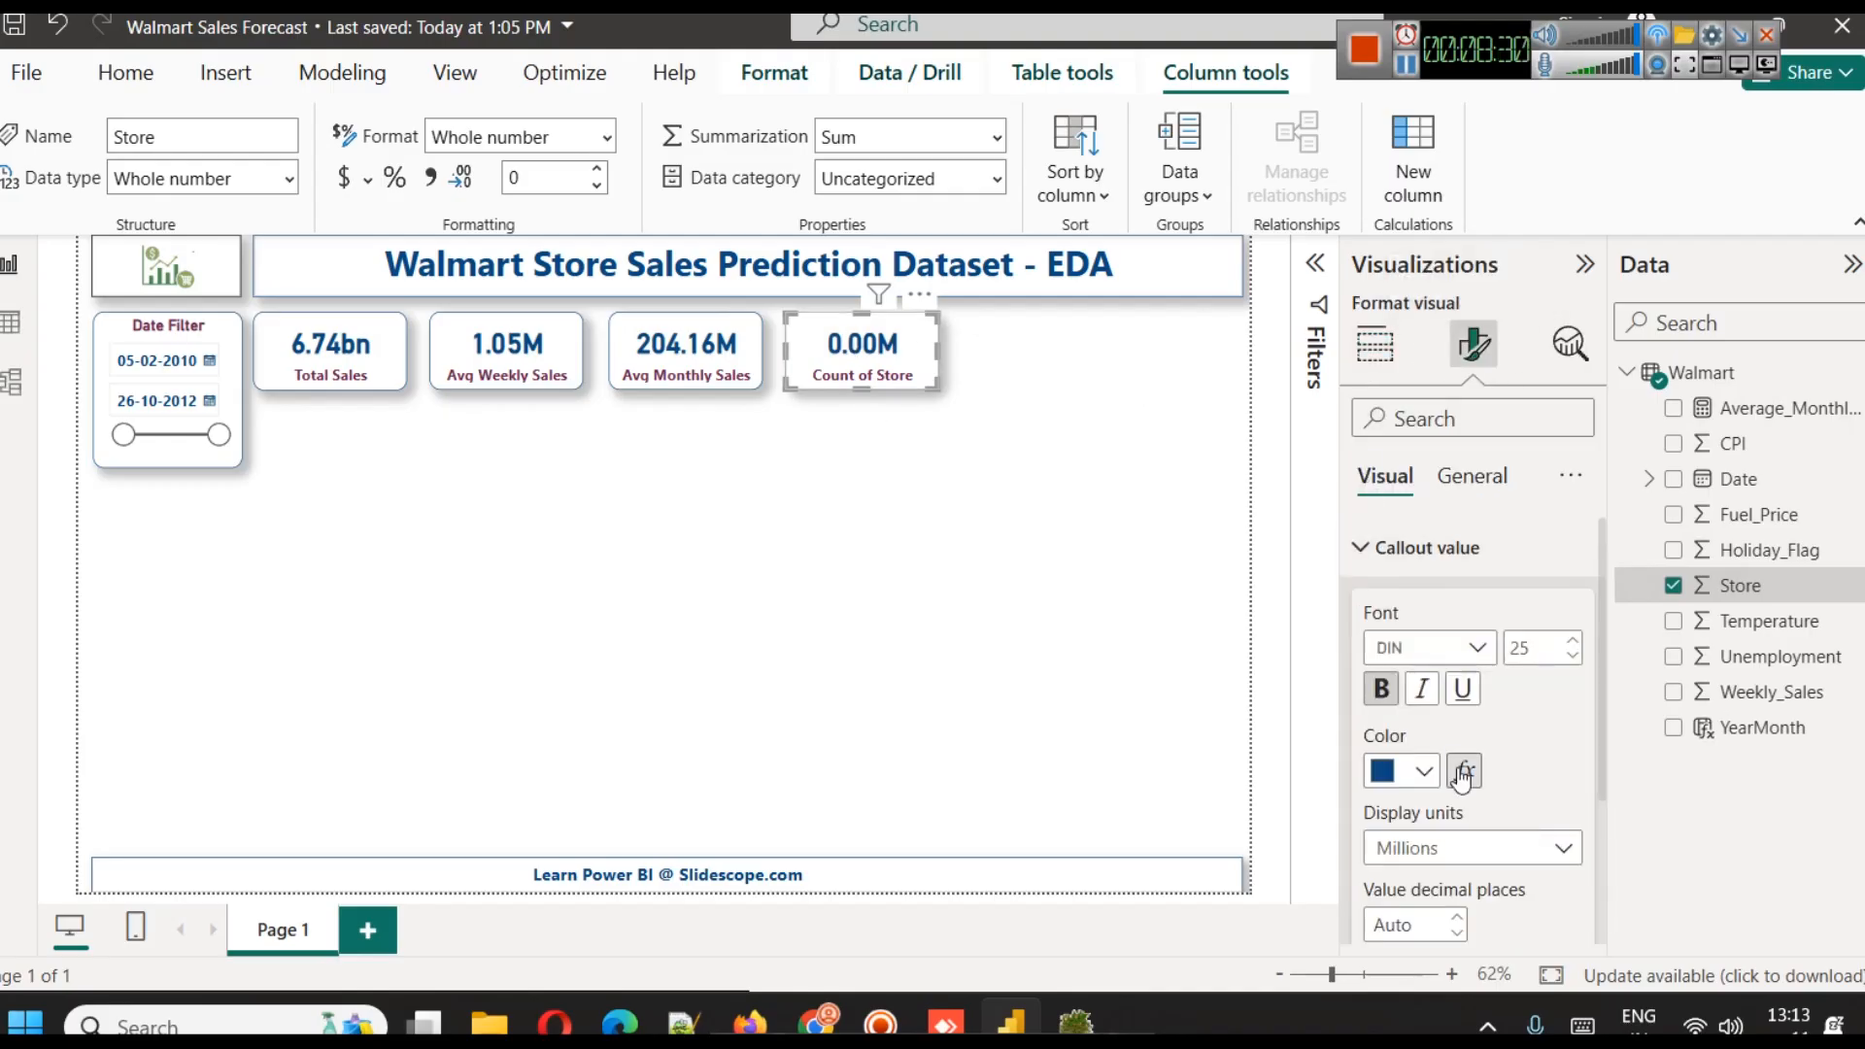
left_click(1457, 855)
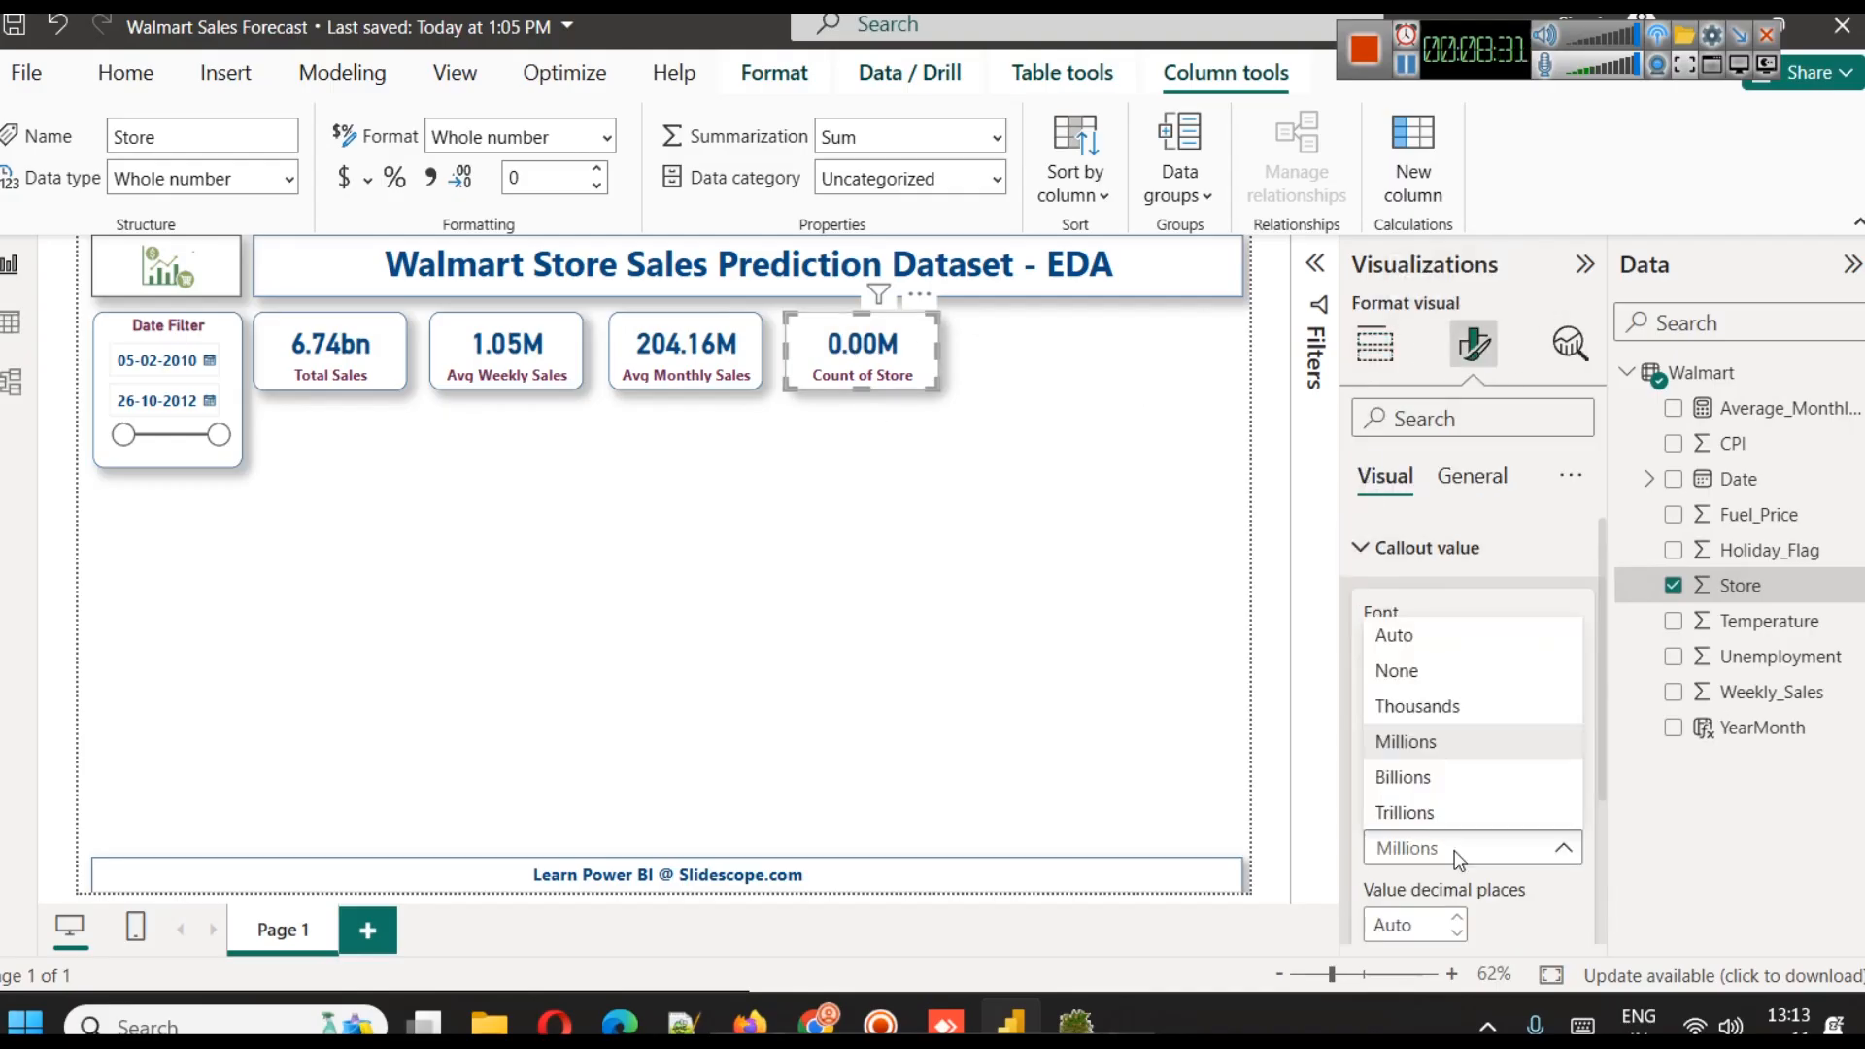
left_click(1453, 636)
left_click(926, 542)
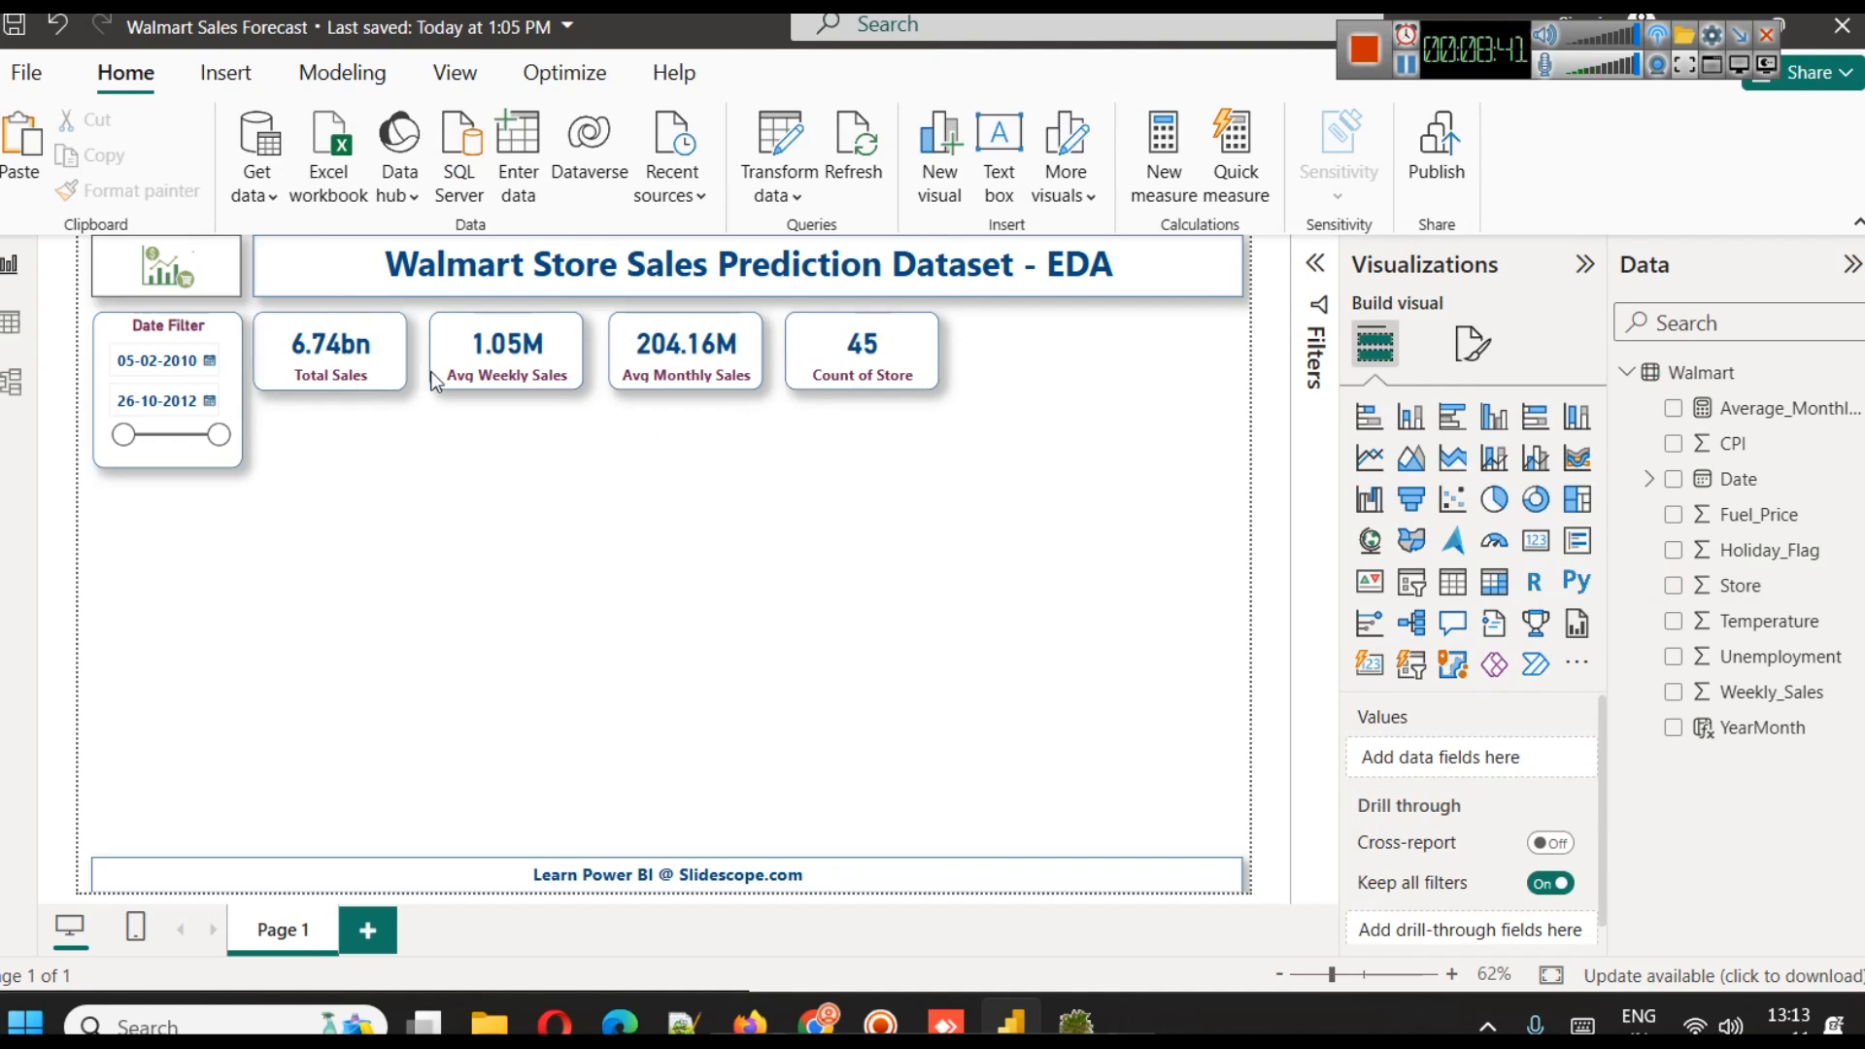
Set the top padding of the Avg Weekly Sales and Avg Monthly Sales cards to 0 px
left_click(511, 372)
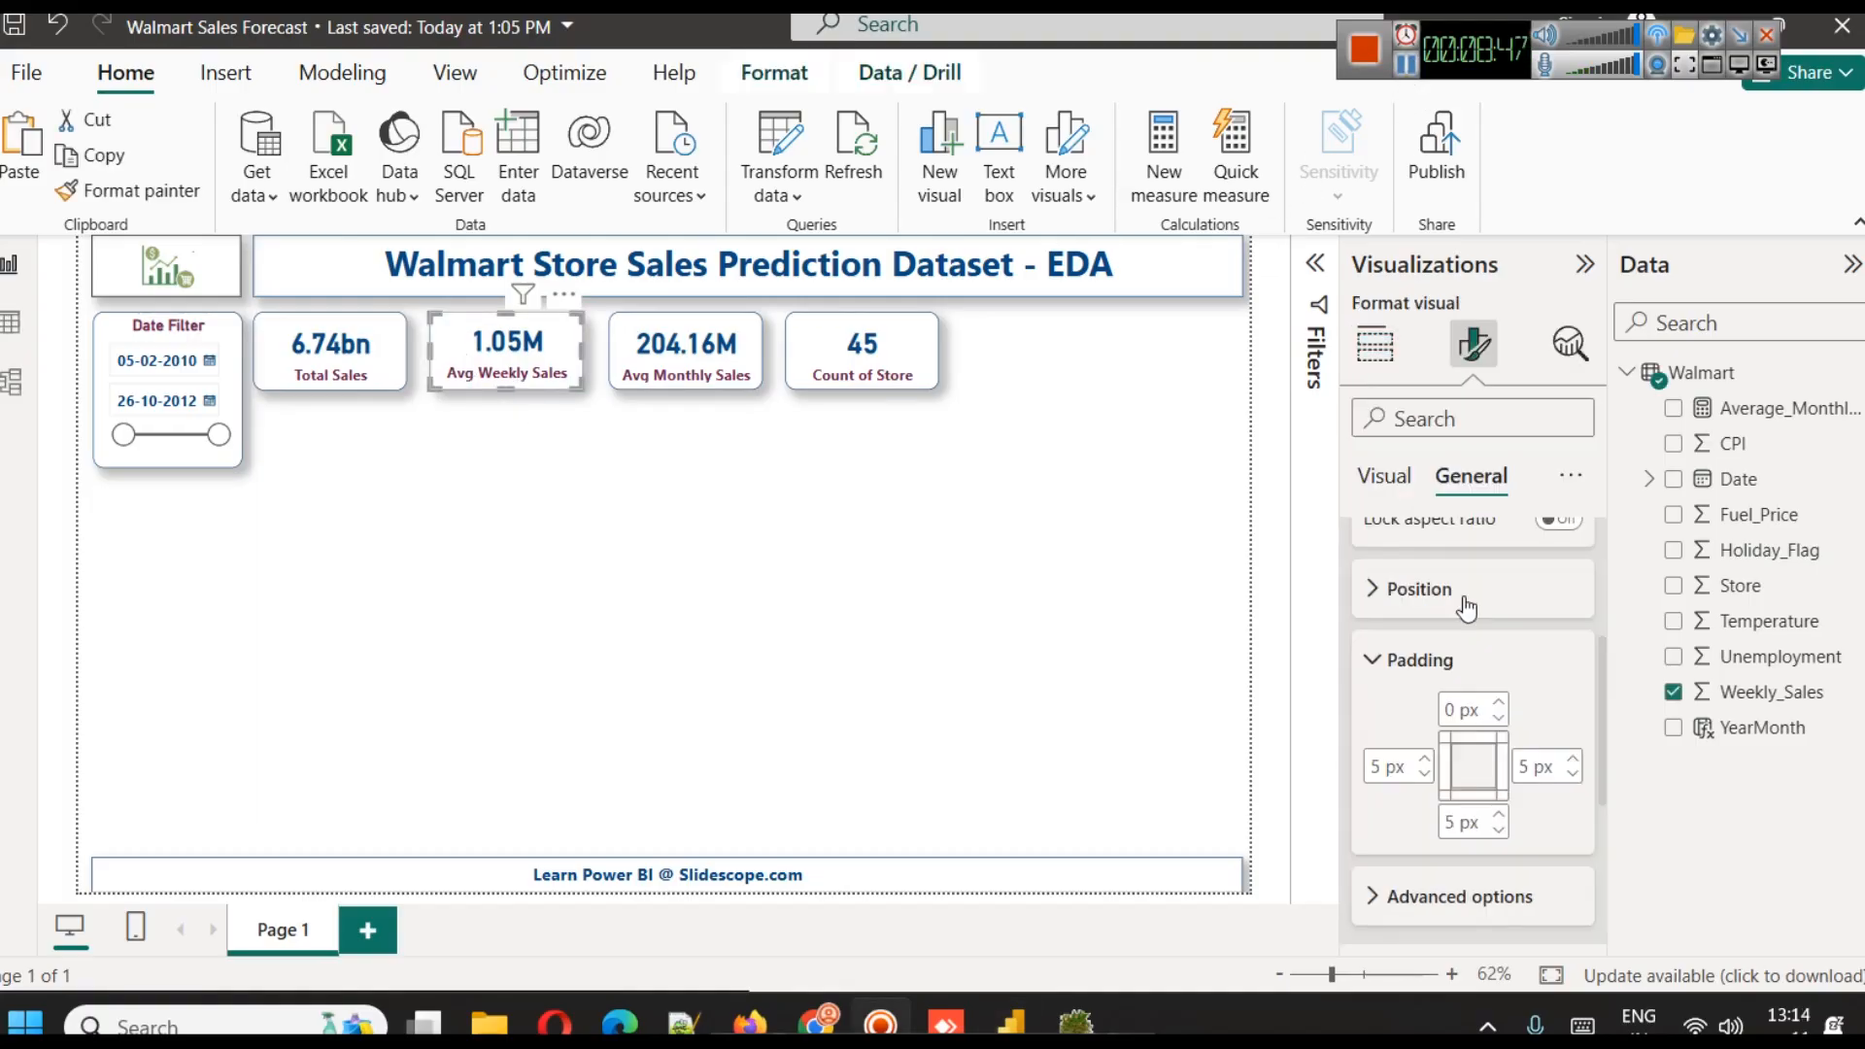
left_click(685, 326)
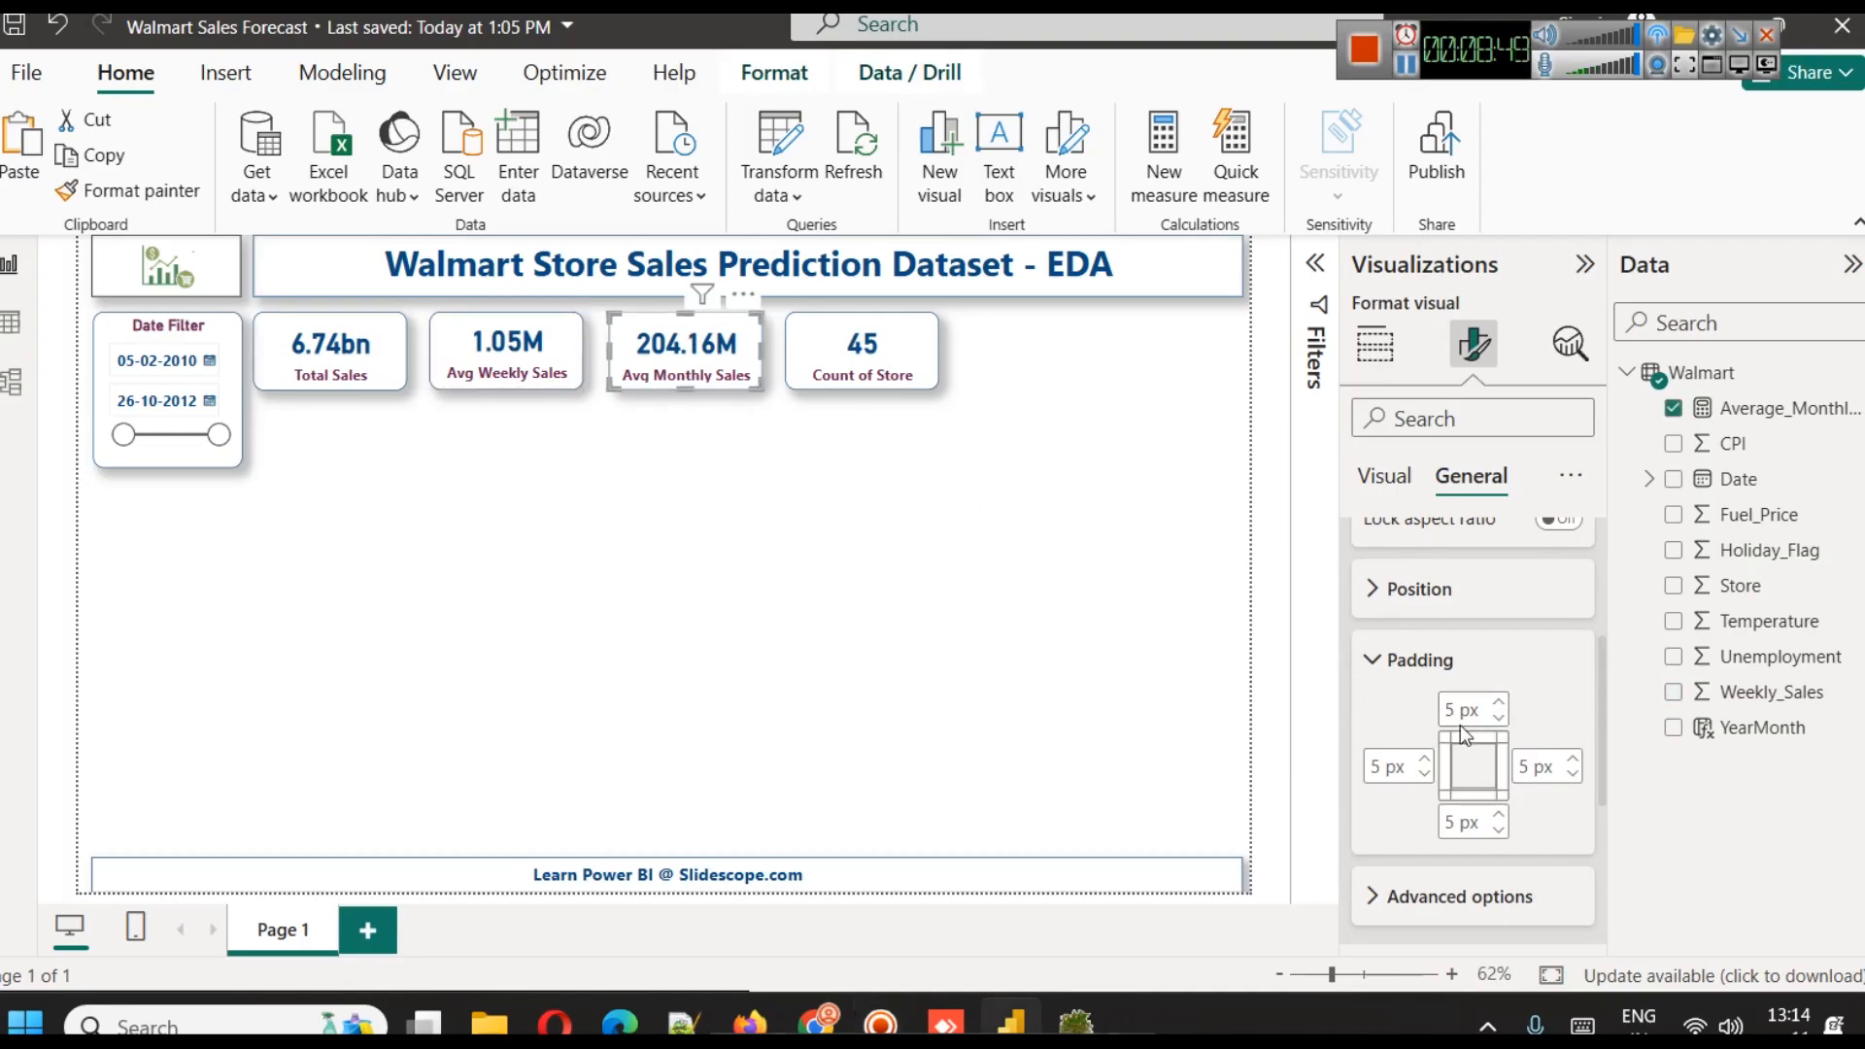
left_click(1500, 719)
left_click(1500, 724)
left_click(1500, 724)
left_click(1500, 724)
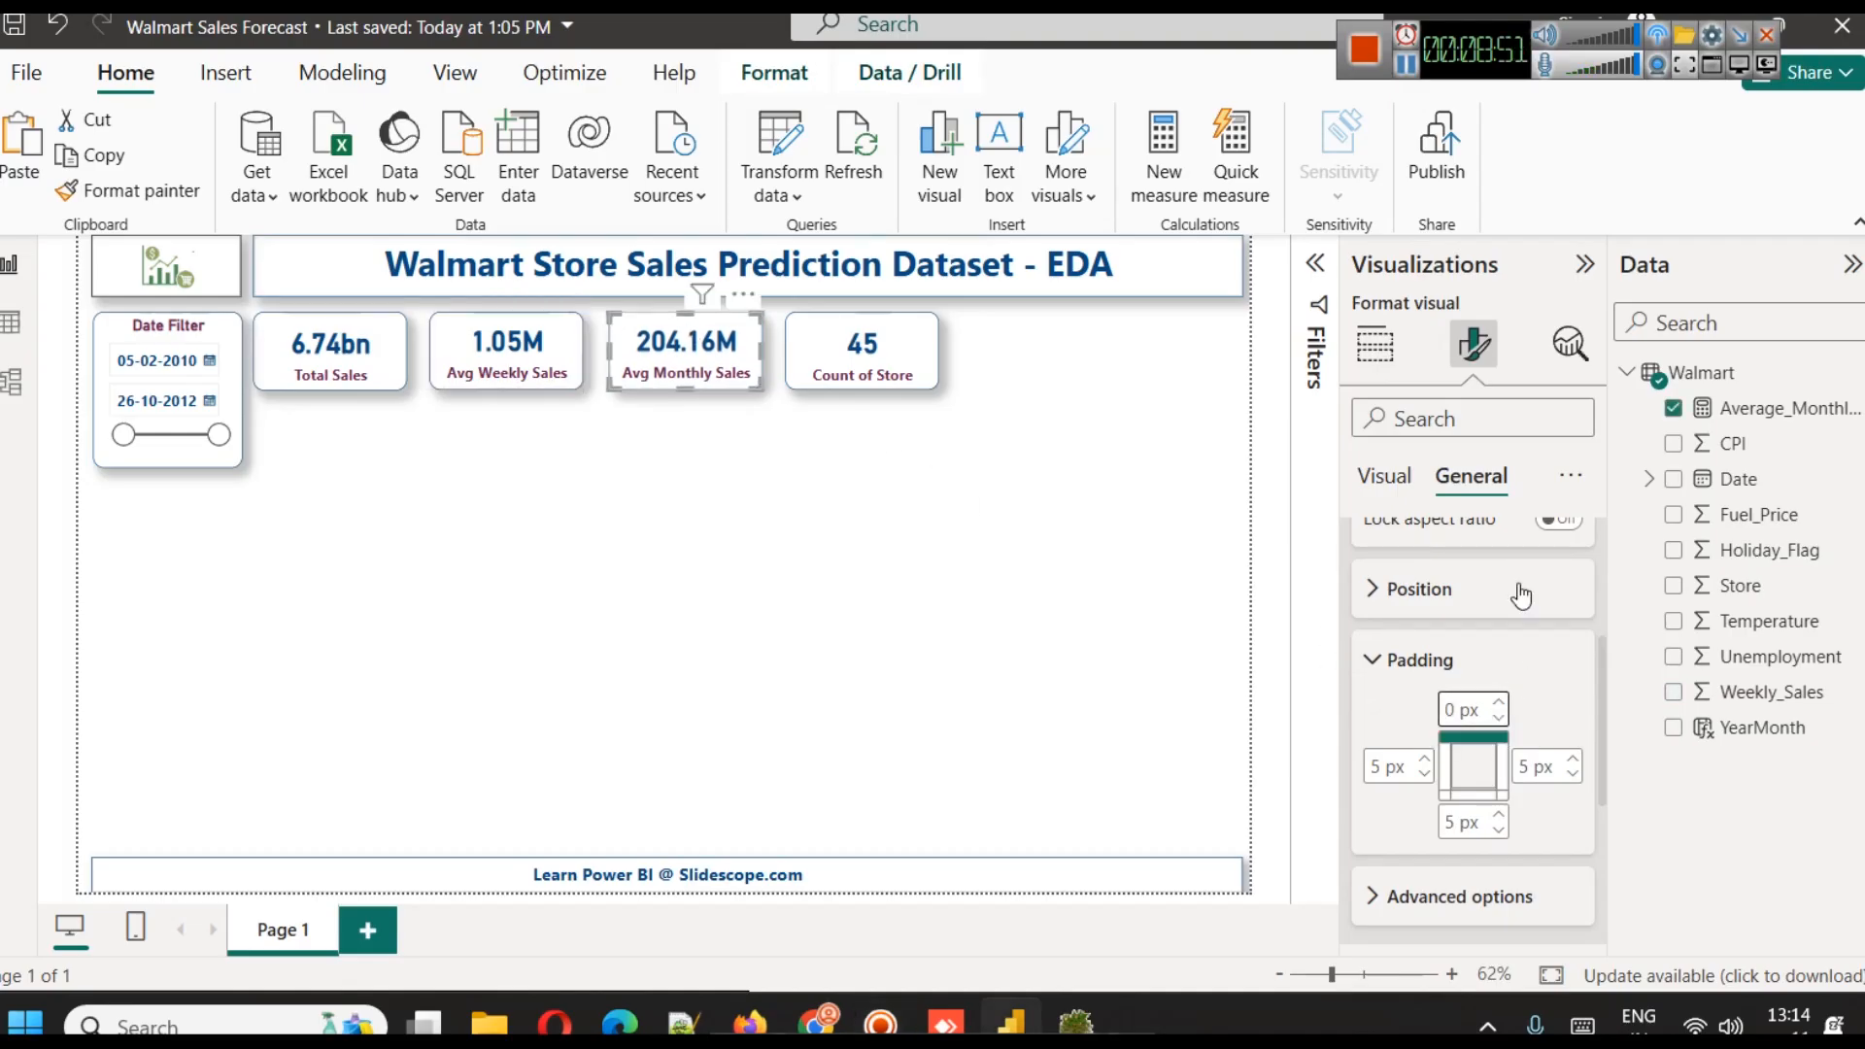
scroll(1517, 587, "up", 3)
scroll(1477, 554, "down", 2)
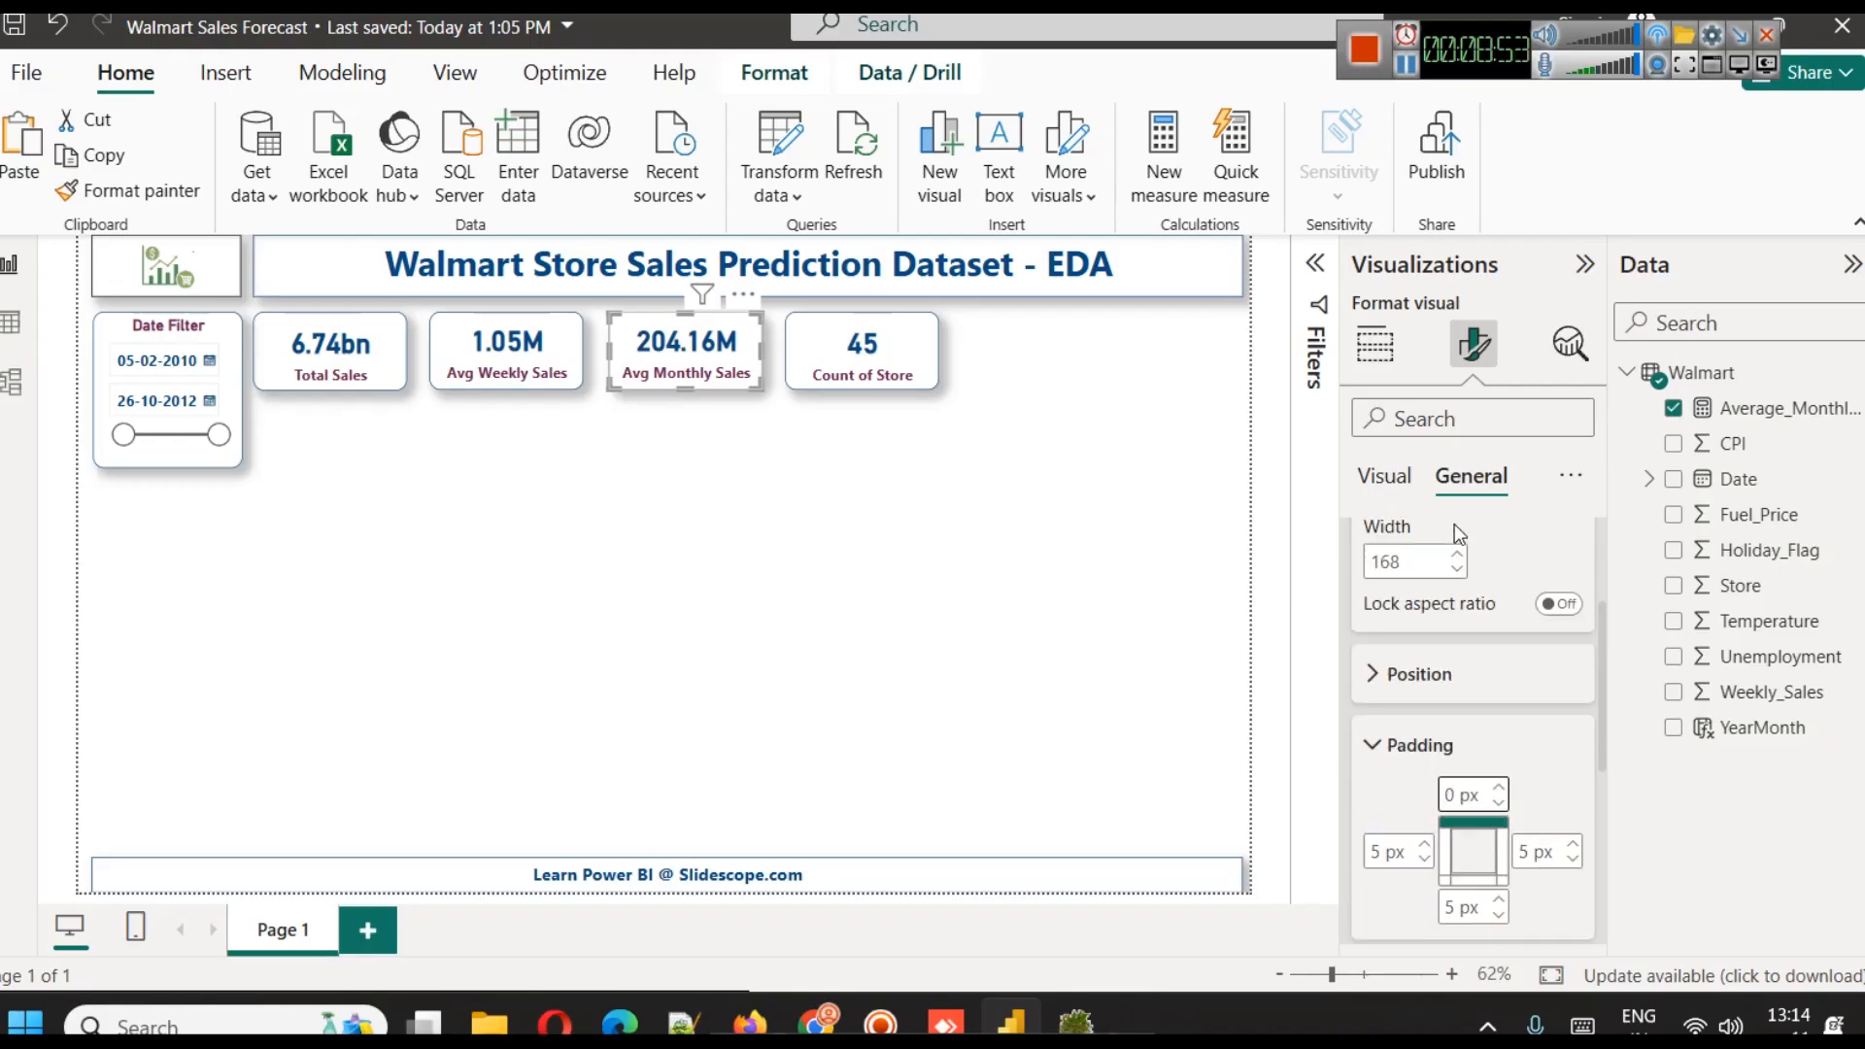
scroll(1459, 544, "down", 1)
left_click(696, 453)
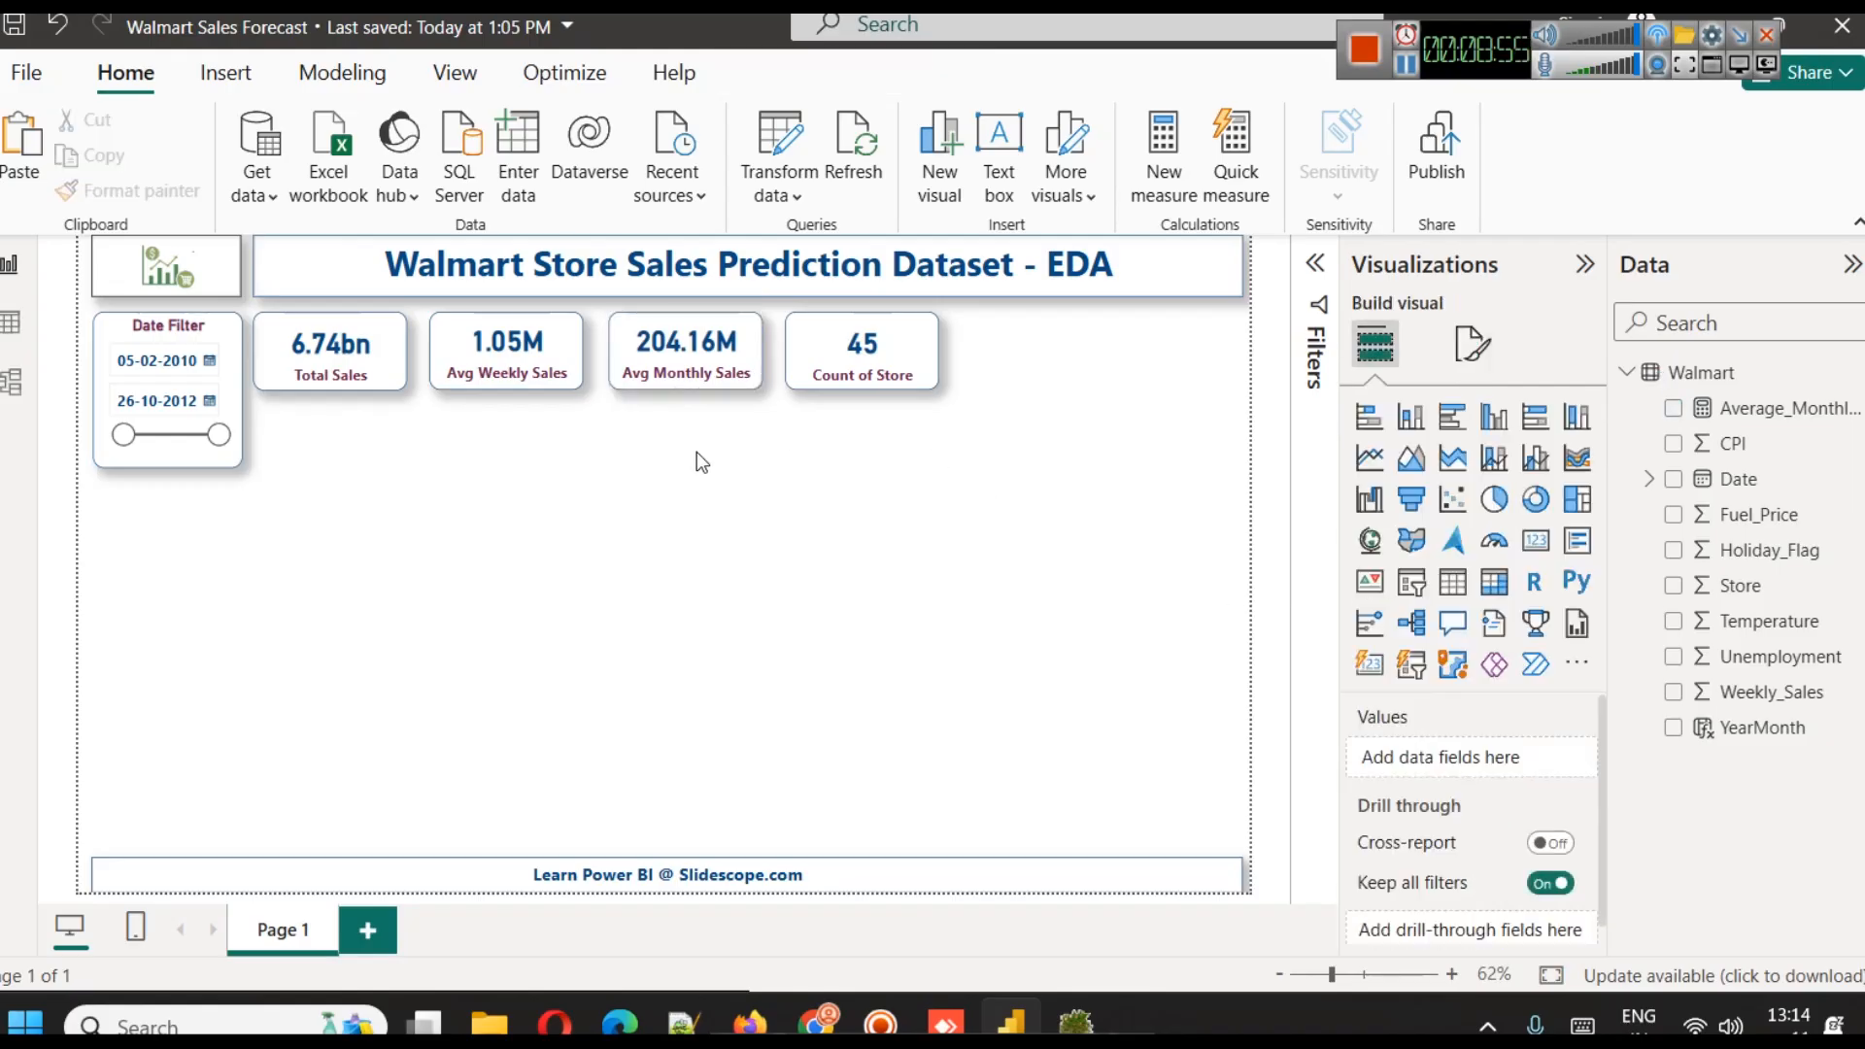
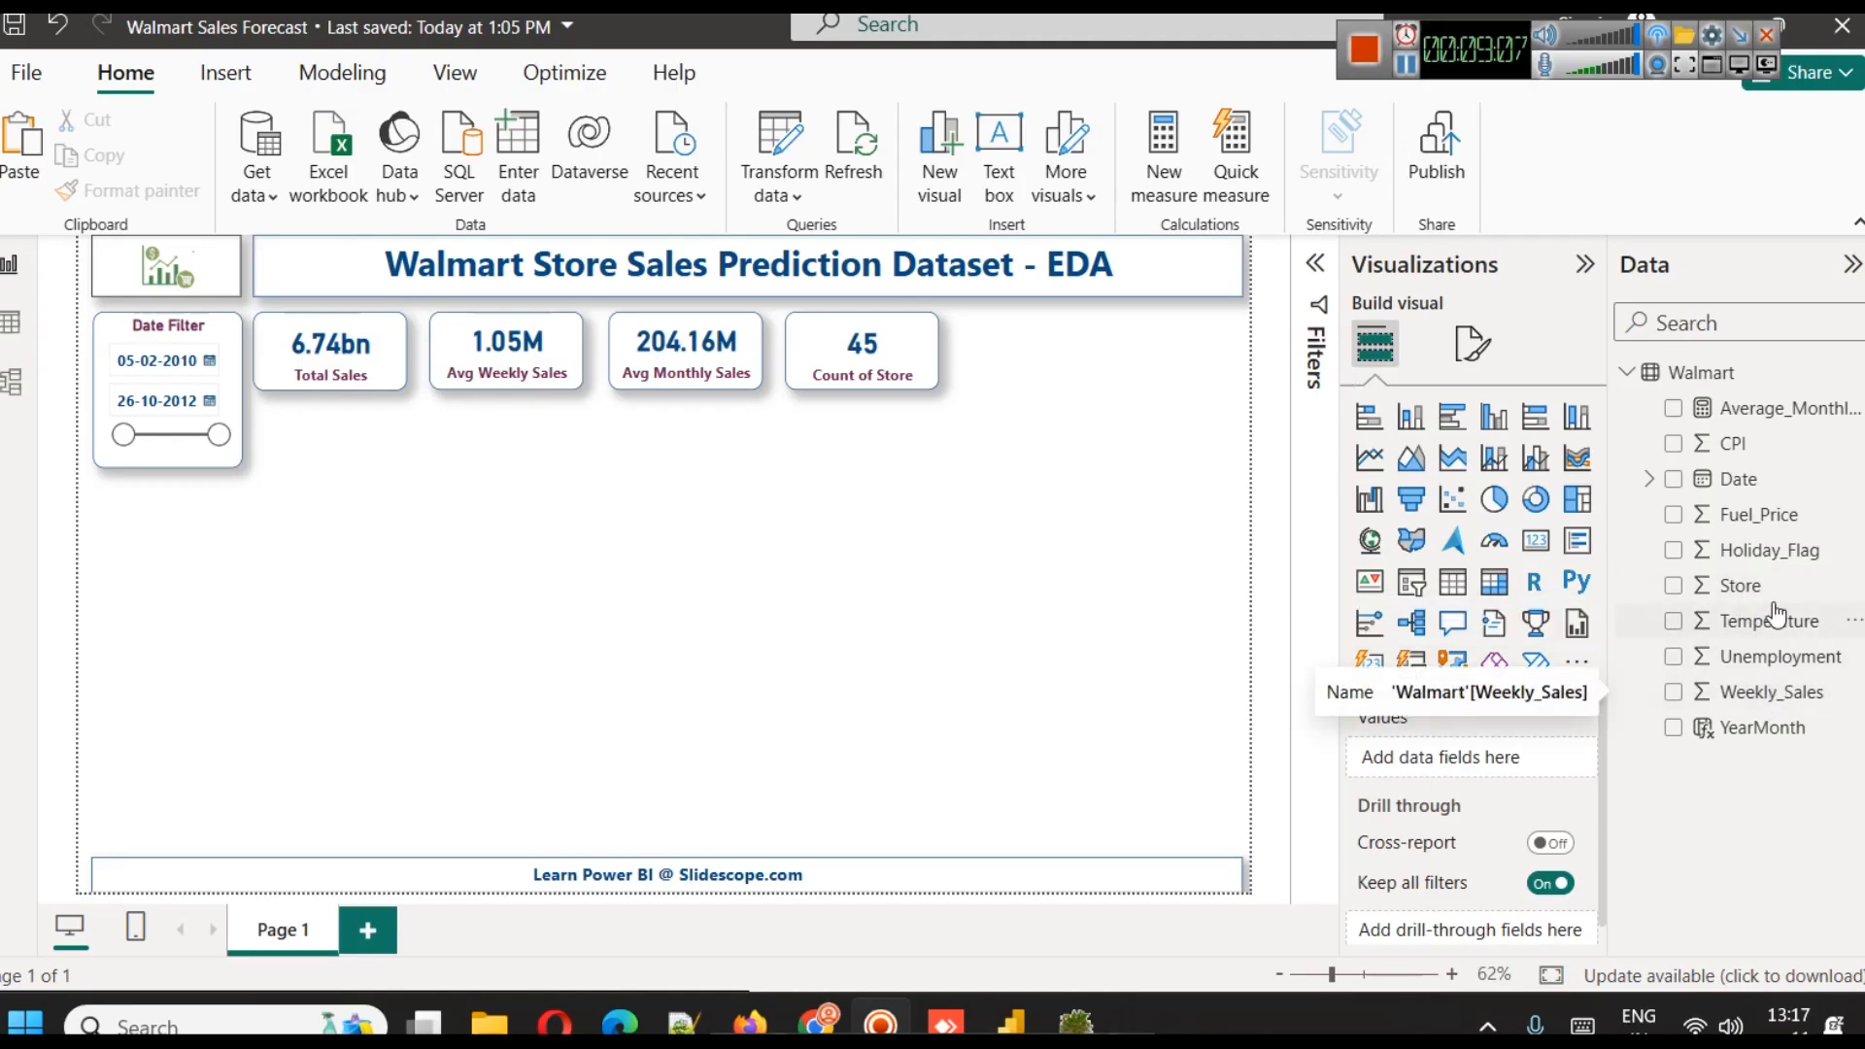
Duplicate the Count of Store card twice and place the copies at the right end of the card row
left_click(843, 360)
key("ctrl+c")
key("ctrl+v")
left_click_drag(847, 358, 1234, 374)
key("ctrl+v")
Nudge the Avg Weekly Sales and Avg Monthly Sales cards left to tighten the gaps in the card row
left_click(530, 368)
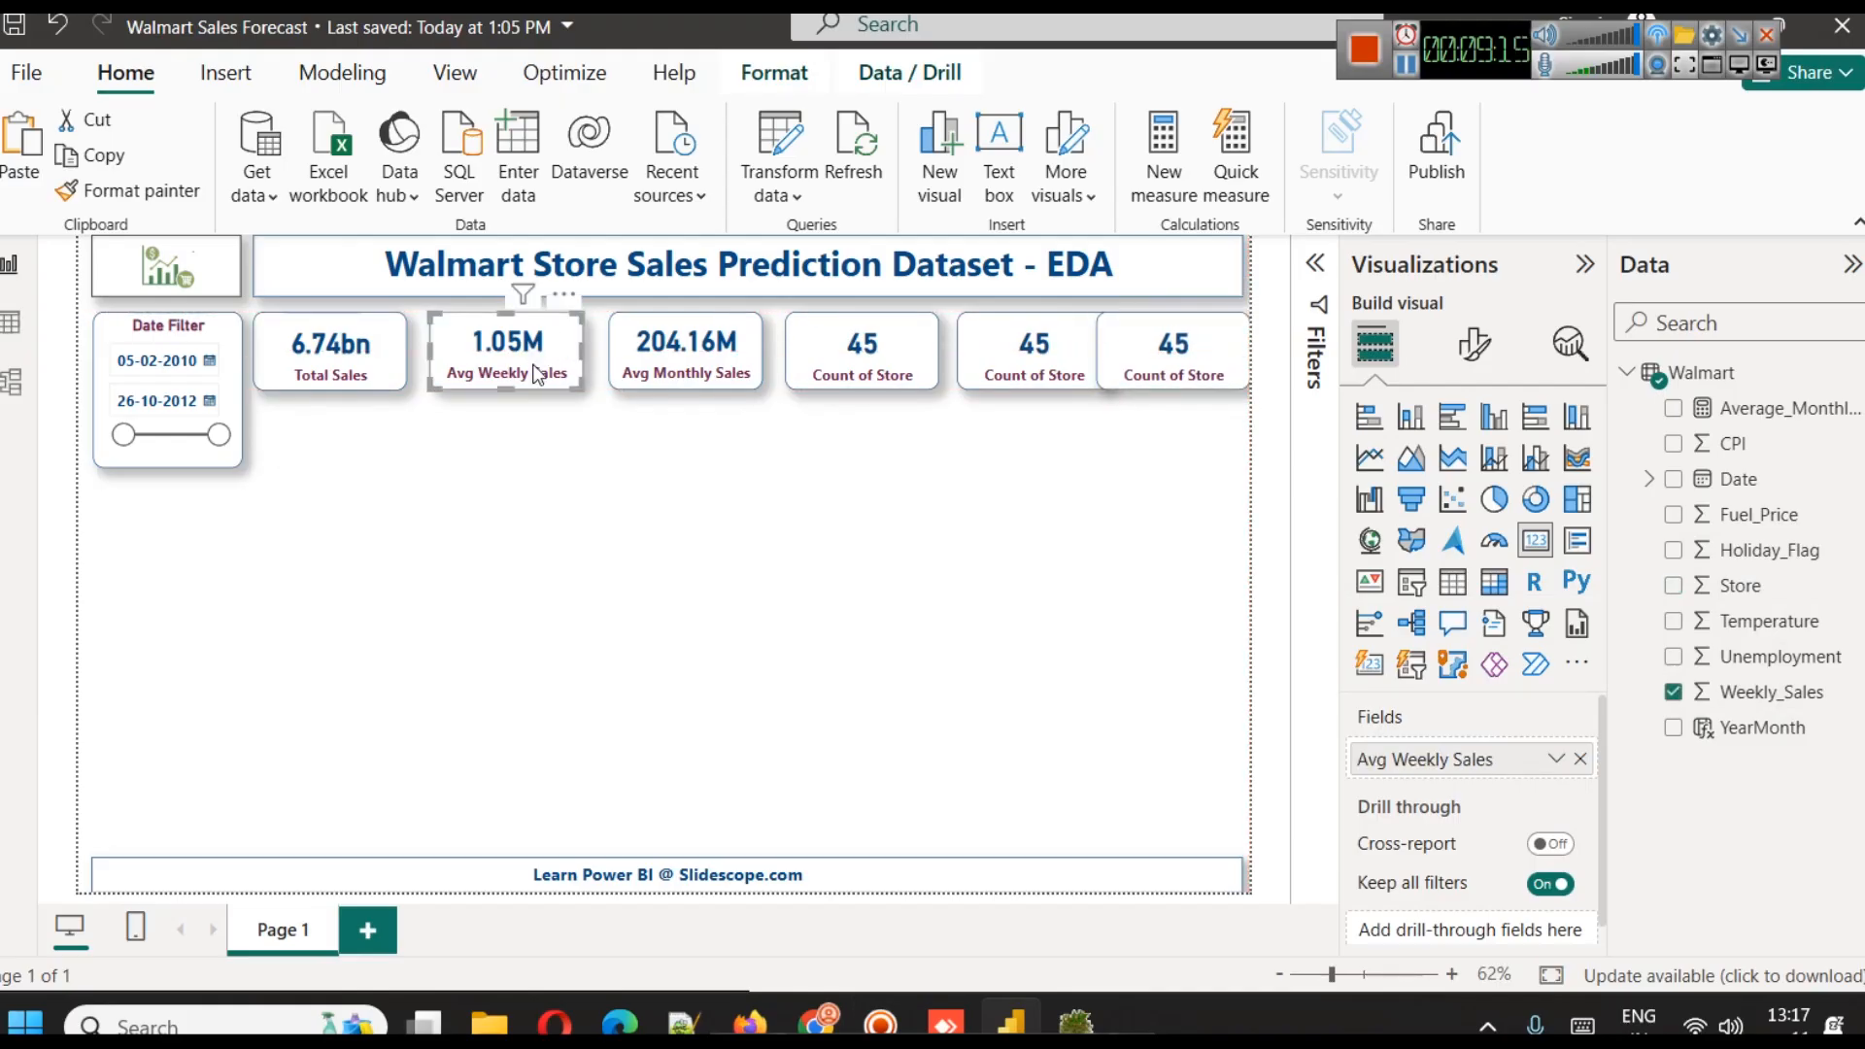
key("Left")
key("Left")
left_click(707, 372)
key("Left")
key("Left")
key("Left")
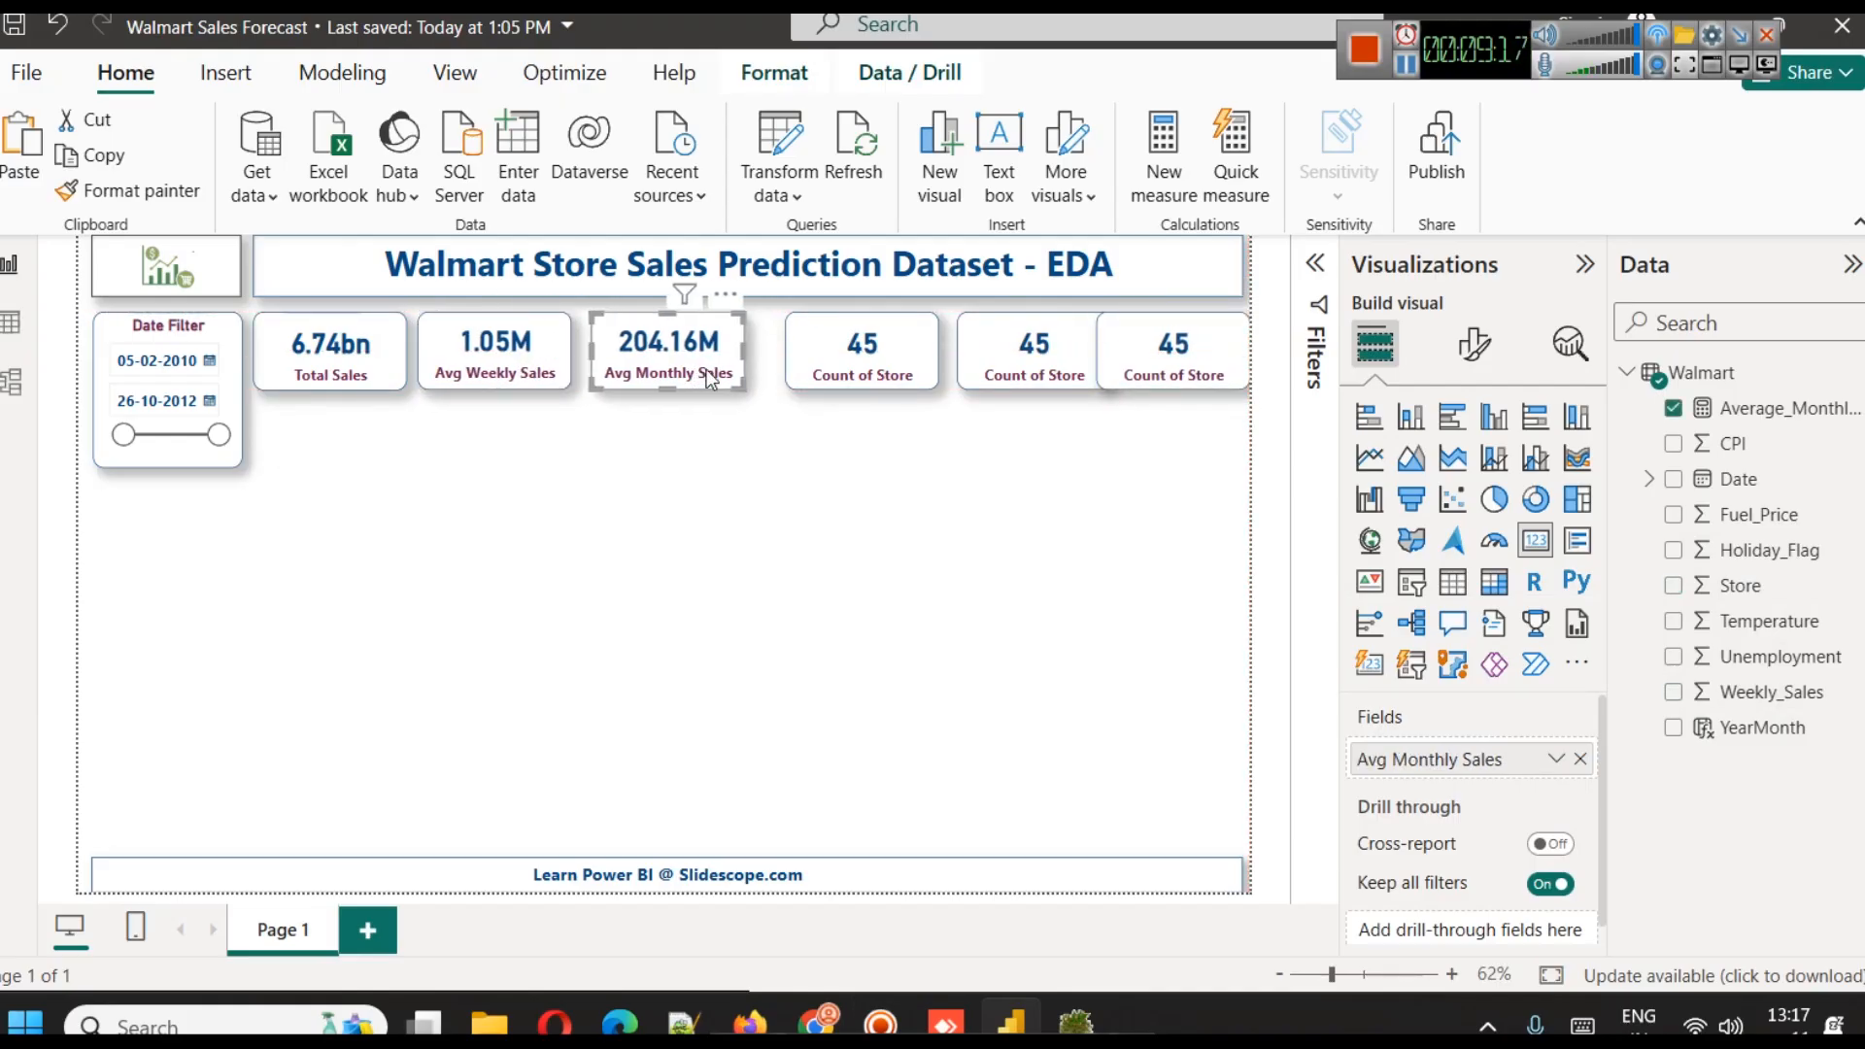
key("Left")
Nudge the original Count of Store card and its first copy left to separate the overlapping cards
left_click(789, 345)
key("Left")
key("Left")
key("Left")
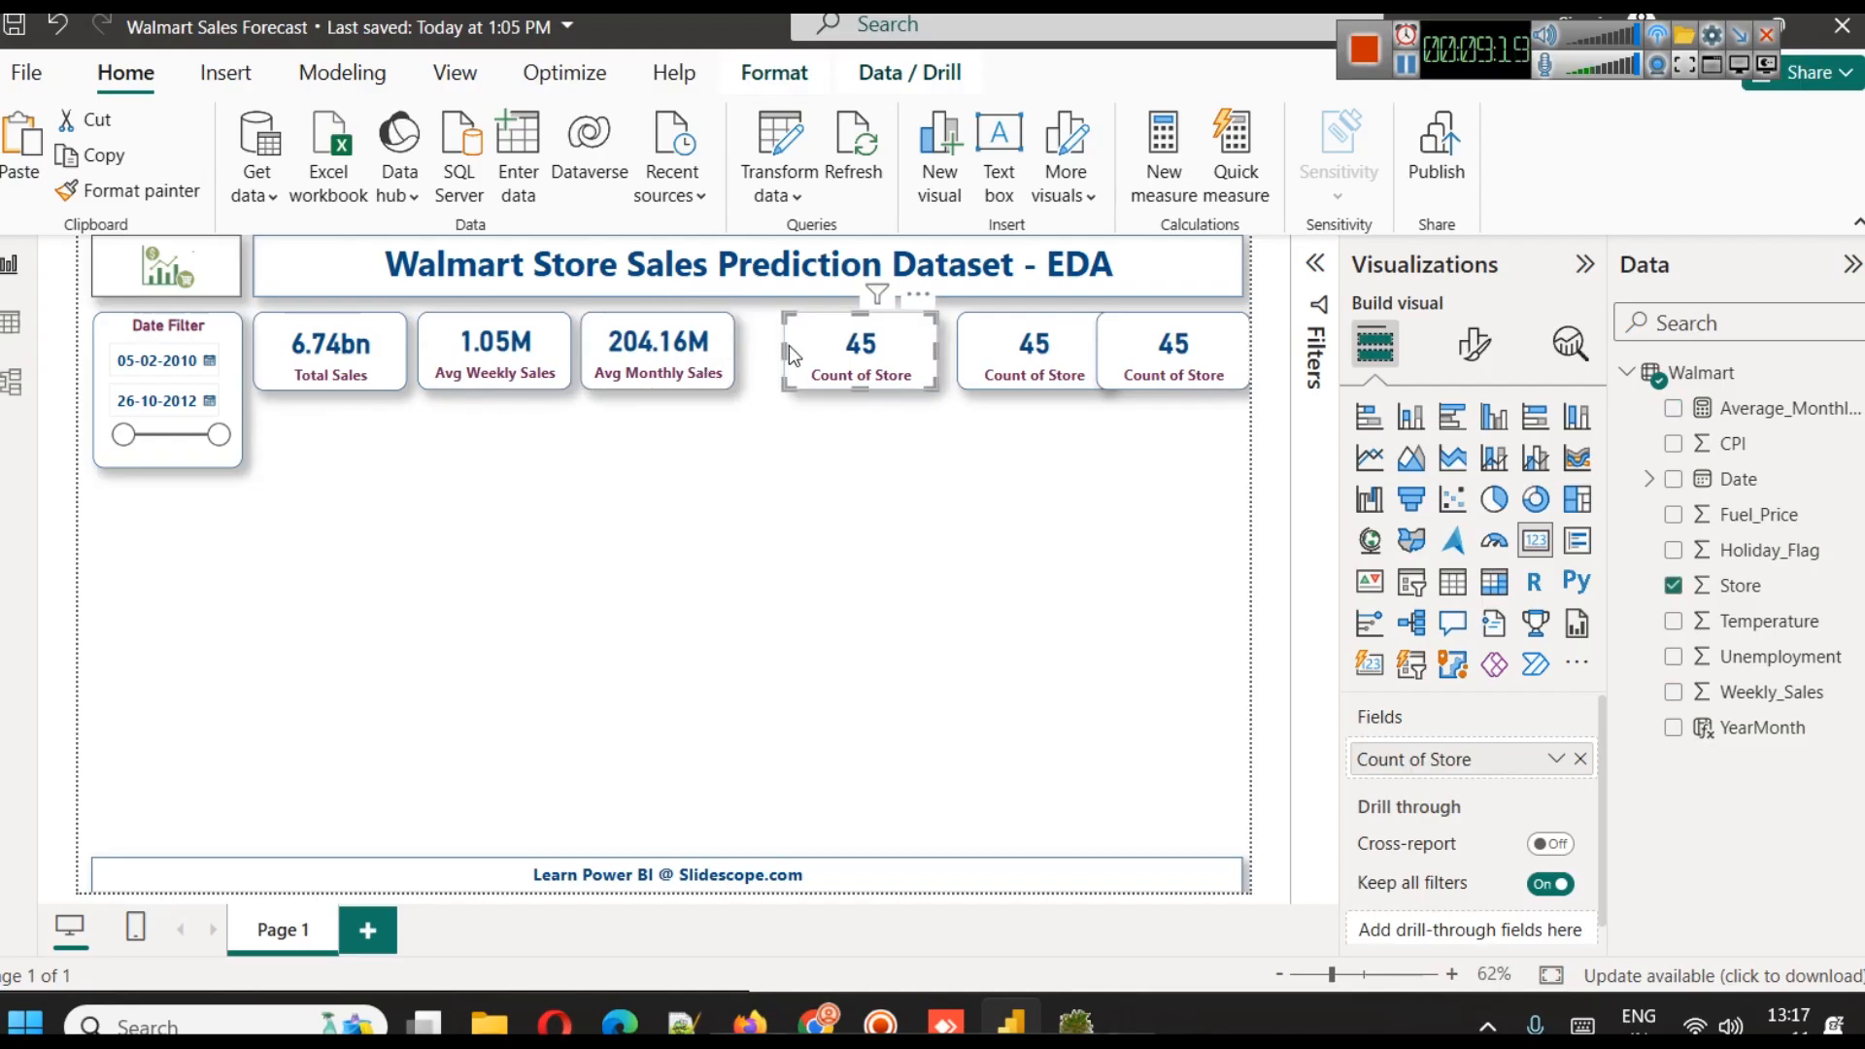
key("Left")
key("Left")
left_click(988, 350)
key("Left")
key("Left")
key("Left")
key("Left")
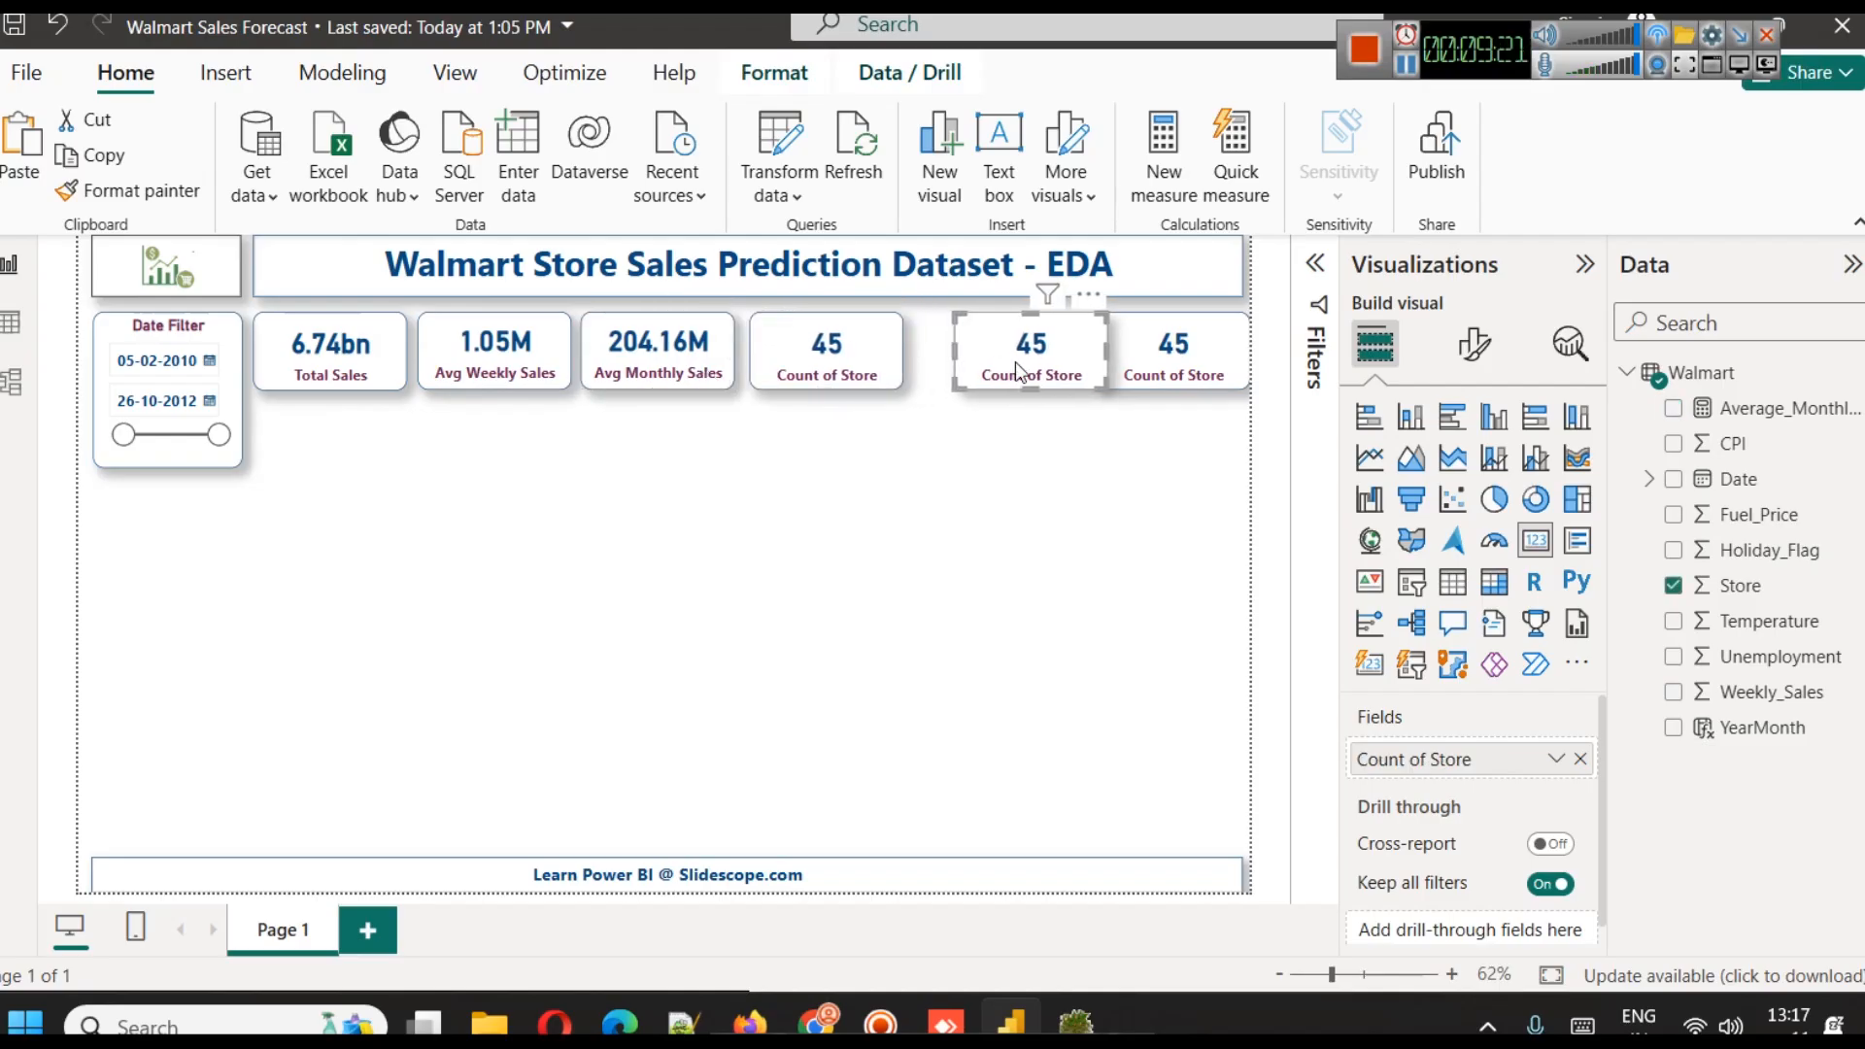
key("Left")
key("Left")
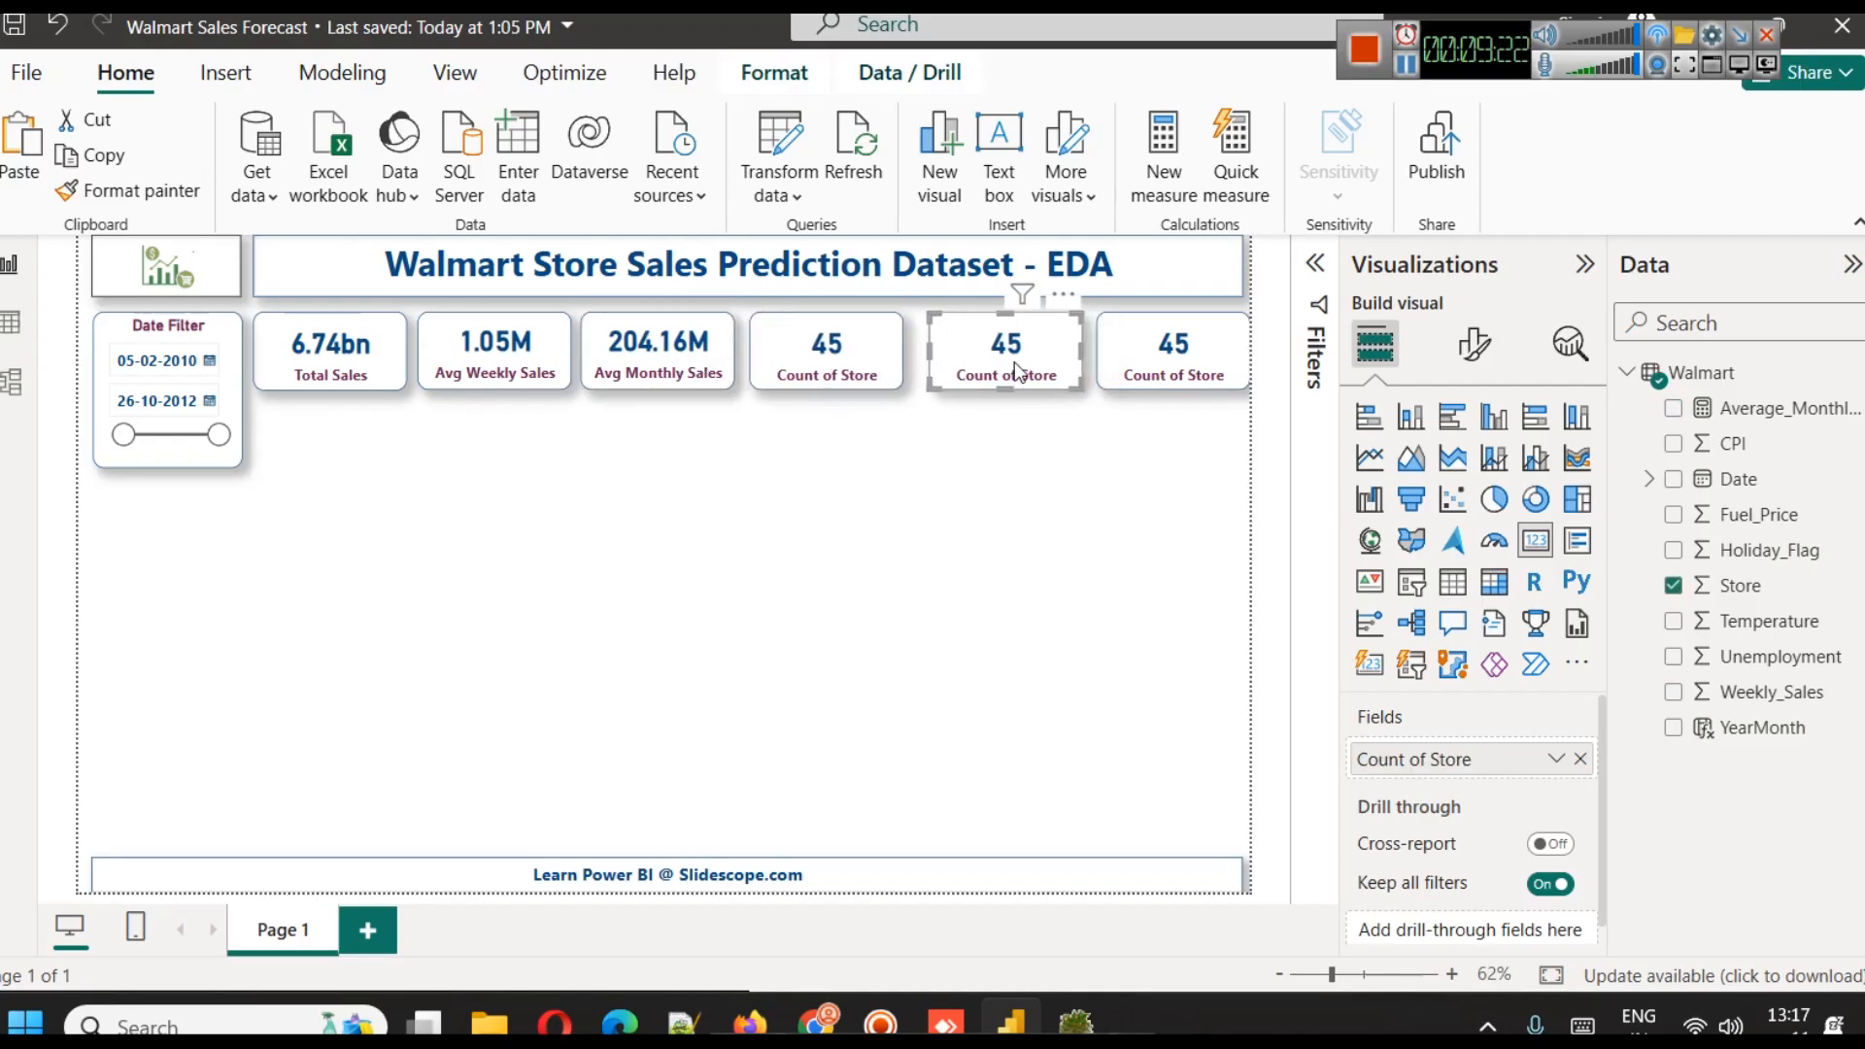
Fine-tune the card spacing by nudging Count of Store and Avg Monthly Sales right and the two copies slightly left
left_click(756, 363)
key("Right")
left_click(686, 353)
key("Right")
key("Right")
key("Right")
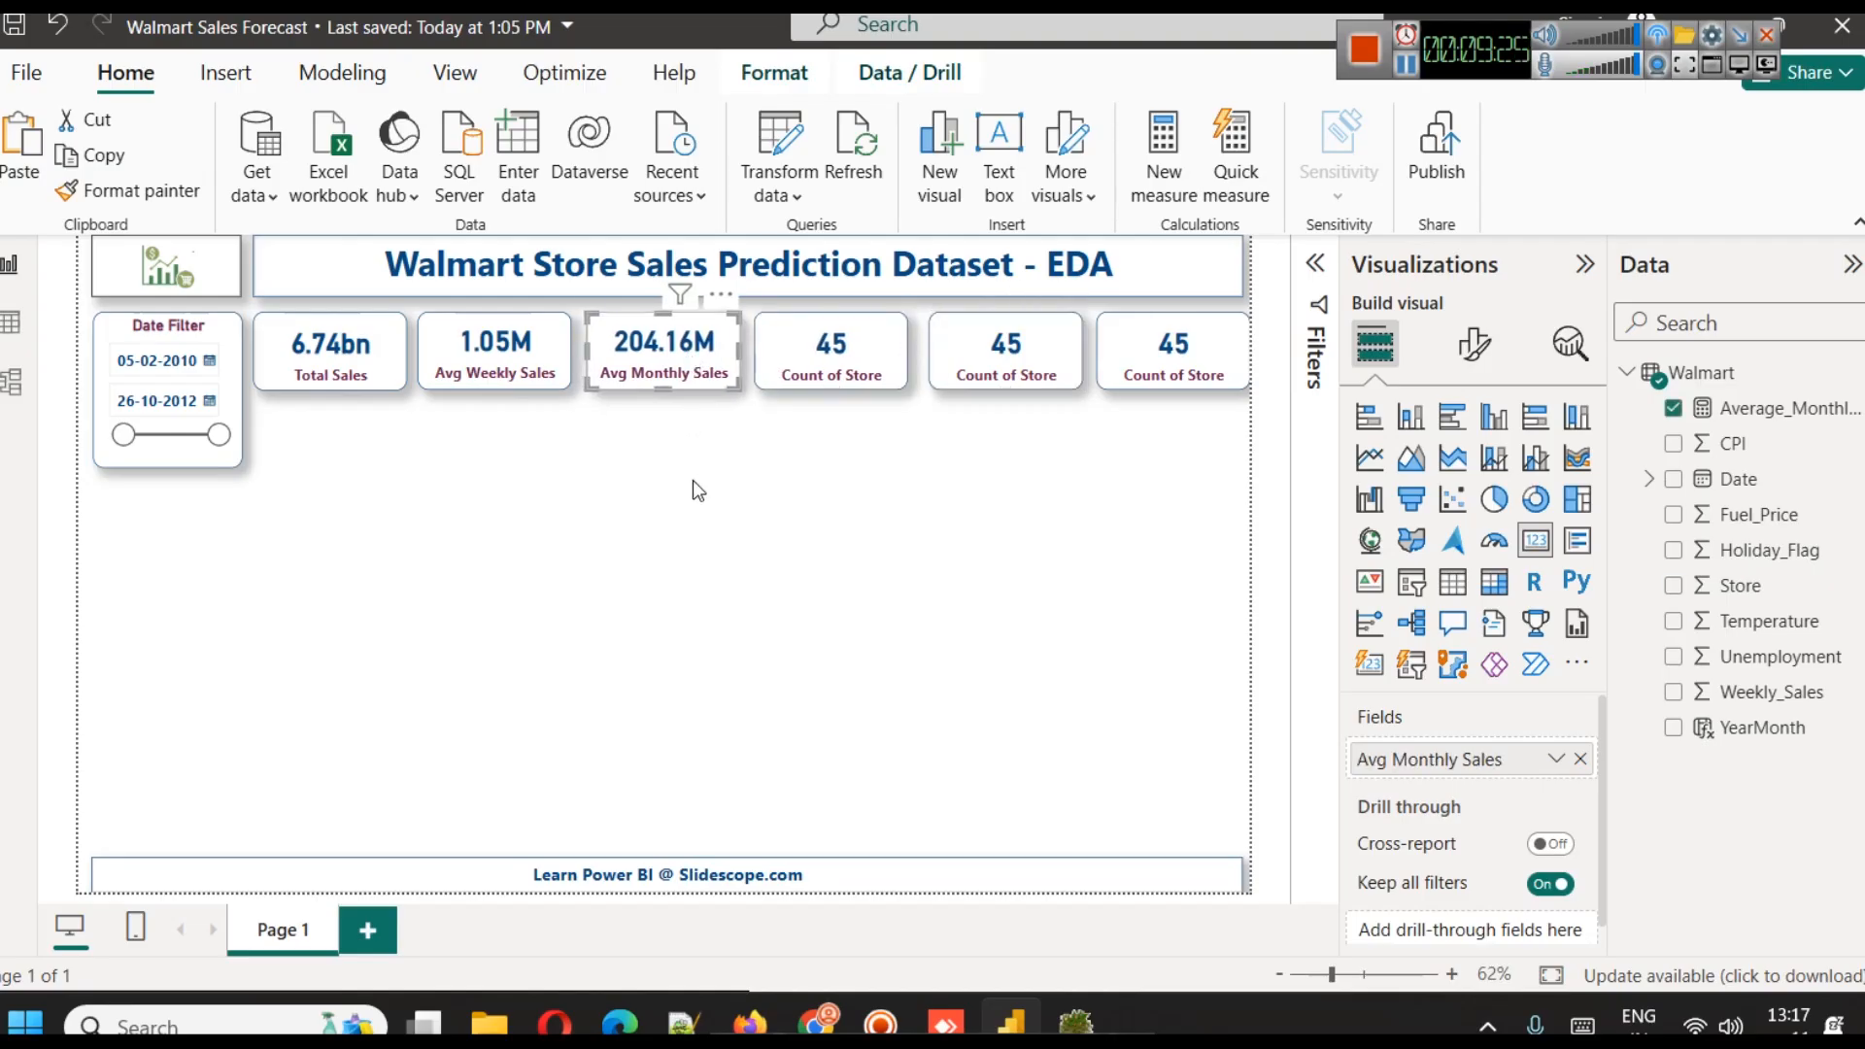
left_click(692, 480)
left_click(1162, 371)
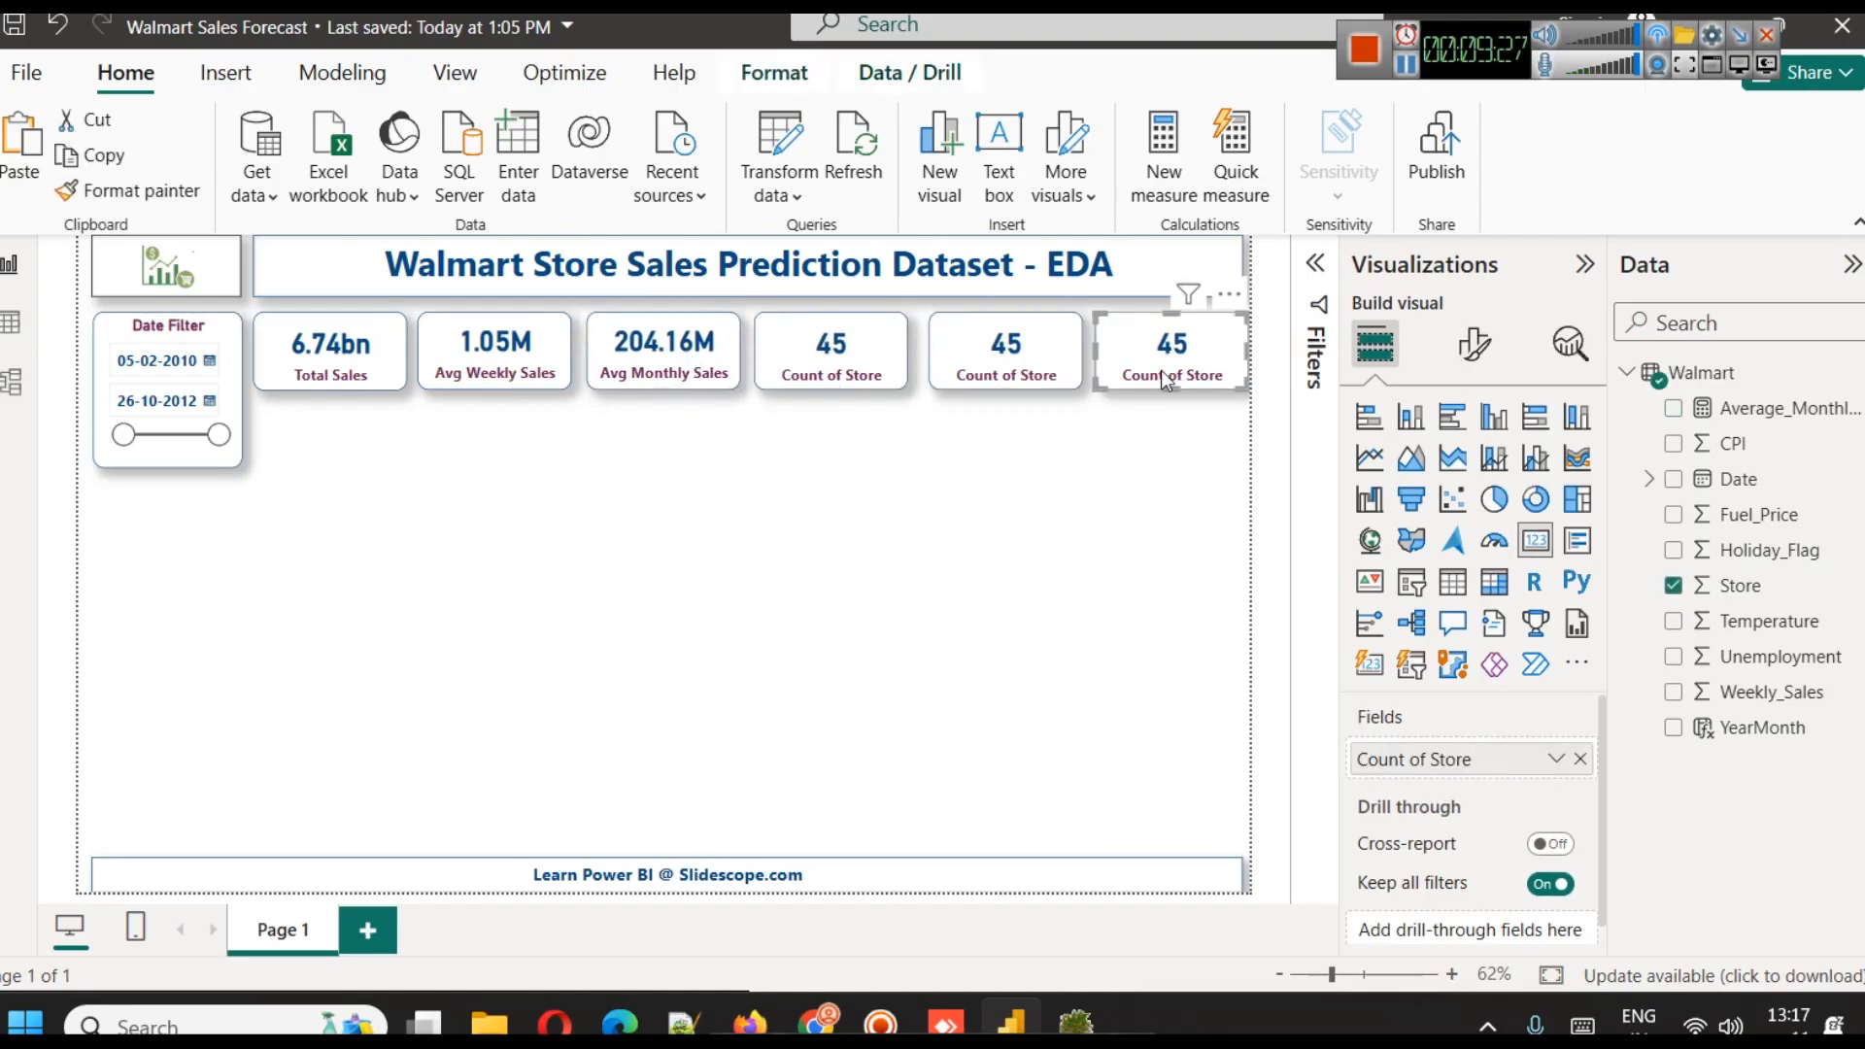
left_click(1032, 372)
left_click(1065, 497)
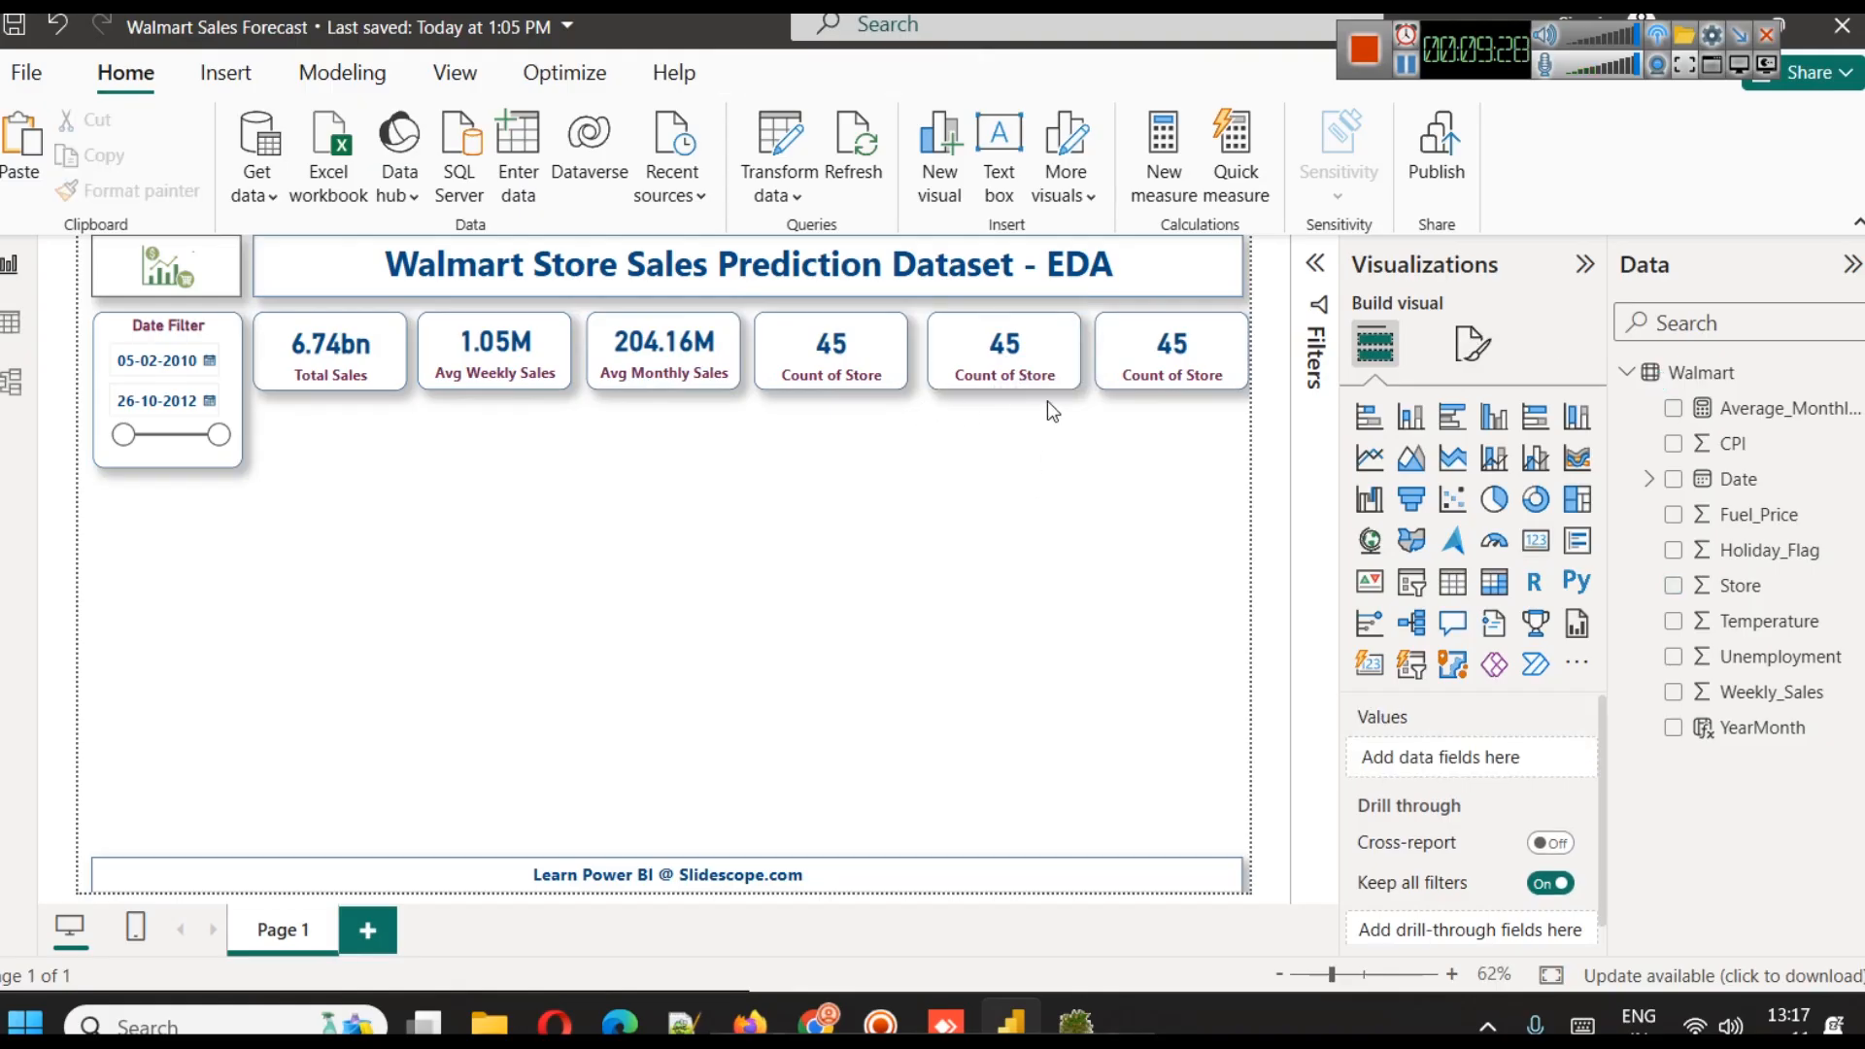
Replace the field on the fifth KPI card with Temperature, summarized as Average
left_click(1022, 346)
left_click(1584, 768)
left_click_drag(1769, 622, 1551, 783)
left_click(1555, 757)
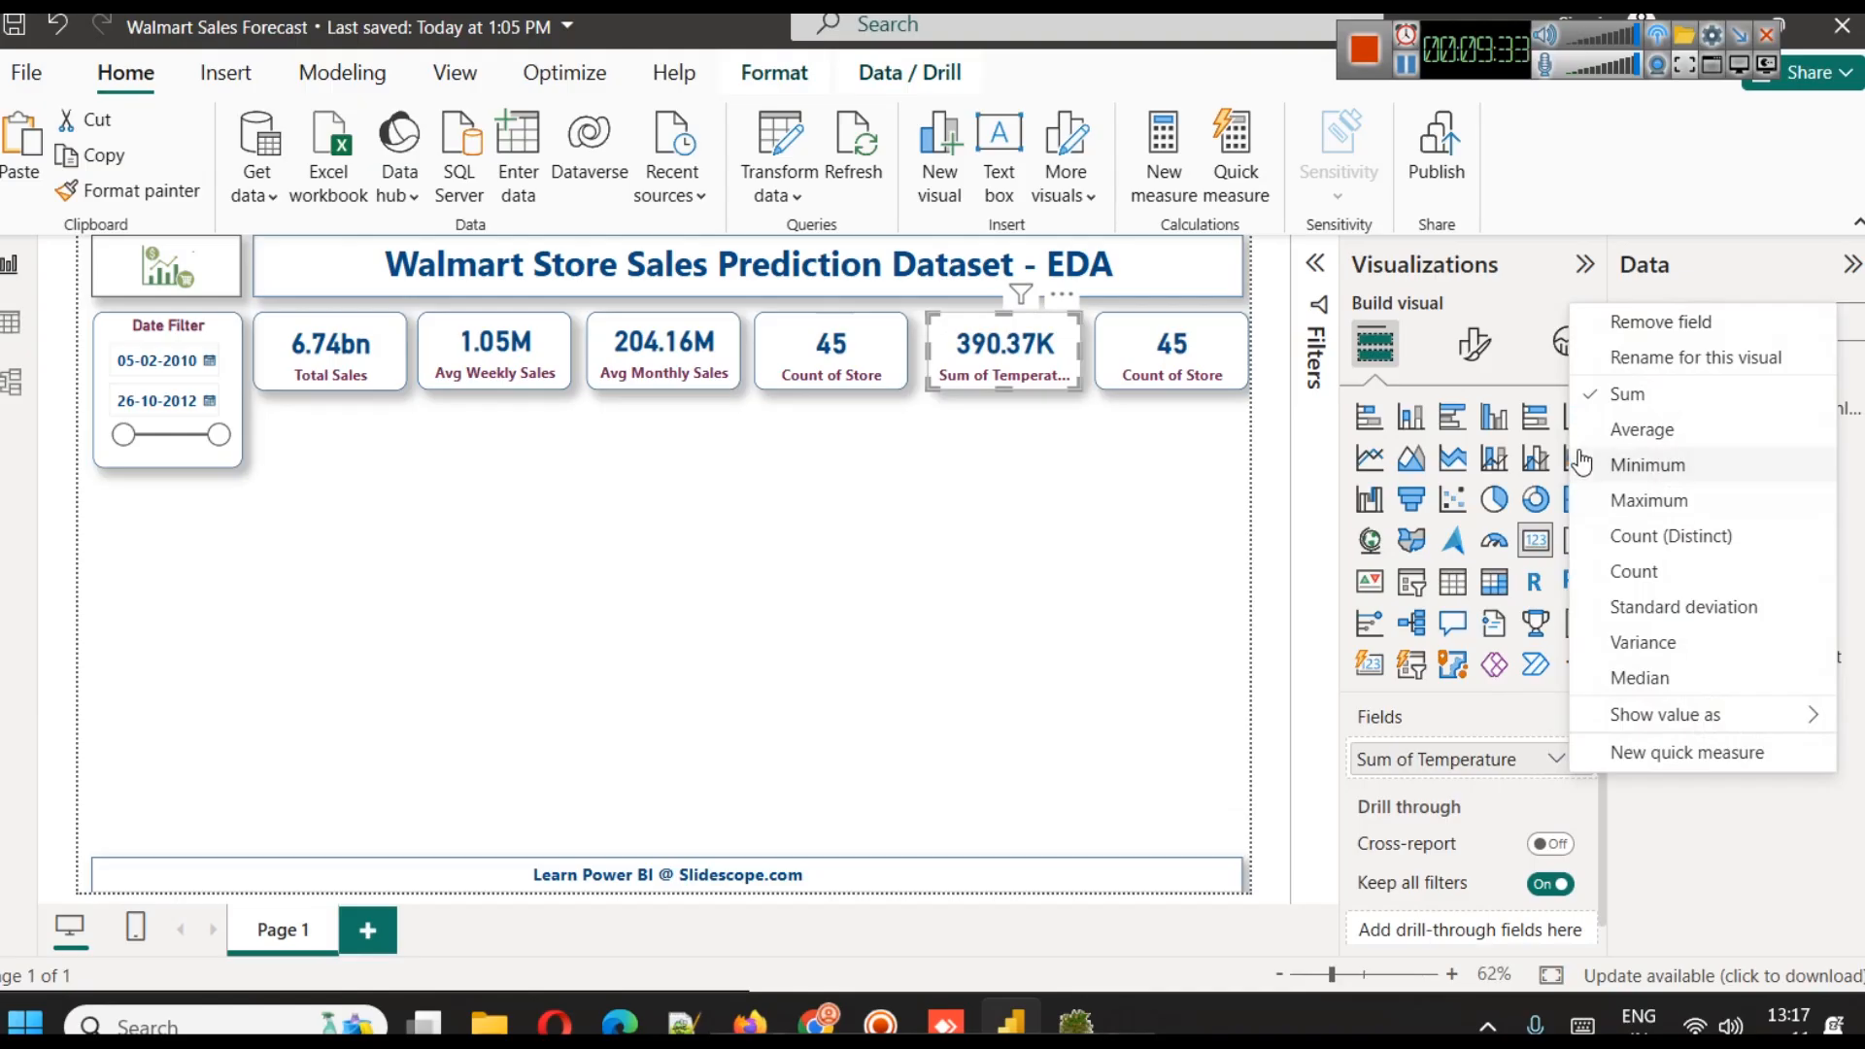
left_click(1642, 429)
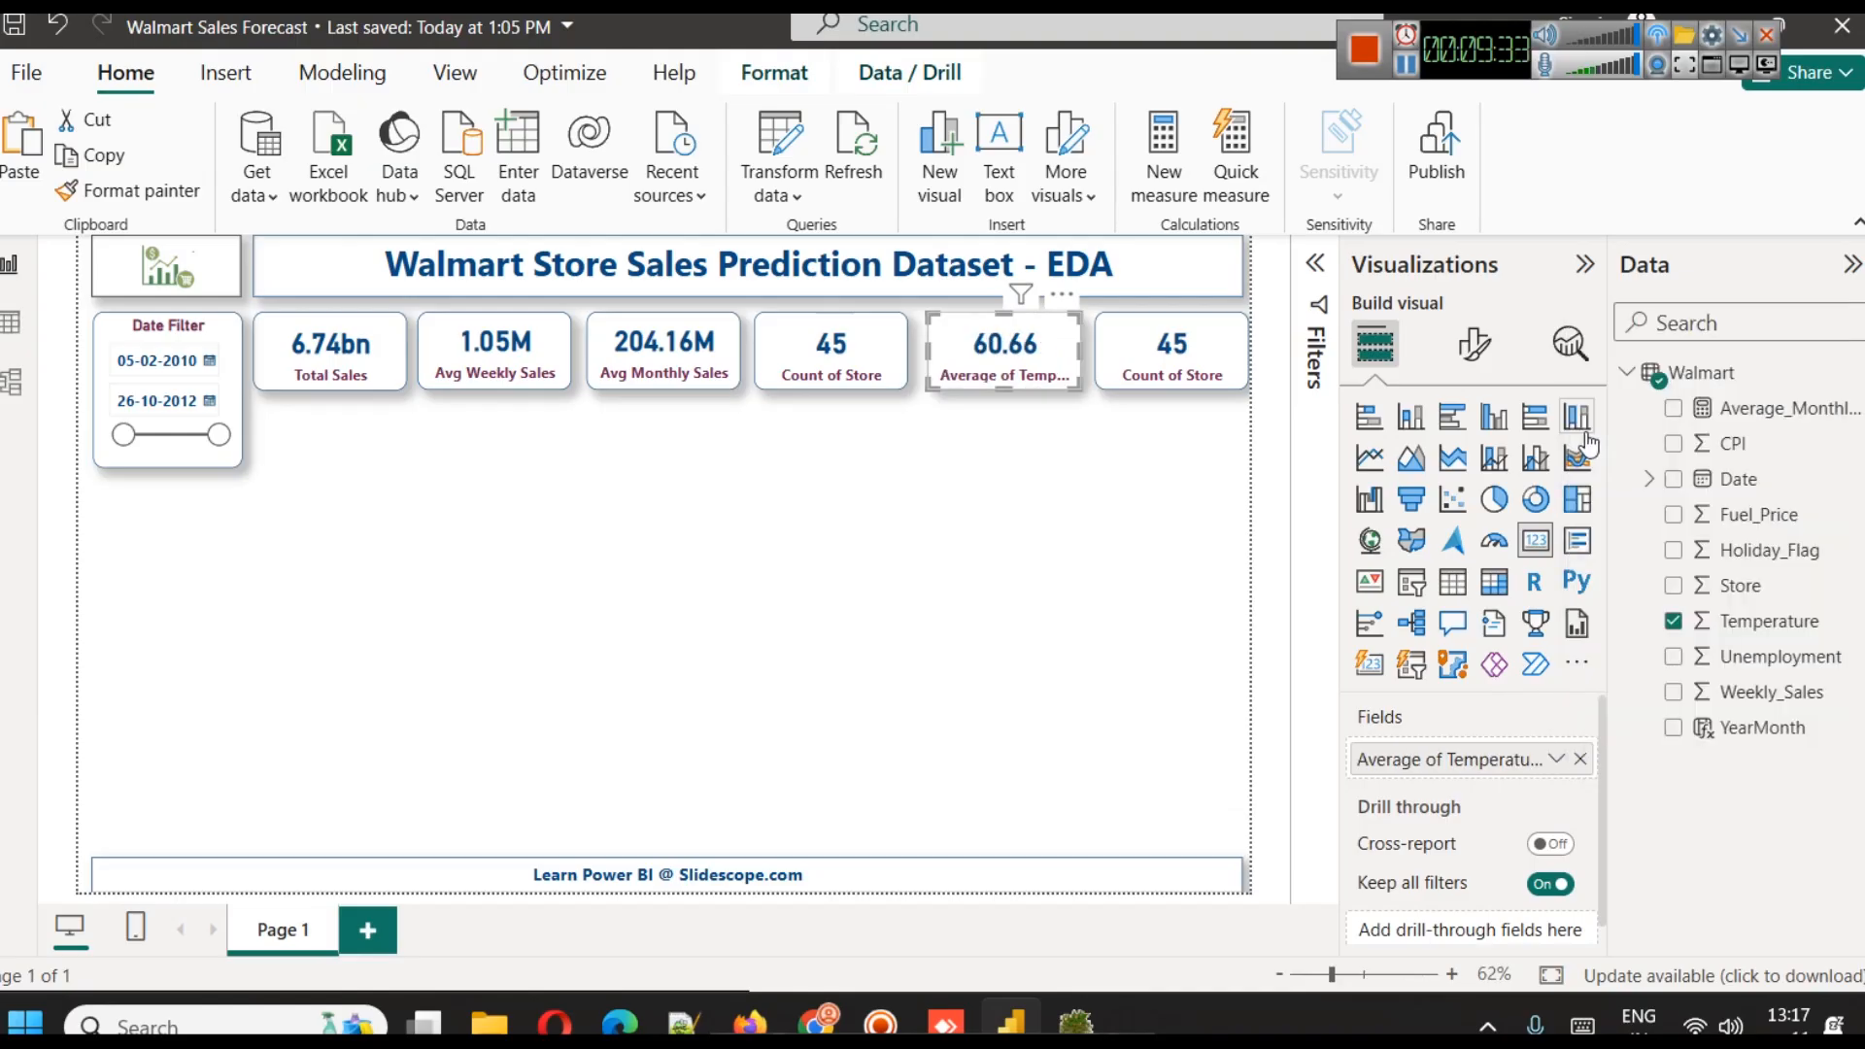
Rename the average temperature field for this visual as "Avg Temp"
left_click(1556, 757)
left_click(1648, 356)
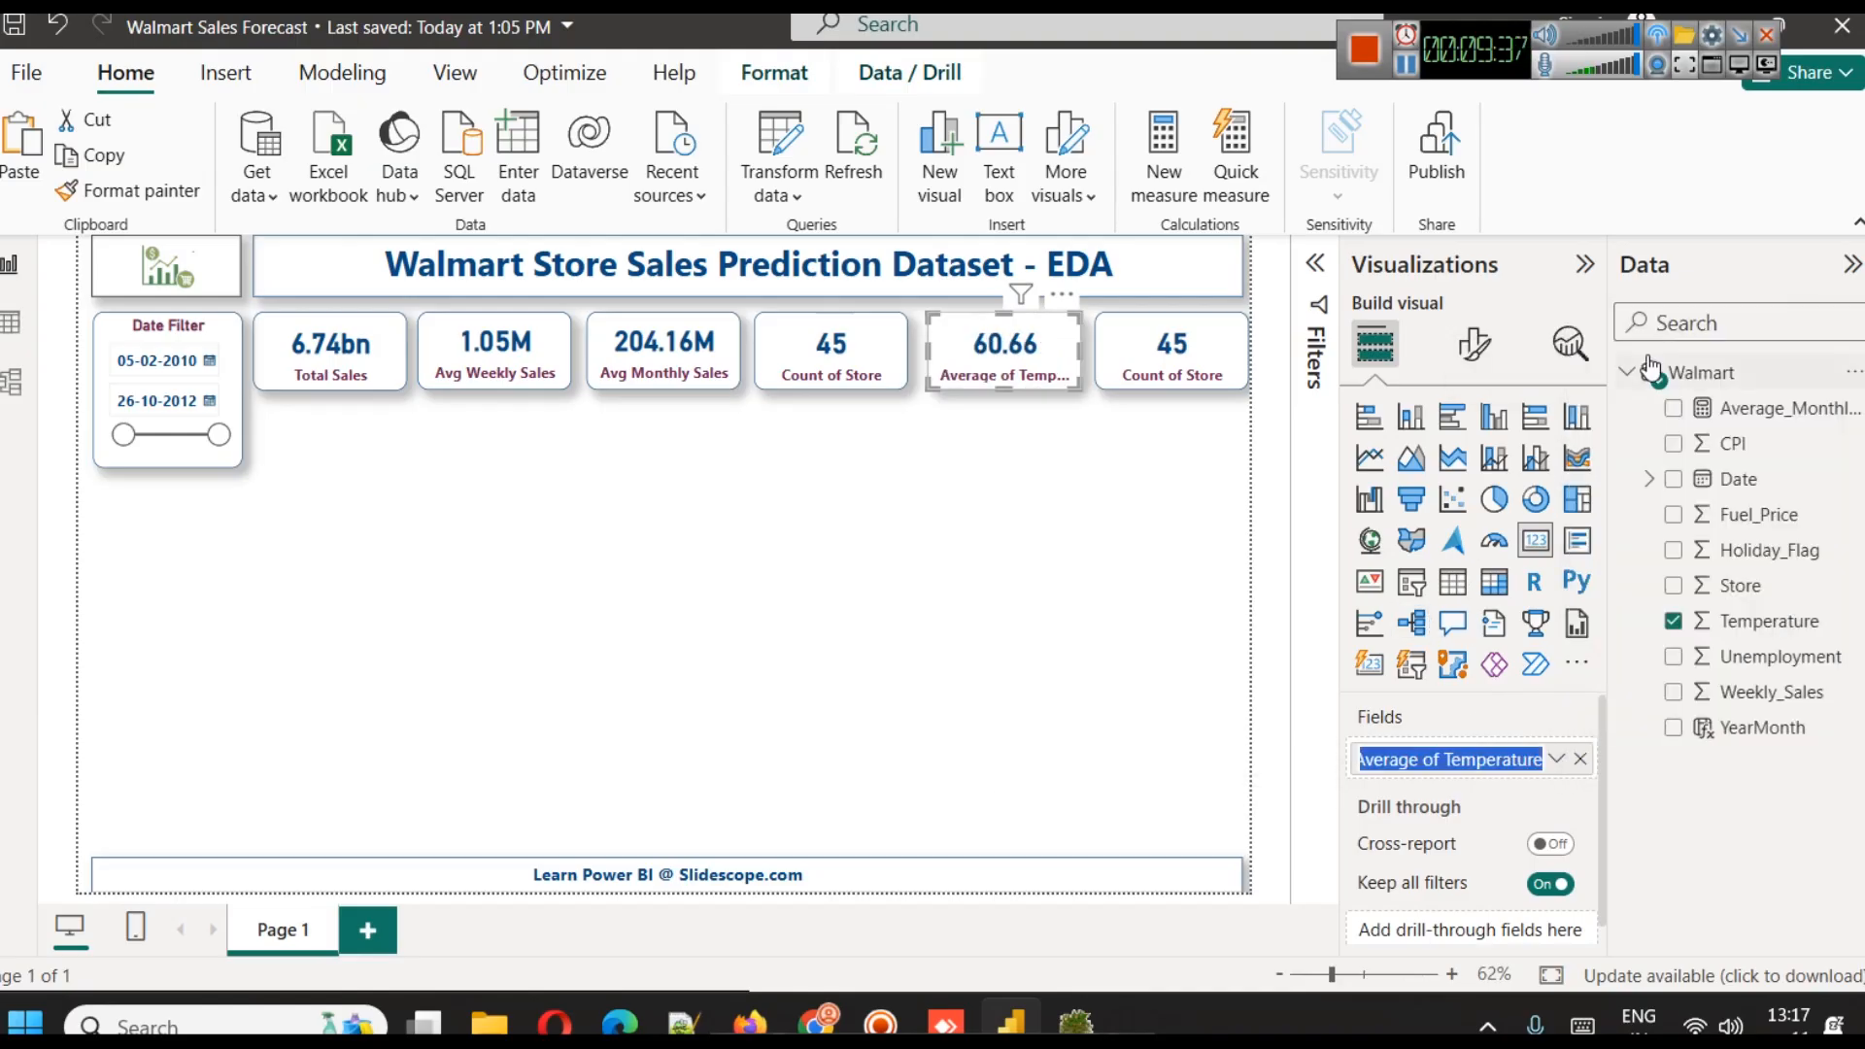
type("Avg Tem")
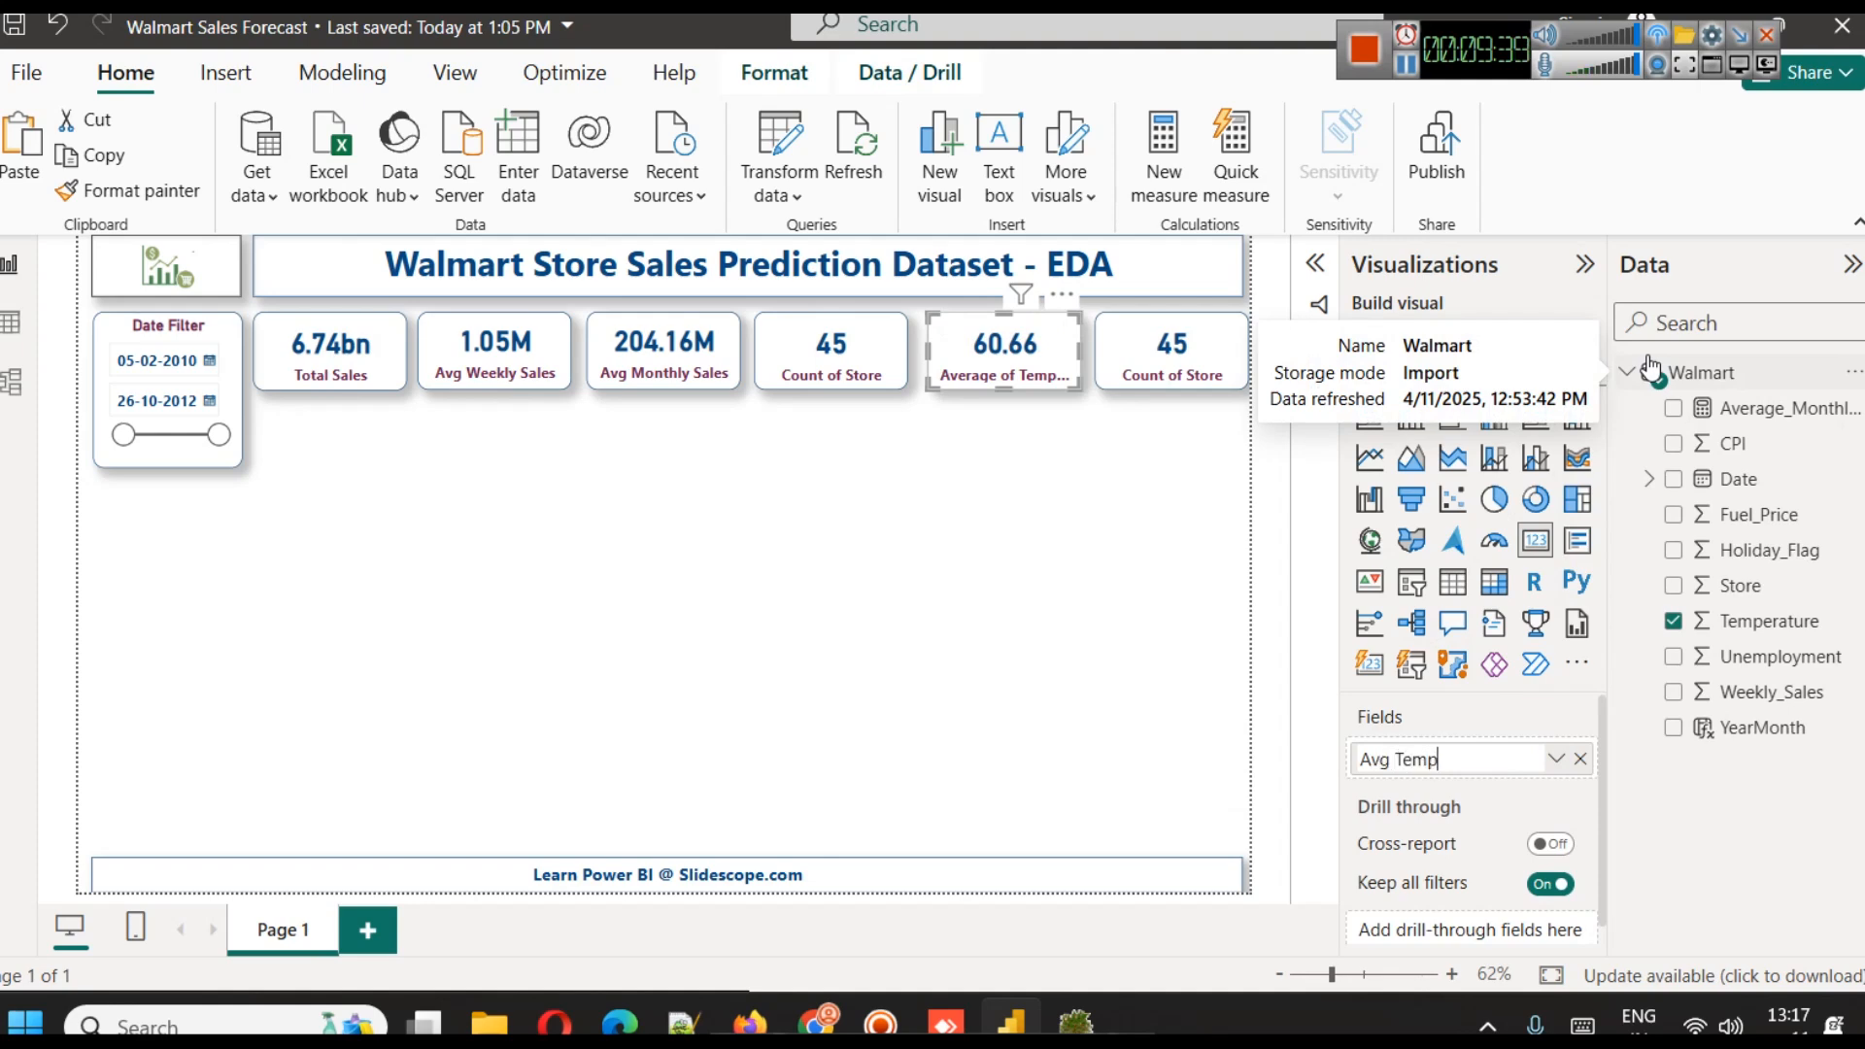
type("p")
key("Return")
Replace the field on the rightmost KPI card with Fuel_Price, summarized as Average
left_click(1180, 349)
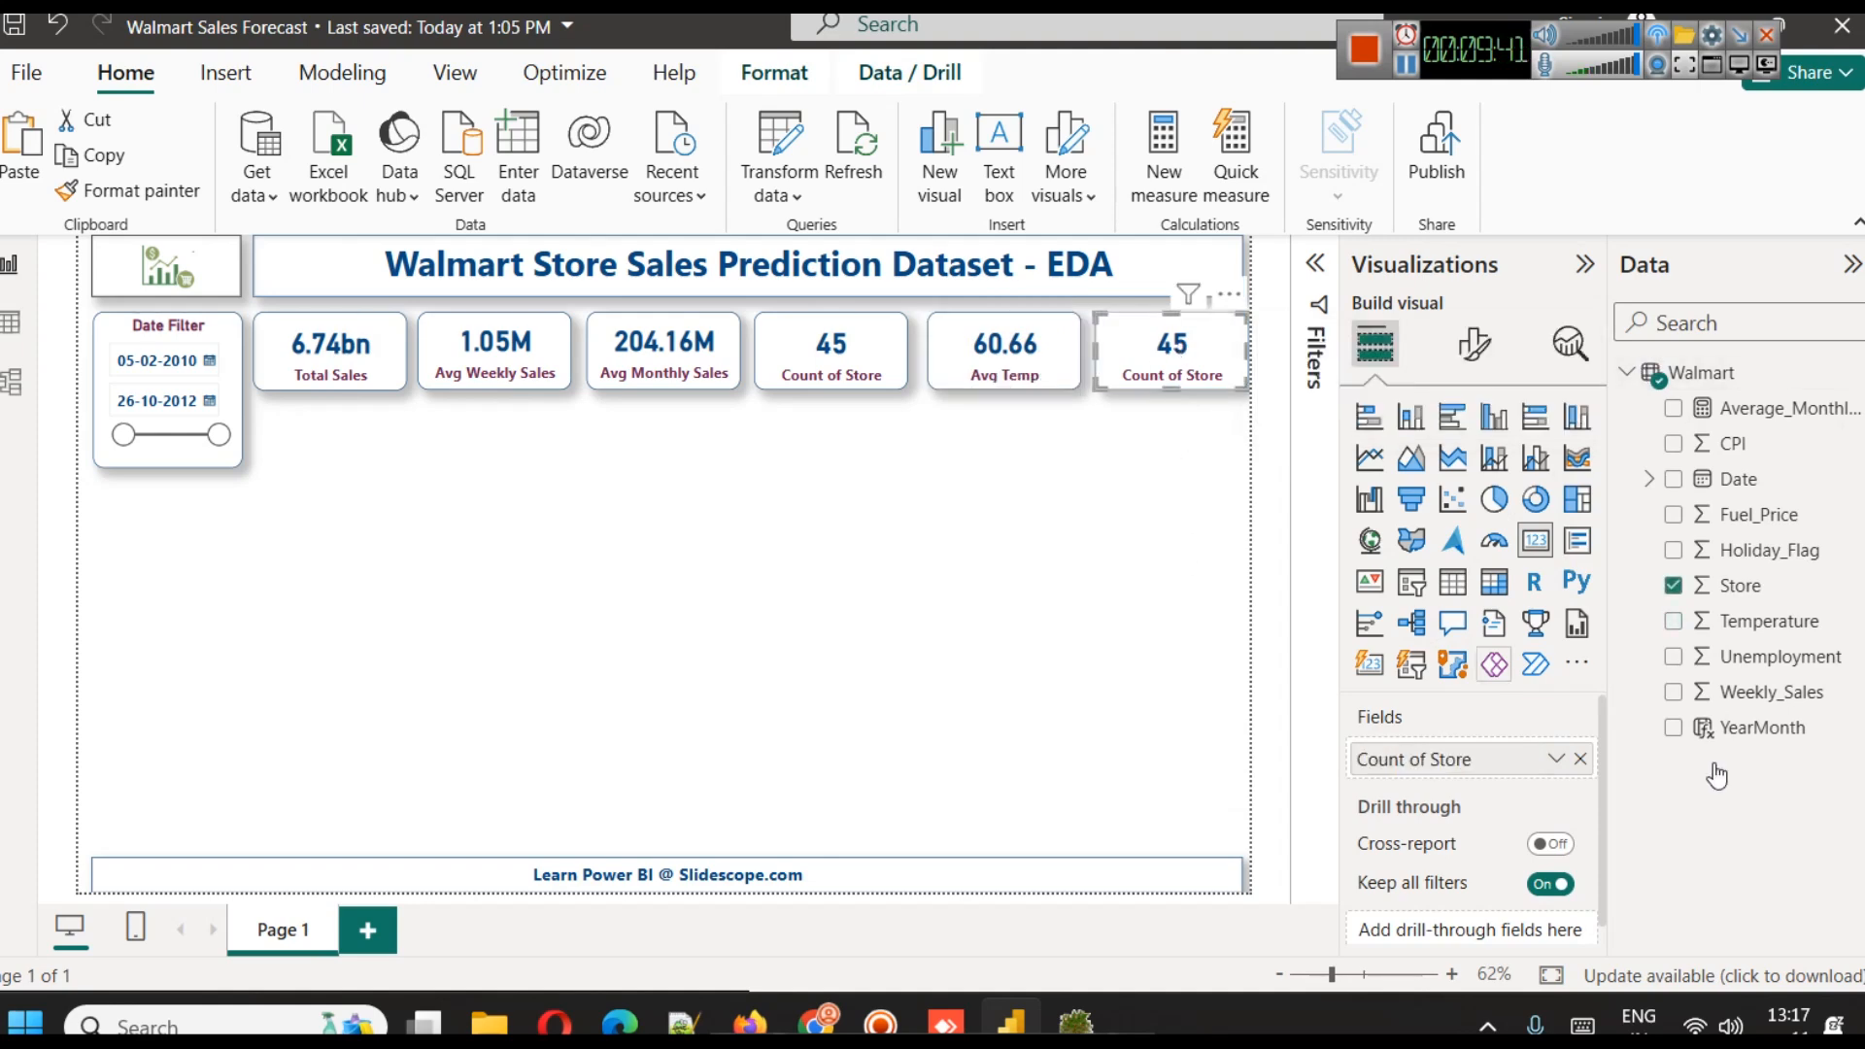
left_click(1581, 759)
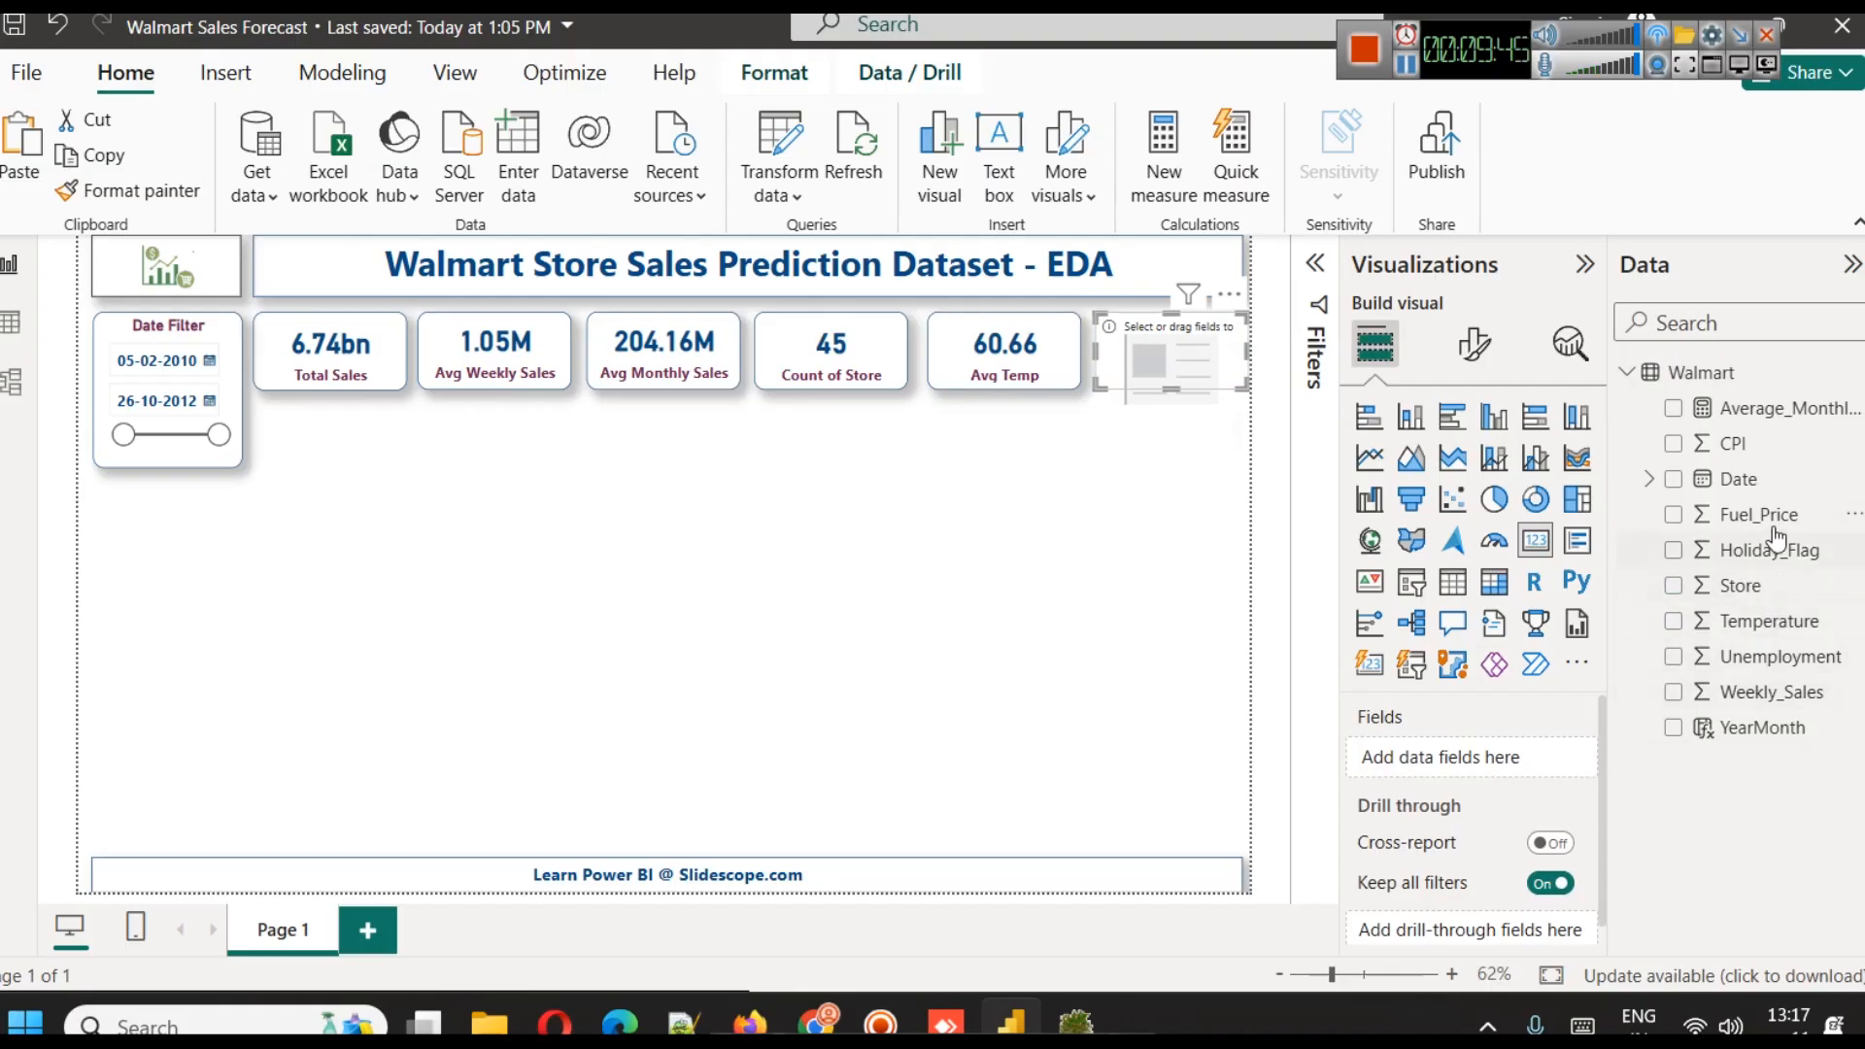
left_click_drag(1766, 528, 1433, 759)
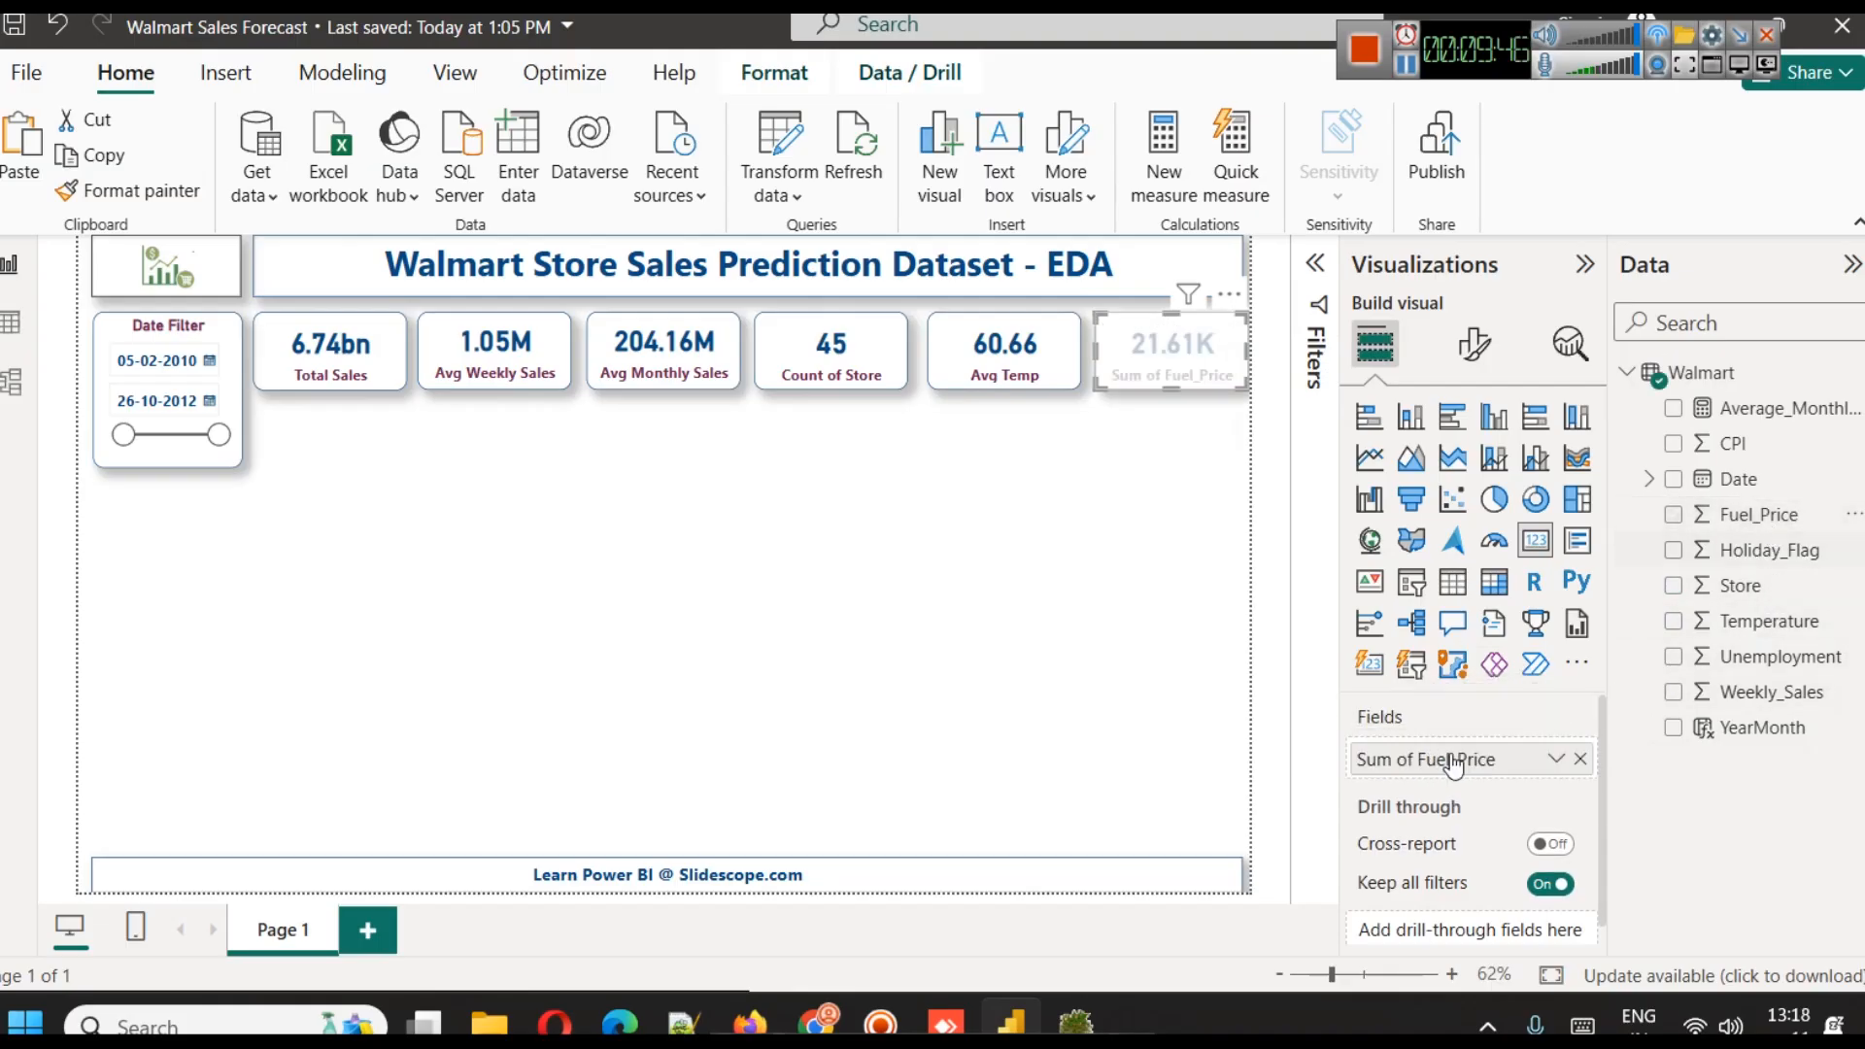
left_click(1554, 757)
left_click(1613, 429)
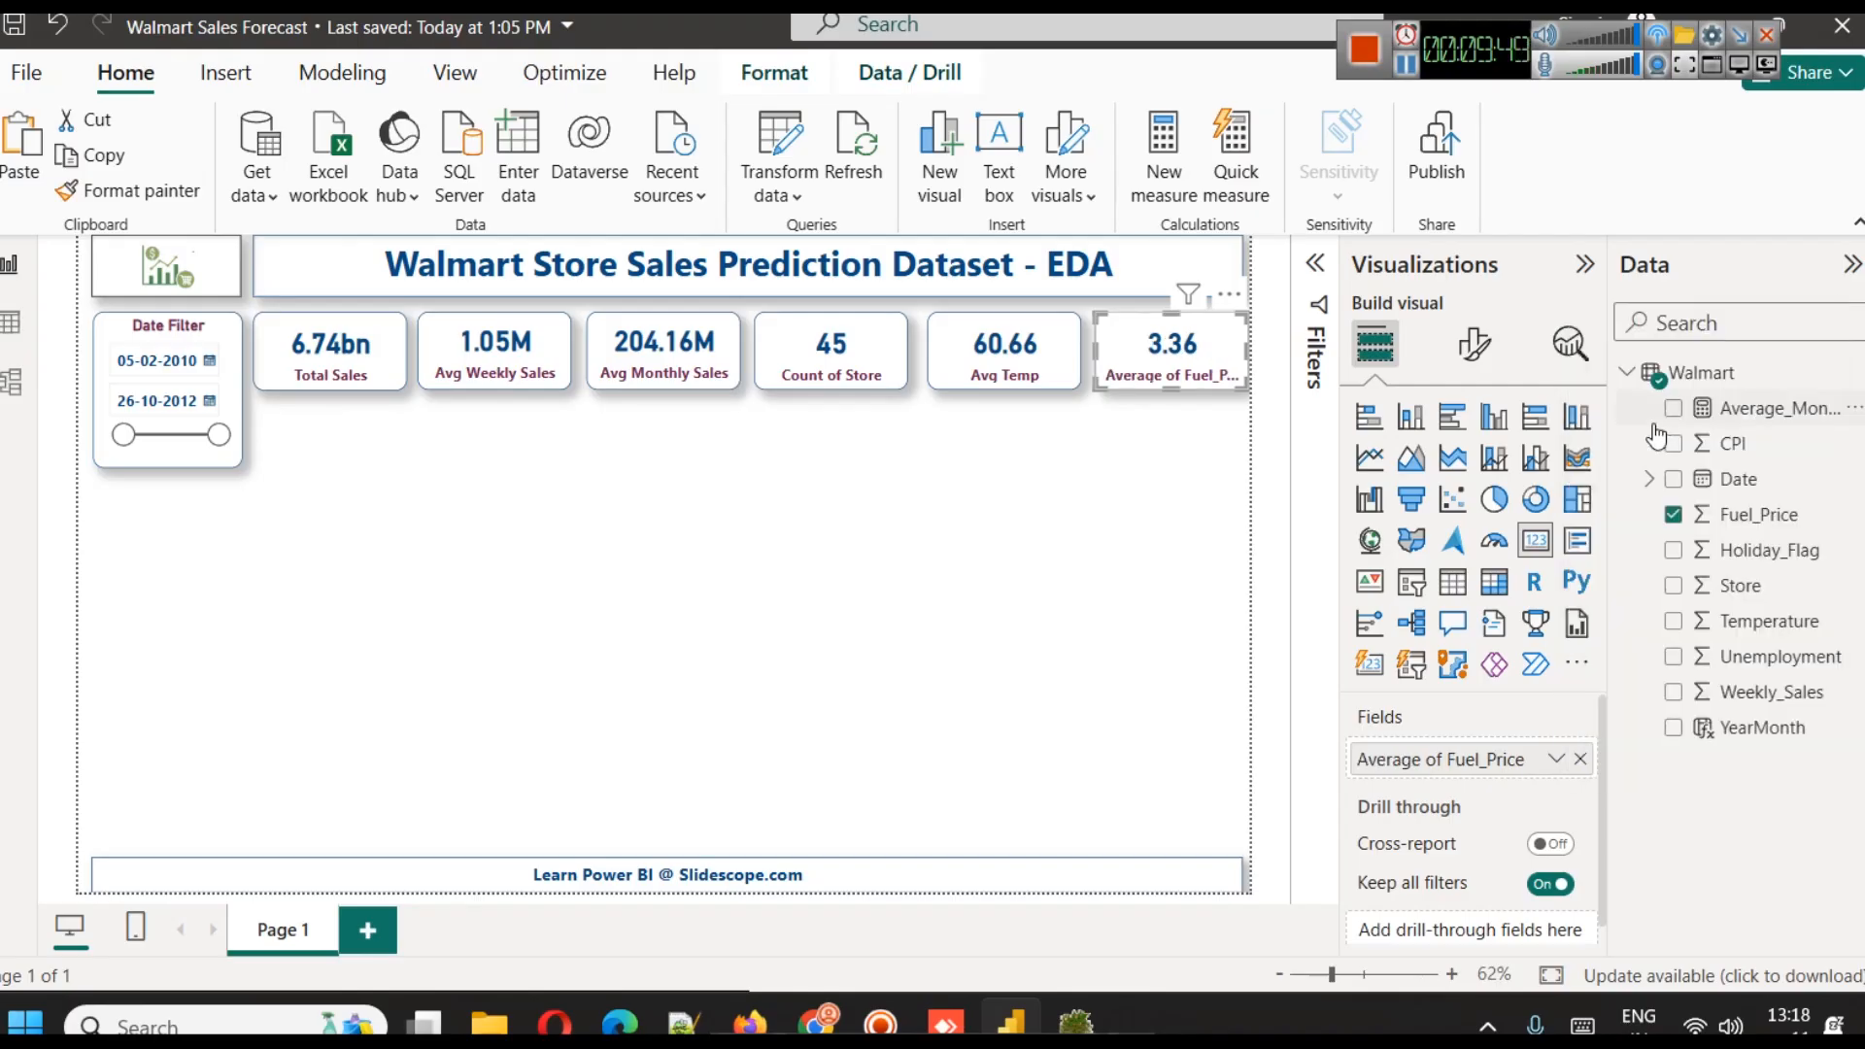
Rename the average fuel price field for this visual as "Avg Fuel_Price"
left_click(1556, 759)
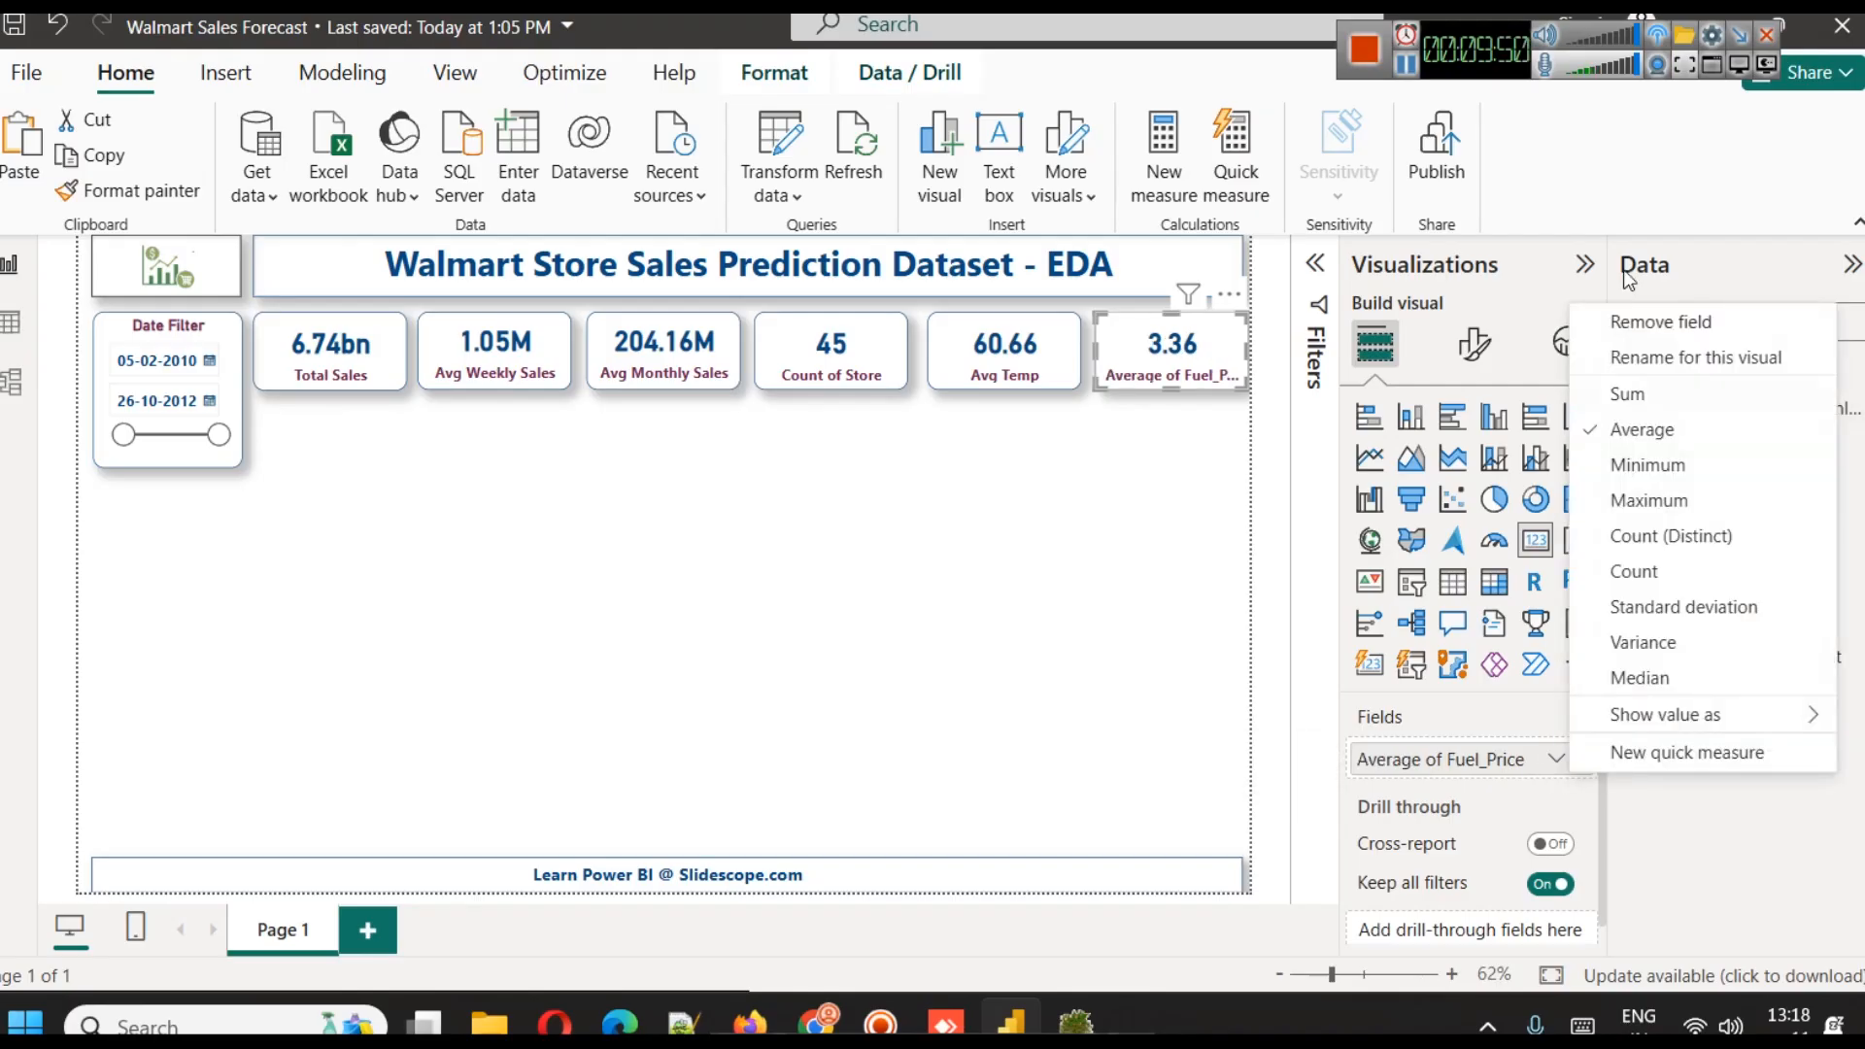
left_click(1657, 358)
key("Home")
type("Avg")
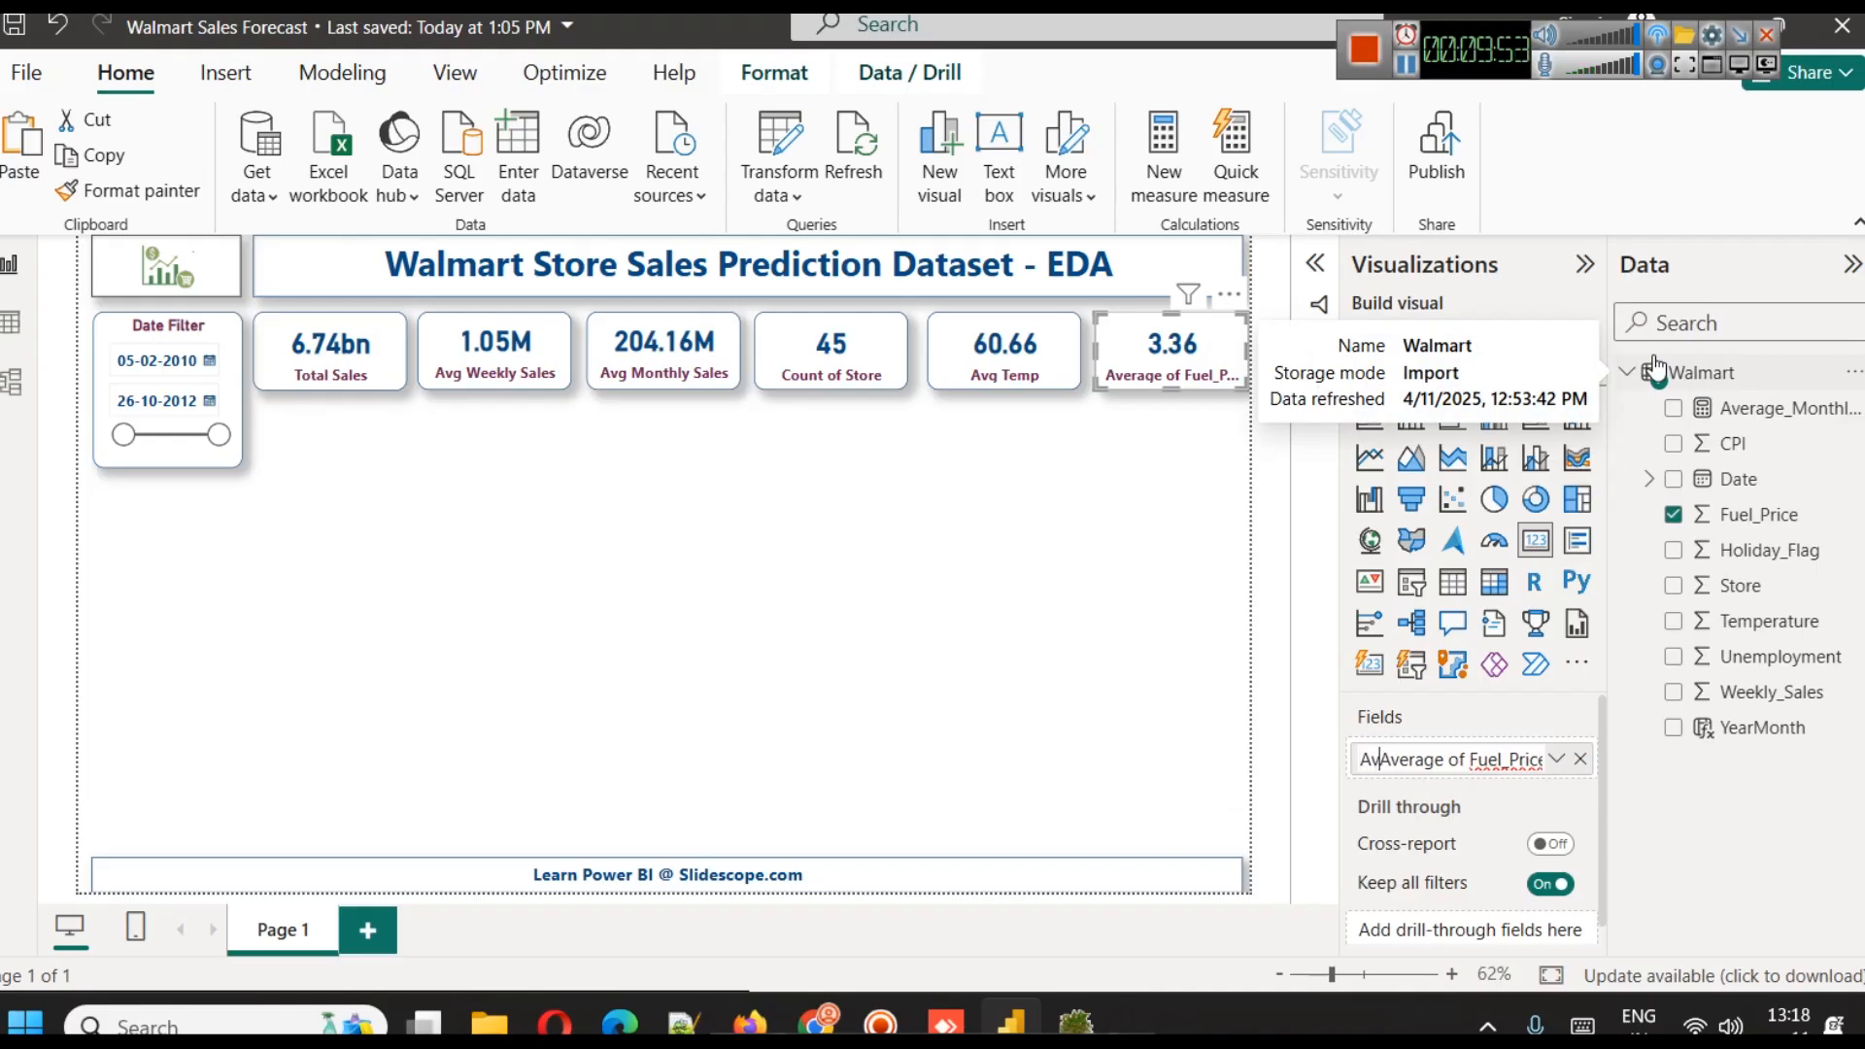
key("shift+Right")
key("shift+Right")
key("shift+Right")
key("shift+Right")
key("shift+Right")
key("shift+Right")
key("shift+Right")
key("shift+Right")
key("shift+Right")
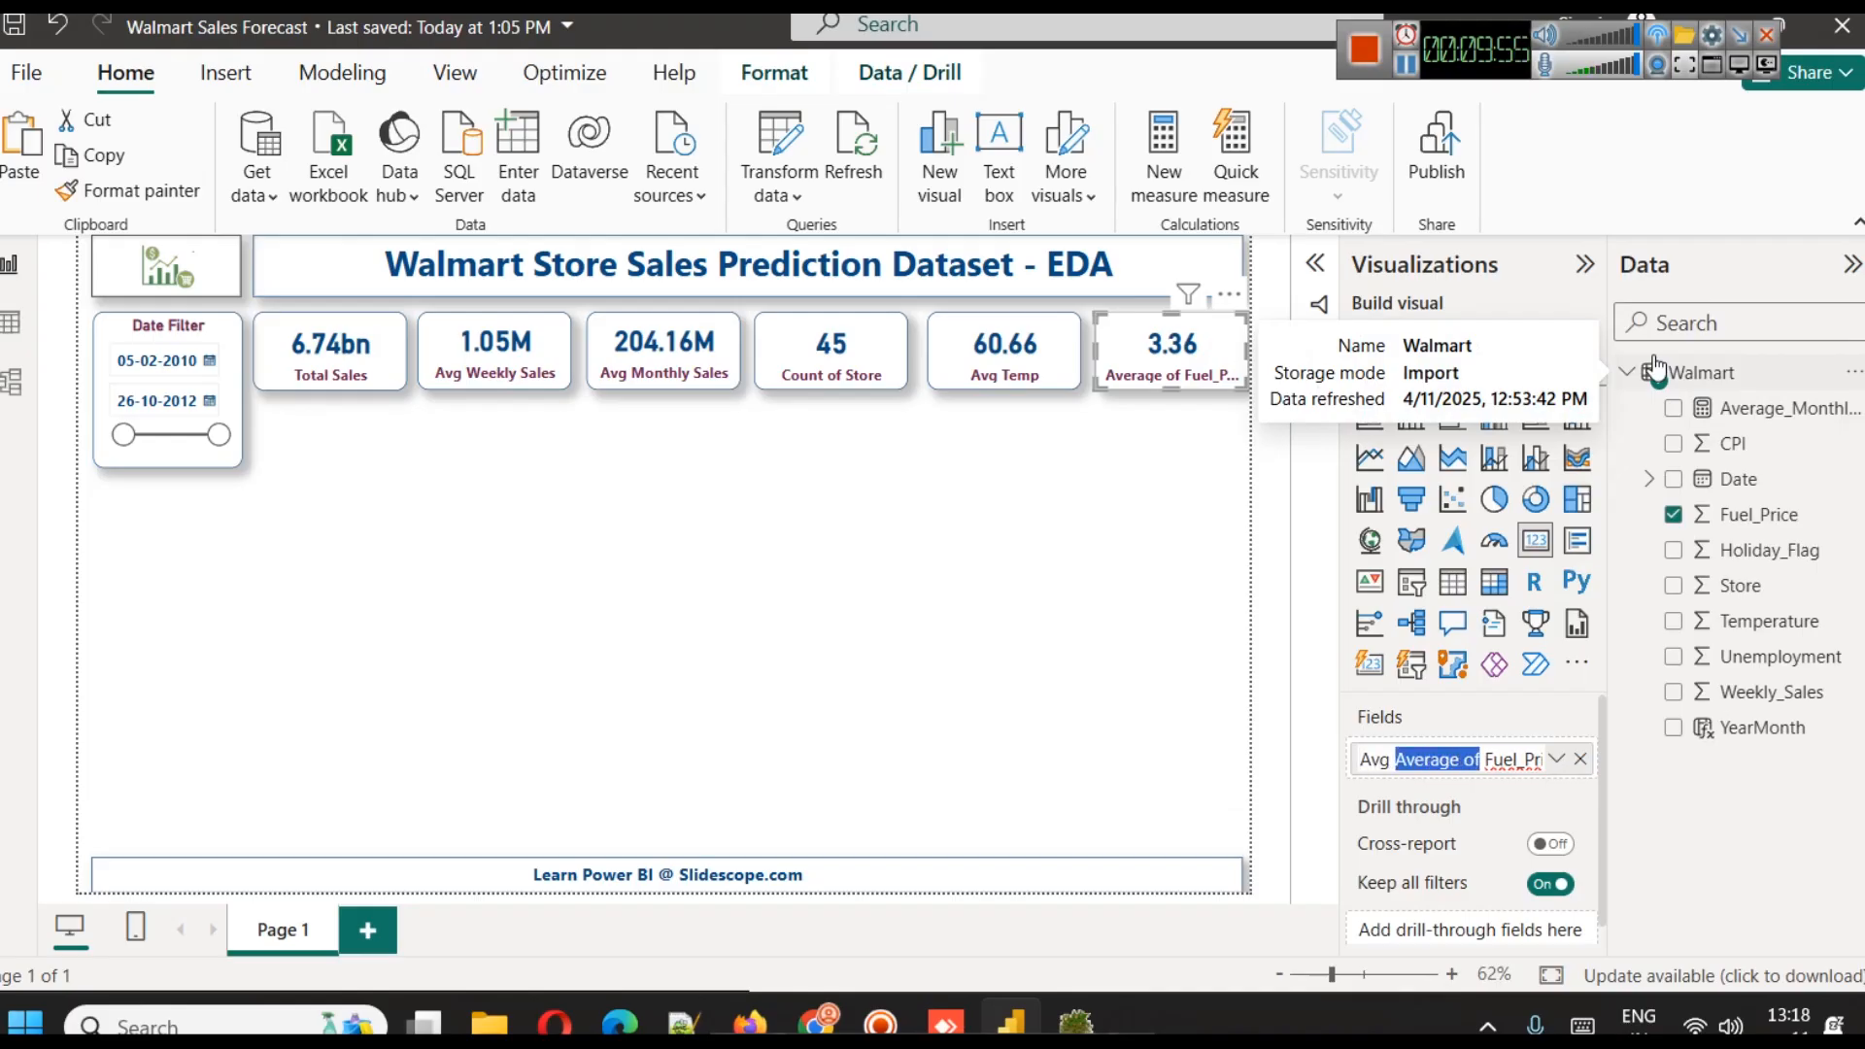
key("Delete")
key("Return")
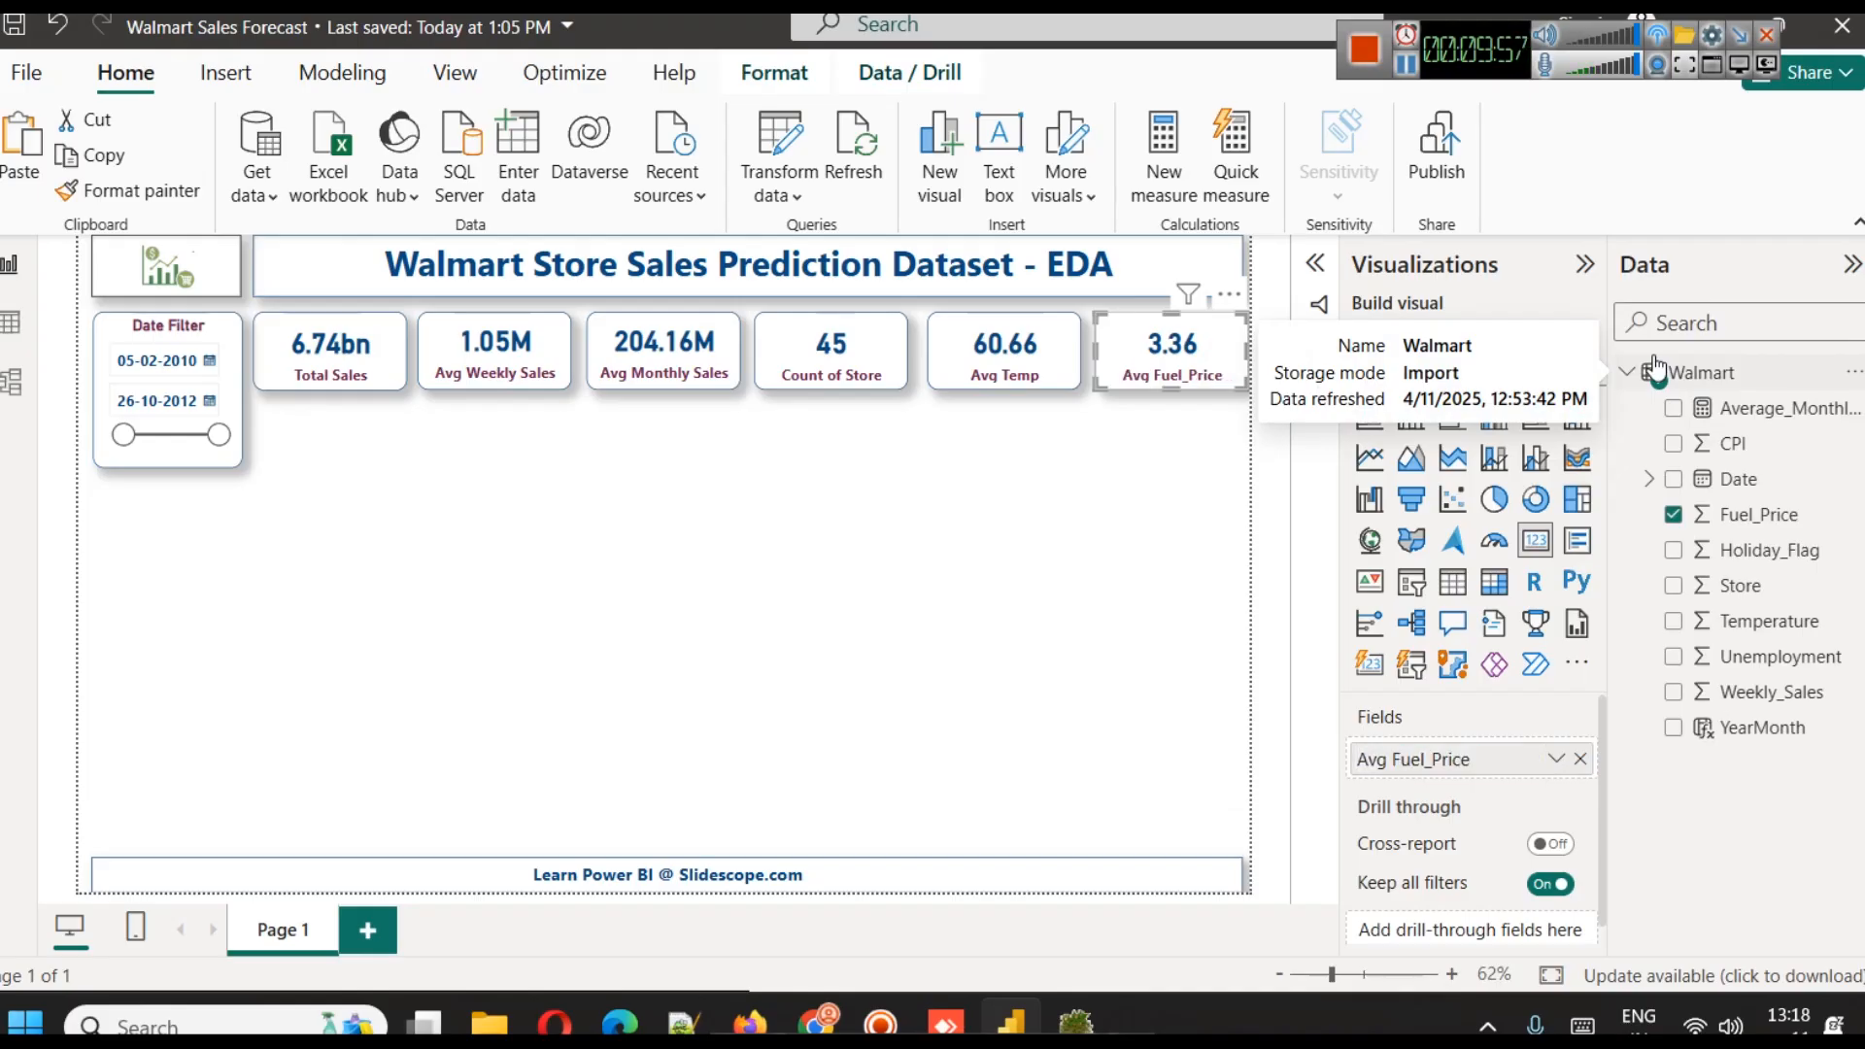
left_click(1151, 541)
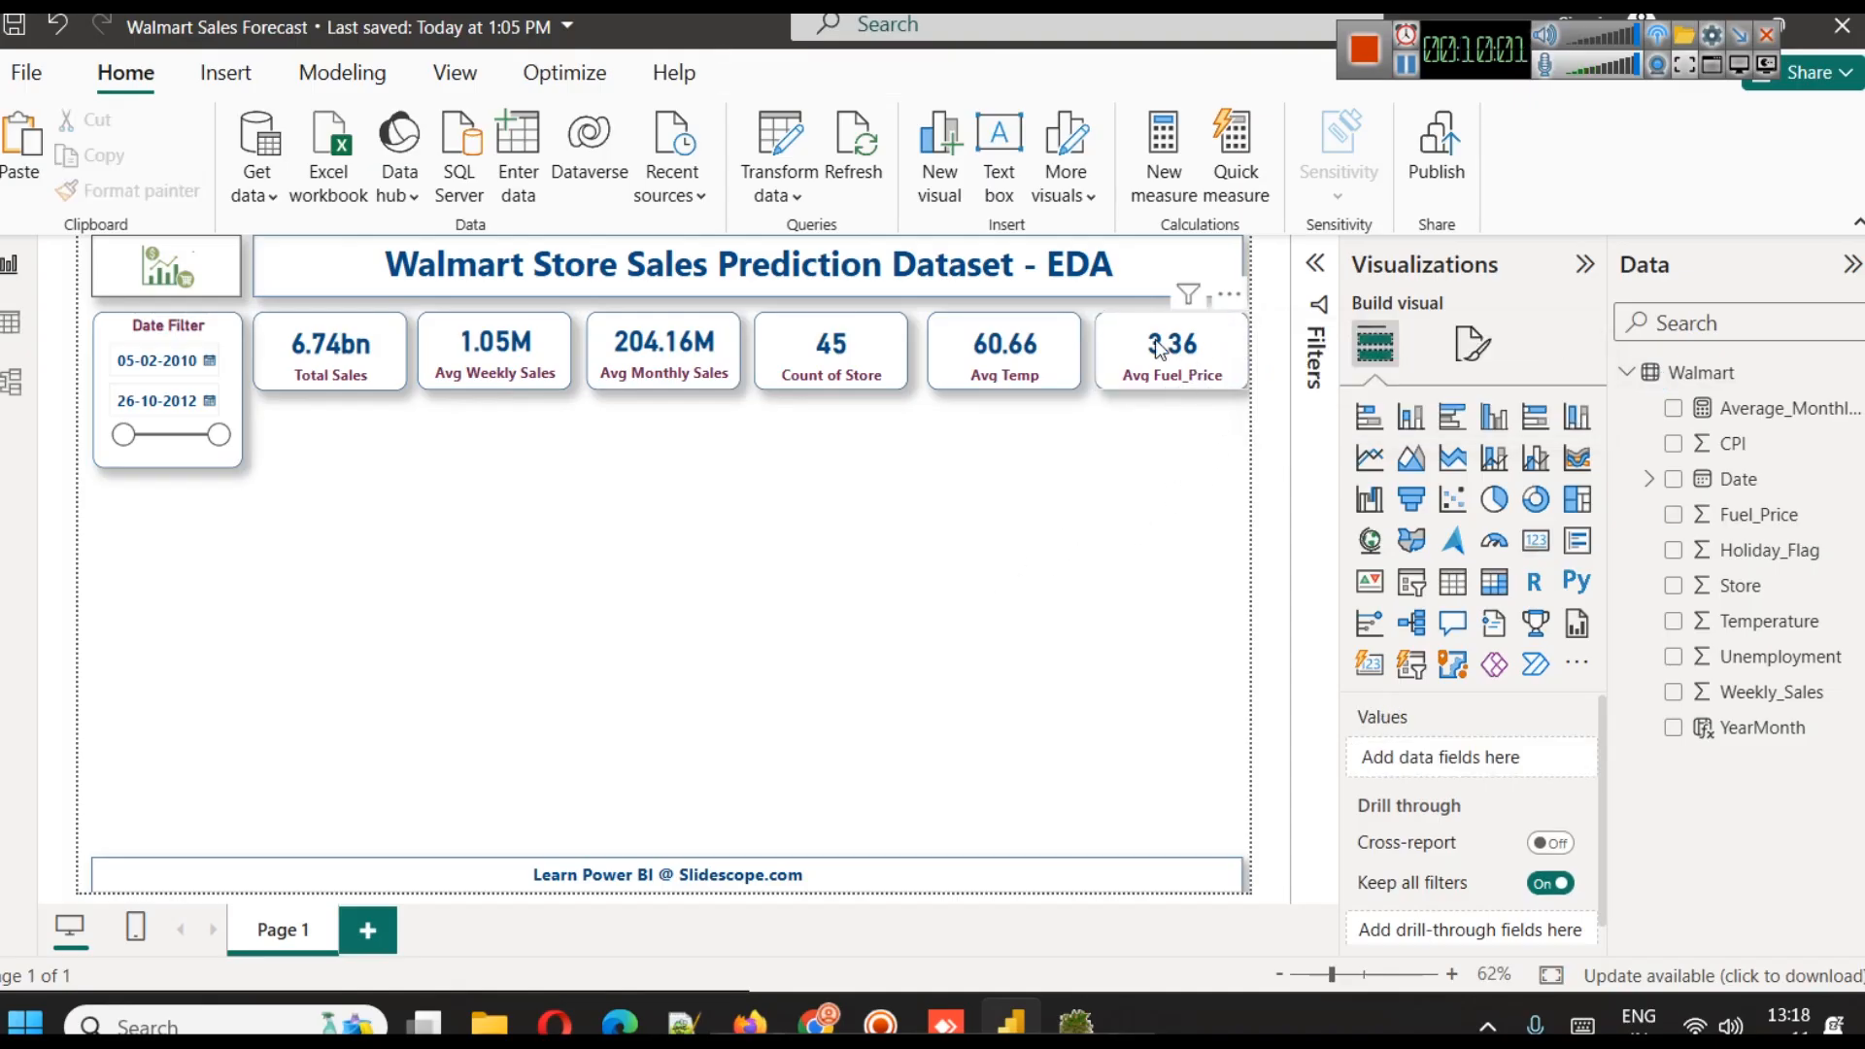
Nudge the Avg Temp and Avg Fuel_Price cards slightly left to even out the row's spacing
left_click(1015, 352)
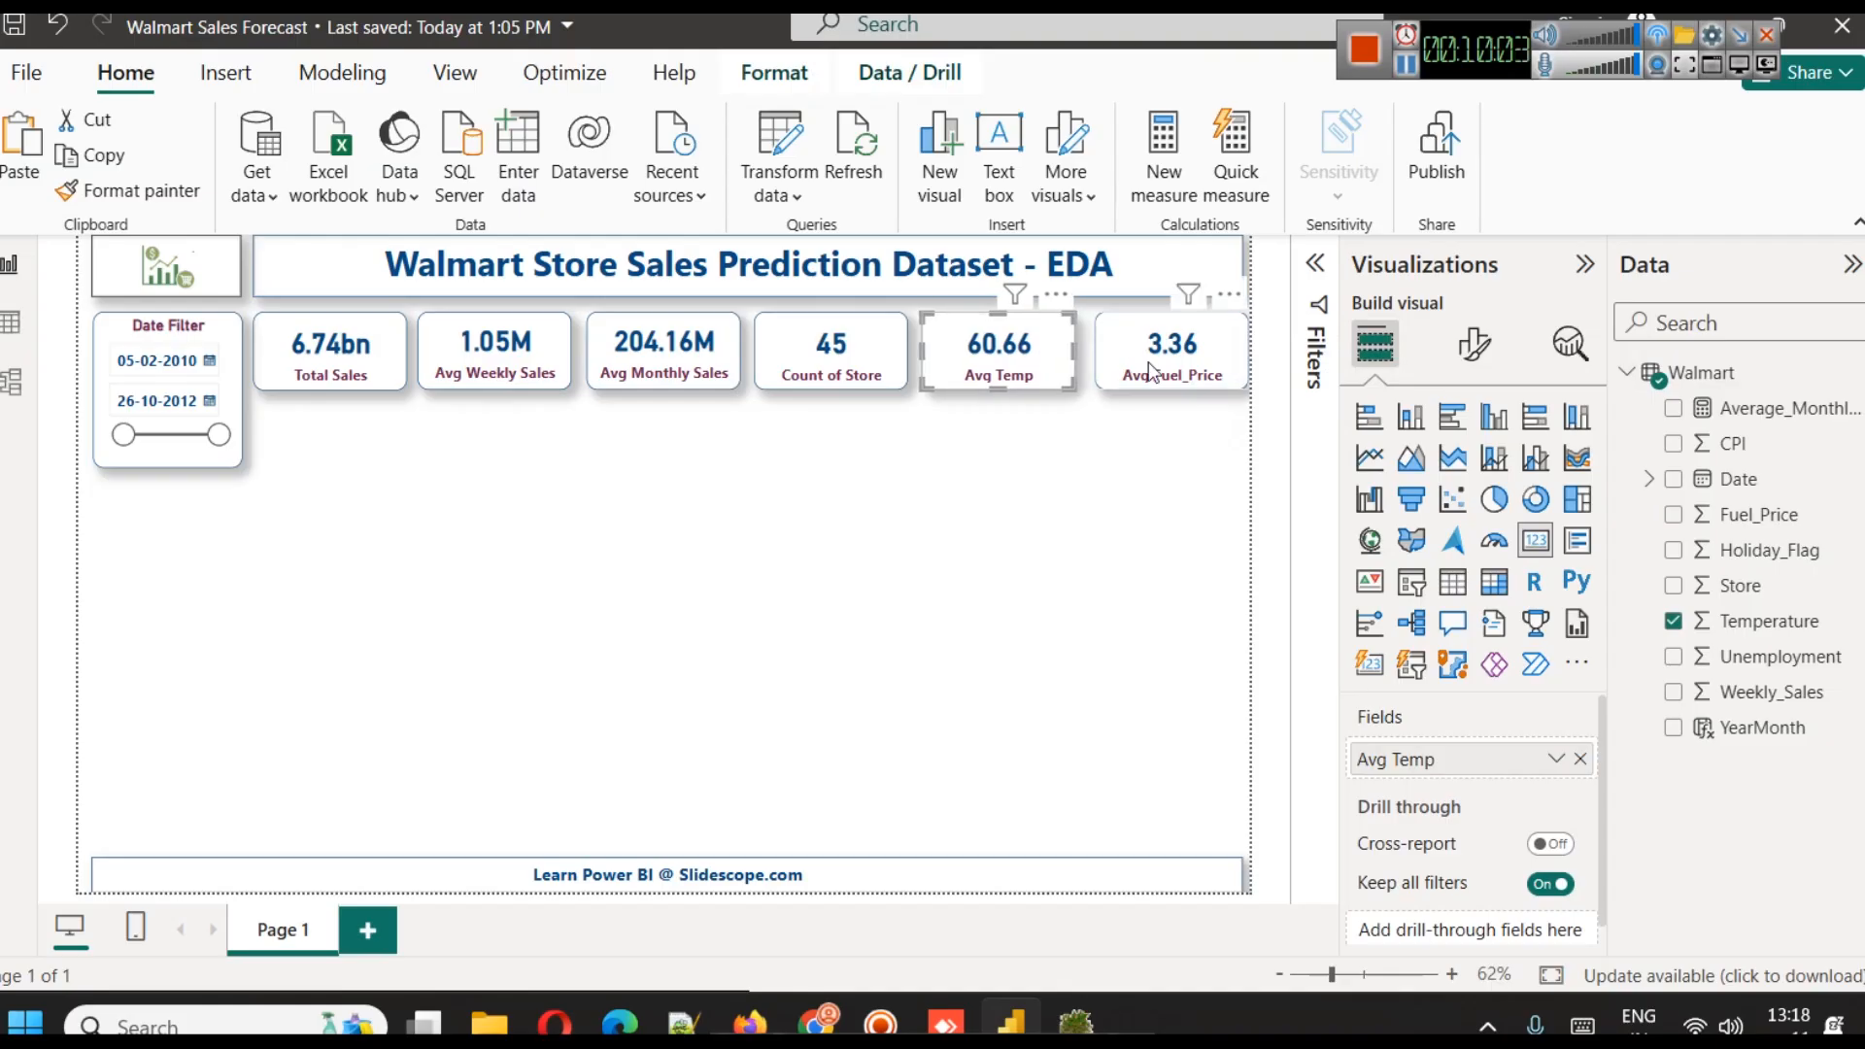
left_click(1181, 369)
left_click(1178, 518)
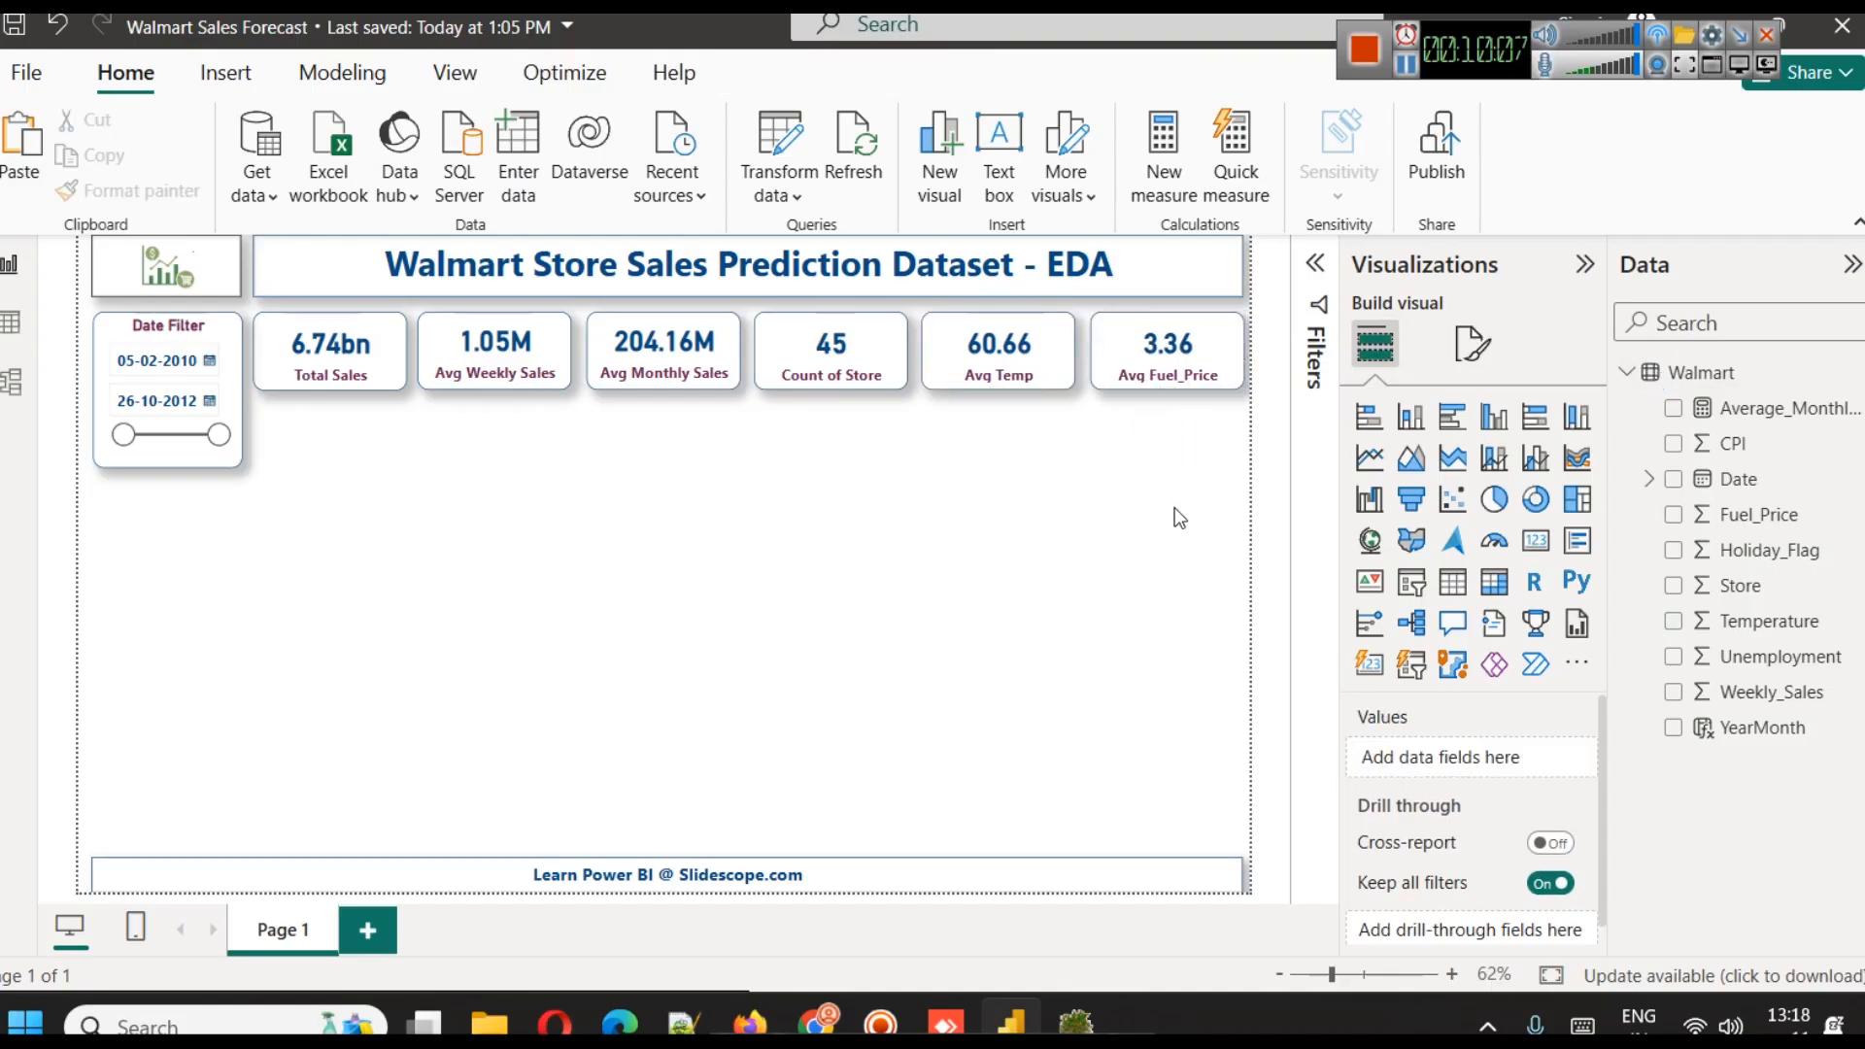
Test the date slicer with start dates 30-10-2011 and 31-01-2012, and restore the full date range
left_click_drag(128, 449, 188, 440)
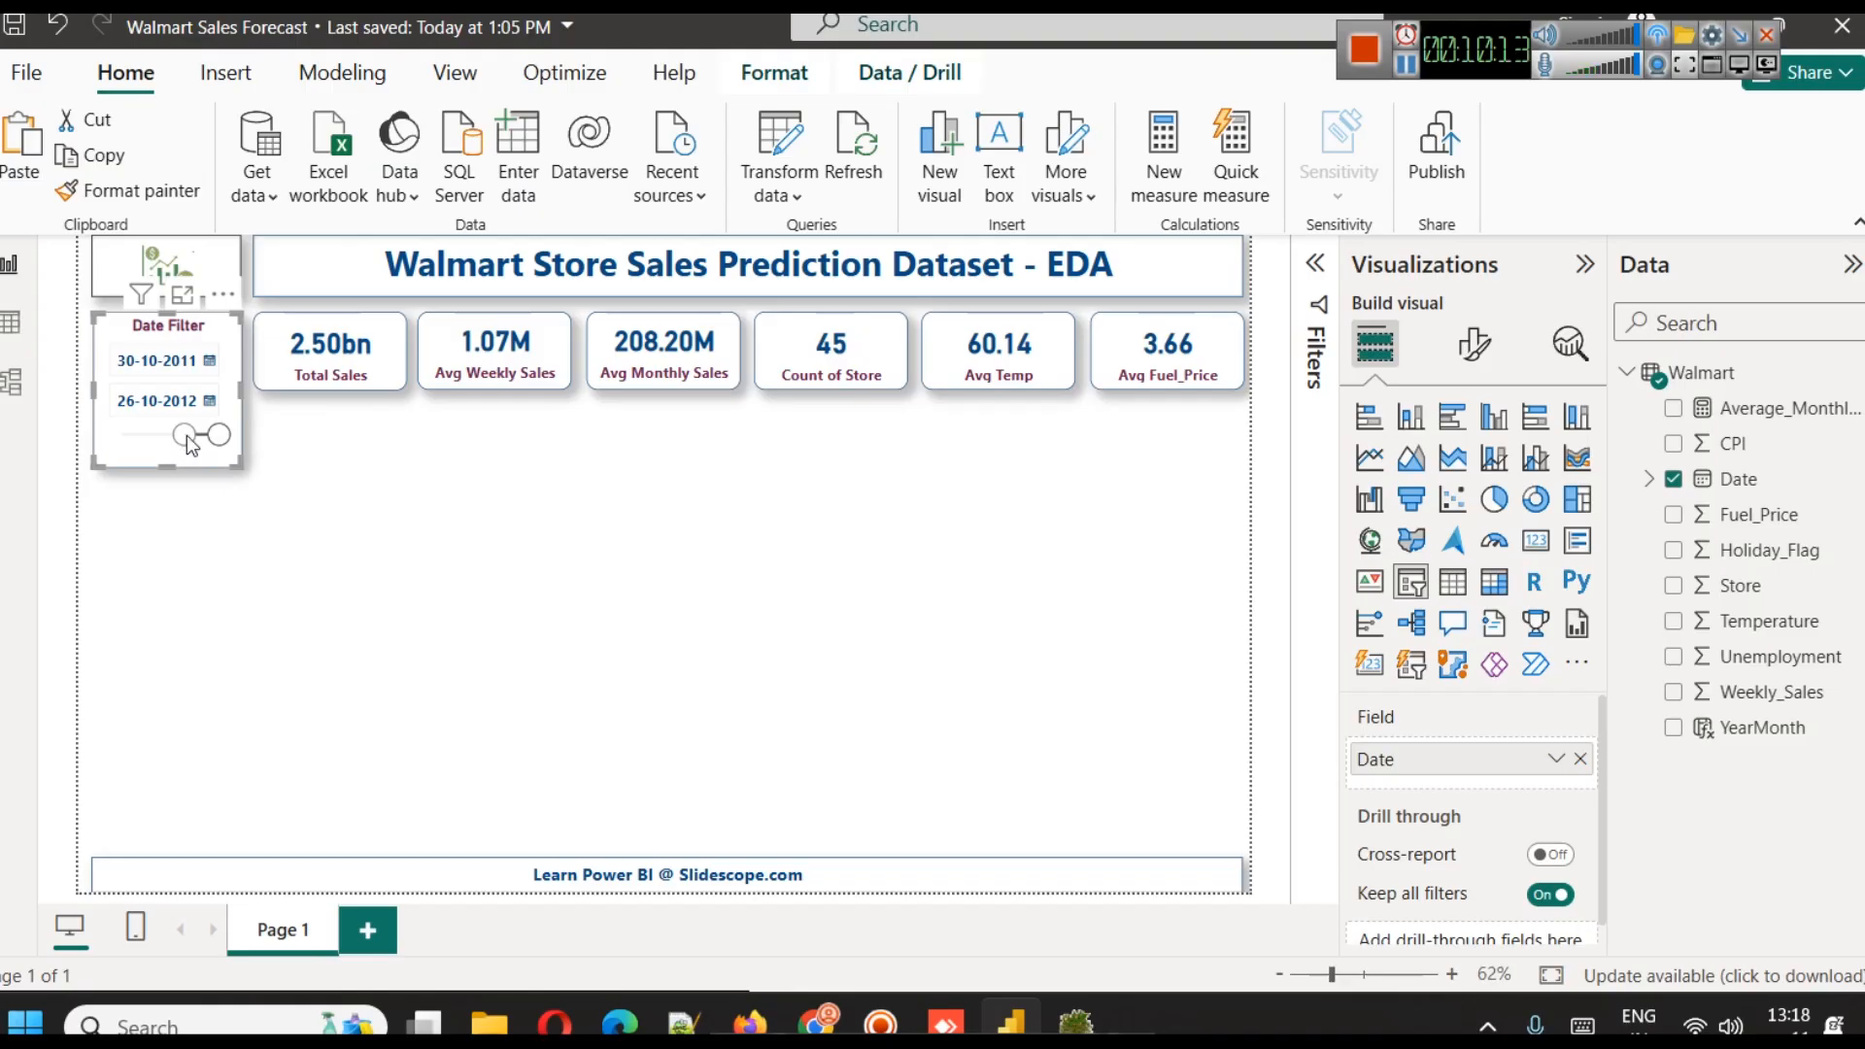
left_click_drag(187, 436, 197, 447)
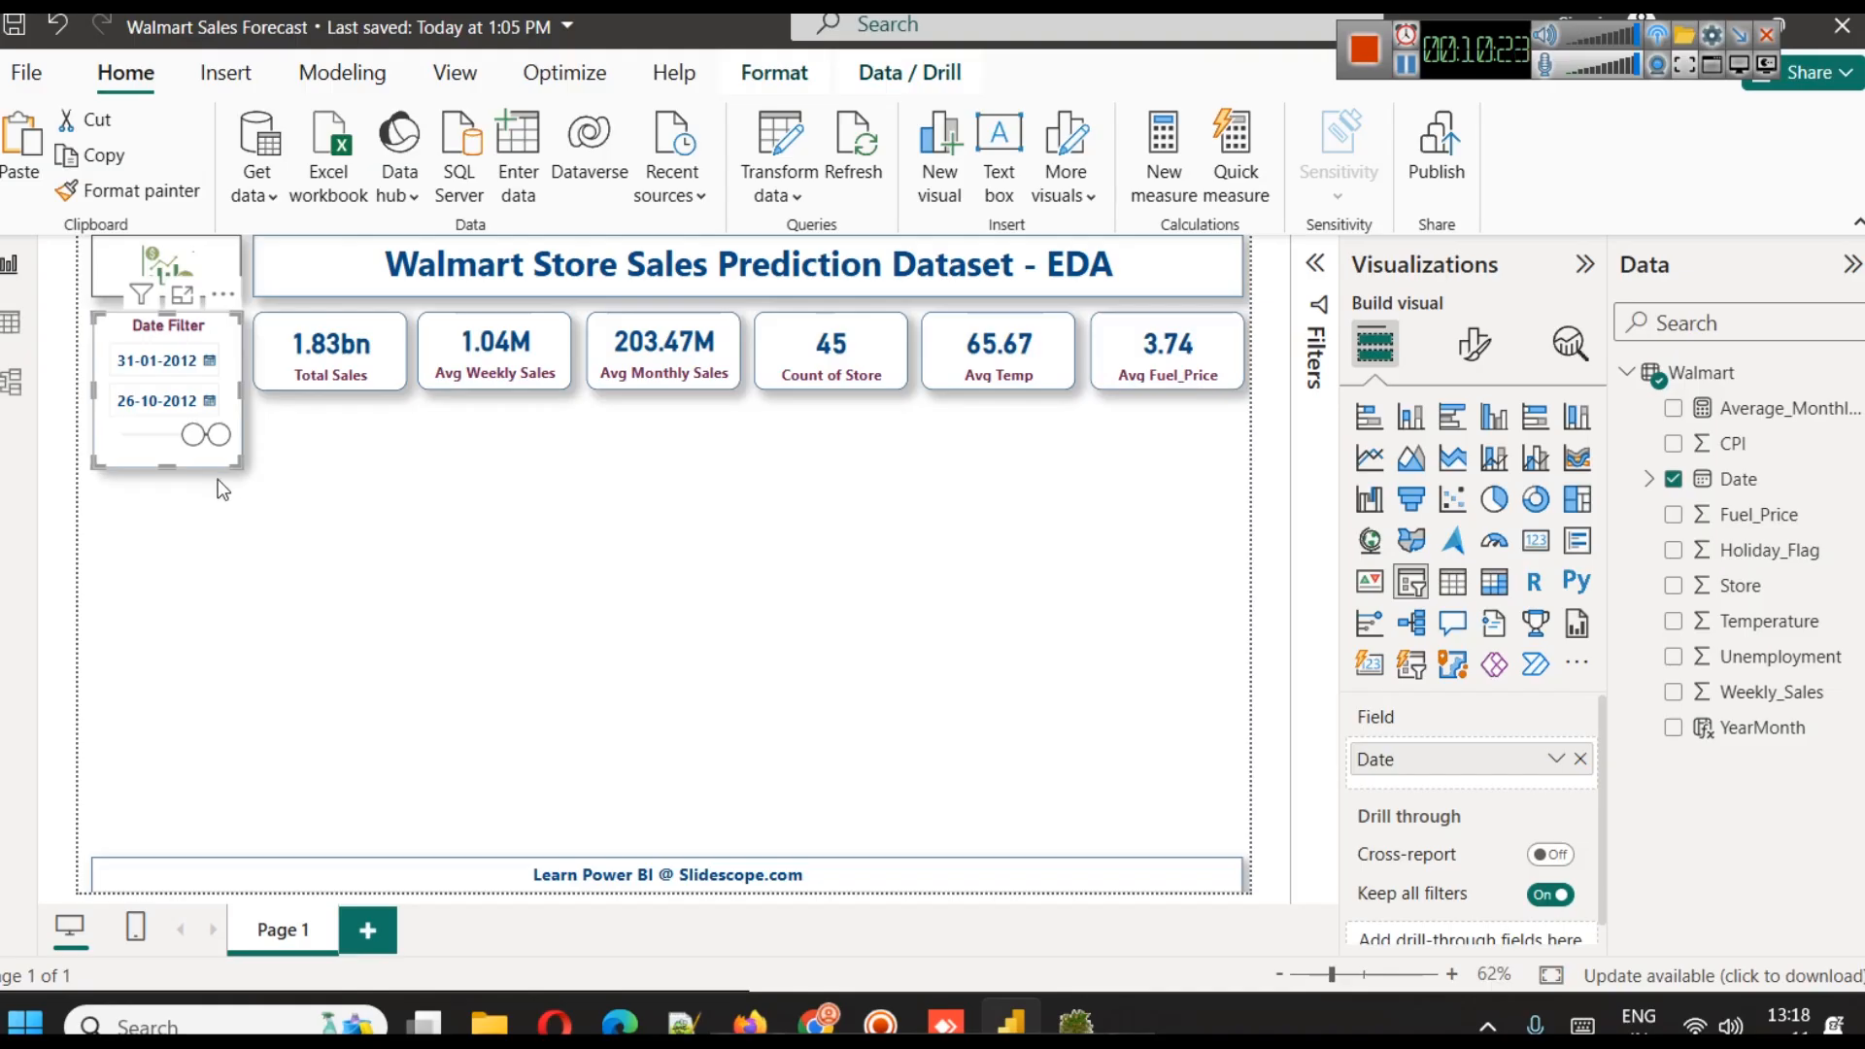
left_click_drag(195, 437, 123, 437)
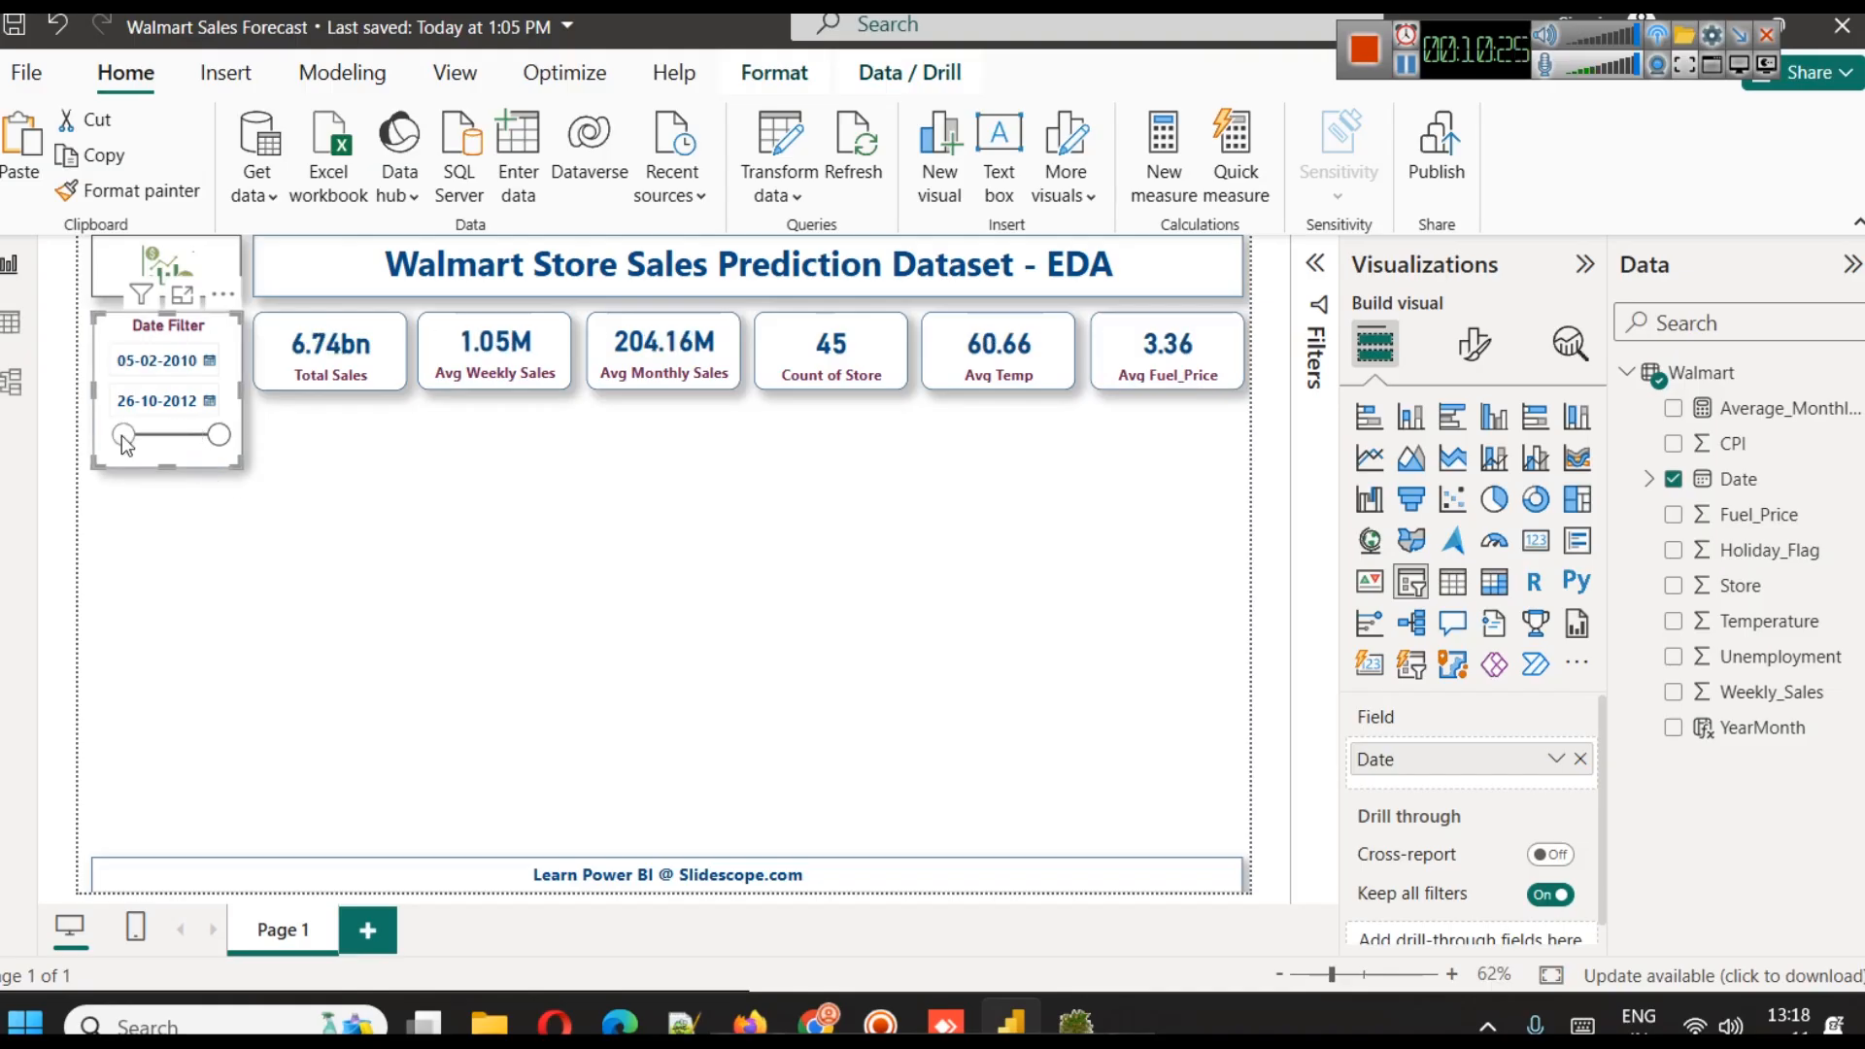
mouse_move(219, 435)
left_mouse_down()
mouse_move(157, 445)
mouse_move(224, 437)
left_mouse_up()
left_click(284, 588)
Duplicate the date slicer and place the copy directly below the original
left_click(225, 392)
key("ctrl+c")
key("ctrl+v")
left_click_drag(224, 388, 214, 552)
left_click(330, 597)
Replace the copied slicer's field with Year from the Date Hierarchy
left_click(241, 540)
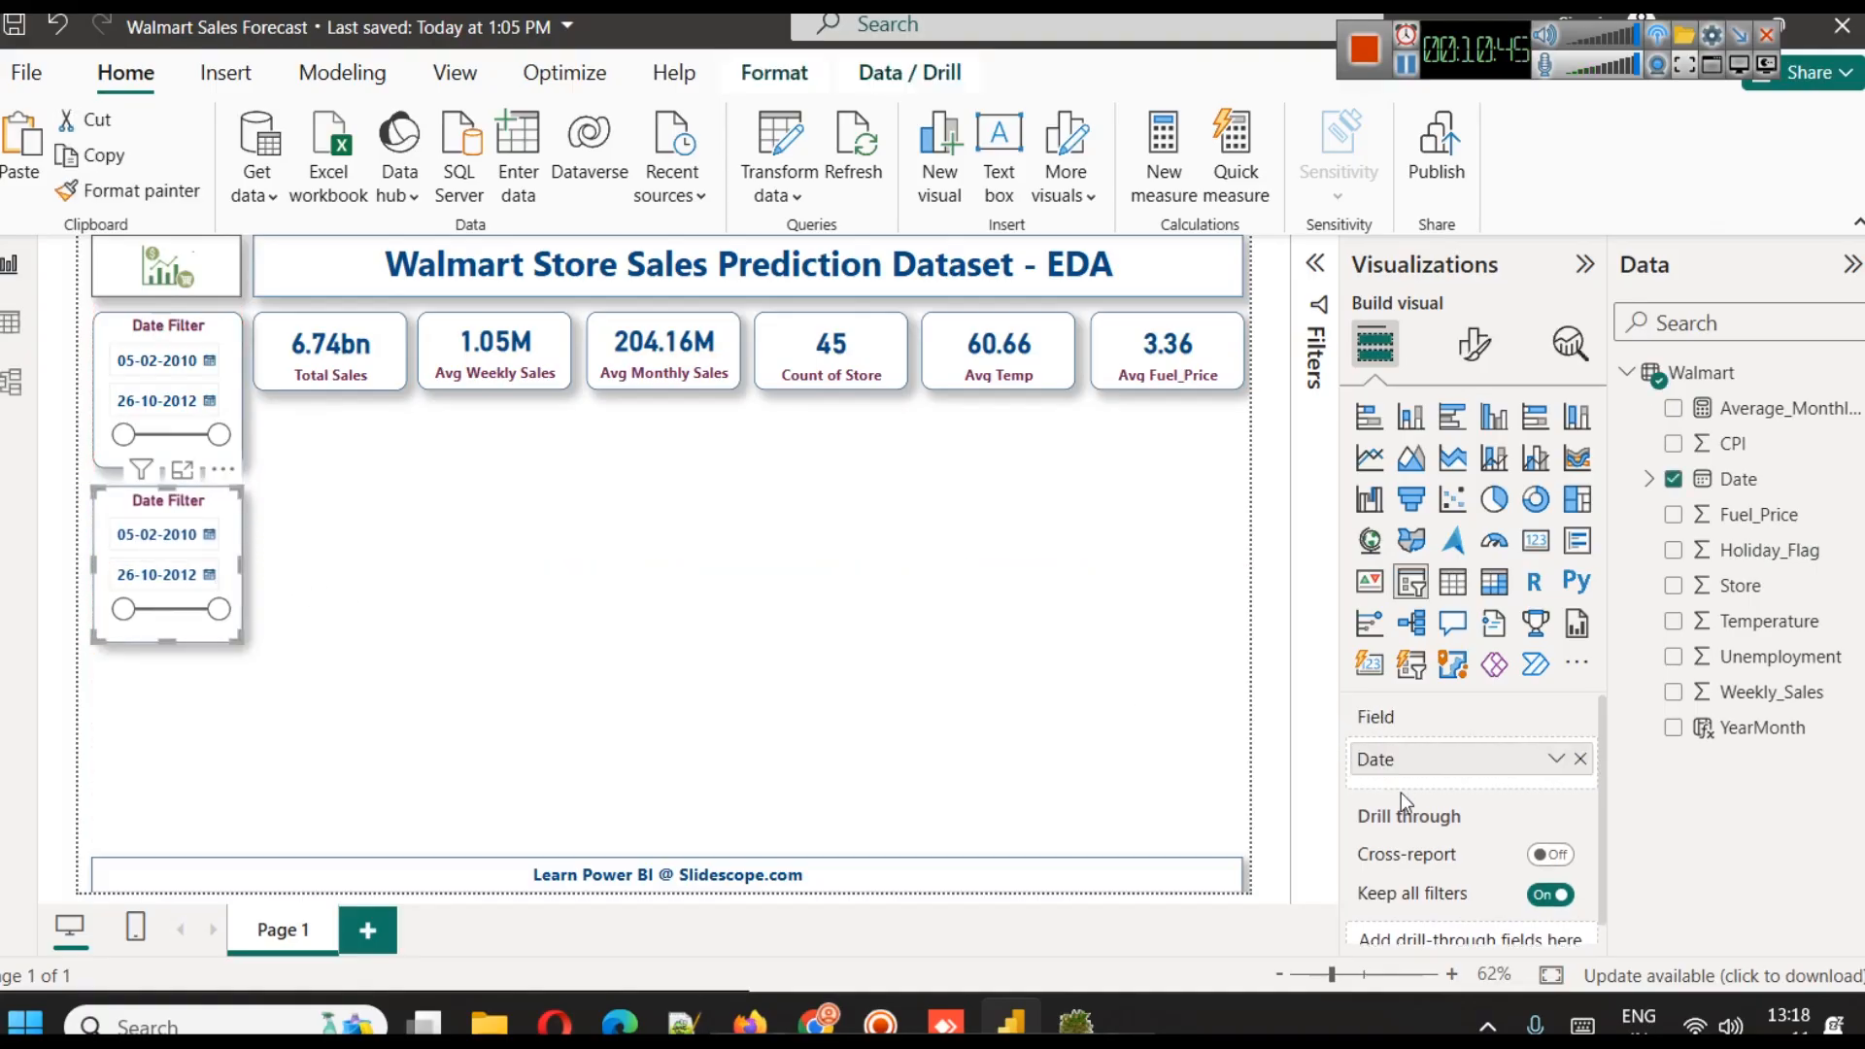
left_click(1581, 759)
left_click(1650, 479)
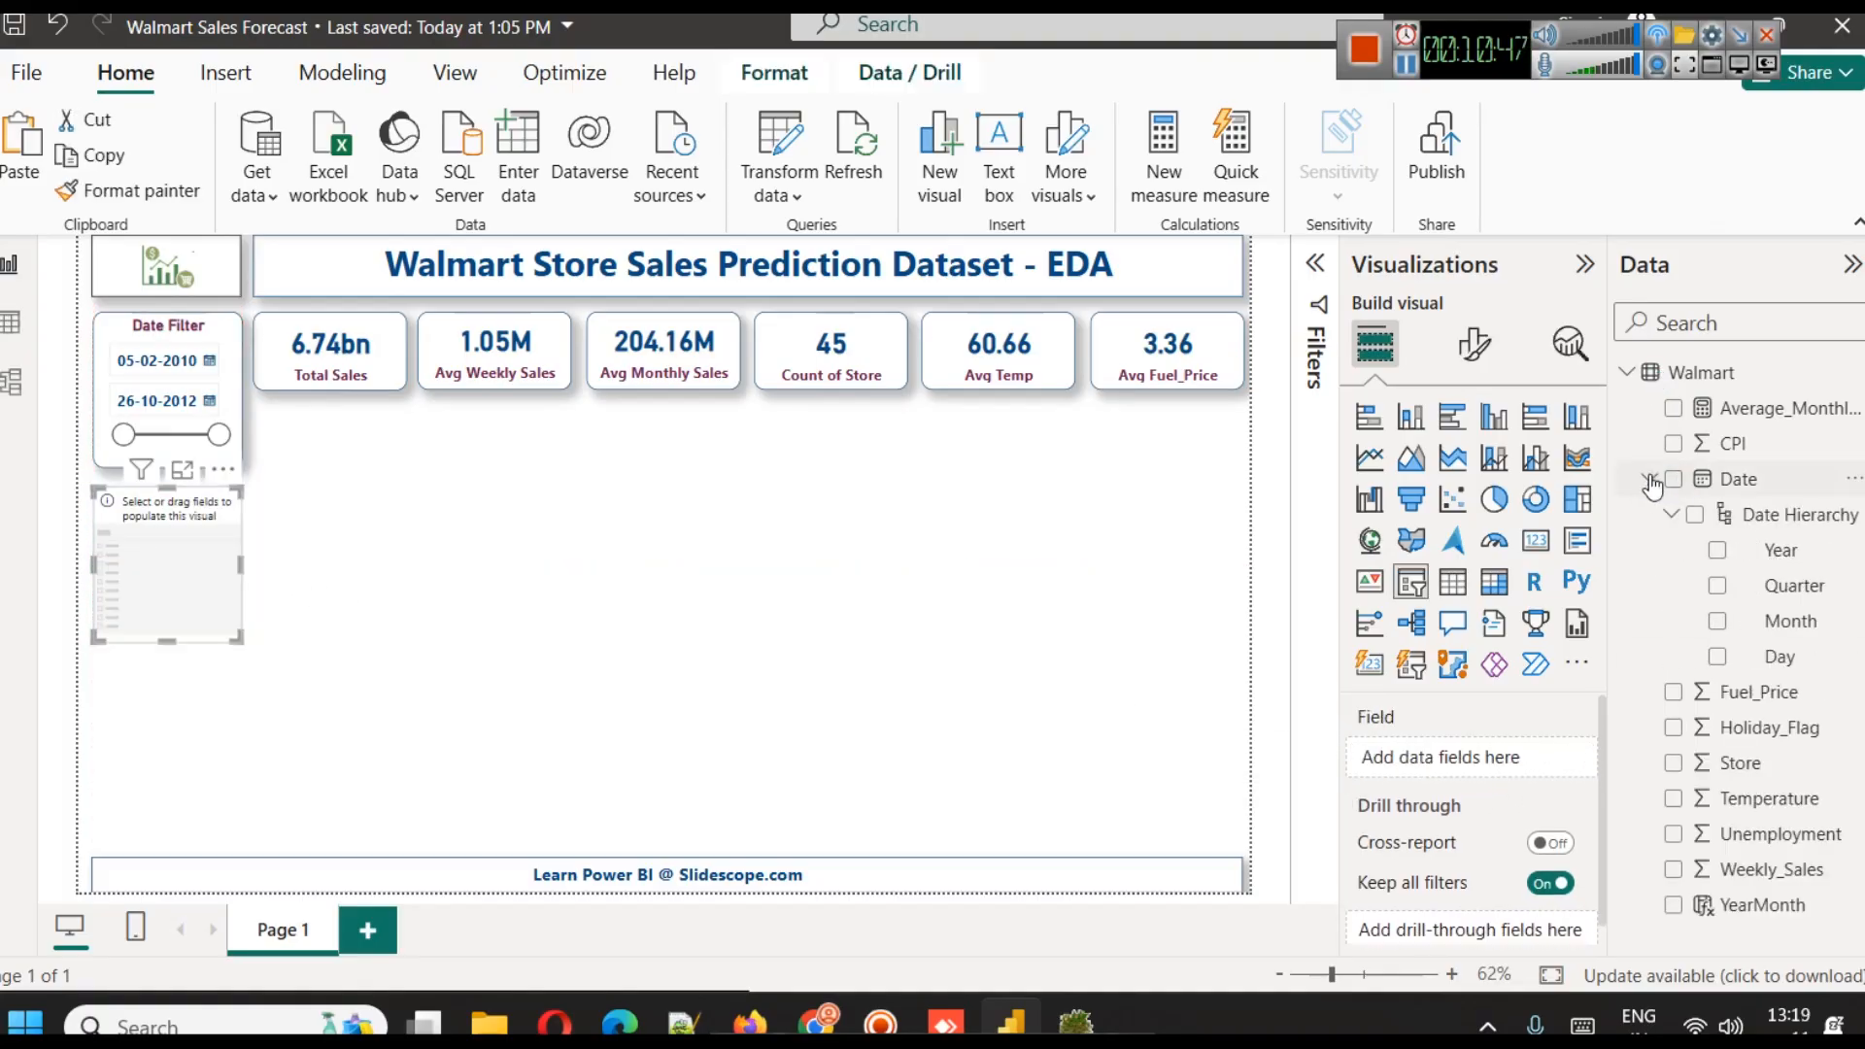
left_click_drag(1778, 550, 1475, 770)
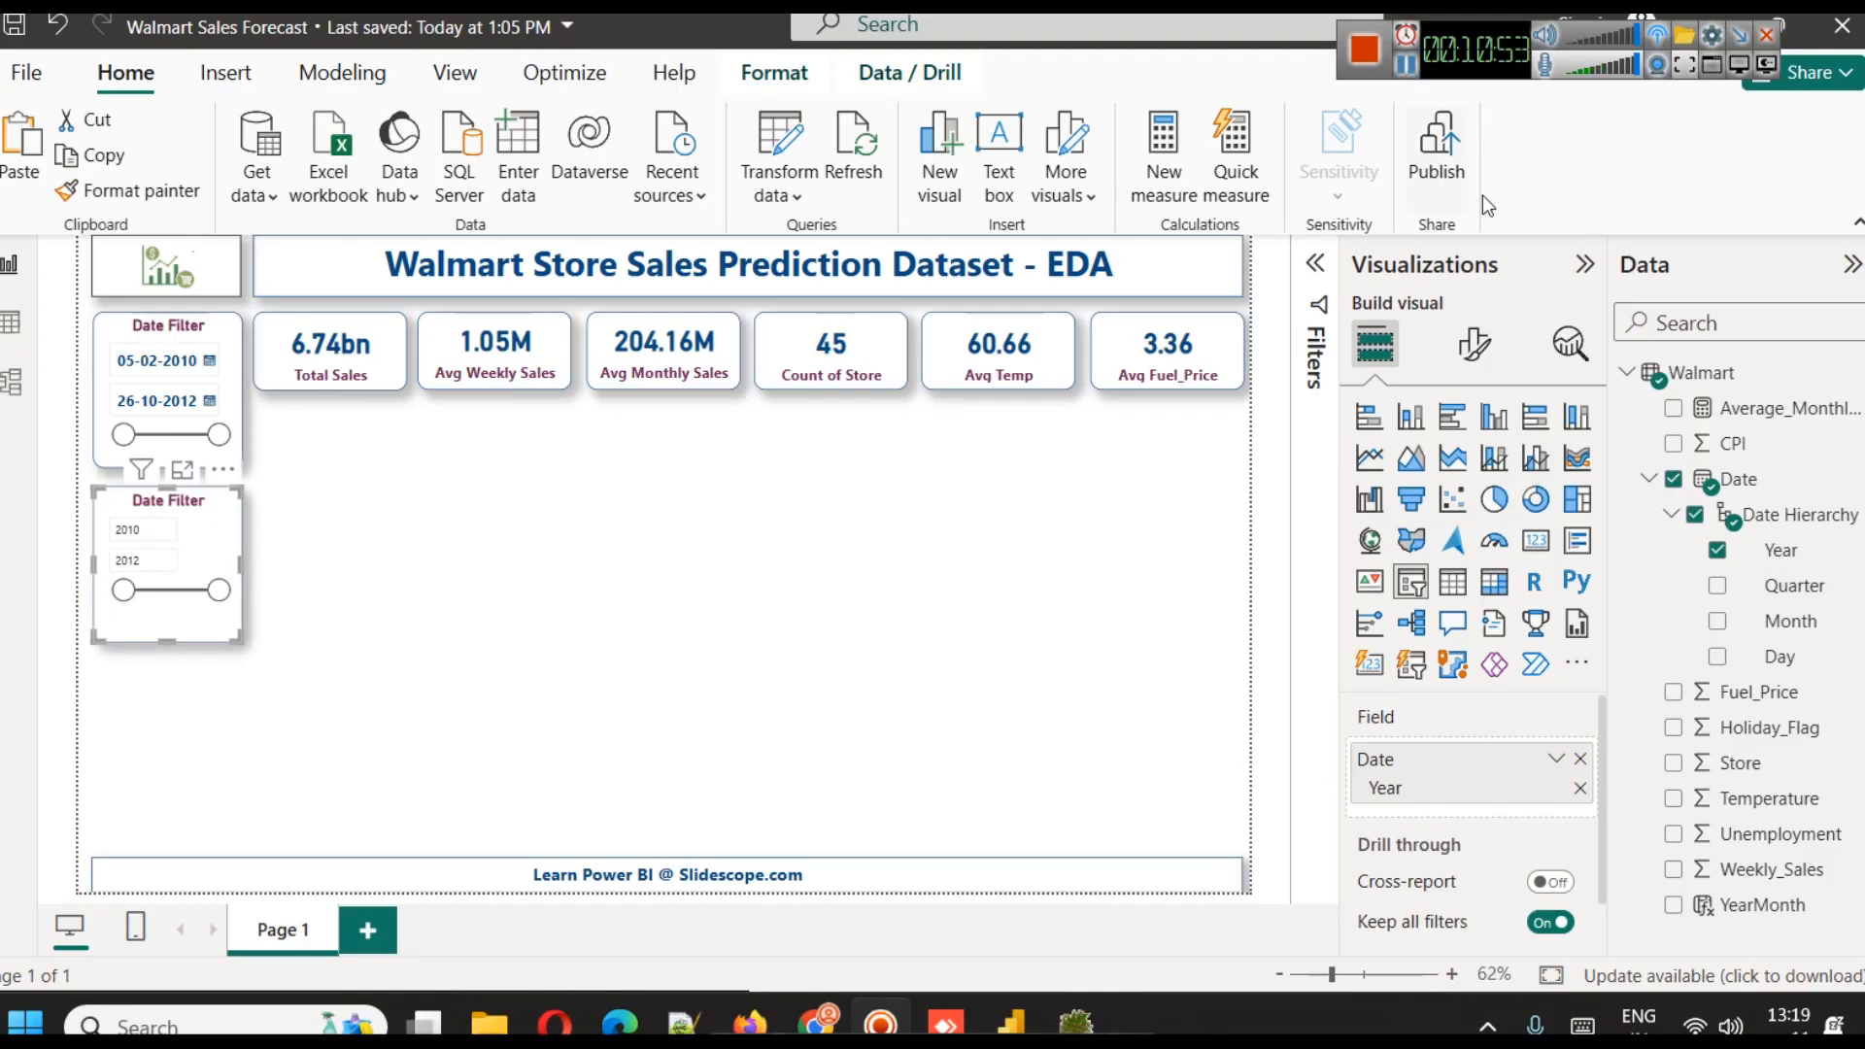
Set the year slicer's style to Tile and narrow it so the year tiles stack in a single column
left_click(1472, 350)
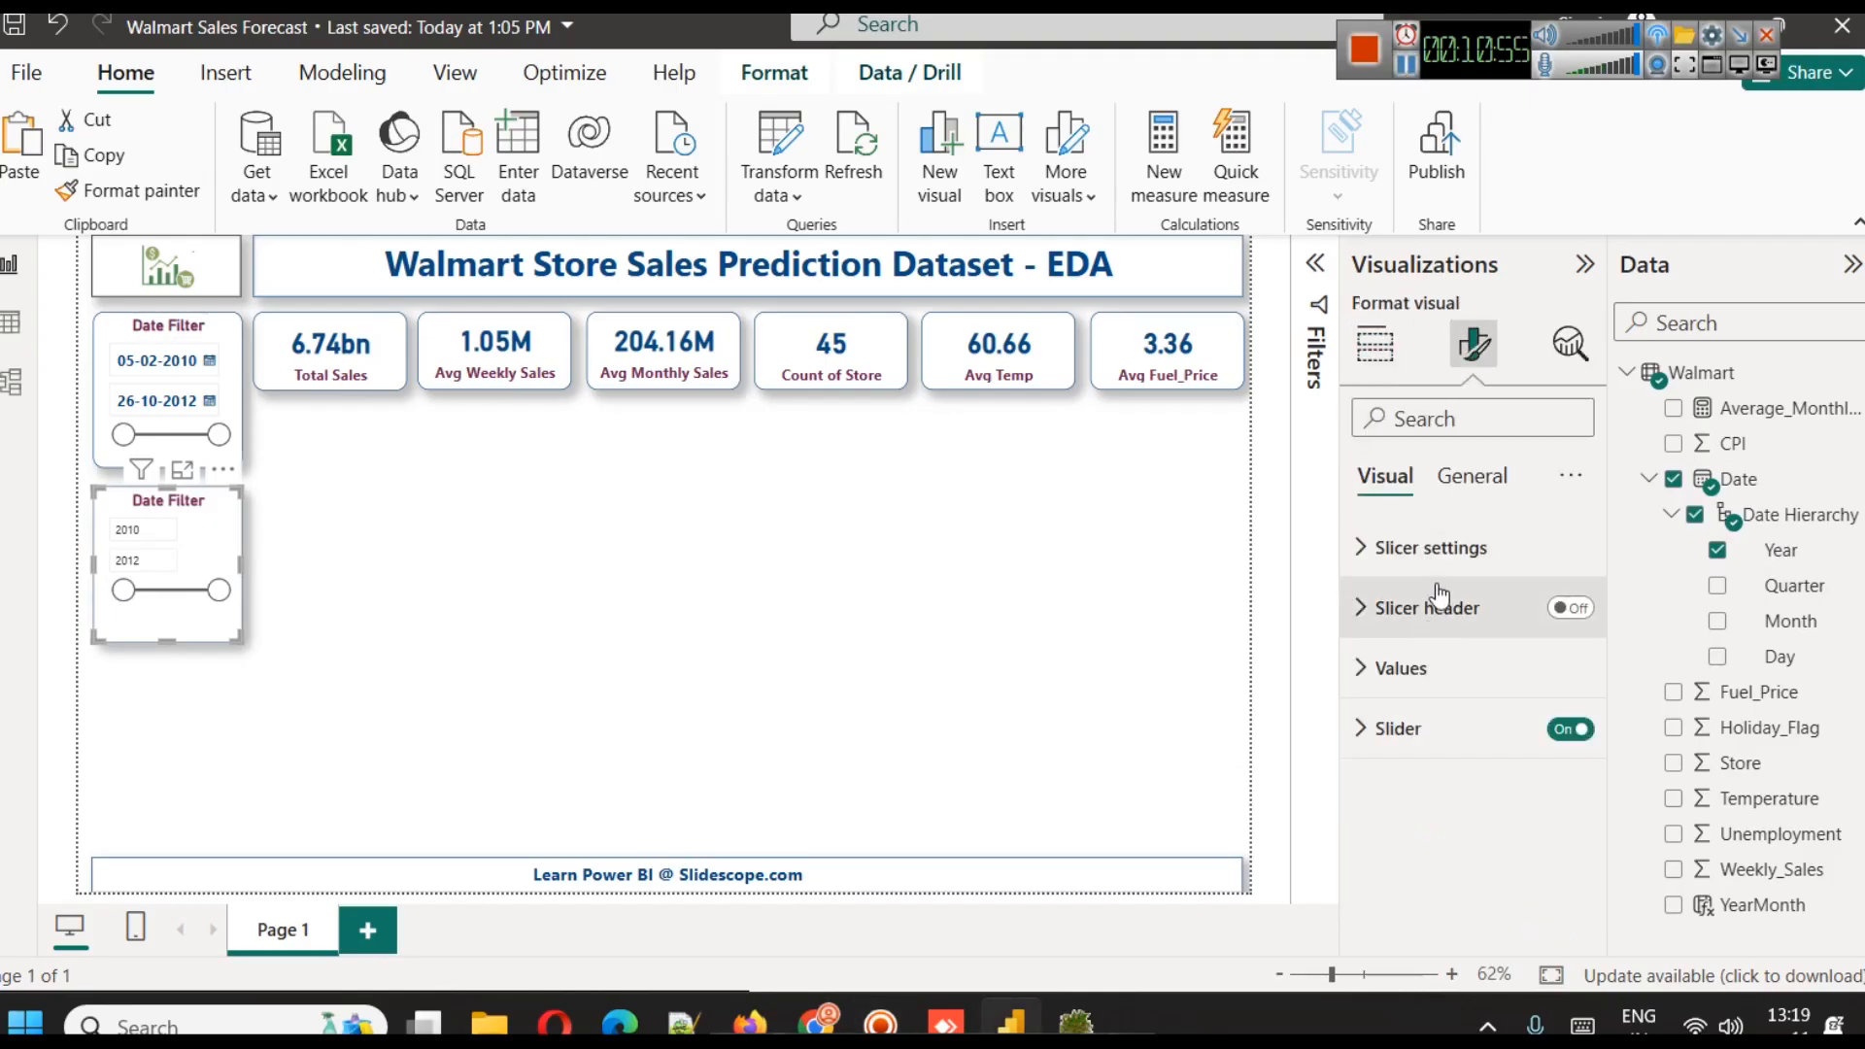
left_click(1437, 552)
left_click(1494, 713)
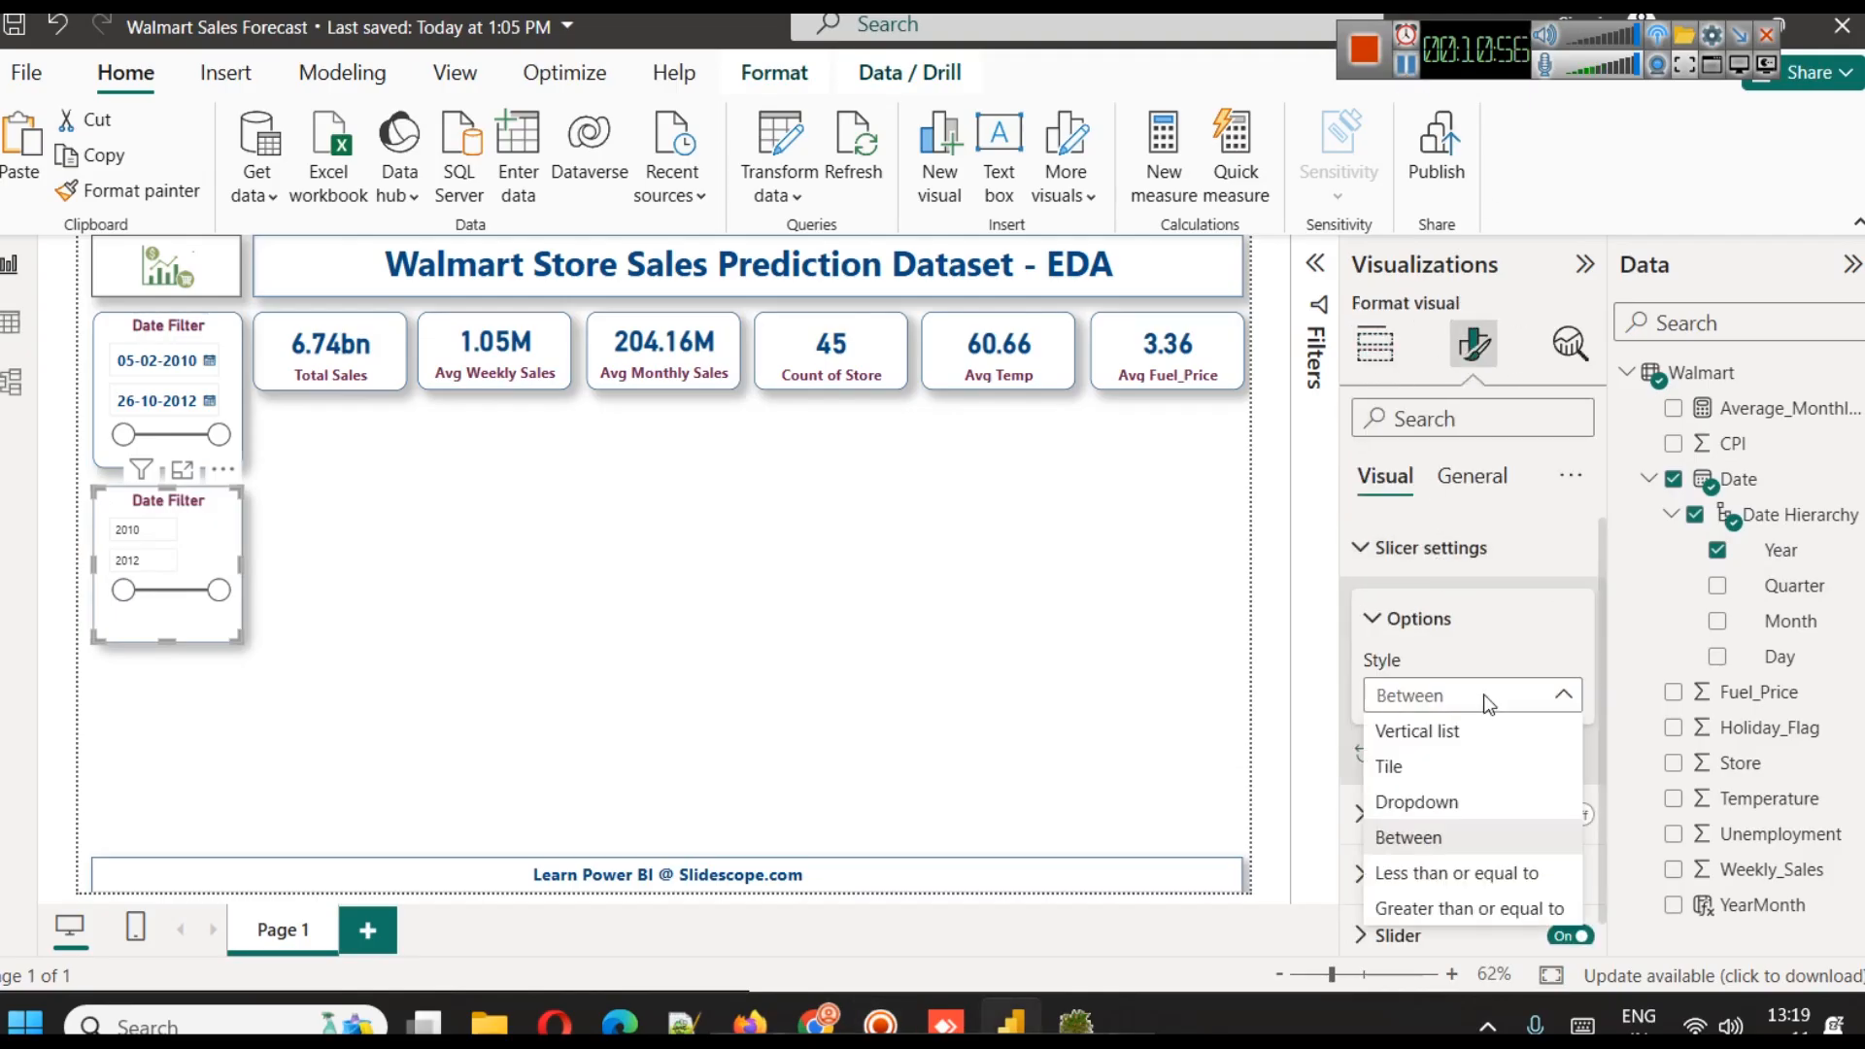
left_click(1455, 769)
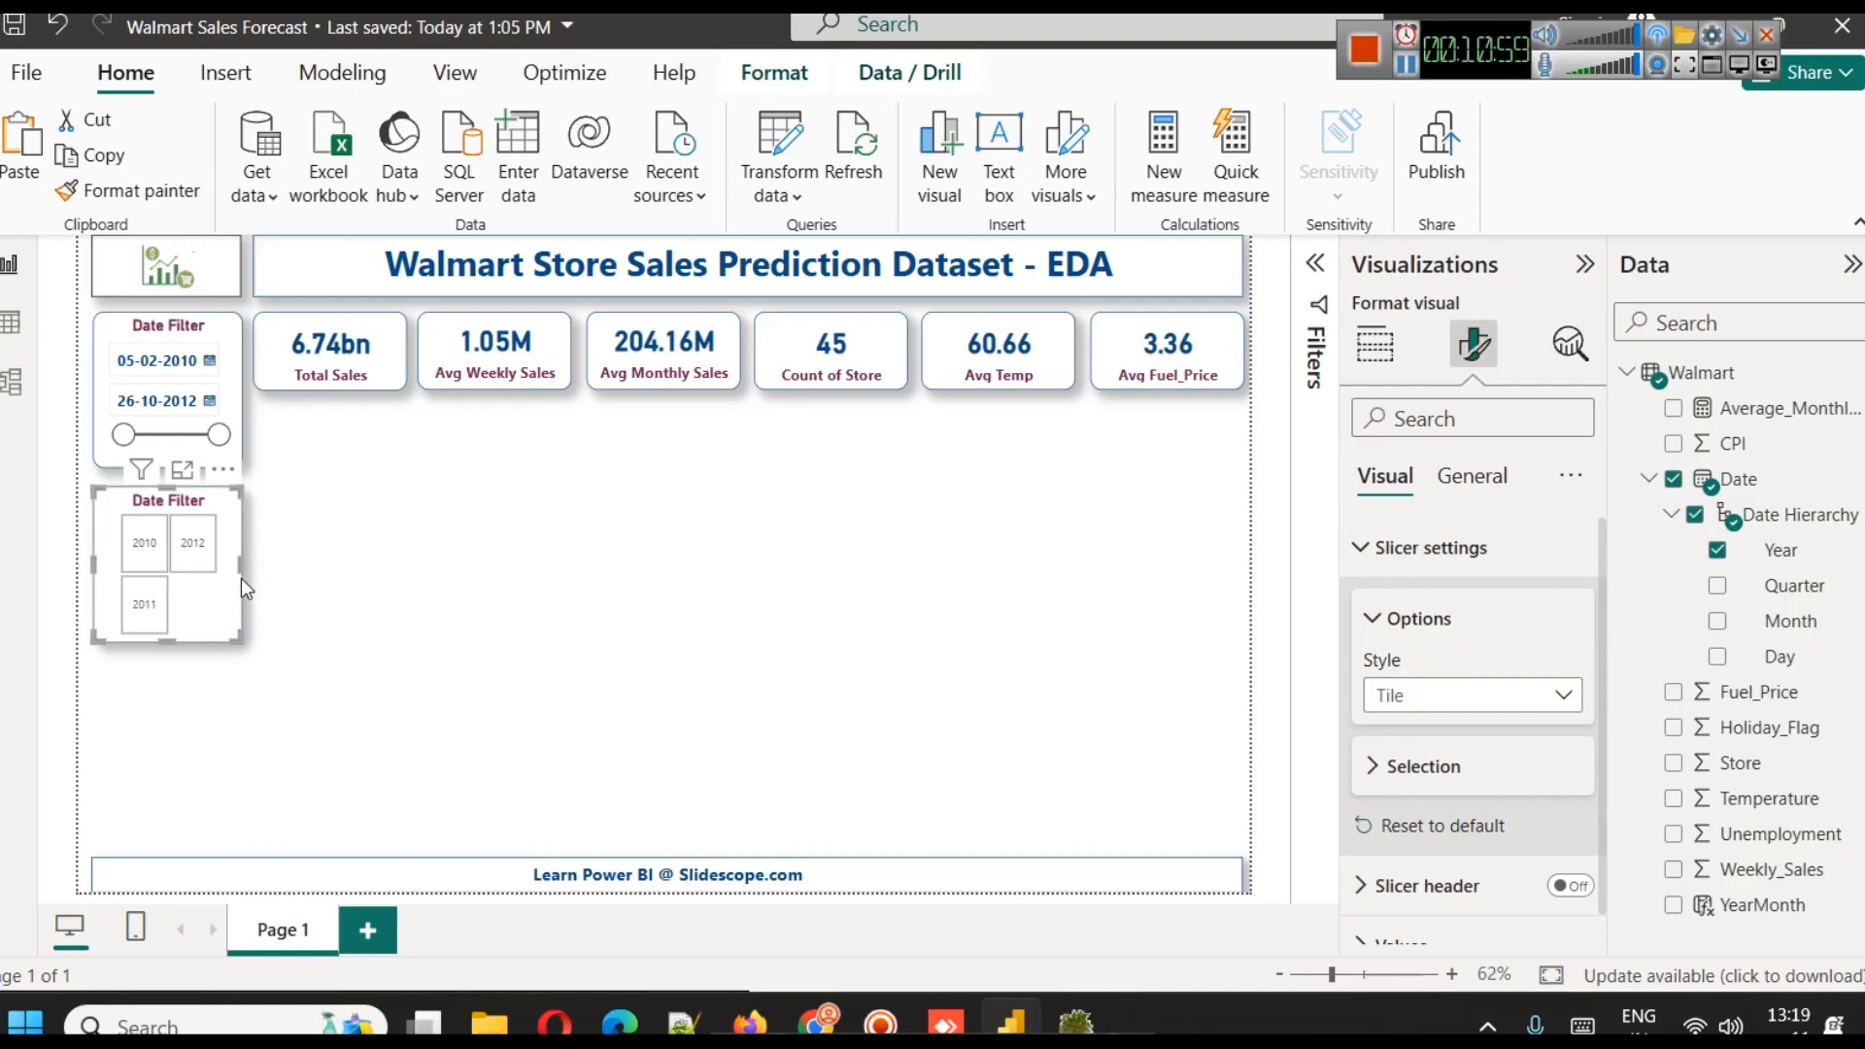
left_click_drag(241, 575, 235, 570)
left_click_drag(239, 567, 231, 567)
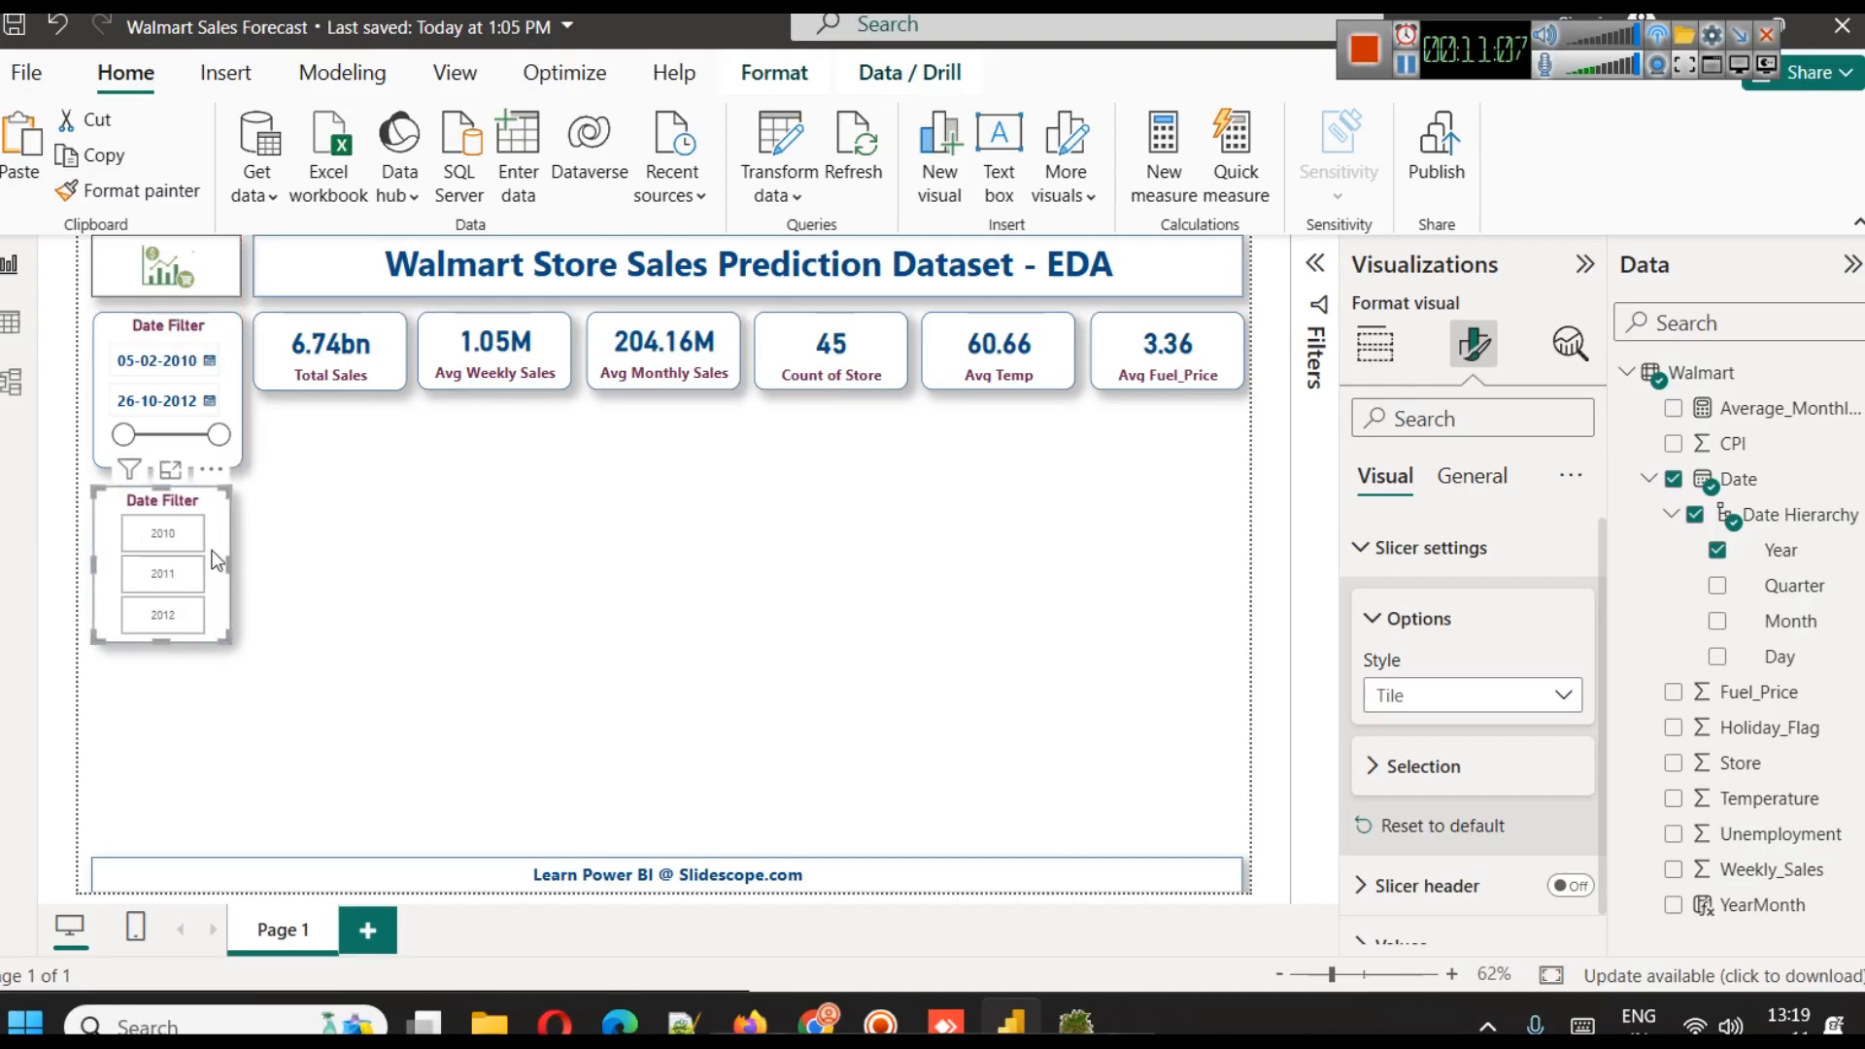
left_click(1472, 695)
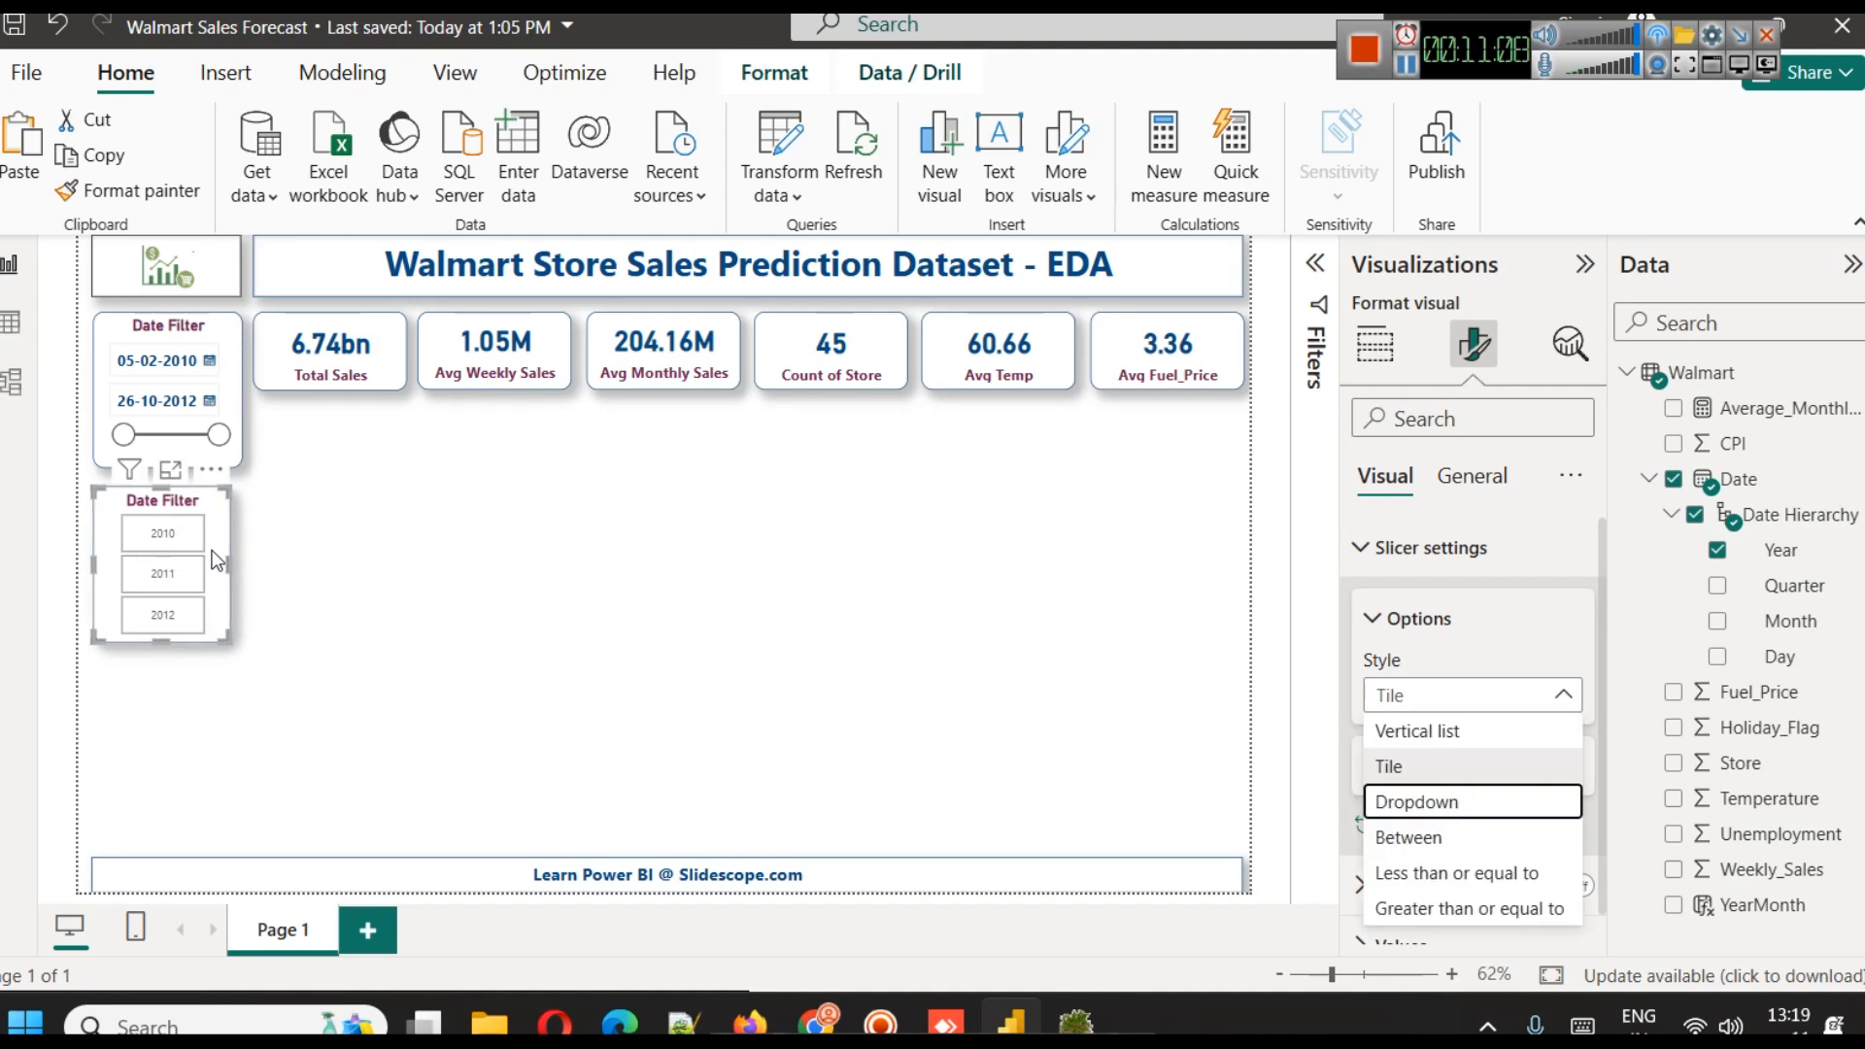
left_click(330, 545)
scroll(1465, 762, "down", 1)
scroll(1465, 762, "up", 2)
left_click(1414, 550)
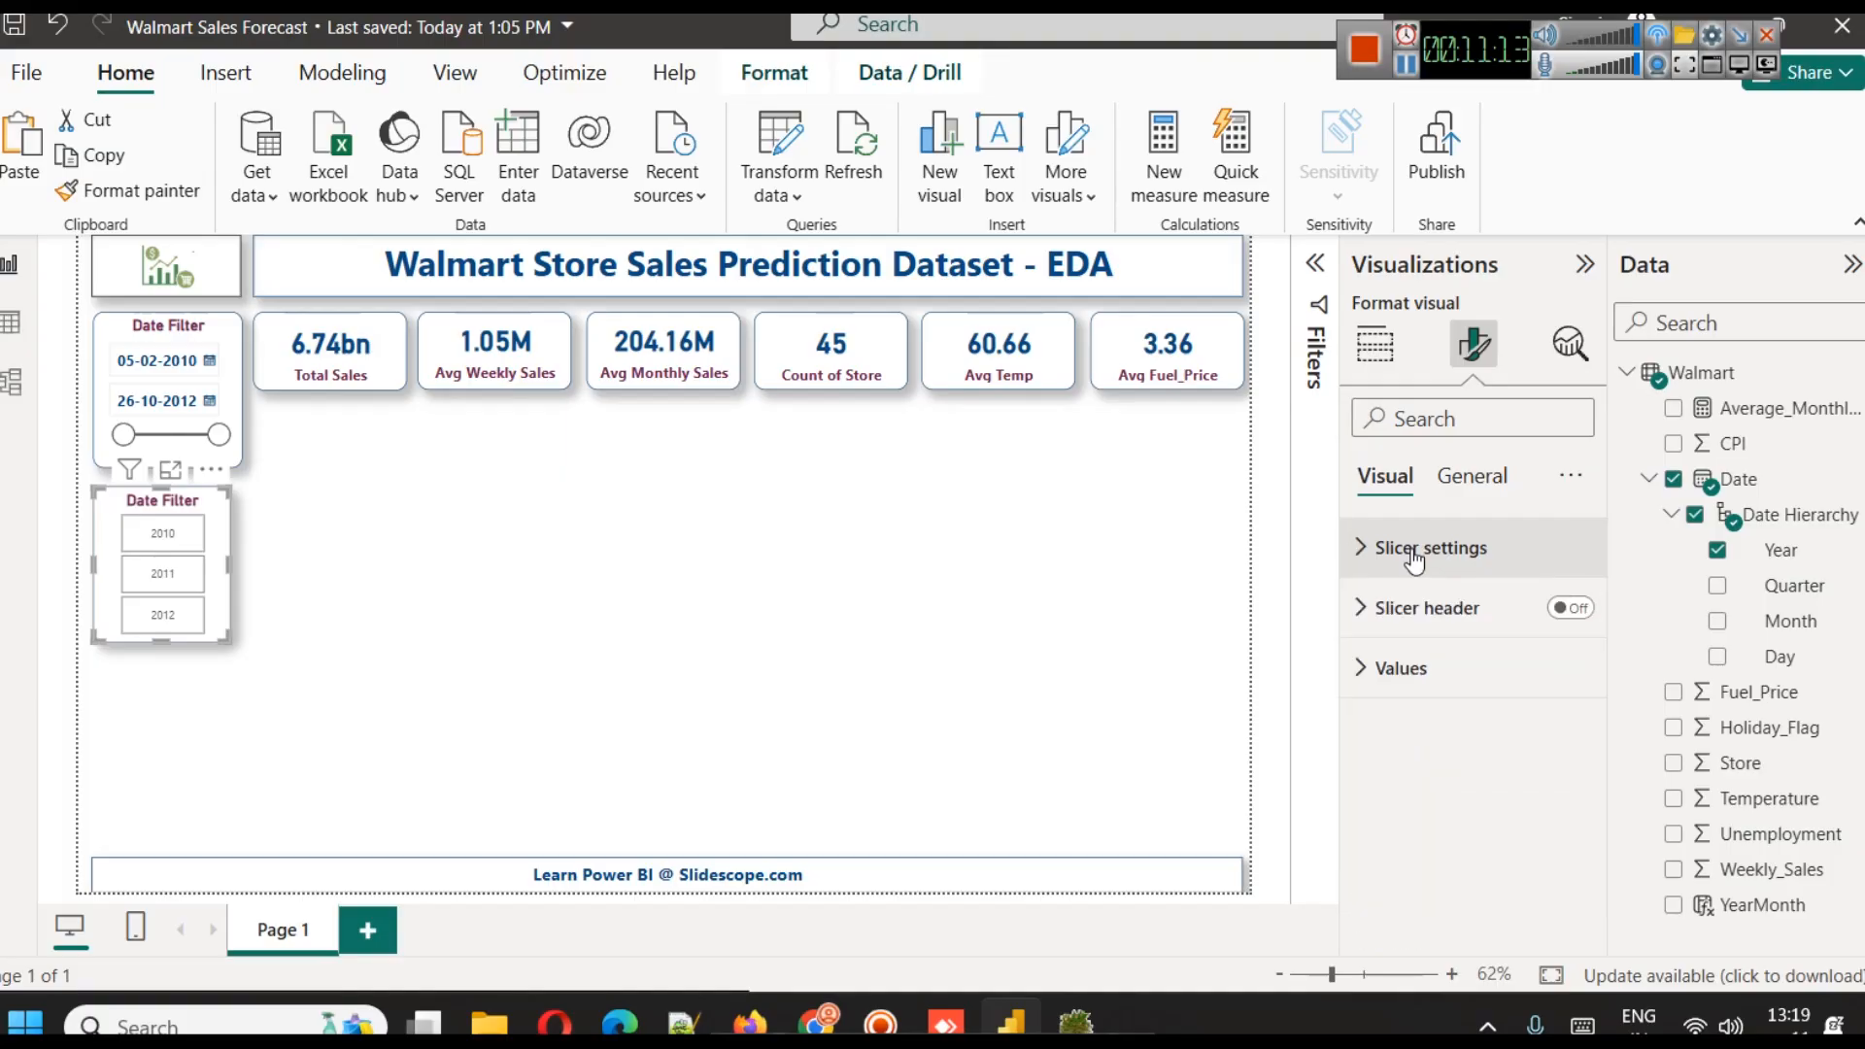
Adjust the font size of the year slicer's values
left_click(1399, 666)
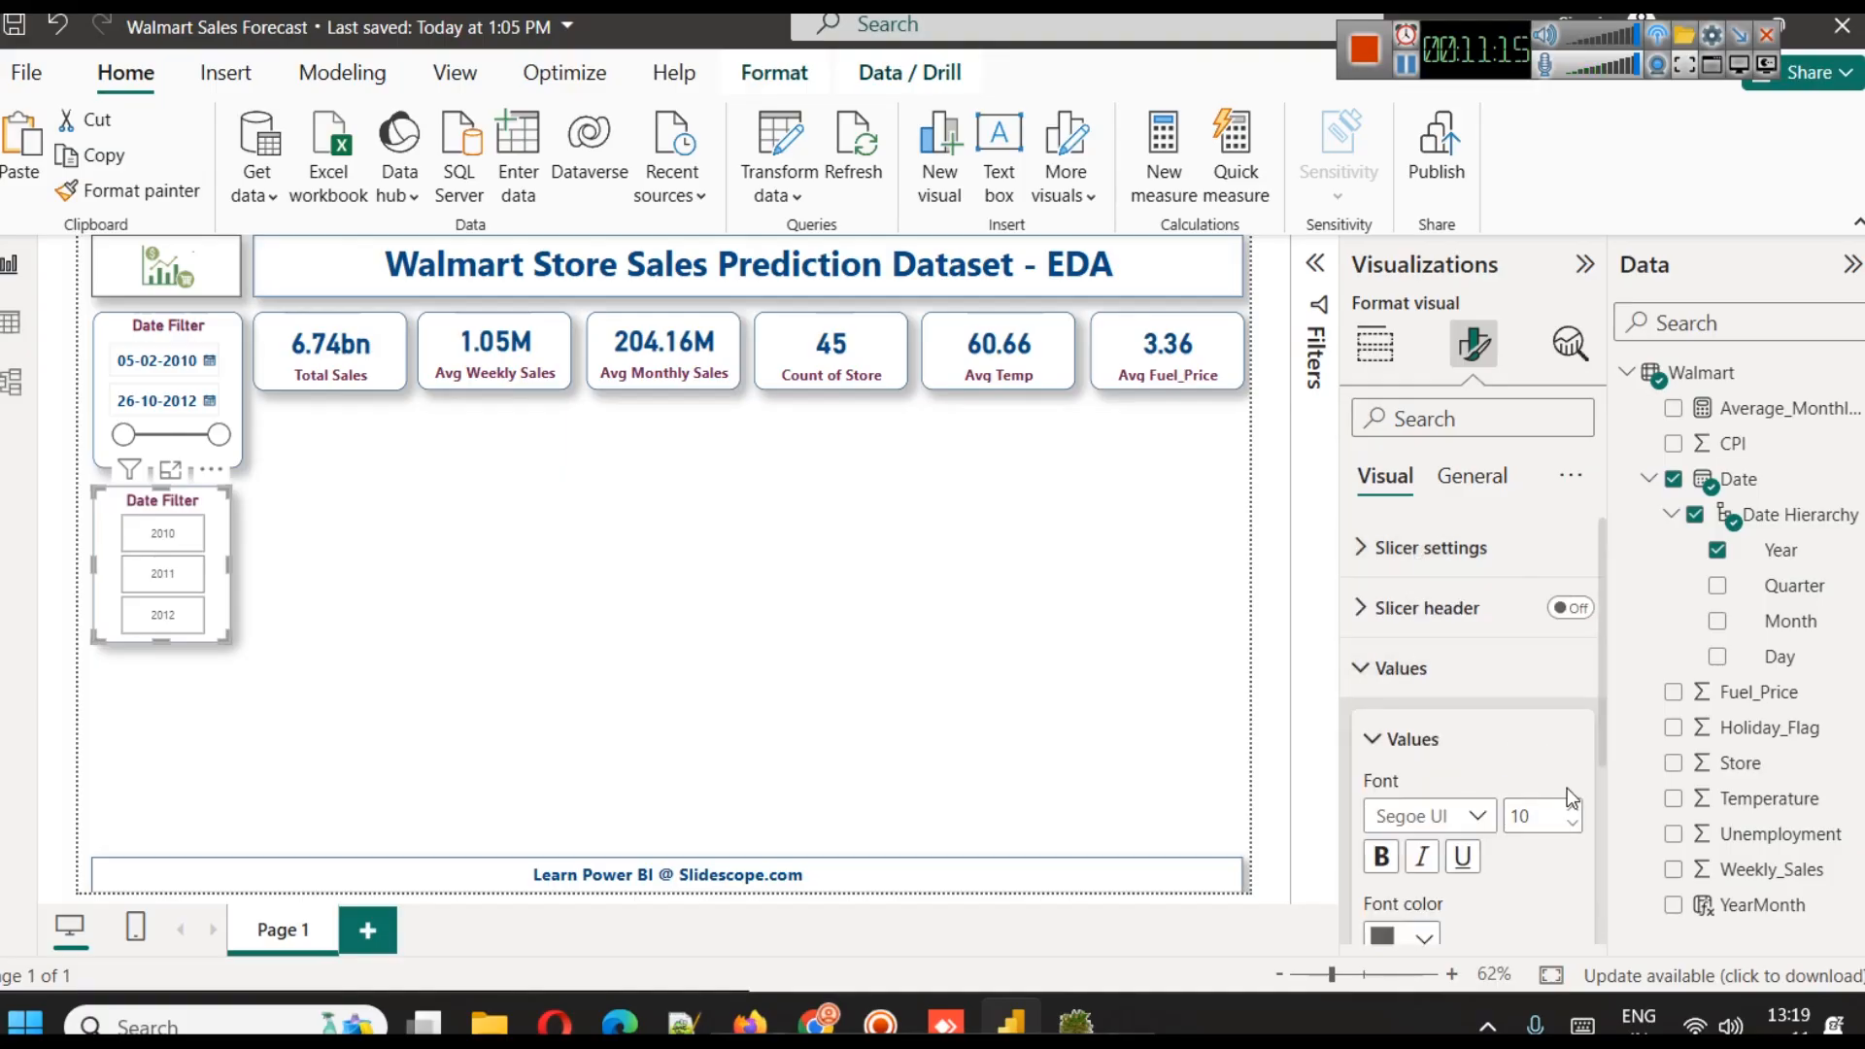
double_click(1572, 812)
left_click(871, 676)
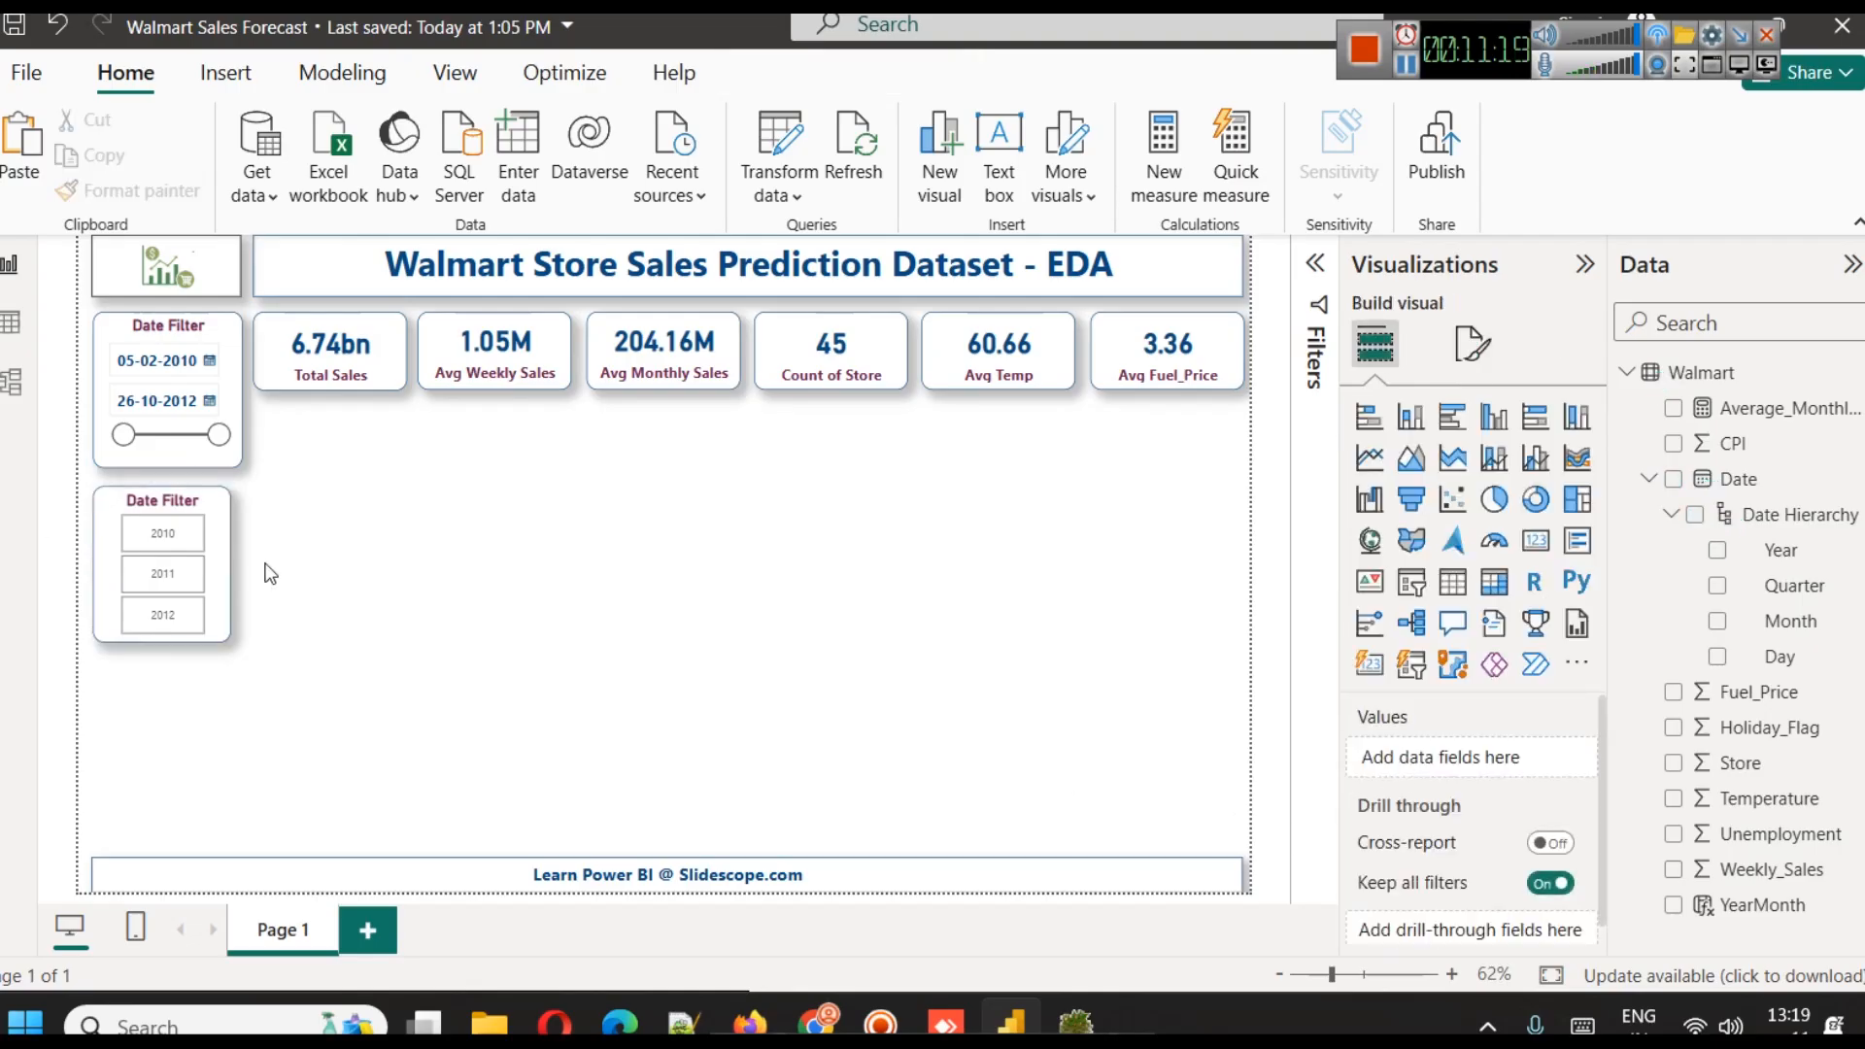
Test the year slicer by filtering the KPI cards by 2010, 2011 and 2012, and clear the selection
left_click(173, 544)
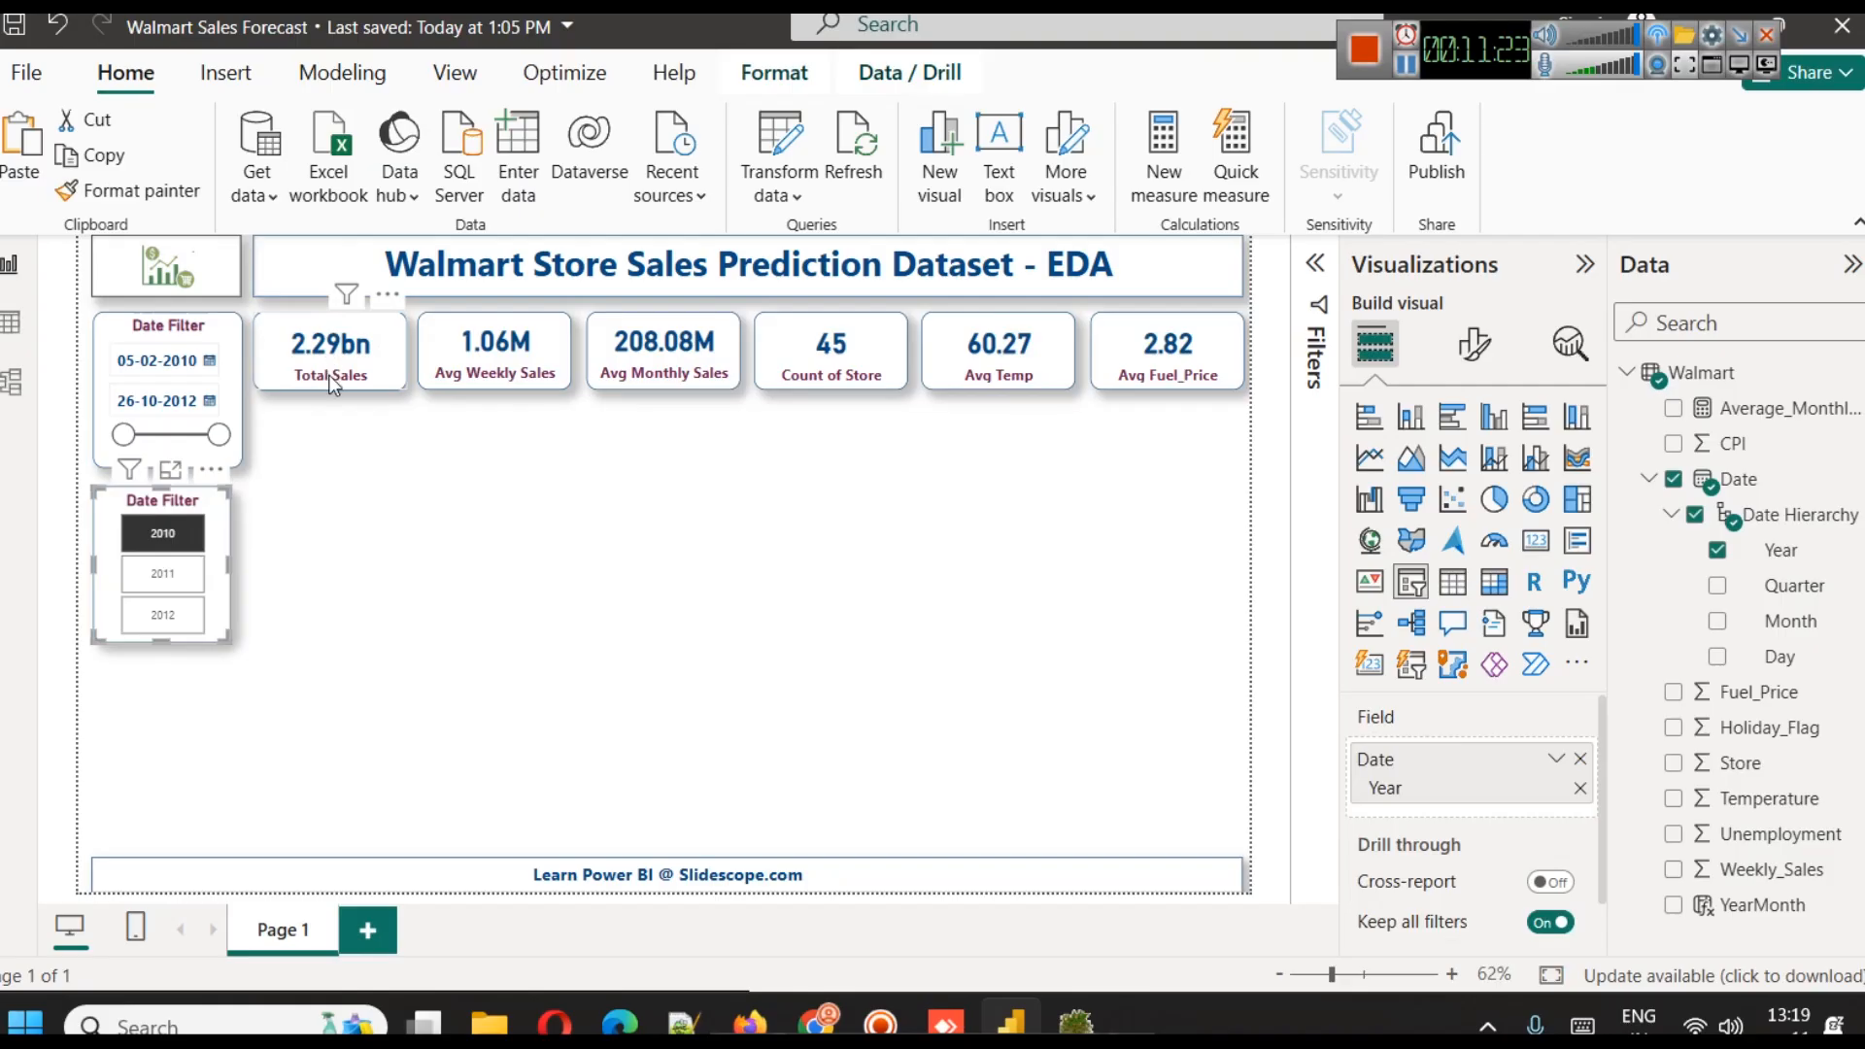
left_click(181, 581)
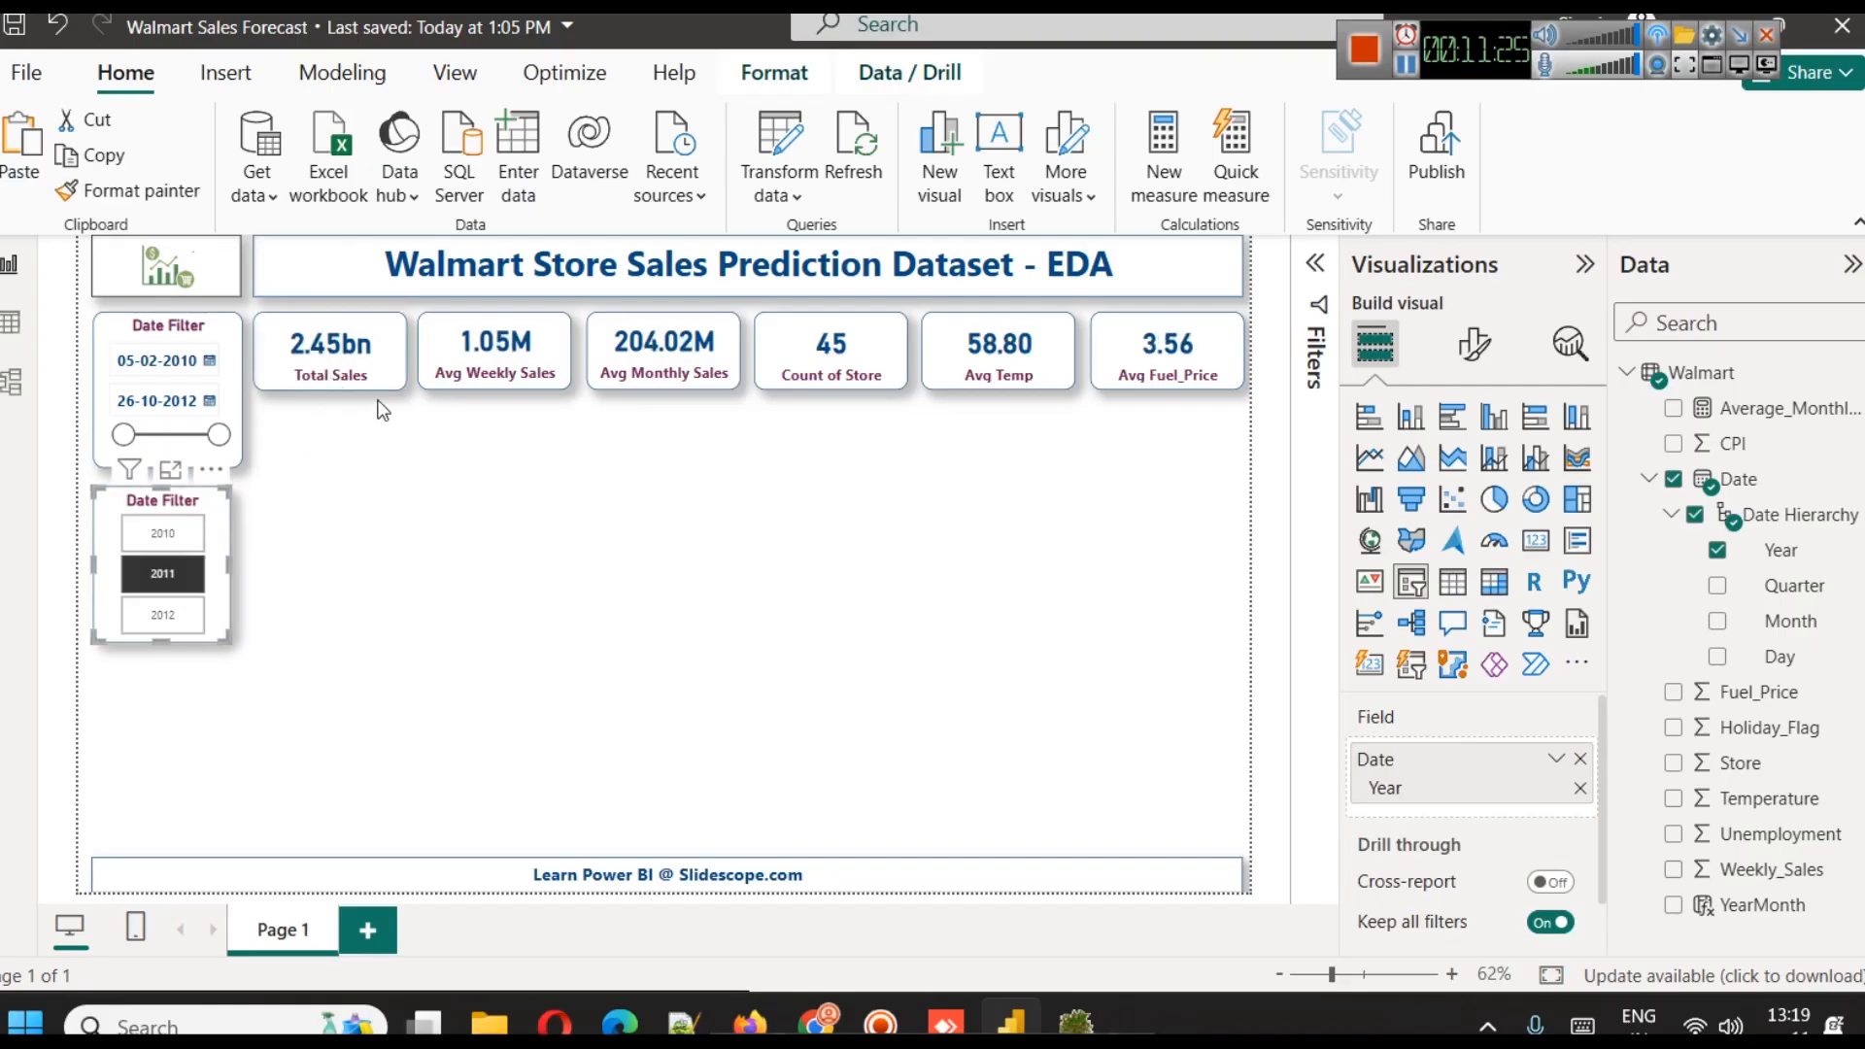
left_click(191, 618)
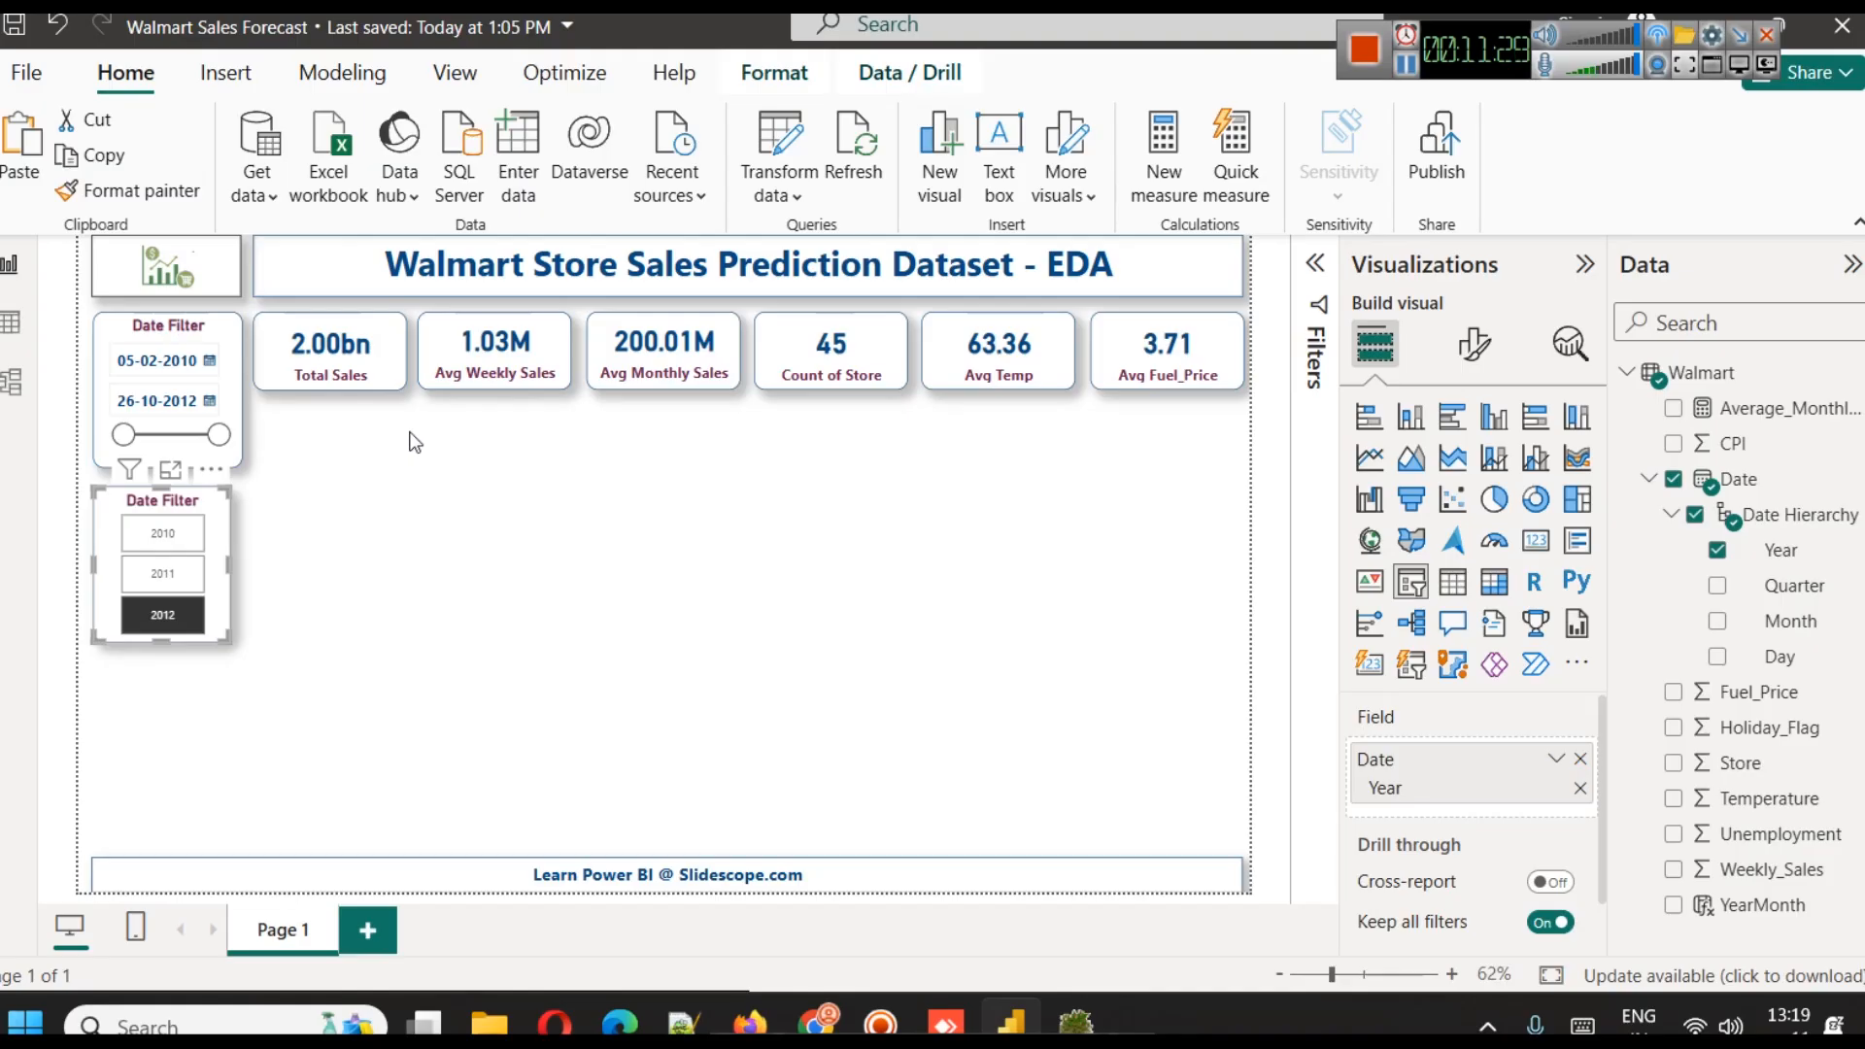
left_click(165, 534)
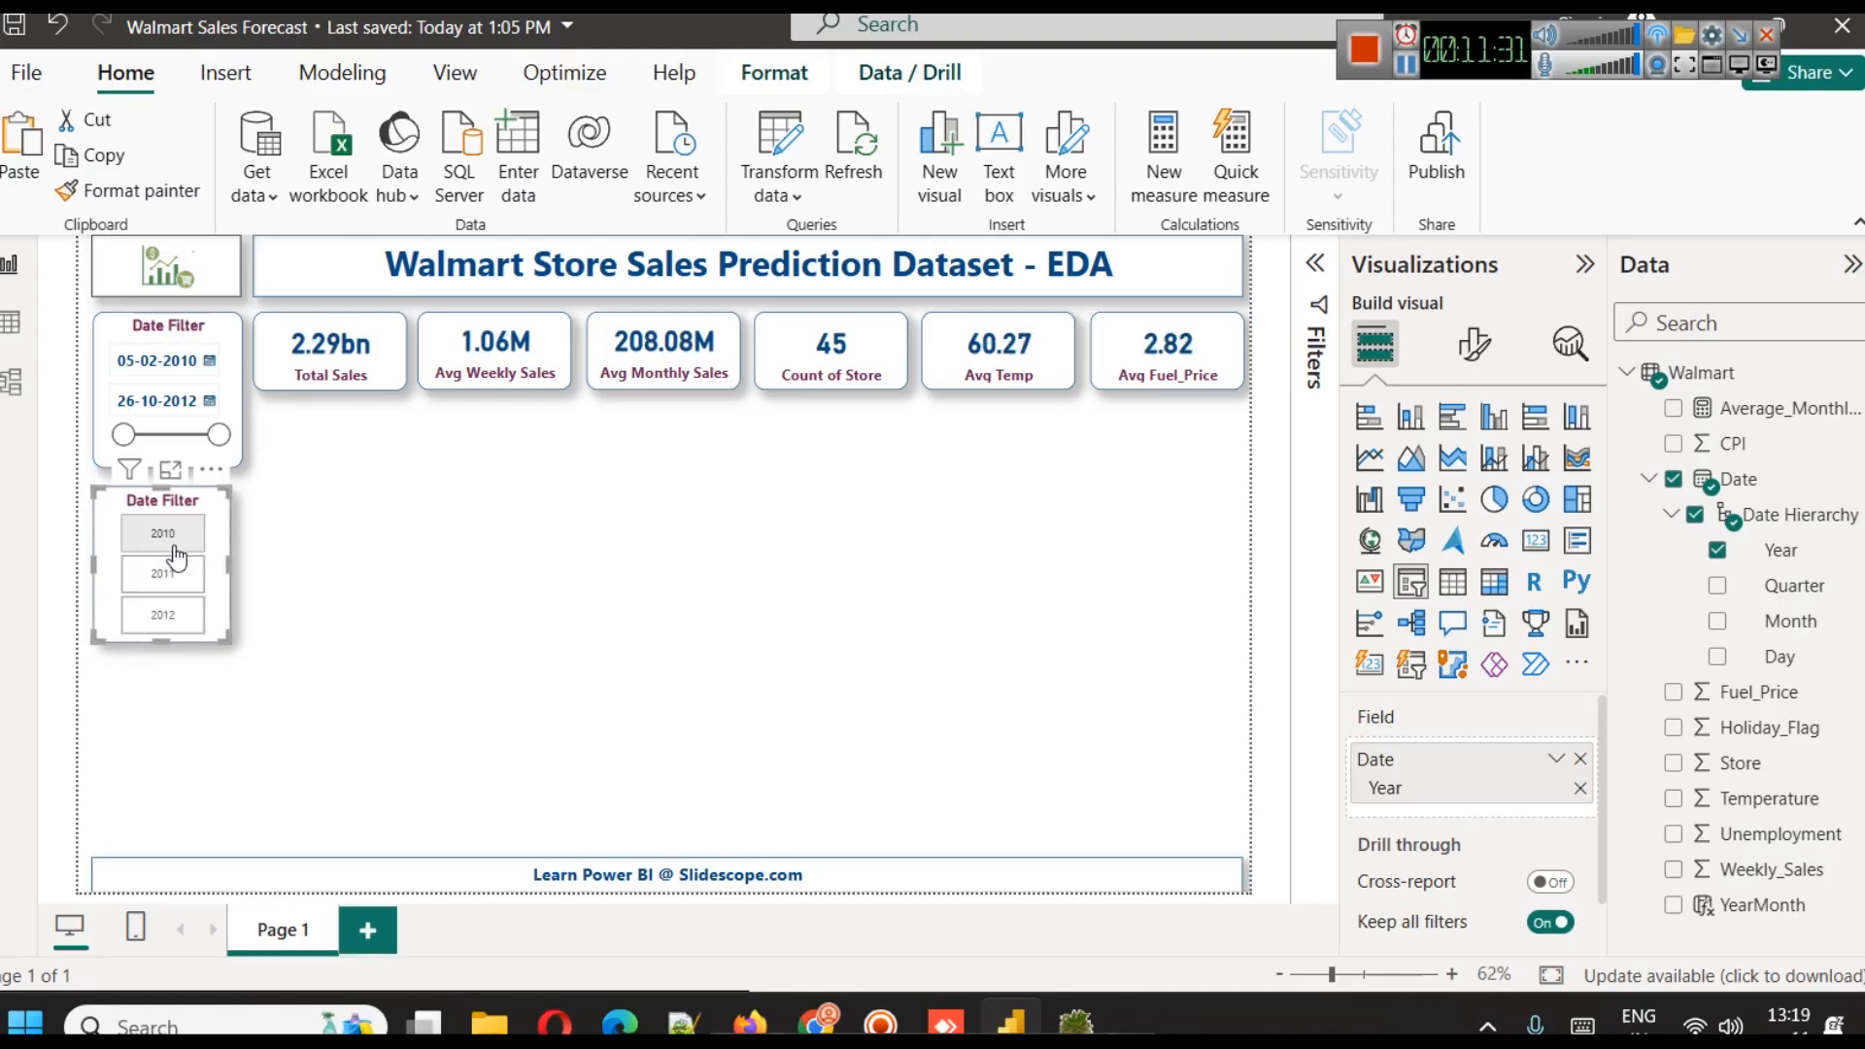
left_click(184, 538)
left_click(539, 679)
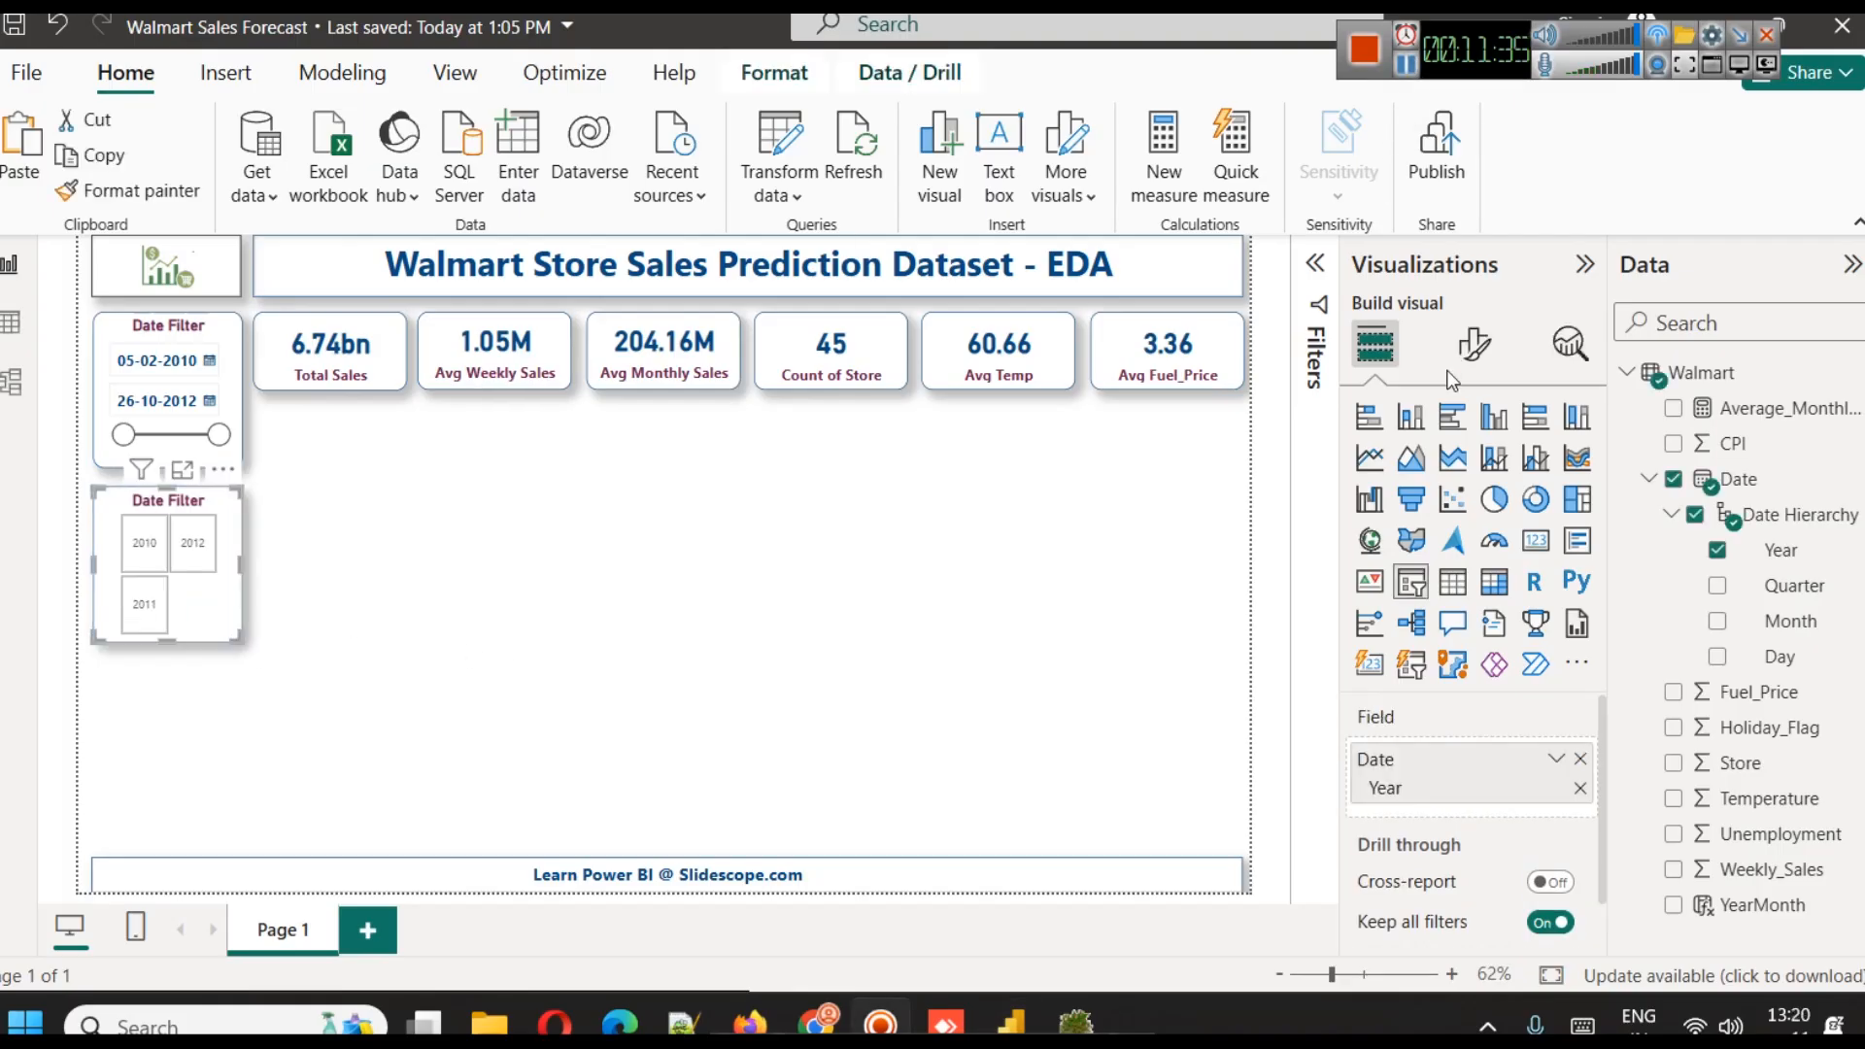
Set the year slicer's style to Dropdown and match its width to the date slicer above
left_click(1474, 344)
left_click(1490, 547)
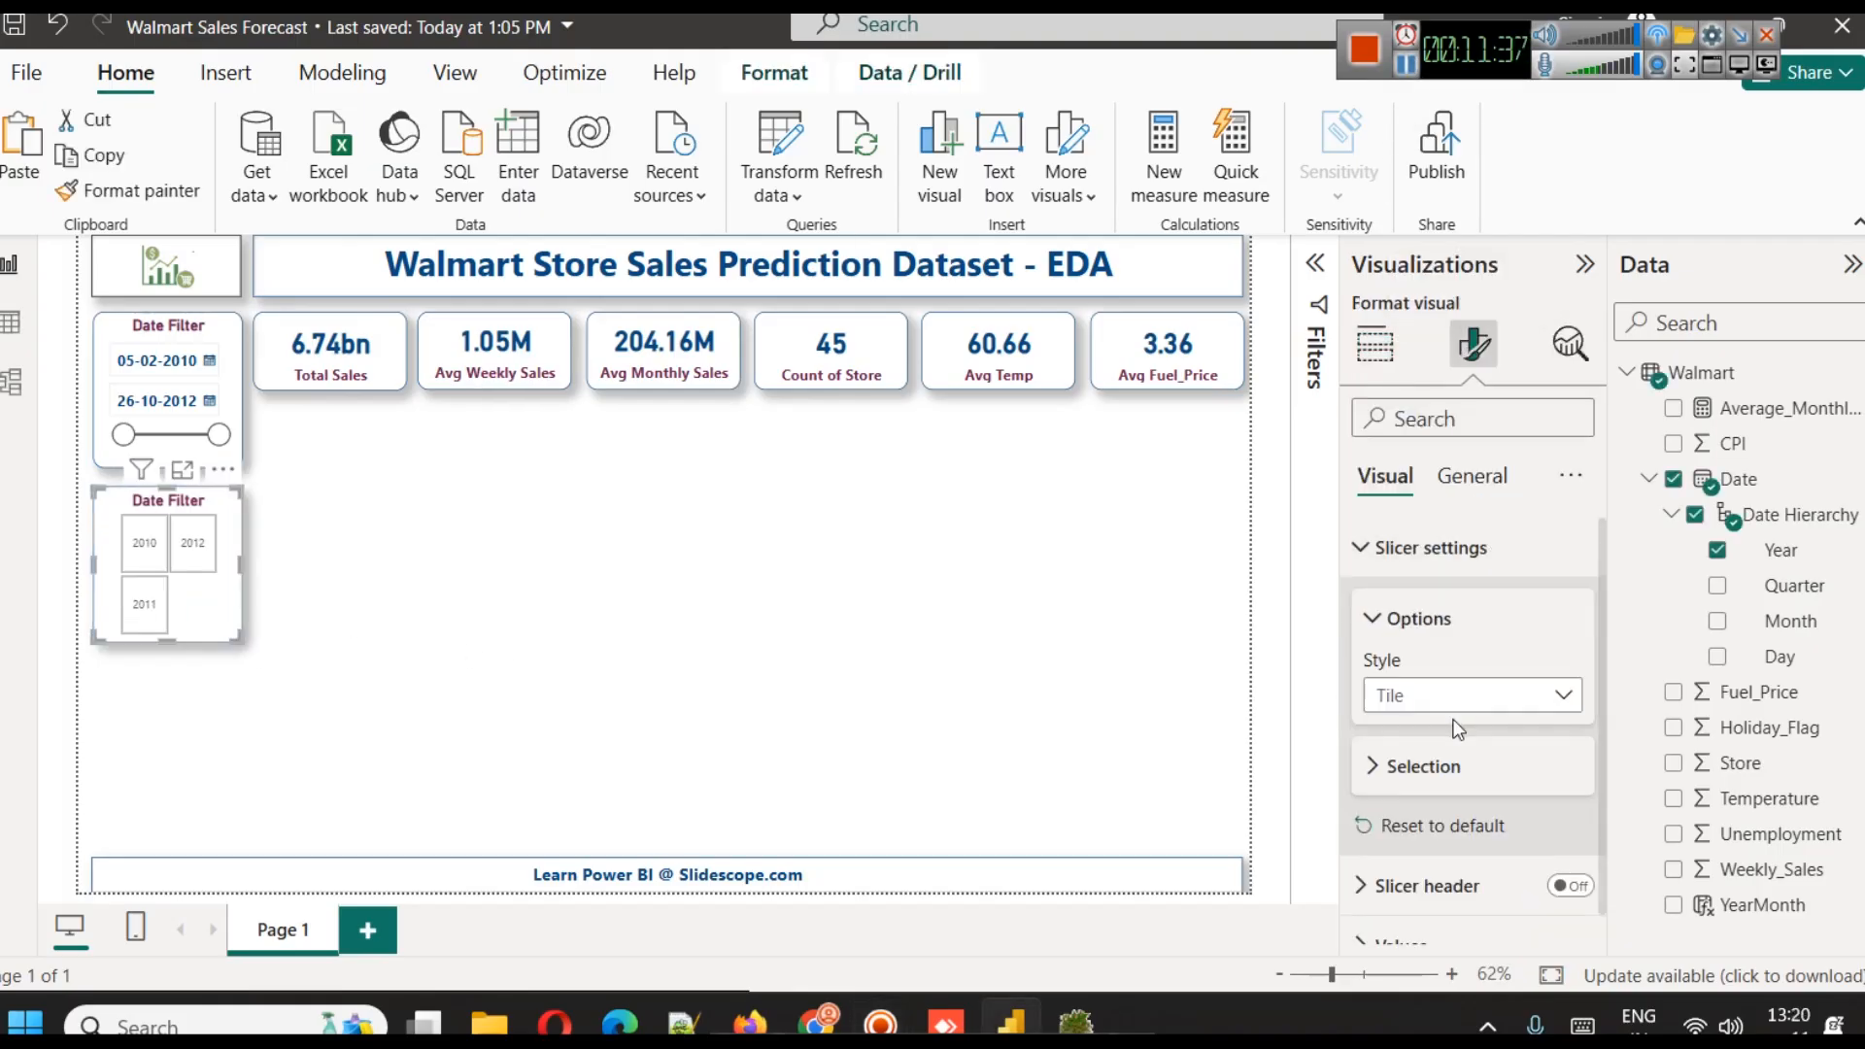
left_click(1457, 704)
left_click(1447, 803)
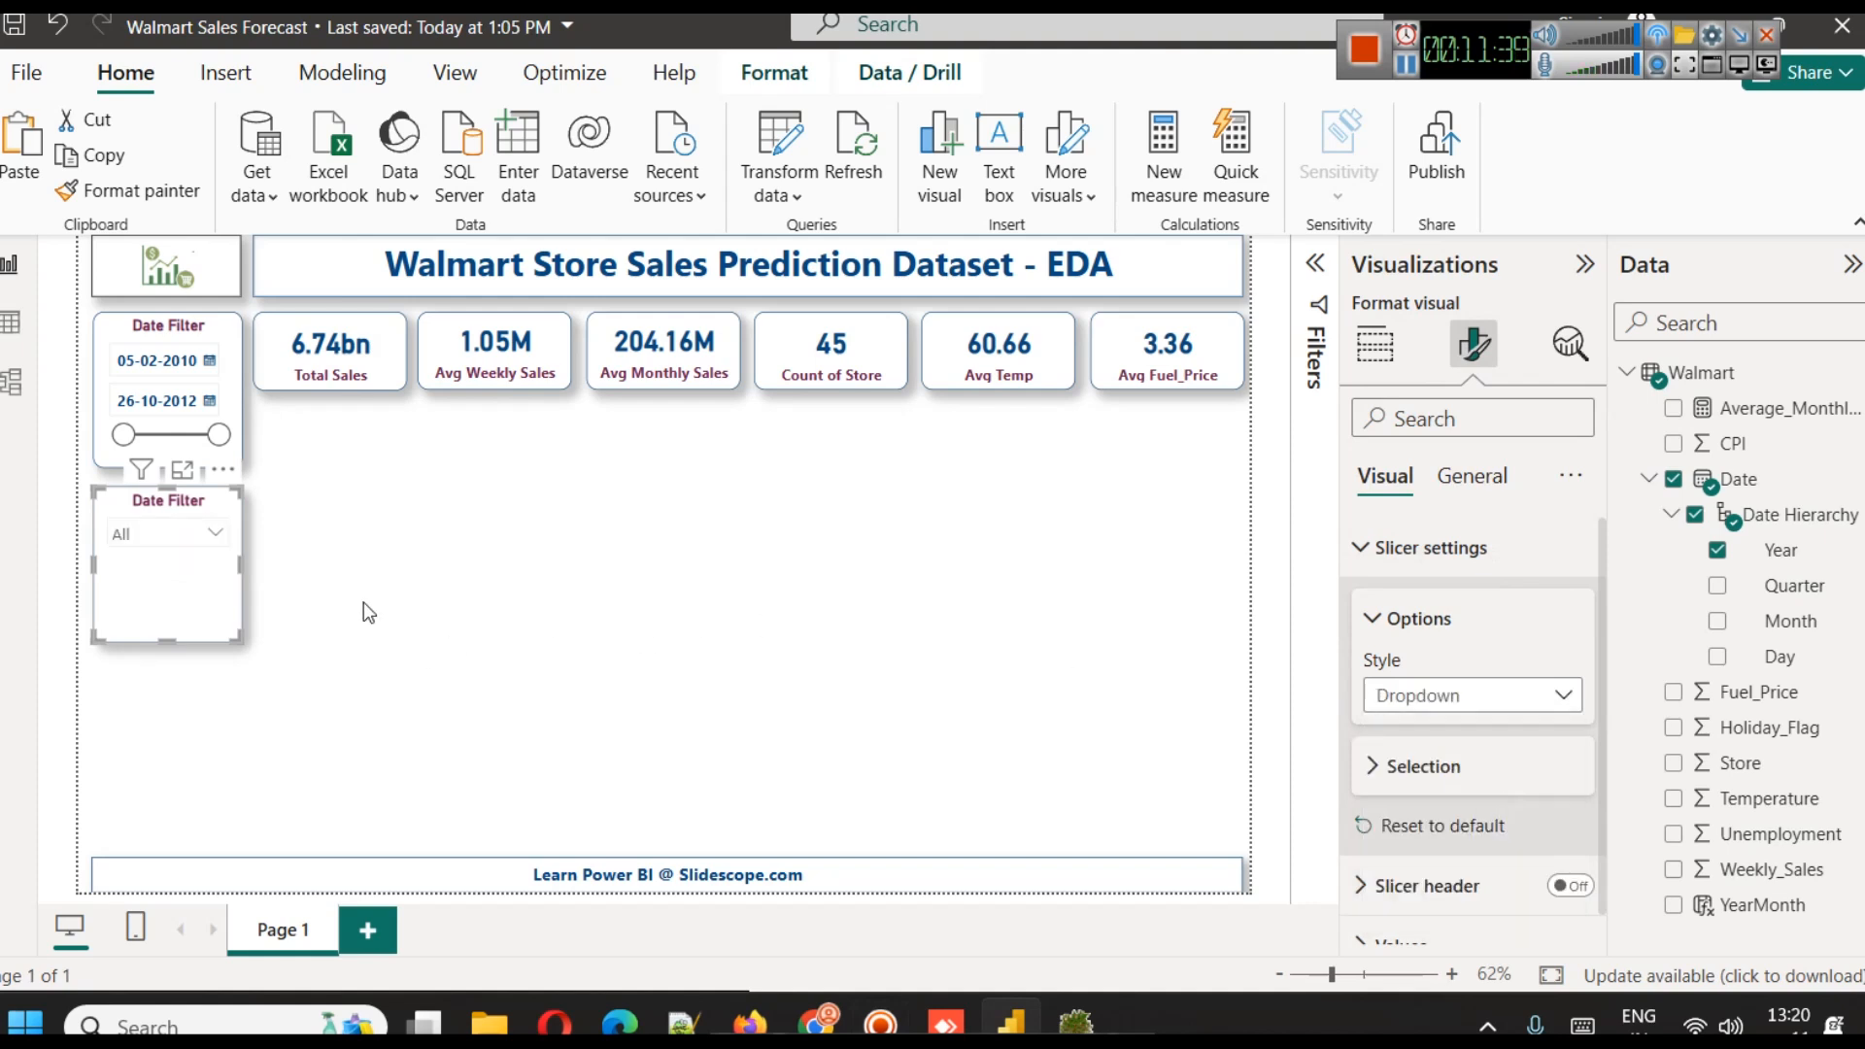
Reduce the year slicer's height so its frame fits closely around the dropdown
left_click_drag(167, 642, 177, 576)
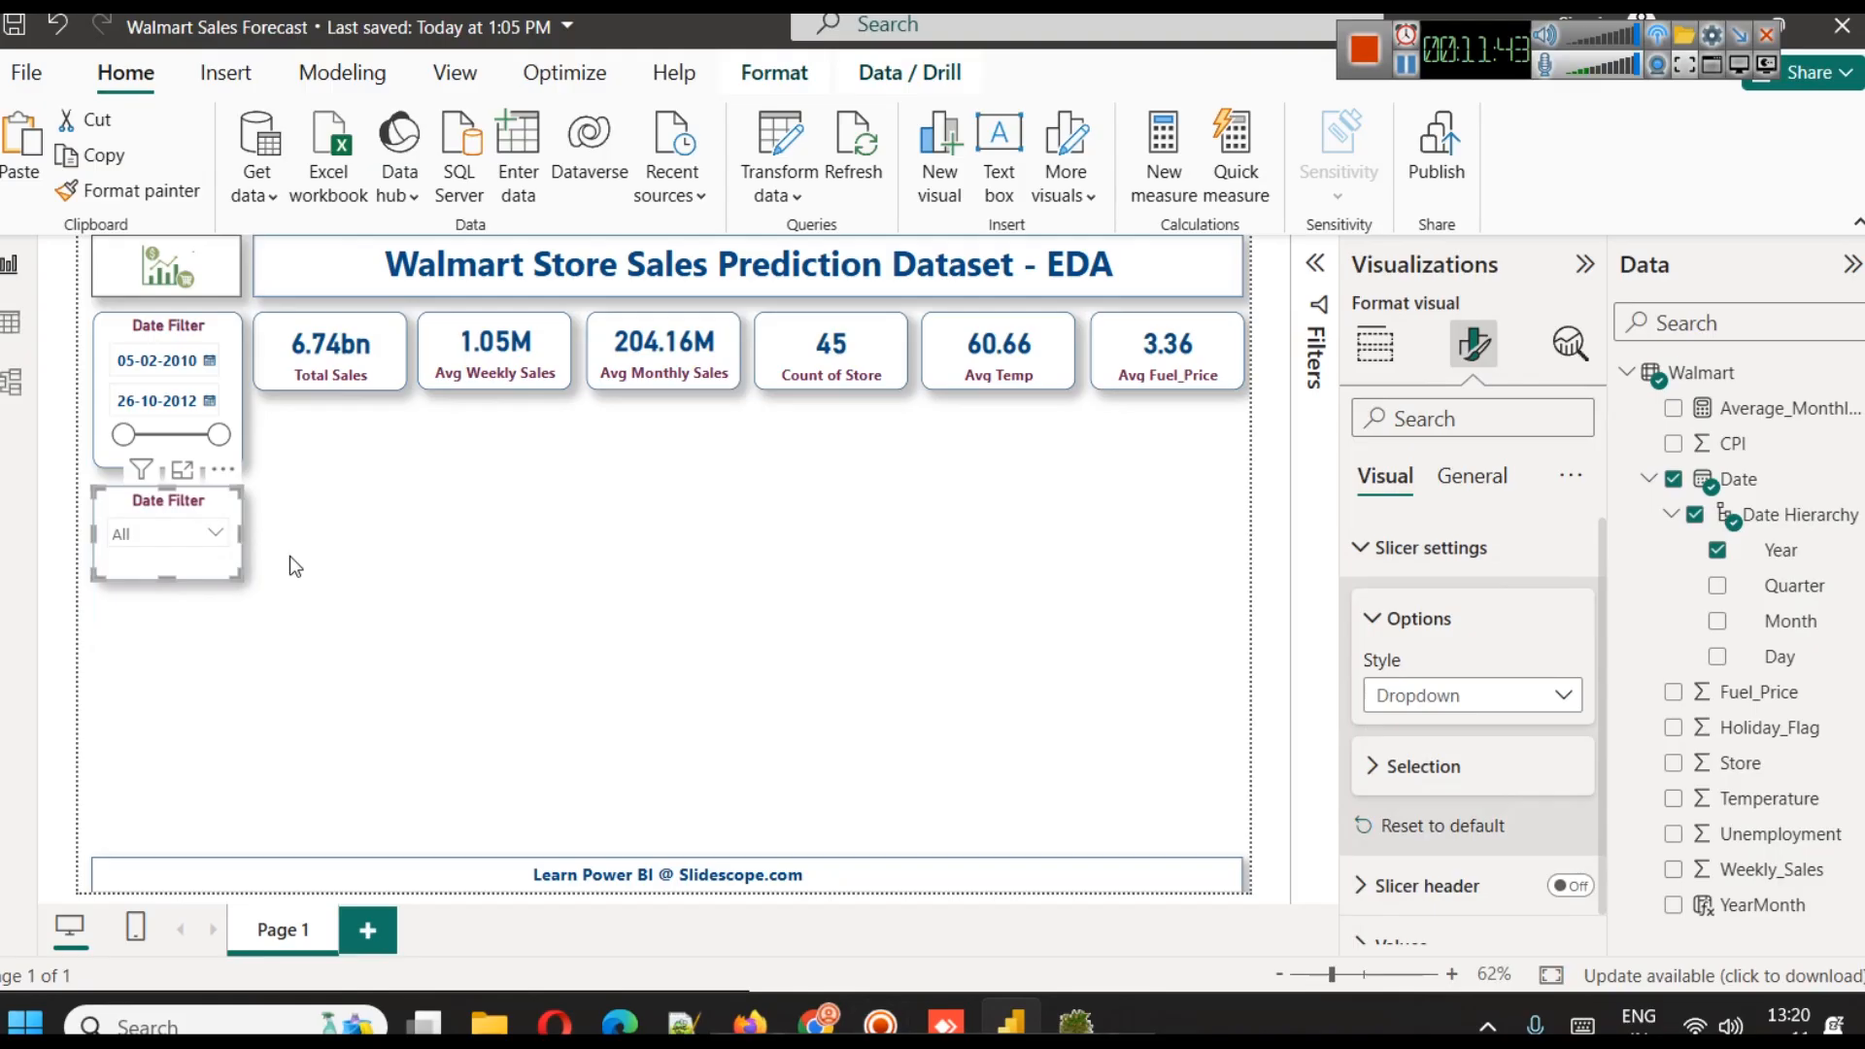
left_click(525, 609)
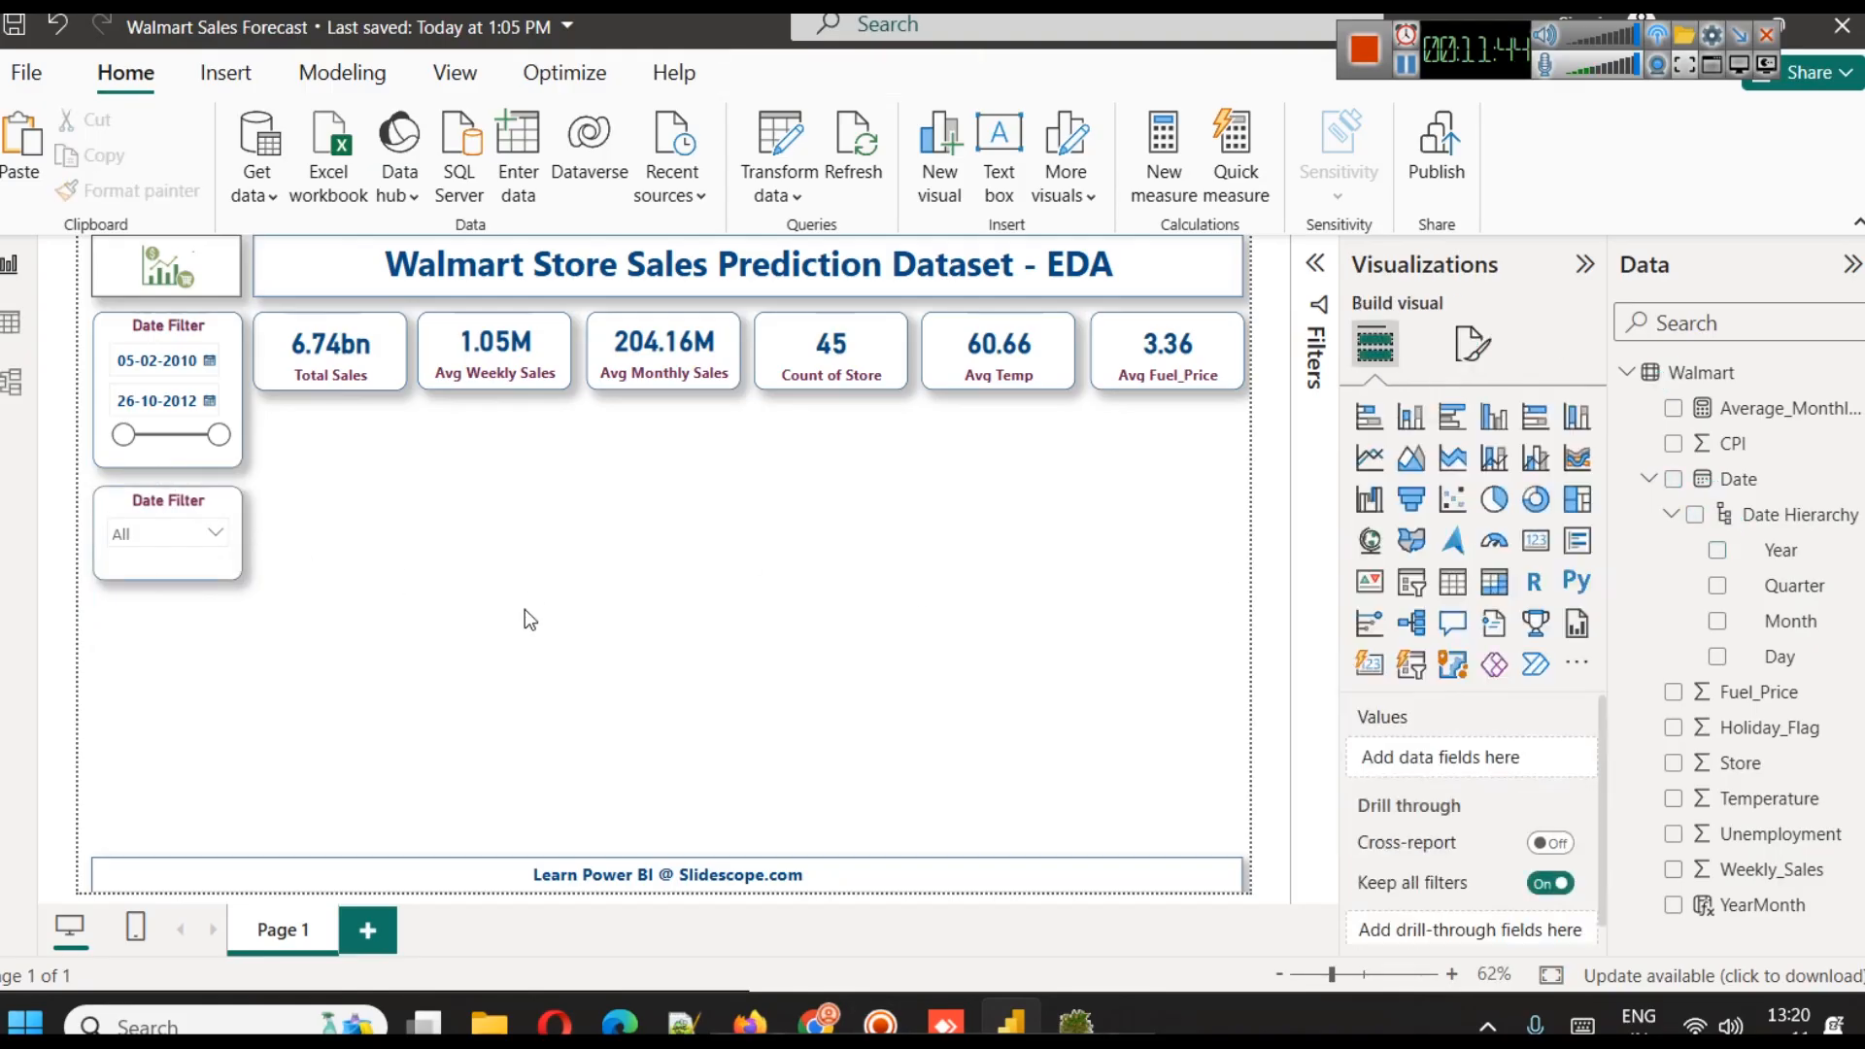
left_click(143, 581)
left_click_drag(168, 580, 169, 562)
left_click(219, 651)
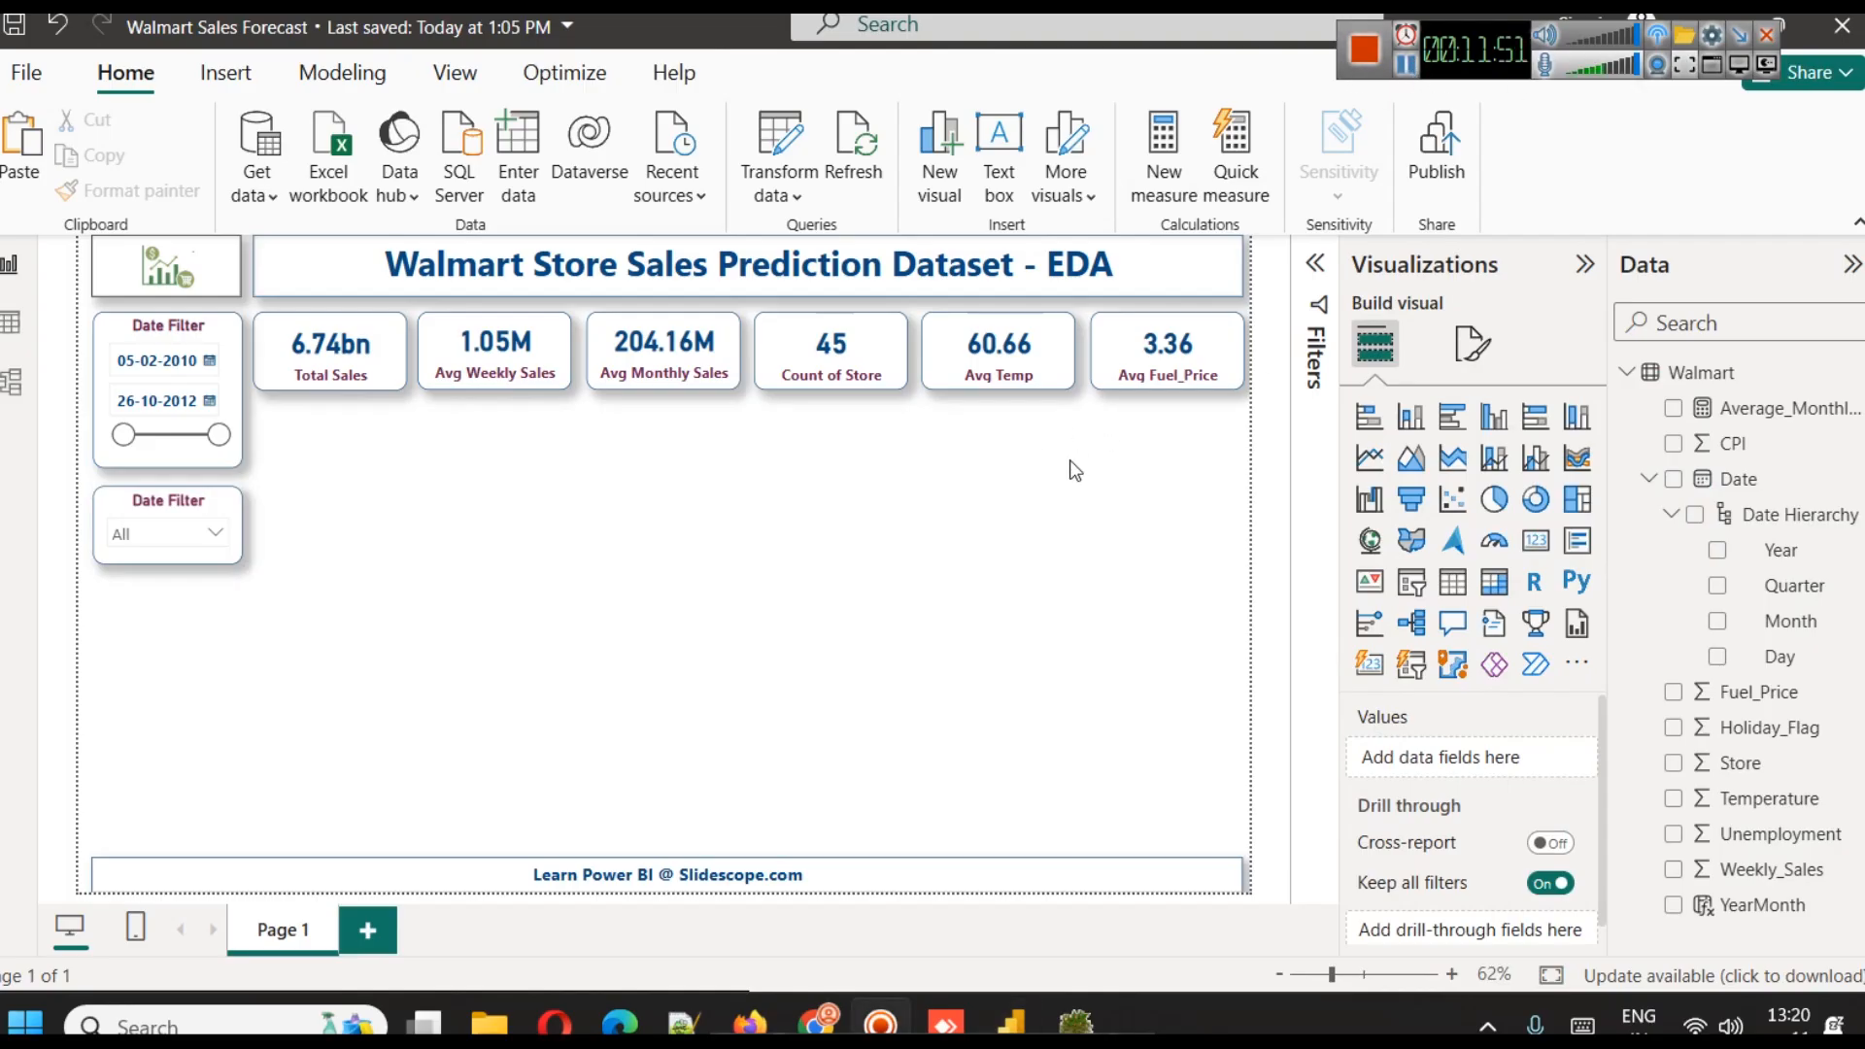
Add a donut chart below the Total Sales and Avg Weekly Sales cards, about two cards wide, with Holiday_Flag as its legend
left_click(1650, 480)
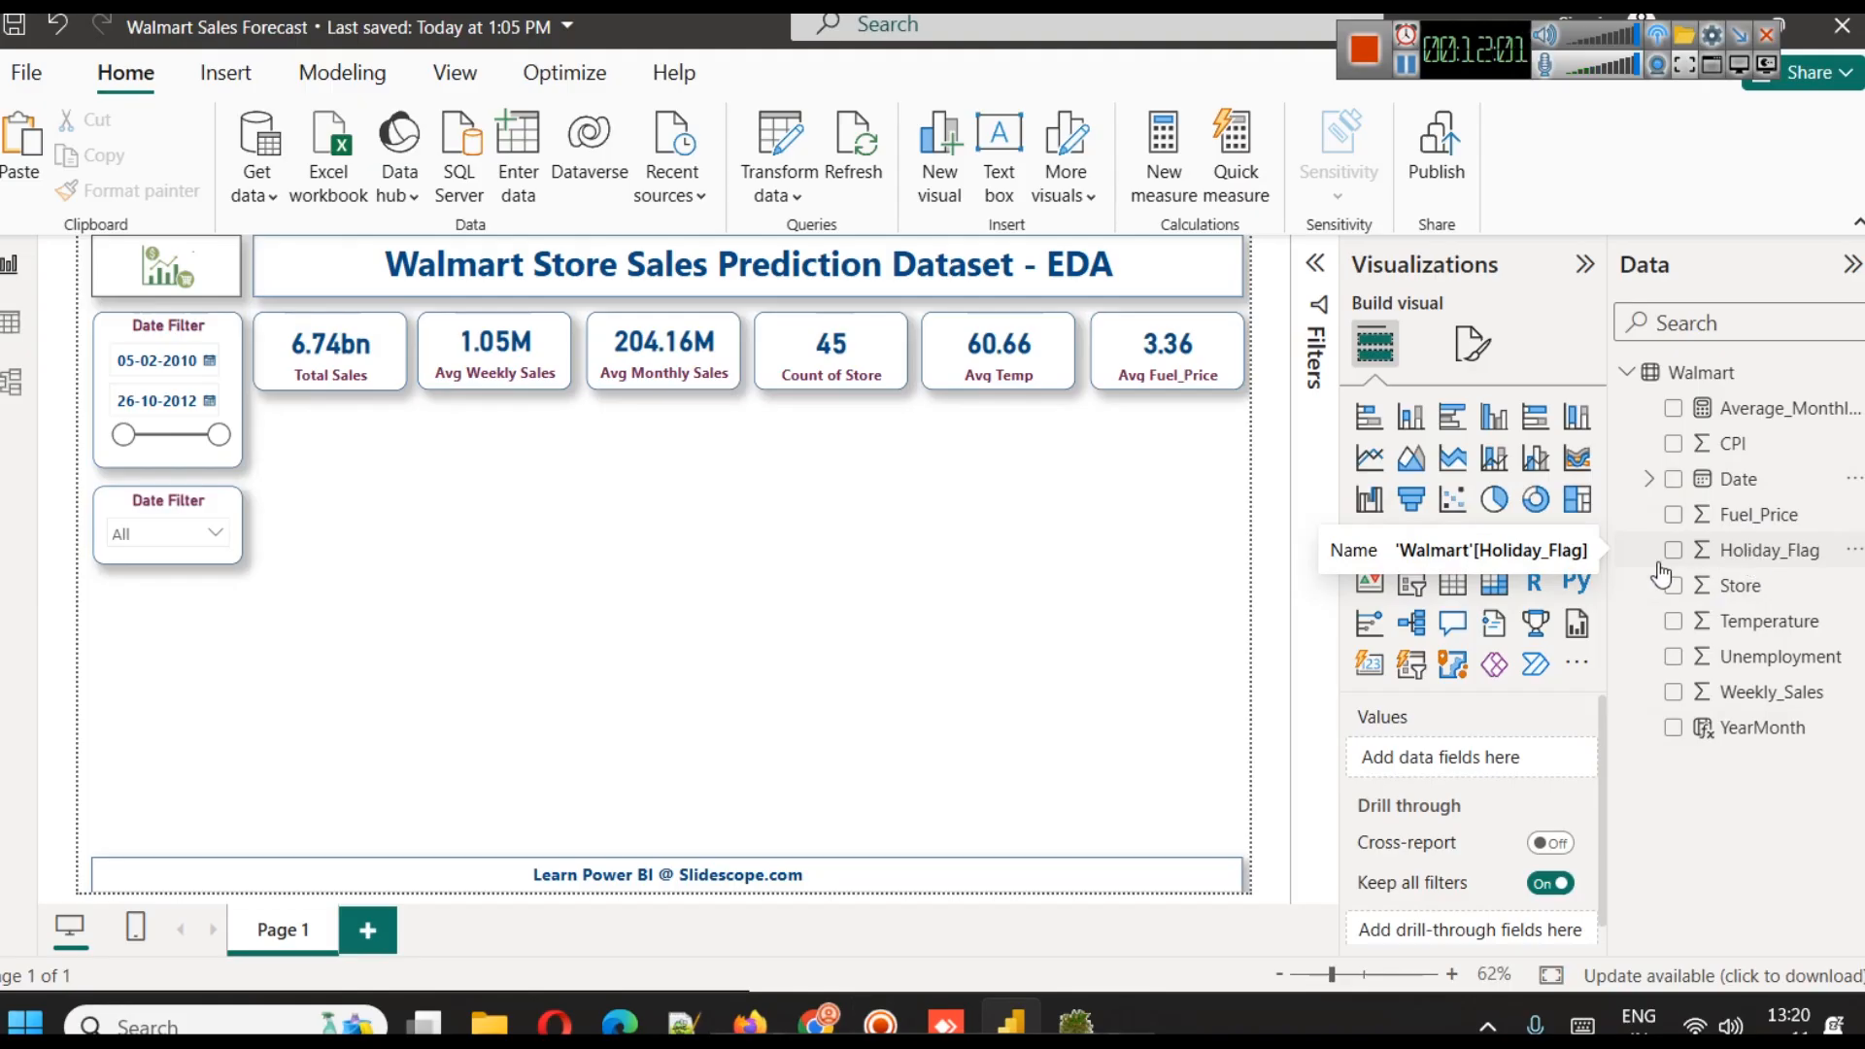
left_click(1533, 520)
left_click_drag(185, 698, 353, 447)
left_click_drag(331, 526, 331, 560)
left_click_drag(407, 502, 573, 507)
left_click(795, 633)
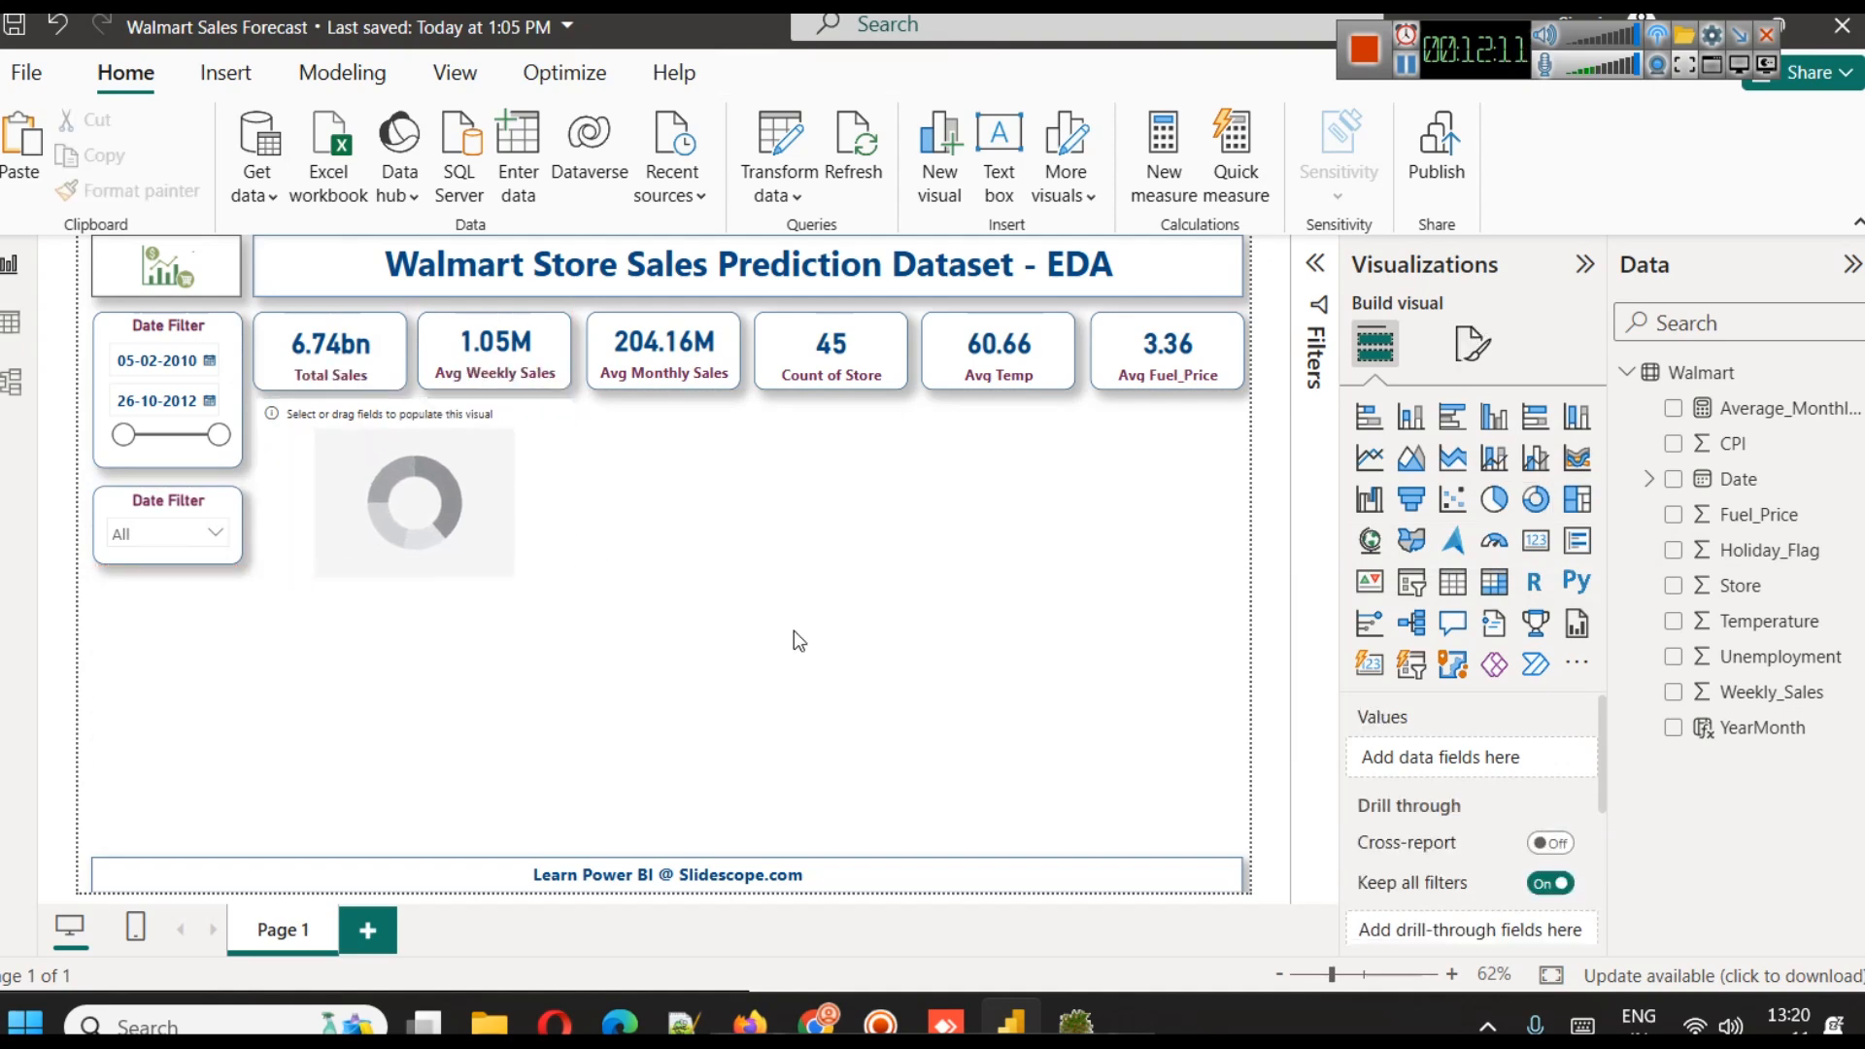
left_click(513, 486)
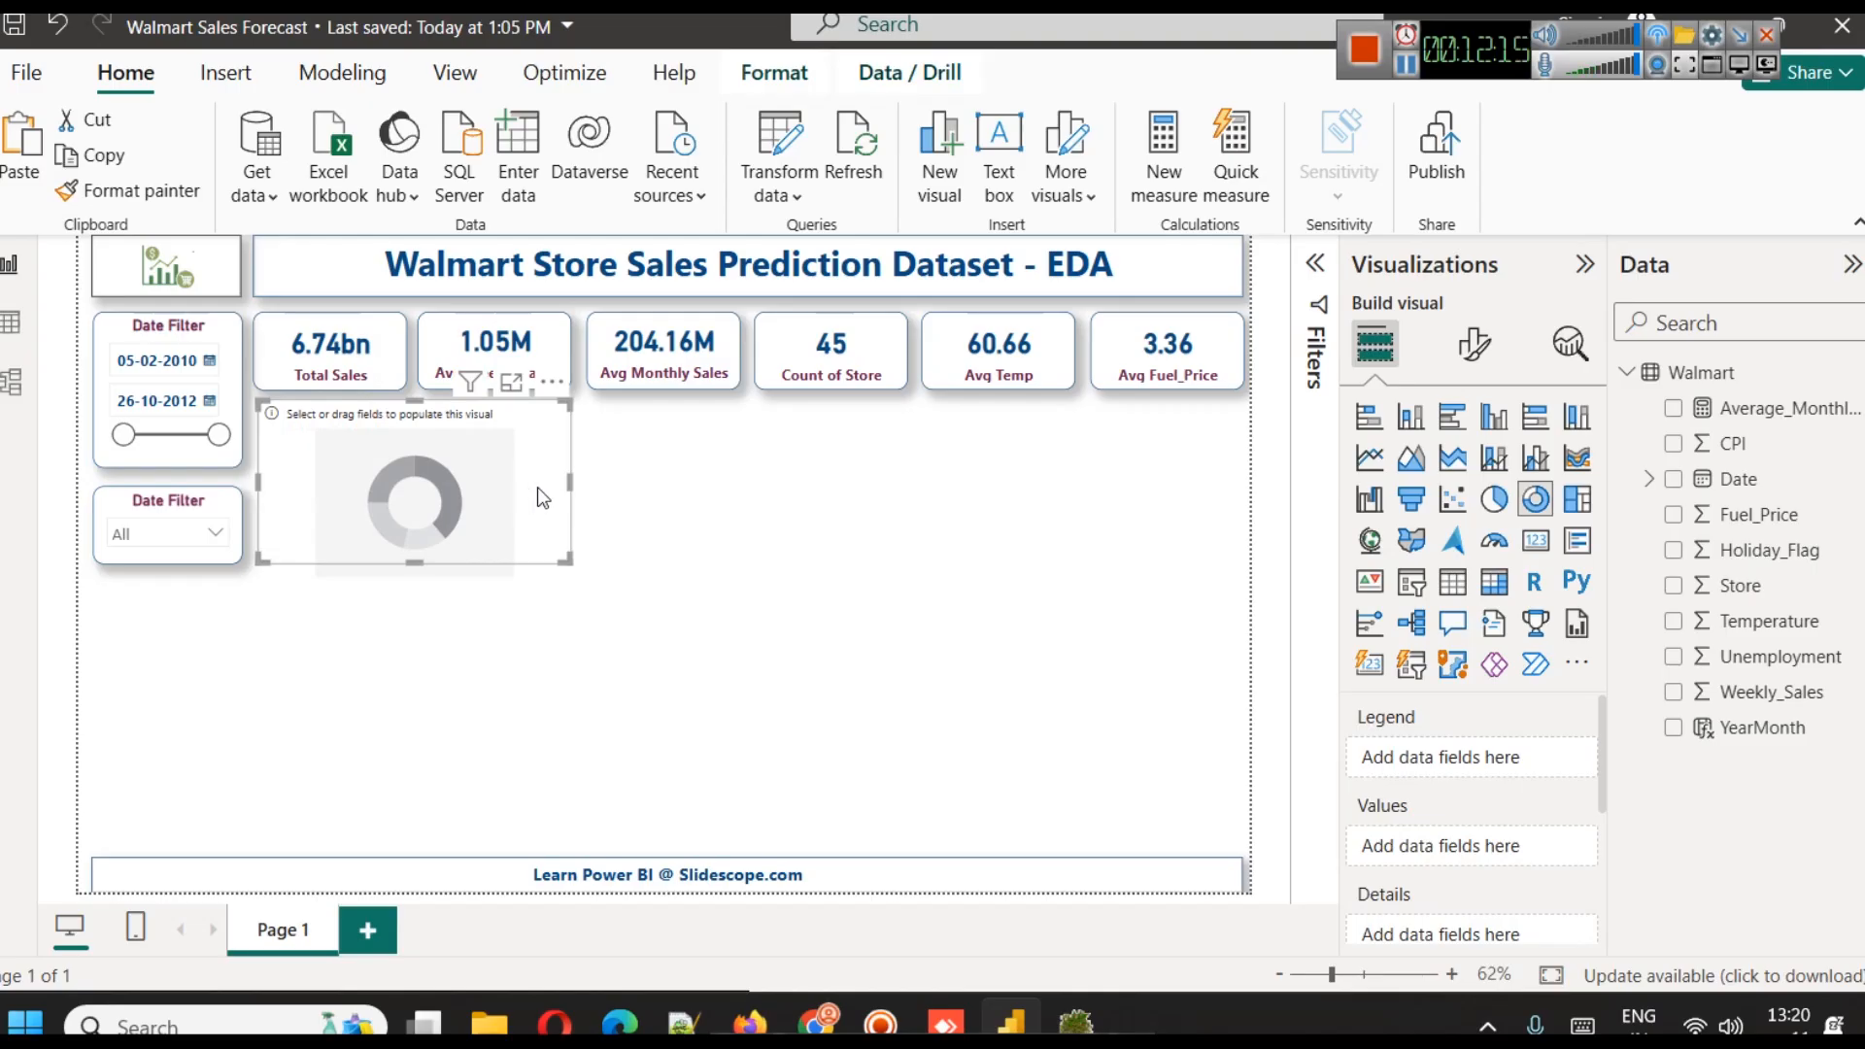
left_click_drag(1777, 554, 1511, 750)
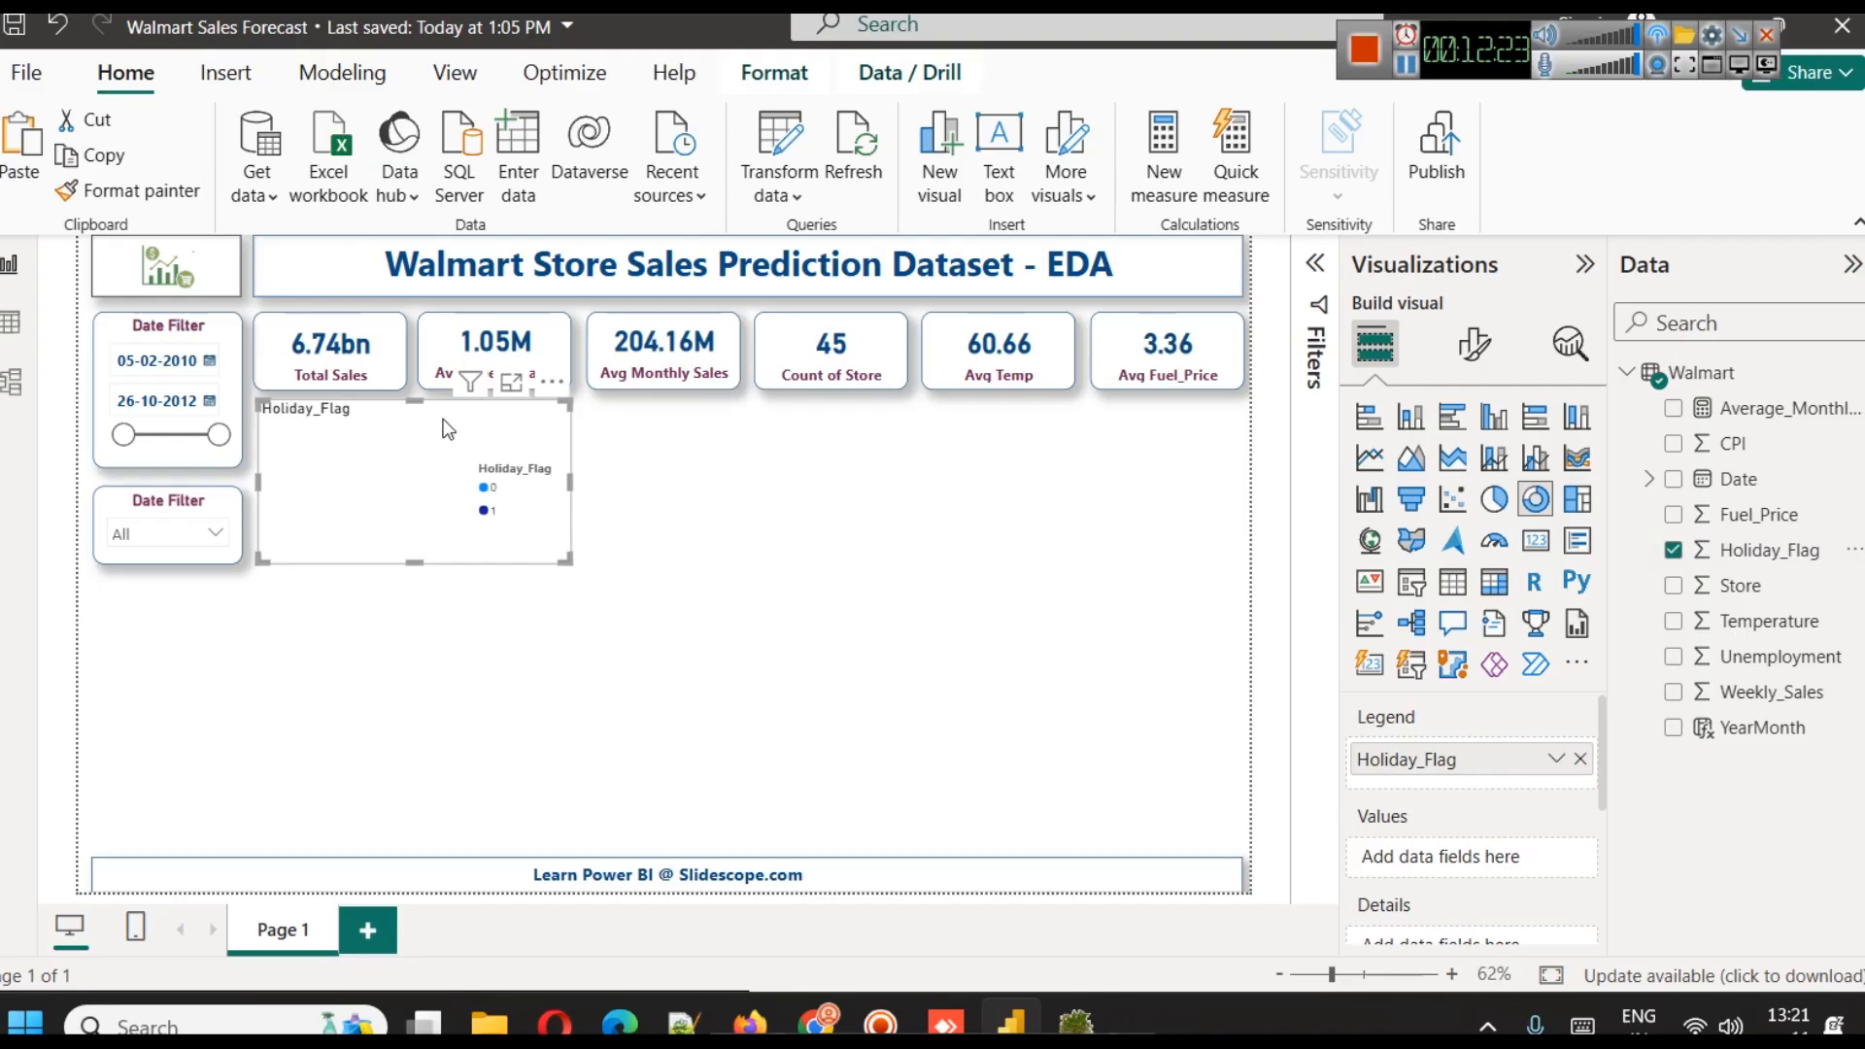
Copy the date slicer's formatting onto the donut chart with the Format painter
left_click(374, 342)
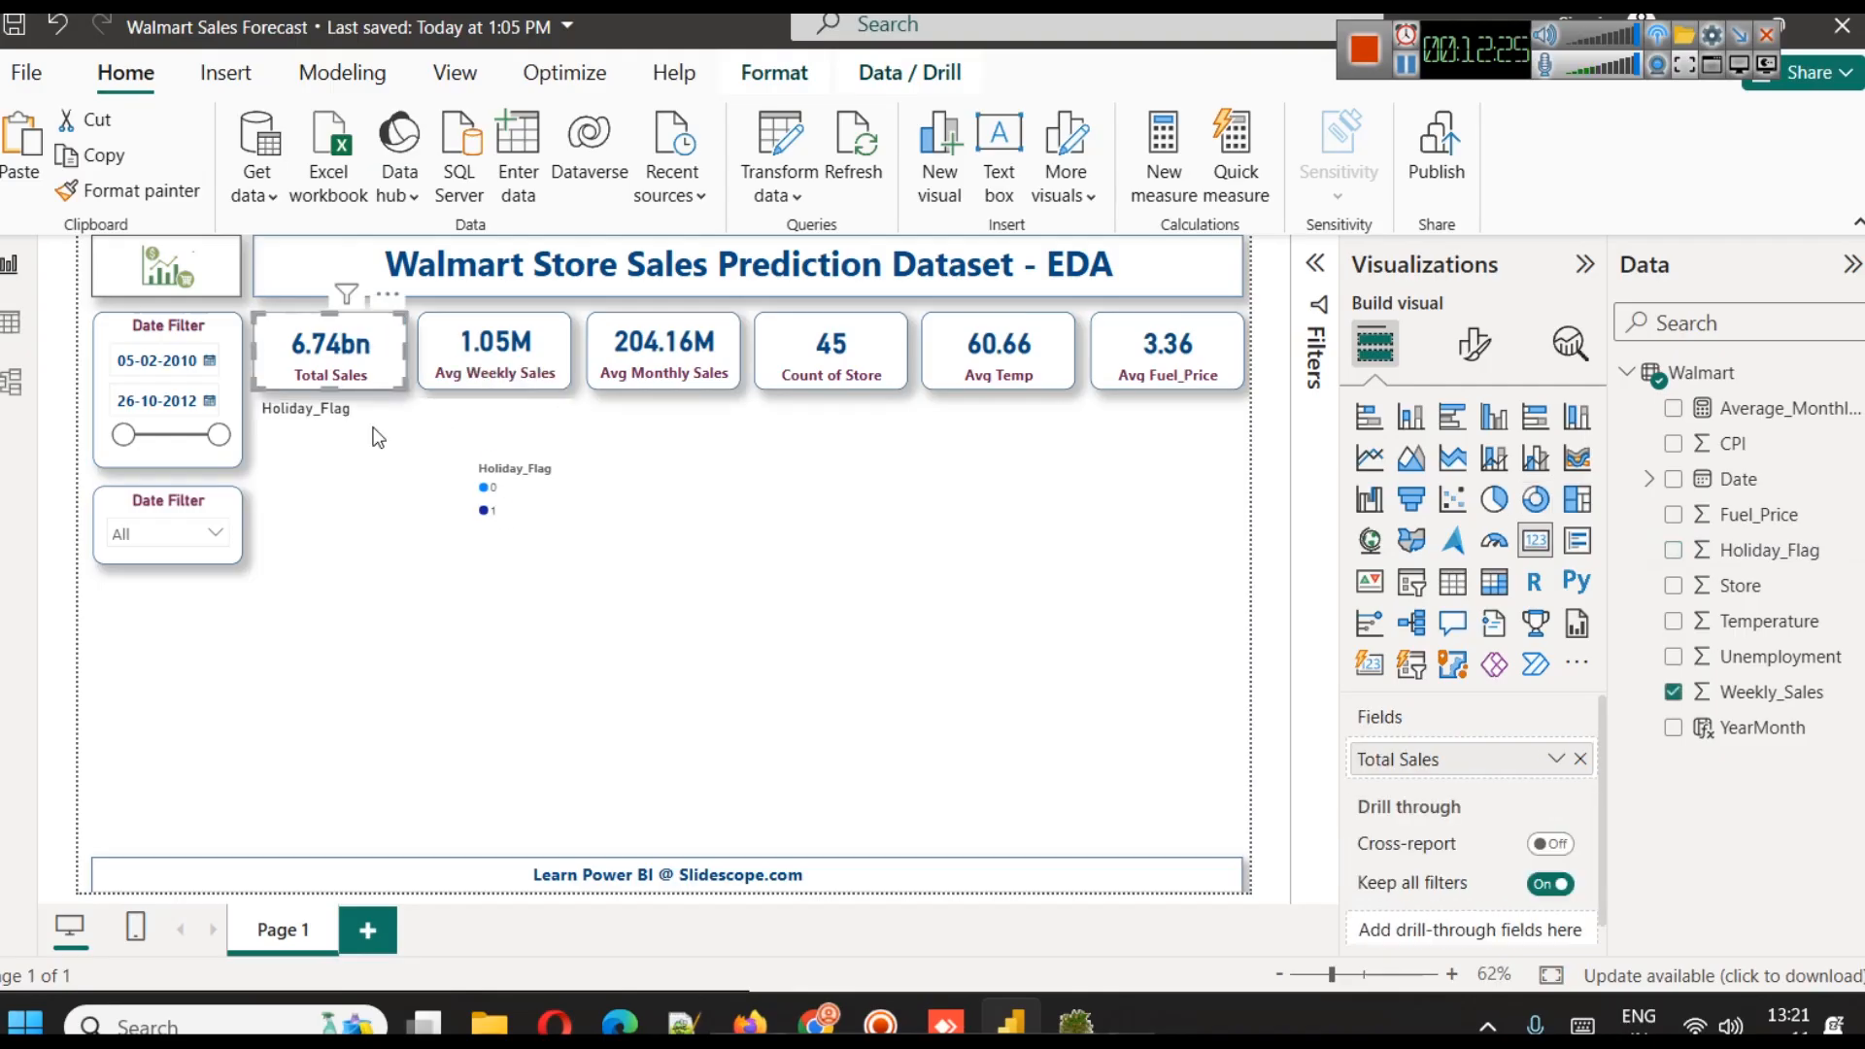
left_click(211, 332)
left_click(140, 191)
left_click(388, 377)
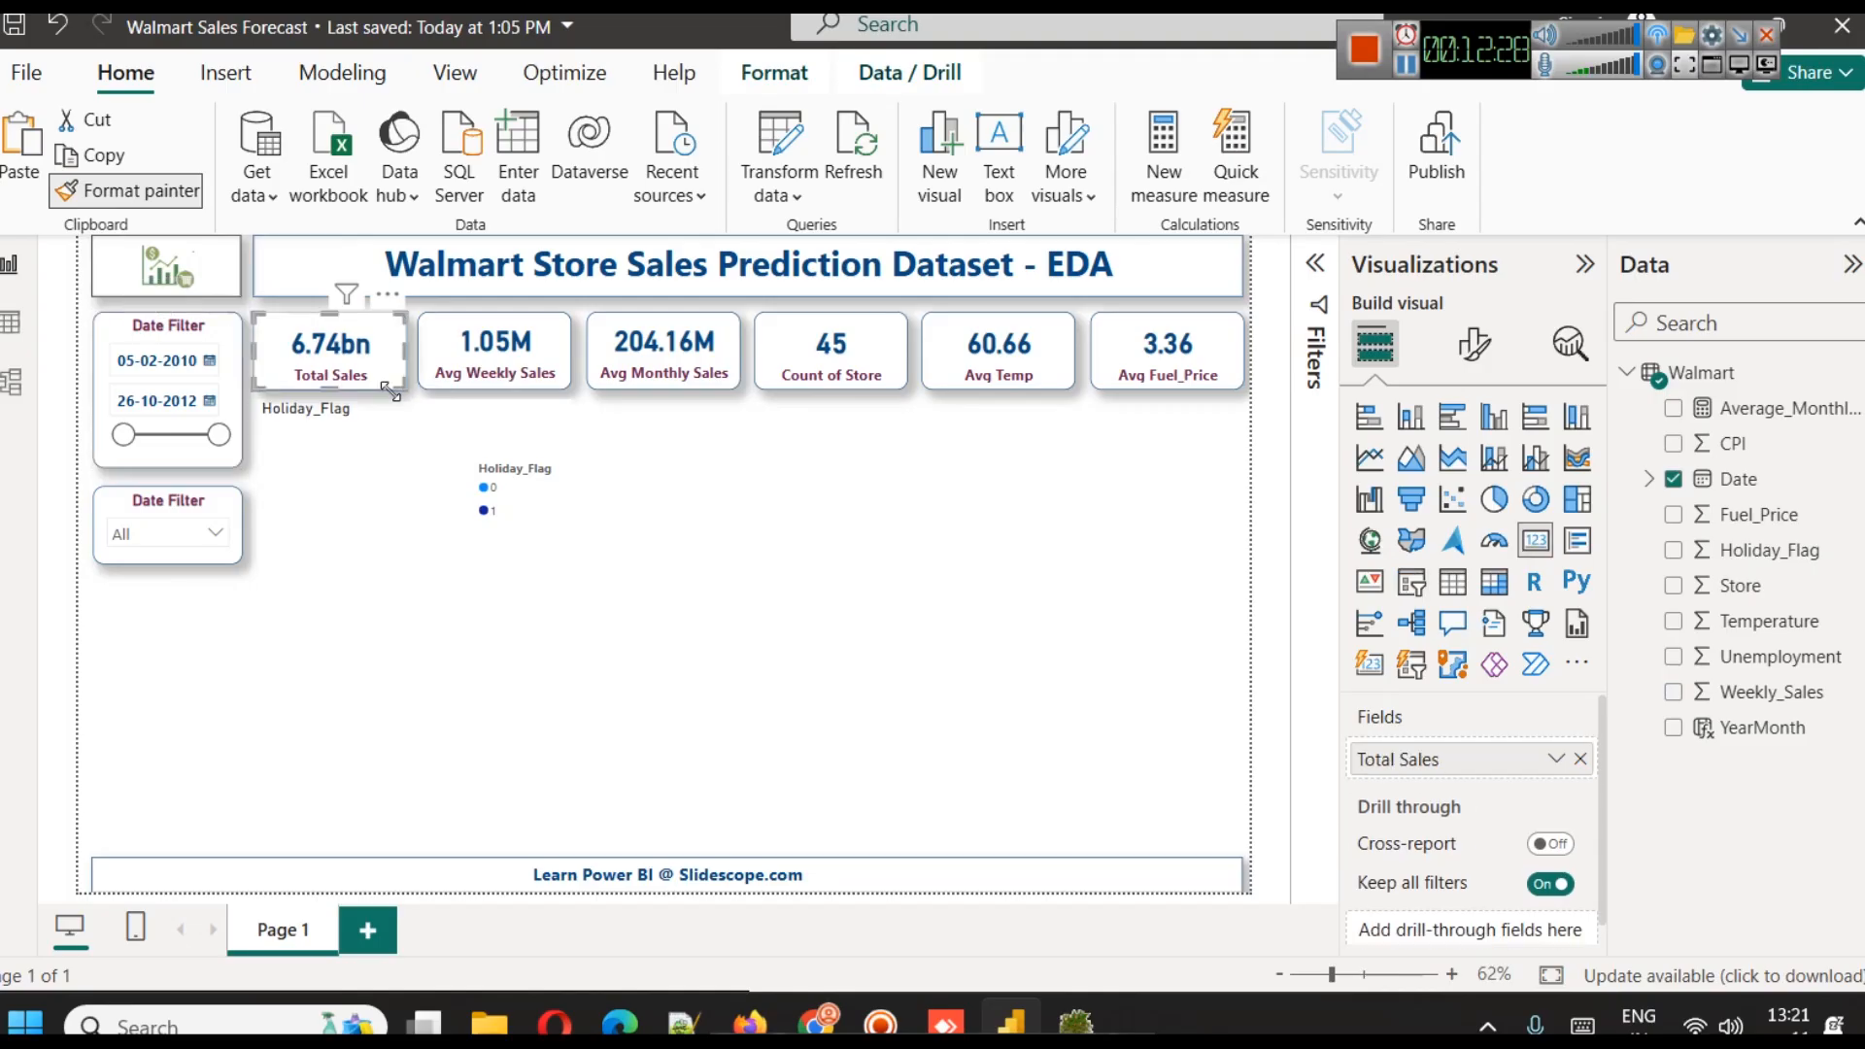
left_click(183, 342)
left_click(141, 191)
left_click(389, 468)
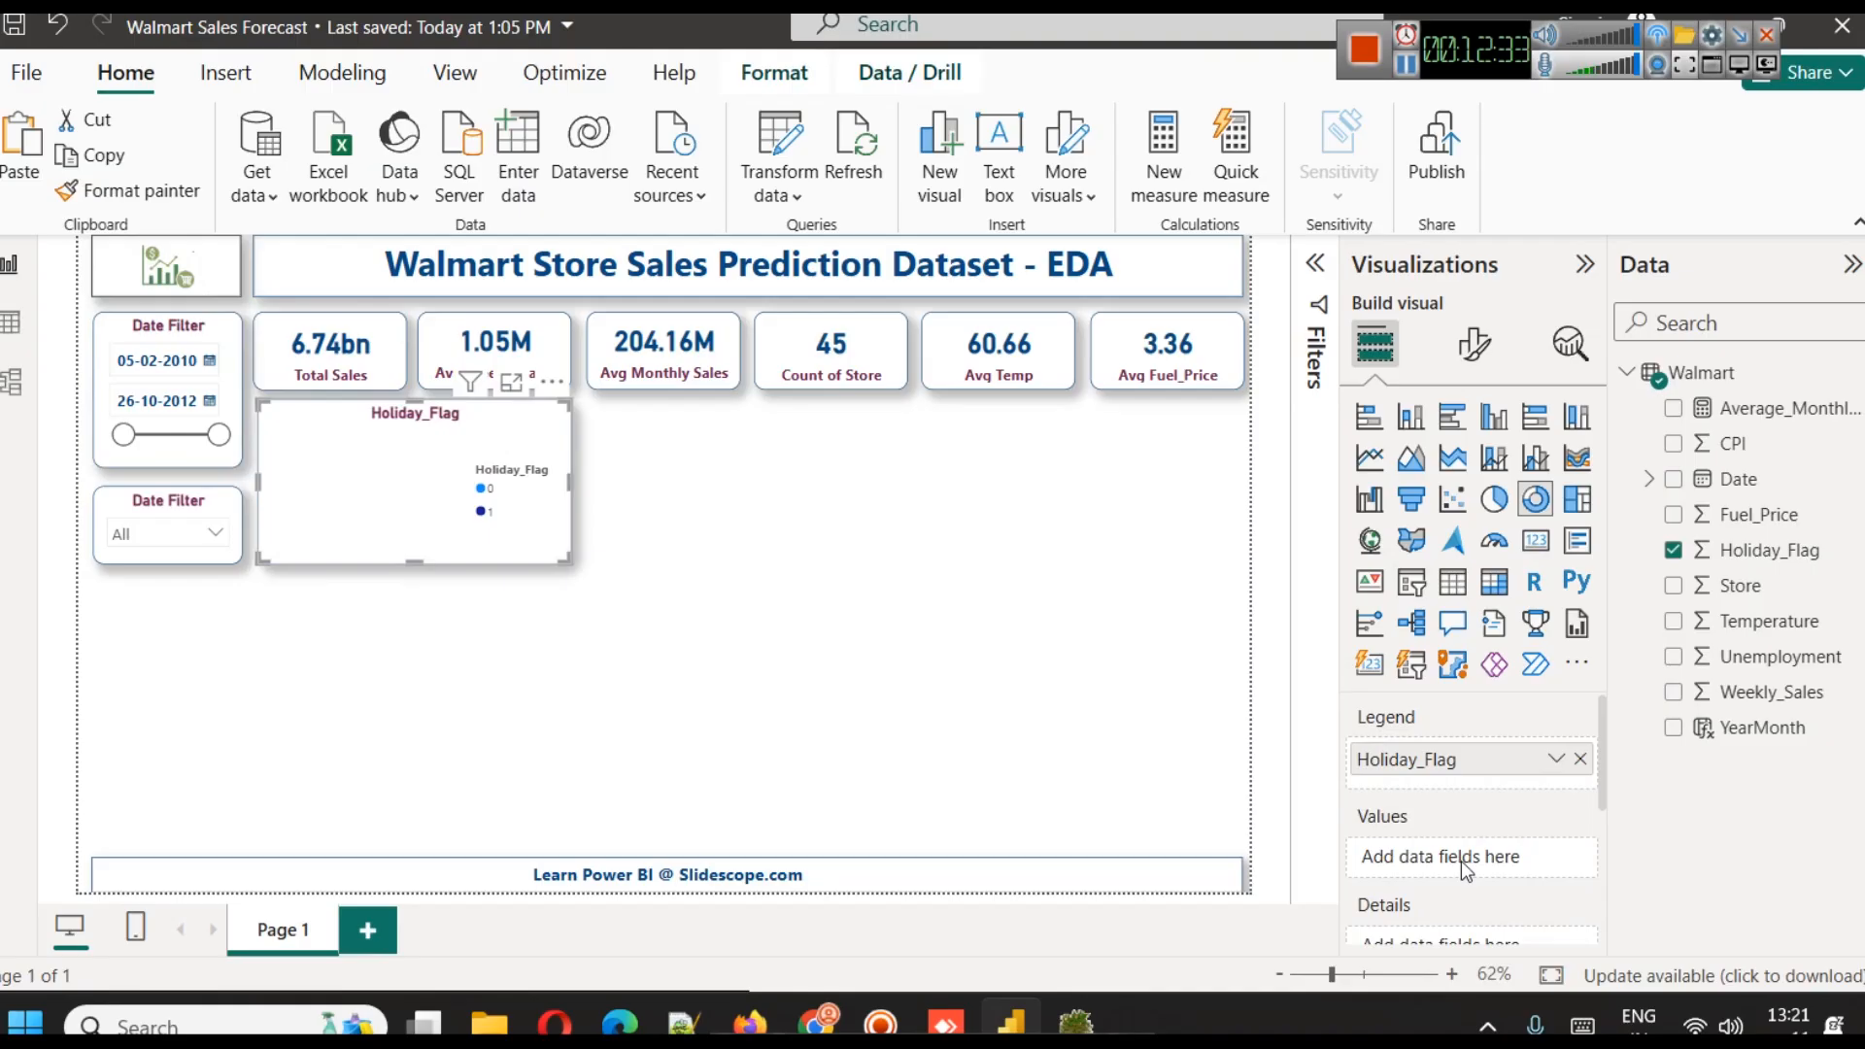
Set Weekly_Sales as the donut chart's values and inspect the details of both Holiday_Flag segments
left_click_drag(1808, 701, 1476, 857)
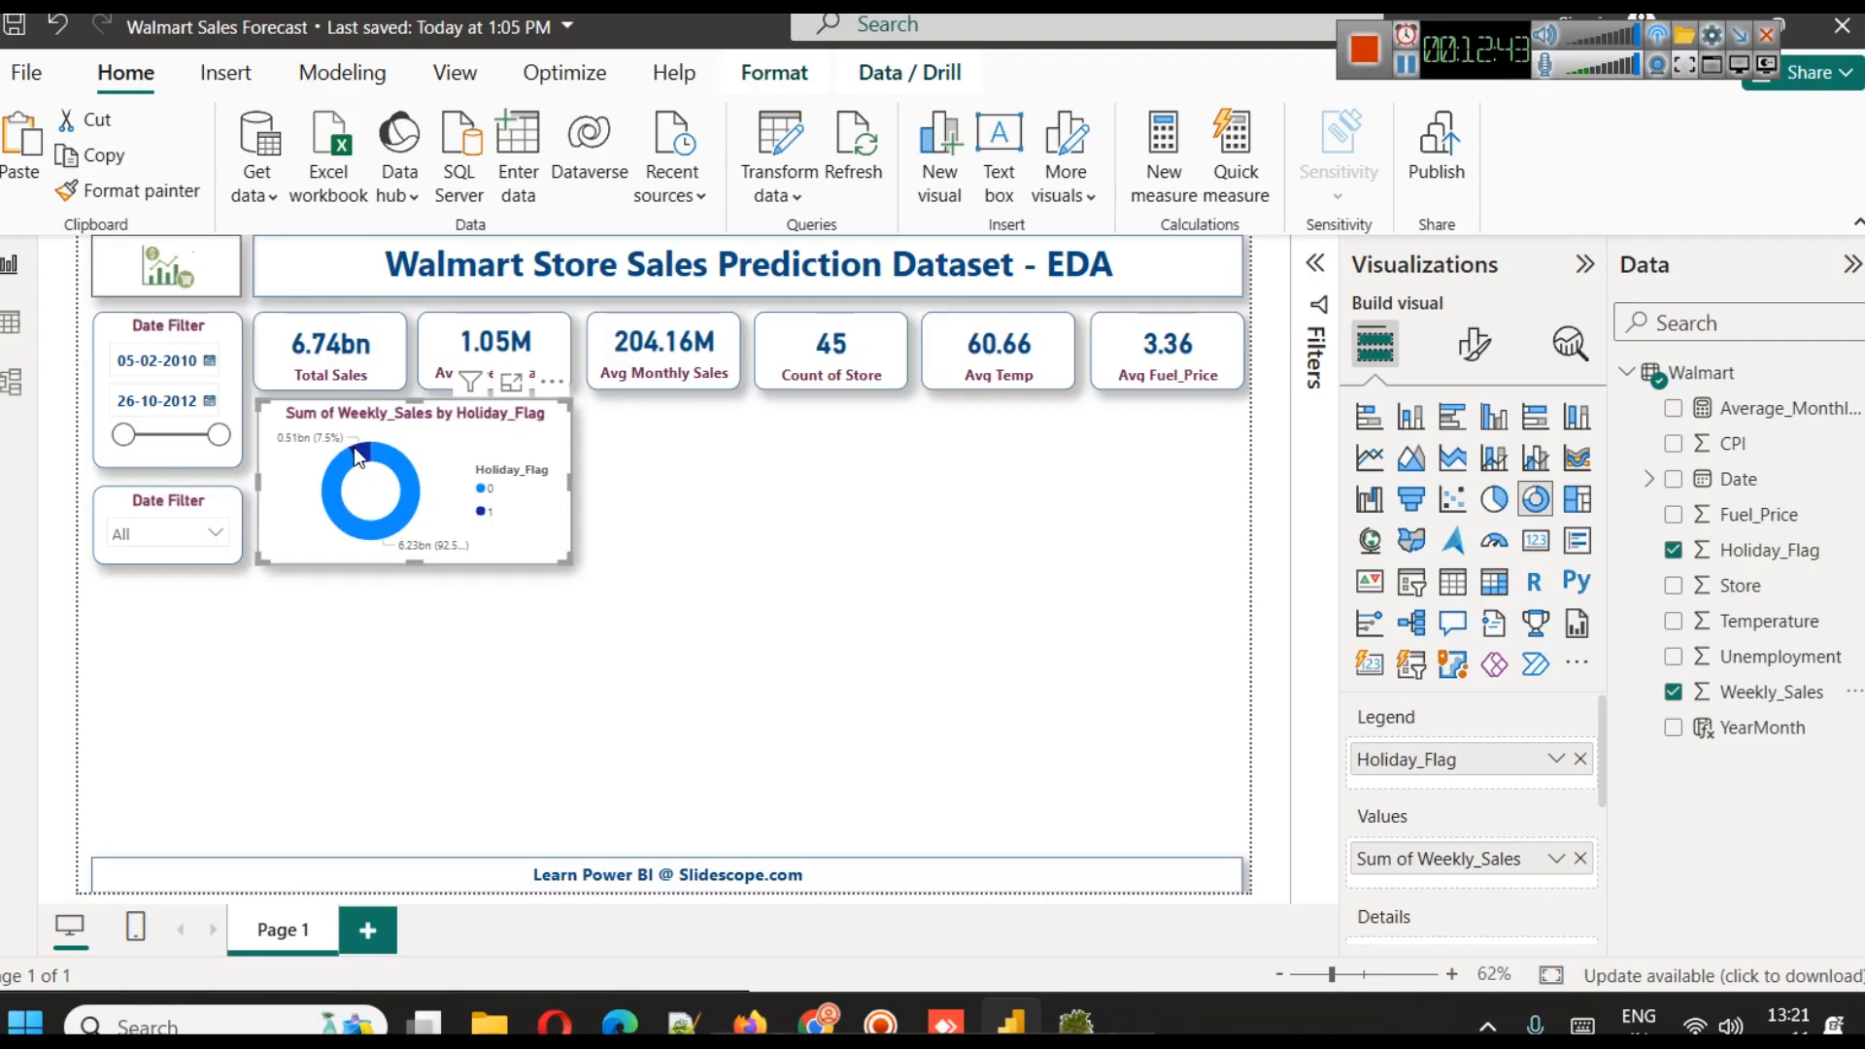
mouse_move(354, 449)
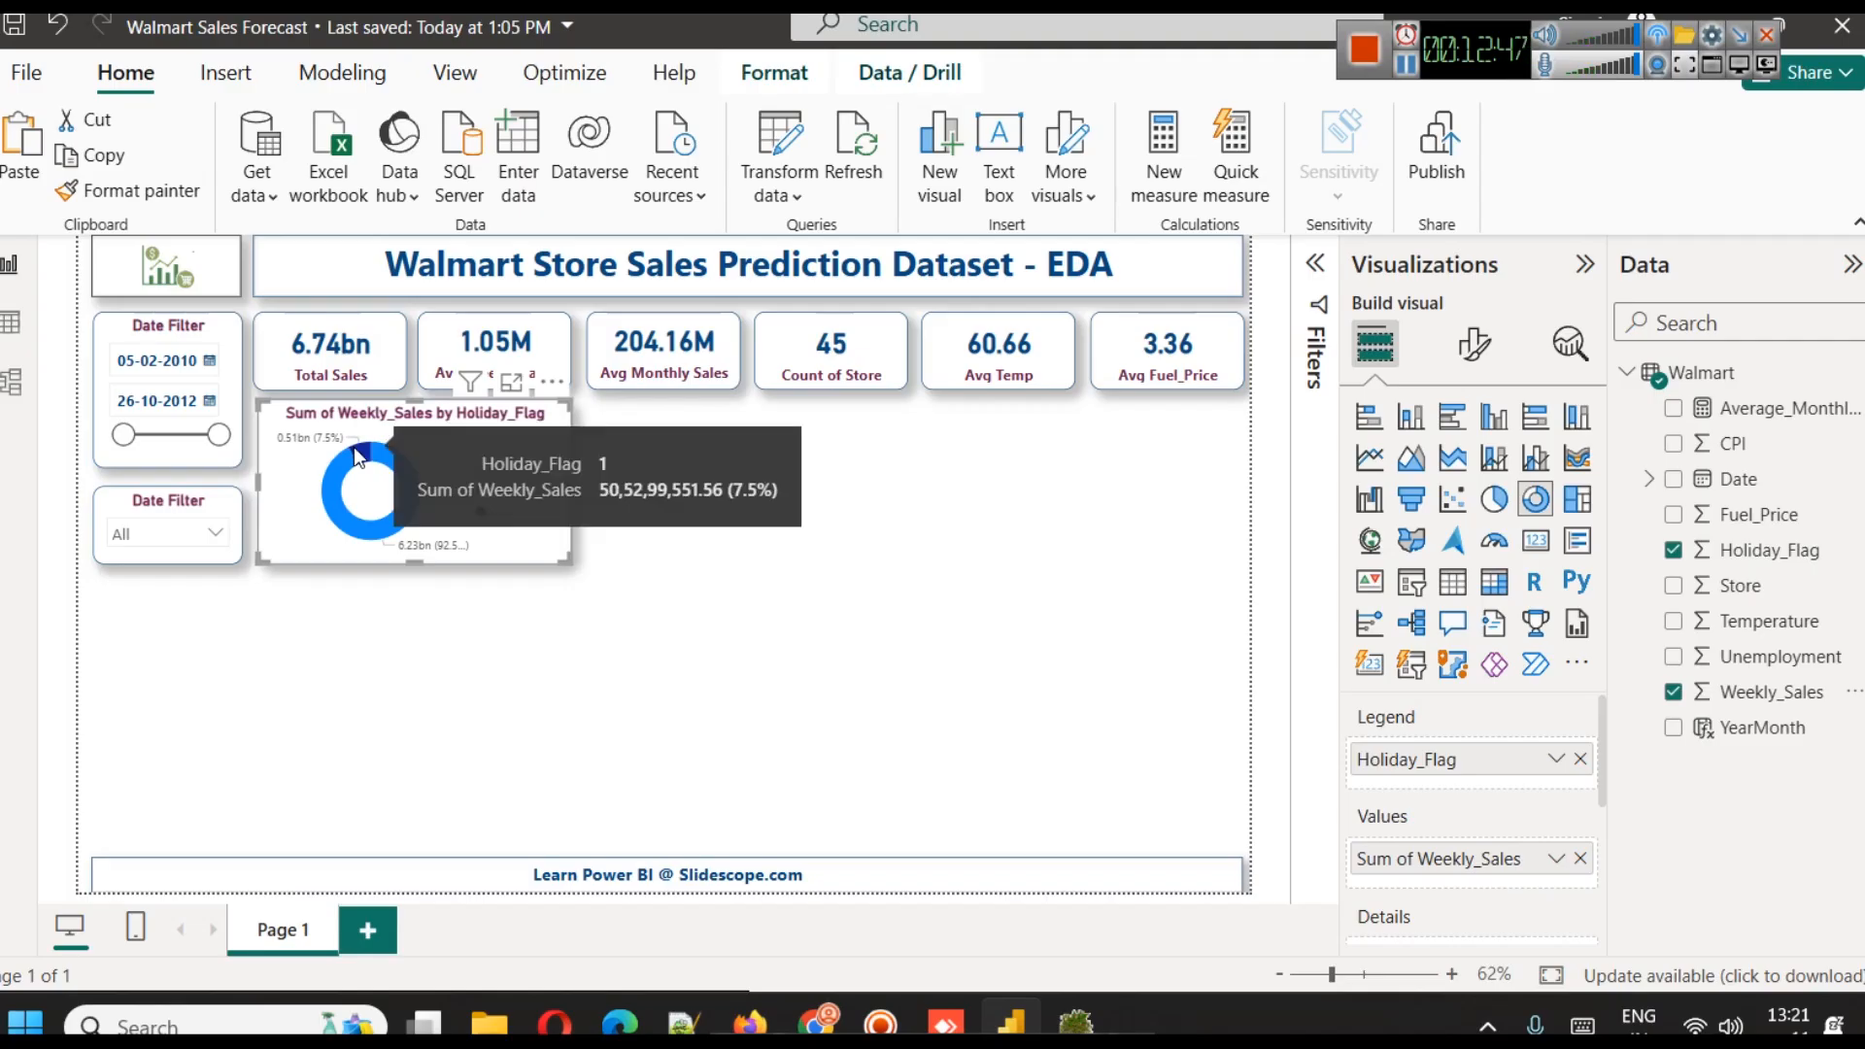
mouse_move(390, 528)
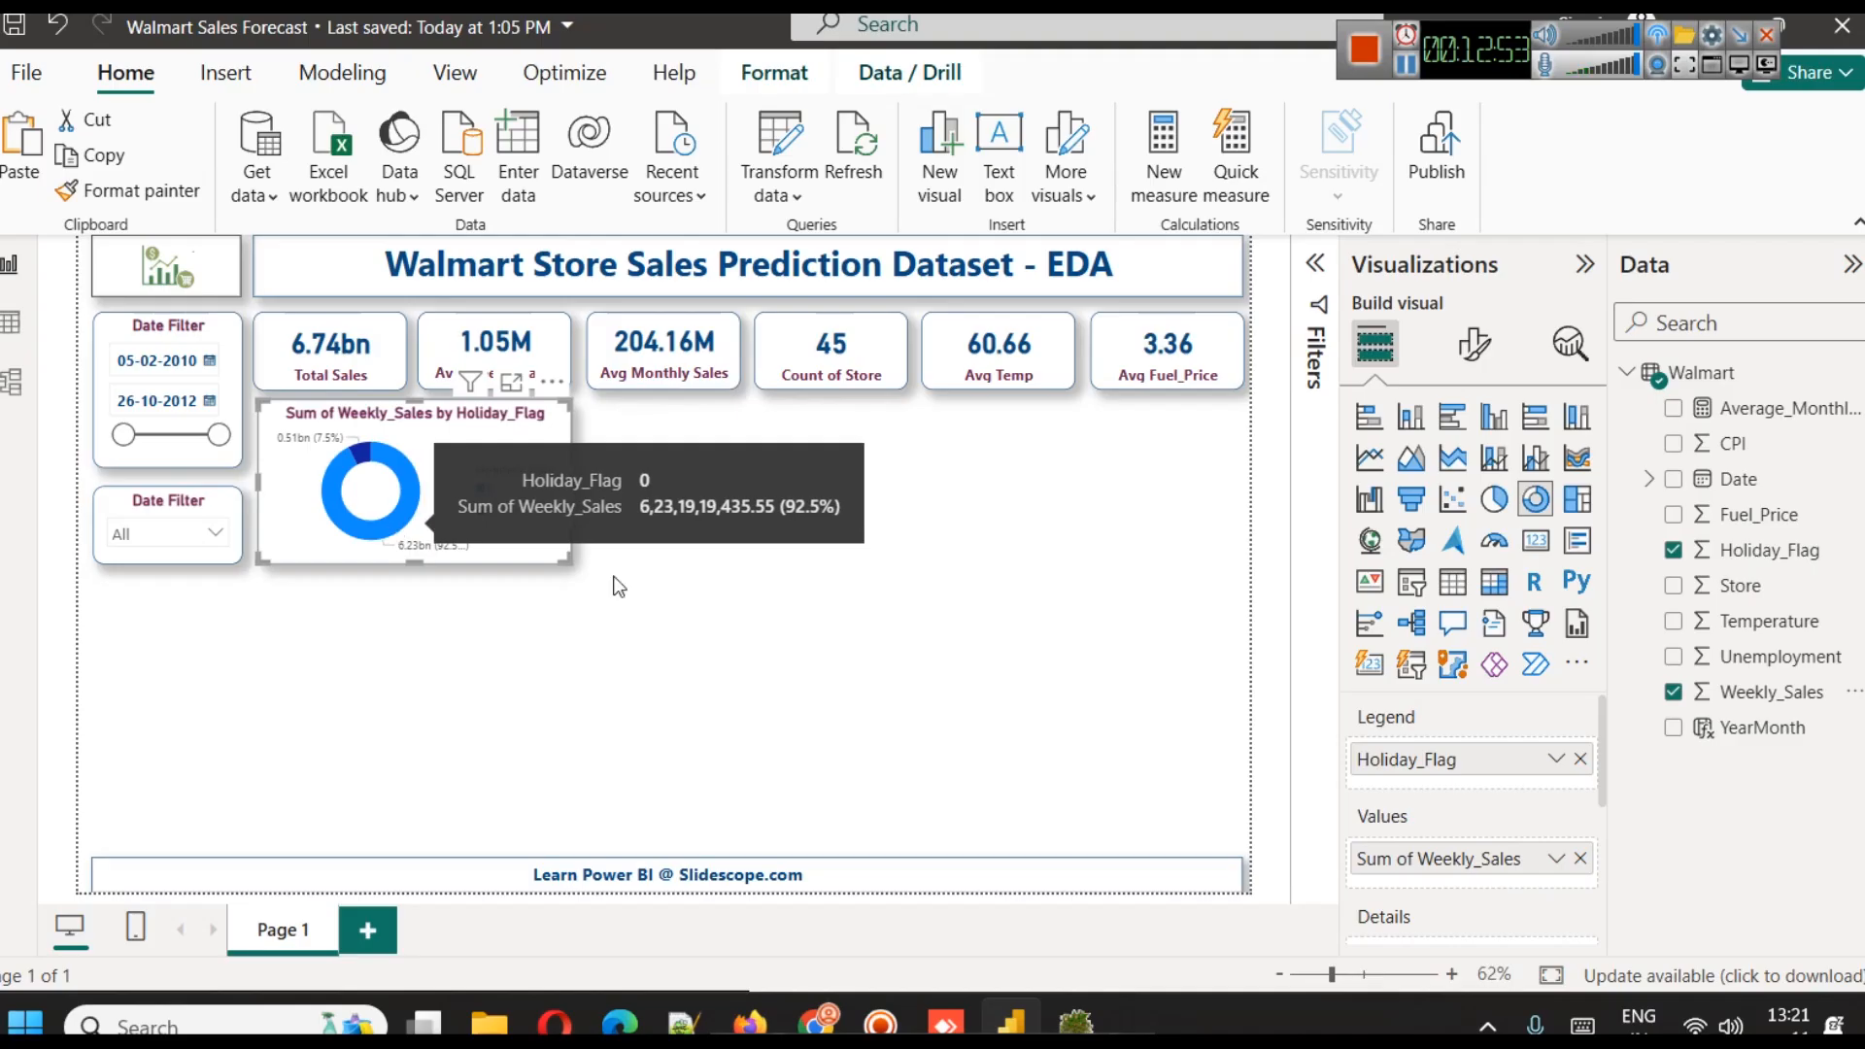
left_click(816, 640)
mouse_move(431, 488)
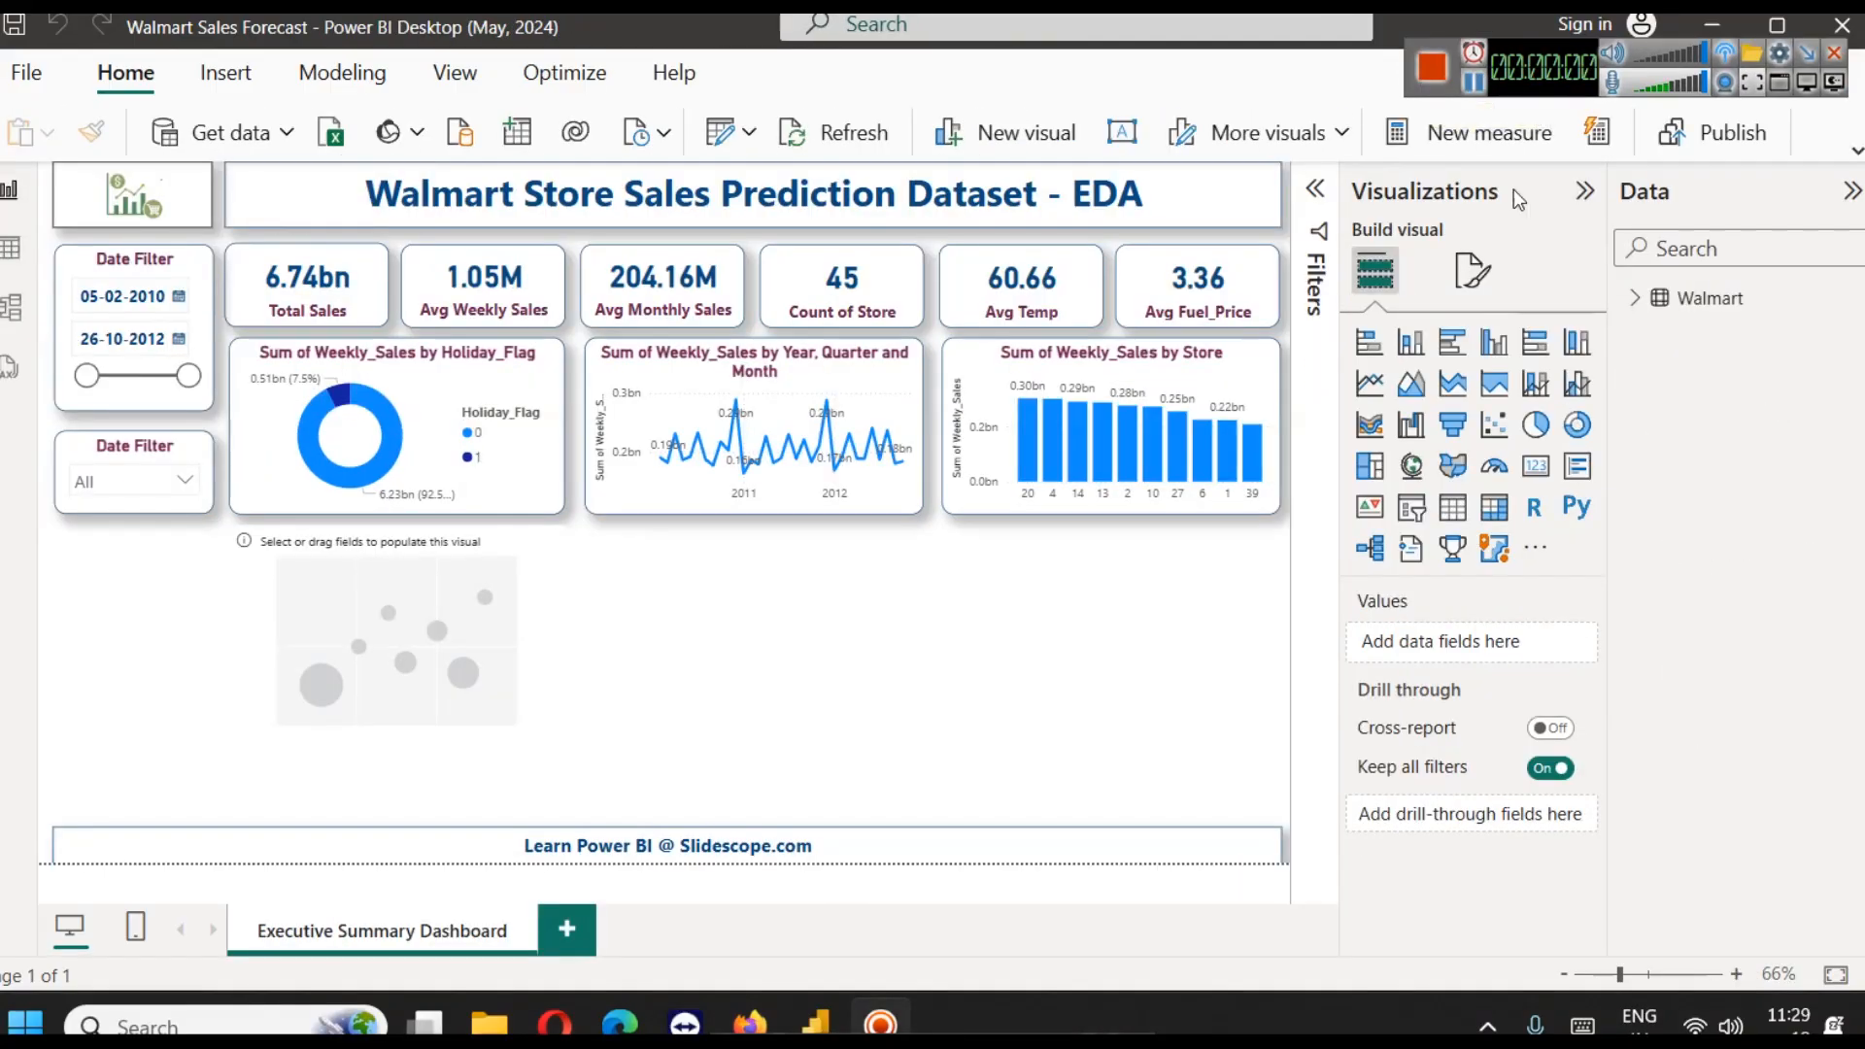
Assign Fuel_Price to the X axis and Weekly_Sales to the Y axis of the empty scatter chart
right_click(1646, 303)
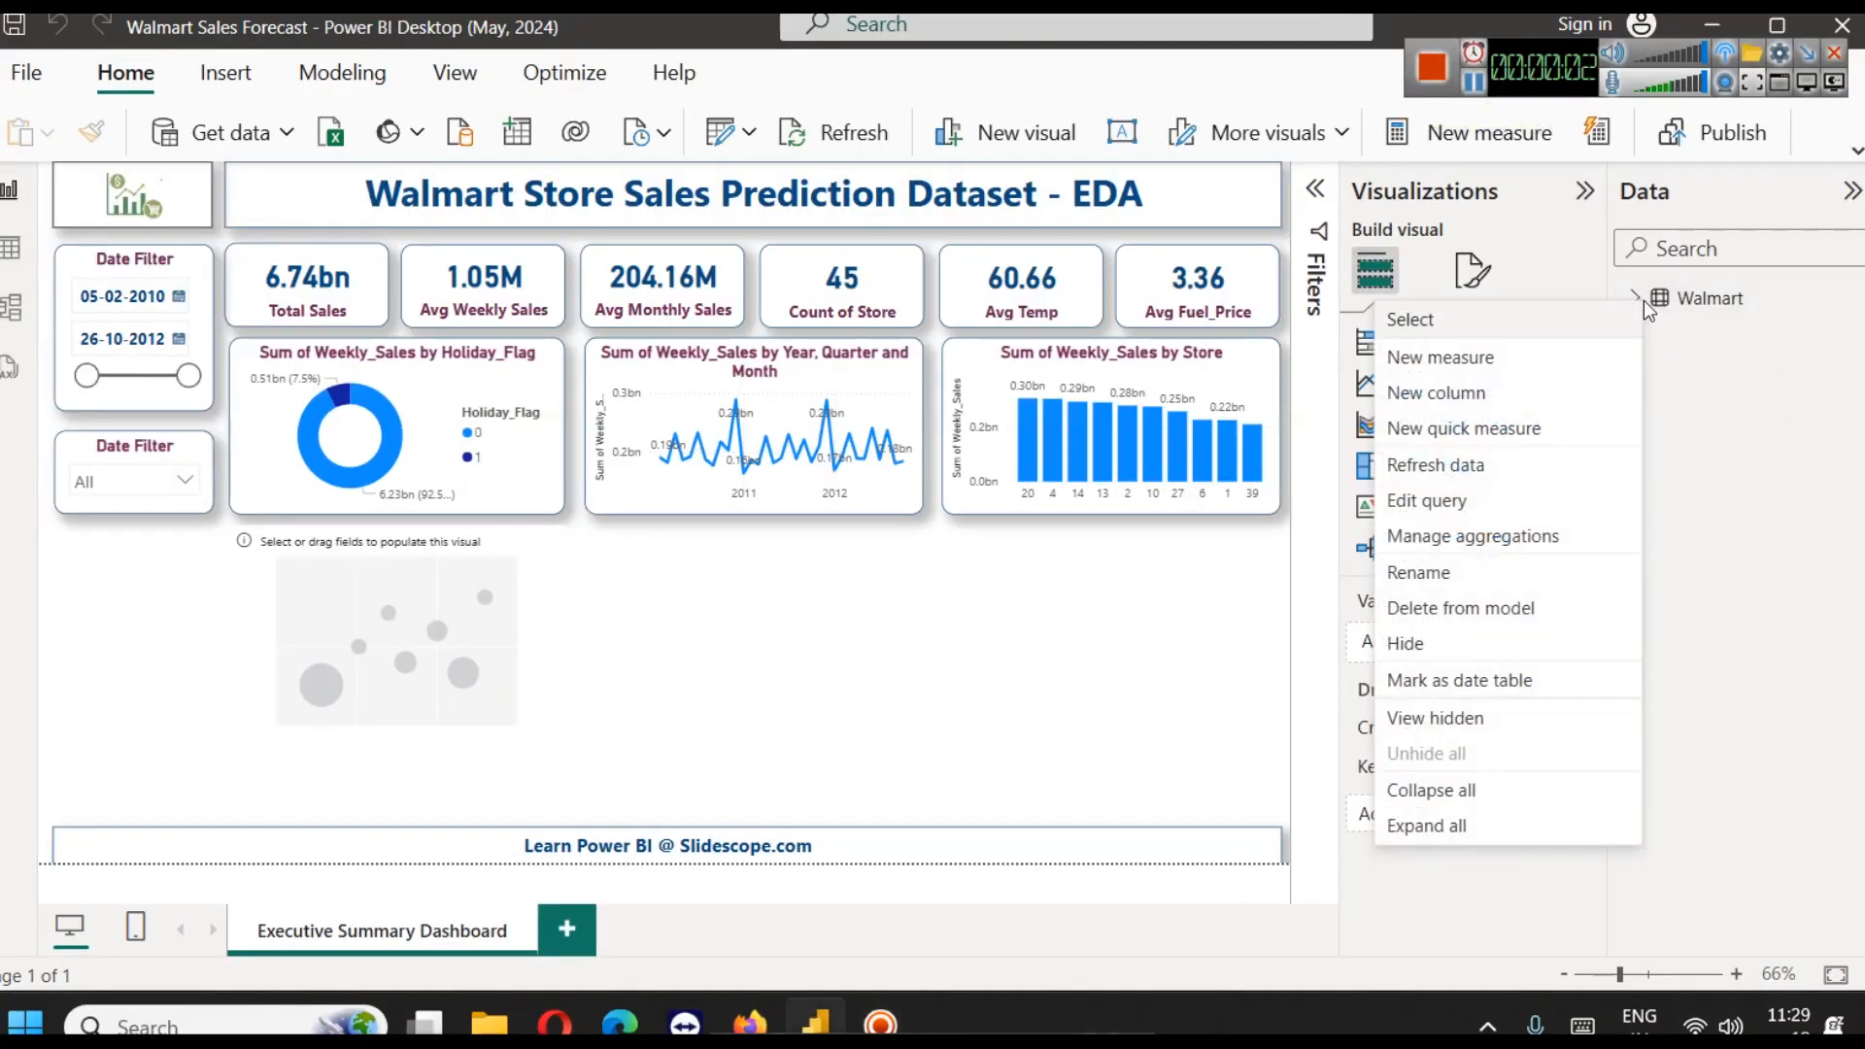
left_click(1647, 305)
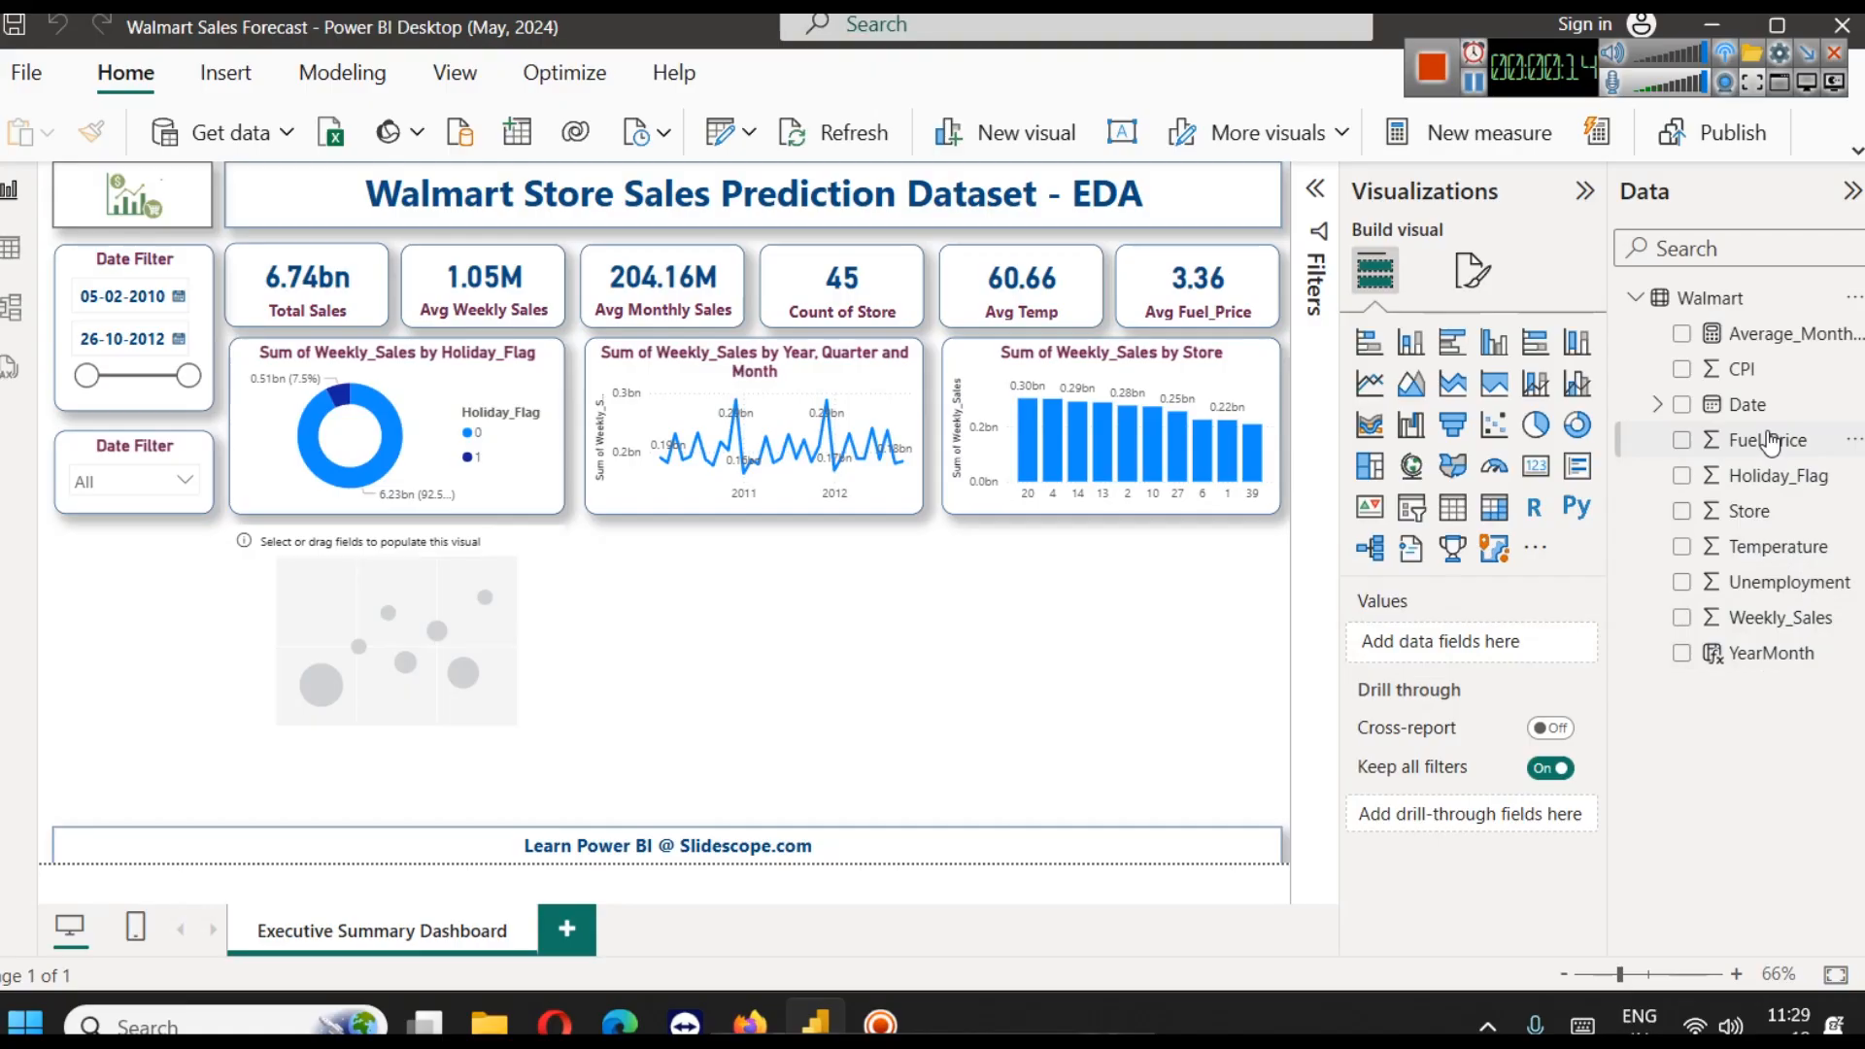
left_click(394, 699)
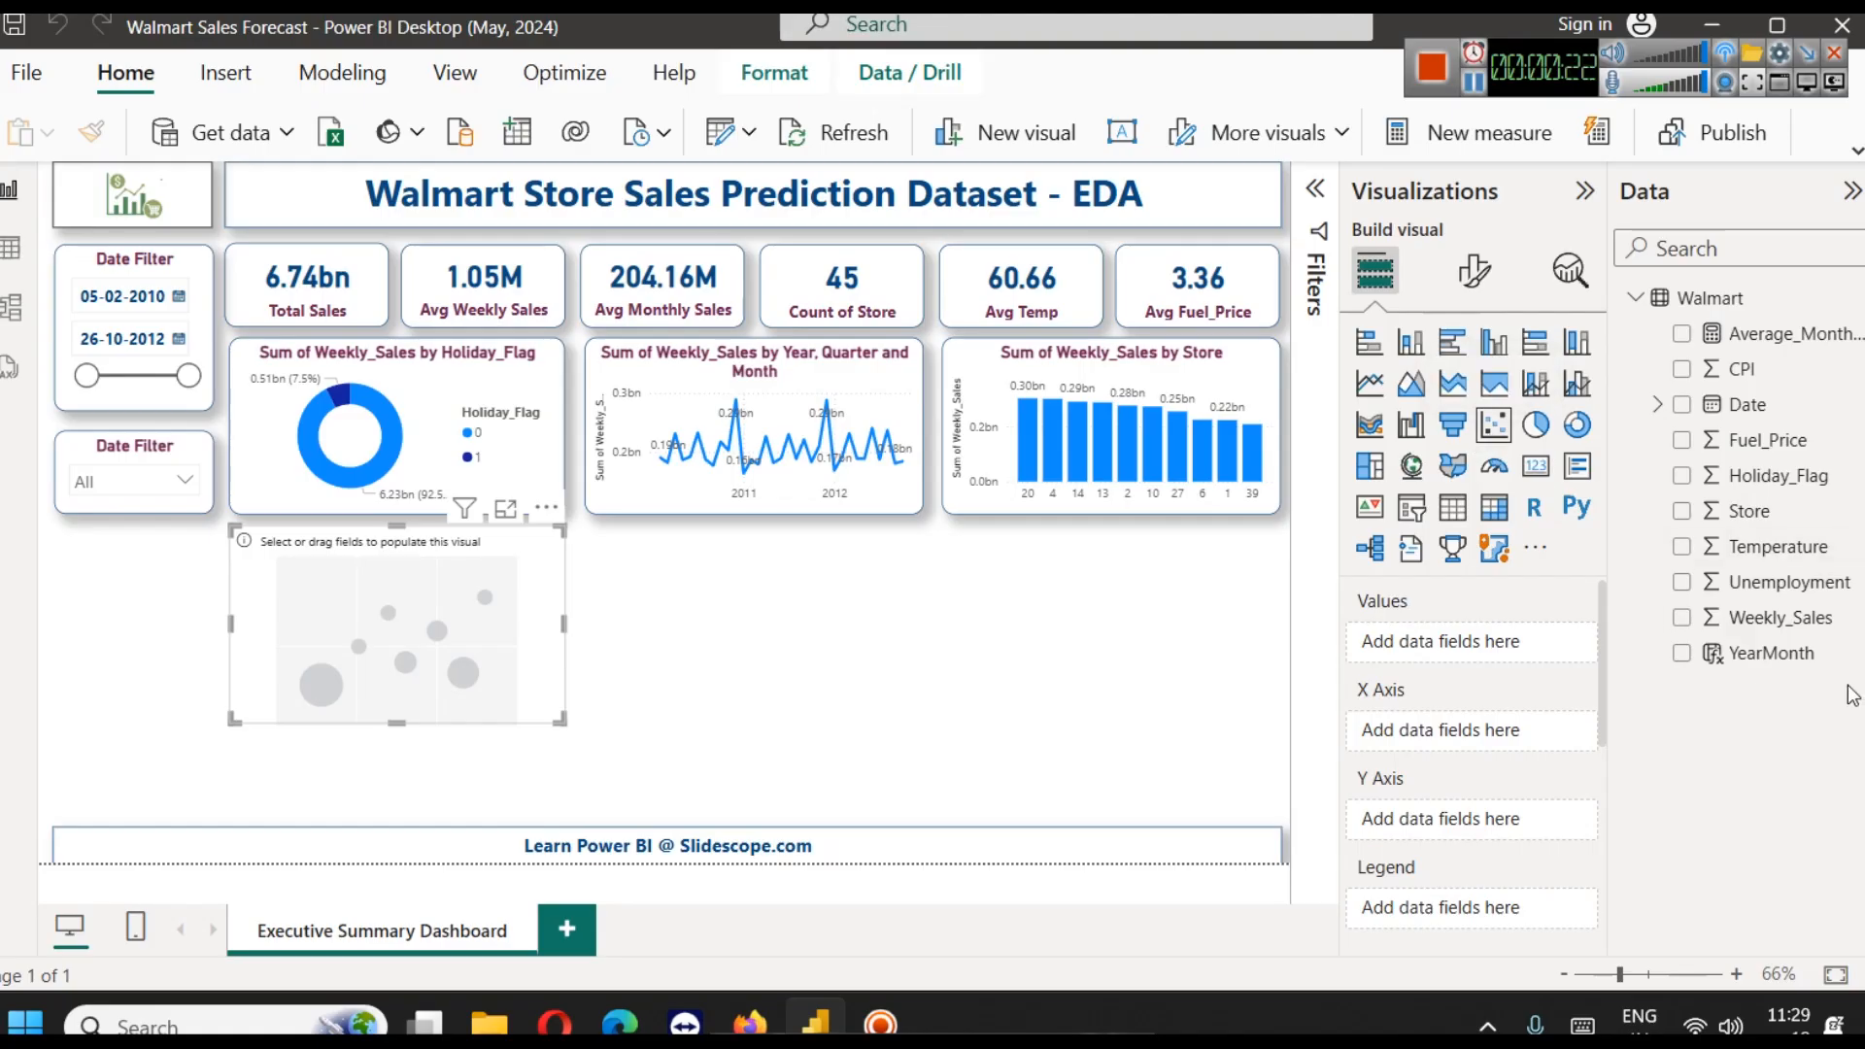
left_click_drag(1763, 445, 1466, 733)
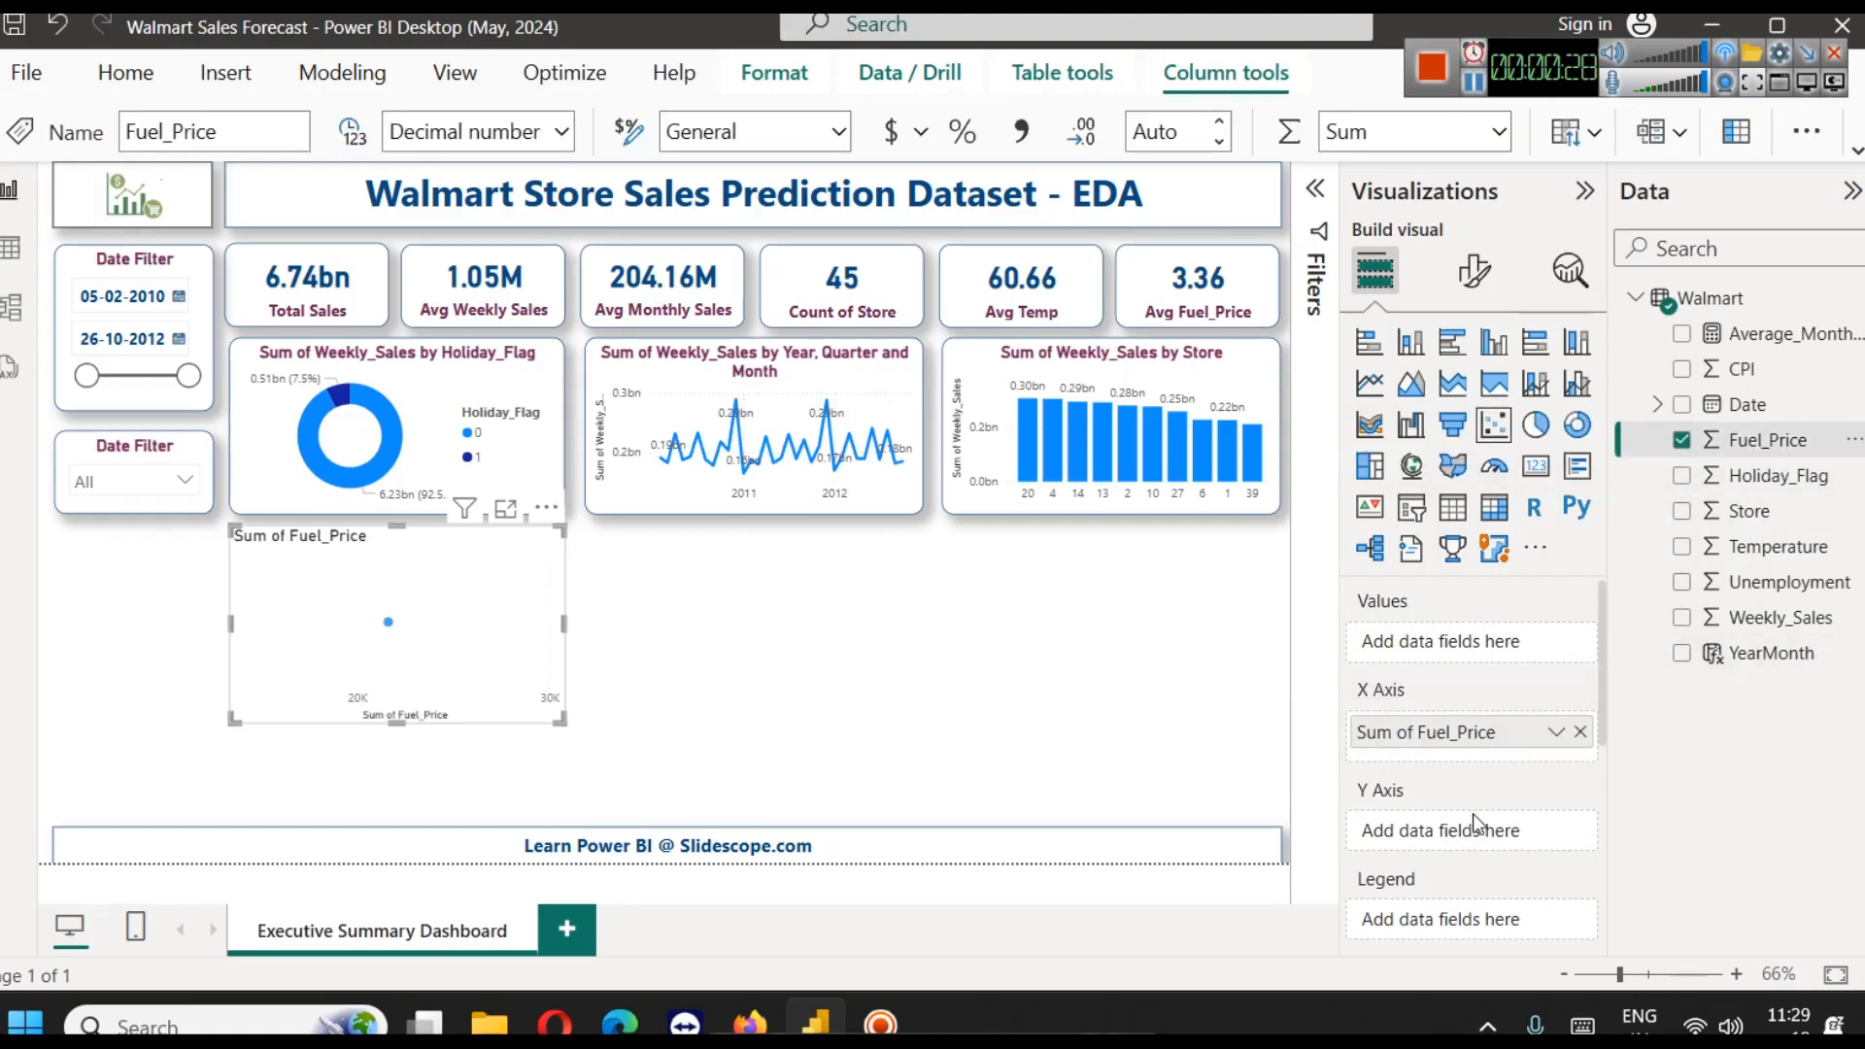
left_click_drag(1778, 622, 1462, 831)
Set both Fuel_Price and Weekly_Sales in the scatter chart to Don't summarize
left_click(1556, 733)
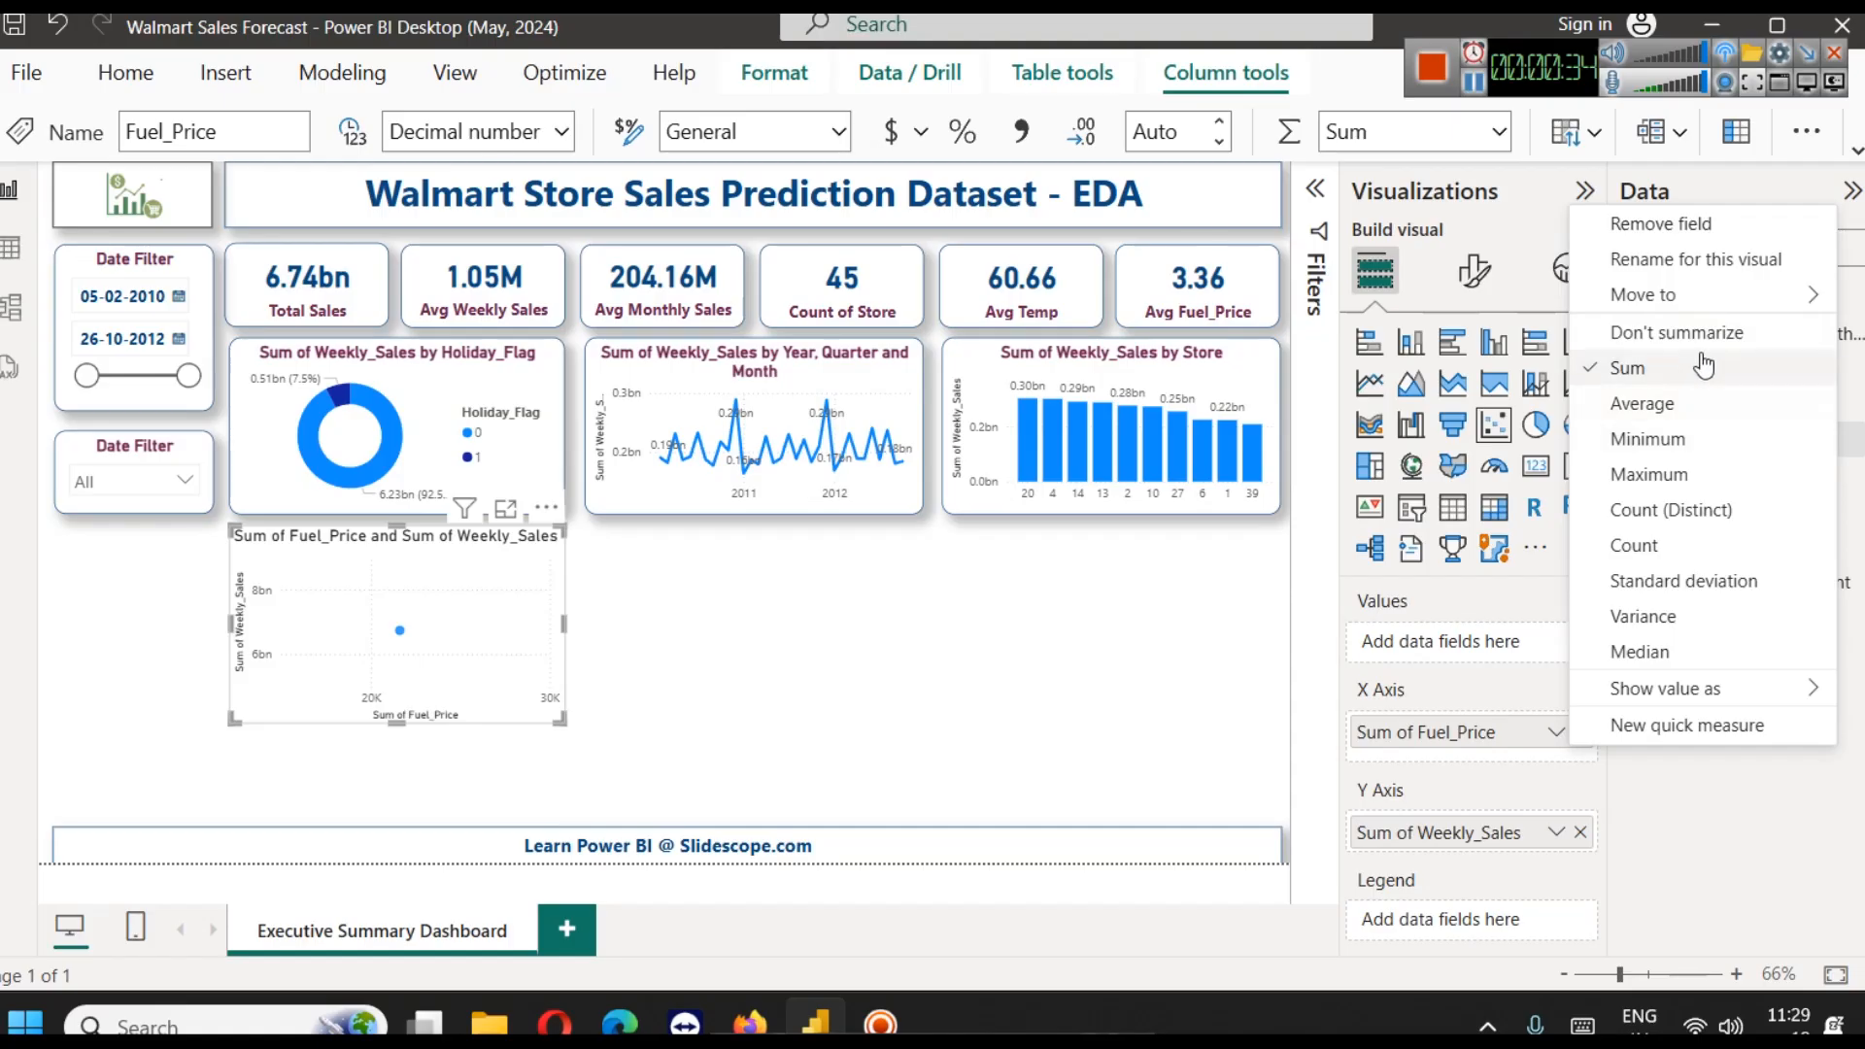
left_click(1671, 332)
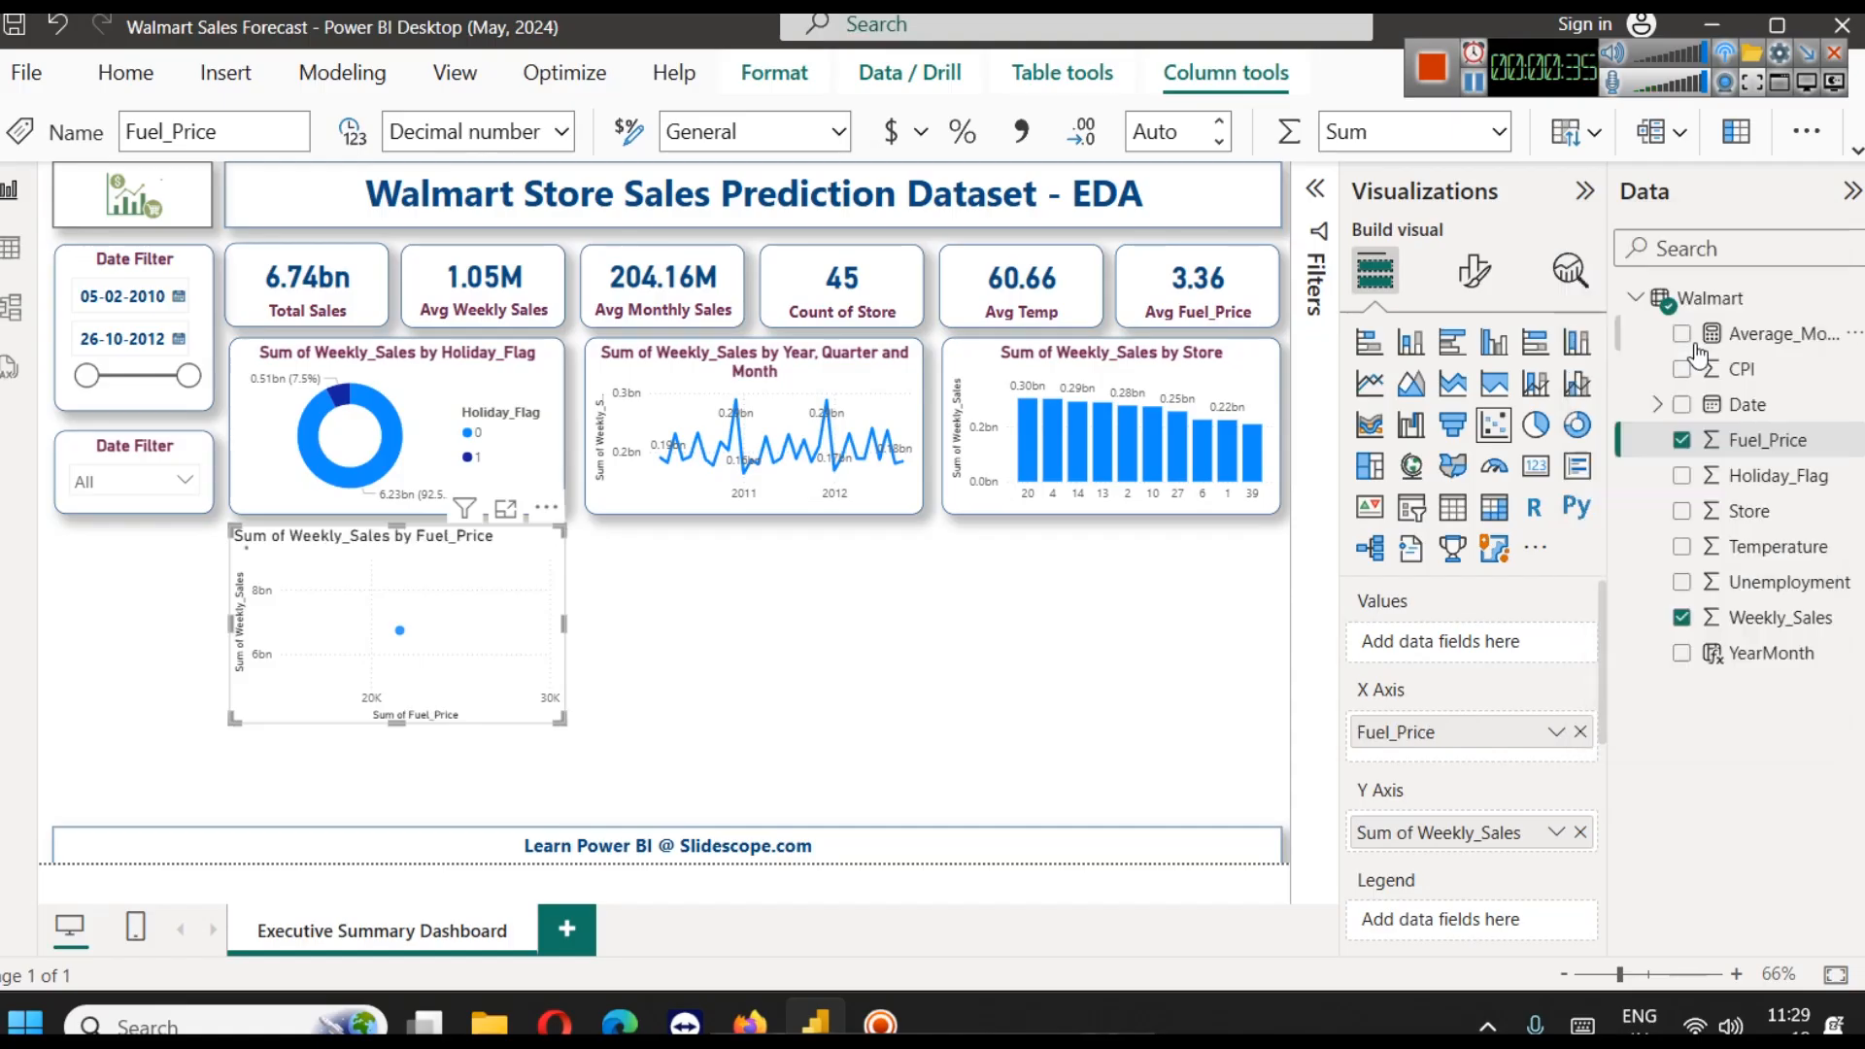
left_click(1557, 833)
left_click(1673, 432)
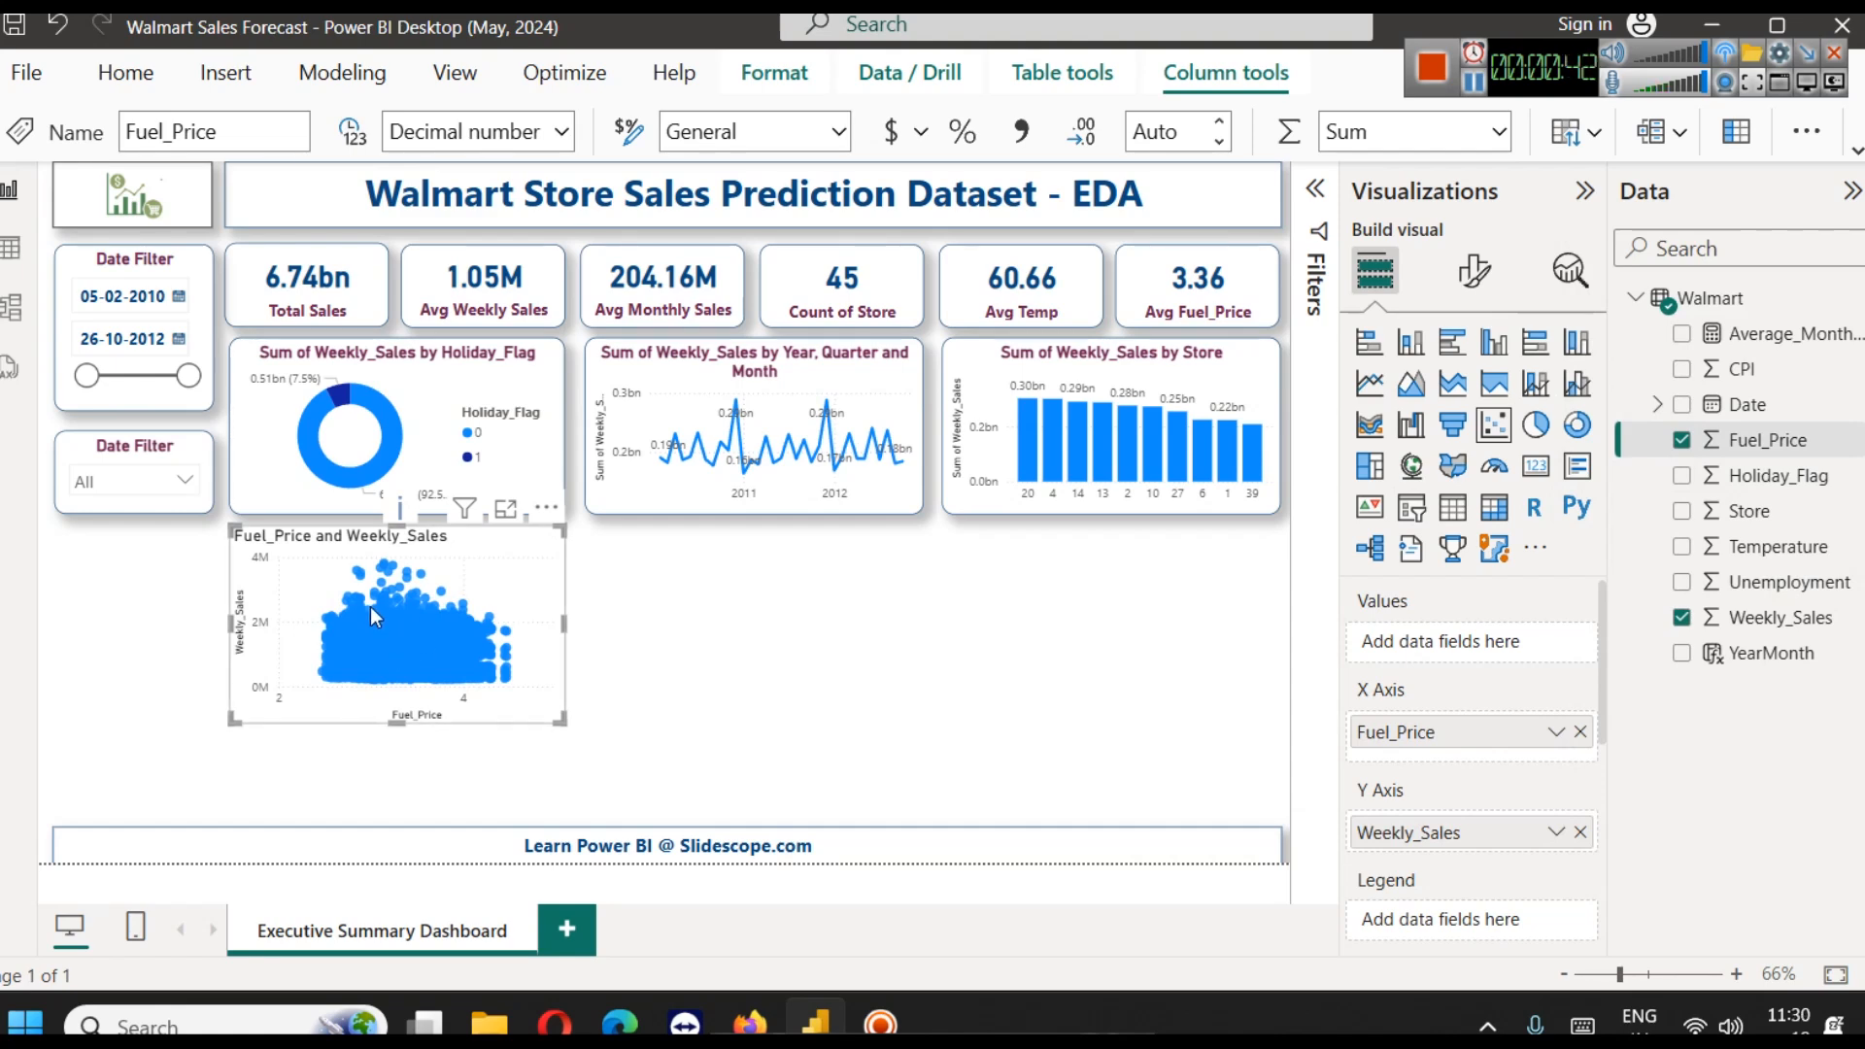
mouse_move(370, 606)
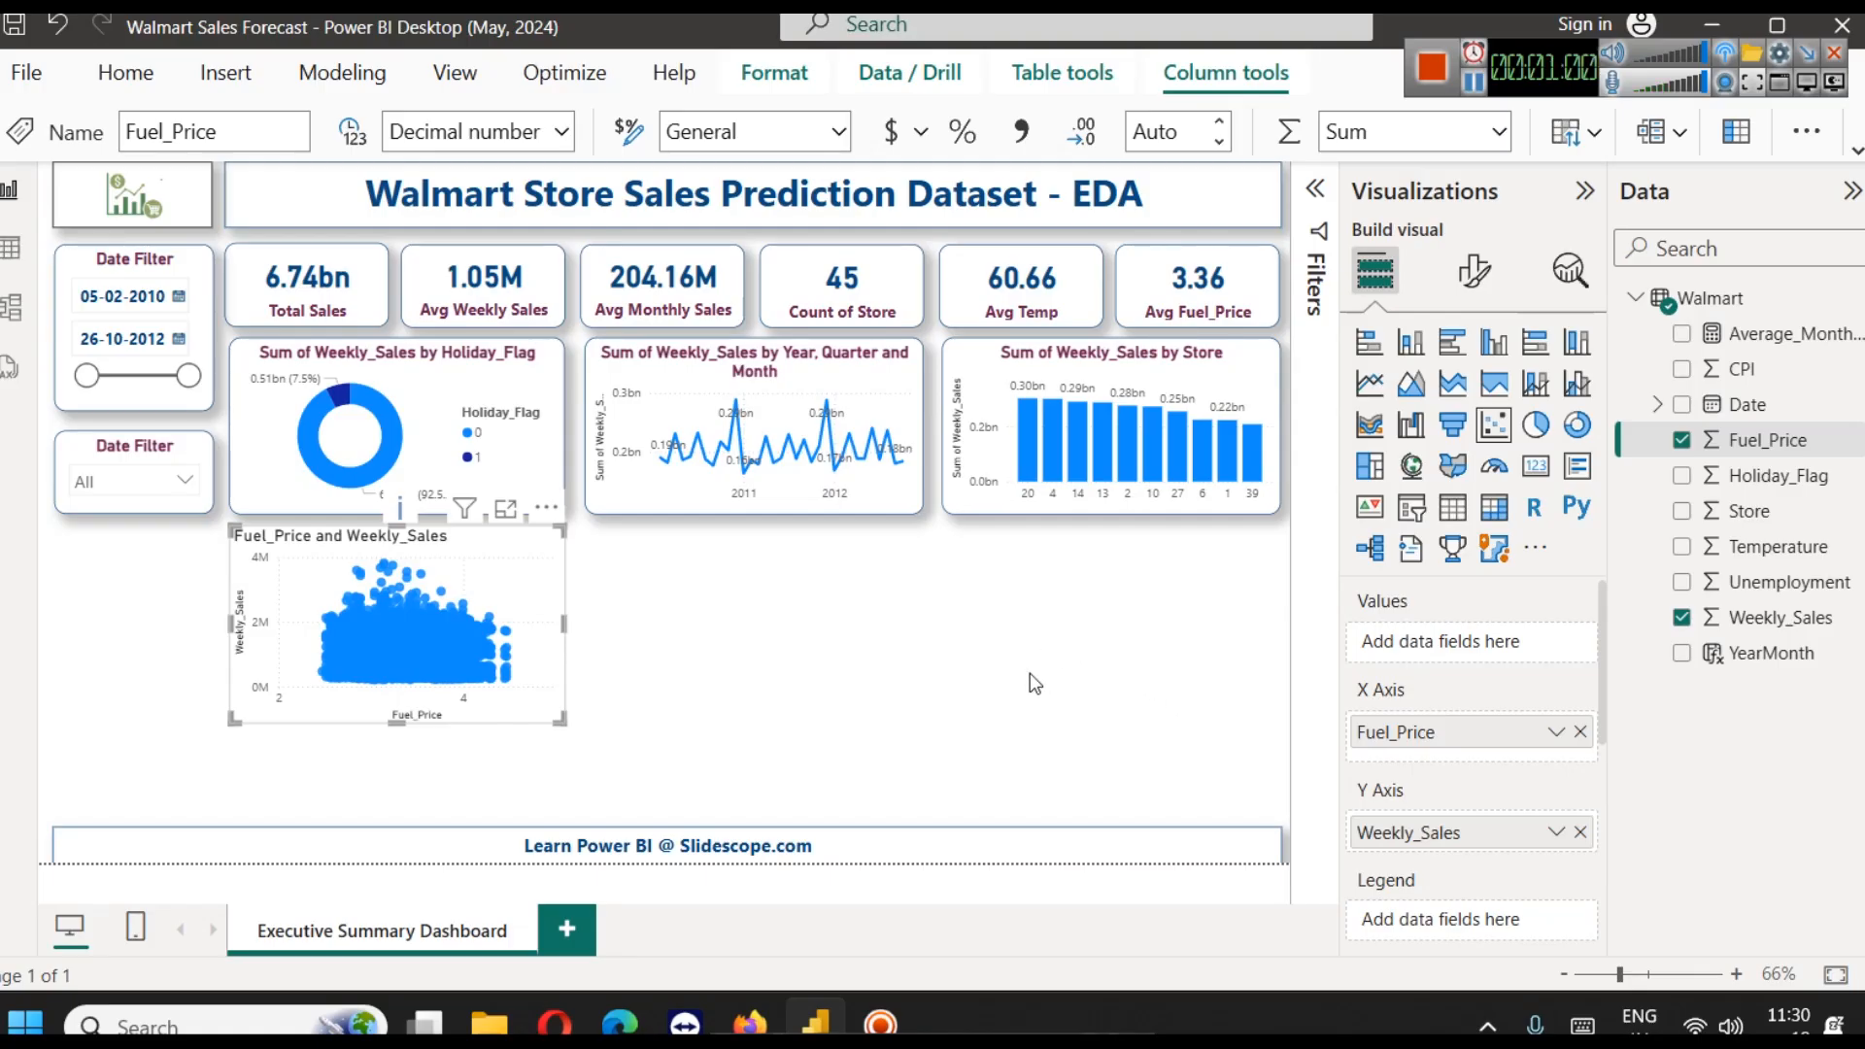
Copy the donut chart's formatting onto the Fuel_Price and Weekly_Sales scatter chart with the Format painter
left_click(406, 371)
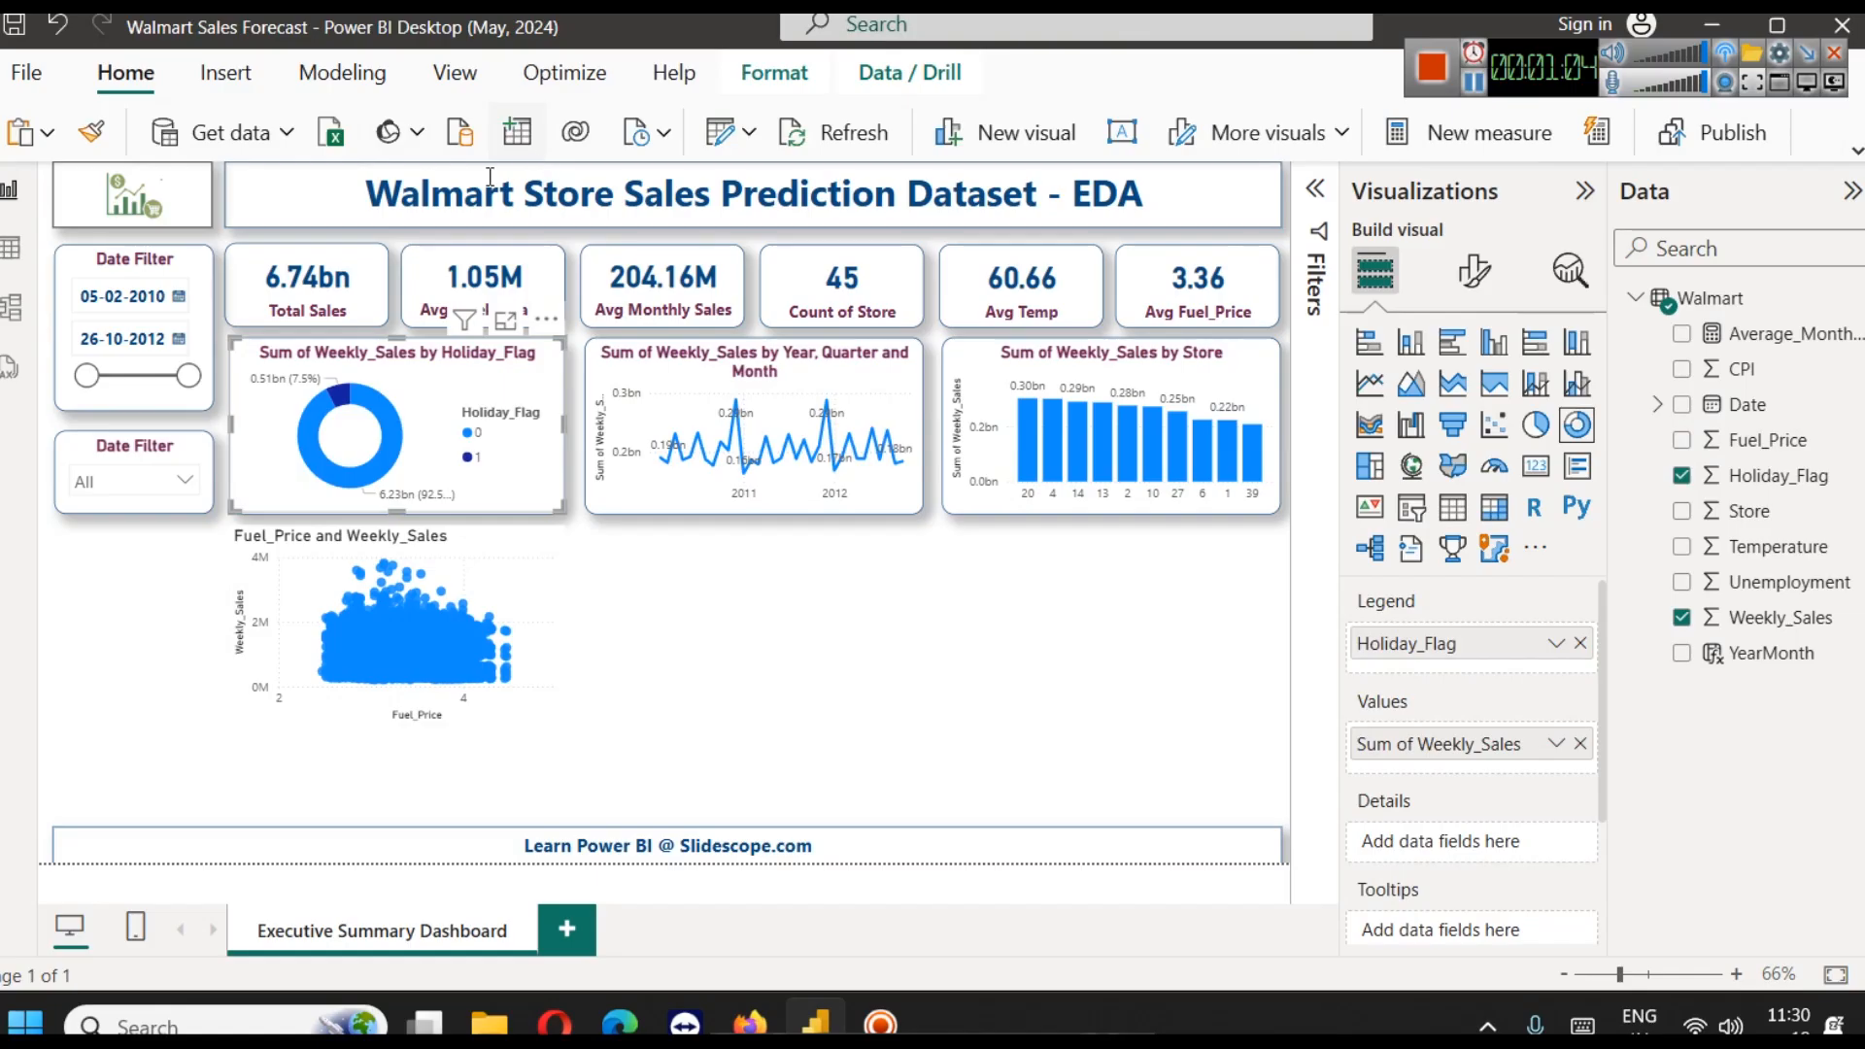
left_click(94, 133)
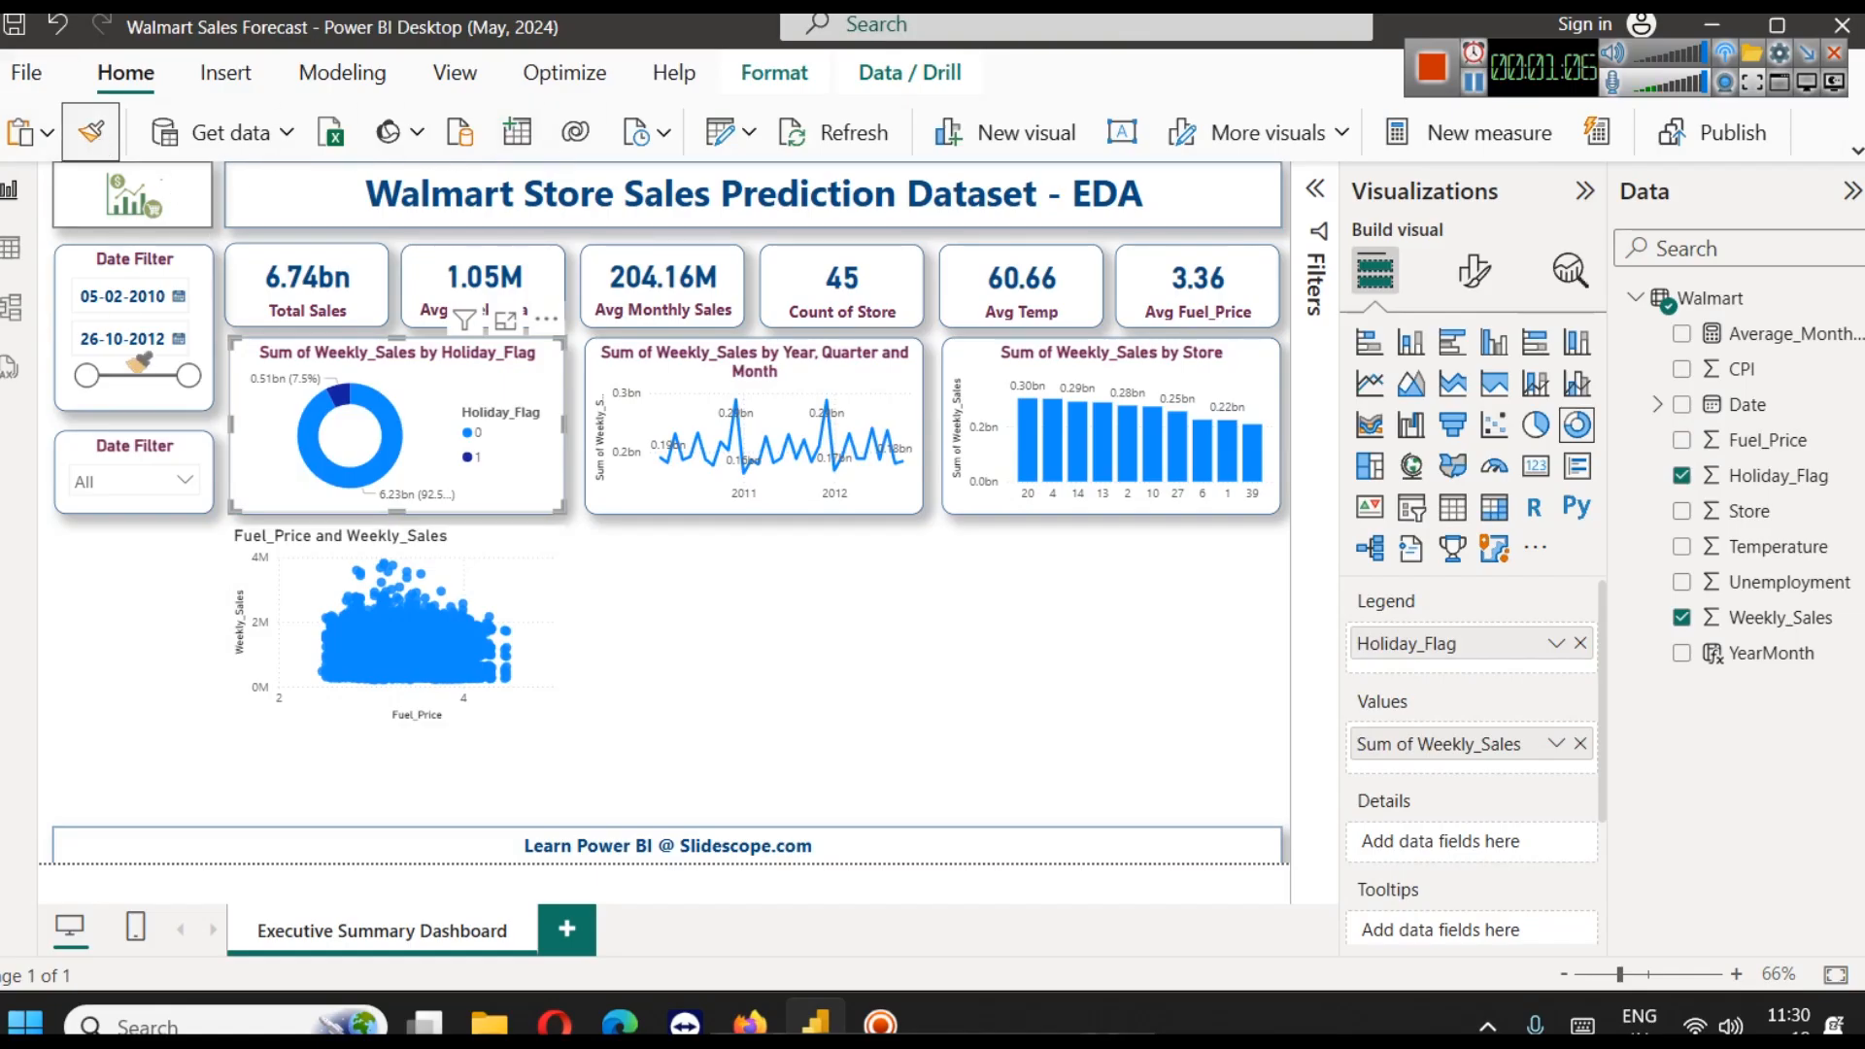
left_click(501, 595)
left_click(660, 597)
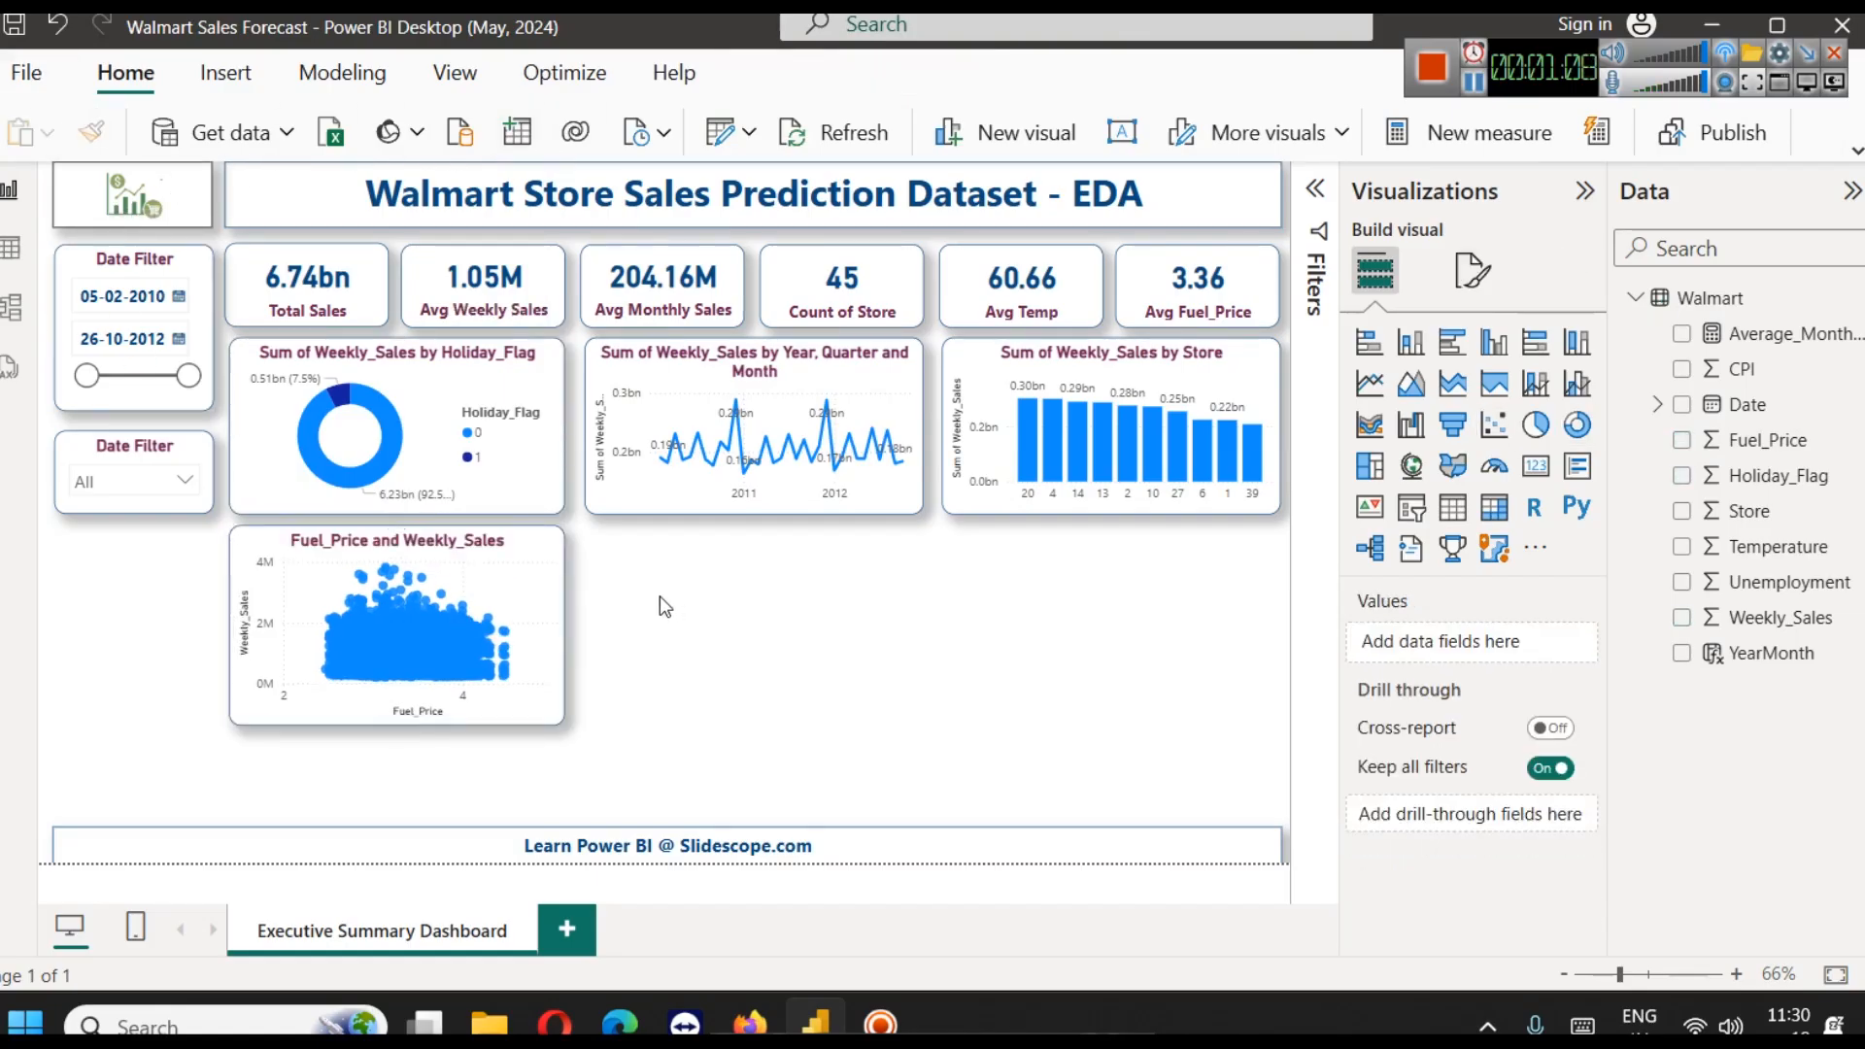
left_click(523, 604)
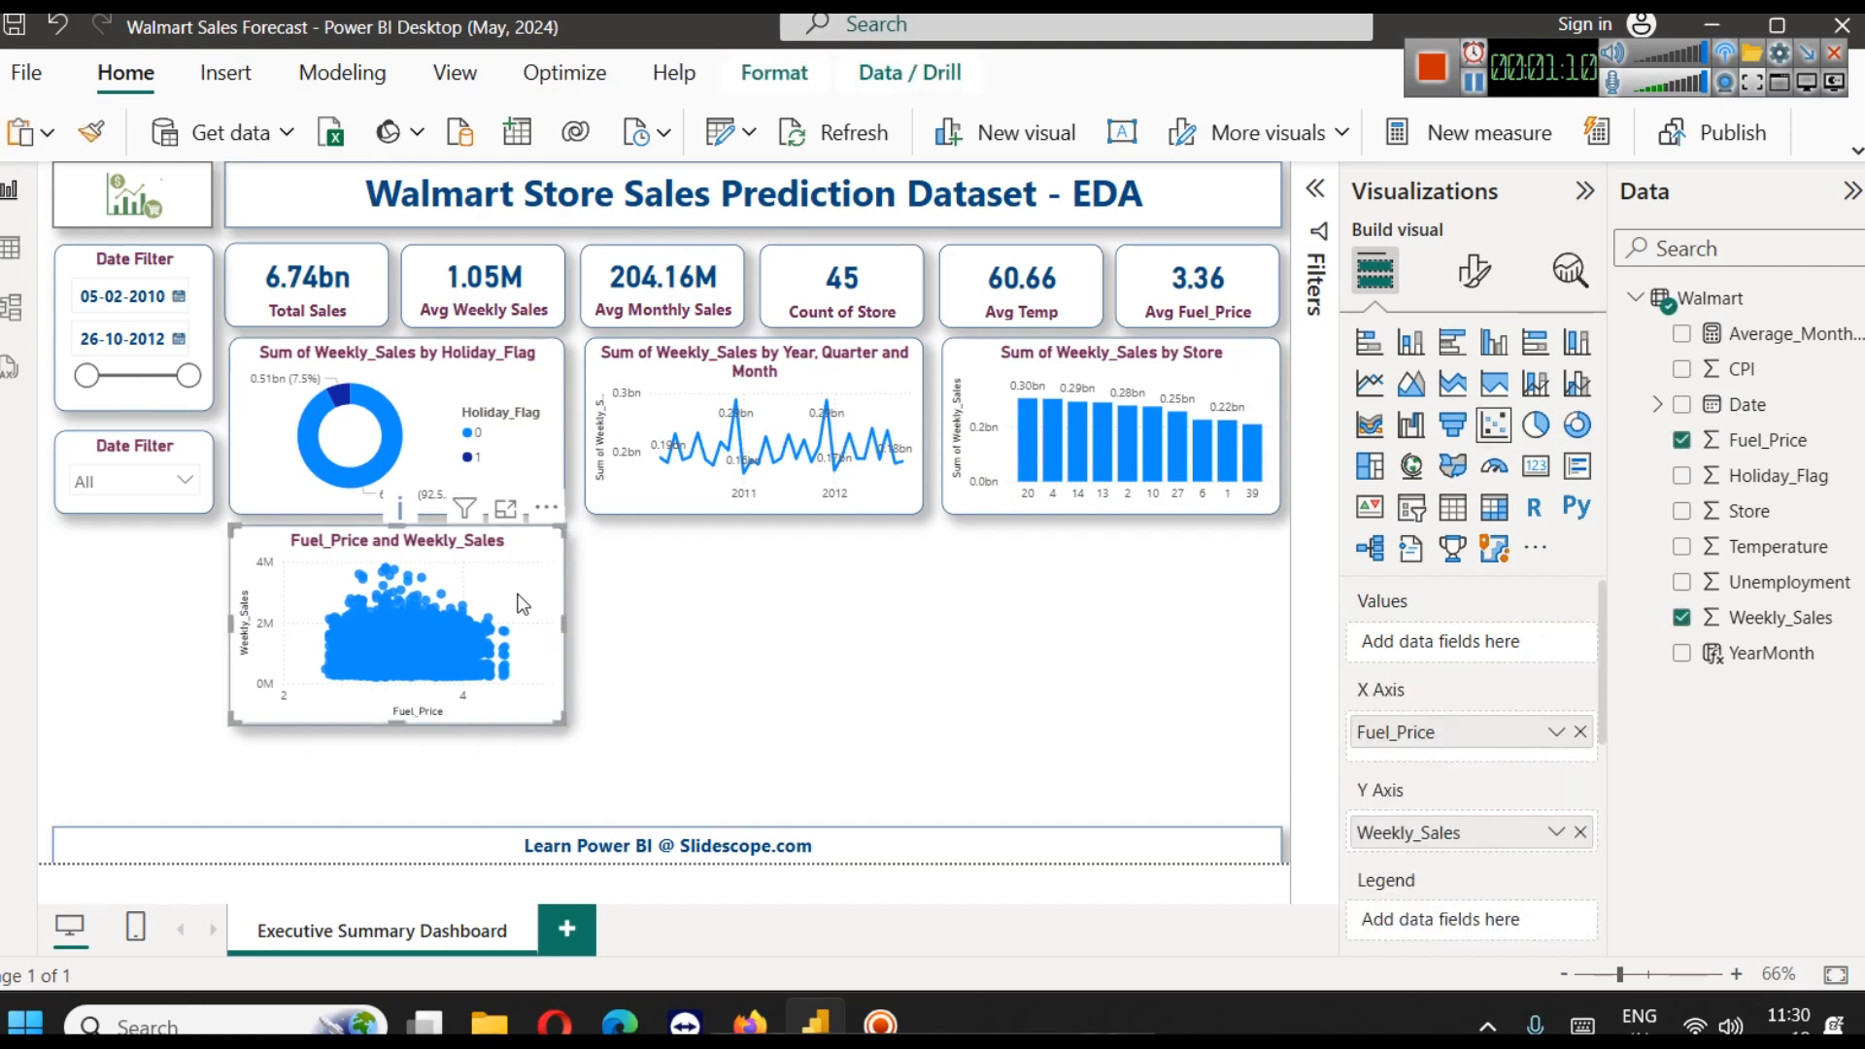
Duplicate the Fuel_Price and Weekly_Sales scatter chart and place the copy beside the original, below the line chart
left_click(633, 563)
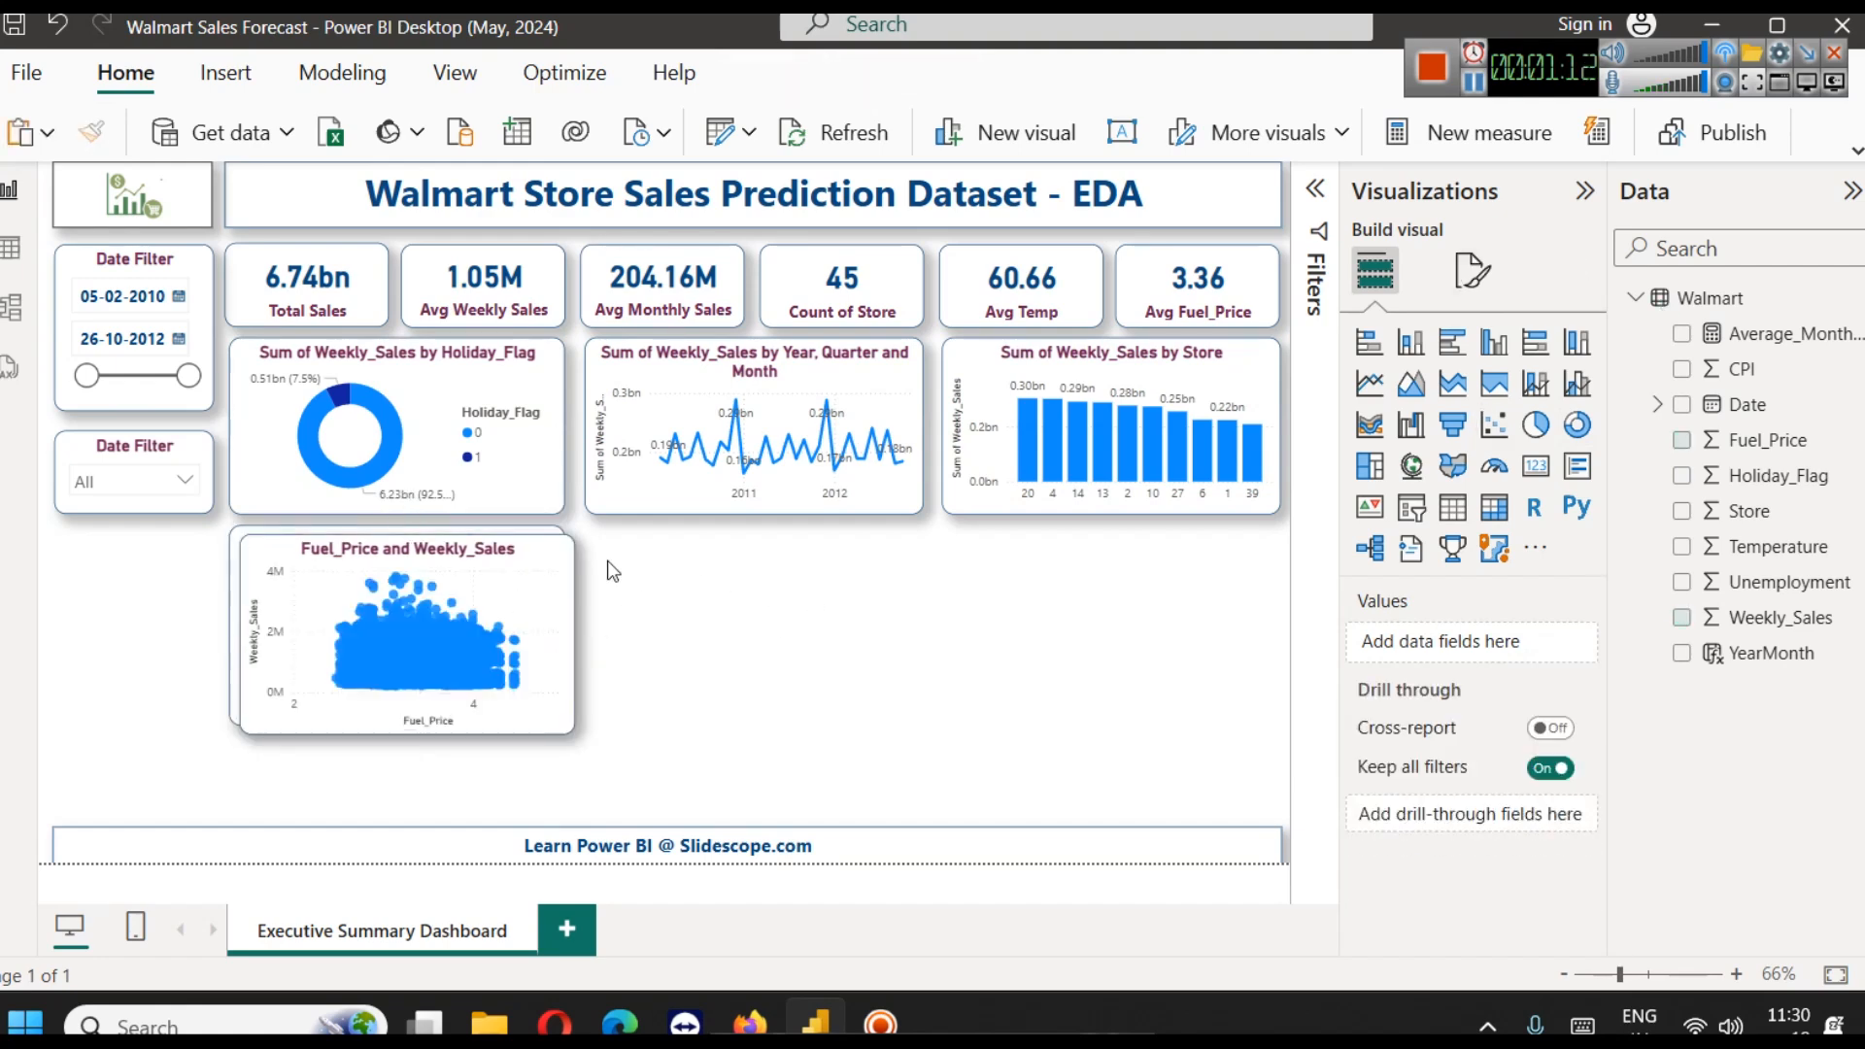
left_click_drag(502, 550, 789, 560)
left_click(1001, 615)
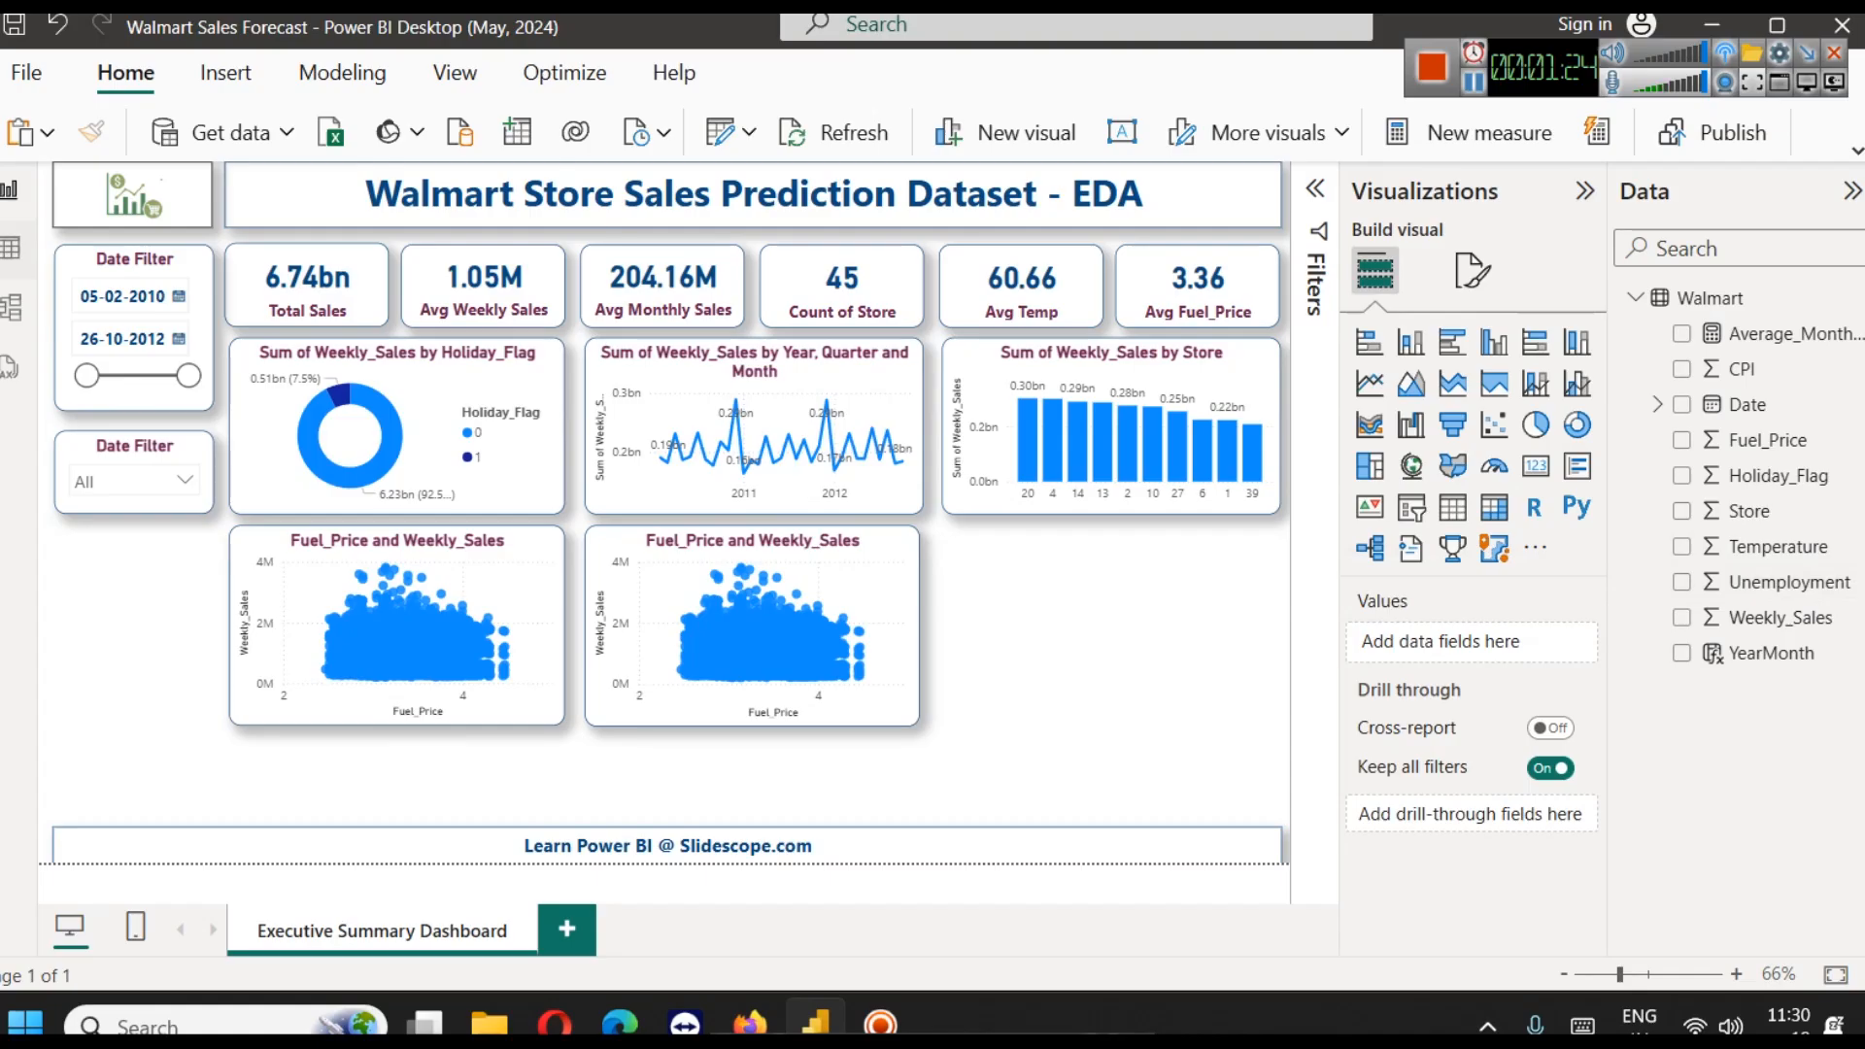
Review the distinct values of the Unemployment column in the Walmart data table and return to the report
left_click(10, 247)
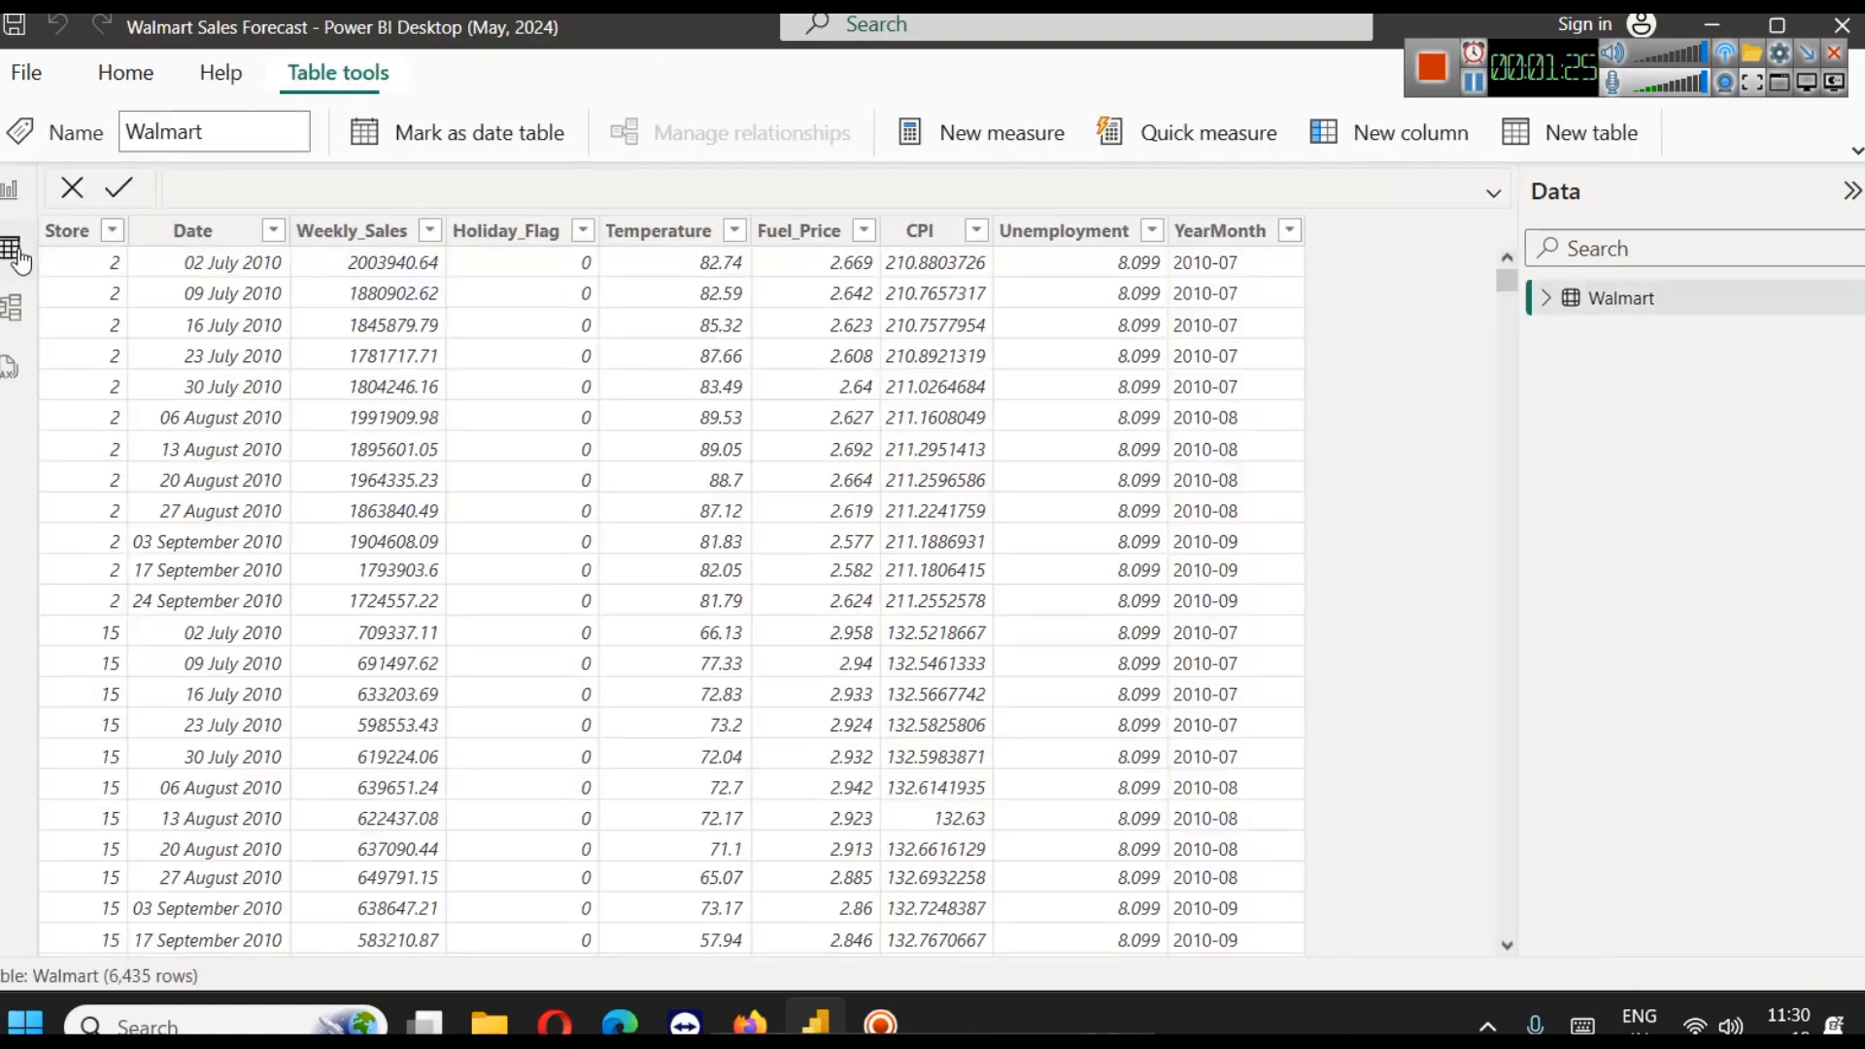
left_click(1152, 233)
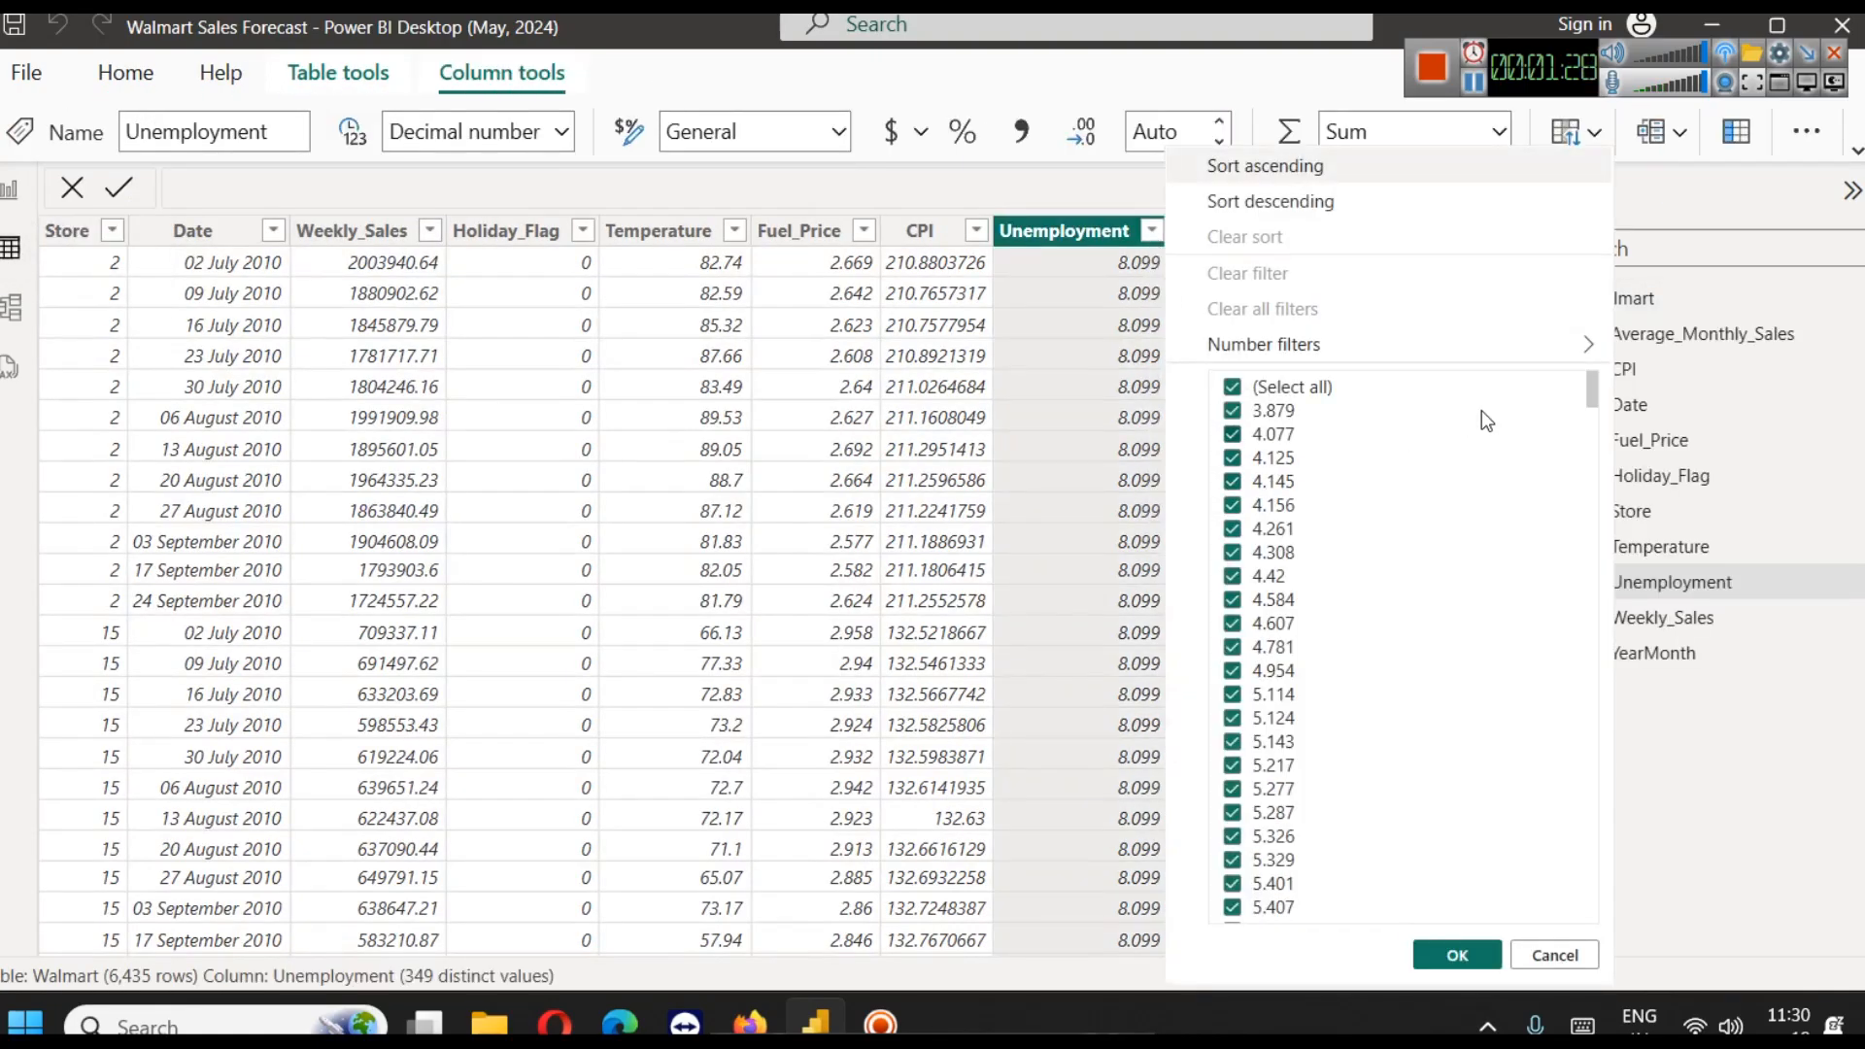
left_click_drag(1590, 393, 1563, 544)
left_click_drag(1575, 639, 1618, 393)
left_click(1564, 953)
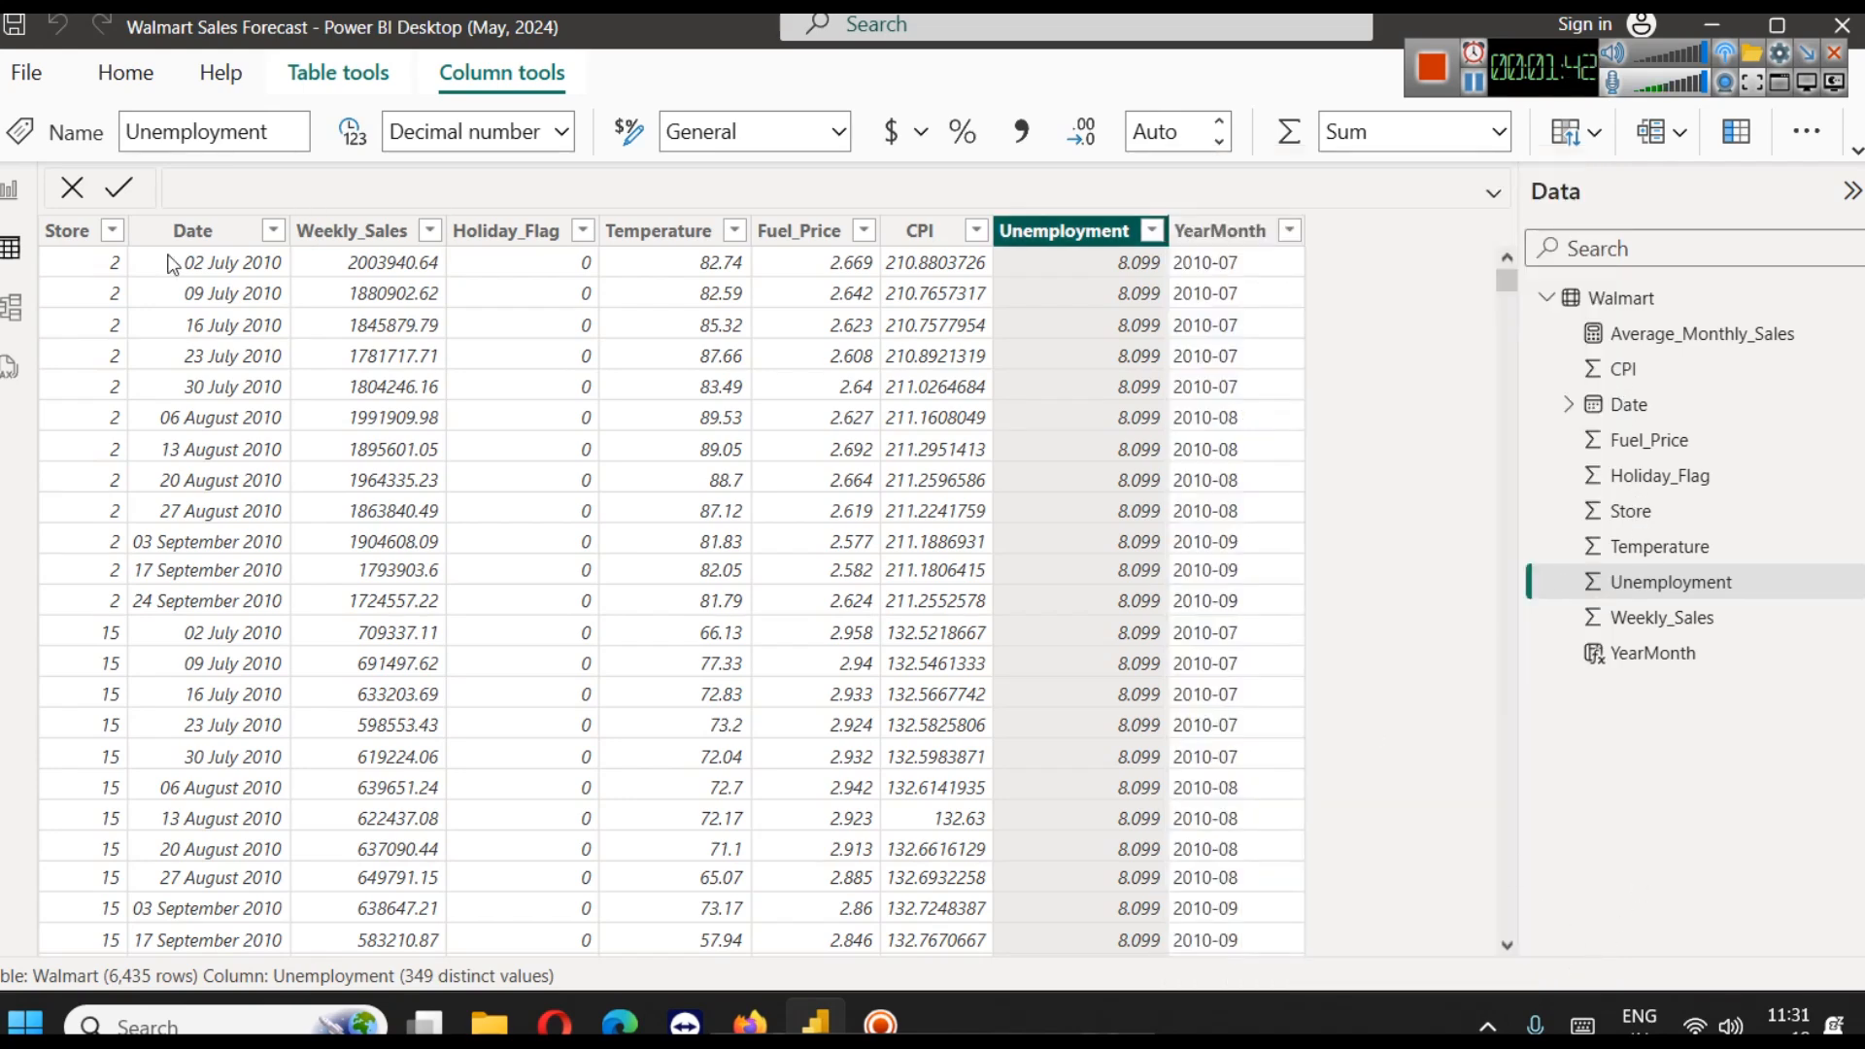
left_click(8, 194)
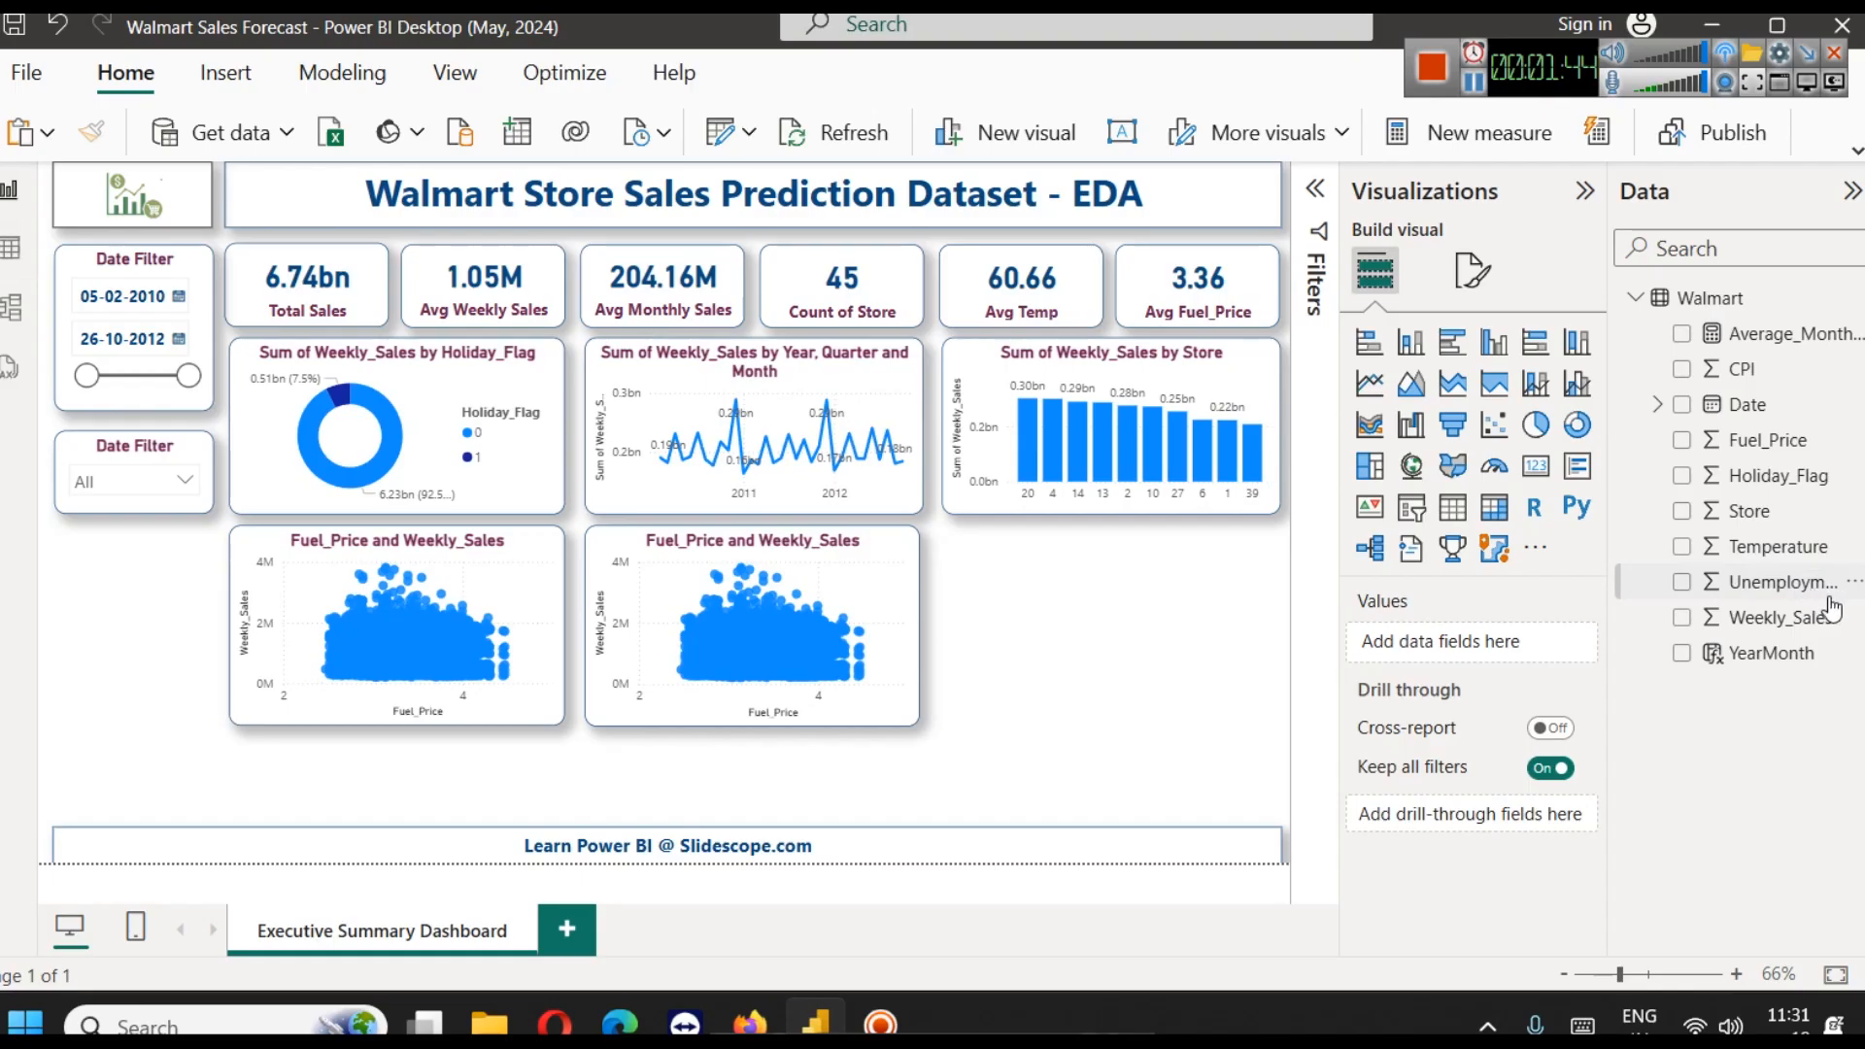
Start a new bin group for the Unemployment field and set its bin size to 1
left_click(1856, 583)
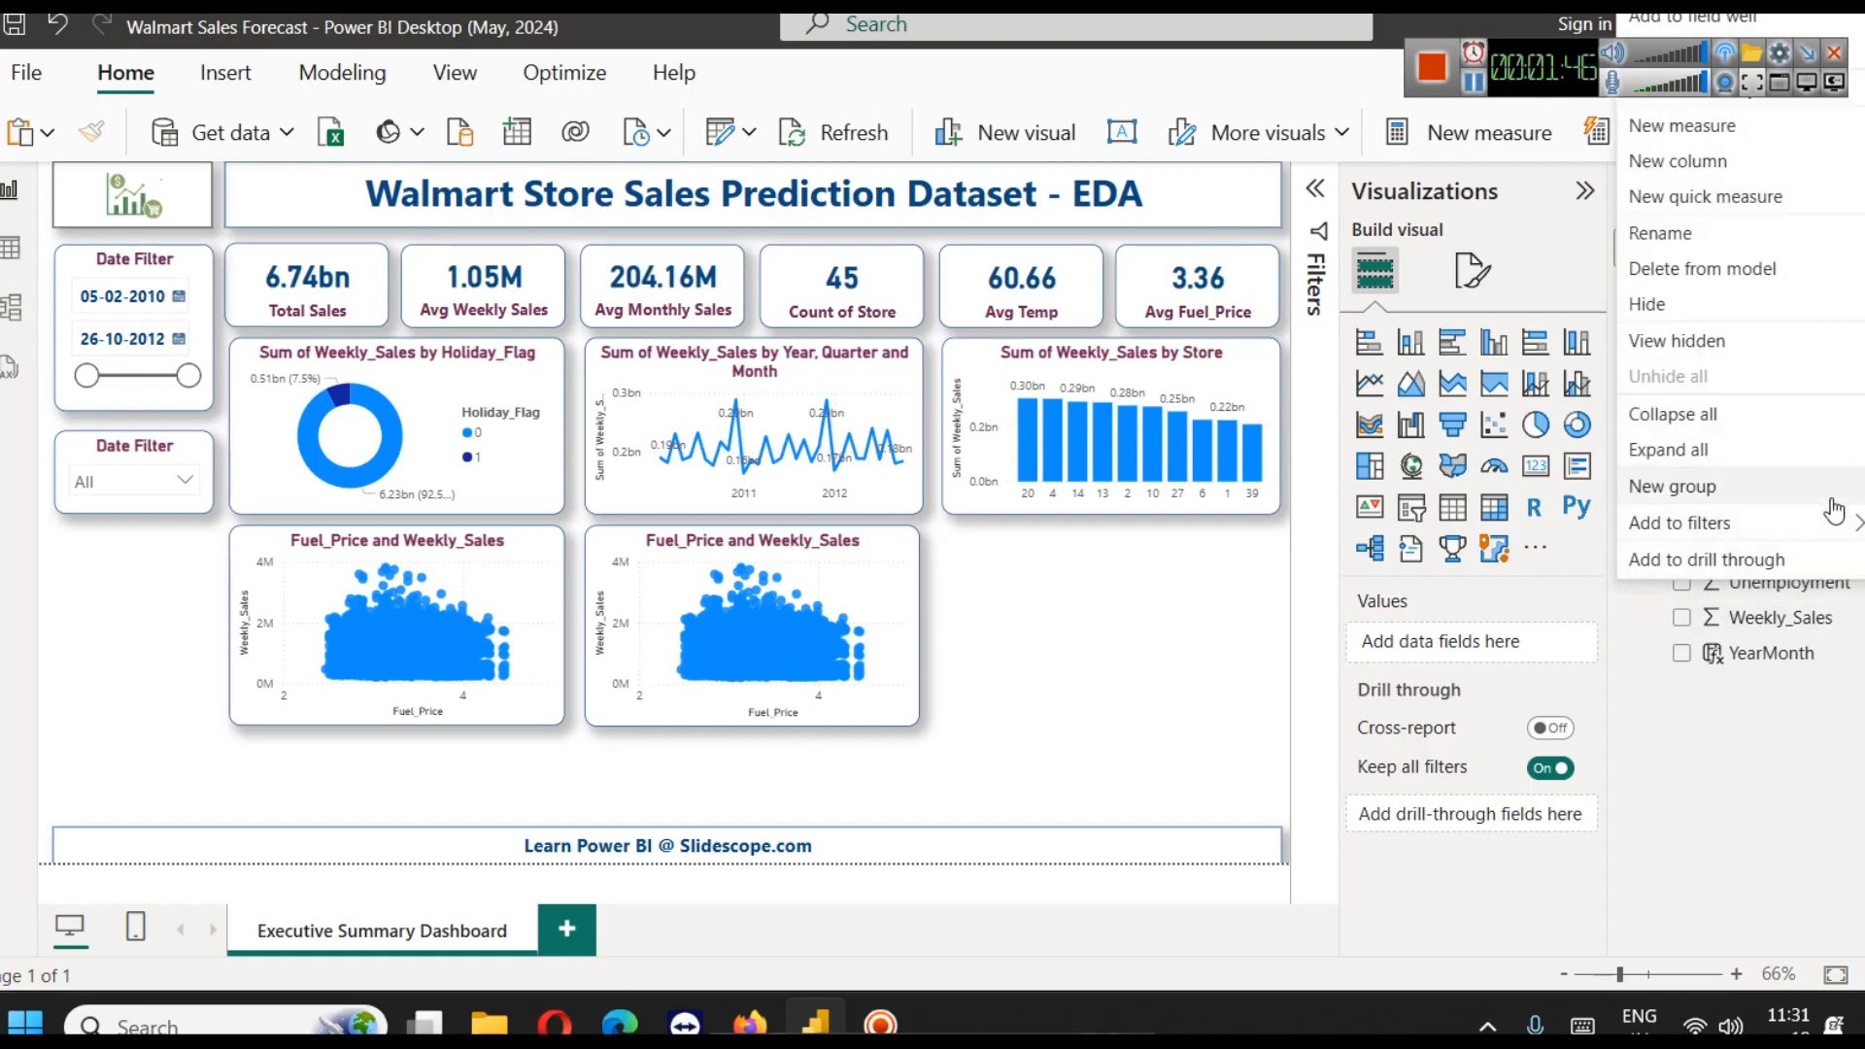
left_click(1749, 500)
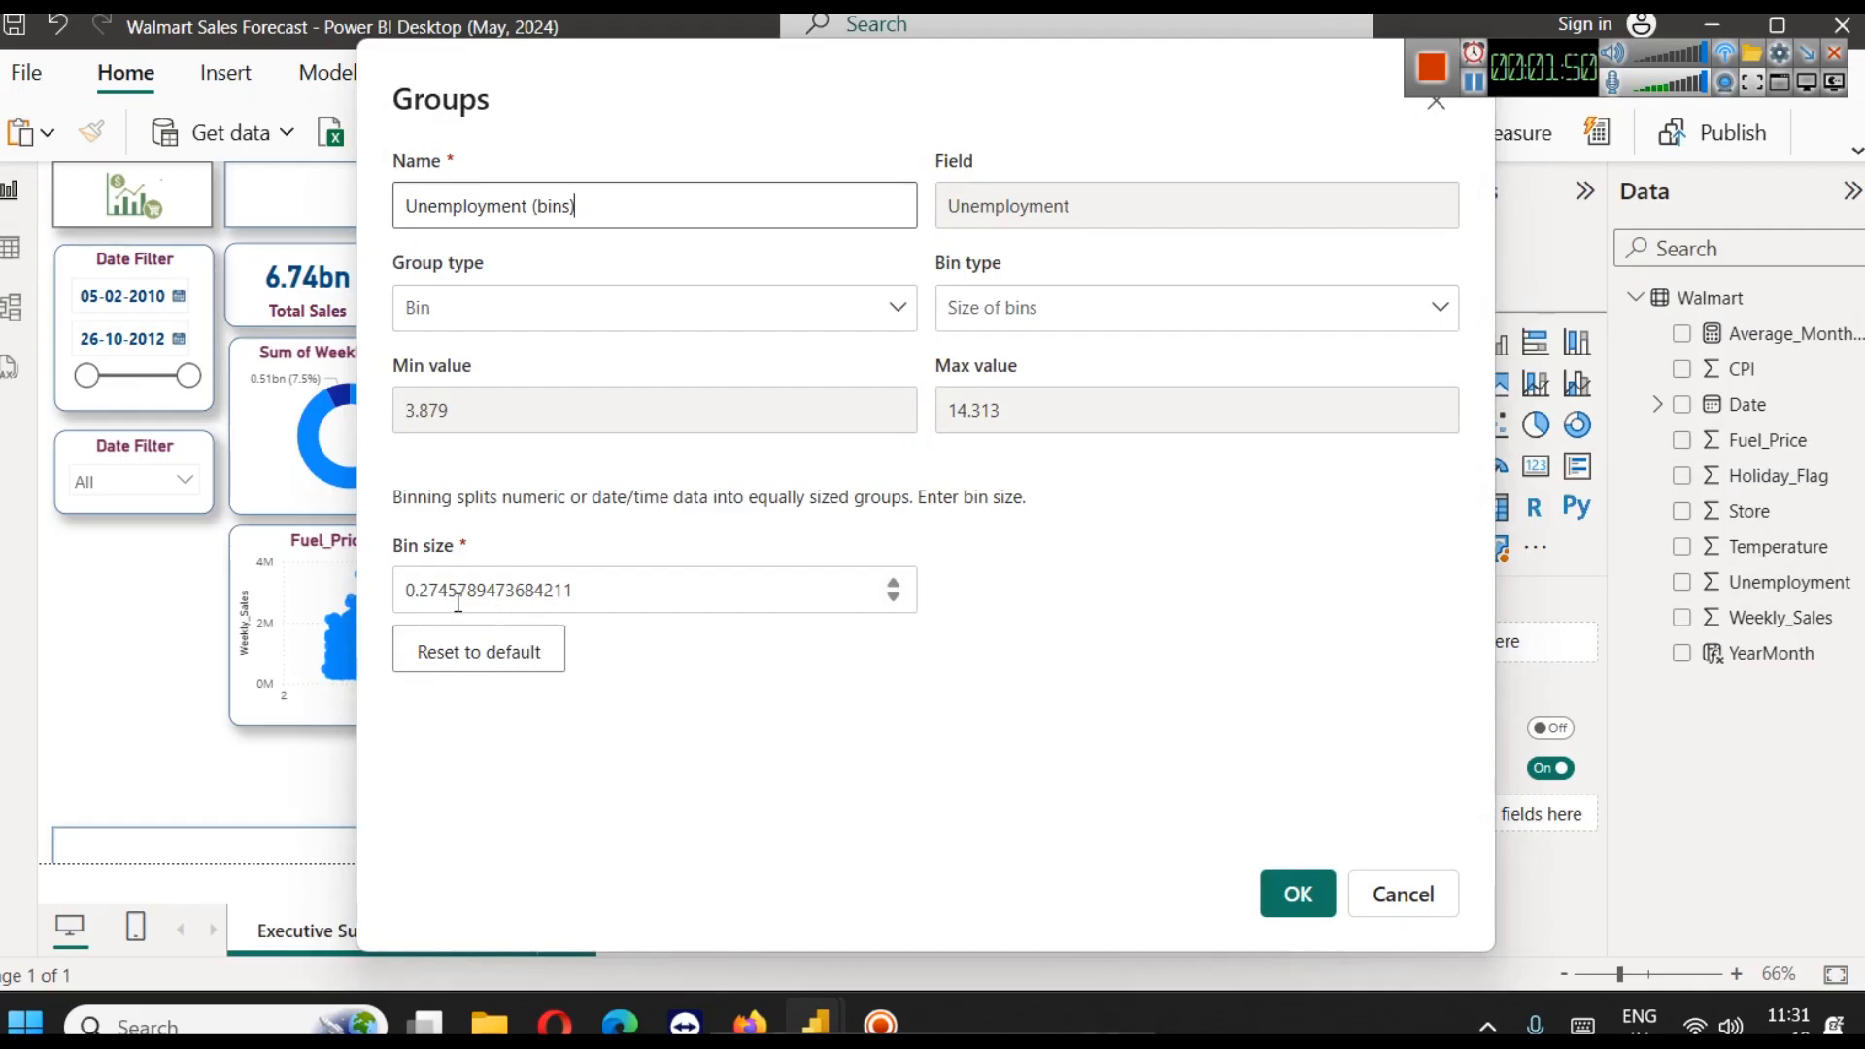
left_click(410, 589)
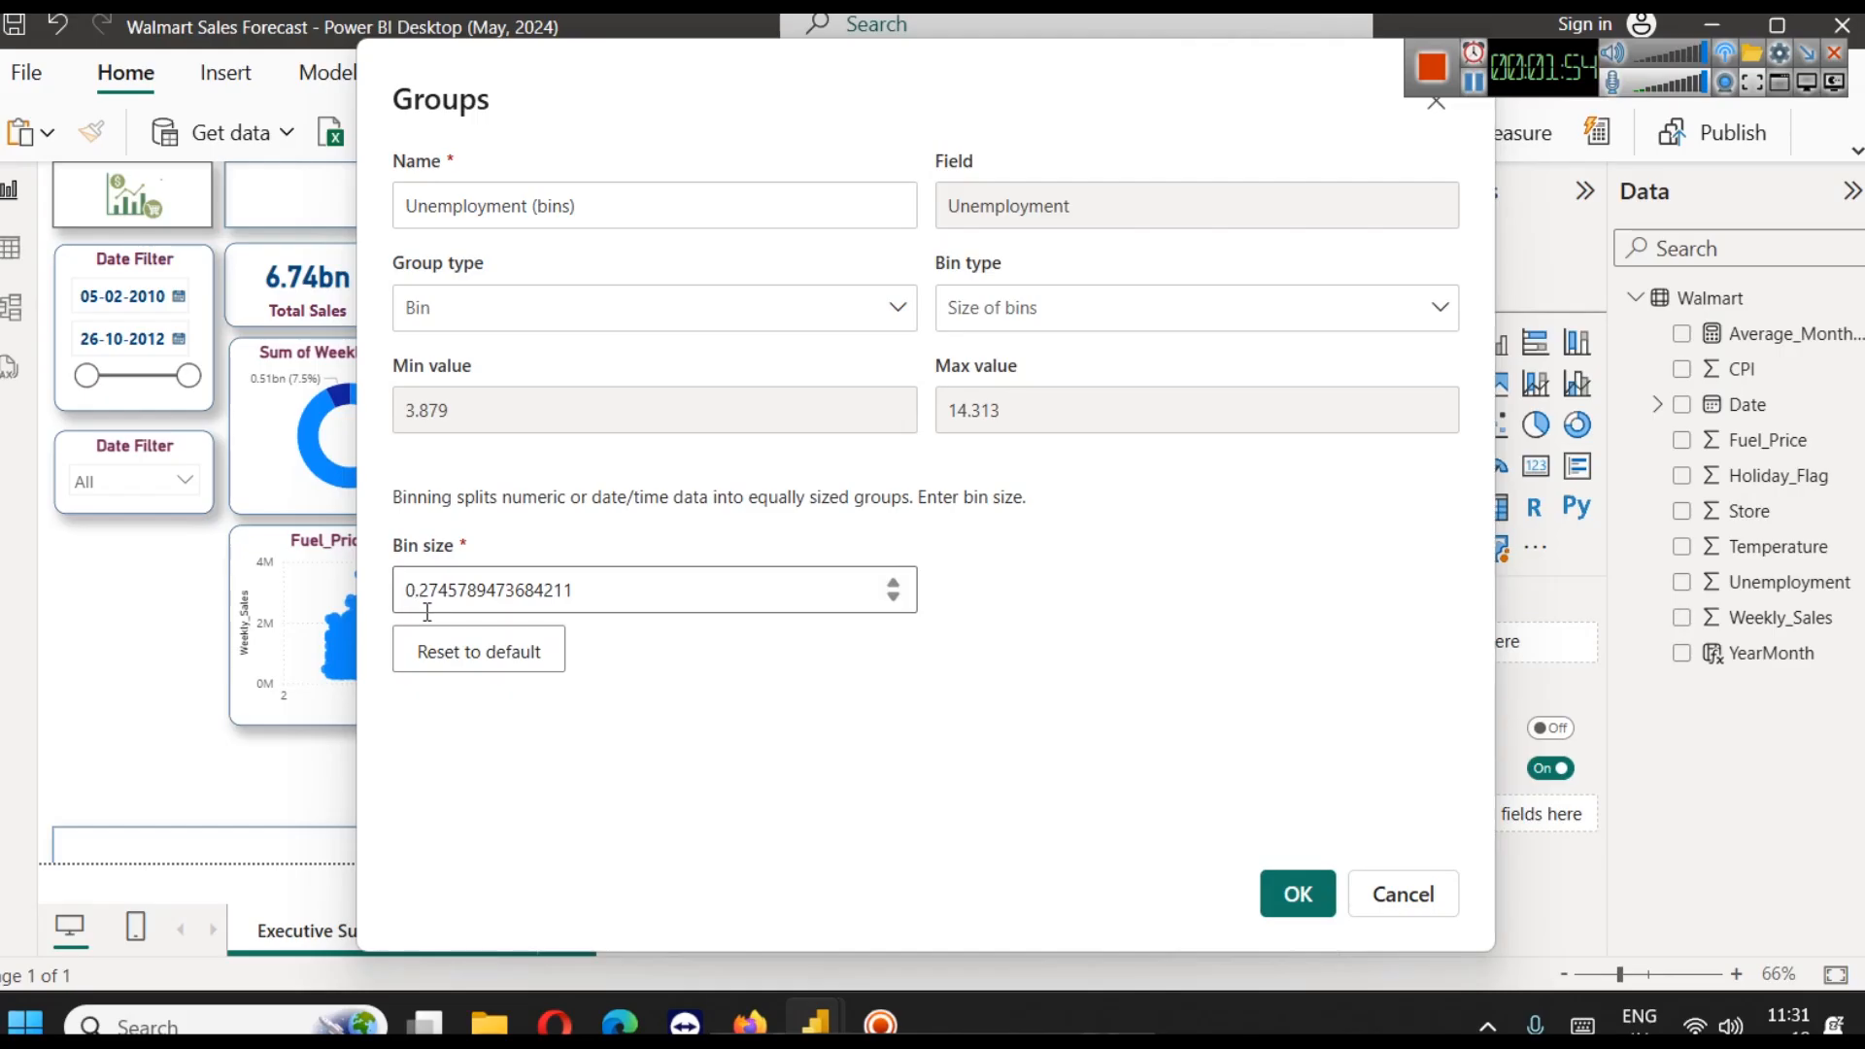
double_click(428, 610)
type("1")
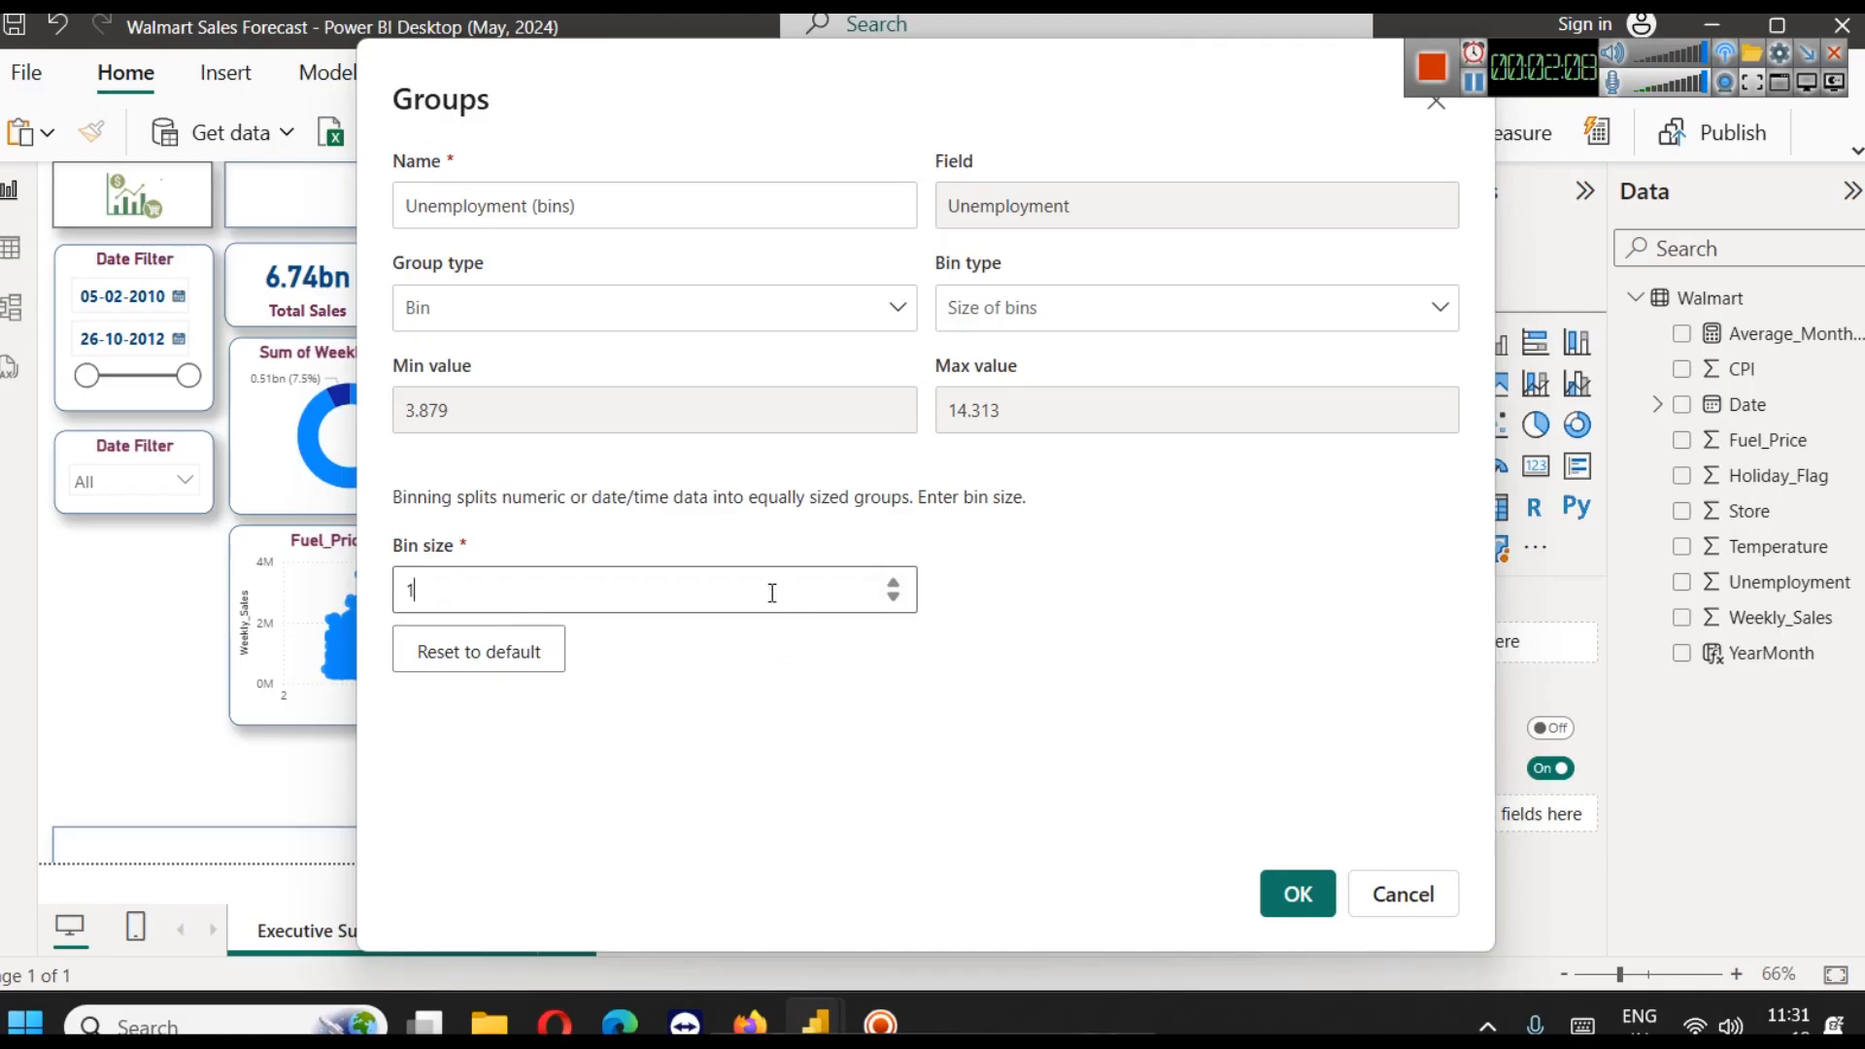
Change the Unemployment group's bin type to Number of bins and set the bin count to 14
left_click(1099, 318)
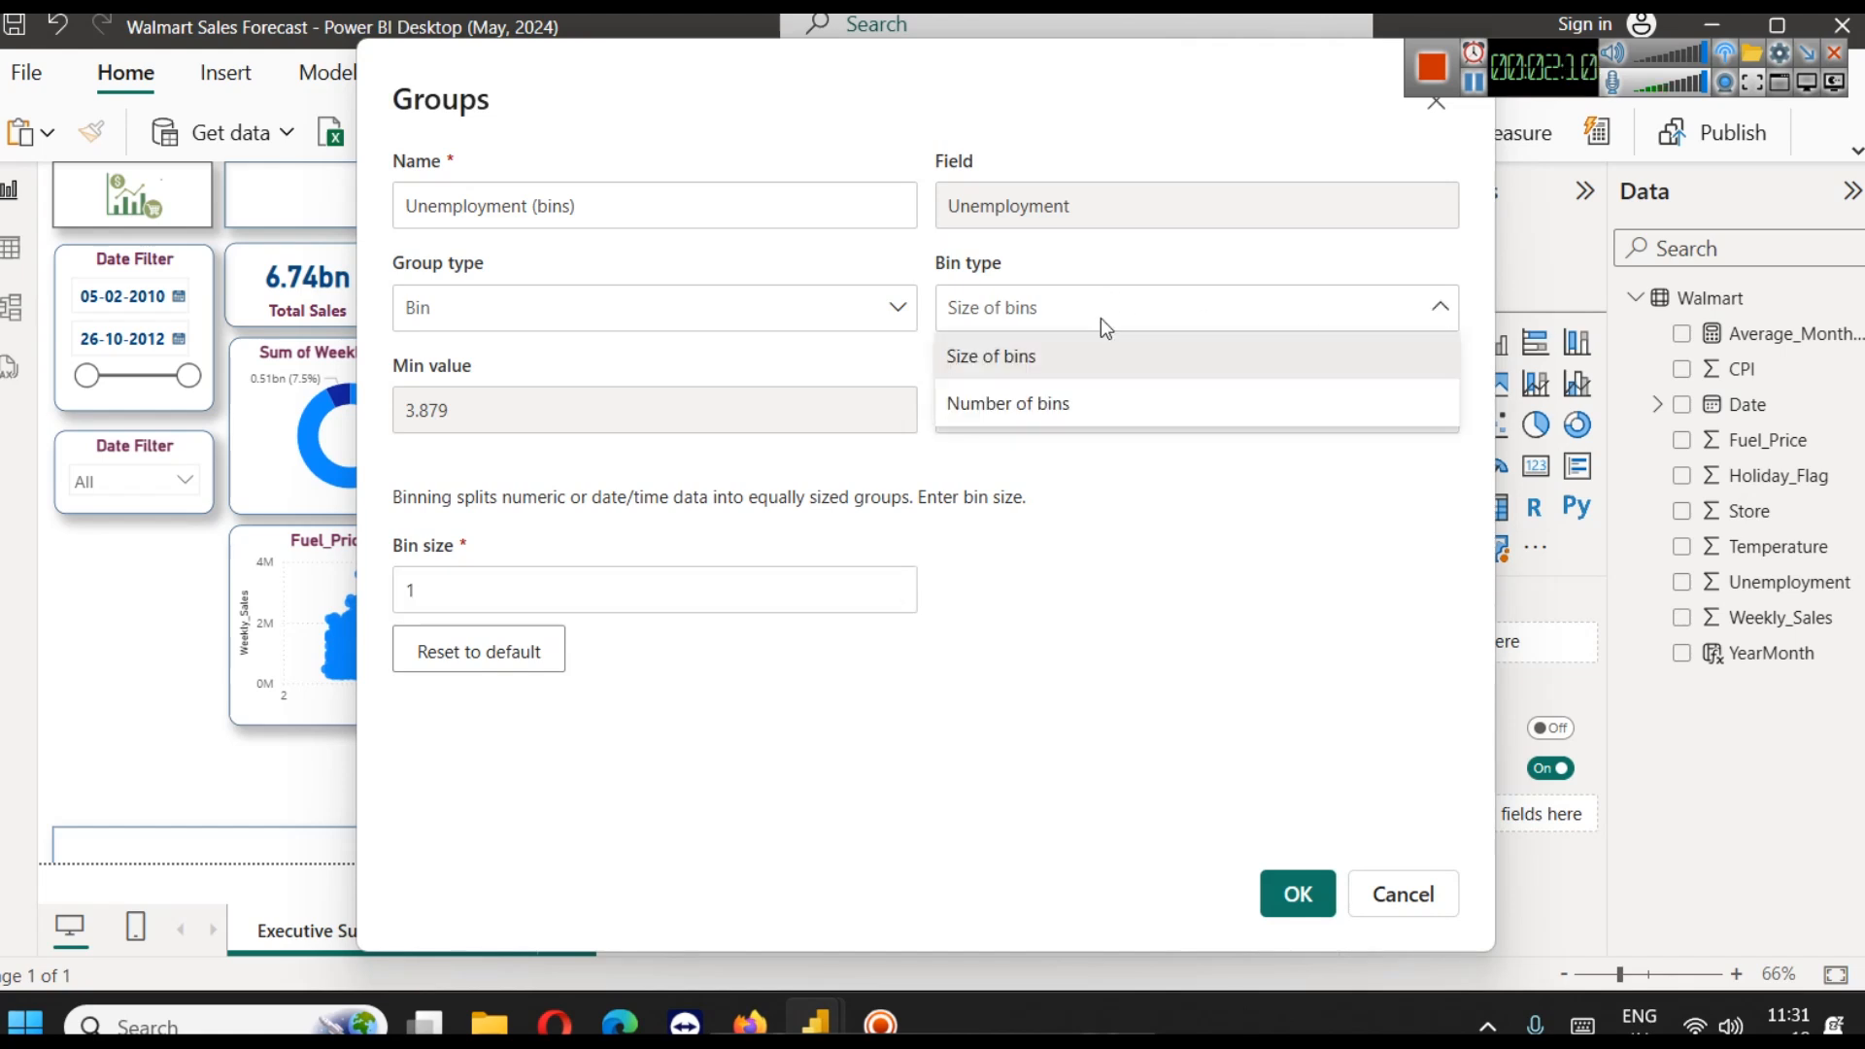
left_click(1046, 391)
left_click(1039, 309)
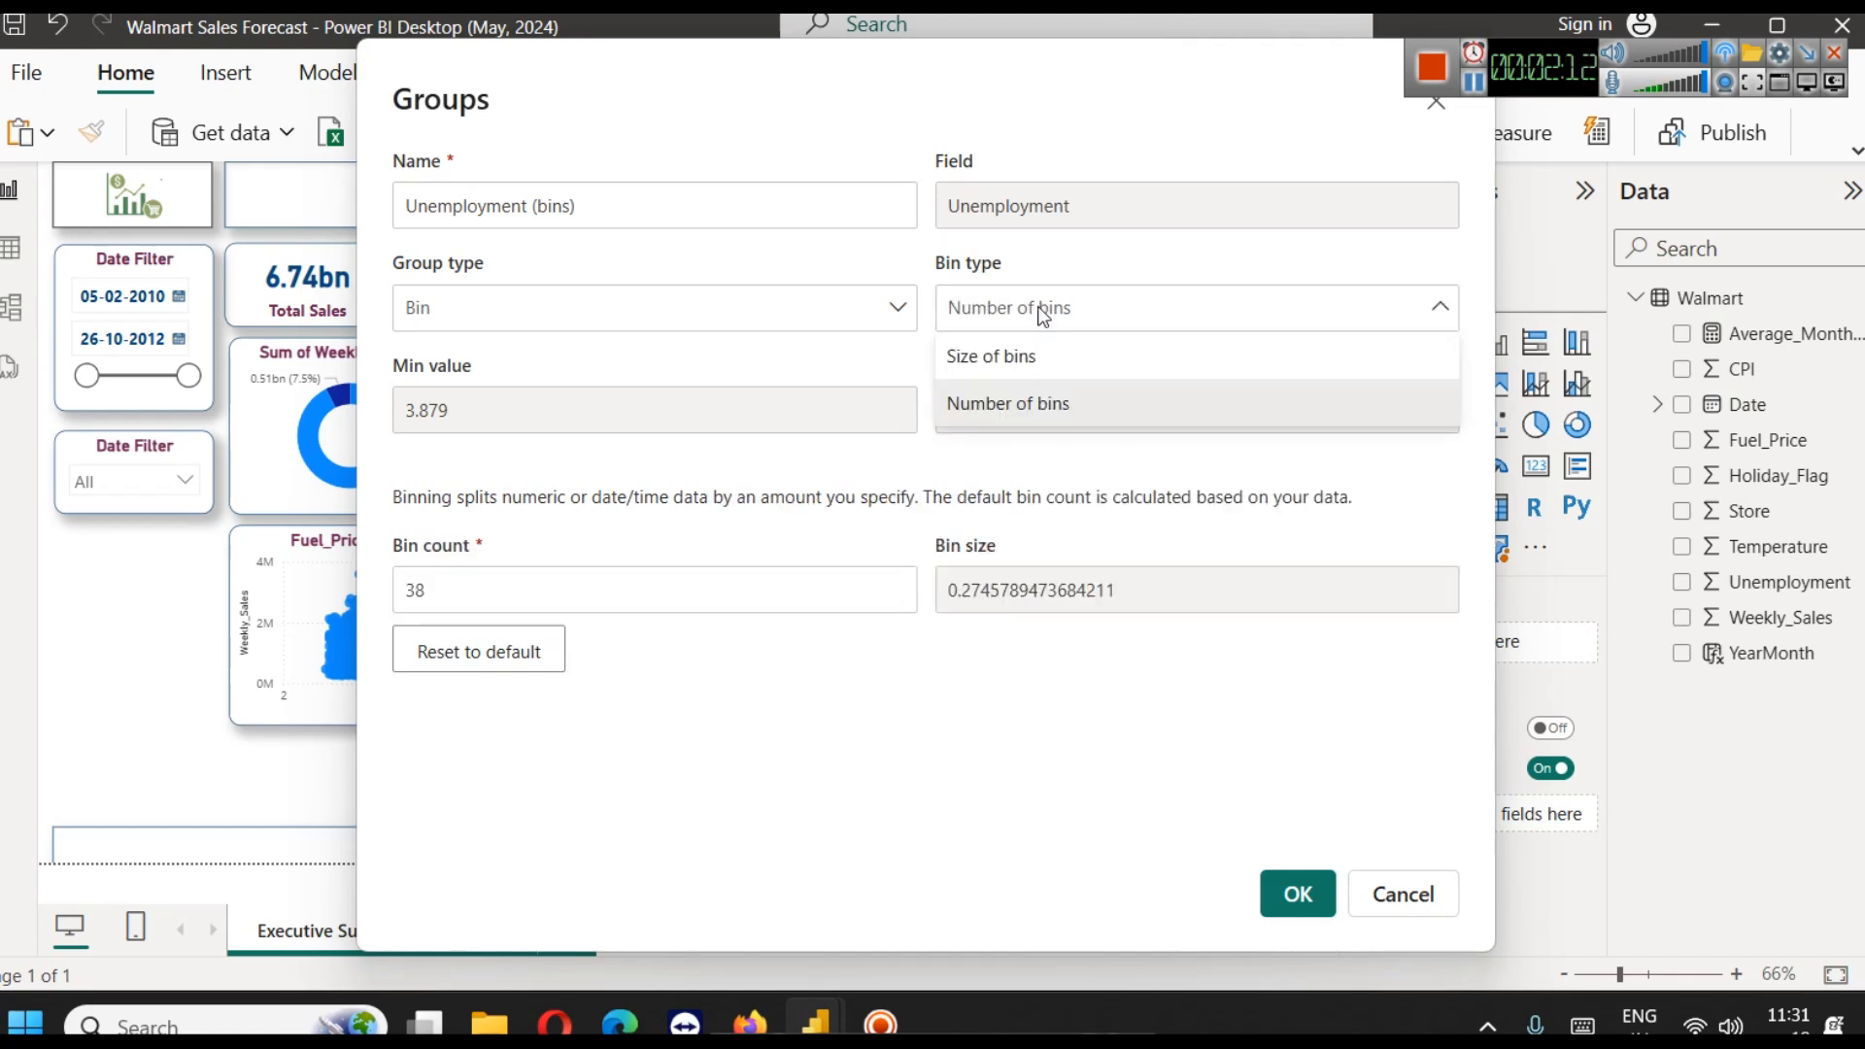
left_click(1039, 309)
double_click(468, 581)
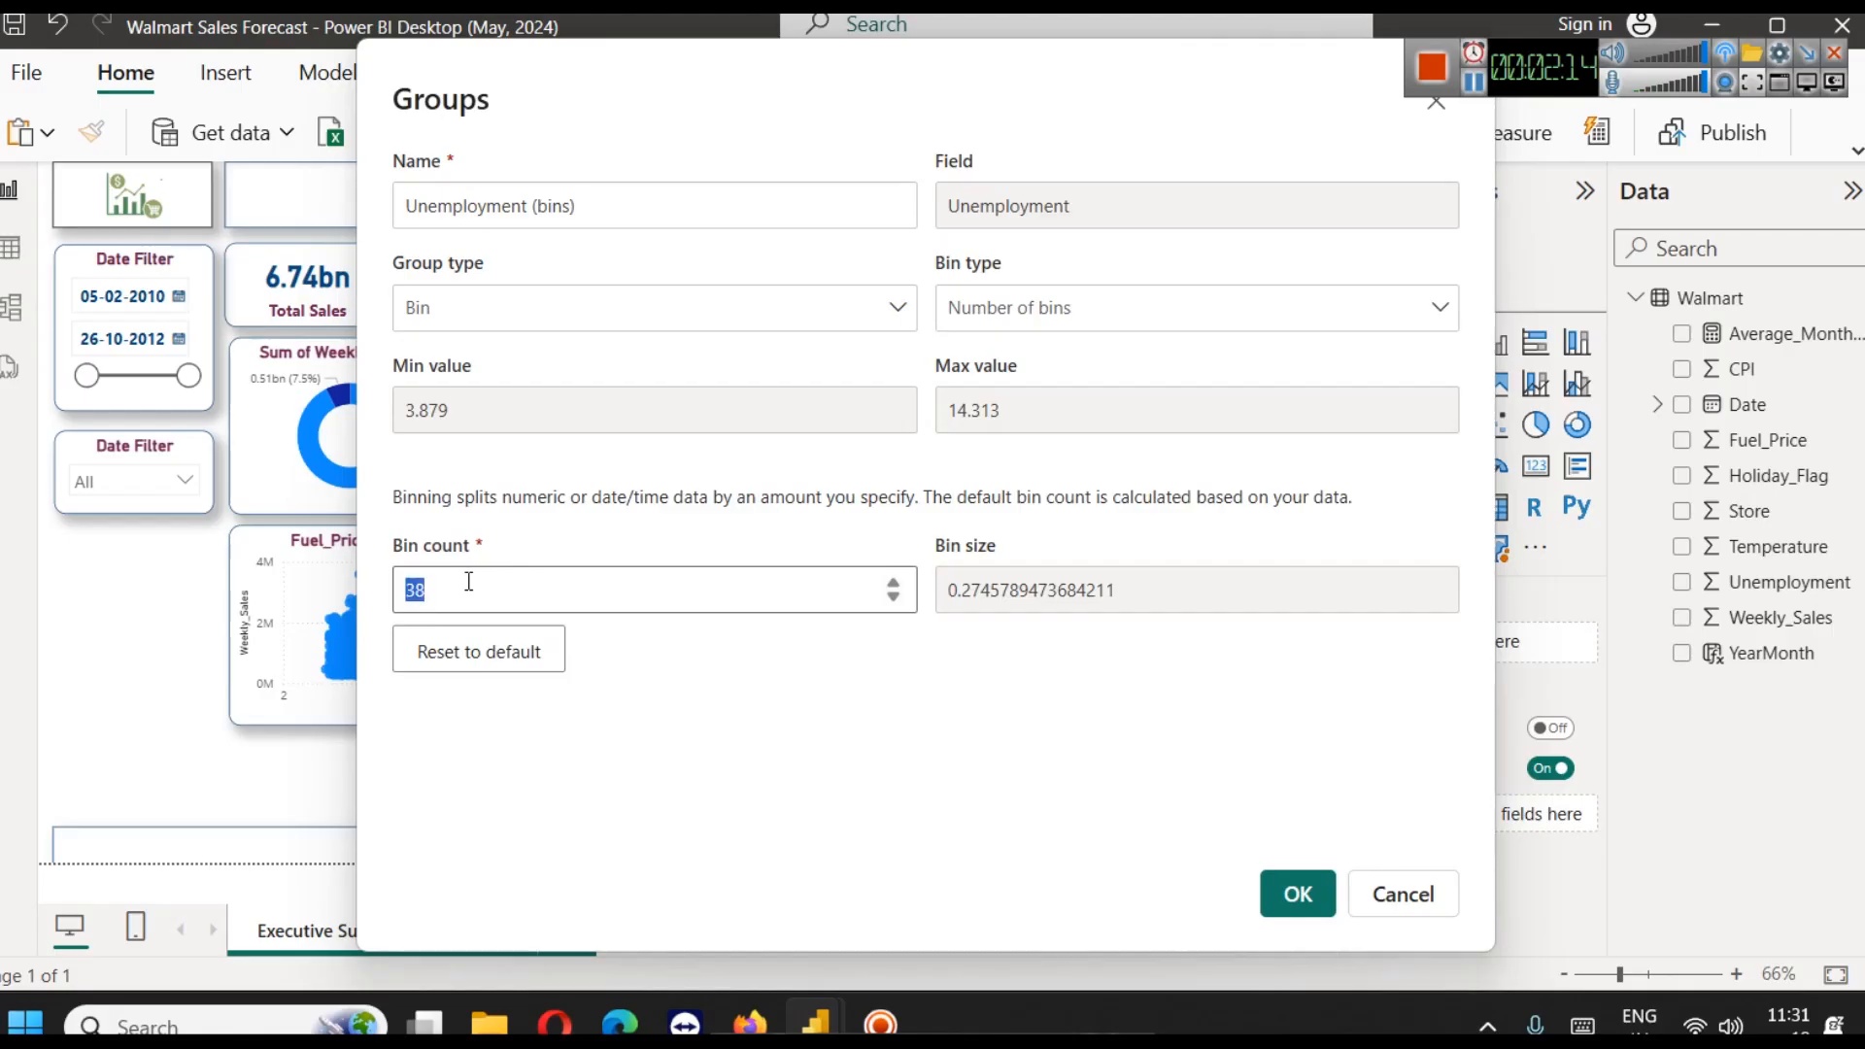
type("14")
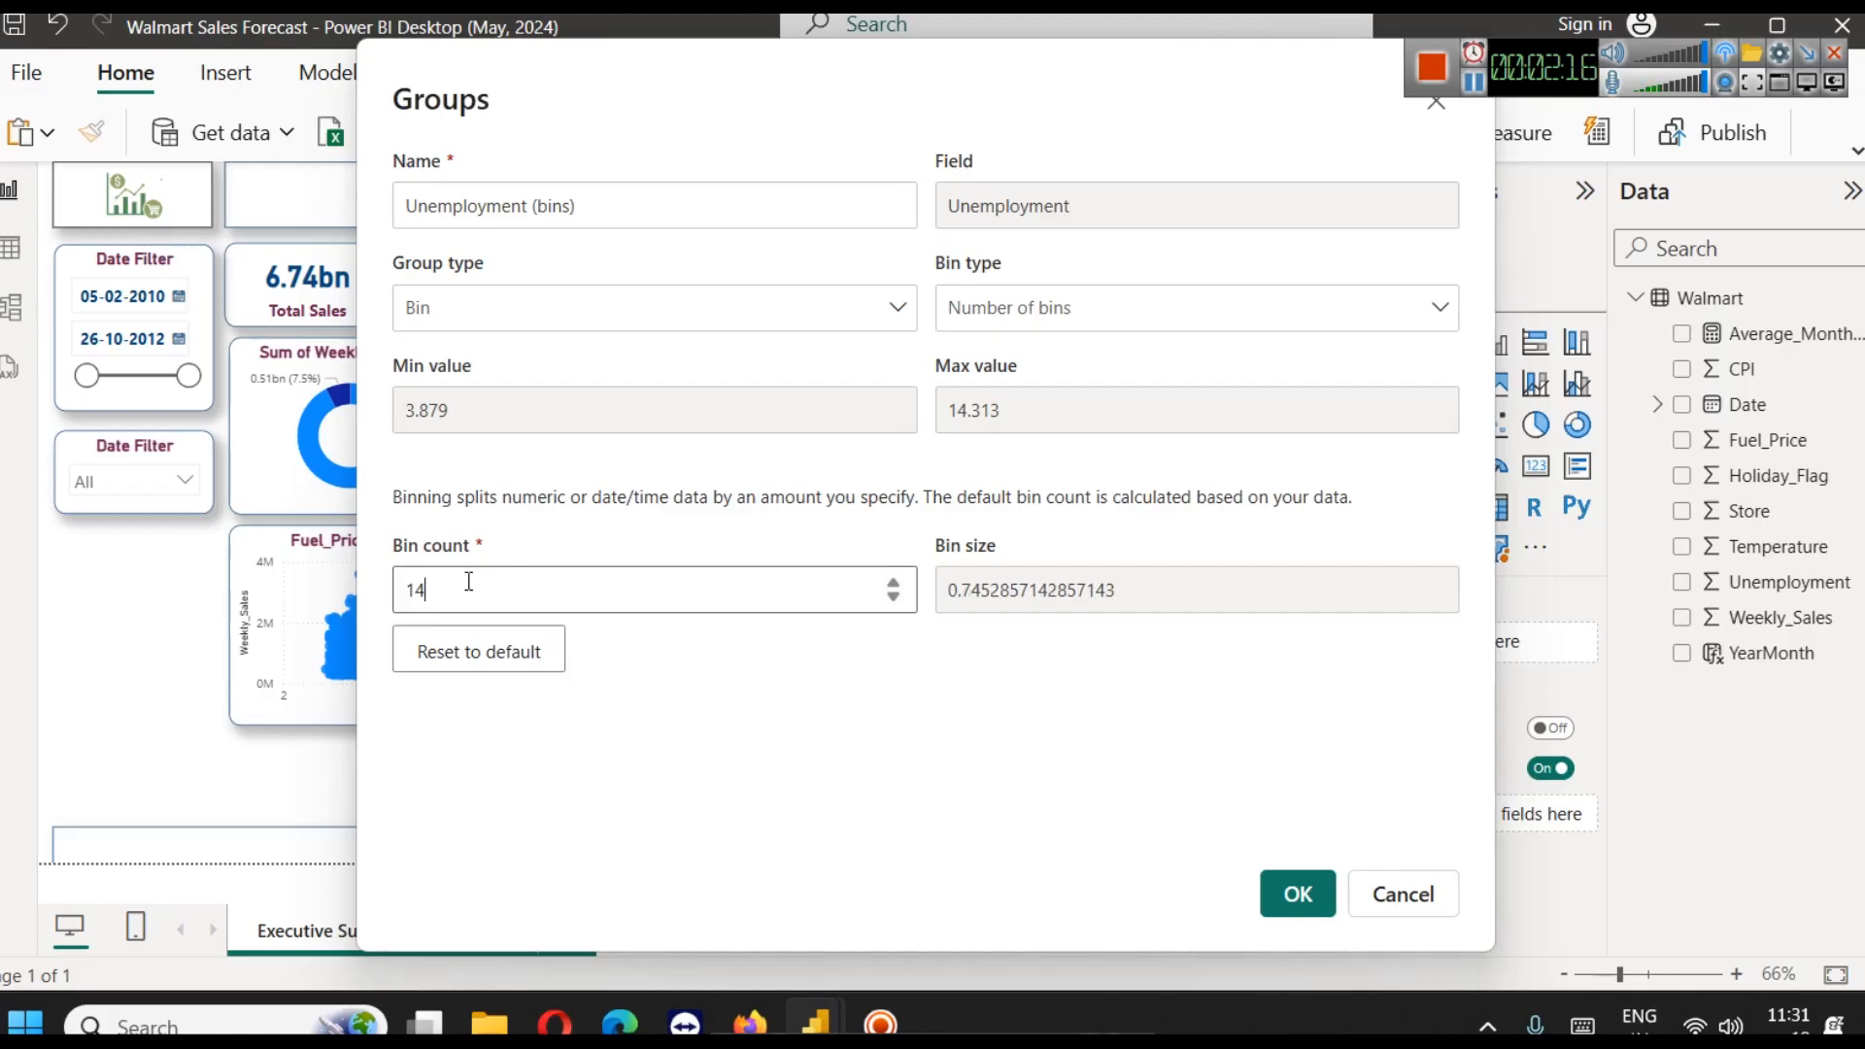
left_click(956, 649)
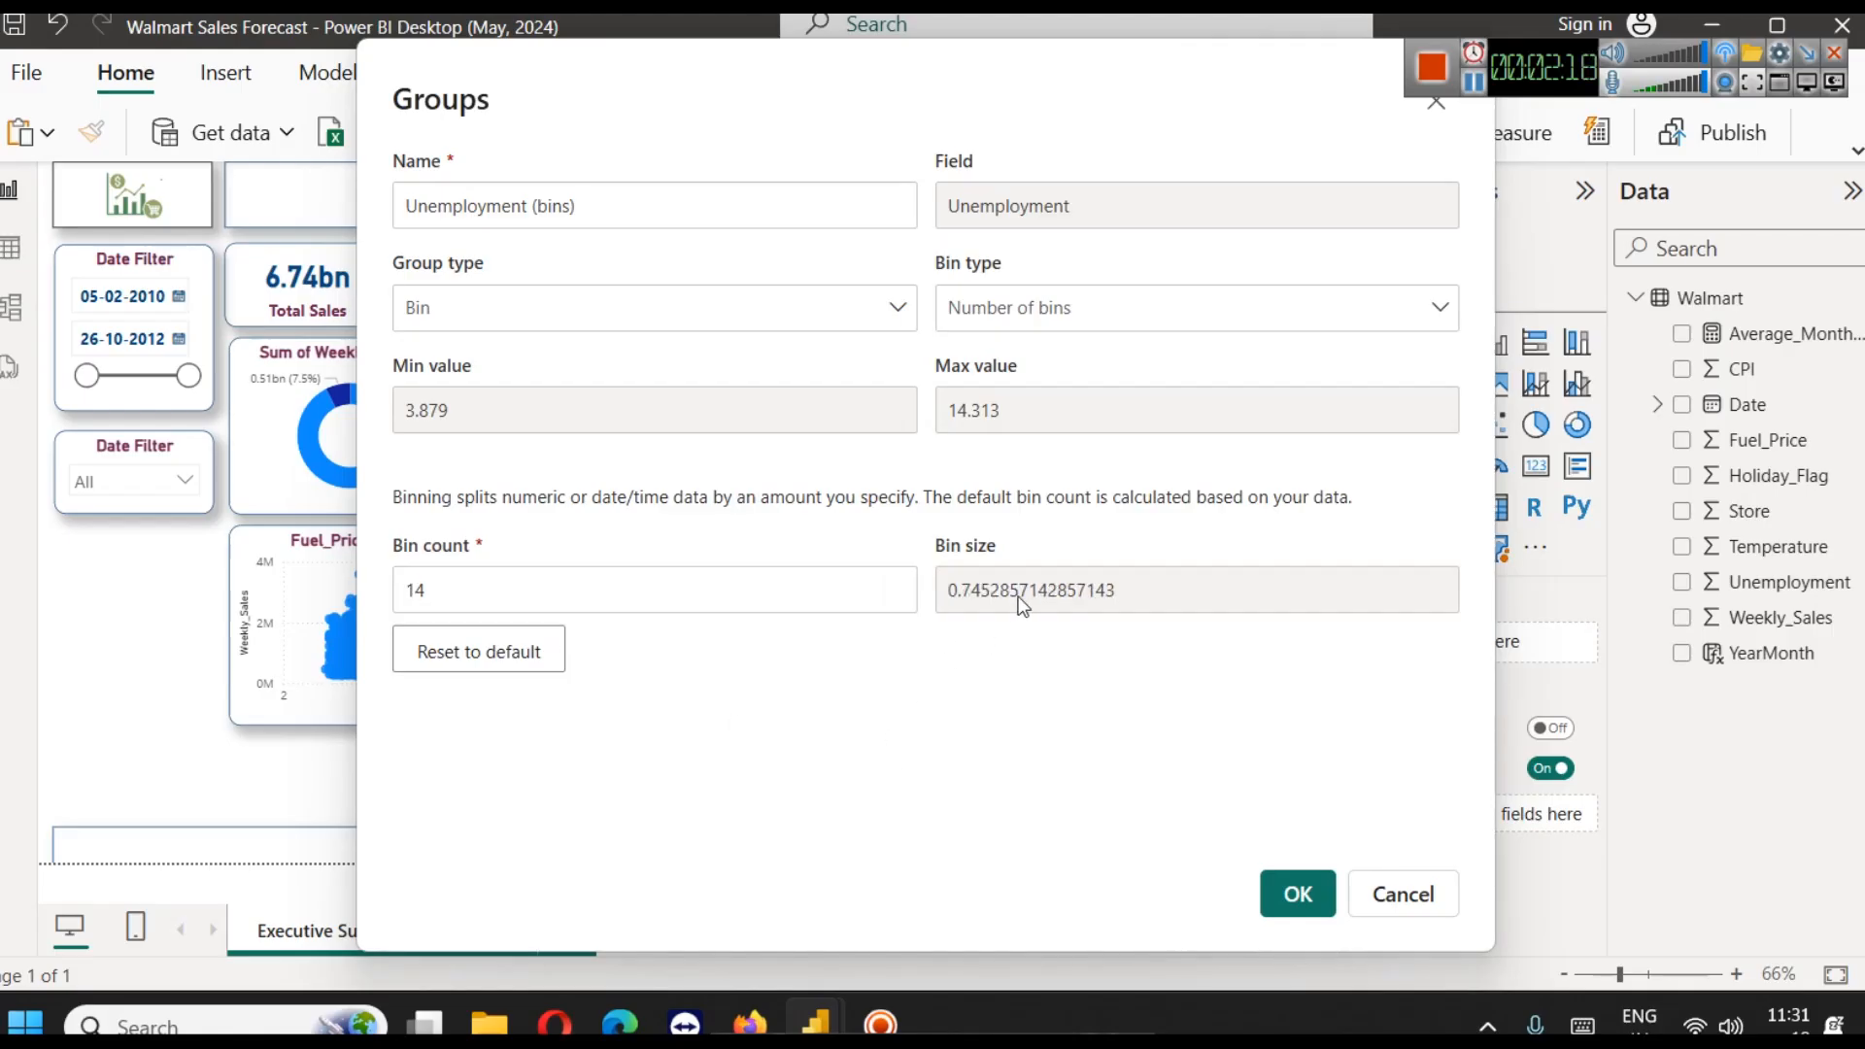
Set the bin count to 10 and create the Unemployment (bins) group
left_click(648, 592)
key("BackSpace")
type("3")
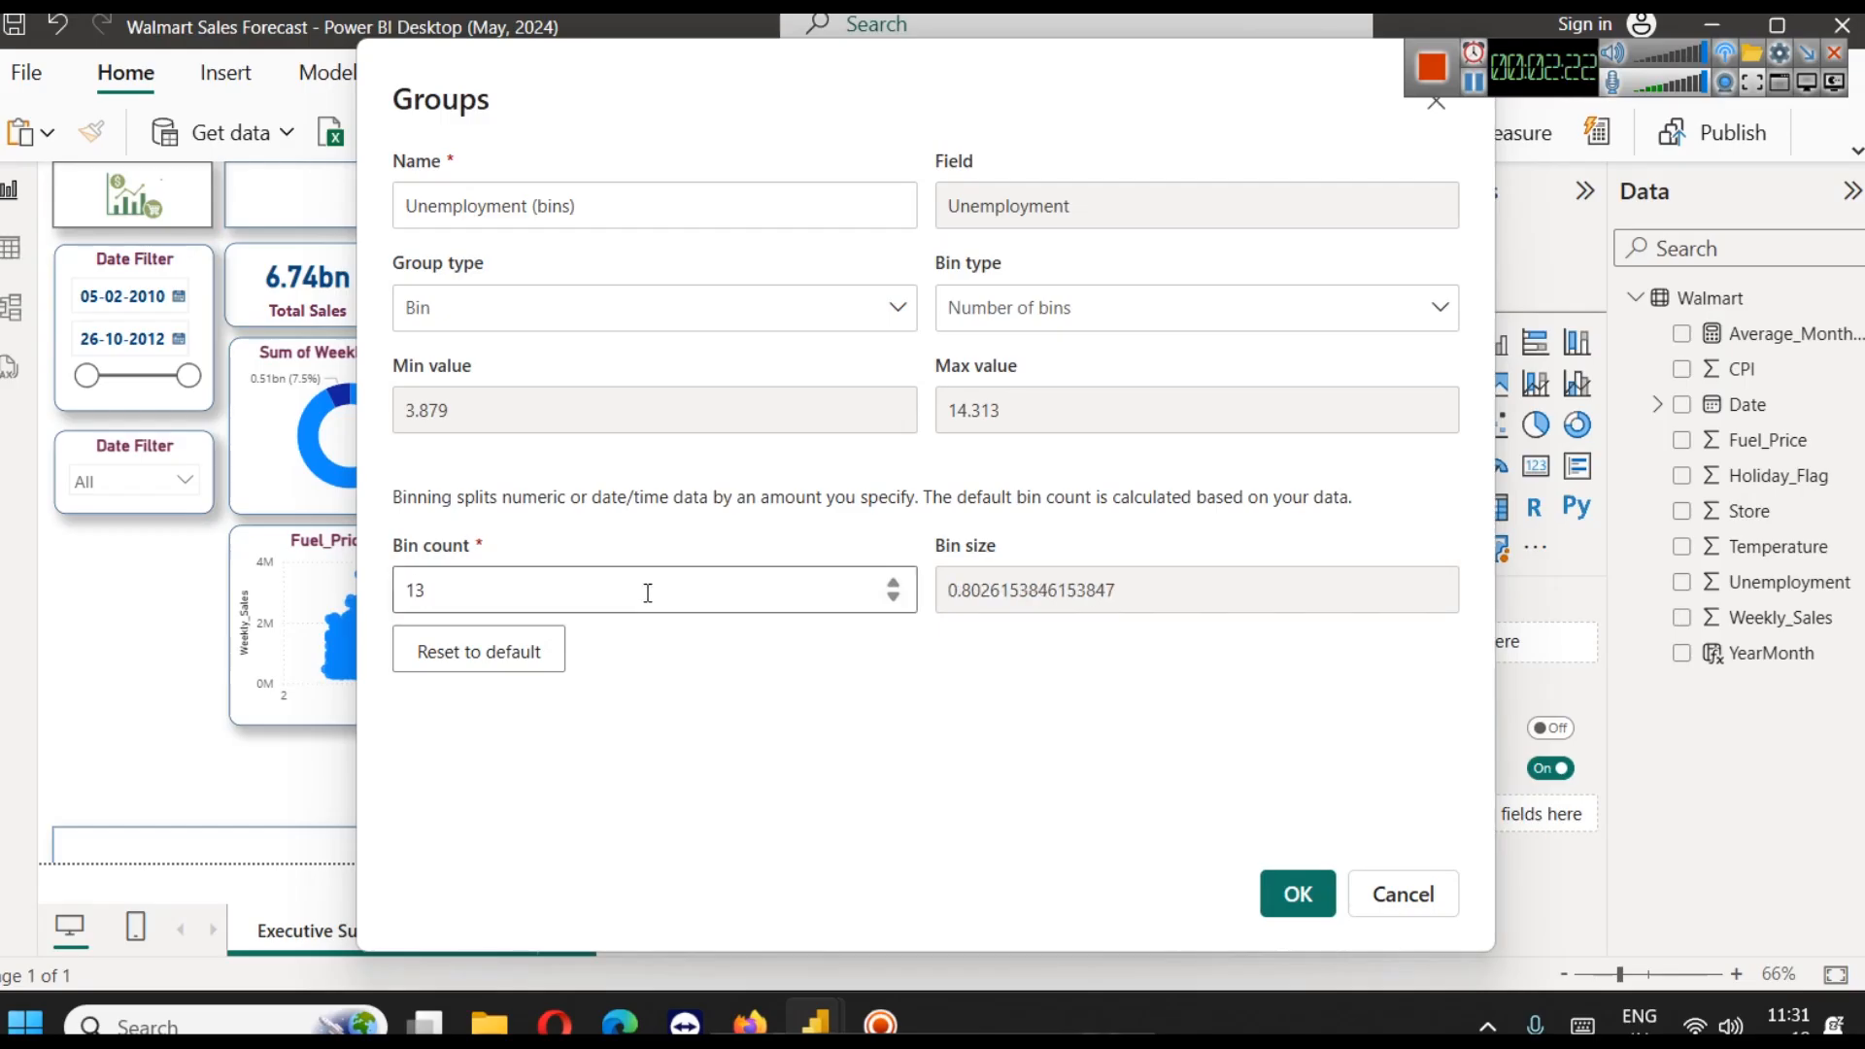
key("BackSpace")
type("2")
key("BackSpace")
type("0")
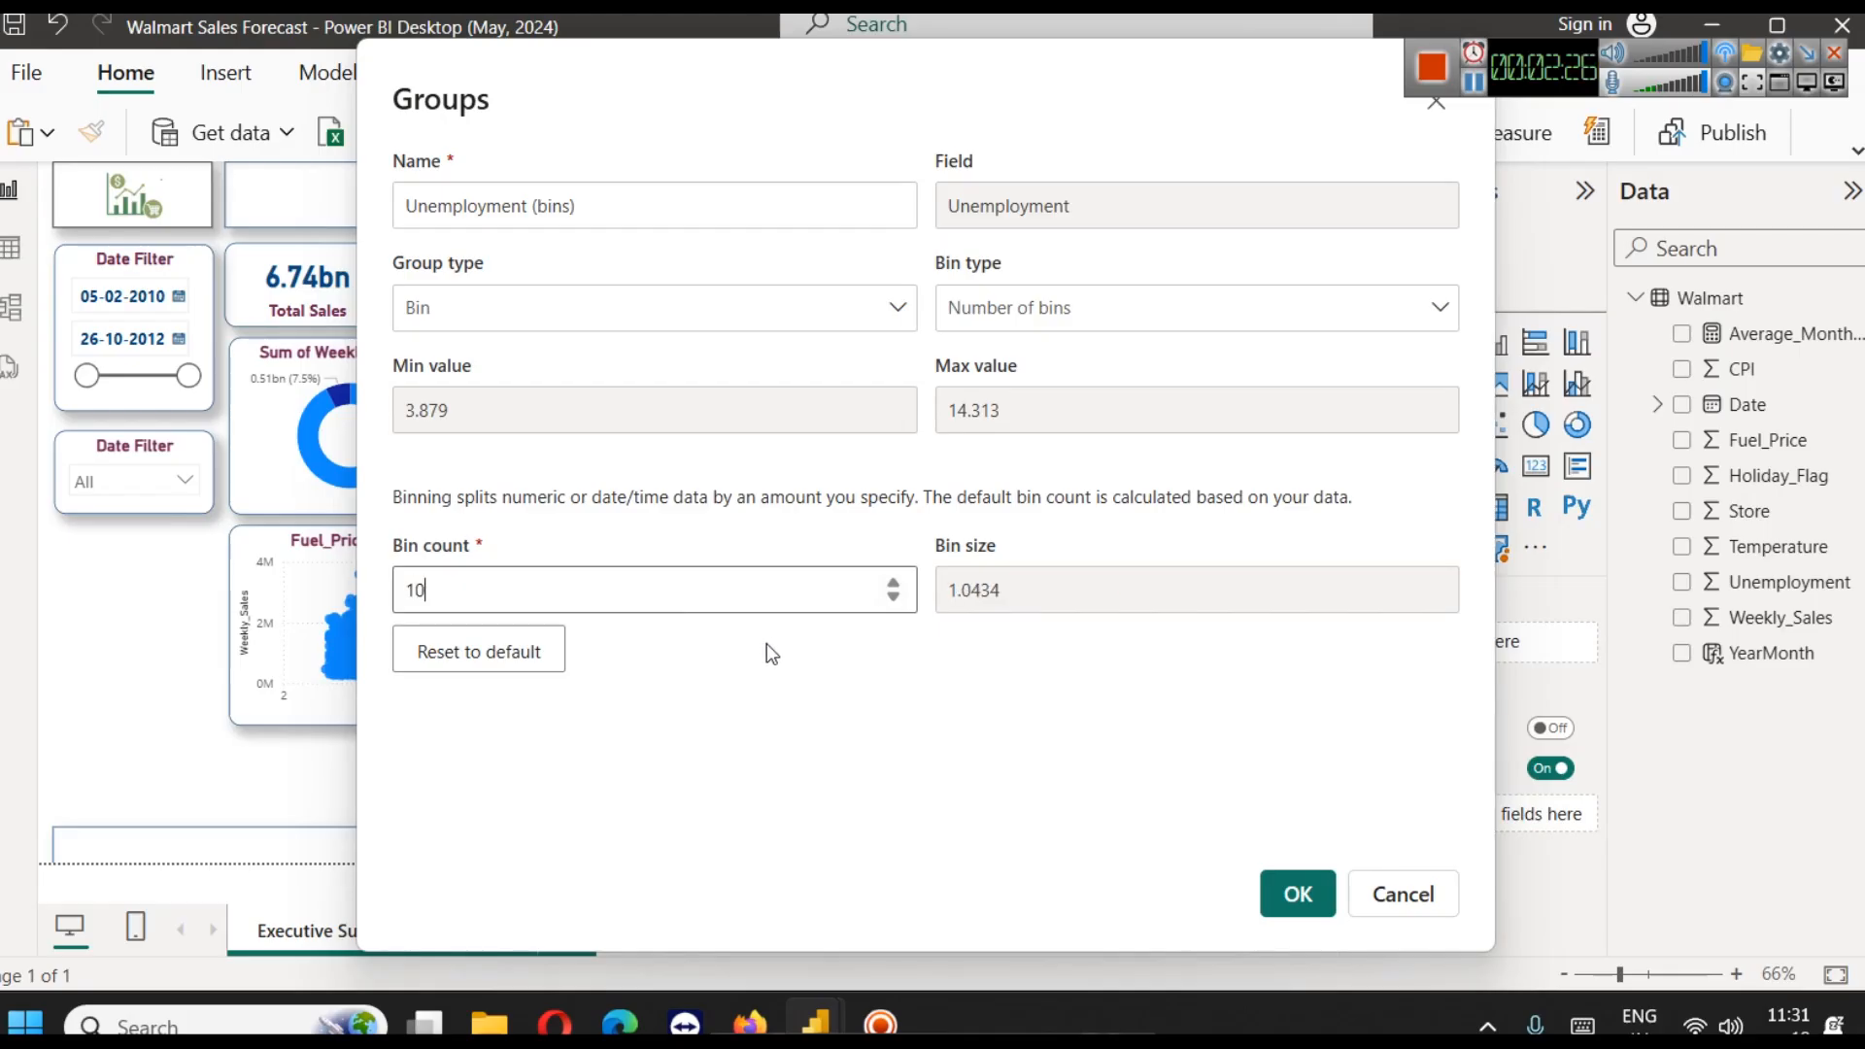
left_click(1298, 893)
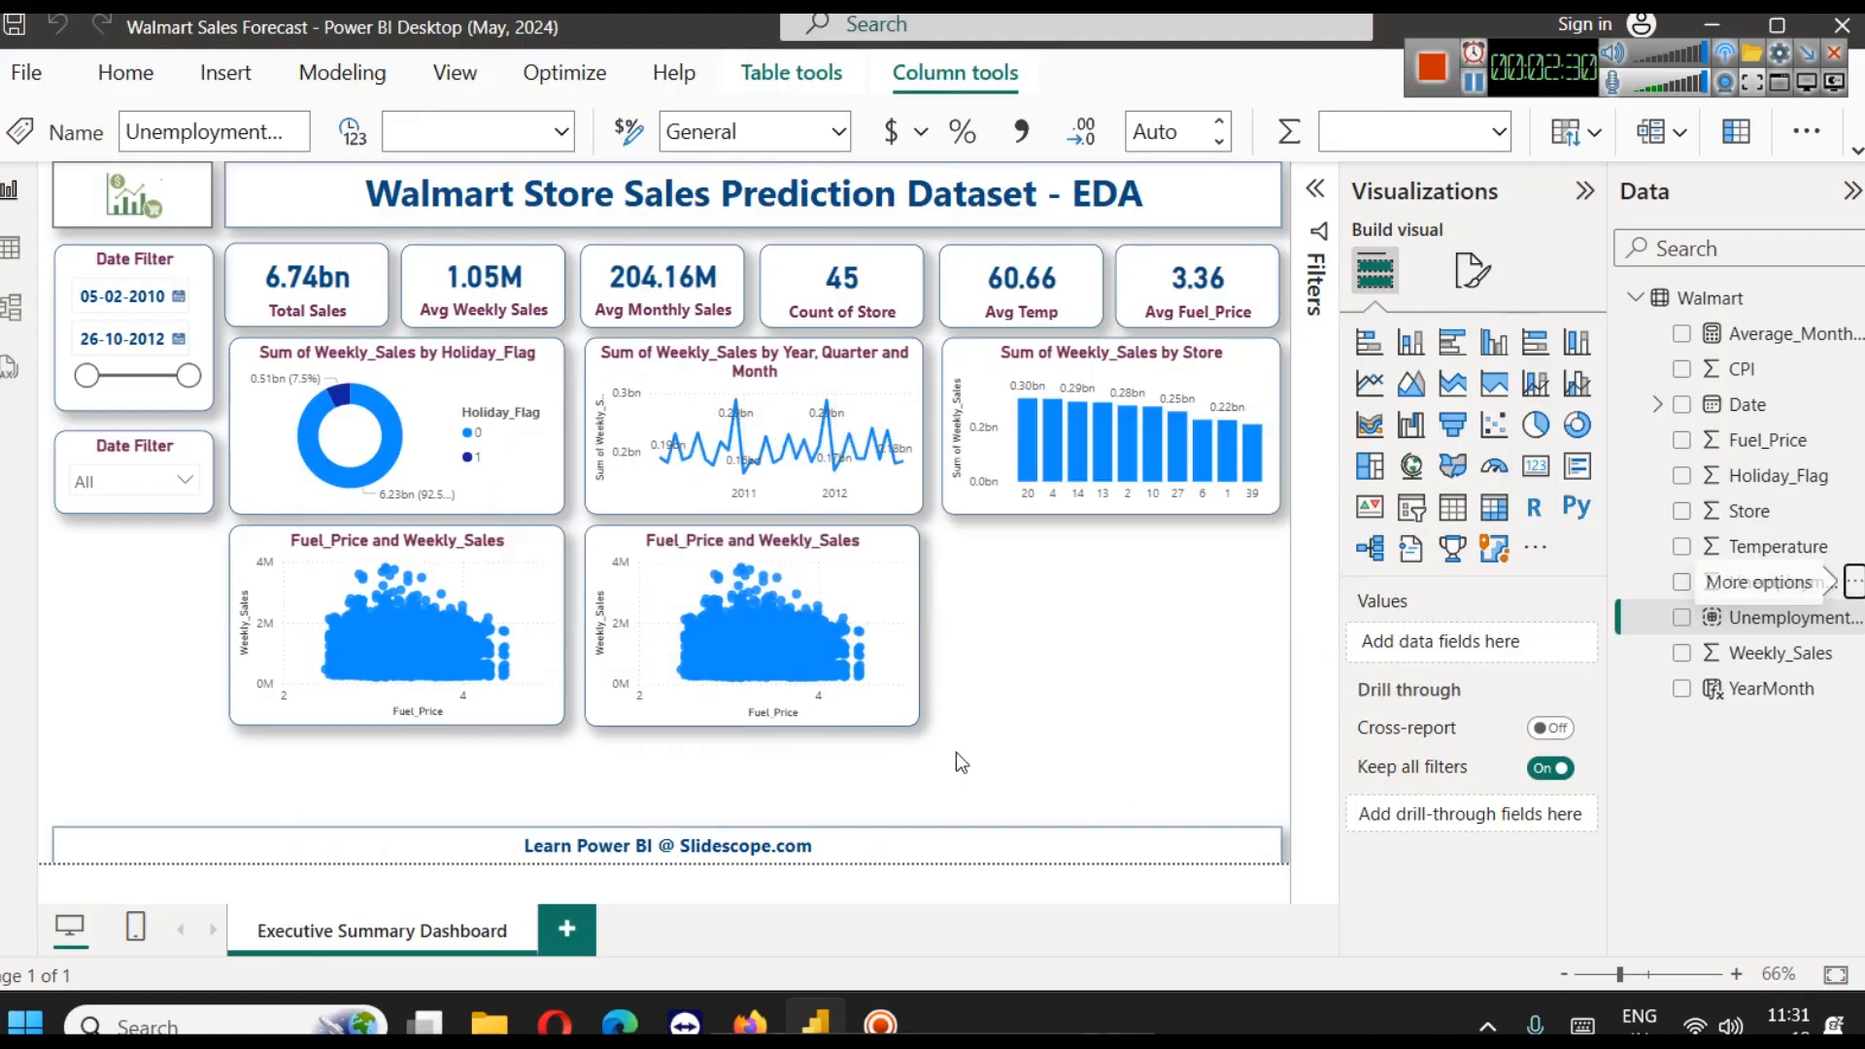
Convert the duplicated scatter chart to a stacked column chart and remove its Fuel_Price and Weekly_Sales fields
left_click(838, 612)
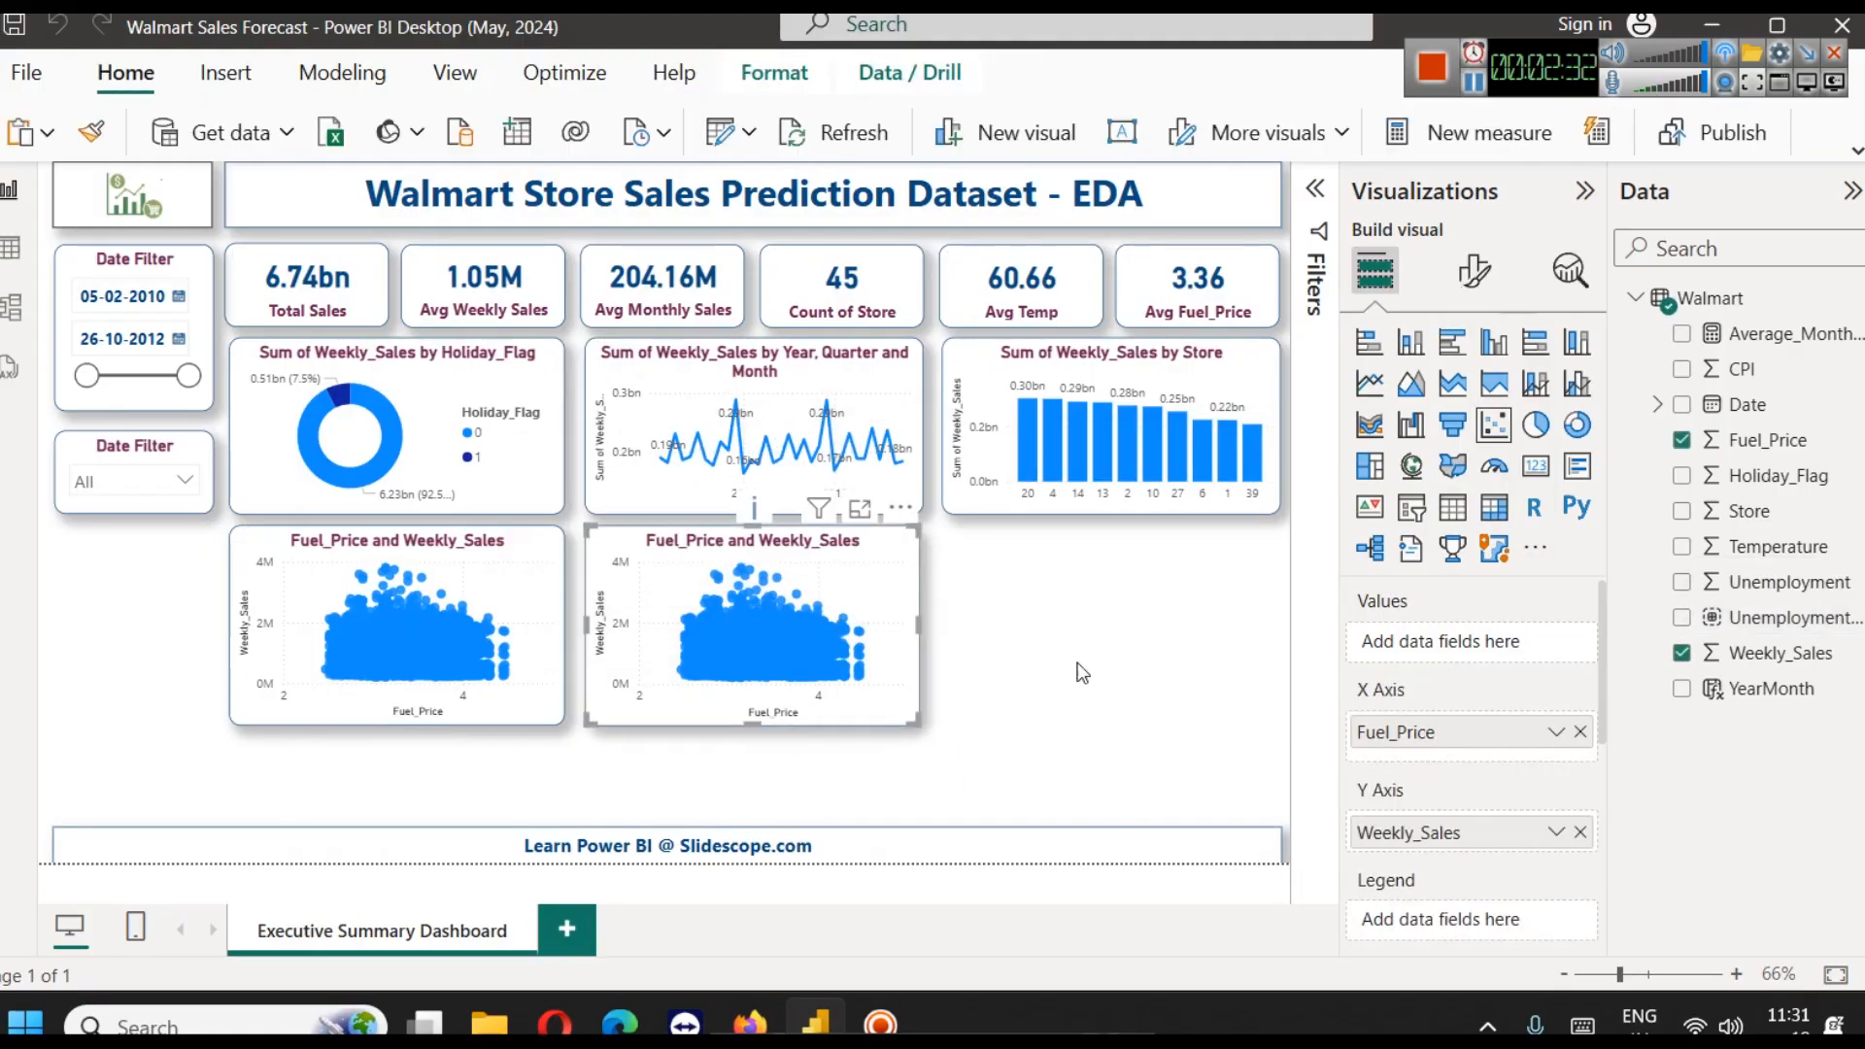
left_click(1580, 732)
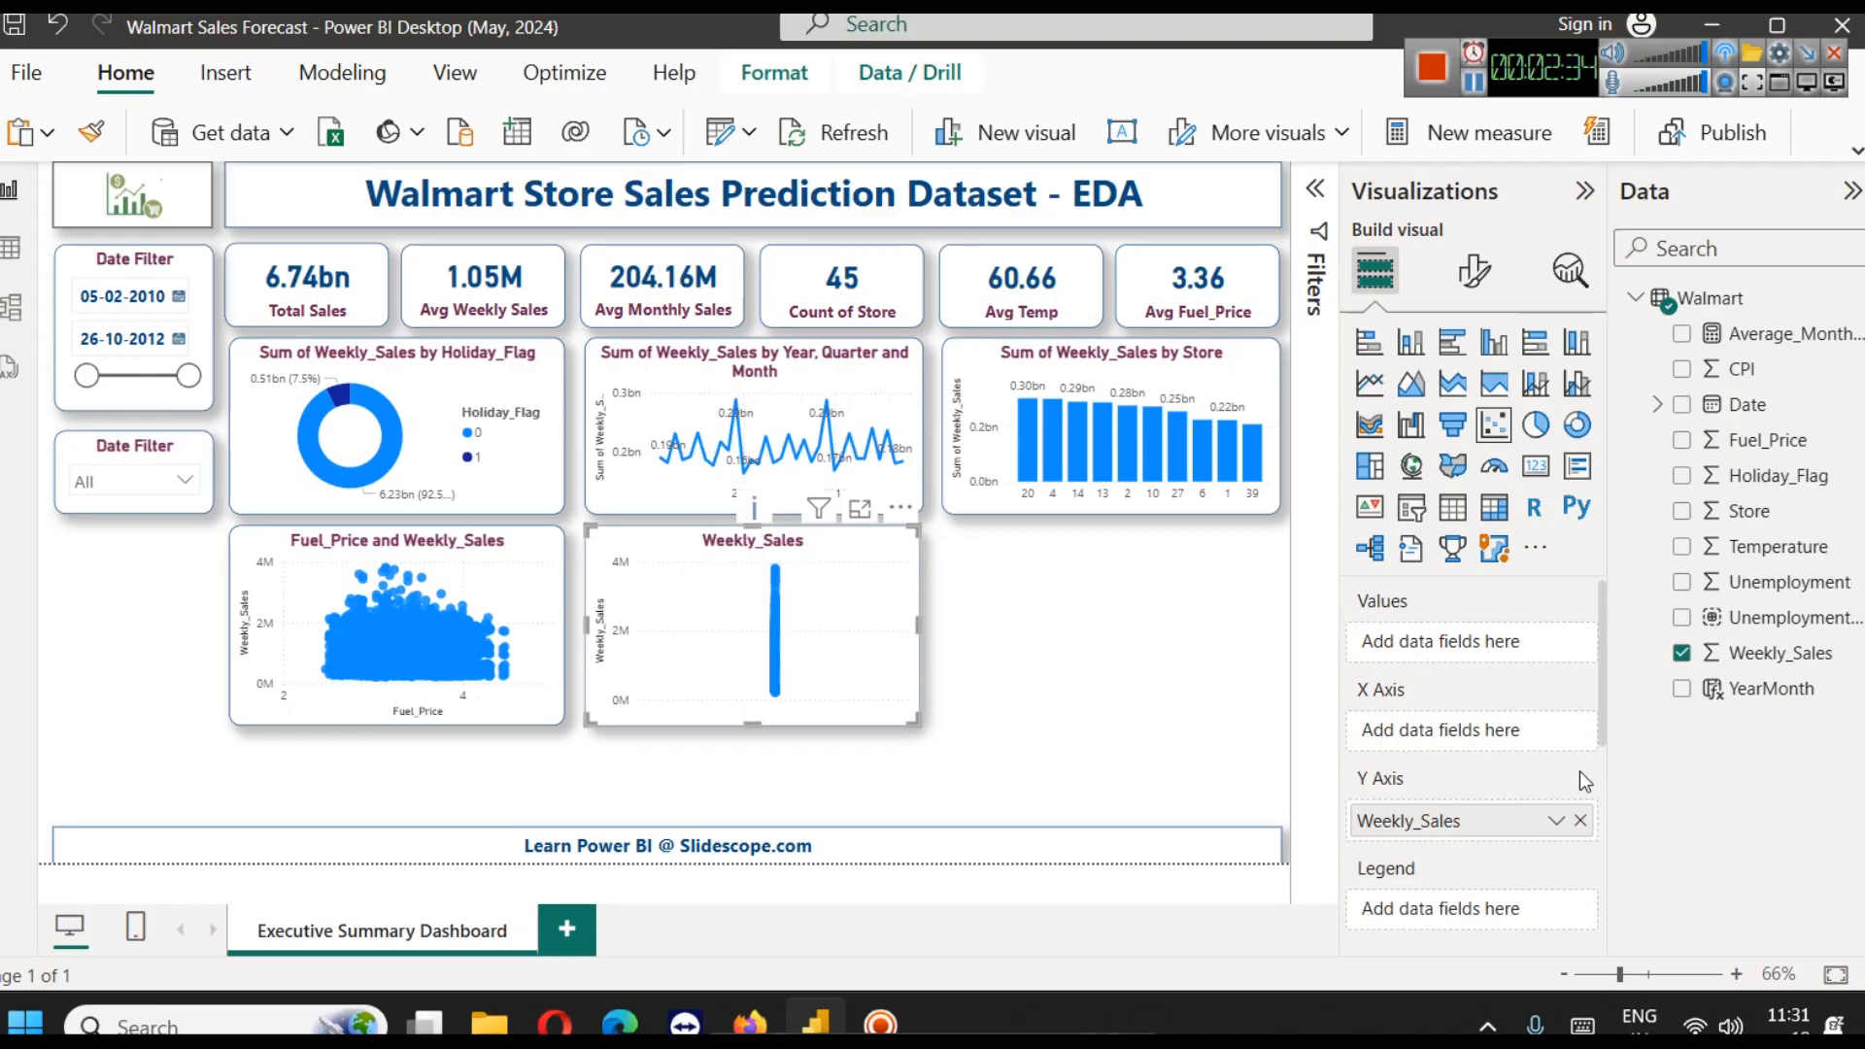
left_click(1429, 353)
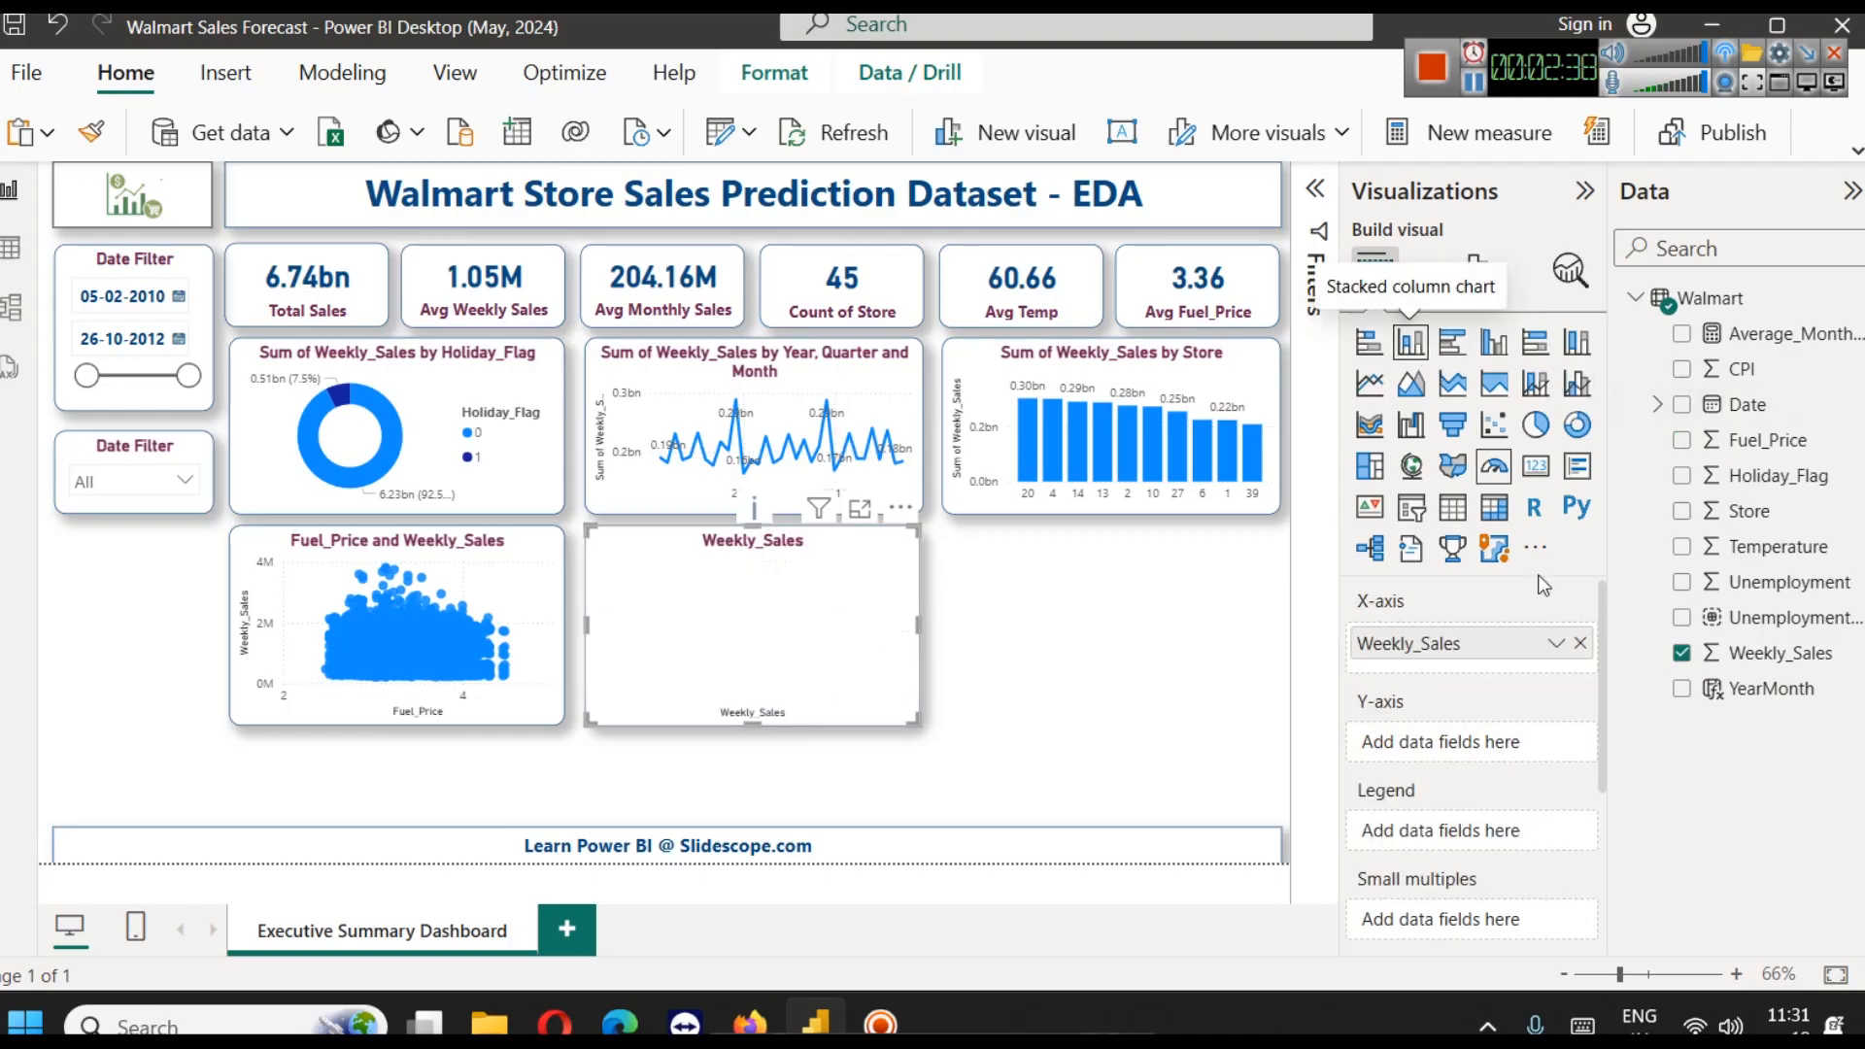
left_click(1579, 644)
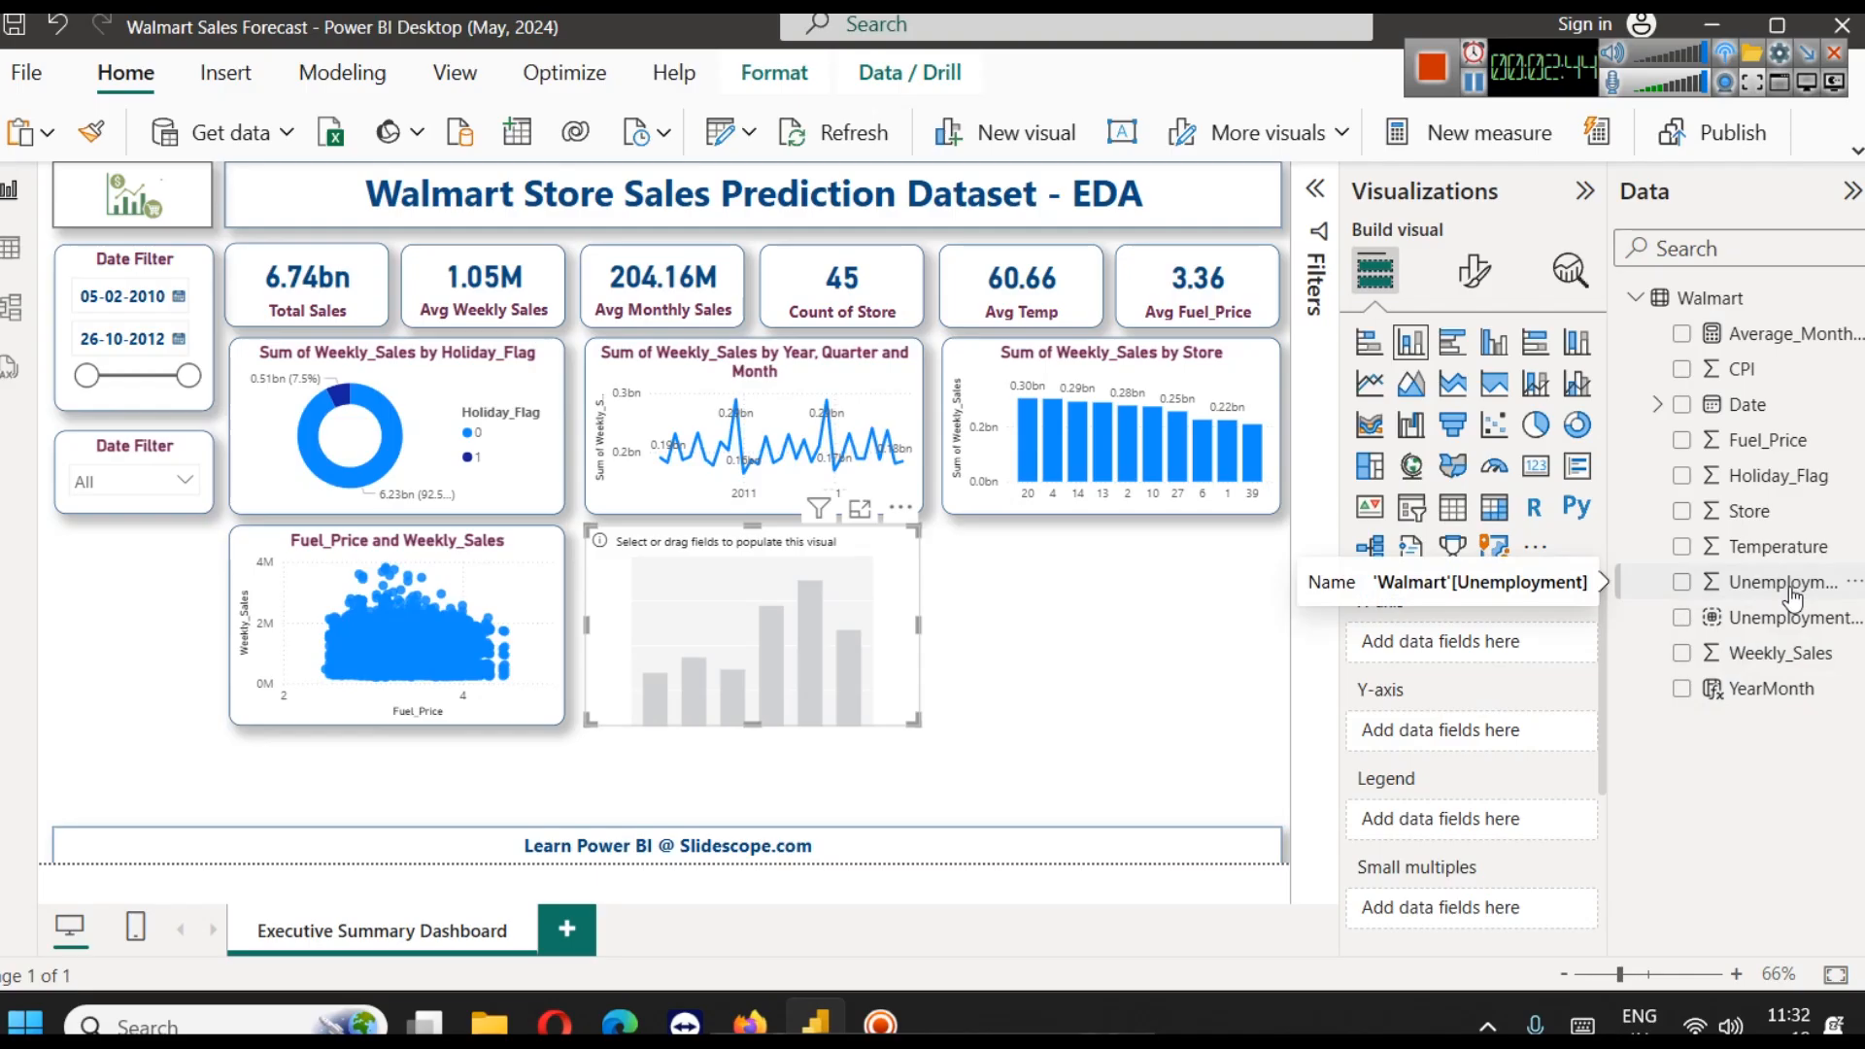
Assign Unemployment (bins) to the X-axis and Weekly_Sales to the Y-axis of the empty column chart
left_click(1749, 608)
left_click_drag(1749, 607, 1450, 651)
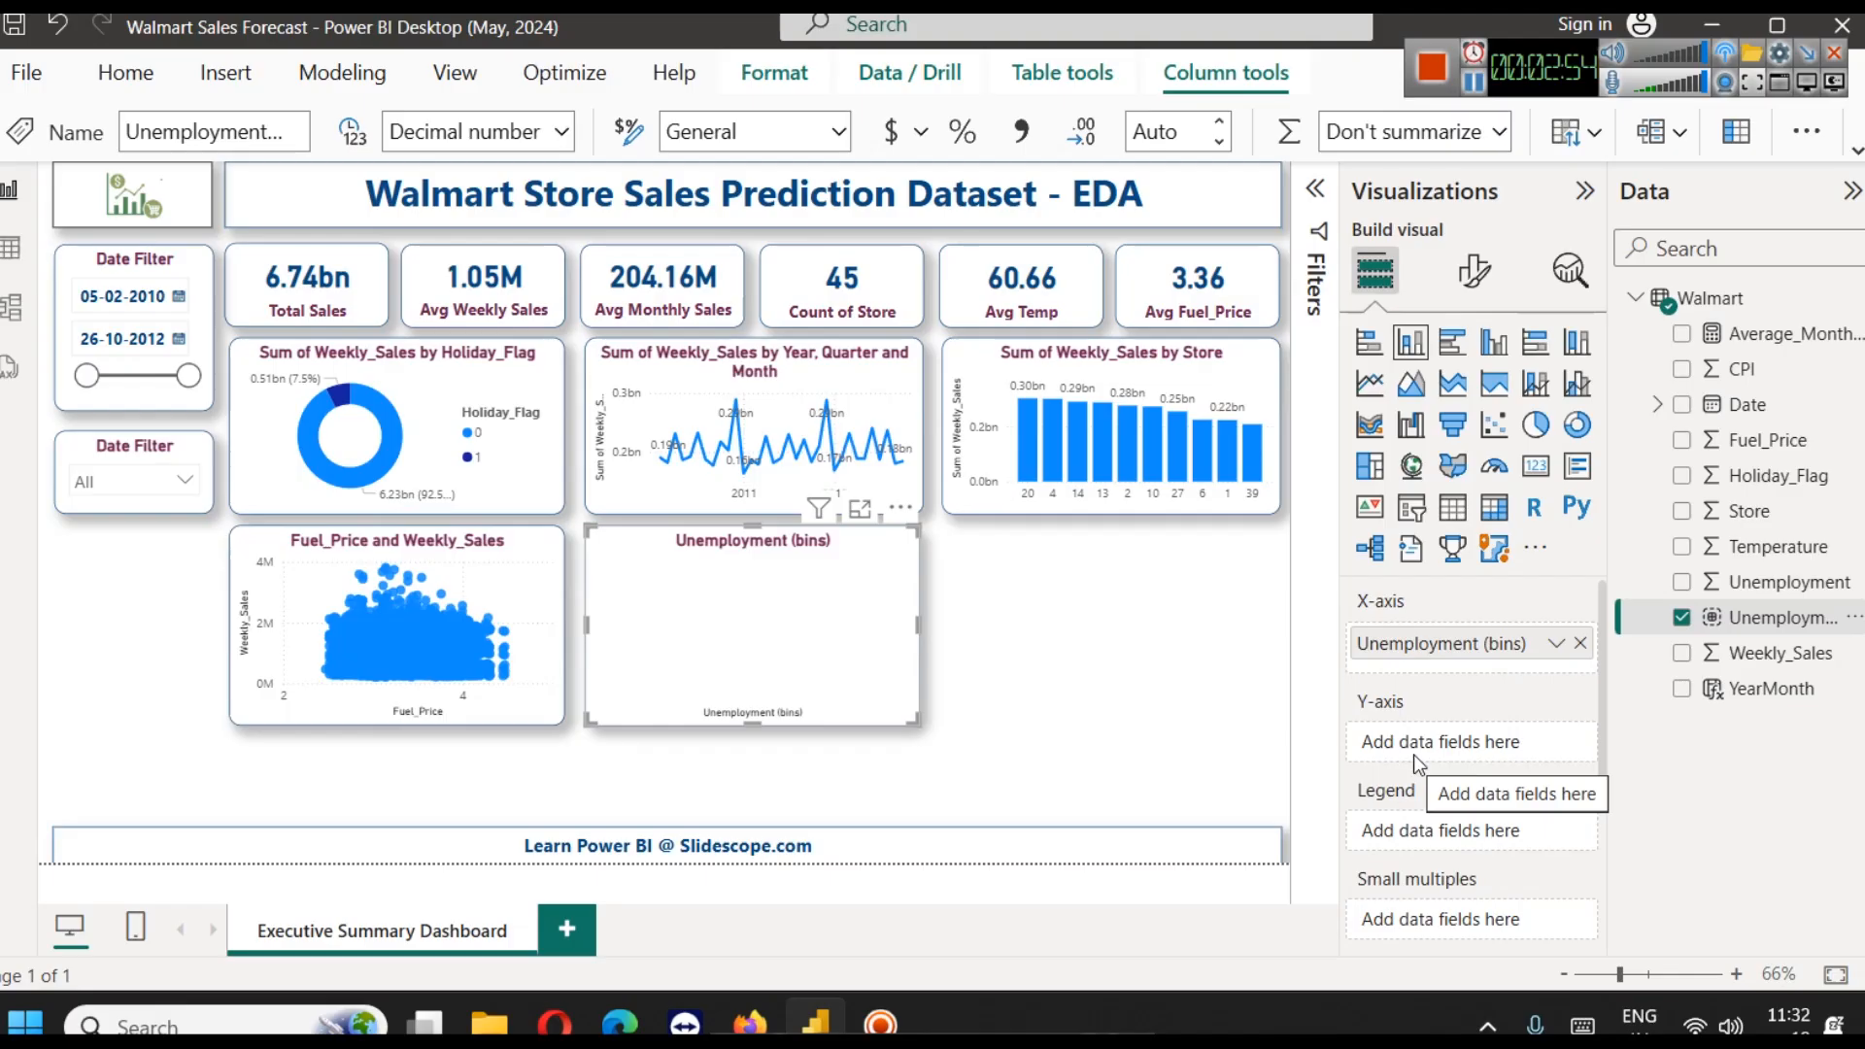
left_click_drag(1742, 662, 1420, 744)
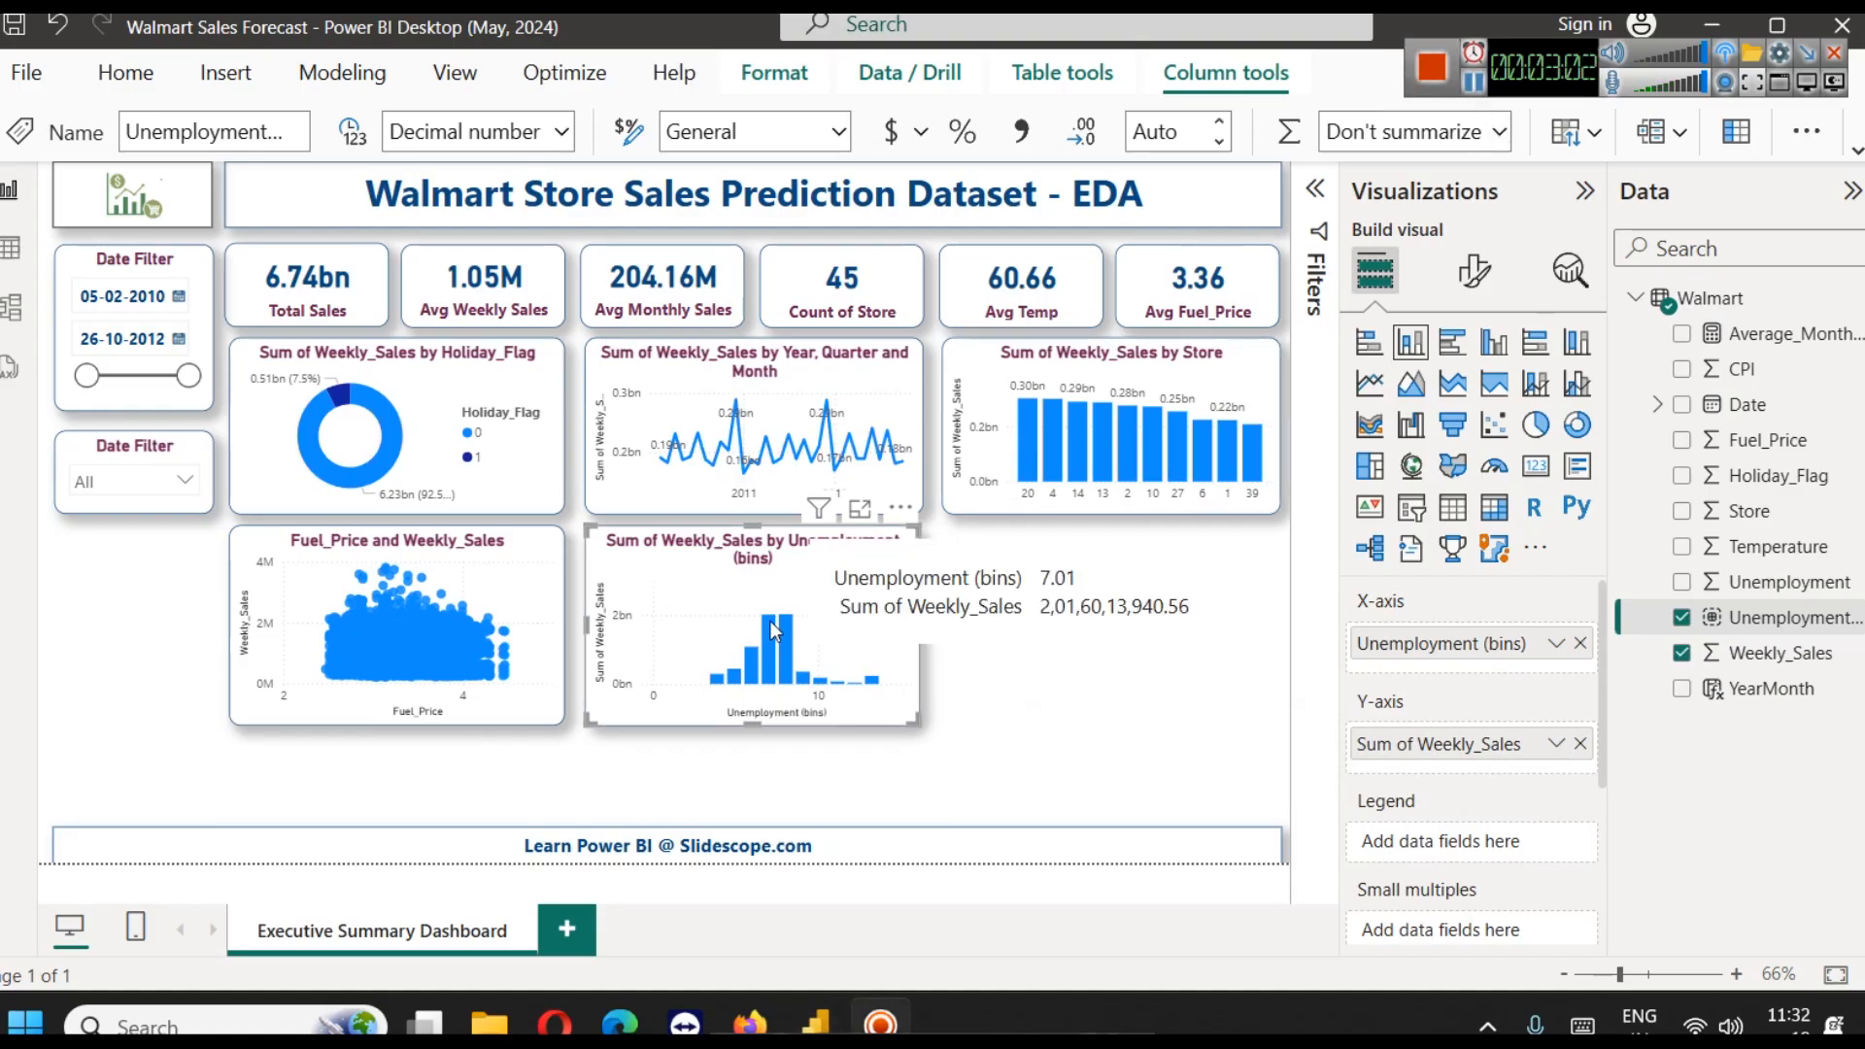
Enlarge the Unemployment (bins) column chart in focus mode, inspect its two tallest columns and return to the report
left_click(859, 515)
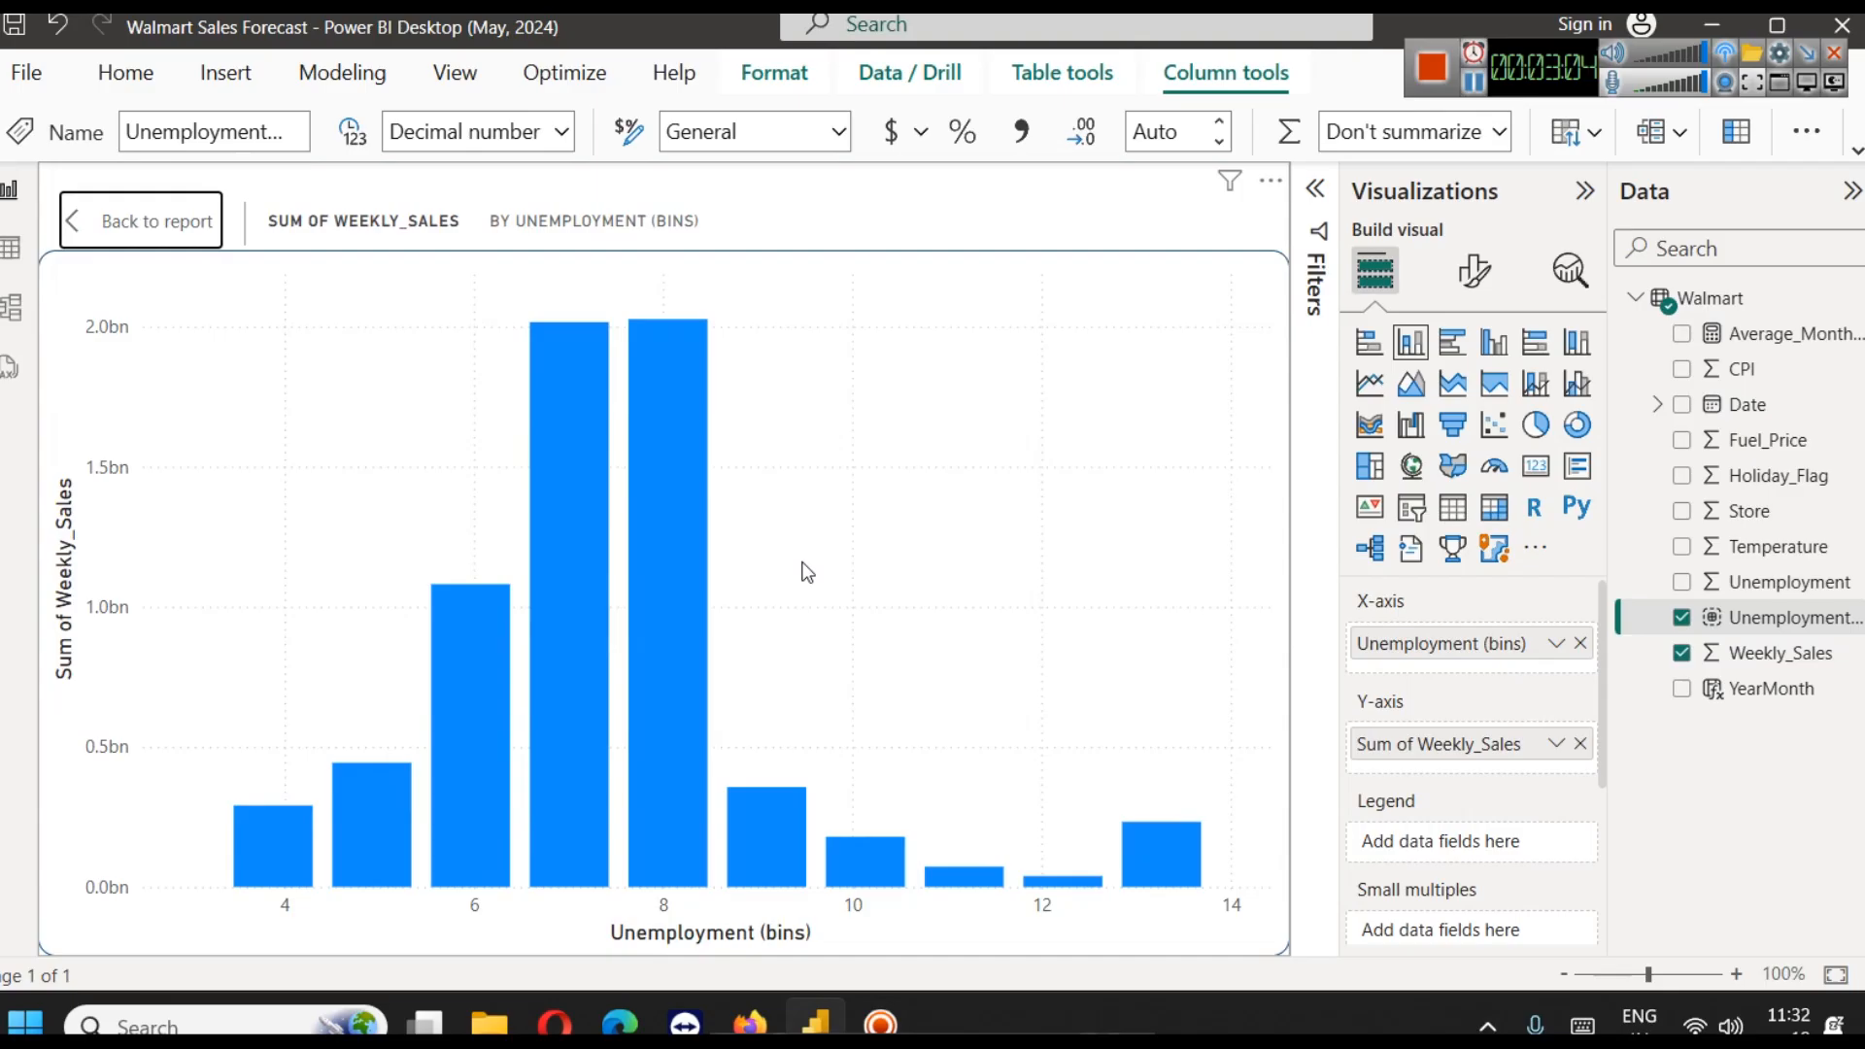
mouse_move(602, 386)
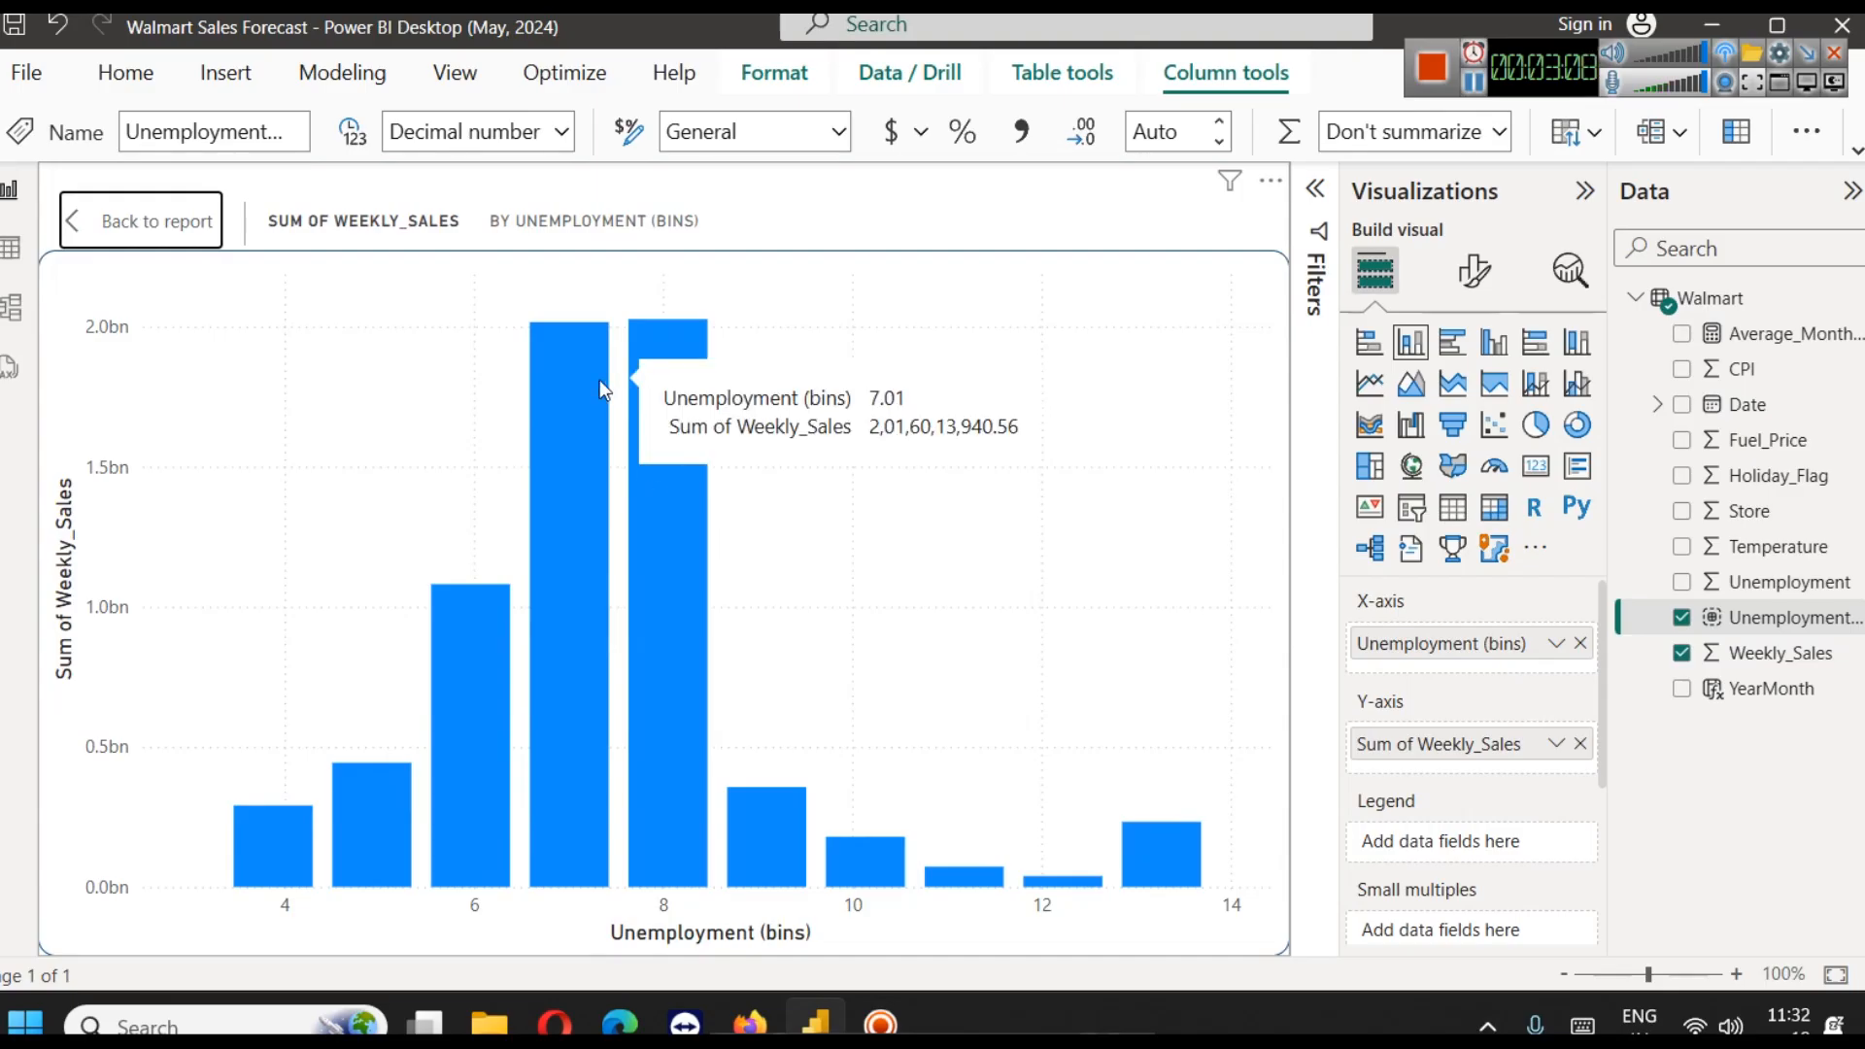
mouse_move(672, 392)
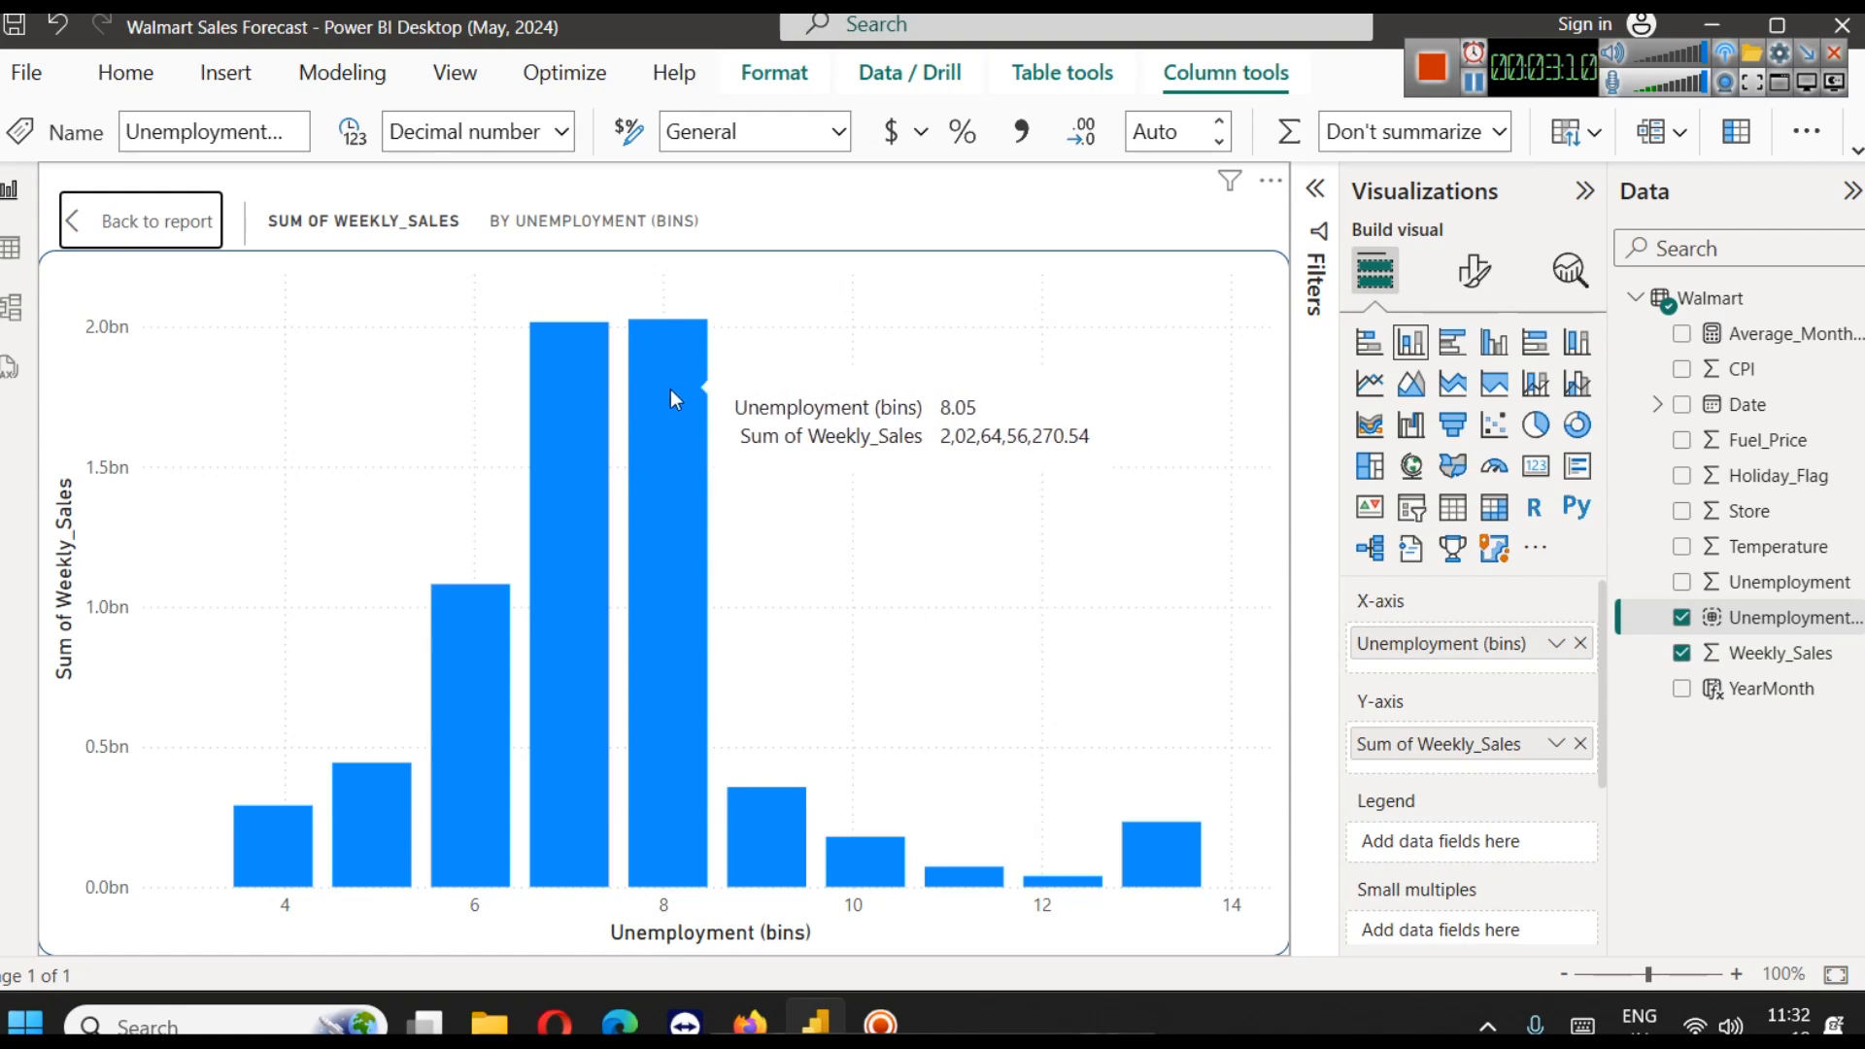
left_click(153, 221)
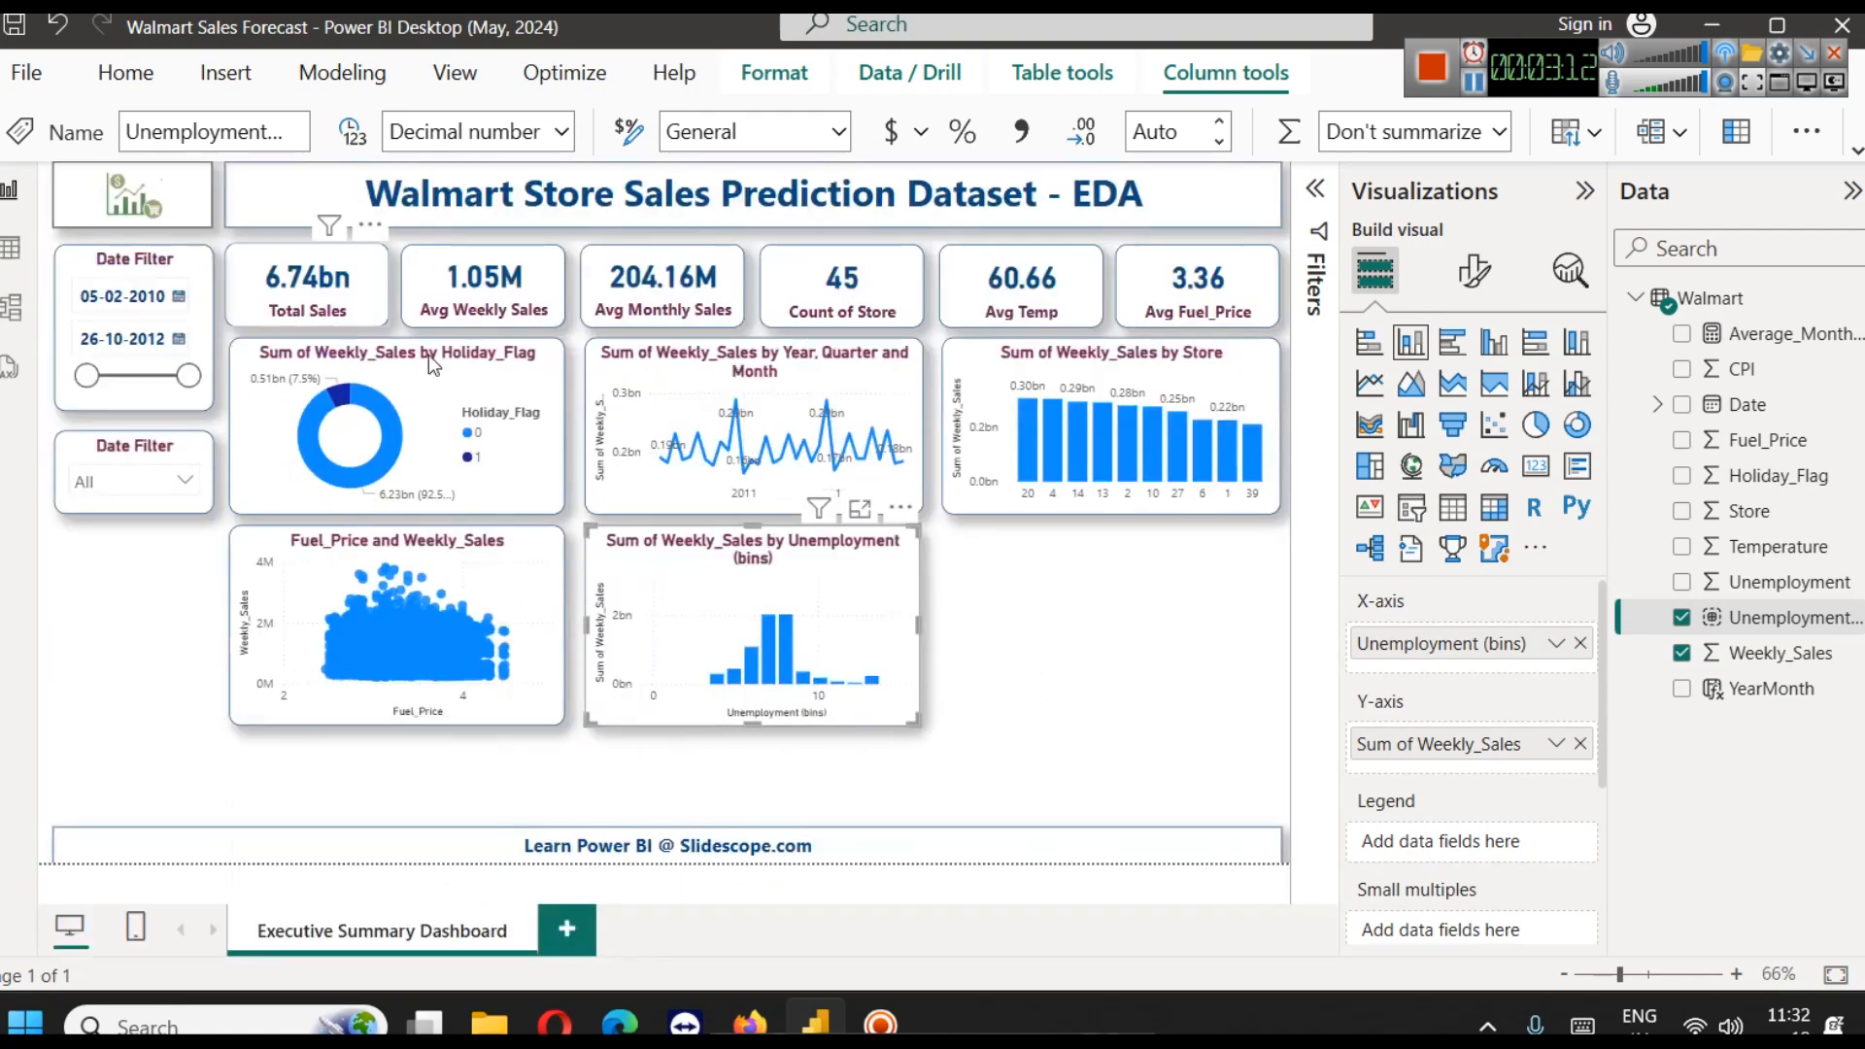
Summarize Weekly_Sales by Count in the Unemployment (bins) column chart and inspect one of its columns
left_click(1557, 744)
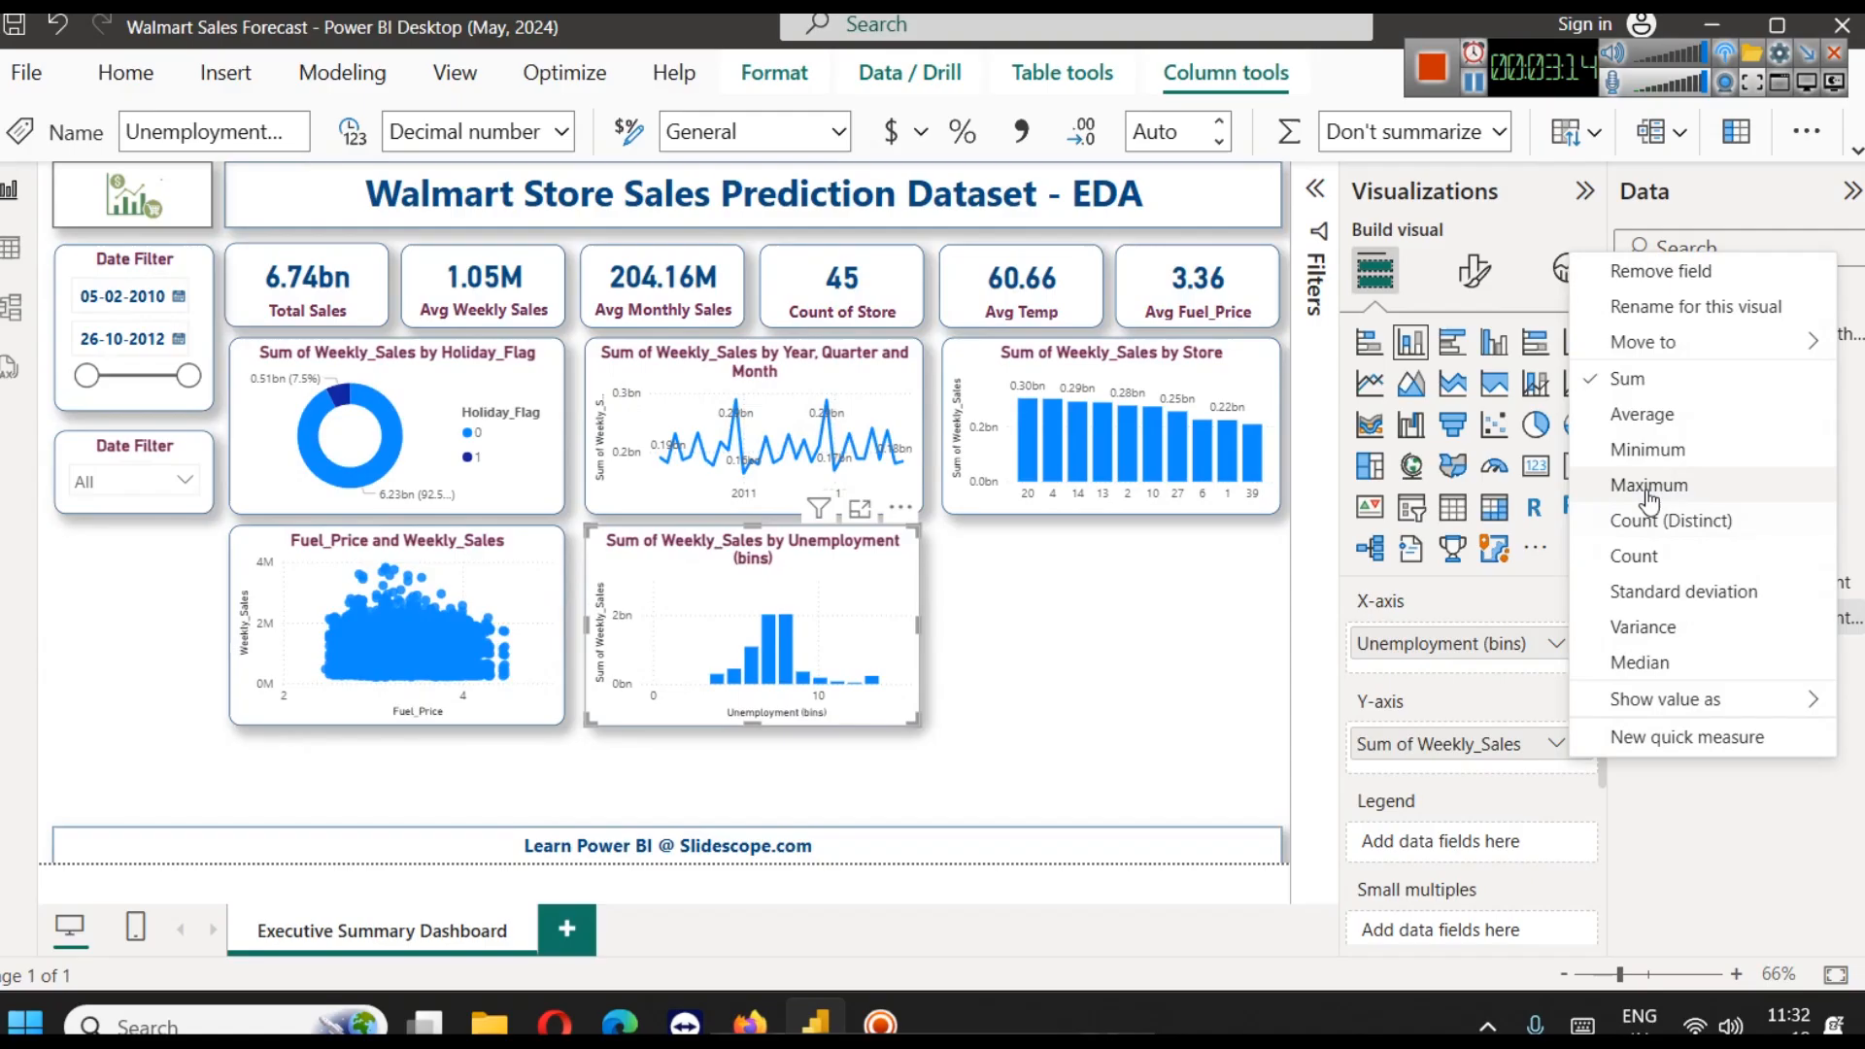
left_click(1651, 556)
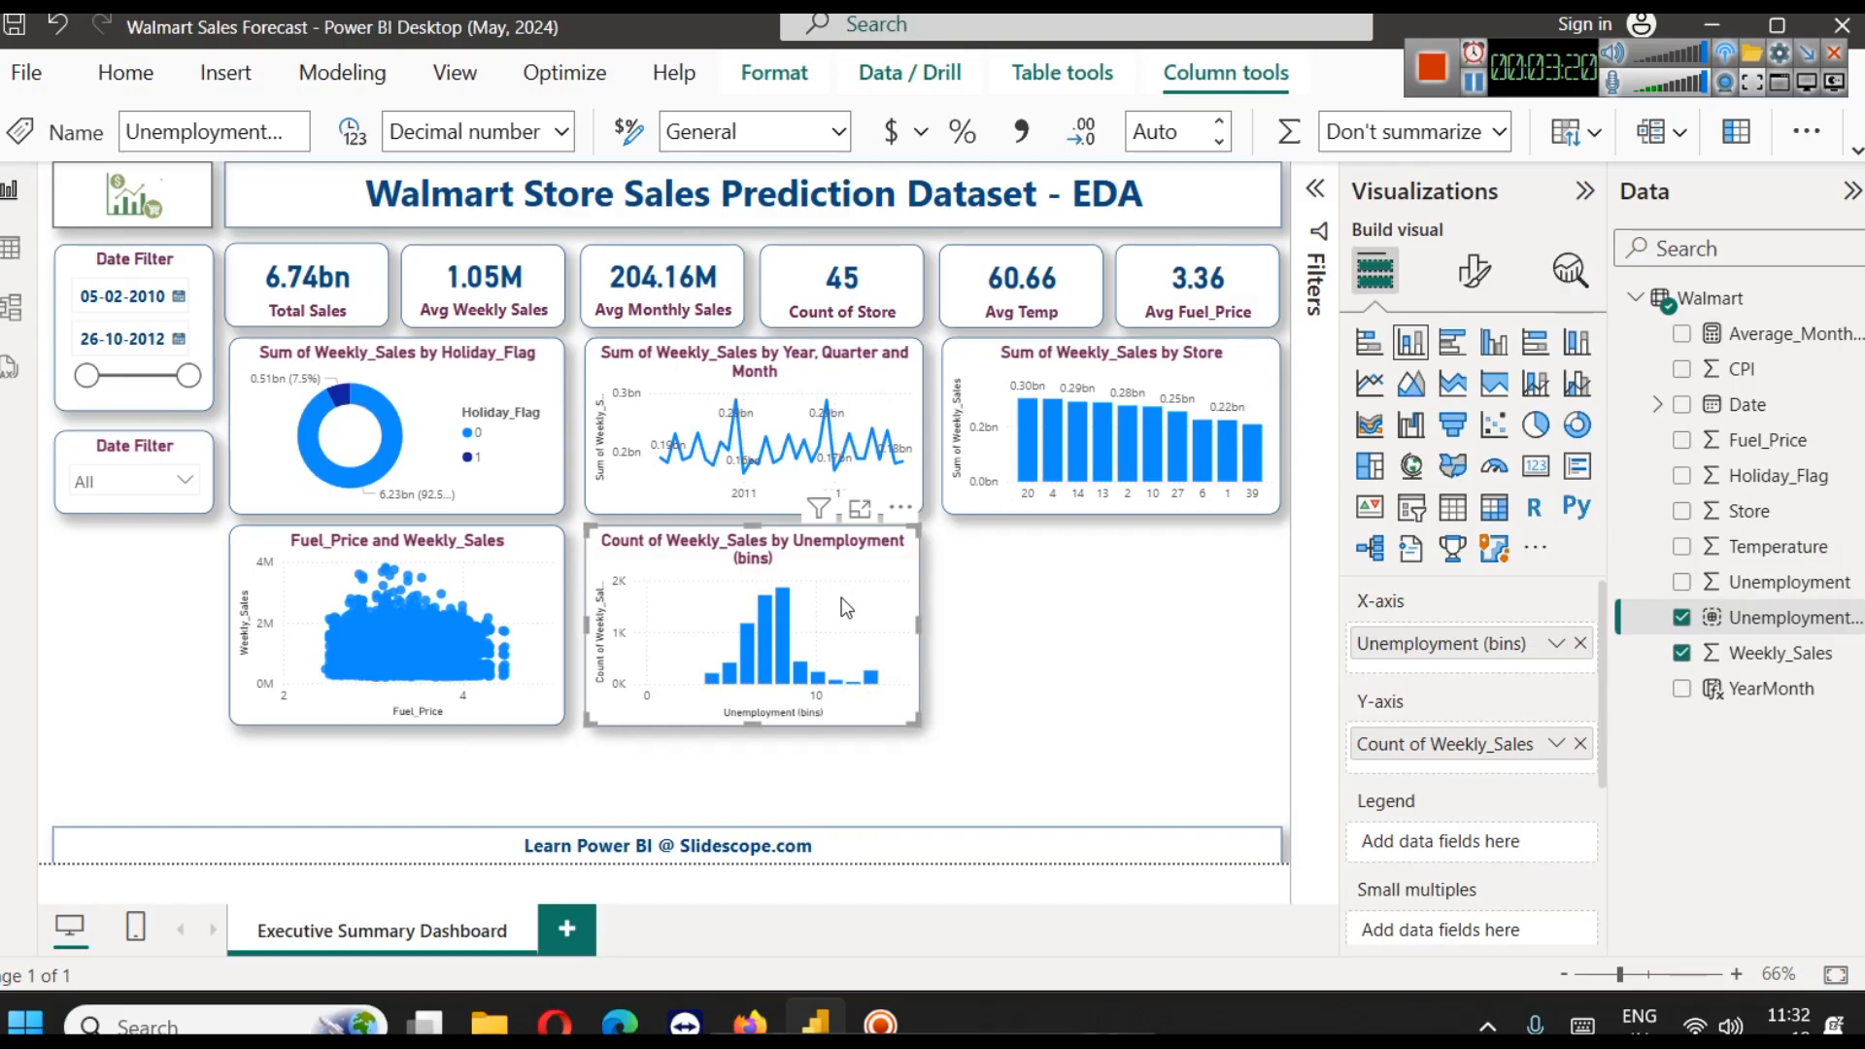
mouse_move(785, 618)
Summarize Weekly_Sales by Average in the Unemployment (bins) column chart and inspect its first column in focus mode
left_click(1558, 746)
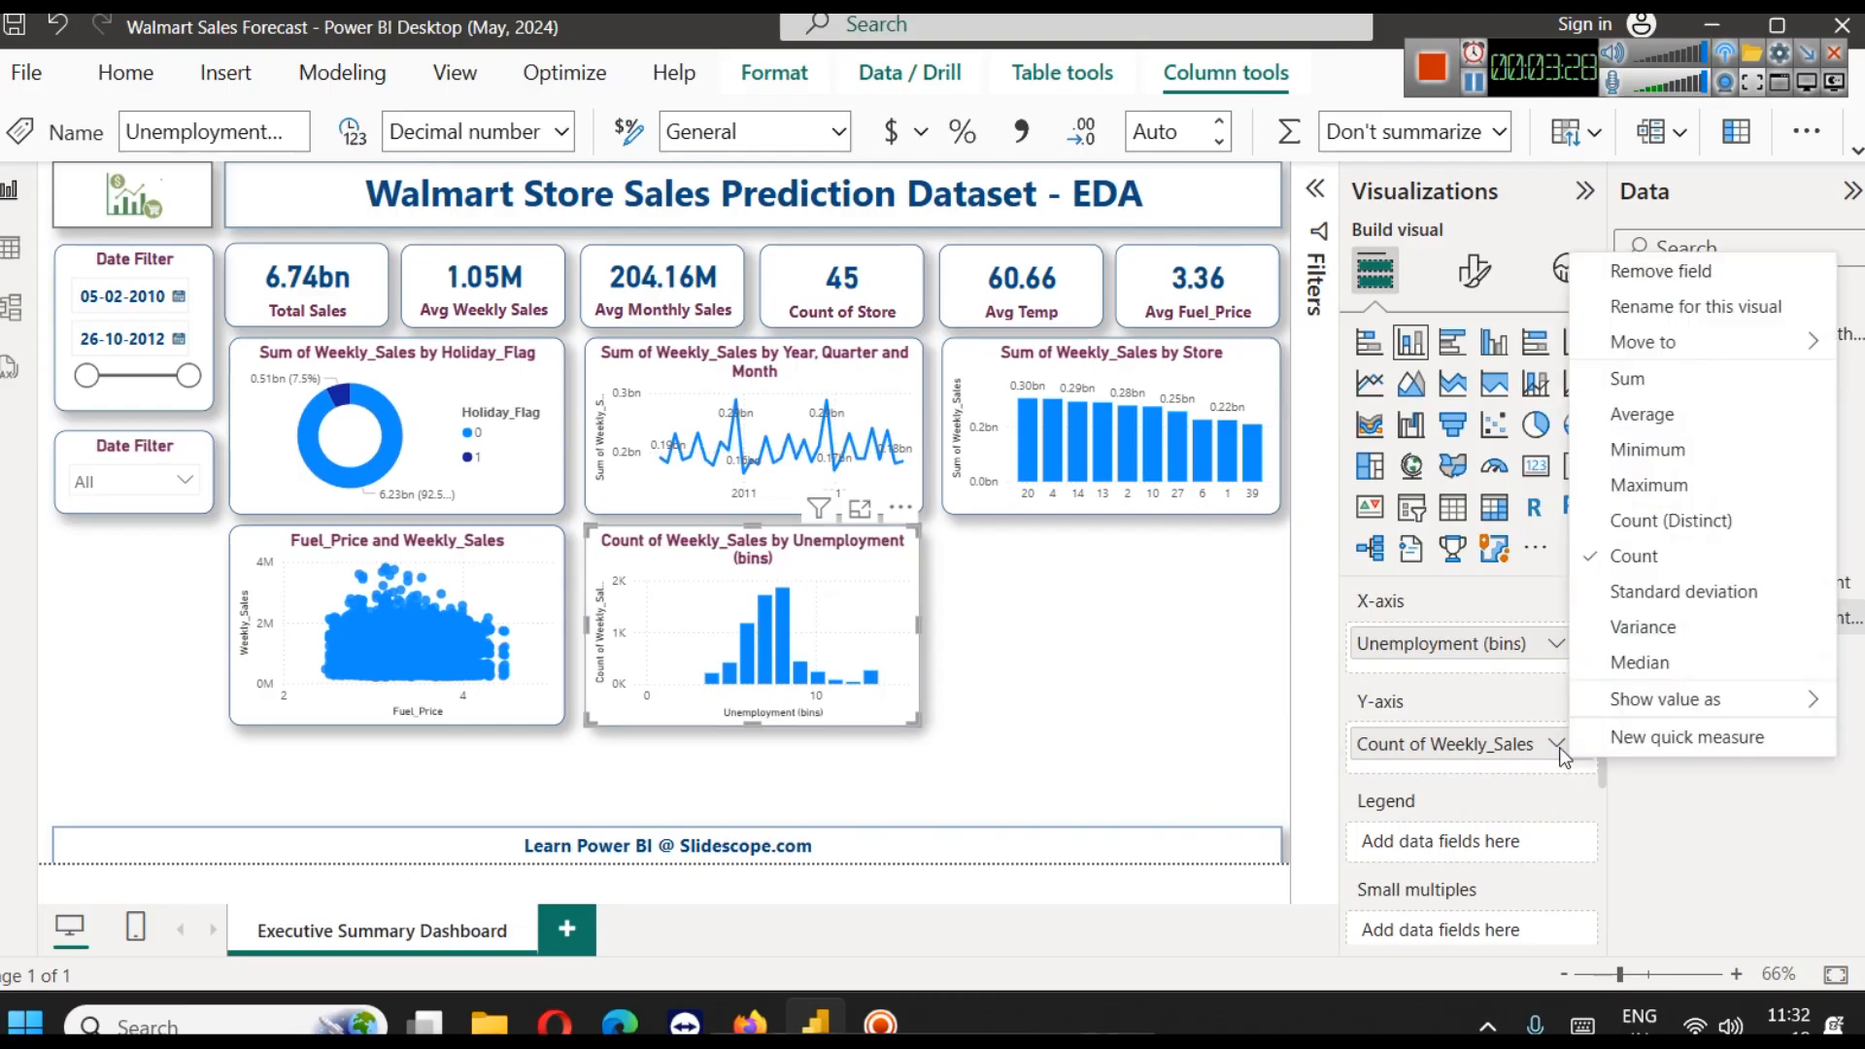
left_click(1641, 414)
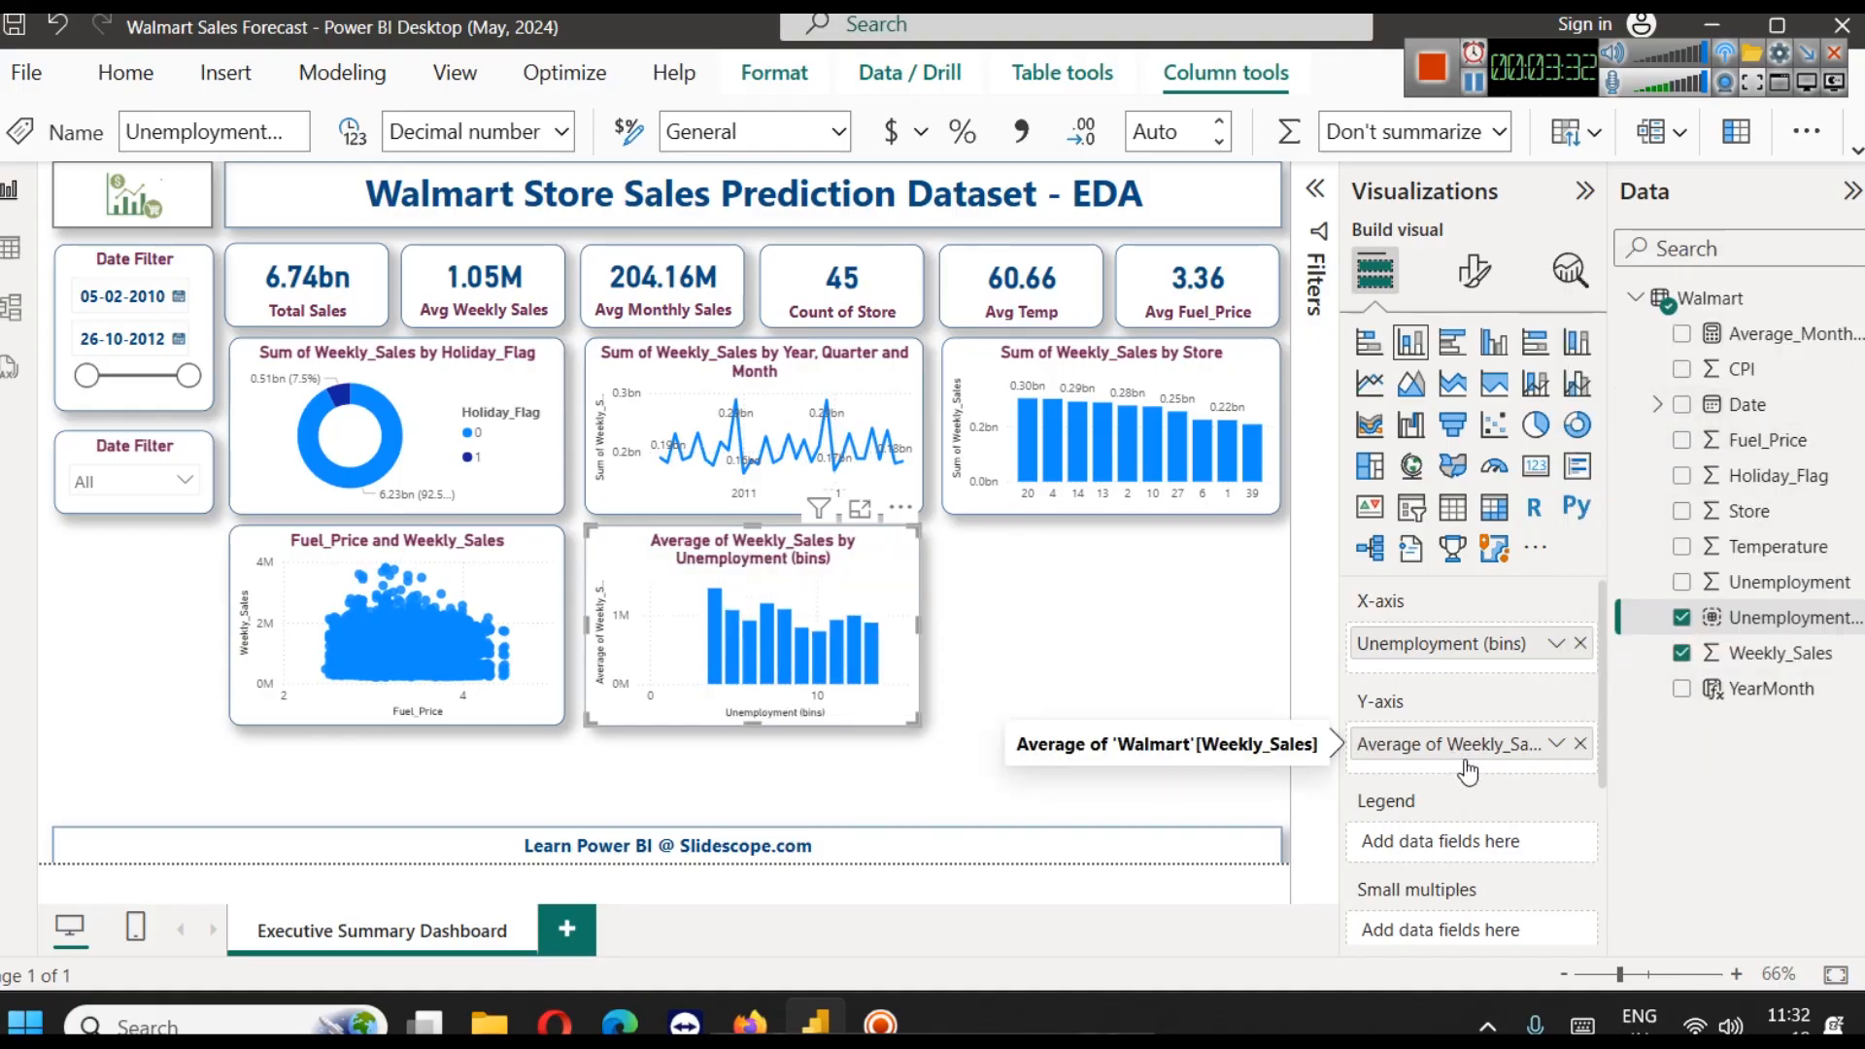
left_click(860, 509)
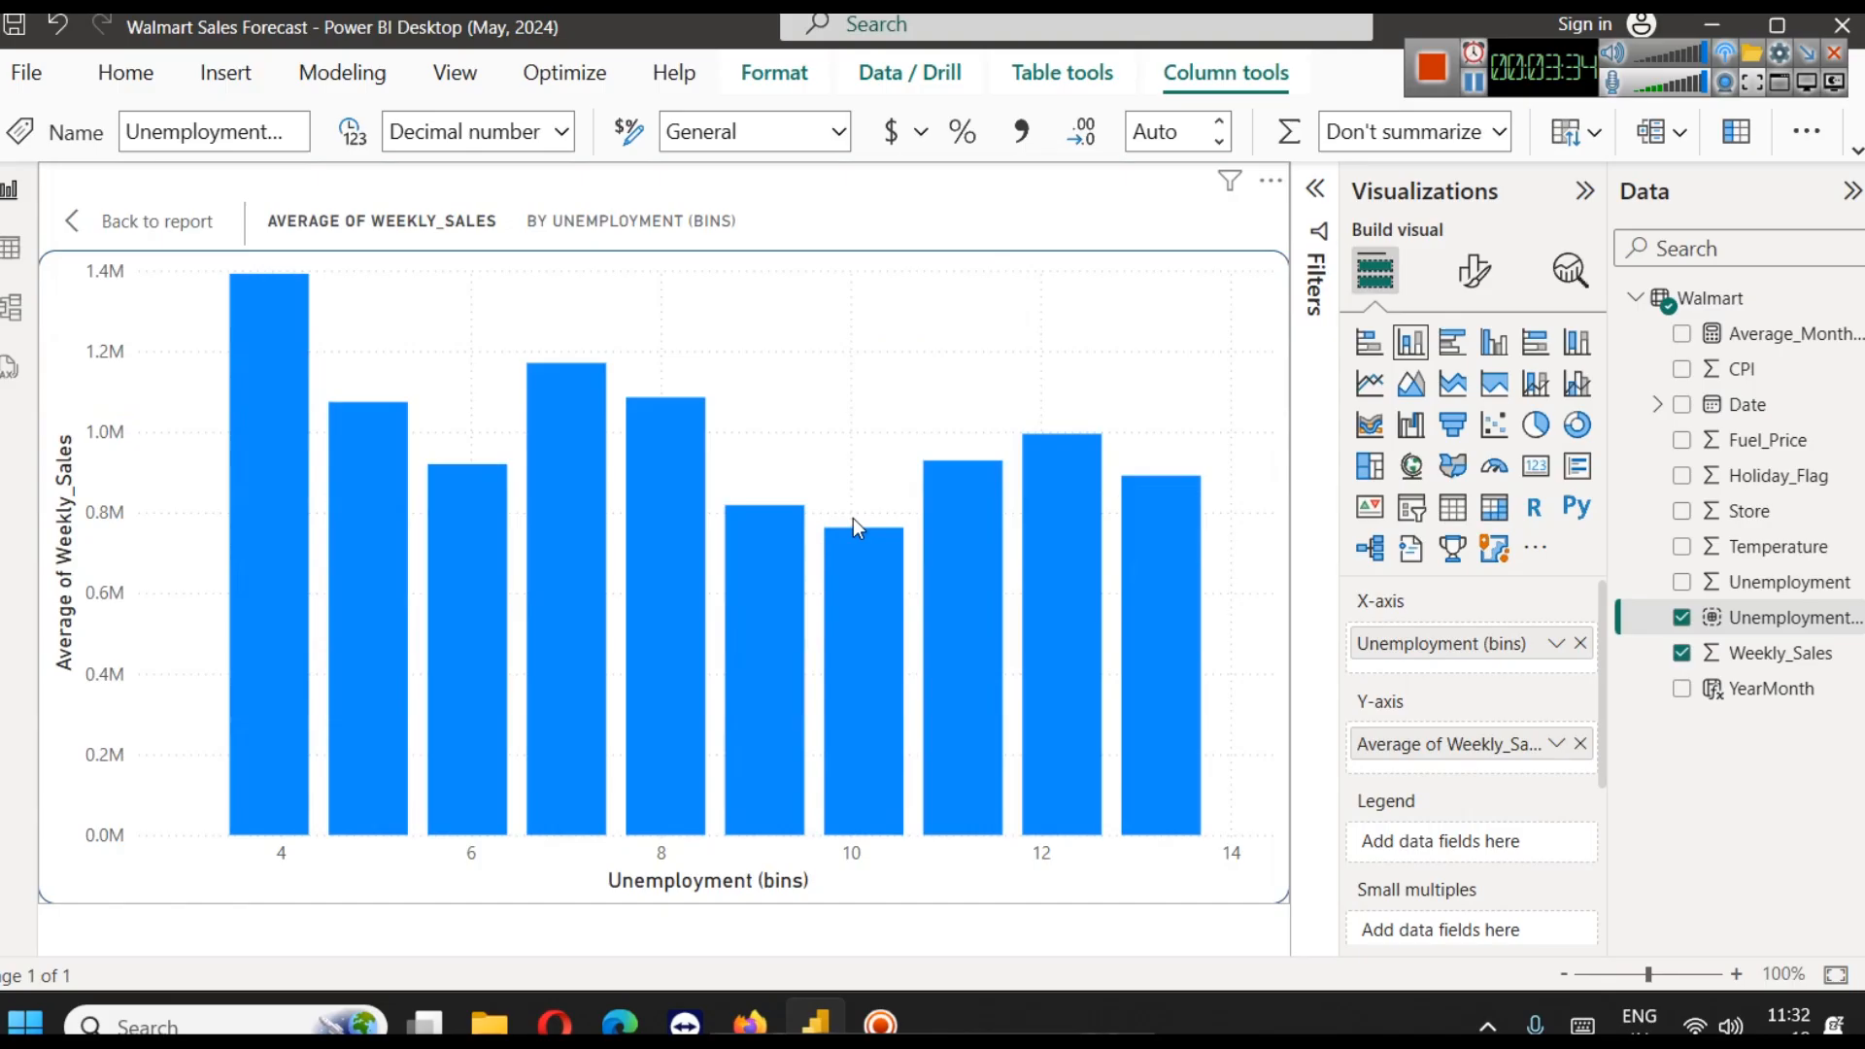
mouse_move(275, 503)
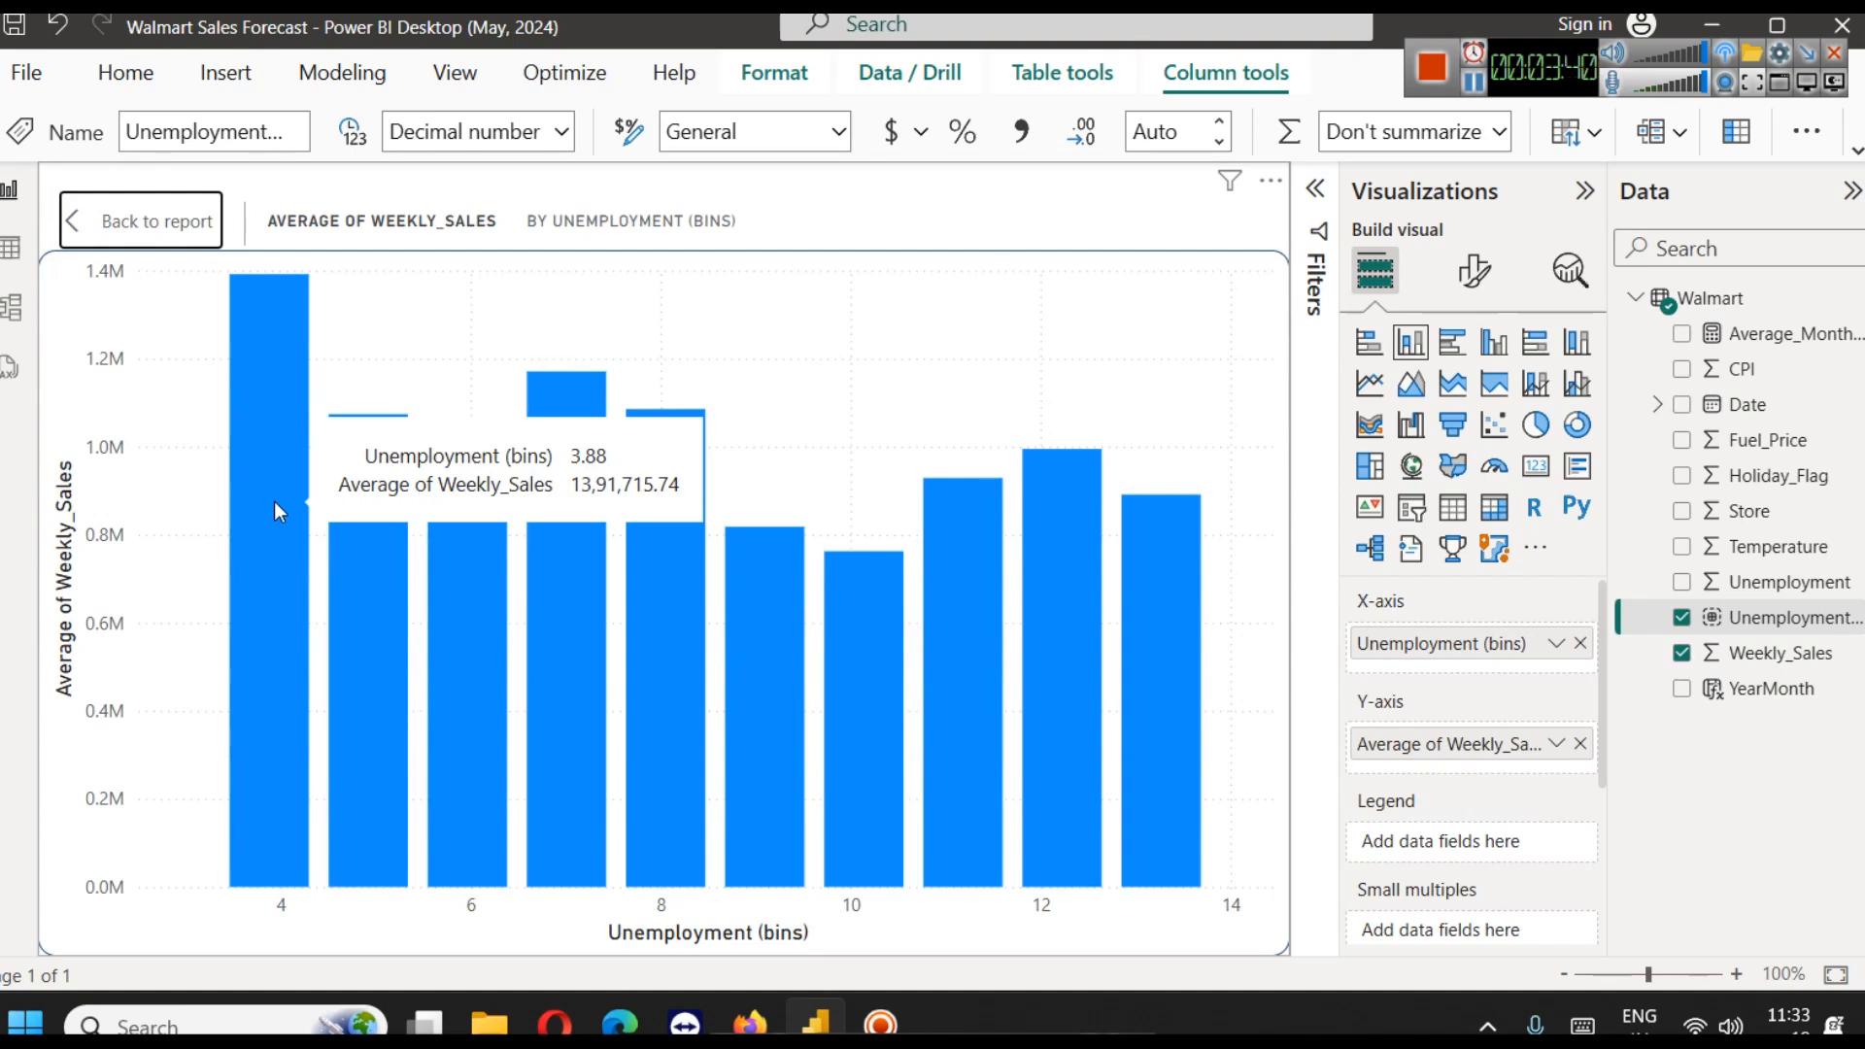
left_click(155, 224)
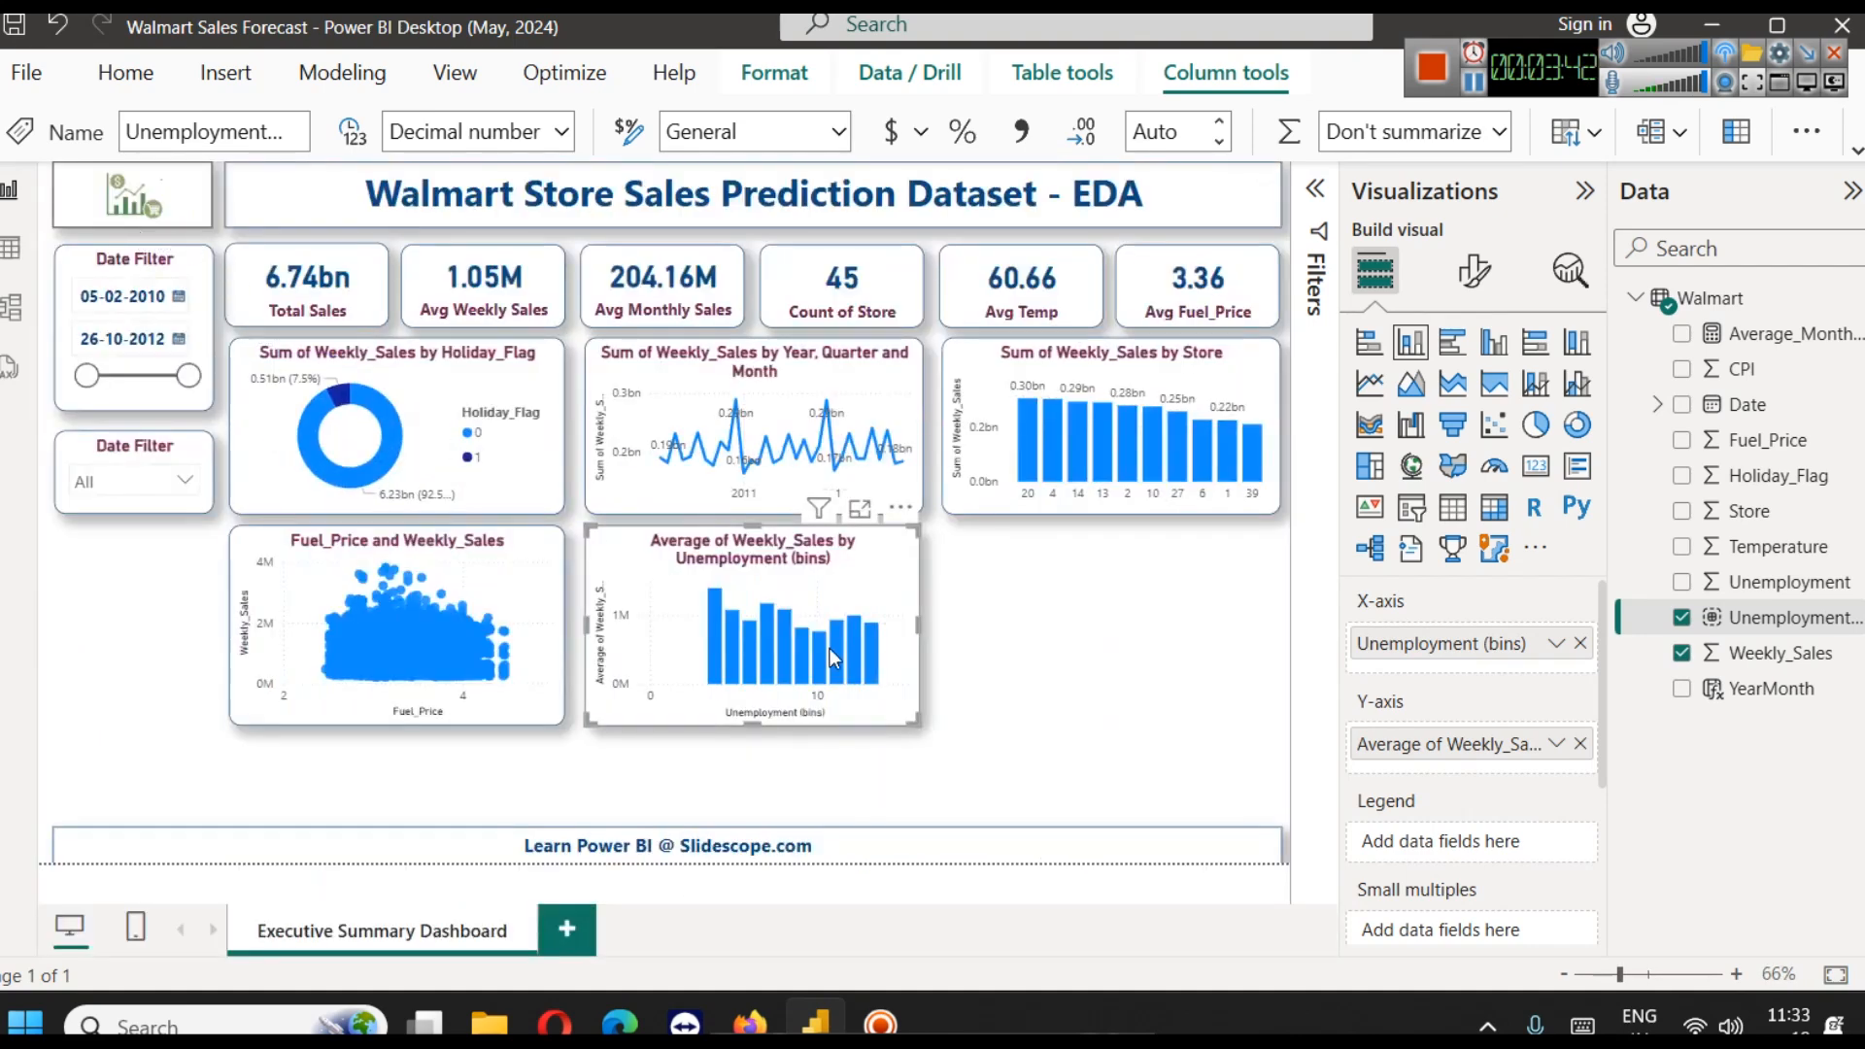
Create a Temperature (bins) group on the Temperature field, using Number of bins as the bin type and a bin count of 12
left_click(1011, 716)
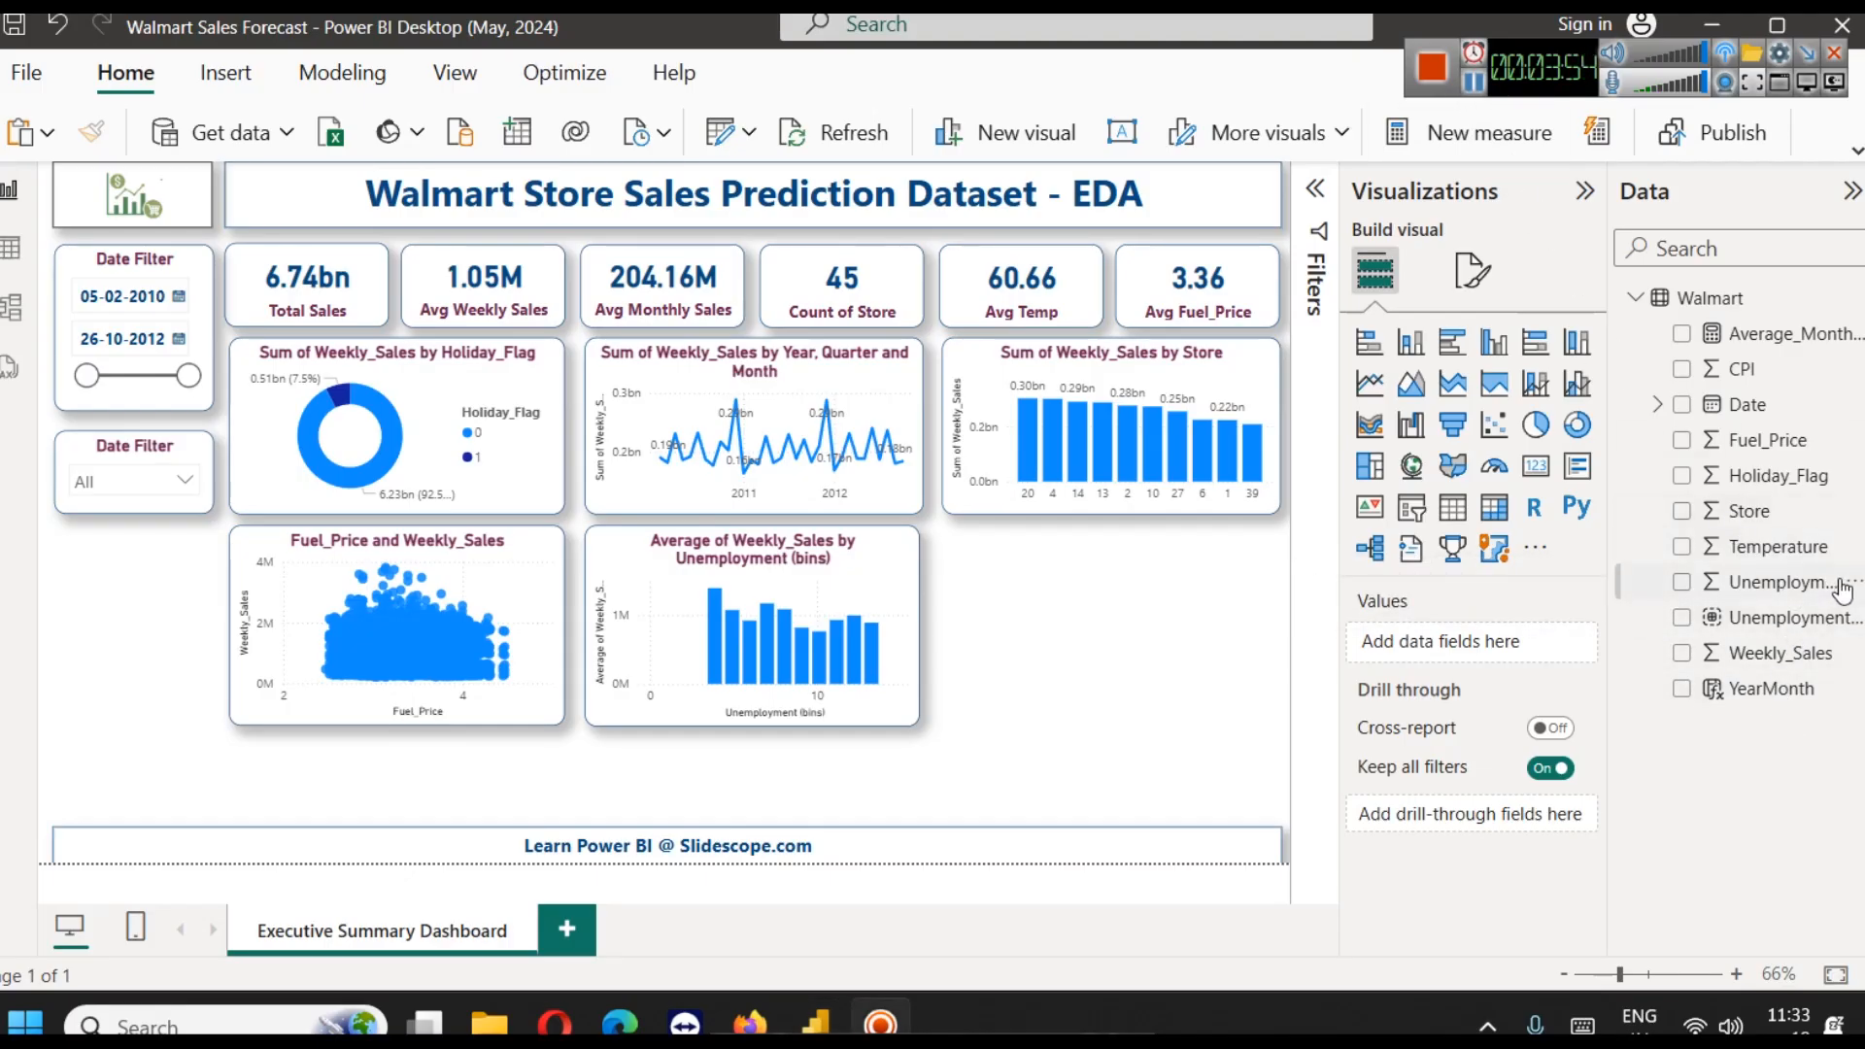
left_click(1842, 548)
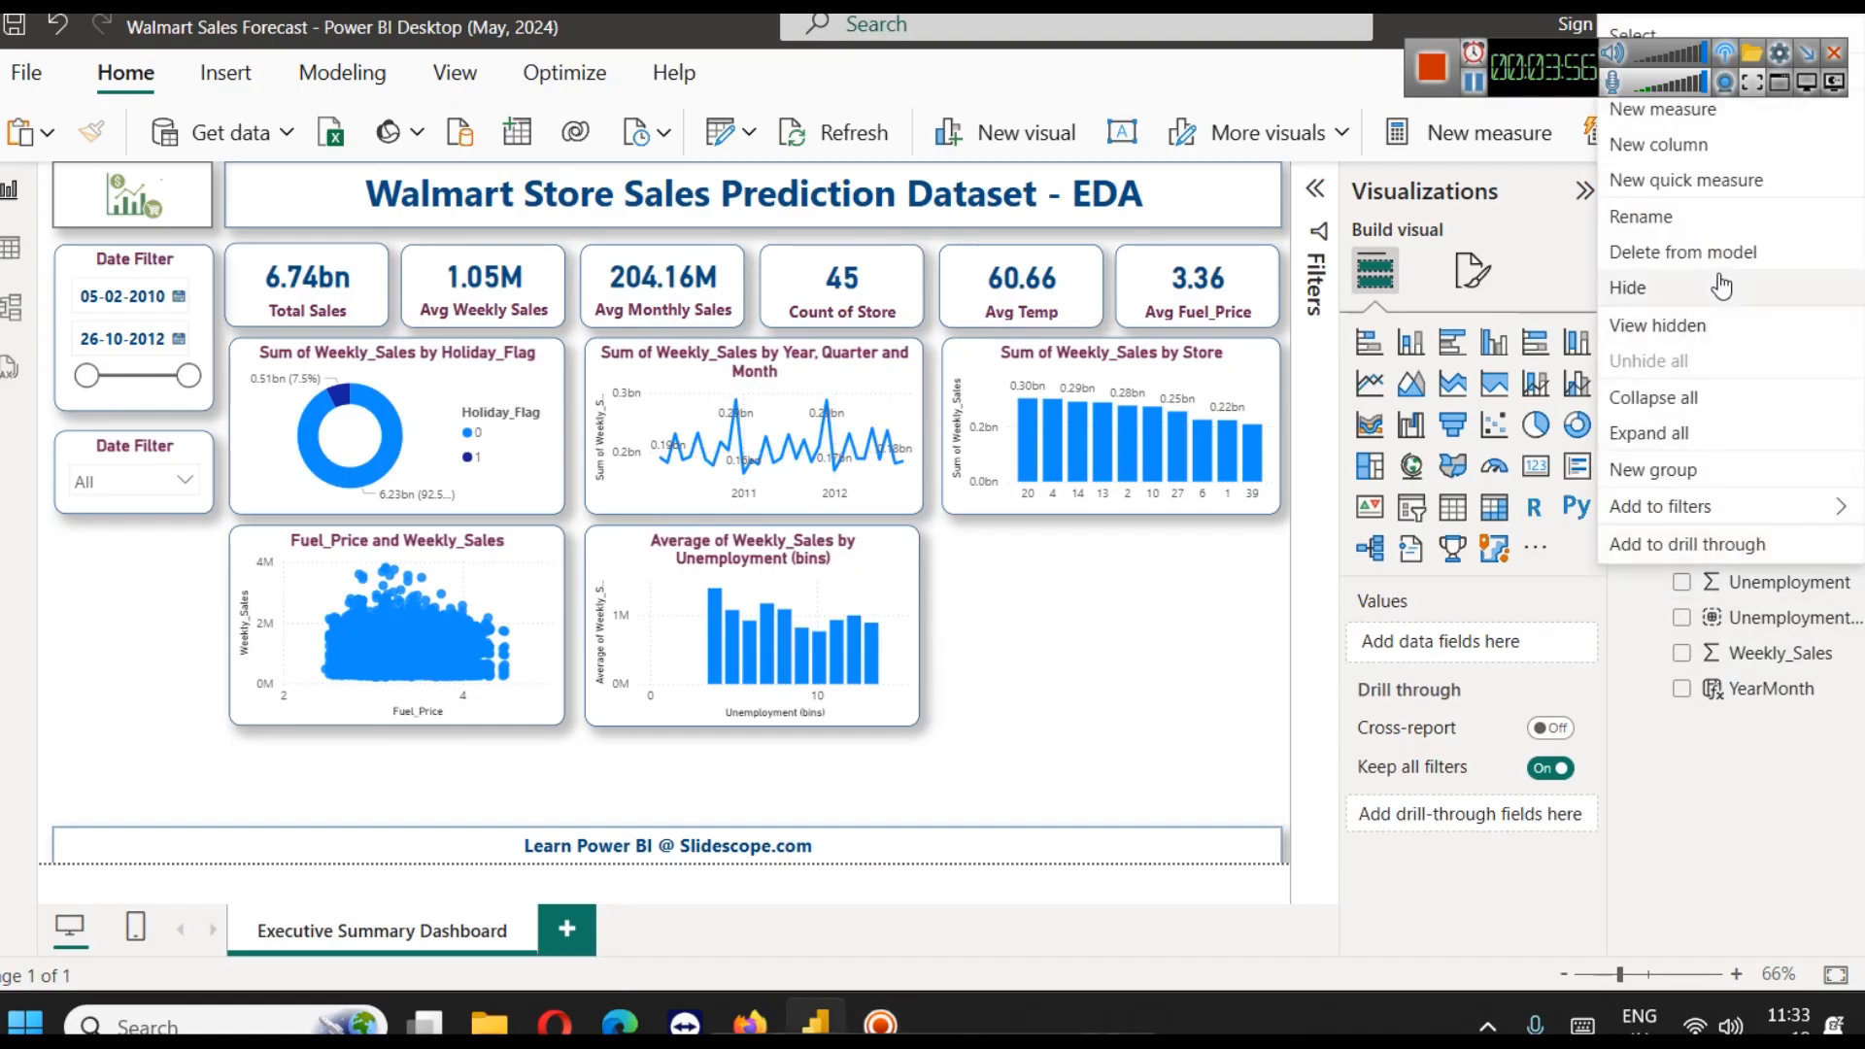
left_click(1752, 481)
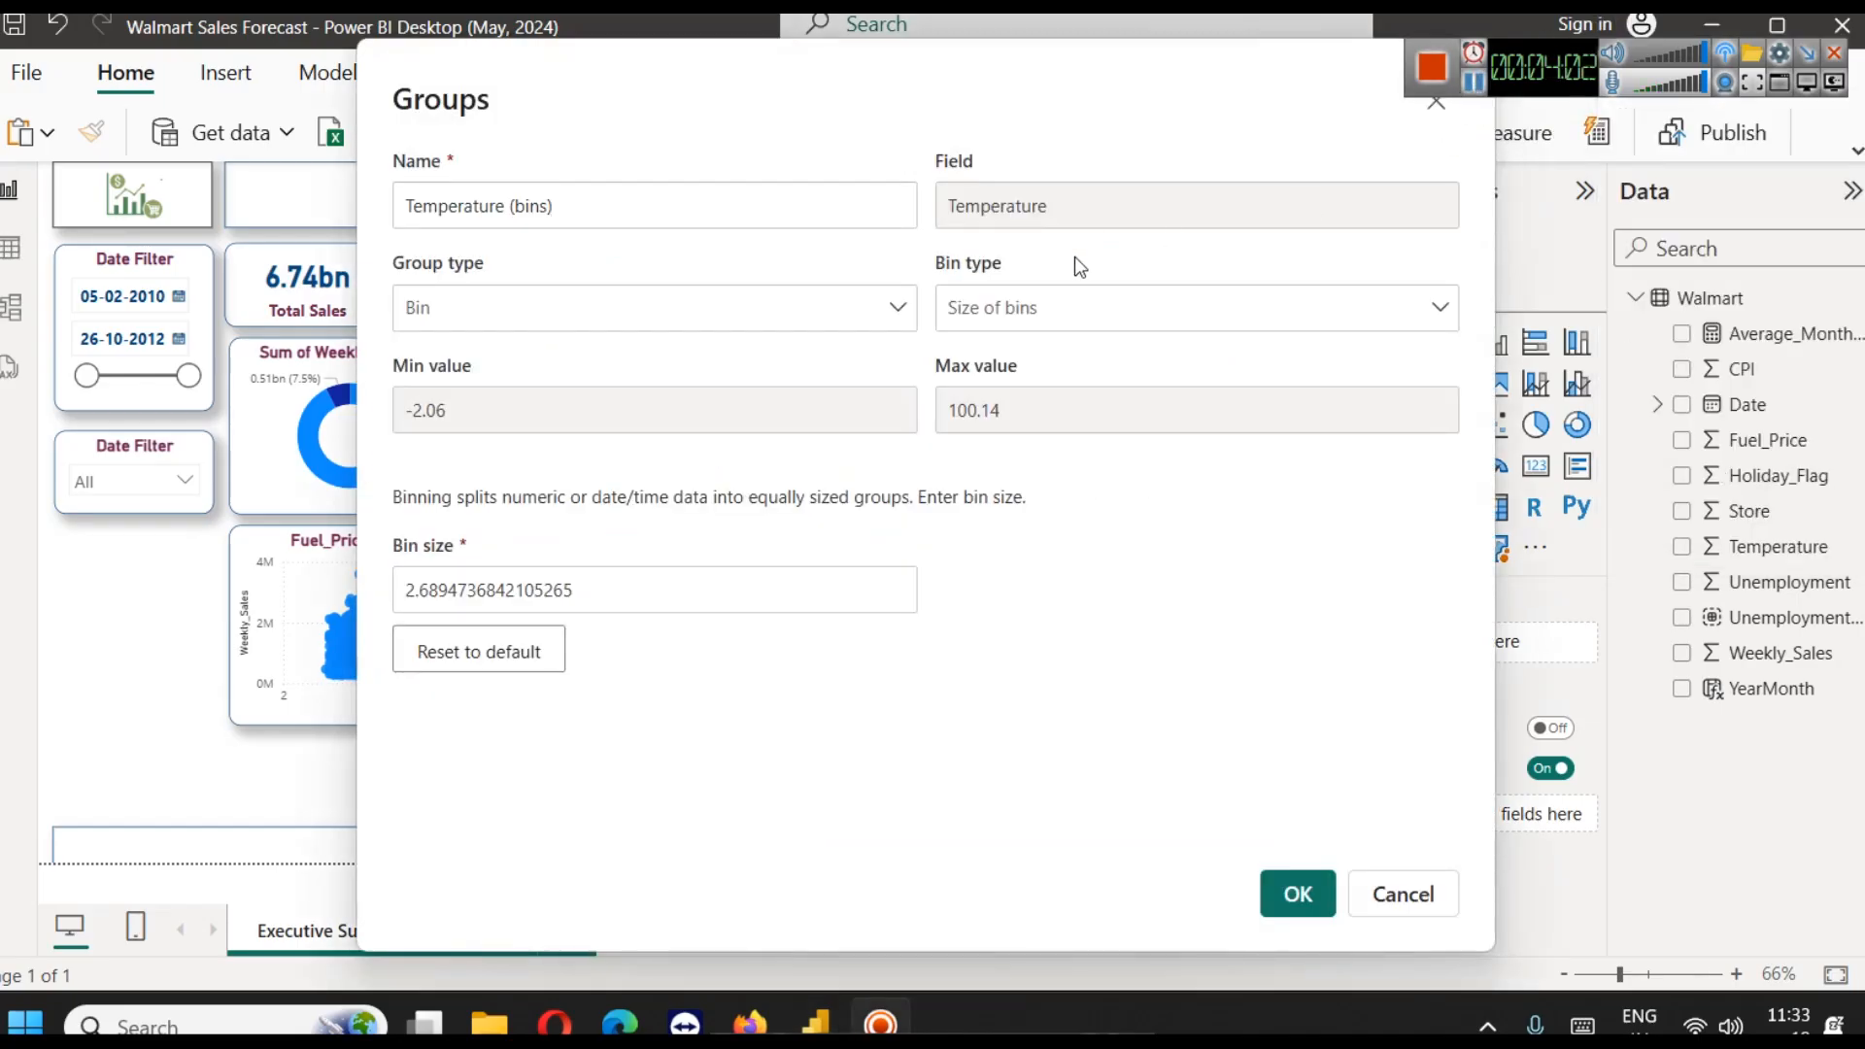
left_click(1038, 303)
left_click(993, 427)
left_click(1017, 318)
left_click(1001, 404)
left_click(614, 594)
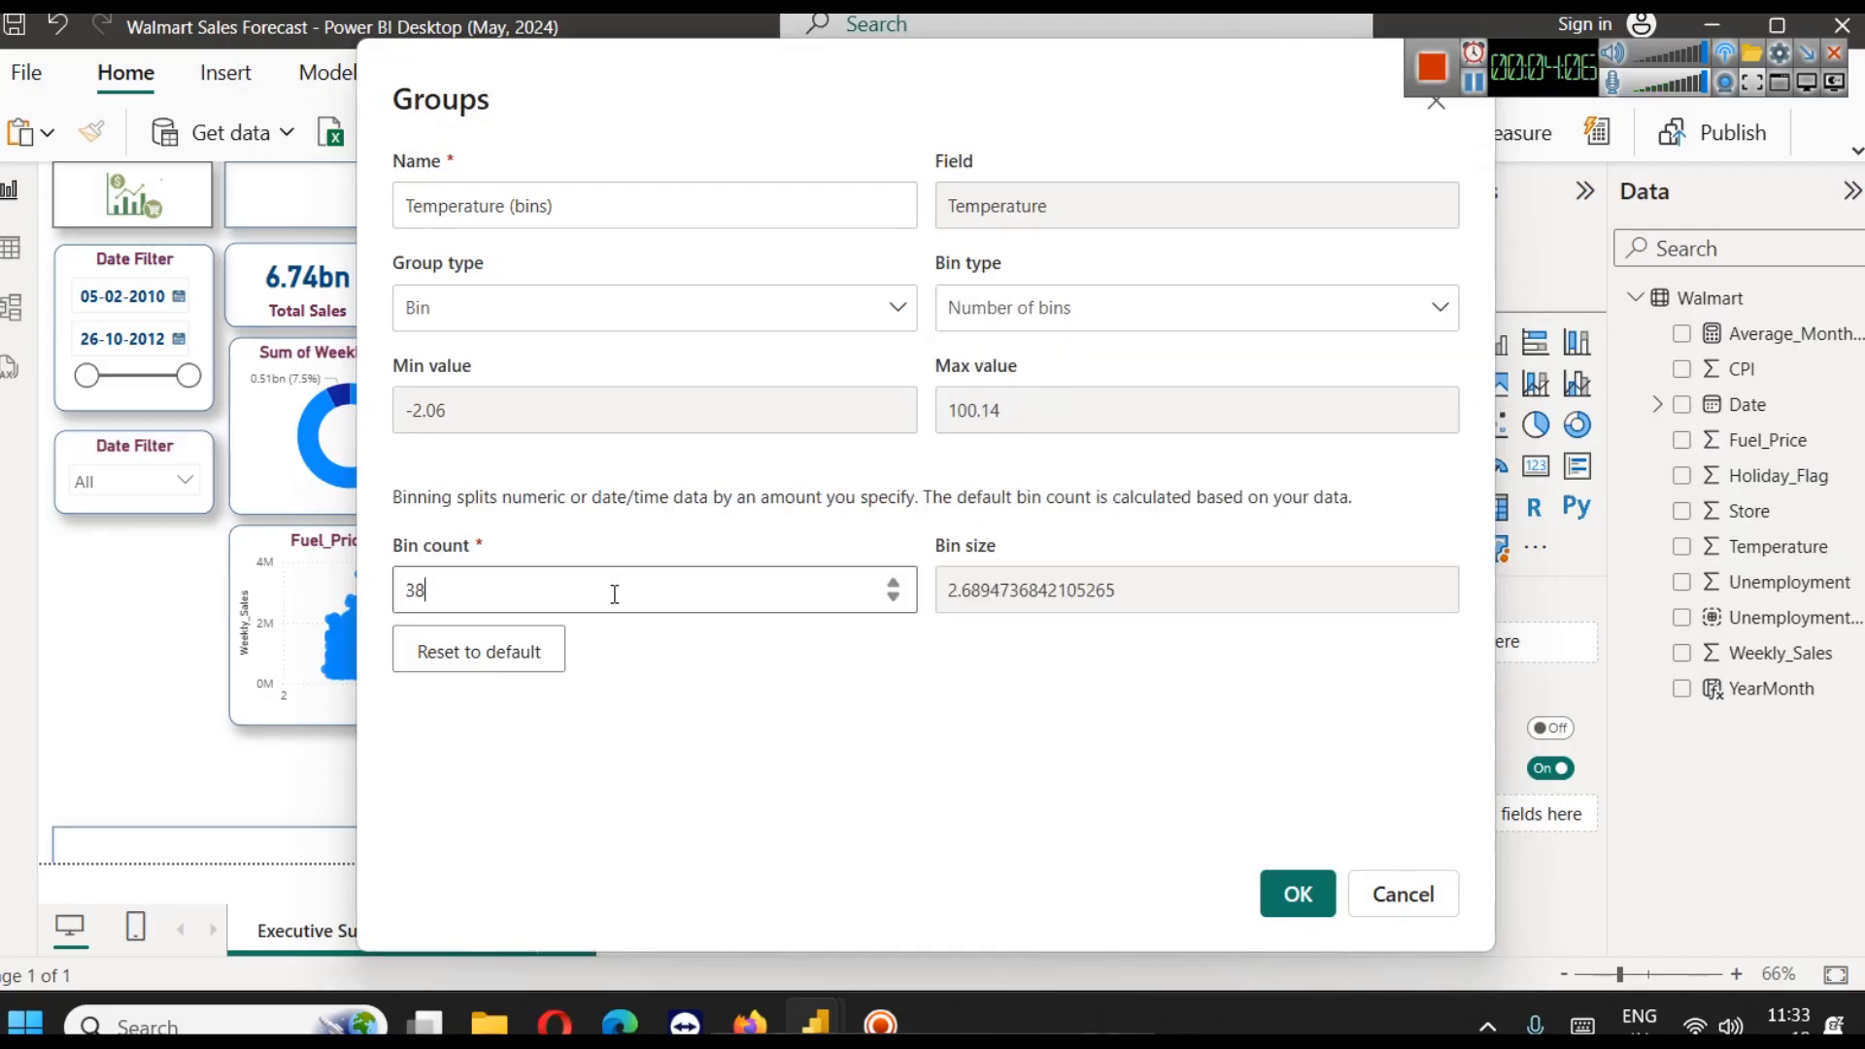
double_click(614, 594)
type("12")
left_click(1296, 895)
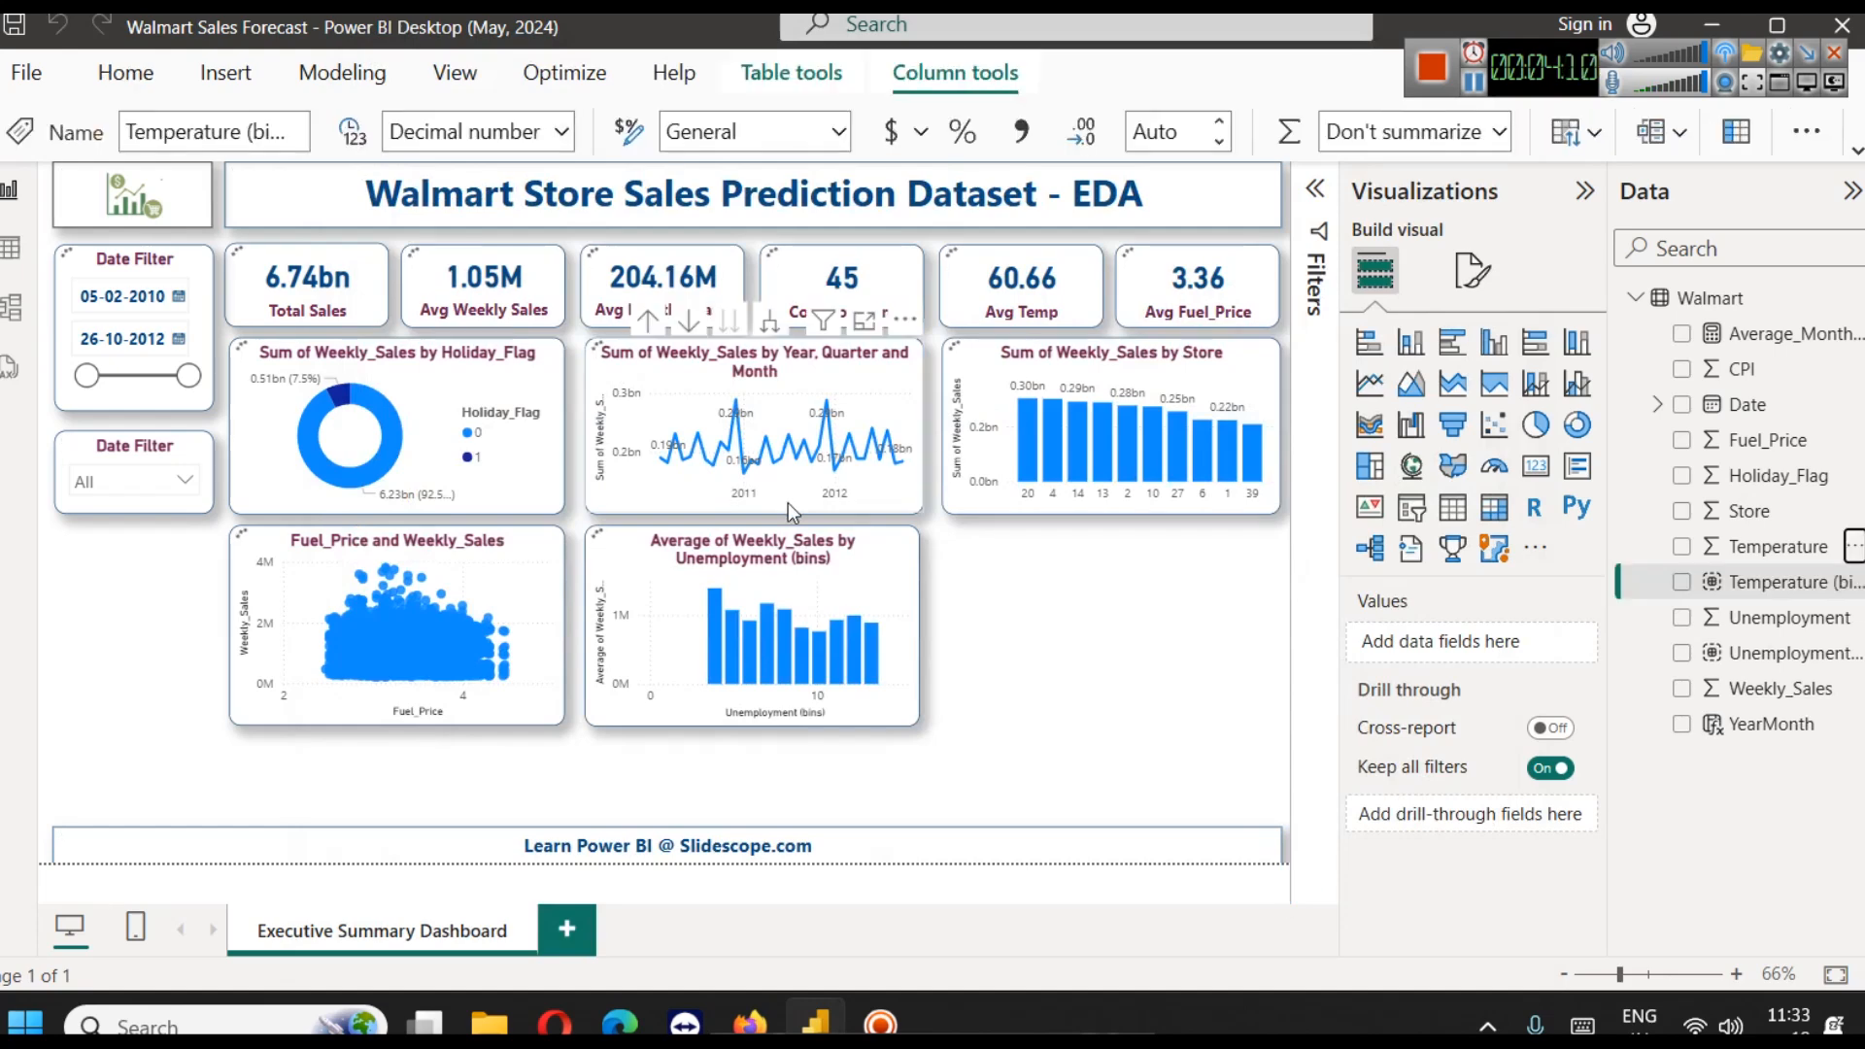
Duplicate the Unemployment (bins) column chart and align the copy beside it, beneath the Weekly_Sales by Store chart
left_click(749, 597)
key("ctrl+c")
key("ctrl+v")
left_click_drag(749, 596, 1094, 567)
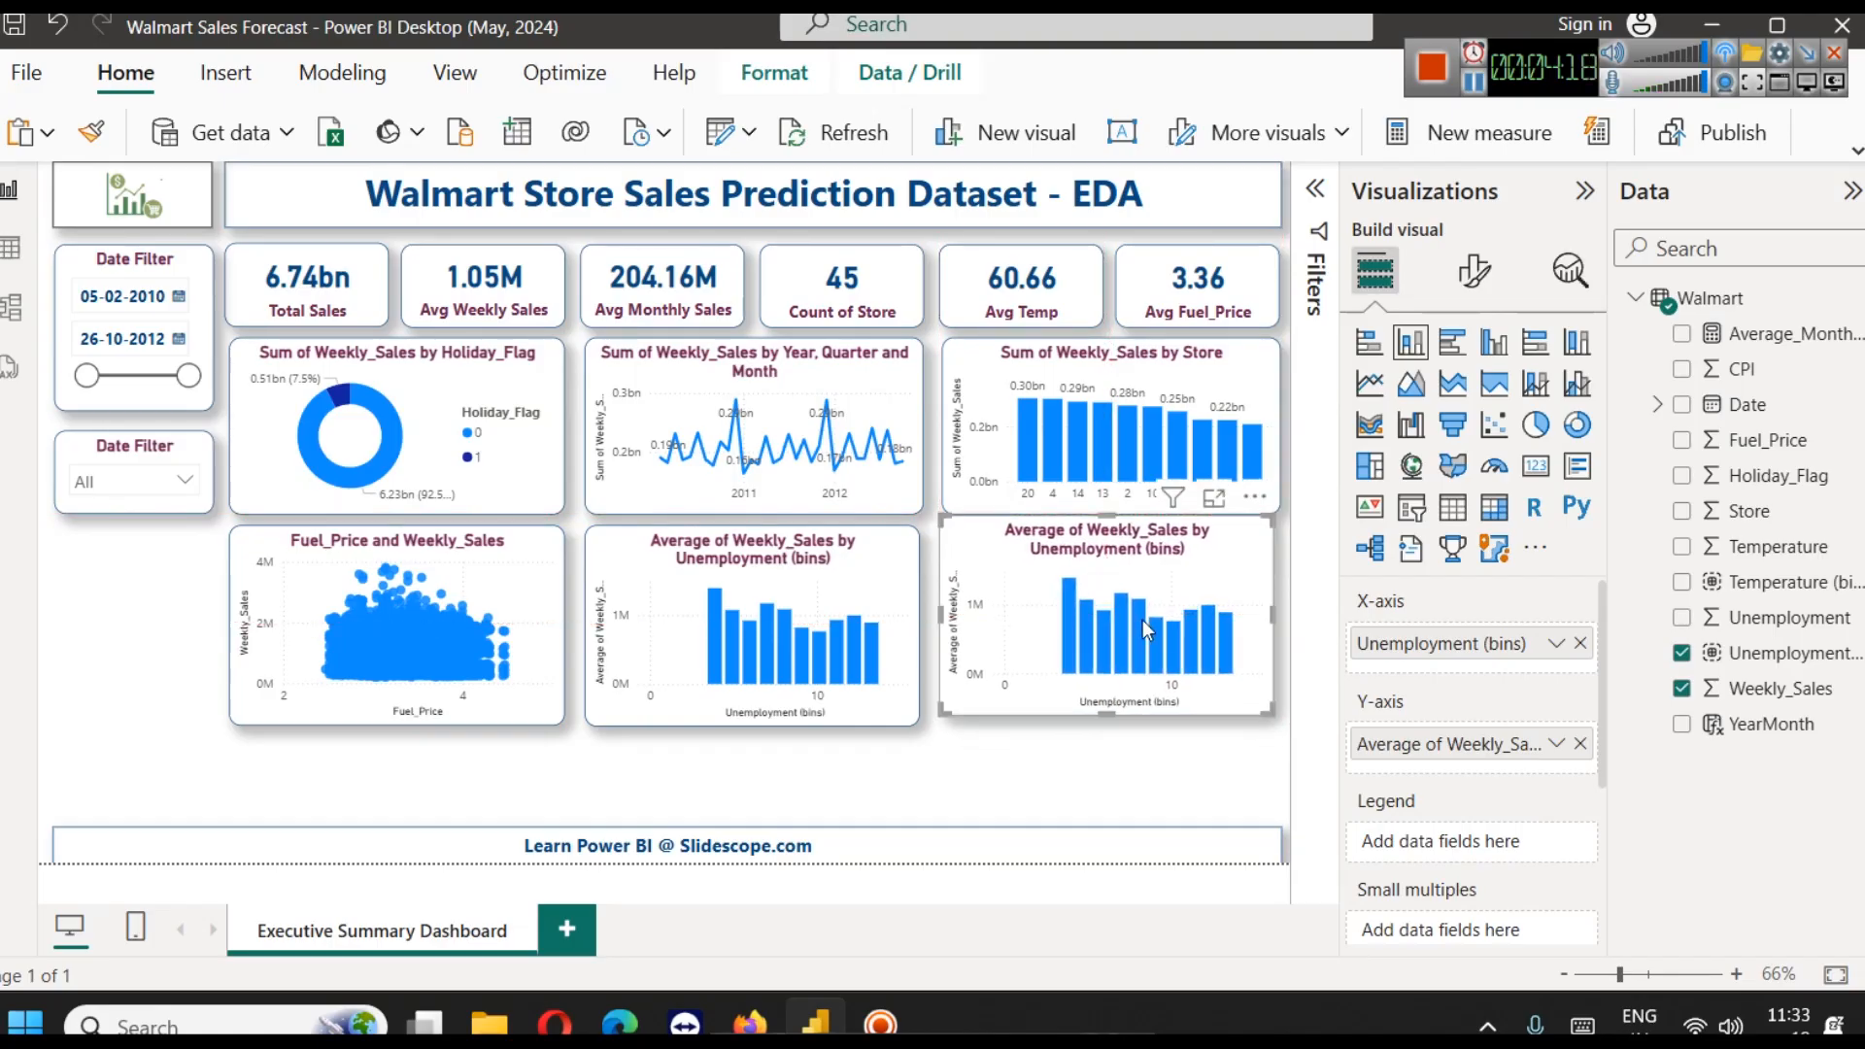
key("Down")
key("Down")
key("Down")
key("Down")
key("Down")
key("Down")
key("Down")
key("Down")
key("Right")
key("Right")
key("Right")
key("Right")
key("Right")
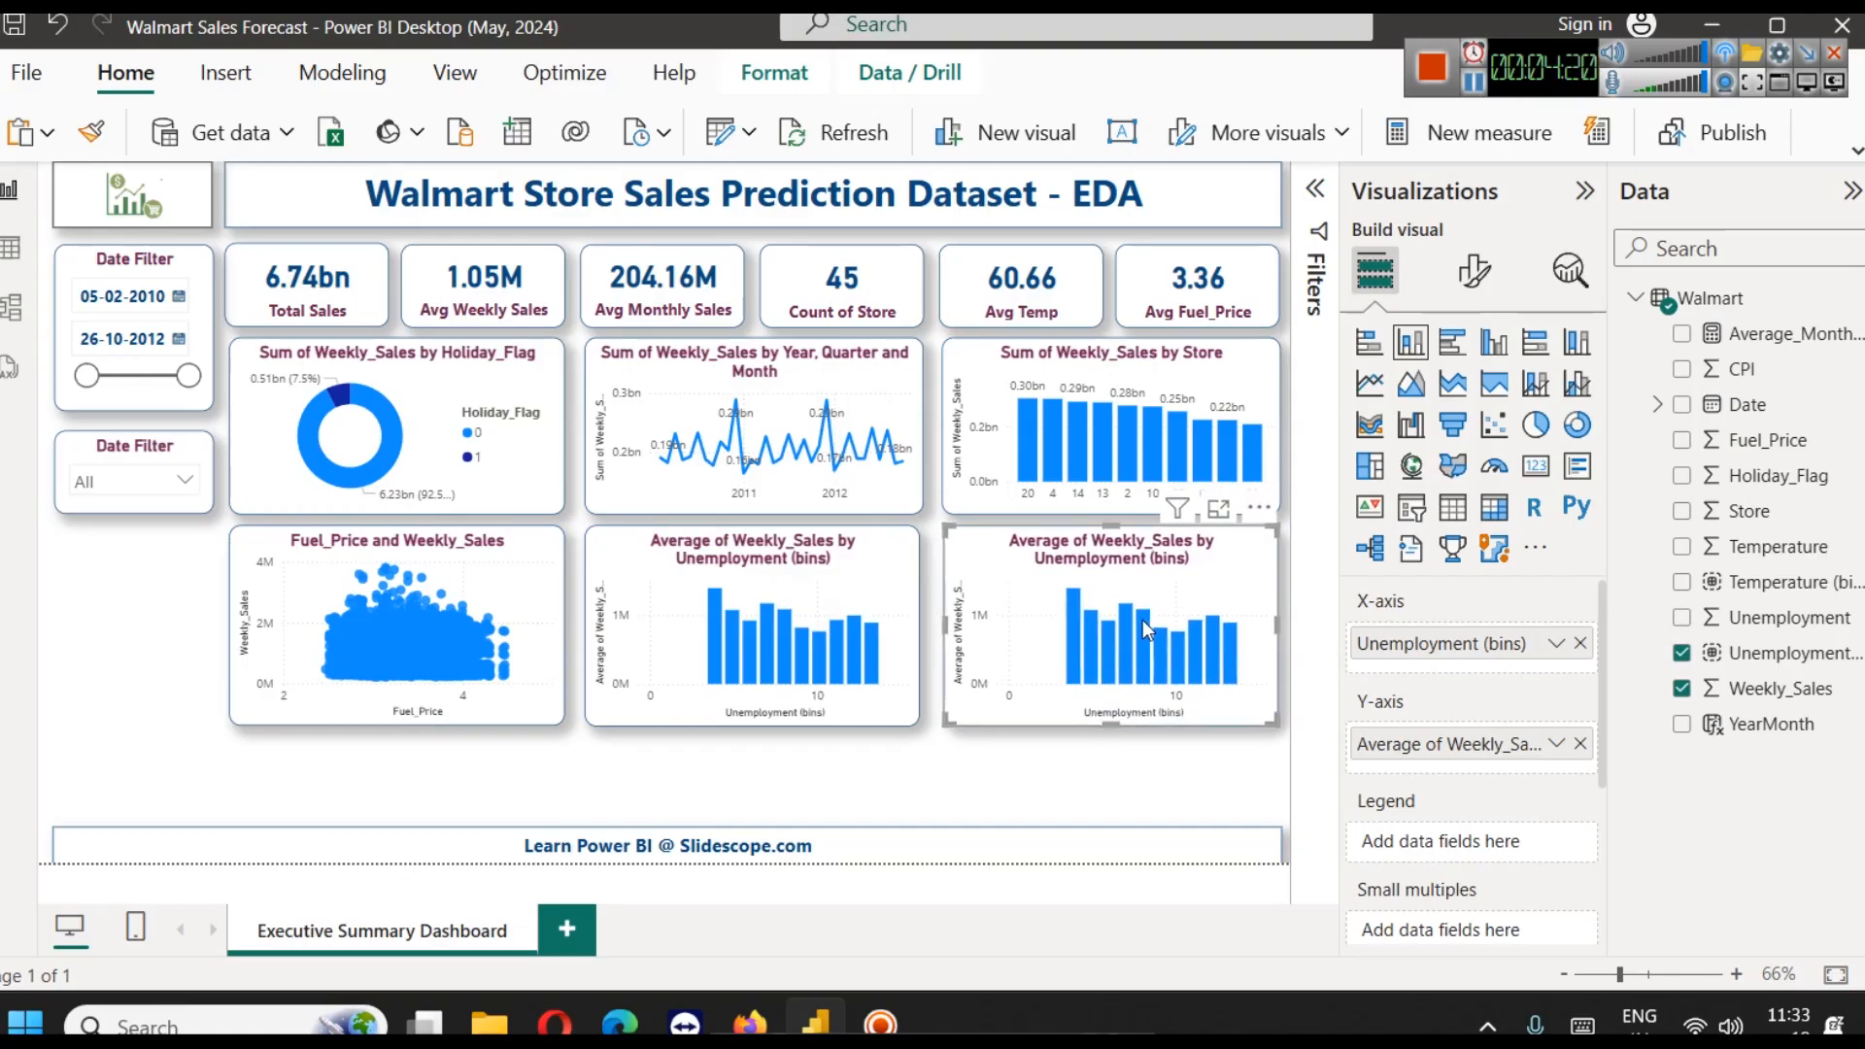
Replace Unemployment (bins) with Temperature (bins) on the copied chart's X-axis and inspect its tallest columns in focus mode
left_click(1581, 644)
left_click_drag(1777, 582, 1423, 651)
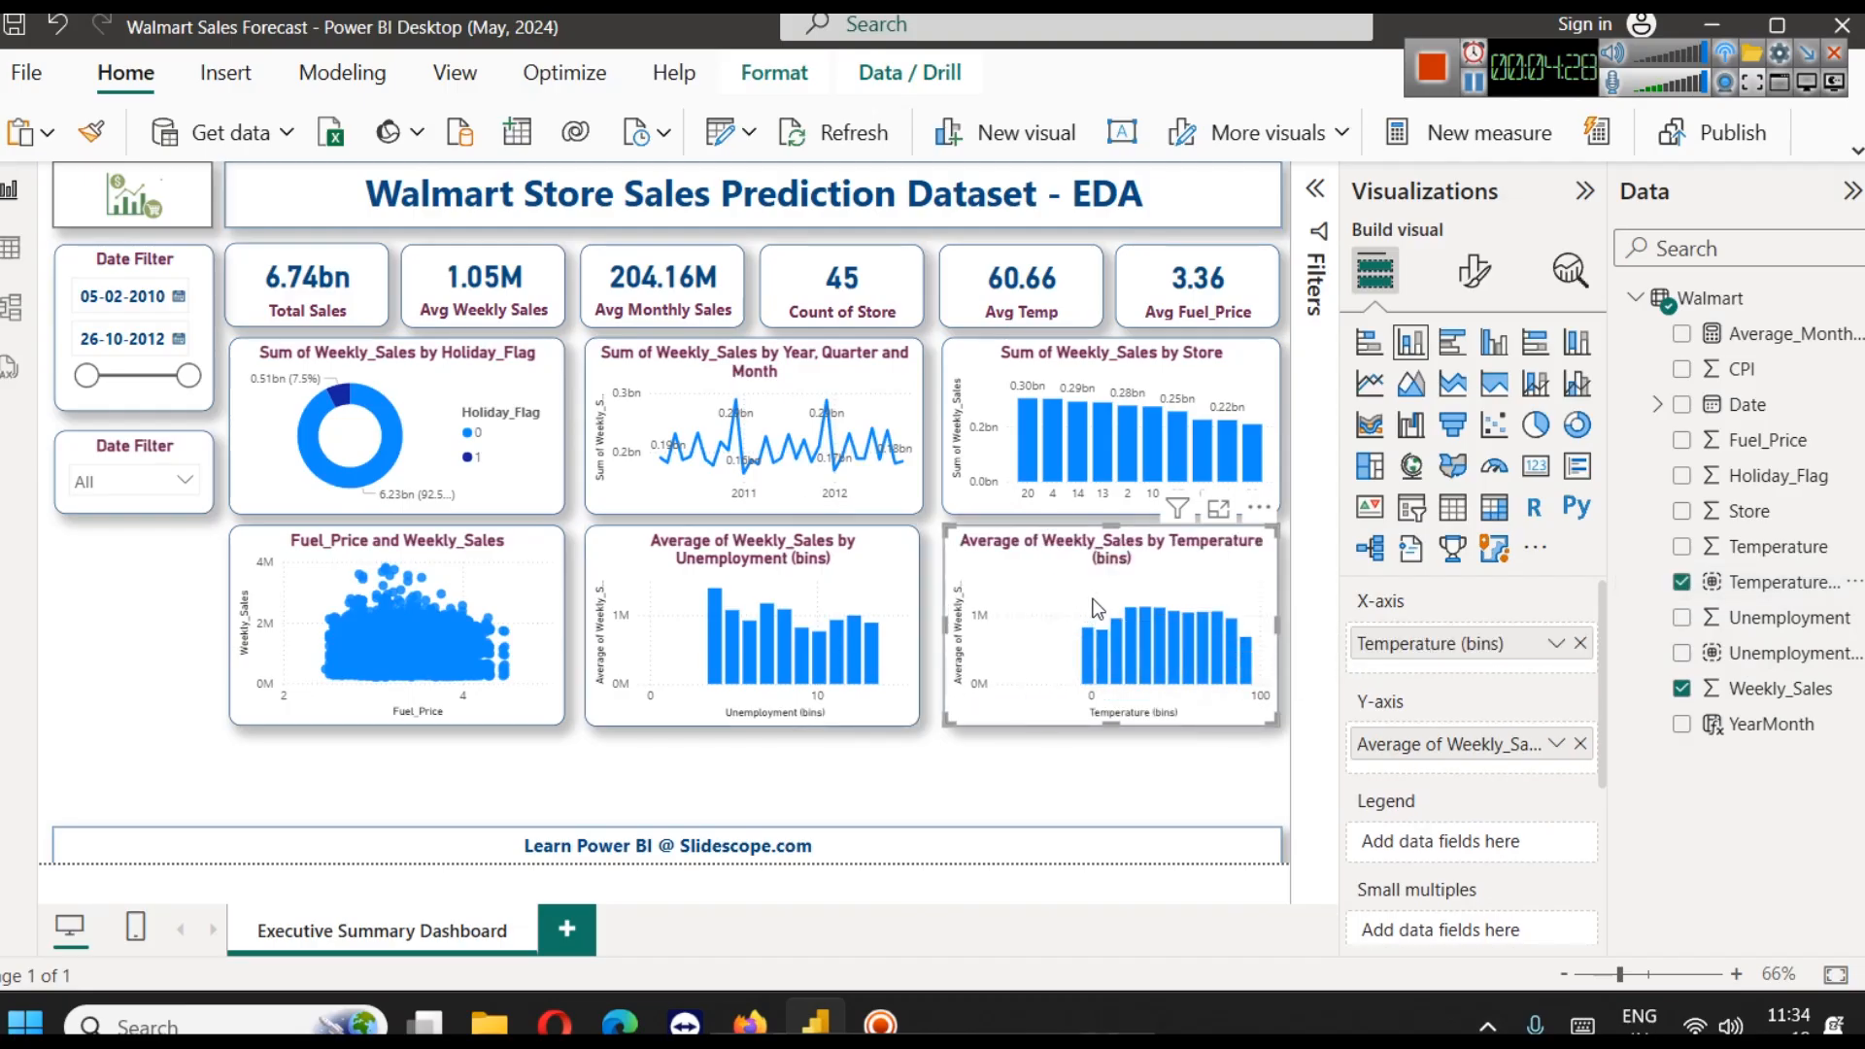
left_click(1221, 512)
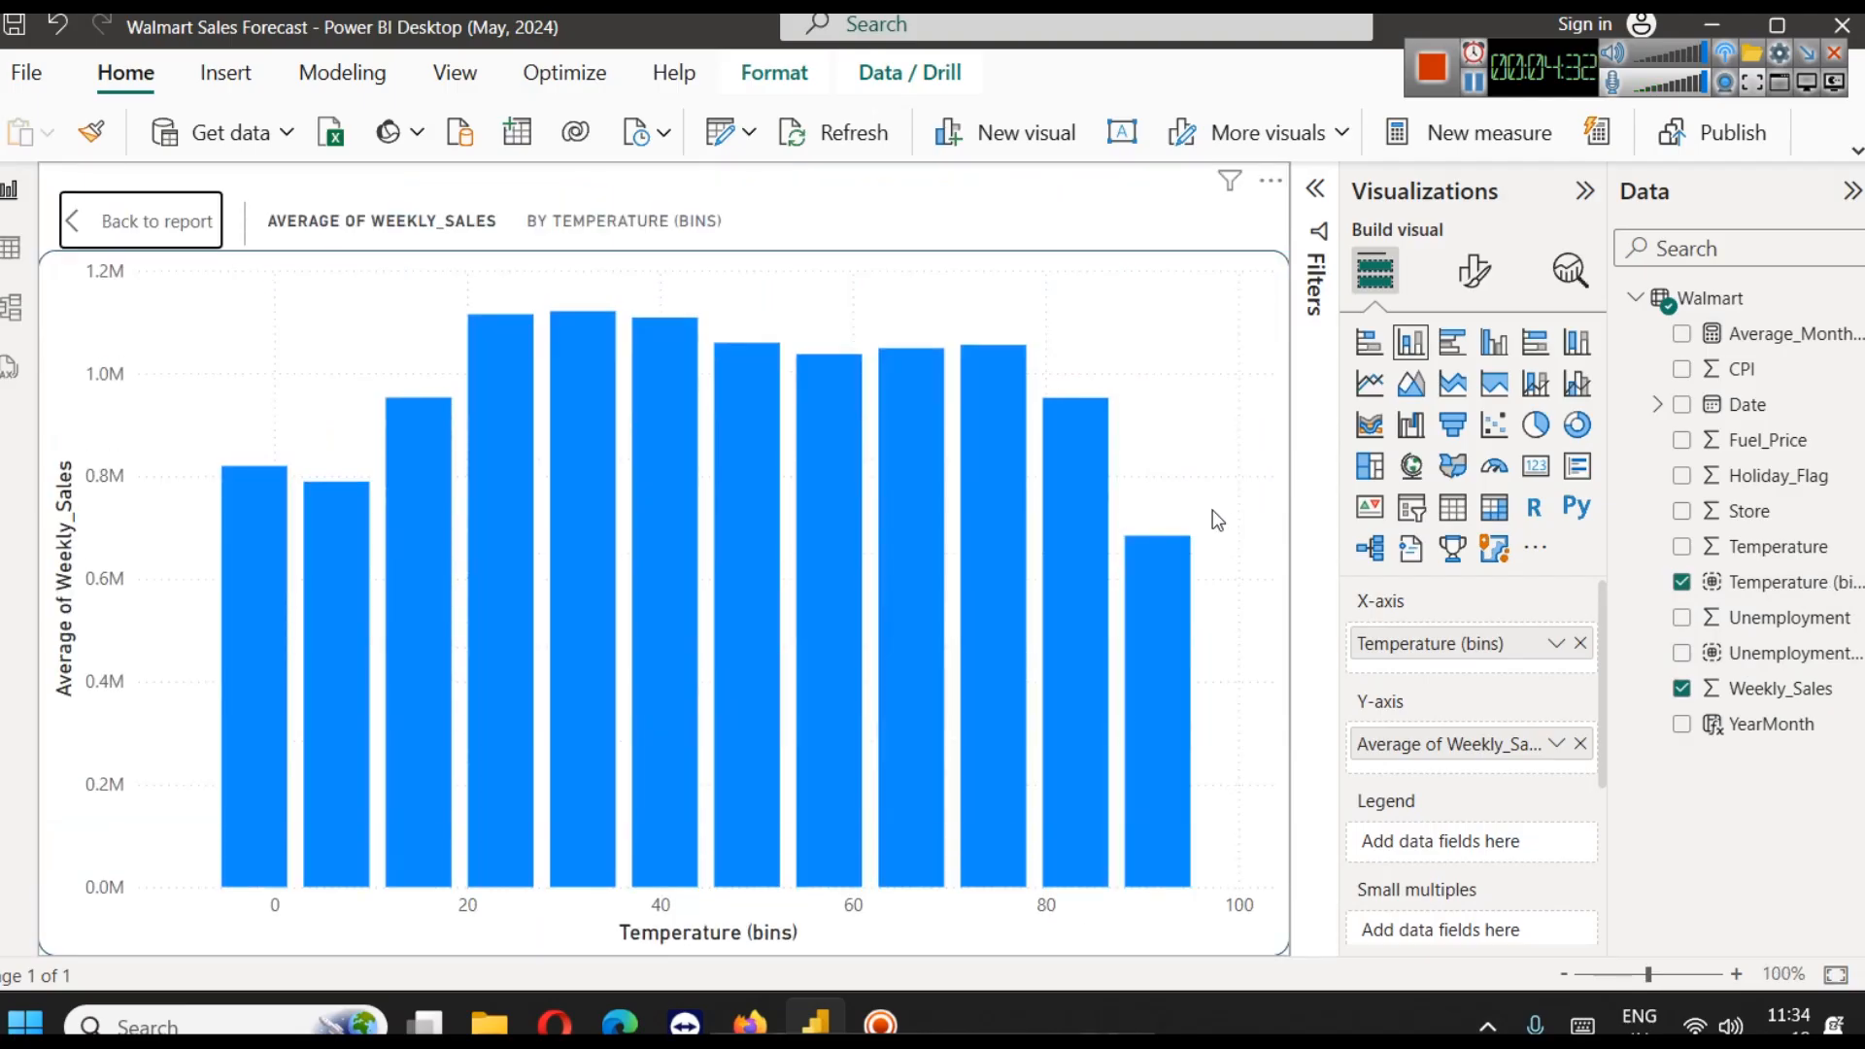
mouse_move(1176, 569)
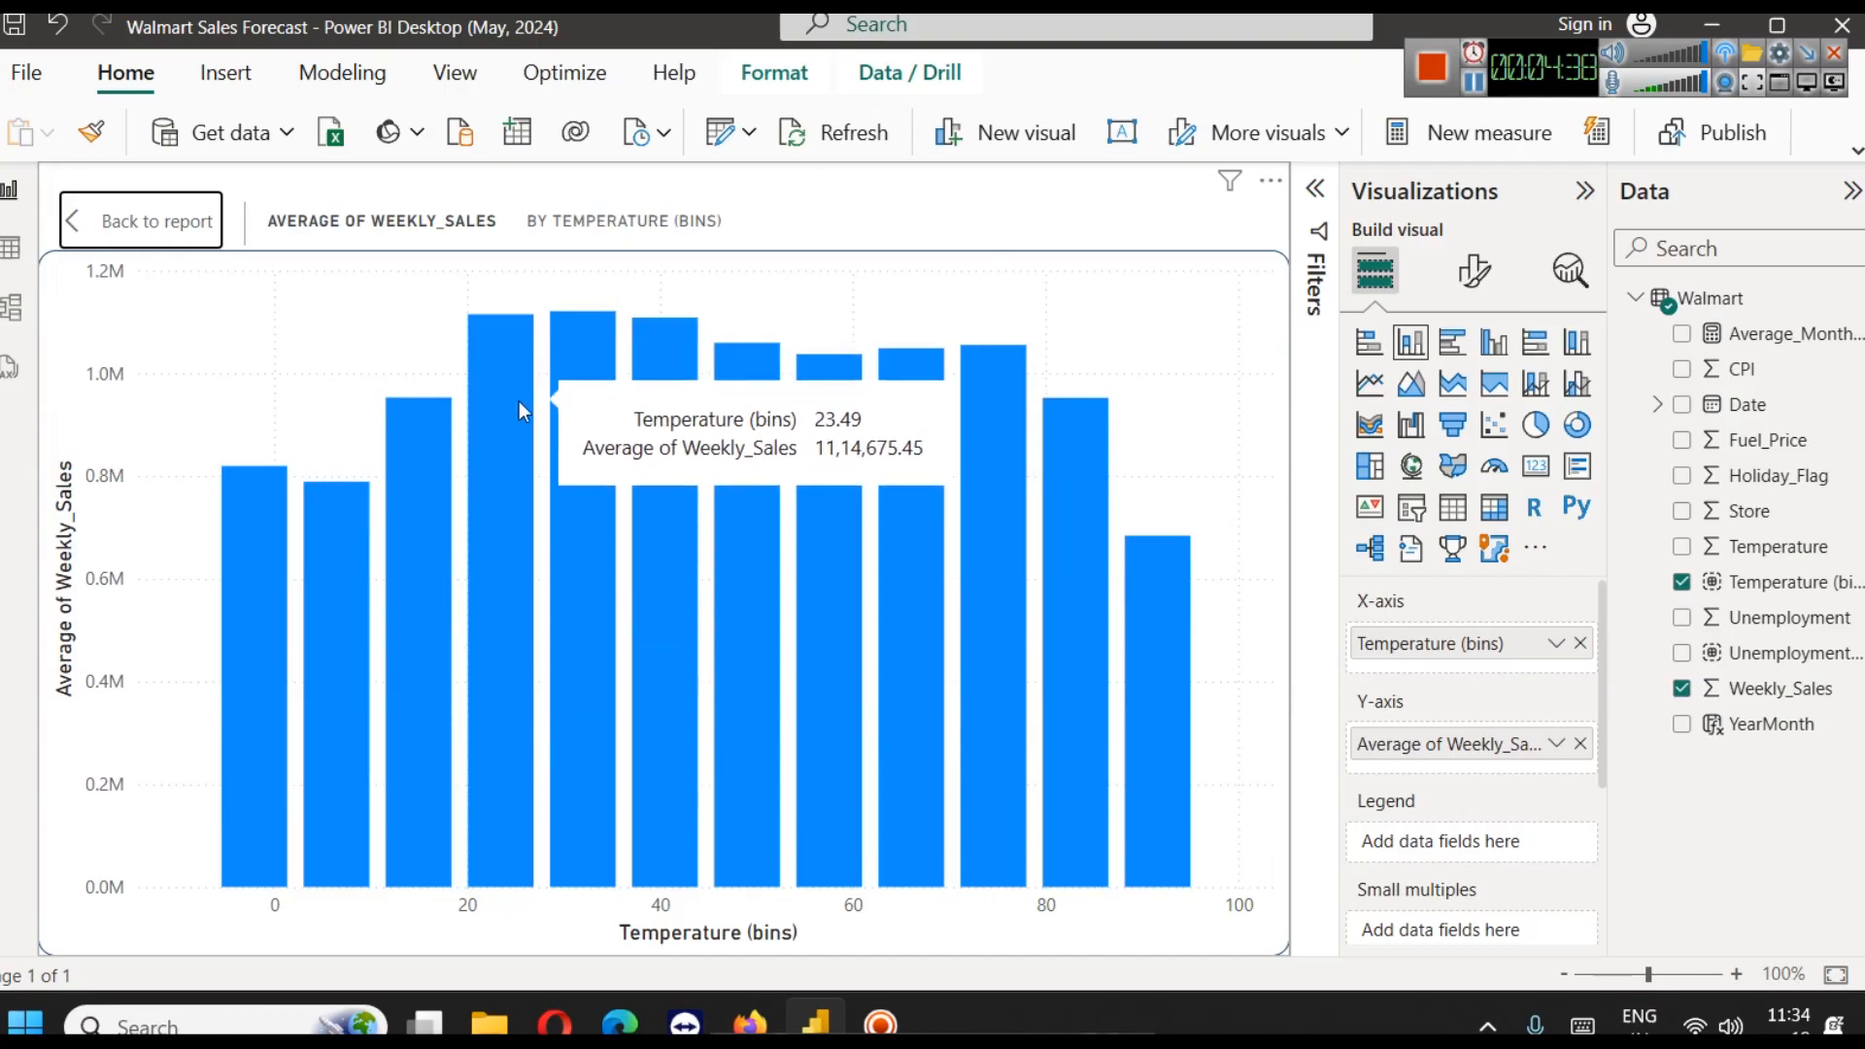
mouse_move(567, 382)
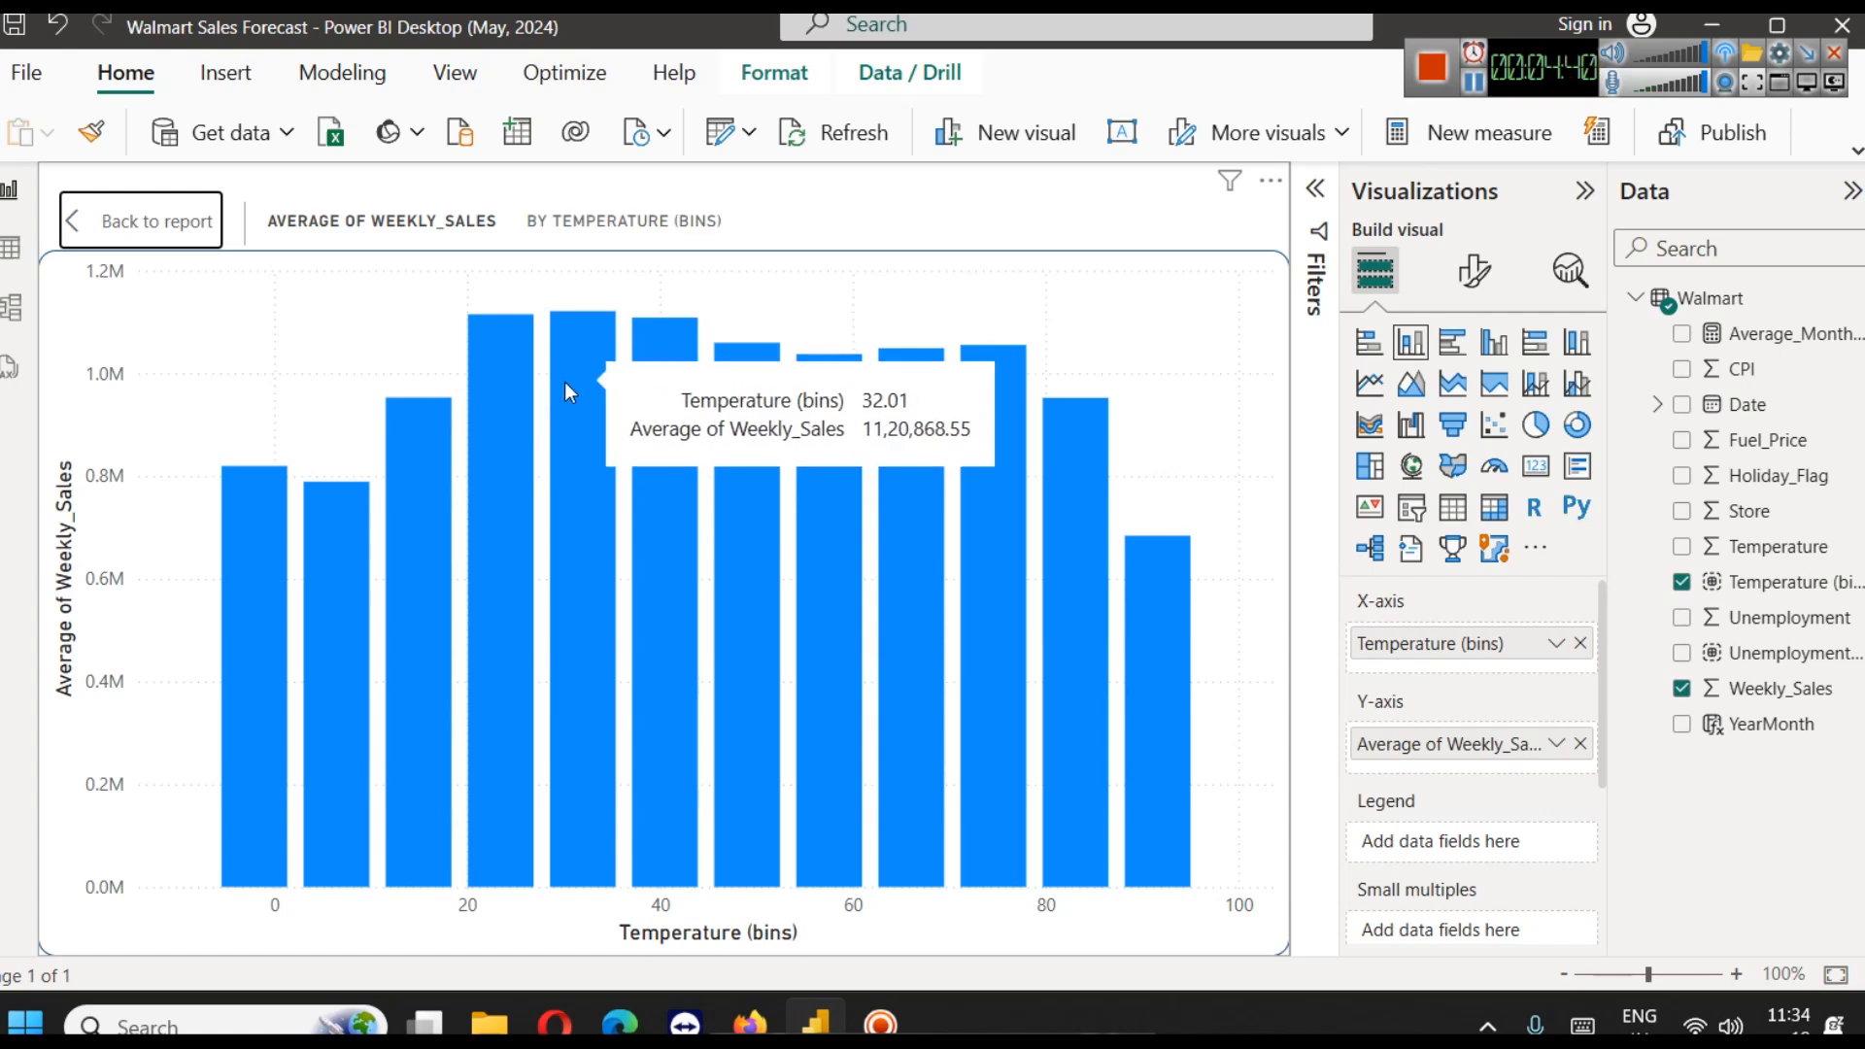
mouse_move(650, 387)
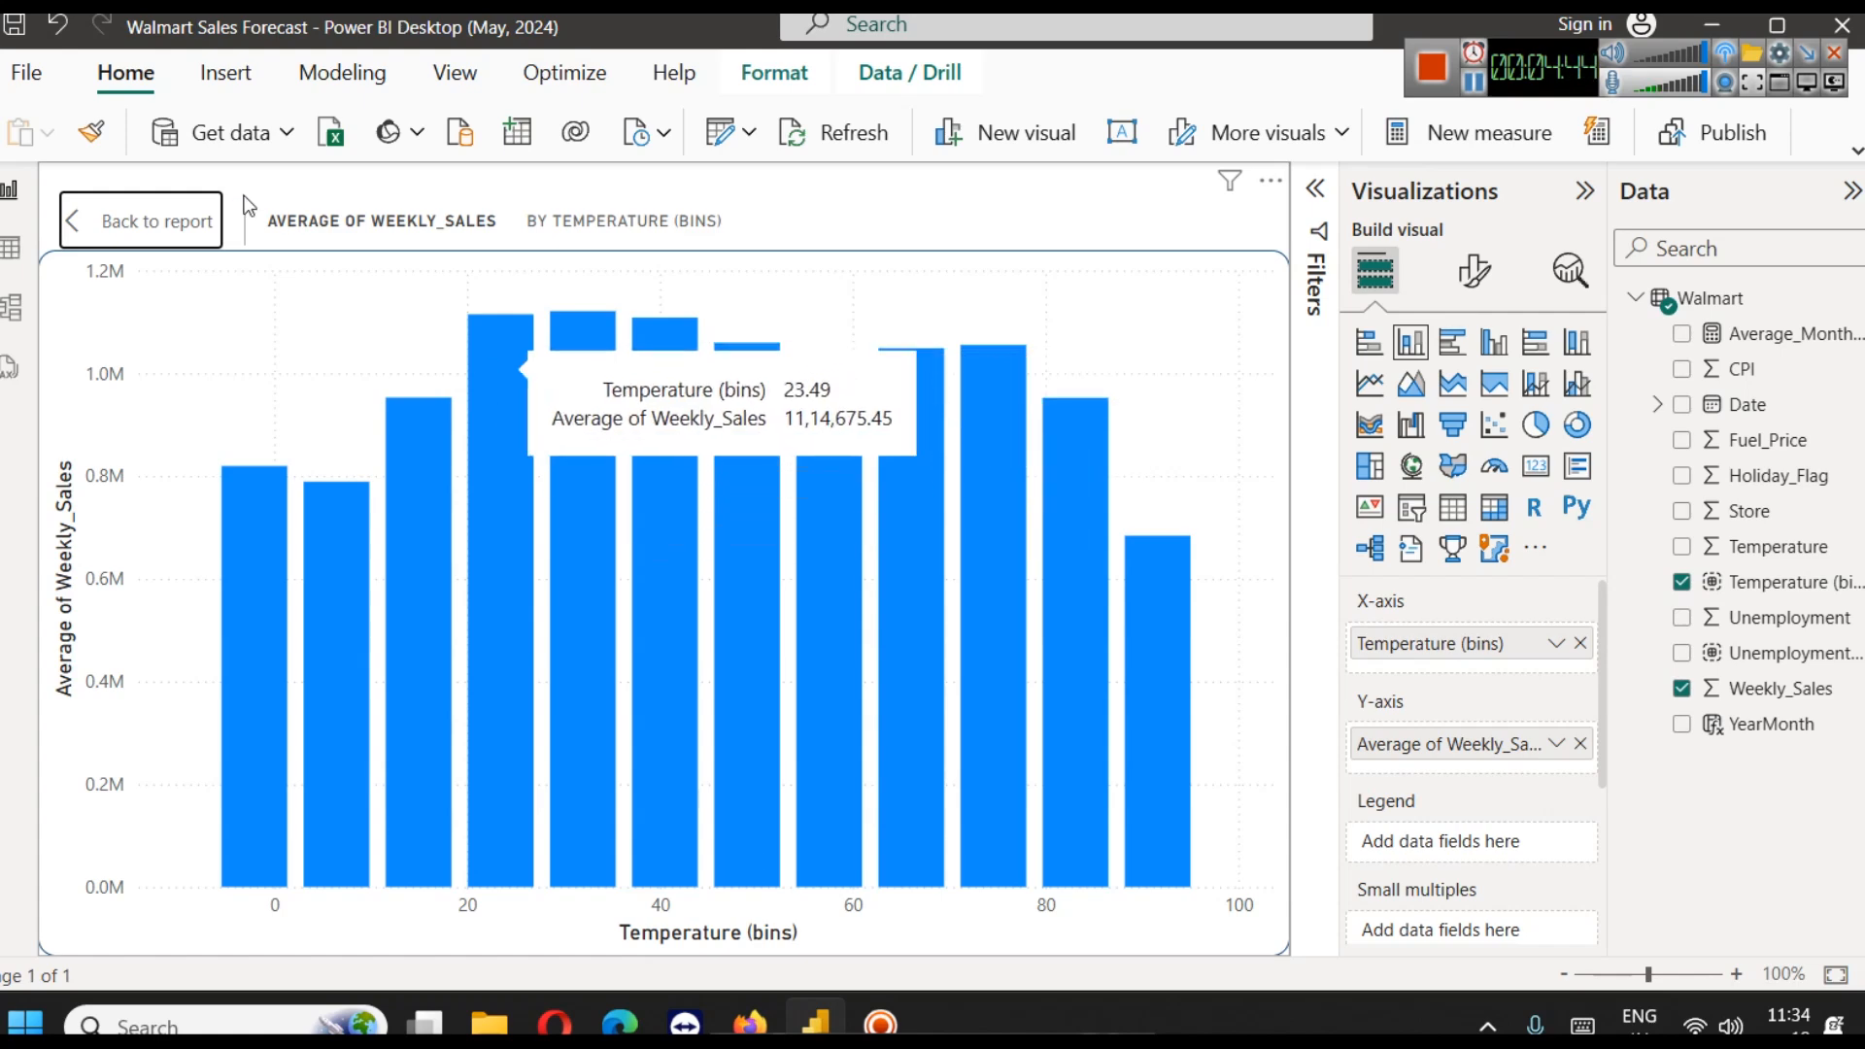
left_click(179, 221)
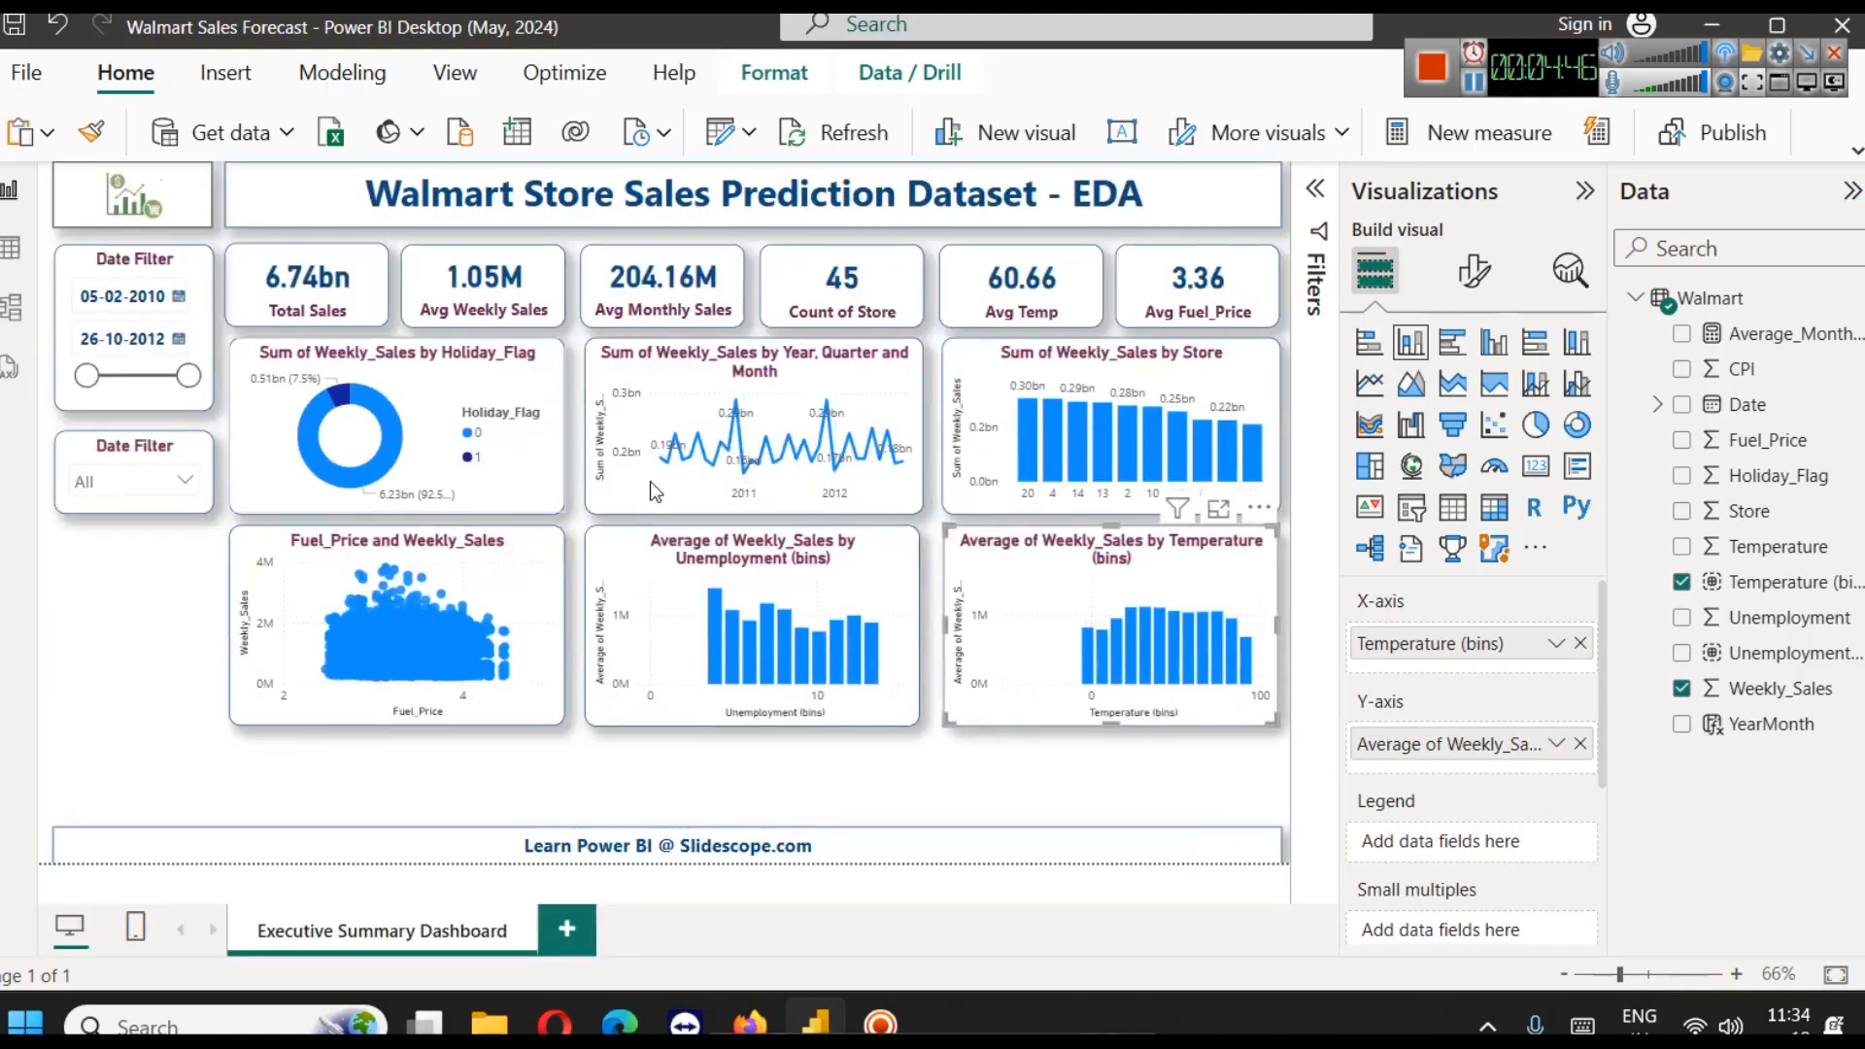
Summarize Weekly_Sales by Sum in the Temperature (bins) column chart and inspect its tallest column in focus mode
left_click(1559, 745)
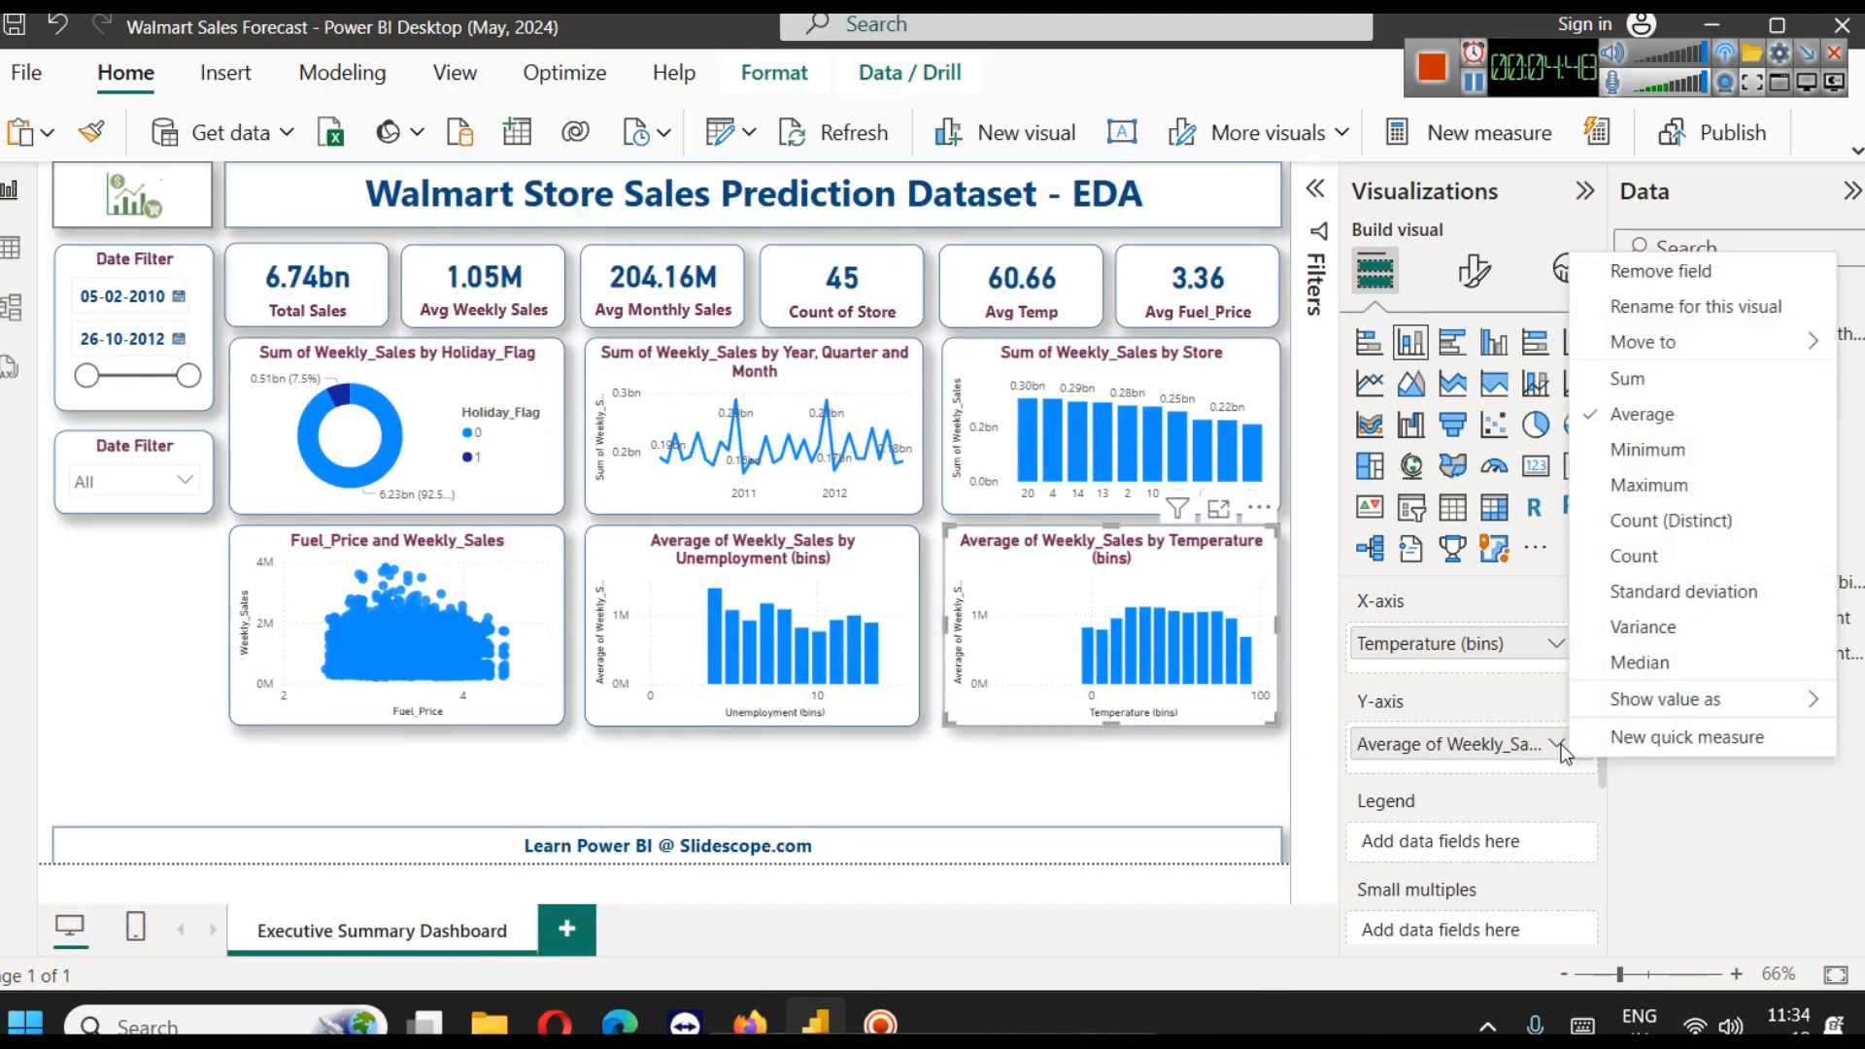
left_click(1653, 380)
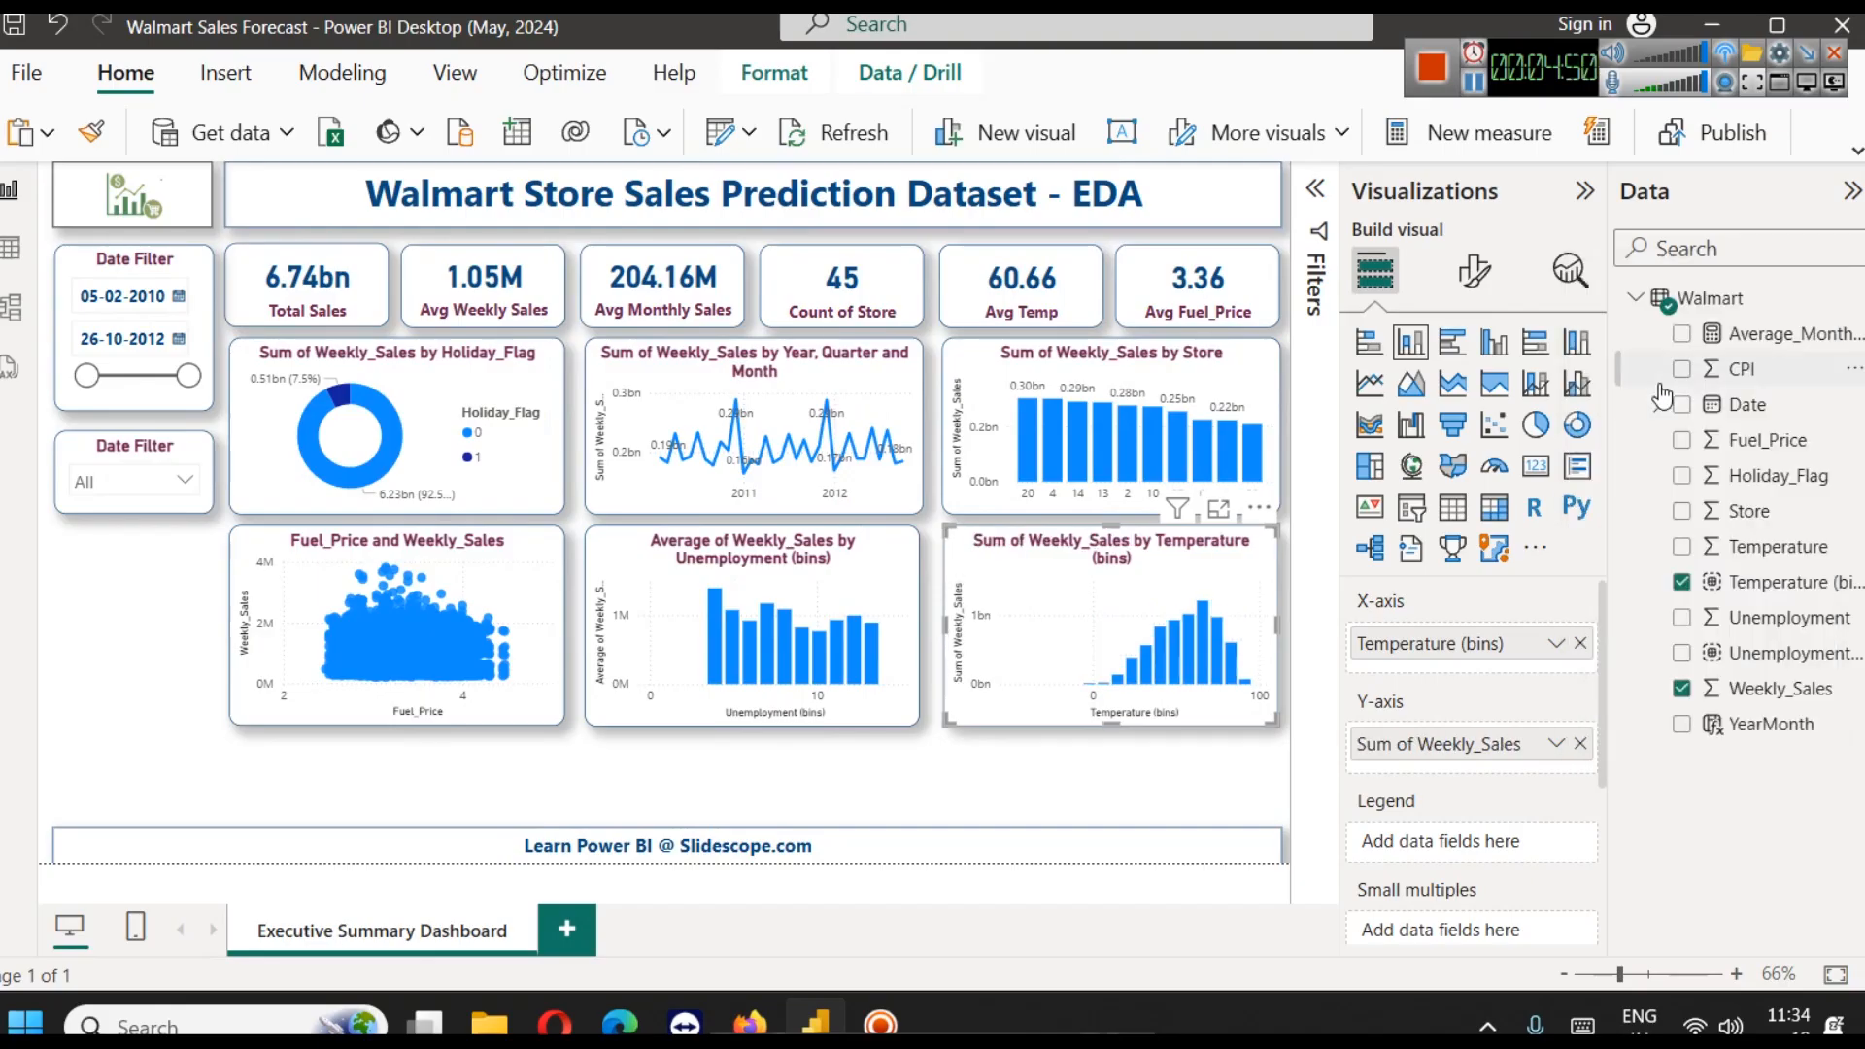
left_click(1219, 512)
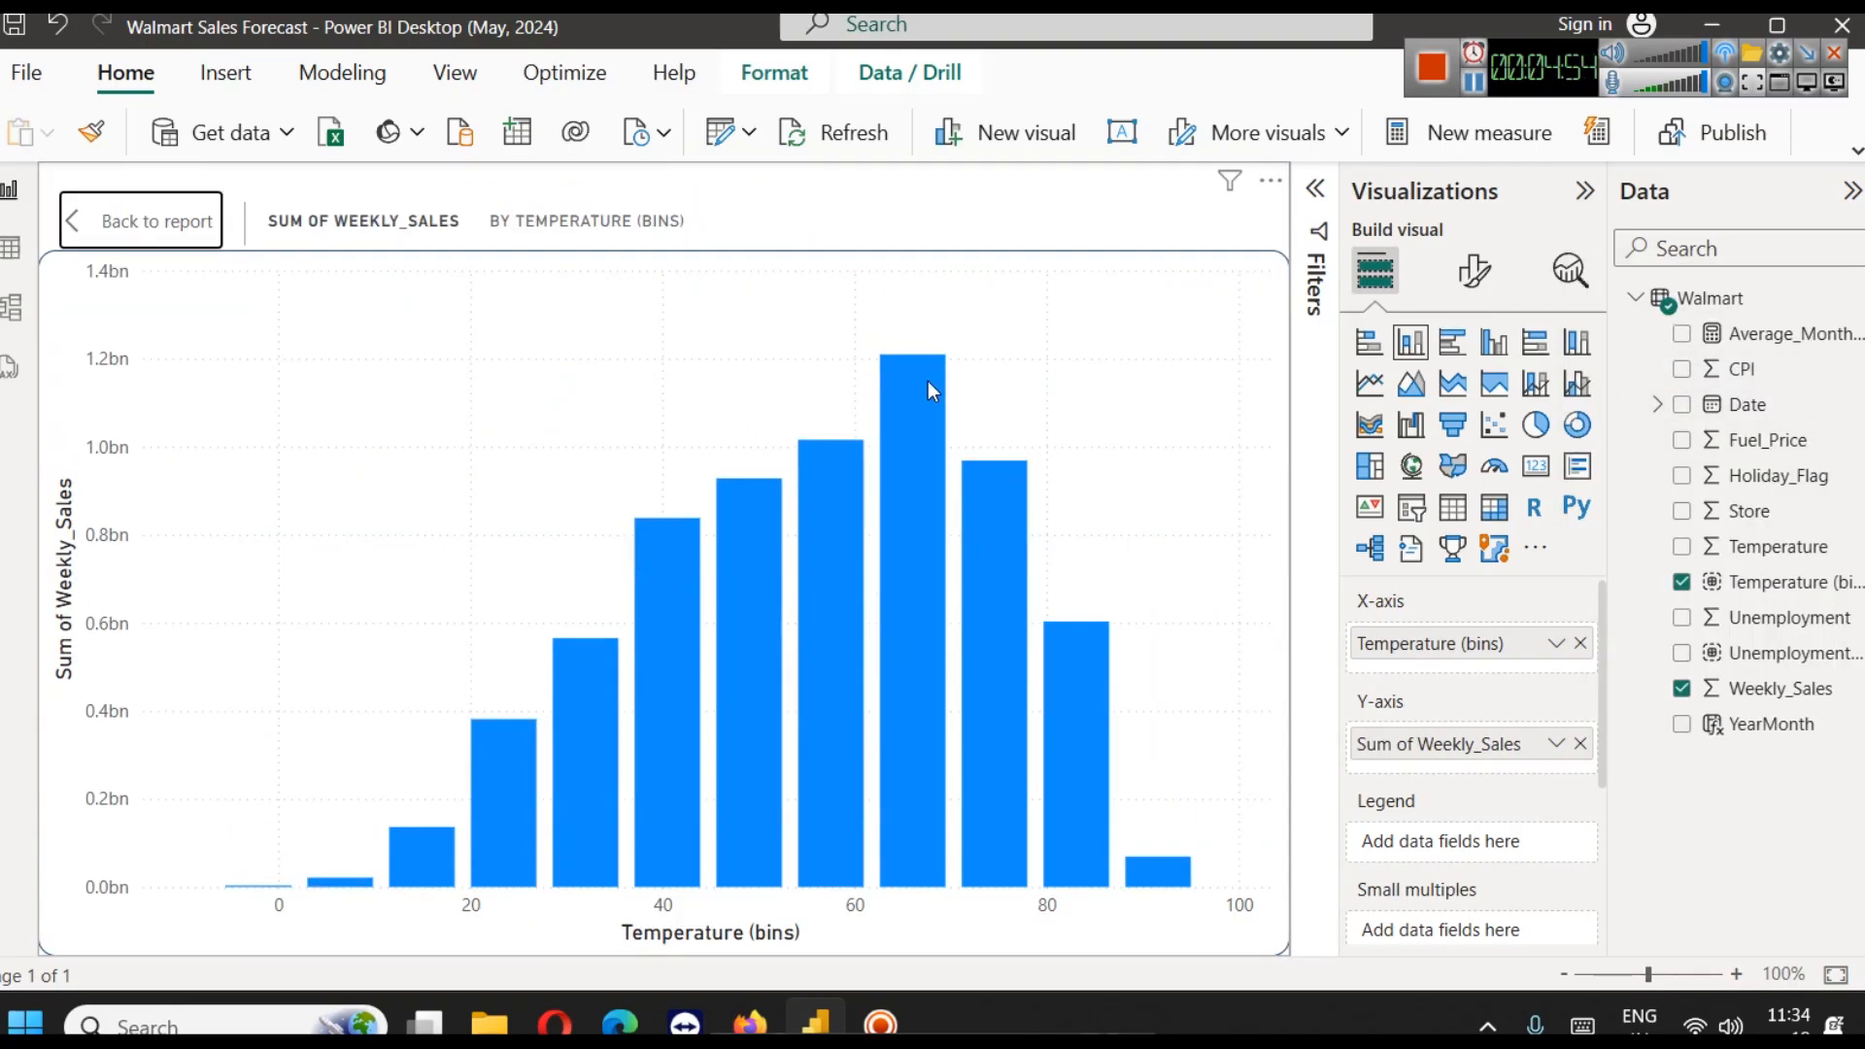
mouse_move(931, 391)
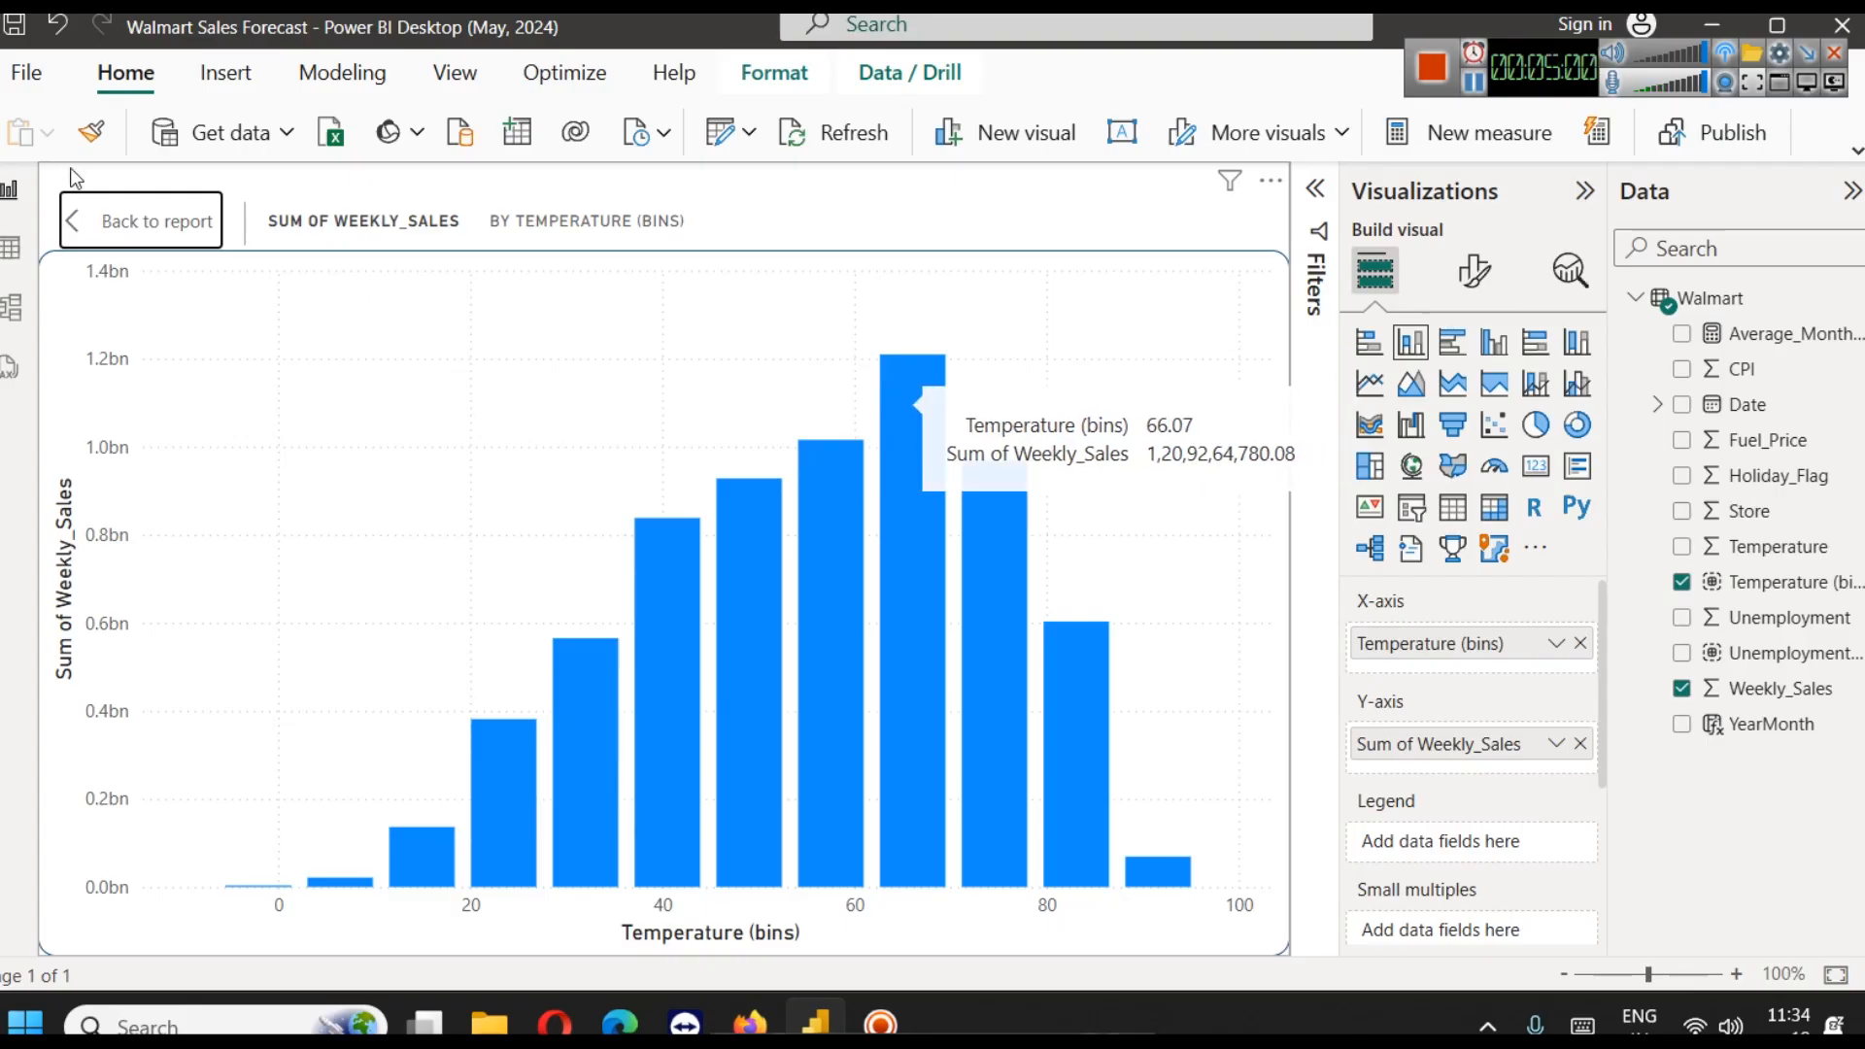
left_click(97, 222)
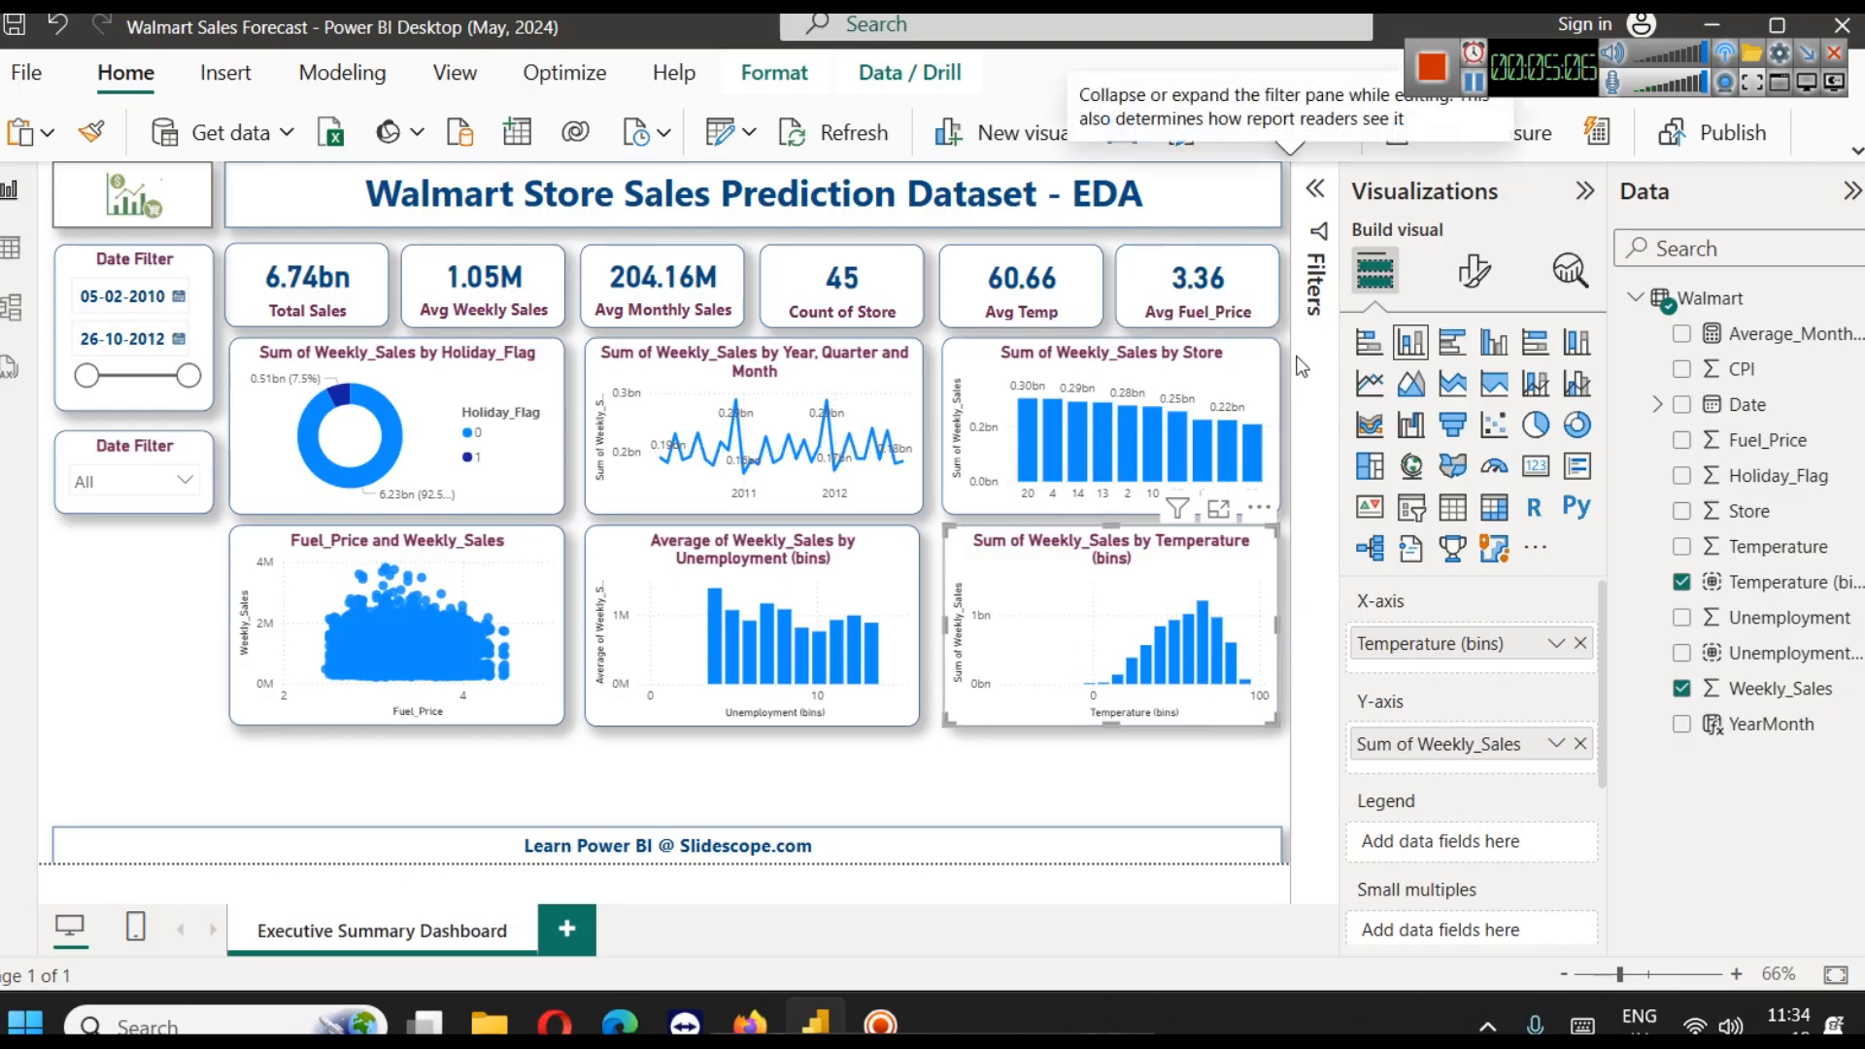
Turn off the Y-axis title and Y-axis values of the Temperature (bins) column chart
left_click(1473, 271)
left_click(1445, 493)
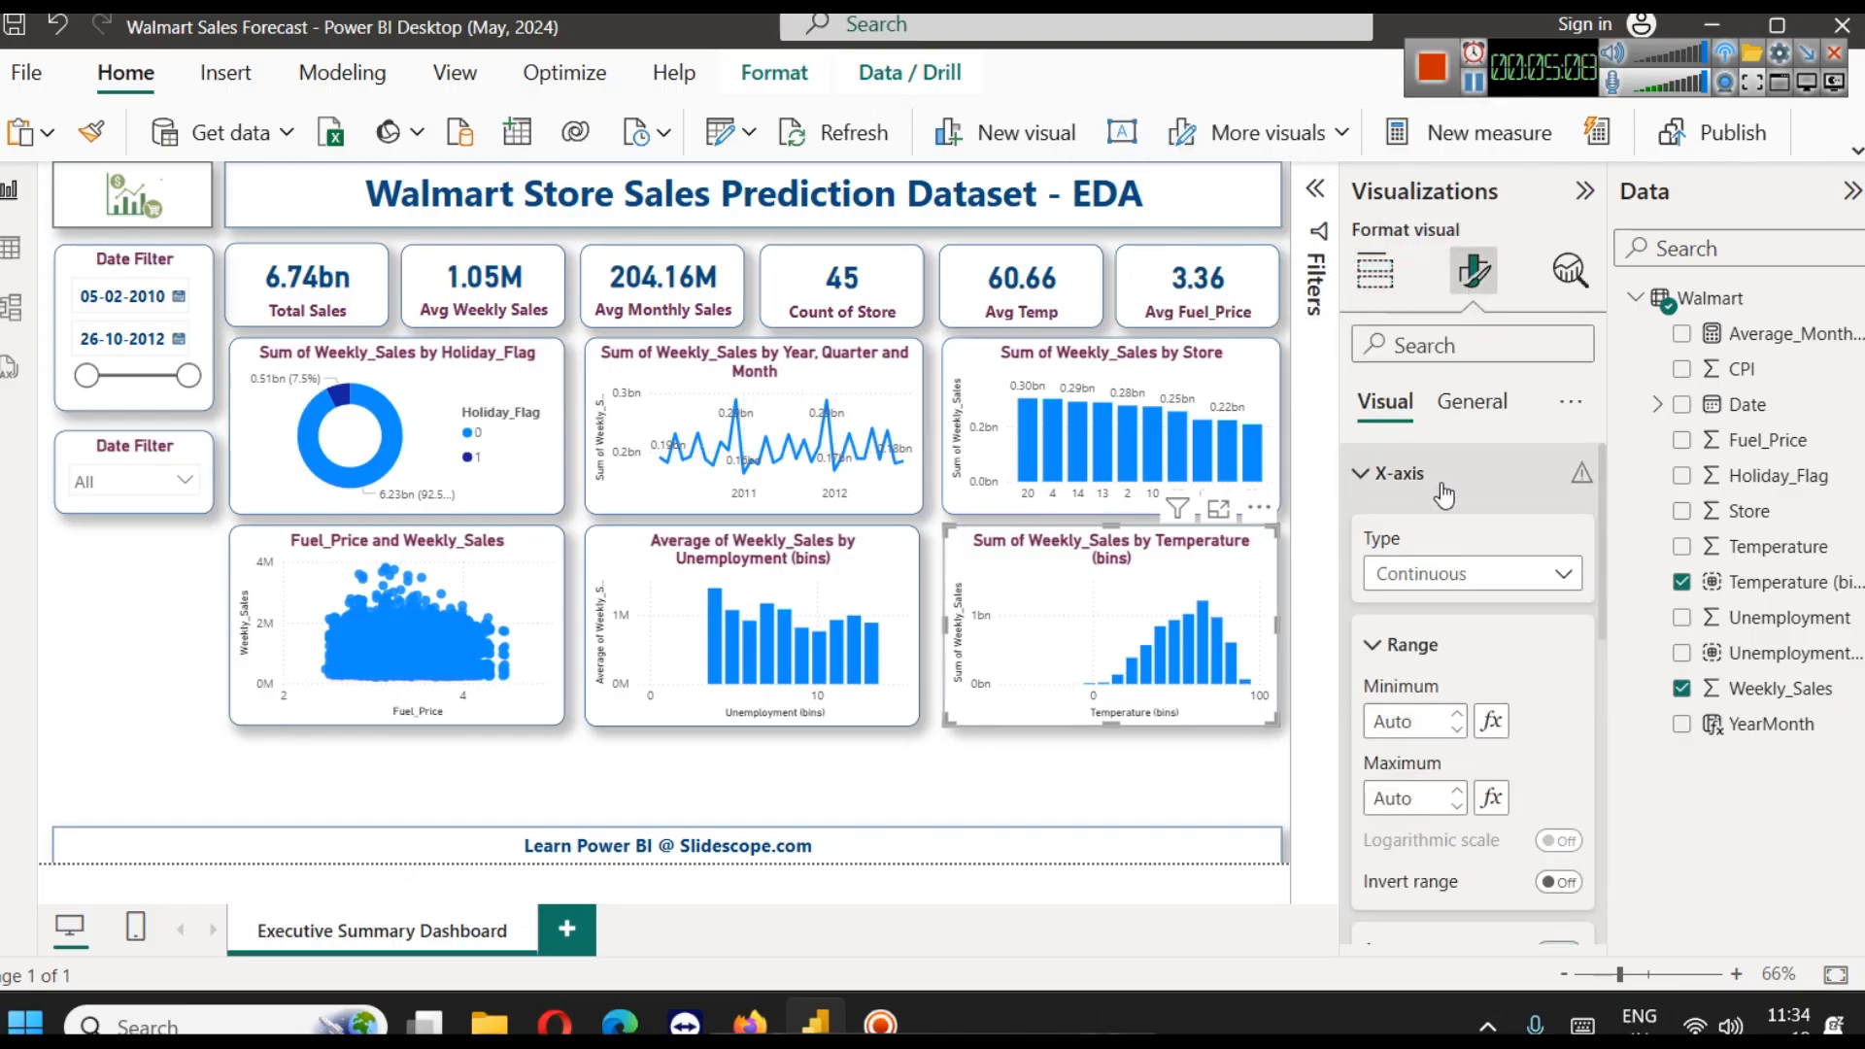
scroll(1488, 685, "down", 3)
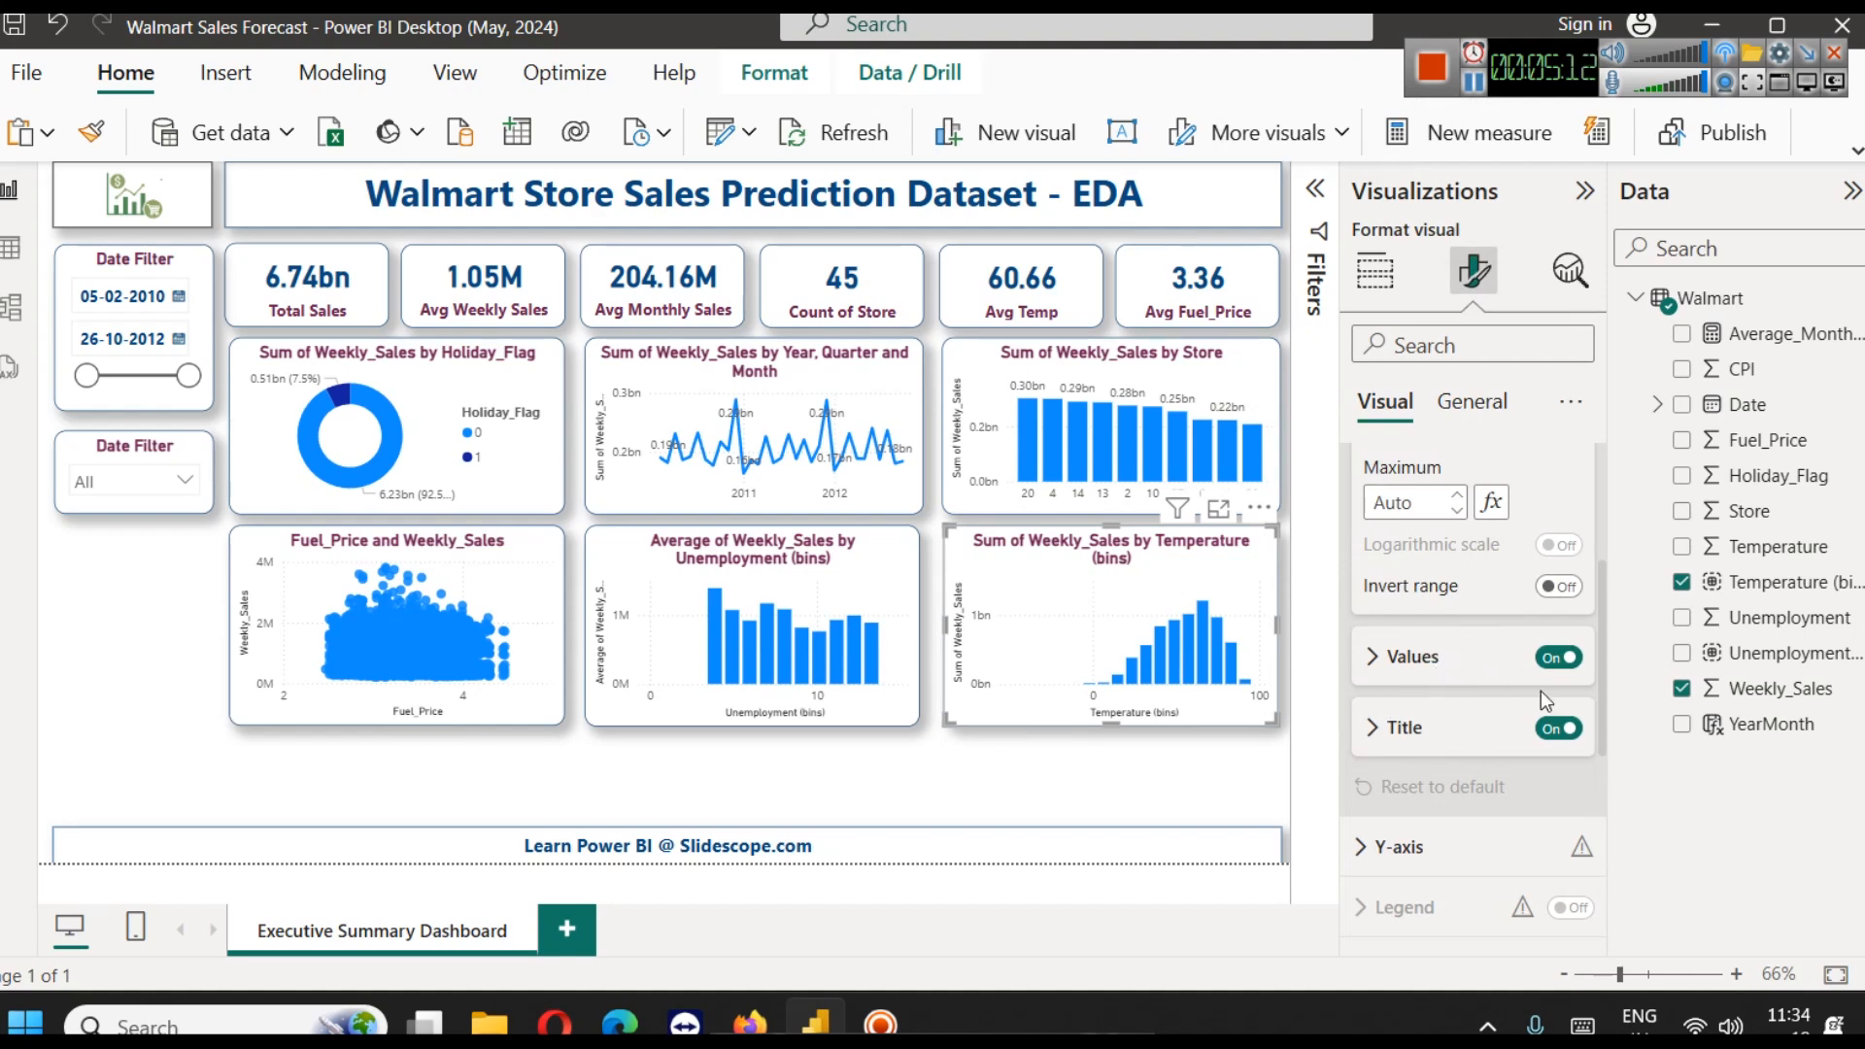
scroll(1547, 695, "up", 3)
left_click(1395, 479)
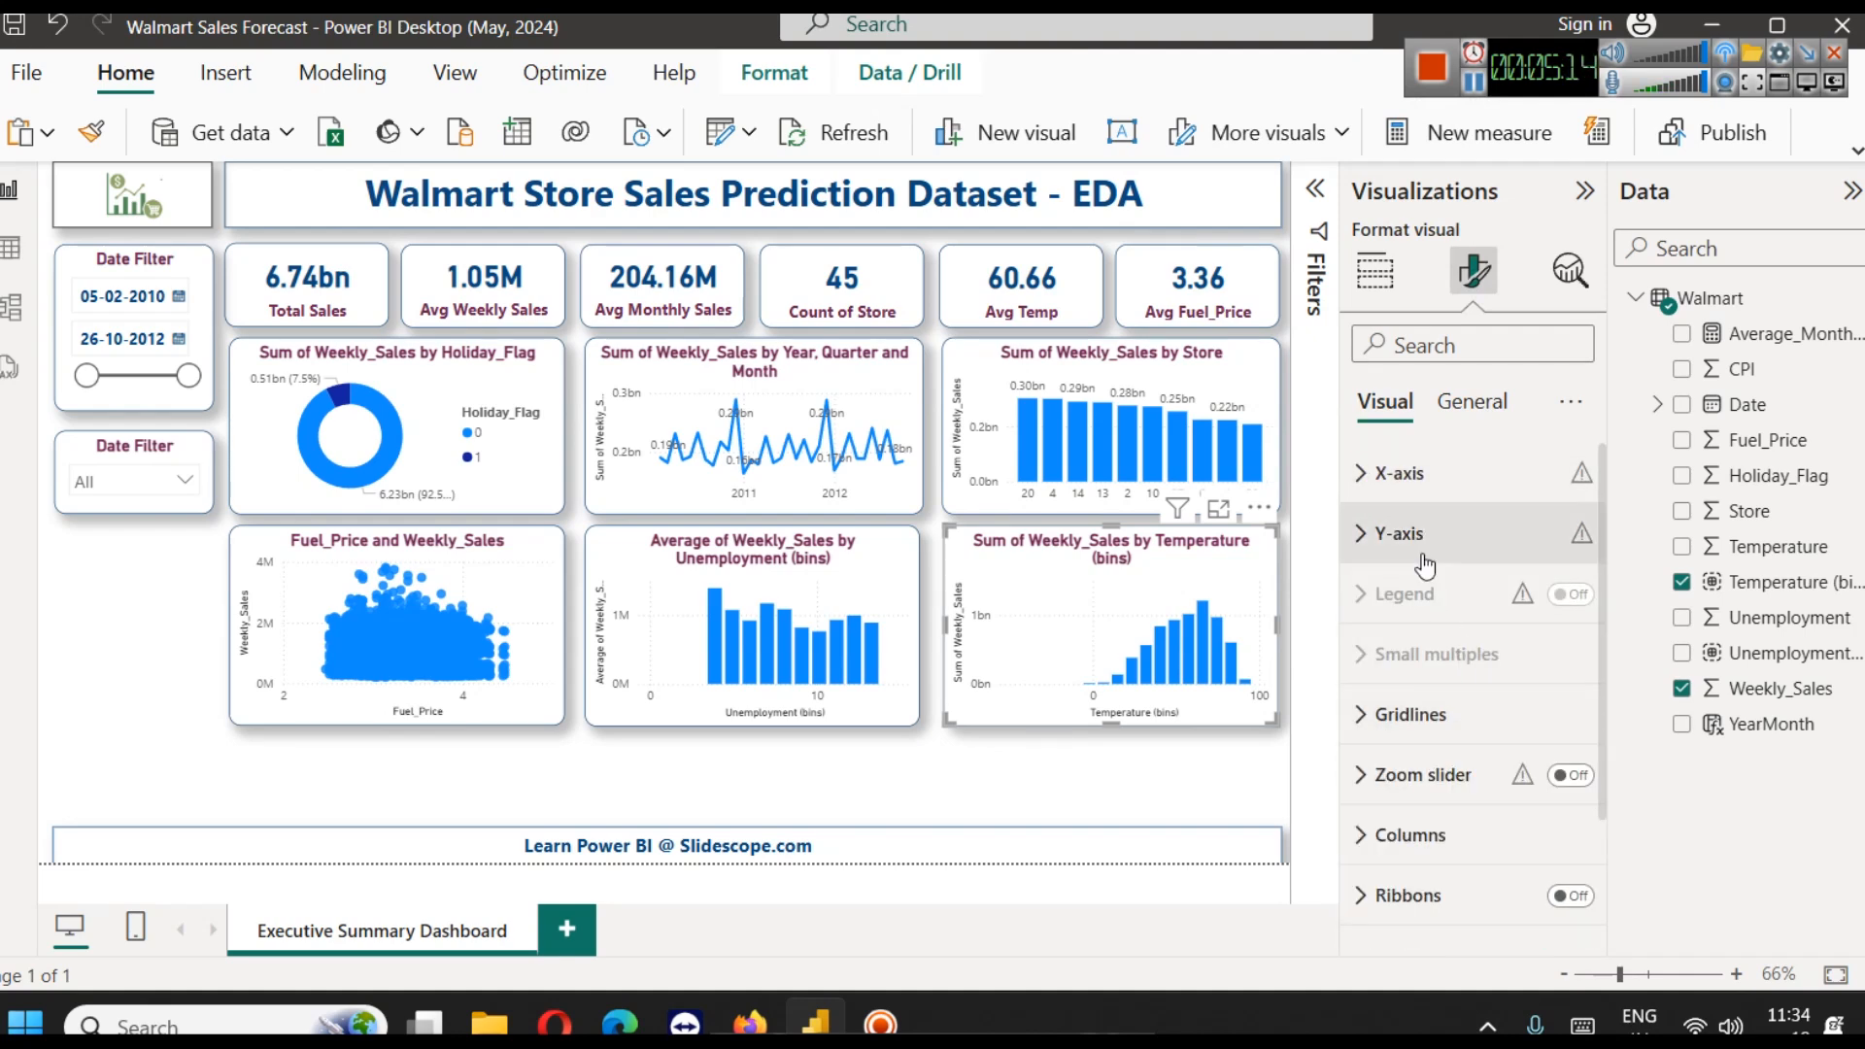
left_click(1409, 529)
scroll(1499, 736, "down", 3)
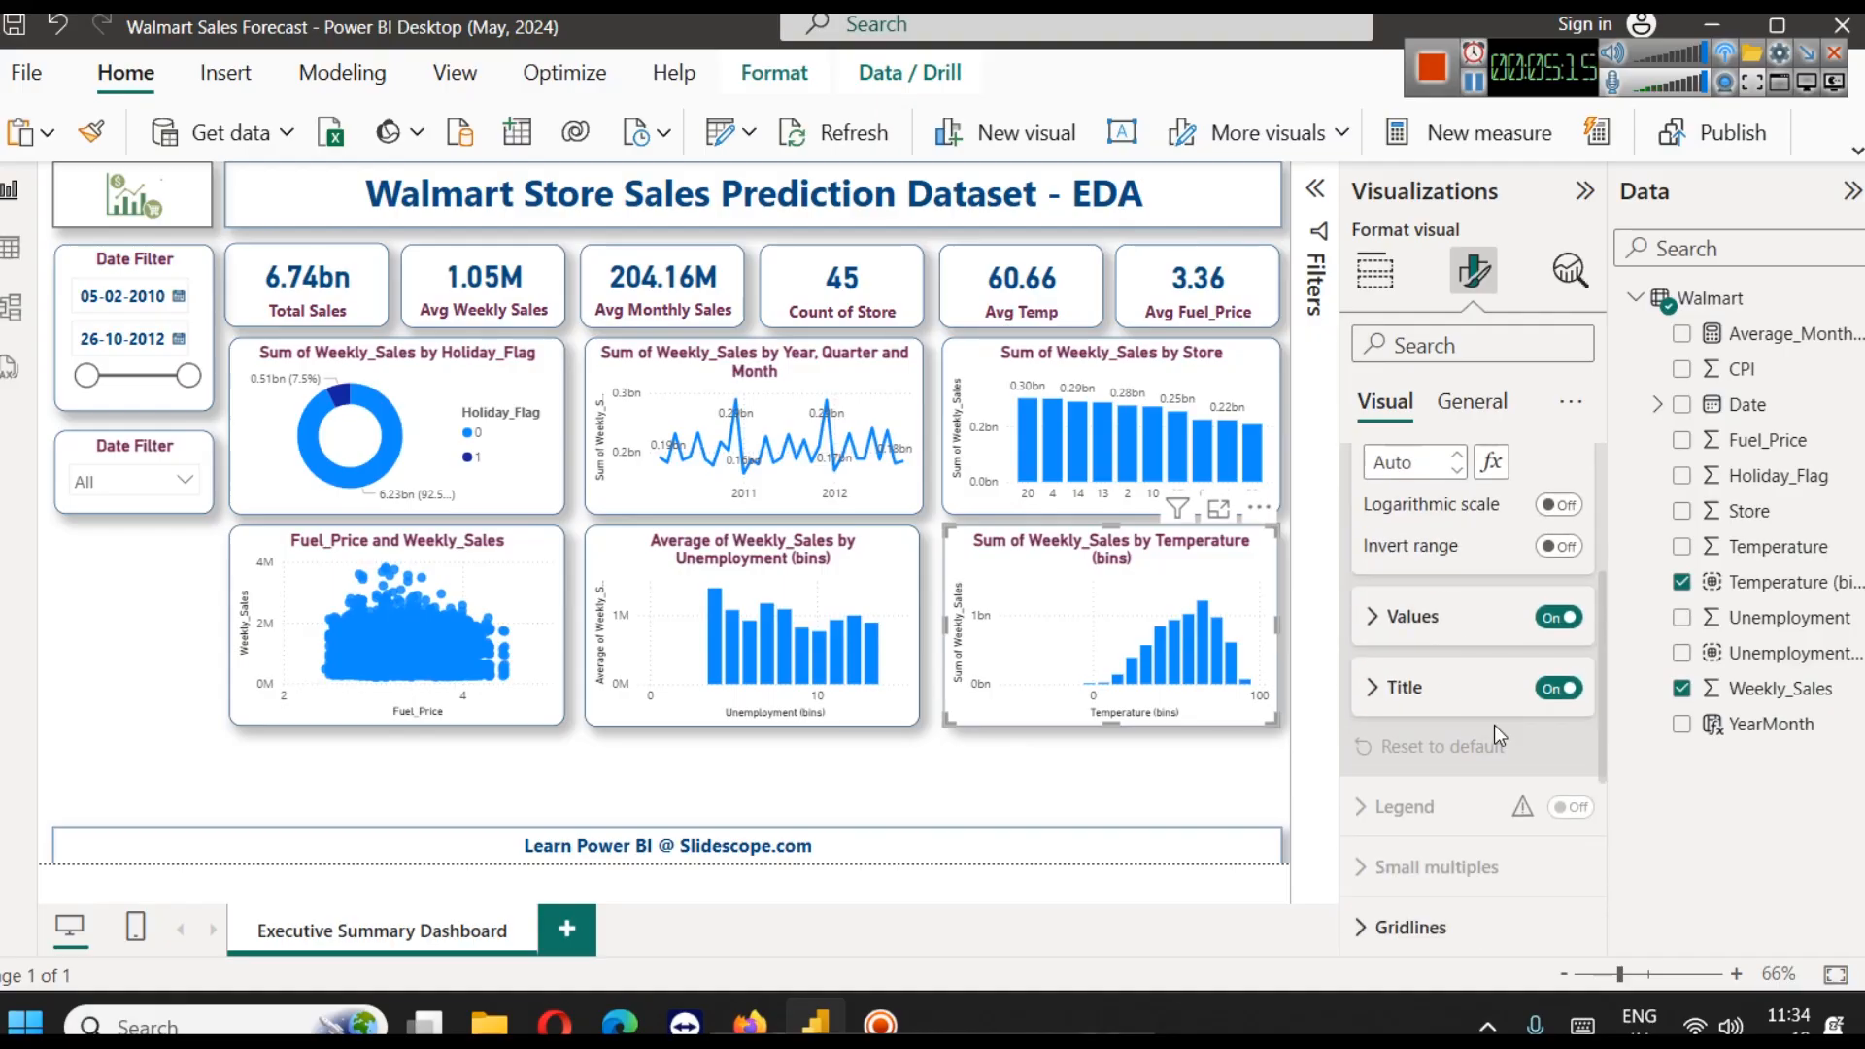
left_click(1558, 688)
left_click(1560, 618)
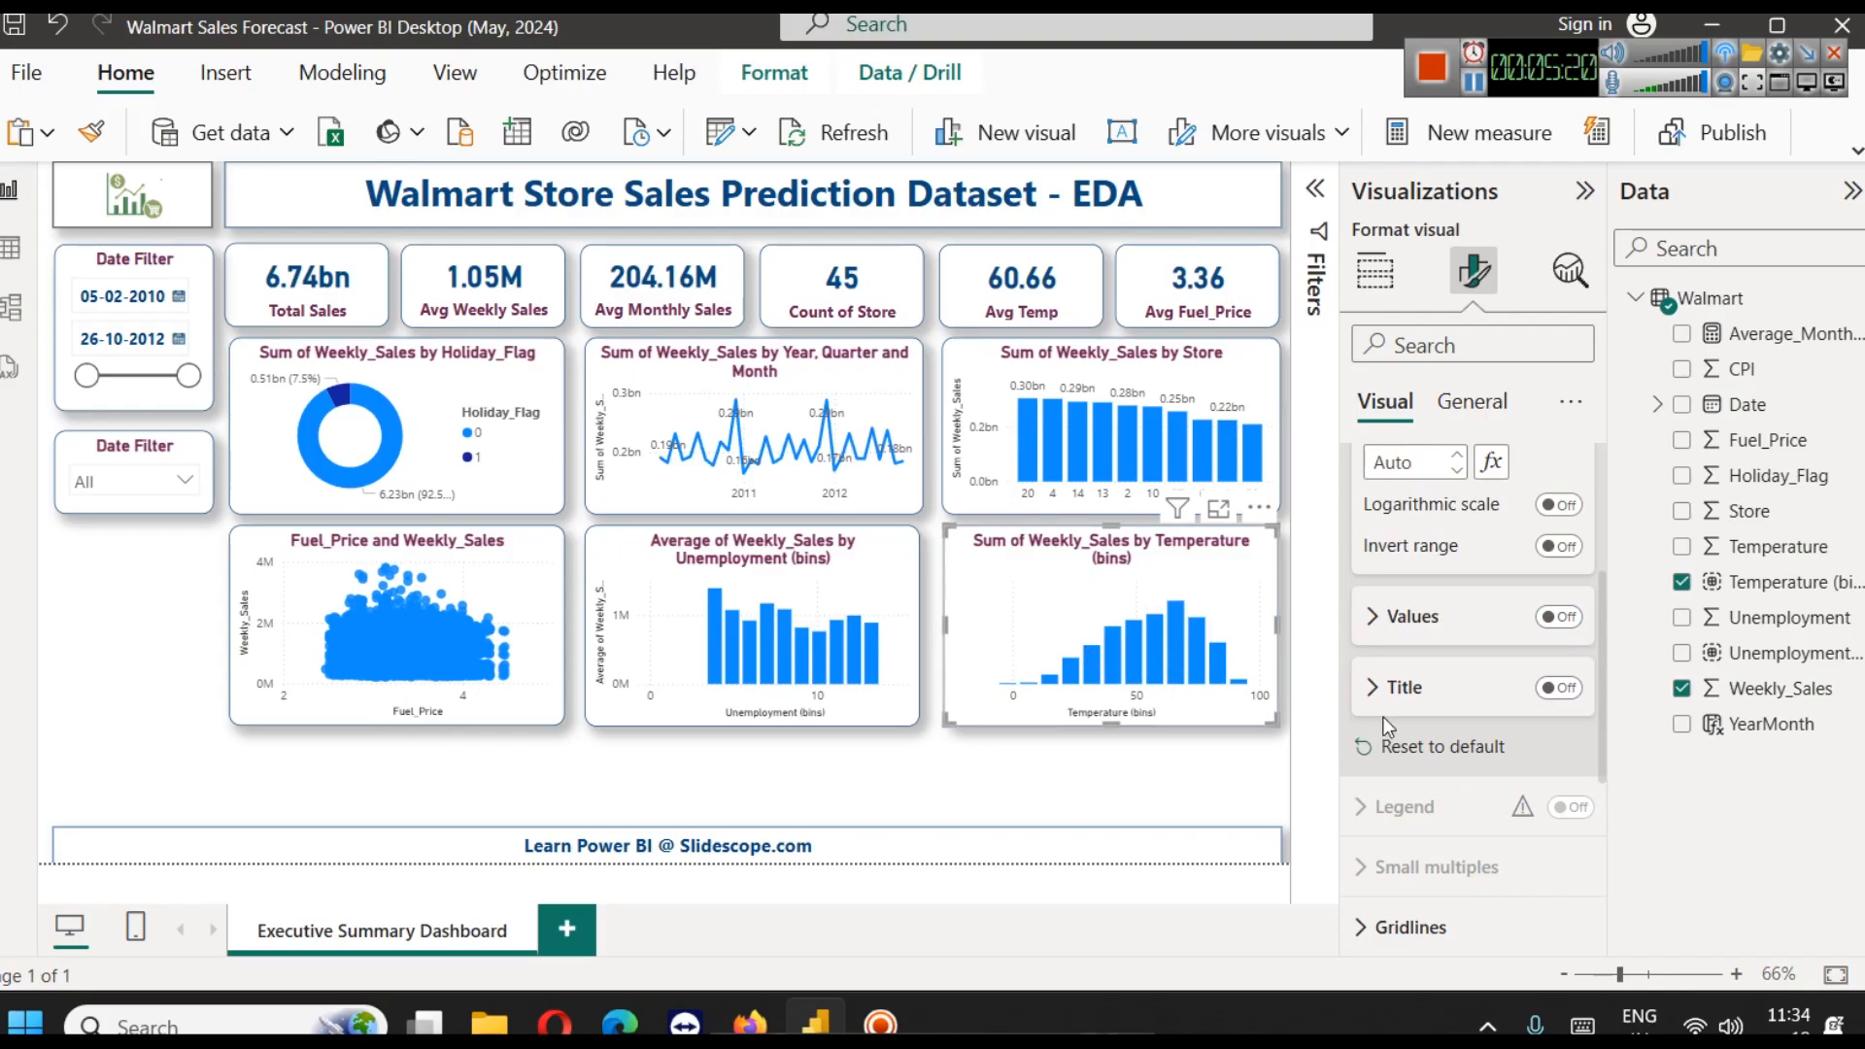
Turn on data labels for the Temperature (bins) column chart and deselect it
scroll(1452, 743, "down", 4)
left_click(1569, 795)
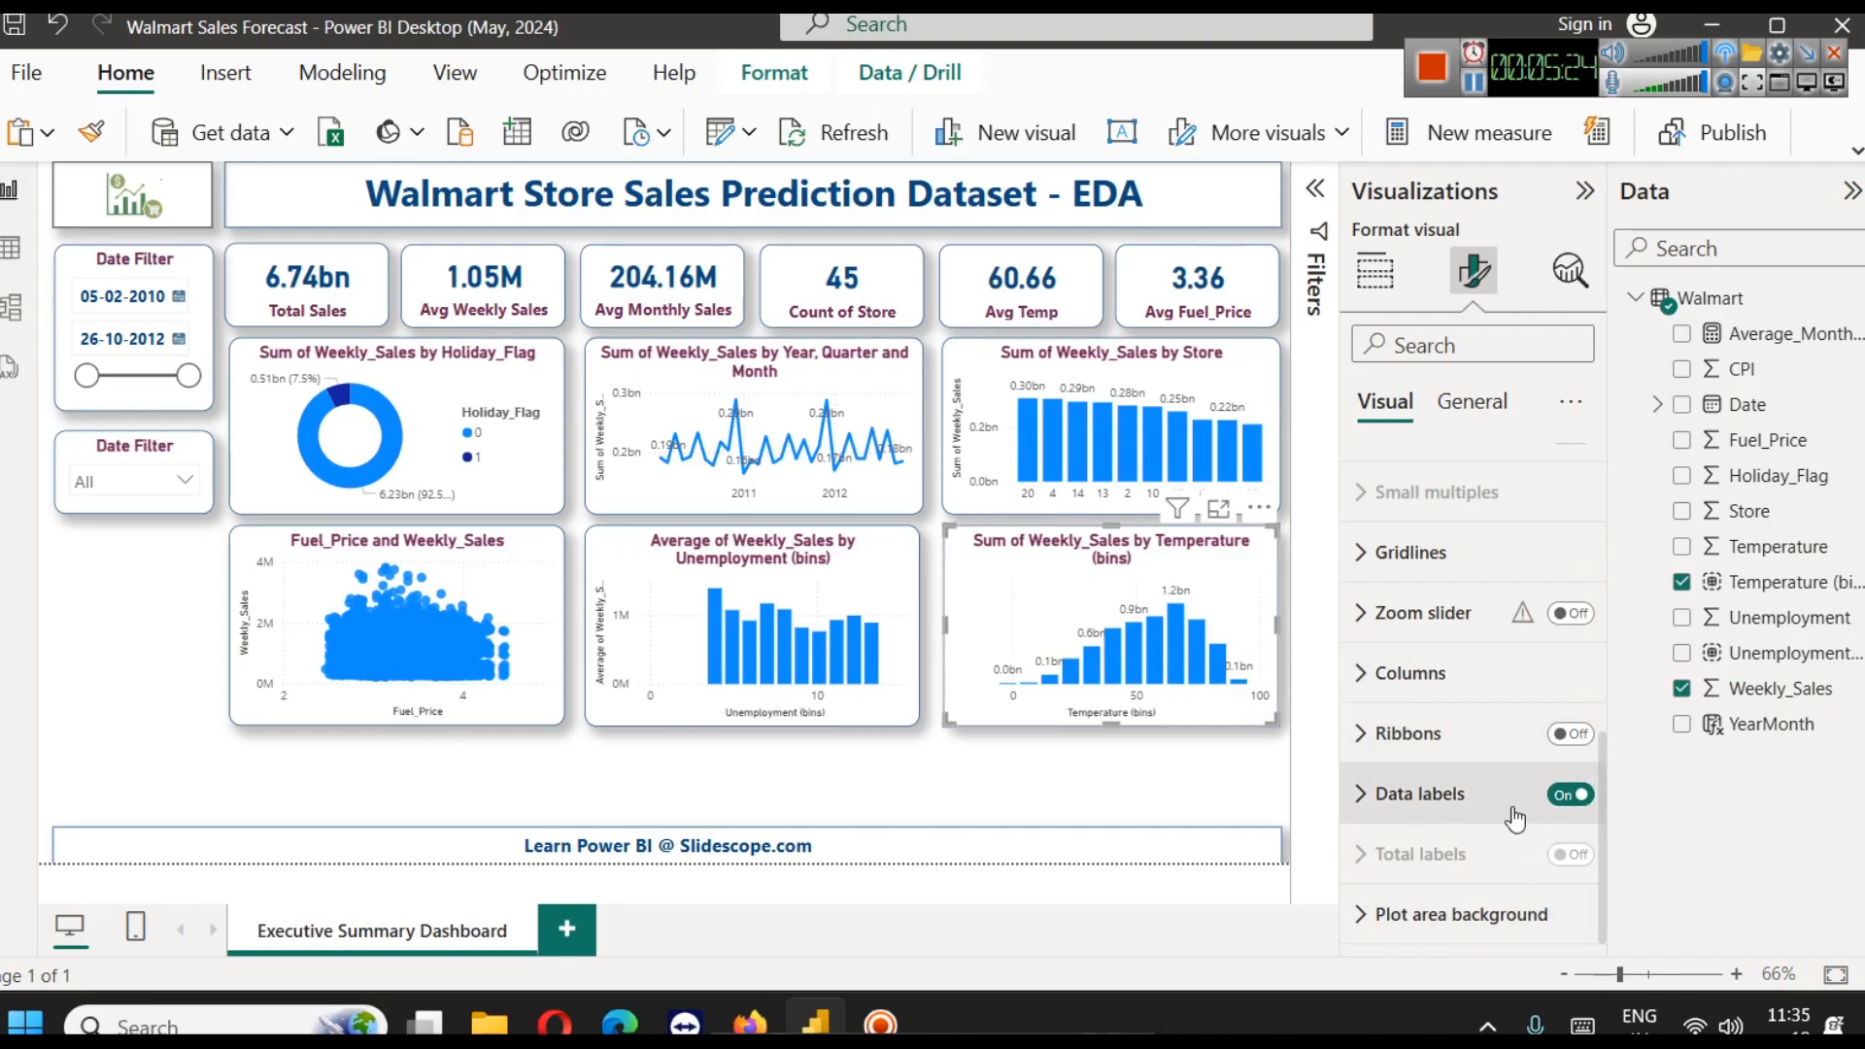
left_click(1020, 766)
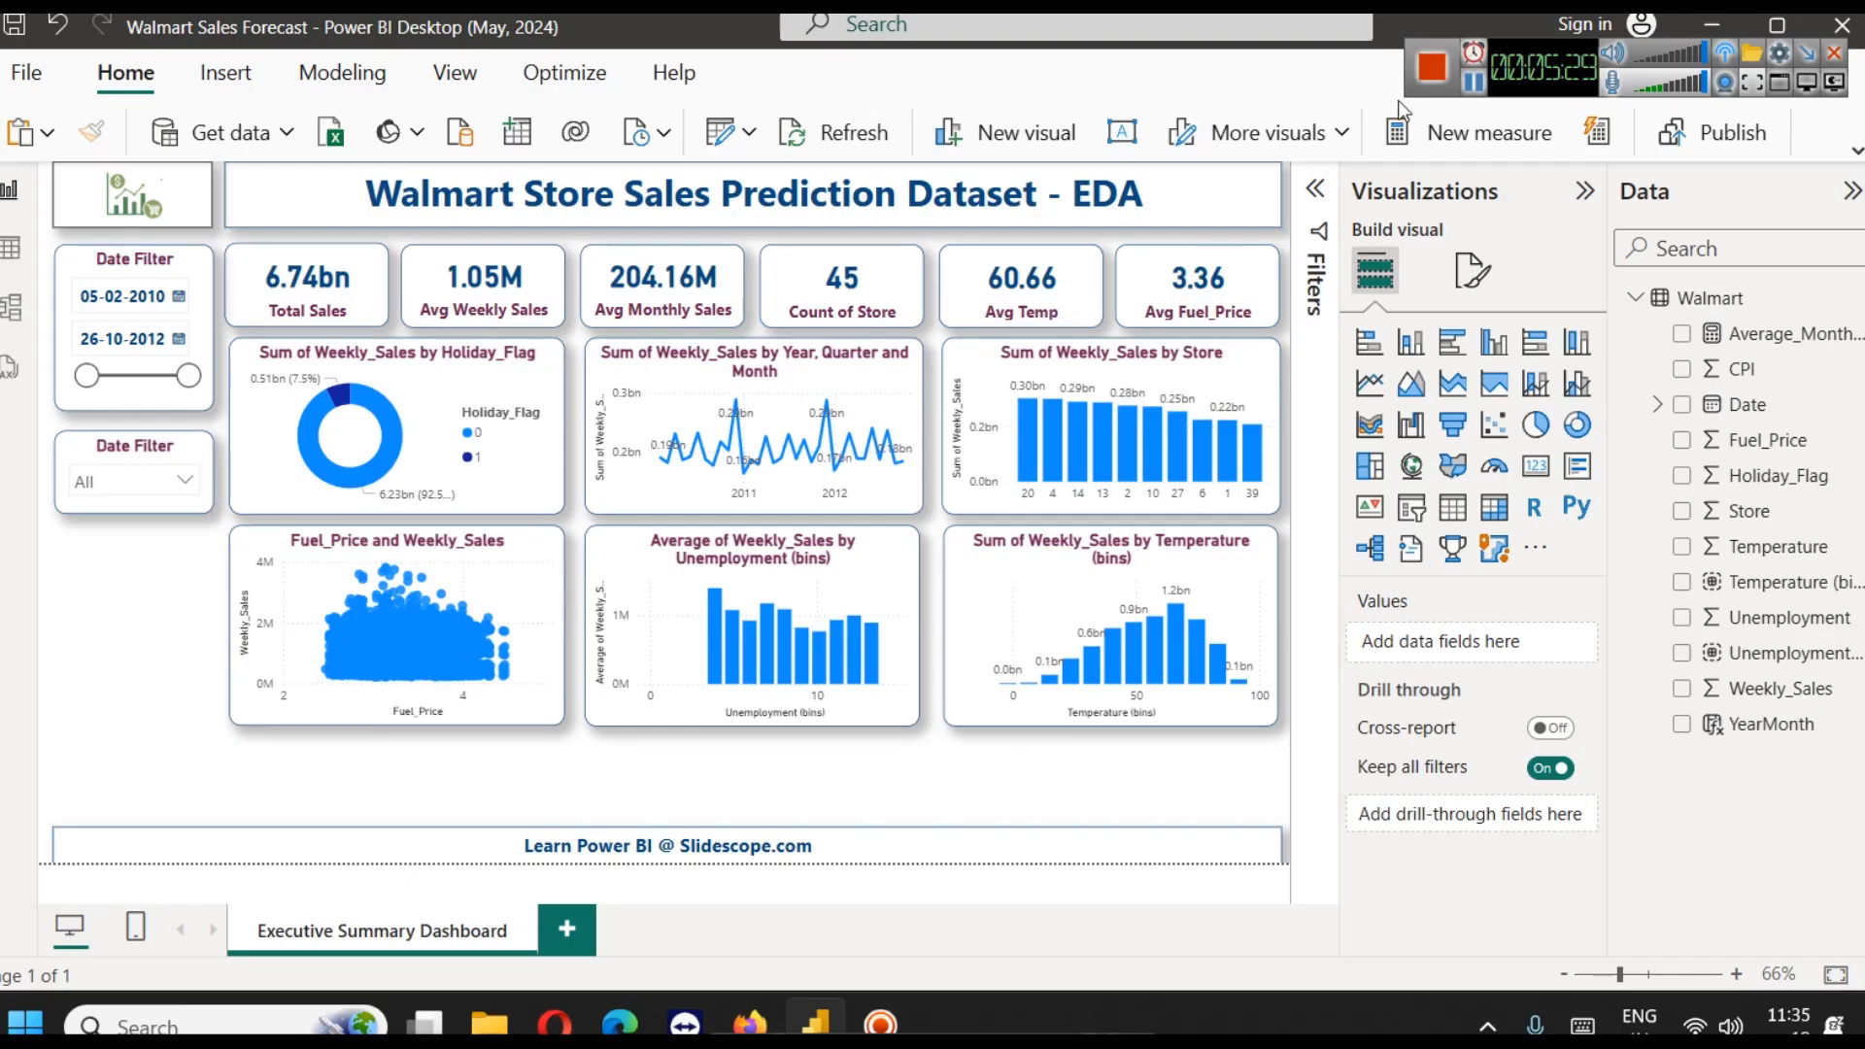
left_click(1474, 84)
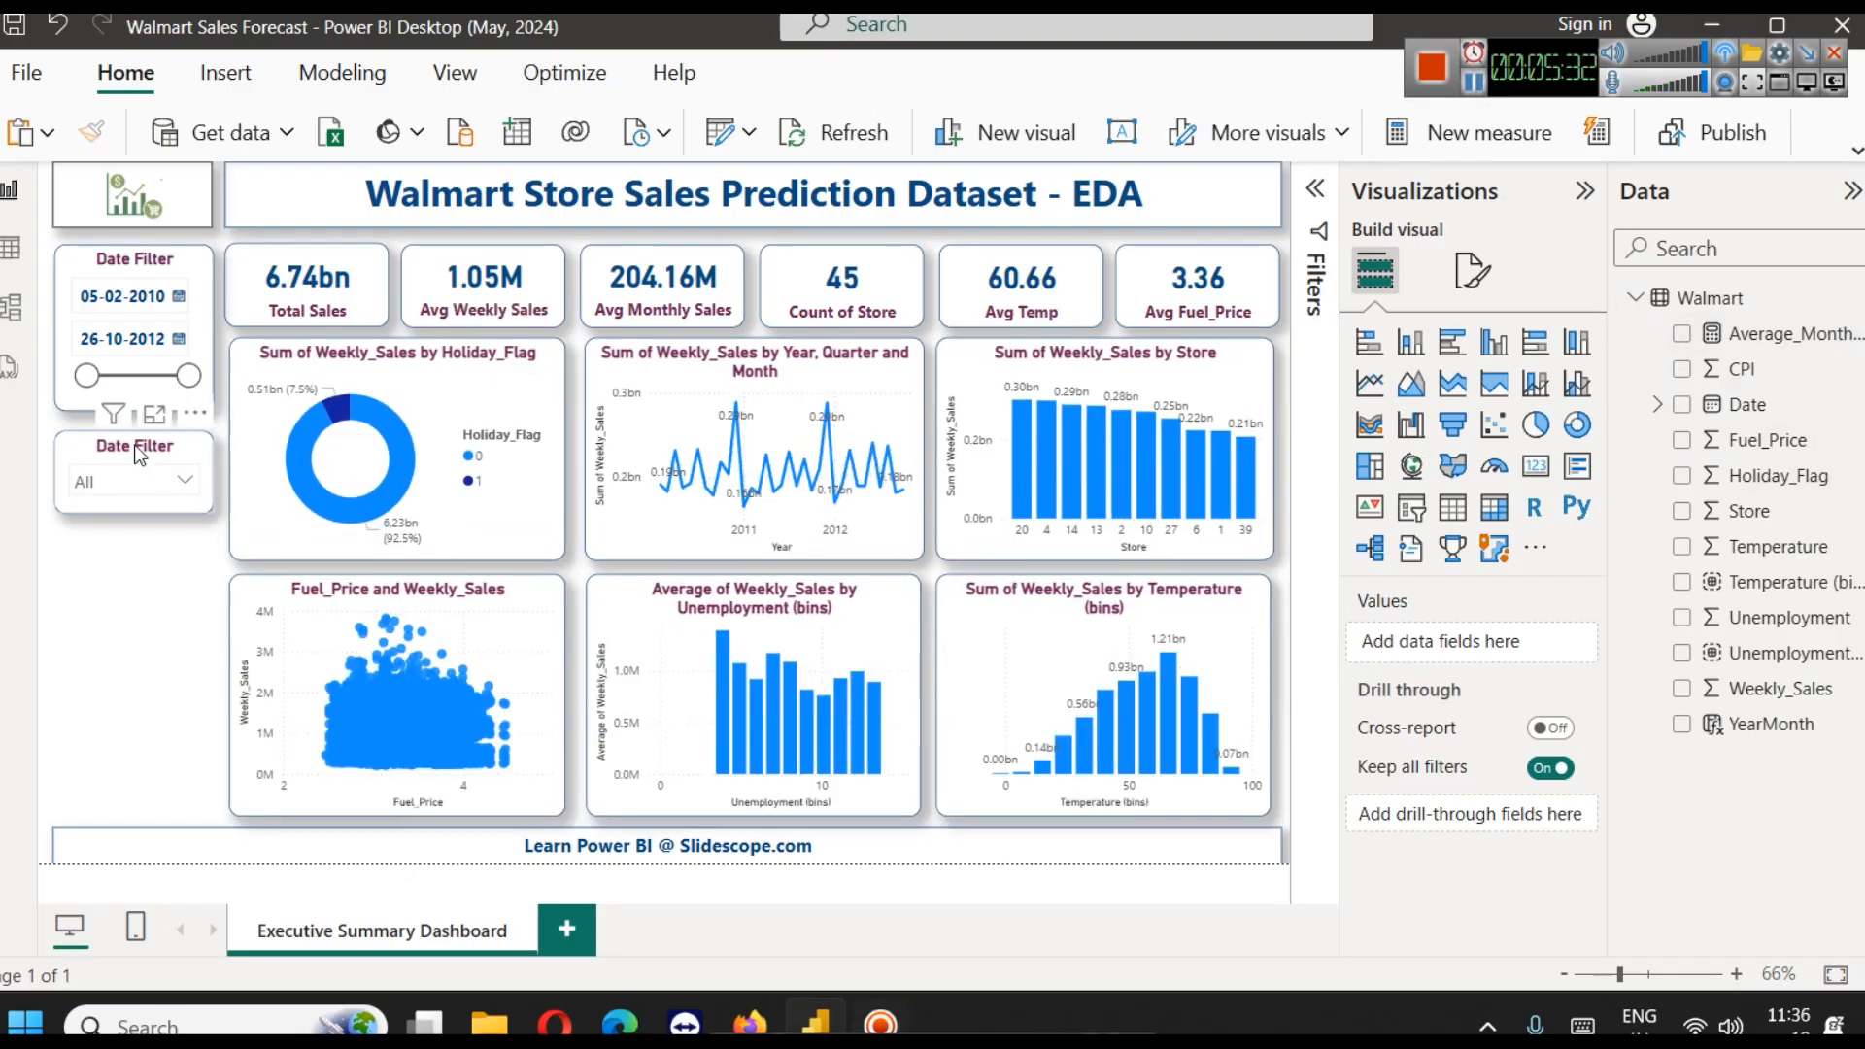
Duplicate the dropdown Date Filter slicer and align the copy directly beneath the original
left_click(137, 452)
key("ctrl+v")
left_click_drag(134, 446, 137, 500)
key("ctrl+z")
key("Down")
key("Down")
key("Down")
key("Down")
key("Down")
key("Down")
key("Down")
key("Down")
key("Down")
key("Down")
key("Down")
key("Down")
key("Down")
key("Down")
key("Down")
key("Down")
key("Down")
key("Down")
key("Down")
key("Down")
key("Down")
key("Down")
key("Down")
key("Down")
key("Down")
key("Down")
key("Down")
key("Down")
key("Down")
key("Down")
key("Down")
key("Down")
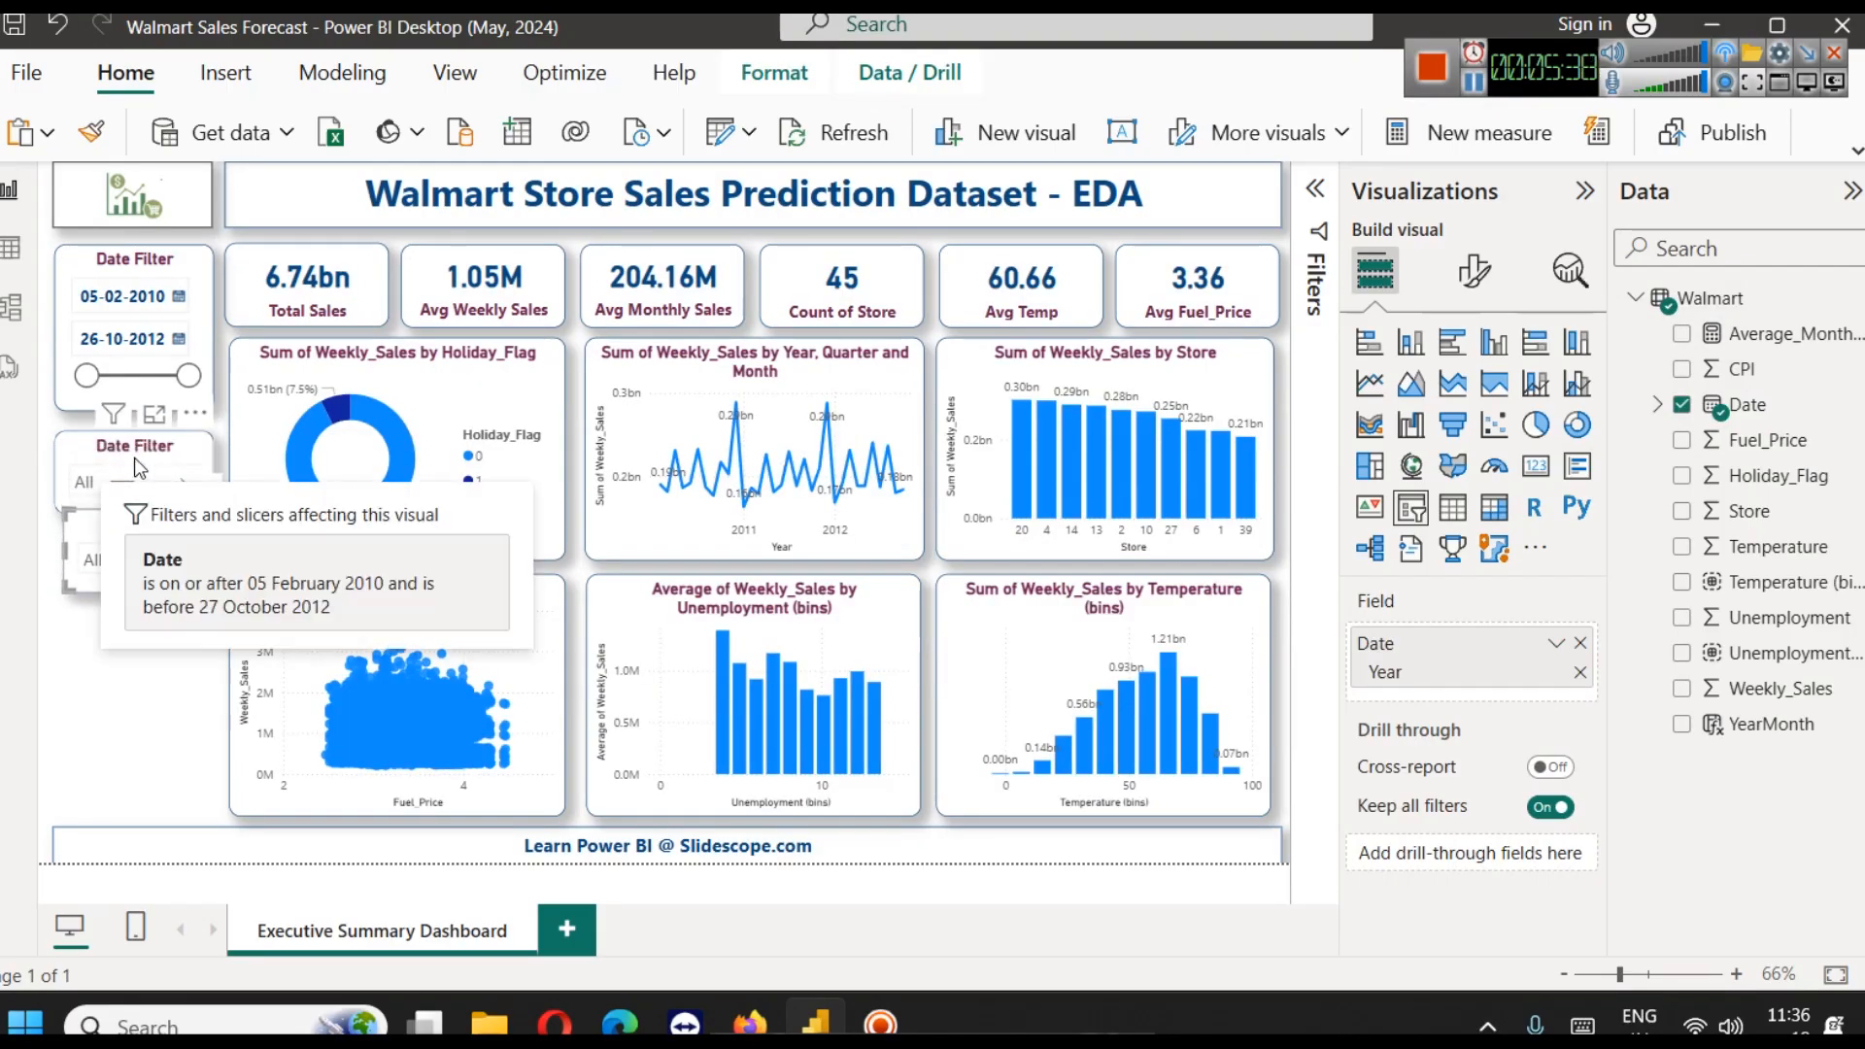
key("Left")
key("Left")
key("Left")
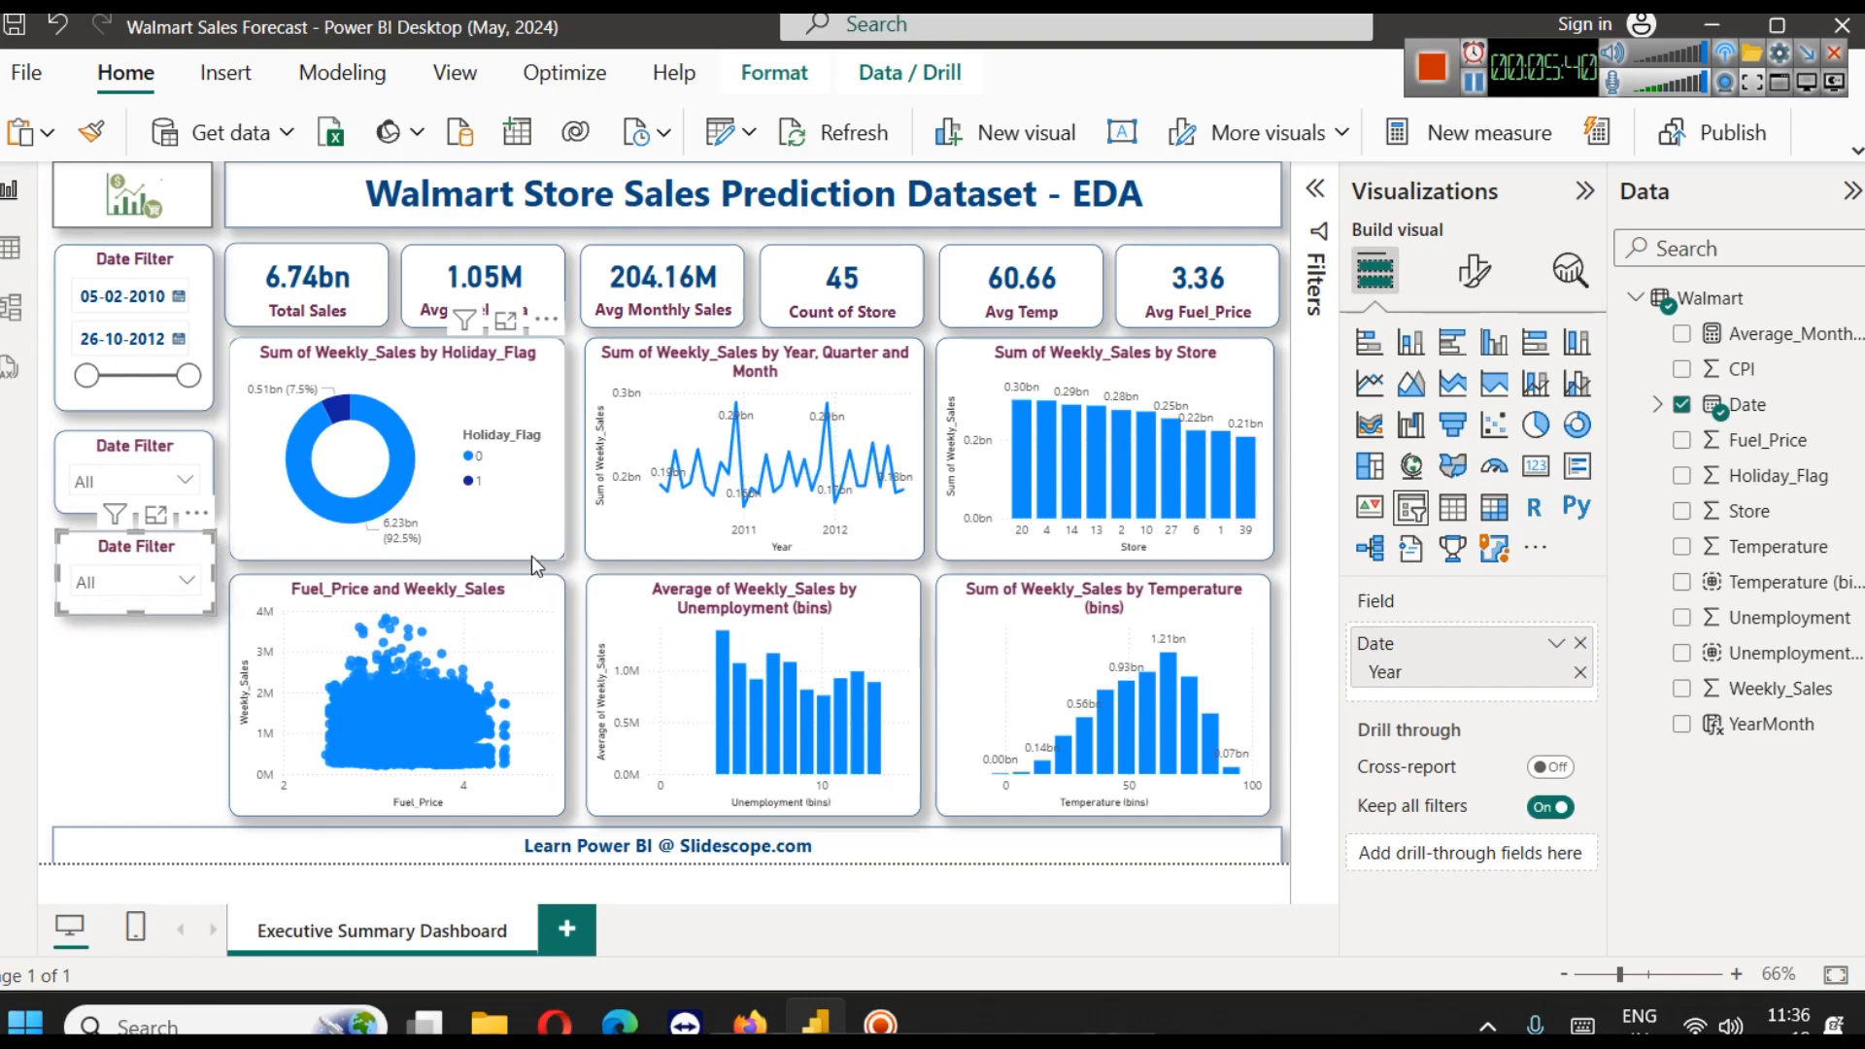
Replace Date with Holiday_Flag in the copied slicer and test it by filtering the report to 1 and to 0
left_click(1580, 643)
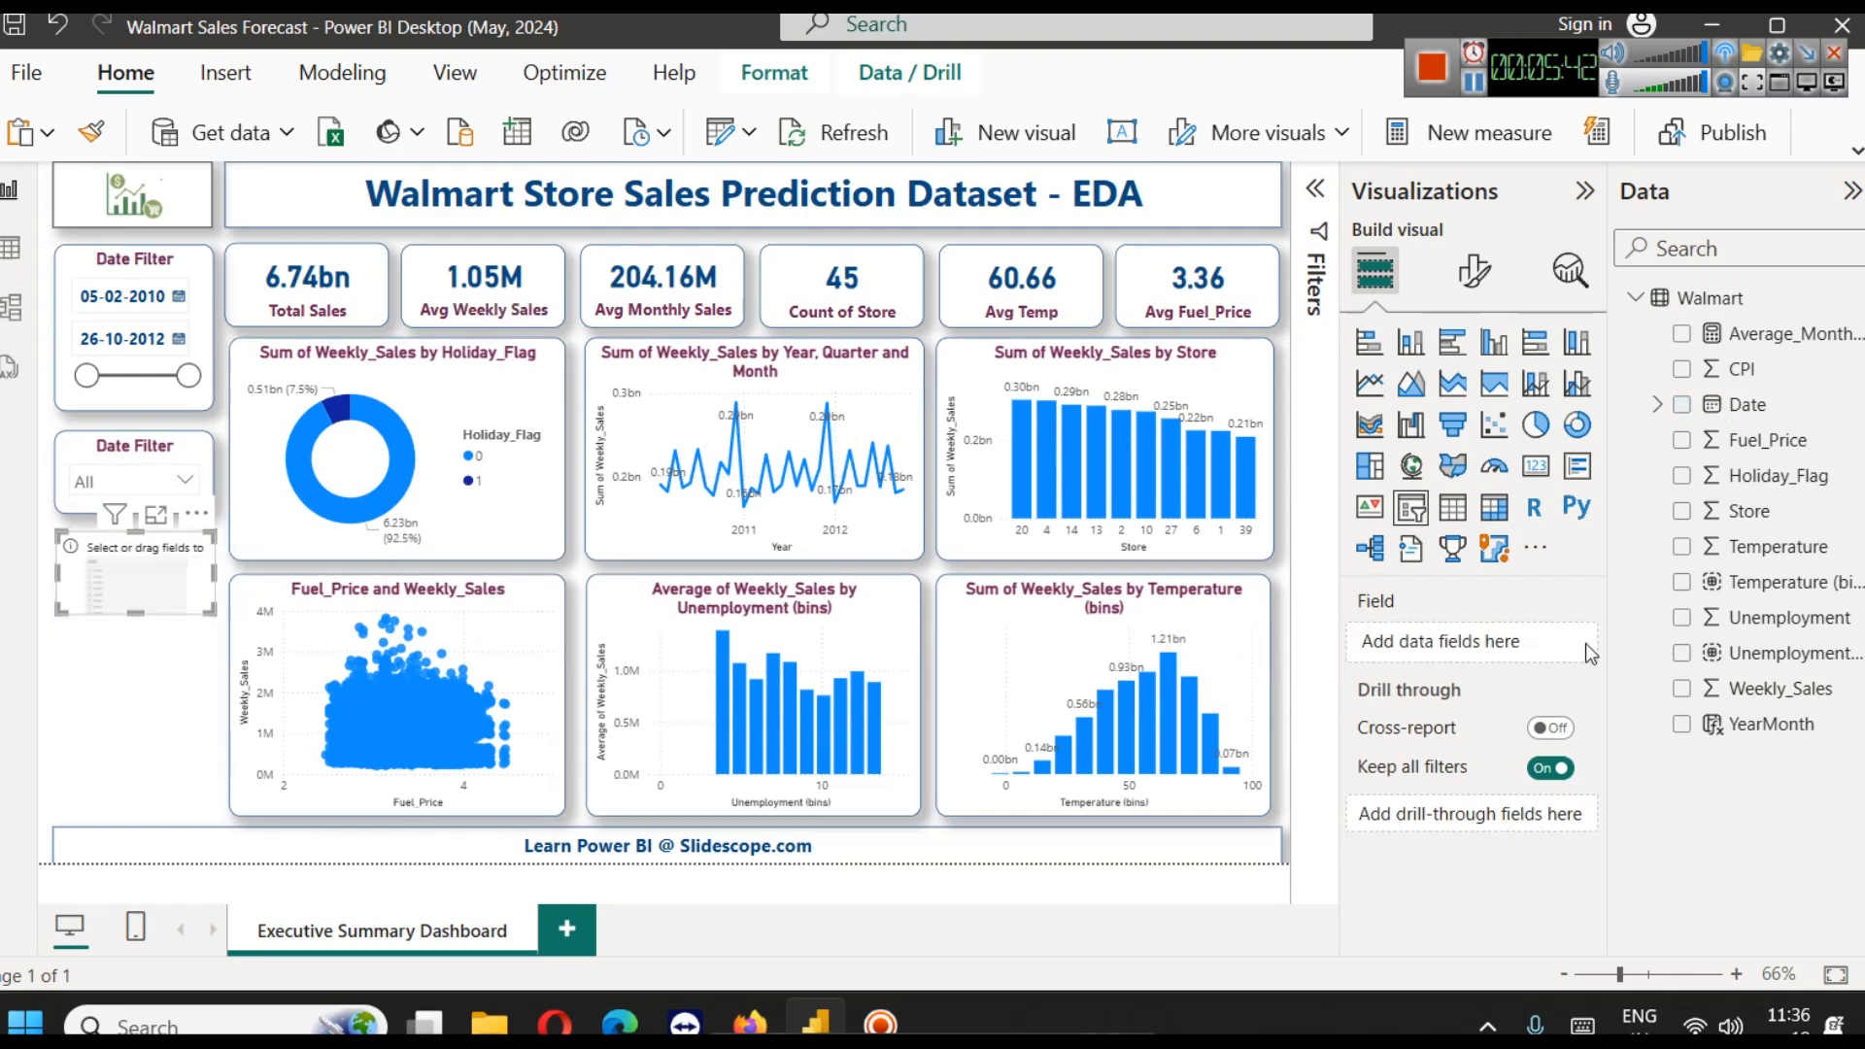
left_click_drag(1802, 490, 1457, 642)
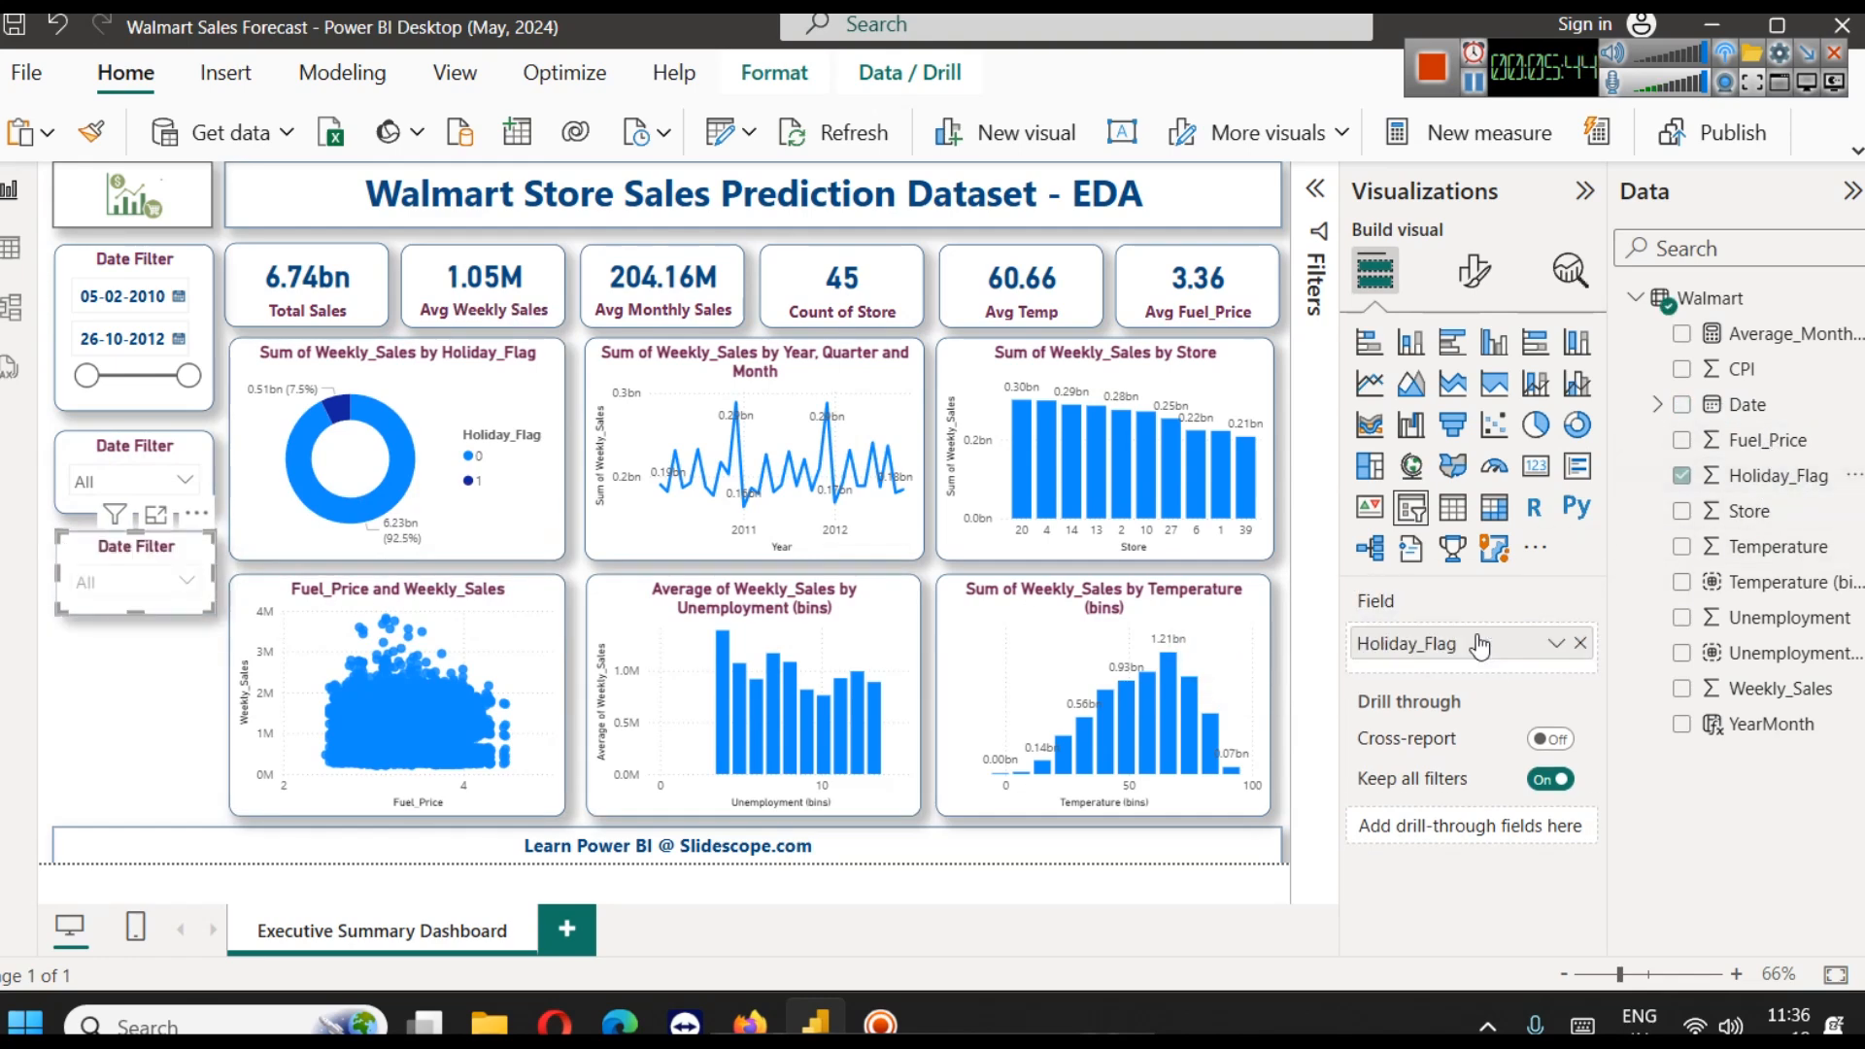
left_click(112, 574)
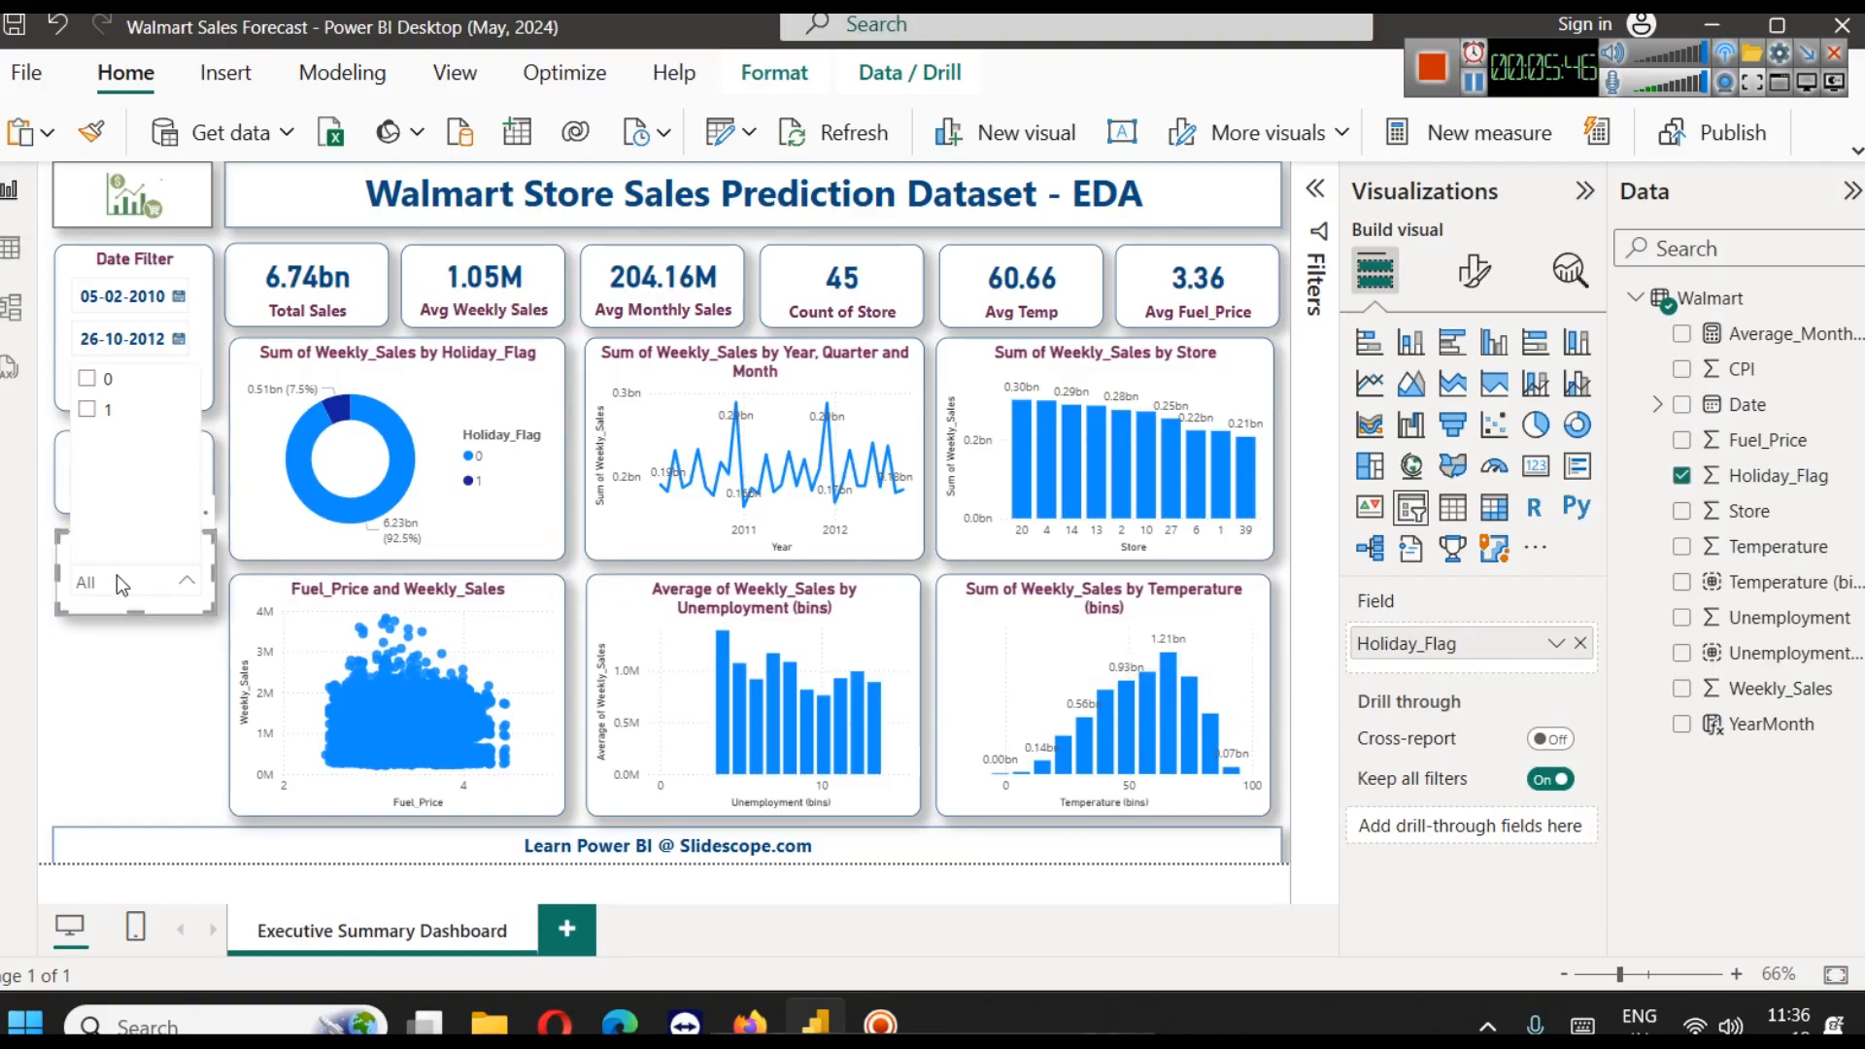
left_click(95, 413)
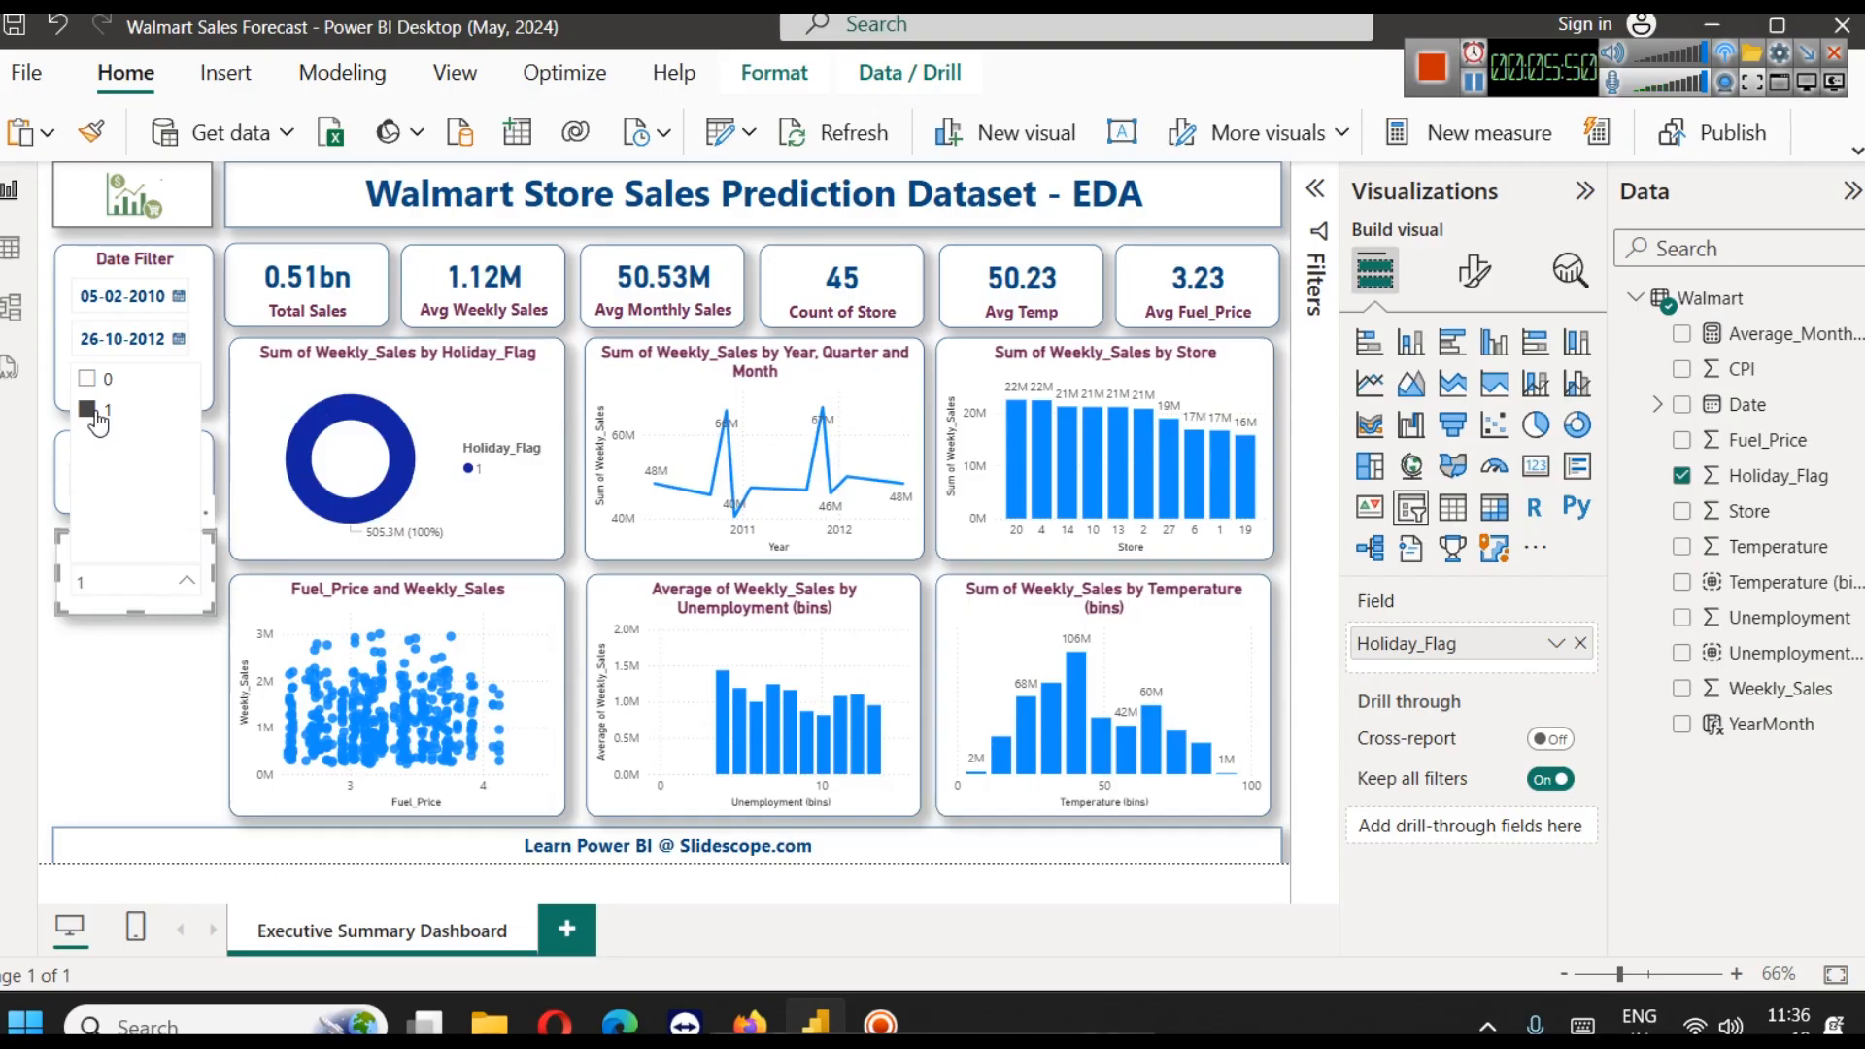
left_click(112, 385)
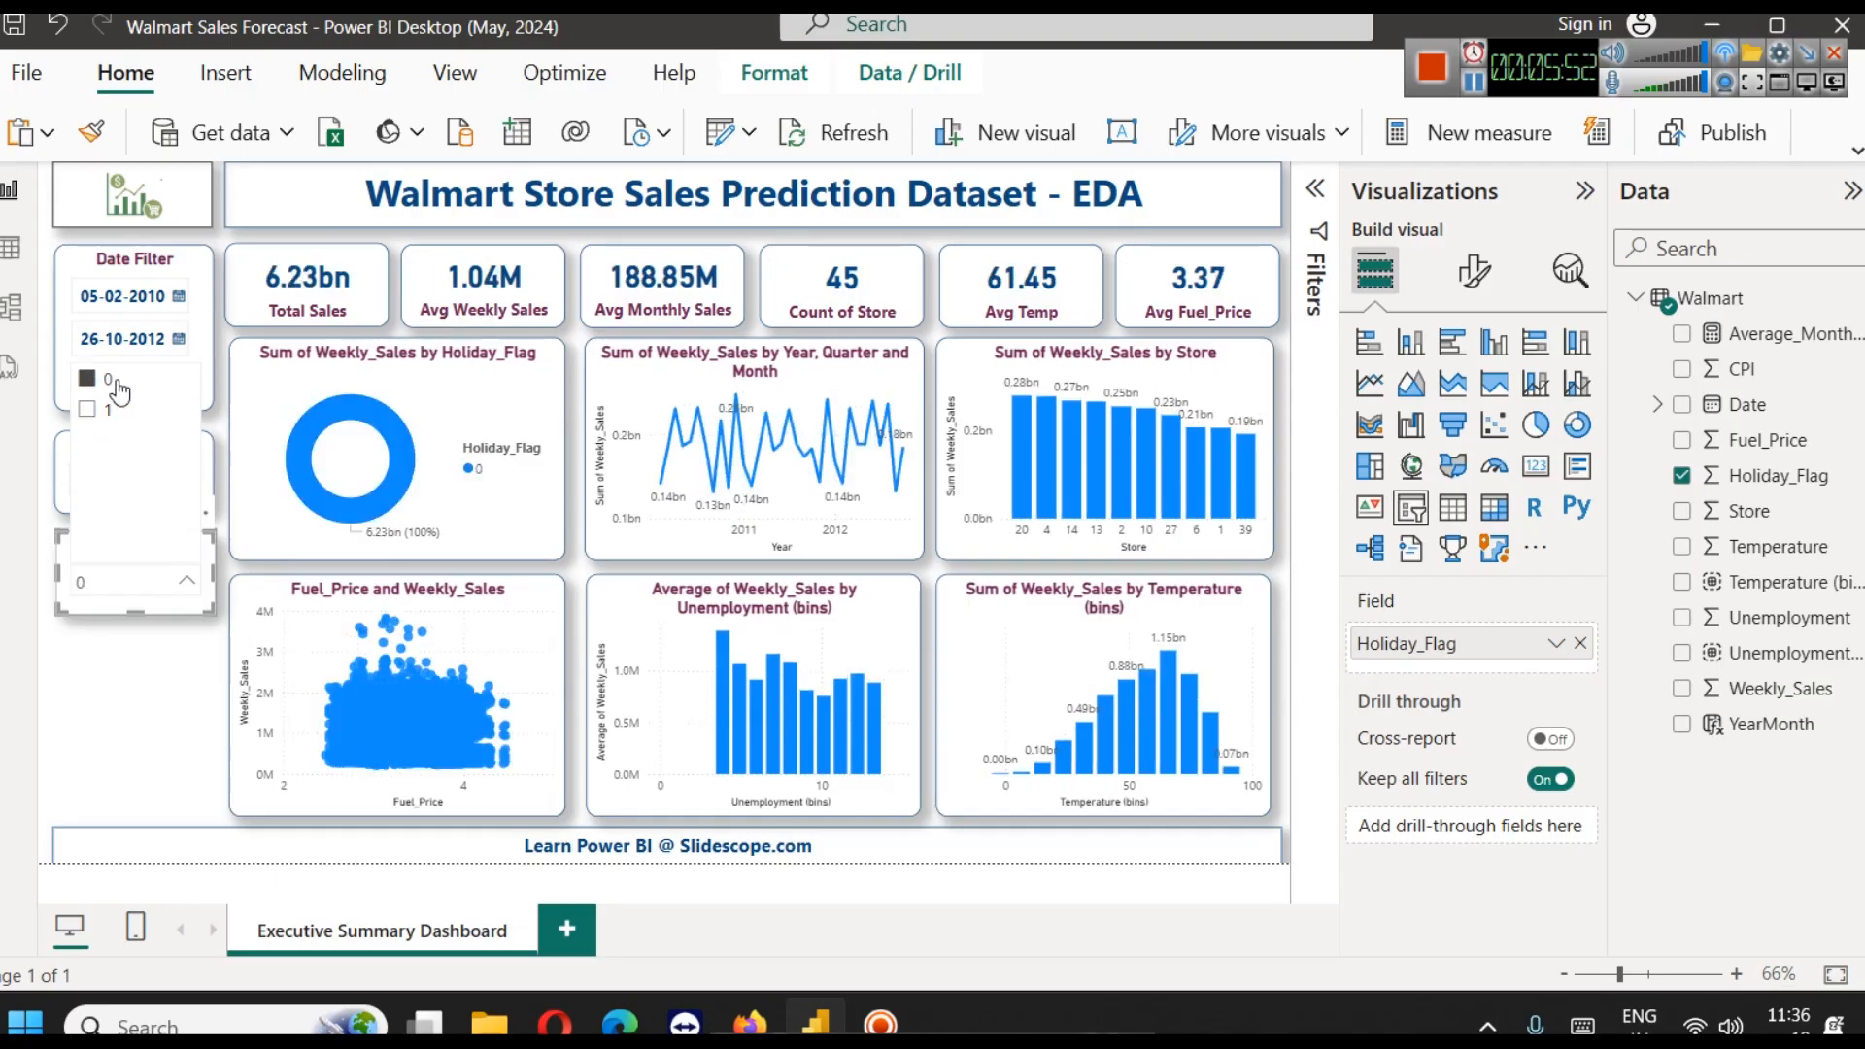
Clear the 0 selection in the Holiday_Flag slicer to remove its filter from the report
left_click(110, 595)
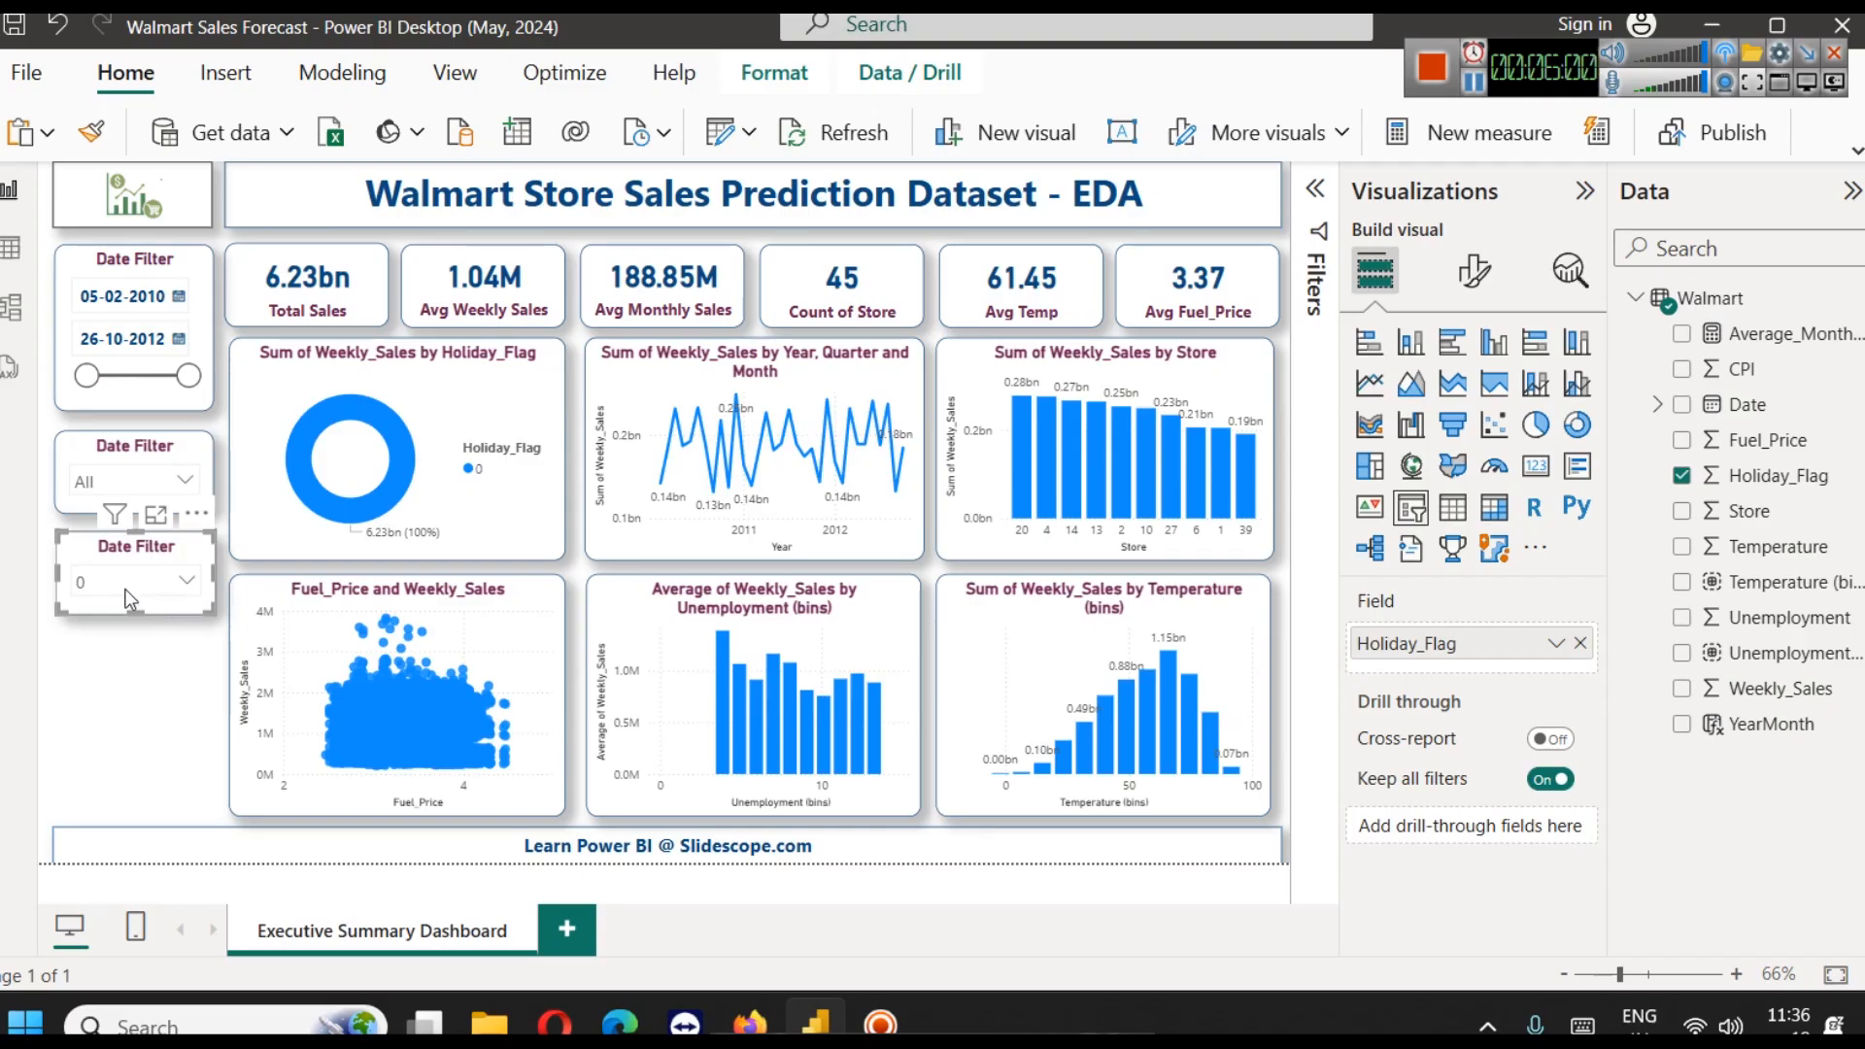
left_click(105, 637)
left_click(131, 550)
left_click(159, 579)
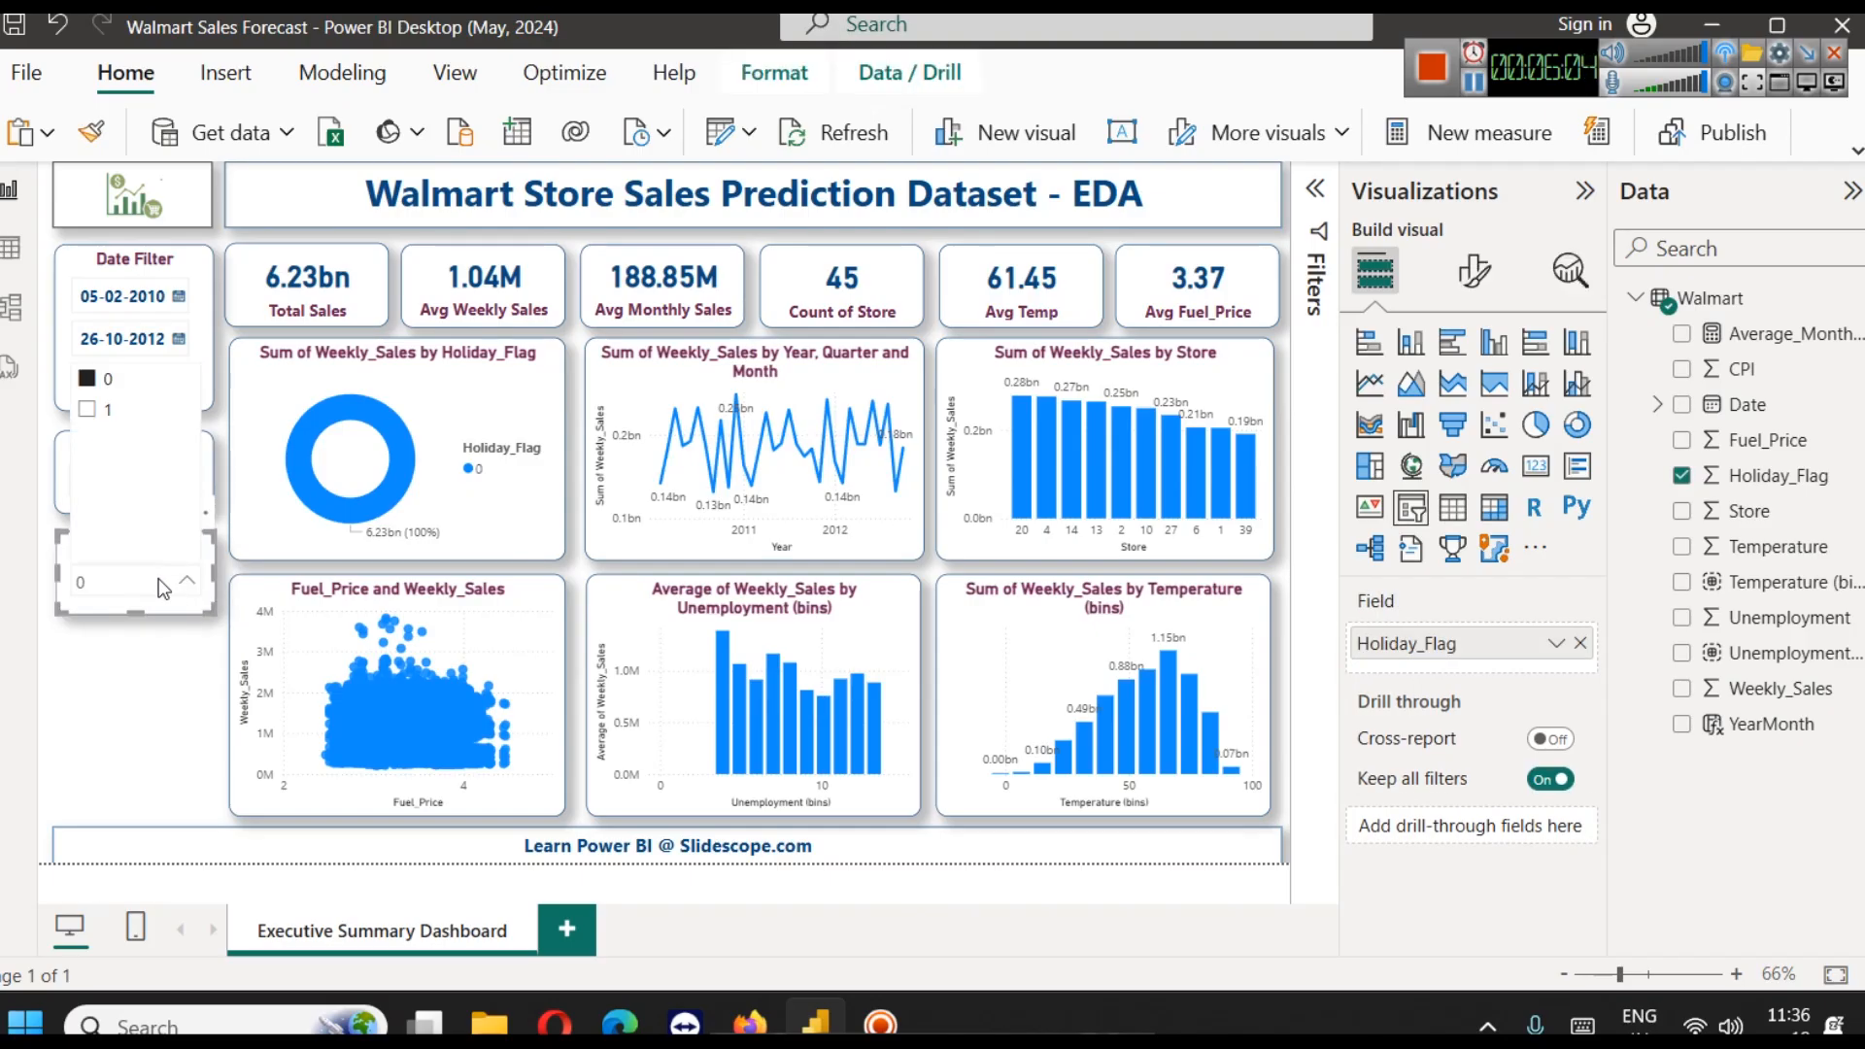
left_click(87, 378)
left_click(152, 651)
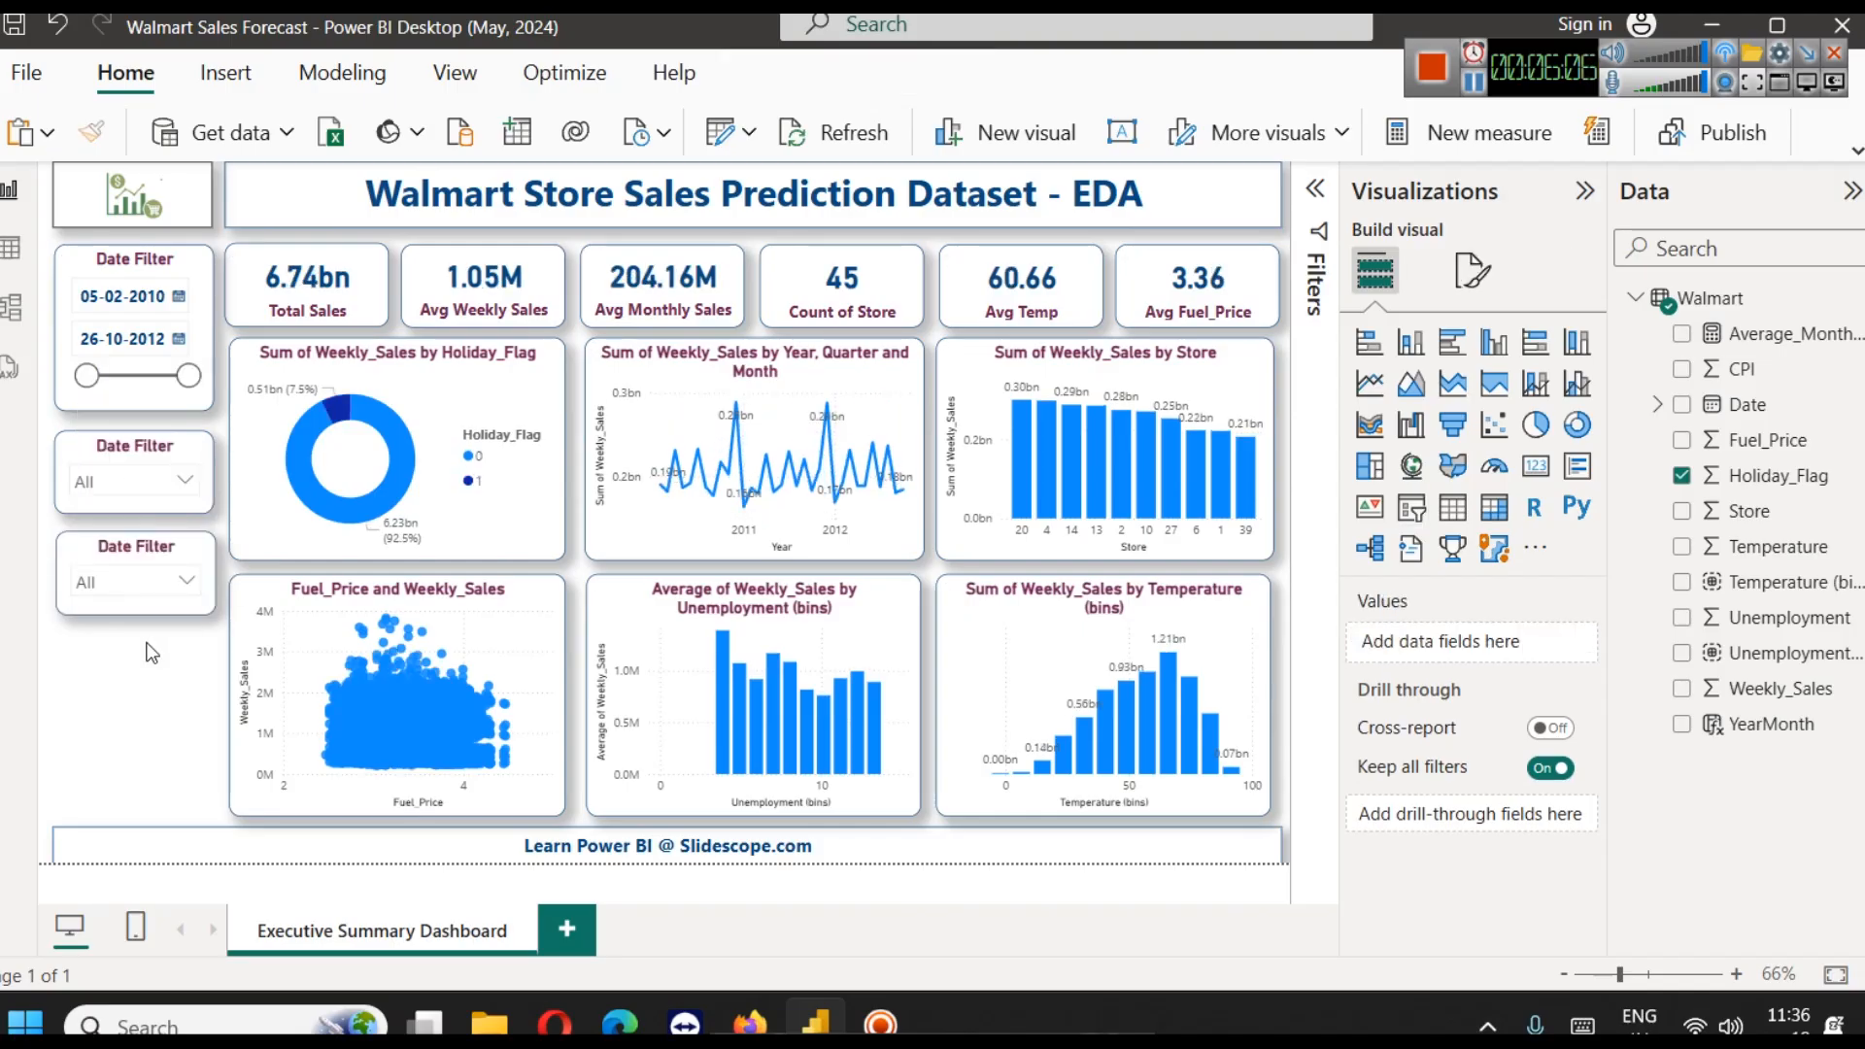
Turn on the "Select all" option in the Holiday_Flag slicer's selection settings
left_click(146, 565)
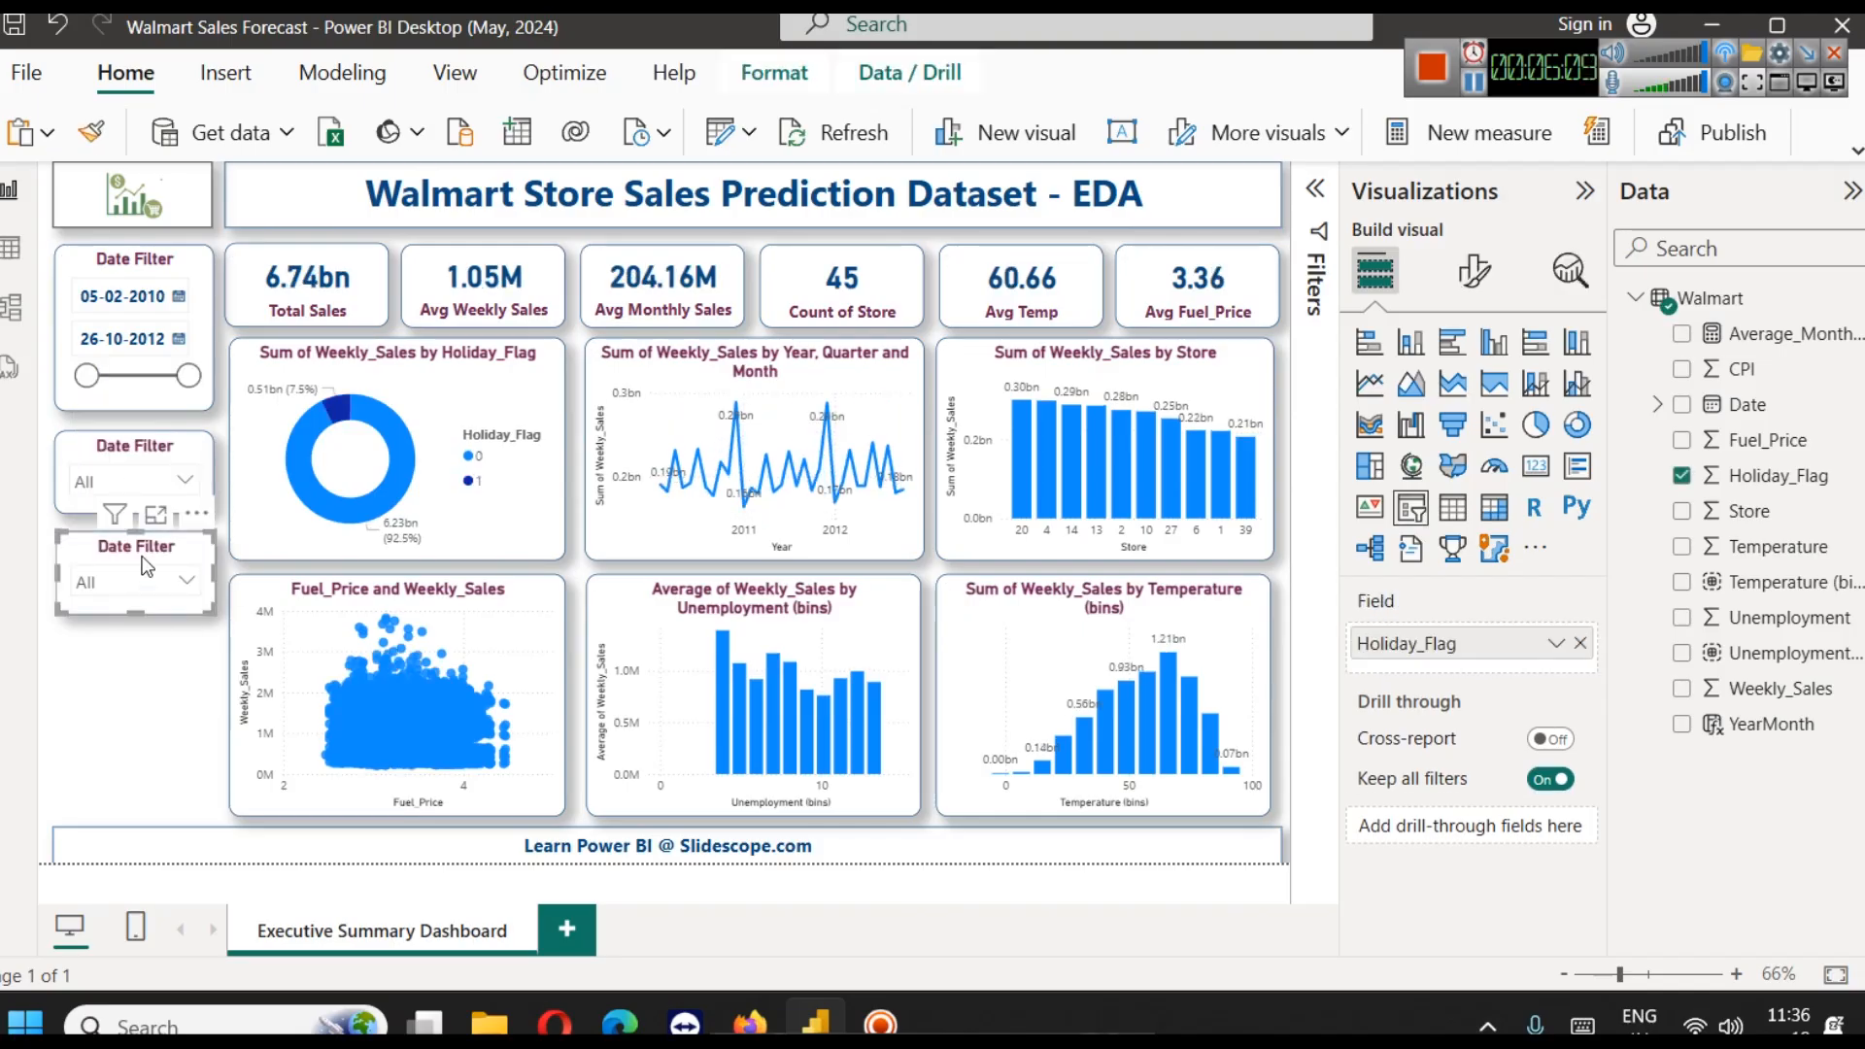
left_click(1476, 272)
left_click(1462, 473)
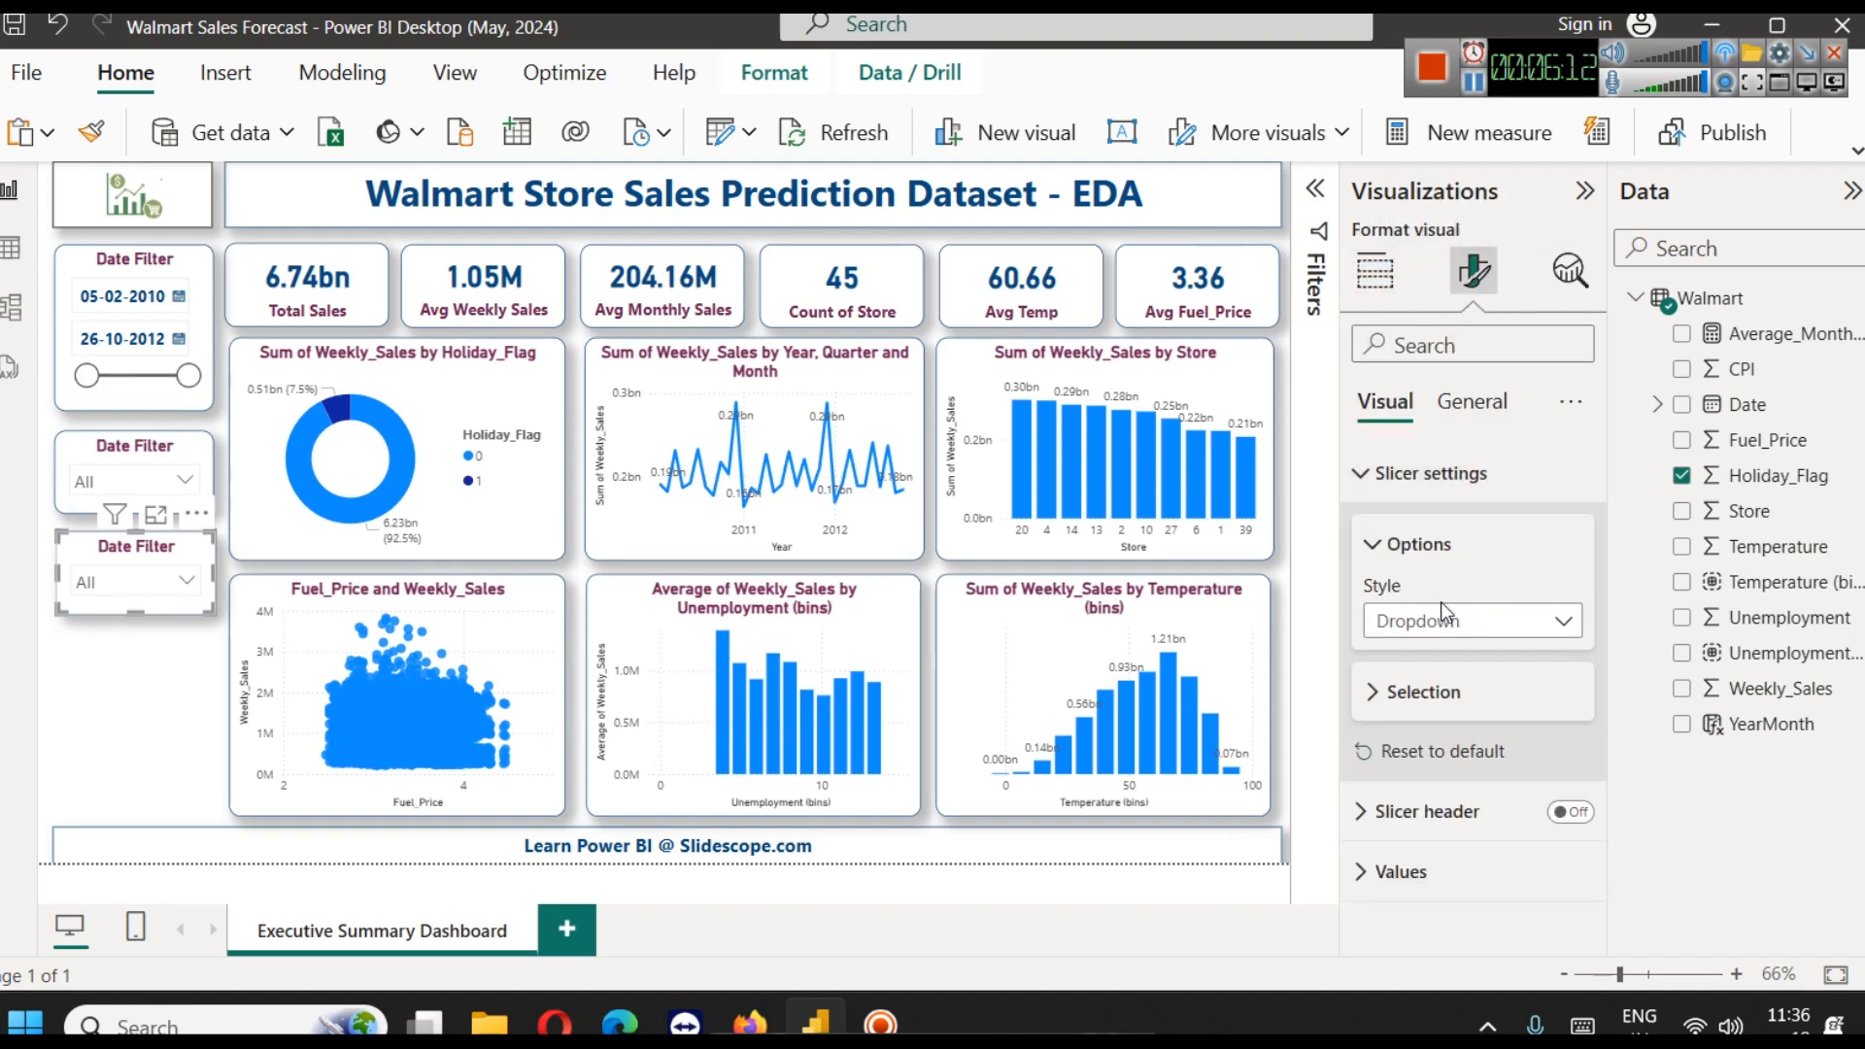
left_click(1420, 692)
left_click(1558, 817)
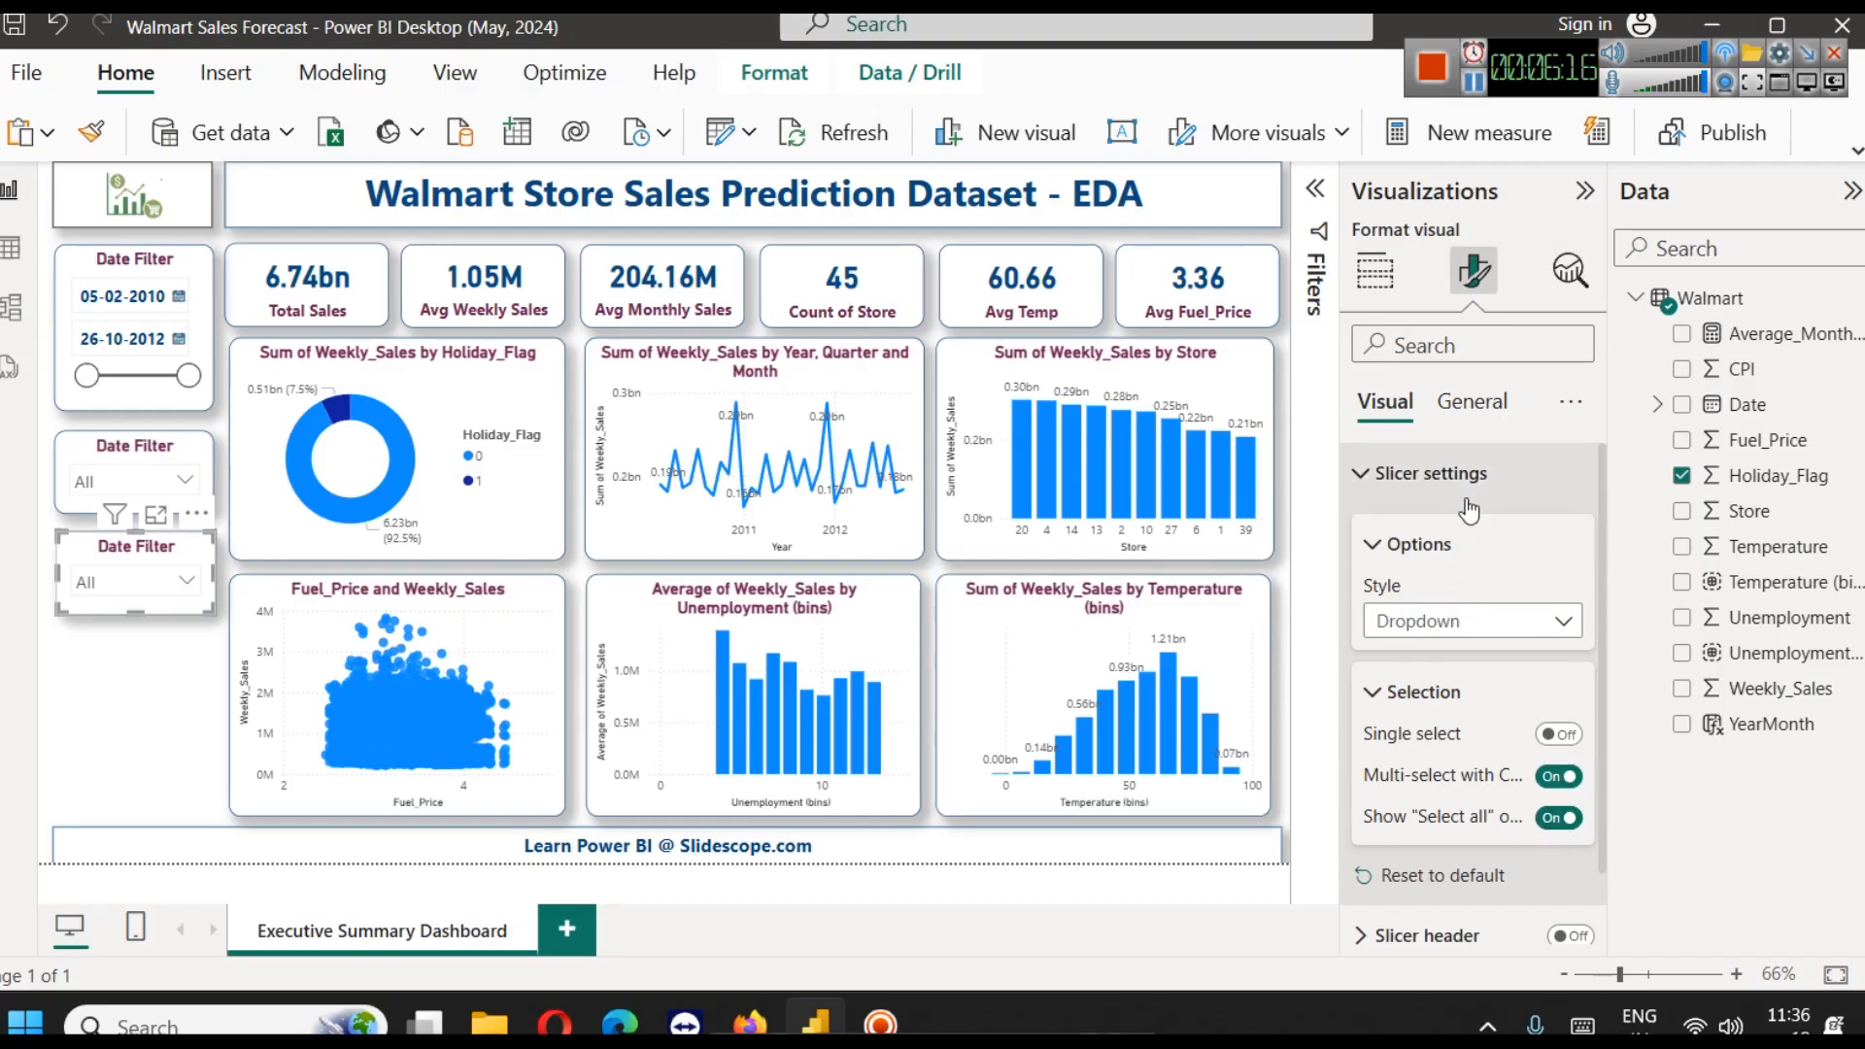
Change the Holiday_Flag slicer's title text to "Holiday Flag" and deselect the slicer
left_click(1471, 401)
left_click(1430, 534)
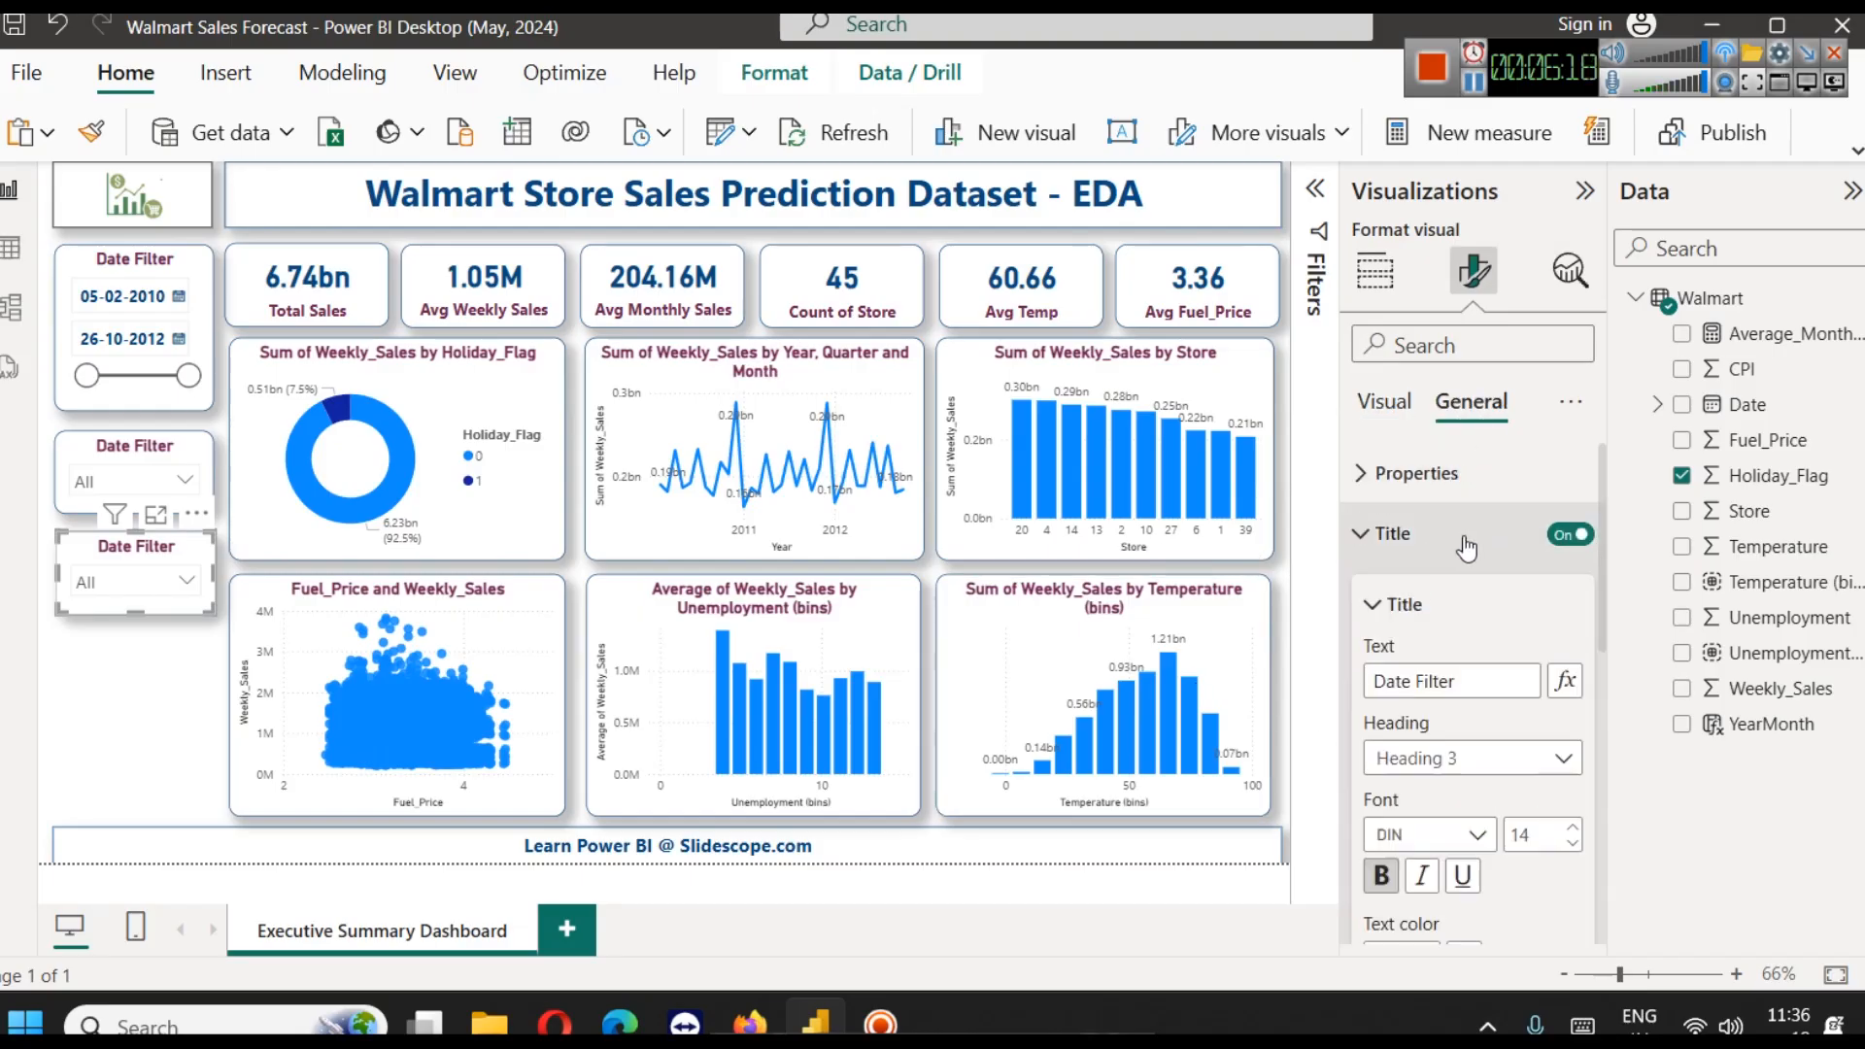
left_click(1463, 682)
key("ctrl+a")
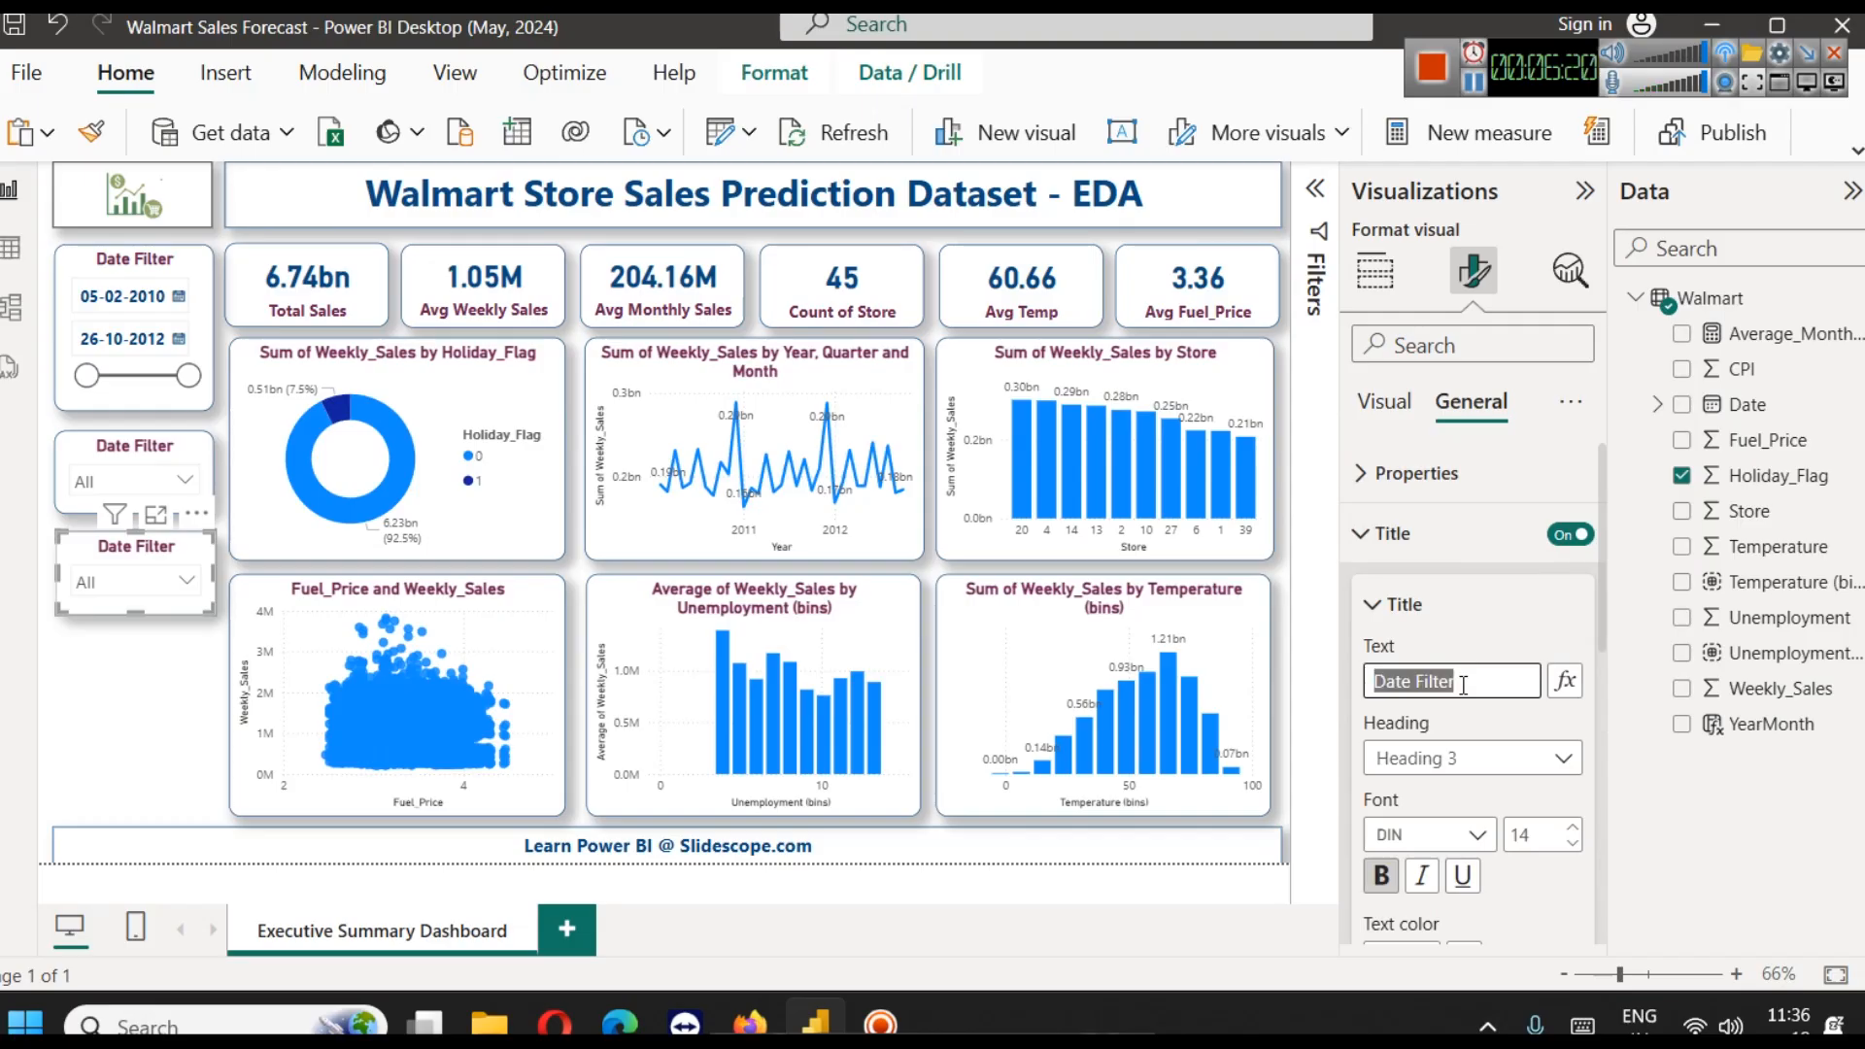
type("Holiday Flag")
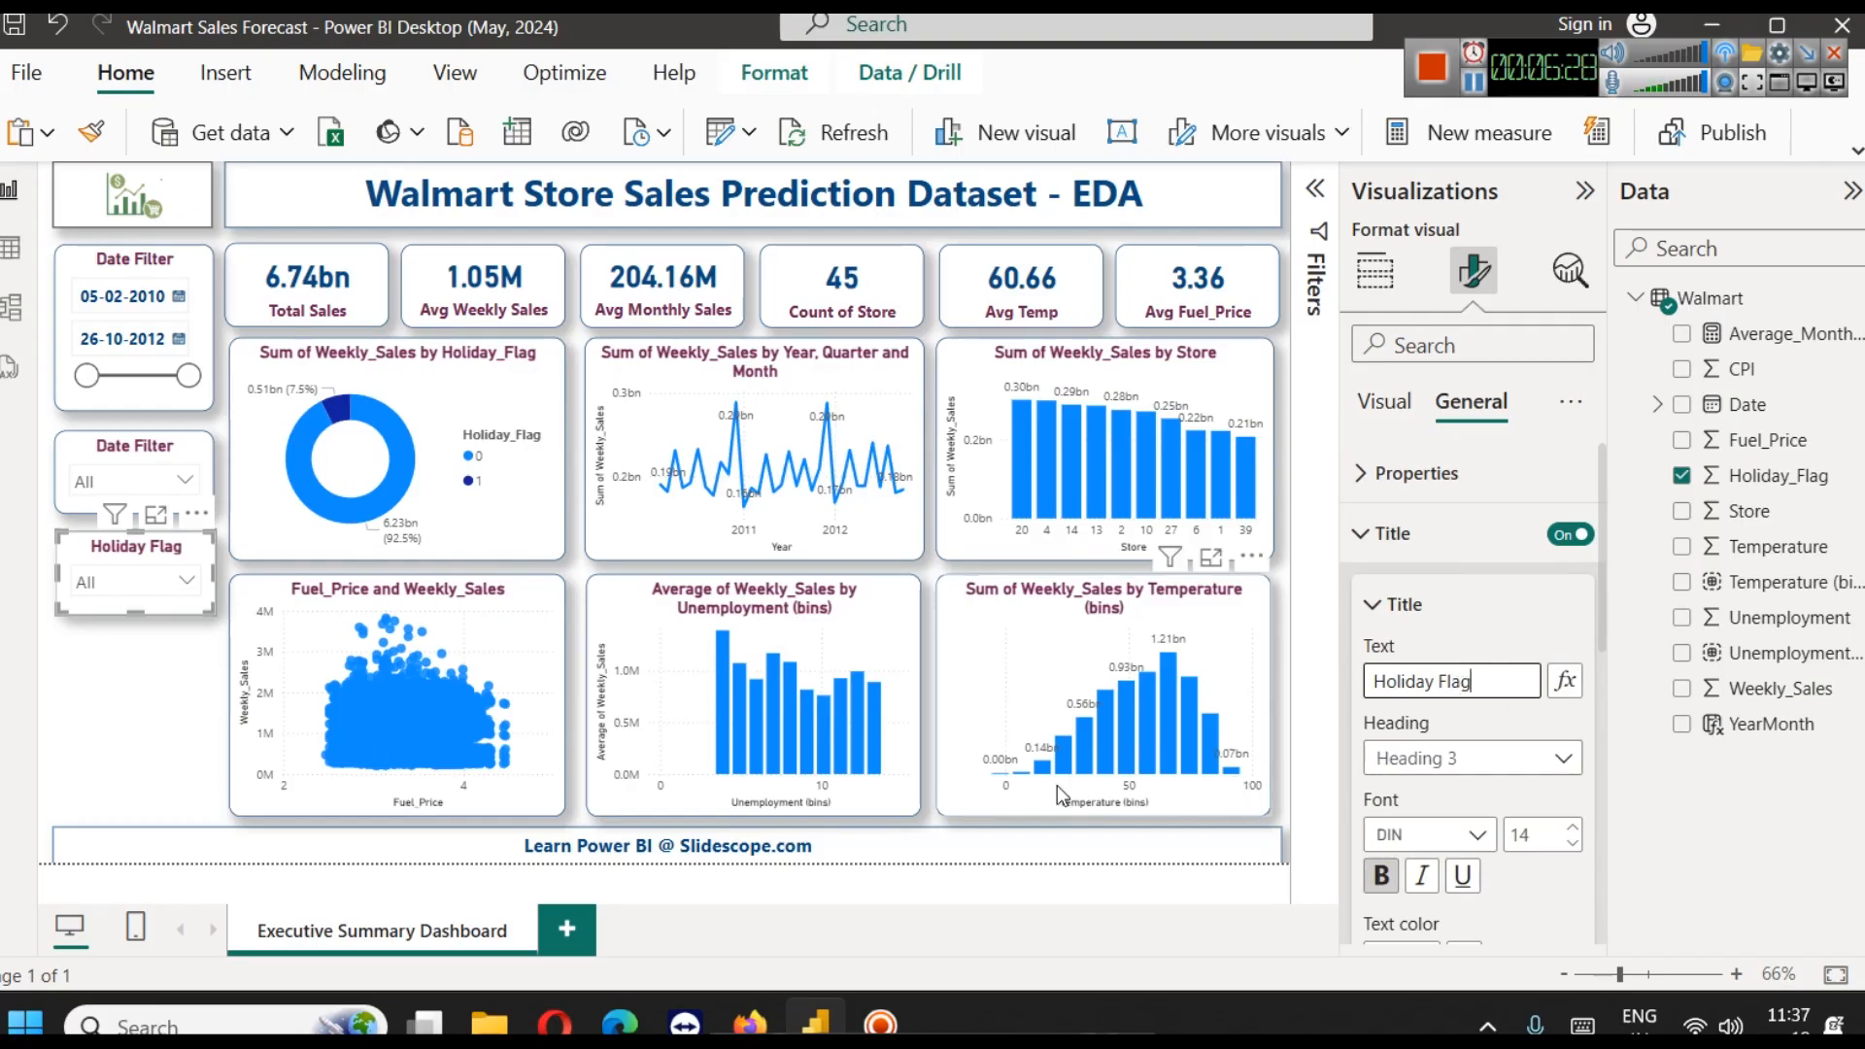
key("Escape")
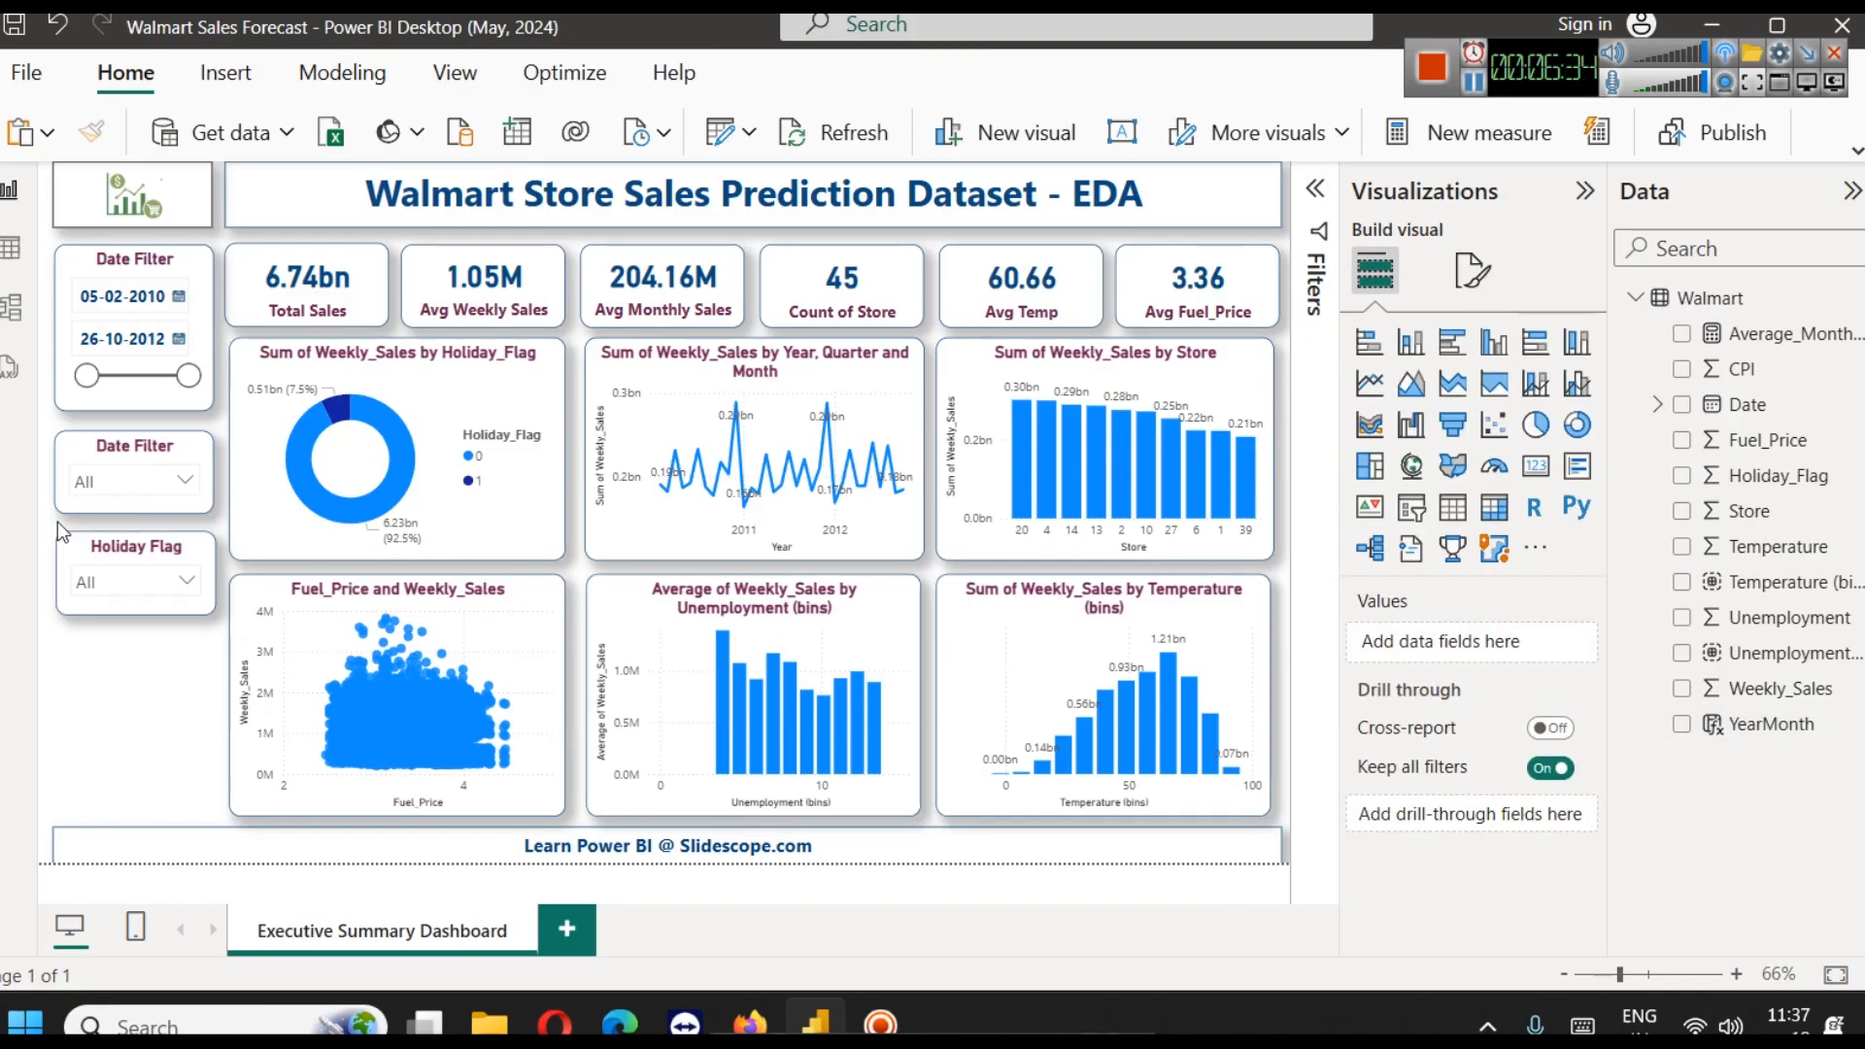
Duplicate the Holiday Flag slicer directly beneath the original and replace the copy's field with Month from the Date hierarchy
left_click(97, 542)
left_click_drag(97, 542, 105, 654)
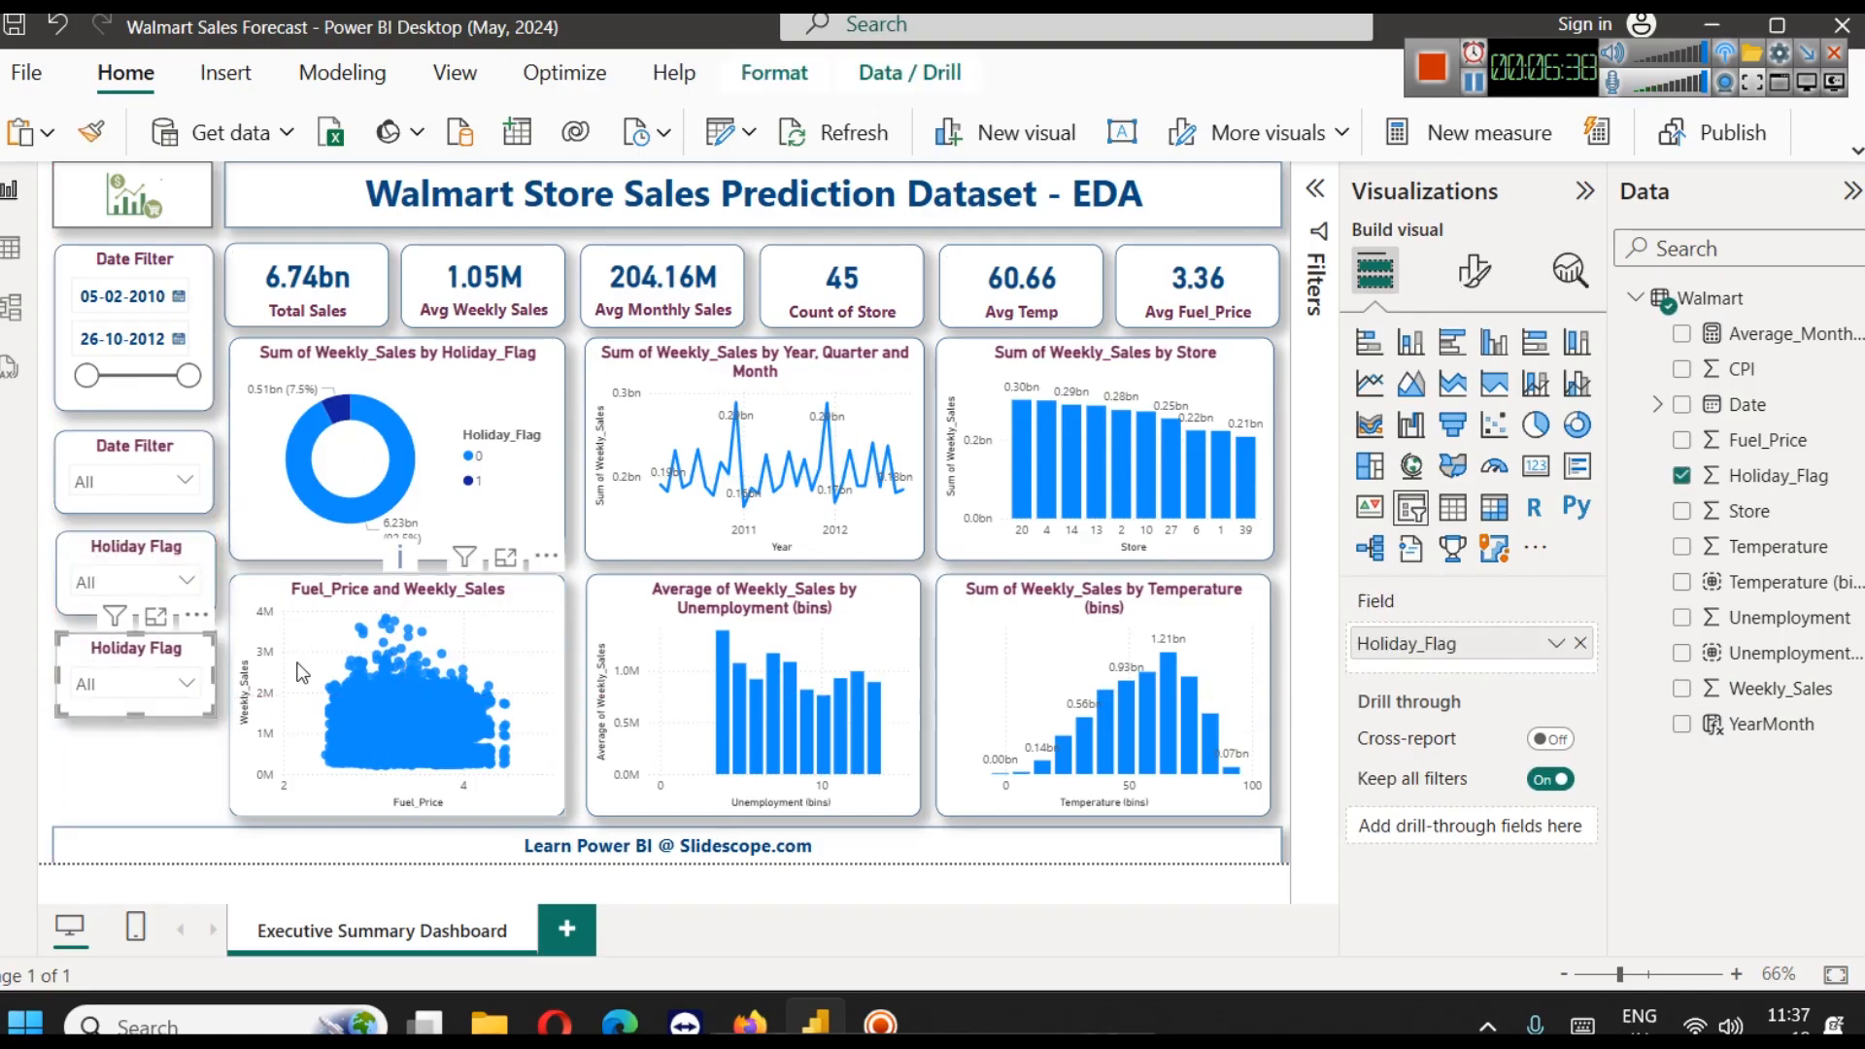
left_click(1581, 643)
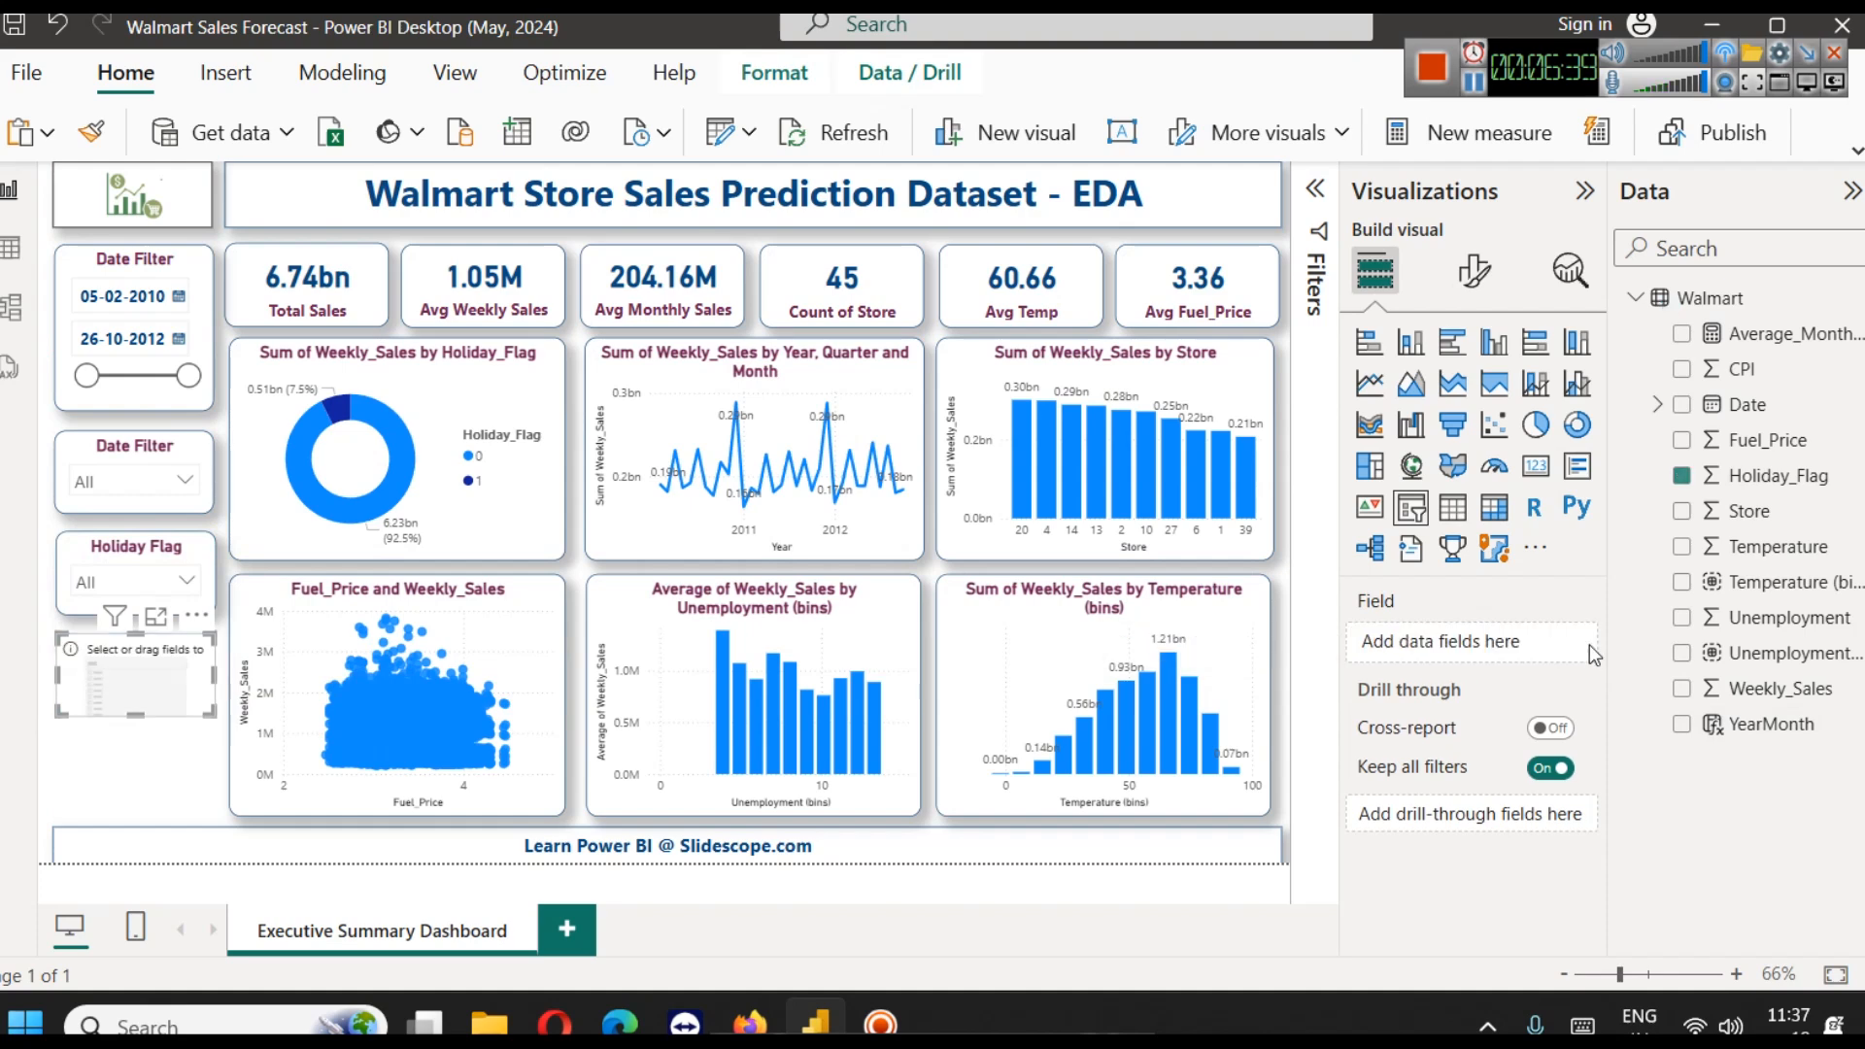
left_click(1657, 404)
left_click(1680, 440)
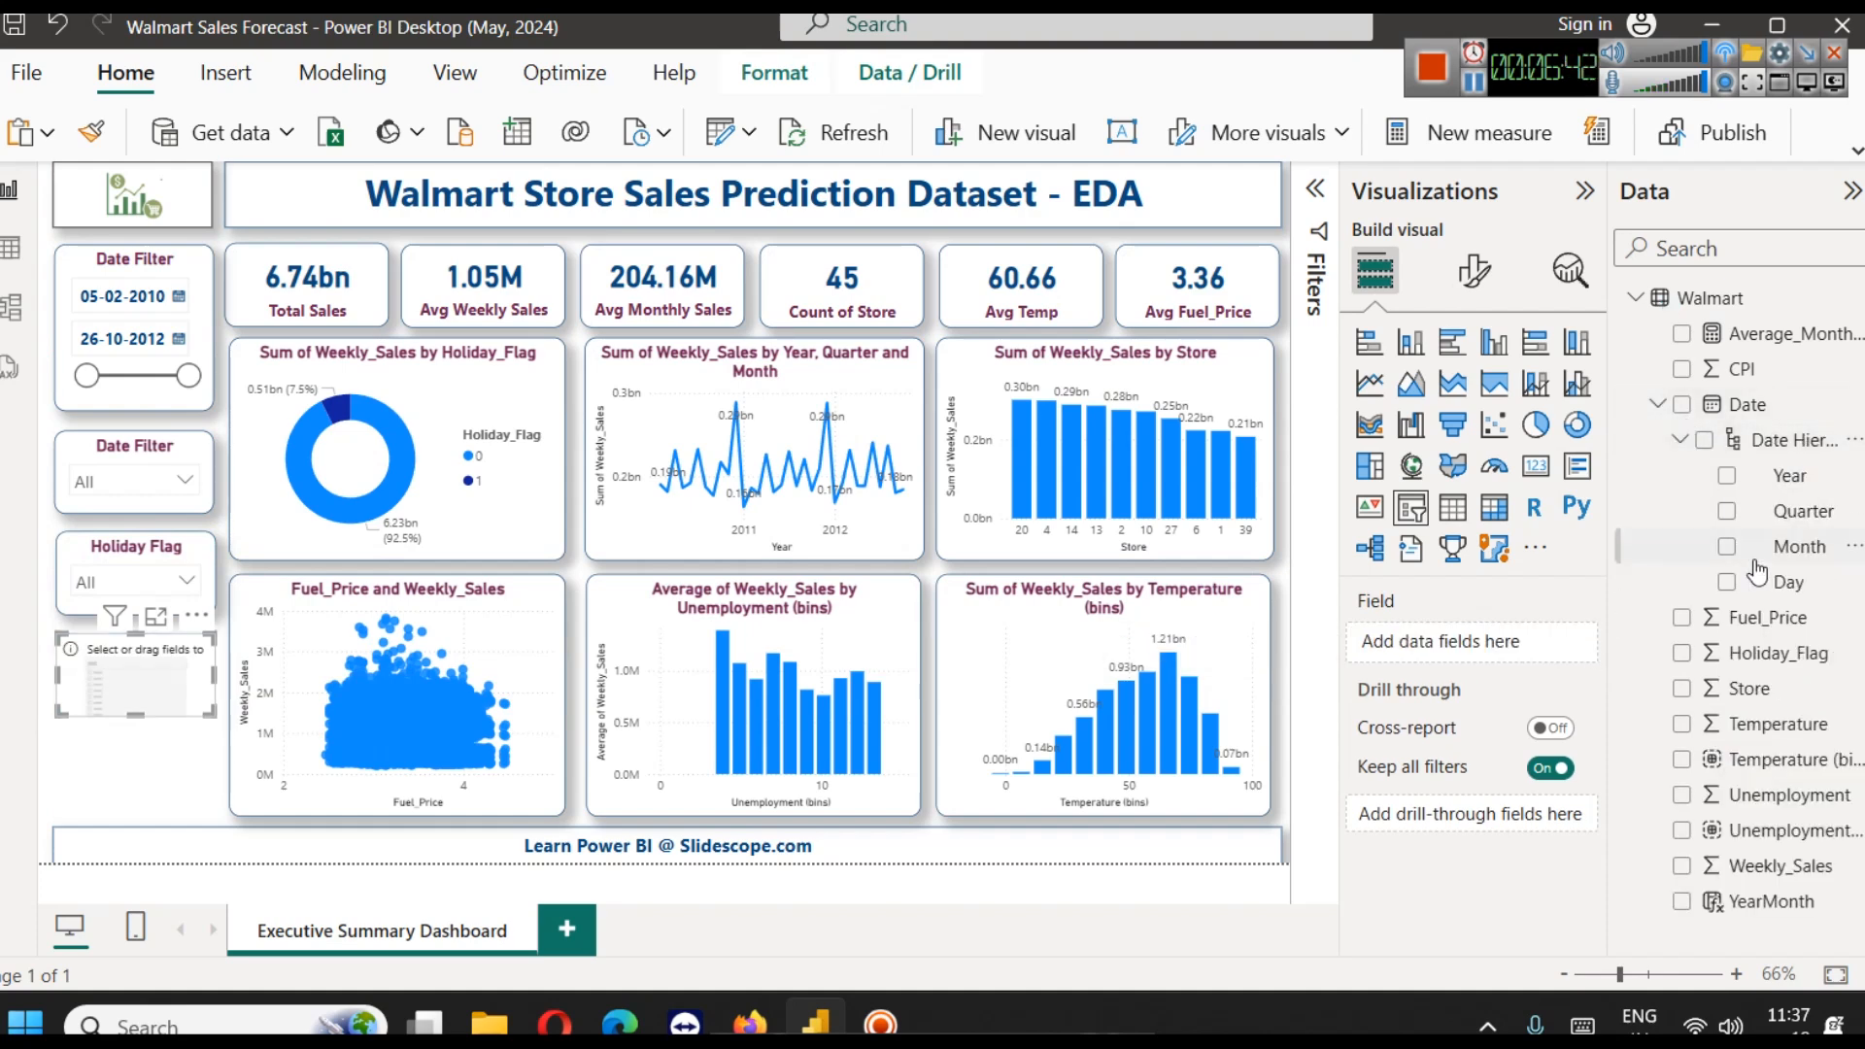
left_click_drag(1791, 547, 1405, 646)
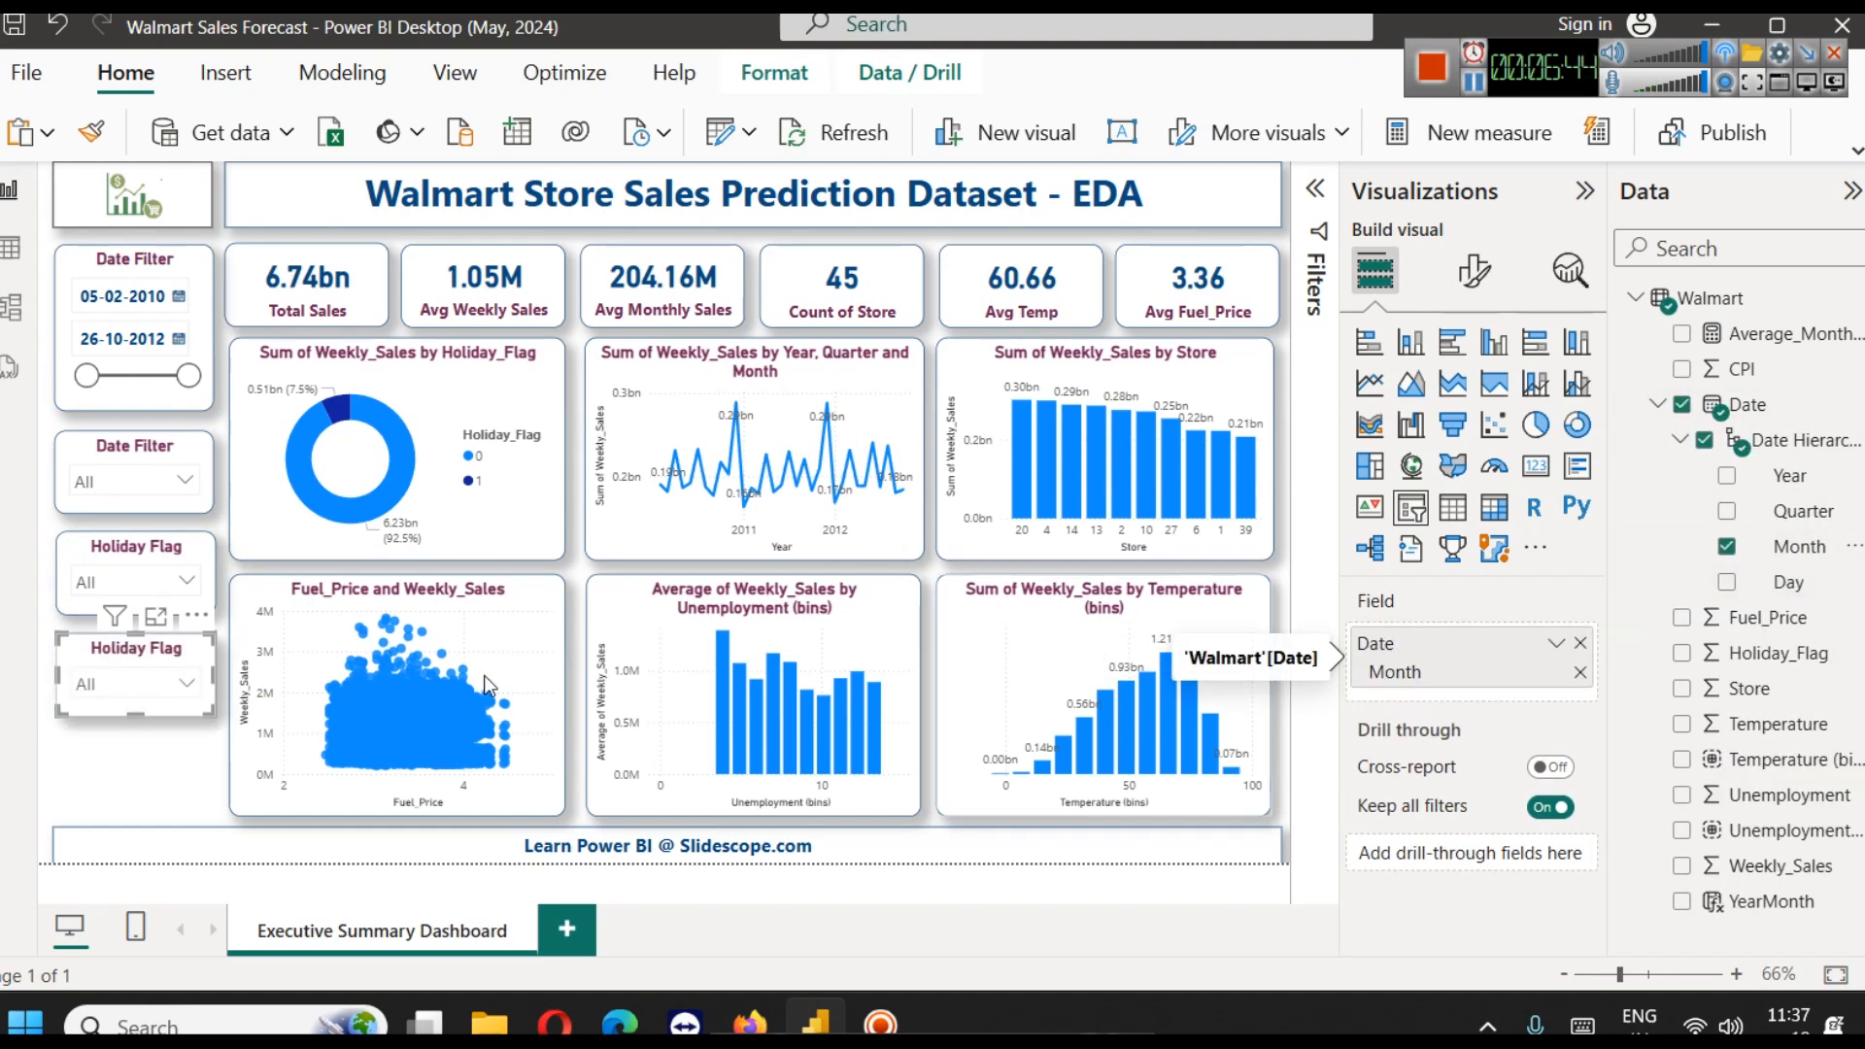
left_click(134, 686)
scroll(117, 529, "down", 3)
scroll(115, 541, "up", 3)
left_click(129, 723)
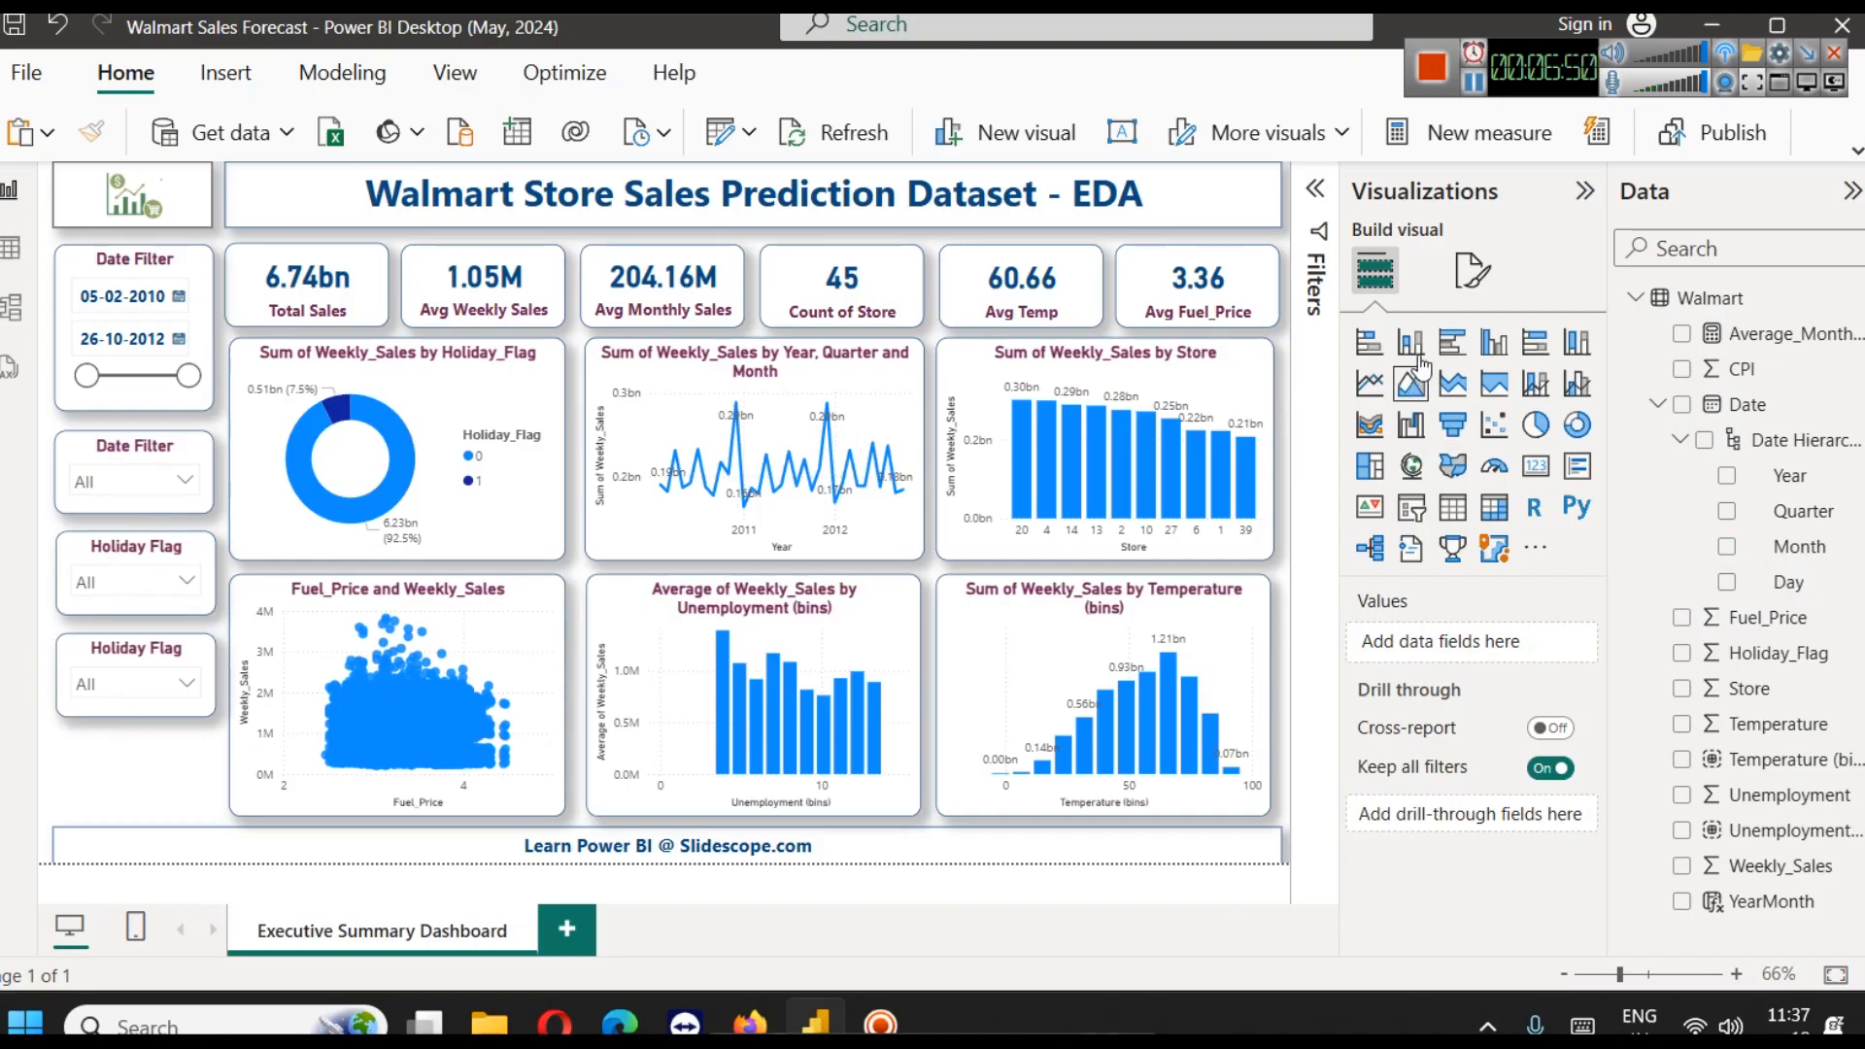
Change the title text of the copied month slicer to "Month" and deselect it
left_click(108, 673)
left_click(1473, 271)
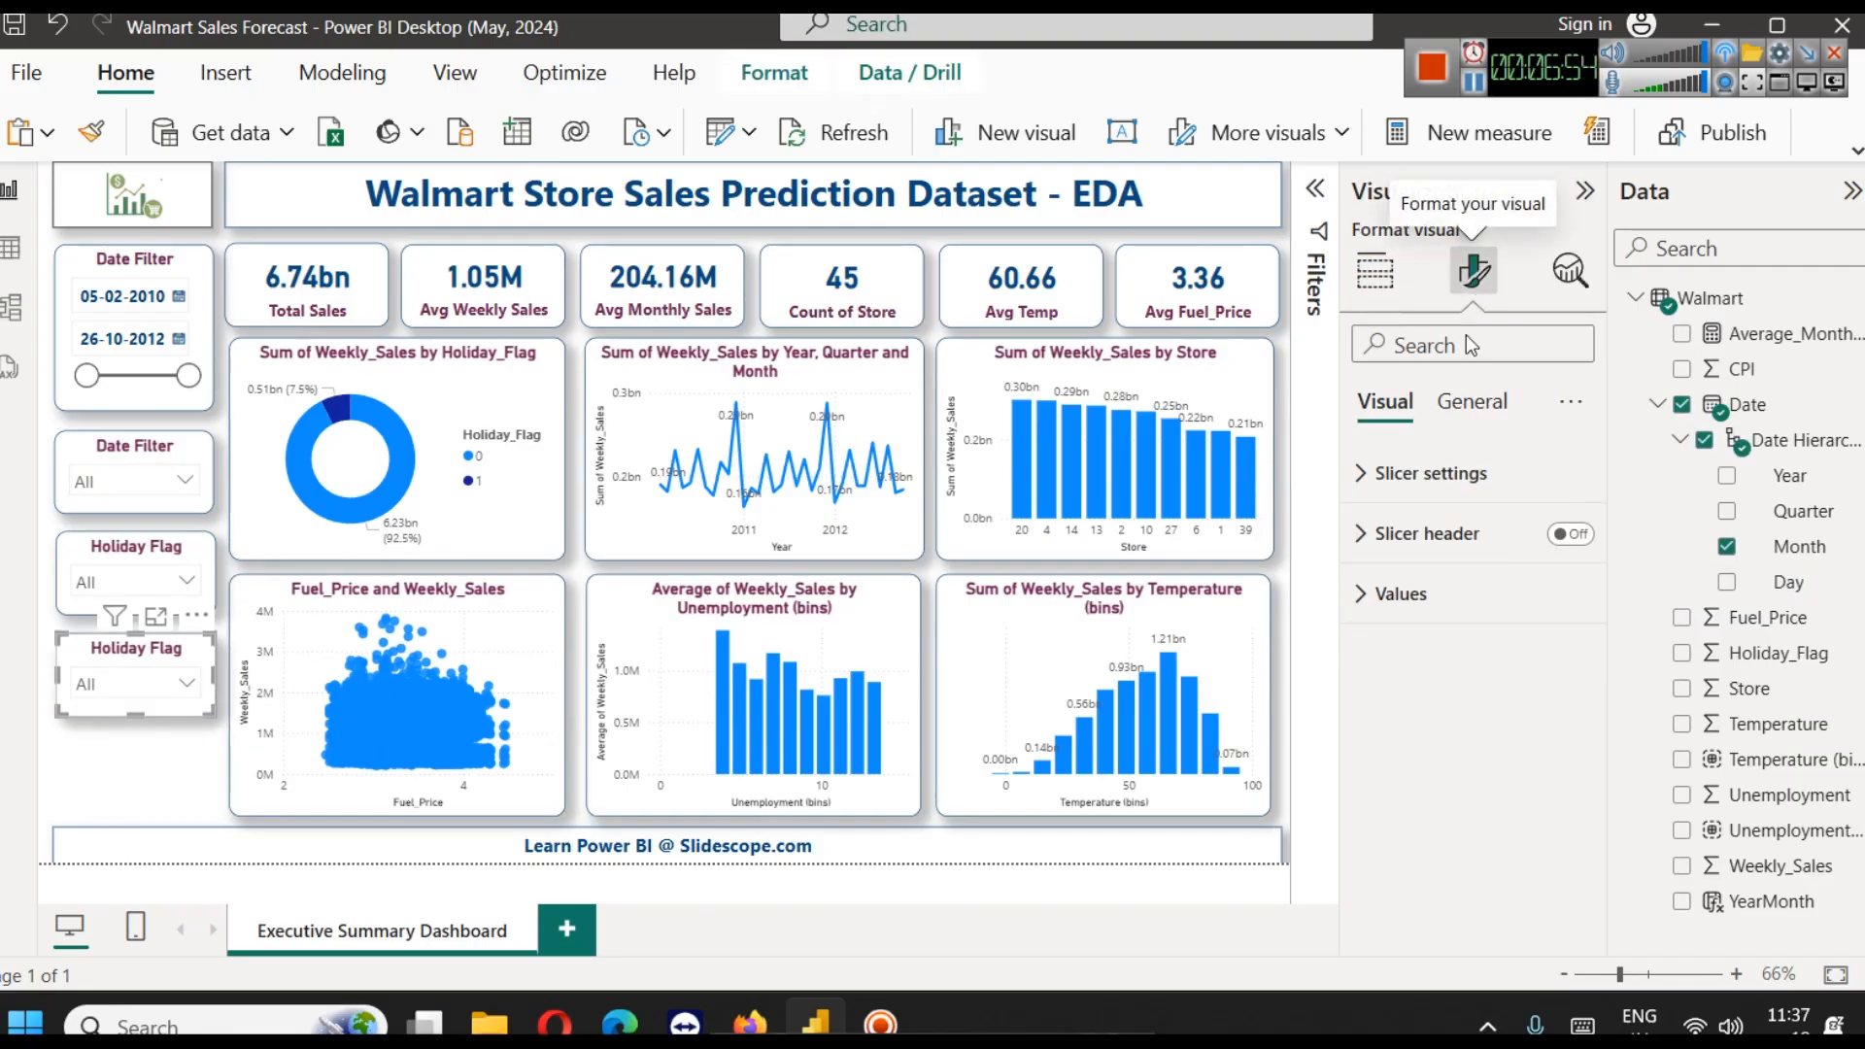
left_click(1472, 404)
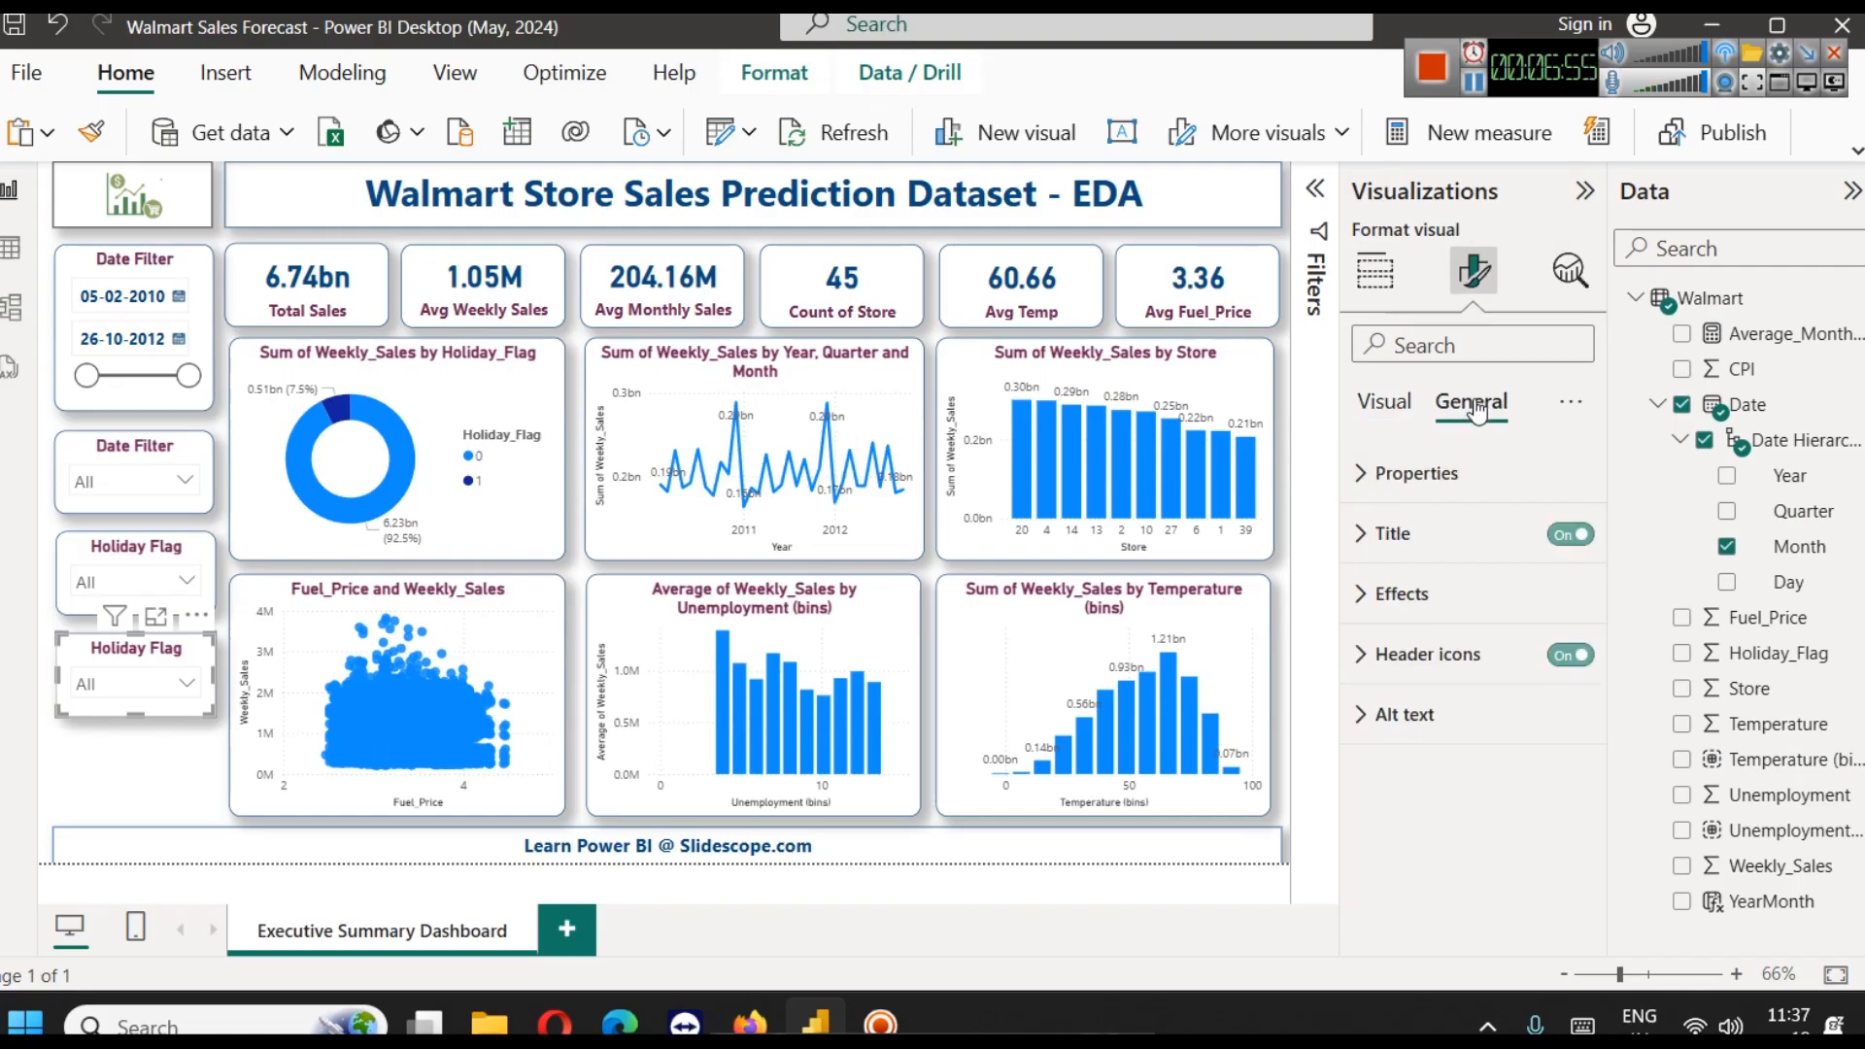
left_click(1399, 534)
triple_click(1399, 670)
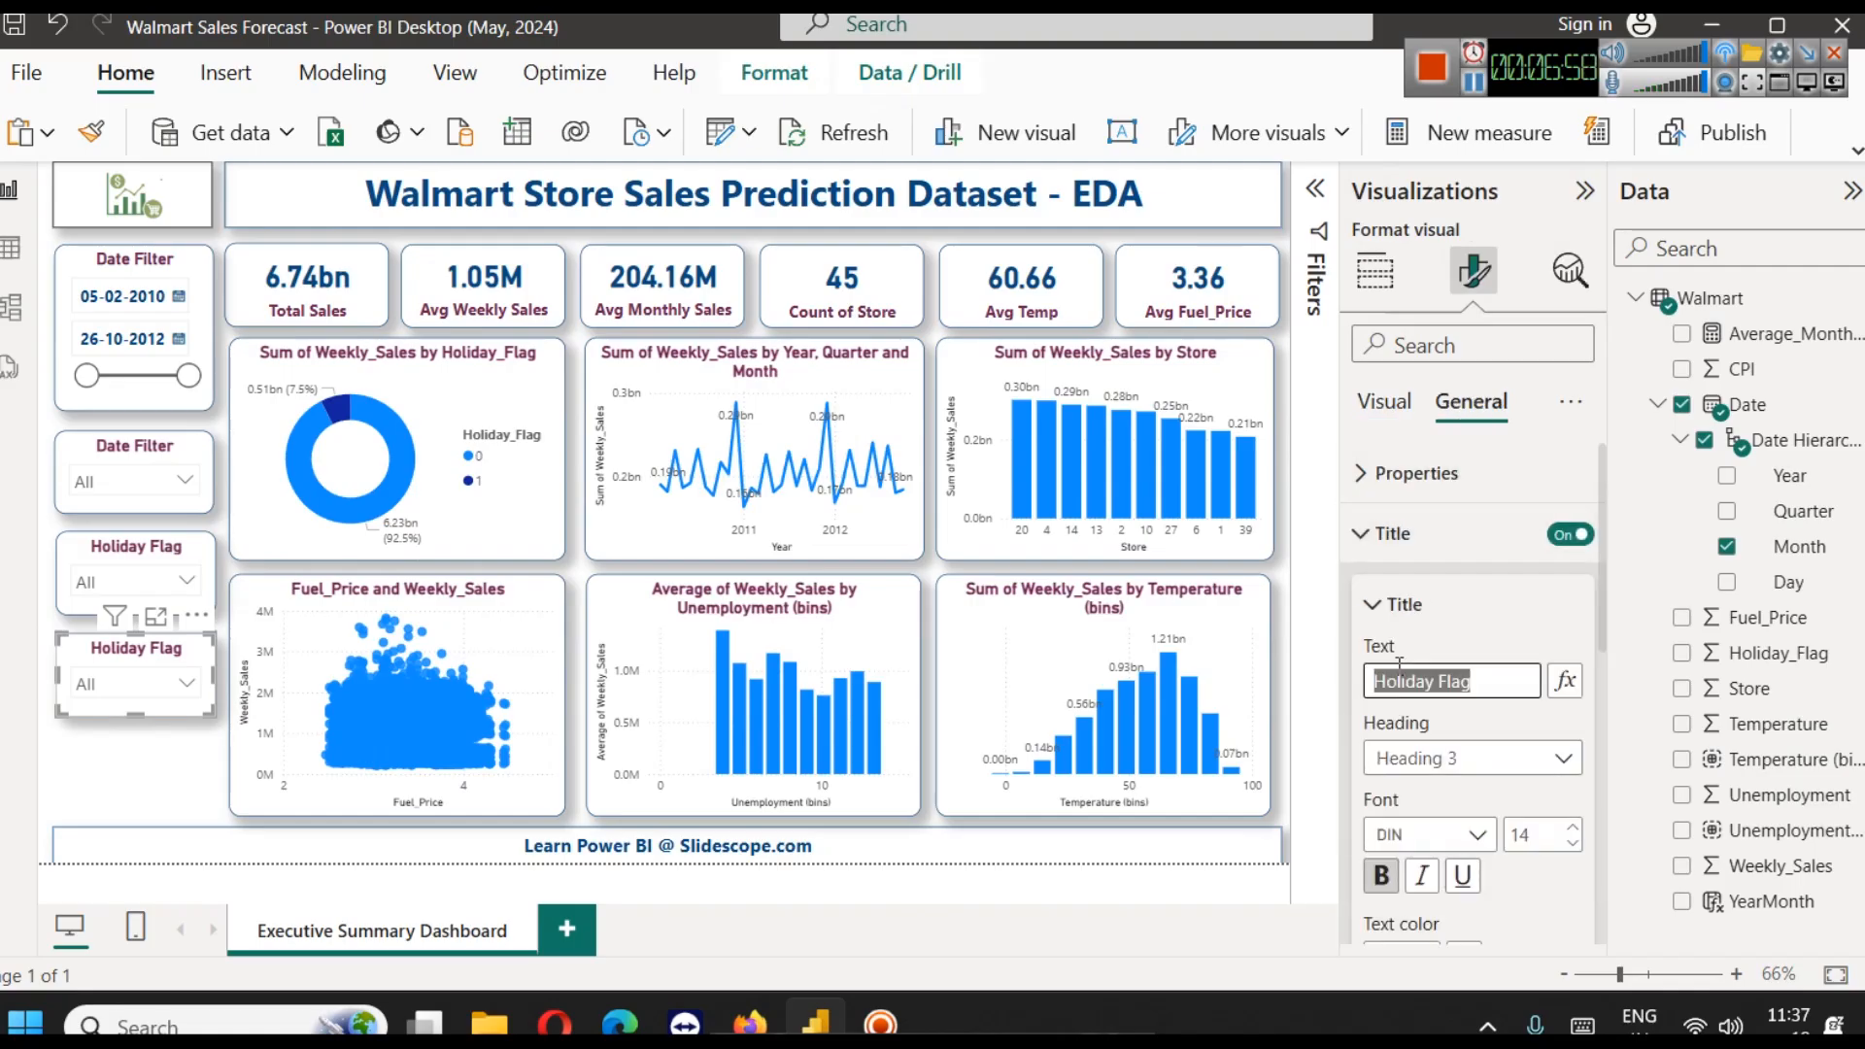
type("Month")
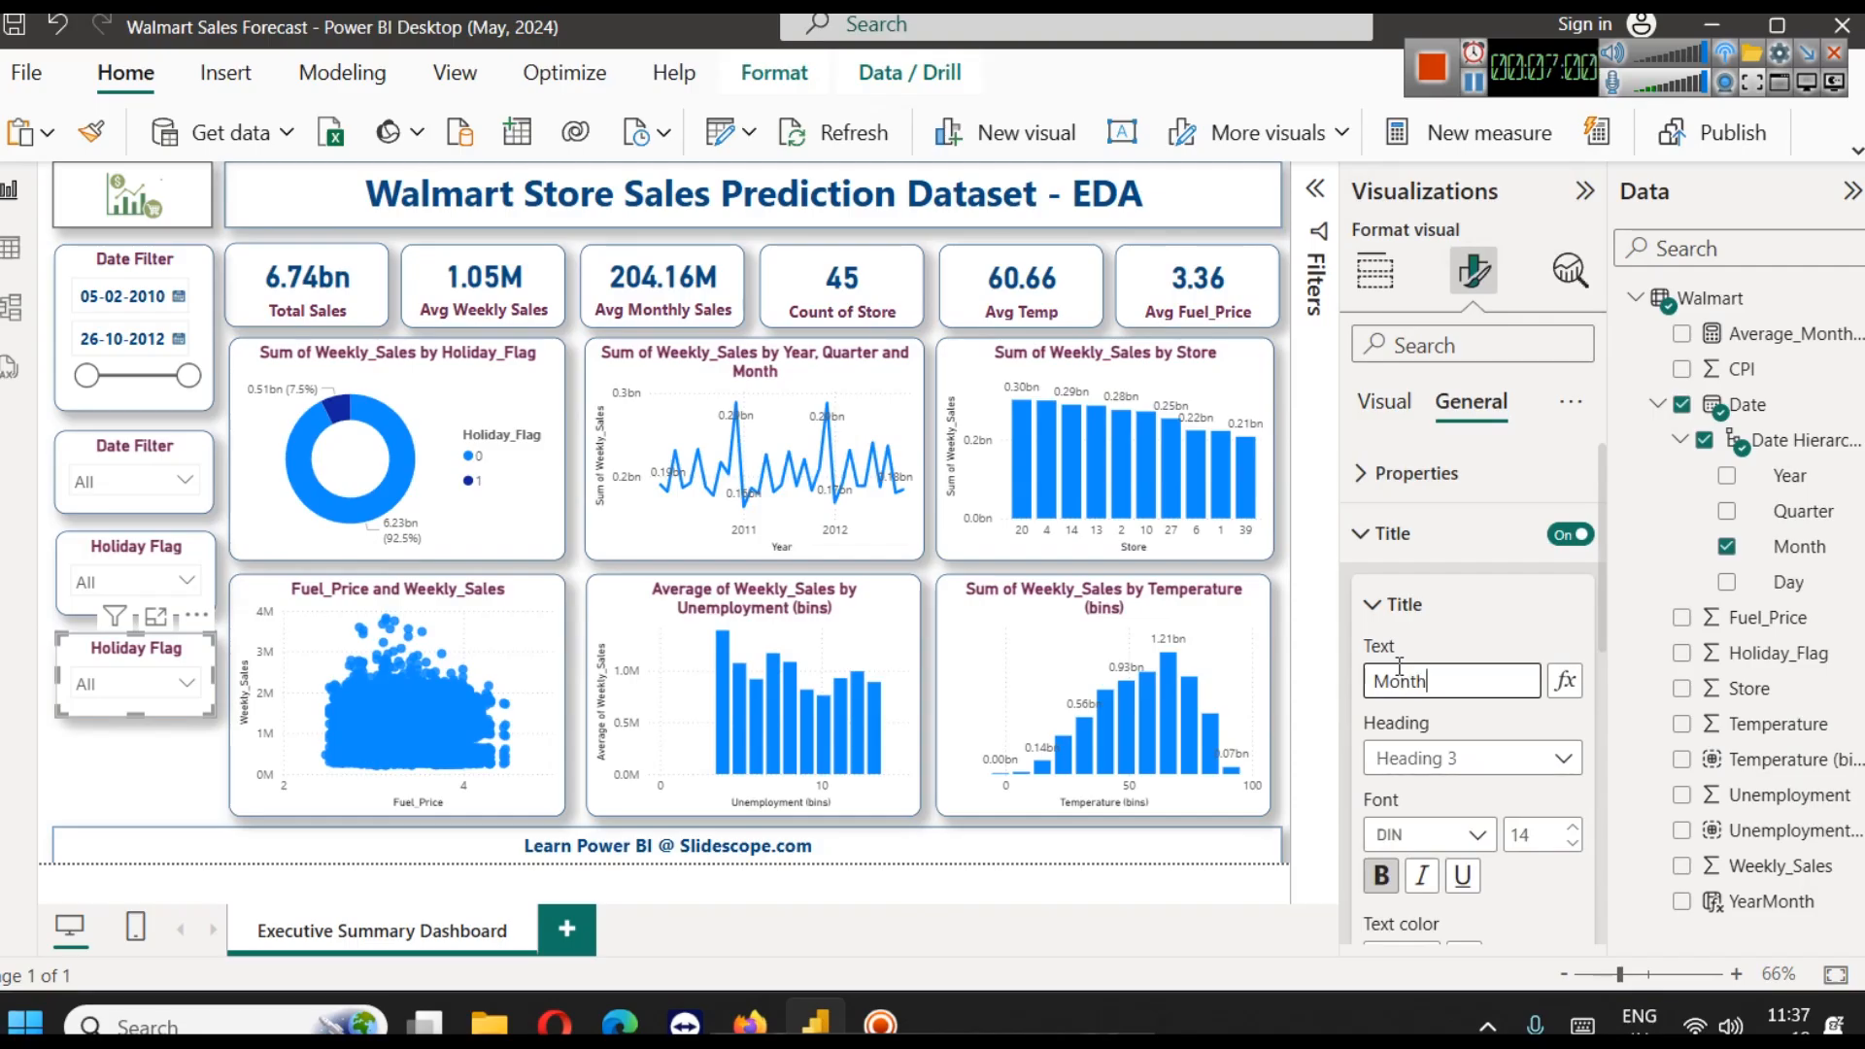
left_click(151, 785)
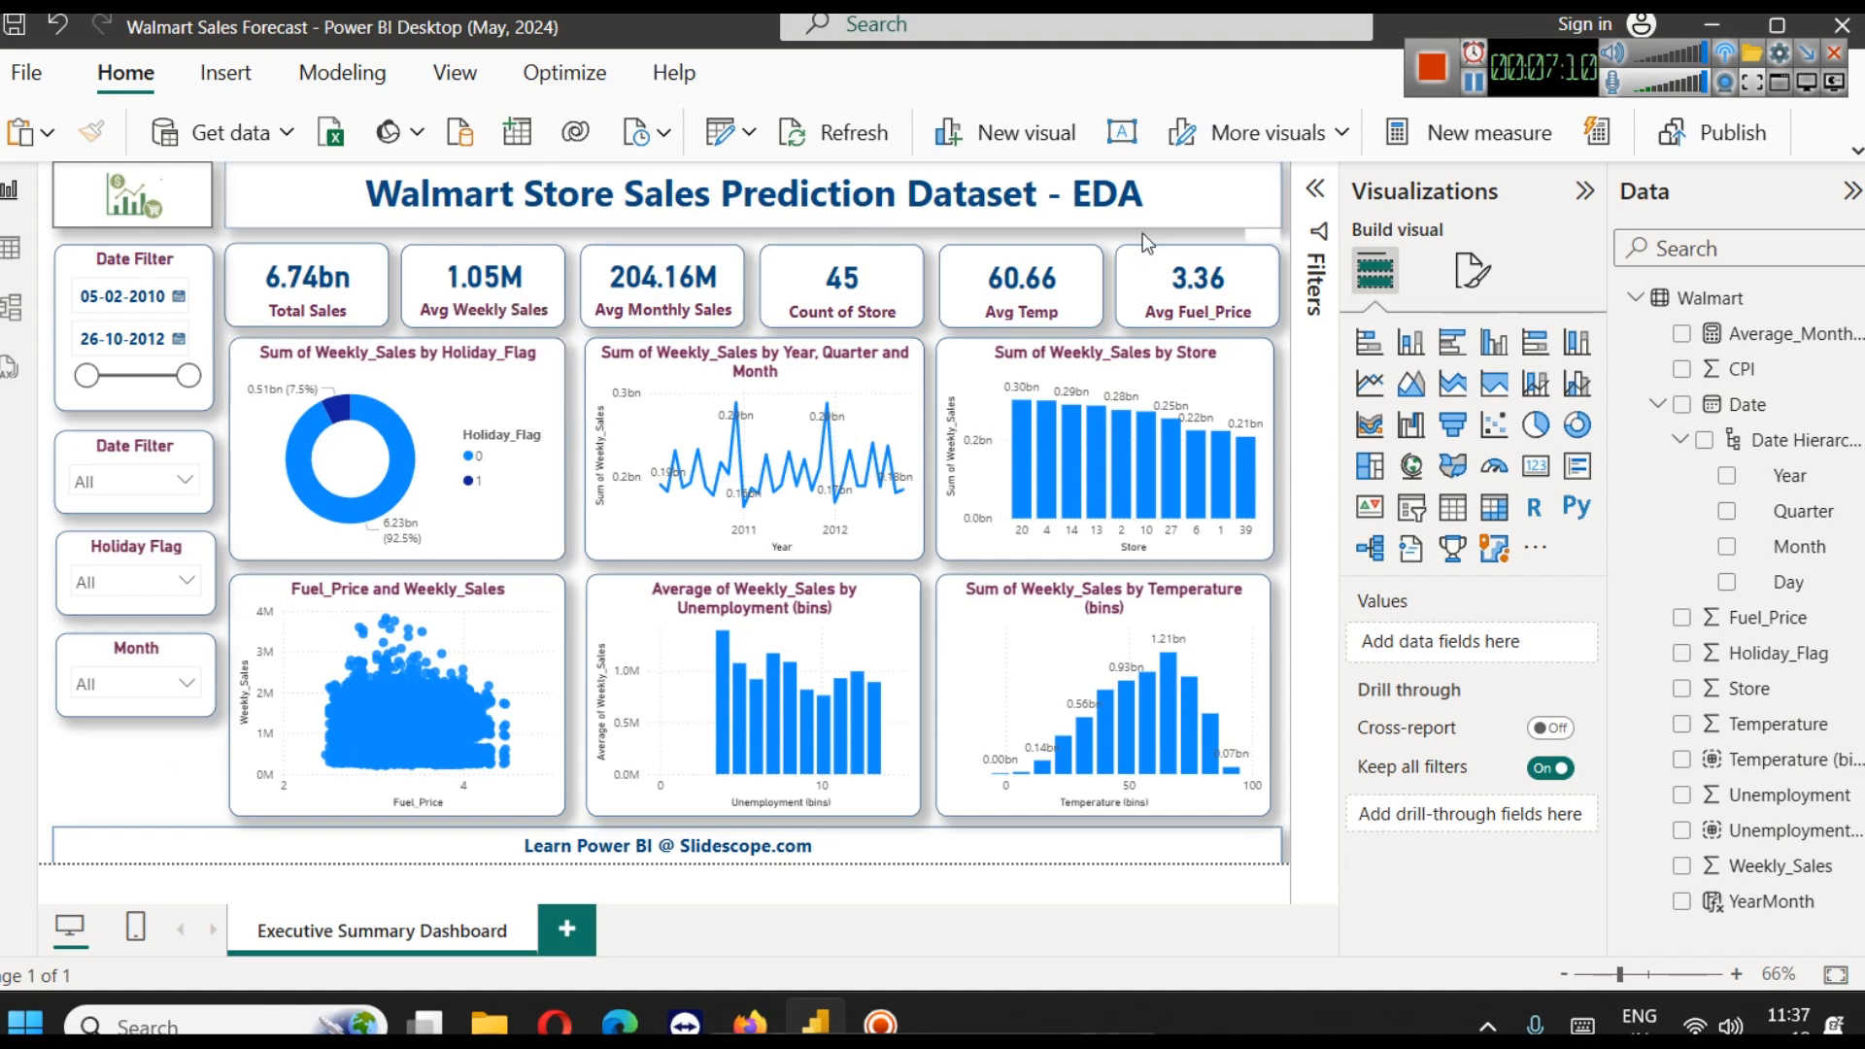
Collapse the Visualizations and Data panes to enlarge the view of the dashboard, leaving the heading text box deselected
double_click(1003, 192)
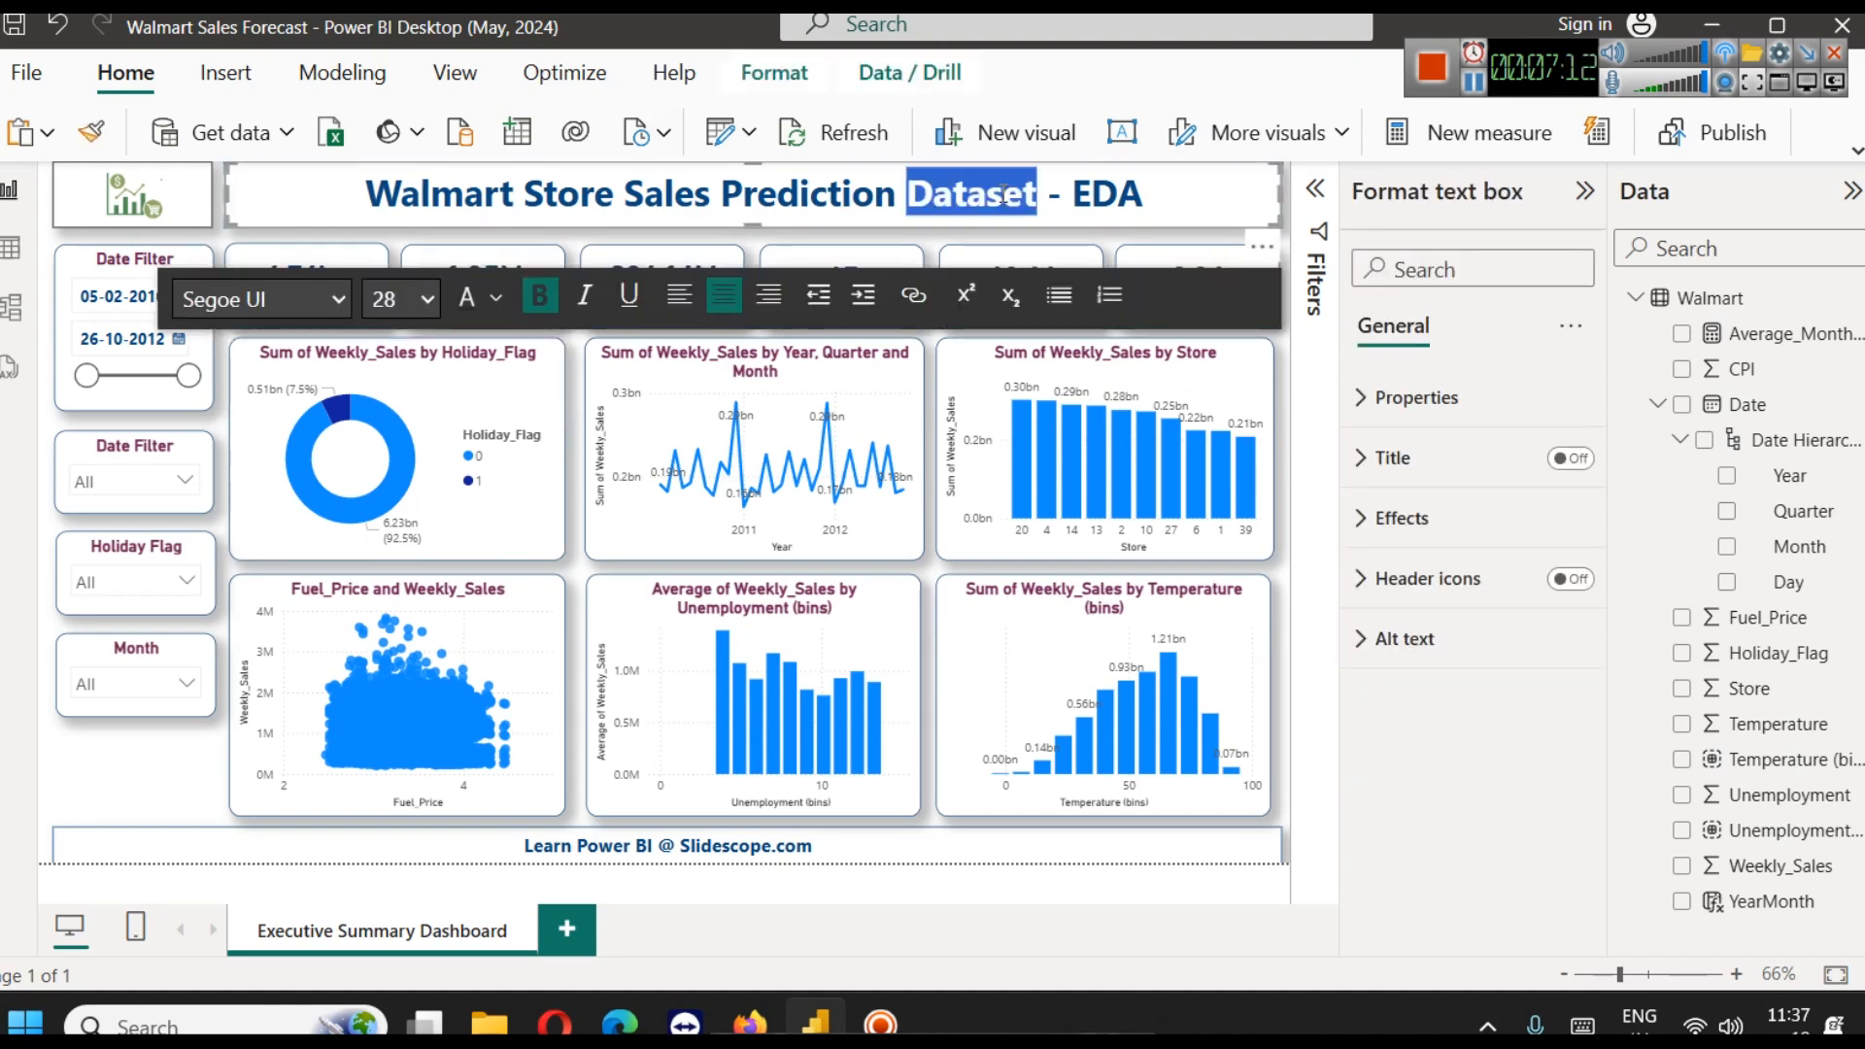
left_click(1198, 199)
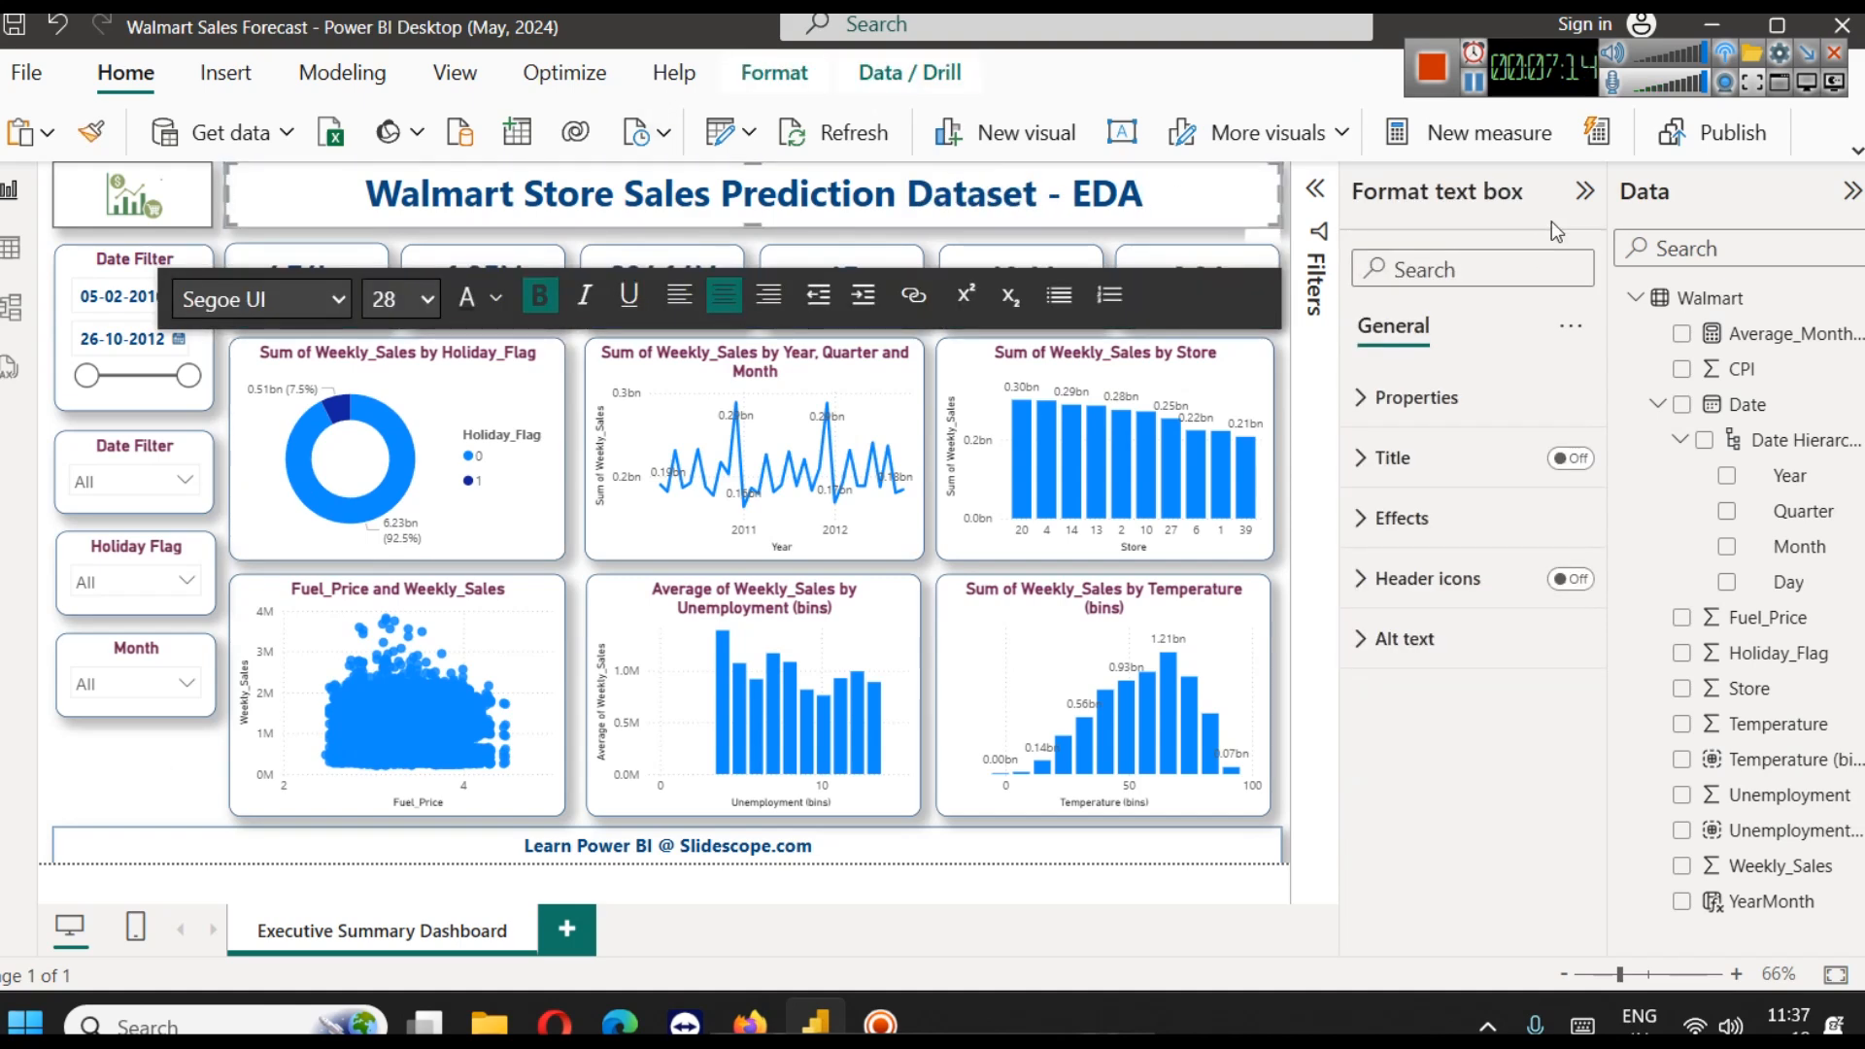
left_click(1585, 191)
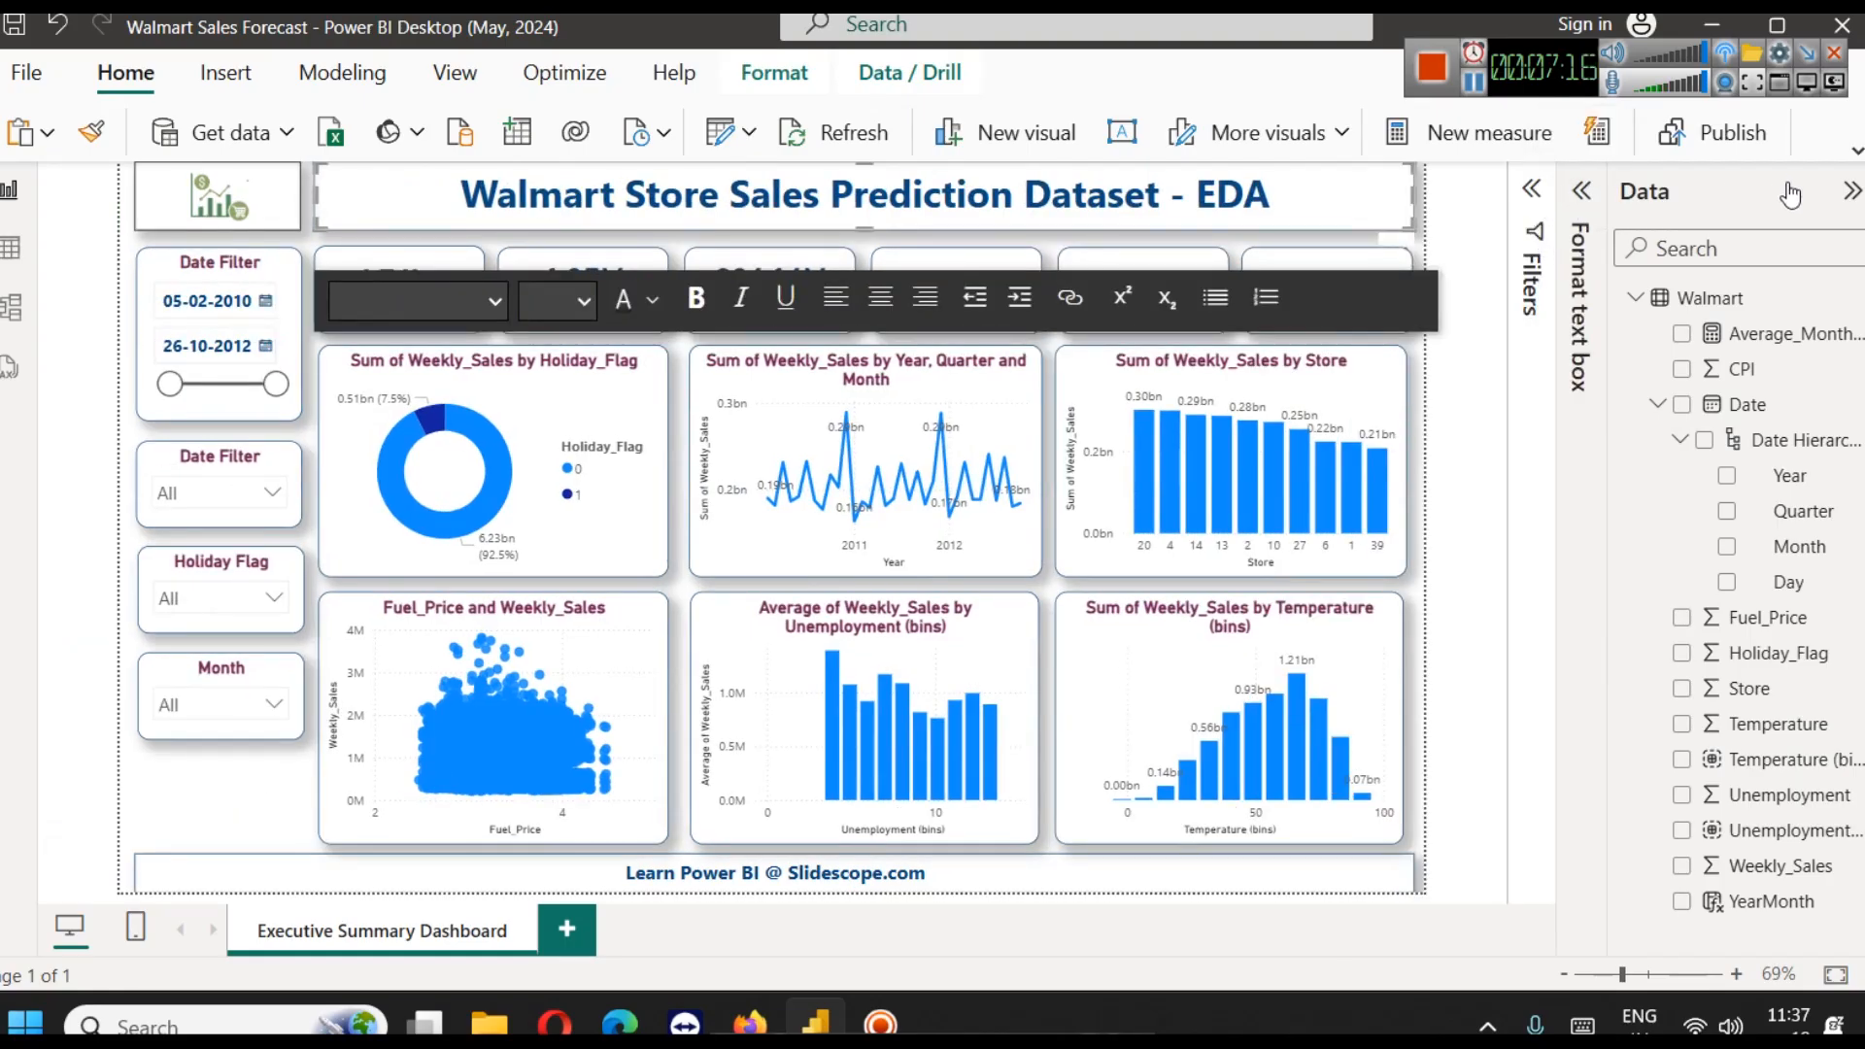
left_click(1851, 192)
left_click(1625, 410)
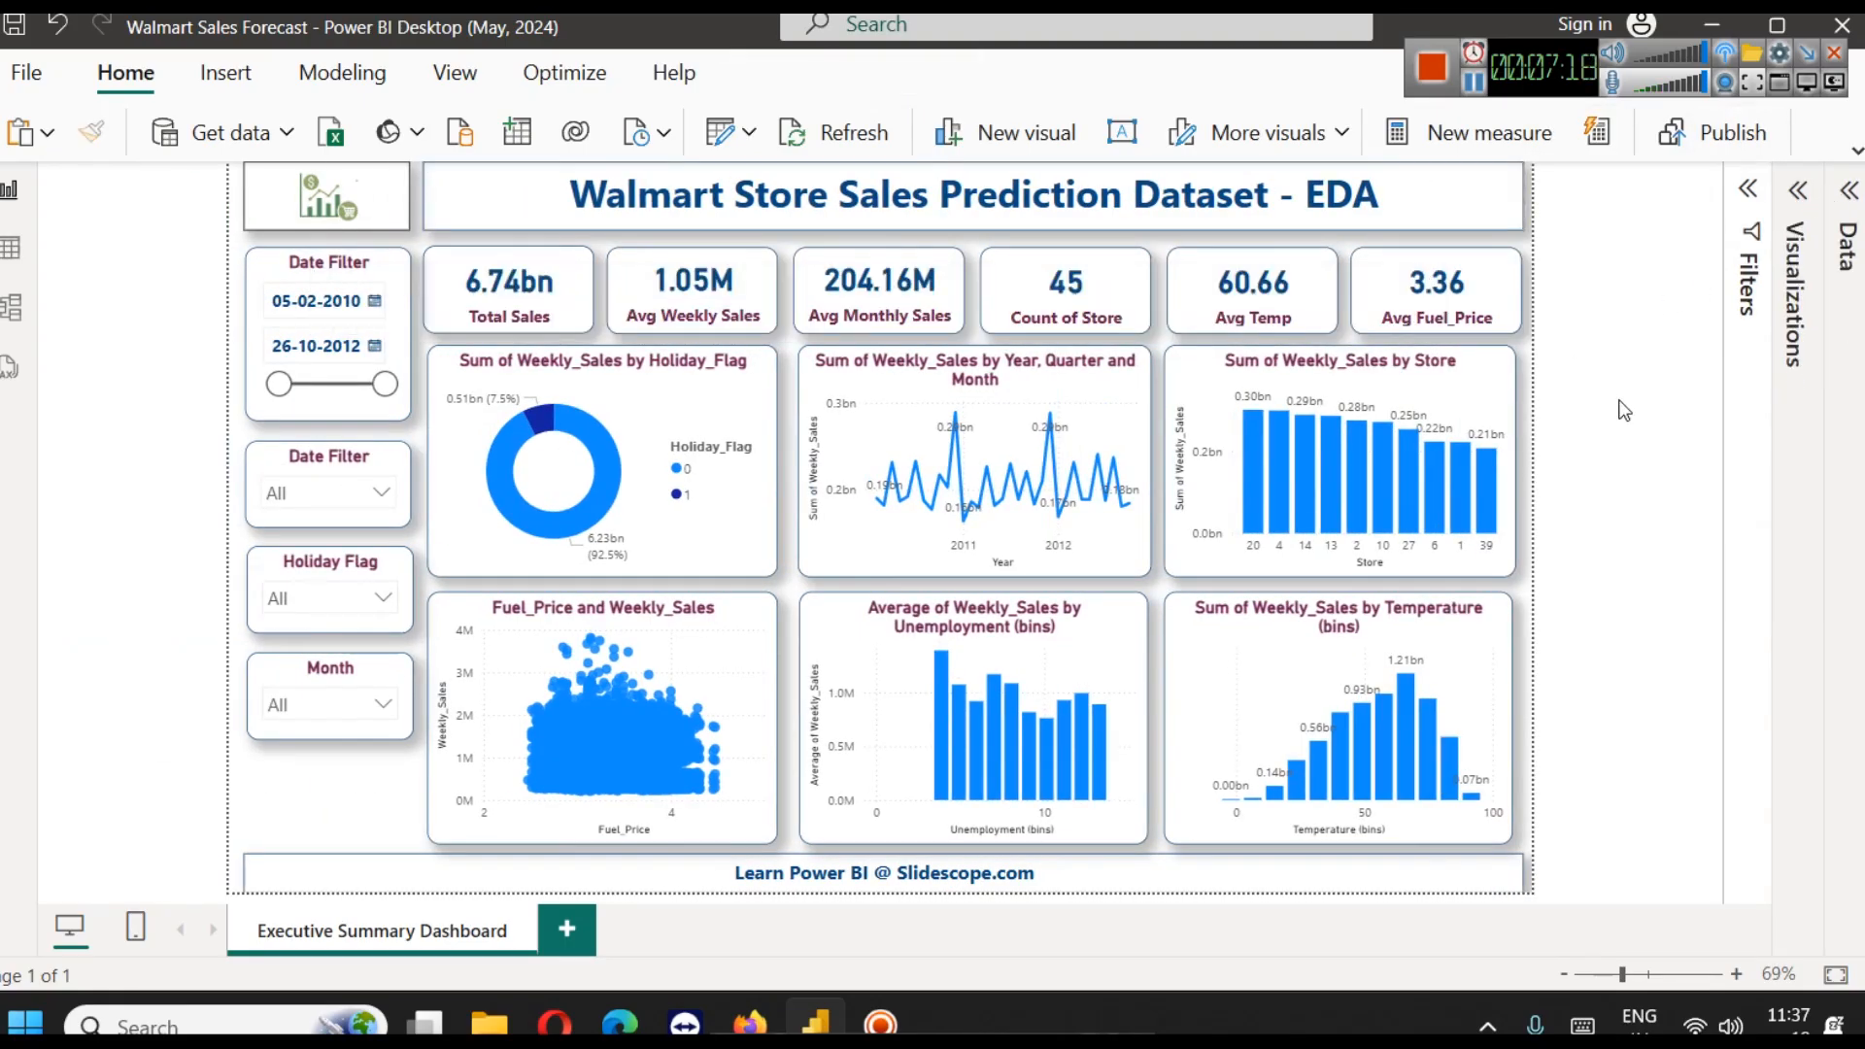